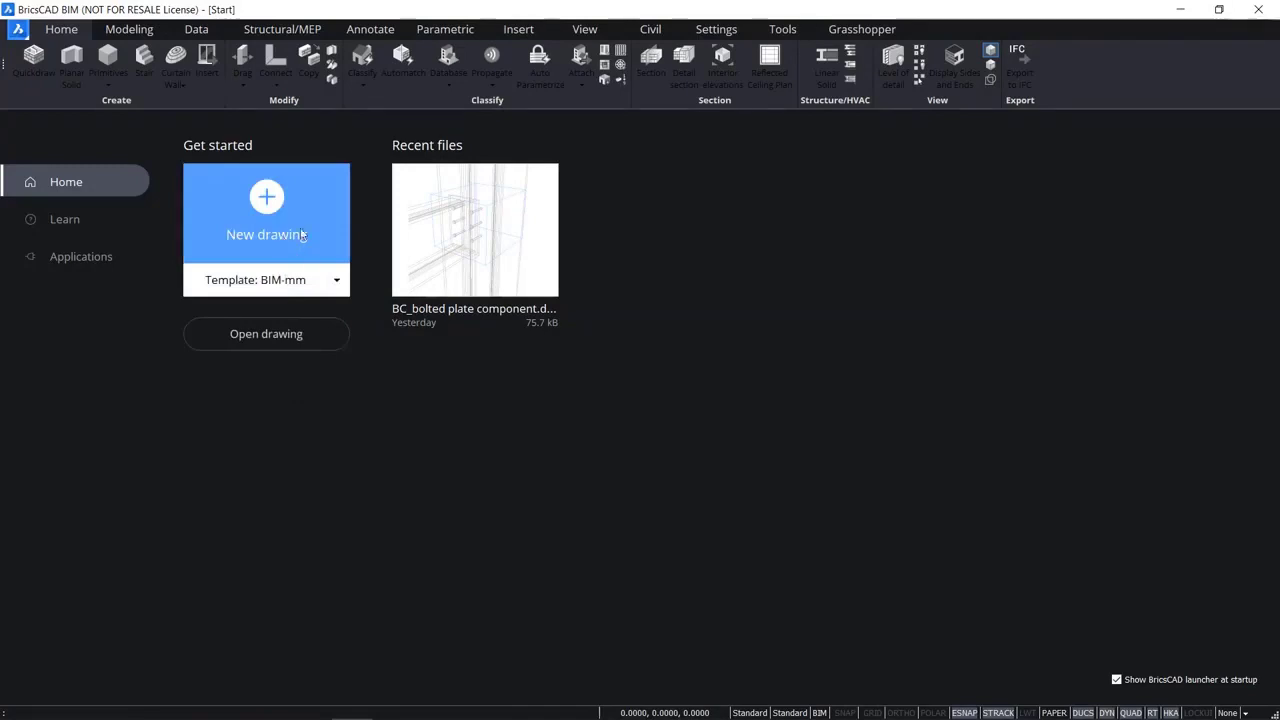
Create a new drawing from the BIM-mm template and switch the model to the top view.
click(269, 218)
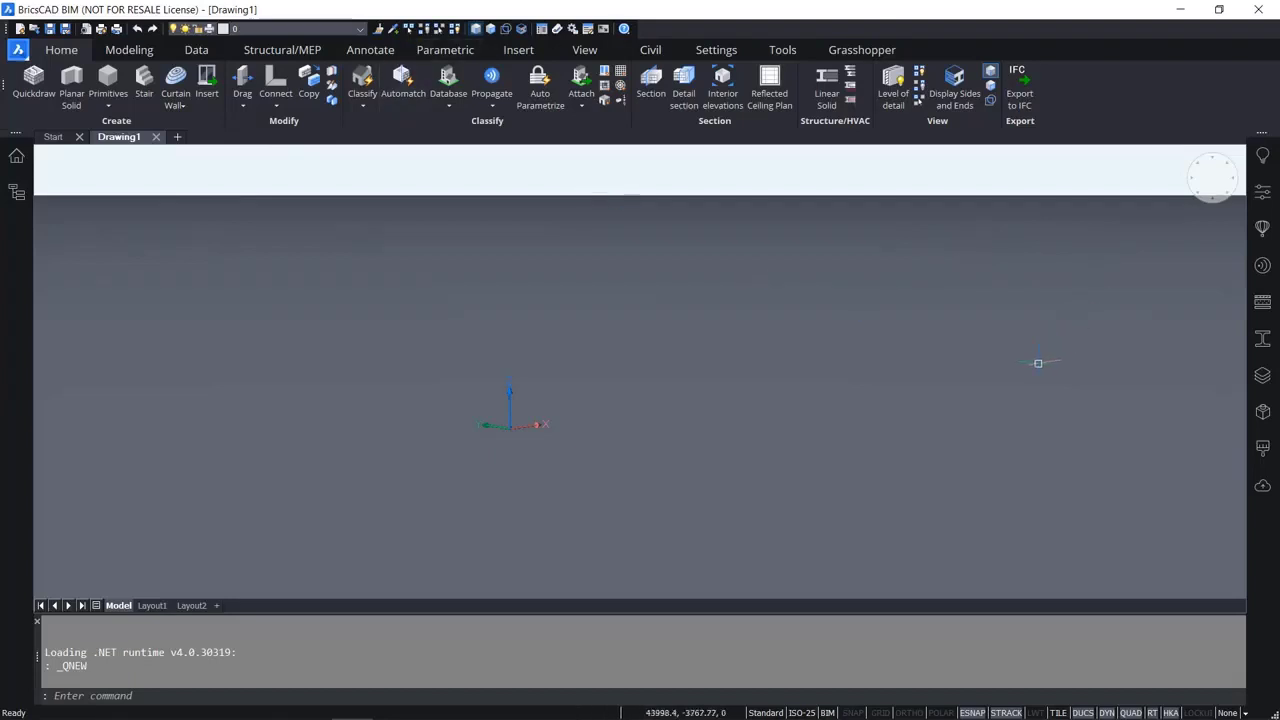
right_click(1104, 87)
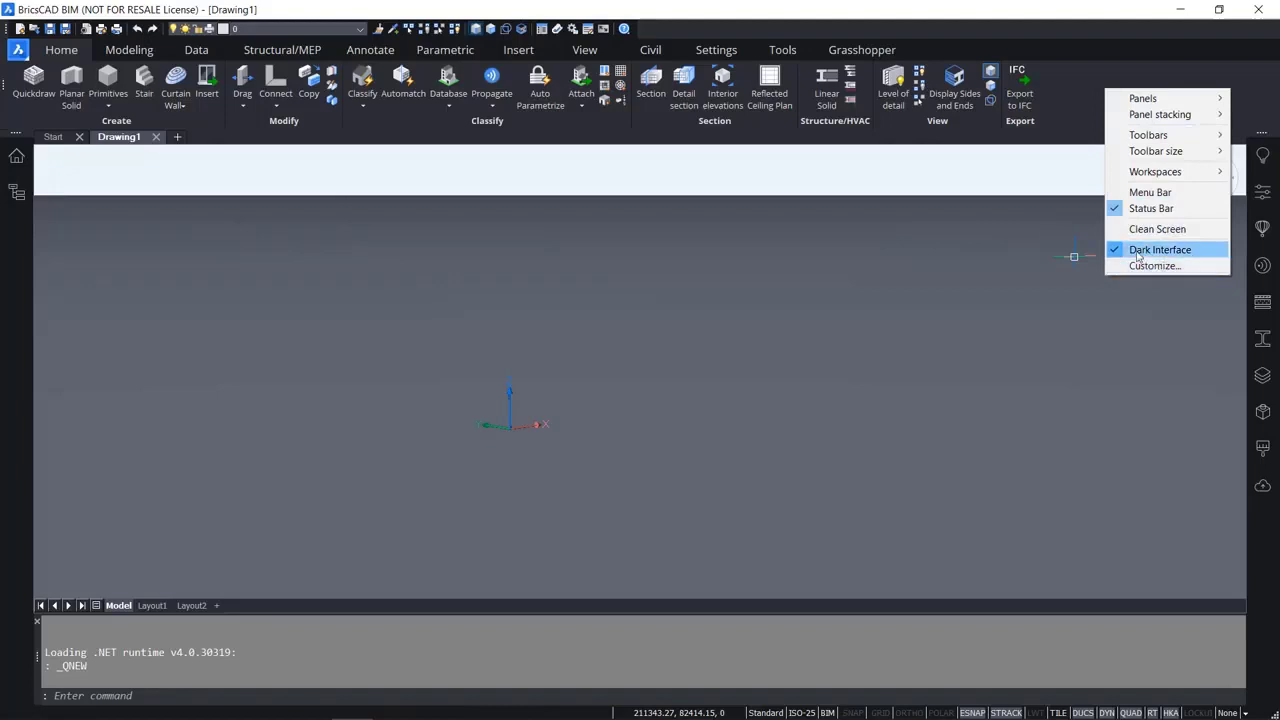
click(940, 418)
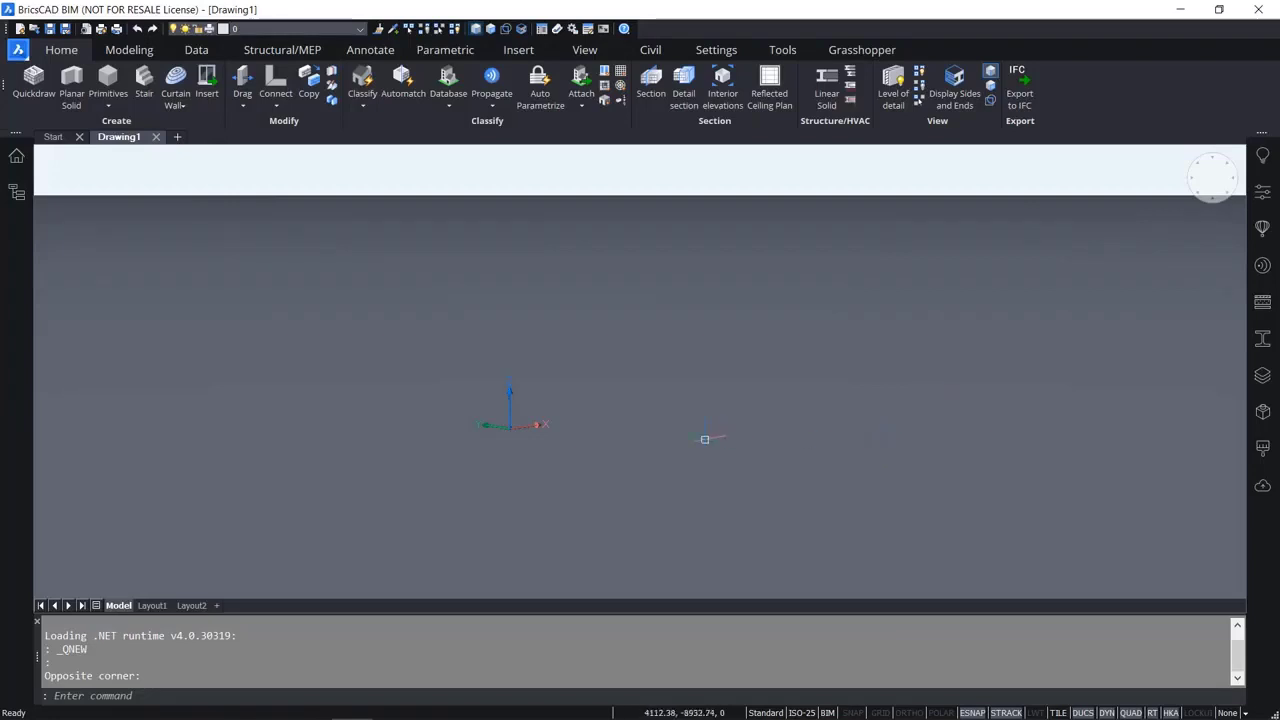
click(1213, 165)
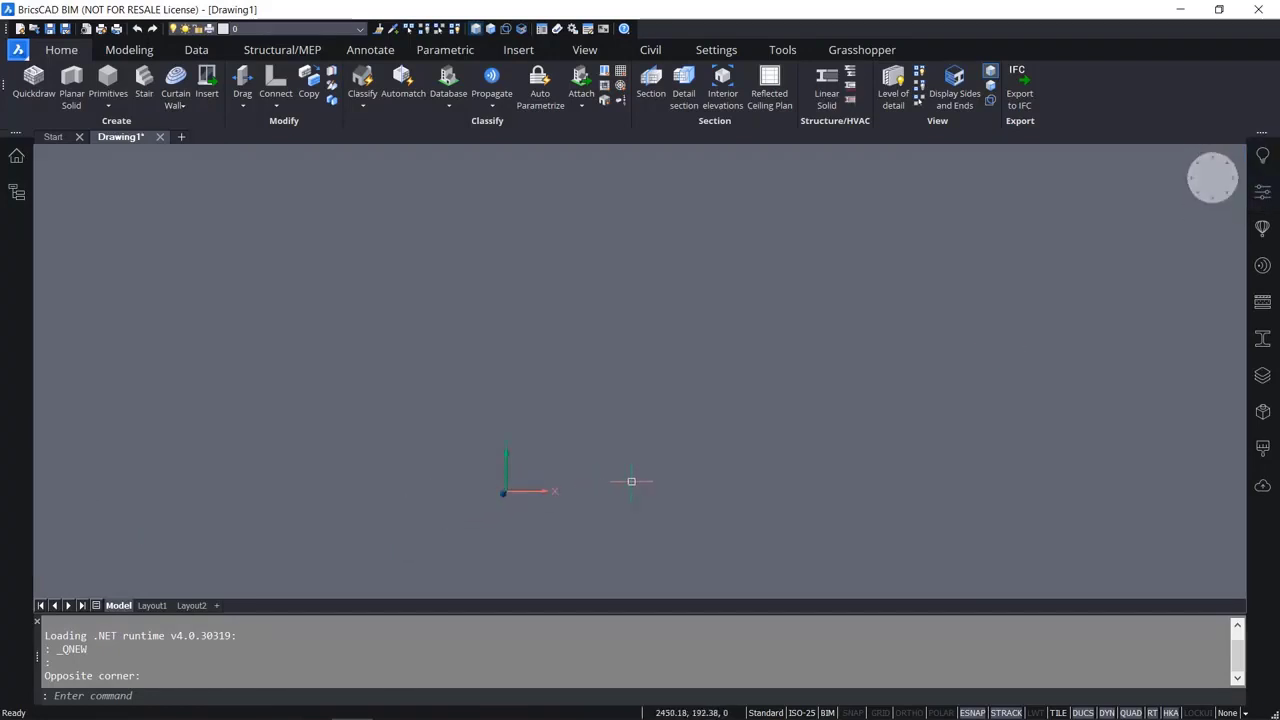
Start a rectangular grid with its first point at the origin 0,0.
mouse_move(642, 445)
mouse_move(626, 420)
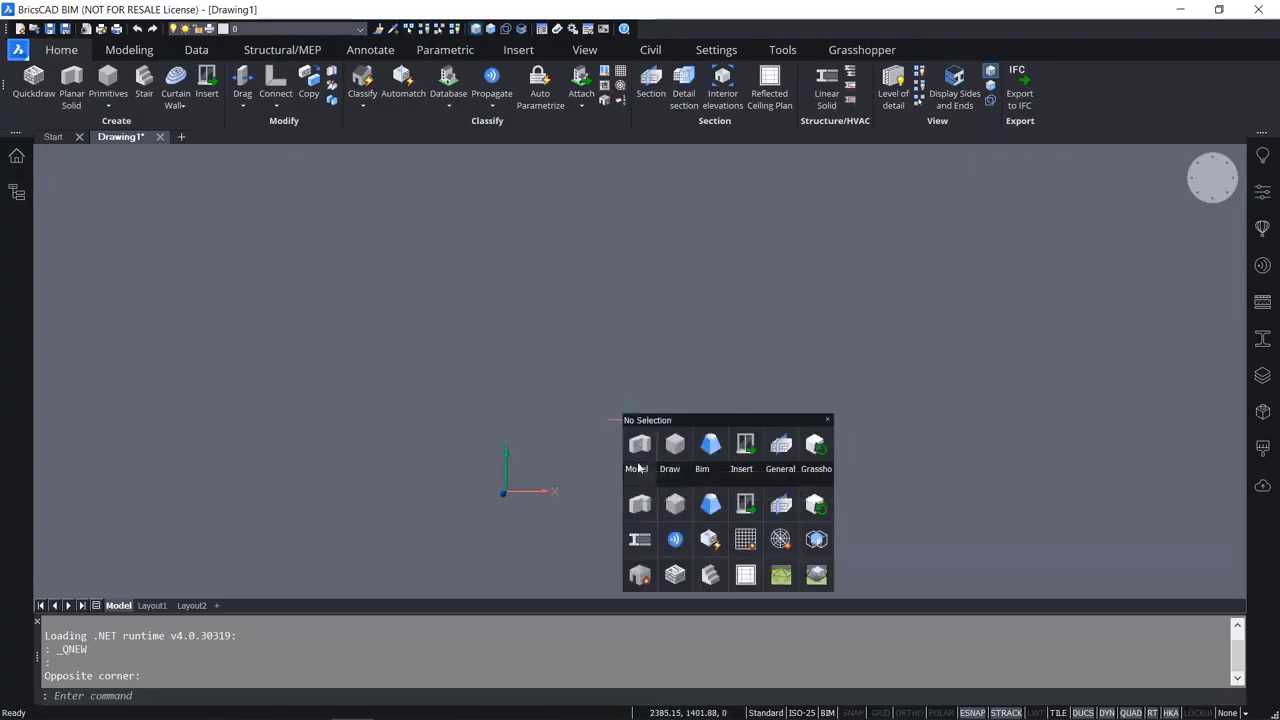
mouse_move(636, 469)
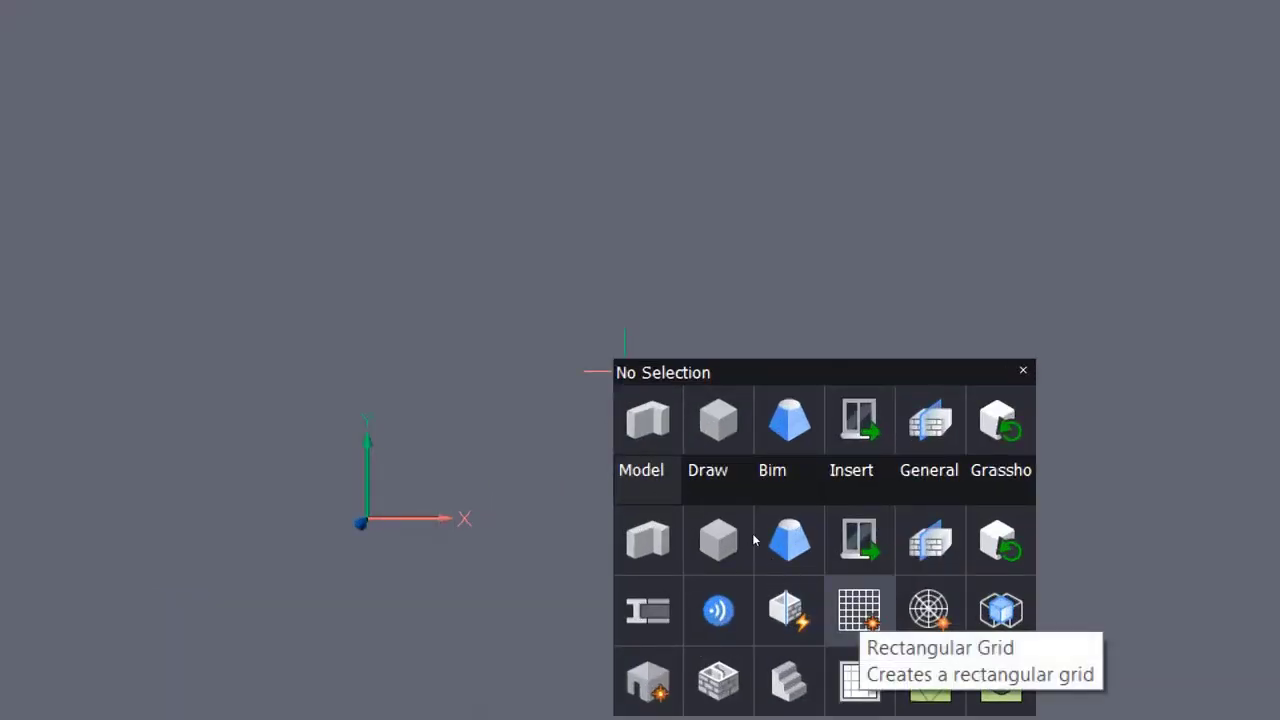
click(858, 605)
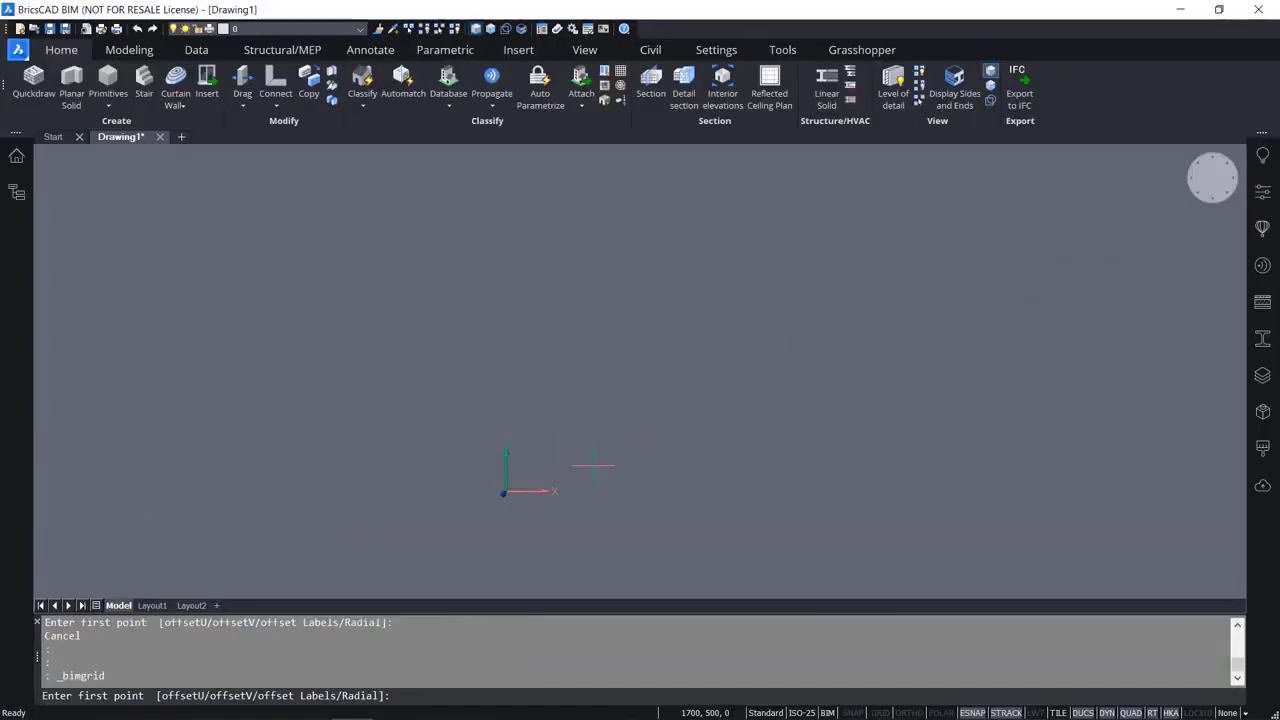
text(0,0)
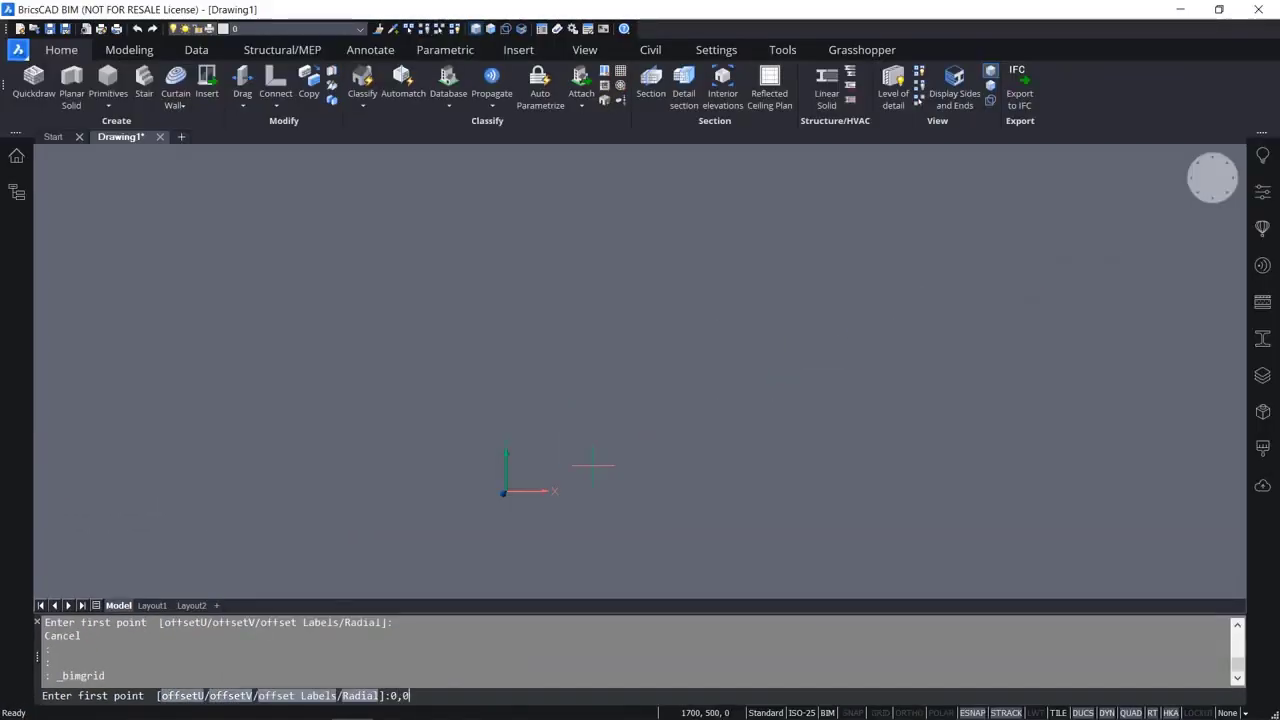
key(Return)
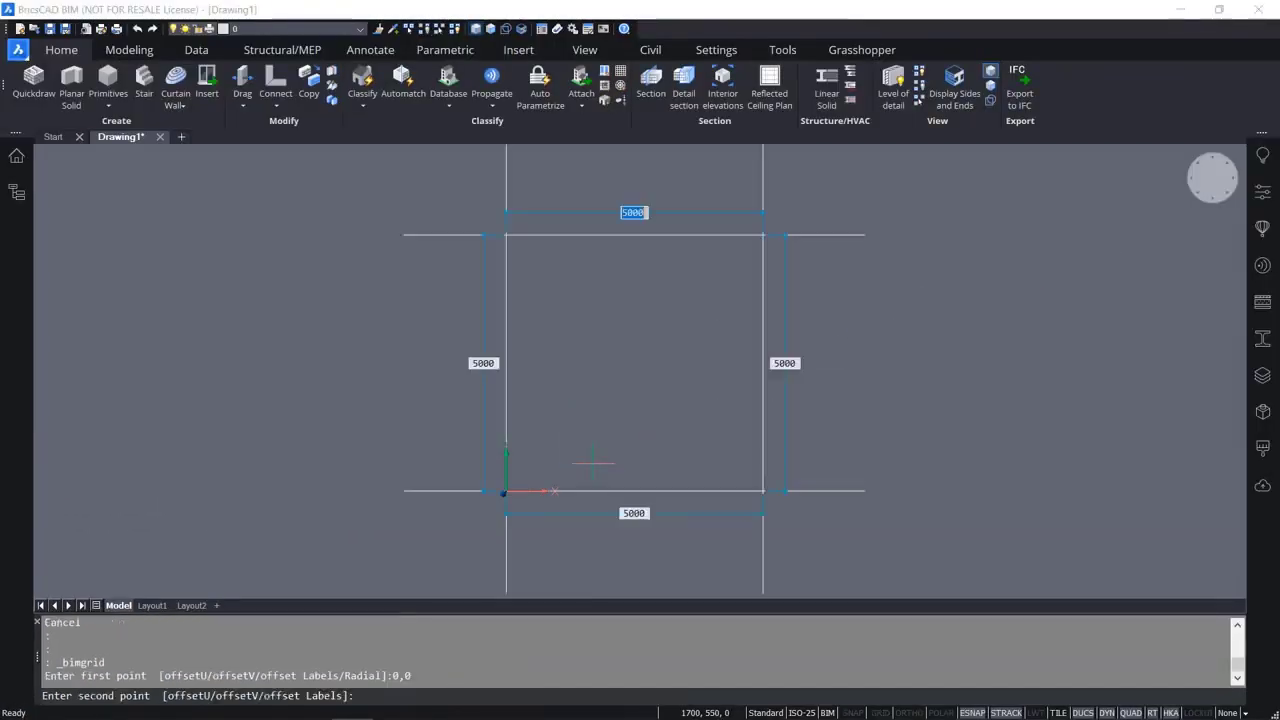
Set the grid's total horizontal dimension to 20000 mm, keeping the 5000 mm axis spacing in both directions.
scroll(633, 418, down, 5)
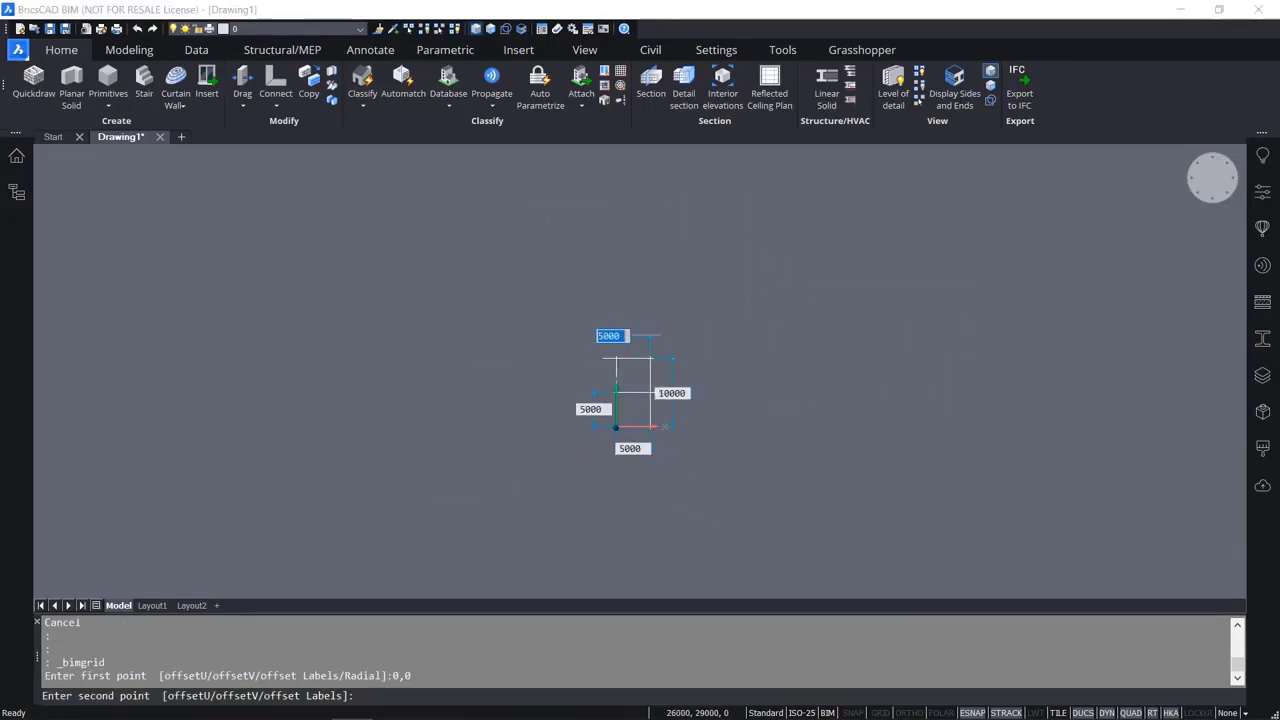
middle_drag(703, 386, 537, 374)
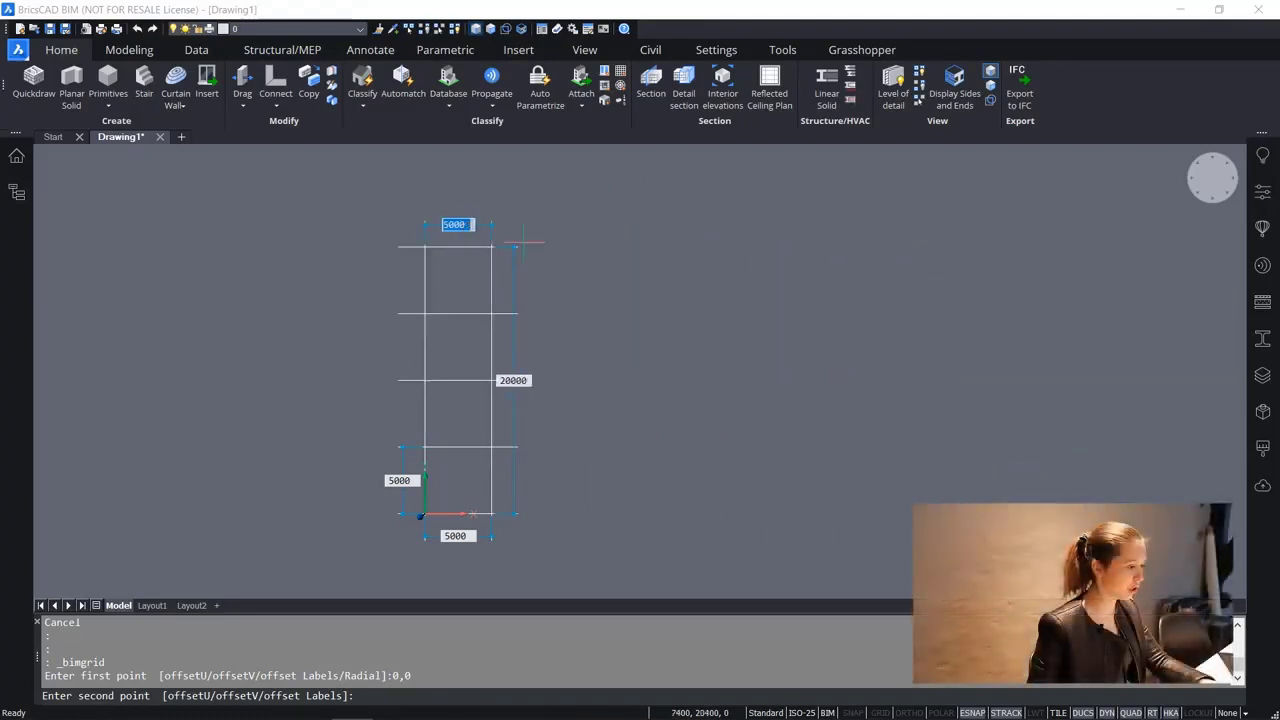
key(Tab)
key(Tab)
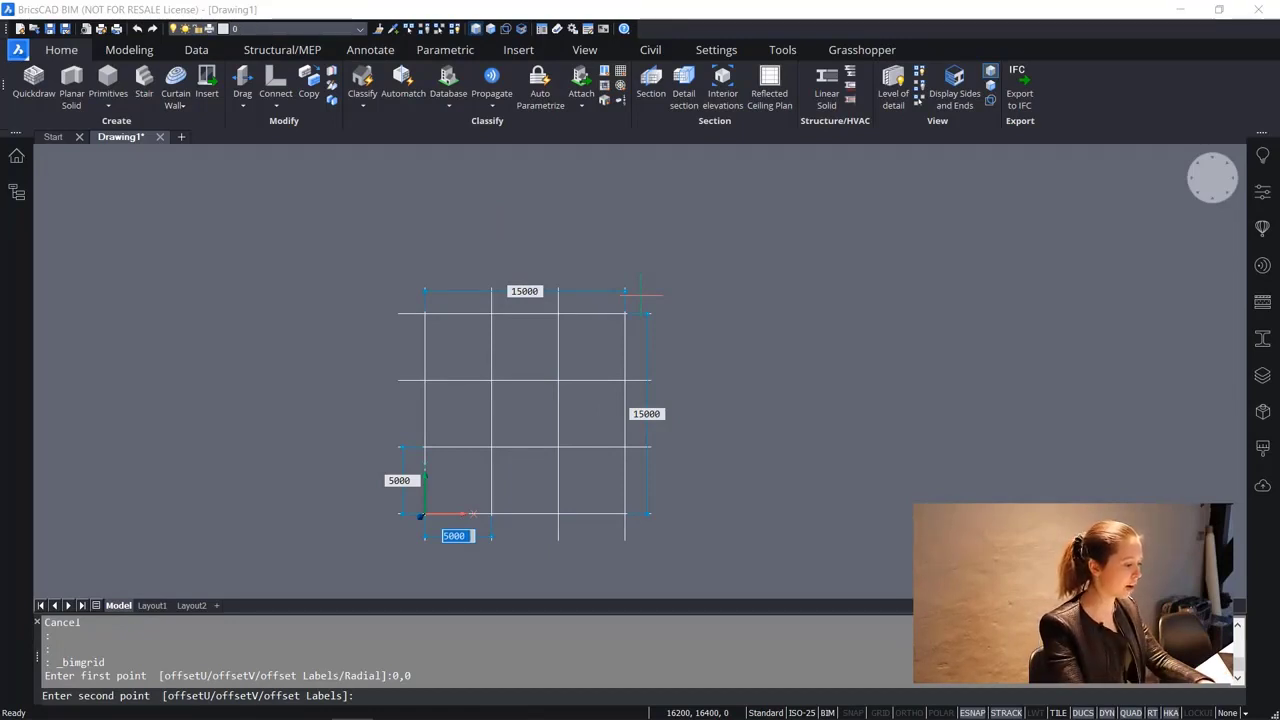
key(Tab)
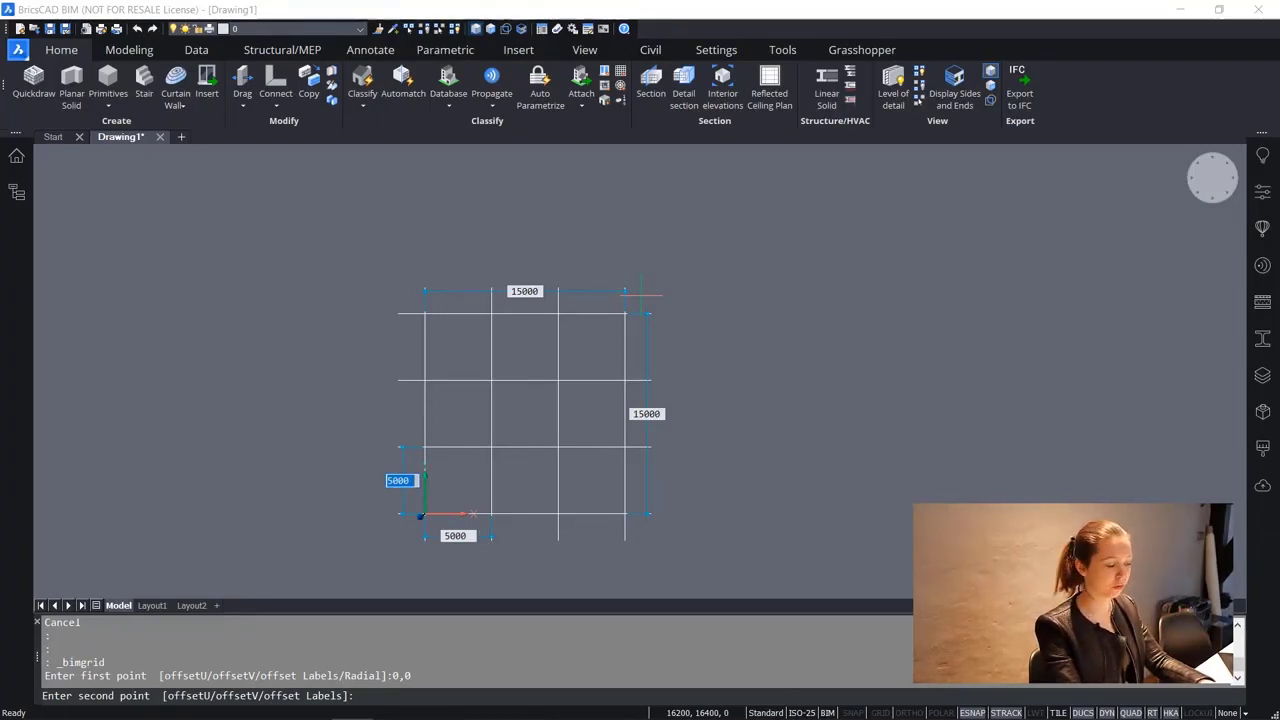
key(Tab)
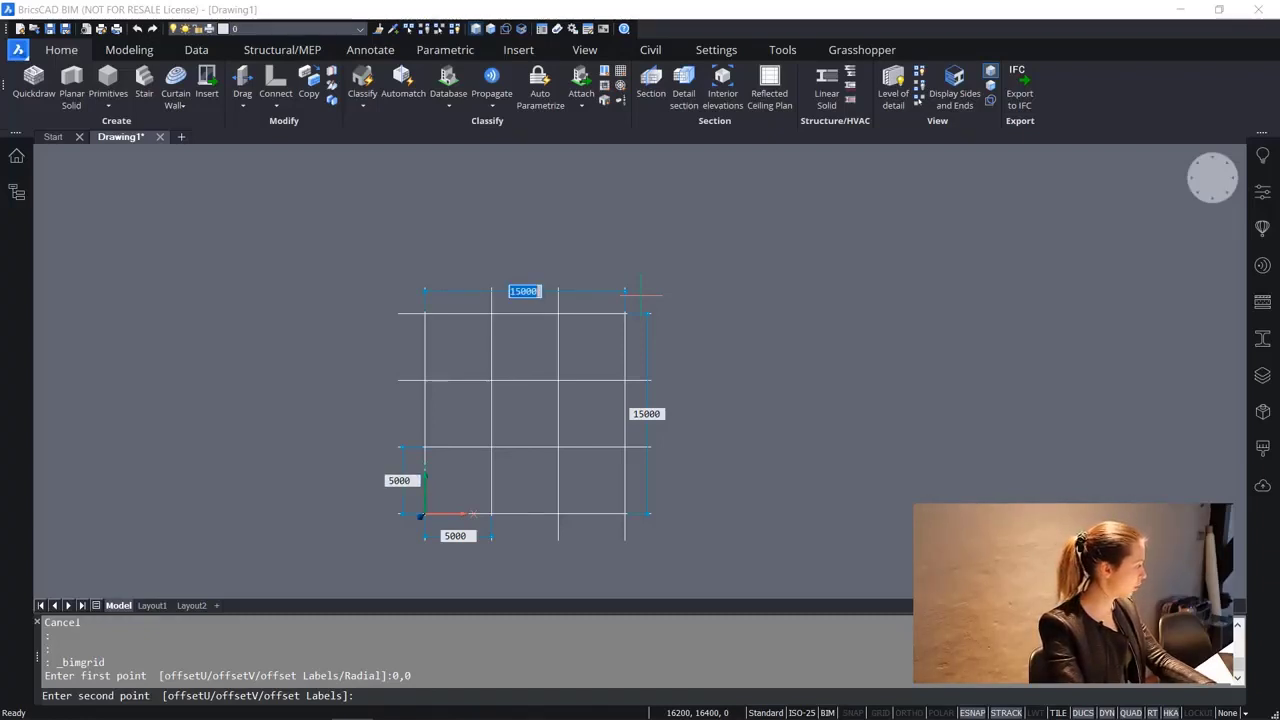
text(2)
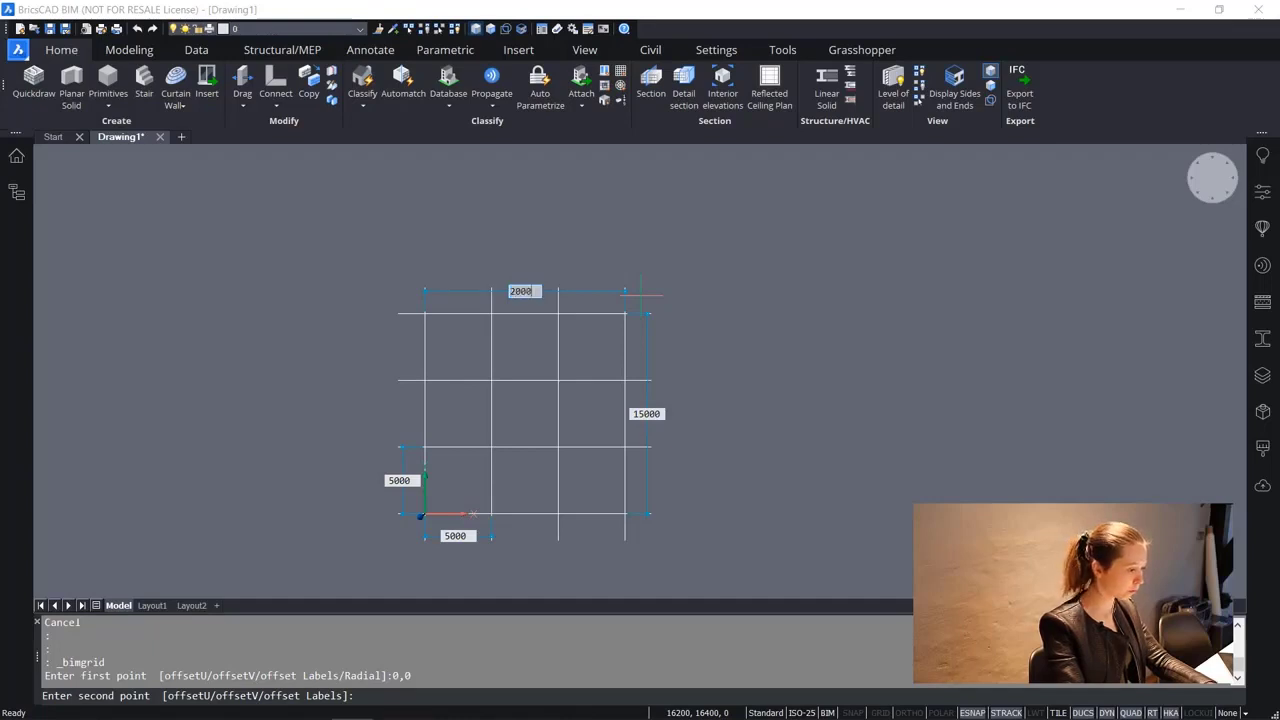
key(Tab)
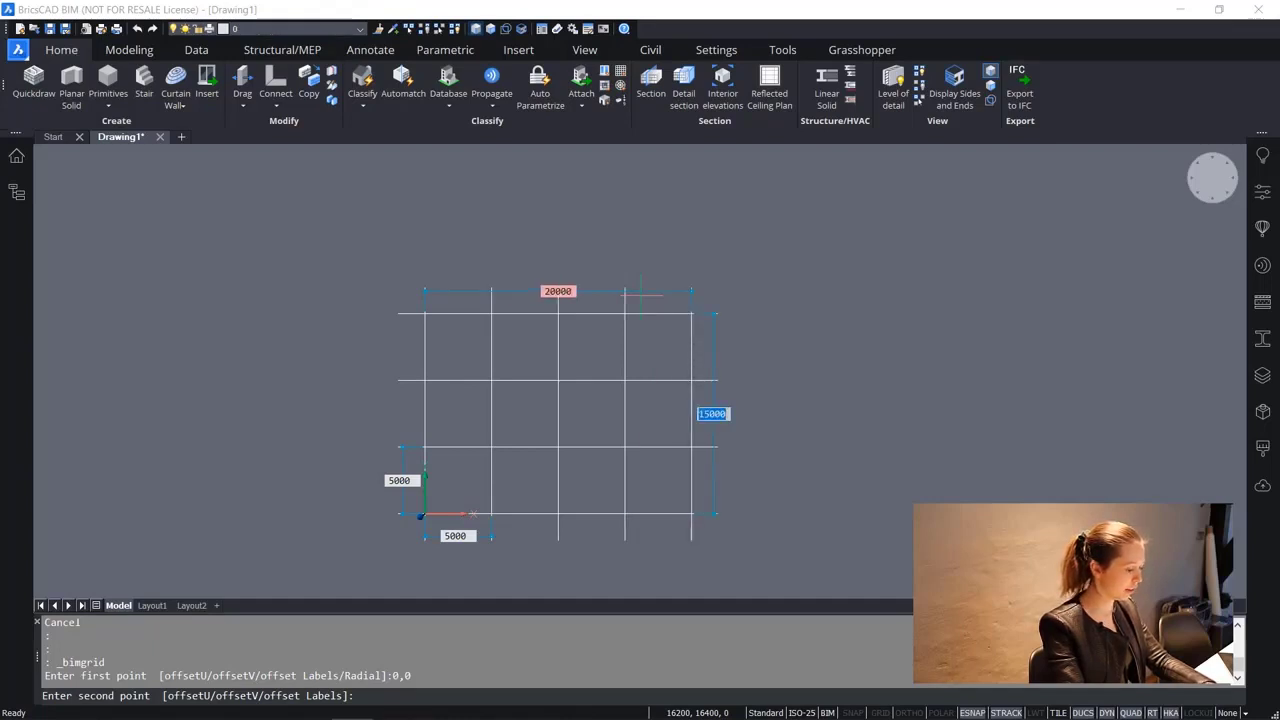
Set the grid's total vertical dimension to 35000 mm and place the grid.
text(3500)
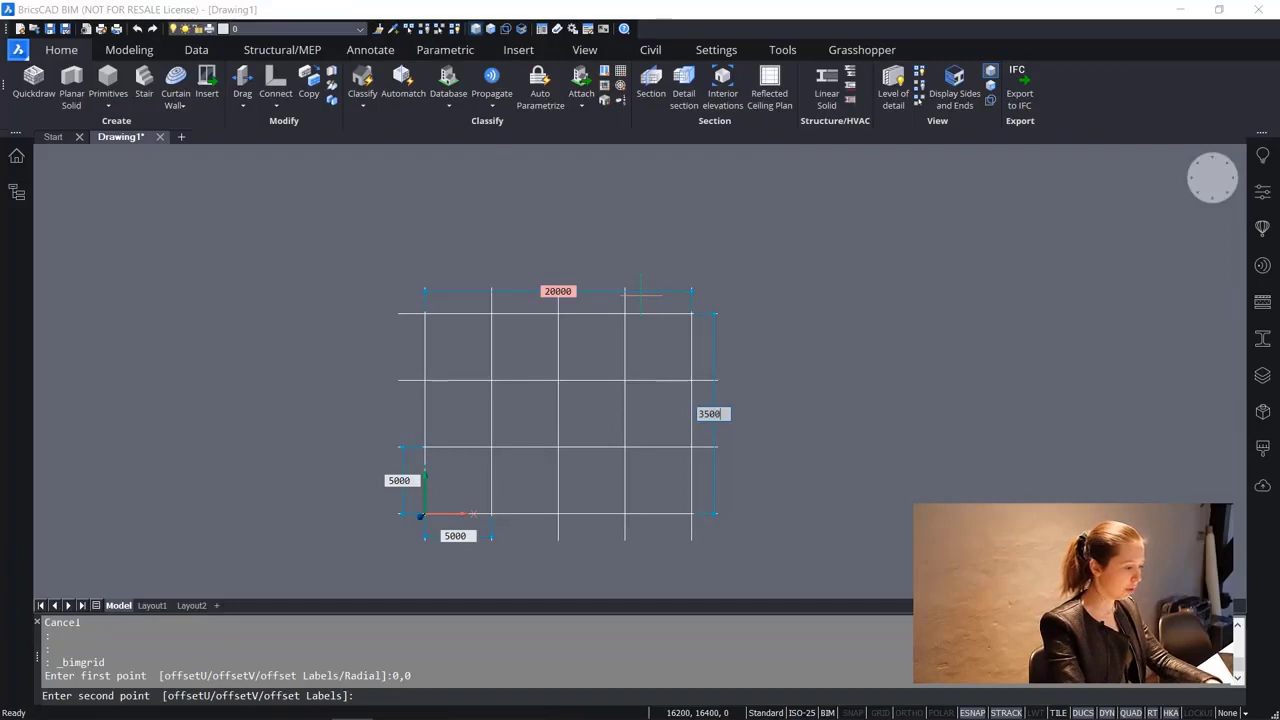
text(0)
key(Tab)
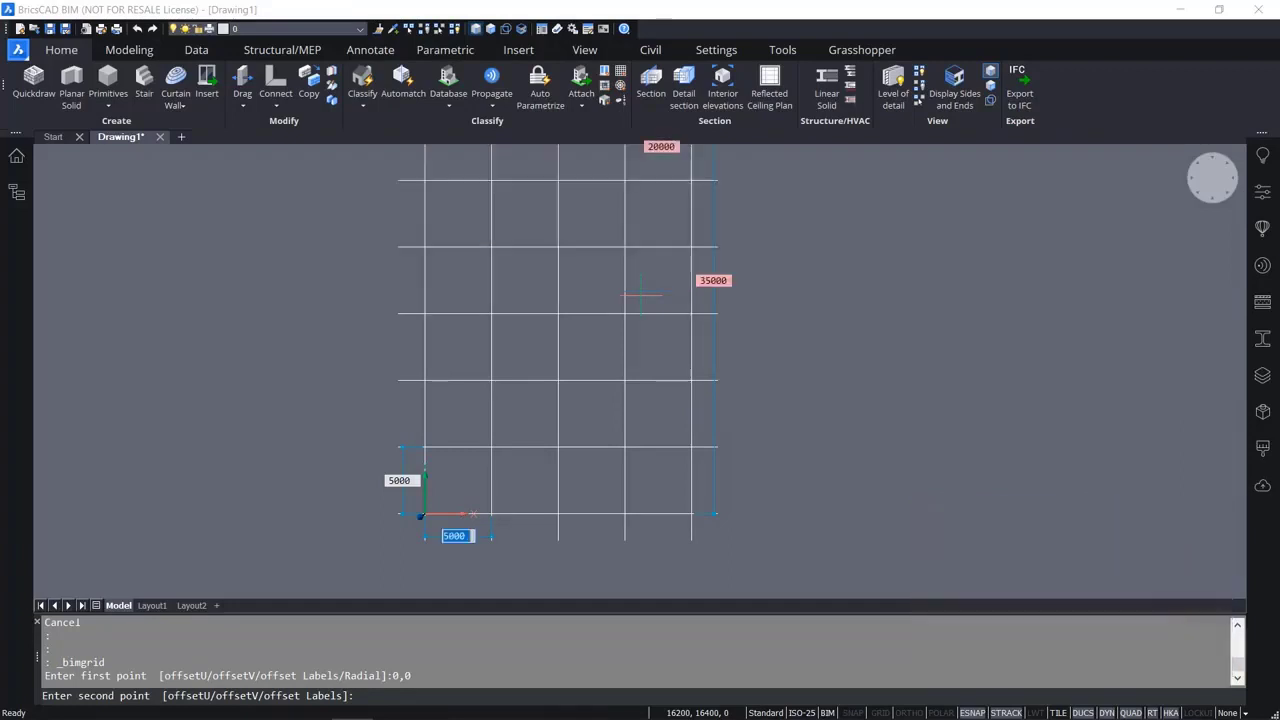
scroll(641, 295, down, 3)
middle_drag(641, 295, 610, 418)
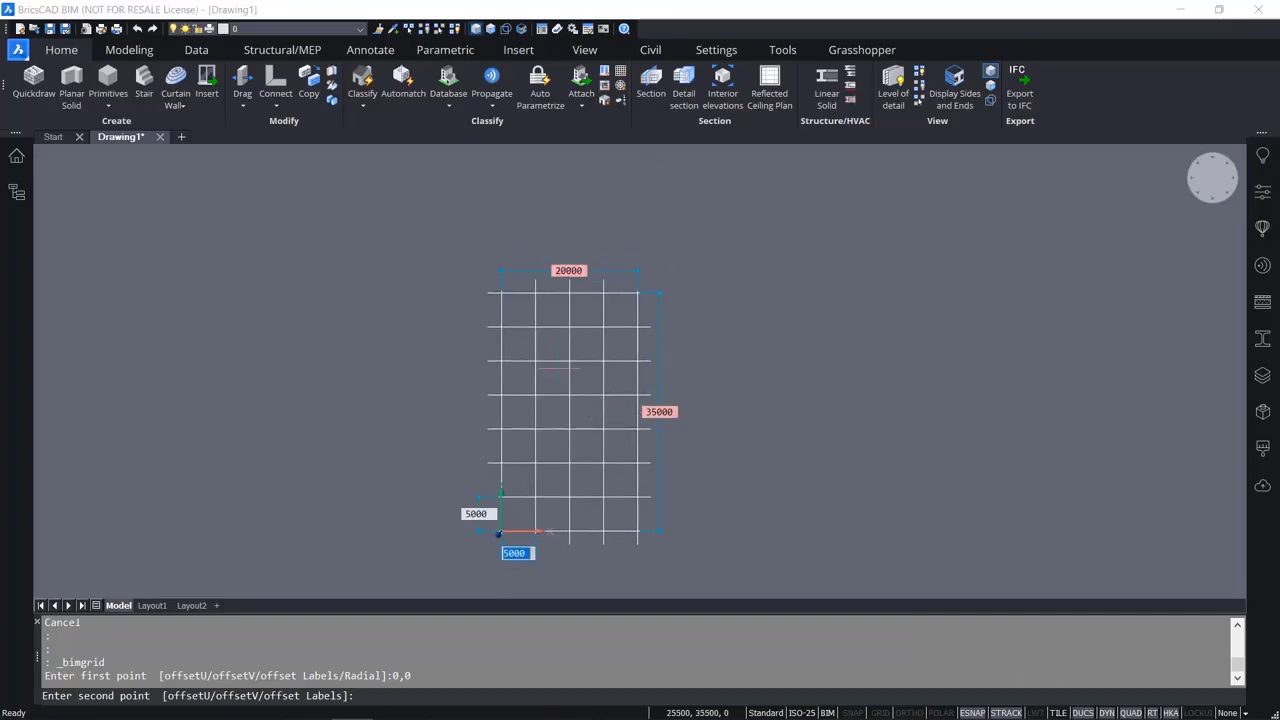
click(668, 270)
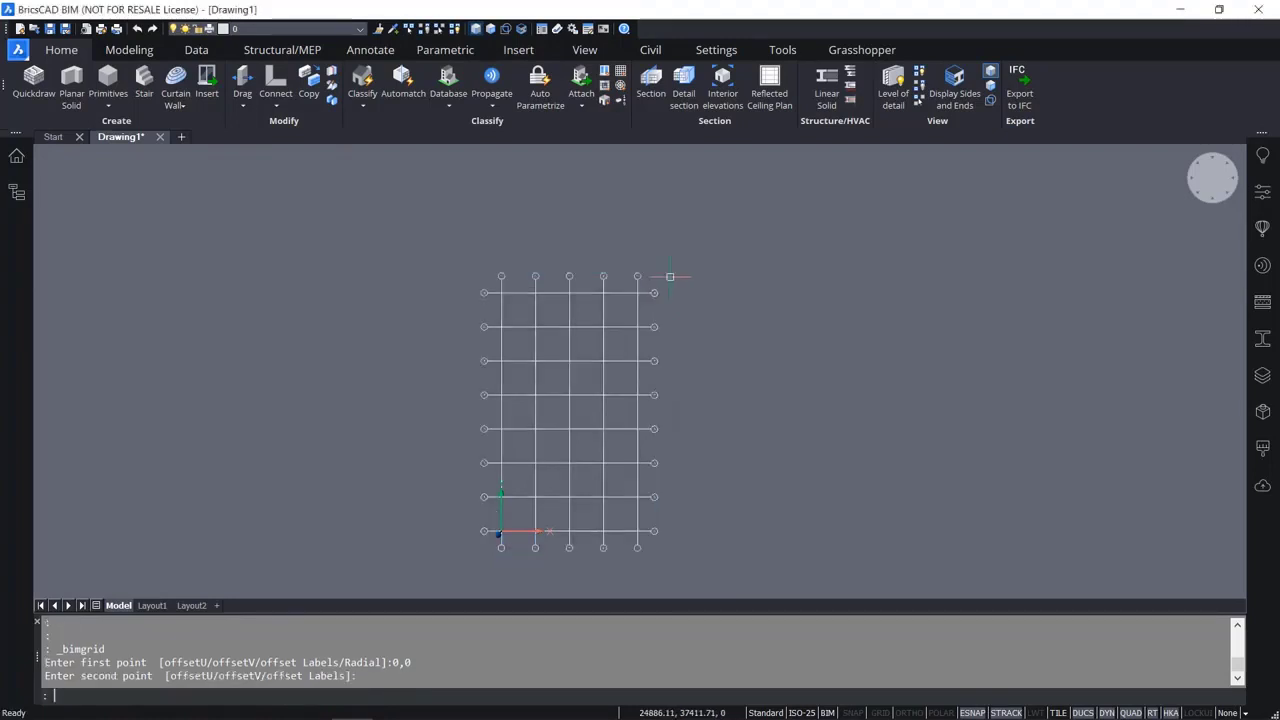
Examine the axis labels along the bottom, sides and top of the placed grid.
scroll(539, 558, up, 6)
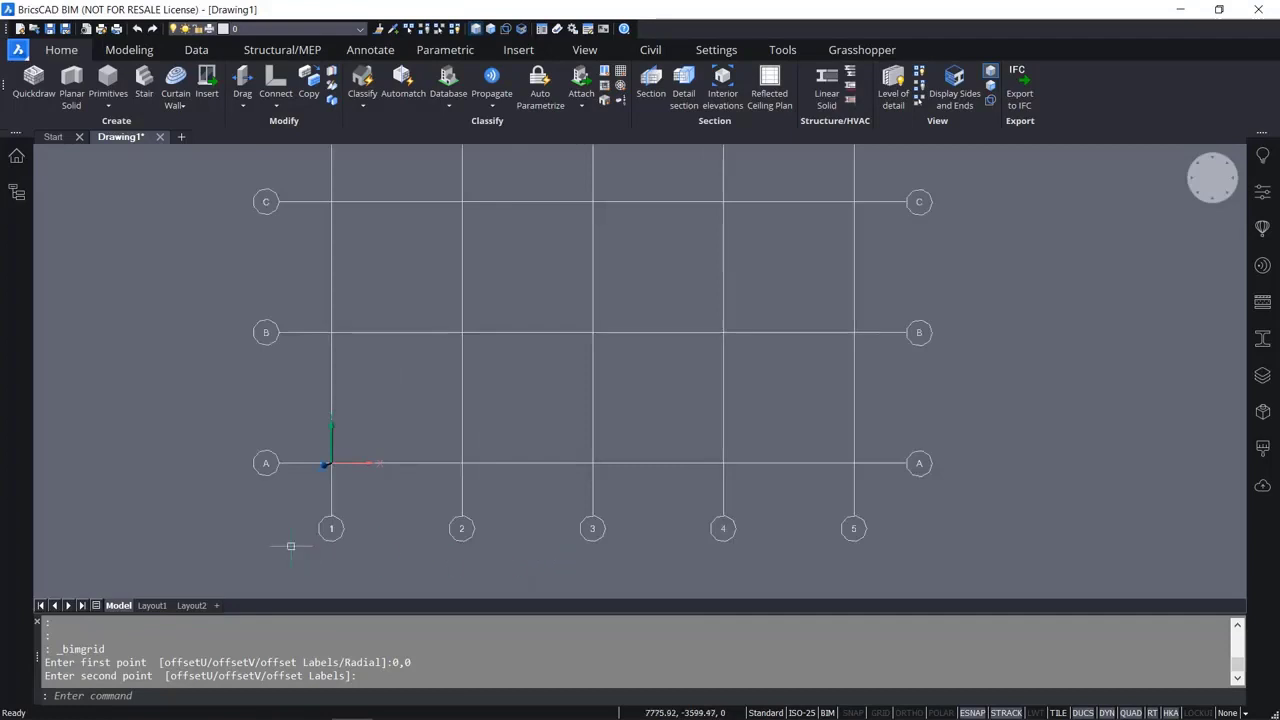
scroll(856, 530, down, 3)
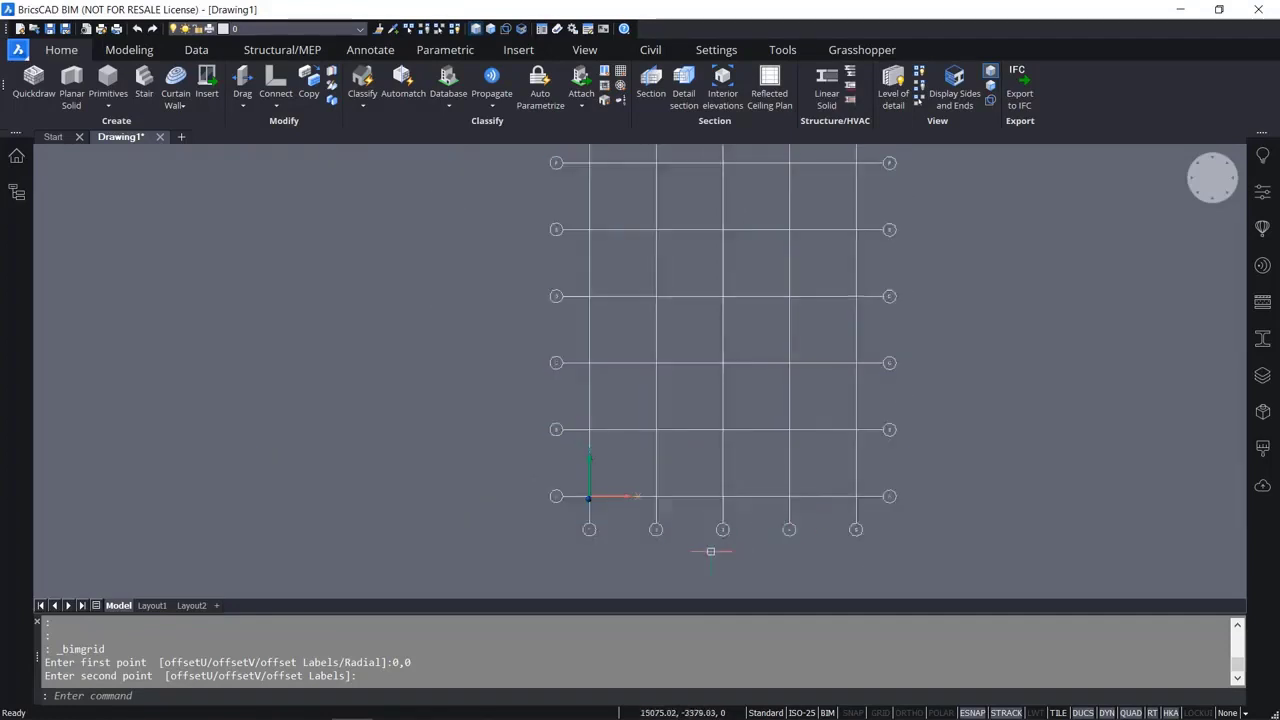
scroll(640, 545, up, 2)
scroll(836, 487, up, 3)
scroll(838, 487, down, 5)
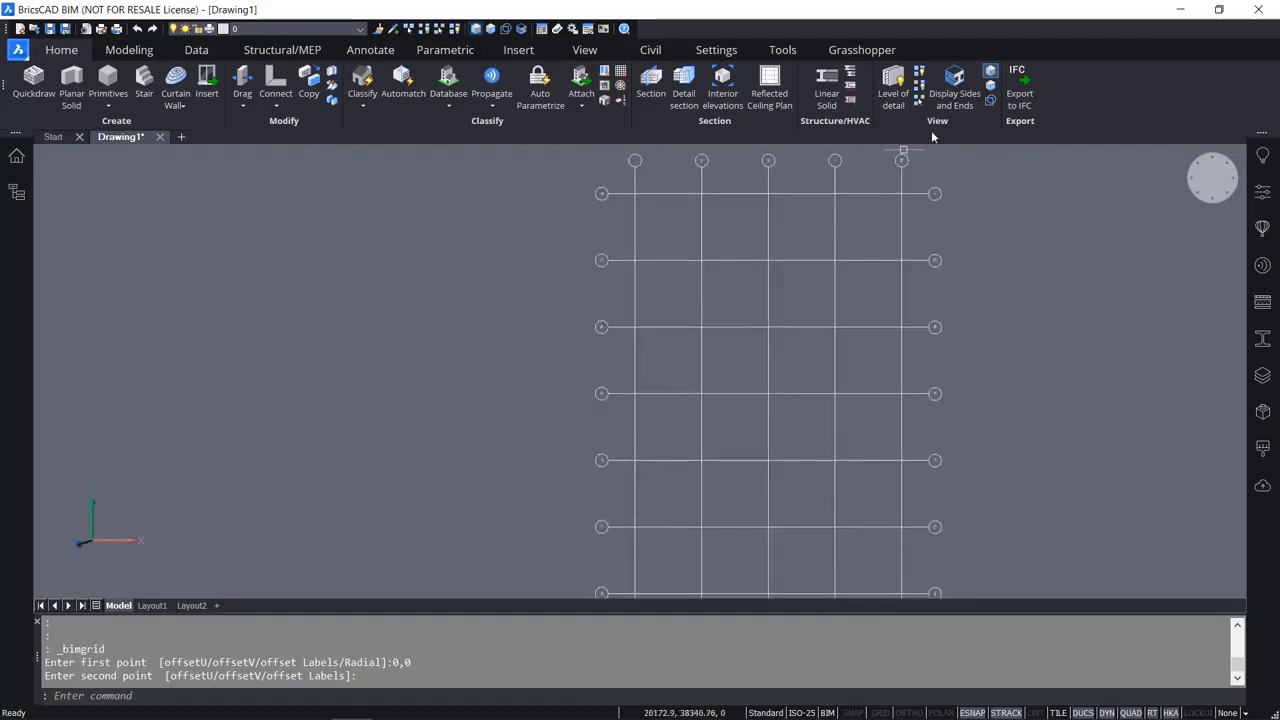
scroll(952, 190, up, 1)
scroll(952, 190, down, 4)
middle_drag(949, 347, 669, 432)
scroll(581, 451, up, 2)
middle_drag(621, 388, 586, 474)
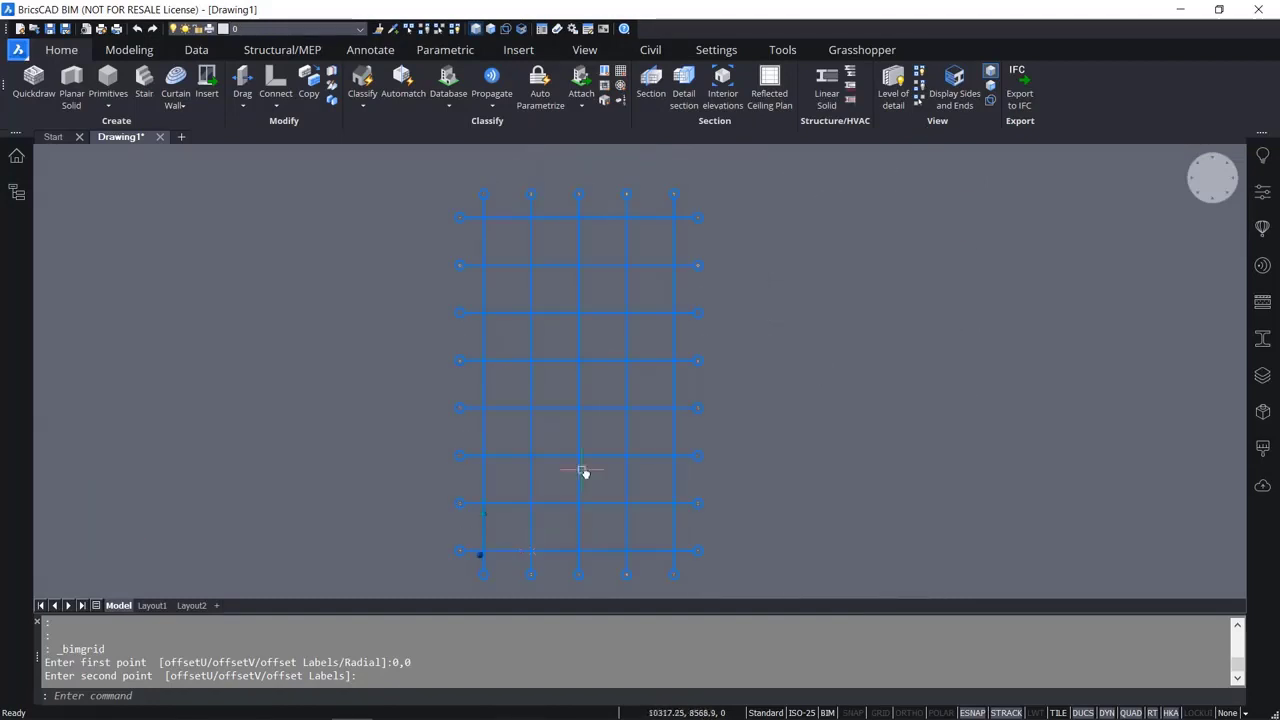
Open the placed grid's block definition for editing with BEDIT.
click(779, 464)
click(637, 416)
text(b)
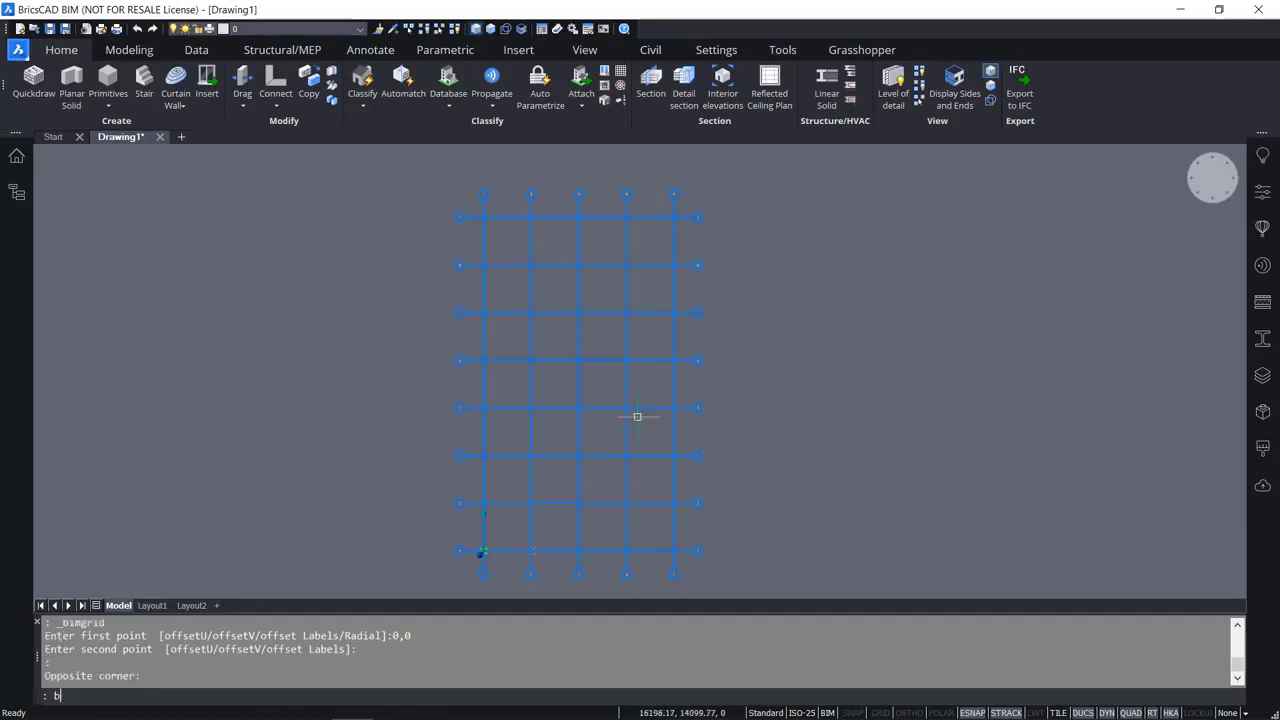
text(edit)
key(Return)
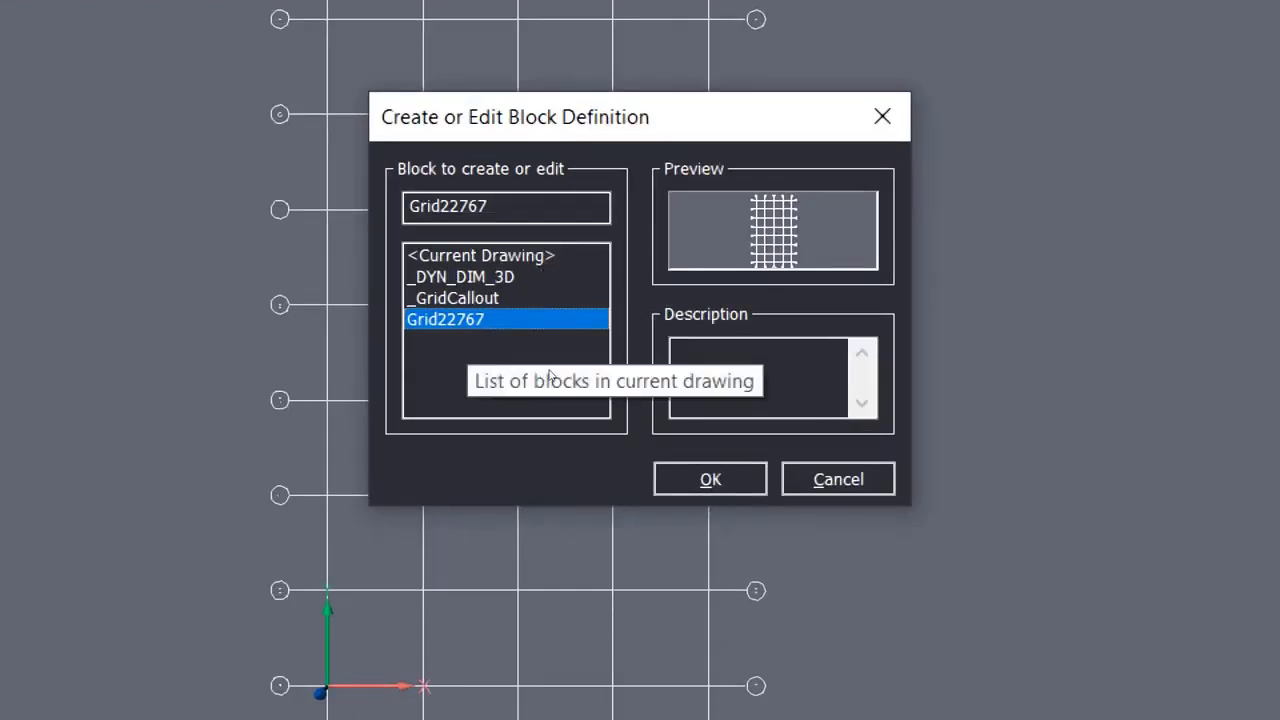
click(672, 472)
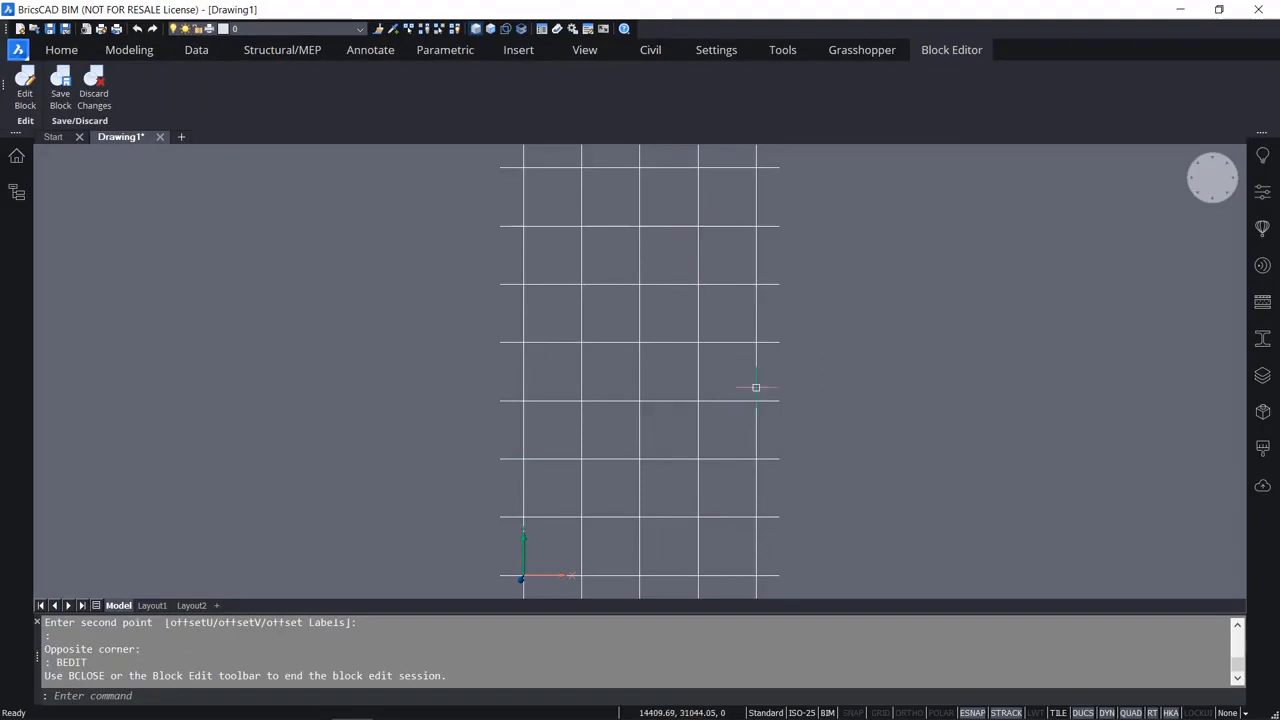
Move the second horizontal grid axis from the bottom about 2800 mm down, closer to the lowest axis.
click(793, 533)
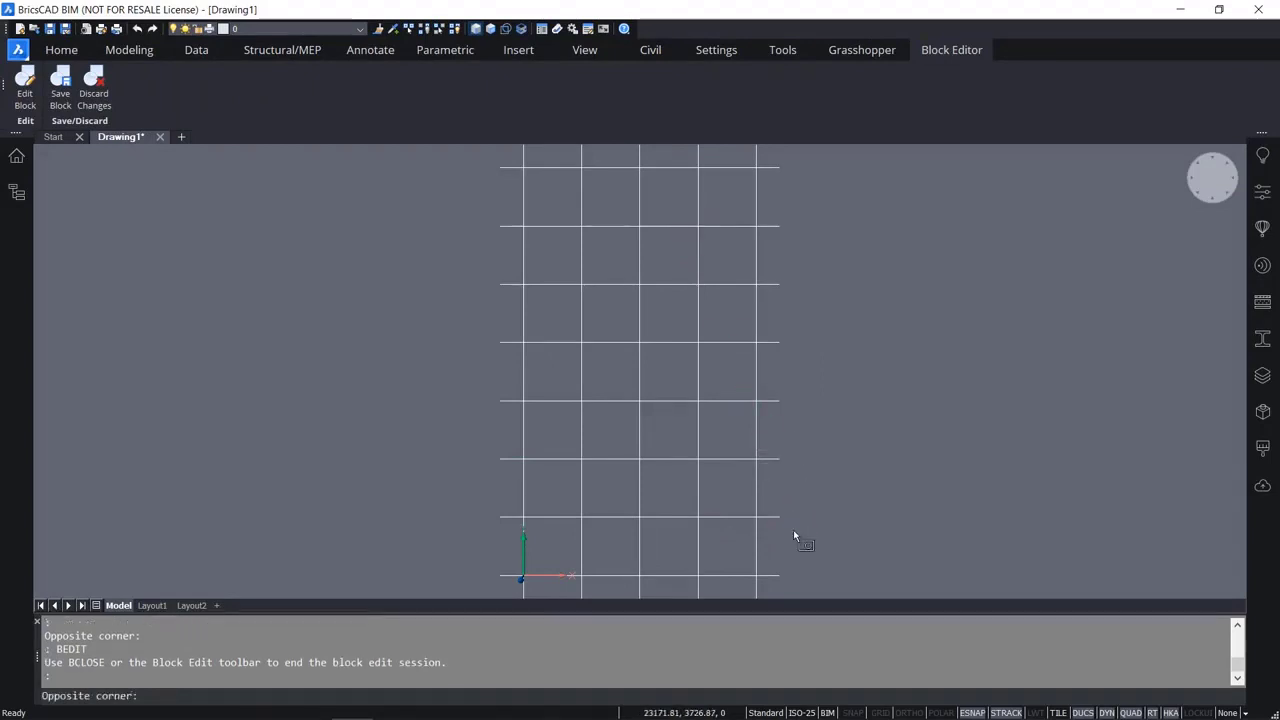
click(771, 504)
text(m)
key(Return)
click(842, 428)
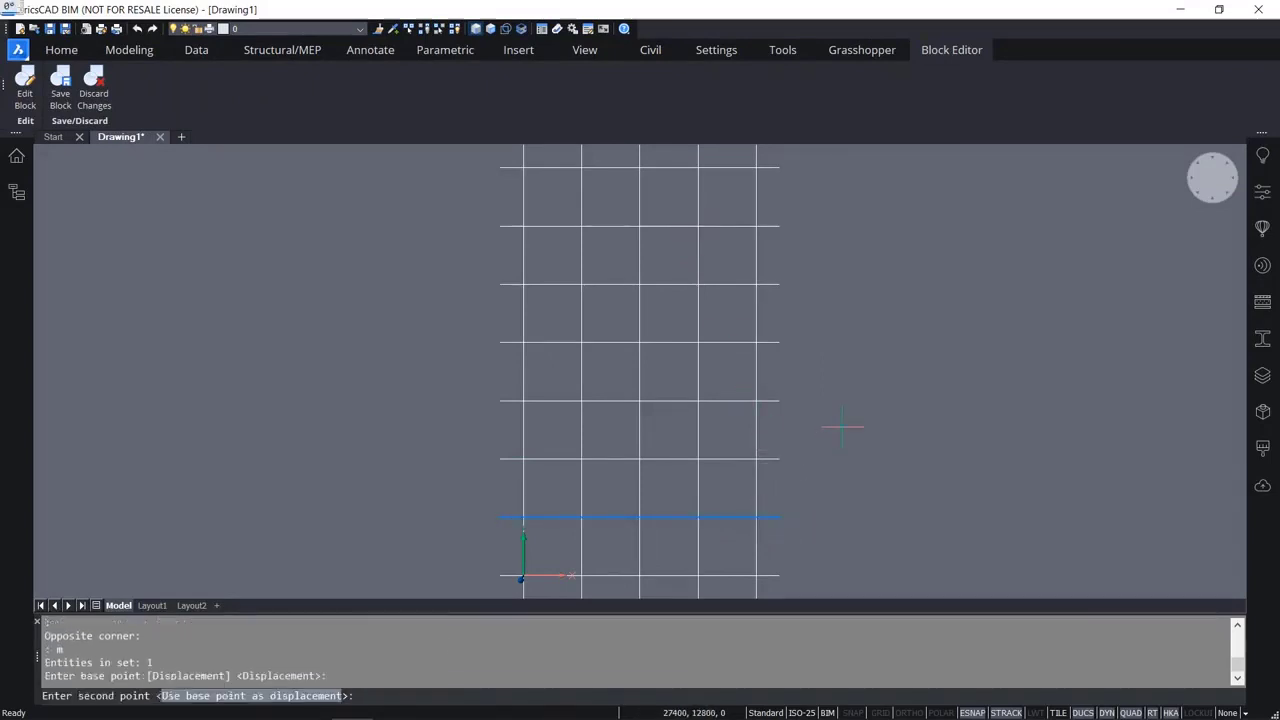
click(838, 459)
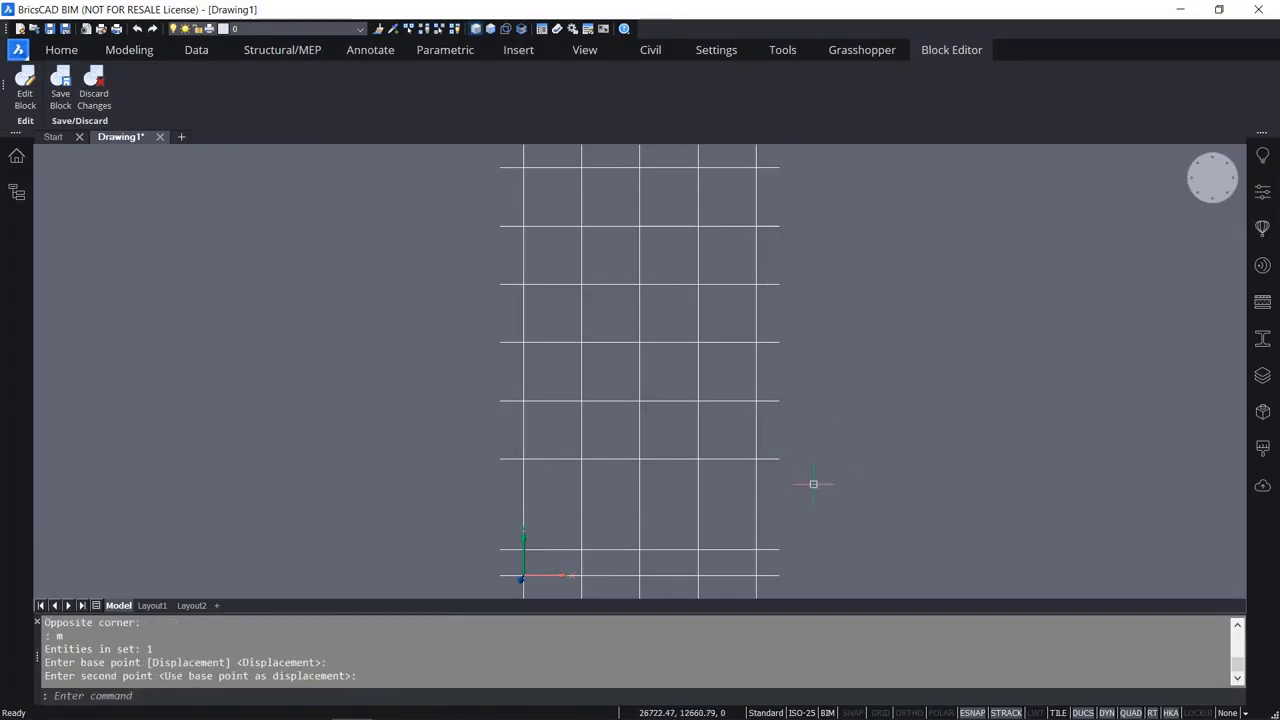
Copy the moved horizontal grid axis about 3200 mm straight up and end the copy command.
click(726, 549)
text(c)
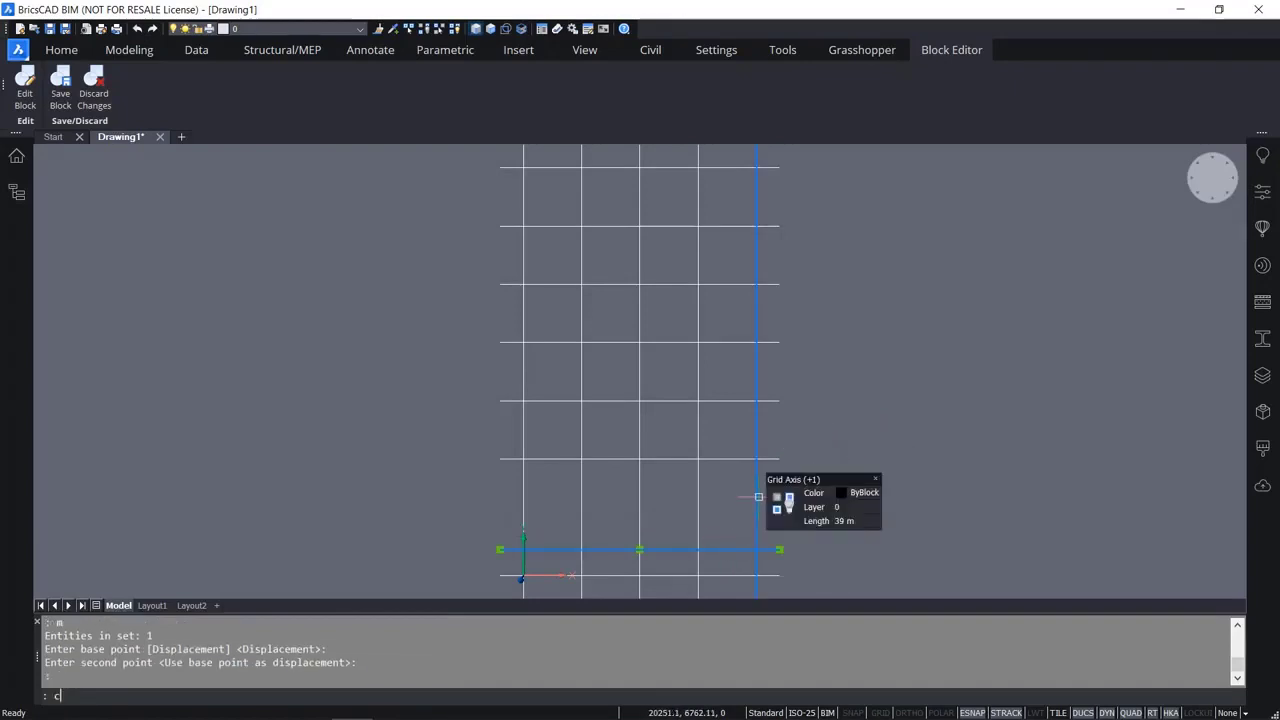
text(o)
key(Return)
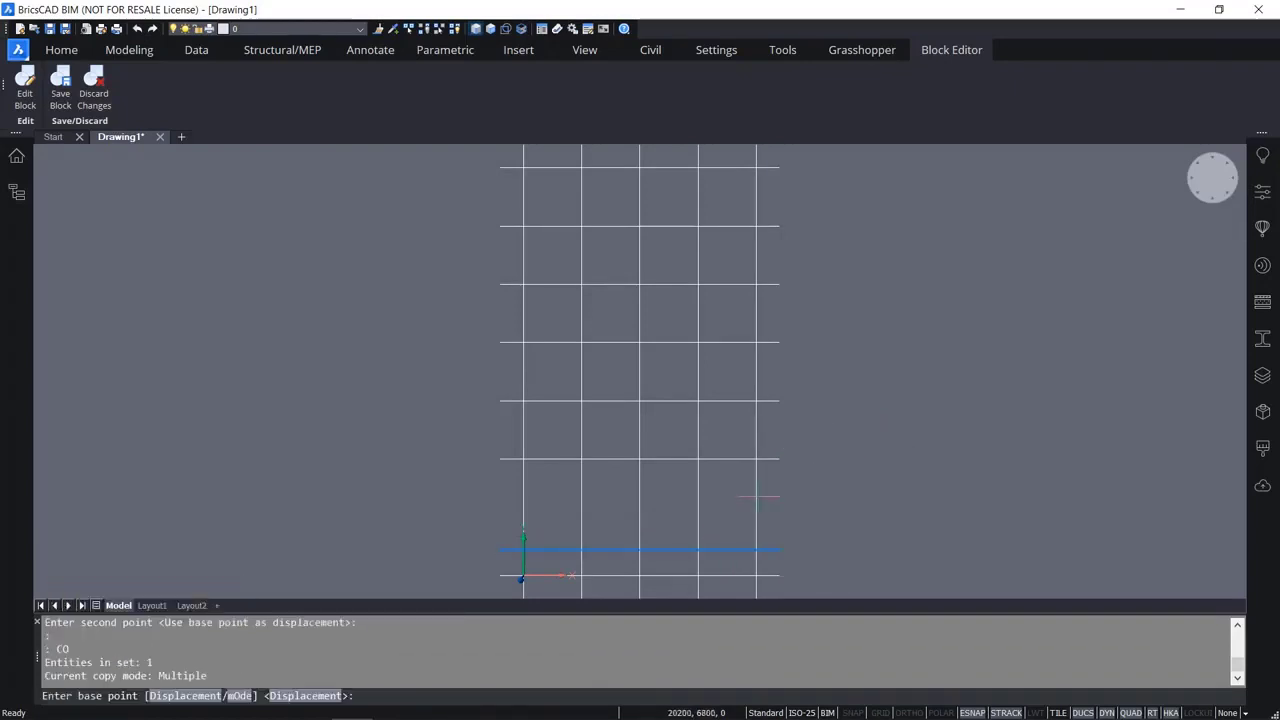
click(818, 549)
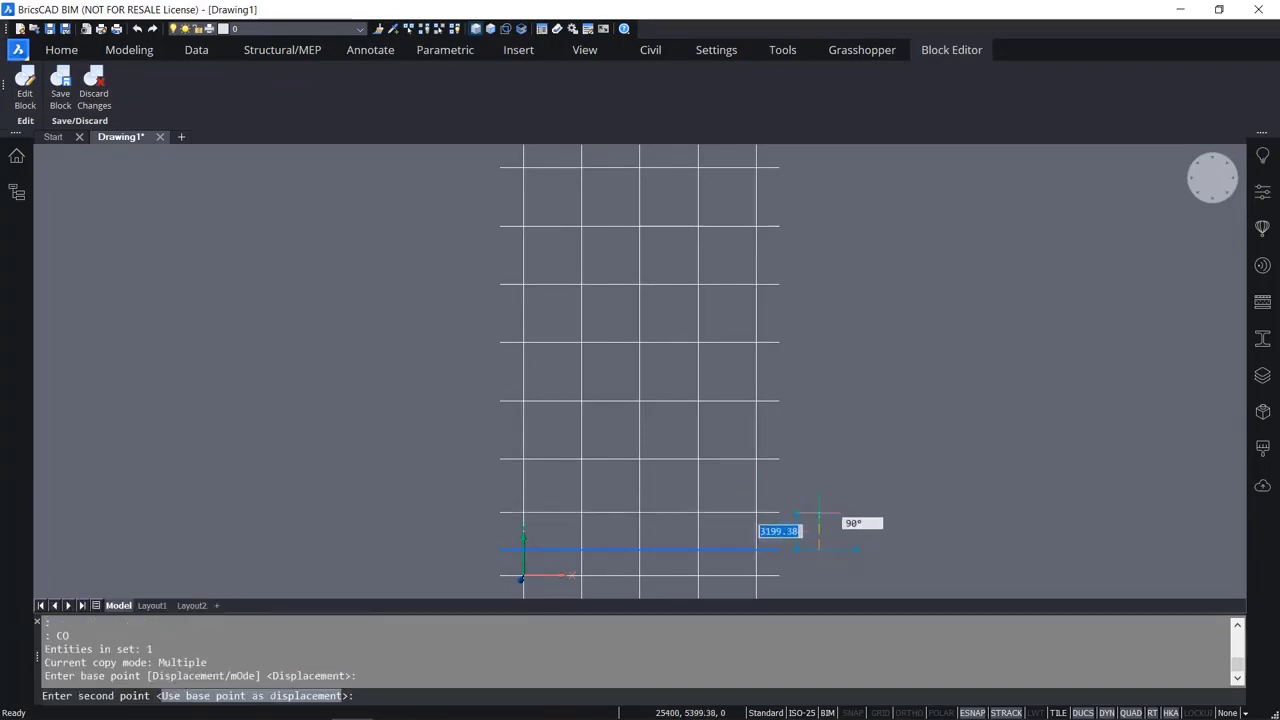
click(818, 513)
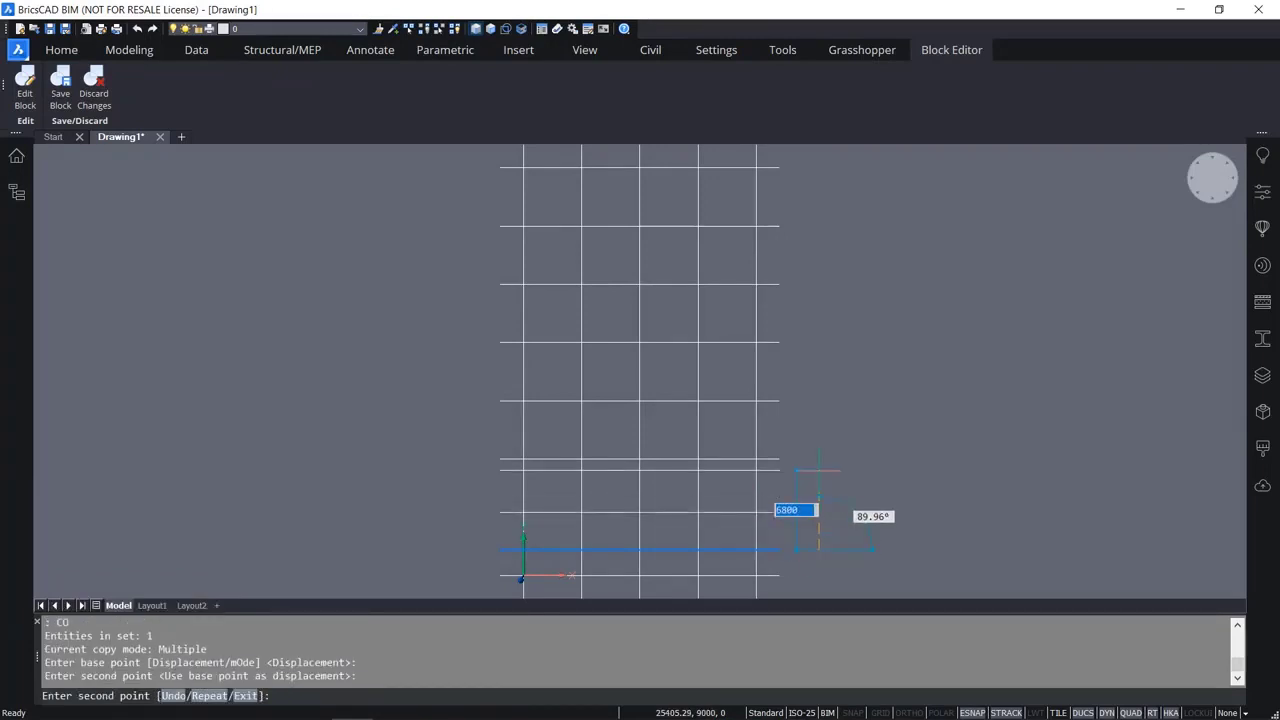
key(Escape)
Compare the BIM properties, including the axis number, of the copied horizontal grid axis and its original.
click(712, 514)
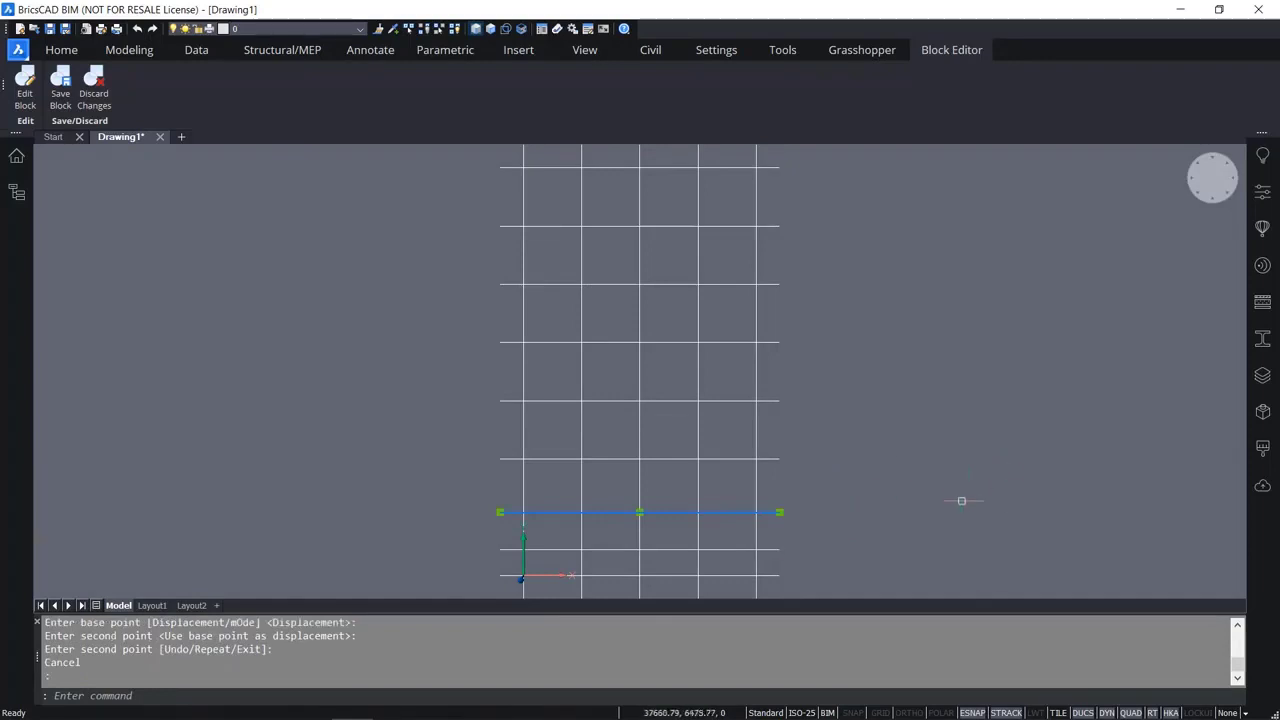
click(1264, 193)
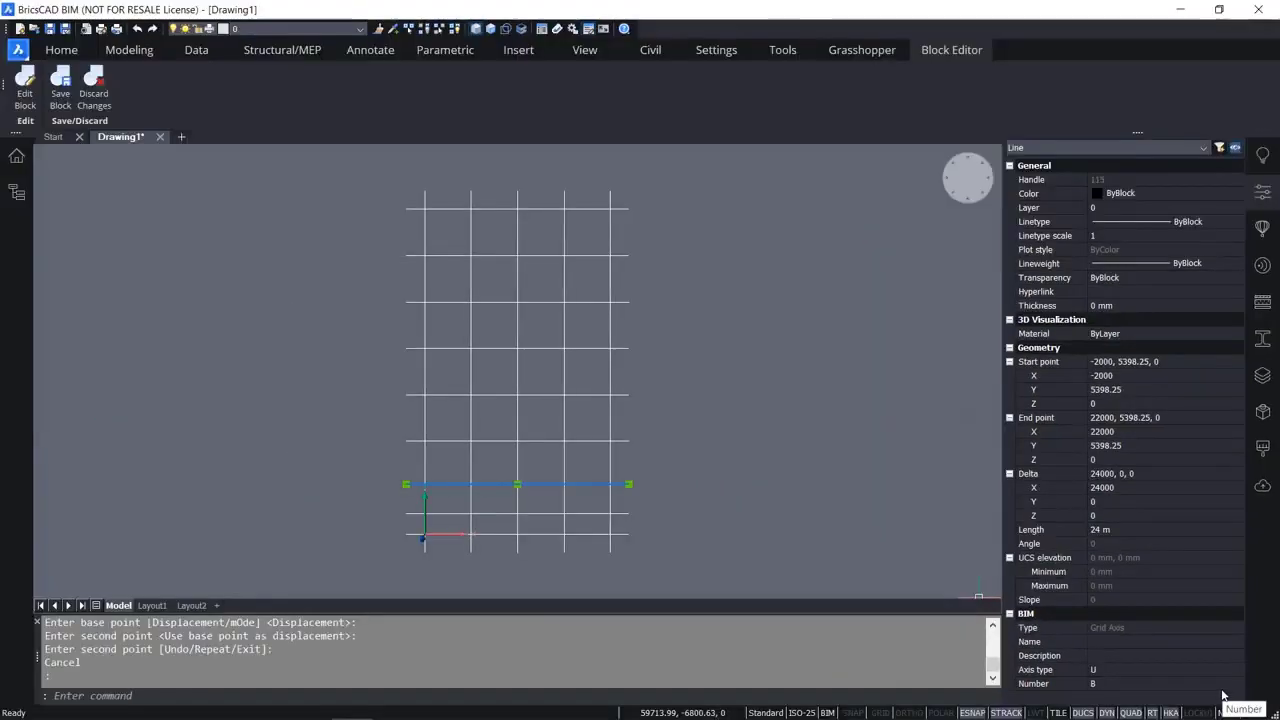
key(Escape)
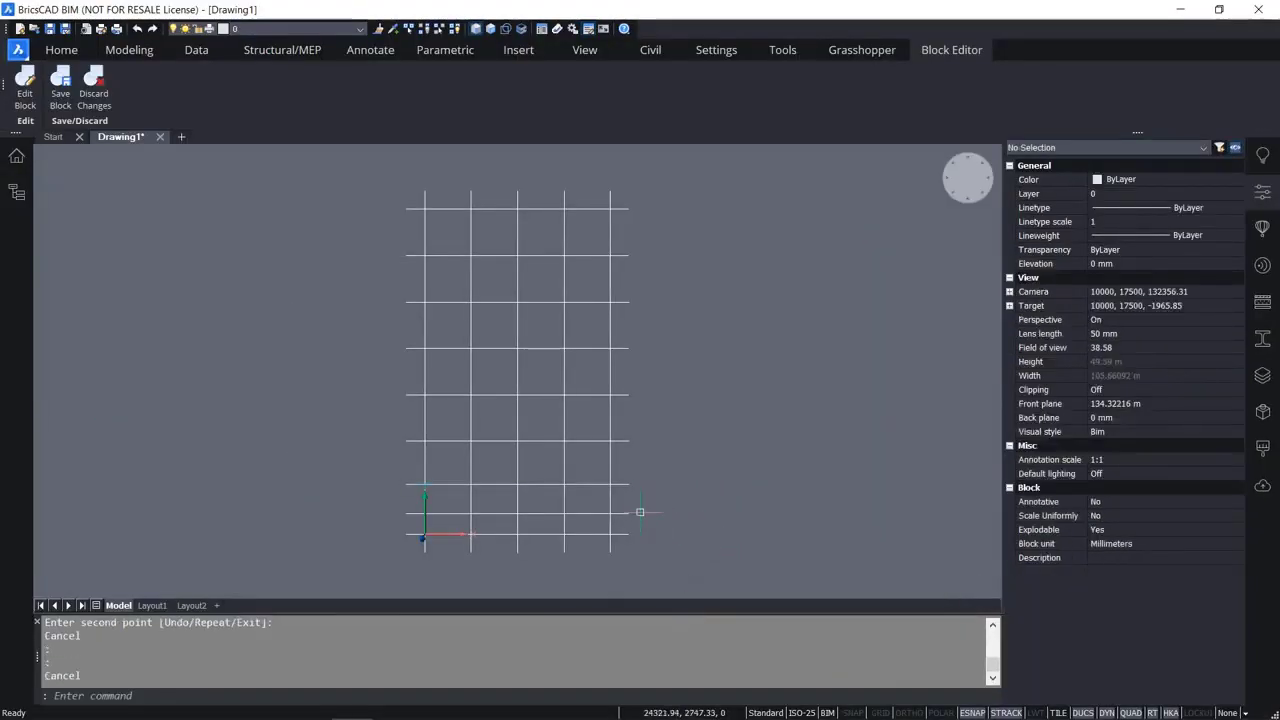
click(630, 513)
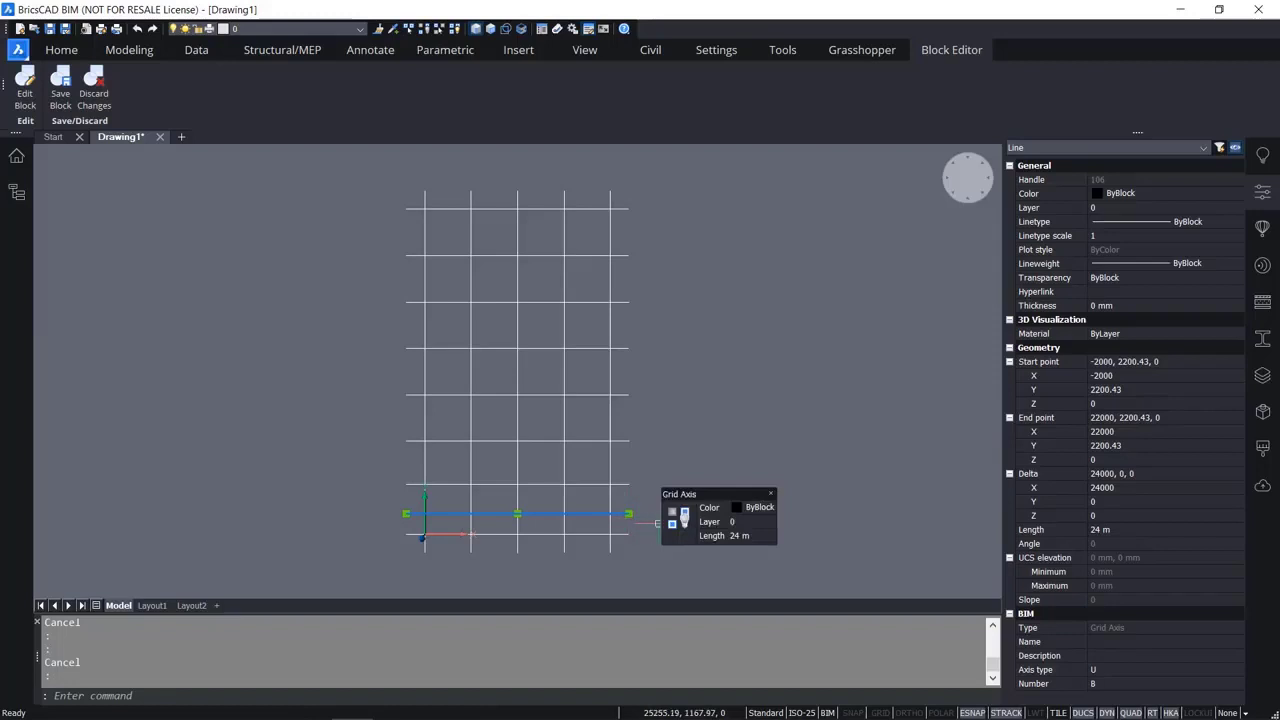
key(Escape)
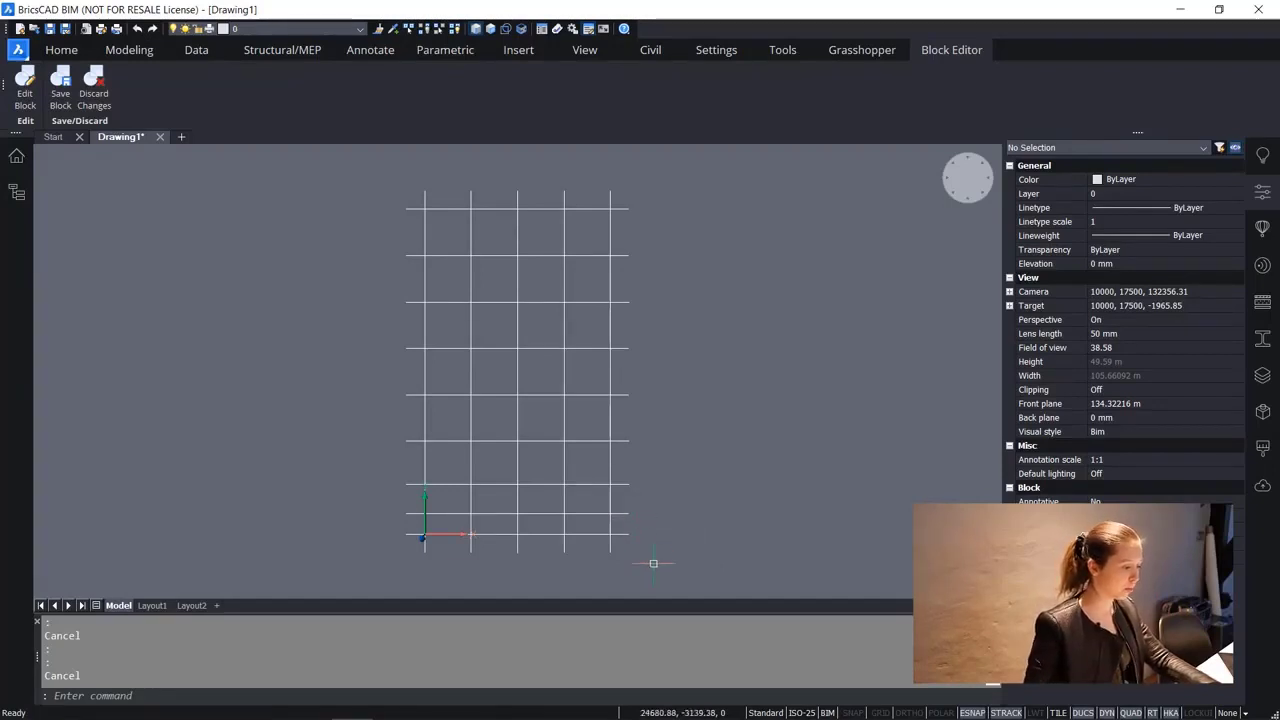
Run the NUMBER command on all horizontal grid axes and set the number style to letters.
text(NUMBER)
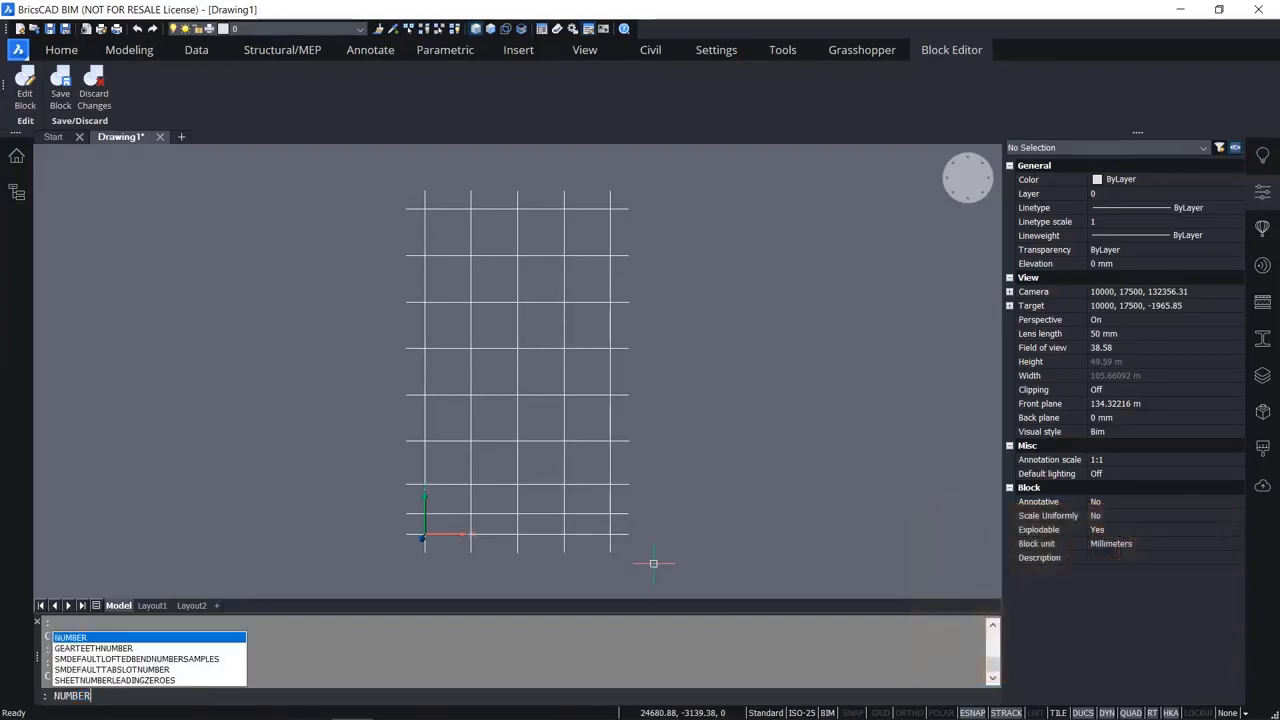
key(Return)
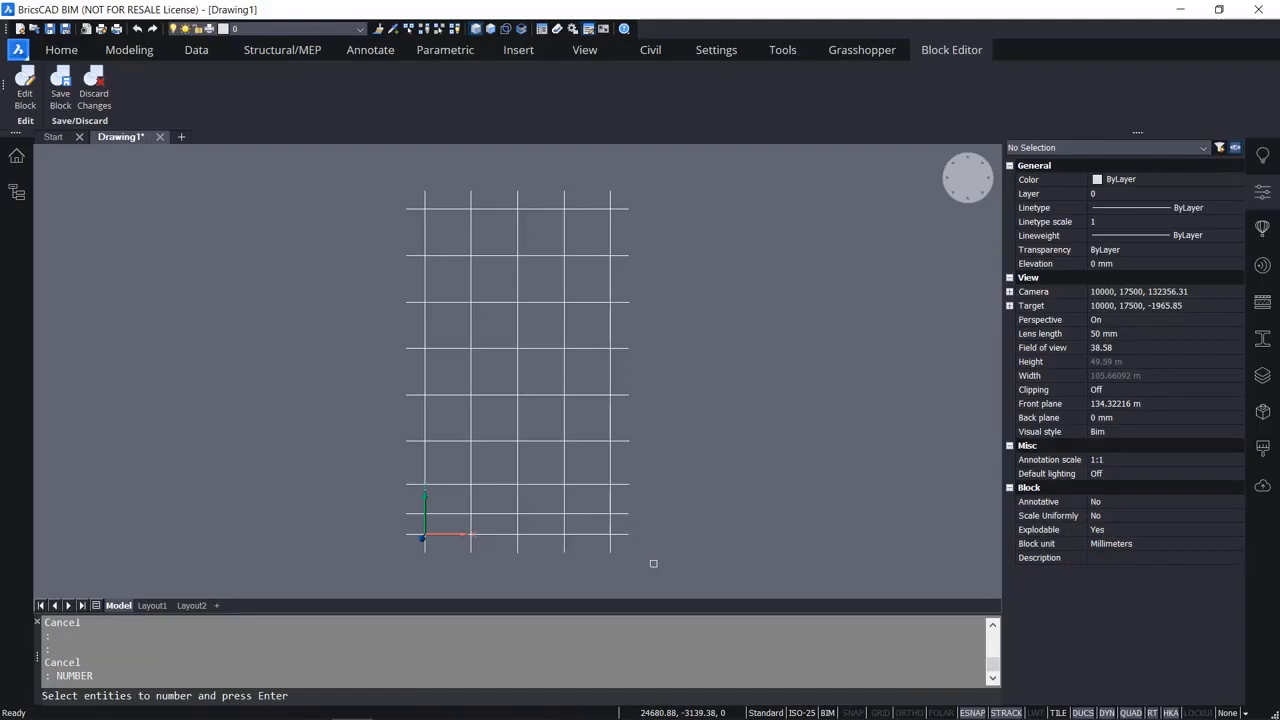
click(653, 563)
click(614, 197)
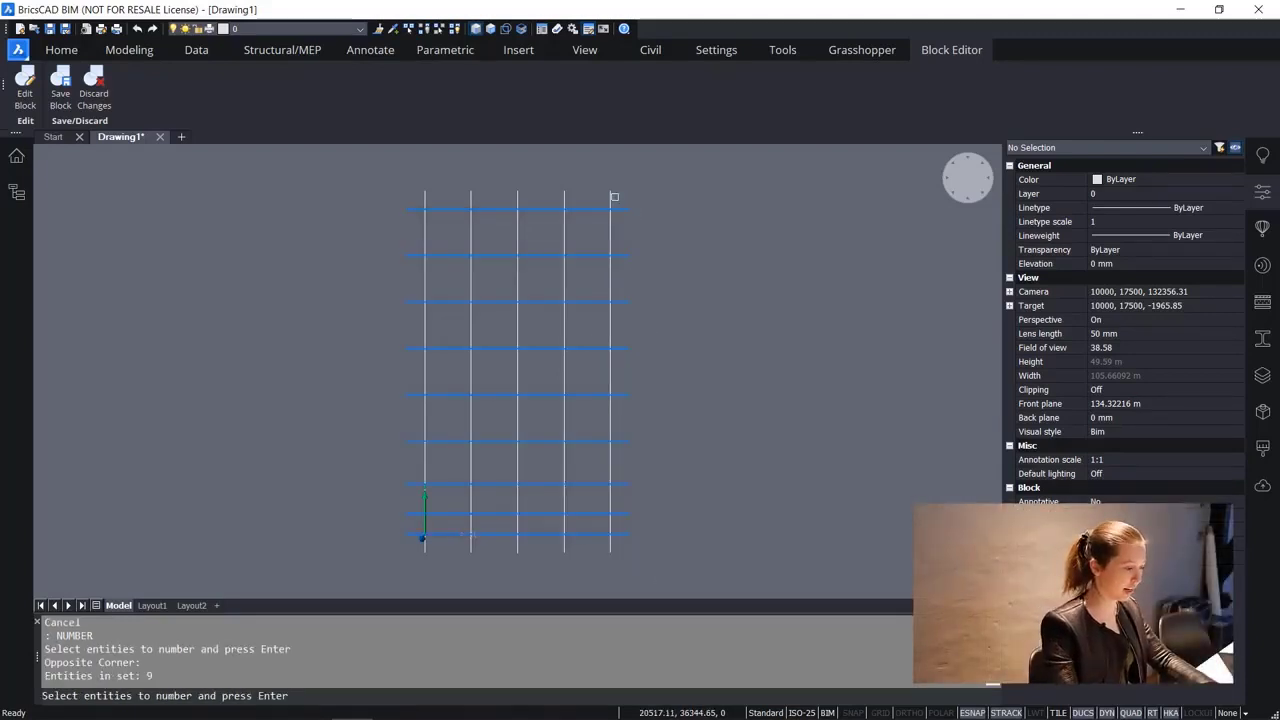
key(Return)
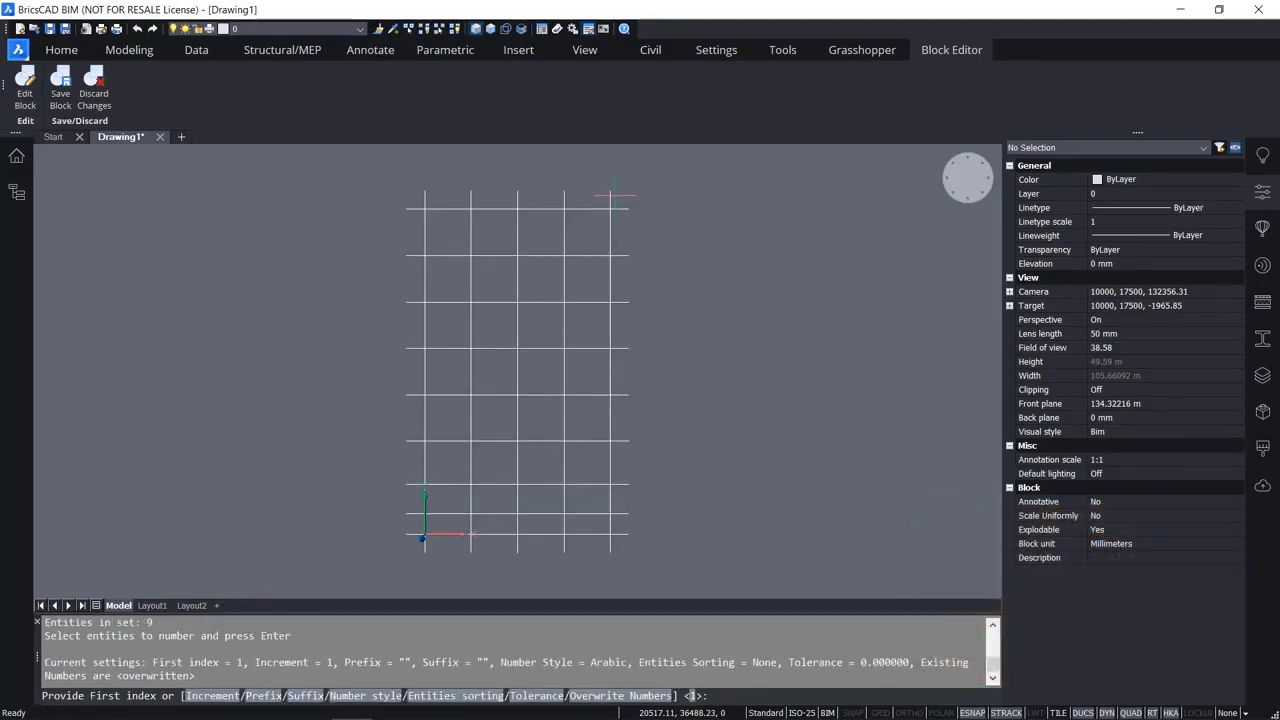
key(Return)
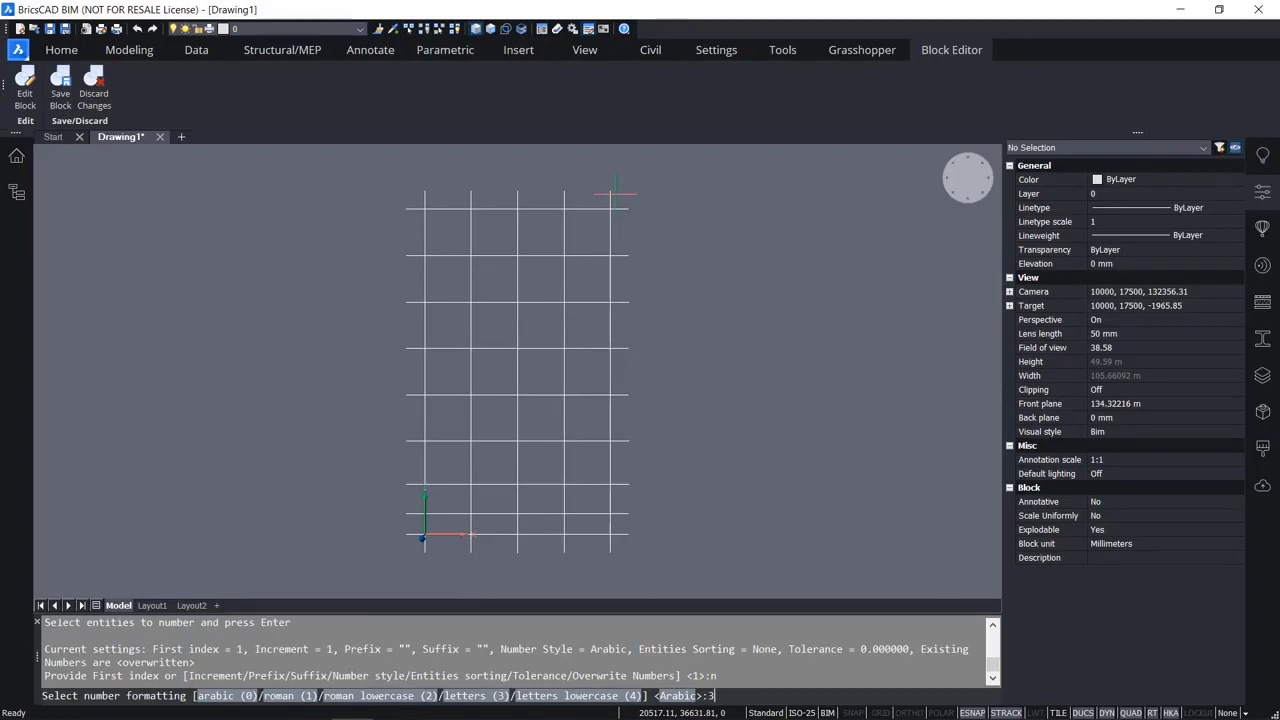
key(Return)
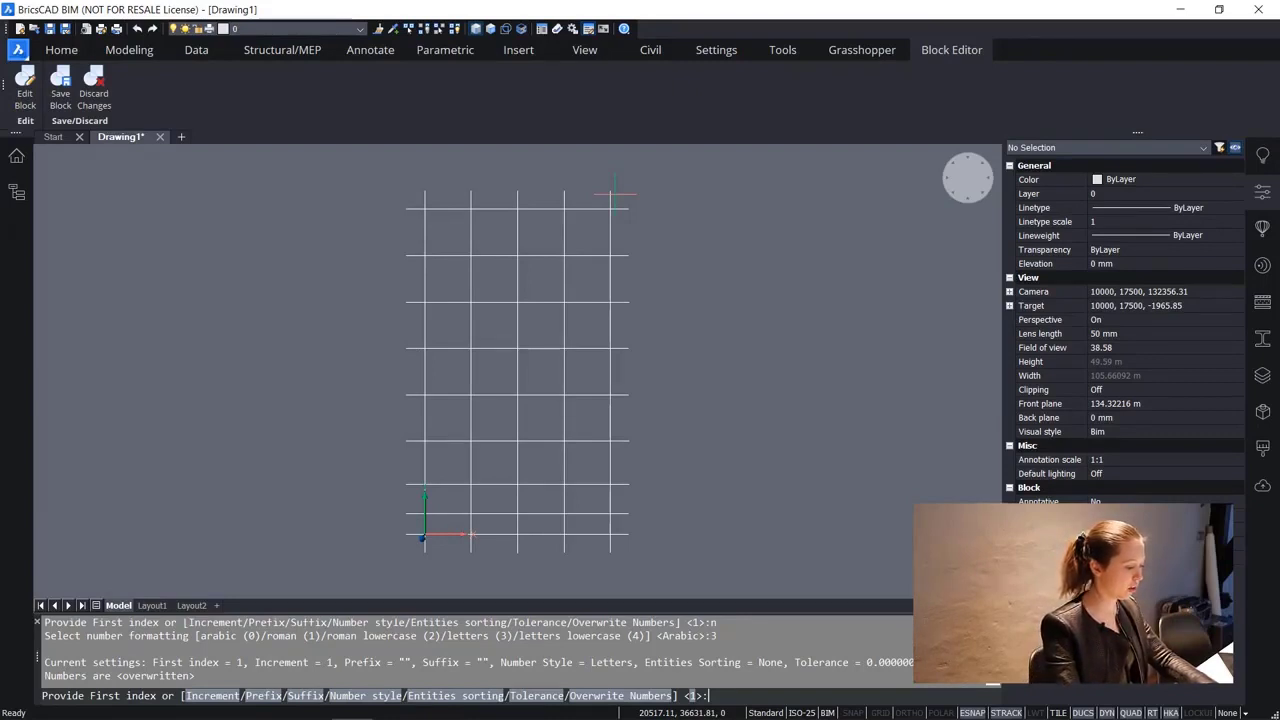
Sort the axes being numbered by their Y coordinate and apply the numbering with the default first index of 1.
key(Return)
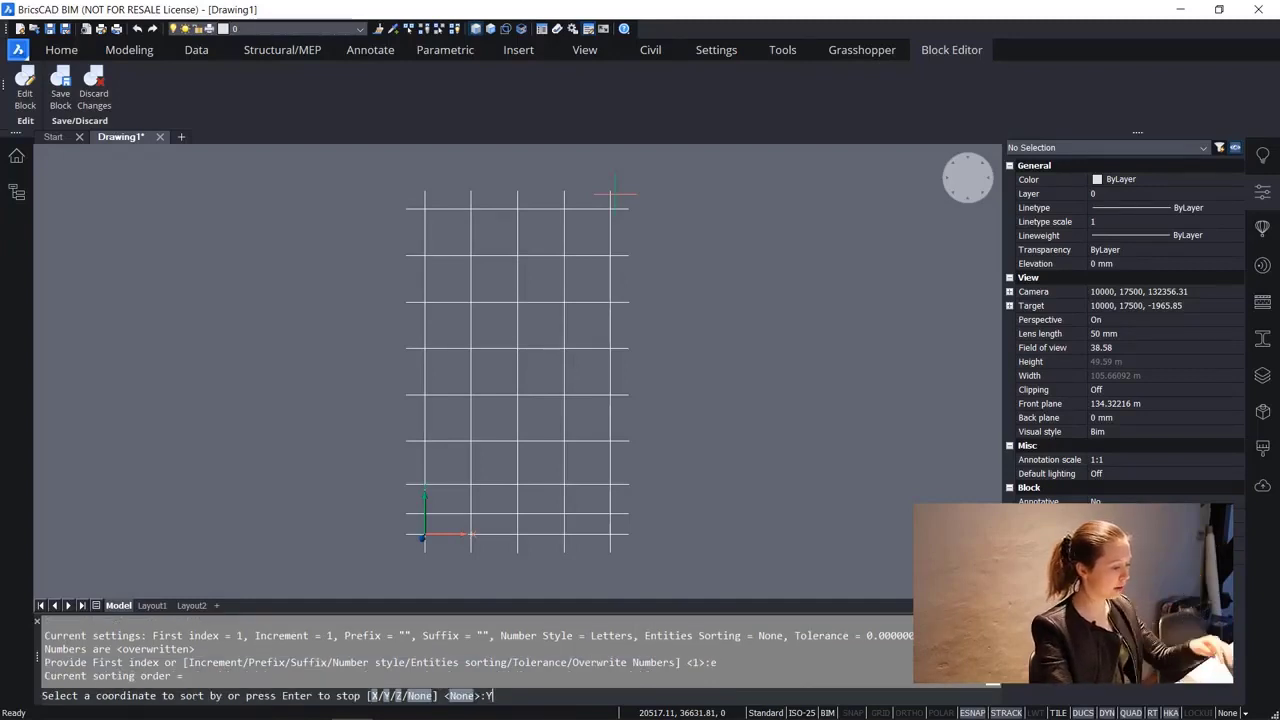
key(Return)
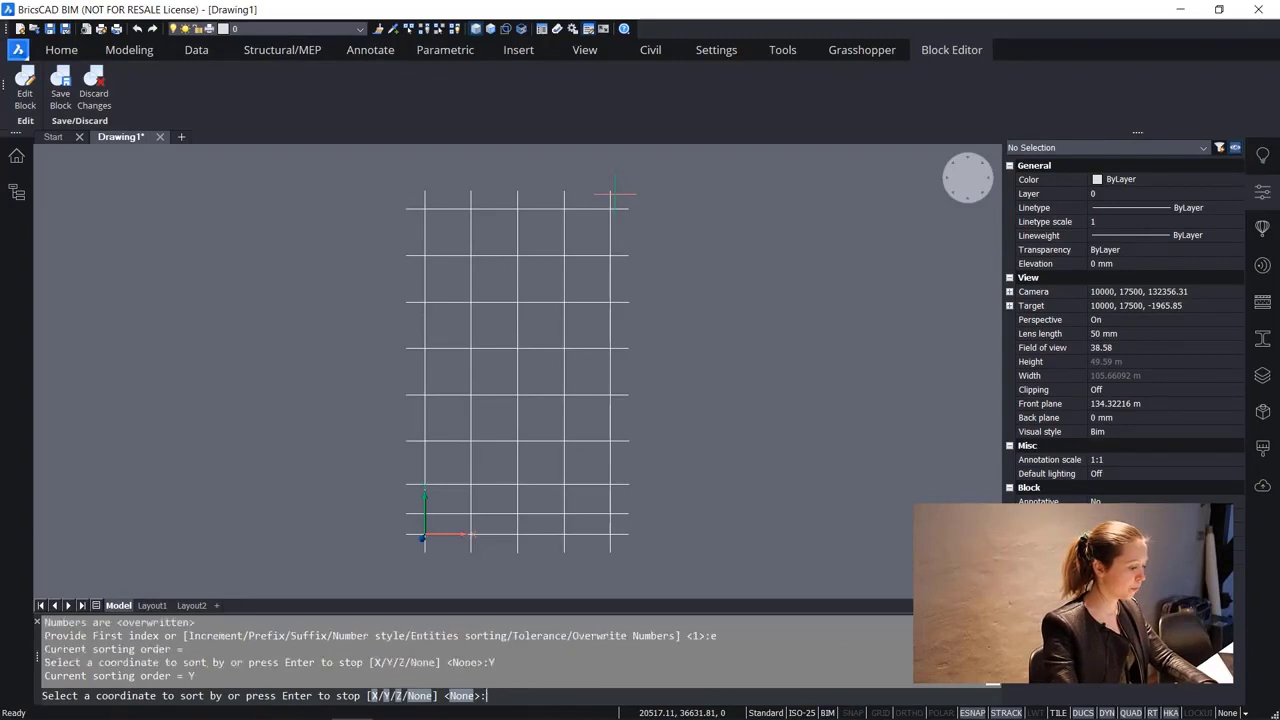
key(Return)
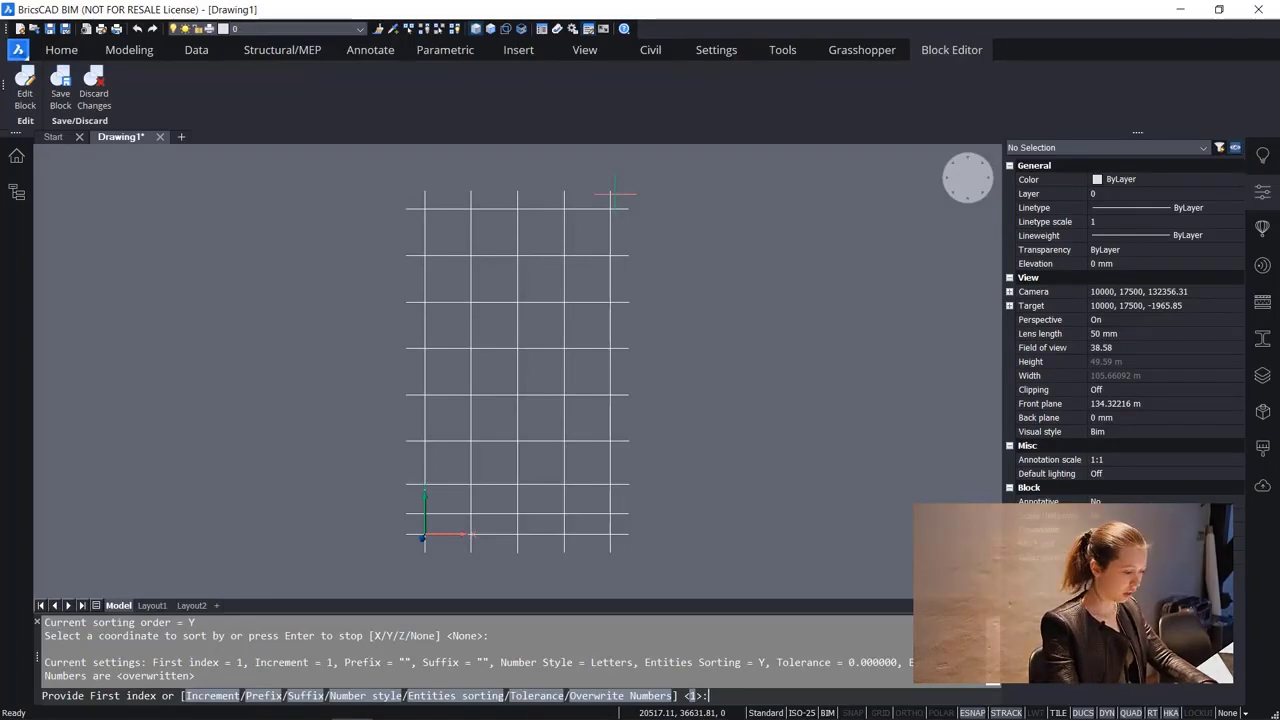
key(Return)
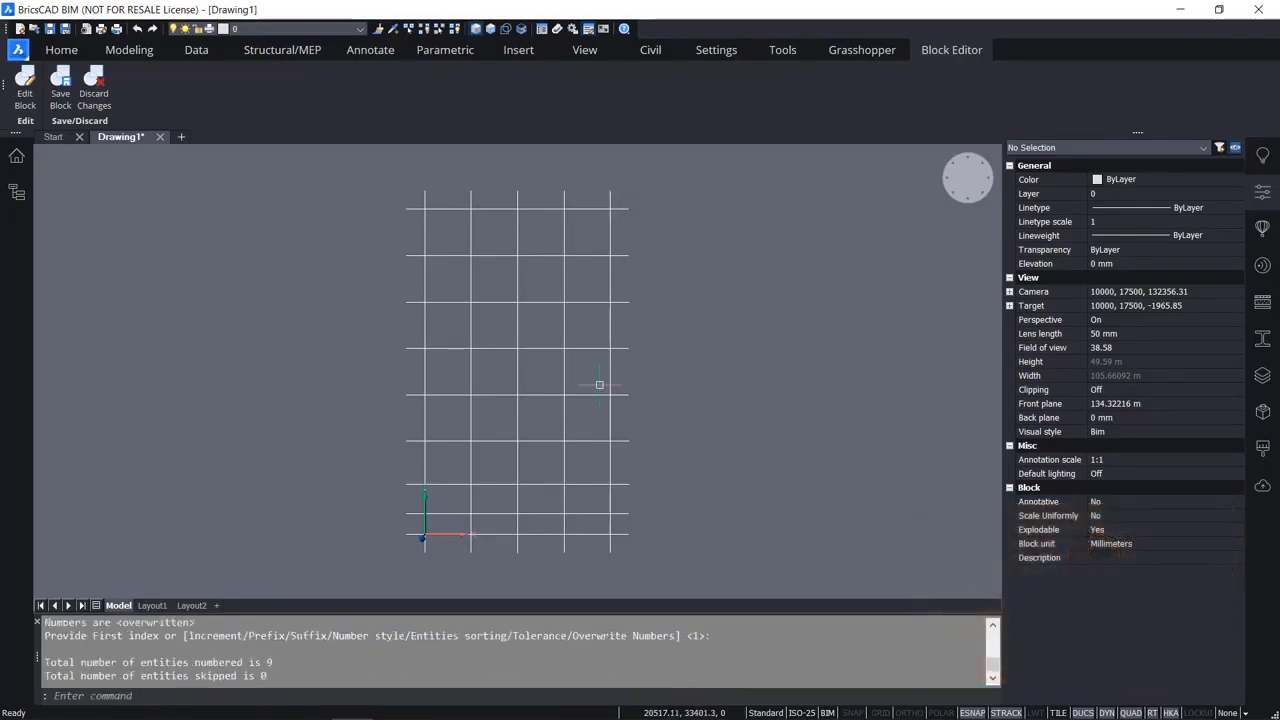
Check the Number property of the lowest four horizontal grid axes, one after another.
click(620, 535)
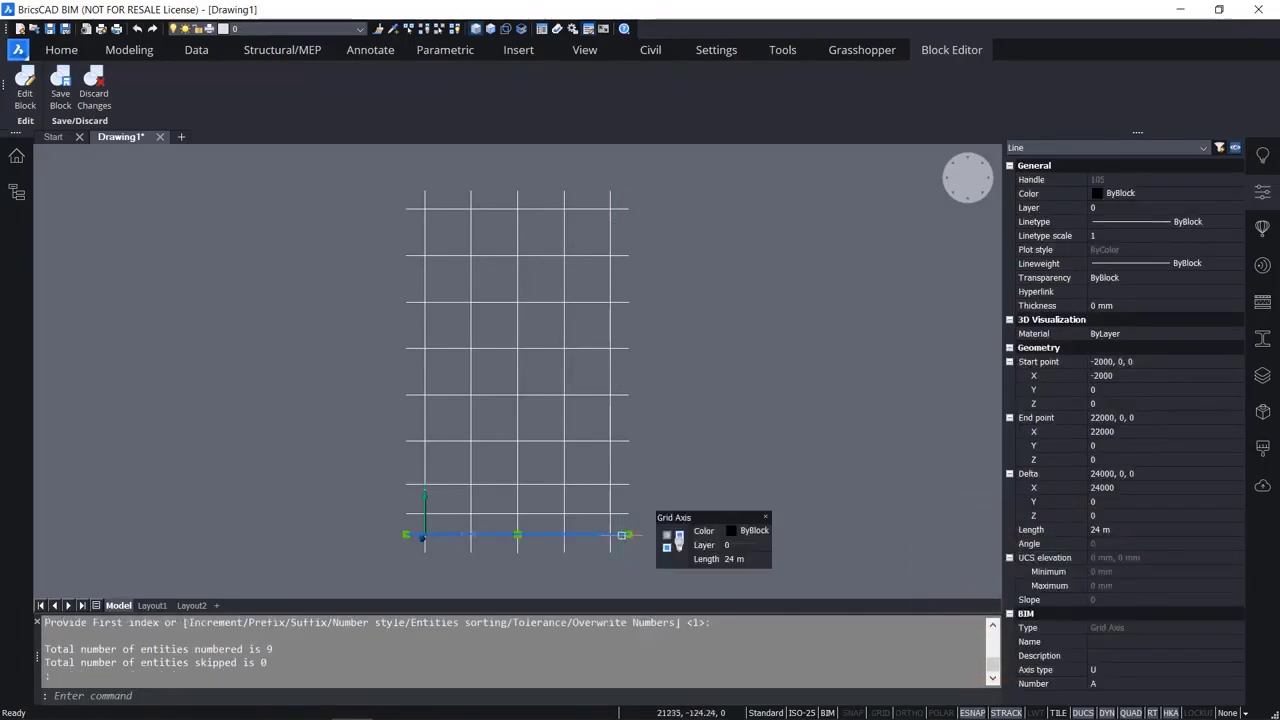
click(625, 515)
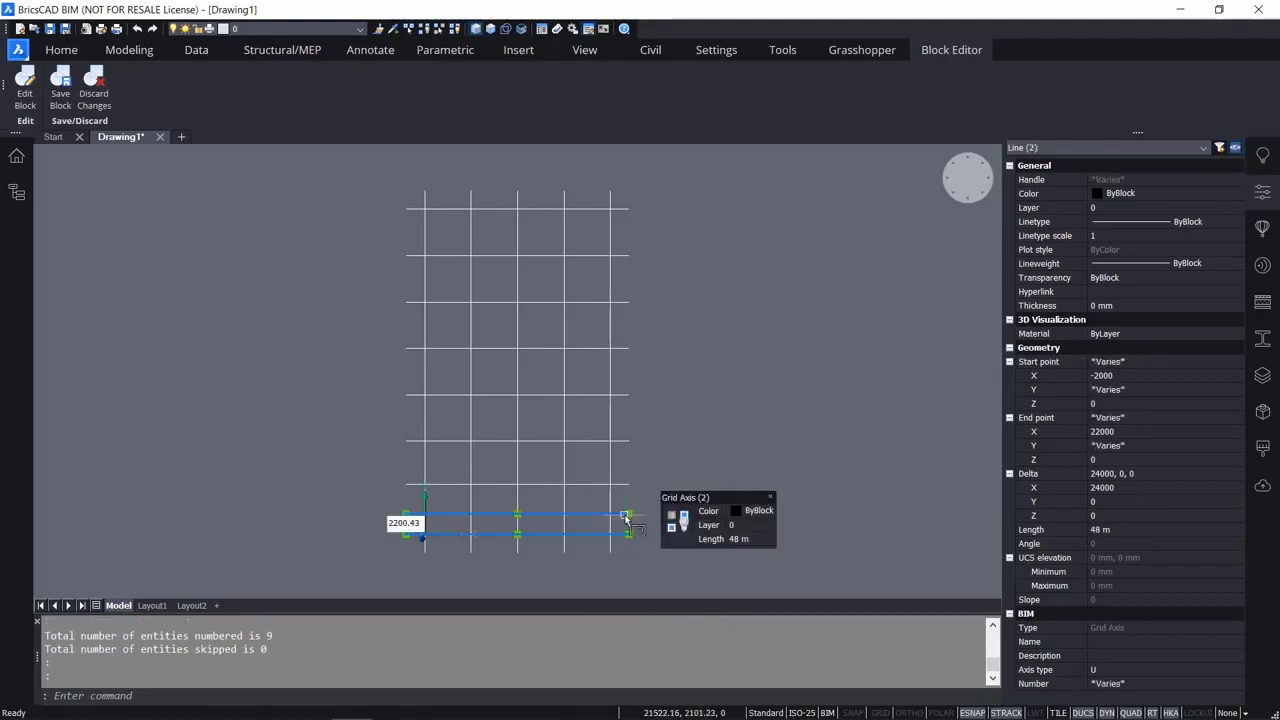
key(Escape)
click(625, 515)
key(Escape)
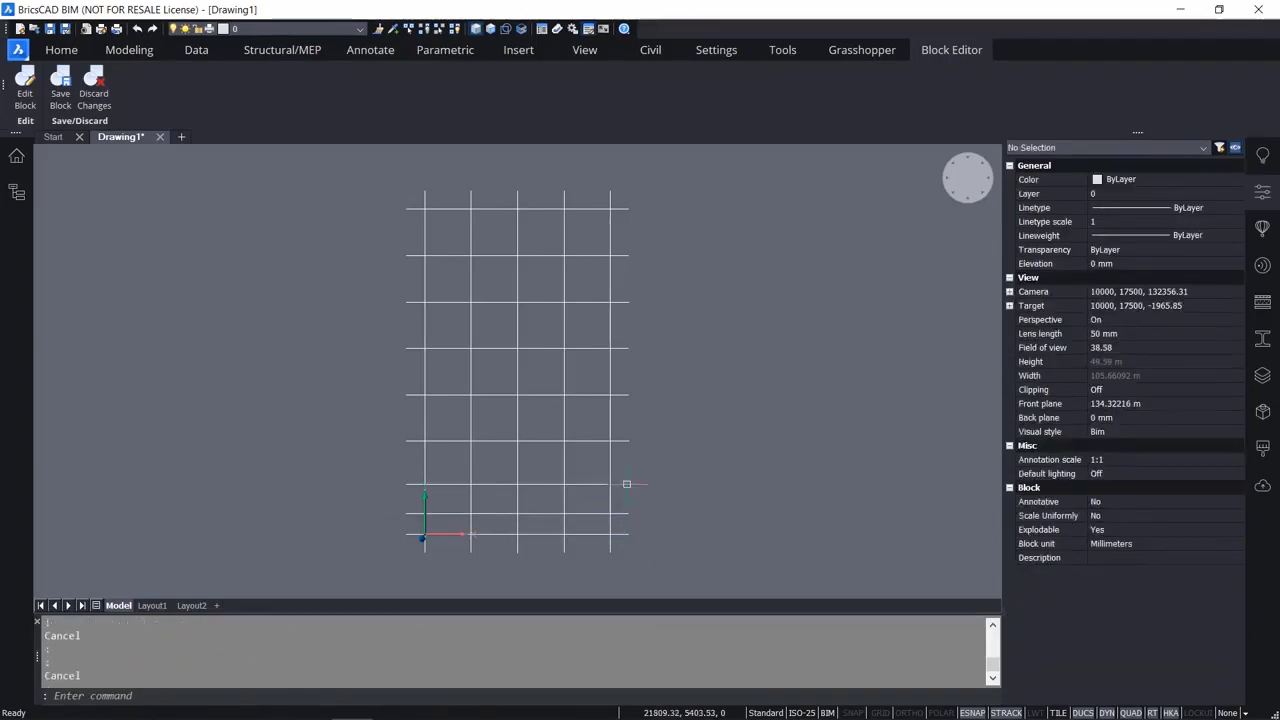
click(626, 485)
key(Escape)
click(625, 436)
click(625, 442)
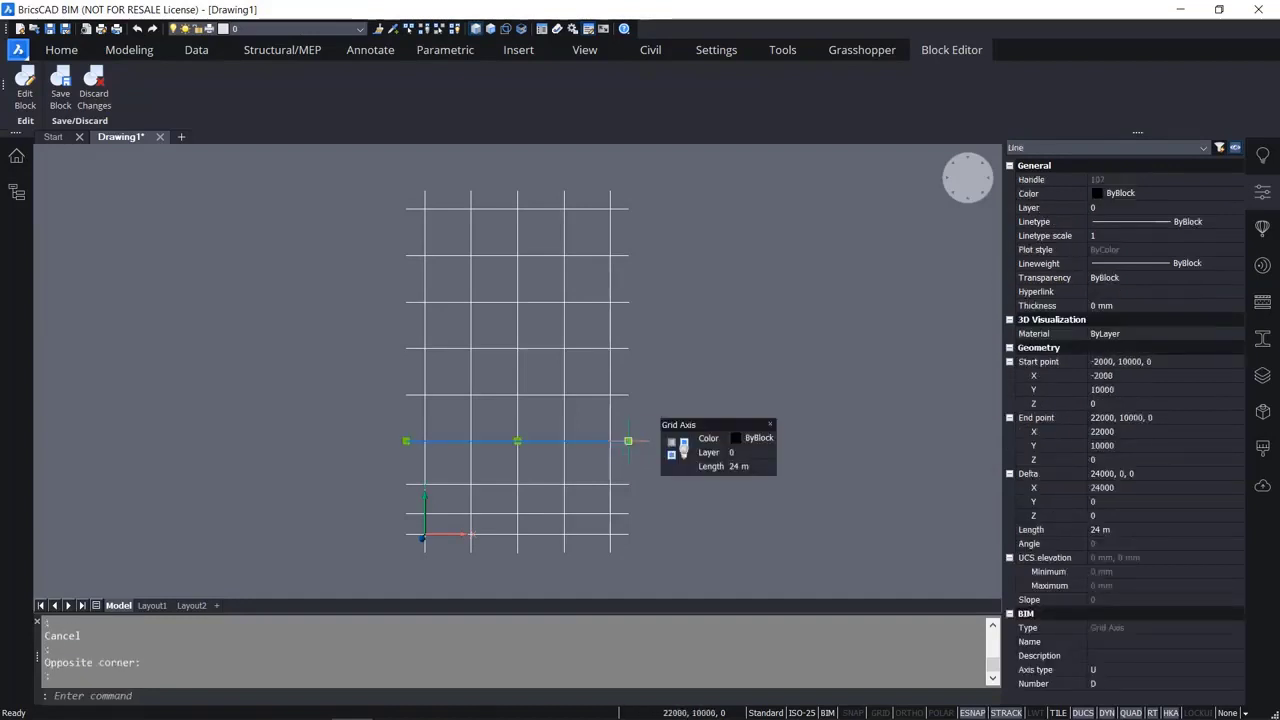
key(Escape)
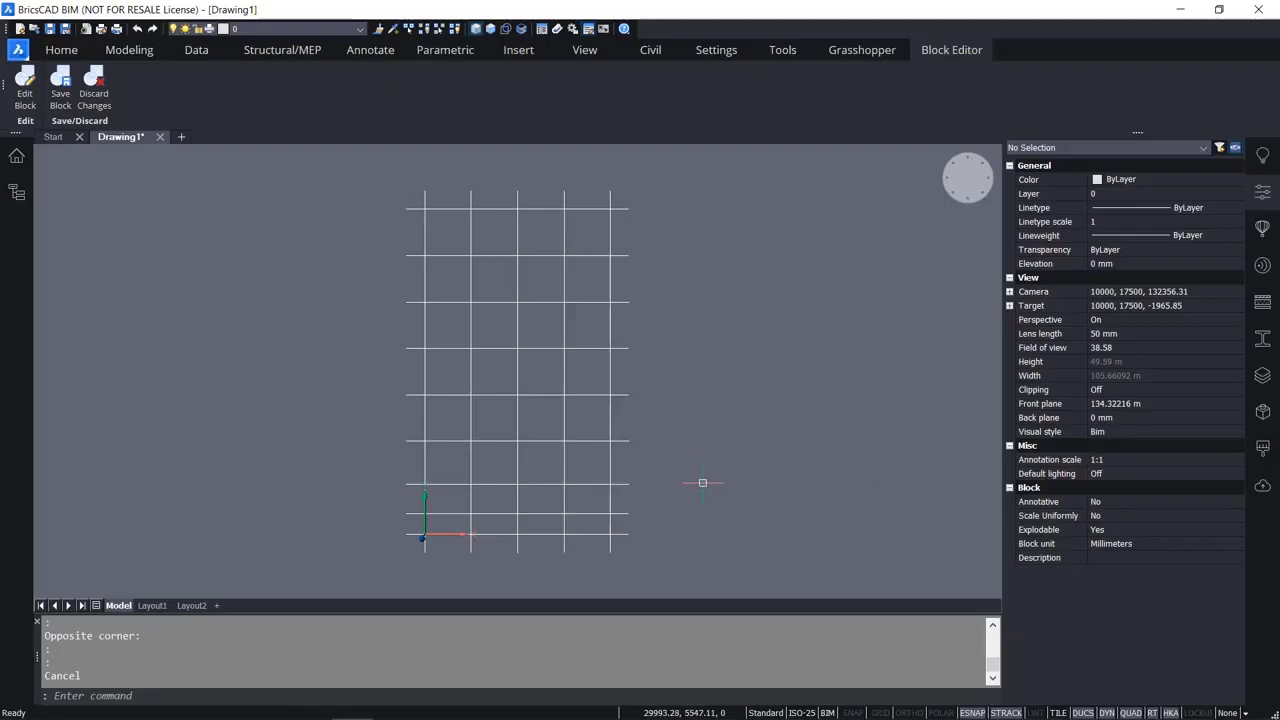
Undo the axis renumbering, the axis copy, the axis move and the opening of the block editor.
key(ctrl+z)
key(ctrl+z)
key(ctrl+z)
key(ctrl+z)
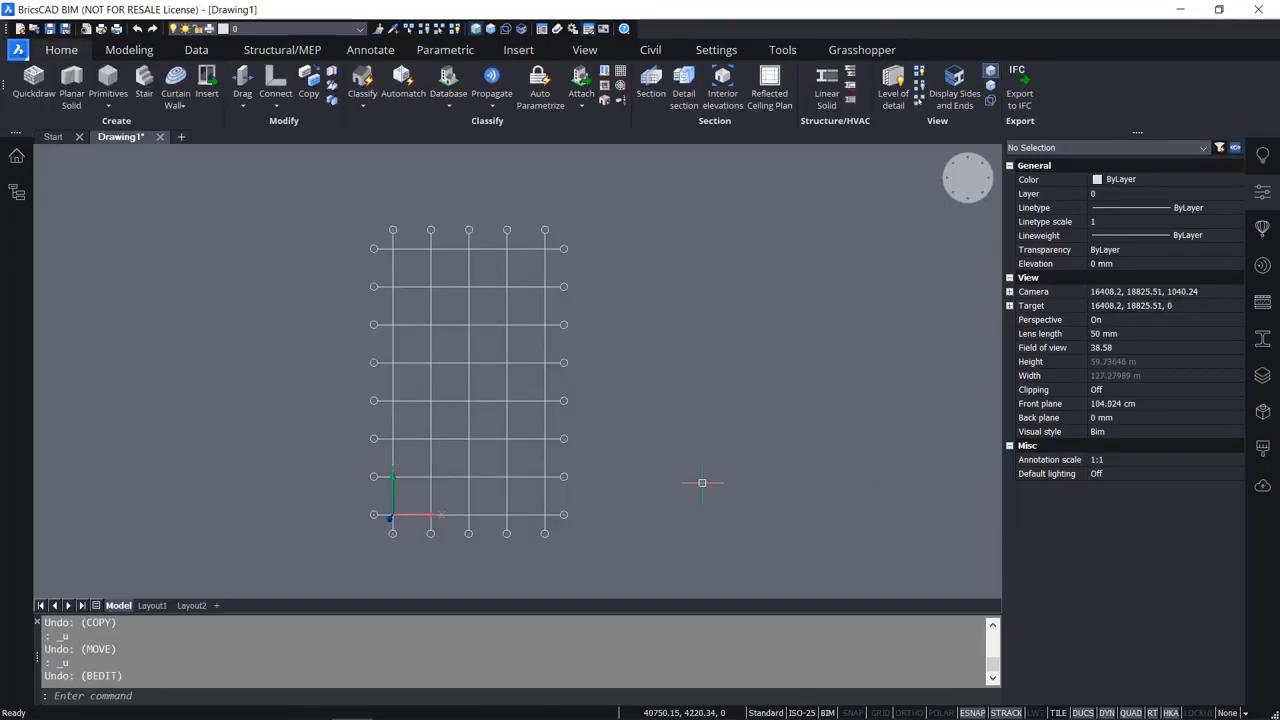
middle_drag(514, 460, 572, 449)
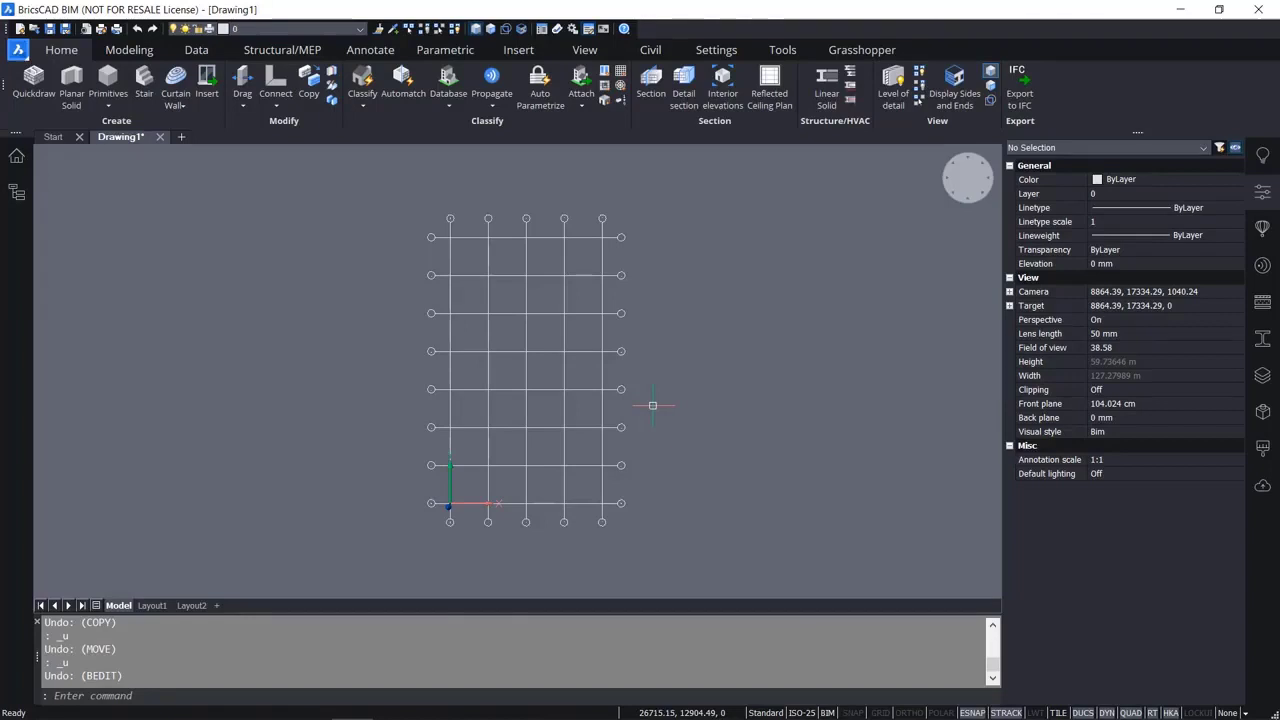
Save the drawing to the Desktop as SteelHall.dwg.
key(ctrl+s)
click(425, 502)
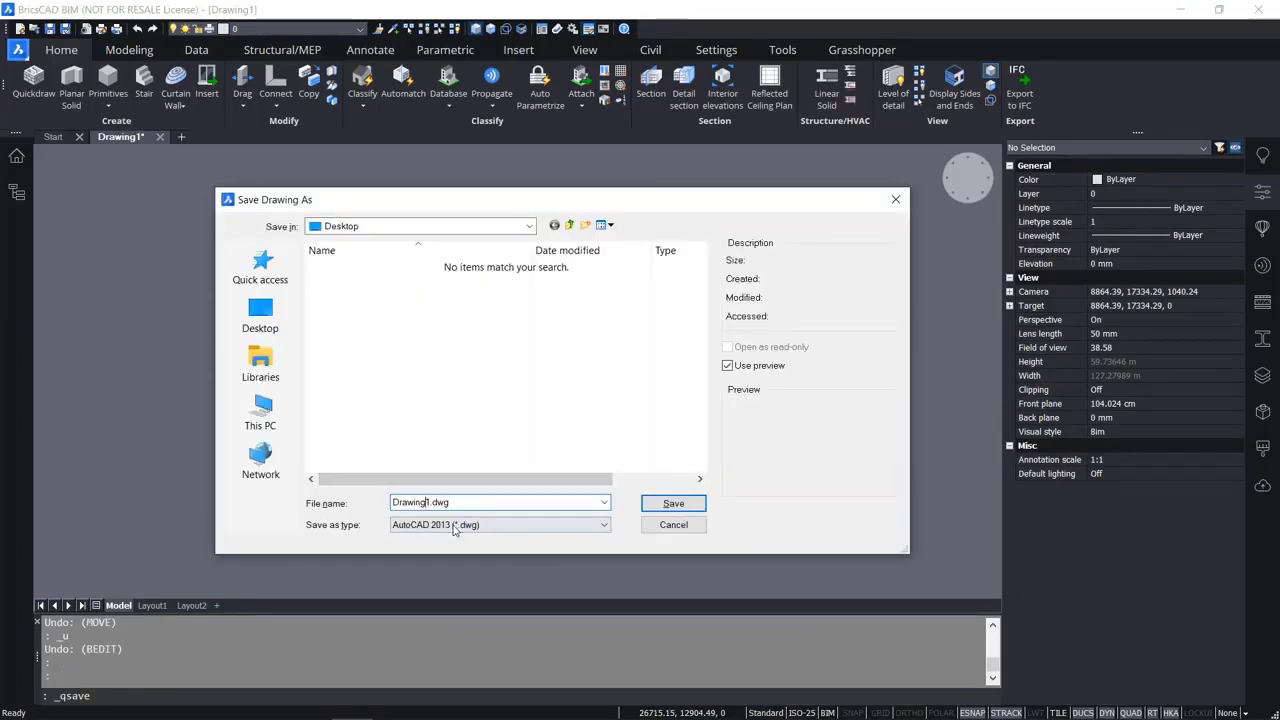
key(Right)
key(BackSpace)
key(BackSpace)
key(BackSpace)
key(BackSpace)
key(BackSpace)
key(BackSpace)
key(BackSpace)
key(BackSpace)
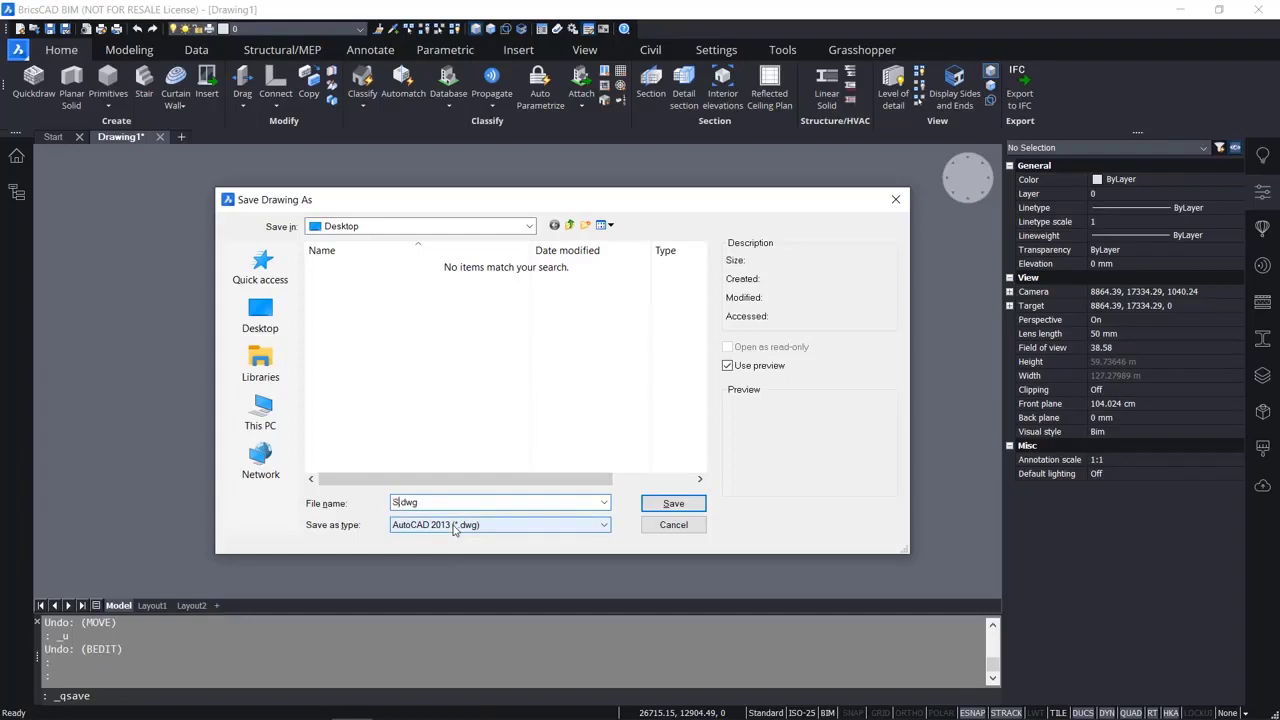
text(SteelHall)
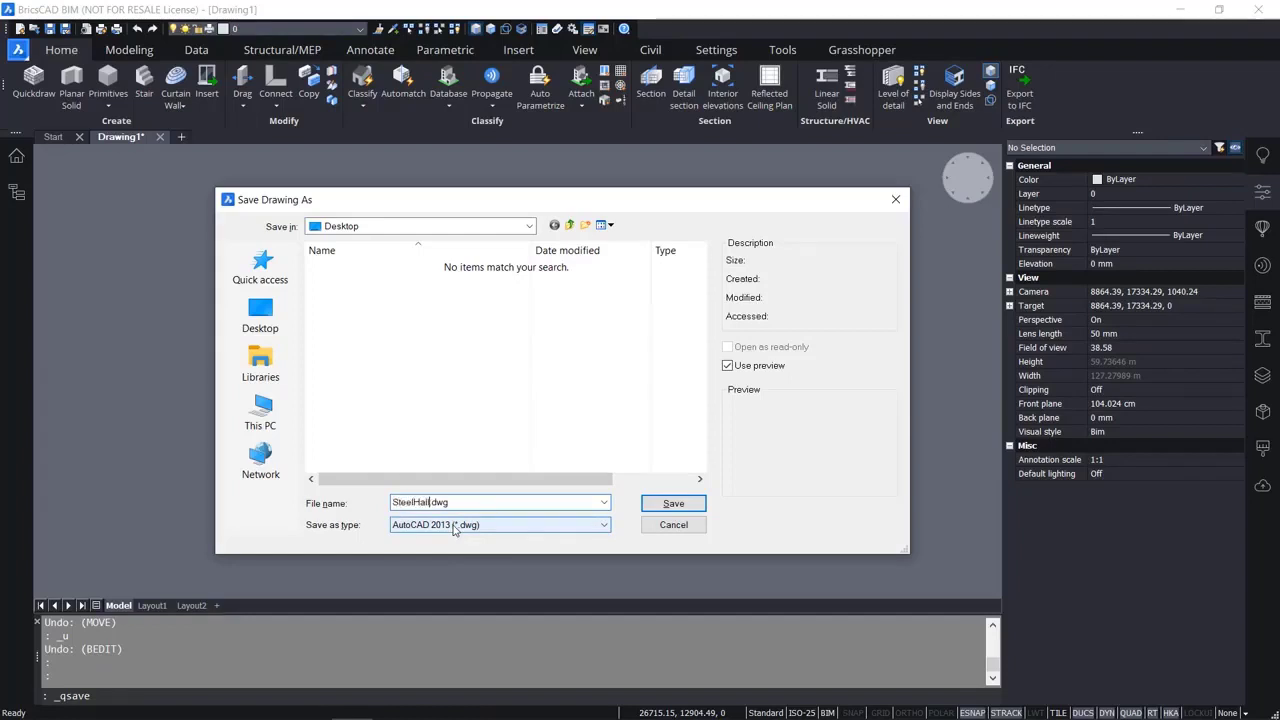
key(Return)
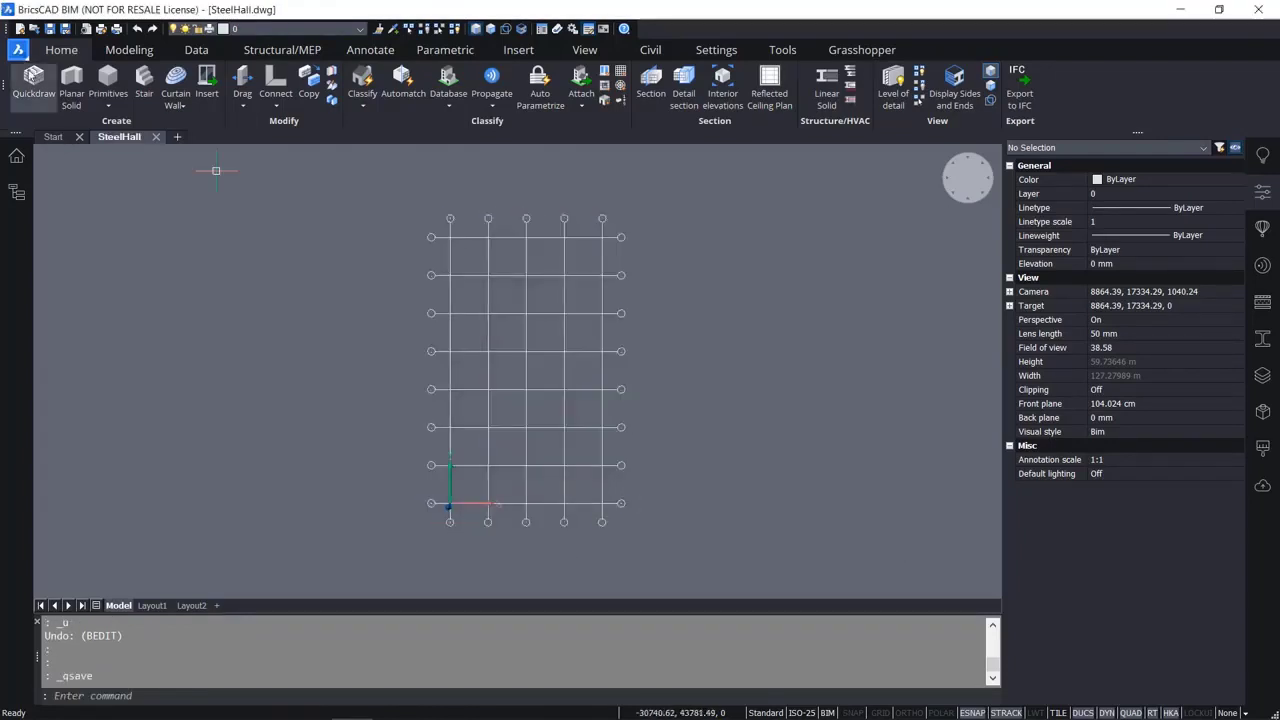
click(19, 51)
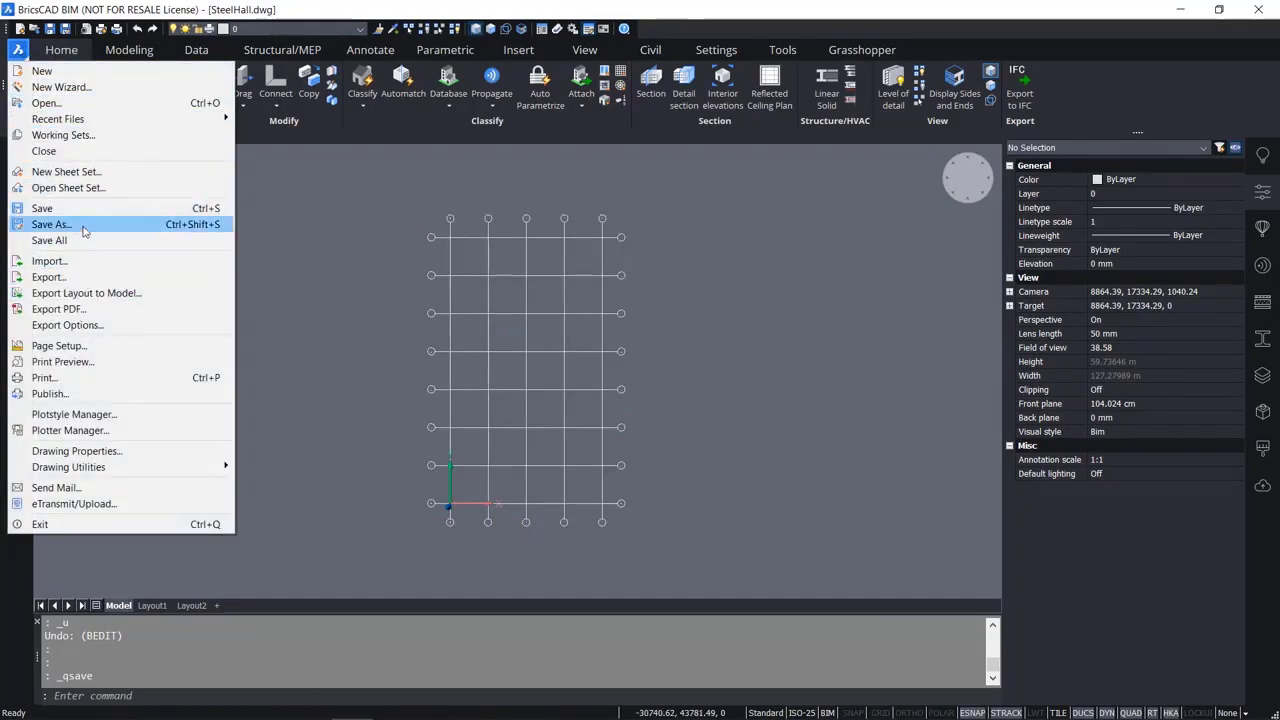
click(296, 296)
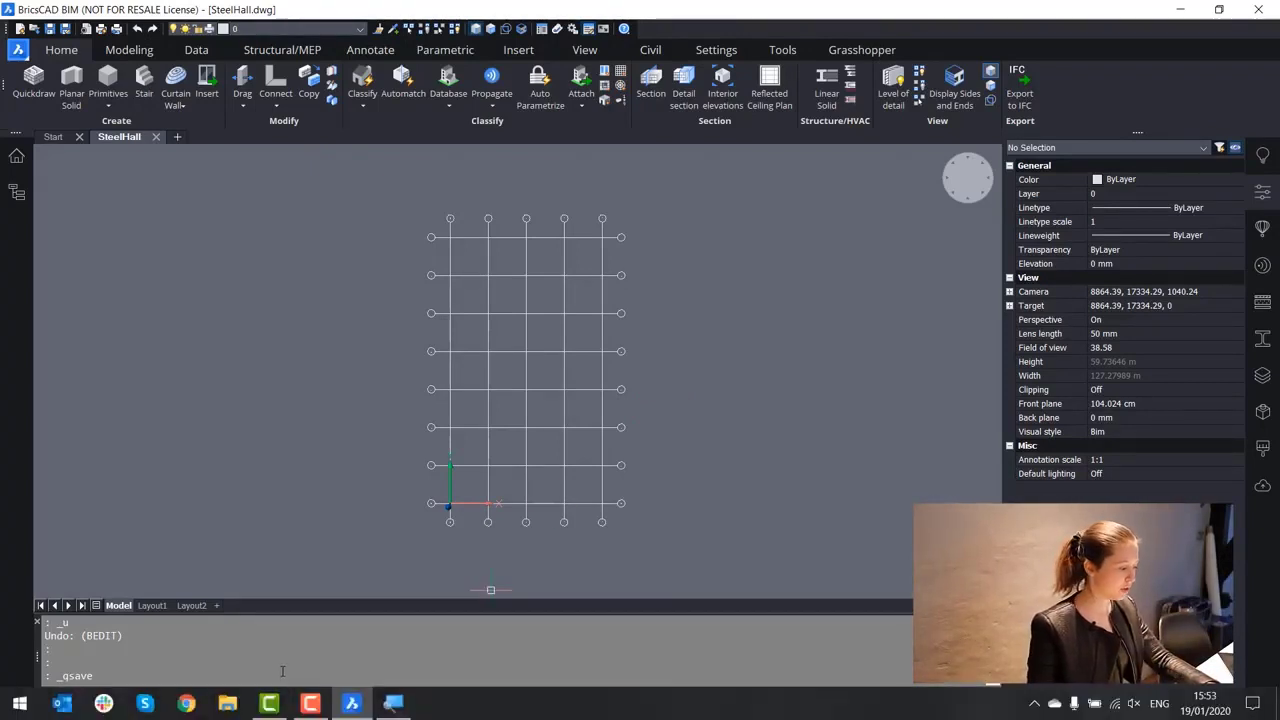
Examine the drawings in the Structural modeling folder under Training V20's Intermediate files in File Explorer, and close the window.
click(233, 703)
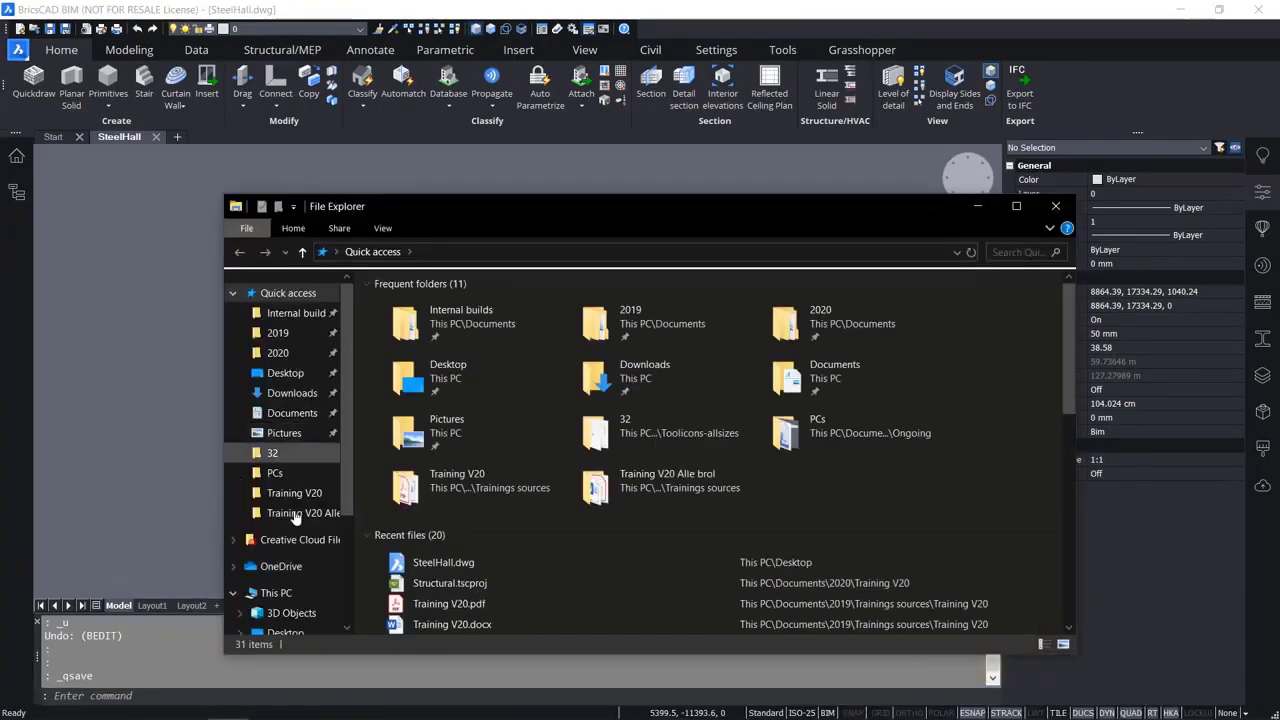
click(334, 495)
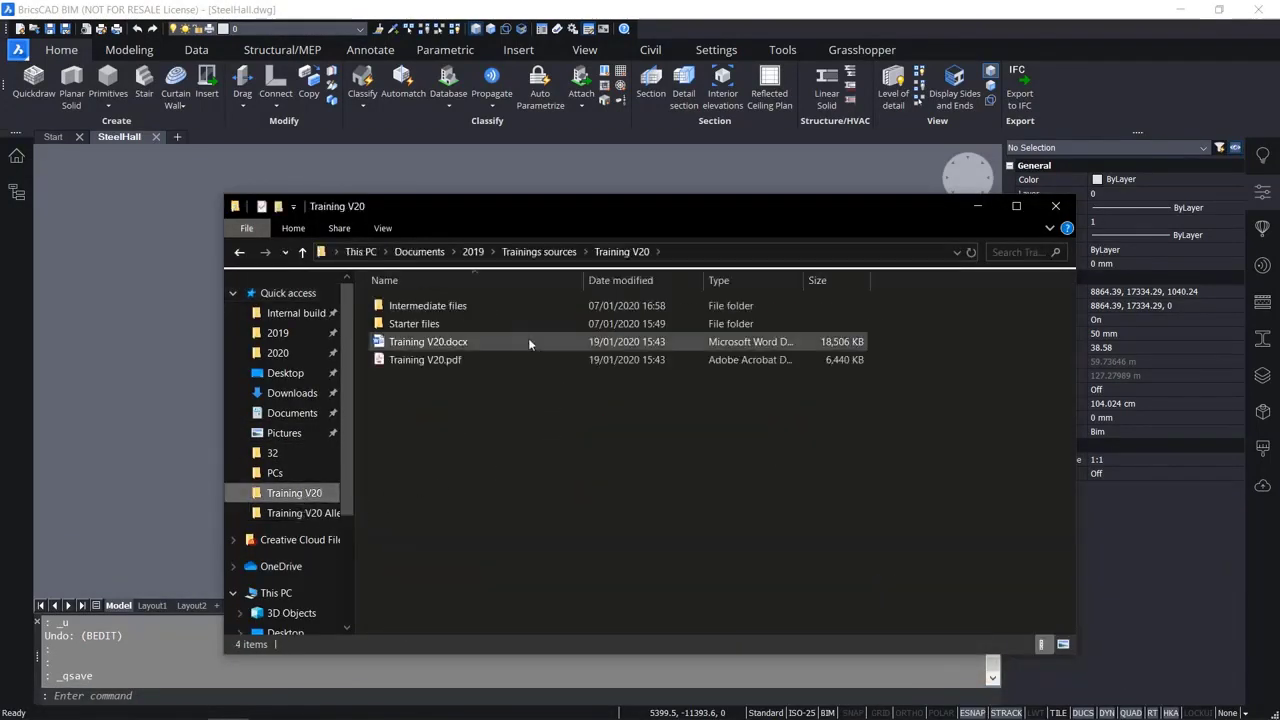
double_click(463, 309)
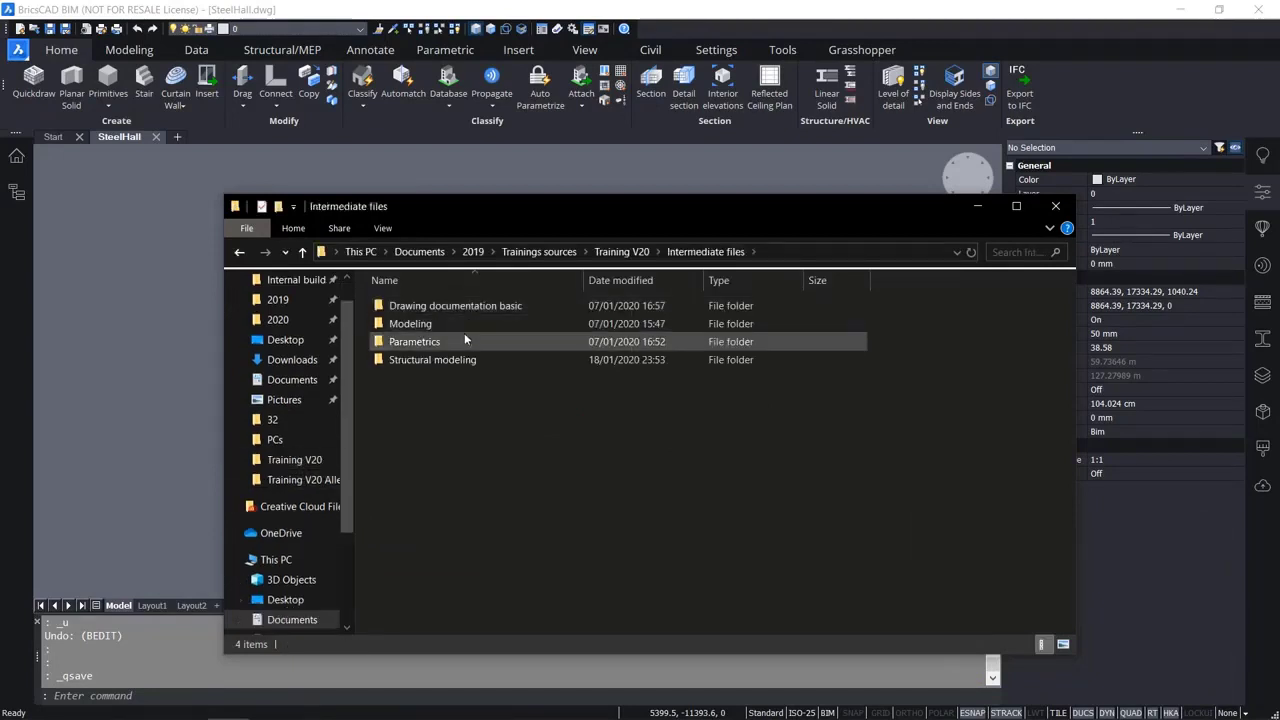
double_click(471, 358)
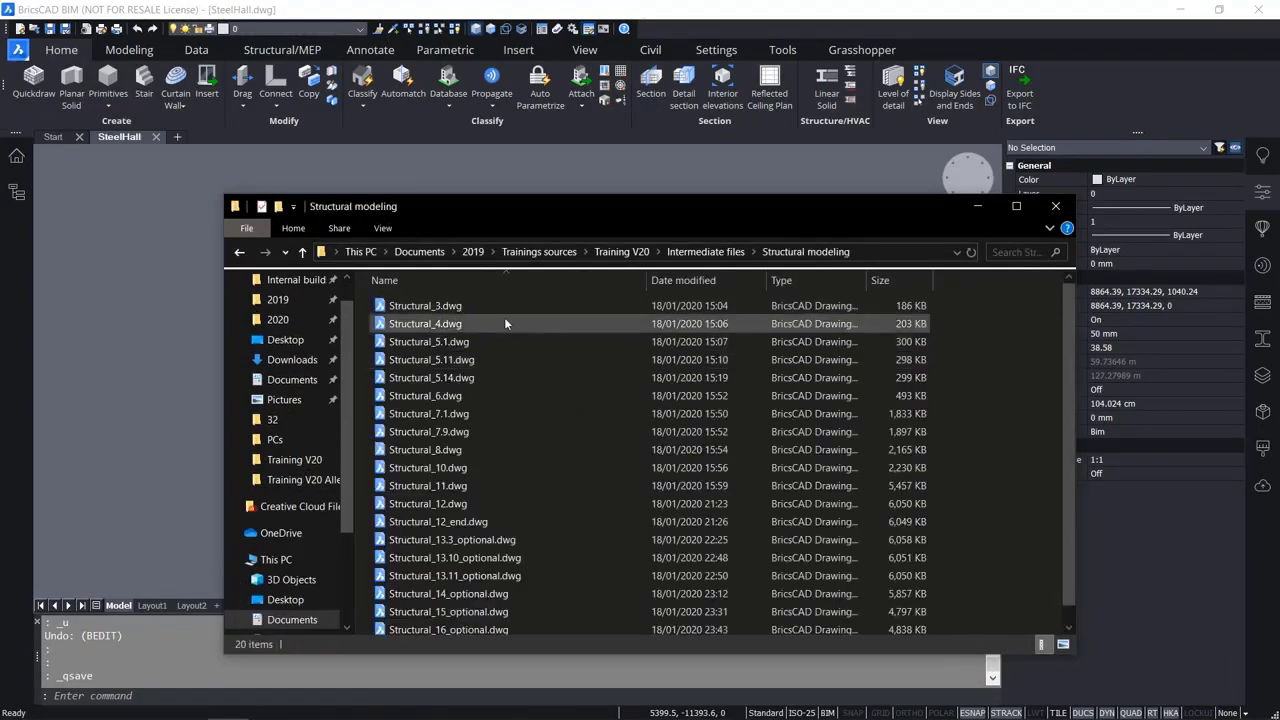
scroll(507, 322, down, 1)
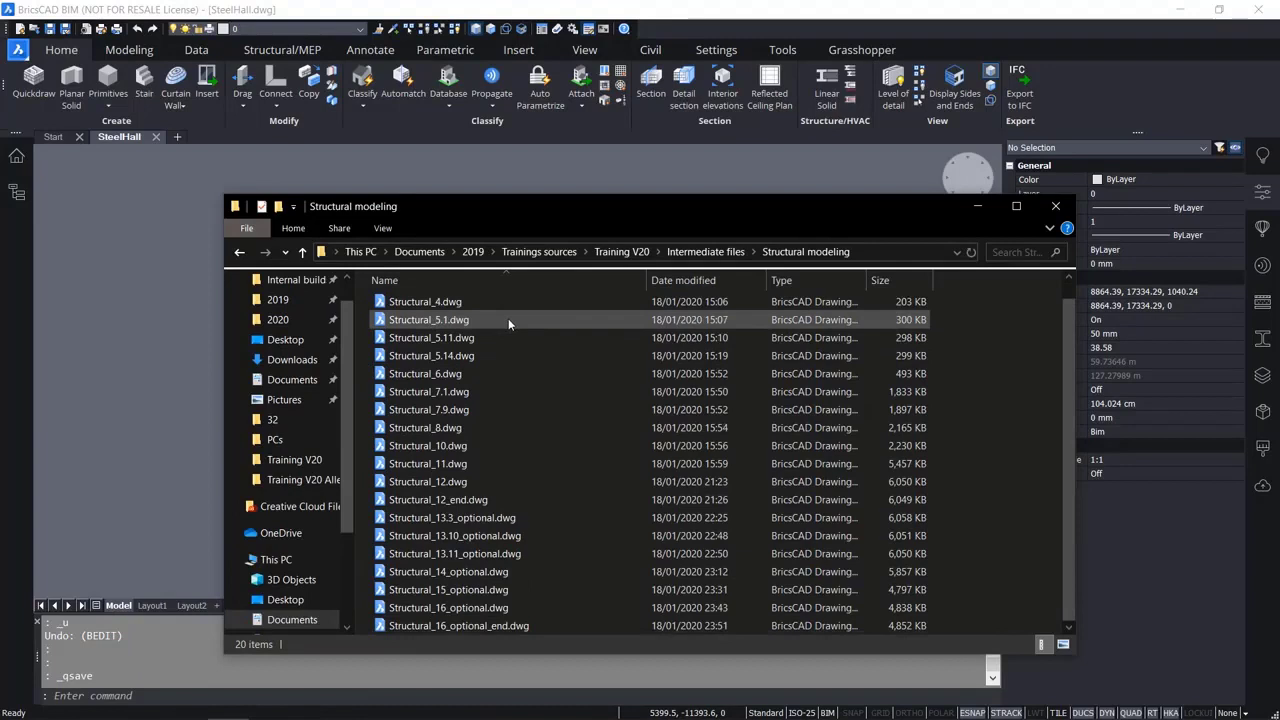
scroll(547, 447, up, 1)
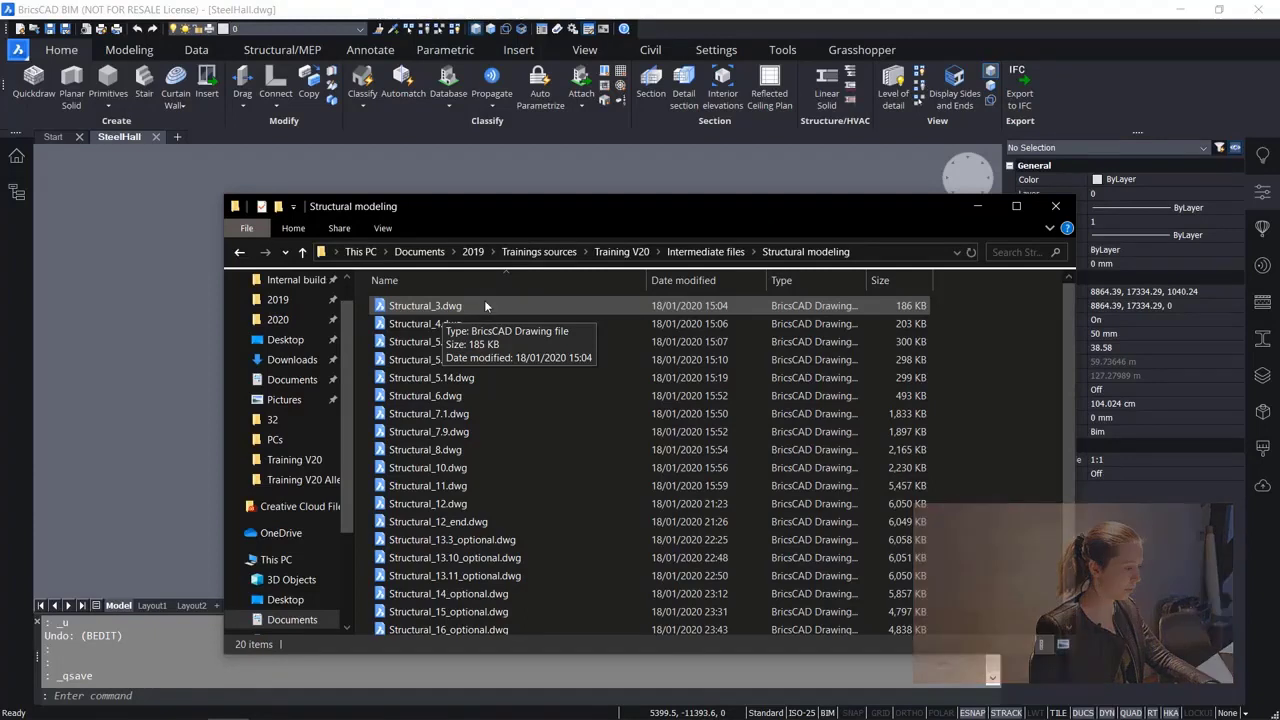
click(1056, 207)
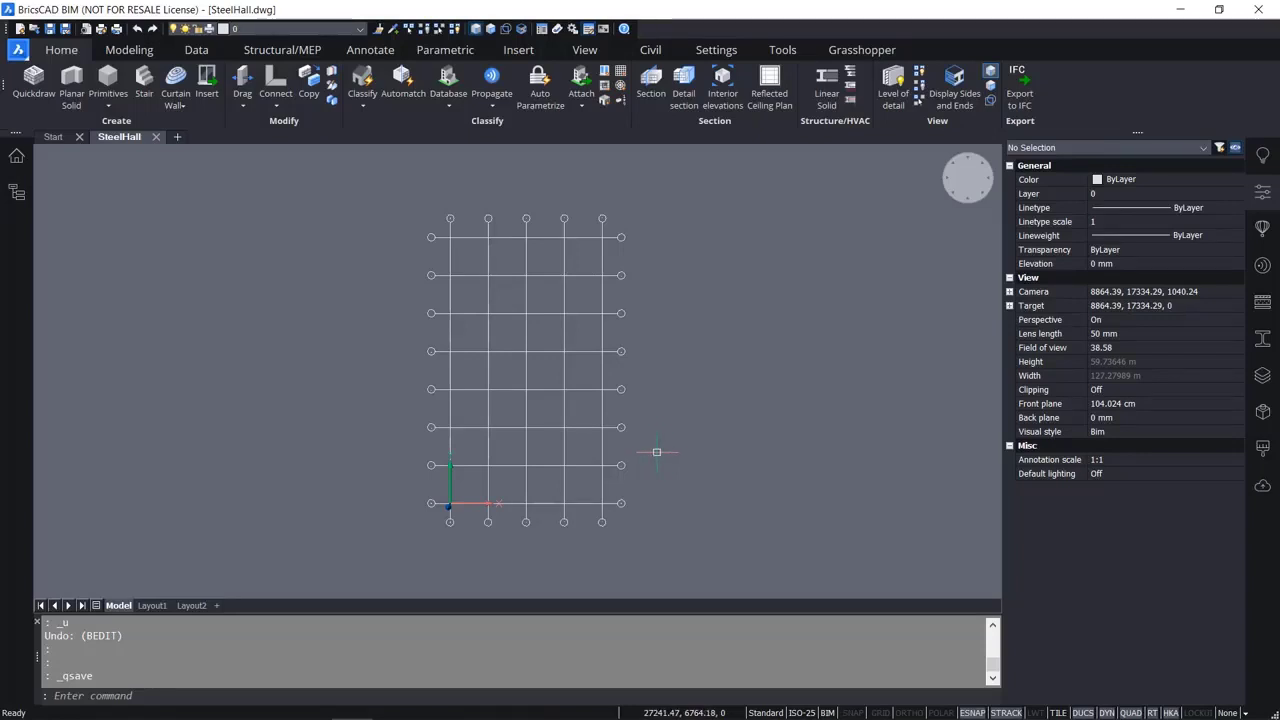
Draw a 30500 by 45000 mm box around the whole grid as a floor slab 500 mm thick.
click(108, 80)
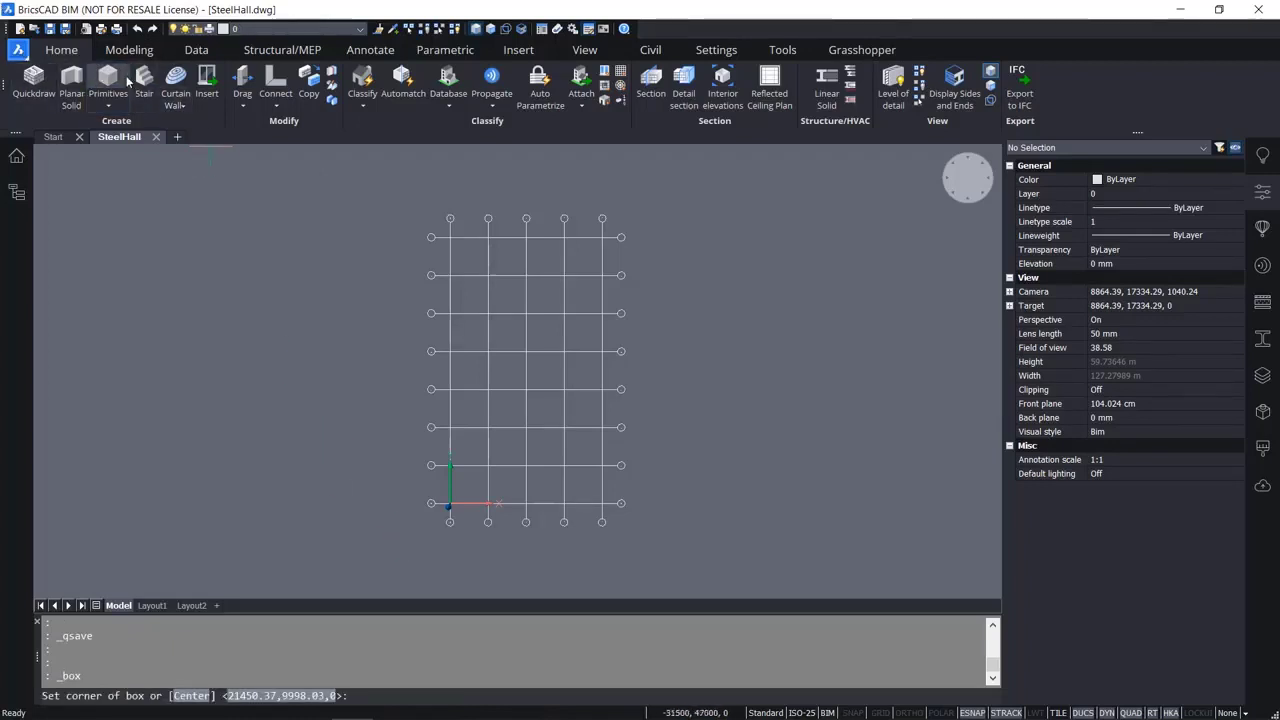
click(410, 541)
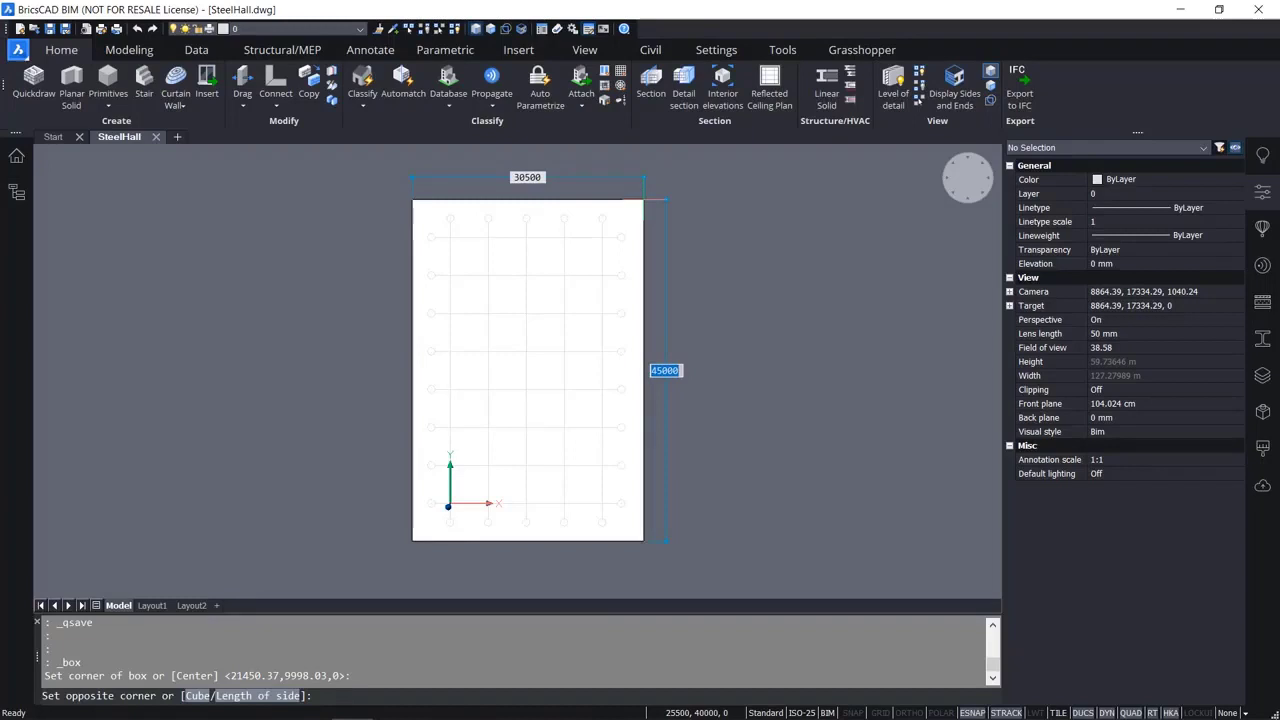
click(643, 199)
shift+middle_drag(643, 540, 660, 383)
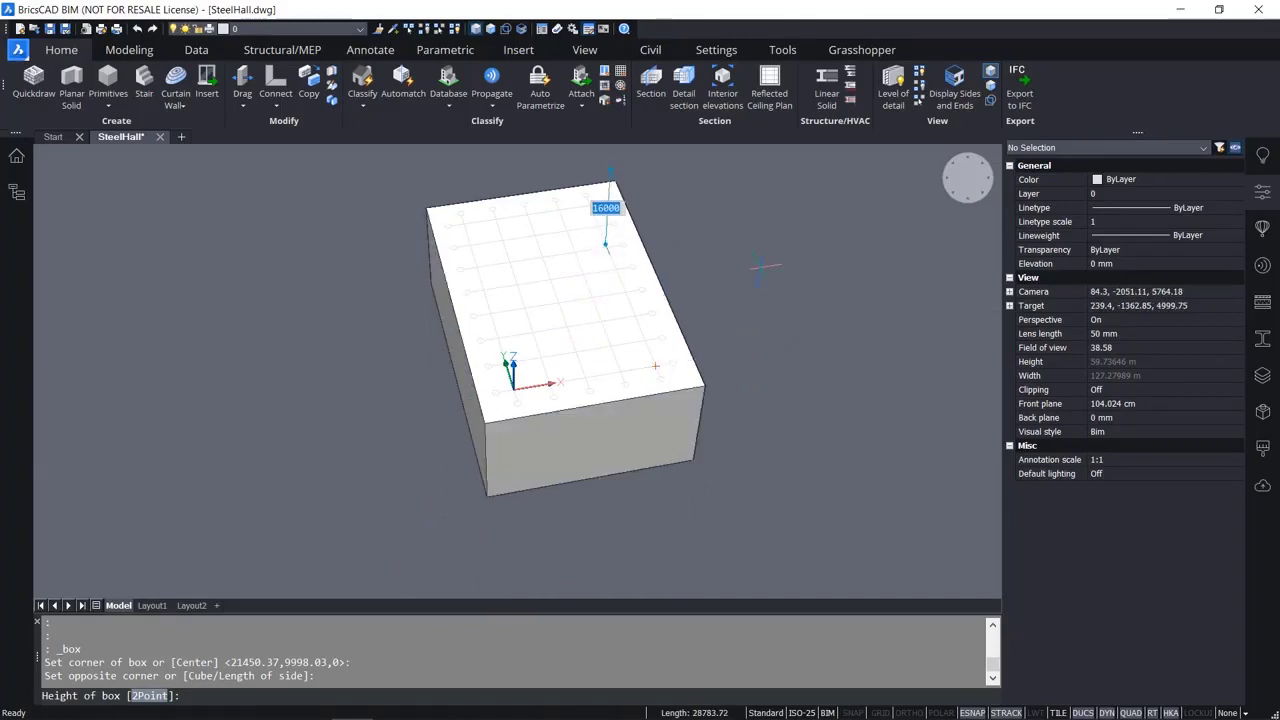
text(5)
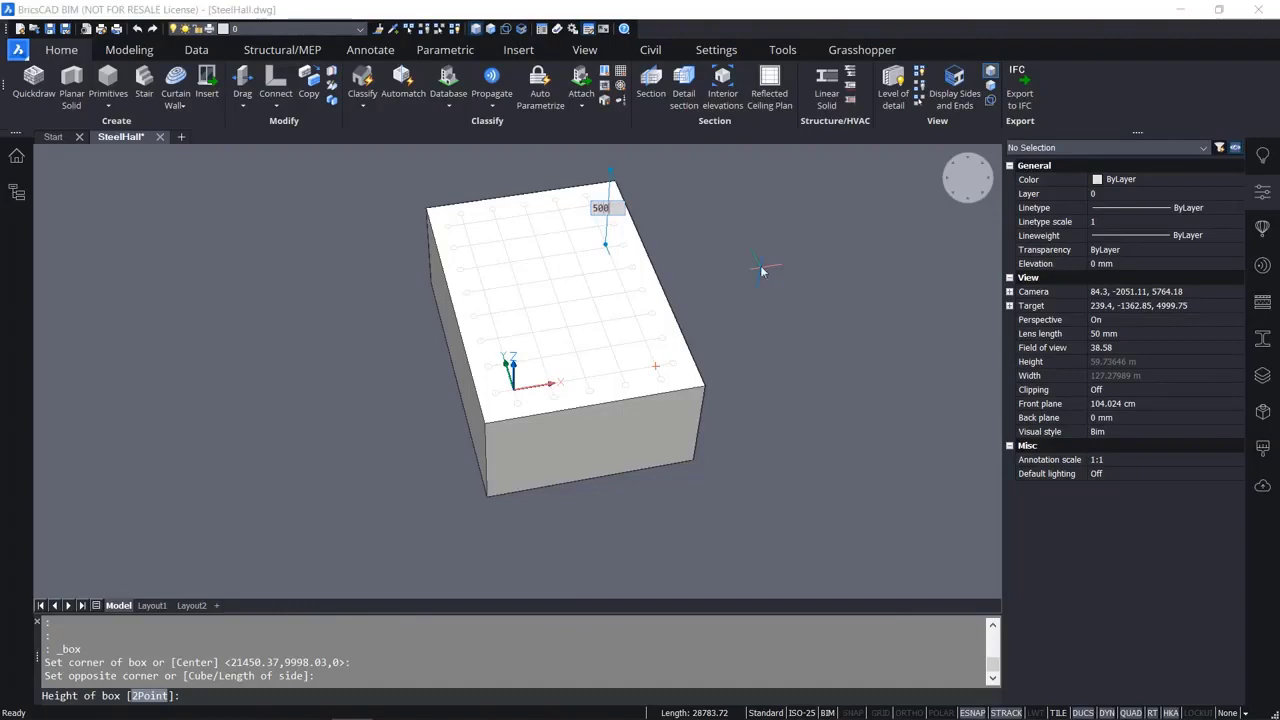
key(Return)
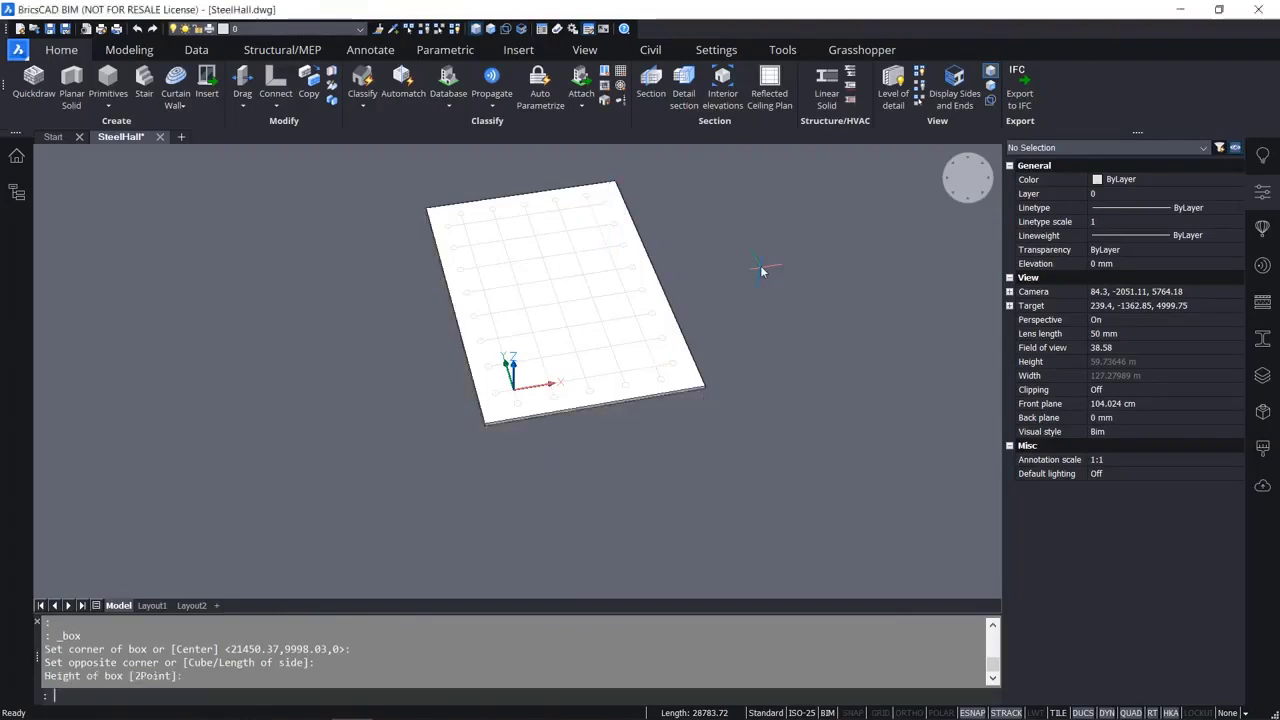
Set the colour of the structural grid to Red and deselect it.
shift+middle_drag(601, 309, 613, 410)
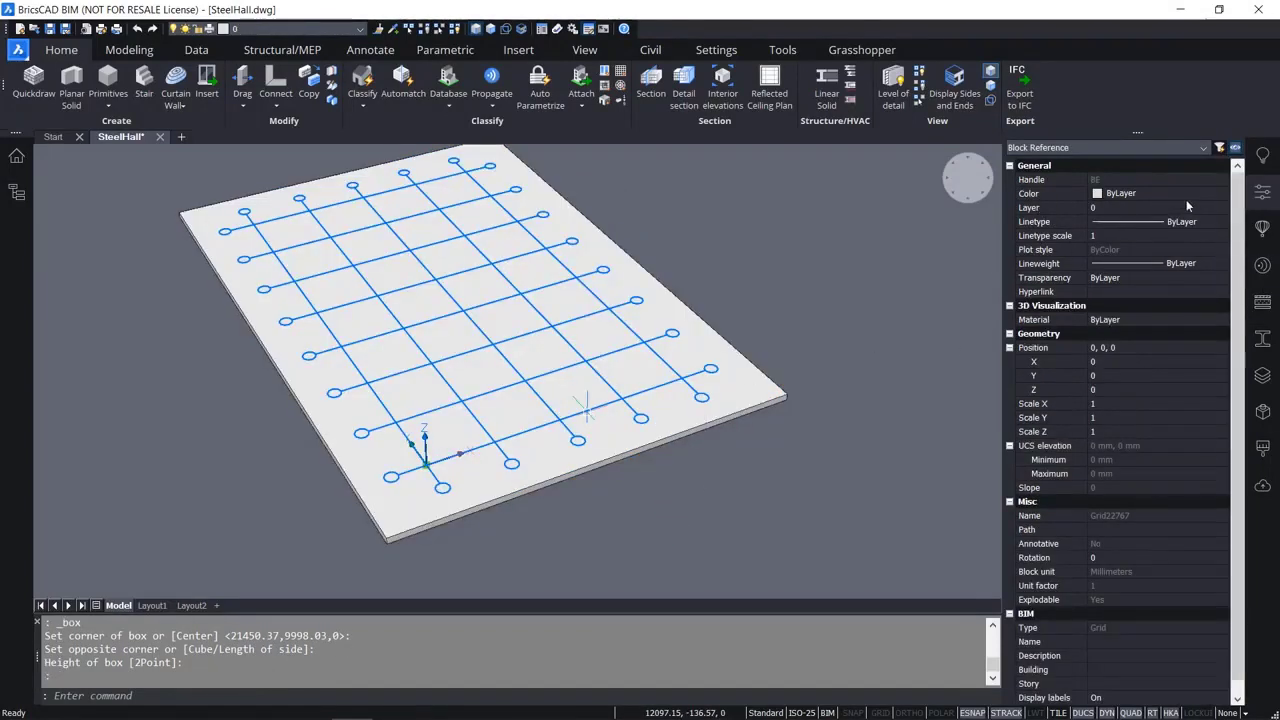
click(1186, 199)
click(1186, 199)
click(1174, 230)
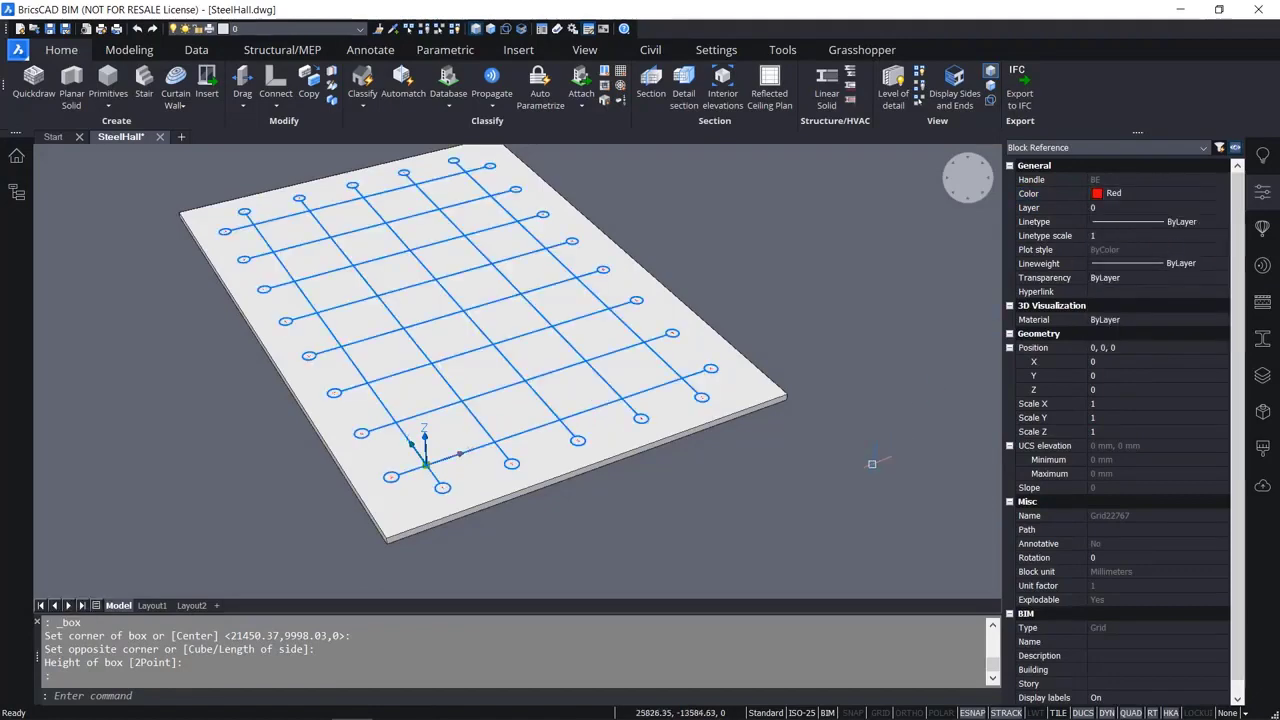
key(Escape)
shift+middle_drag(720, 488, 766, 463)
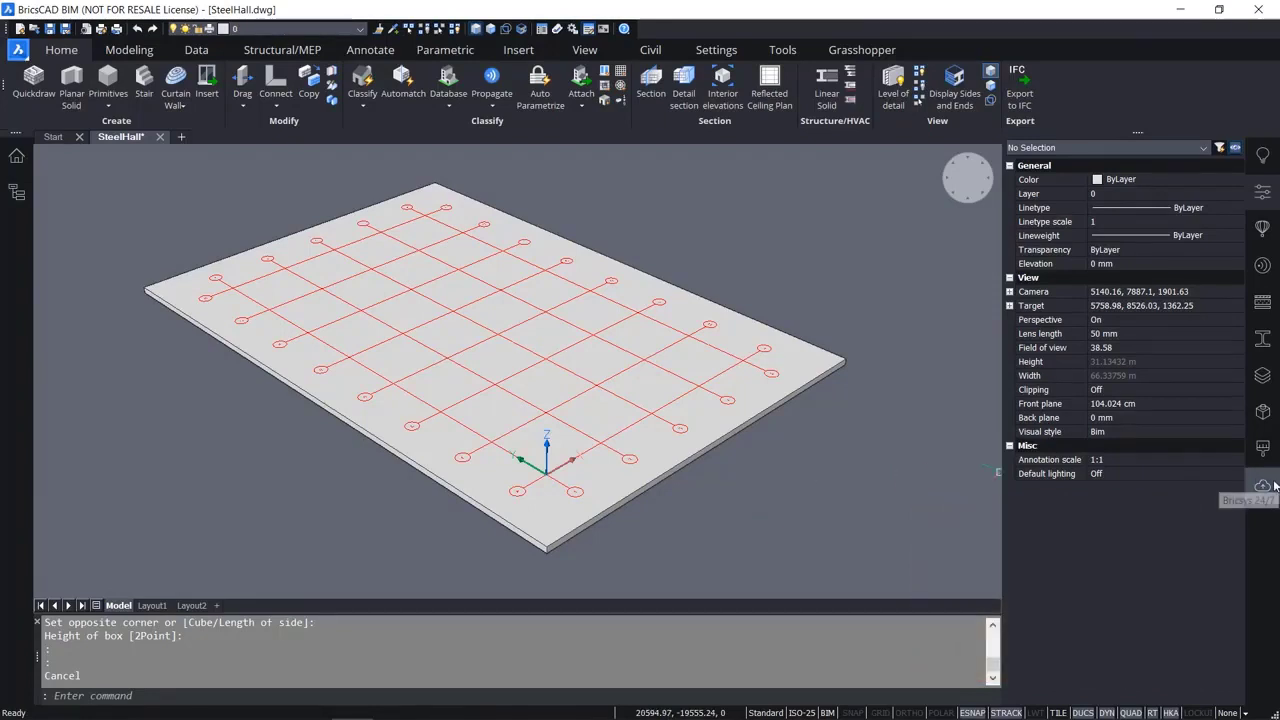
Open the BIM profiles library and filter it to the Structural Steel domain.
click(1262, 339)
scroll(1149, 517, down, 3)
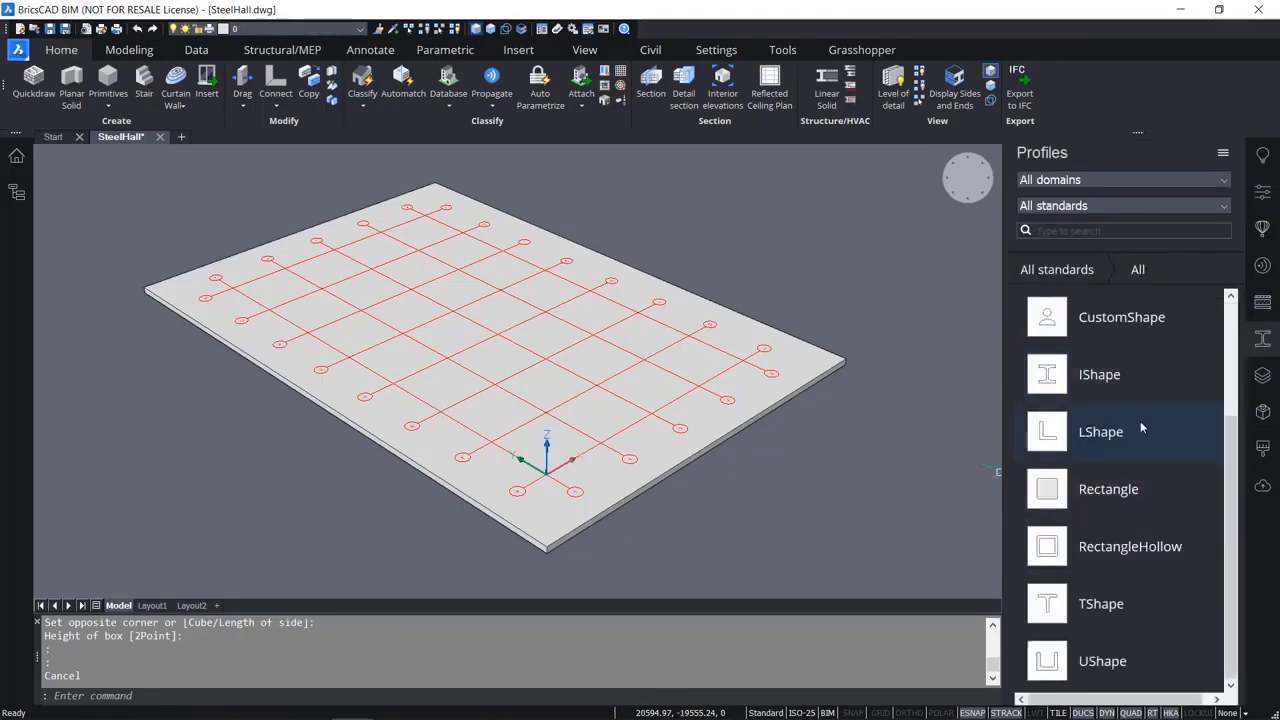
click(1107, 181)
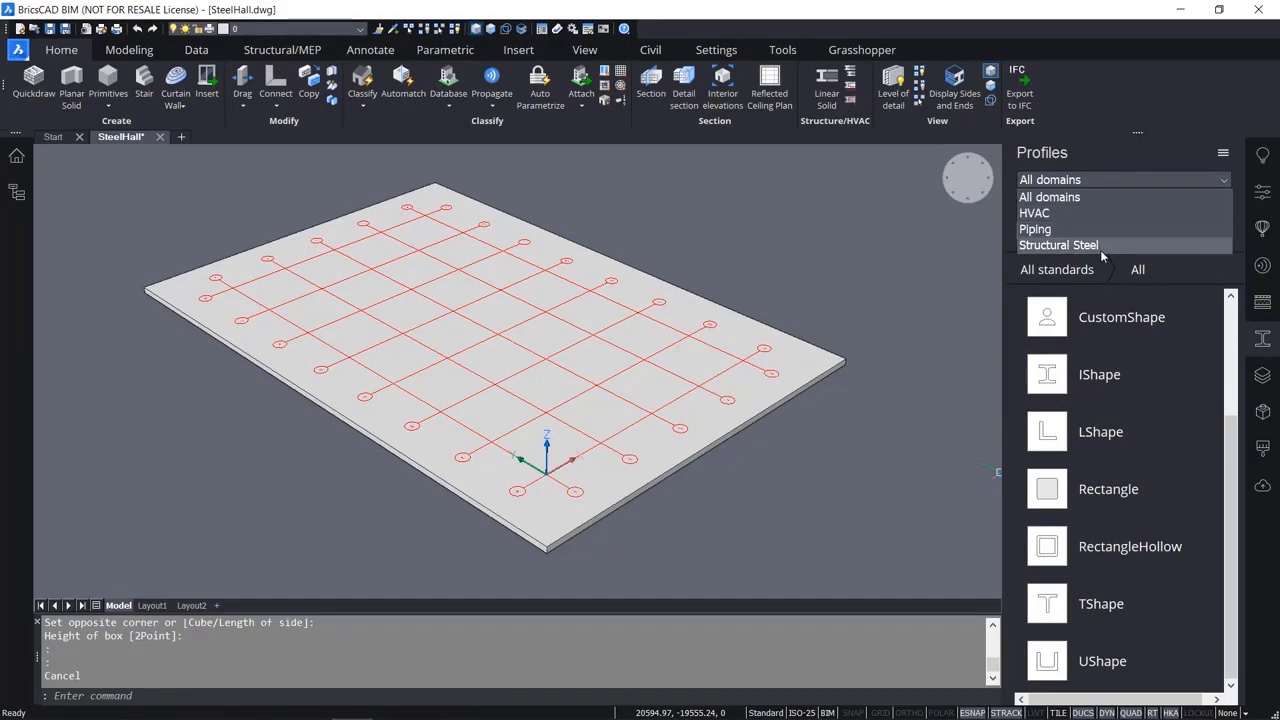
click(1101, 249)
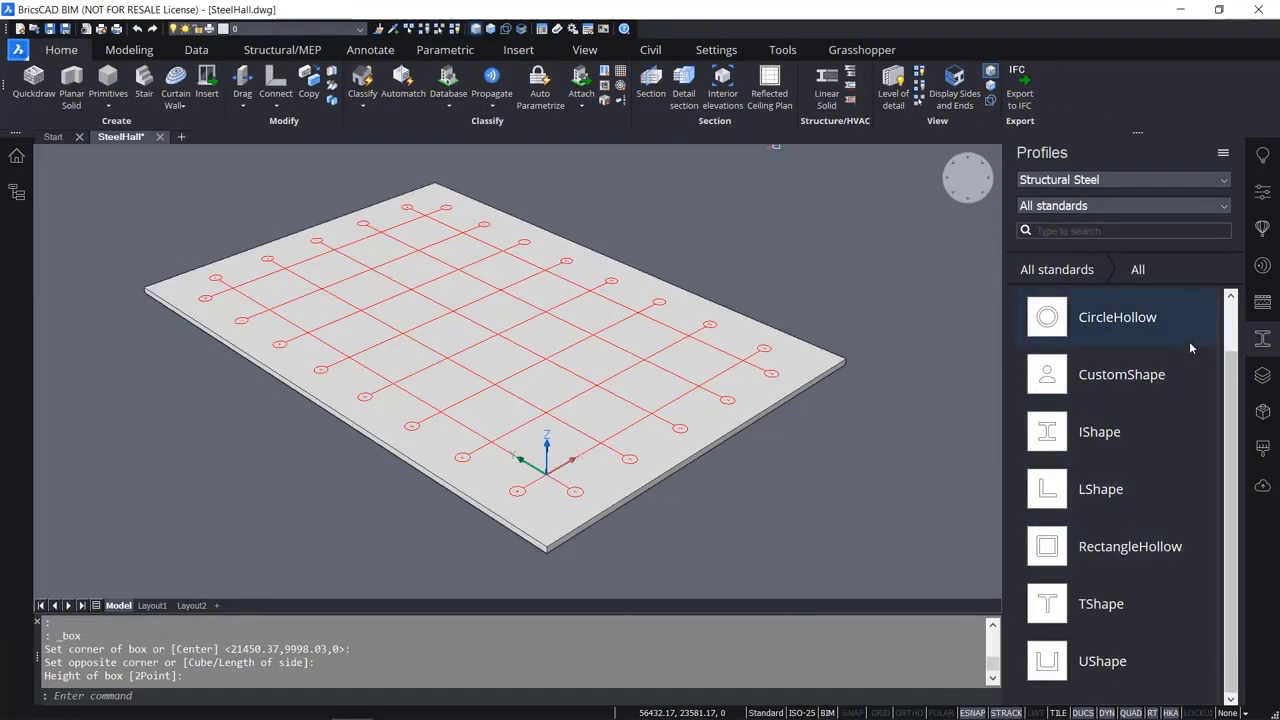
Check in the list of available panels whether BIM Profiles is enabled, and dismiss the list.
right_click(1142, 76)
mouse_move(1163, 90)
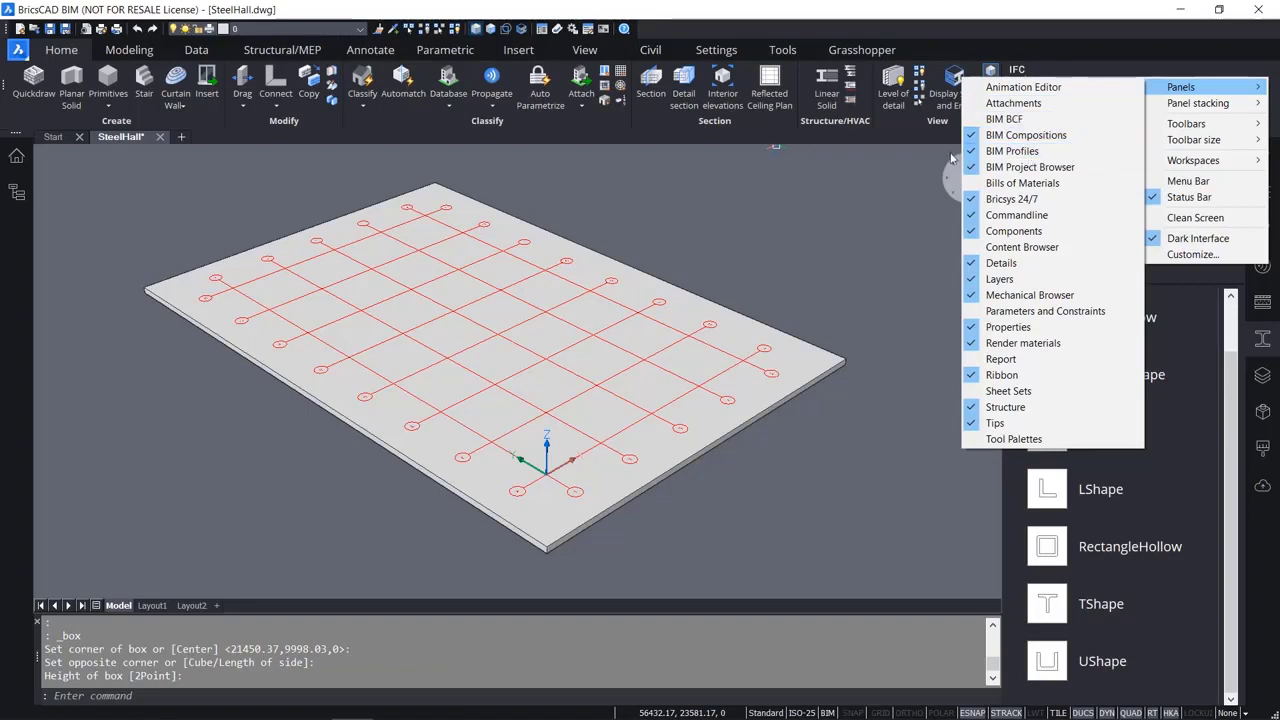
click(866, 246)
click(866, 250)
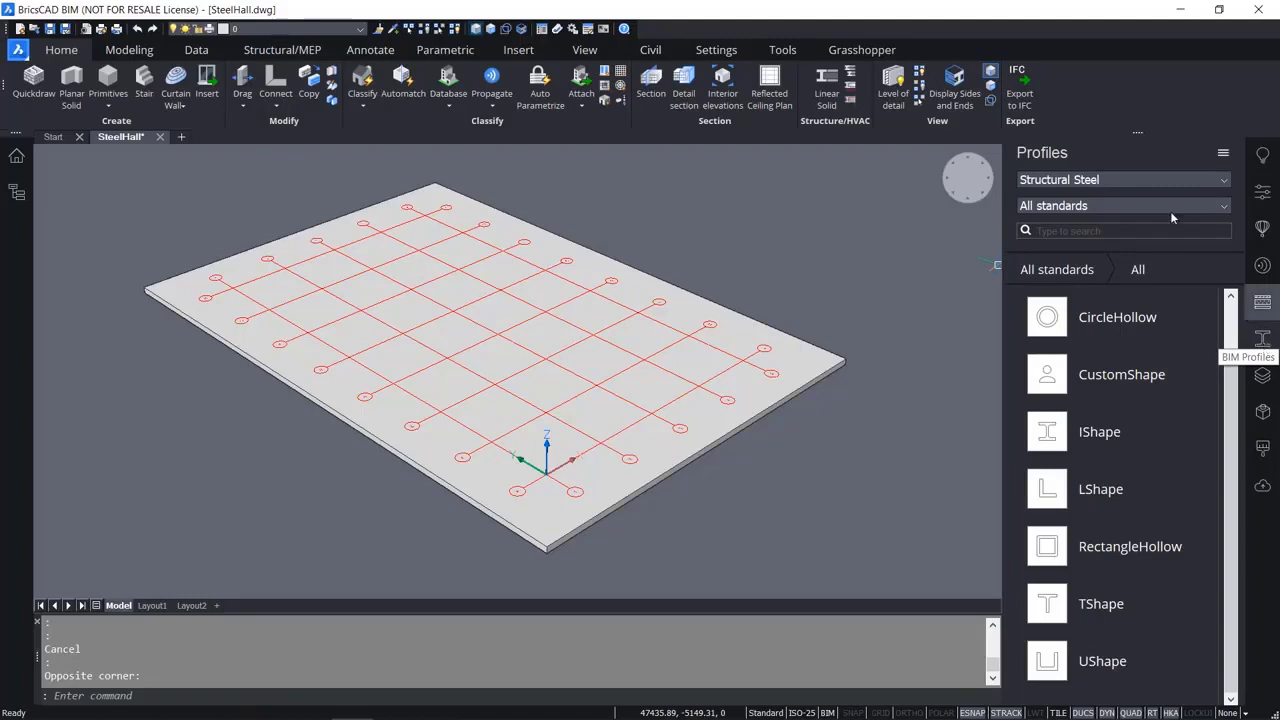
Keep the Structural Steel domain and limit the profiles to the EURO standard.
click(1100, 181)
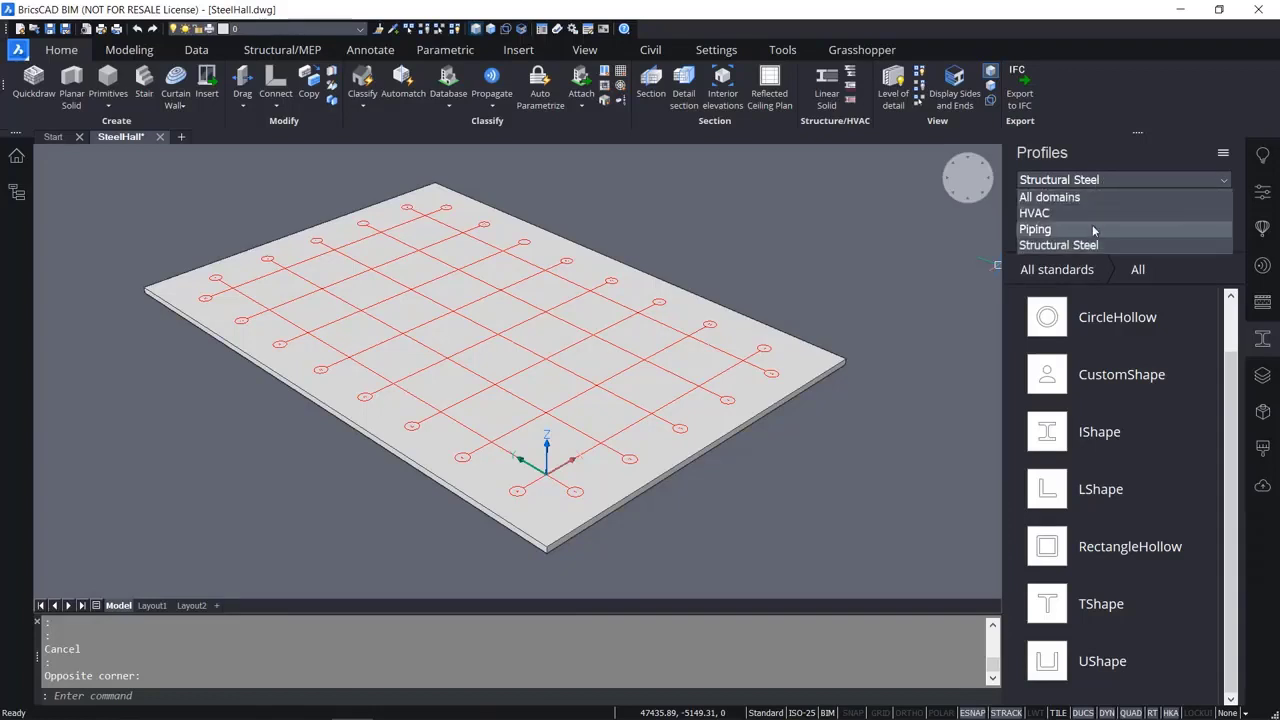
click(1080, 245)
click(1087, 205)
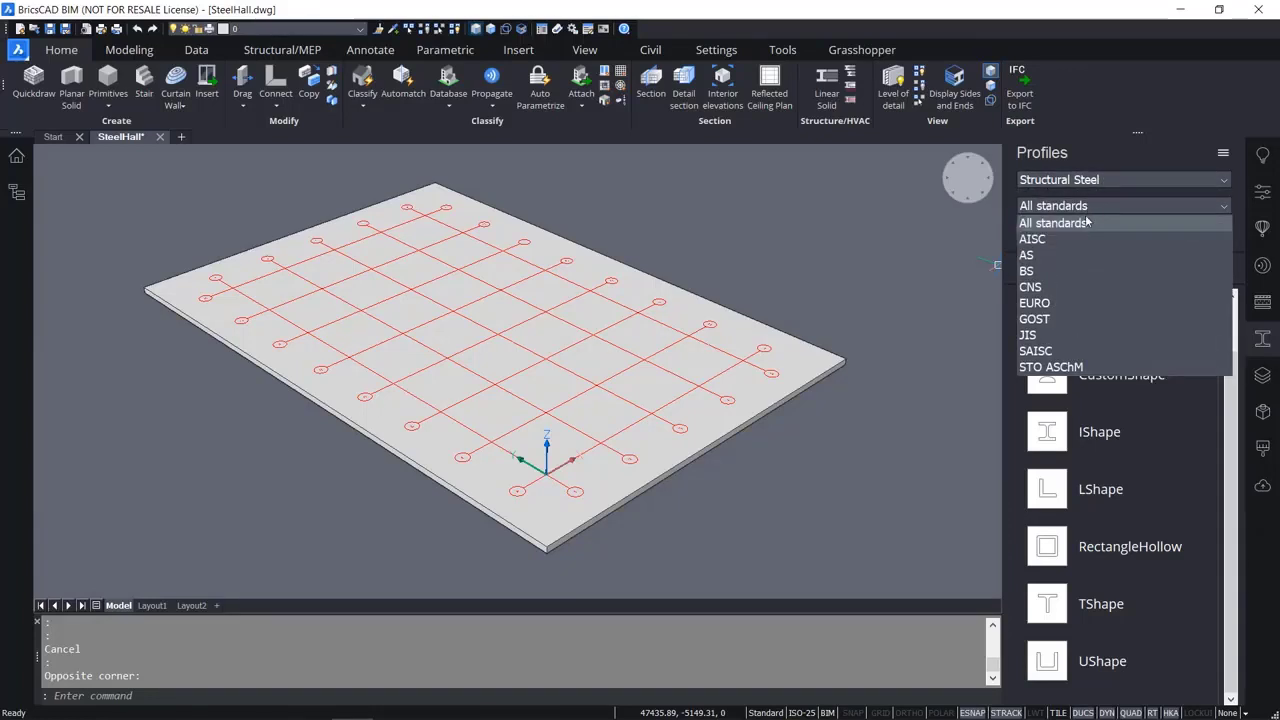
click(1080, 304)
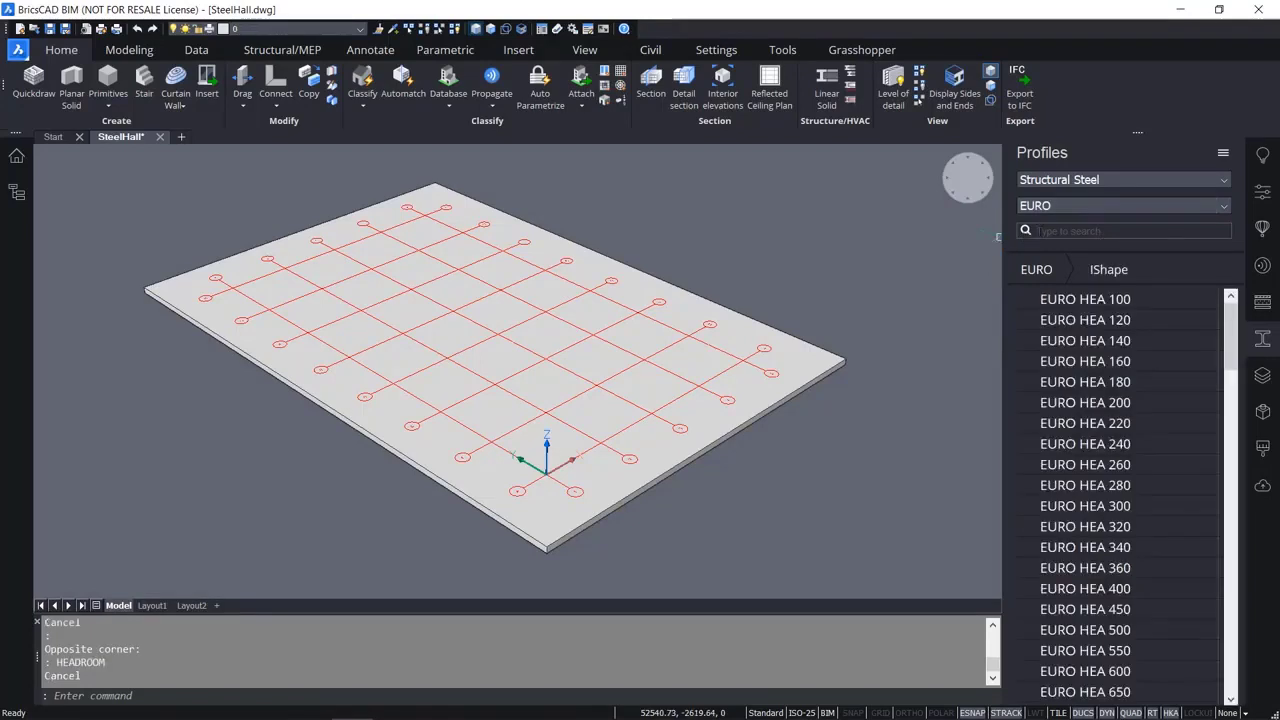
Search the EURO I-shape profiles for HEA and look through the listed sizes.
click(1040, 230)
text(HEA)
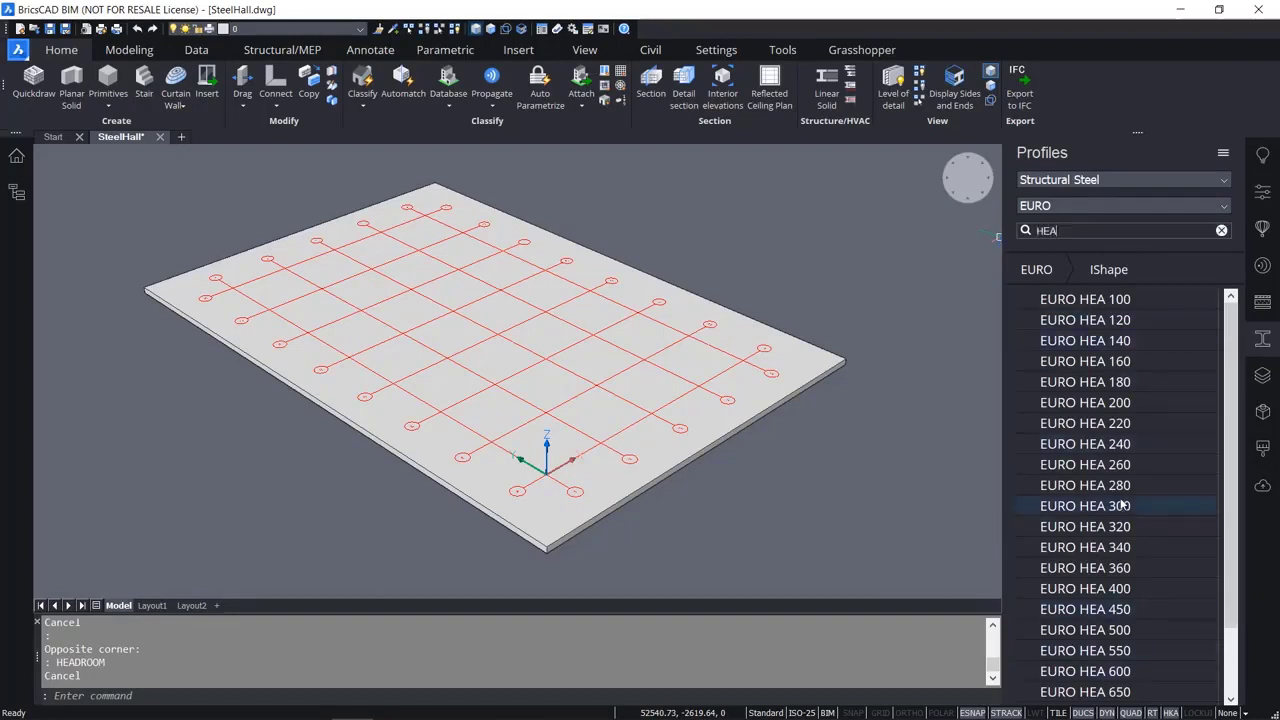
scroll(1115, 405, down, 2)
scroll(1117, 400, up, 2)
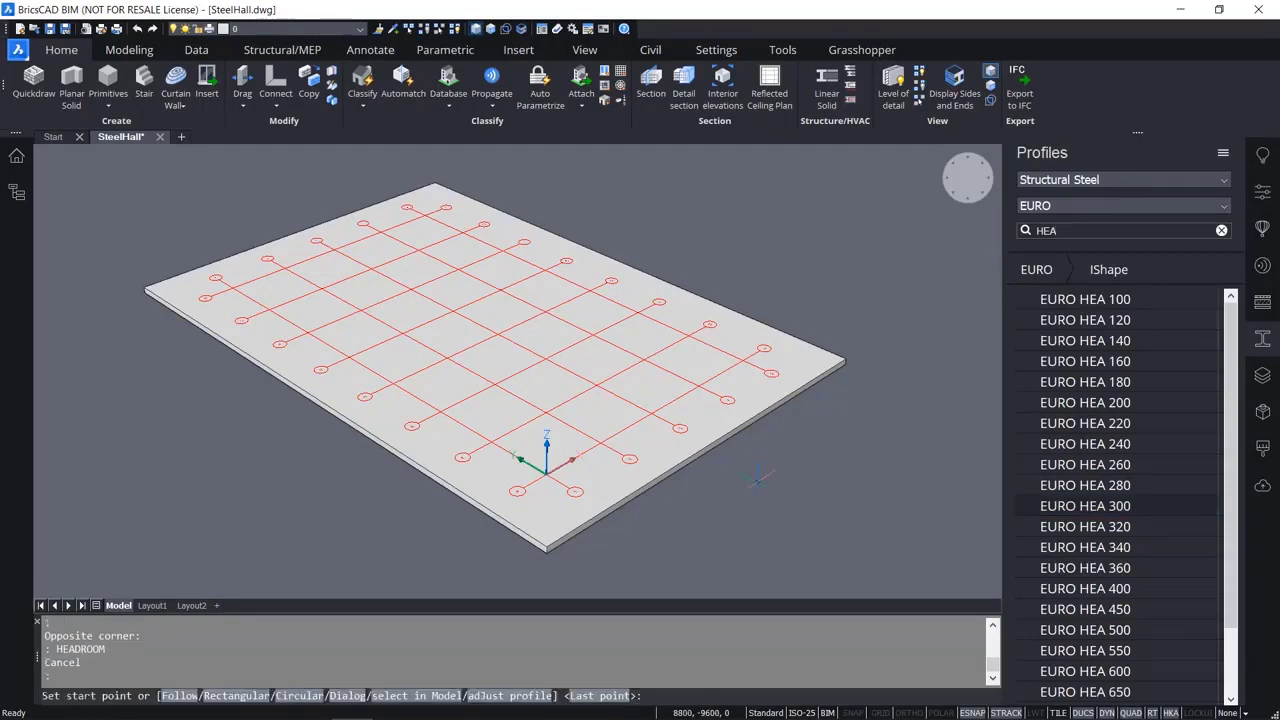
scroll(710, 530, up, 6)
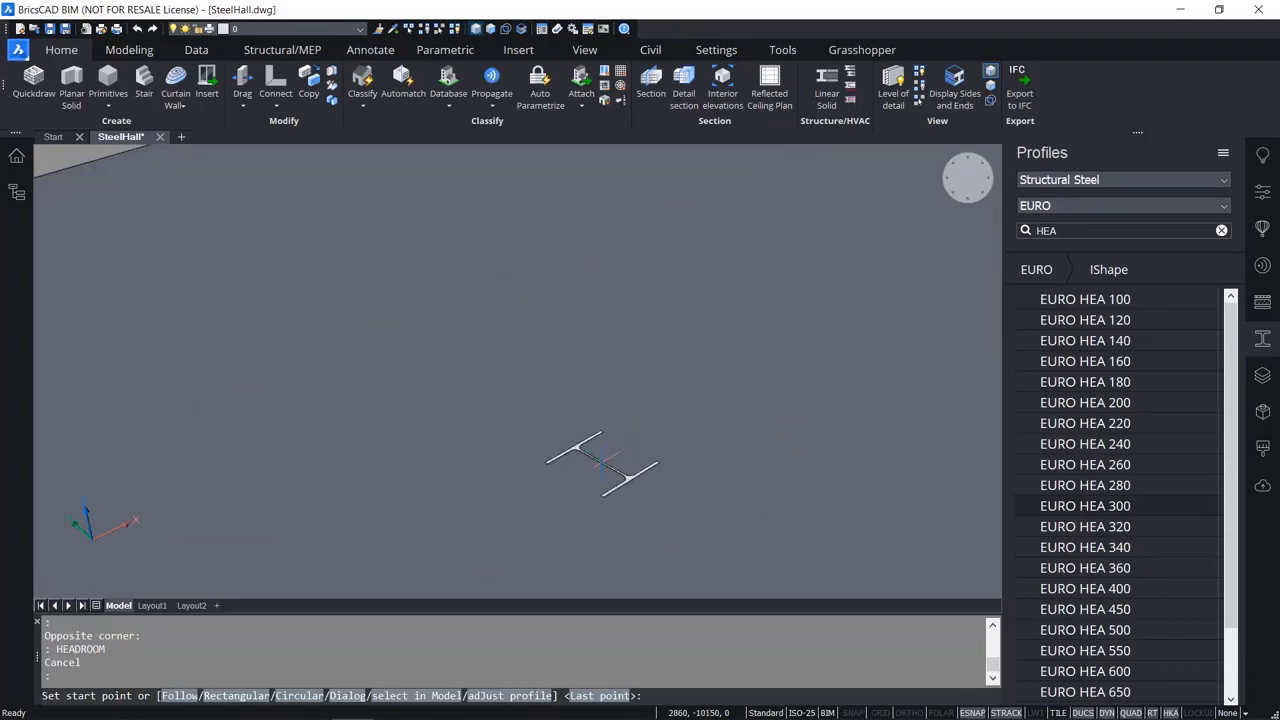
scroll(598, 462, down, 5)
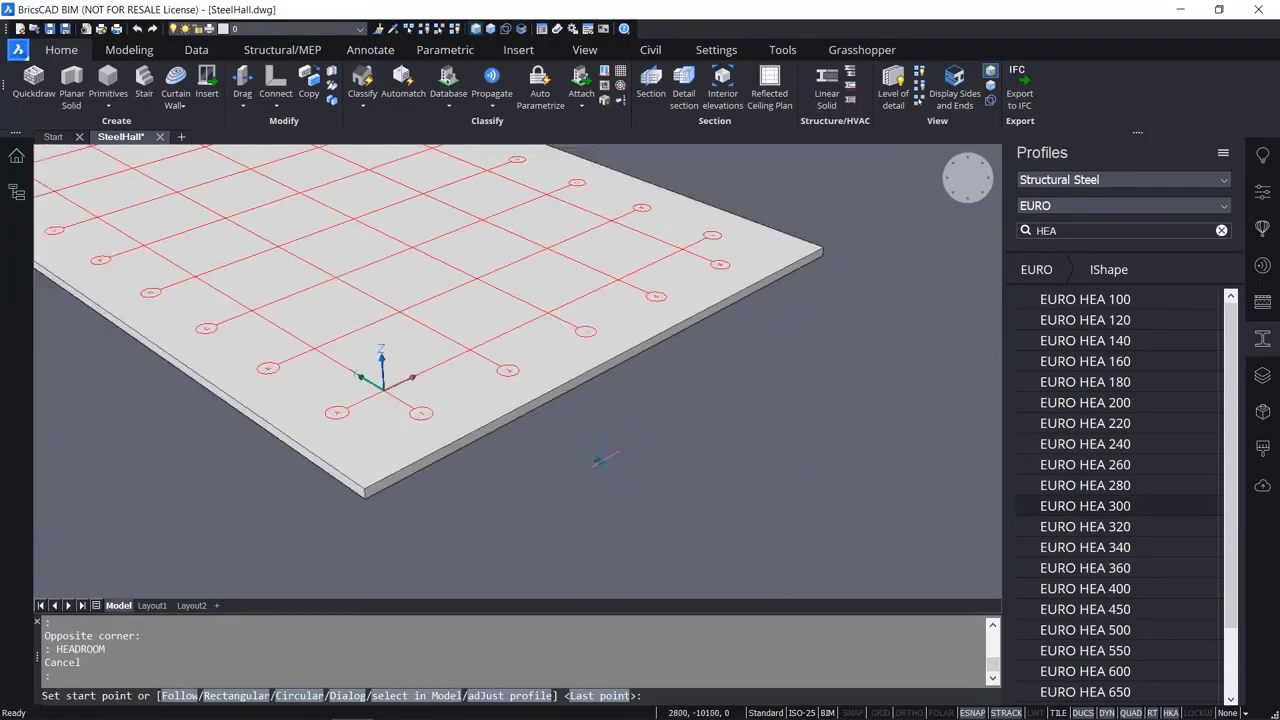
scroll(383, 391, up, 6)
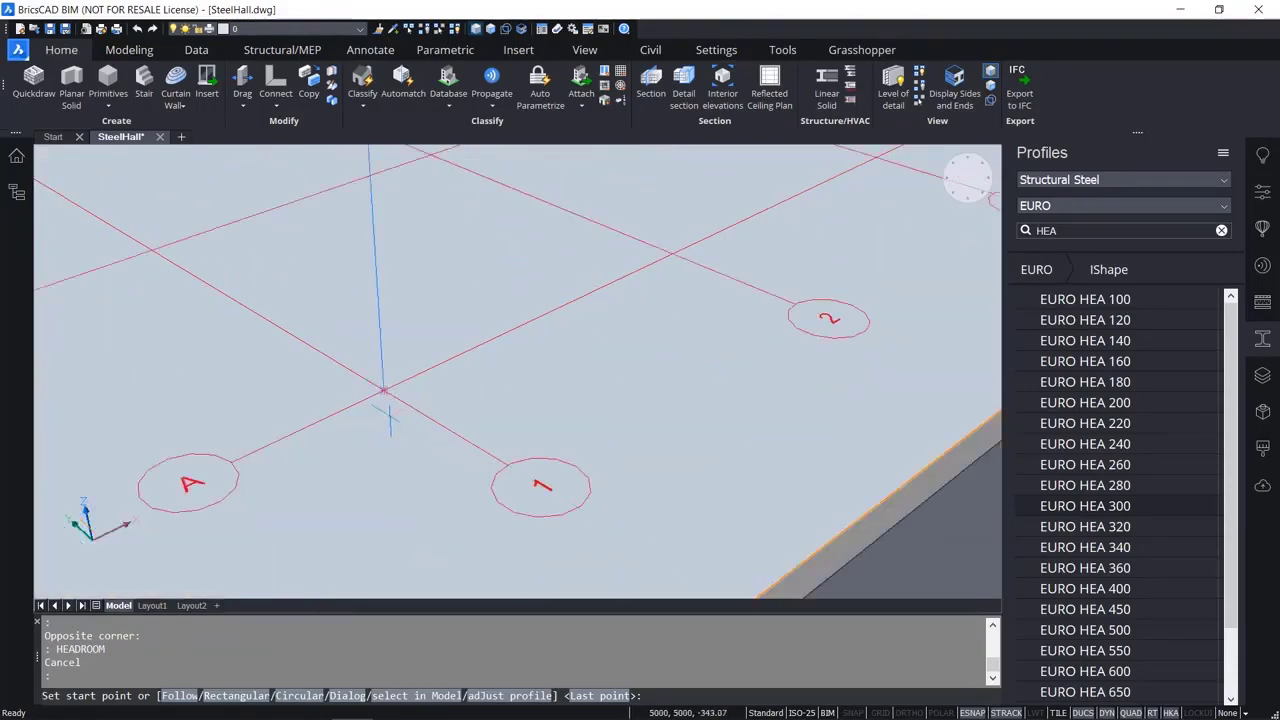
scroll(383, 391, up, 2)
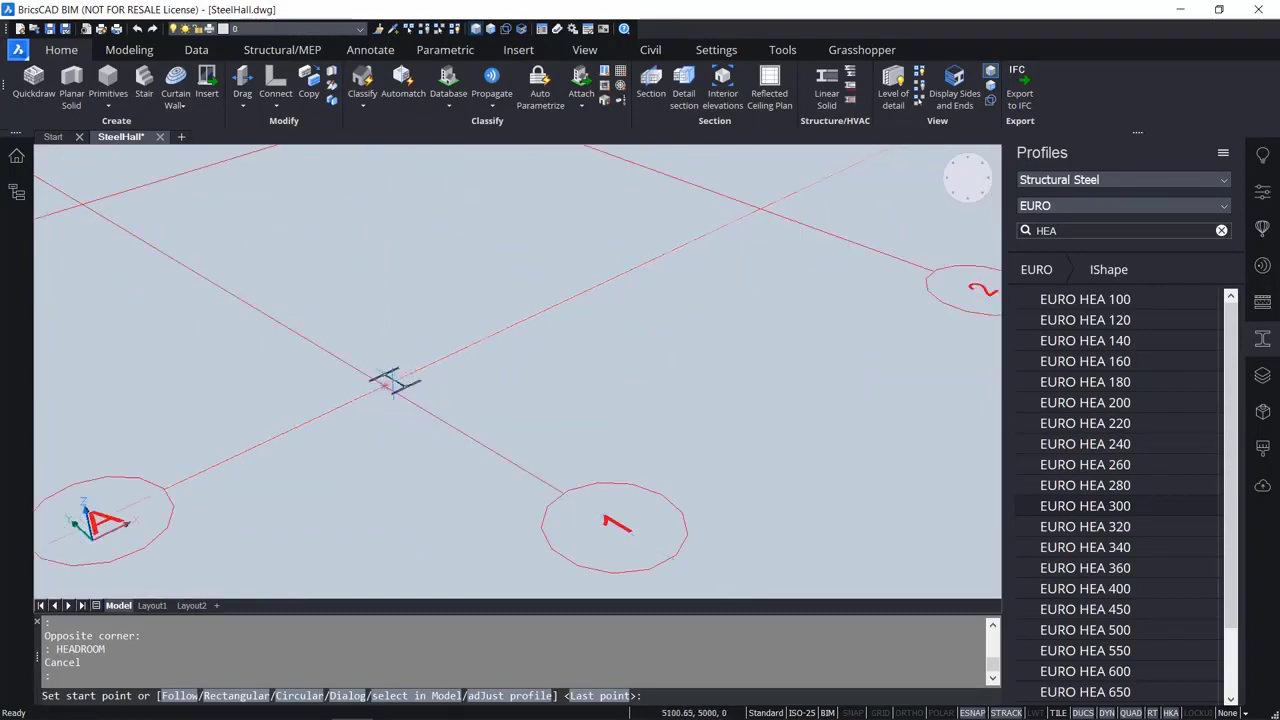
key(Escape)
scroll(393, 383, down, 5)
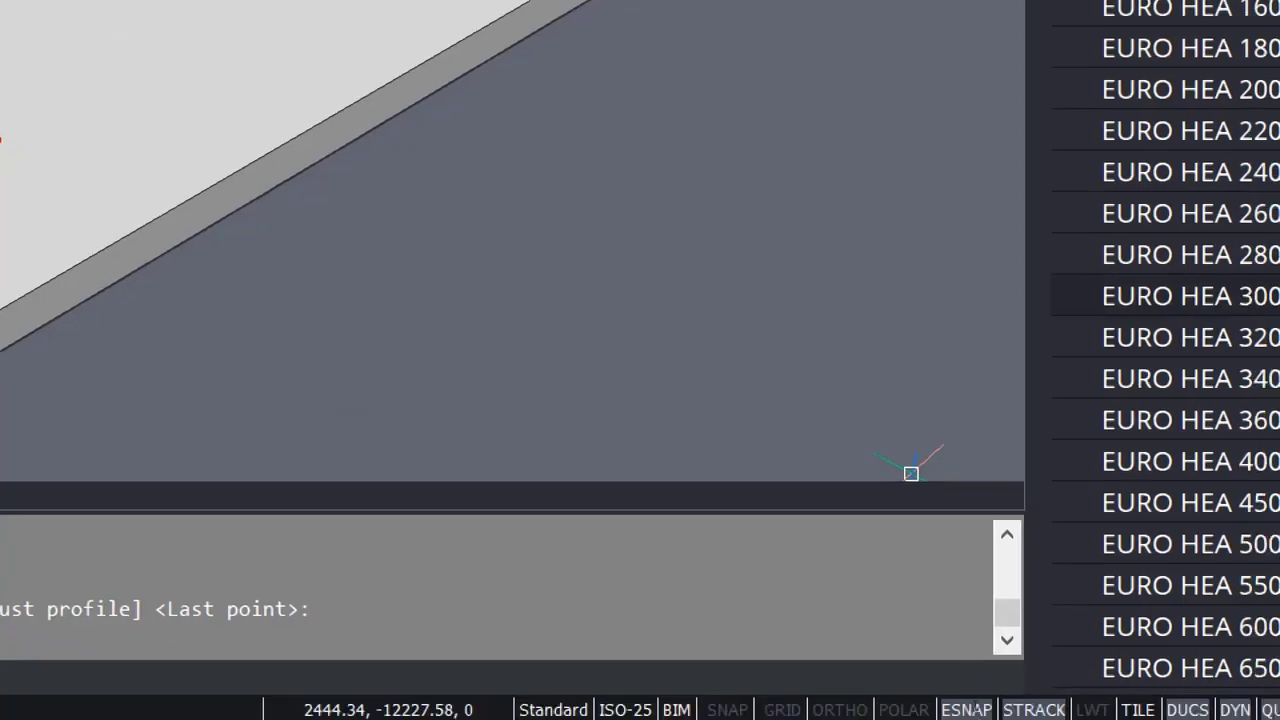
Check the available entity snap options and turn on ortho mode.
right_click(972, 711)
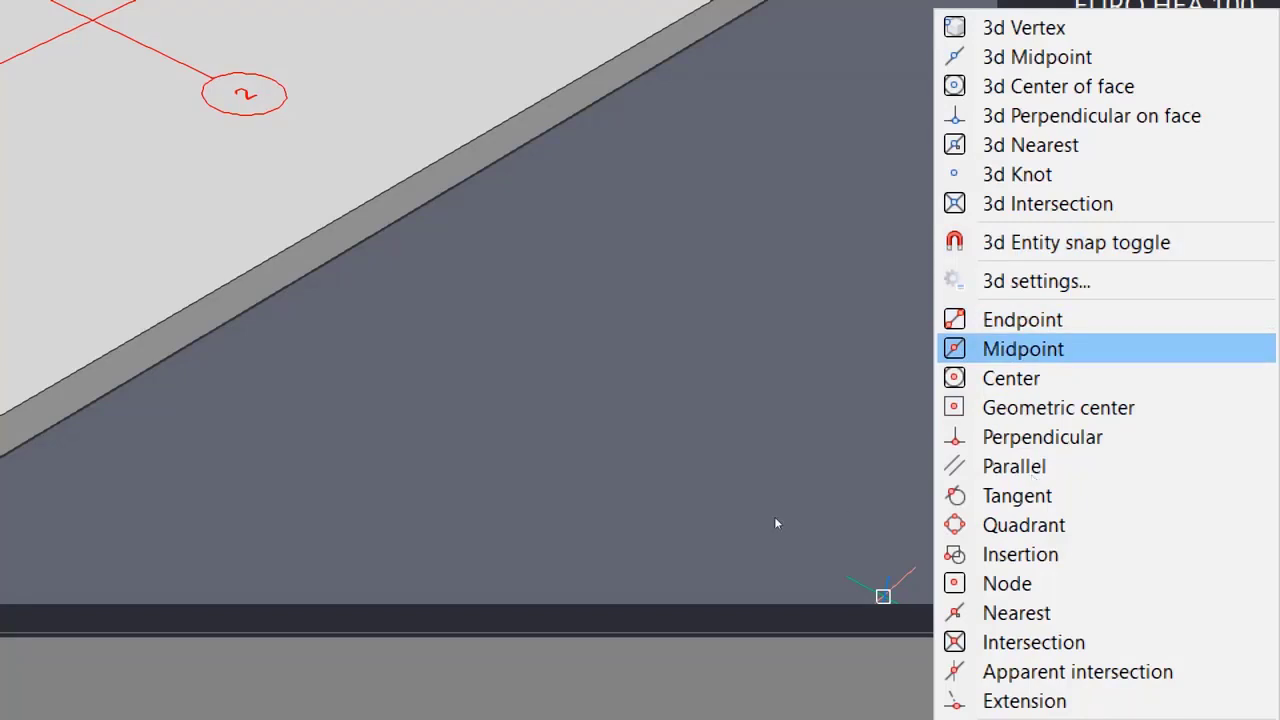
click(771, 423)
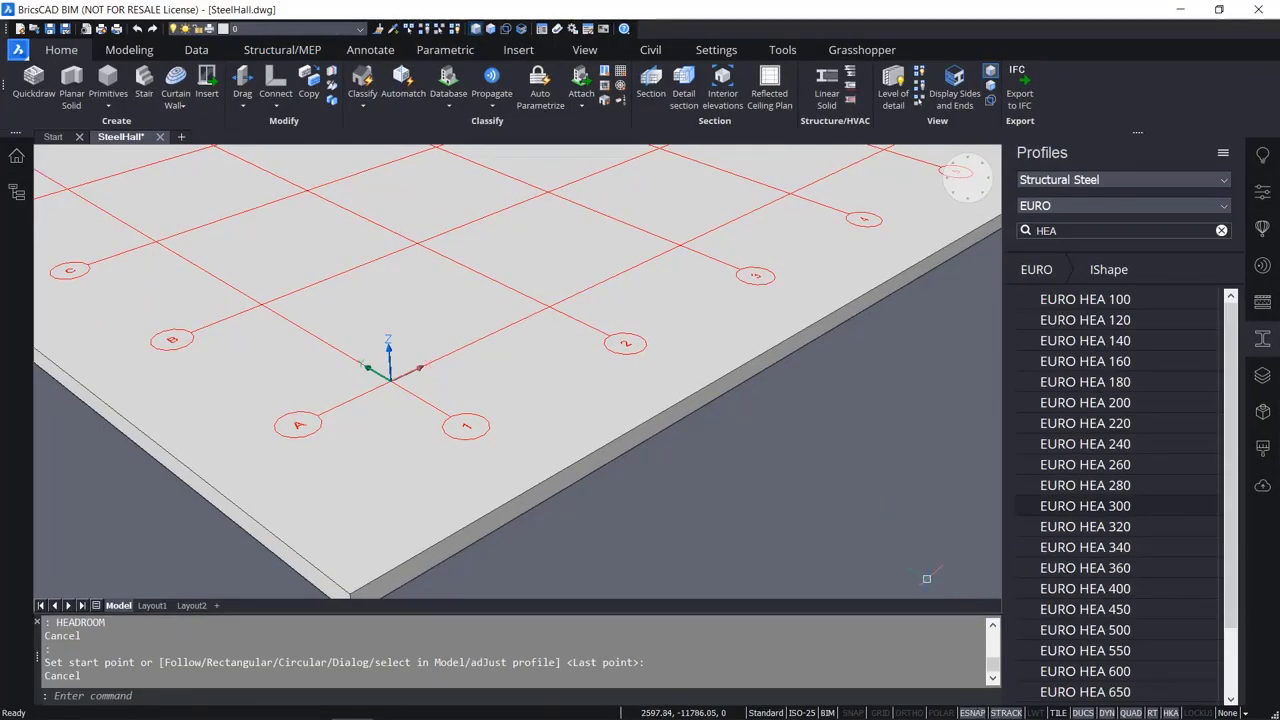
click(910, 713)
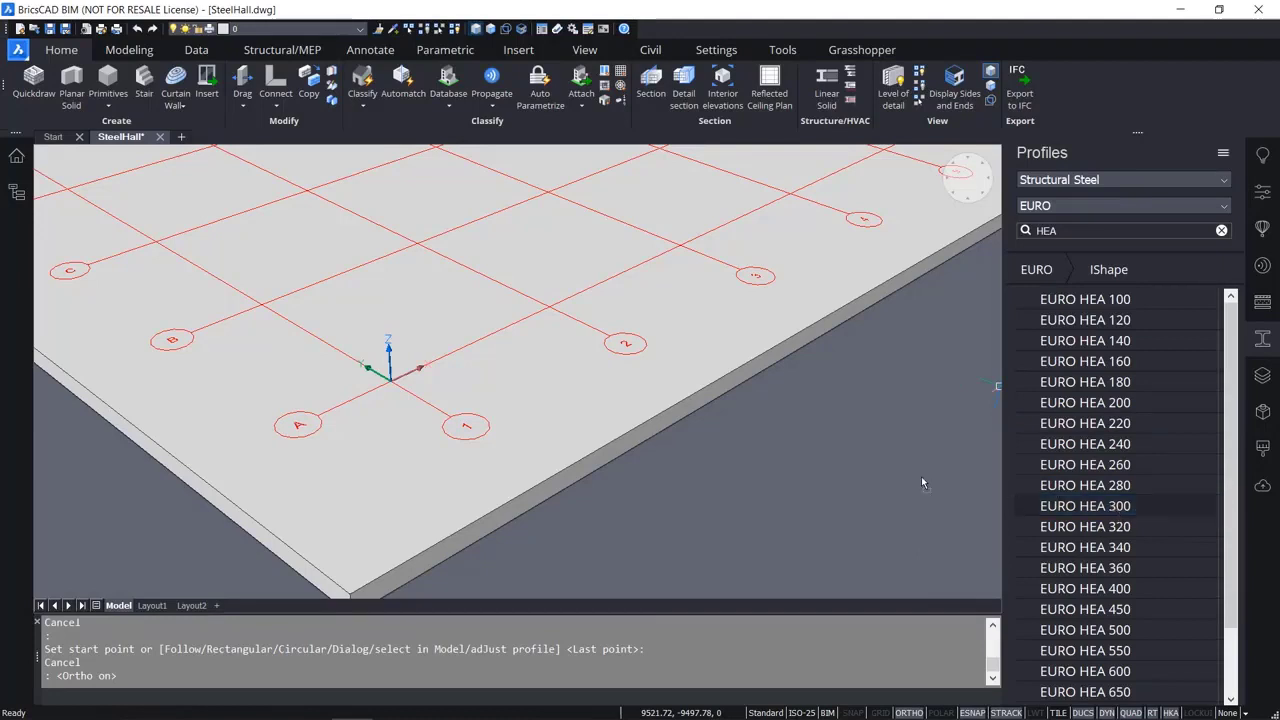
Start a EURO HEA 300 column at the intersection of grid axes A and 1.
drag(877, 499, 878, 499)
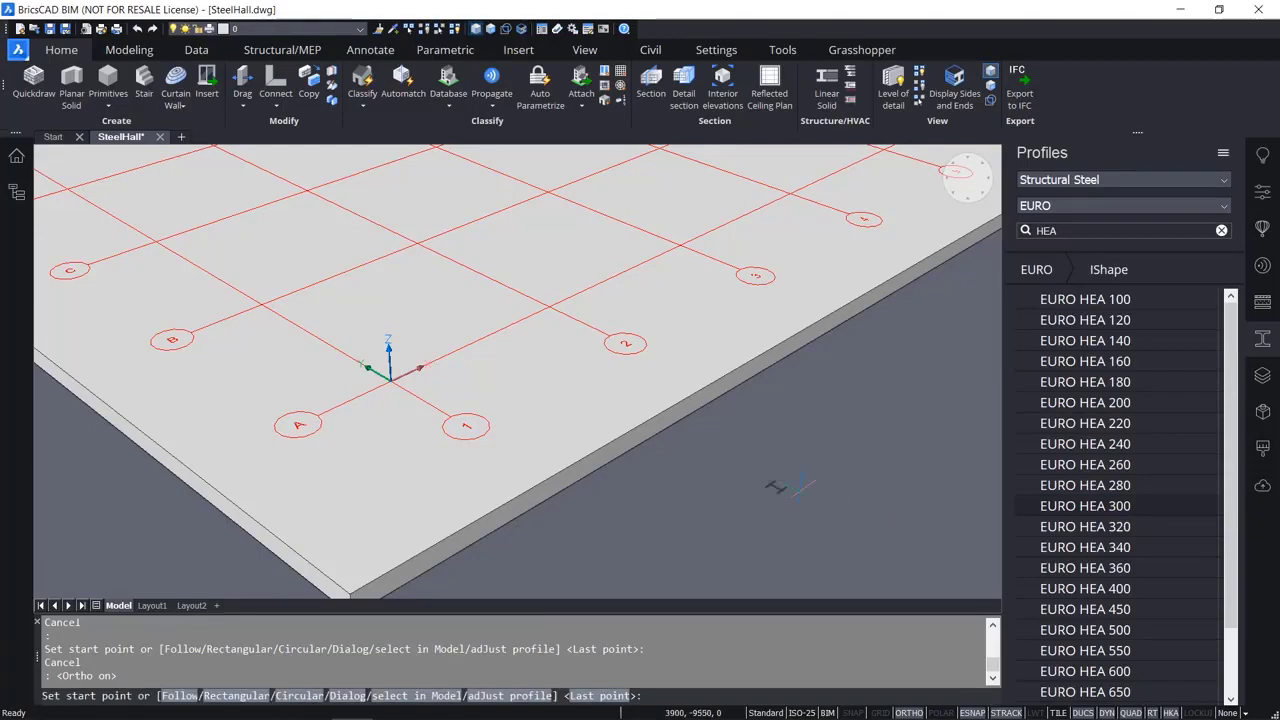
scroll(368, 372, up, 6)
scroll(440, 377, down, 5)
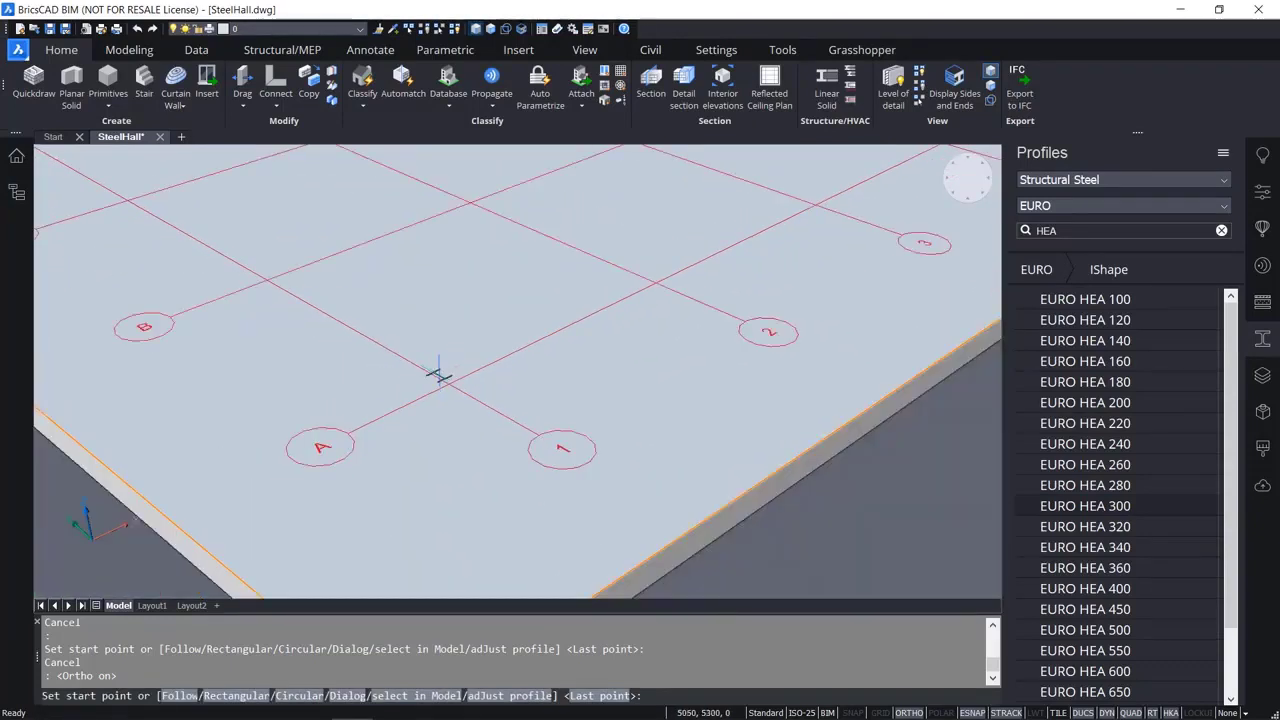
middle_drag(452, 429, 529, 453)
scroll(525, 445, down, 3)
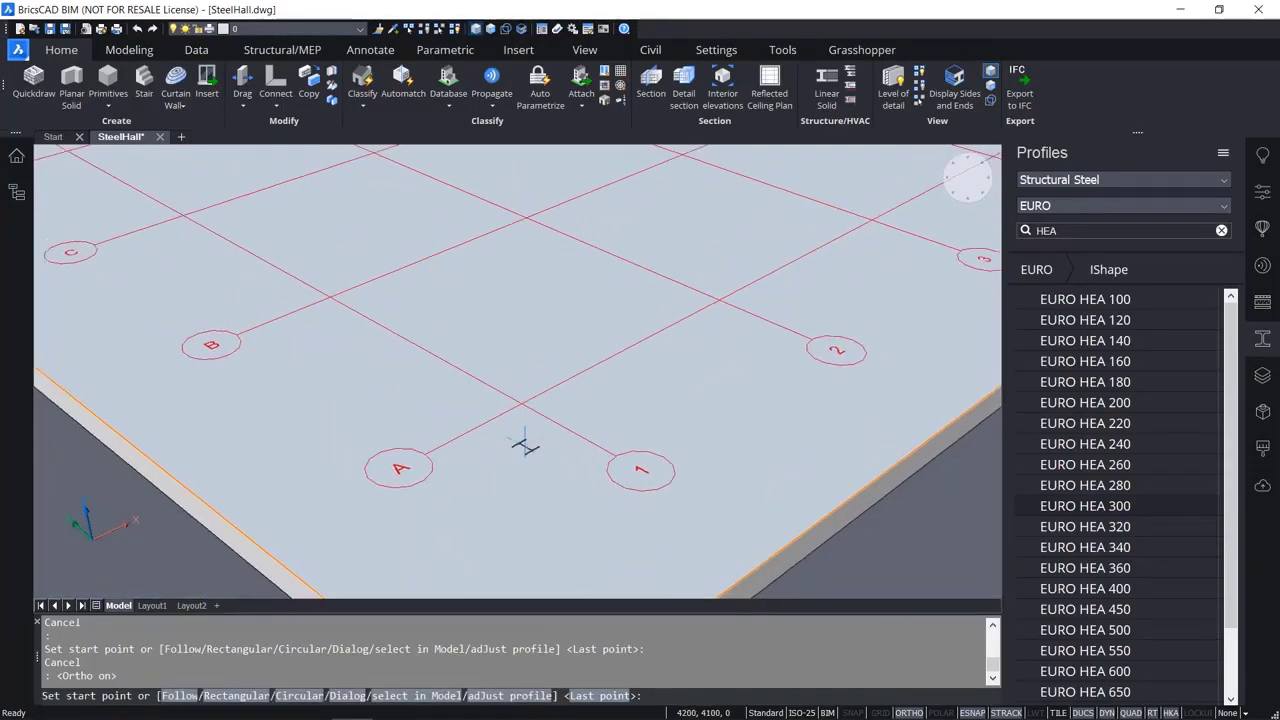
scroll(523, 443, up, 4)
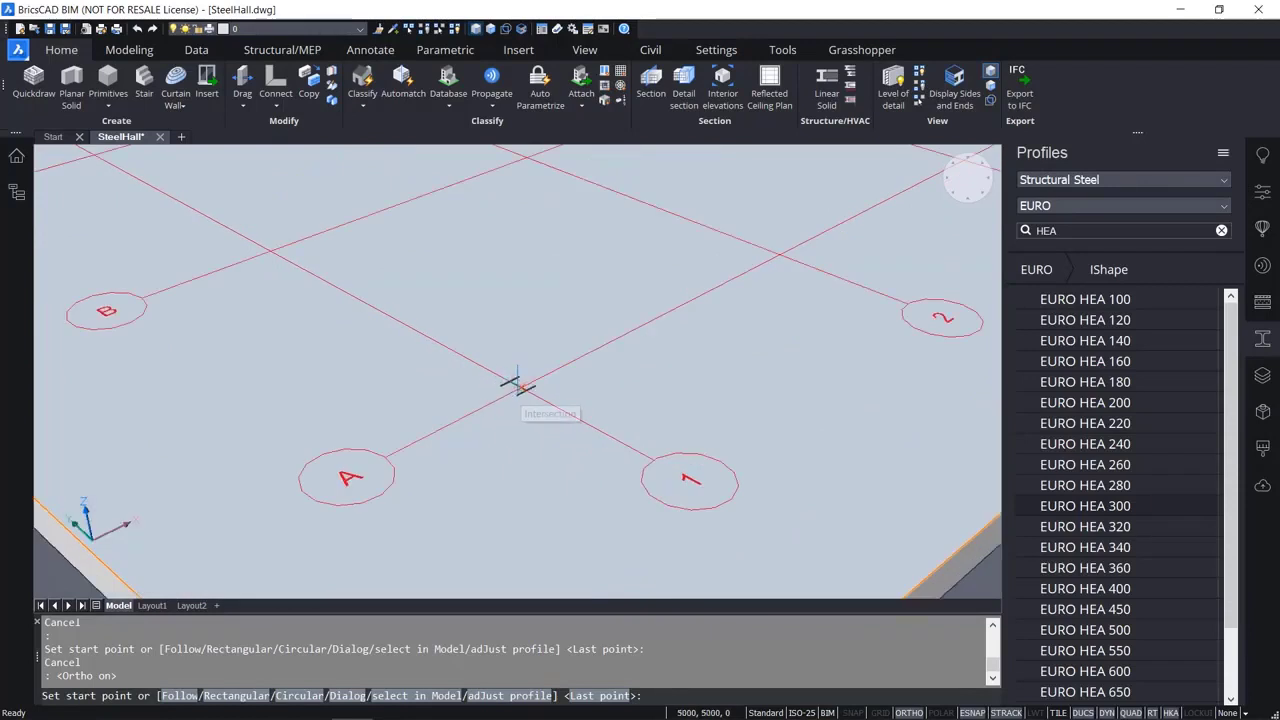
scroll(520, 384, up, 3)
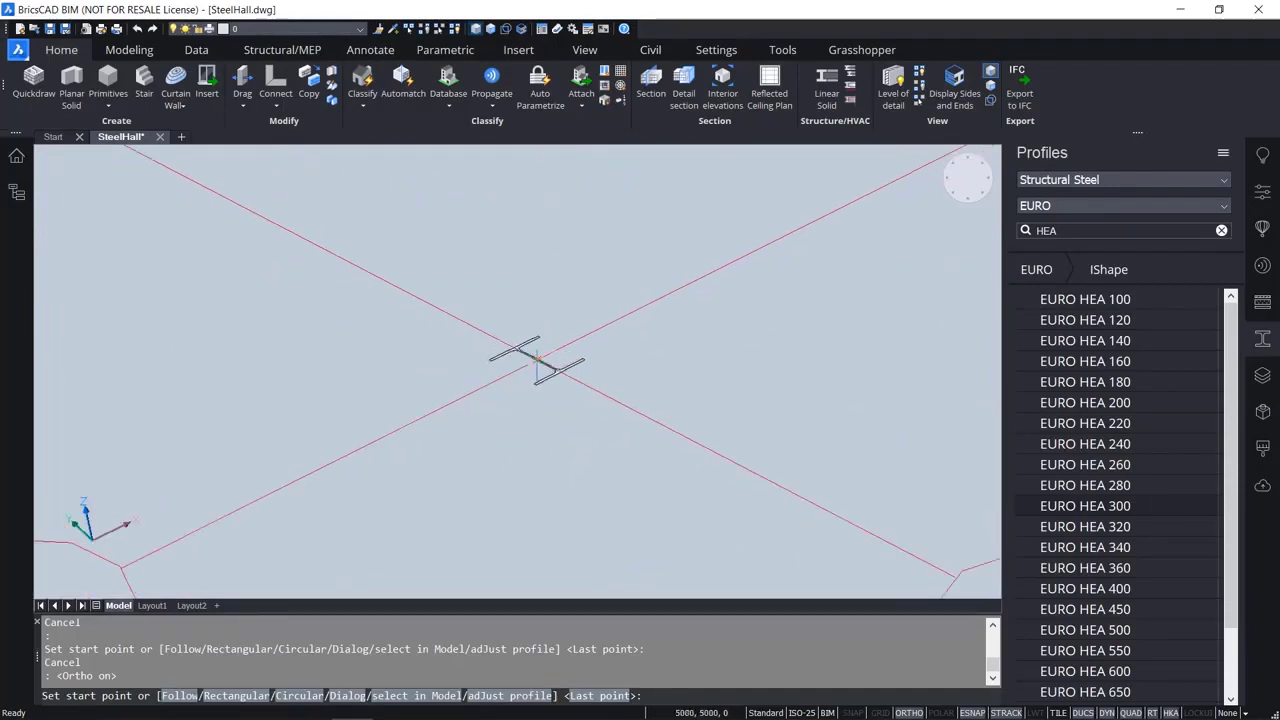
click(537, 357)
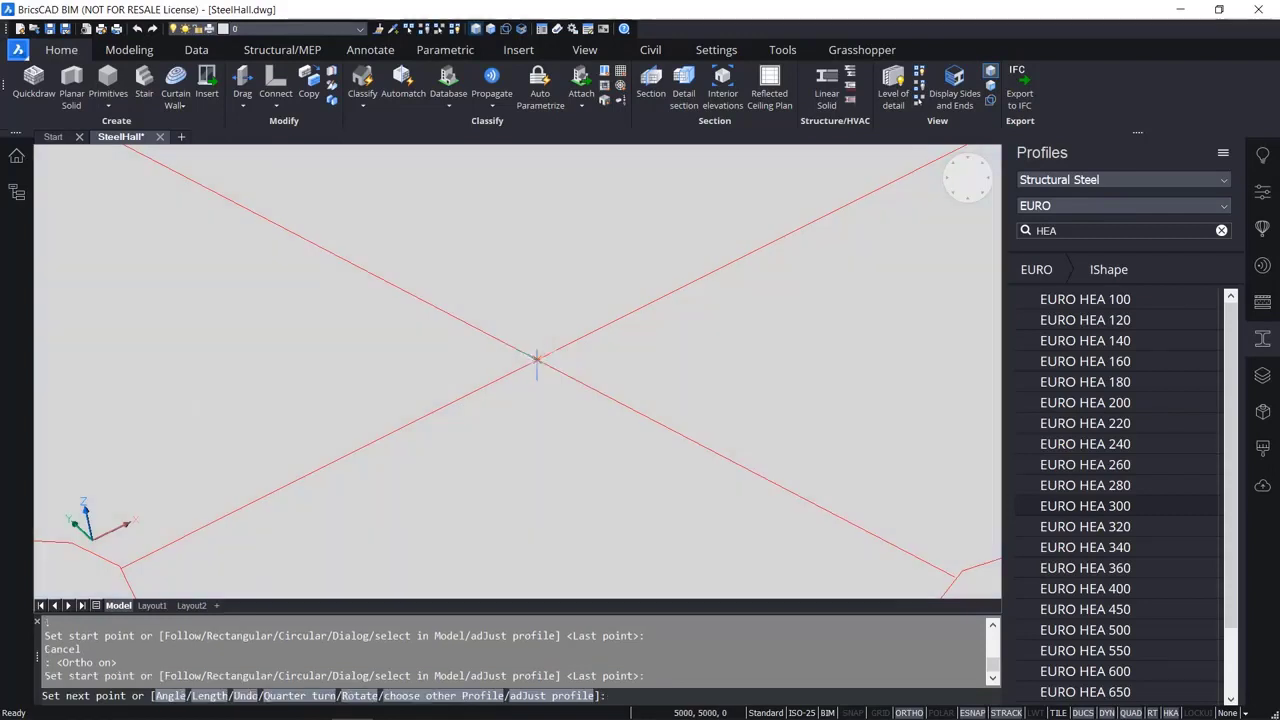
Give the EURO HEA 300 column at axes A and 1 a quarter turn and finish it with a height of 5000 mm.
scroll(588, 286, down, 5)
middle_drag(571, 224, 556, 358)
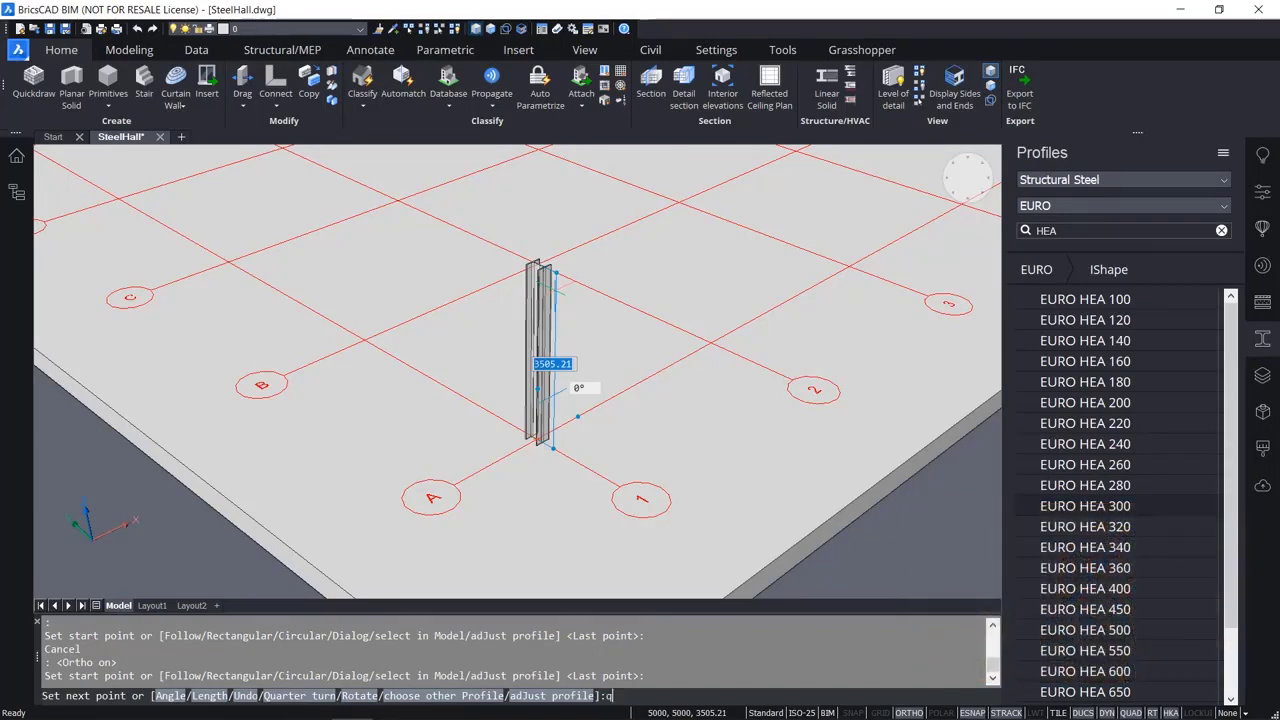
key(Return)
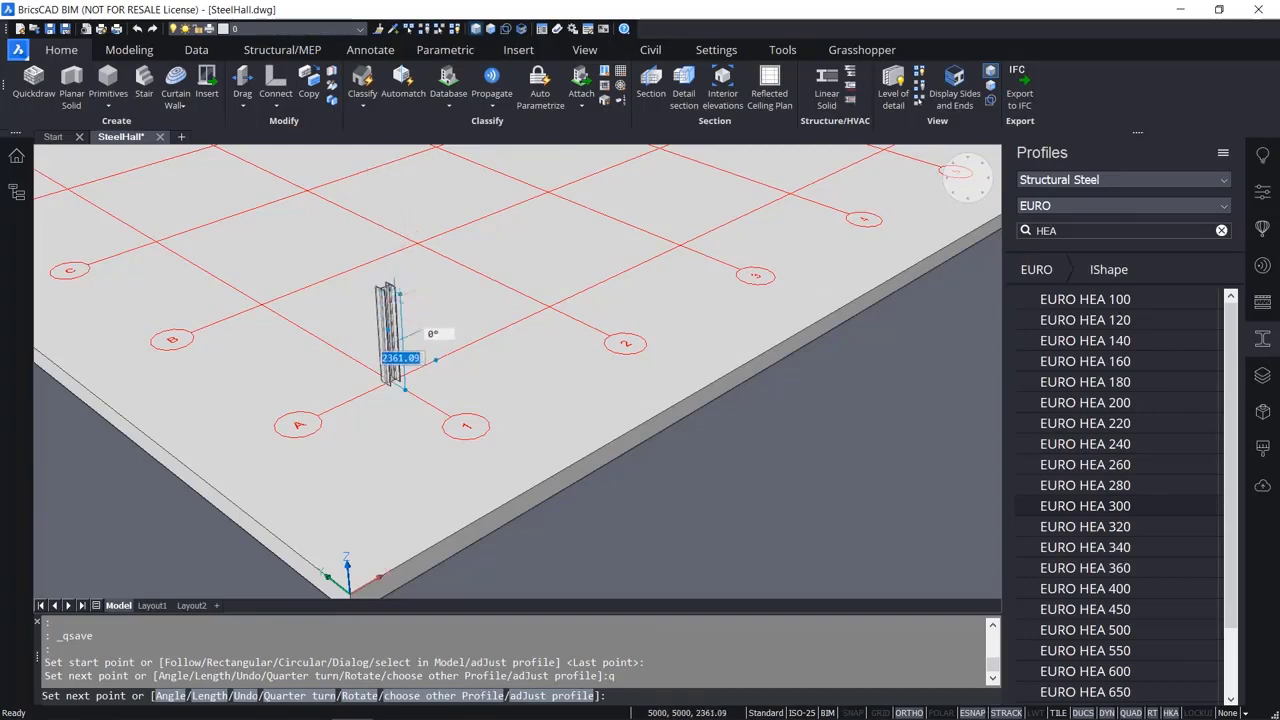
text(50)
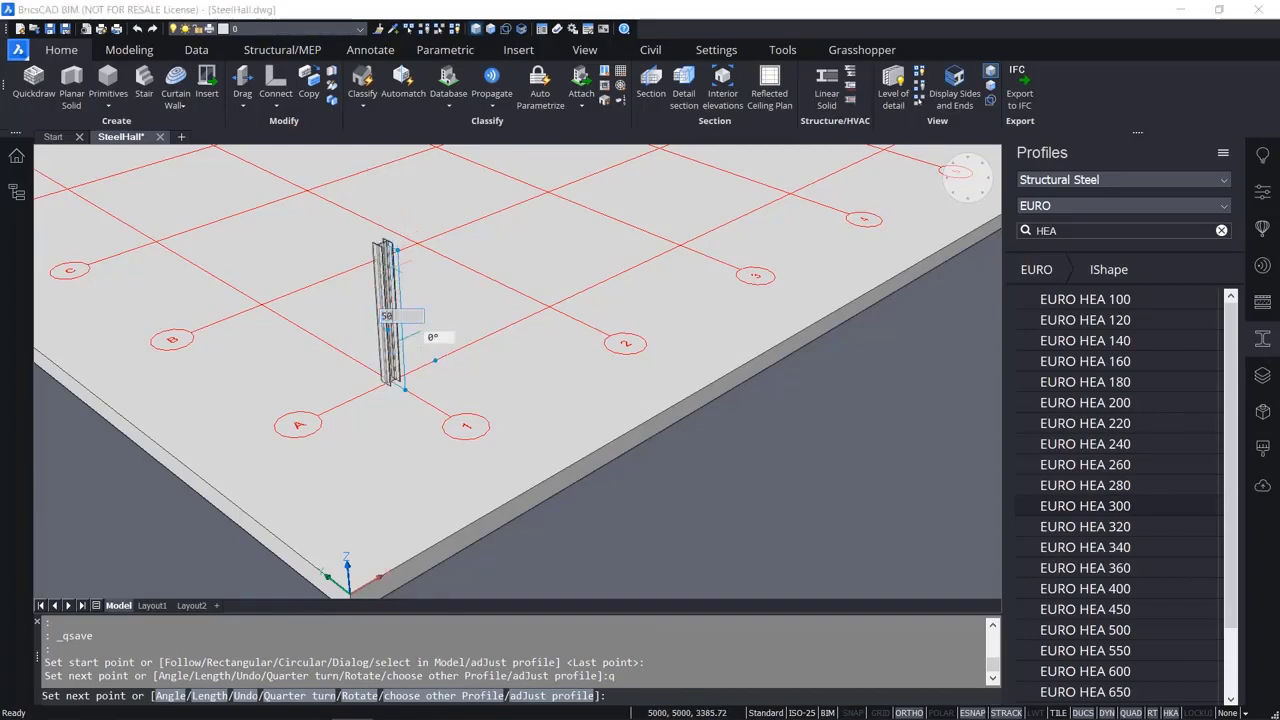
text(00)
key(Tab)
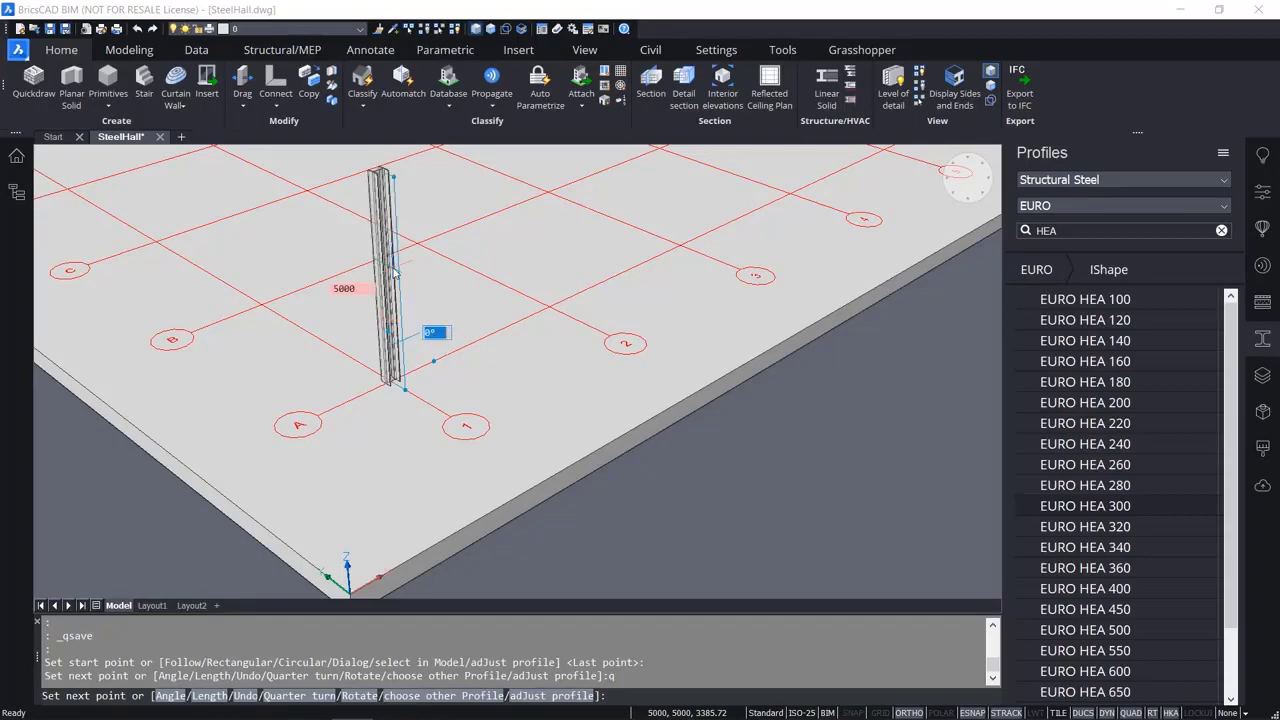
key(Return)
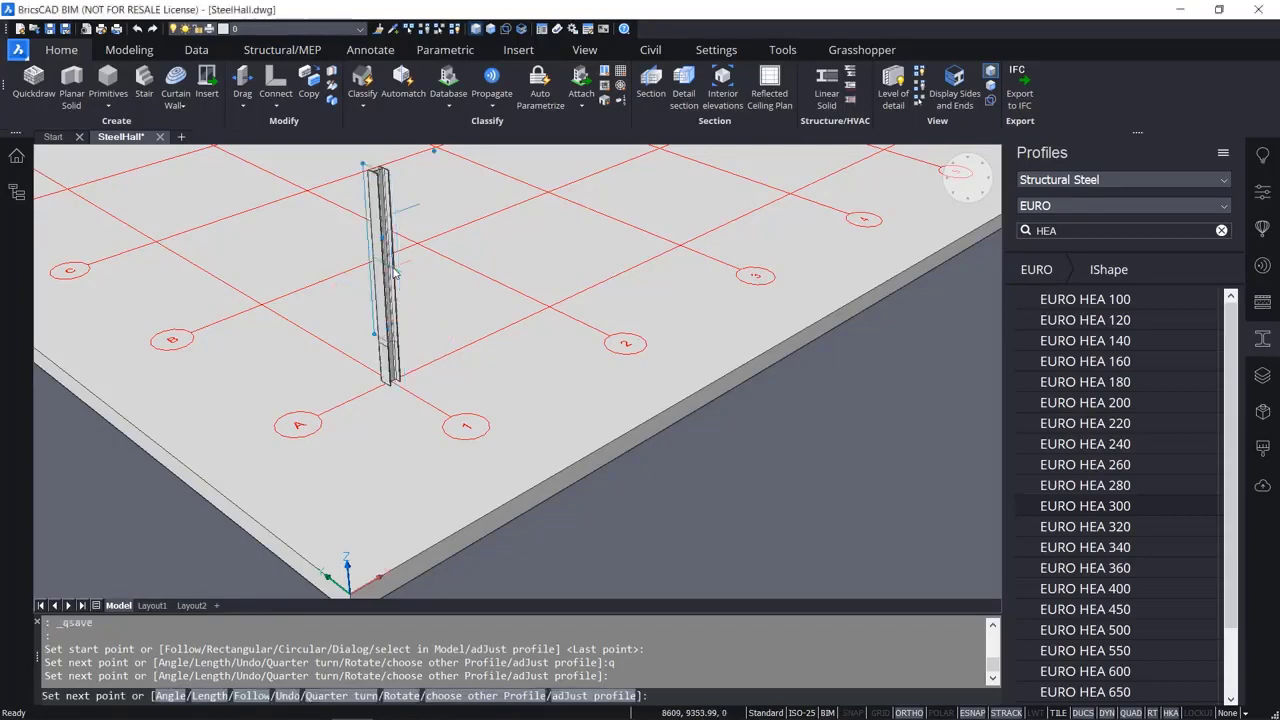
scroll(398, 265, down, 2)
scroll(425, 242, up, 3)
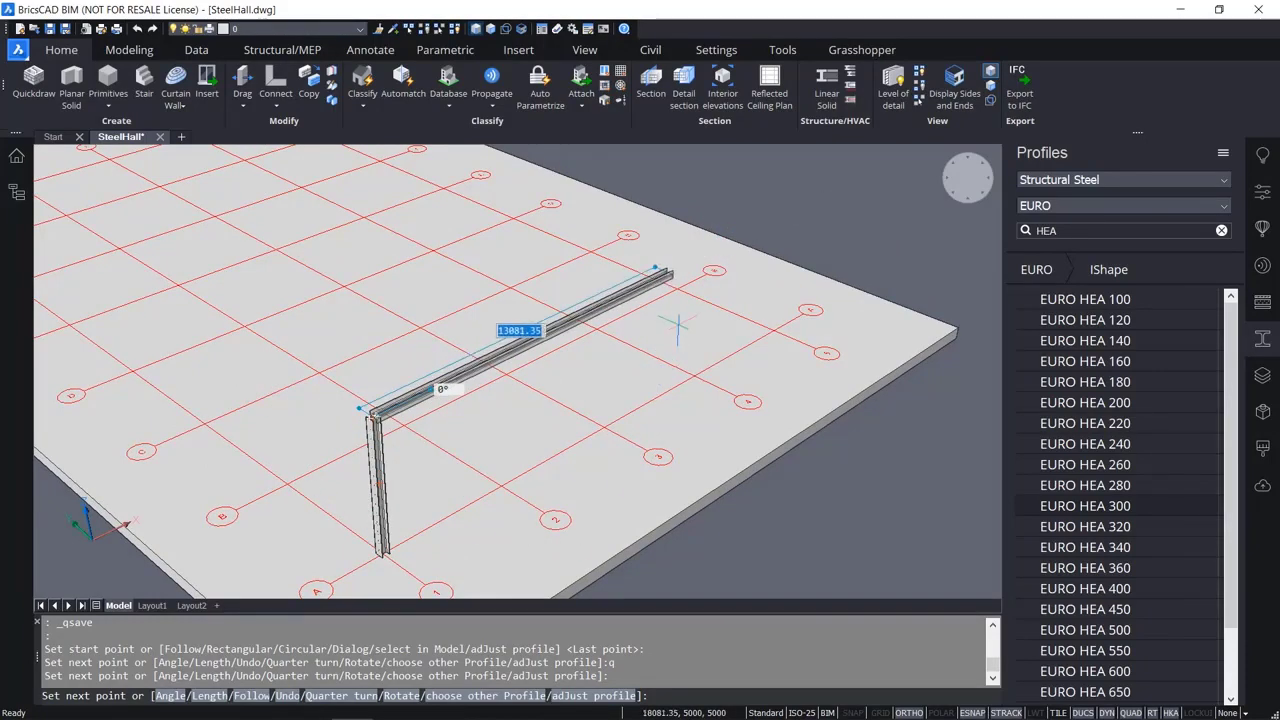
key(Escape)
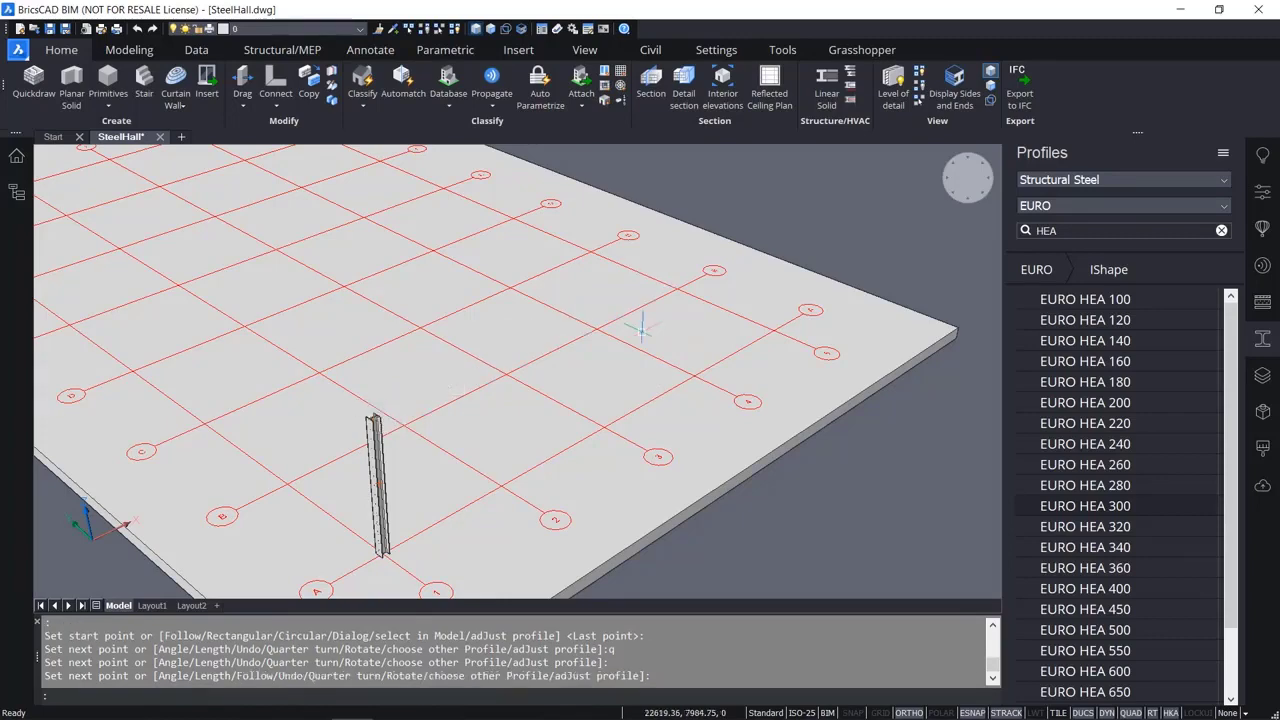
Examine the placed column and review its BIM properties, including profile, start and end points, and axis length.
scroll(505, 369, down, 2)
middle_drag(503, 396, 597, 400)
scroll(501, 483, up, 3)
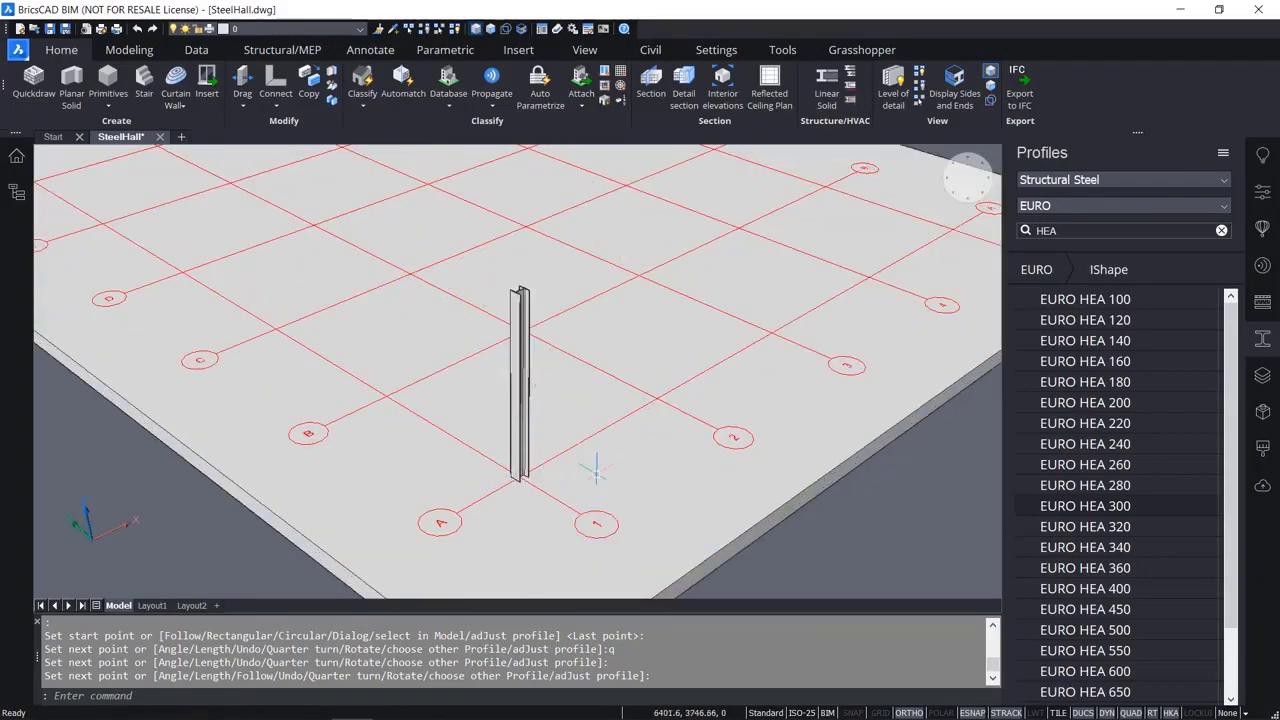
scroll(516, 365, up, 2)
scroll(516, 365, down, 5)
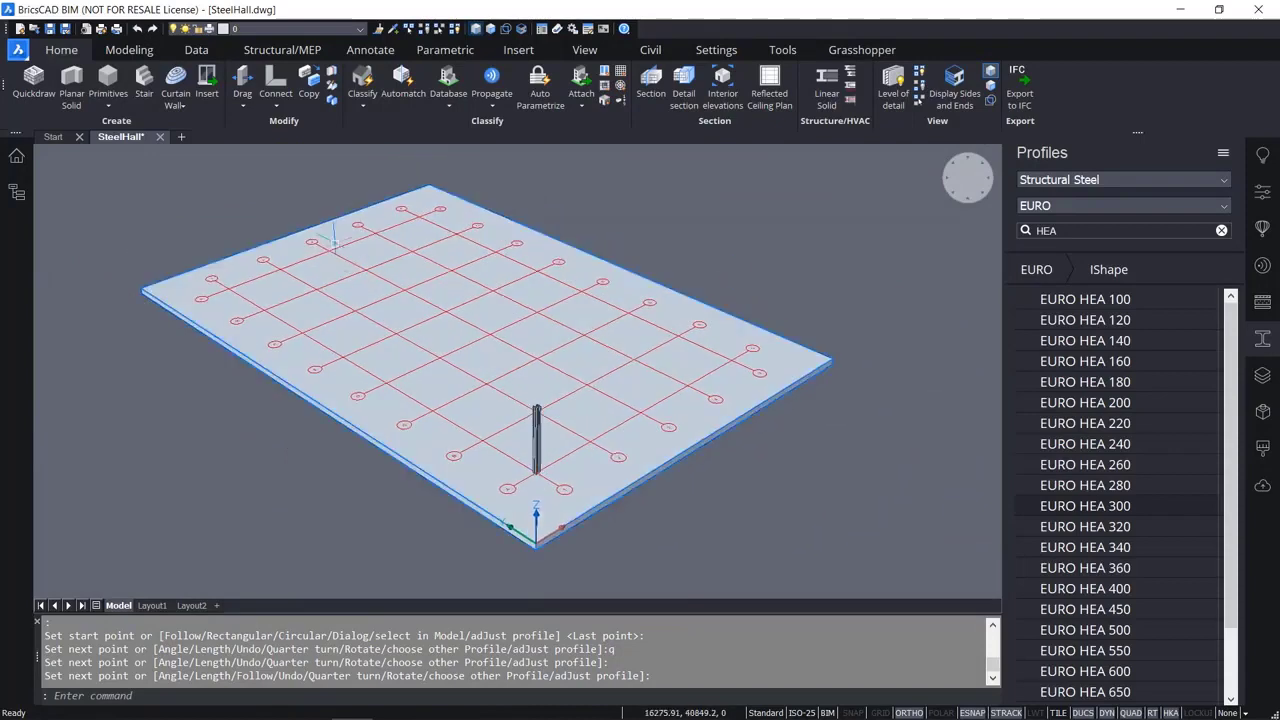
scroll(521, 434, up, 3)
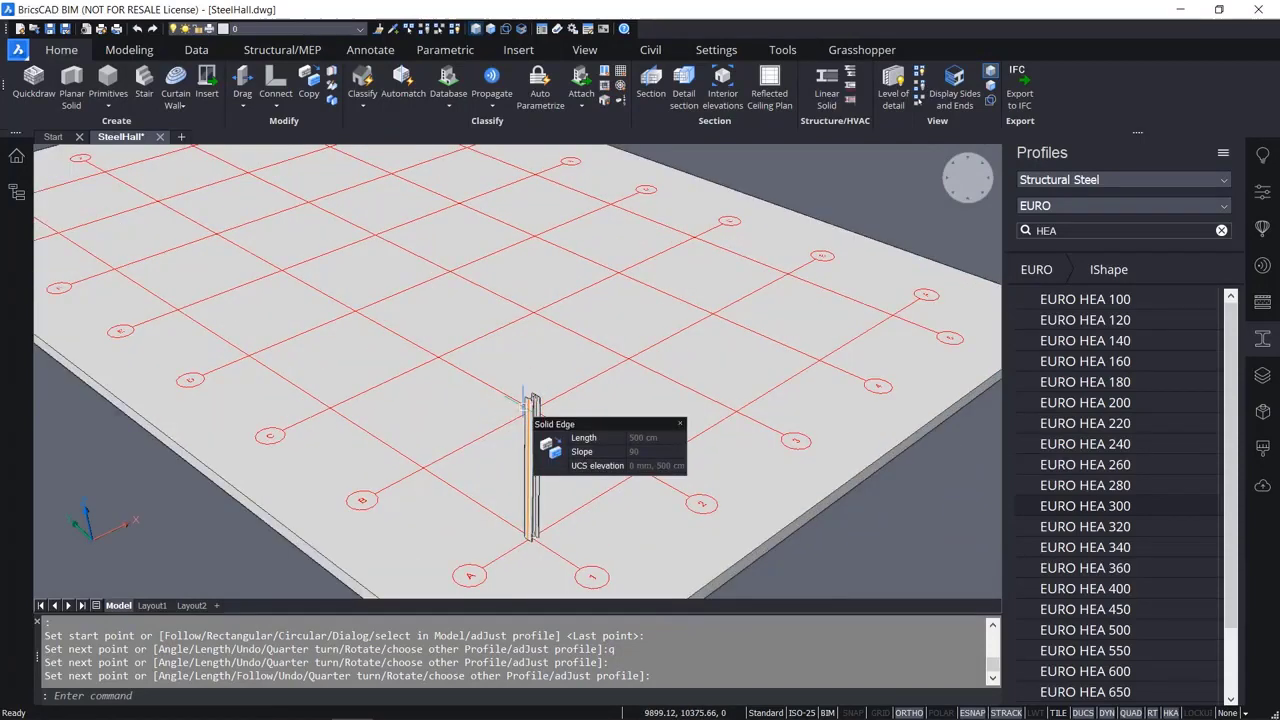
scroll(530, 416, up, 2)
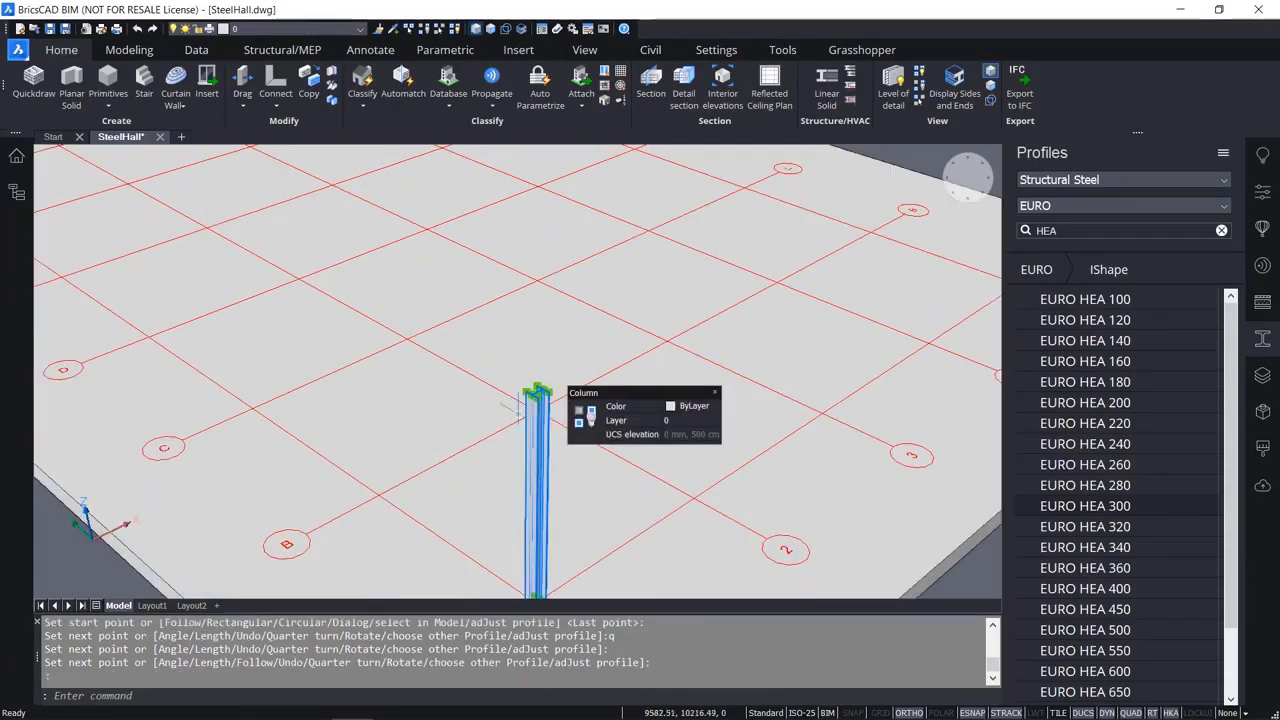
click(532, 416)
click(1263, 192)
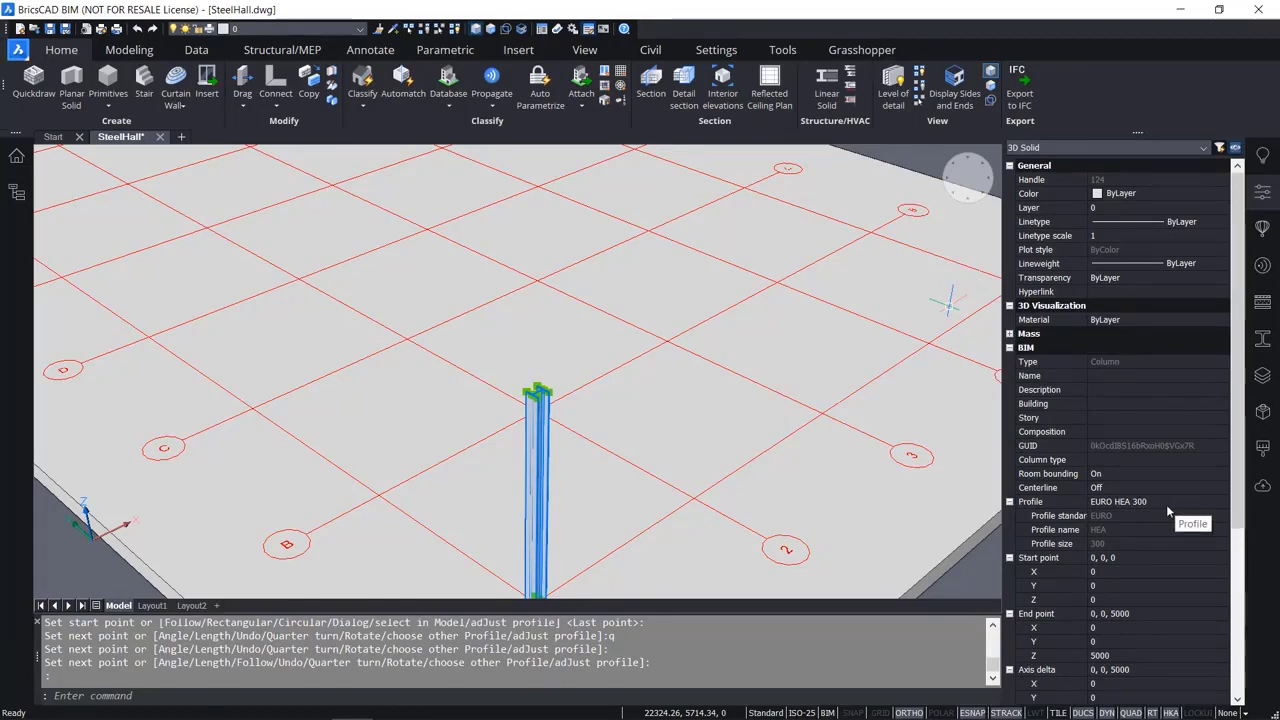
scroll(1182, 566, down, 6)
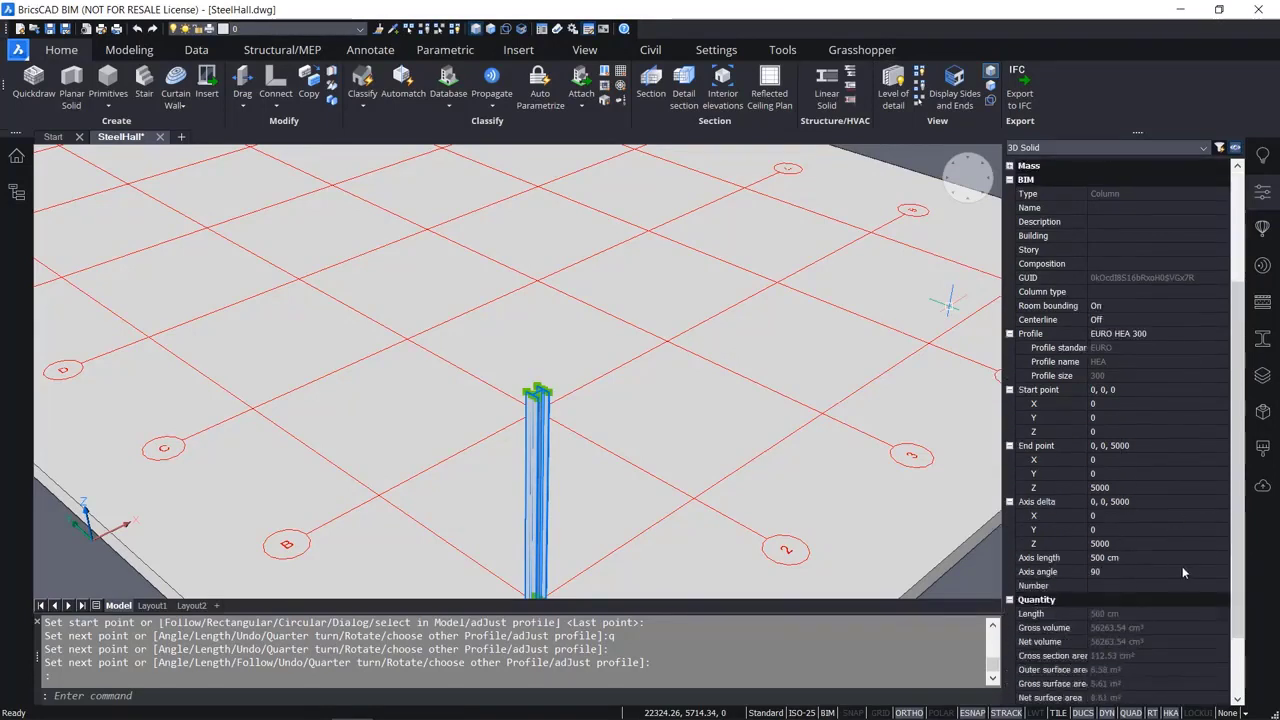
scroll(1107, 558, up, 6)
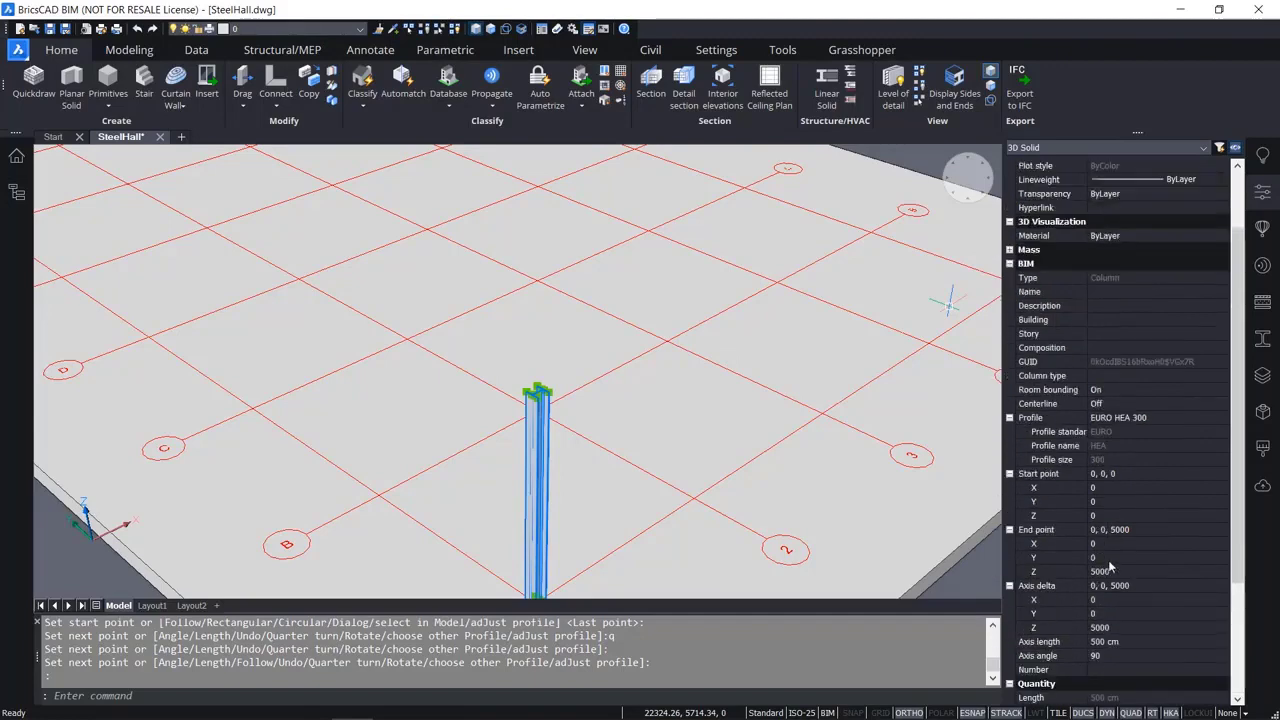
key(Escape)
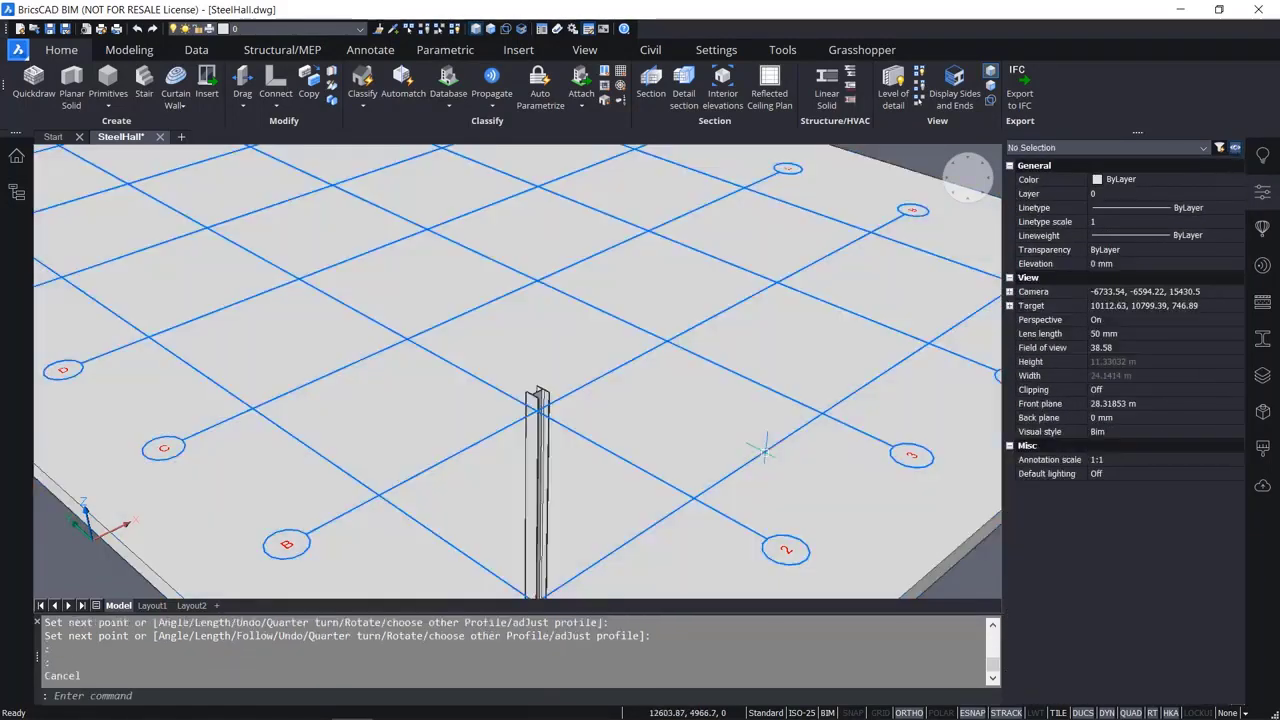
Propagate the column as copies with the floor slab as base solid, setting the selection modes to 0 during the selection.
scroll(765, 452, down, 5)
scroll(760, 445, down, 3)
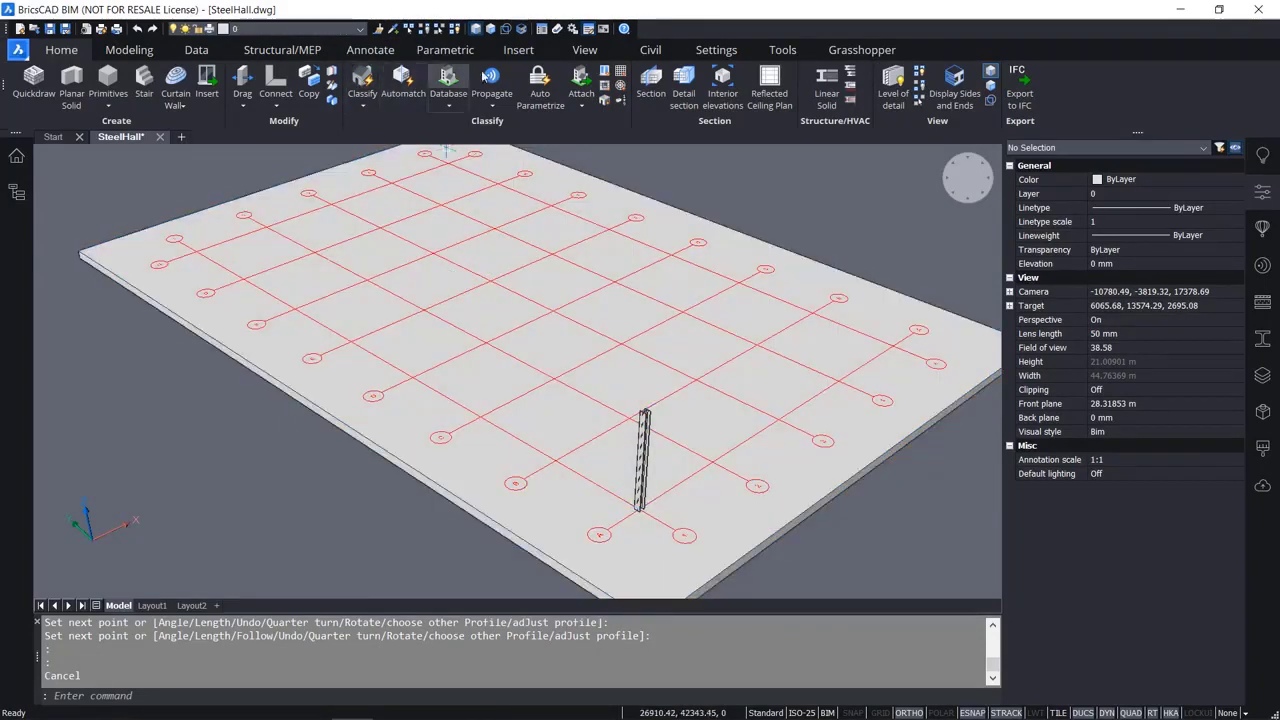
click(492, 80)
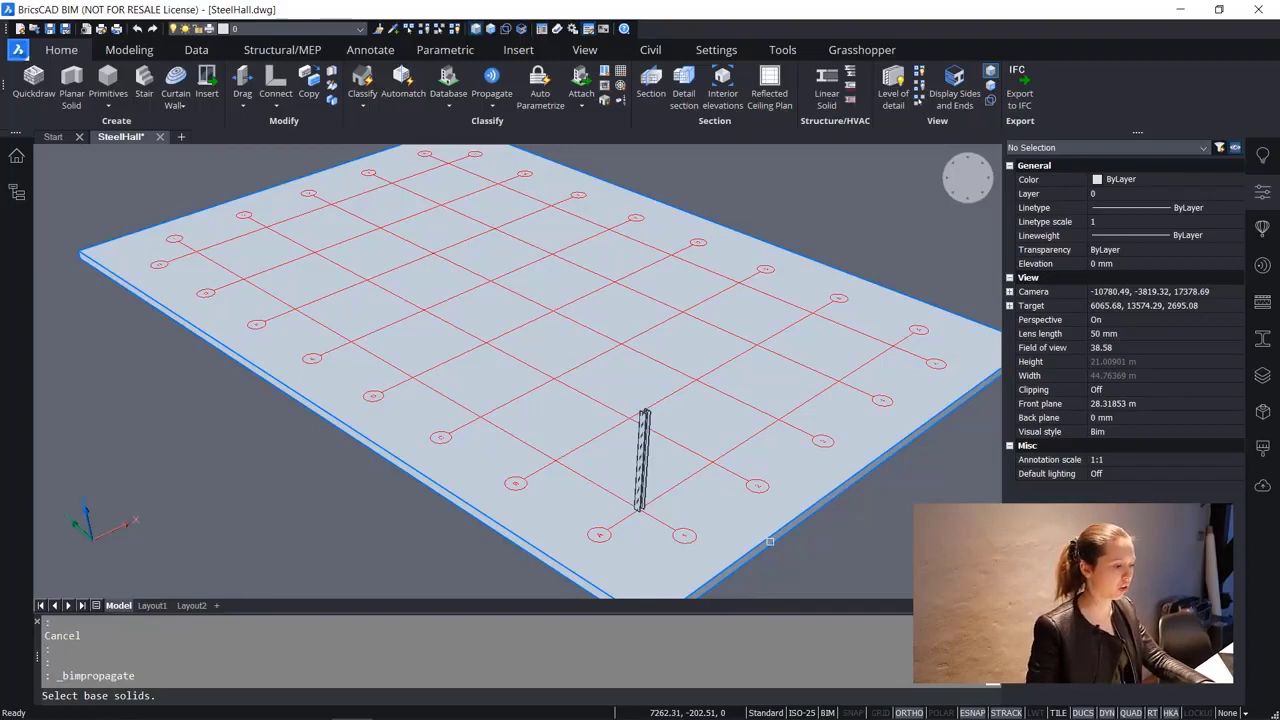
click(770, 541)
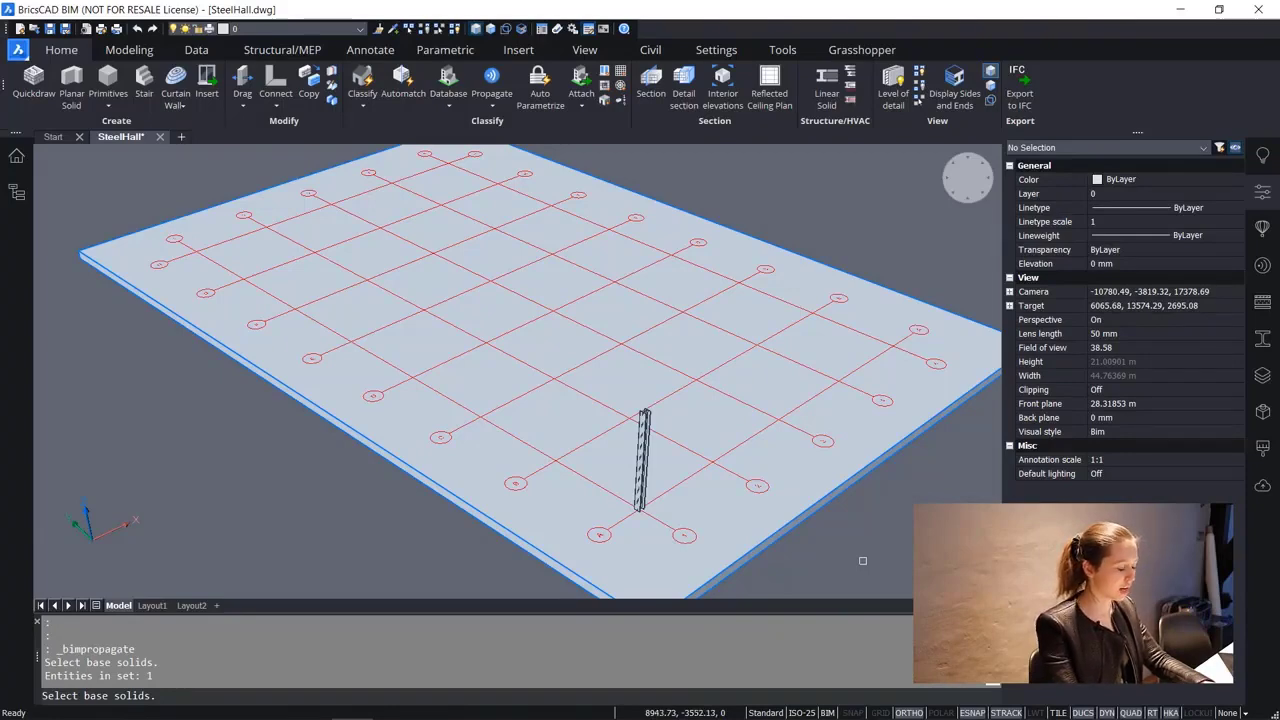
key(Return)
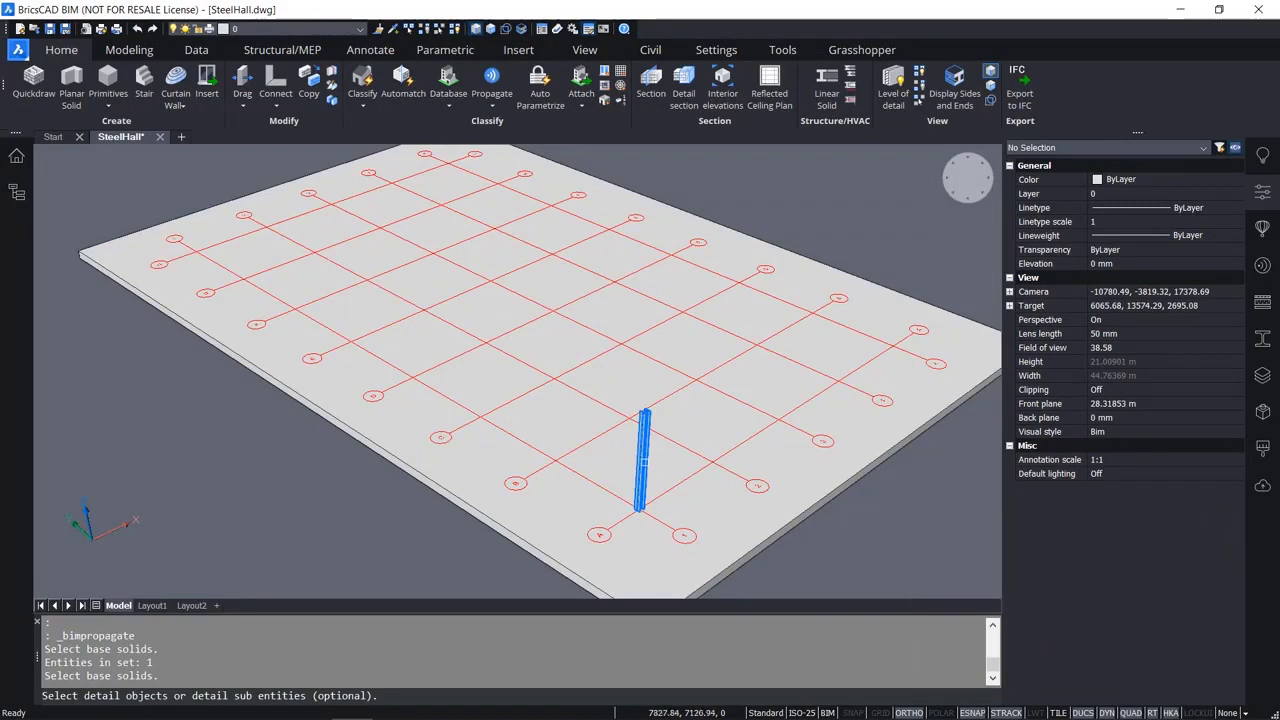
click(643, 462)
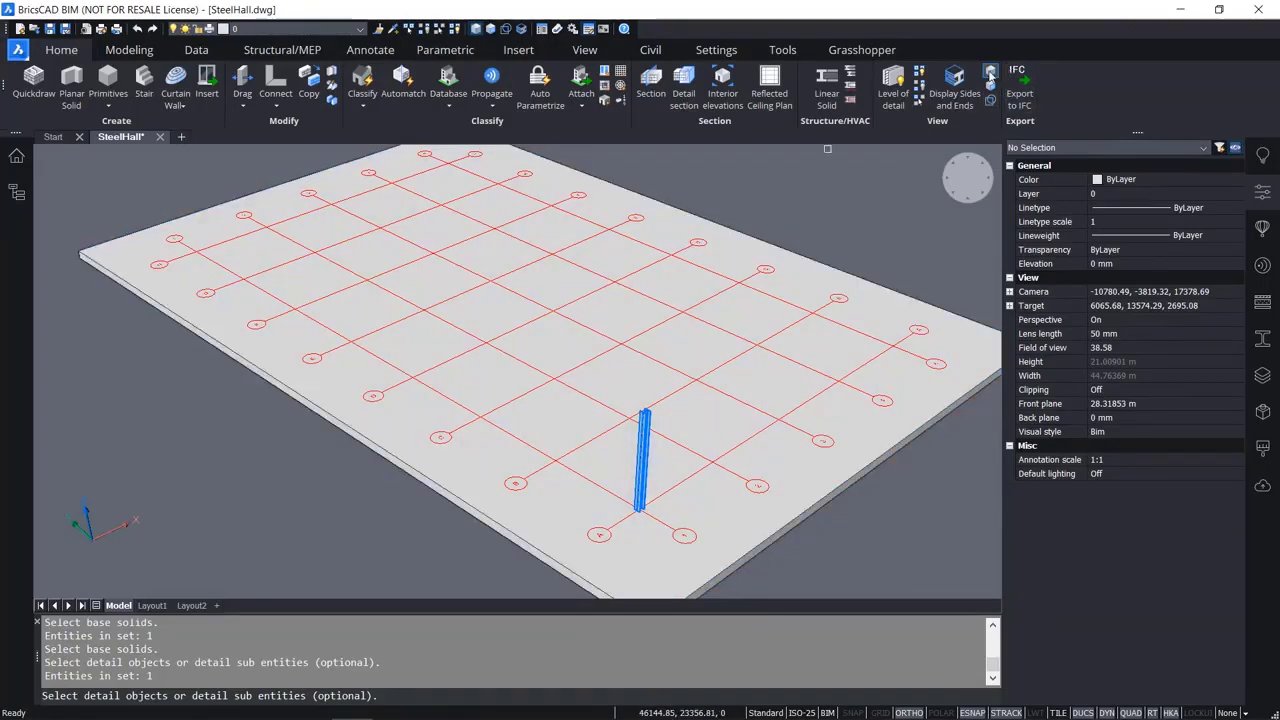
click(990, 73)
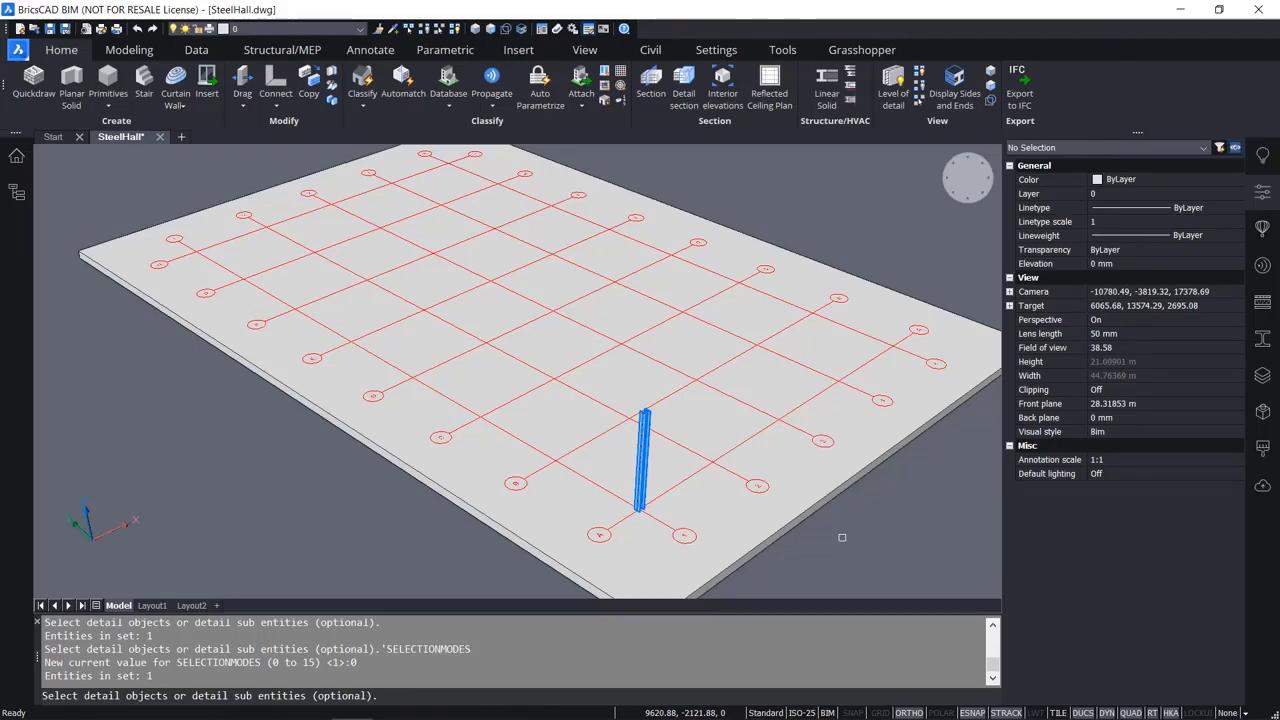
key(Return)
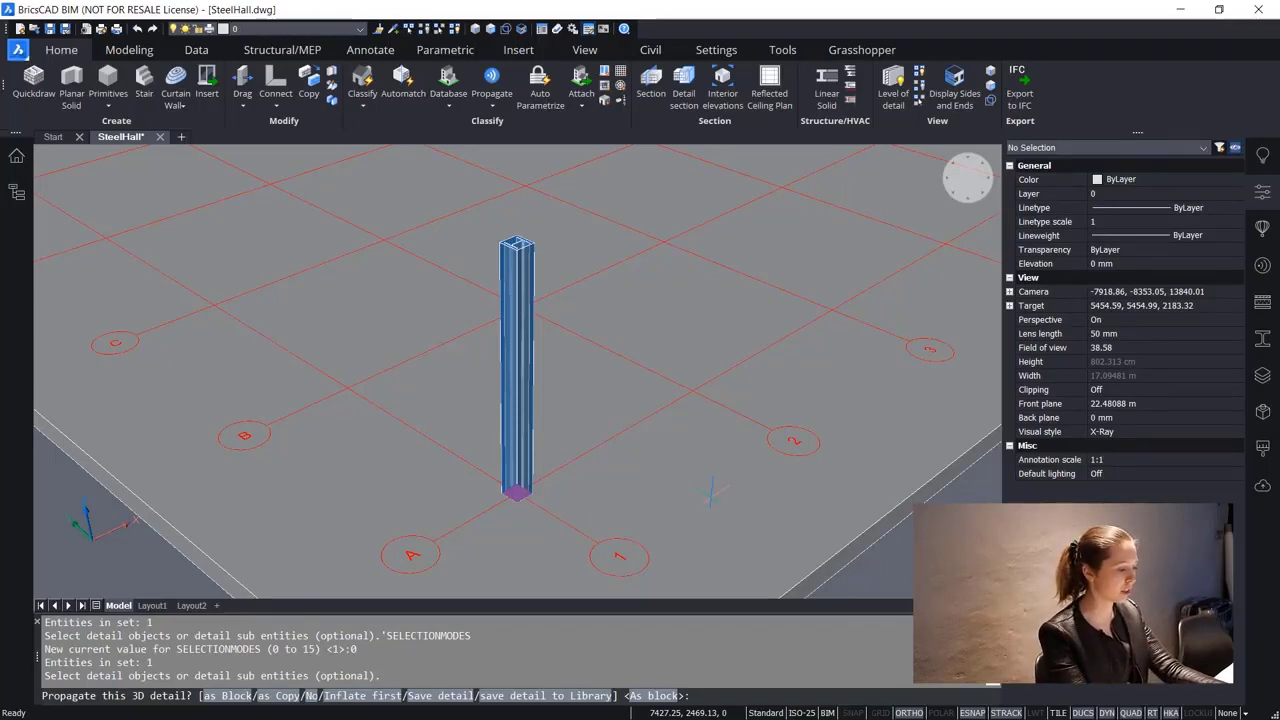
text(c)
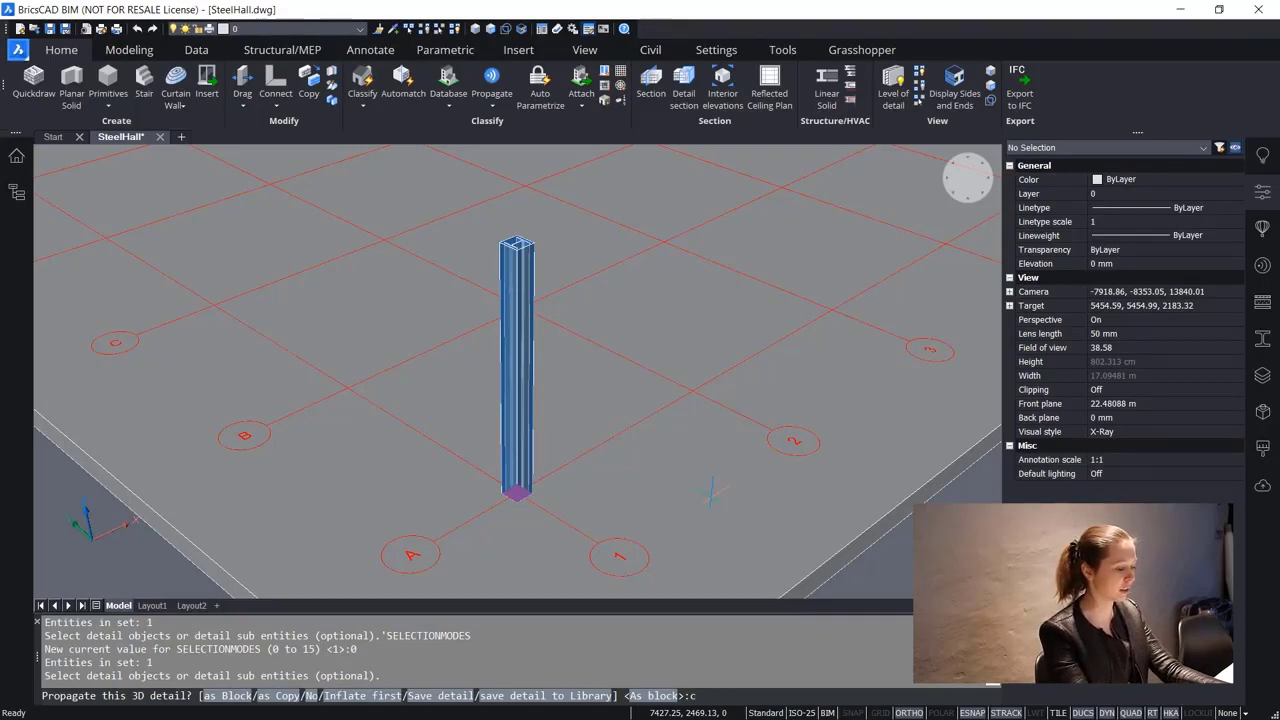
key(Return)
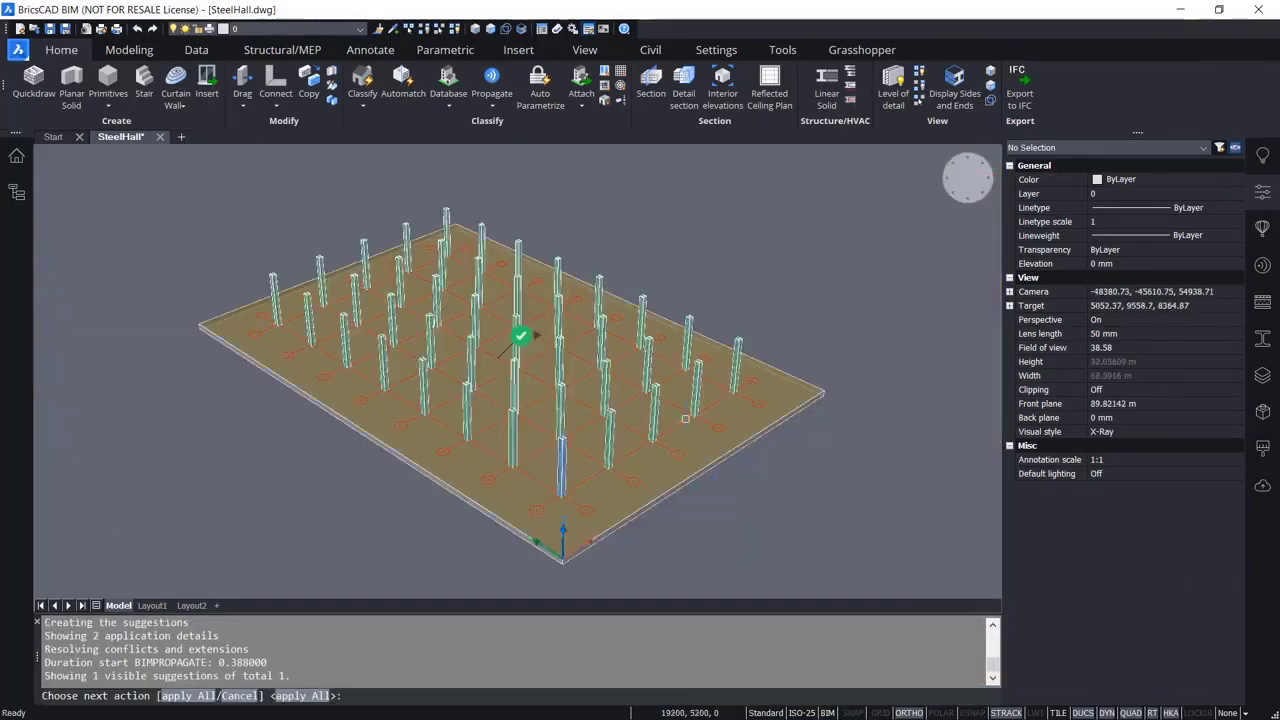
Explode the Bim Grid propagation suggestion into separate suggestions for each column.
shift+middle_drag(696, 428, 579, 343)
scroll(579, 343, up, 2)
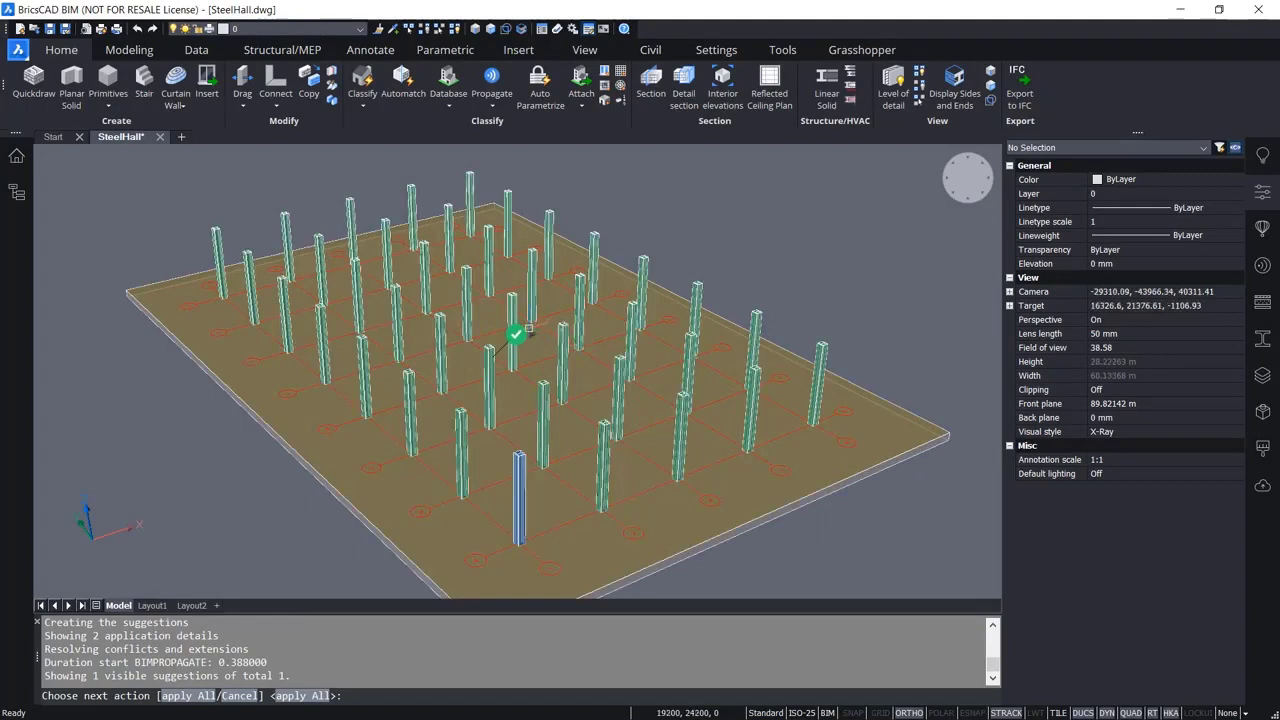
mouse_move(518, 334)
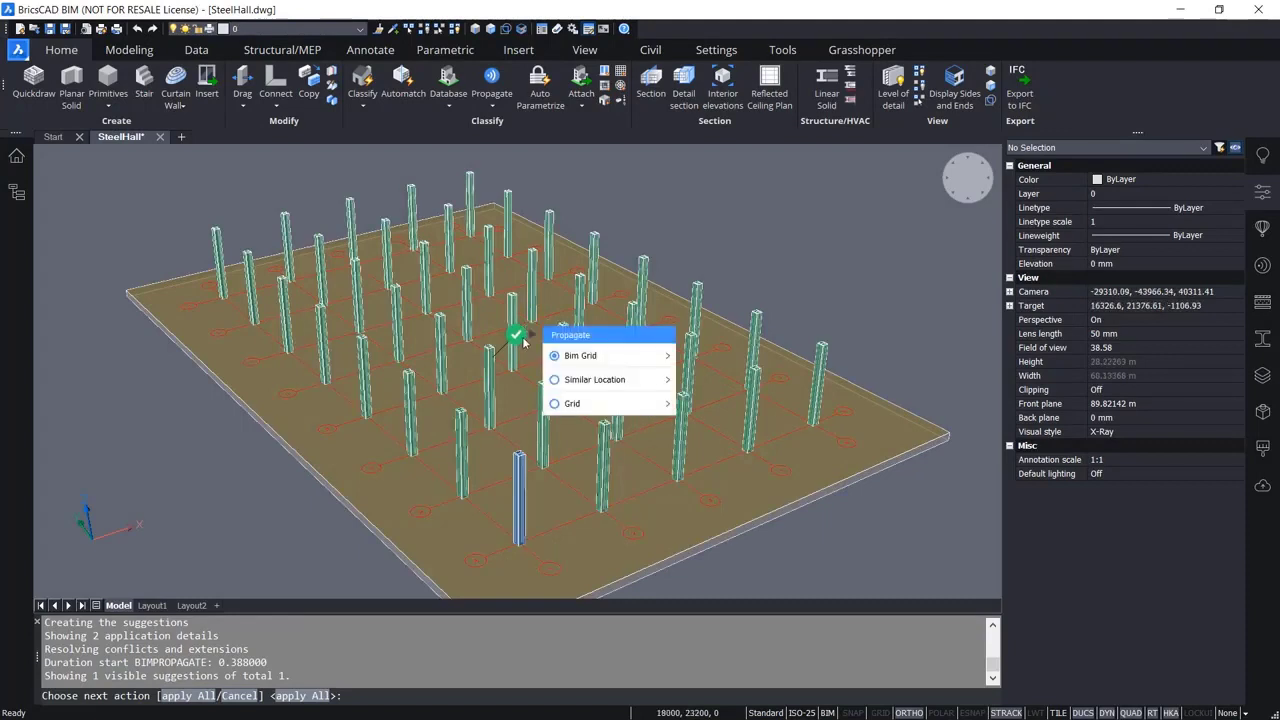
click(587, 358)
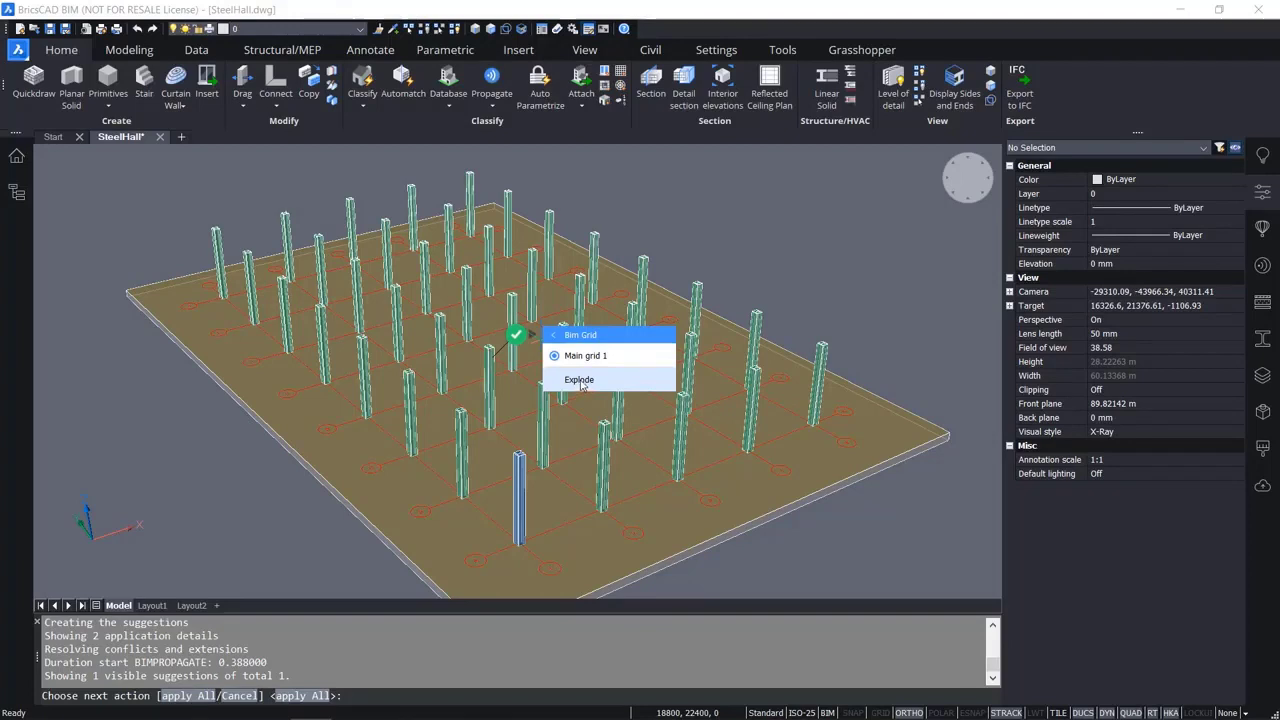
click(580, 380)
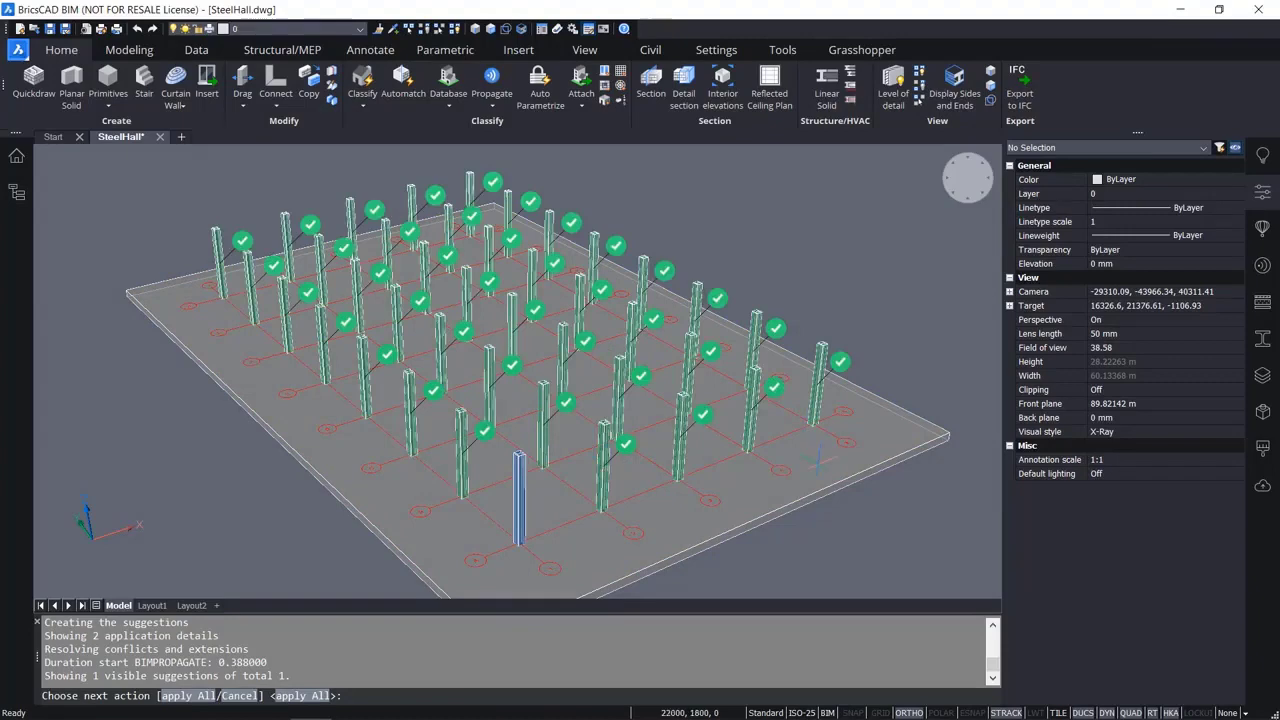
Reject the suggested columns in the three middle lengthwise rows of the grid and apply that selection.
shift+middle_drag(832, 487, 637, 451)
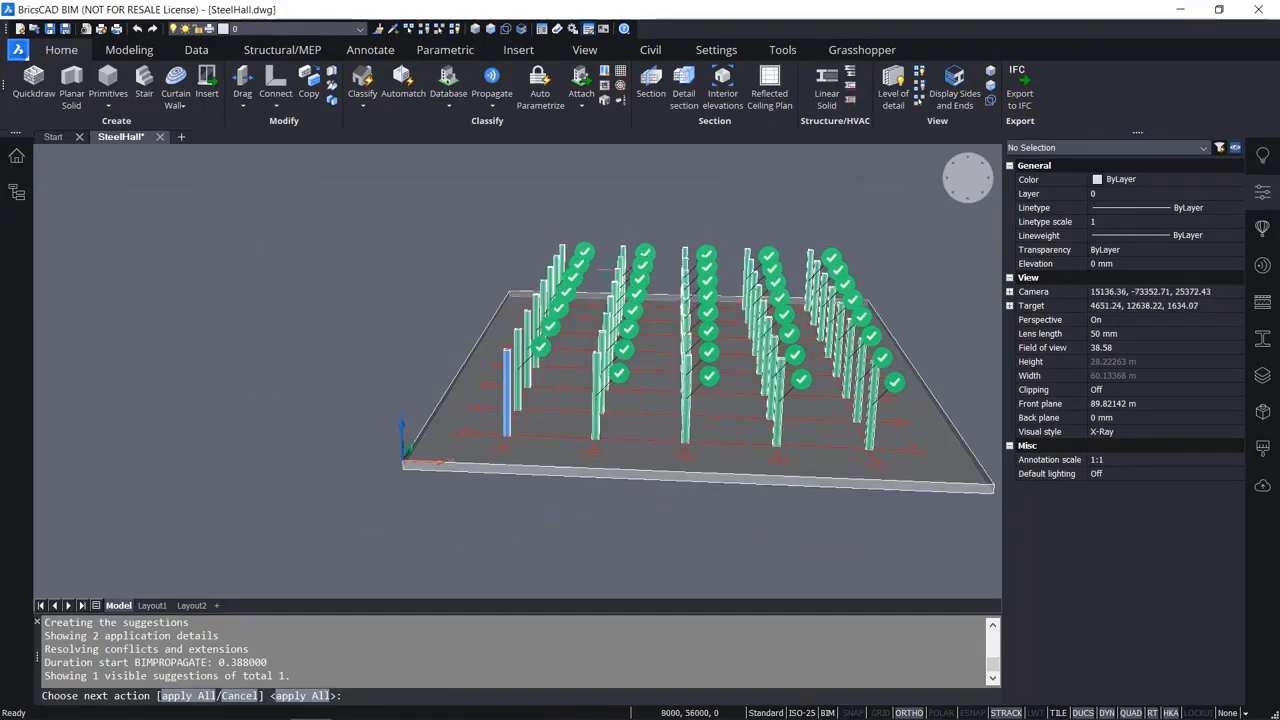
shift+middle_drag(611, 408, 530, 409)
click(500, 191)
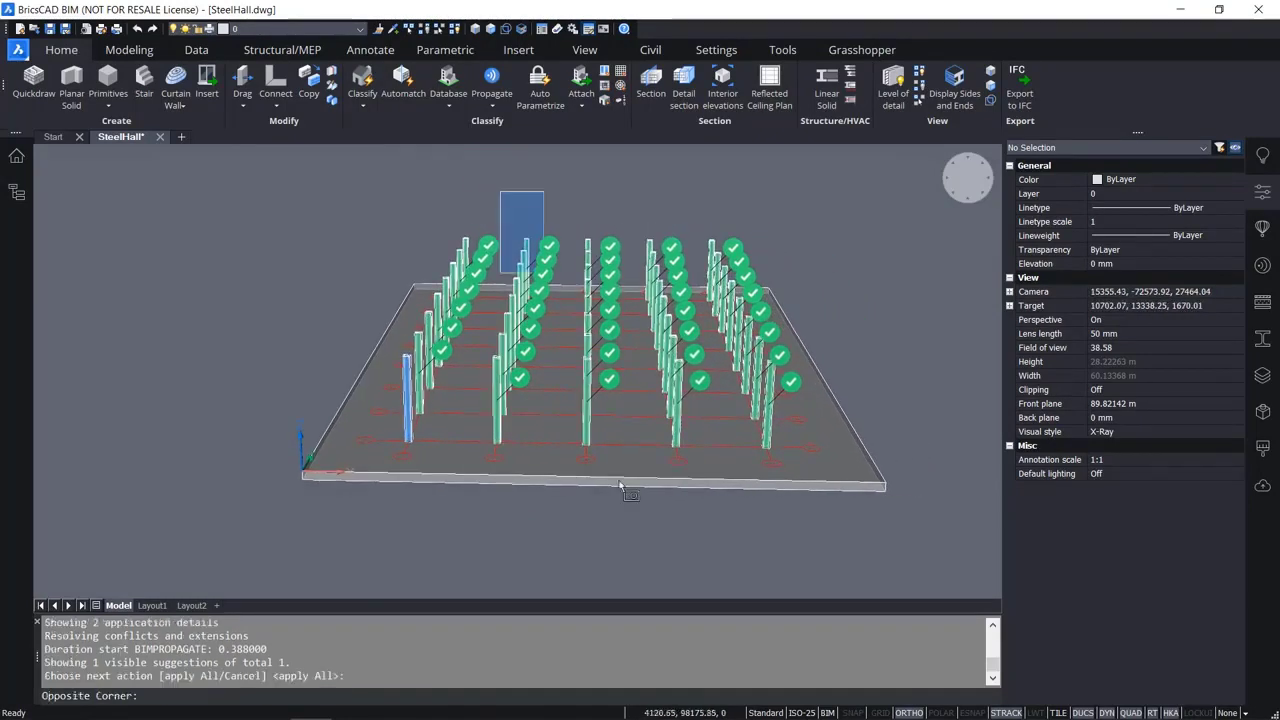
click(721, 563)
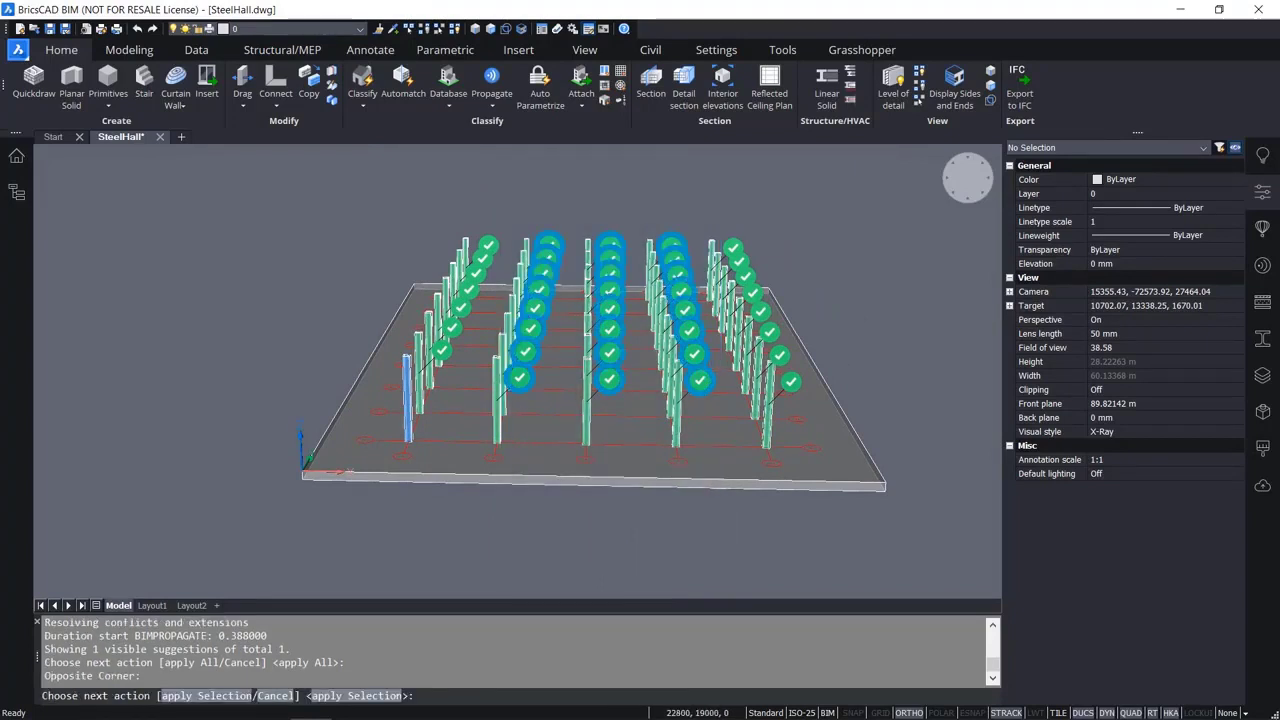
click(702, 390)
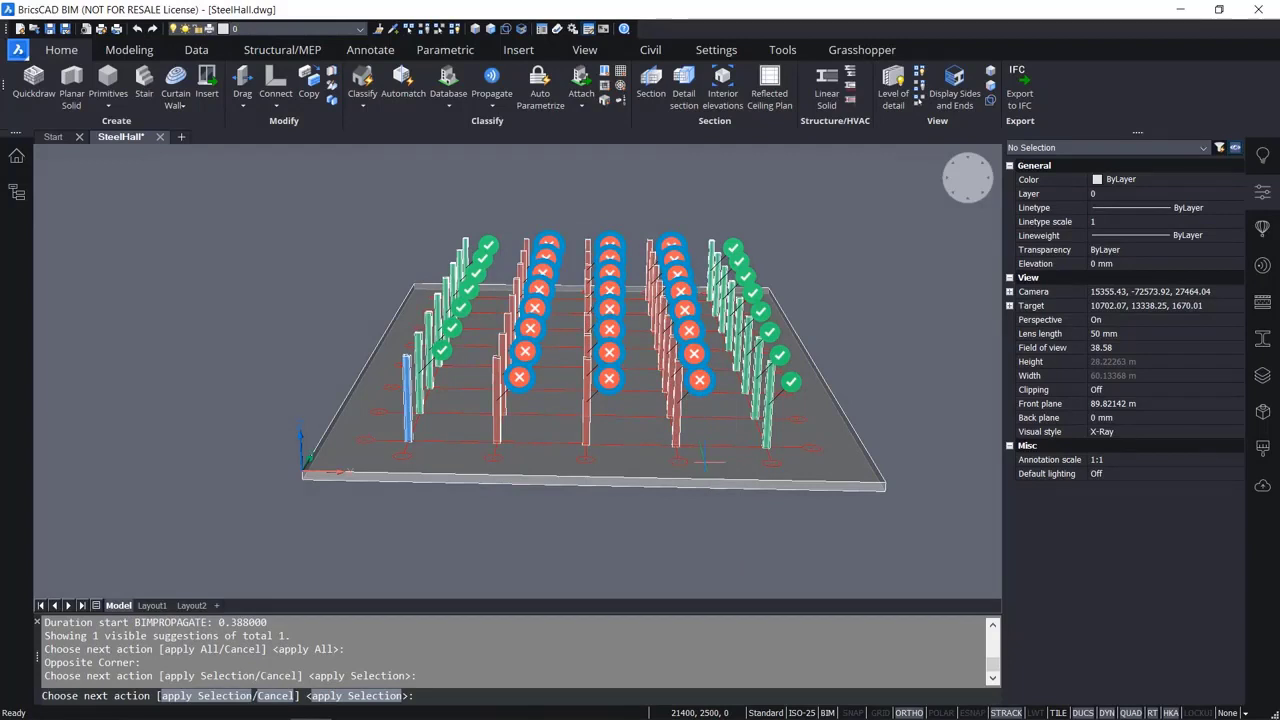
key(Return)
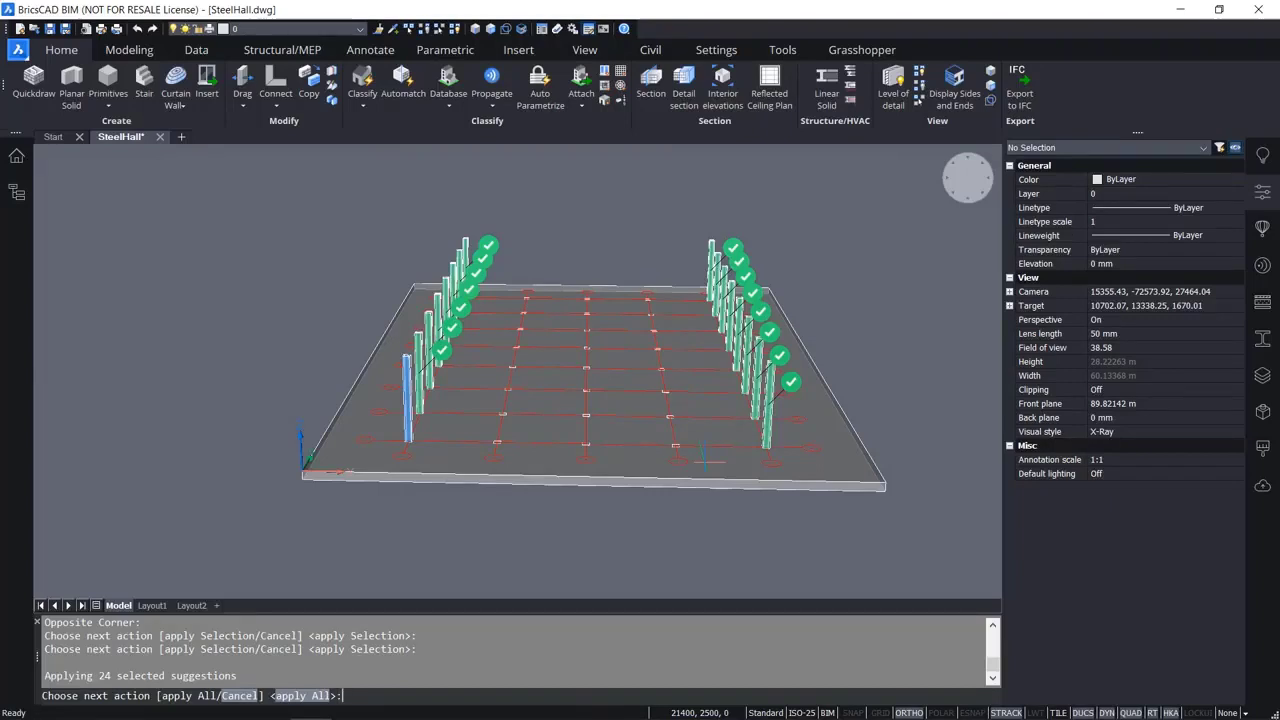
Apply all remaining column suggestions along the two outer lengthwise rows of the grid.
key(Return)
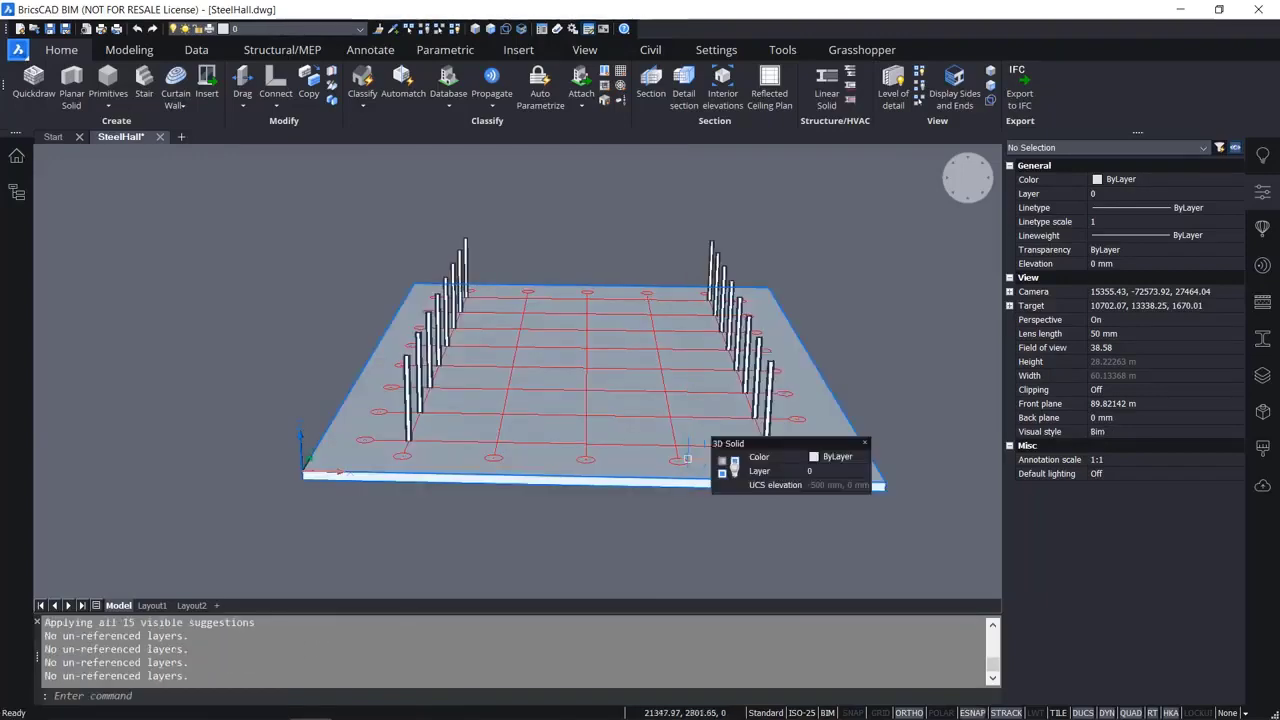
shift+middle_drag(491, 376, 650, 404)
scroll(592, 437, up, 4)
mouse_move(577, 444)
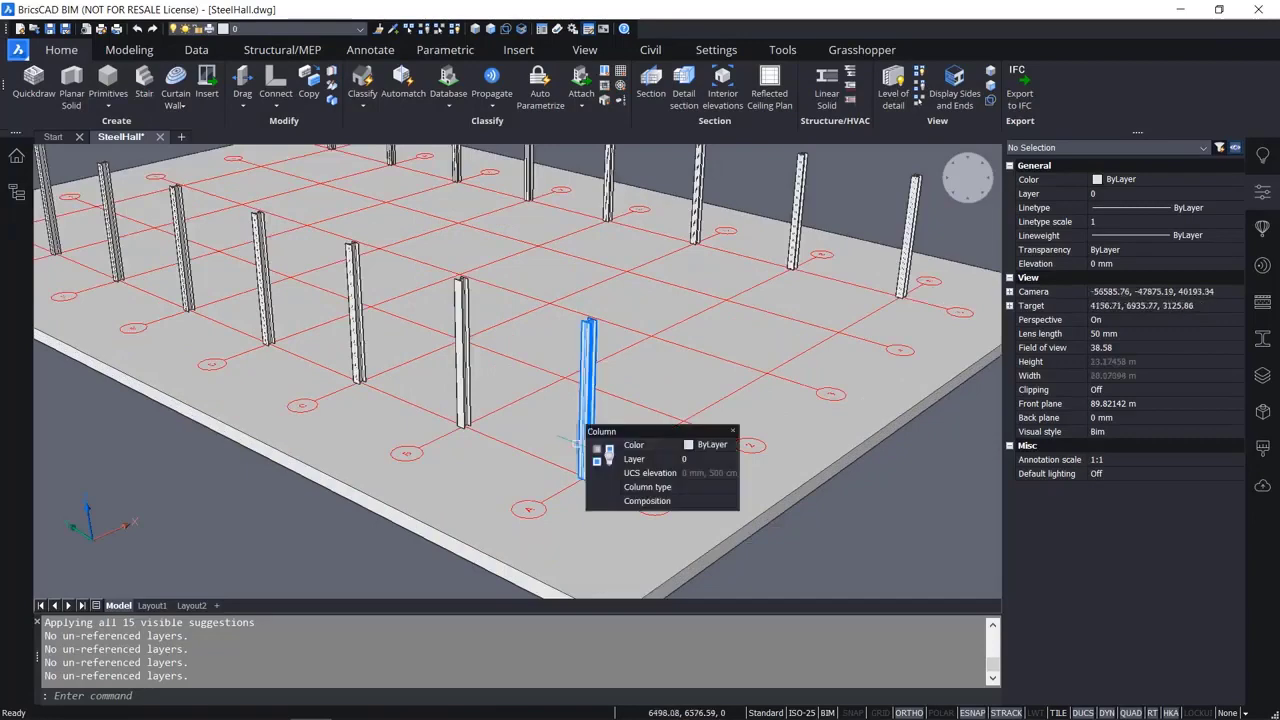
Isolate the two facing columns at the ends of grid line A and hide the properties display.
scroll(585, 438, up, 2)
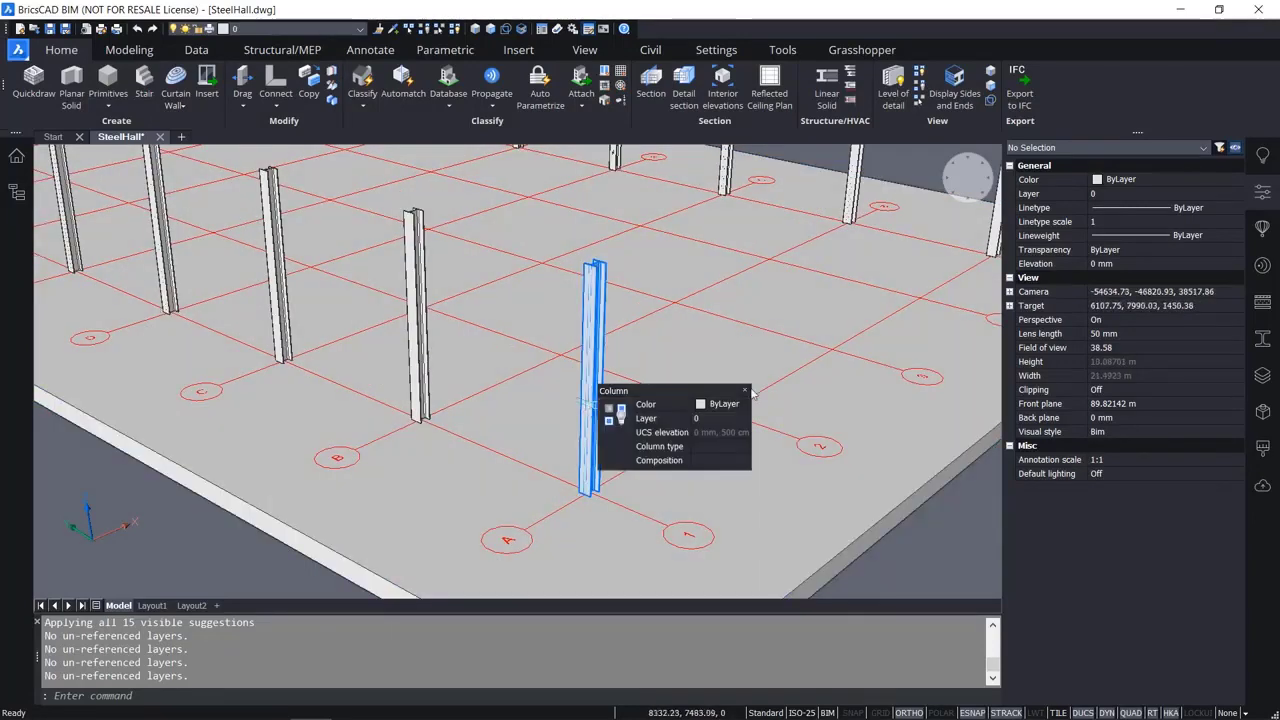
scroll(745, 330, down, 8)
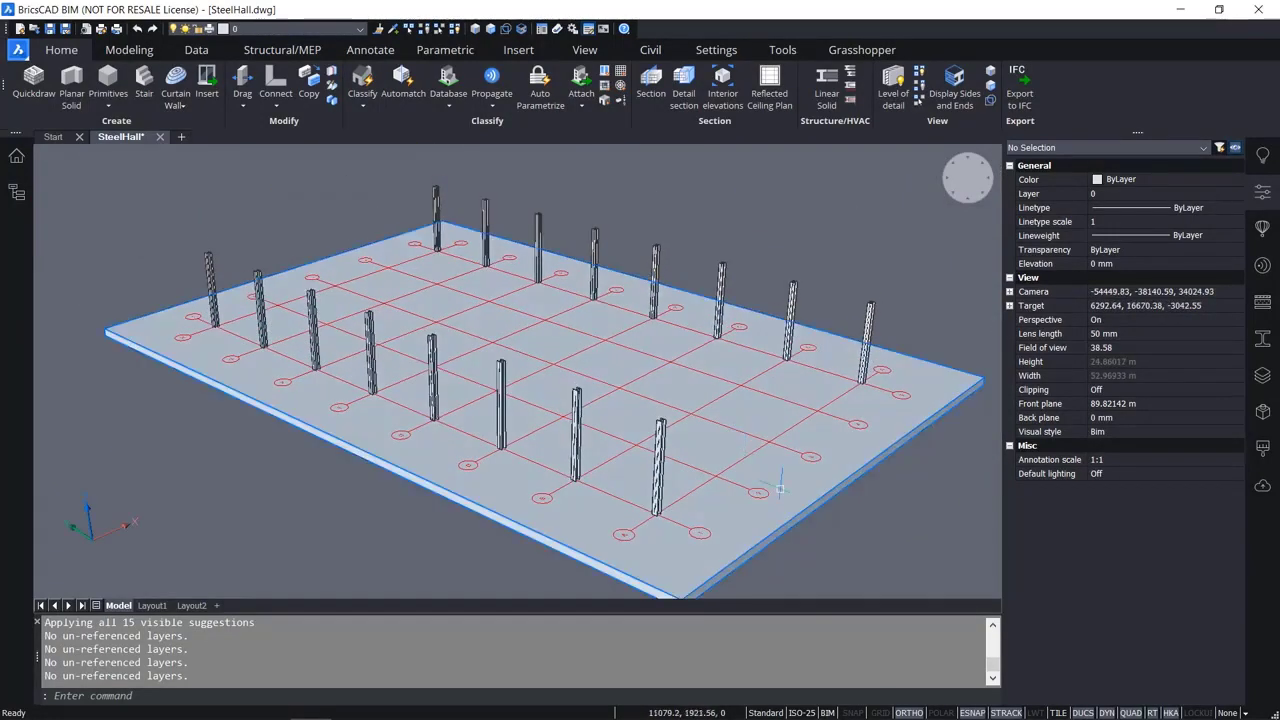
scroll(811, 457, up, 3)
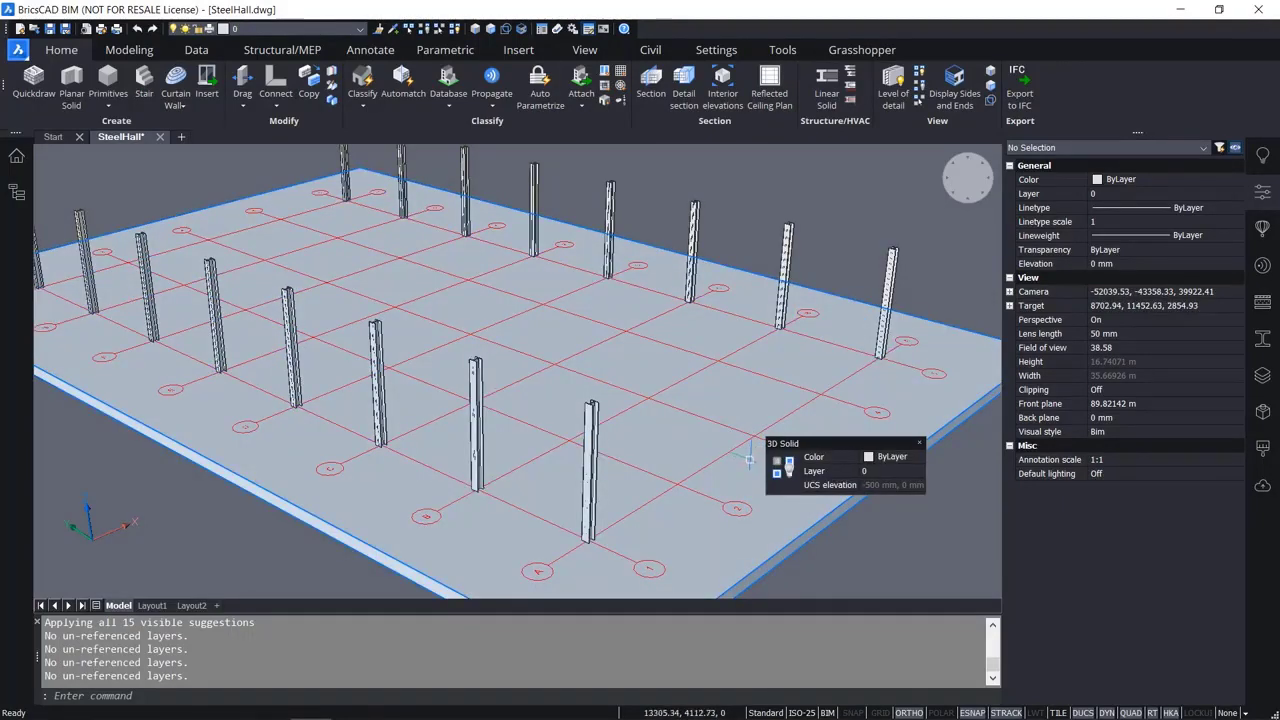
click(589, 466)
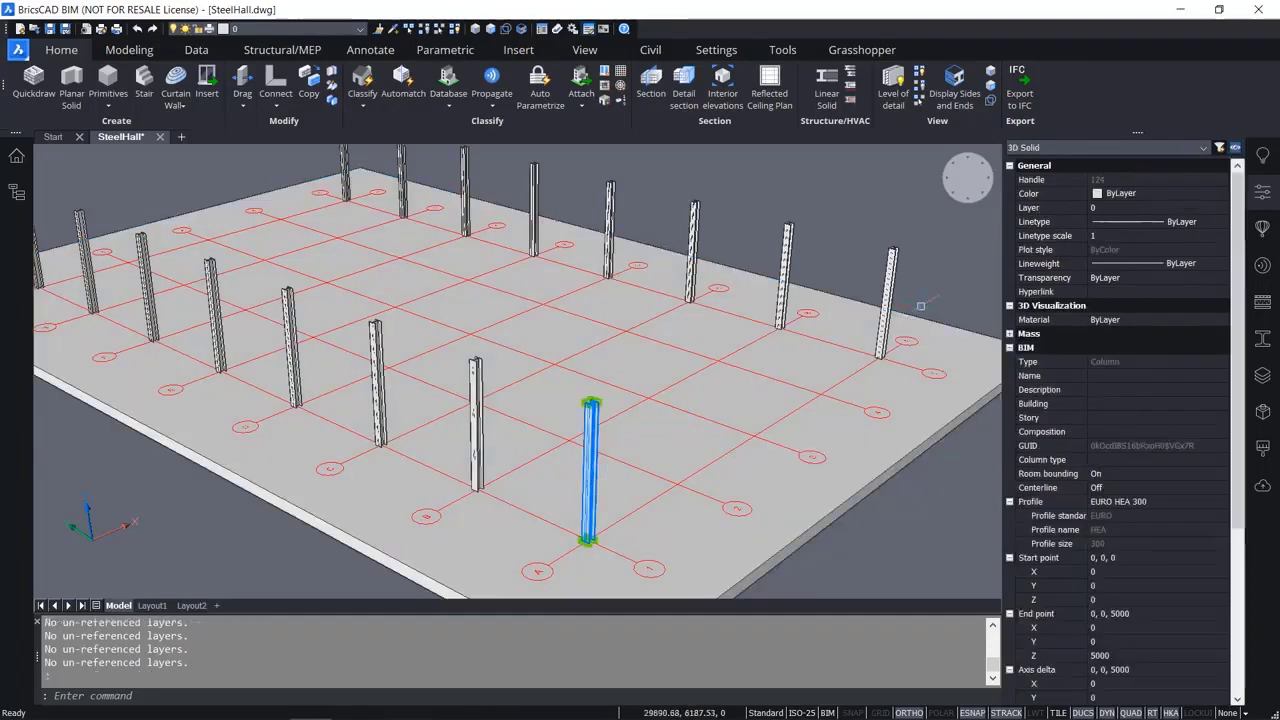
click(886, 278)
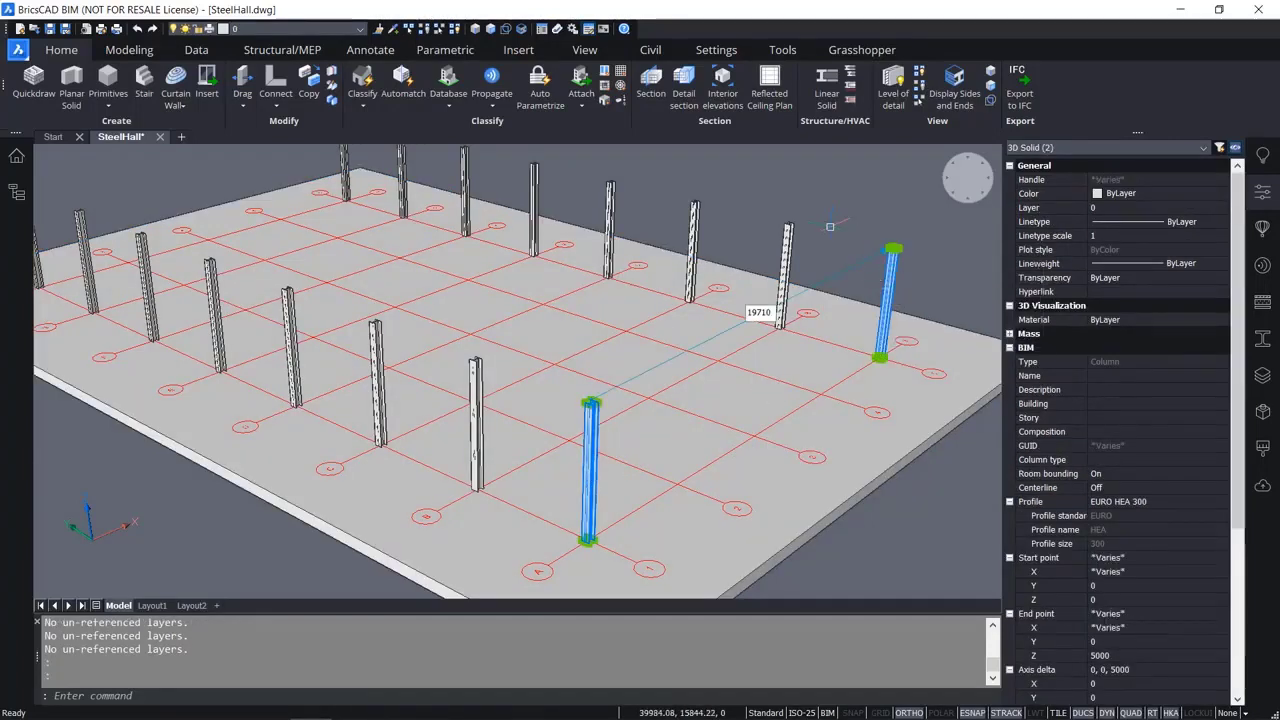
mouse_move(830, 226)
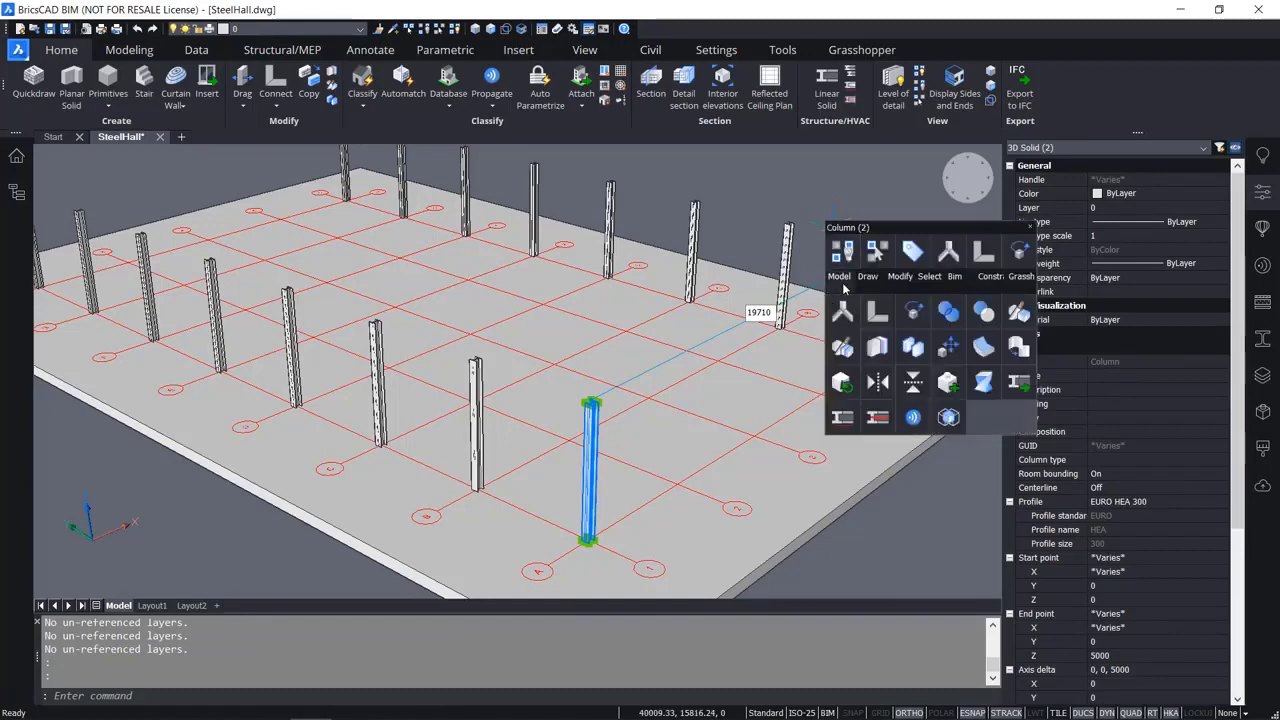
mouse_move(922, 289)
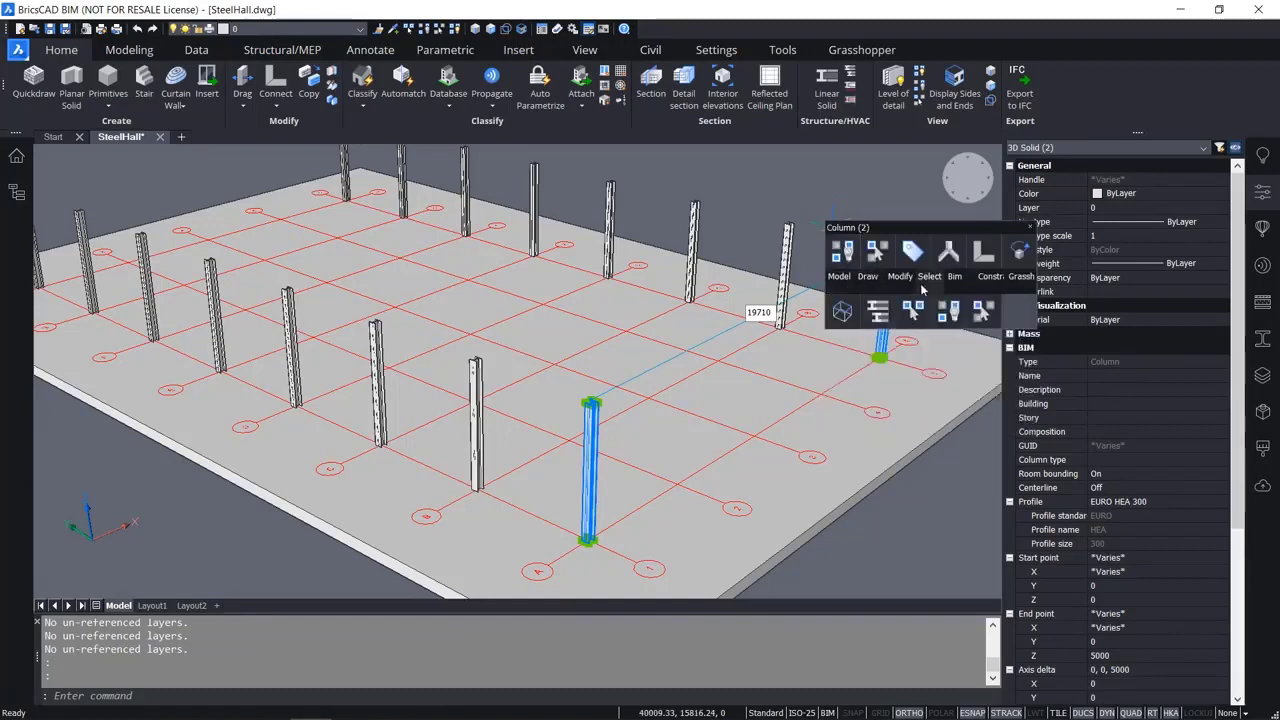
click(983, 311)
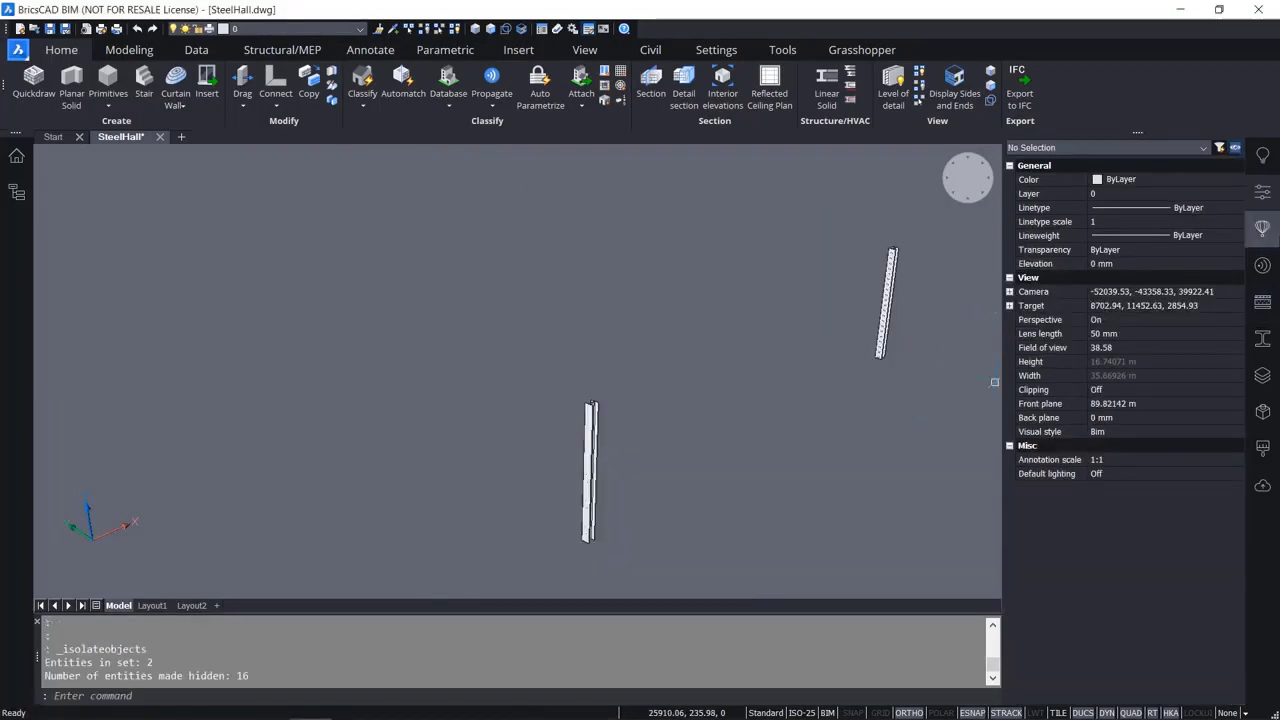
click(1262, 228)
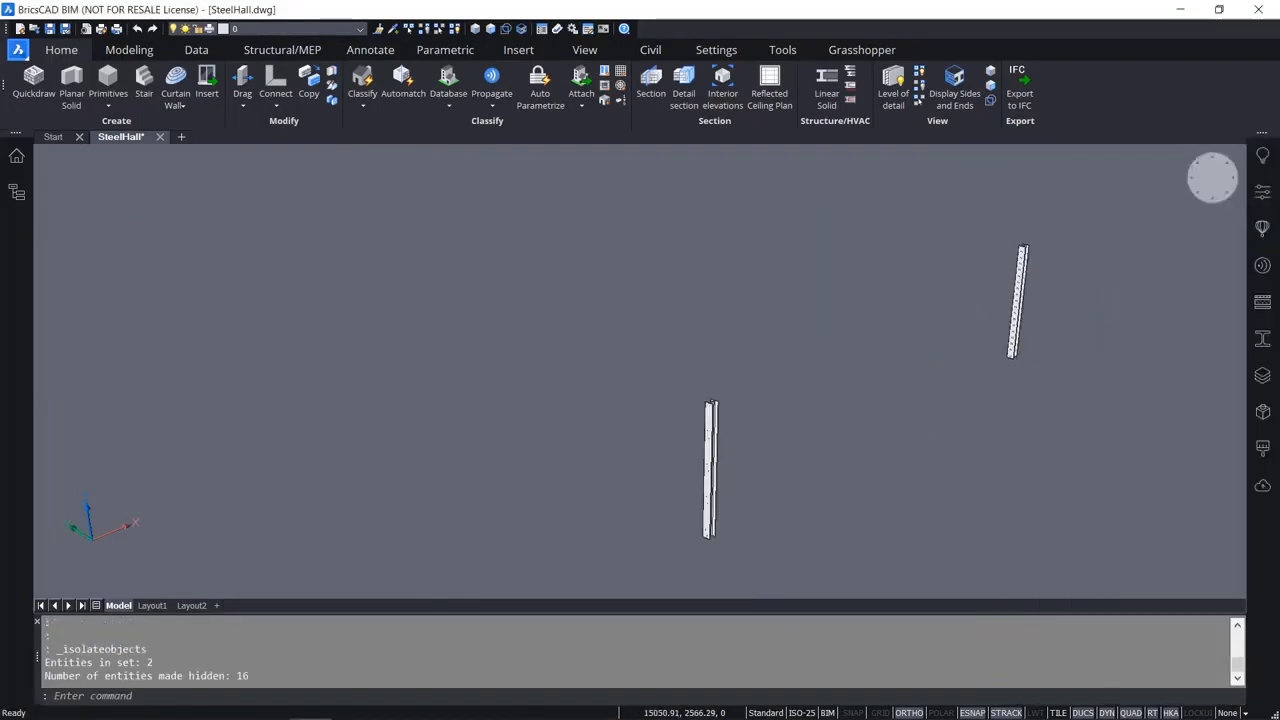
shift+middle_drag(860, 498, 734, 436)
middle_drag(866, 415, 571, 434)
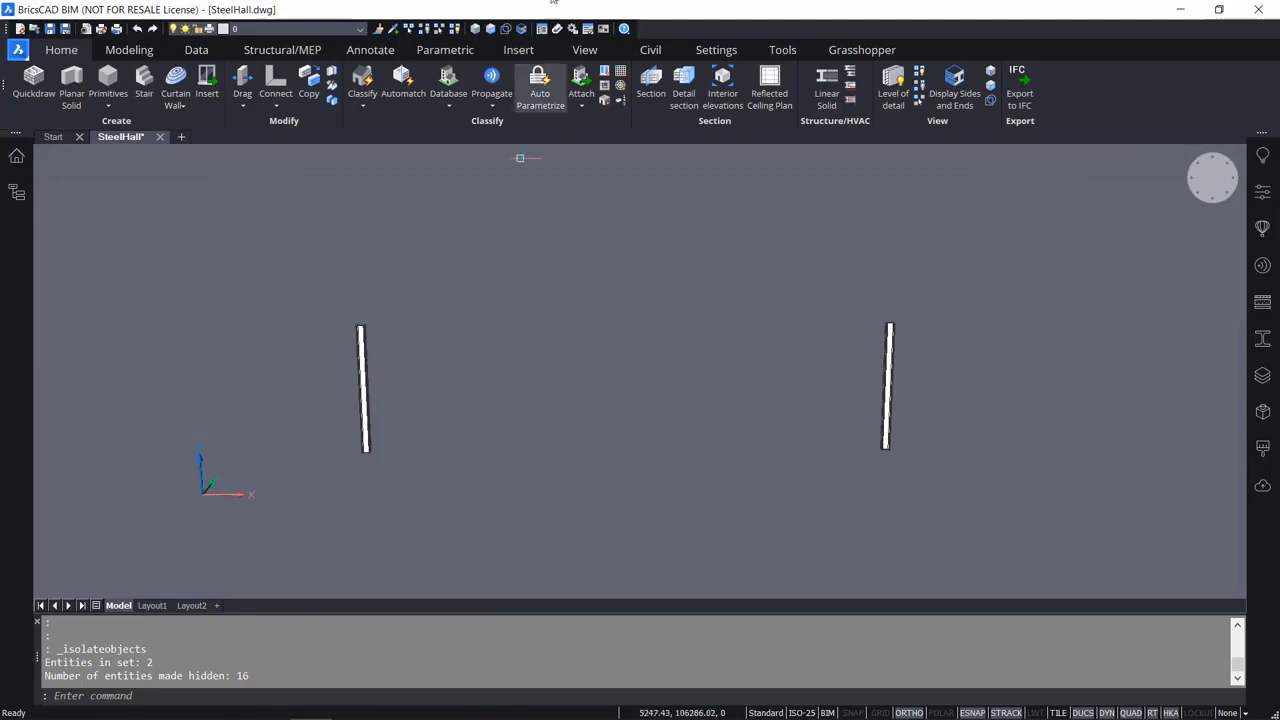
click(362, 51)
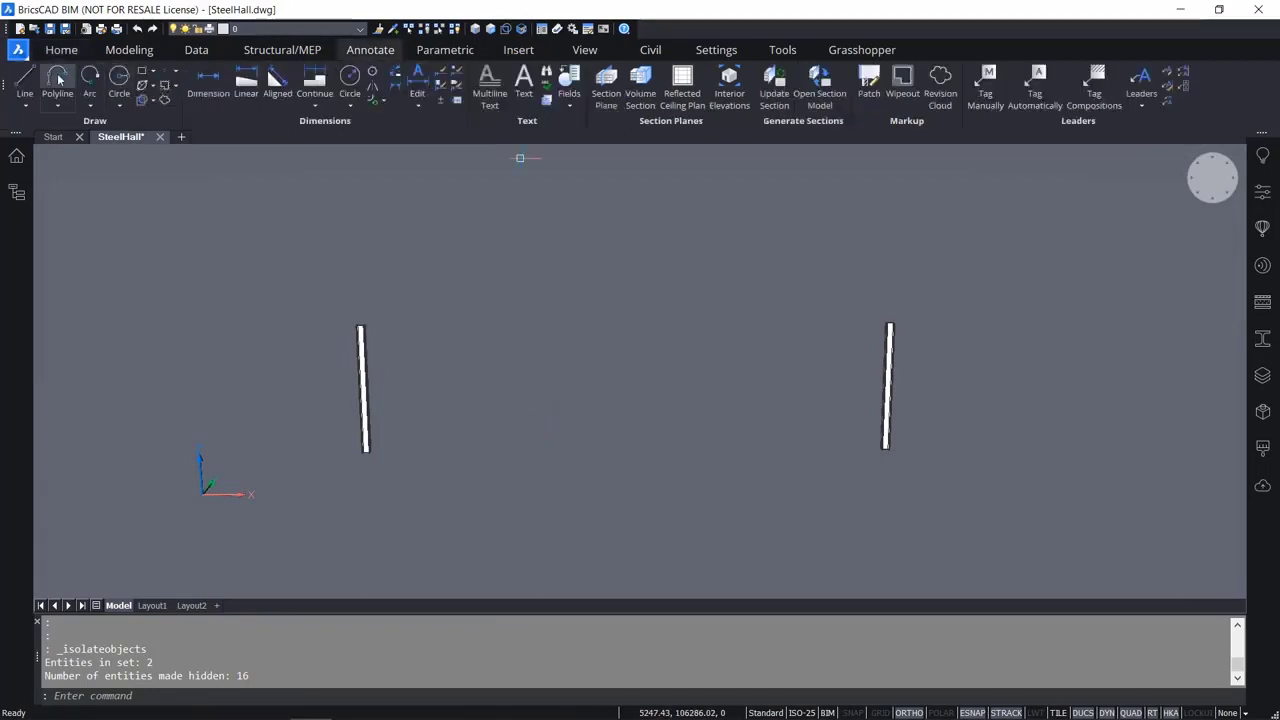
click(20, 82)
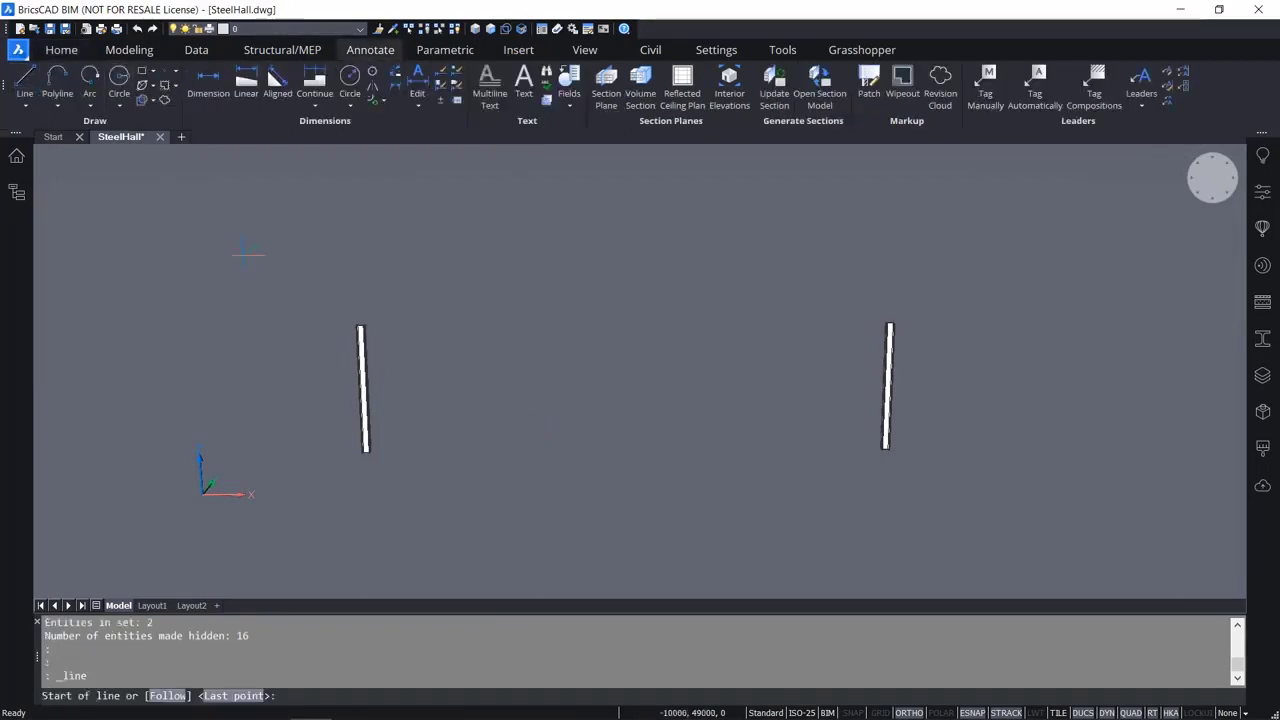
scroll(368, 322, up, 8)
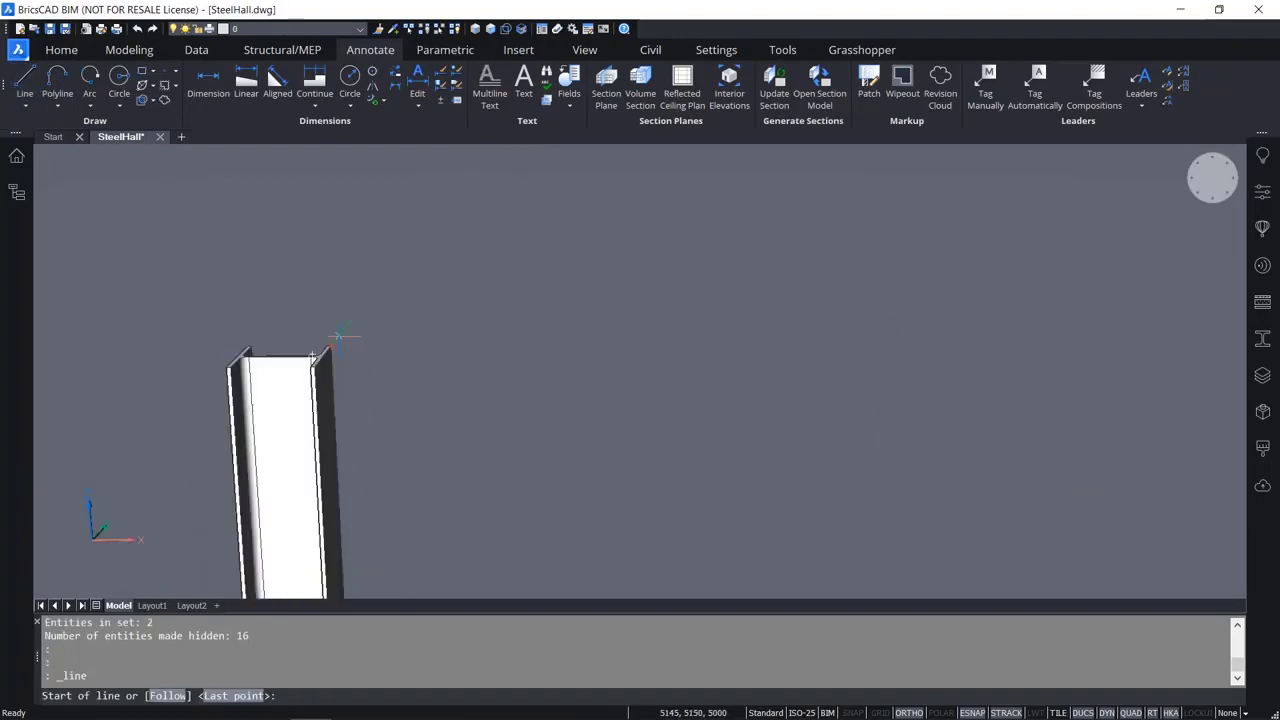
shift+middle_drag(359, 389, 403, 420)
scroll(378, 462, up, 2)
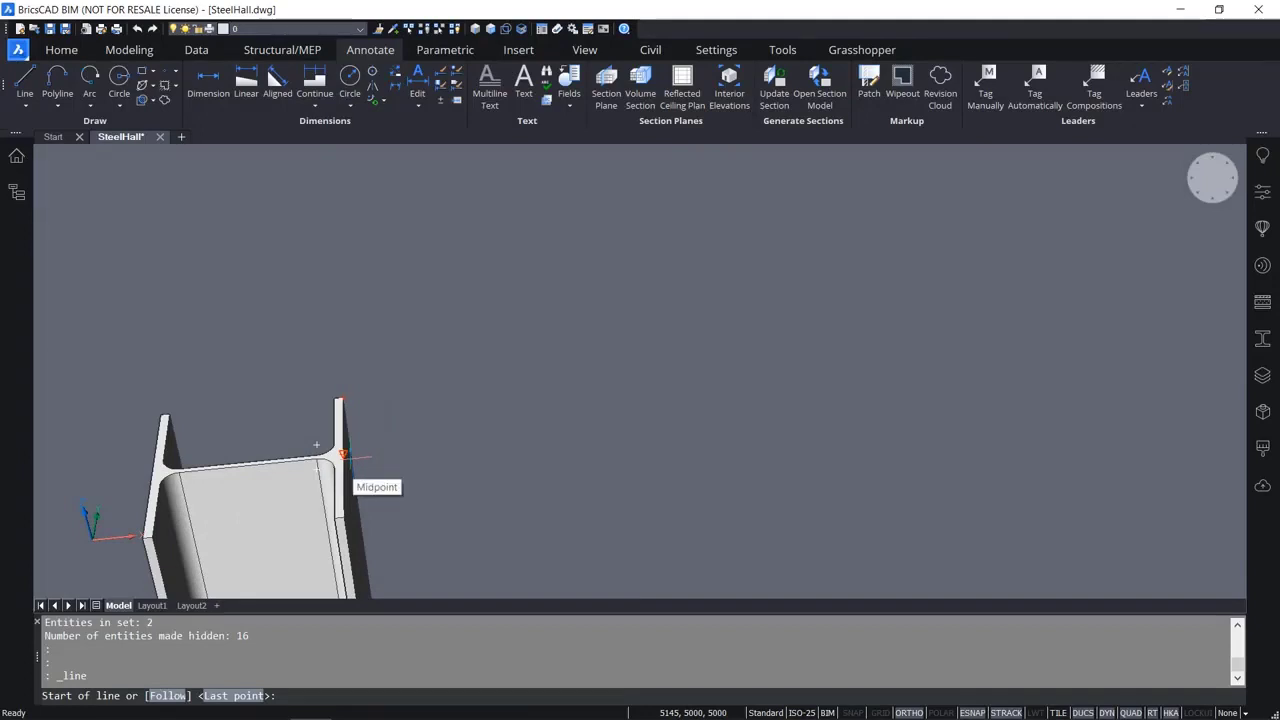
key(Escape)
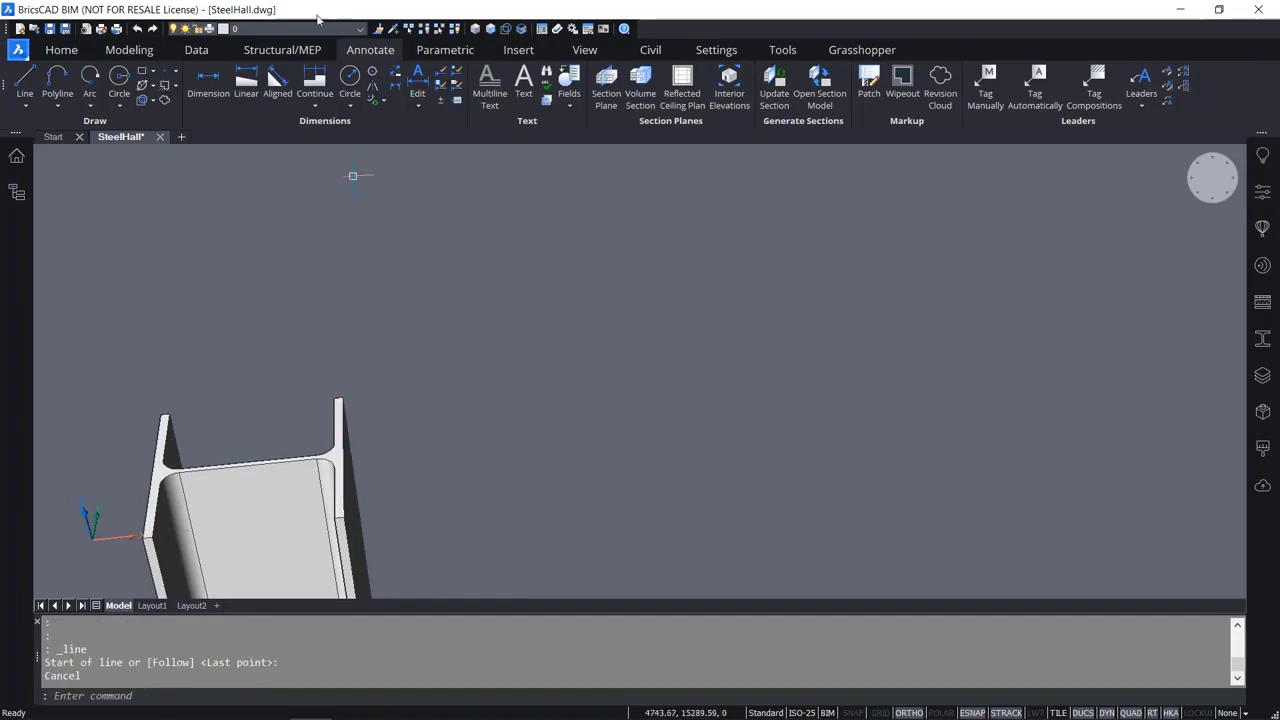
Show the axes and the sides and ends of the columns, and switch both displays off again.
click(313, 58)
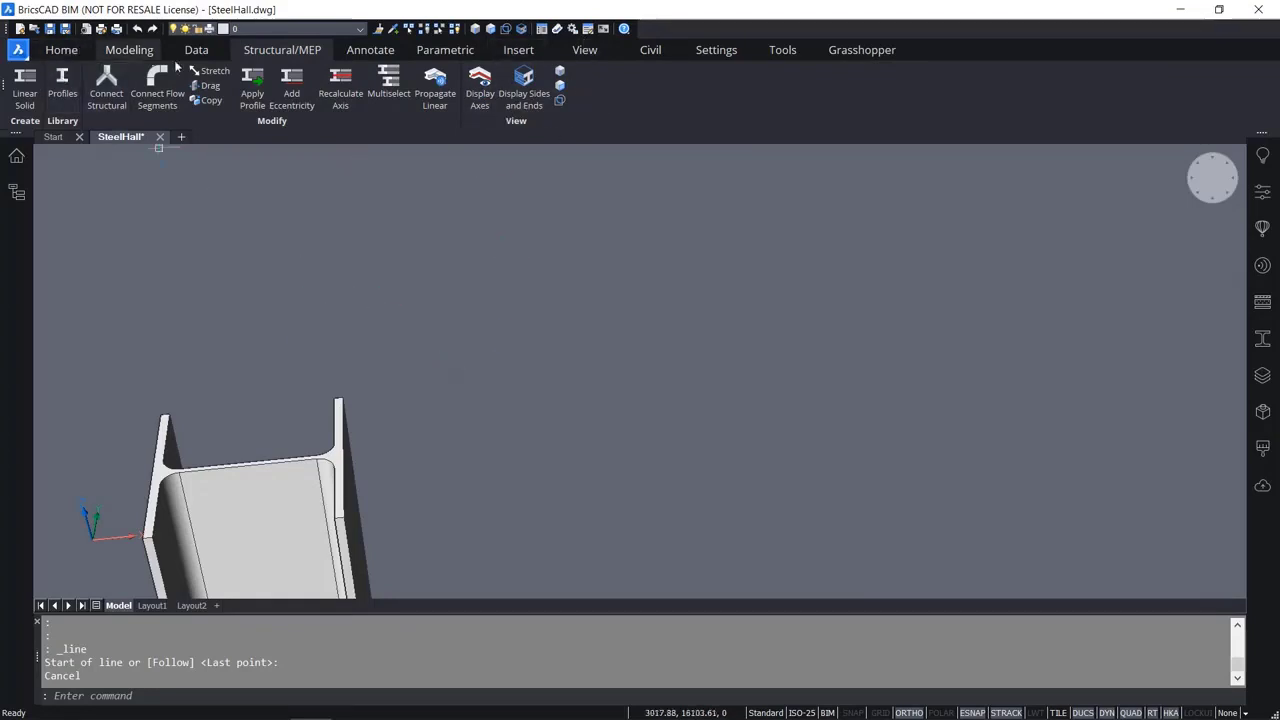
click(482, 101)
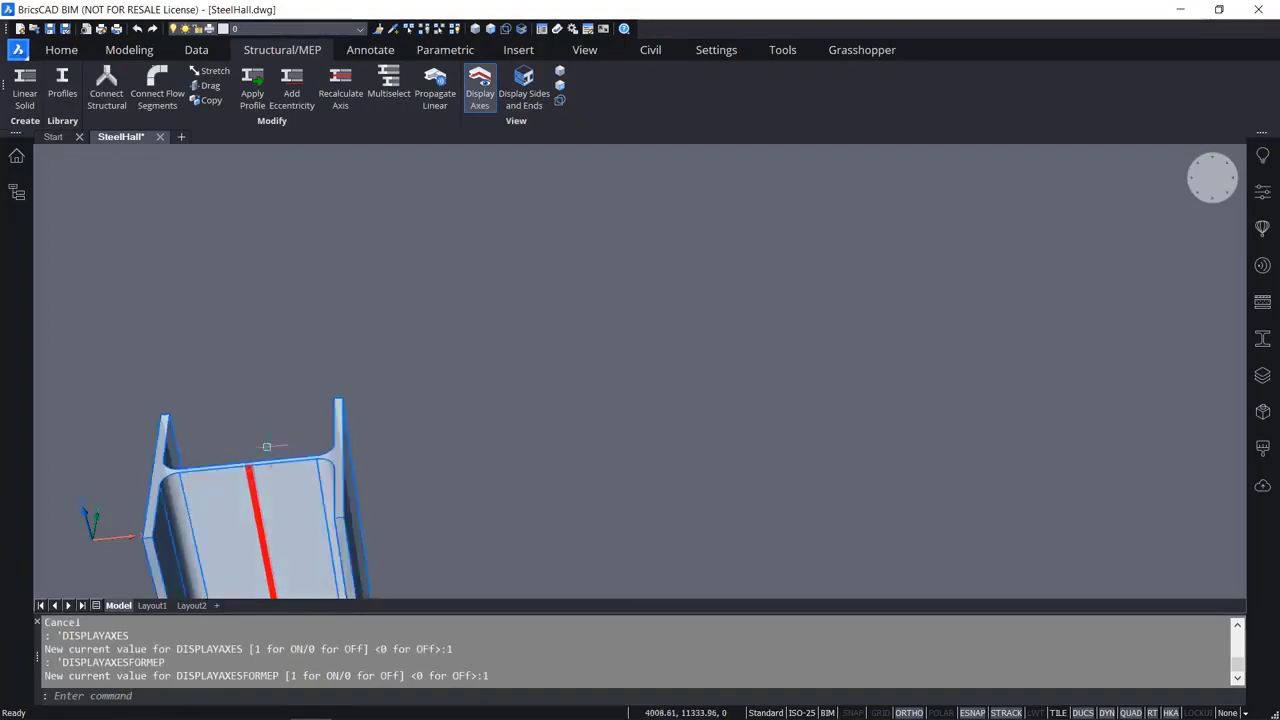
click(512, 101)
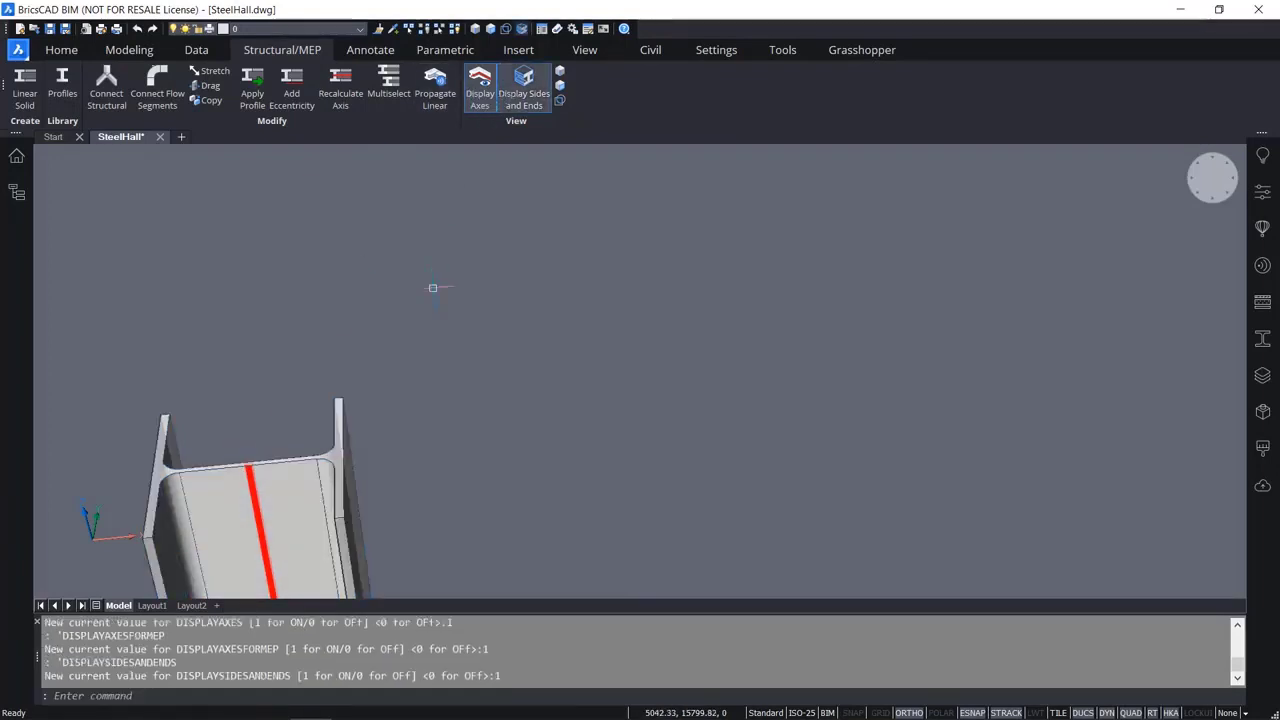
click(480, 95)
click(512, 100)
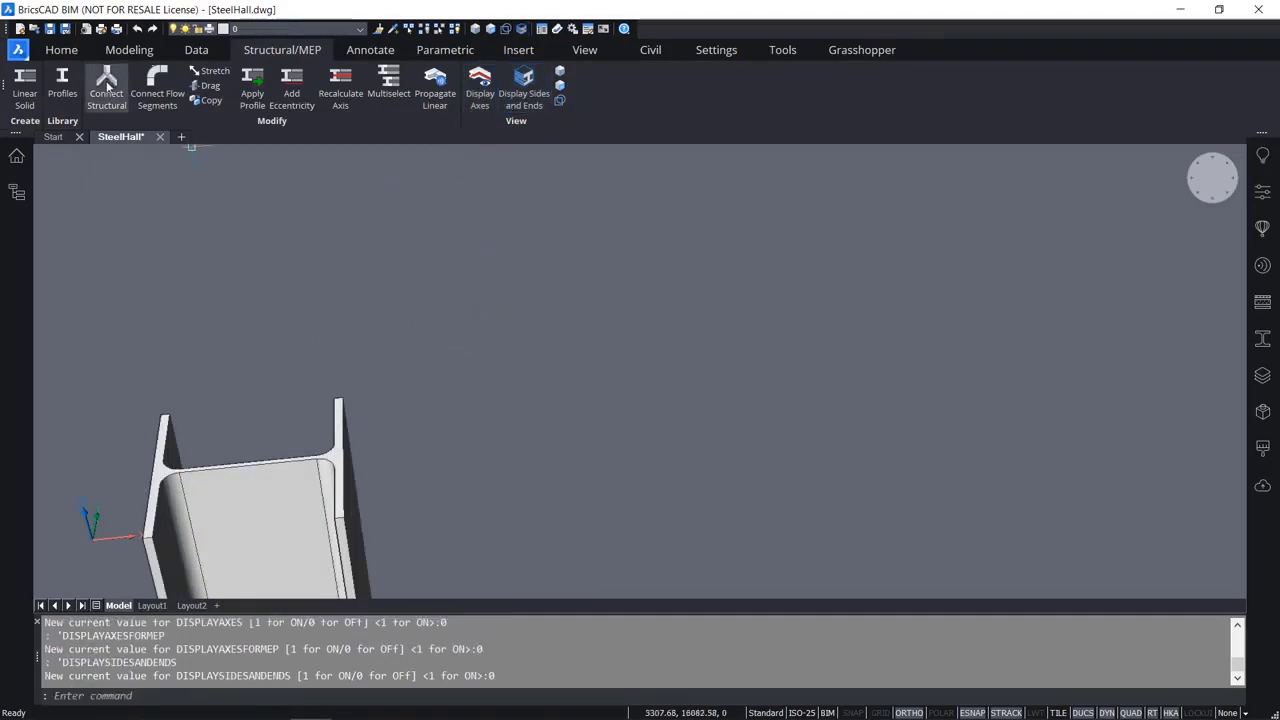
click(60, 50)
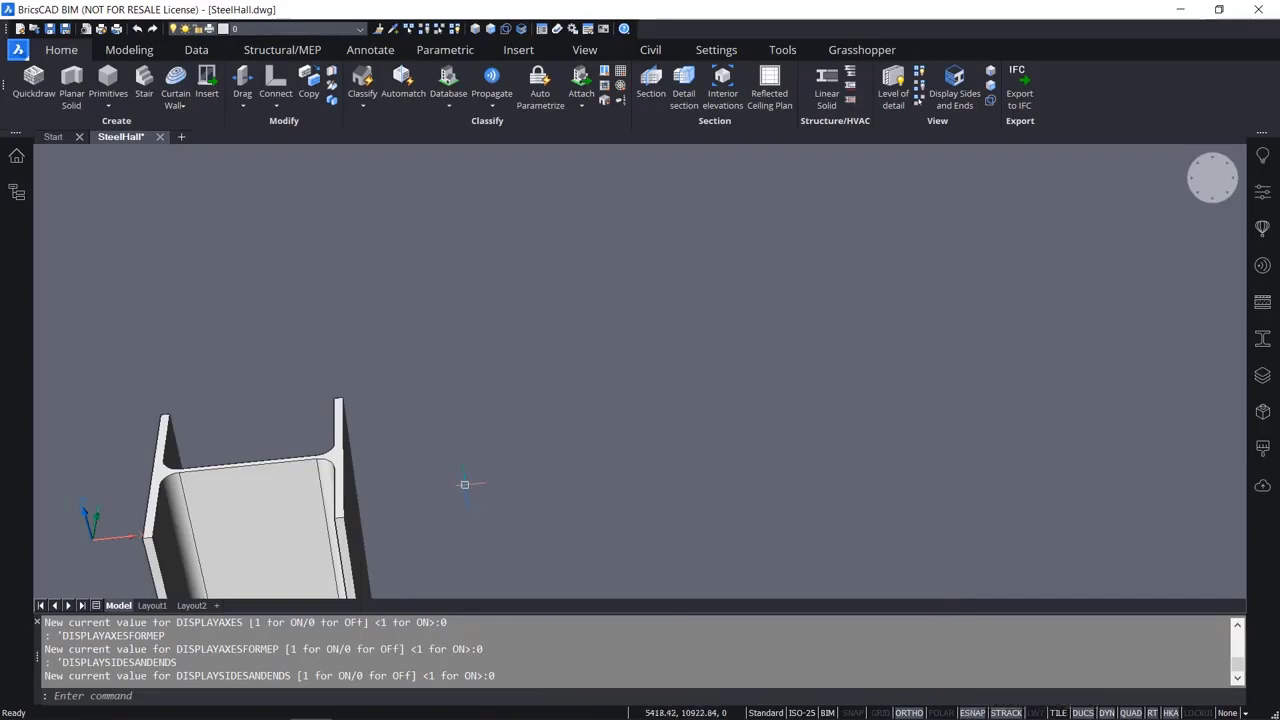
Draw a line between the two column tops, joining the midpoints of the top edges of their inner flange faces.
click(370, 49)
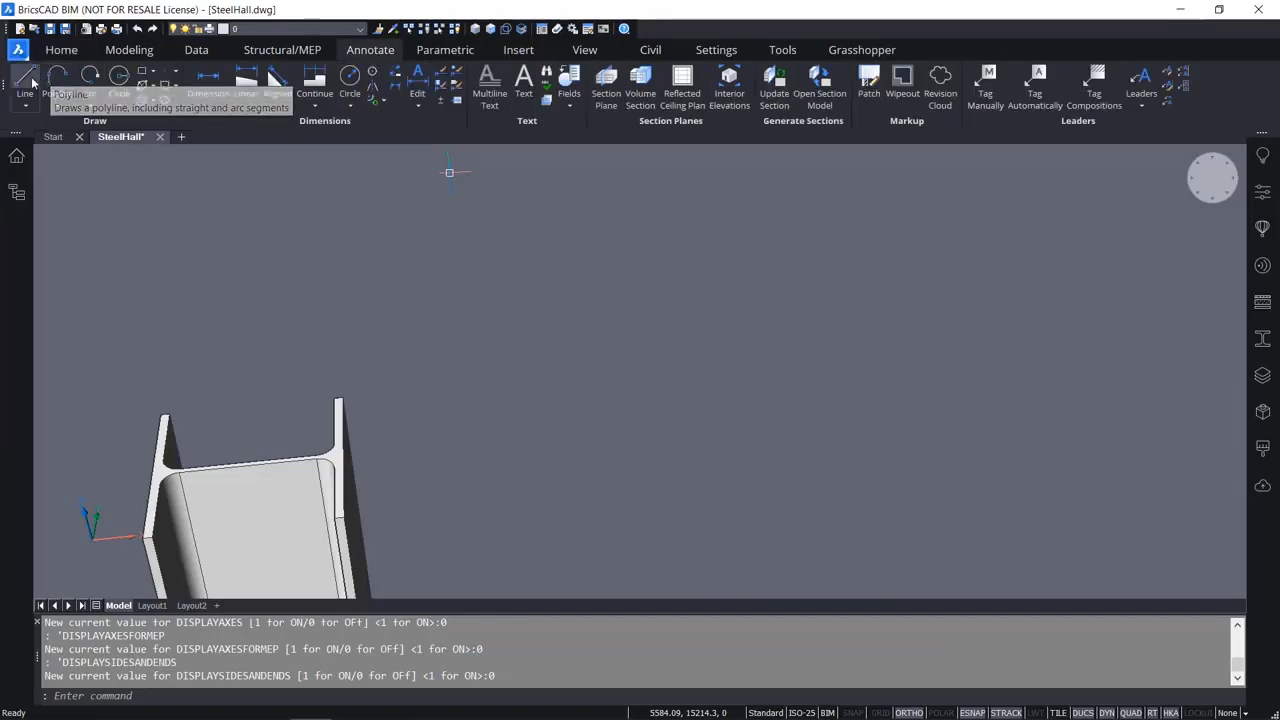
click(25, 78)
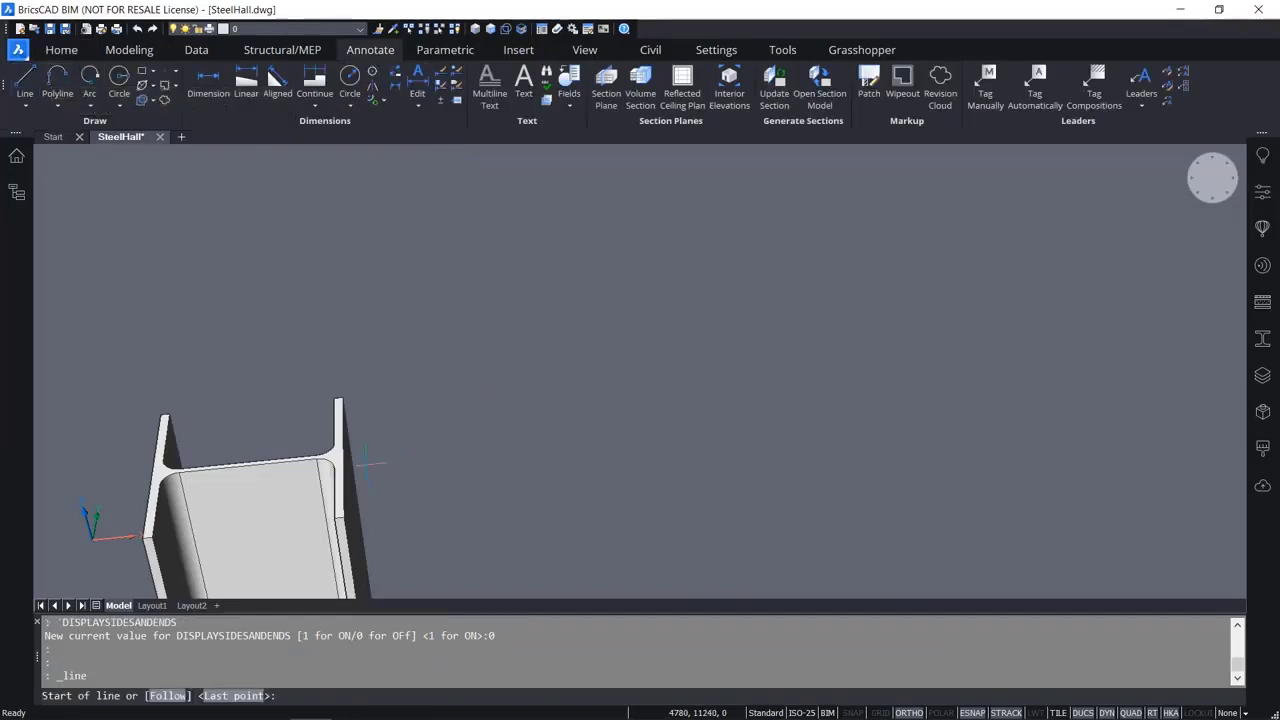
scroll(368, 460, up, 2)
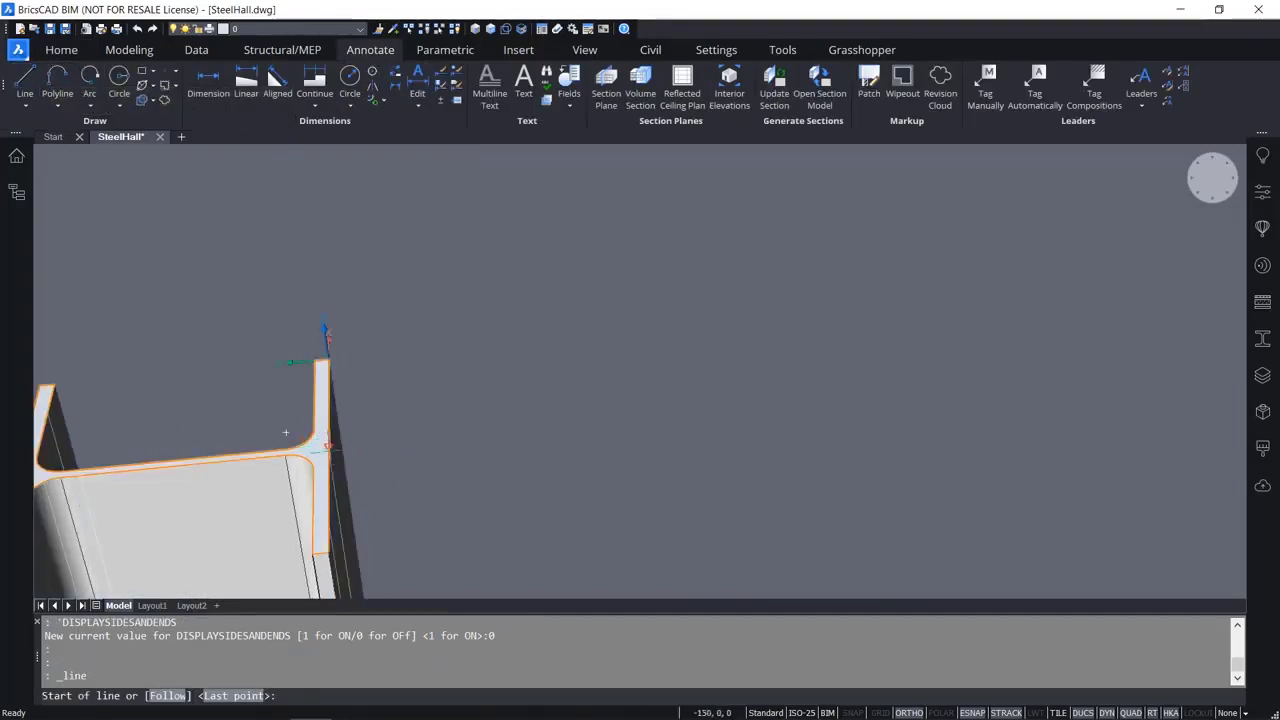
scroll(328, 446, up, 1)
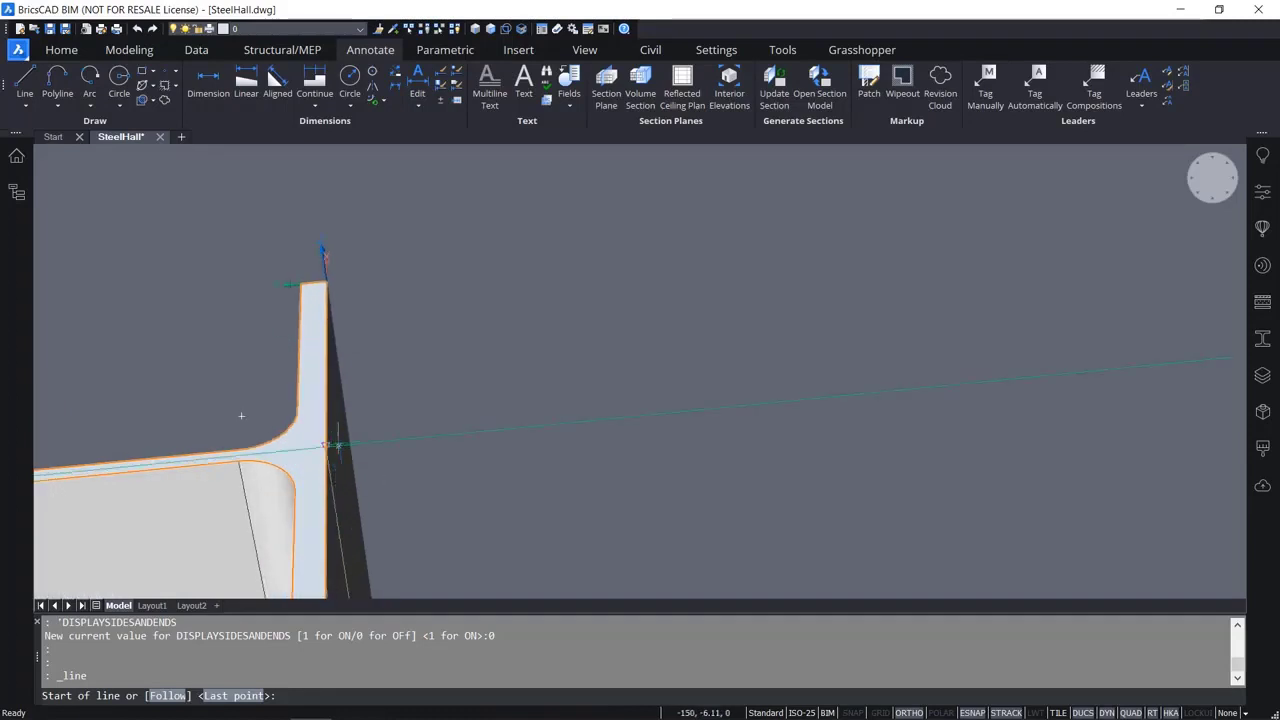
shift+middle_drag(337, 451, 594, 429)
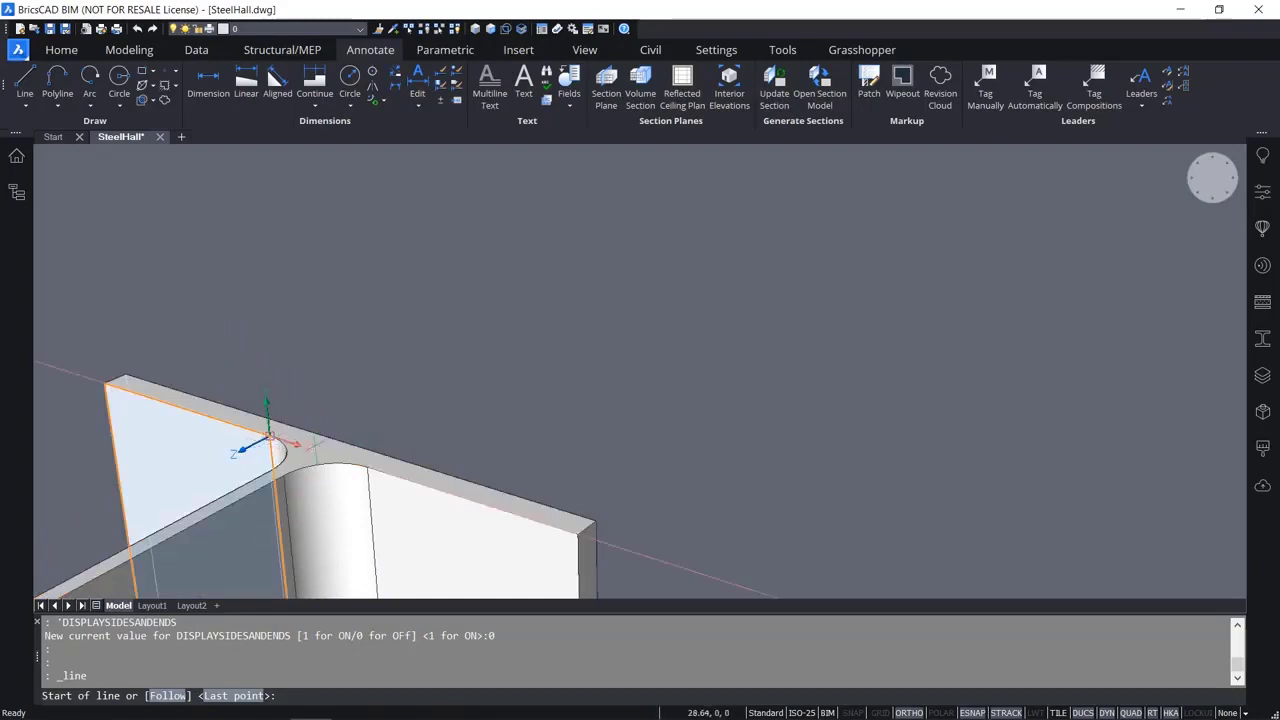
click(340, 440)
scroll(590, 360, down, 6)
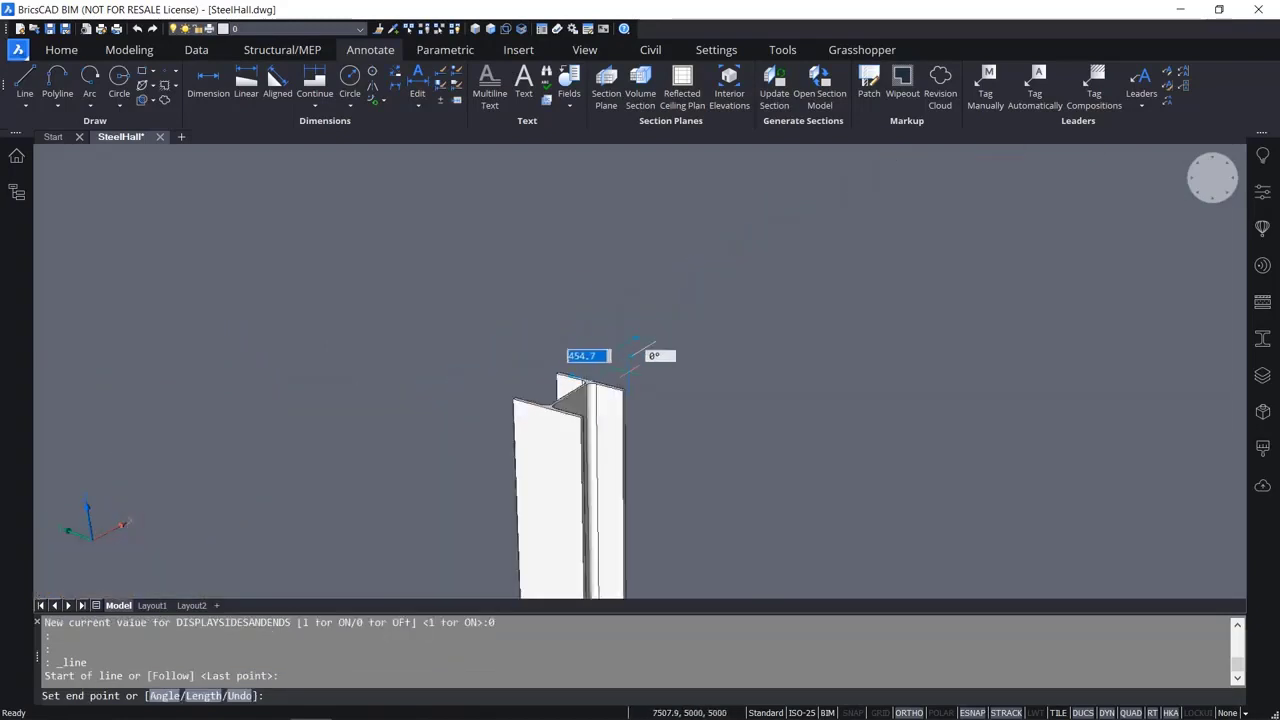
mouse_move(907, 303)
middle_down()
mouse_move(863, 349)
mouse_move(712, 412)
middle_up()
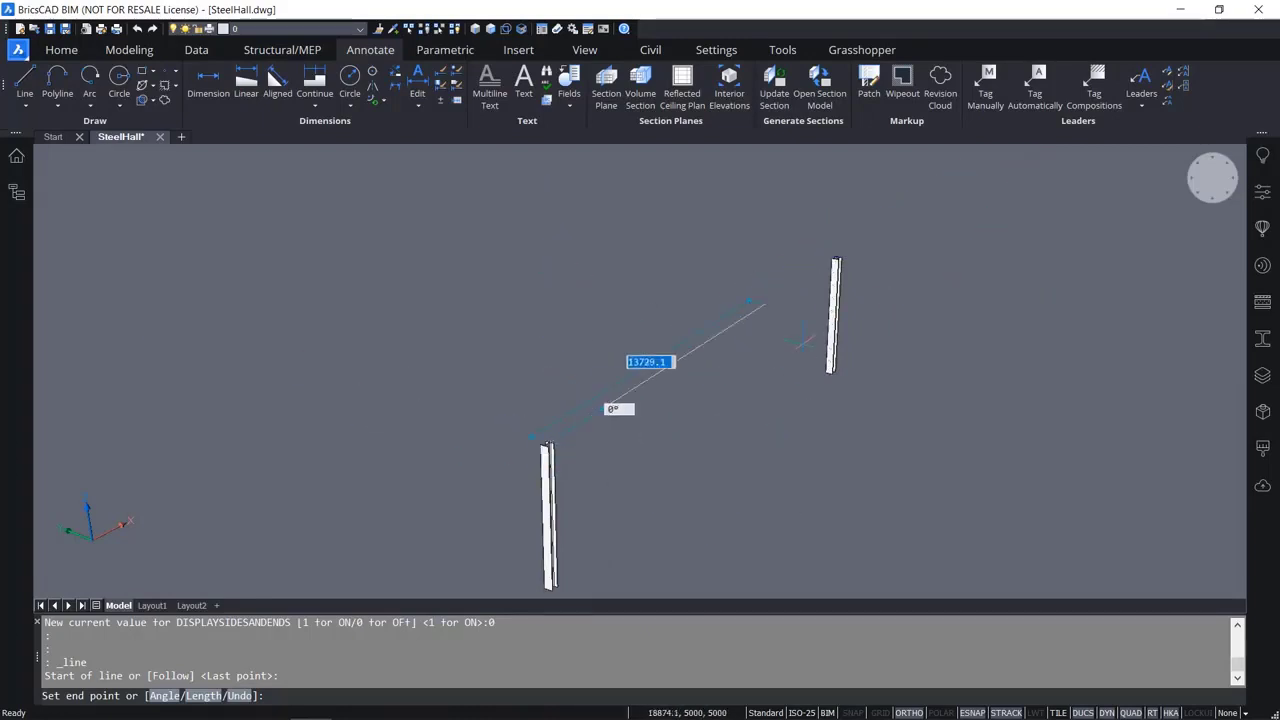
scroll(855, 262, up, 3)
scroll(855, 242, up, 6)
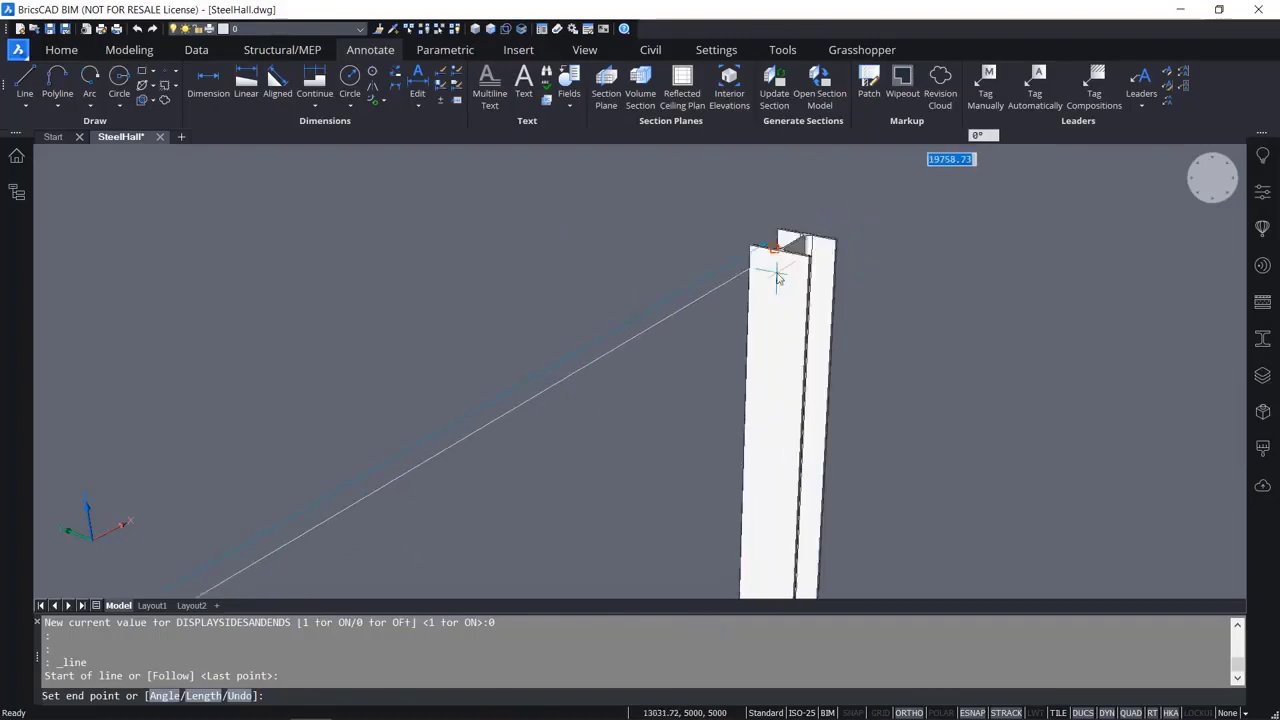
scroll(776, 269, up, 2)
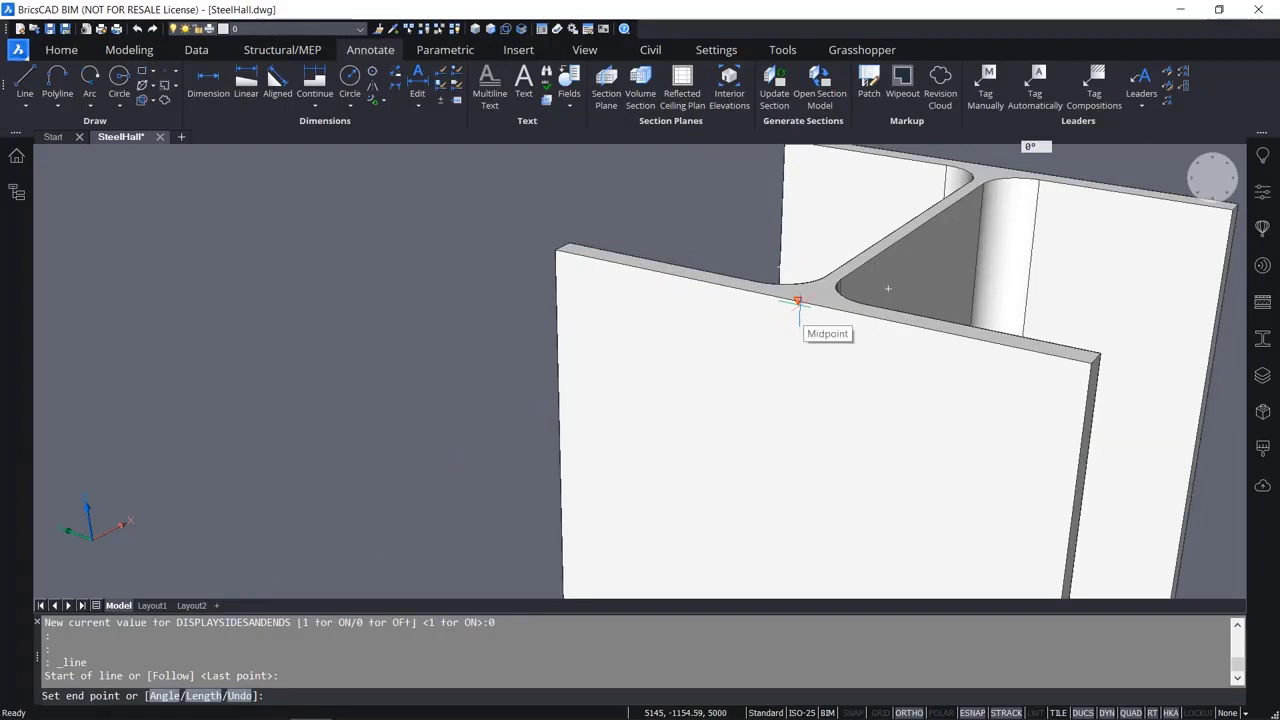
click(797, 300)
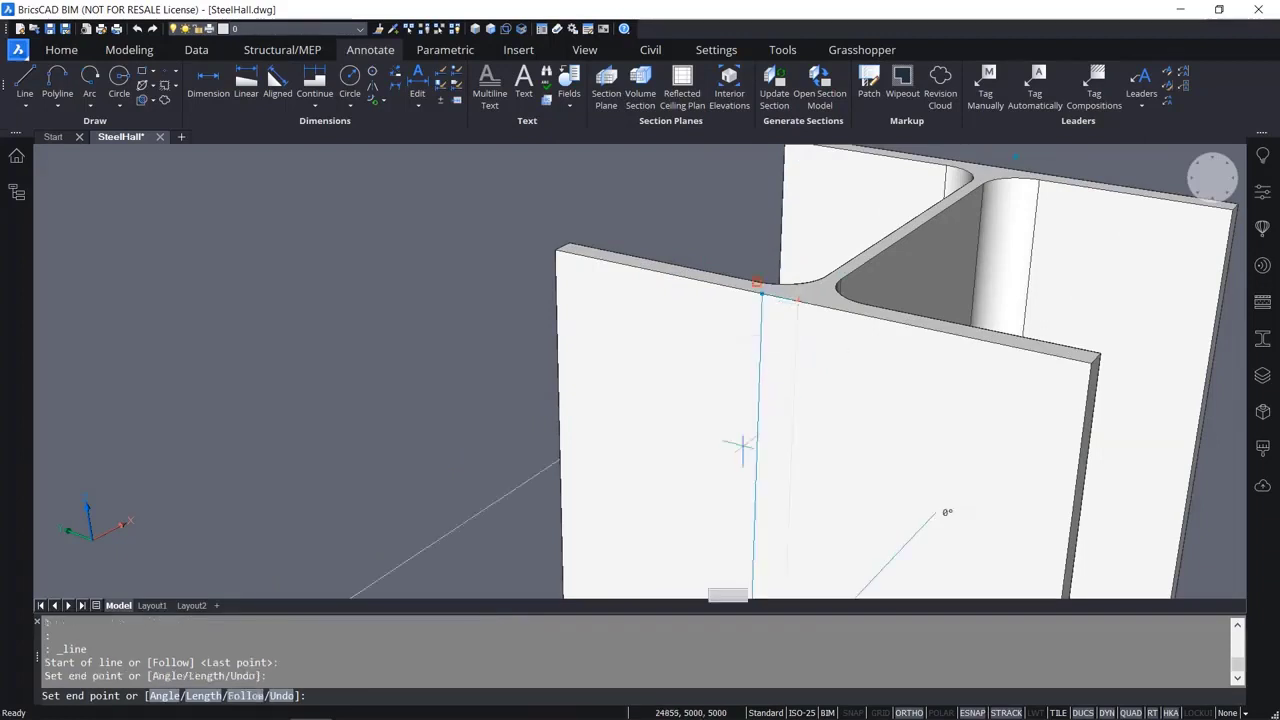
key(Return)
Switch to the front view of the two columns and turn off perspective projection.
scroll(786, 455, down, 5)
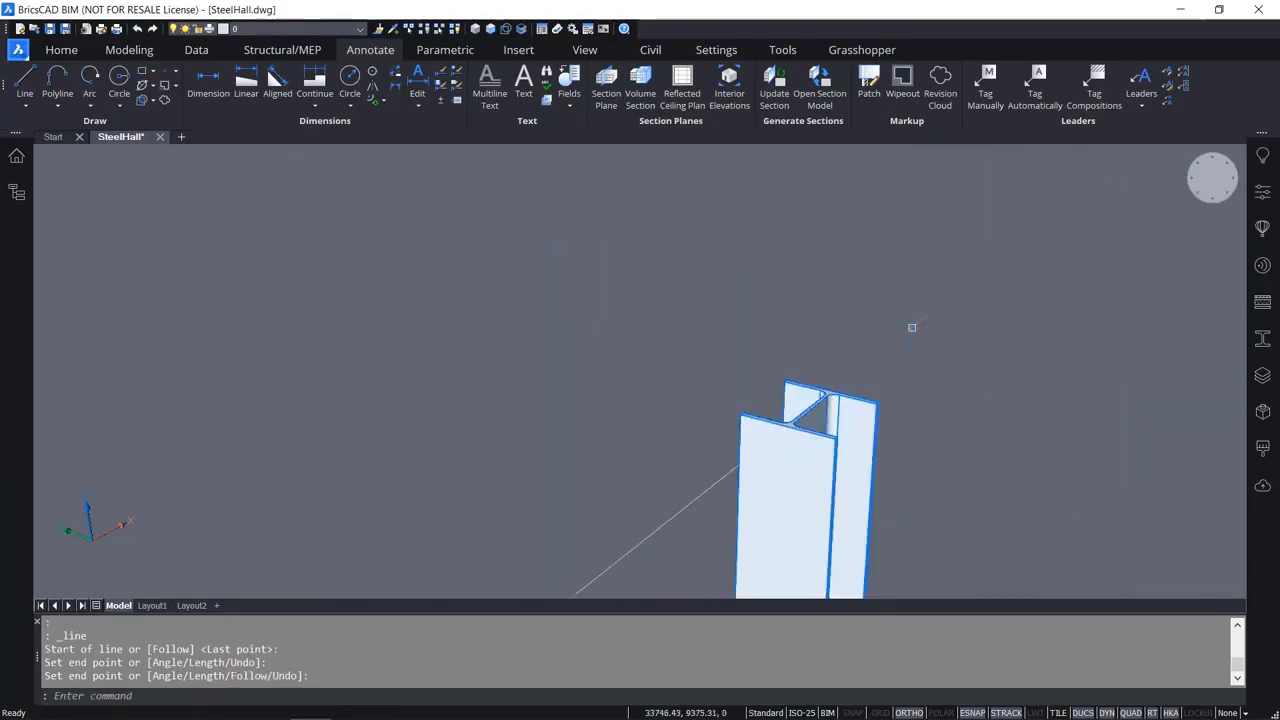
click(1204, 200)
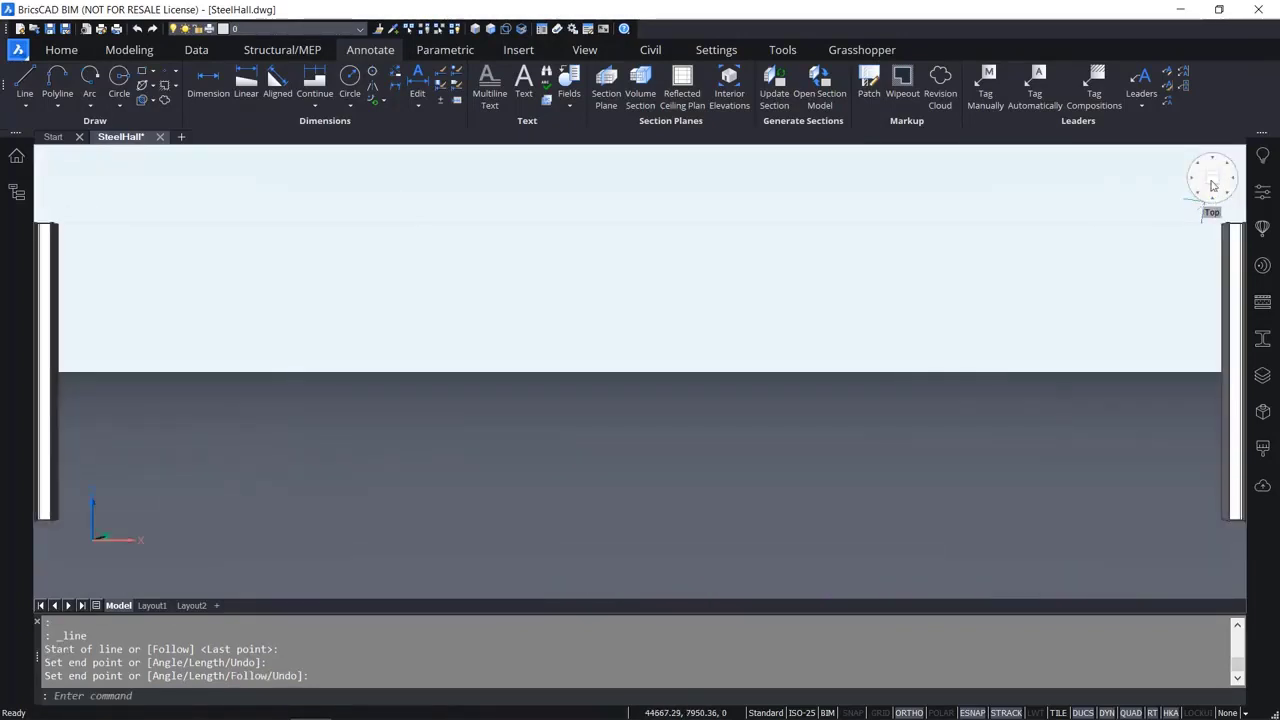
right_click(1213, 185)
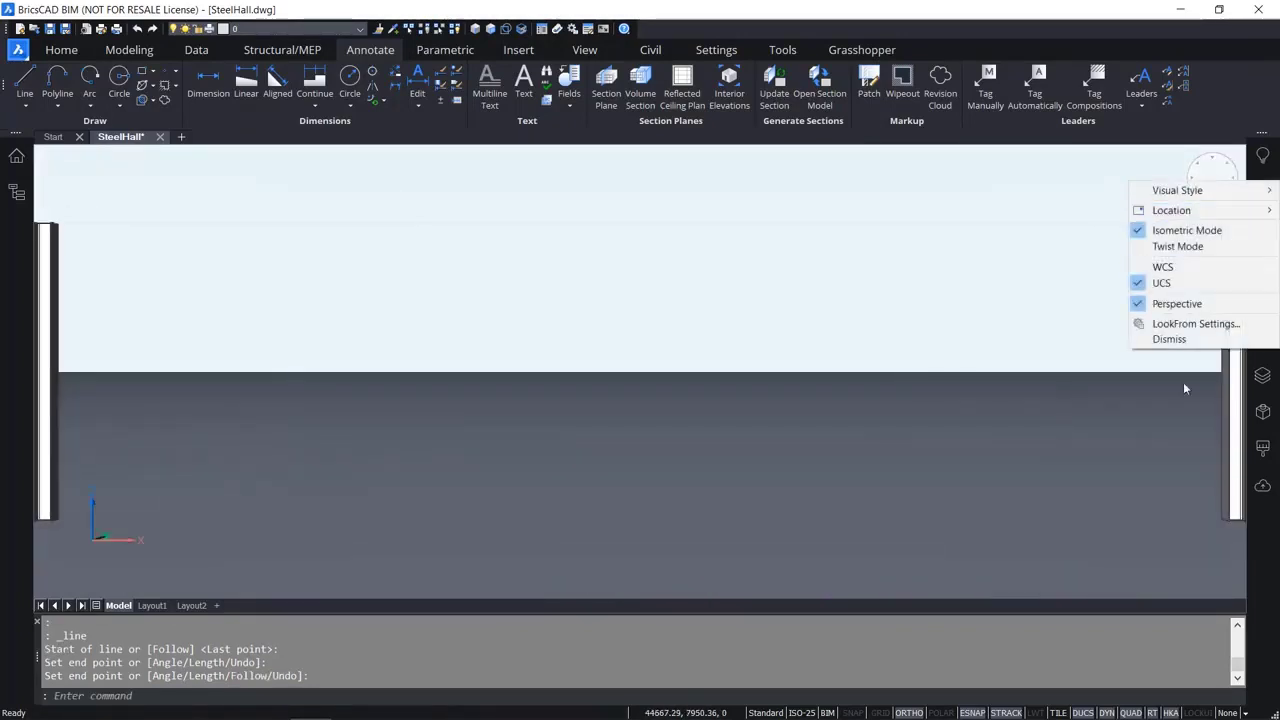
click(1177, 303)
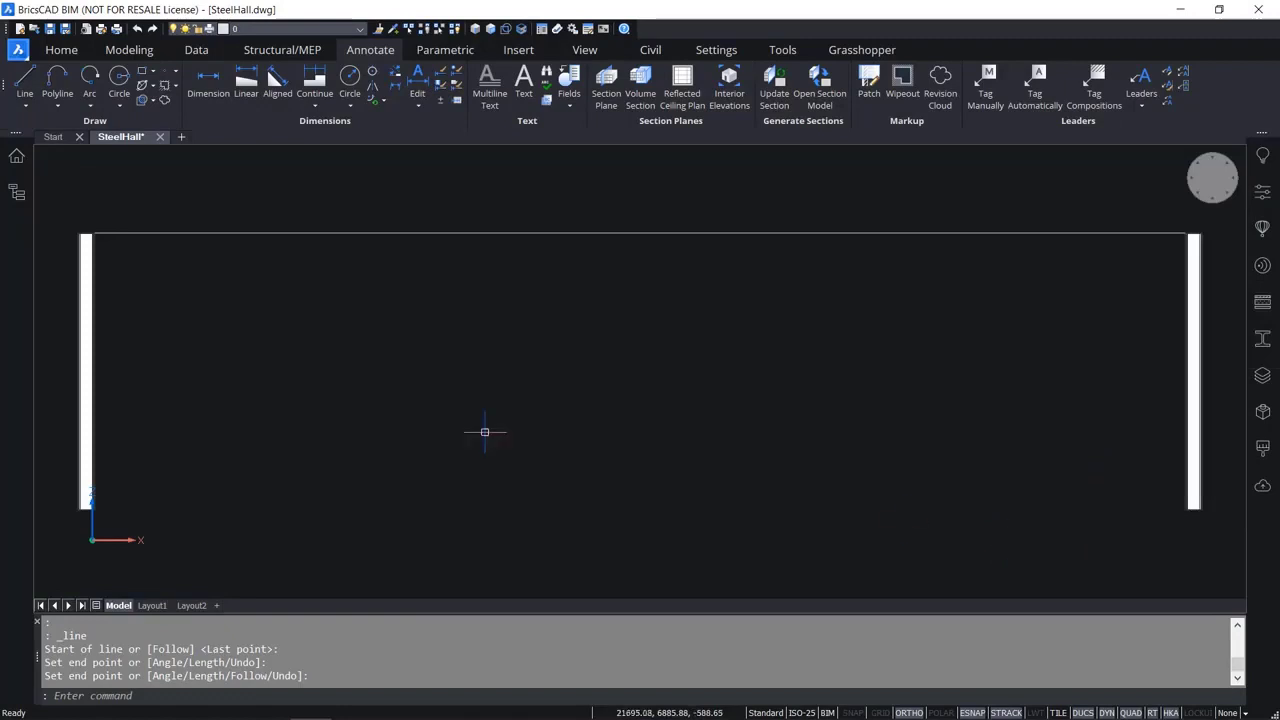
Turn perspective projection back on and leave the front view for a 3D view of the two columns.
click(566, 322)
click(443, 200)
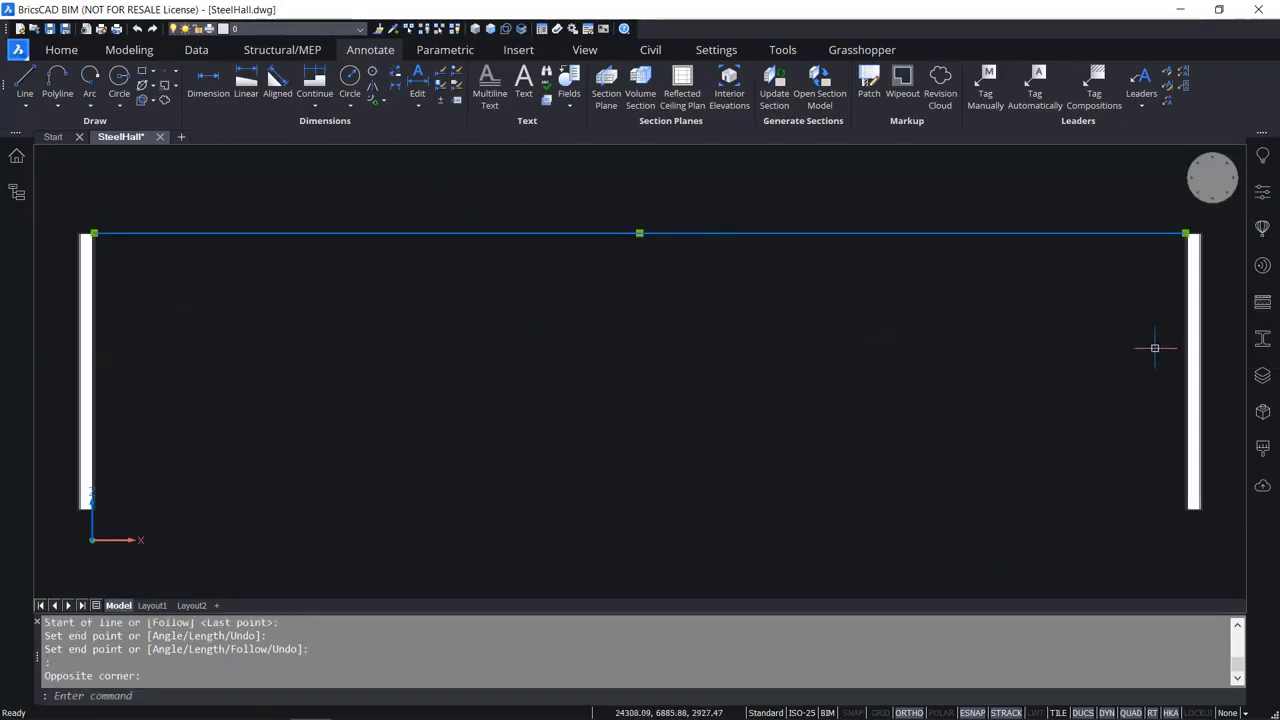
right_click(1203, 200)
click(1148, 309)
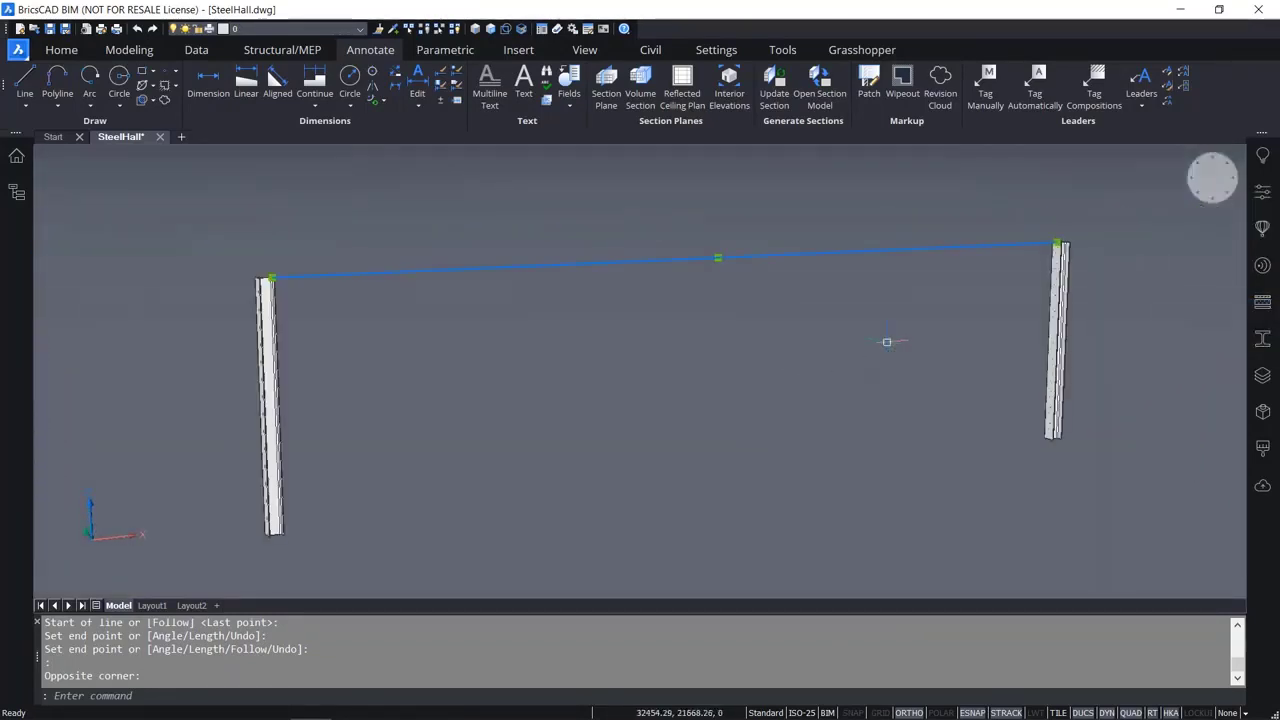
key(Escape)
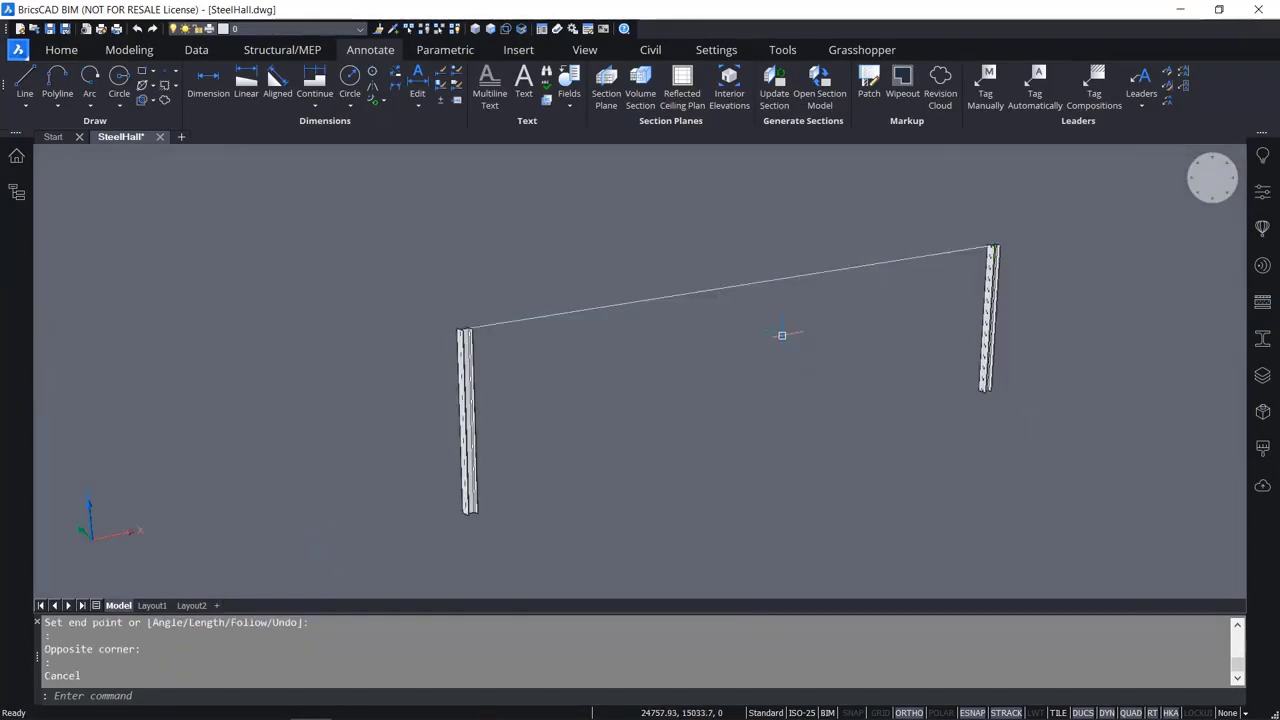
Move the line between the two column tops straight down by 400 mm.
mouse_move(741, 283)
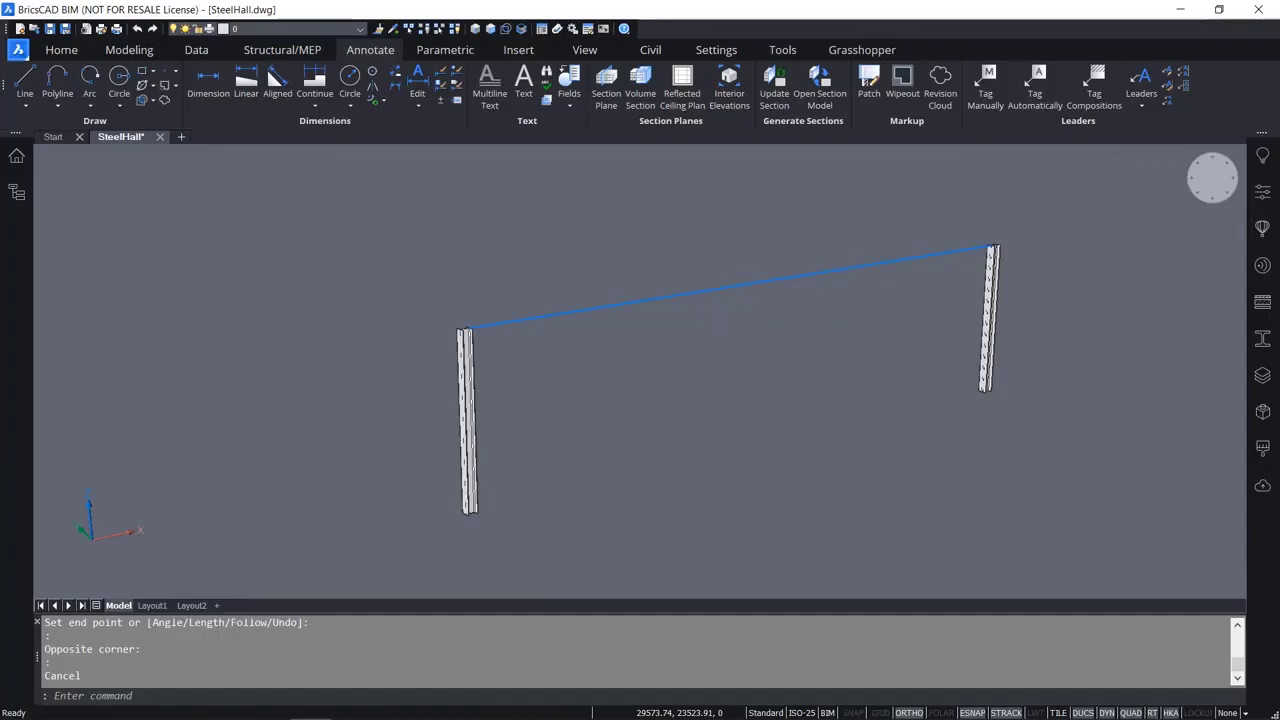
click(762, 285)
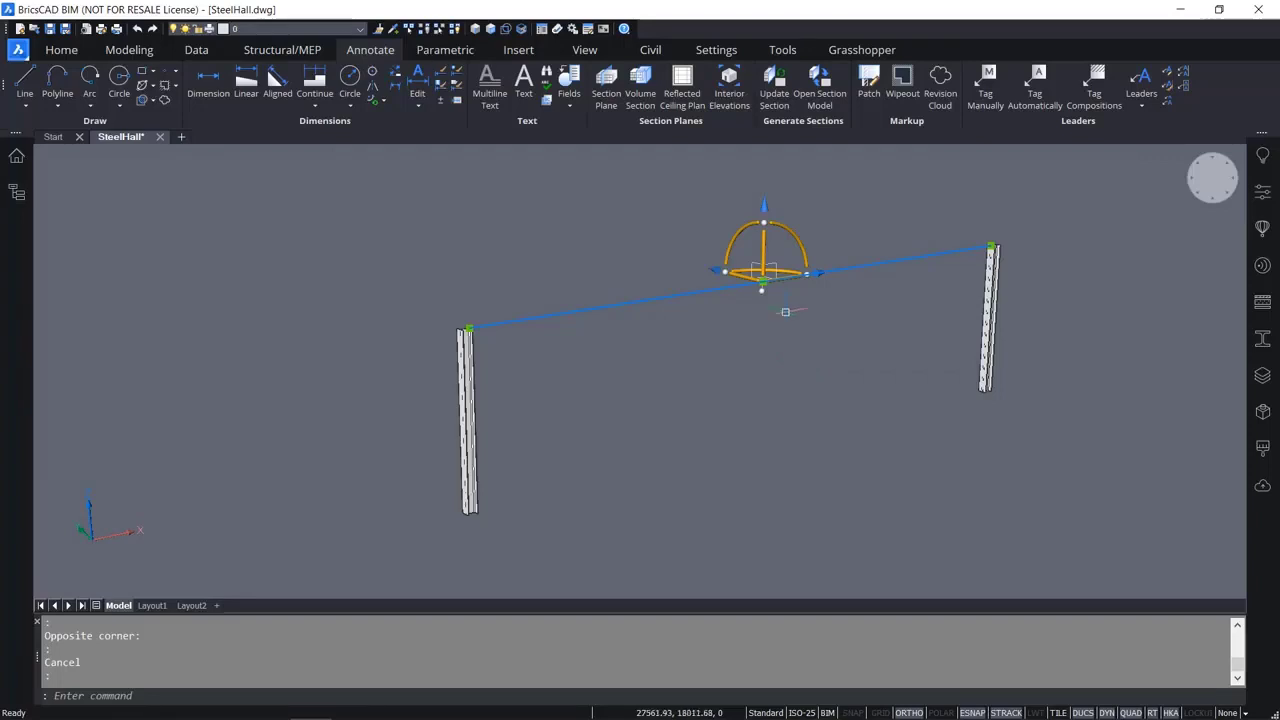
click(762, 250)
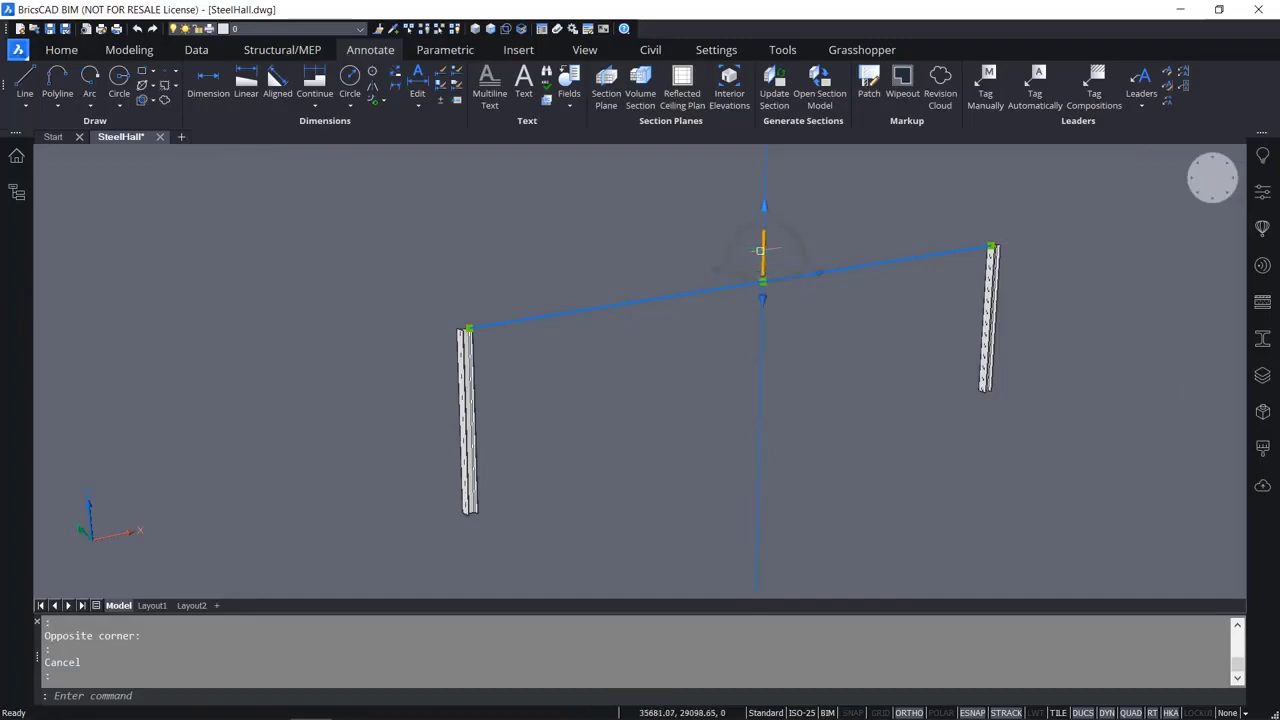
drag(760, 250, 758, 517)
text(40)
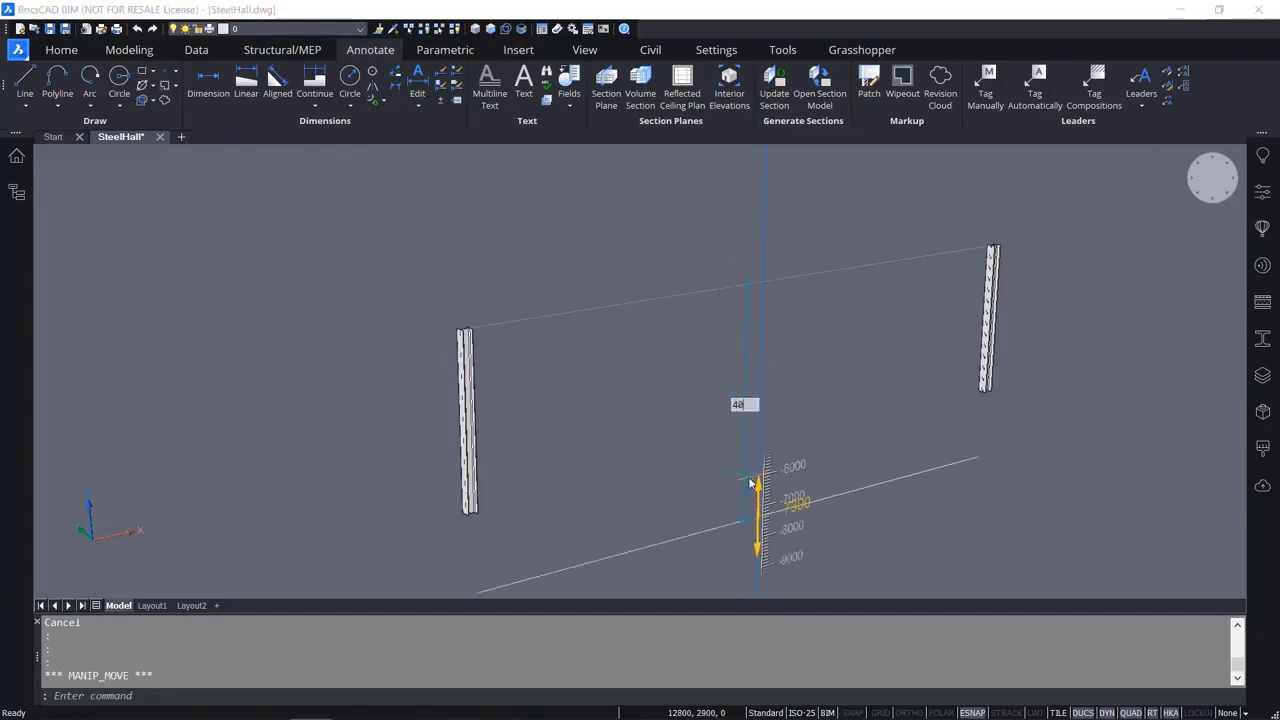
text(0)
key(Return)
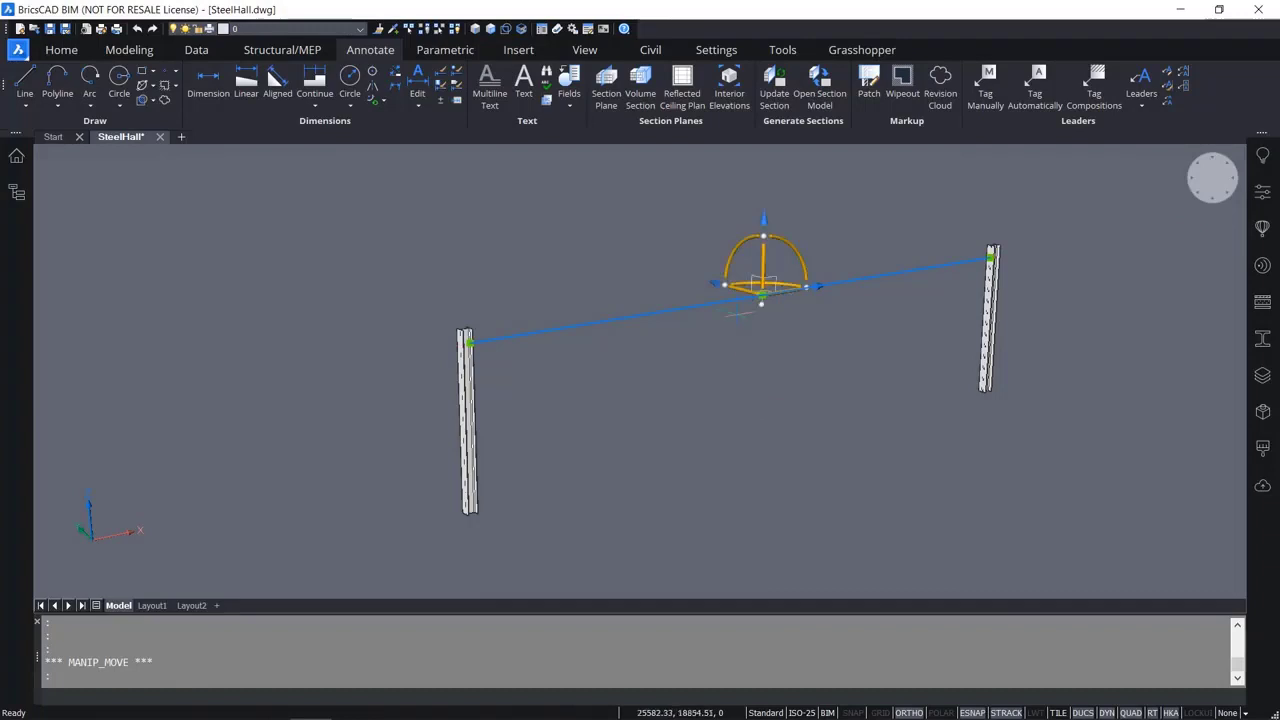
key(Escape)
Start a line at the midpoint of the lowered line and draw its first segment 1400 mm vertically upward.
shift+middle_drag(774, 336, 743, 377)
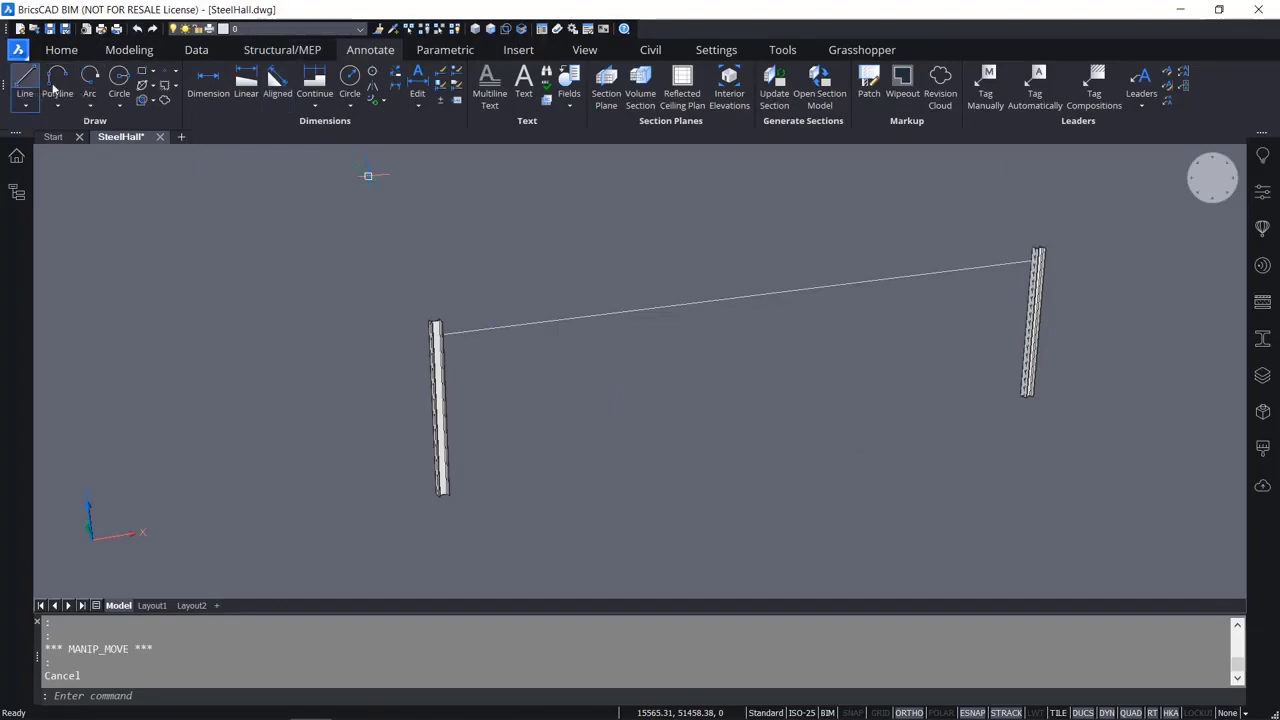
click(22, 86)
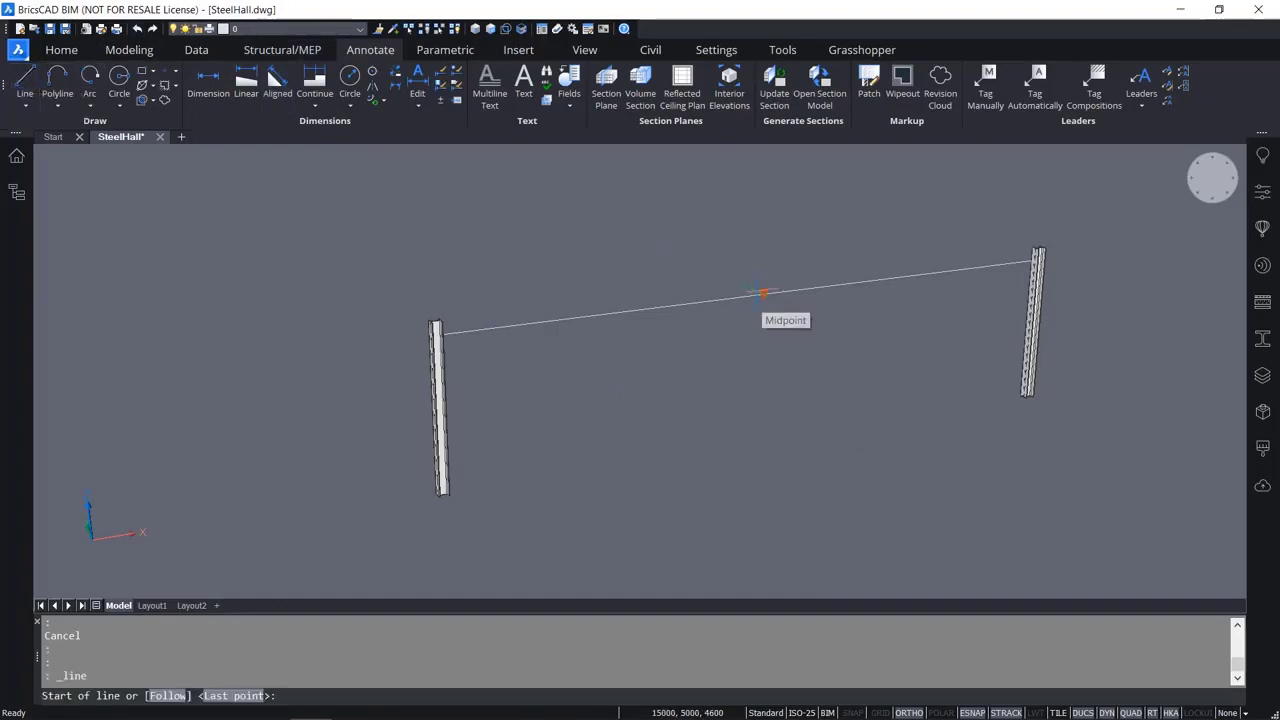
click(763, 293)
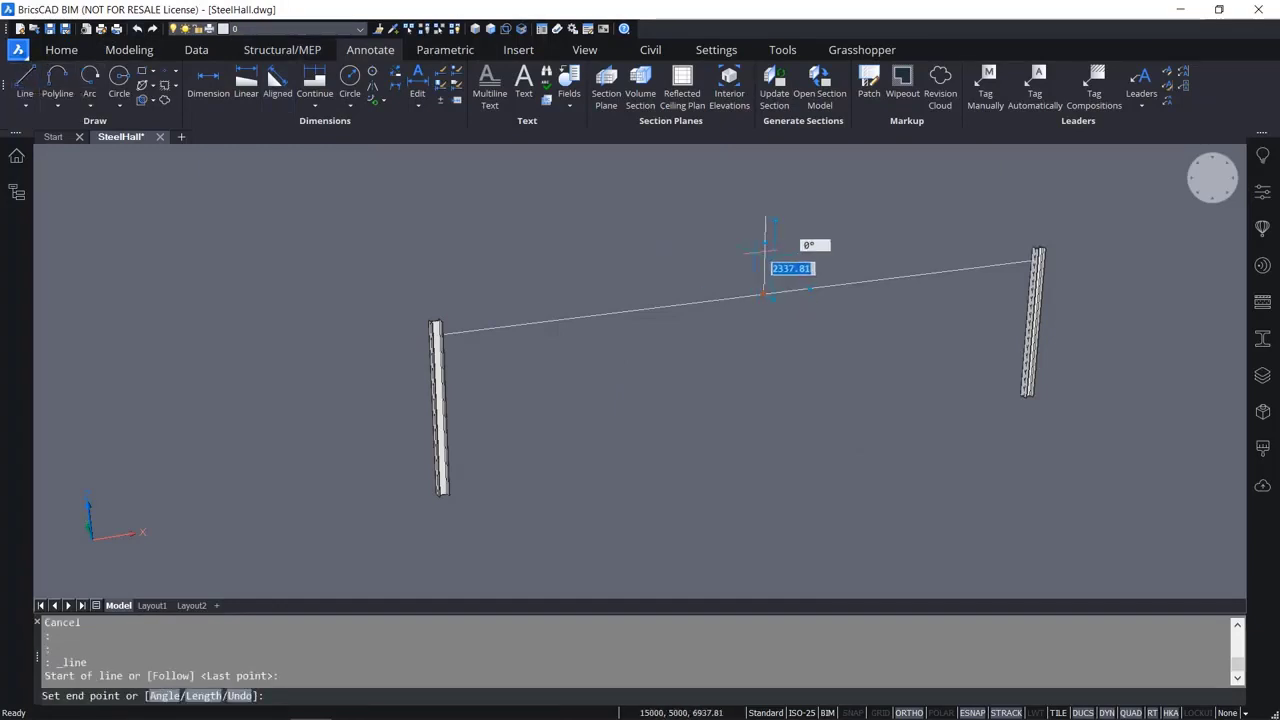
shift+middle_drag(767, 254, 806, 257)
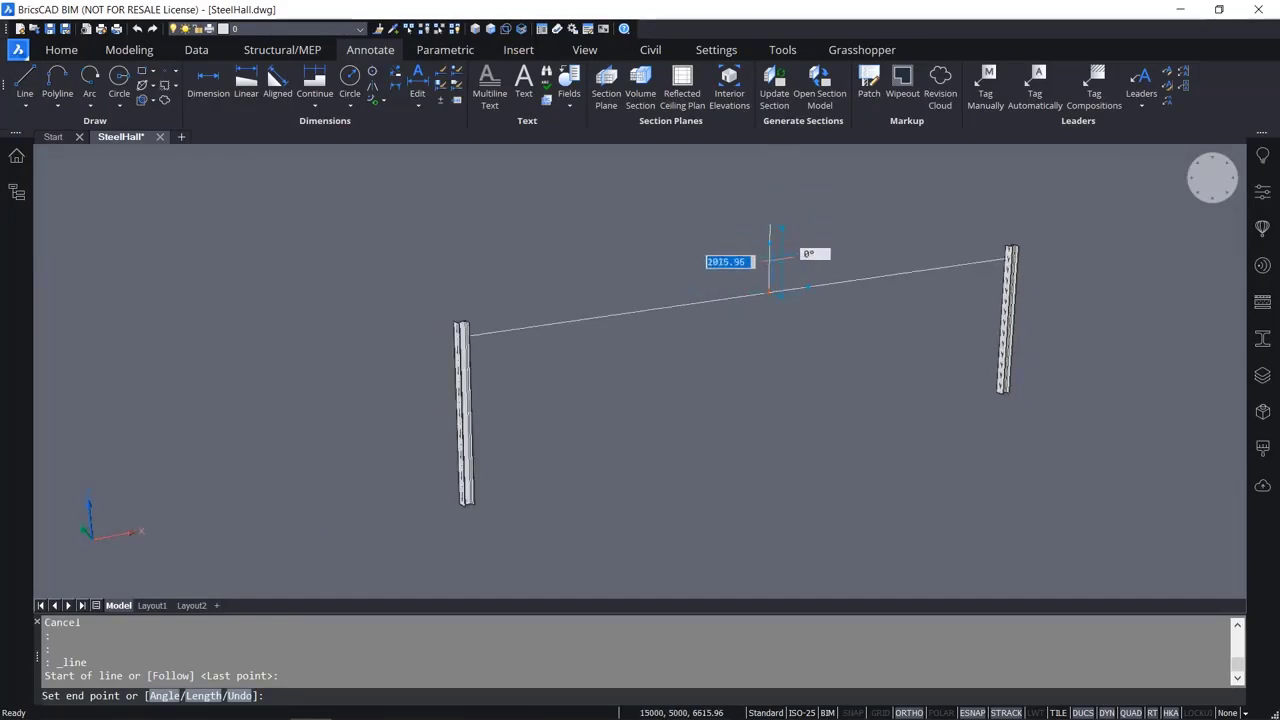
text(1400)
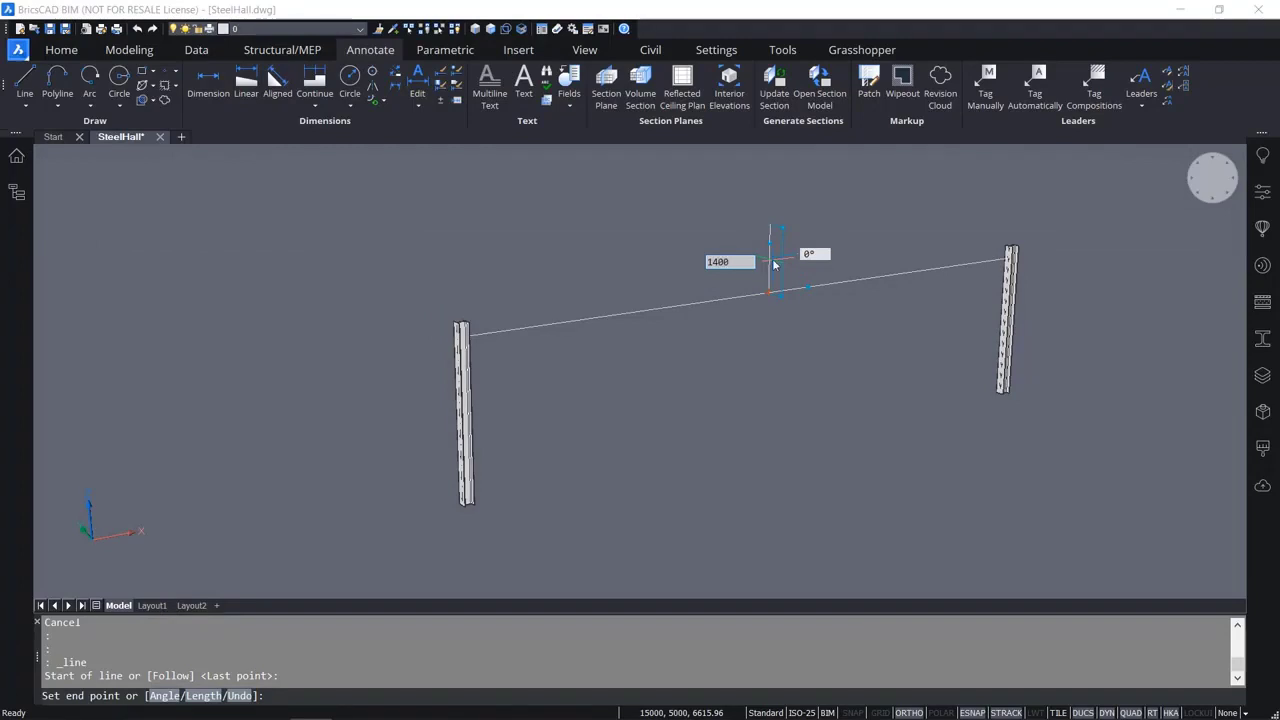
key(Return)
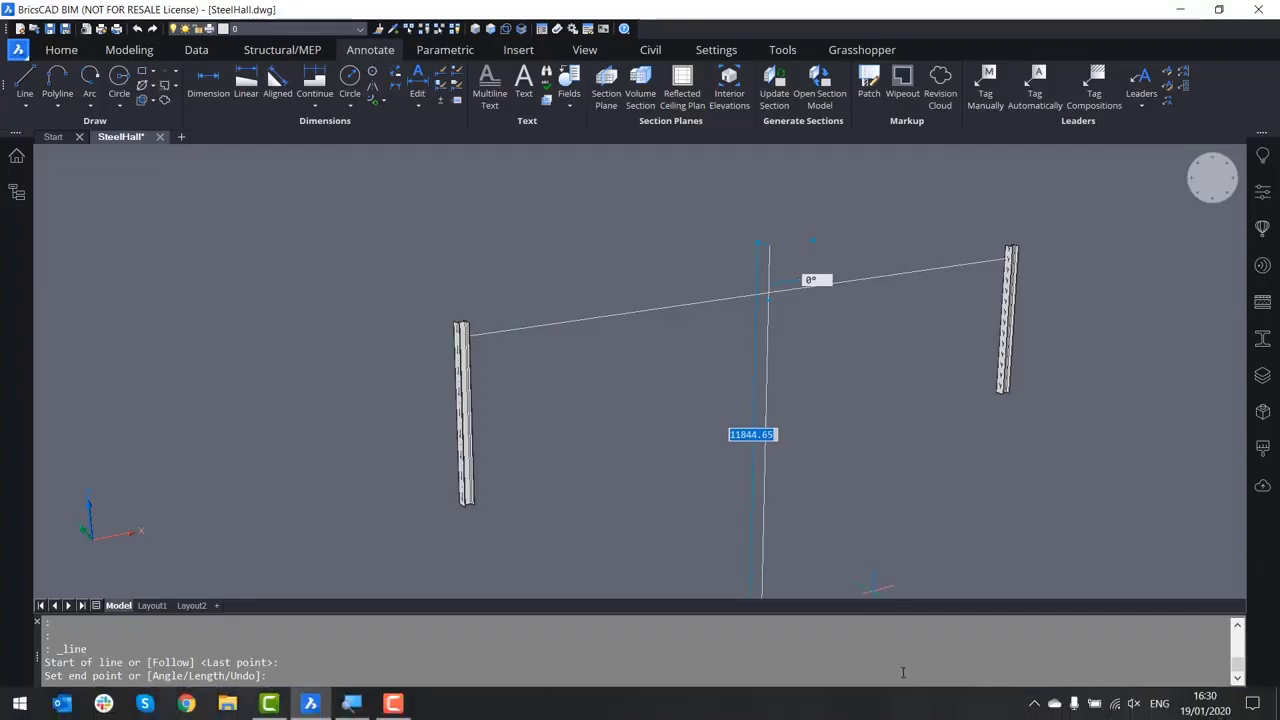
Turn ortho off and continue the line from the apex down to the midpoint of the first column's inner flange top edge.
click(906, 712)
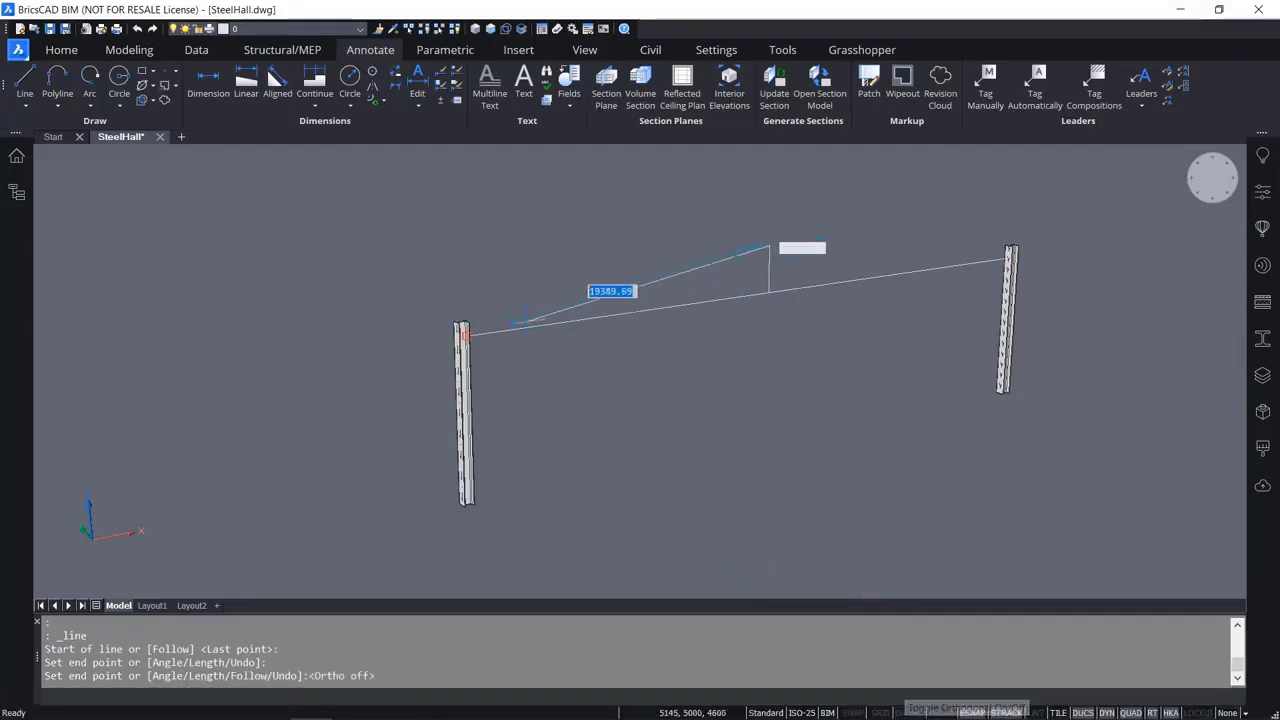
scroll(482, 313, up, 2)
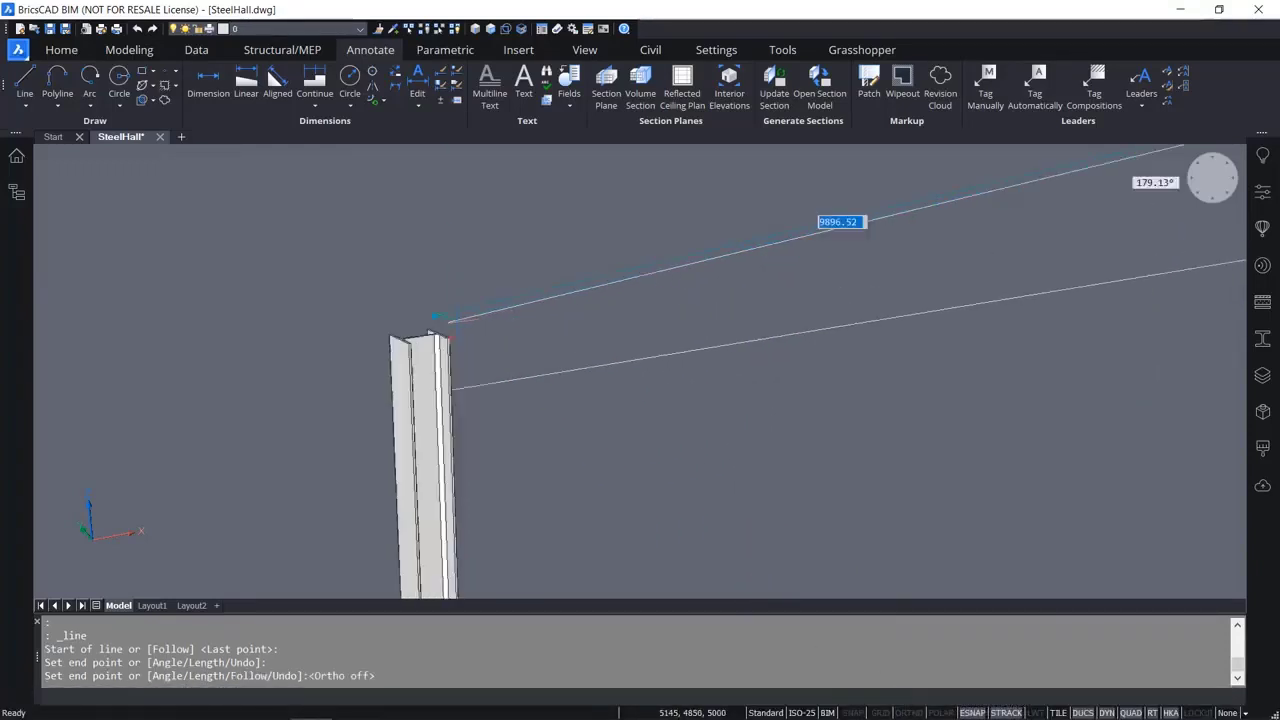
scroll(450, 322, up, 3)
scroll(400, 350, up, 3)
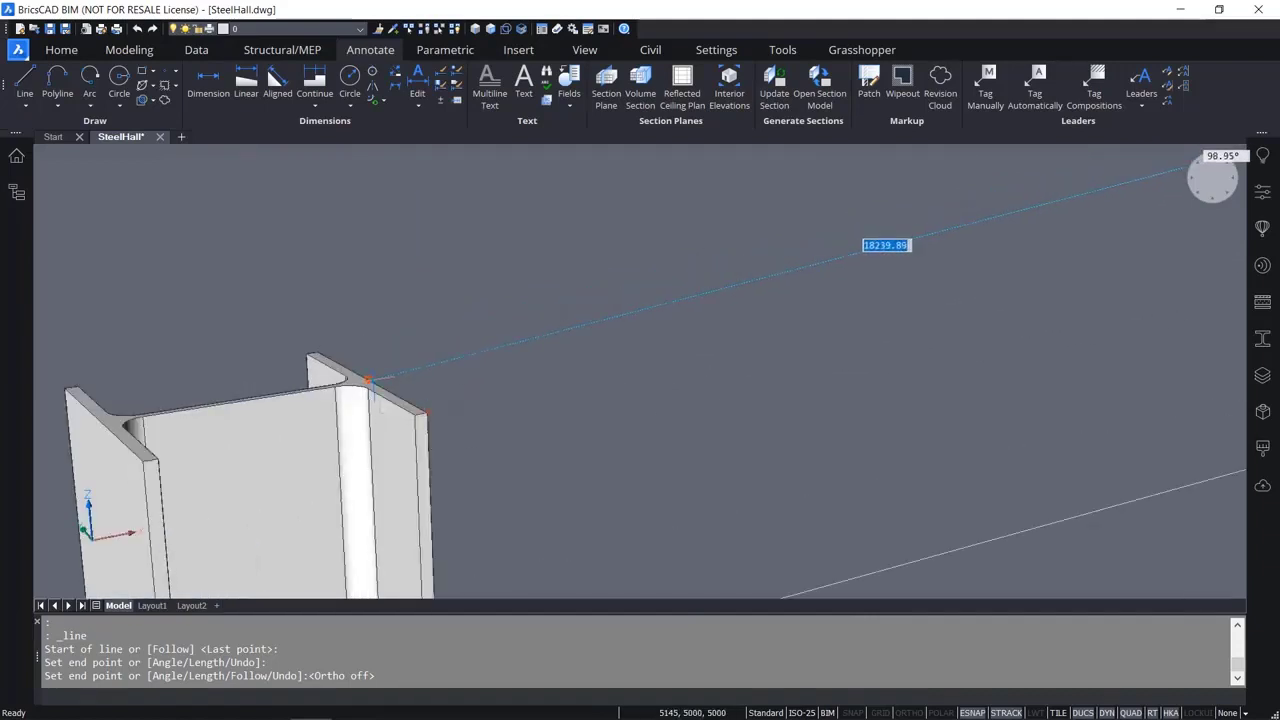
click(367, 380)
key(Return)
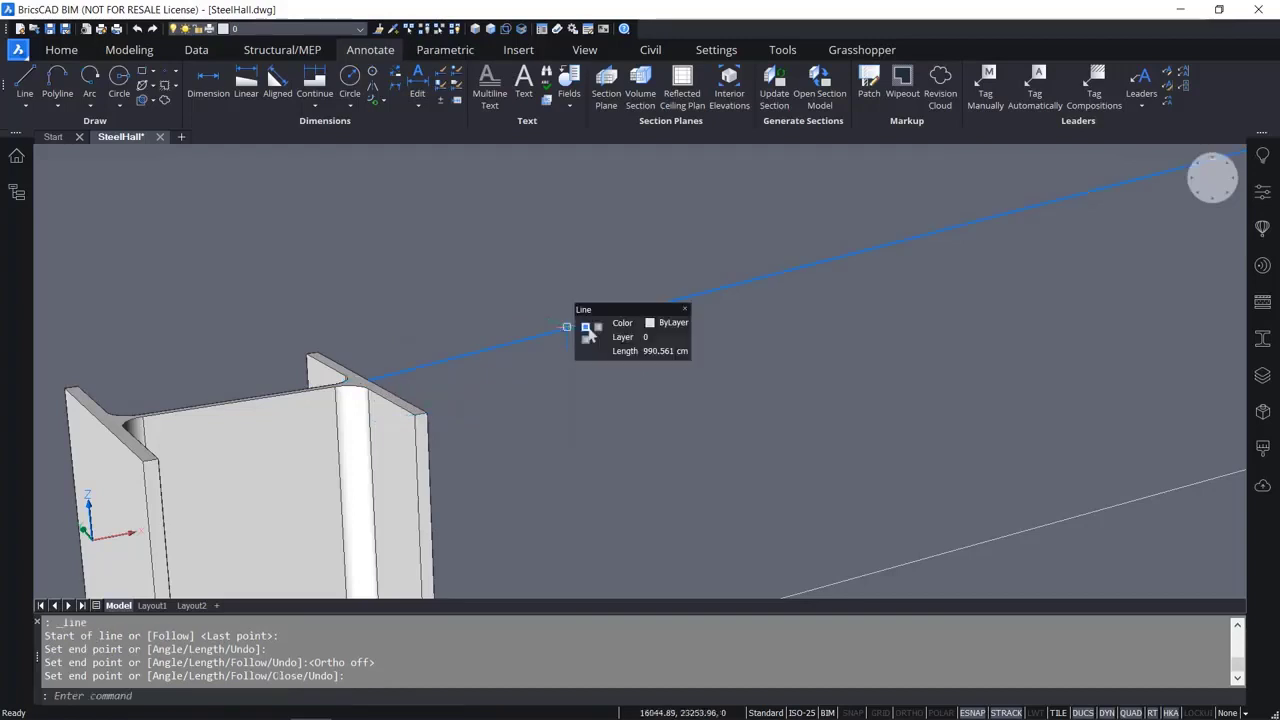
scroll(700, 340, down, 5)
shift+middle_drag(738, 343, 606, 337)
scroll(600, 303, up, 2)
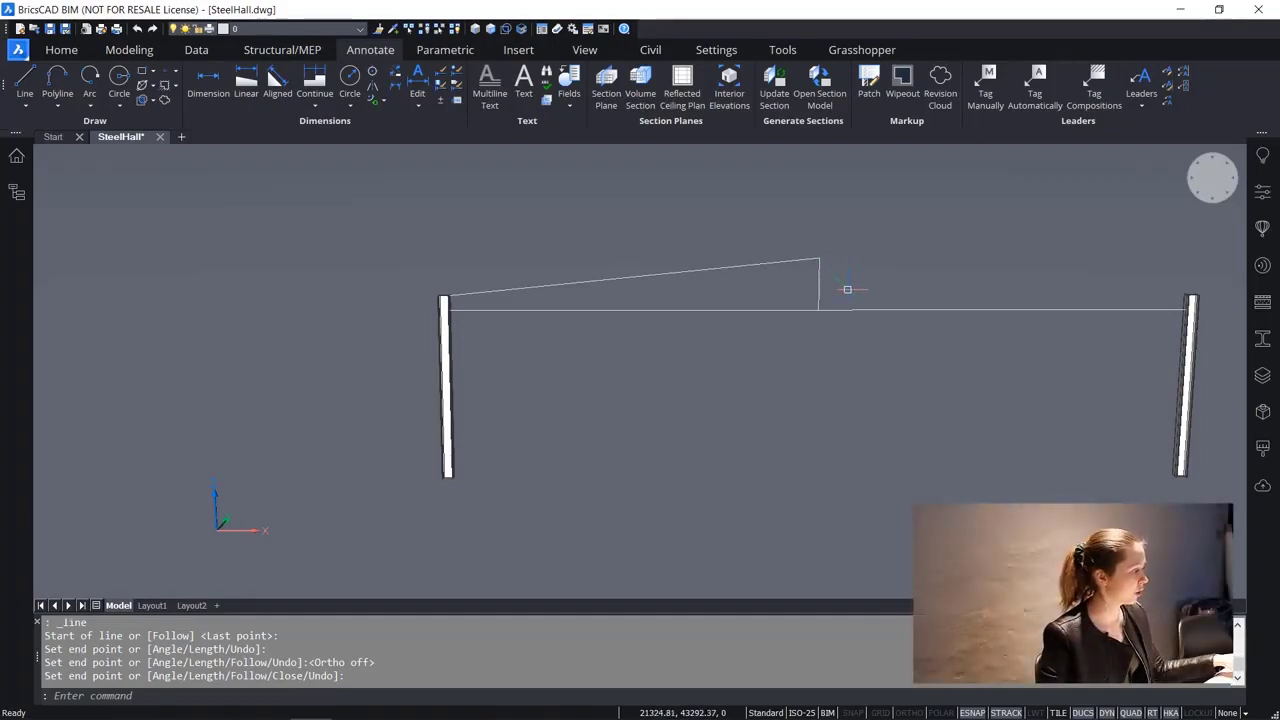
click(685, 267)
click(685, 292)
click(692, 296)
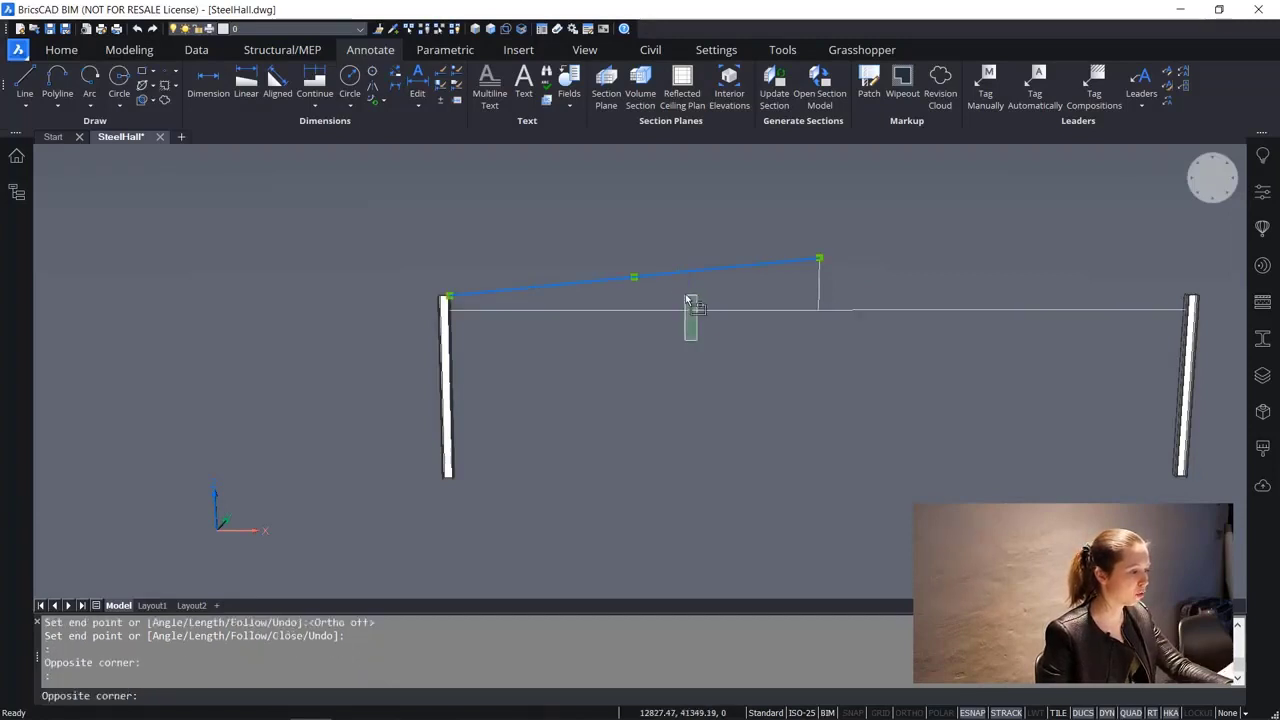
click(694, 328)
key(Escape)
middle_drag(723, 351, 571, 357)
scroll(567, 353, up, 1)
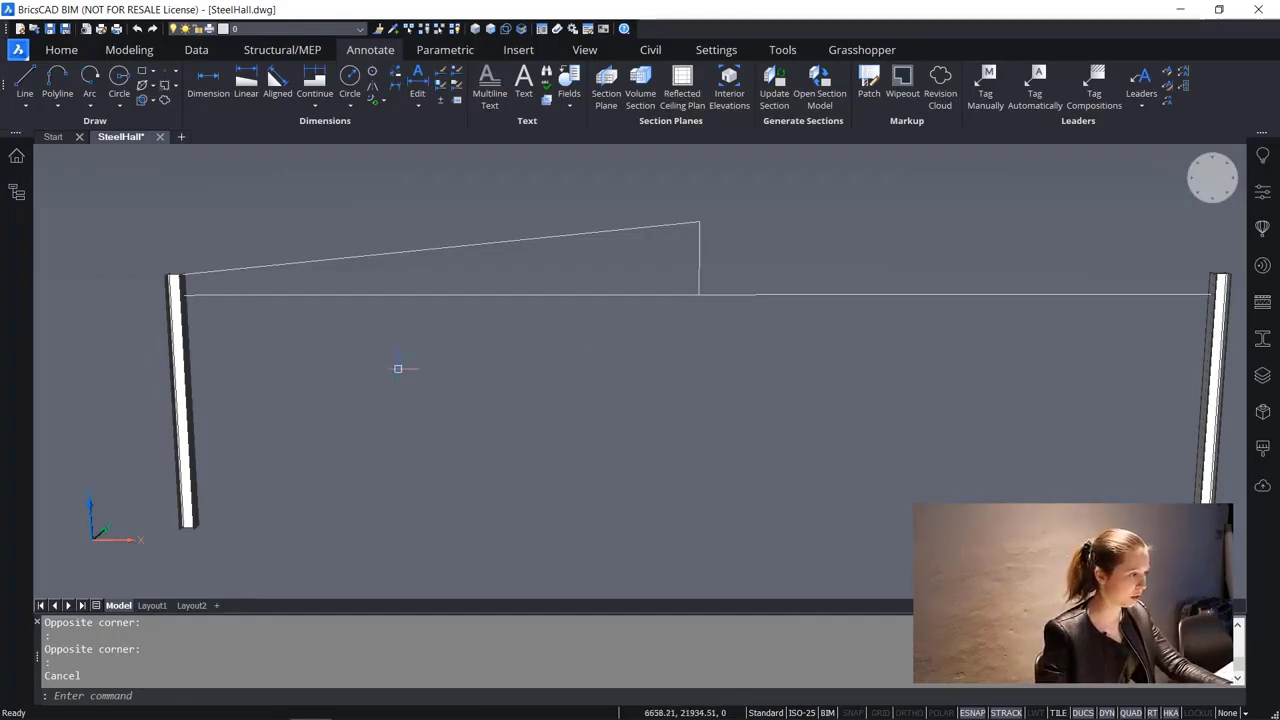
key(ctrl+z)
Divide the sloped line between the column top and the apex into 10 segments.
mouse_move(412, 251)
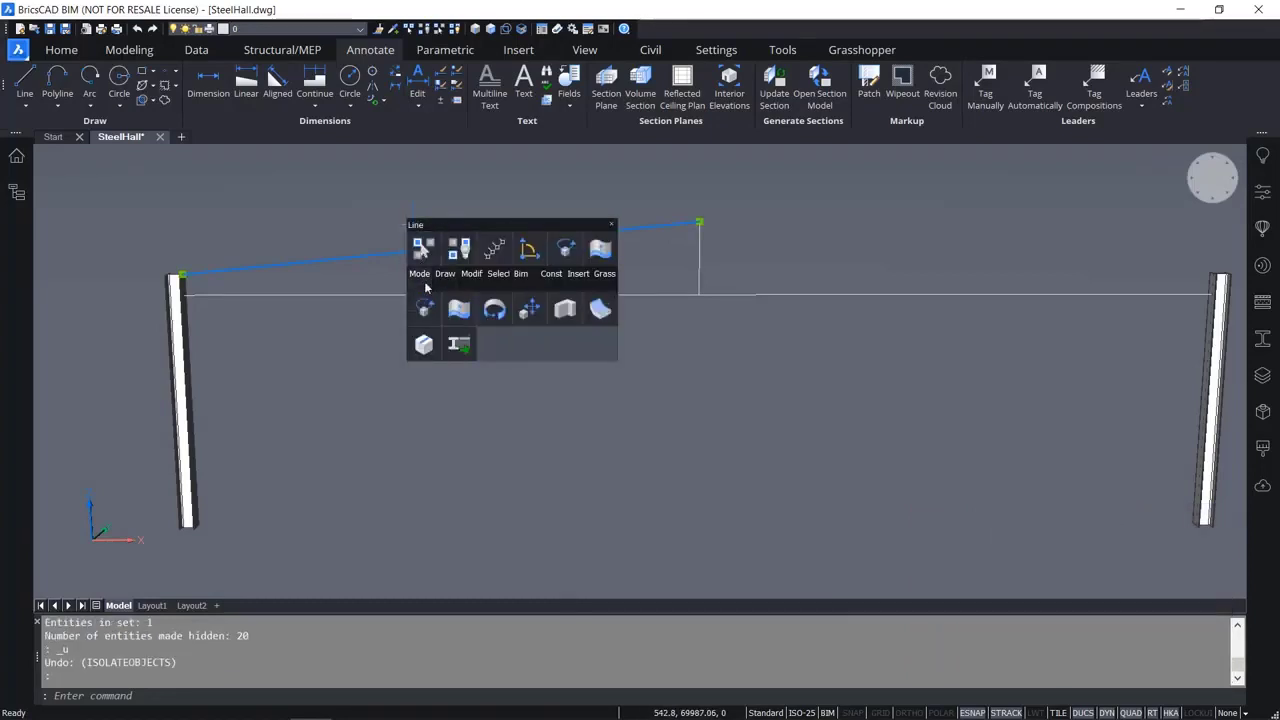
mouse_move(445, 280)
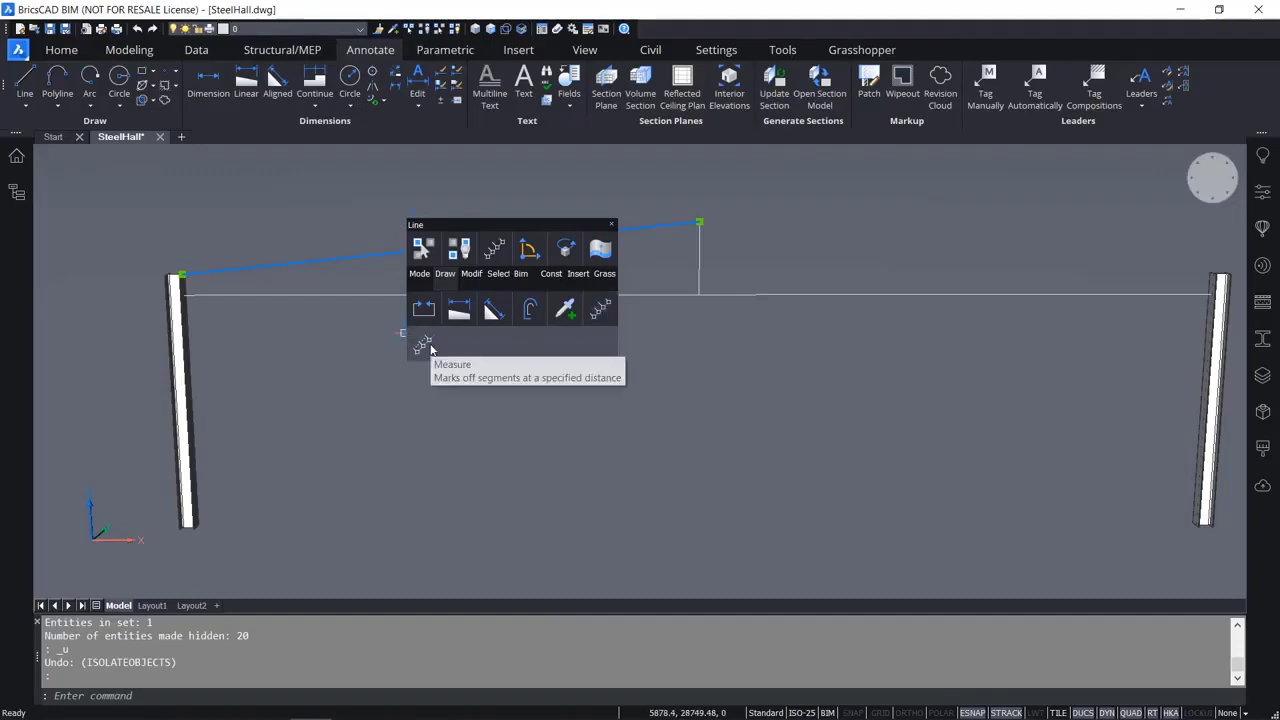
click(614, 315)
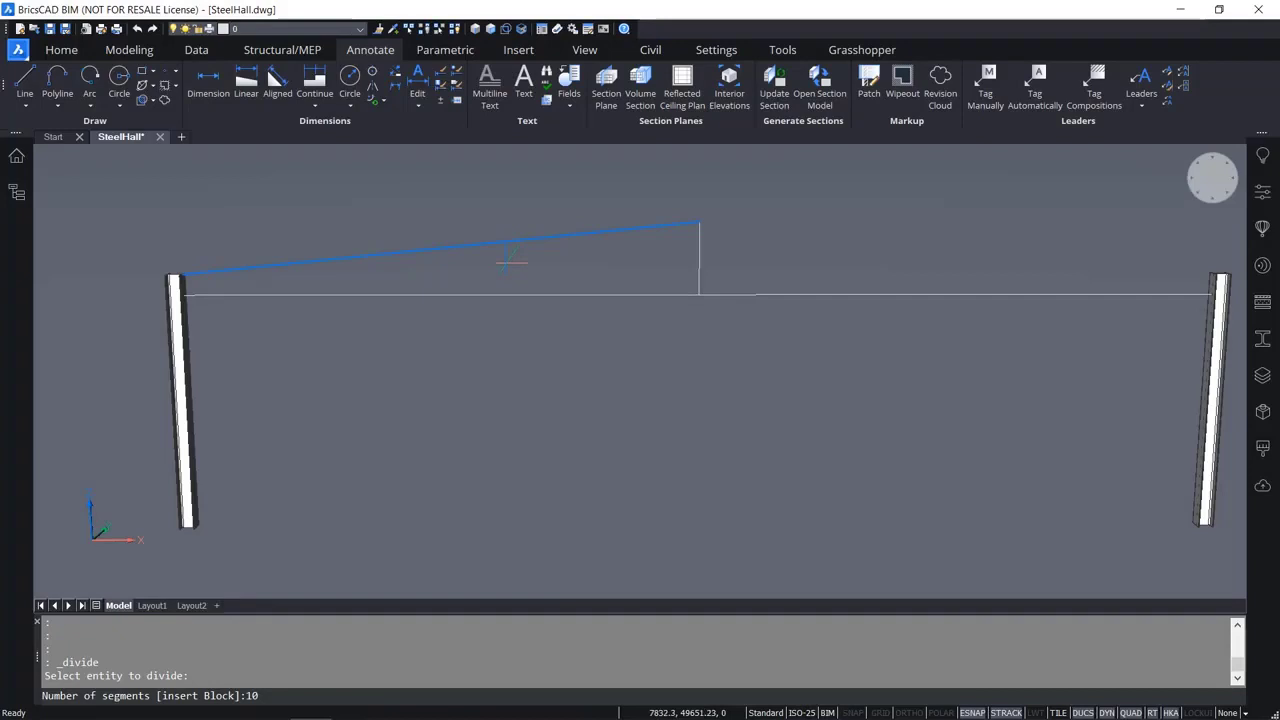
key(Return)
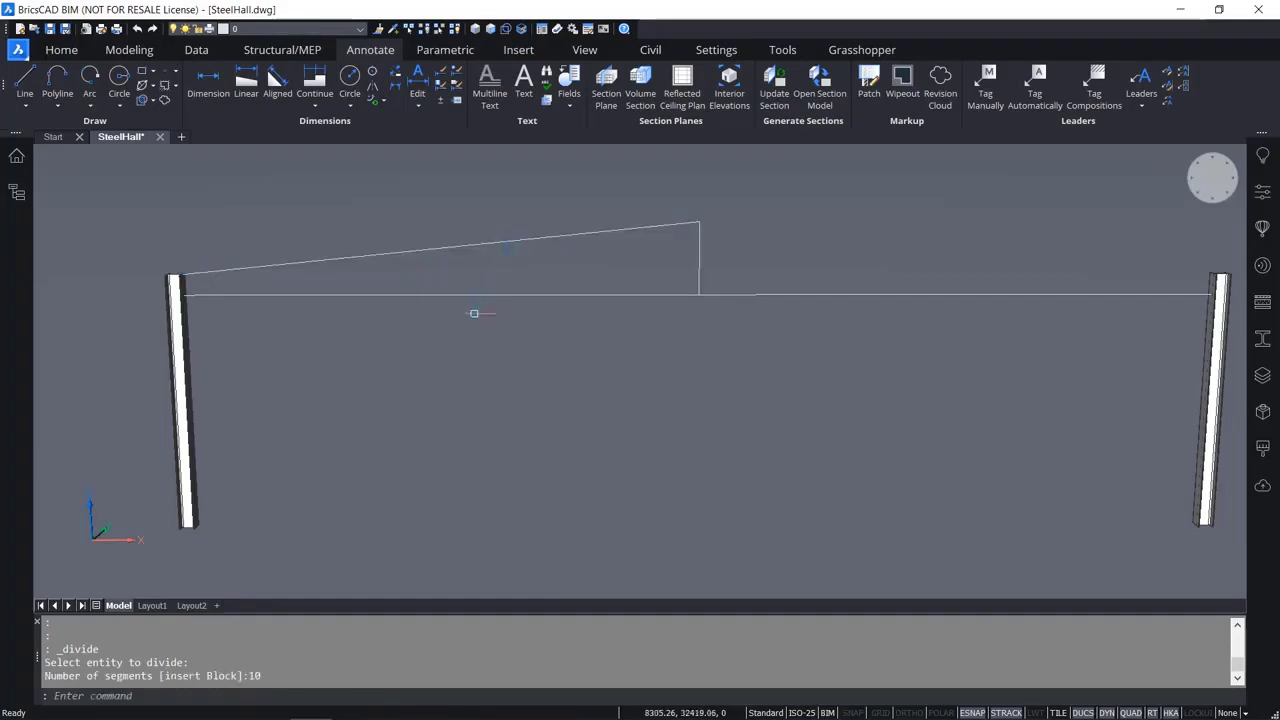
Select the division points along the sloped line with a window to check them, and clear the selection.
shift+middle_drag(451, 314, 570, 352)
click(187, 178)
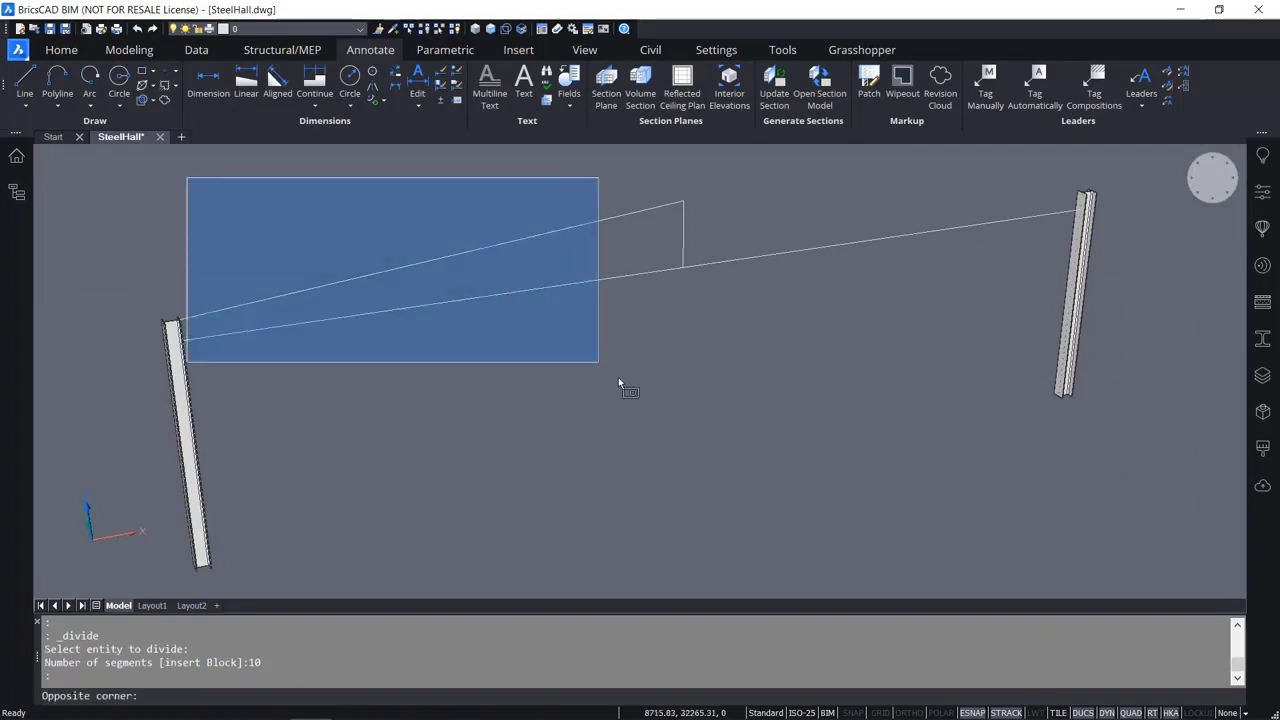
click(672, 402)
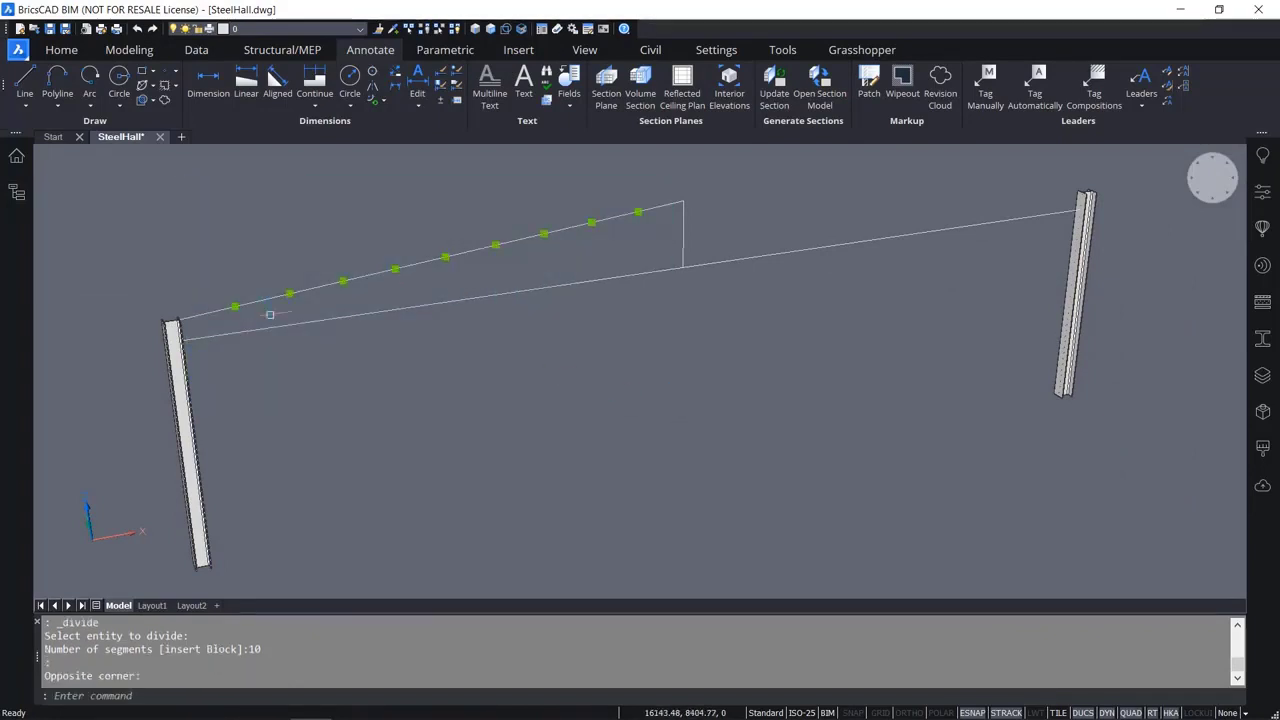
key(Escape)
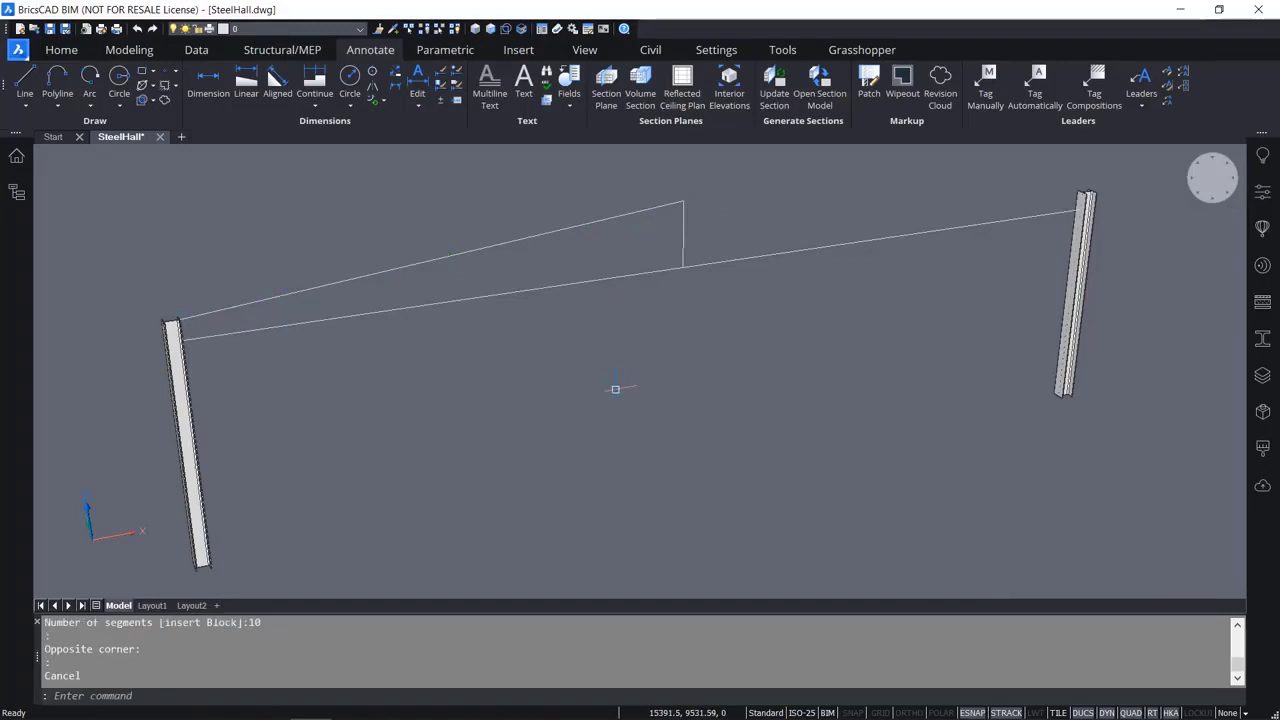
Find PDMODE in the settings and set the point display mode mask to [3] x.
text(SETTINGS)
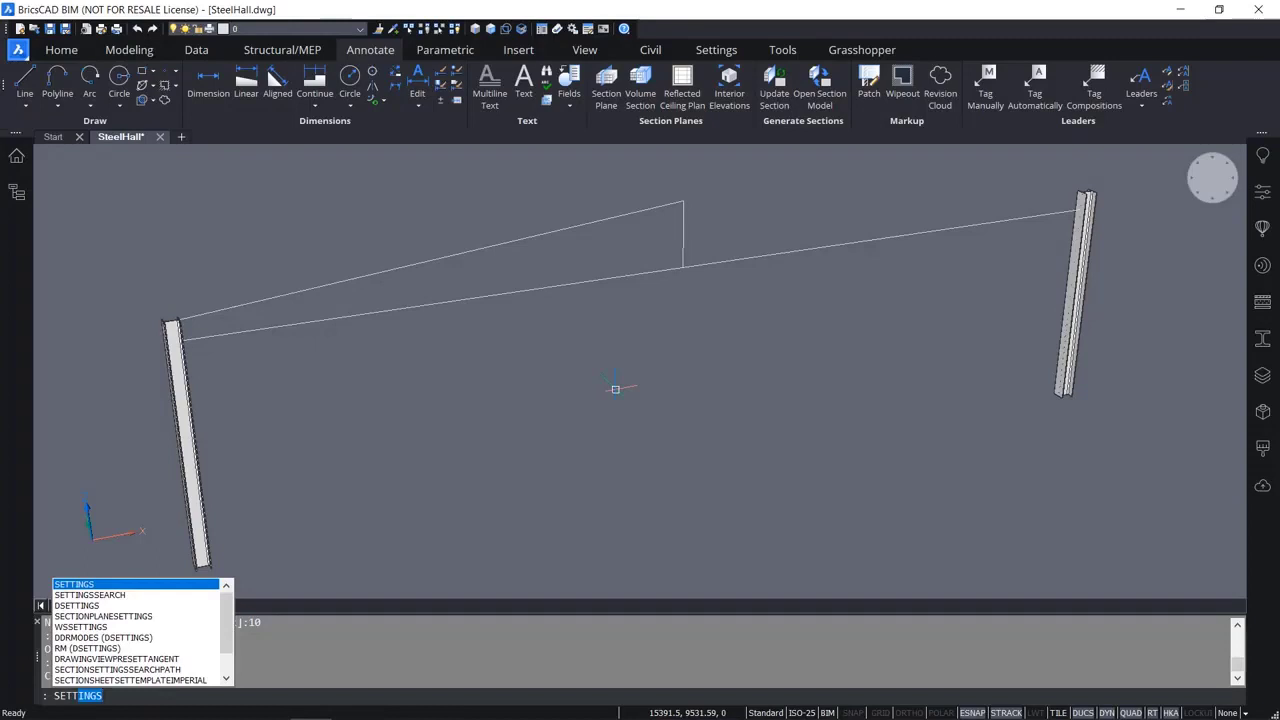
key(Return)
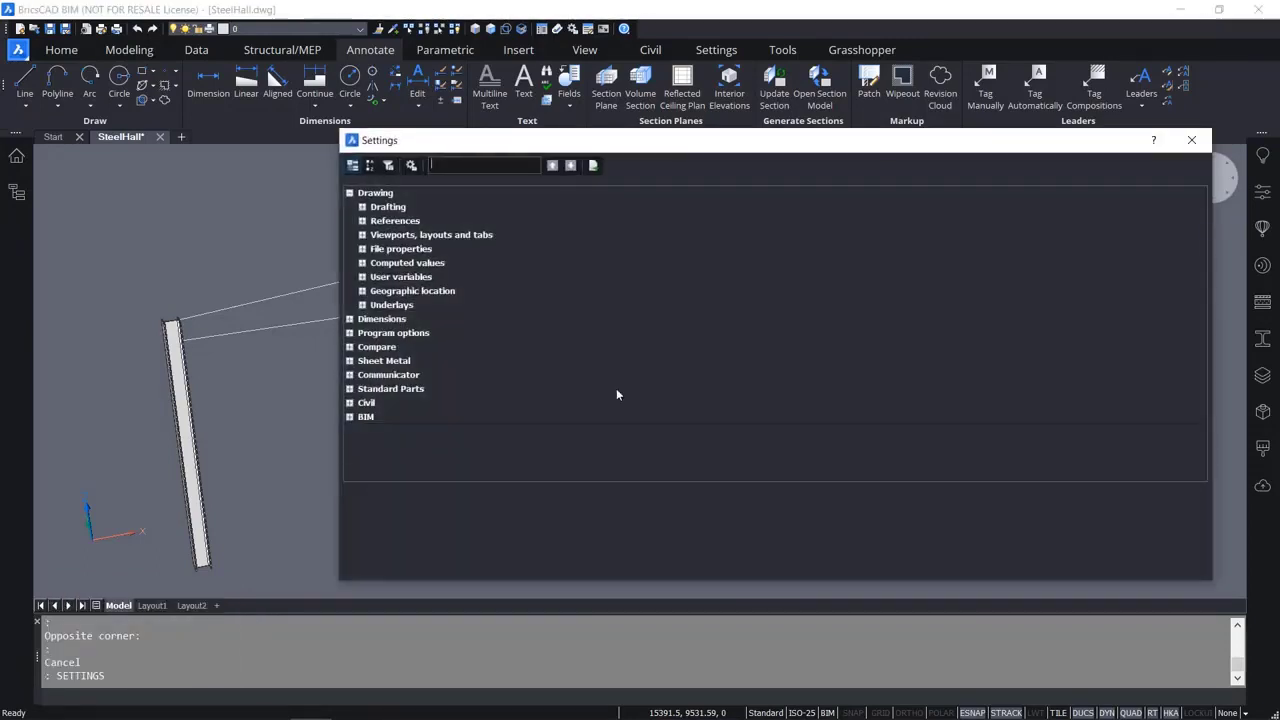
text(pdmode)
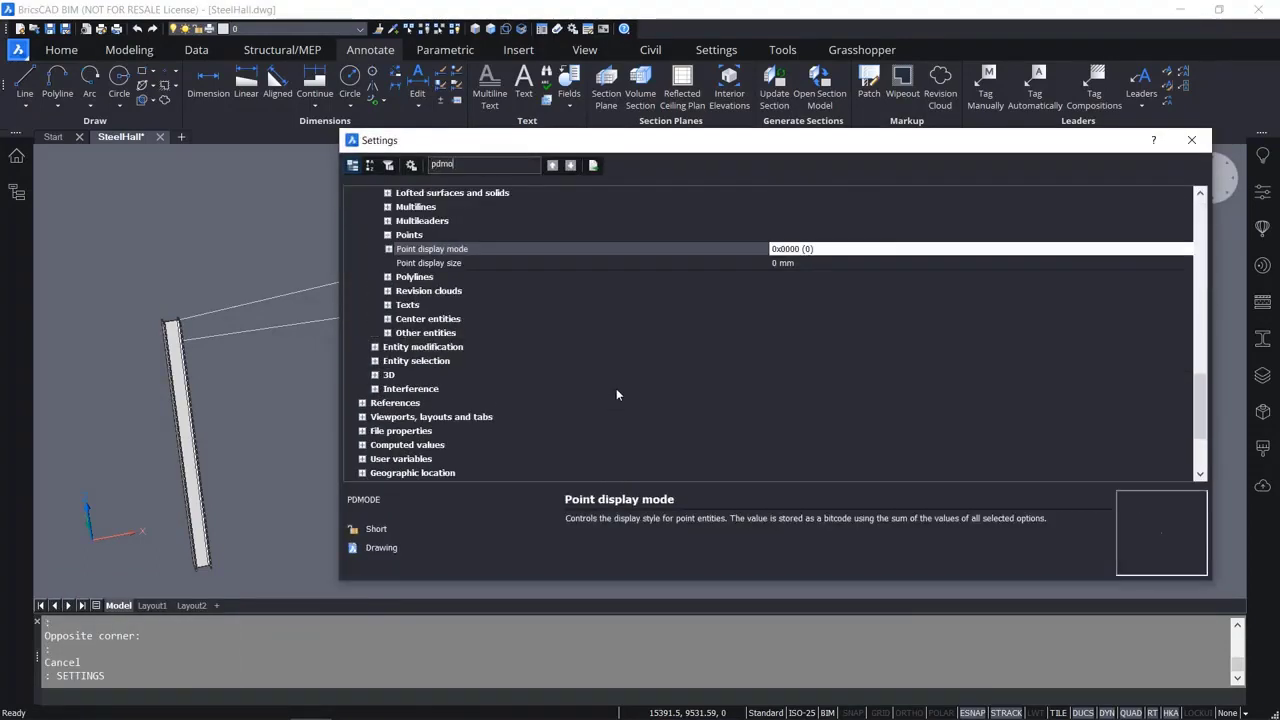
click(388, 249)
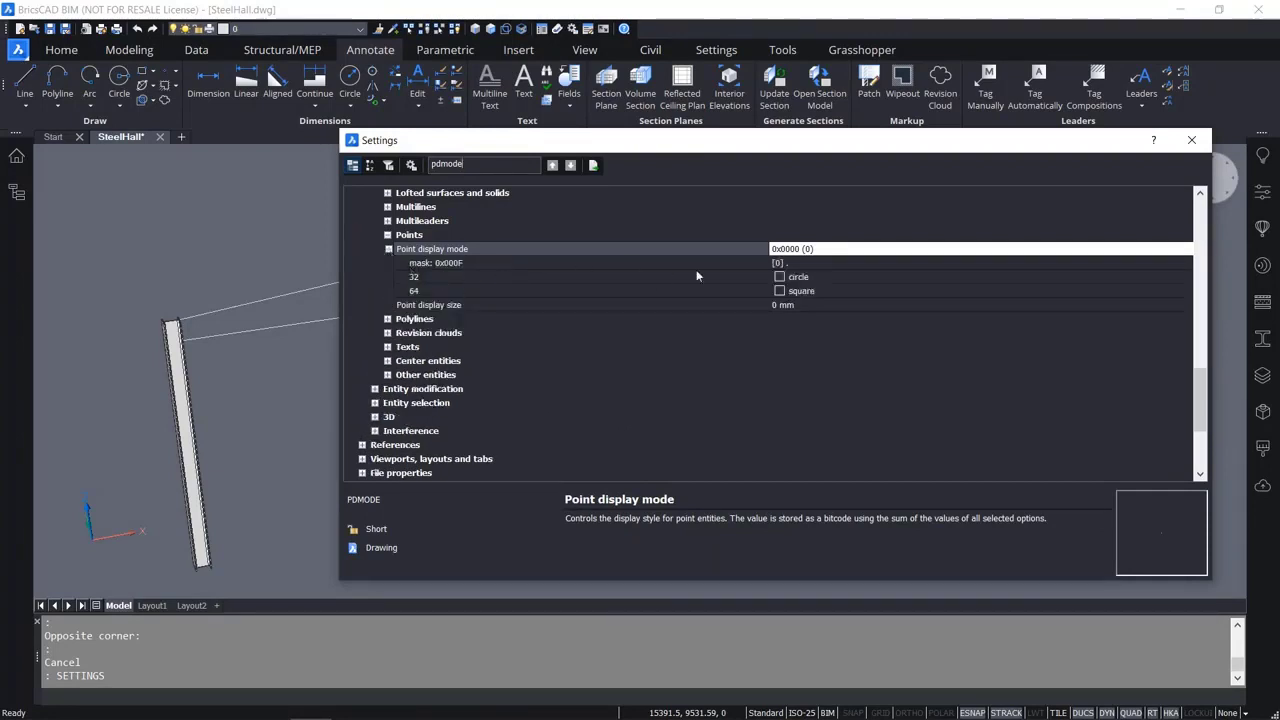
click(804, 265)
click(806, 268)
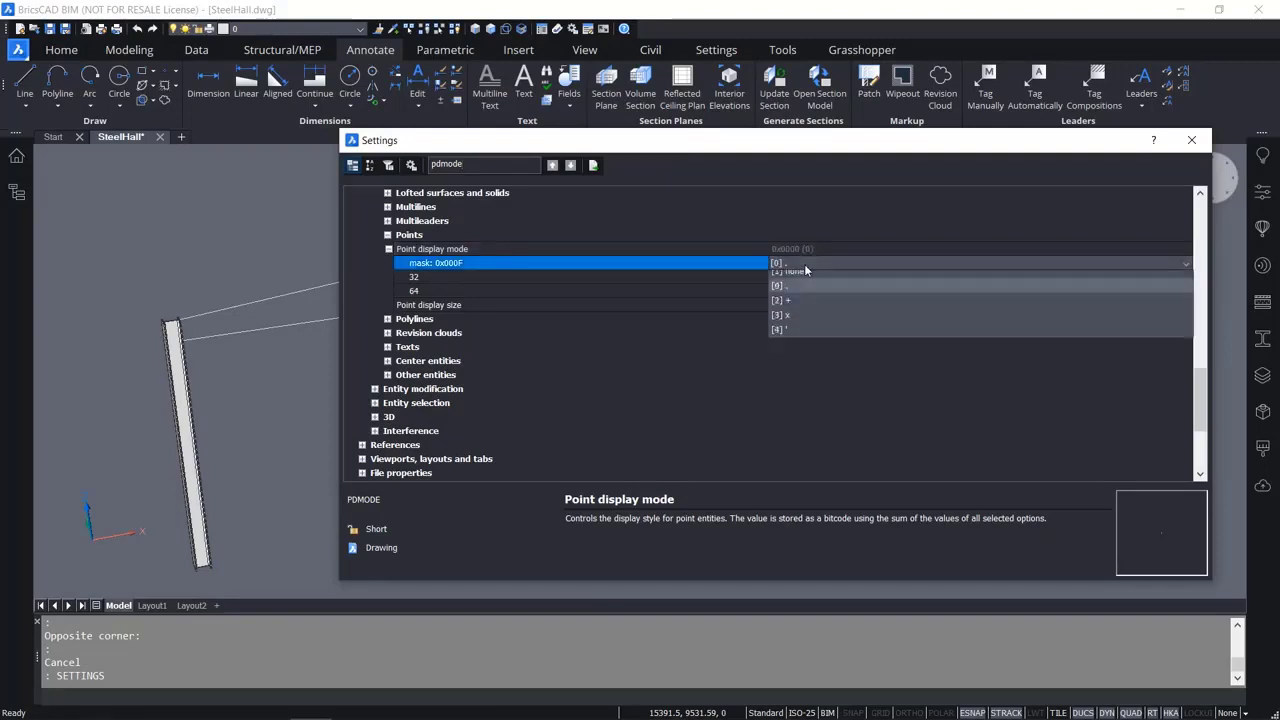
click(803, 323)
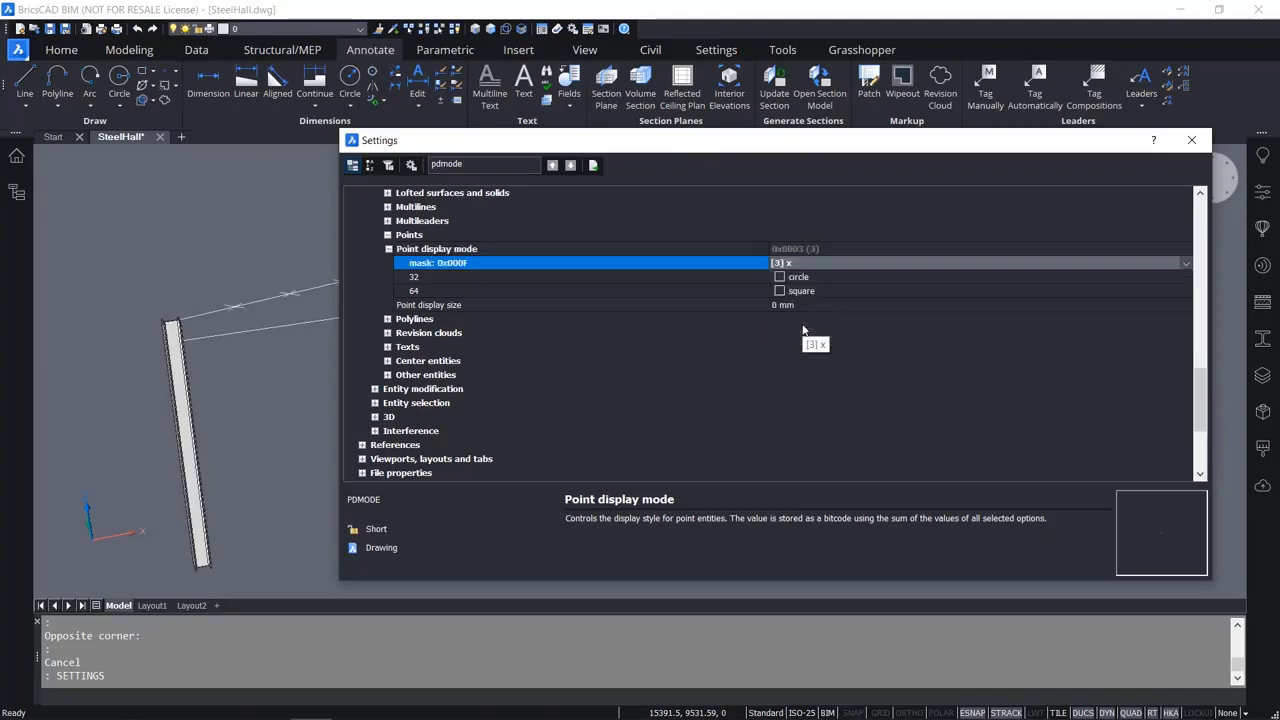
click(640, 306)
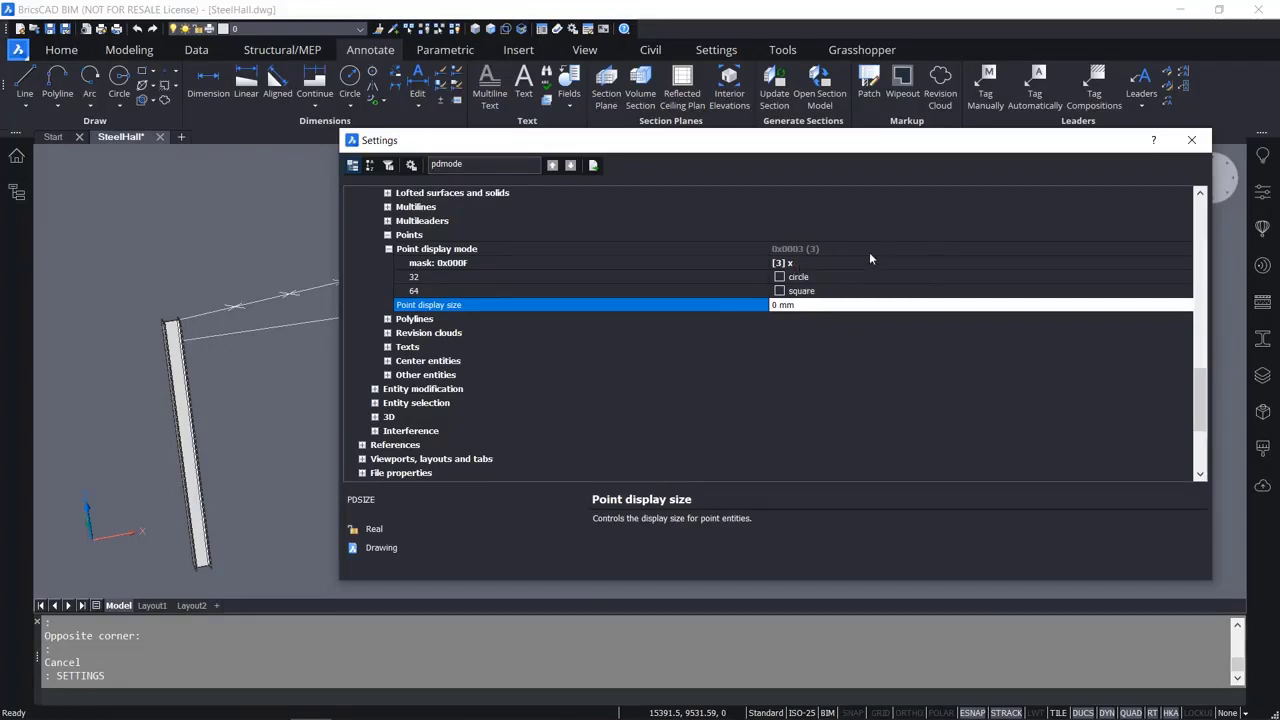
Close the settings and inspect the x-marked division points along the sloped line.
click(834, 263)
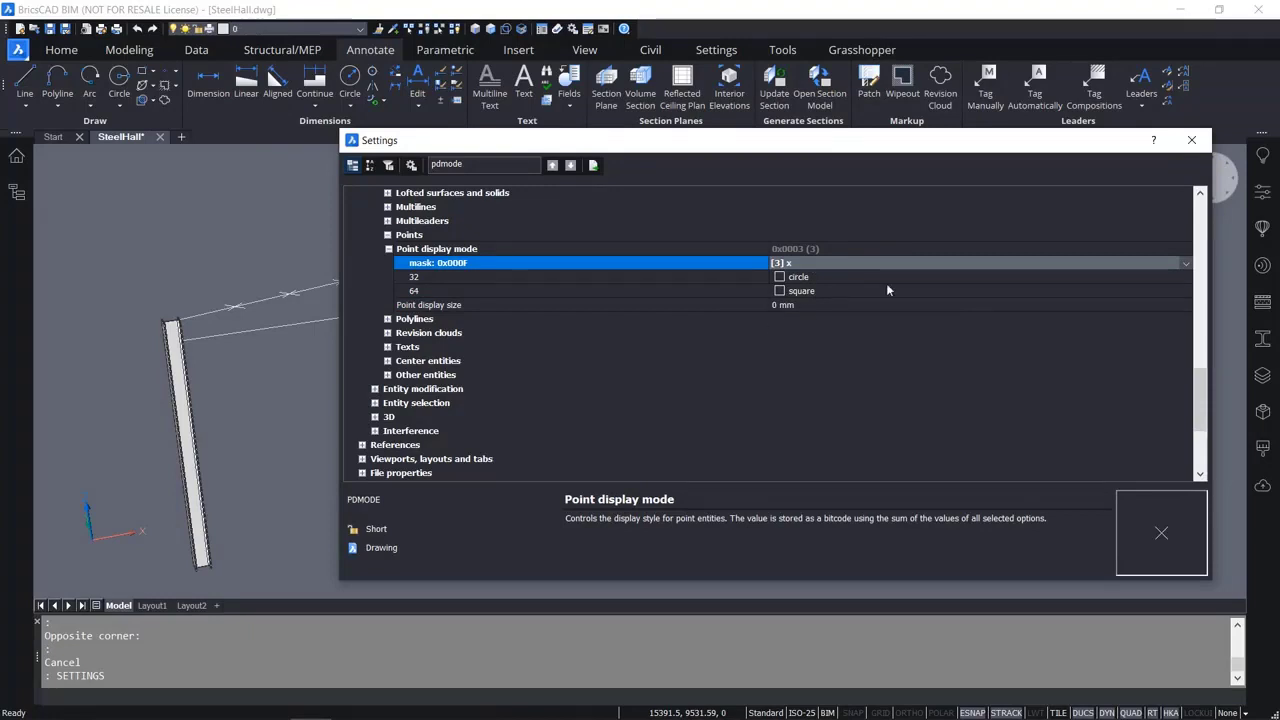
click(1195, 140)
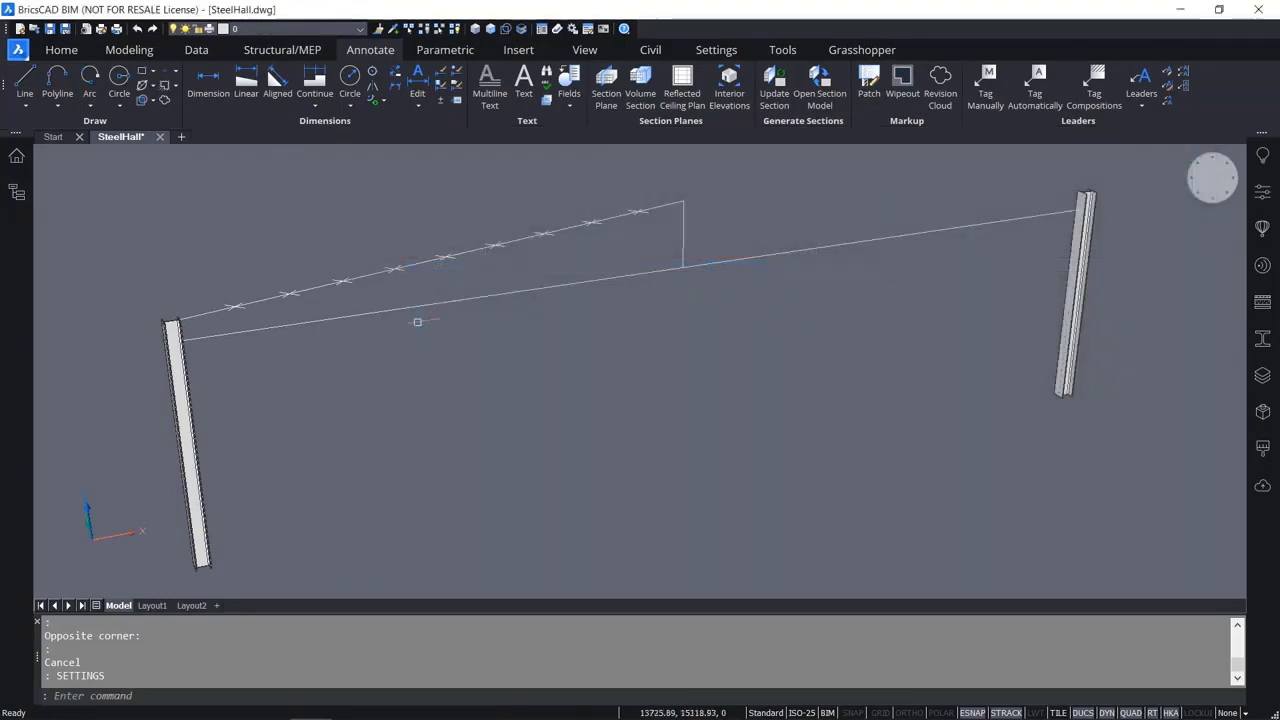
middle_drag(500, 263, 657, 283)
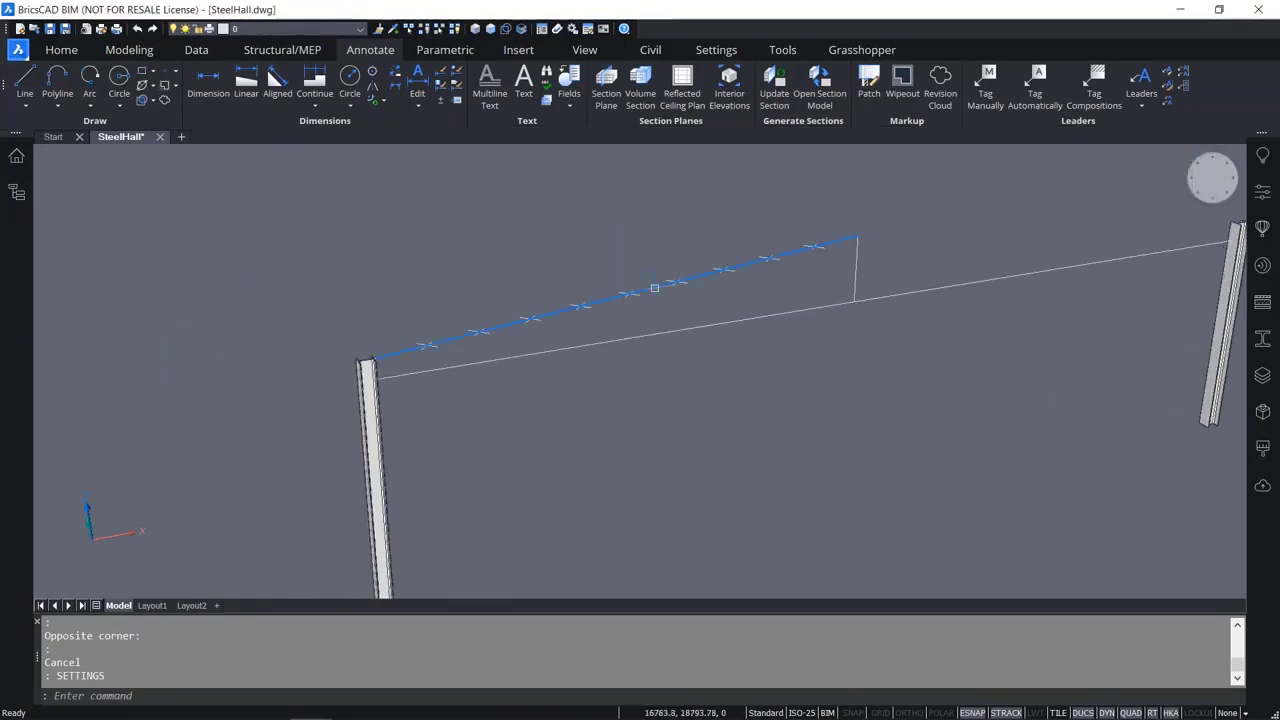
scroll(430, 365, up, 5)
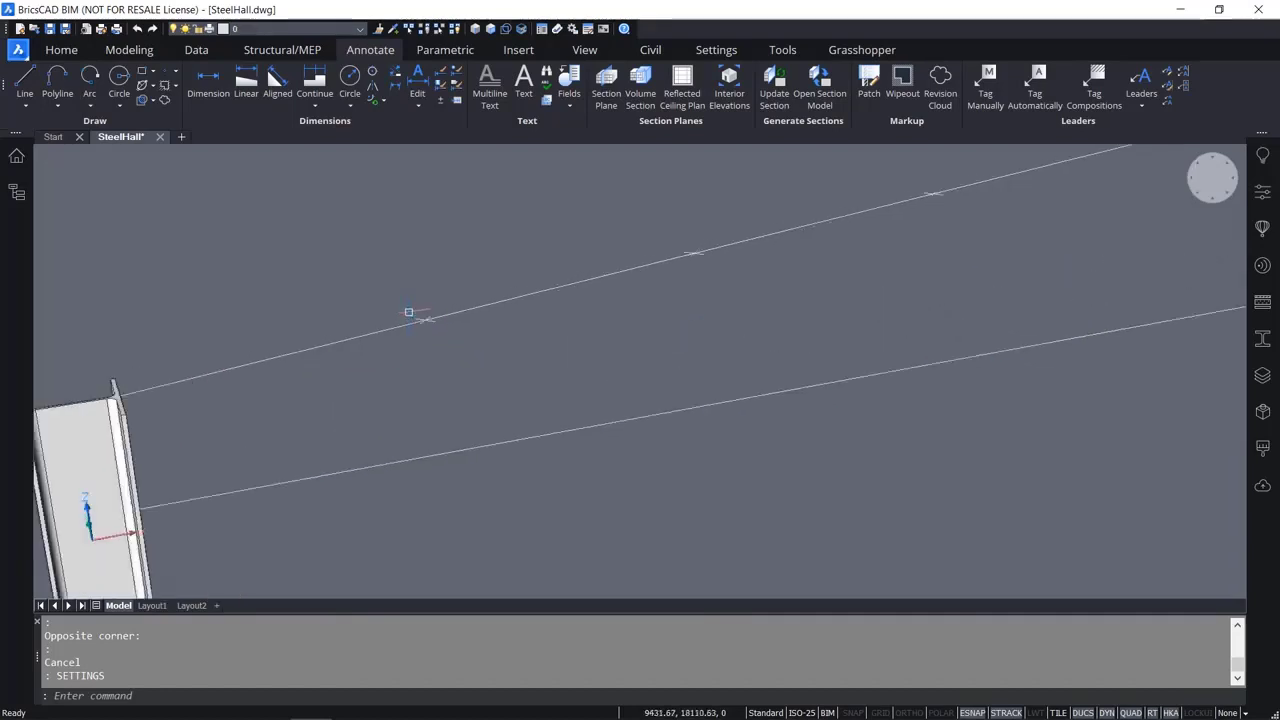
scroll(420, 321, down, 5)
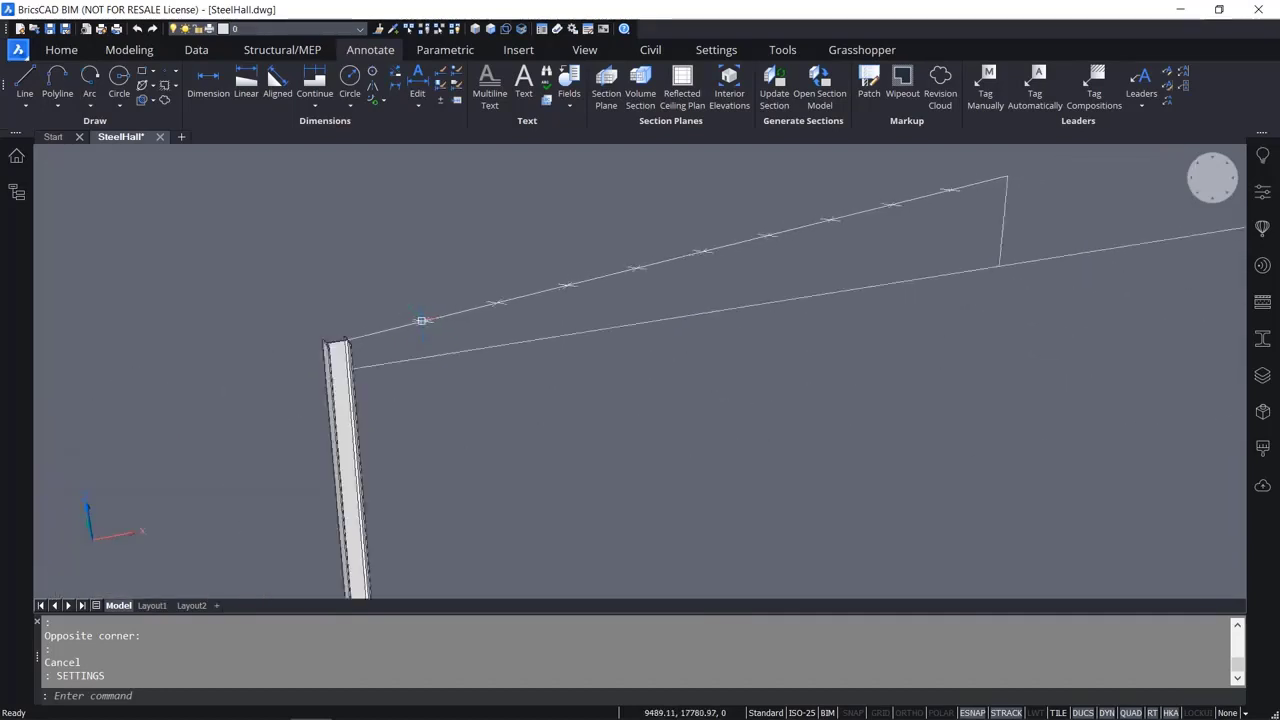
middle_drag(520, 304, 504, 358)
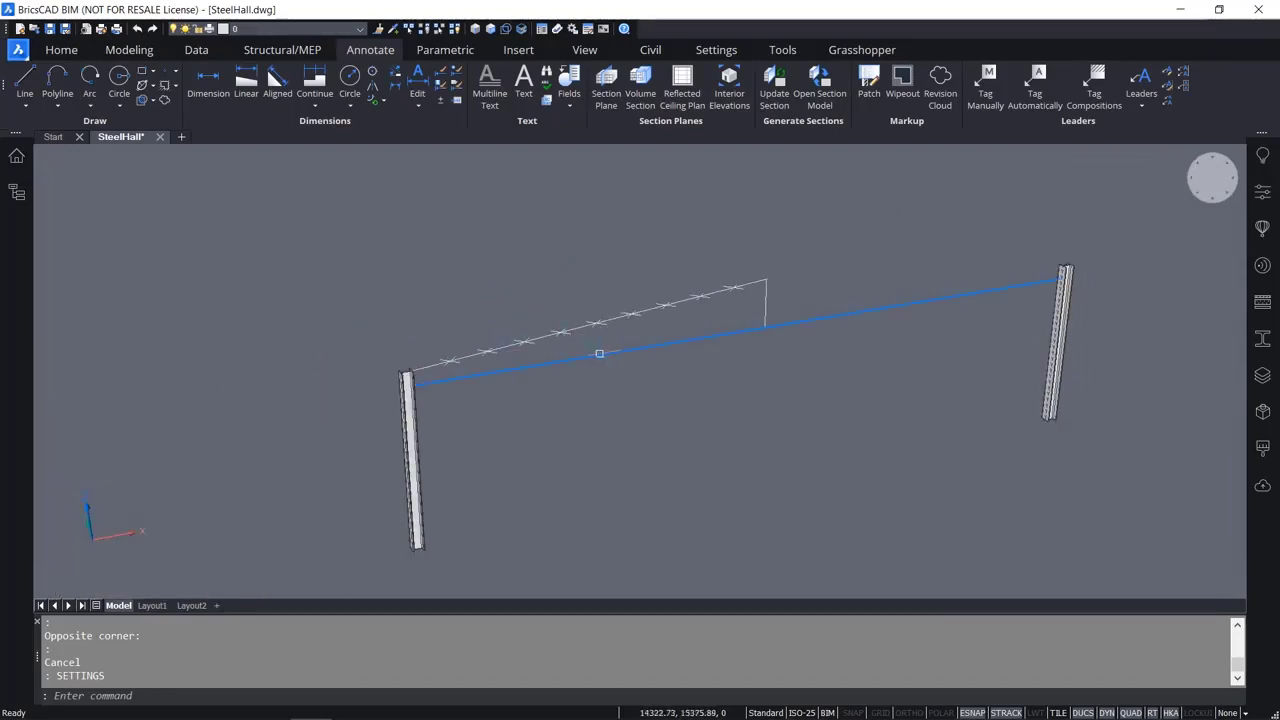
Divide the long straight line between the two columns into 20 segments.
scroll(583, 370, up, 2)
middle_drag(583, 371, 564, 402)
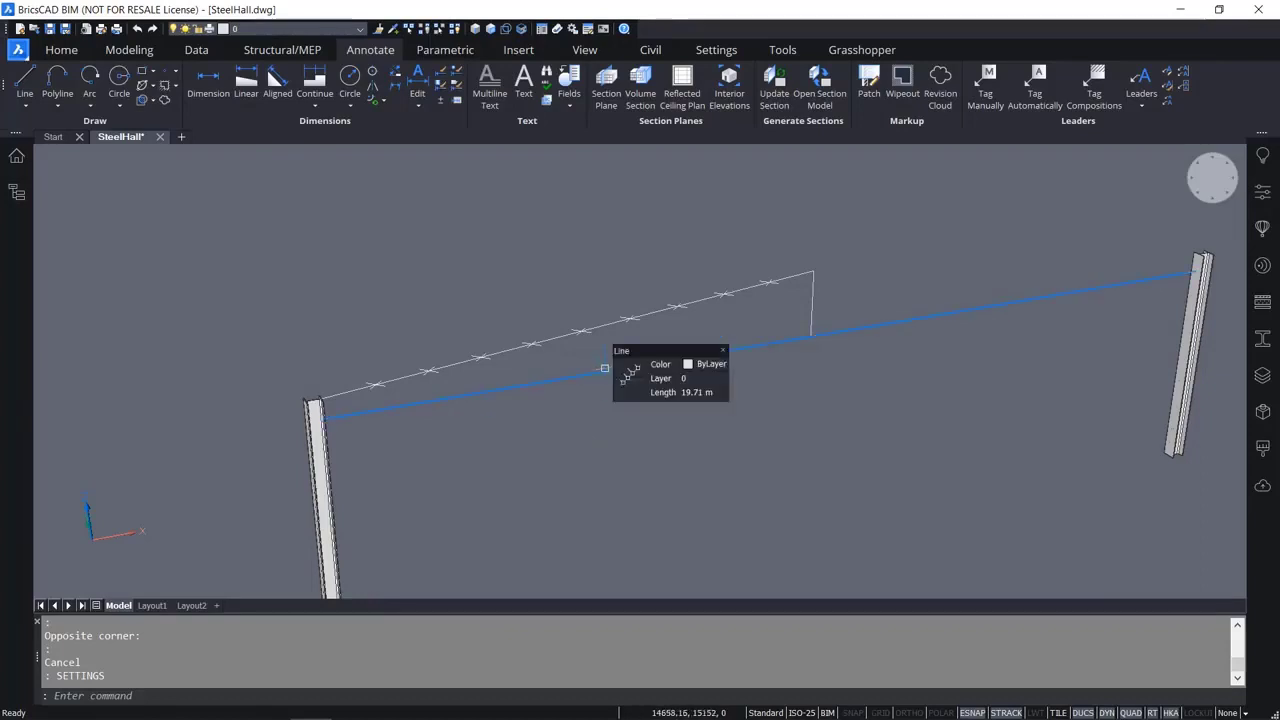
click(604, 368)
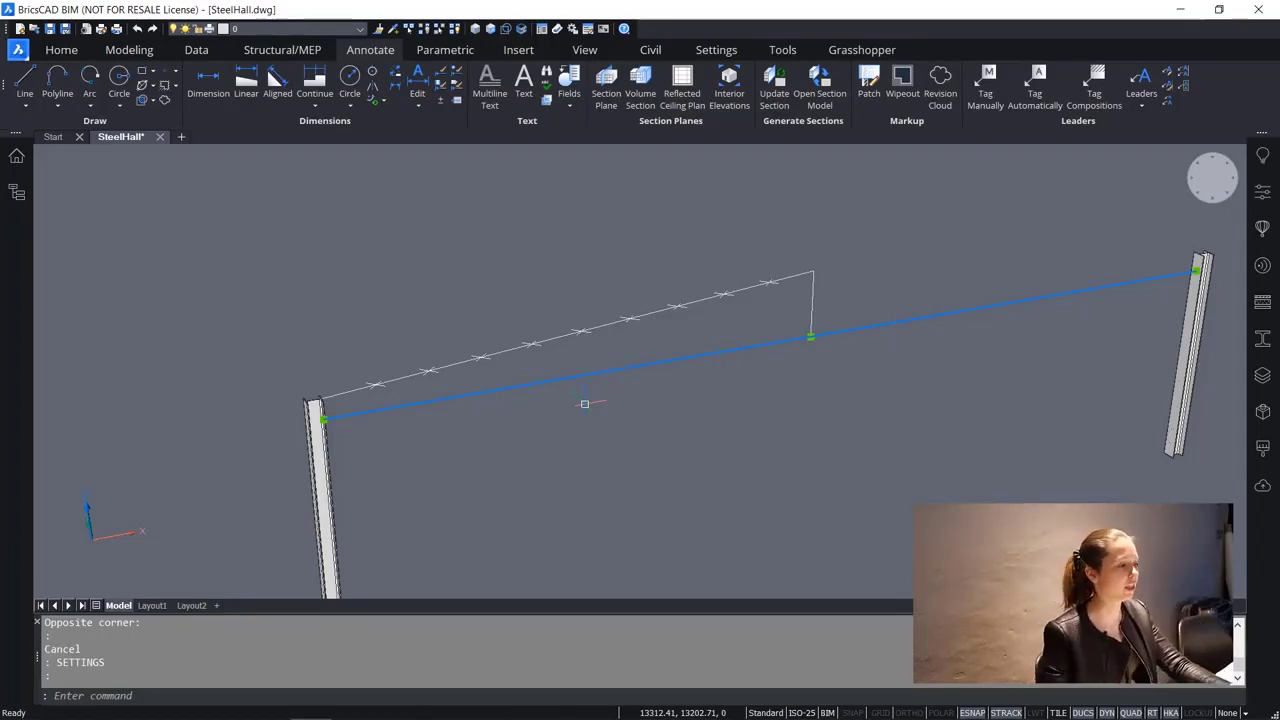
mouse_move(585, 405)
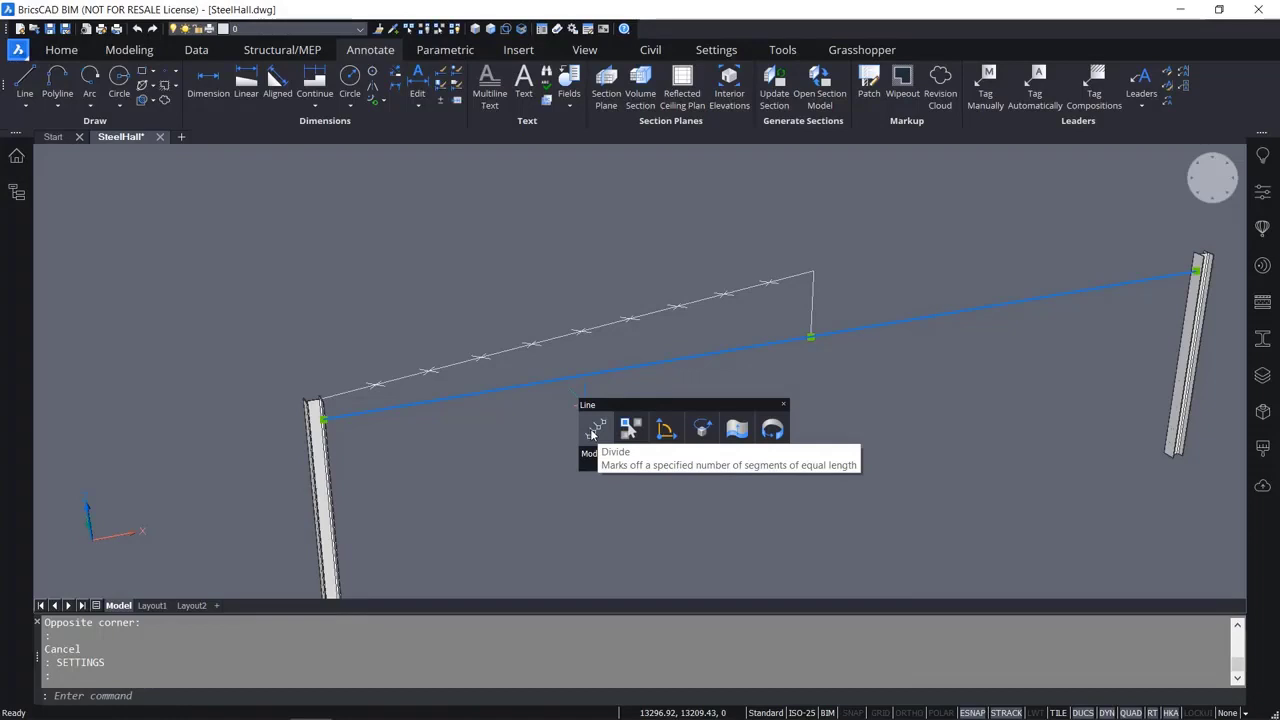
click(593, 430)
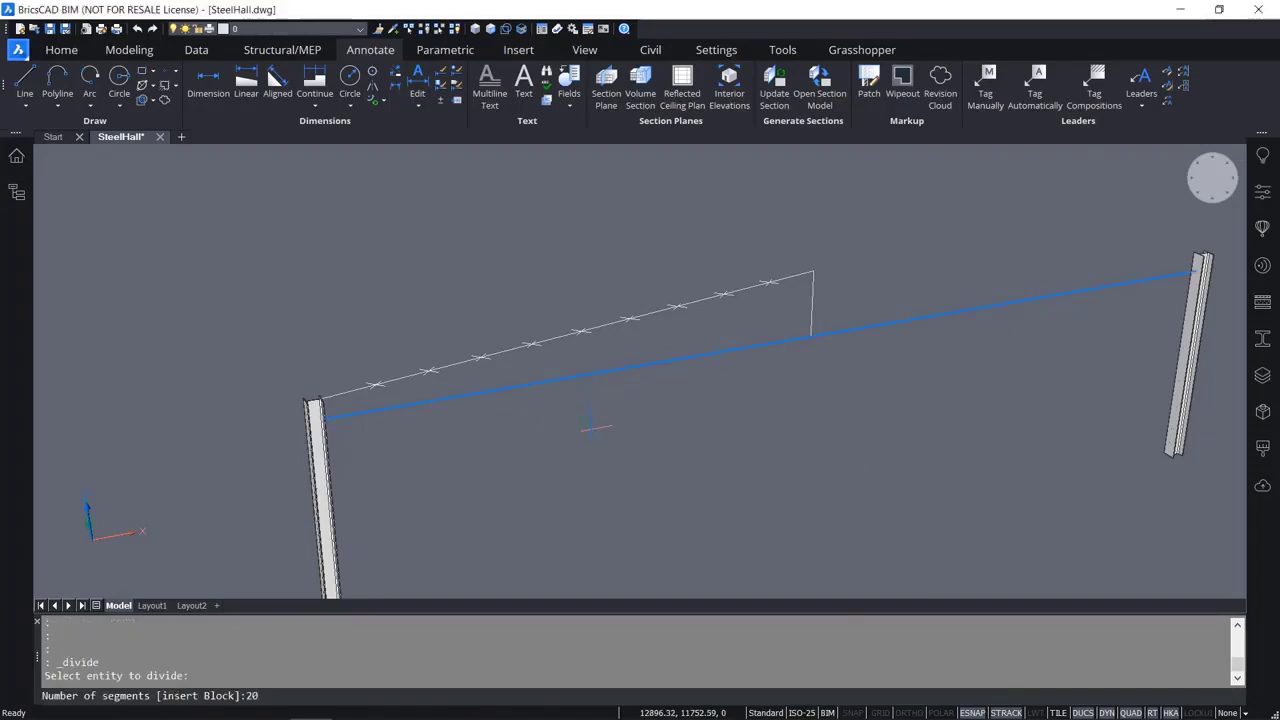
key(Return)
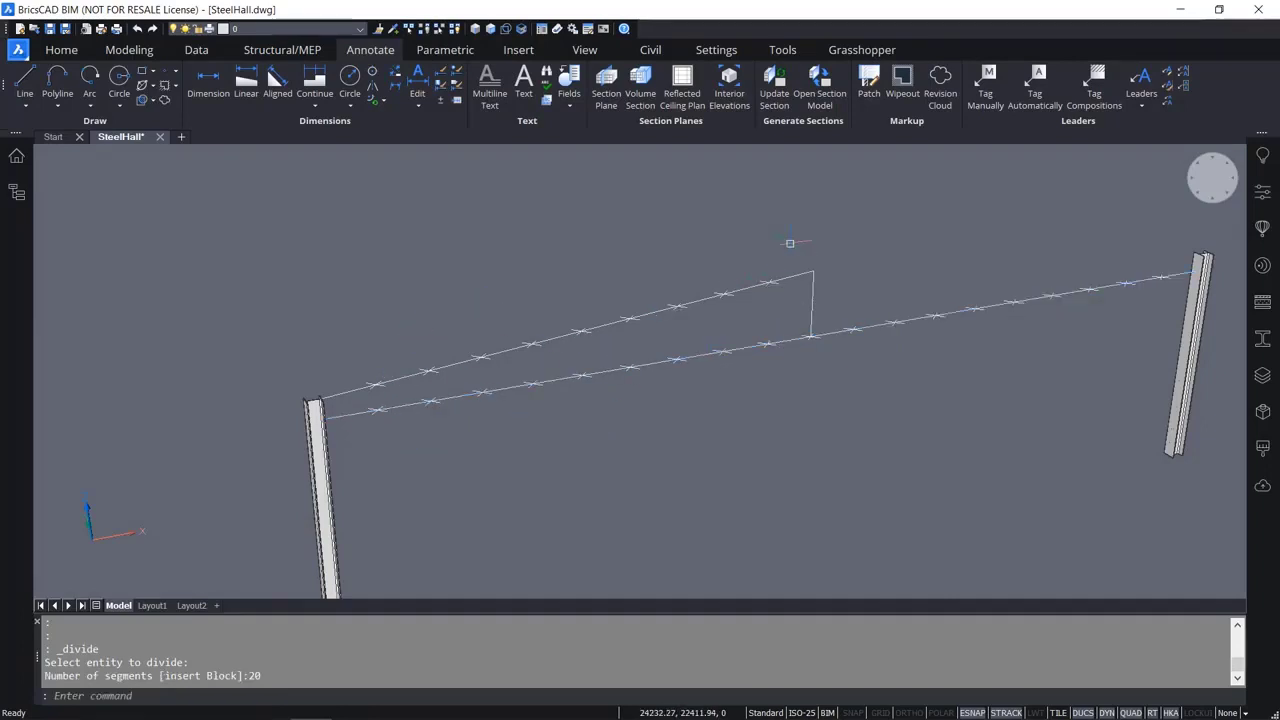
Check the available entity snap modes, including Node, and dismiss the list without changing any.
shift+middle_drag(796, 376, 746, 400)
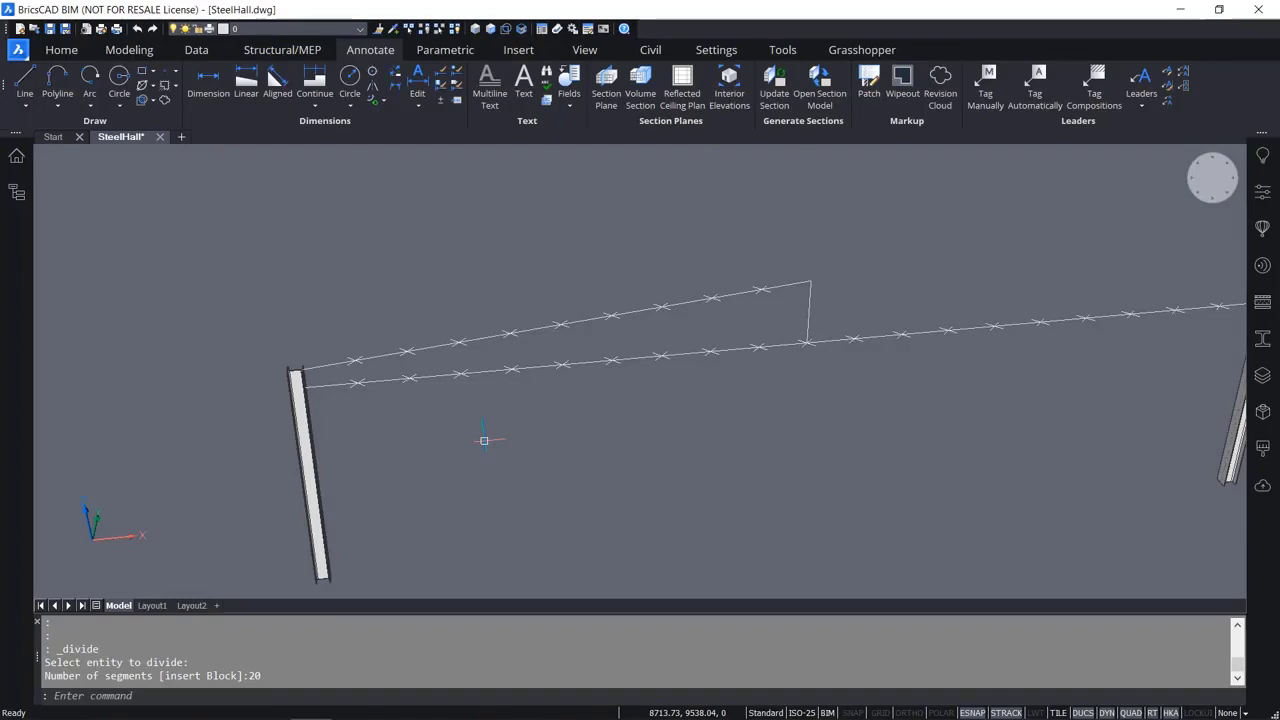
right_click(973, 713)
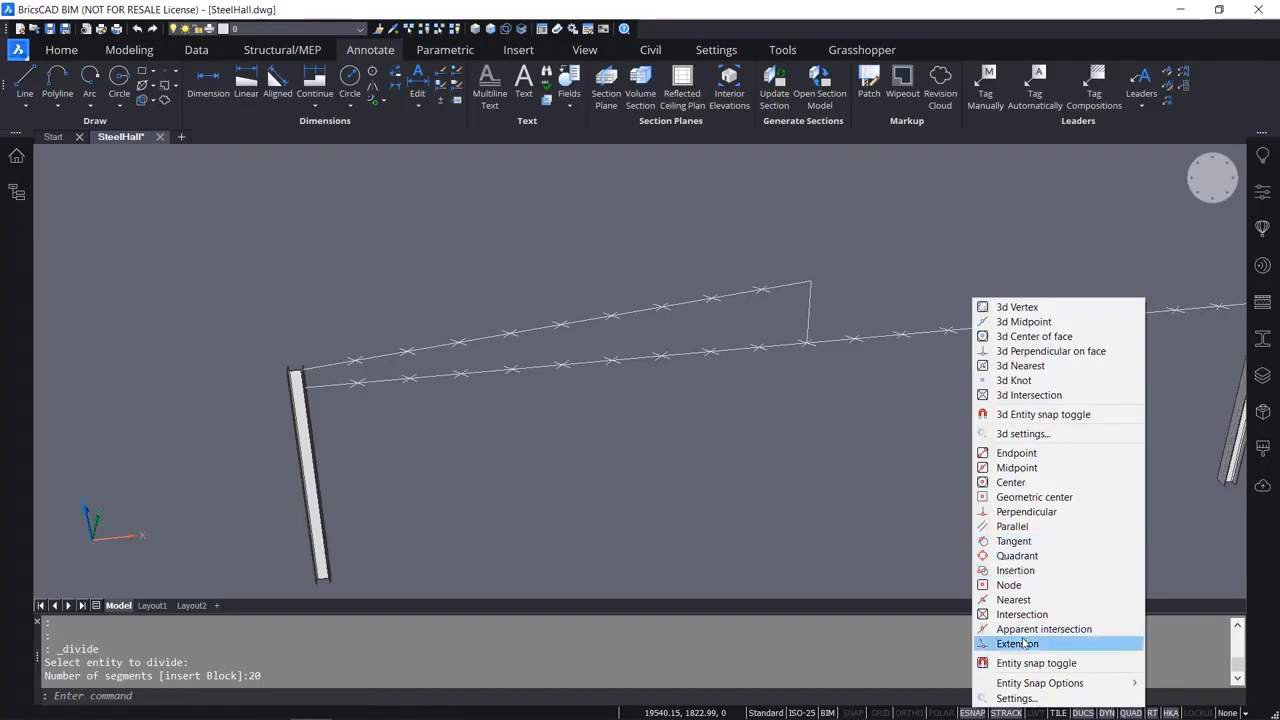
click(899, 573)
click(779, 543)
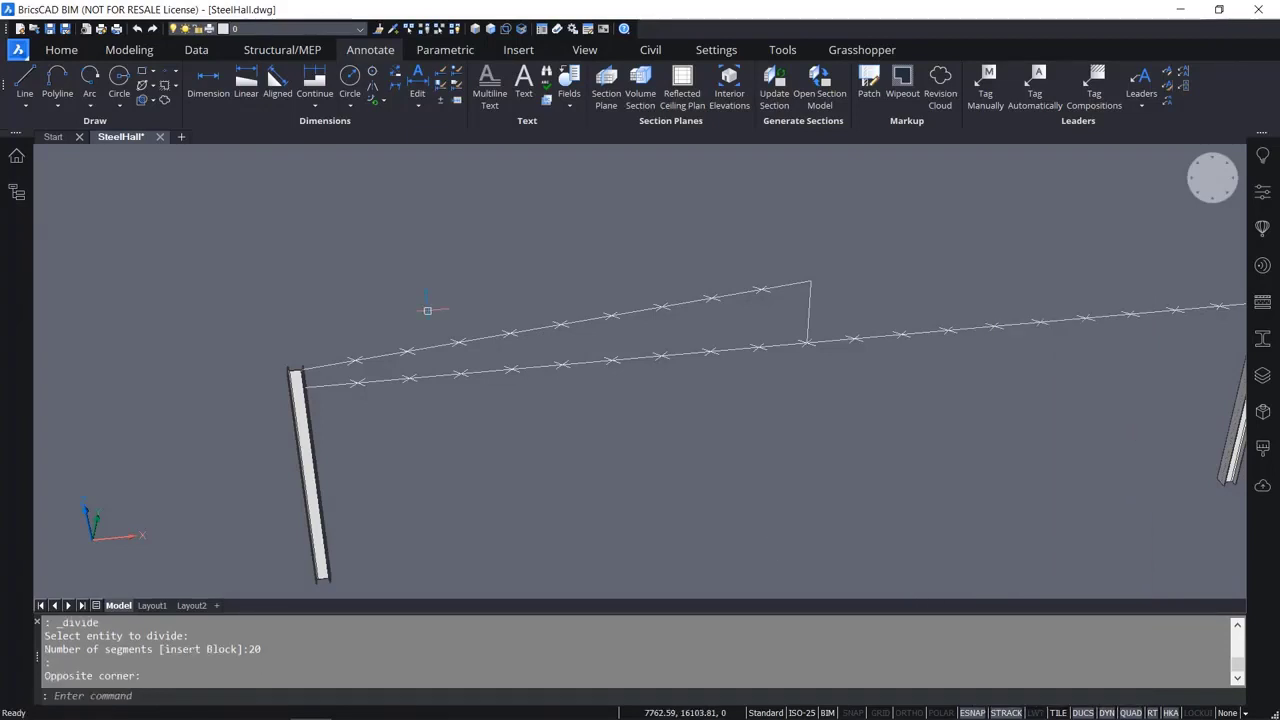
Draw a line from the bottom chord's end at the first column to the first upper division point and down to the second lower one.
click(25, 80)
scroll(305, 380, up, 8)
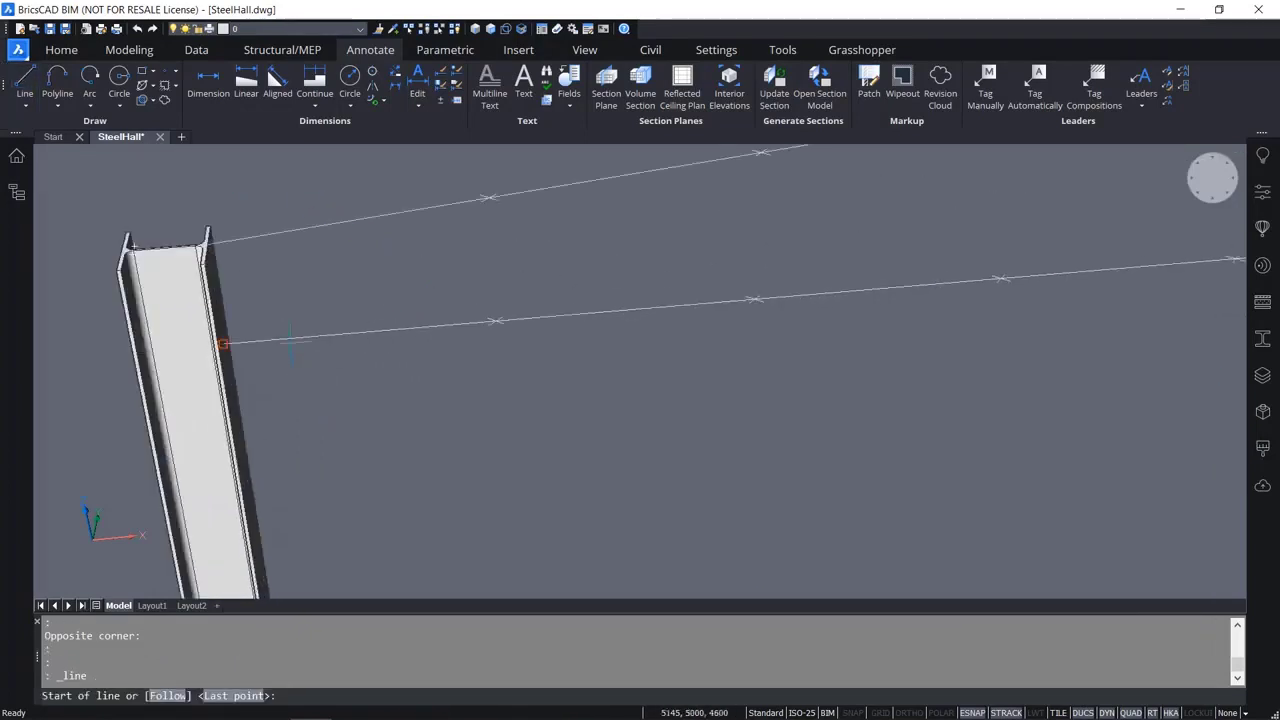
click(290, 342)
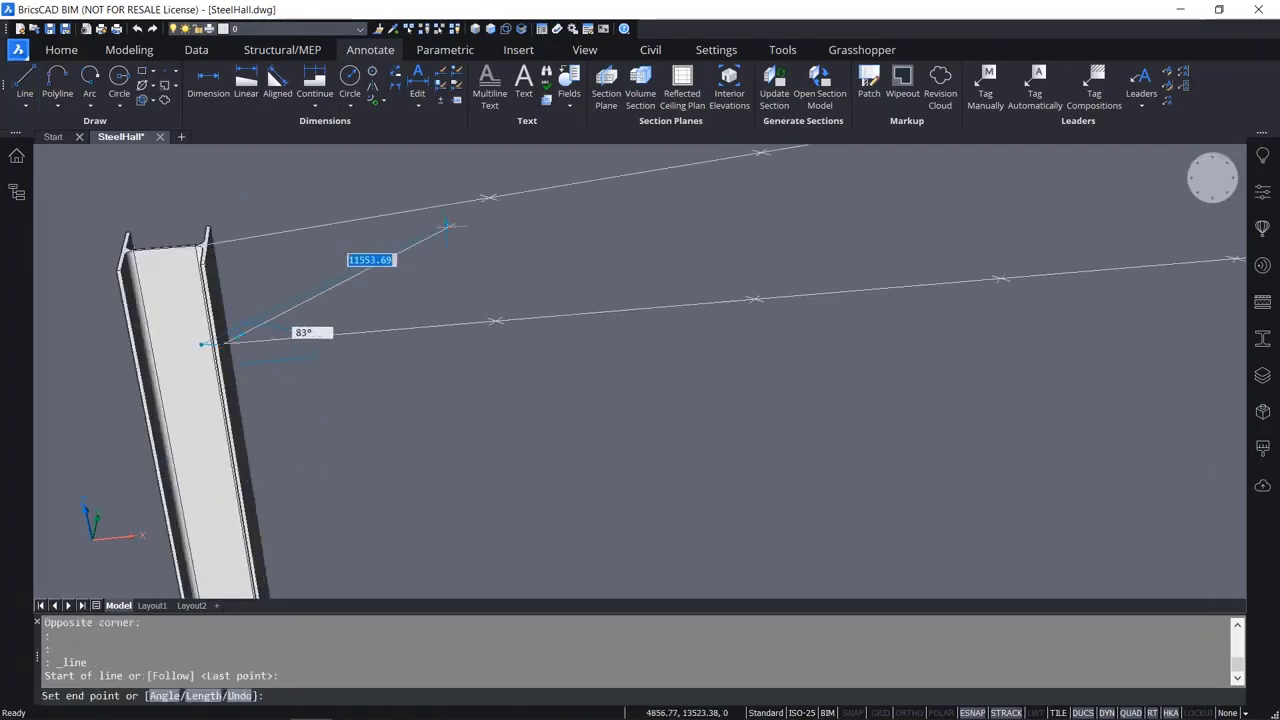
click(488, 197)
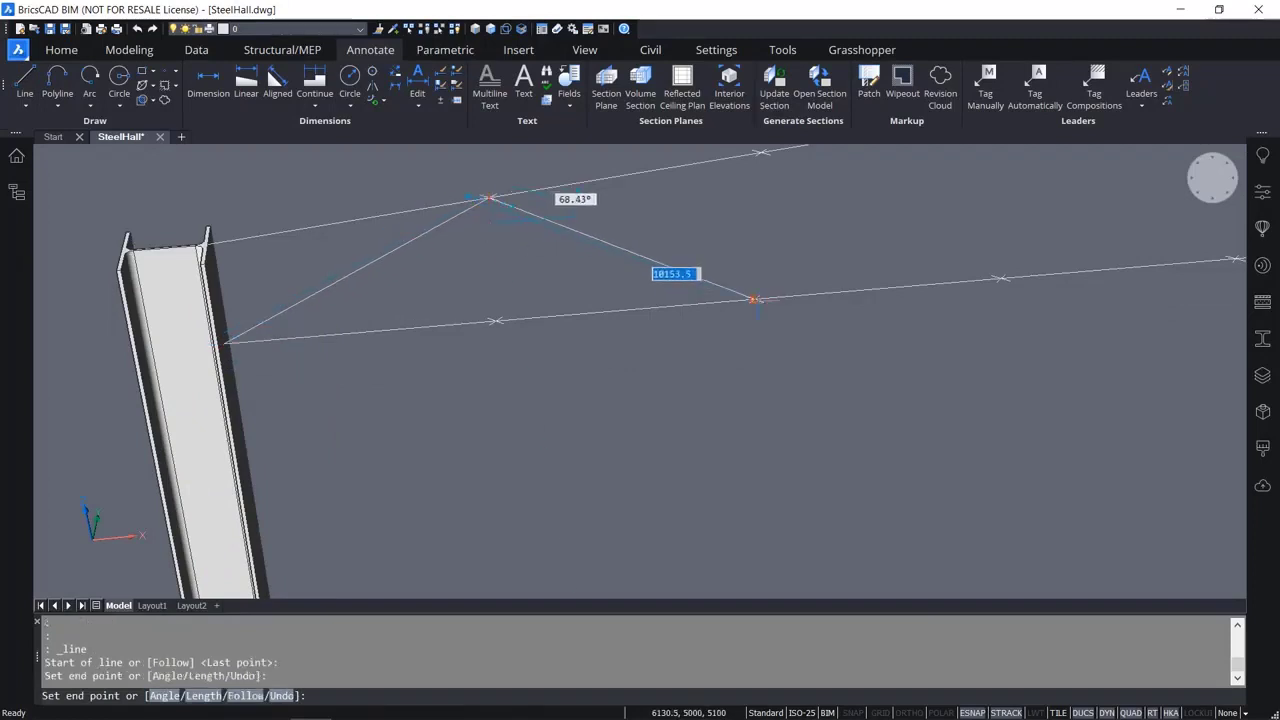
click(755, 299)
Continue the zigzag through the third upper, fourth lower, fifth upper and sixth lower division points.
scroll(560, 368, down, 3)
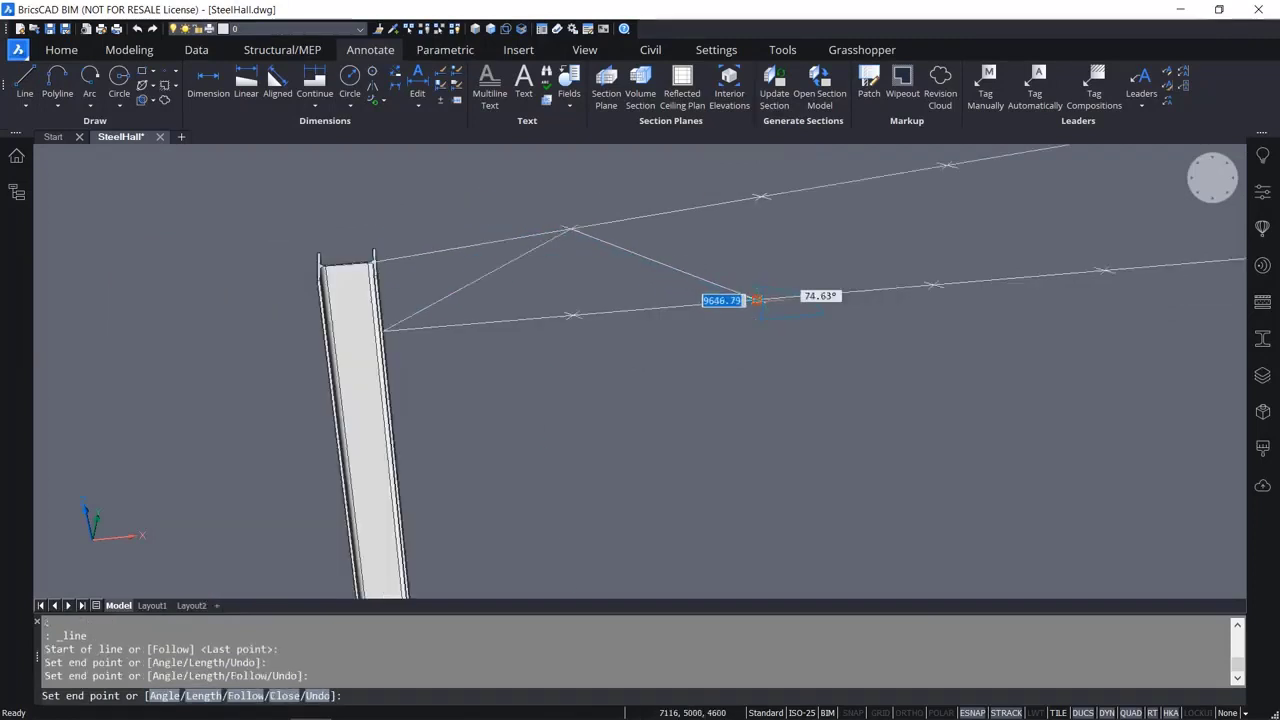
middle_drag(526, 372, 389, 426)
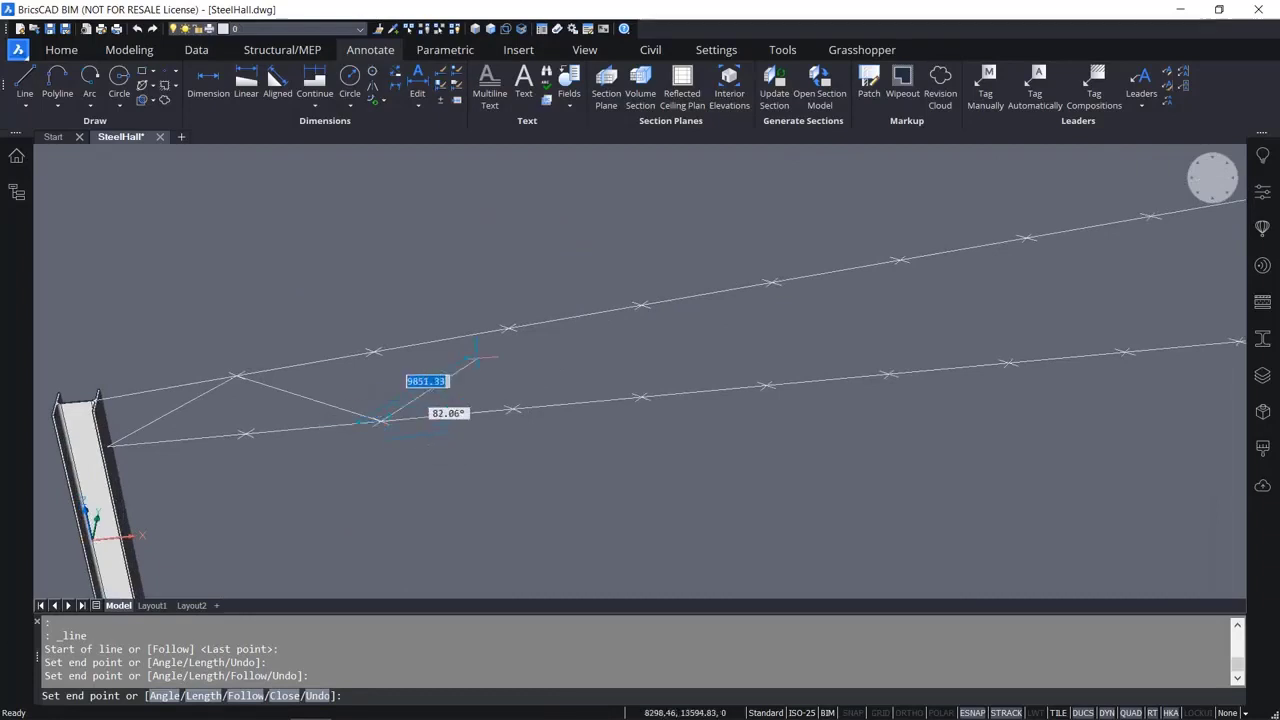
click(509, 328)
click(641, 397)
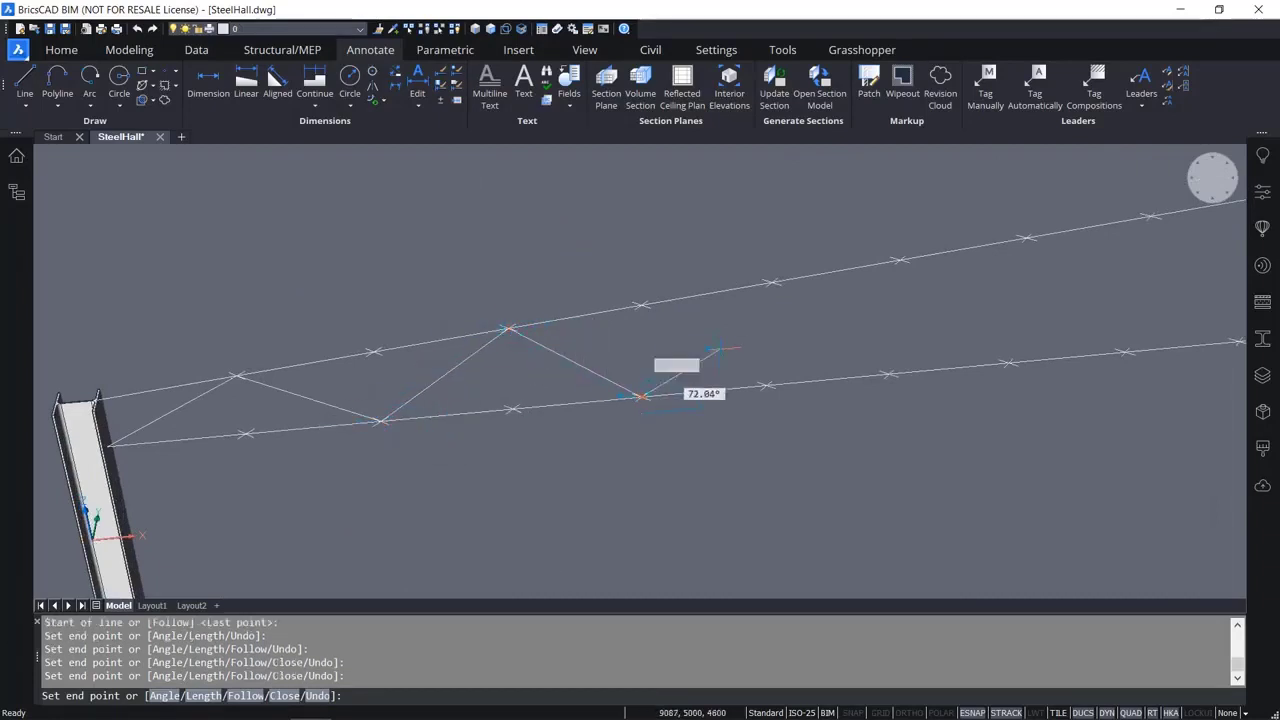
click(771, 281)
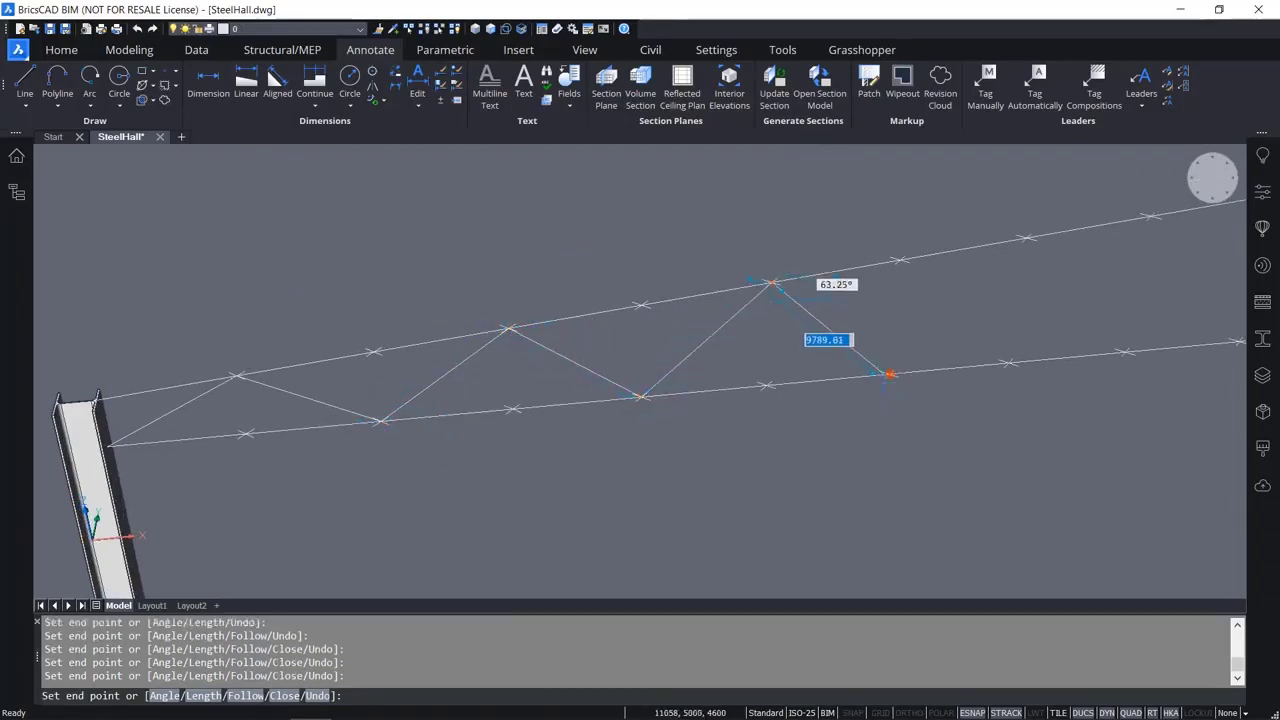
click(889, 374)
Finish the zigzag through the seventh upper, eighth lower and ninth upper division points, ending at the foot of the vertical apex line.
scroll(1026, 236, down, 2)
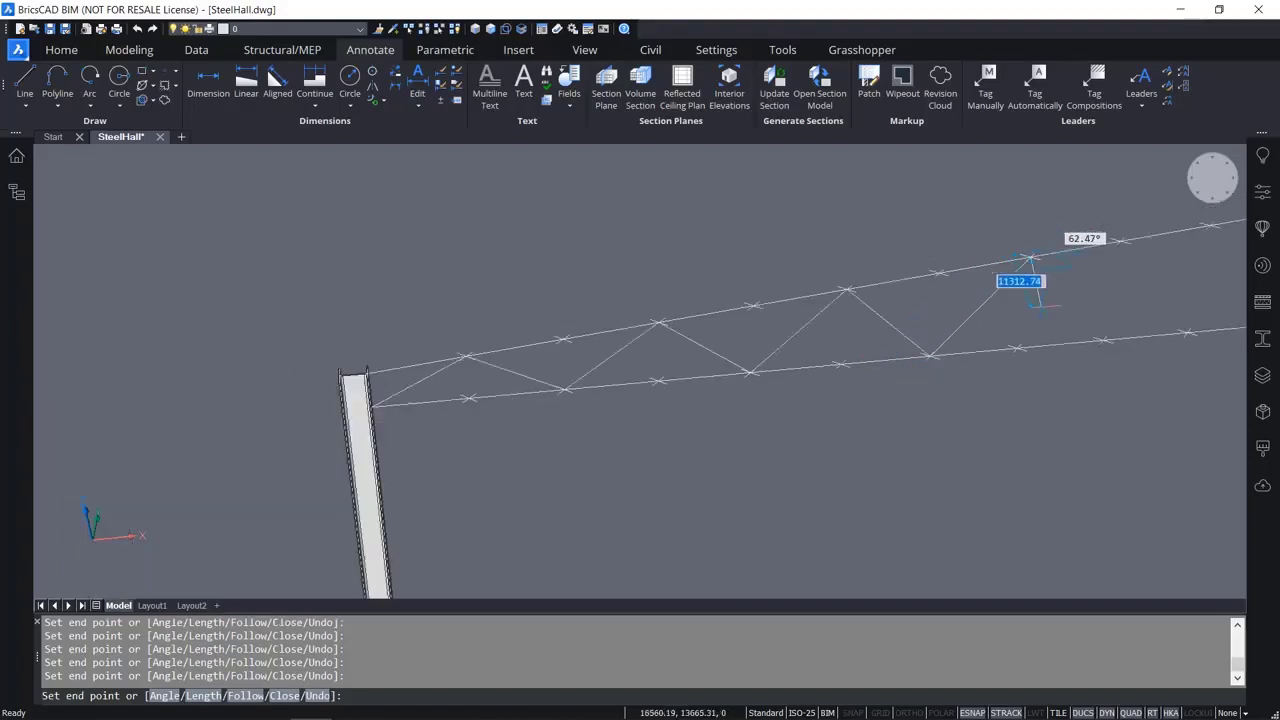
middle_drag(1030, 258, 804, 345)
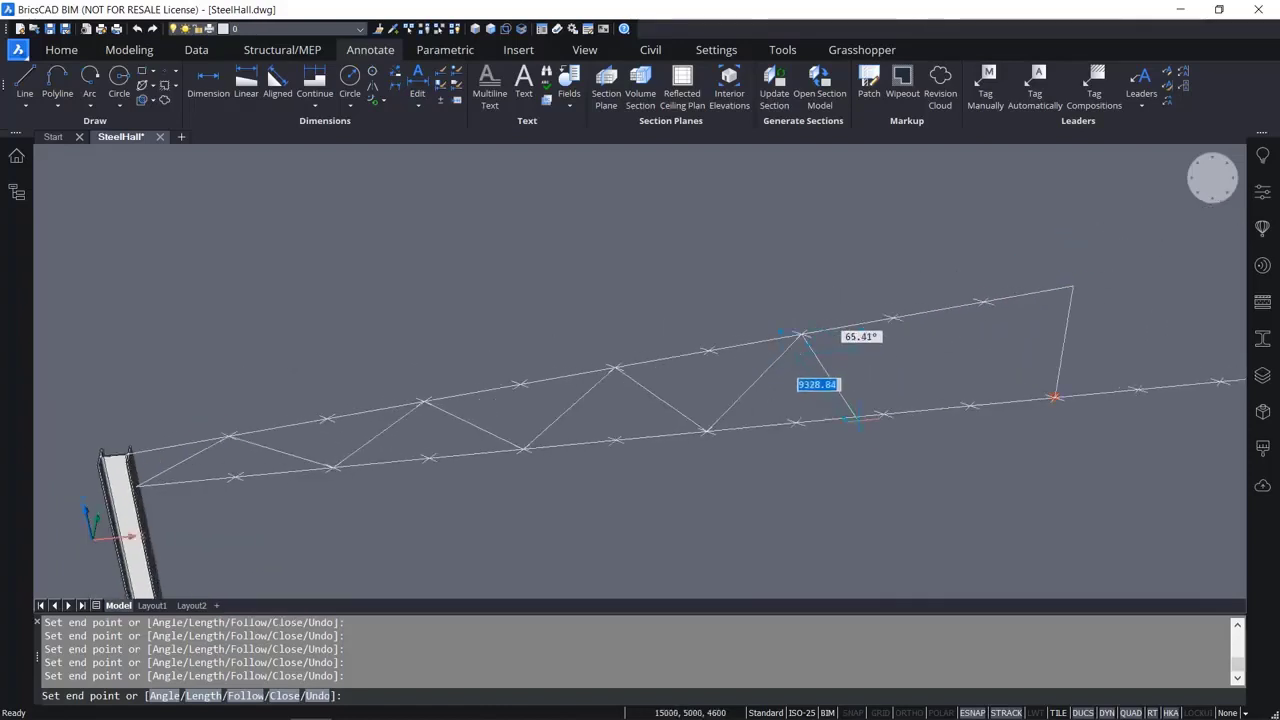
click(884, 413)
click(985, 300)
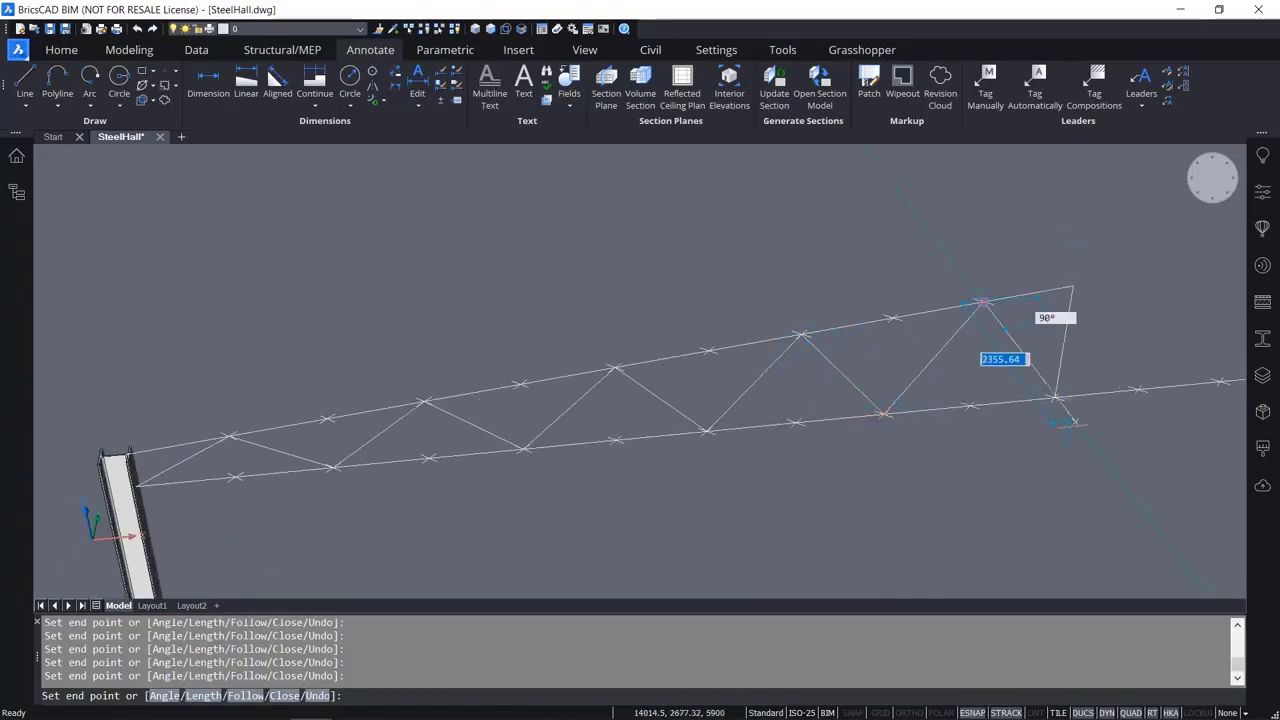
click(1055, 397)
key(Return)
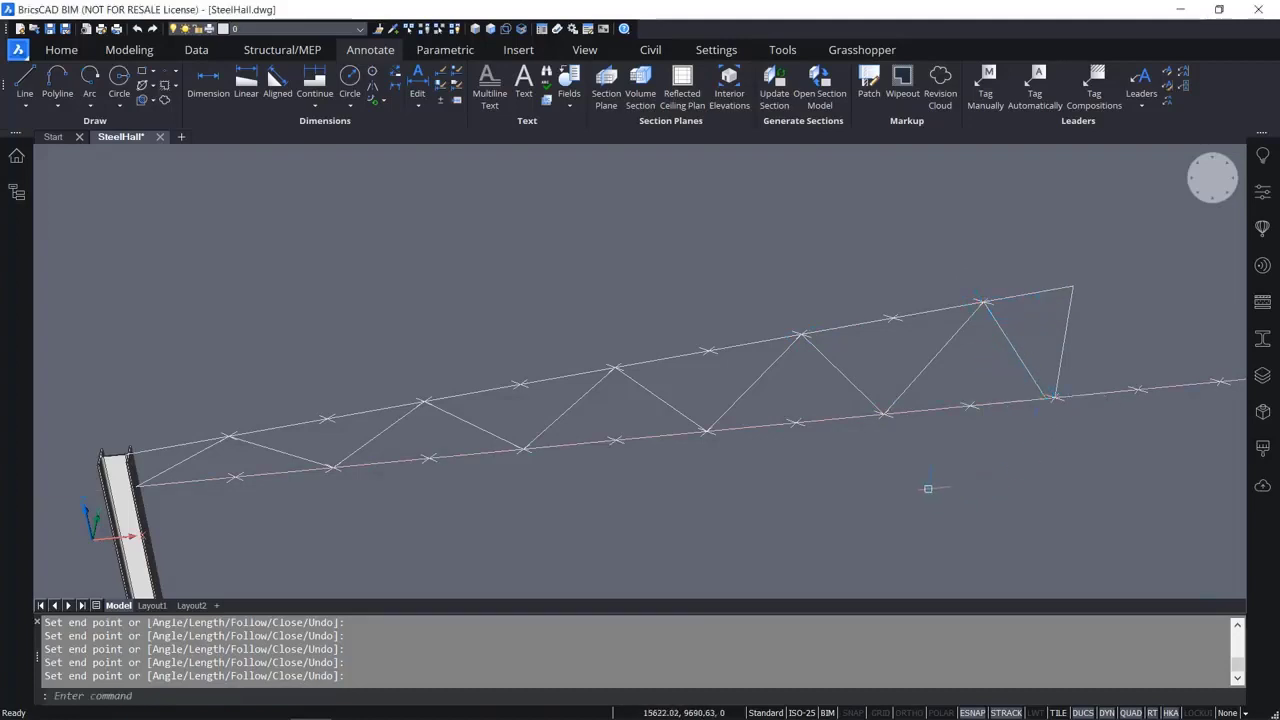
Examine the half truss from the front with perspective off, and return to an angled perspective view.
mouse_move(928, 488)
shift+middle_down()
mouse_move(975, 510)
mouse_move(930, 465)
shift+middle_up()
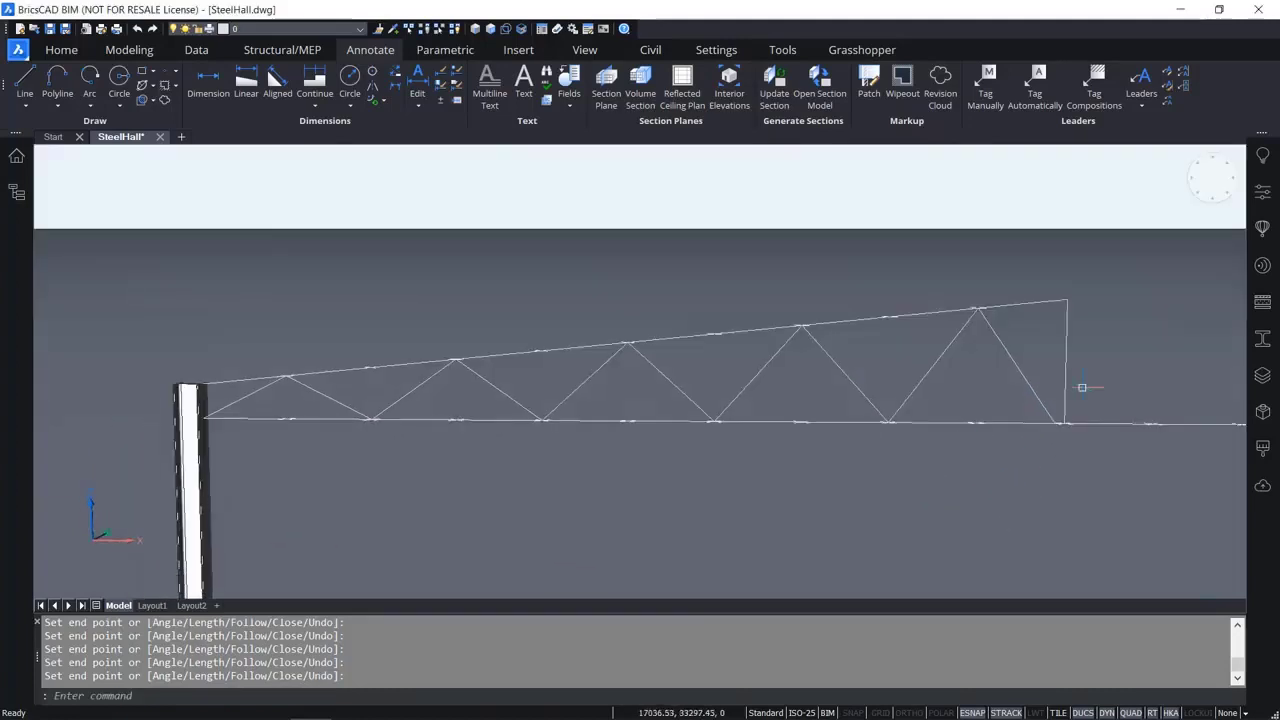
click(1215, 214)
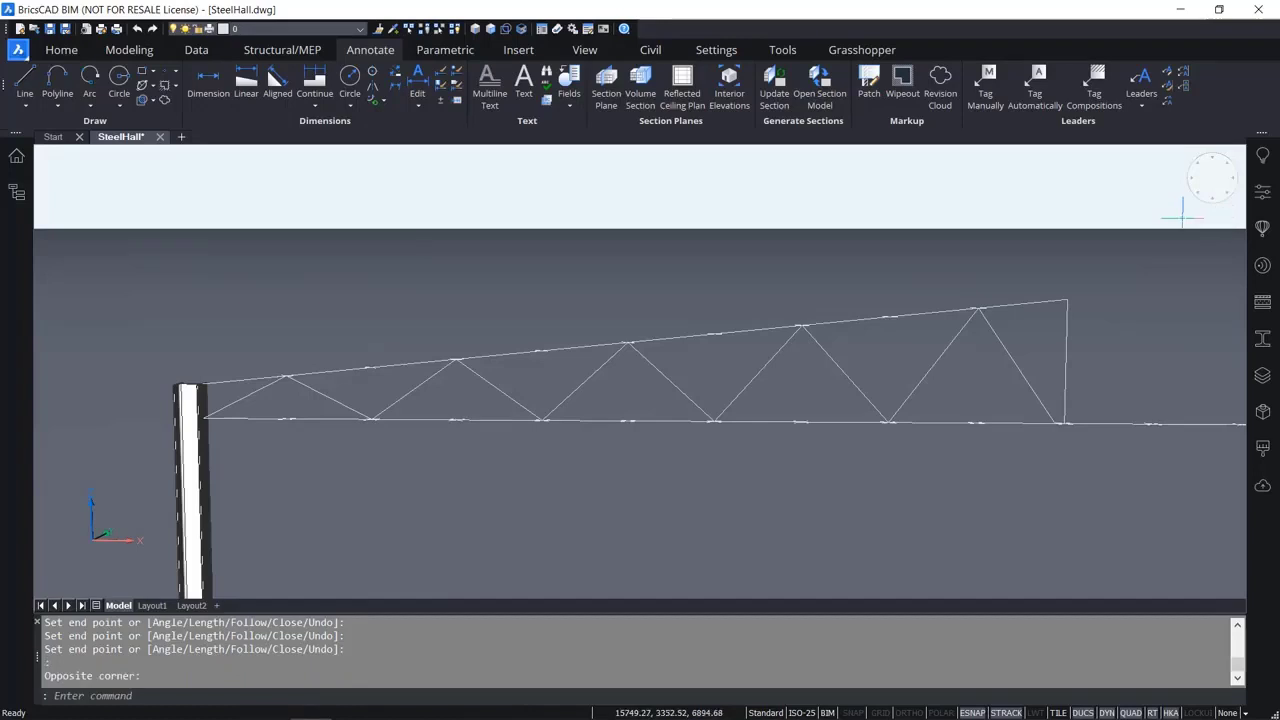
click(1182, 217)
click(1152, 215)
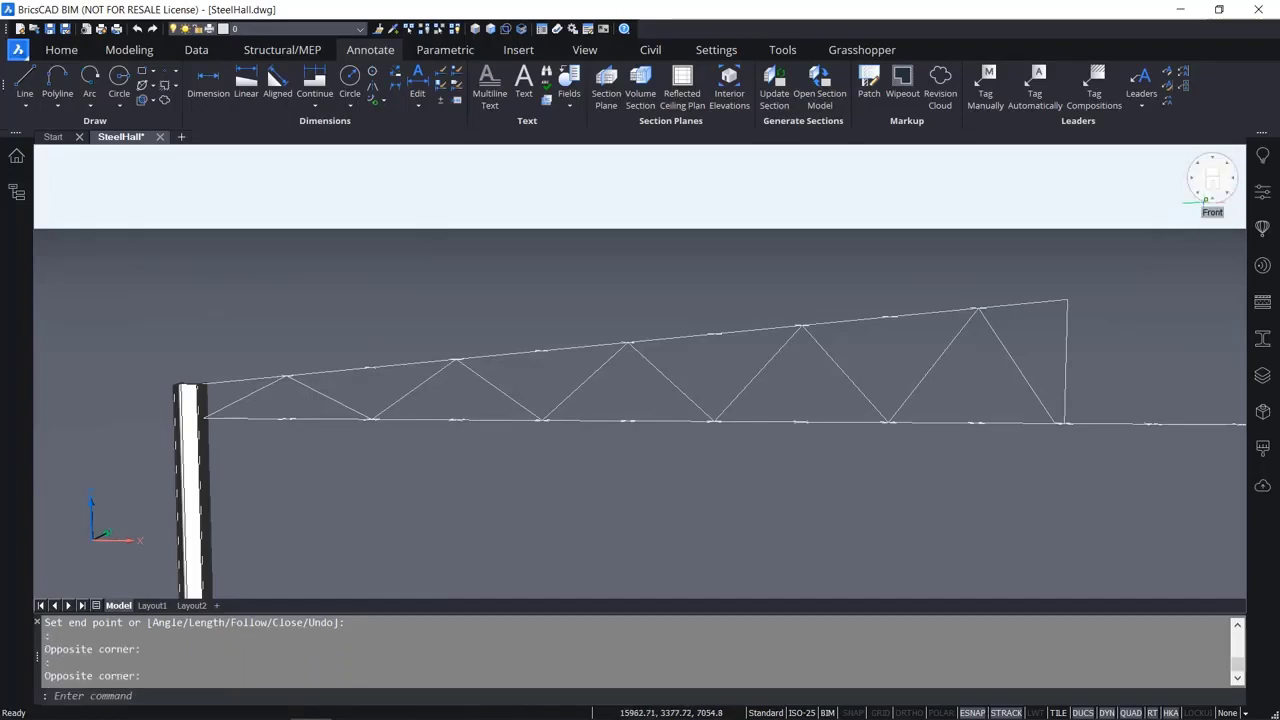
click(1205, 203)
right_click(1210, 185)
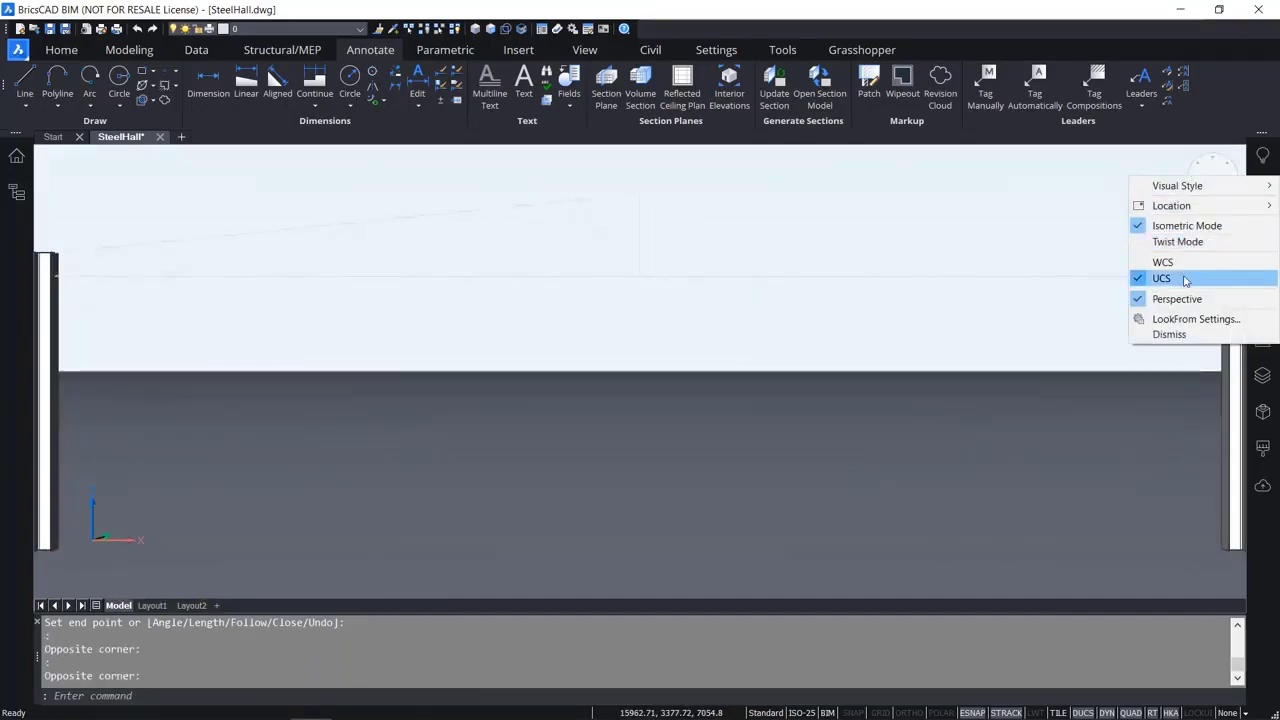
click(1187, 299)
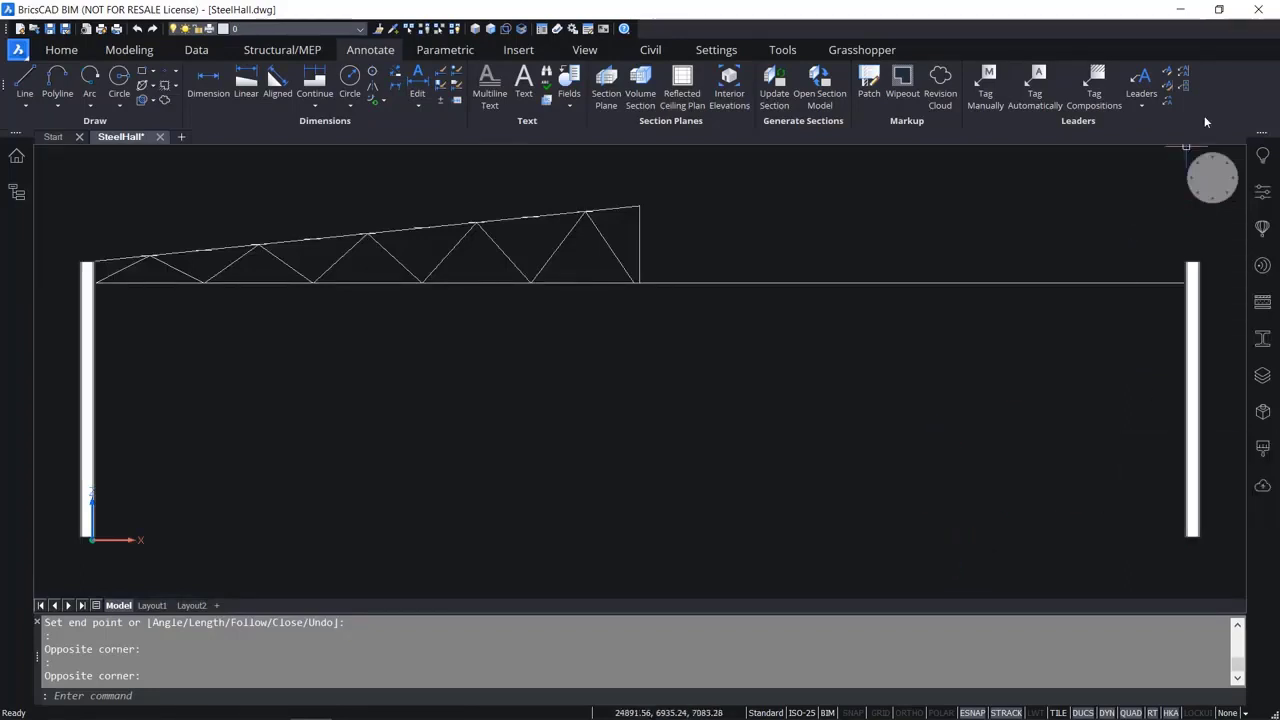
right_click(1210, 178)
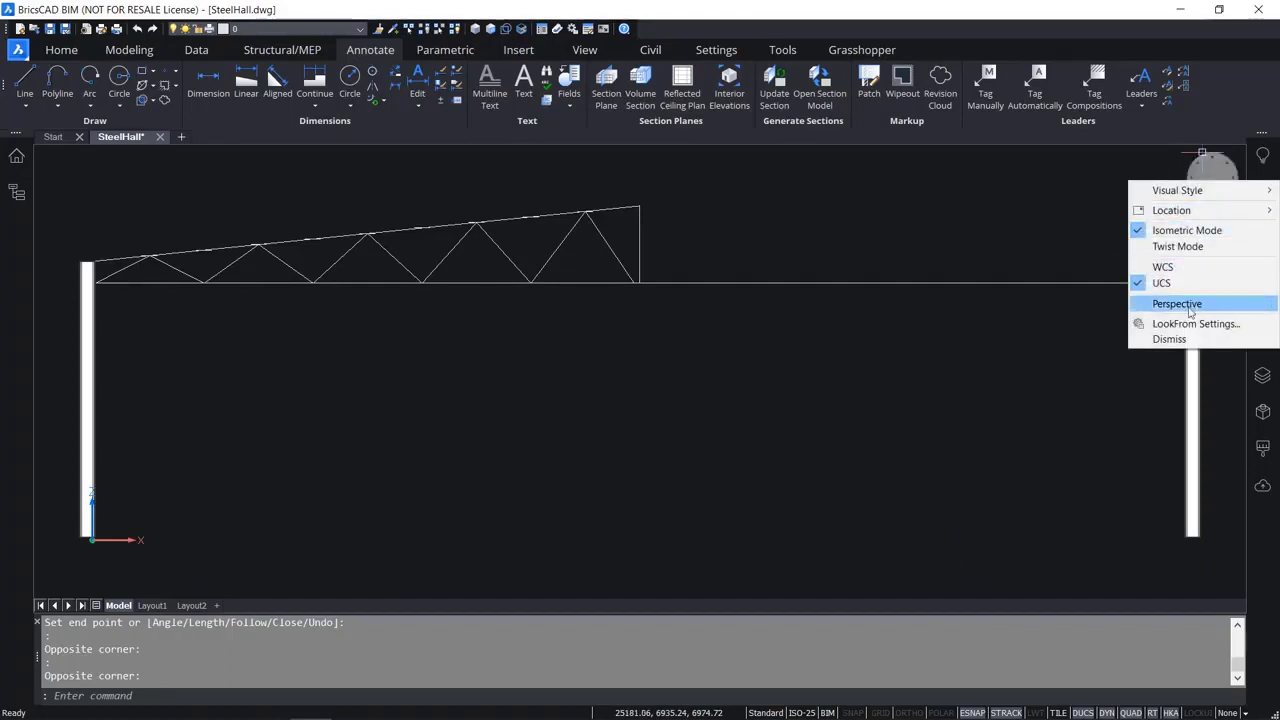
click(1154, 300)
shift+middle_drag(809, 346, 769, 396)
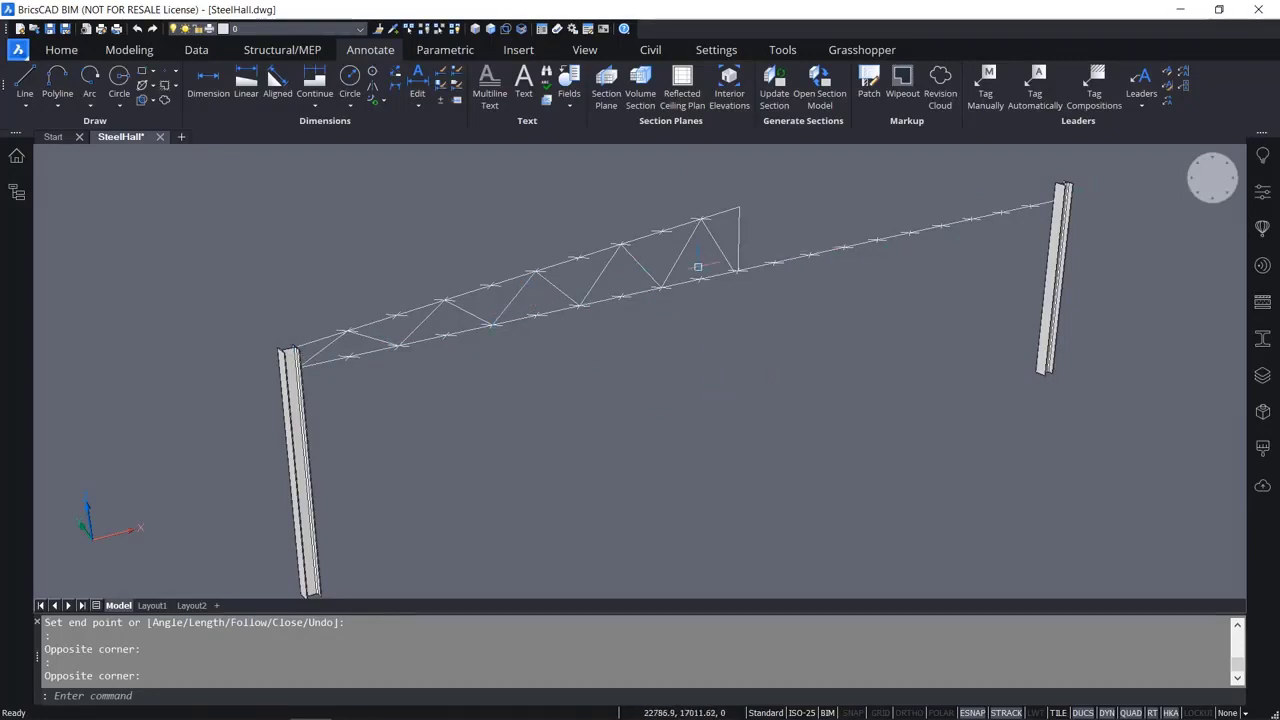
Select all Point entities in the drawing's structure tree and delete them.
click(16, 191)
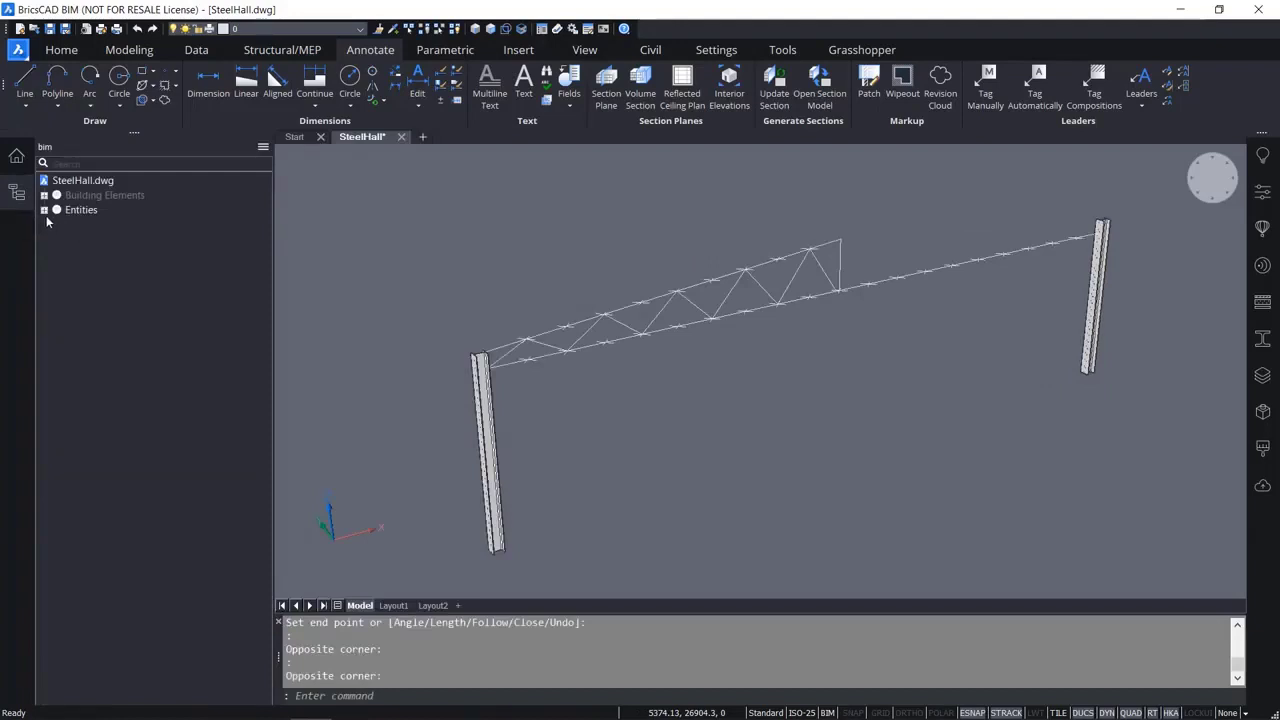
click(44, 210)
click(89, 254)
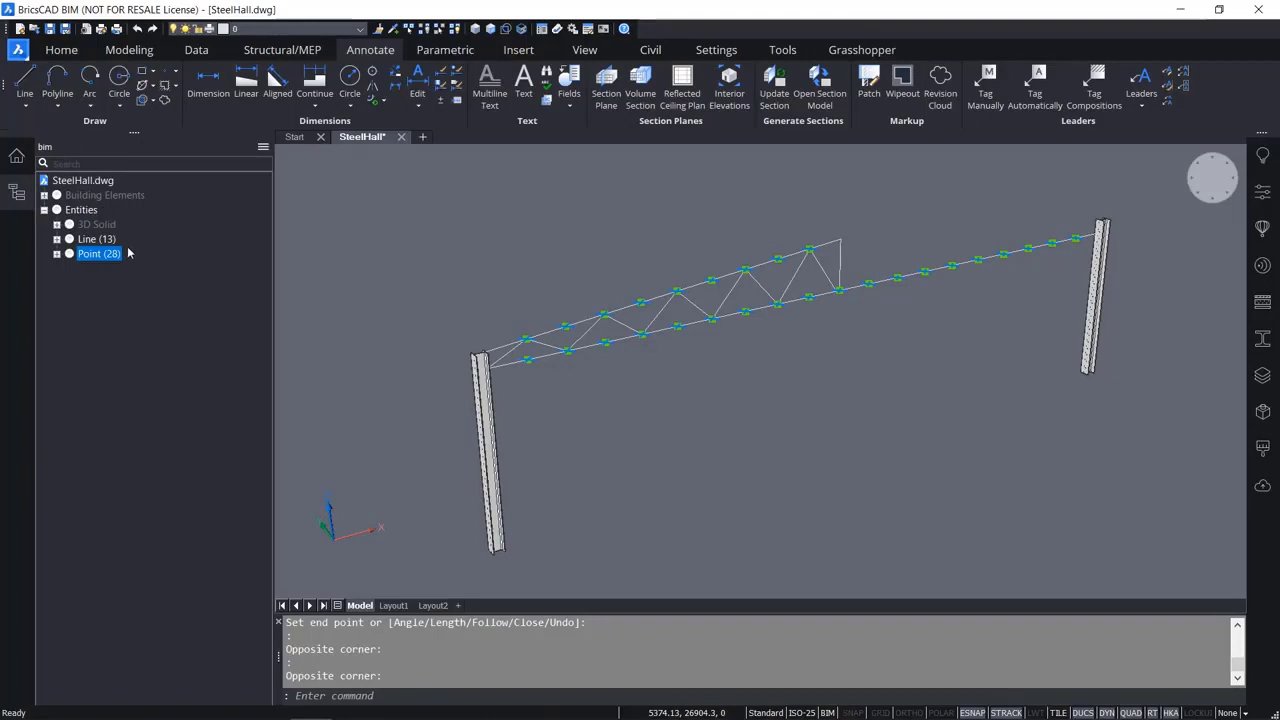
key(Delete)
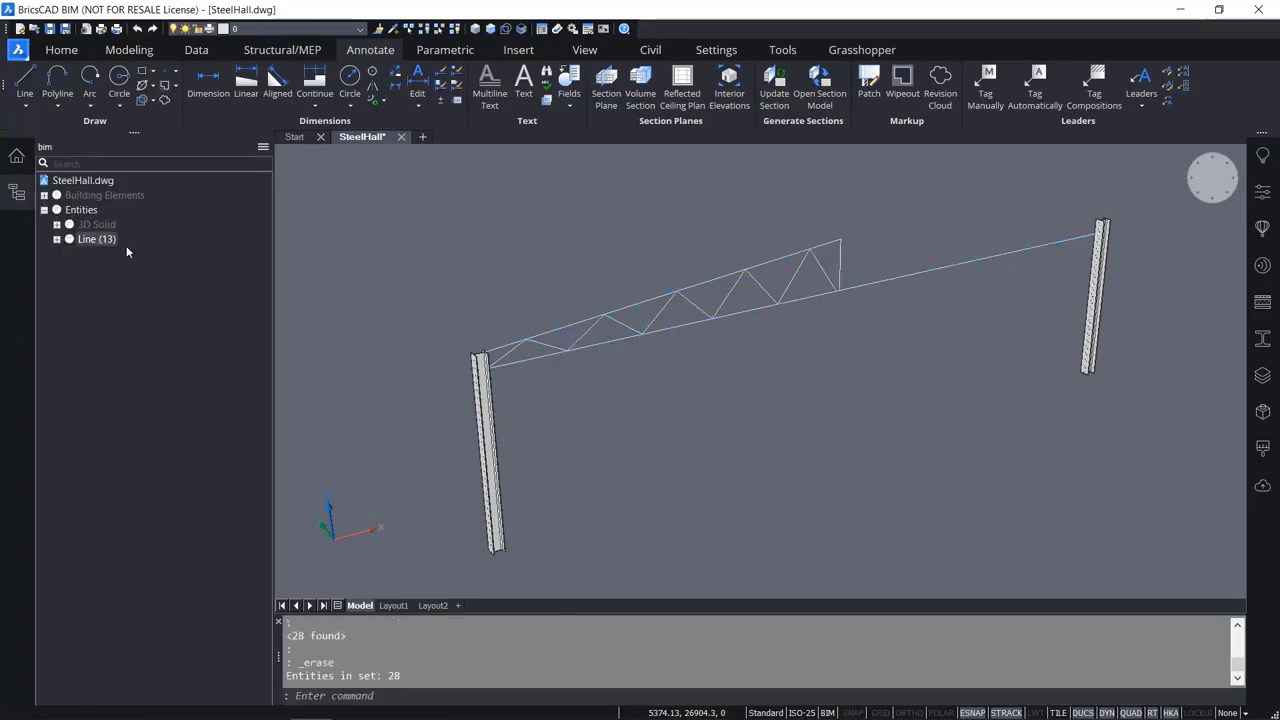
Select the half truss's top chord, zigzag diagonals and vertical apex line without the bottom chord, and start Manipulate.
click(16, 192)
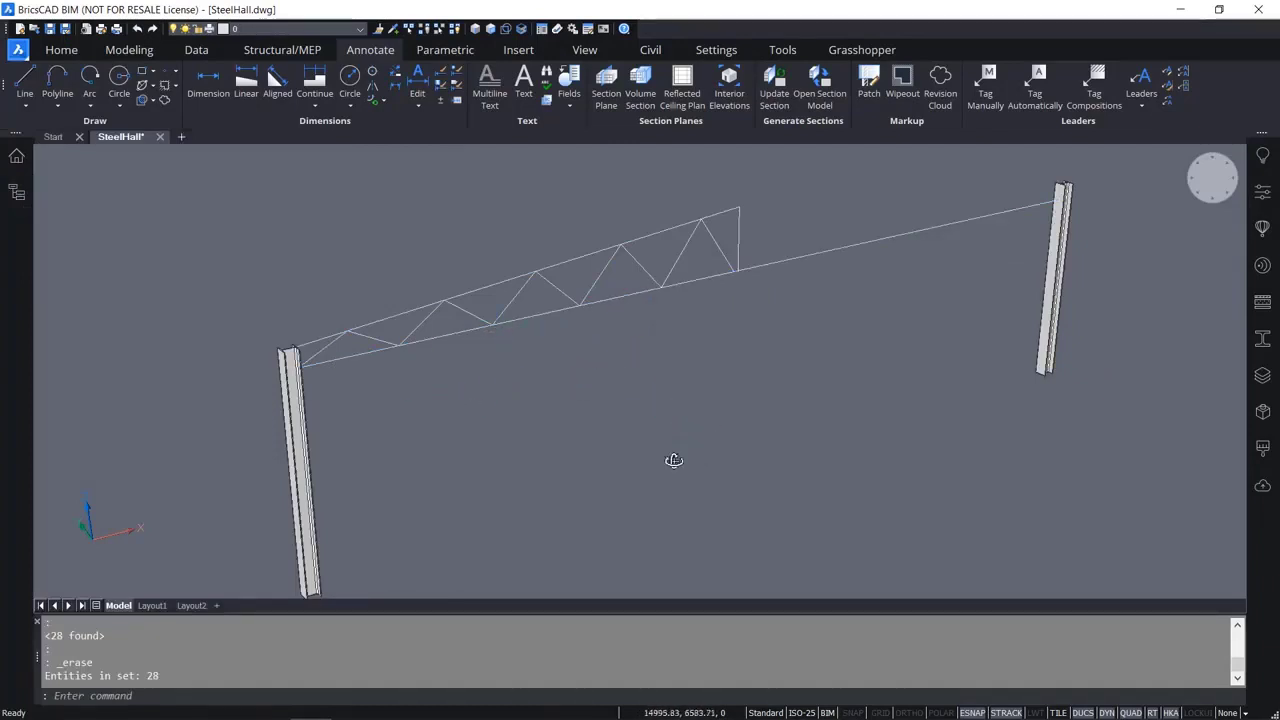
shift+middle_drag(674, 463, 576, 444)
click(863, 249)
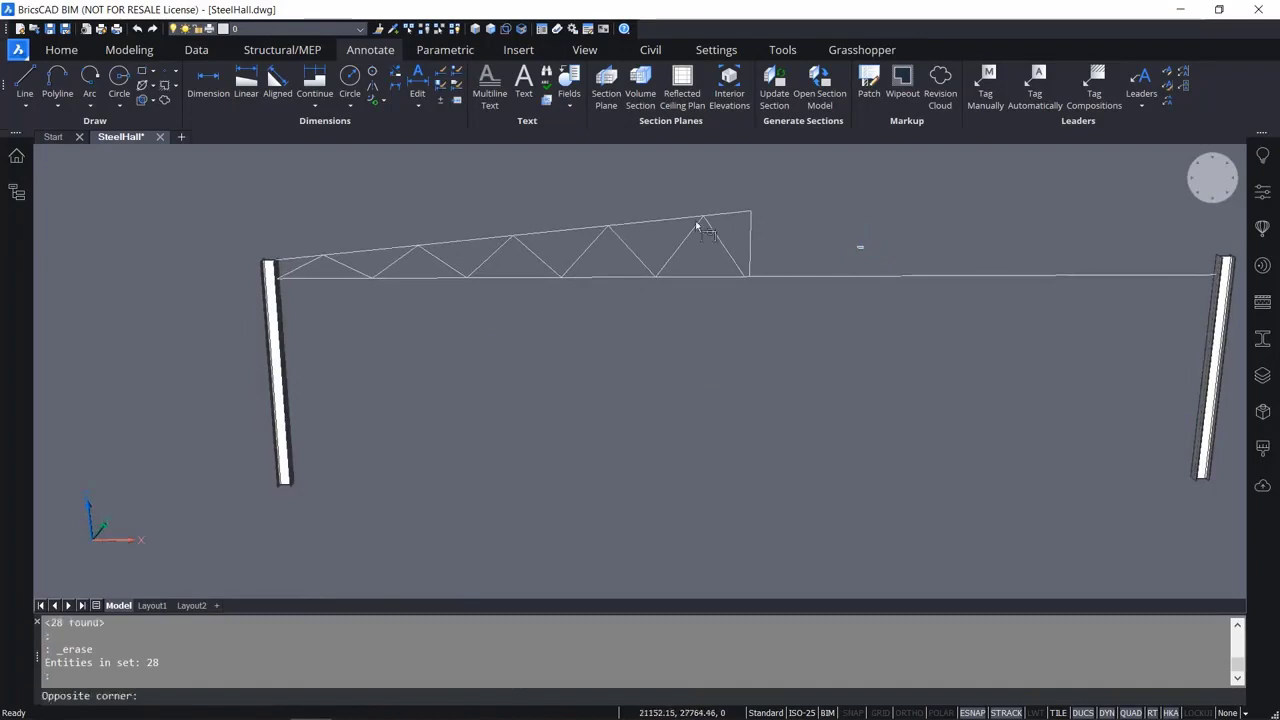
click(305, 268)
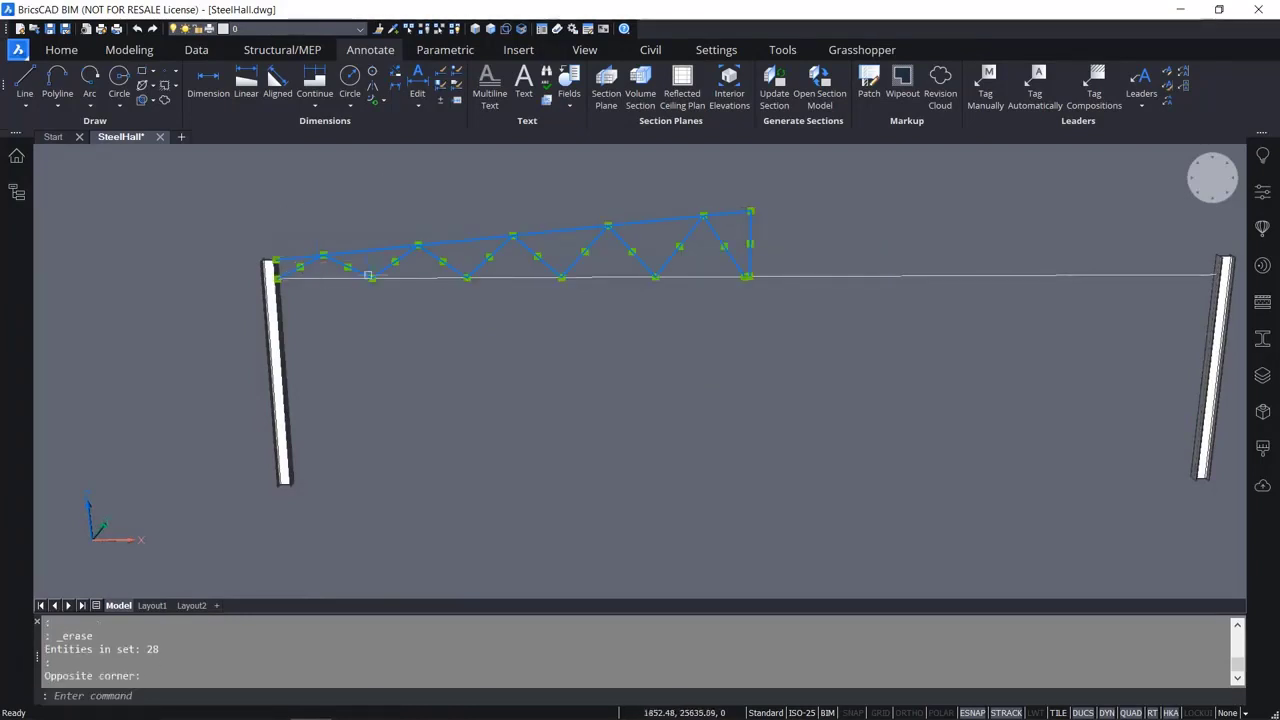
mouse_move(716, 338)
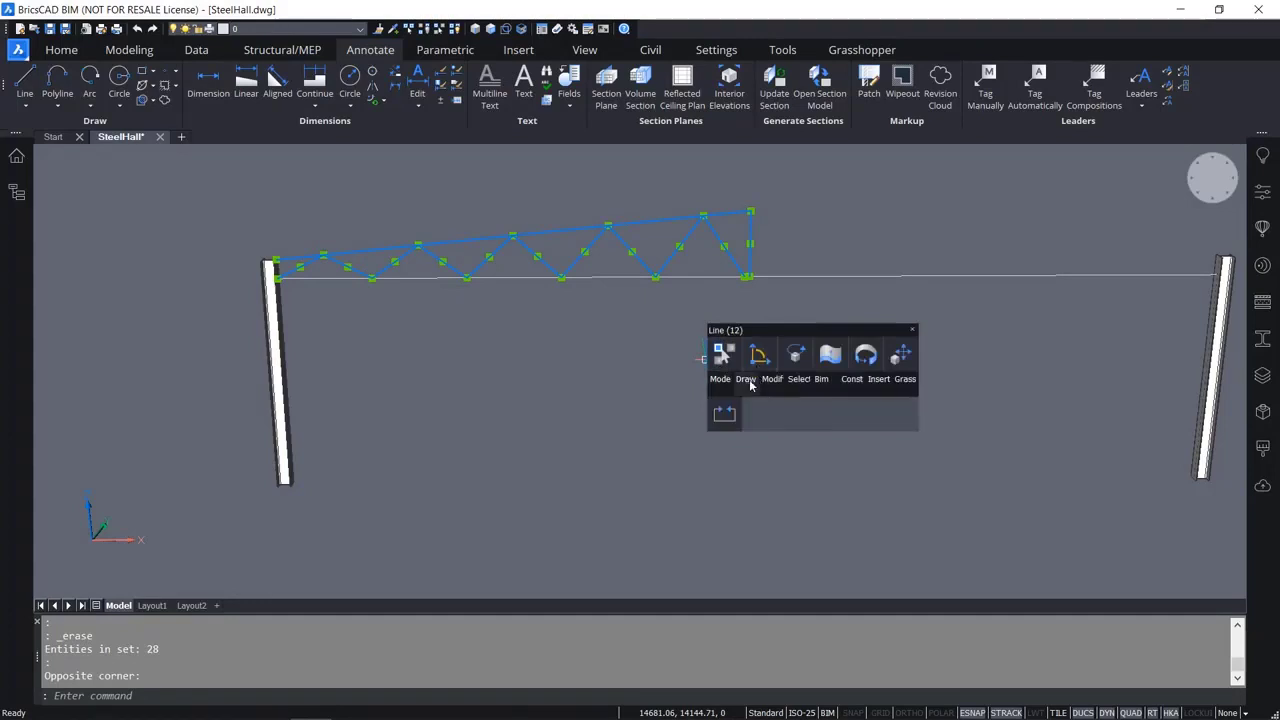
mouse_move(763, 385)
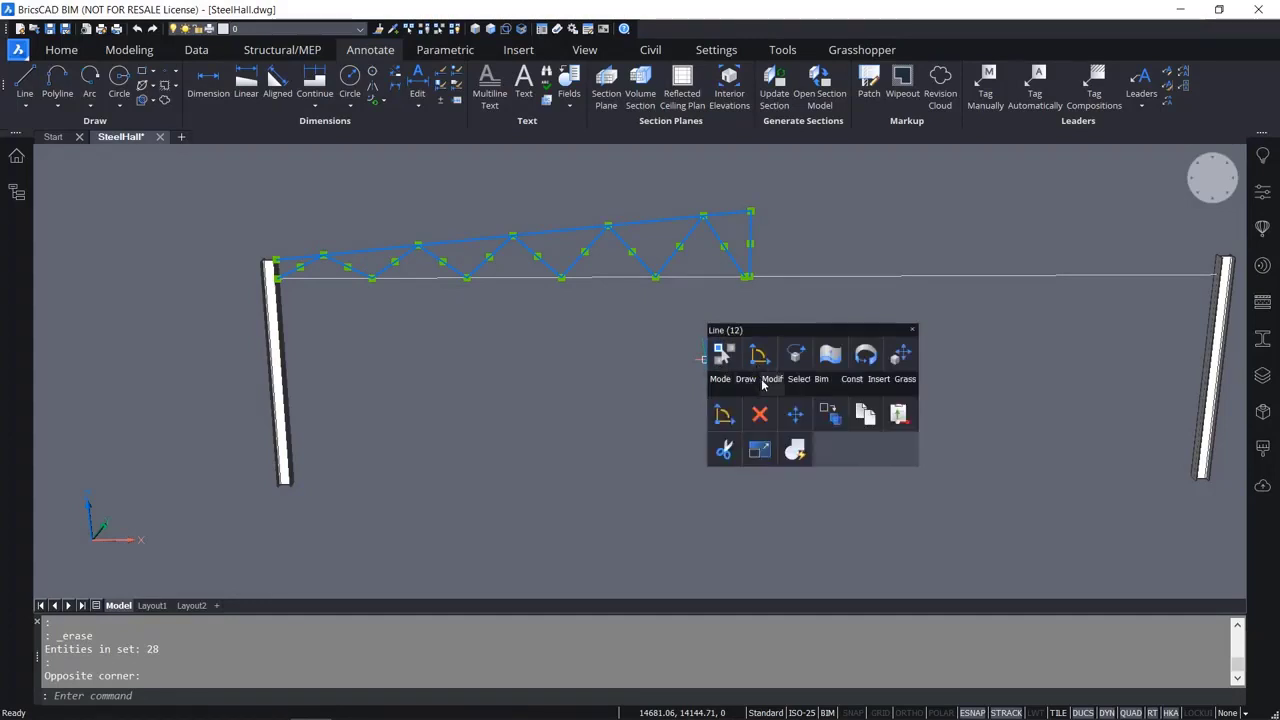
click(722, 415)
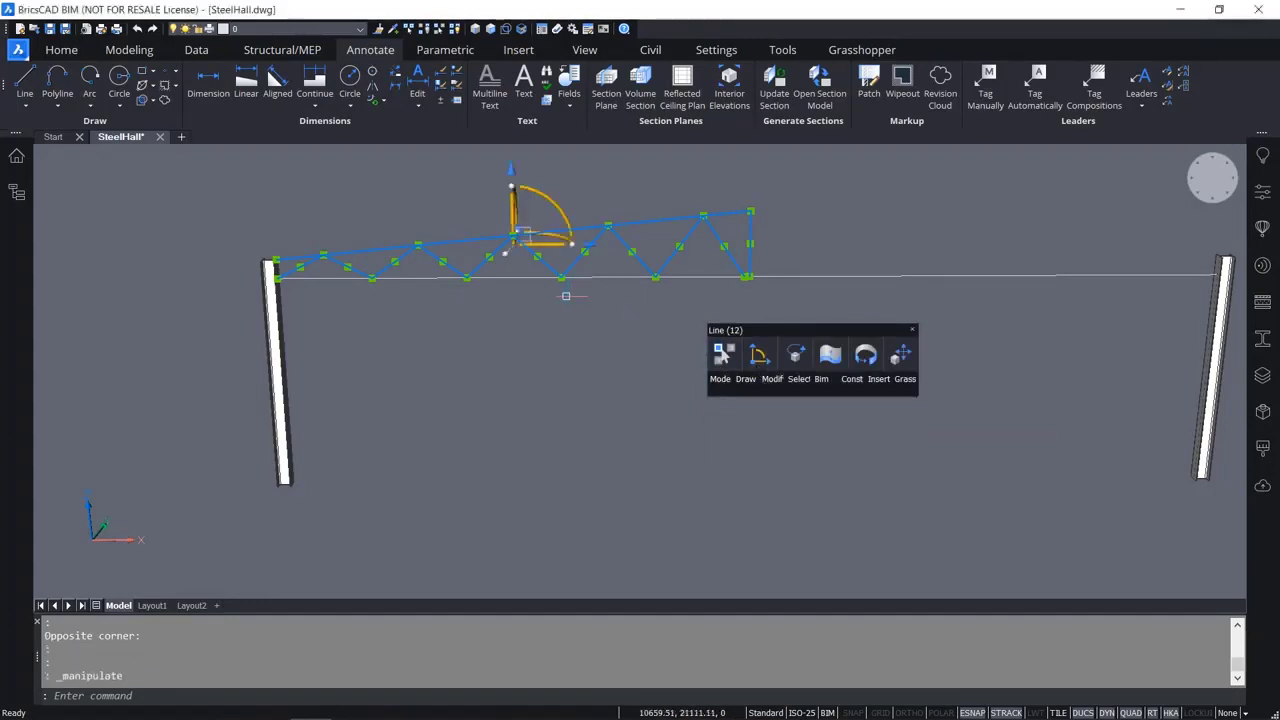
Relocate the manipulator to the midpoint of the long bottom chord, at the foot of the vertical apex line.
shift+middle_drag(505, 273, 560, 371)
scroll(511, 359, up, 3)
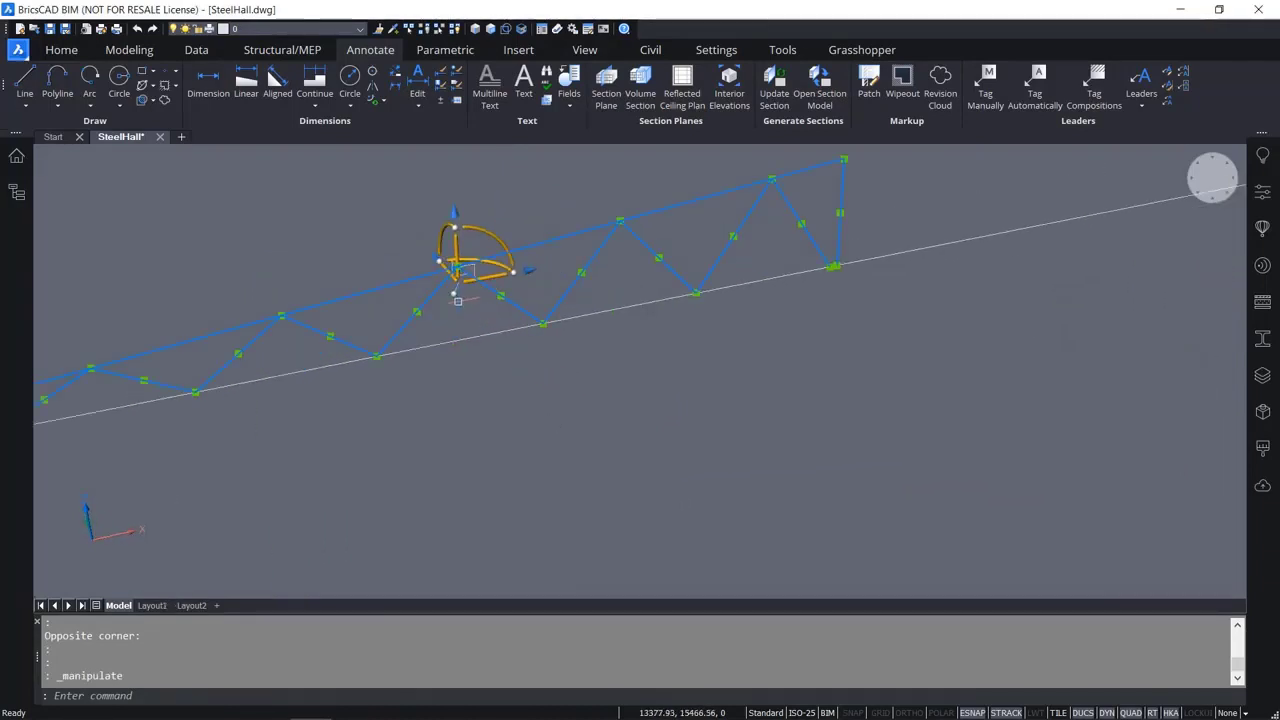
scroll(457, 283, up, 3)
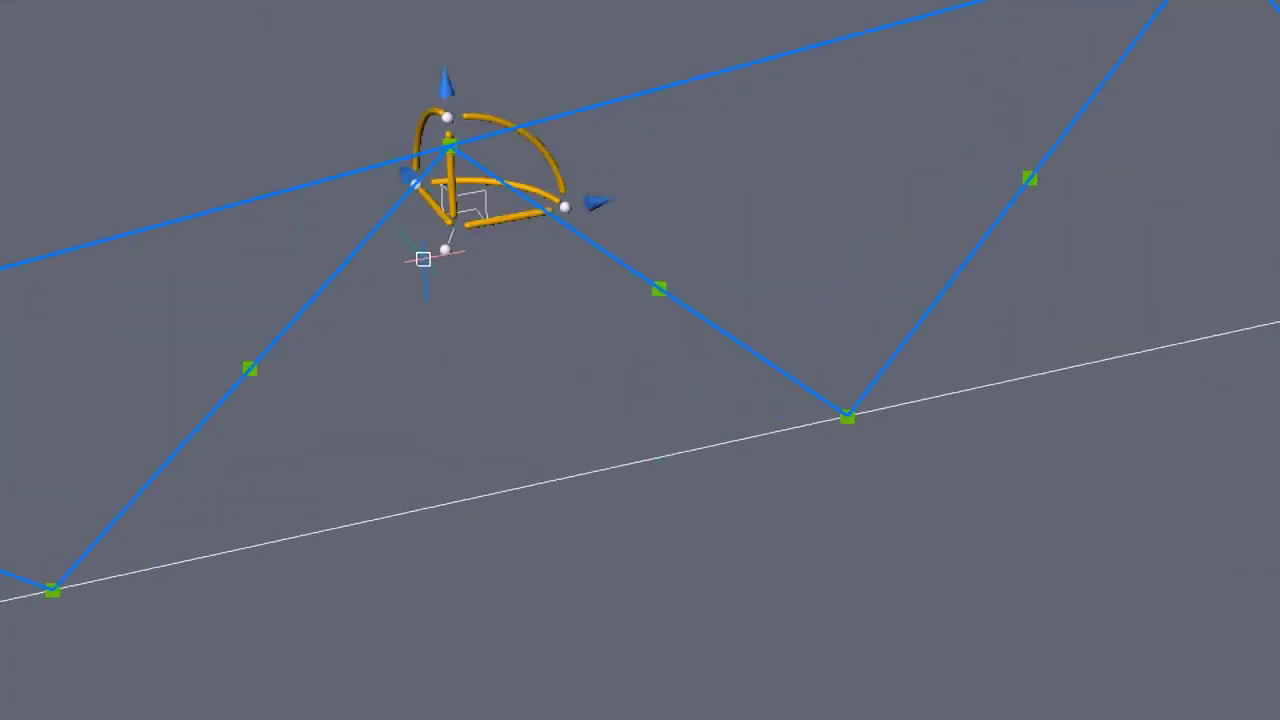
click(445, 250)
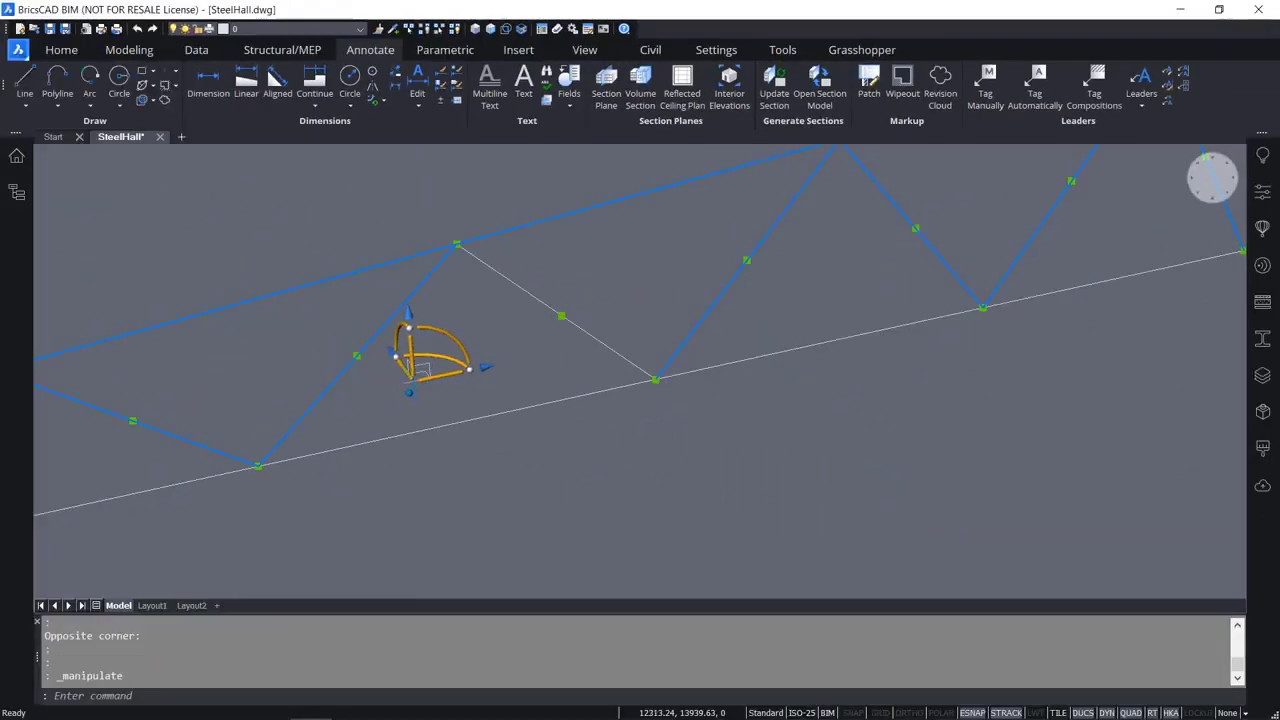
scroll(322, 391, down, 3)
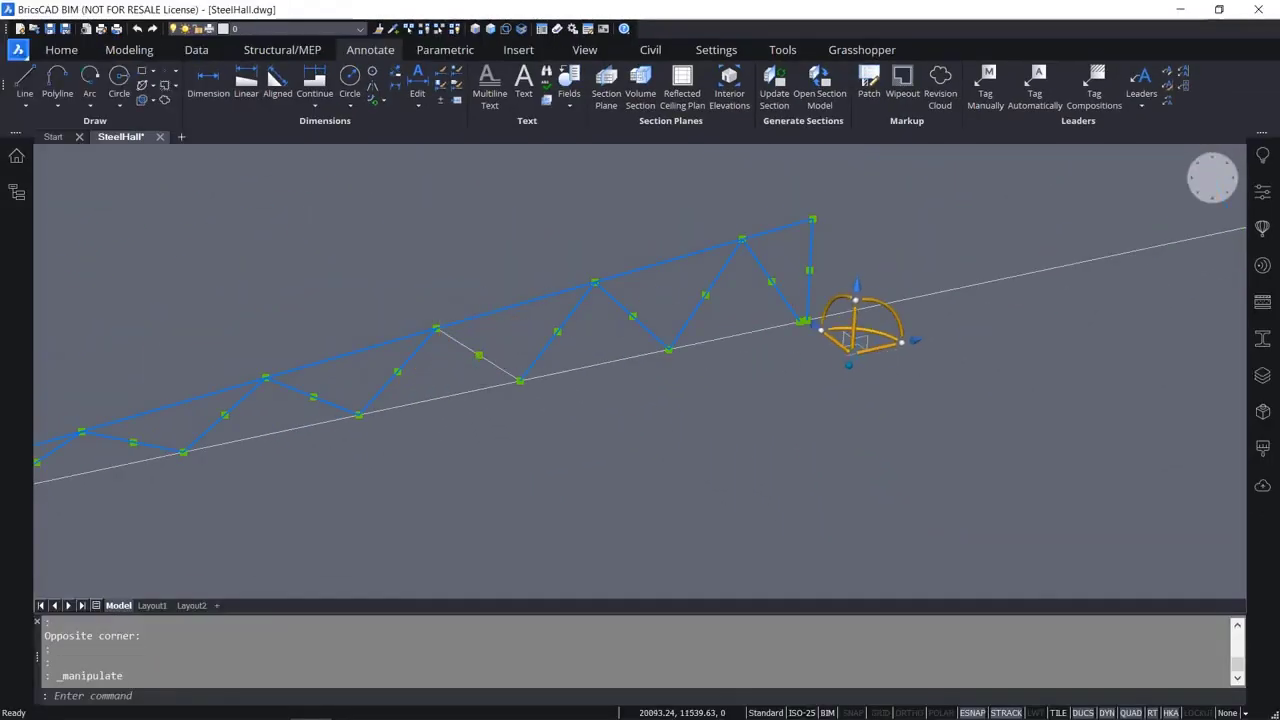
scroll(848, 341, up, 3)
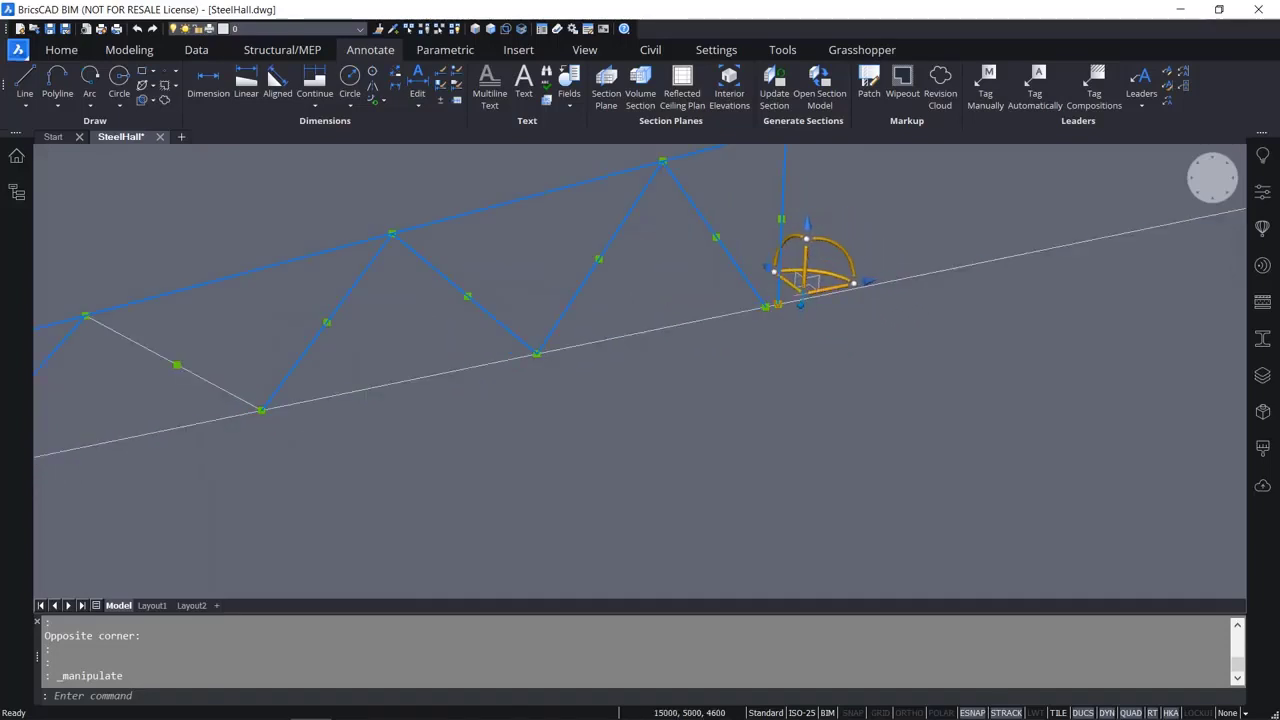
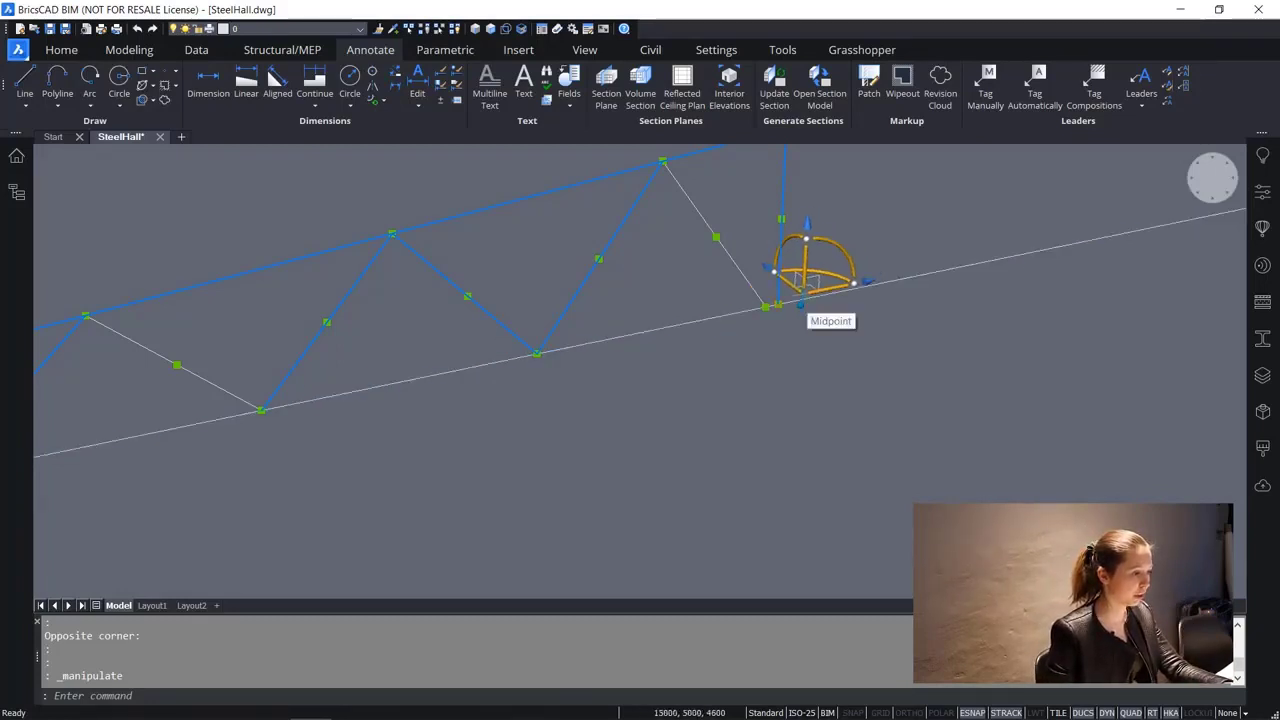
click(803, 294)
Mirror the selected half-truss lines as a copy along the bottom chord at distance 0, completing the truss towards the opposite column.
scroll(865, 334, down, 6)
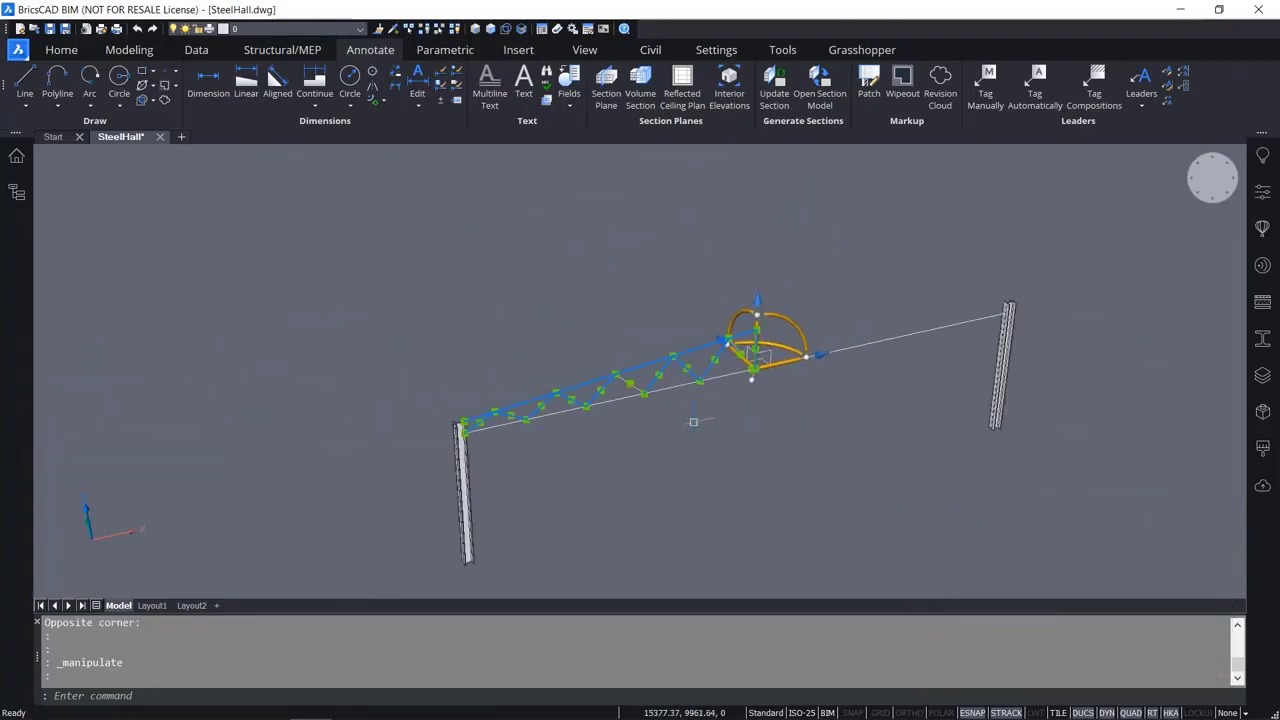
scroll(845, 375, up, 2)
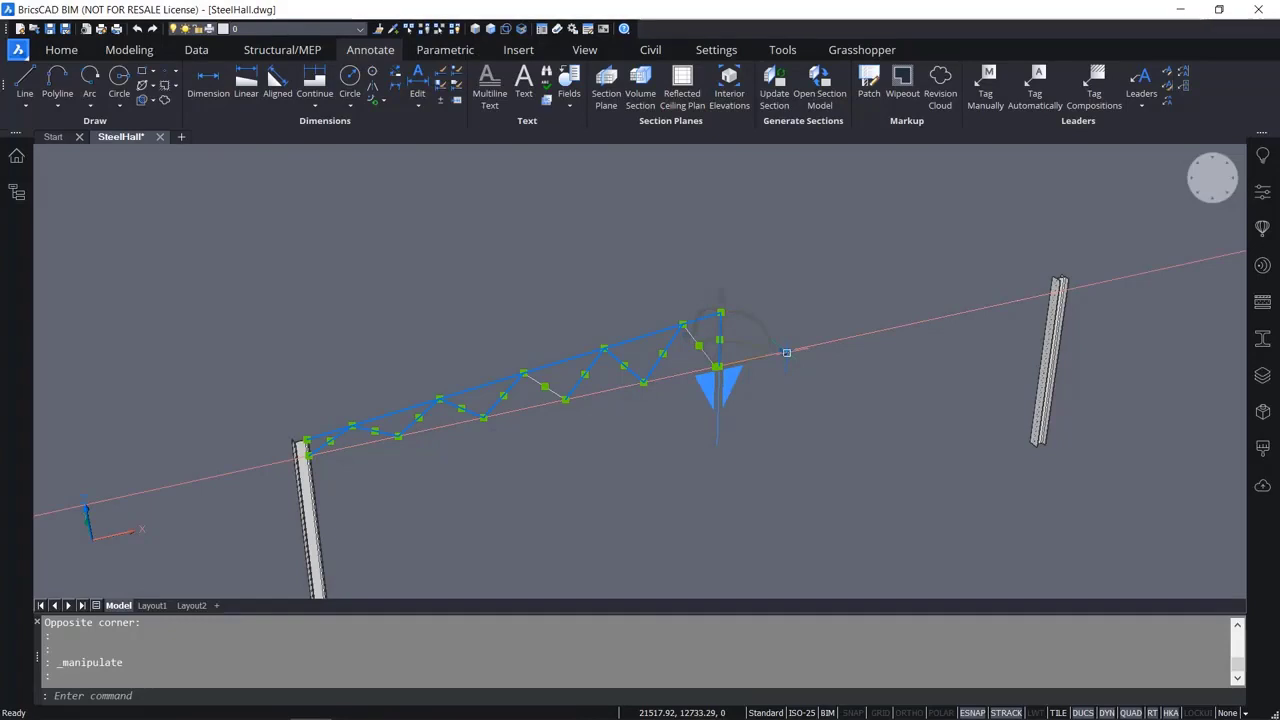
click(786, 353)
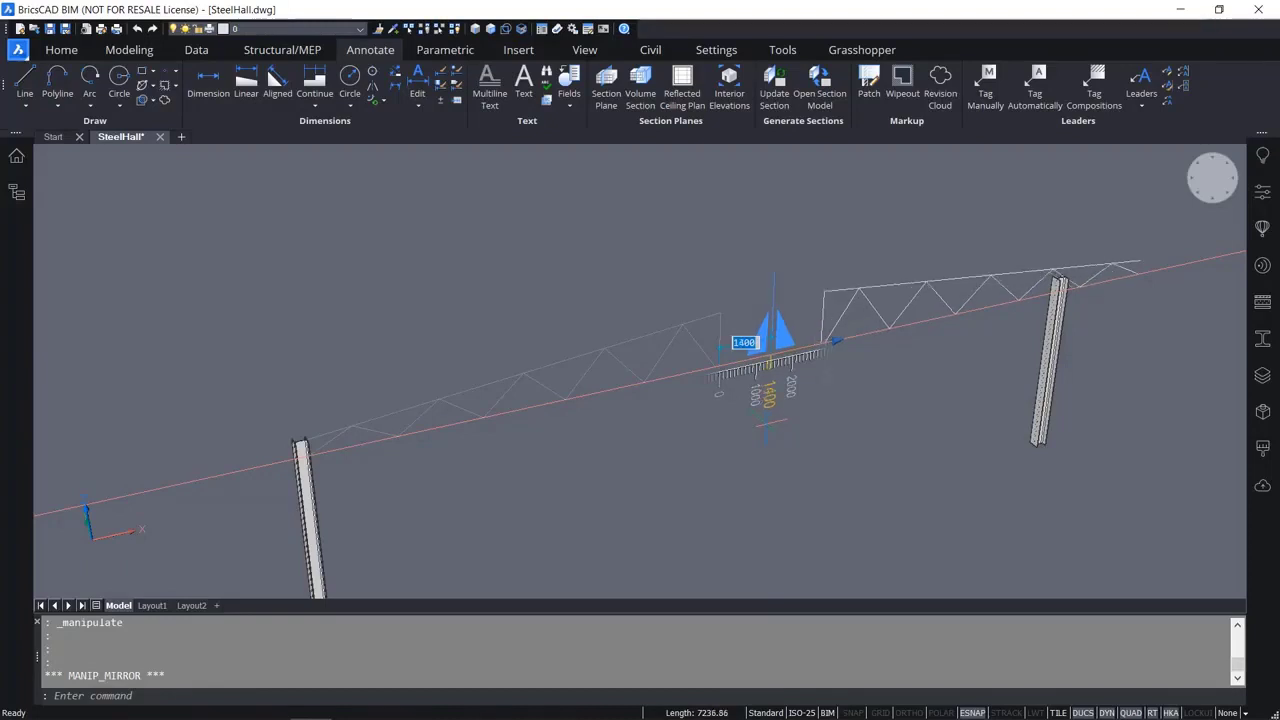
text(c)
key(Return)
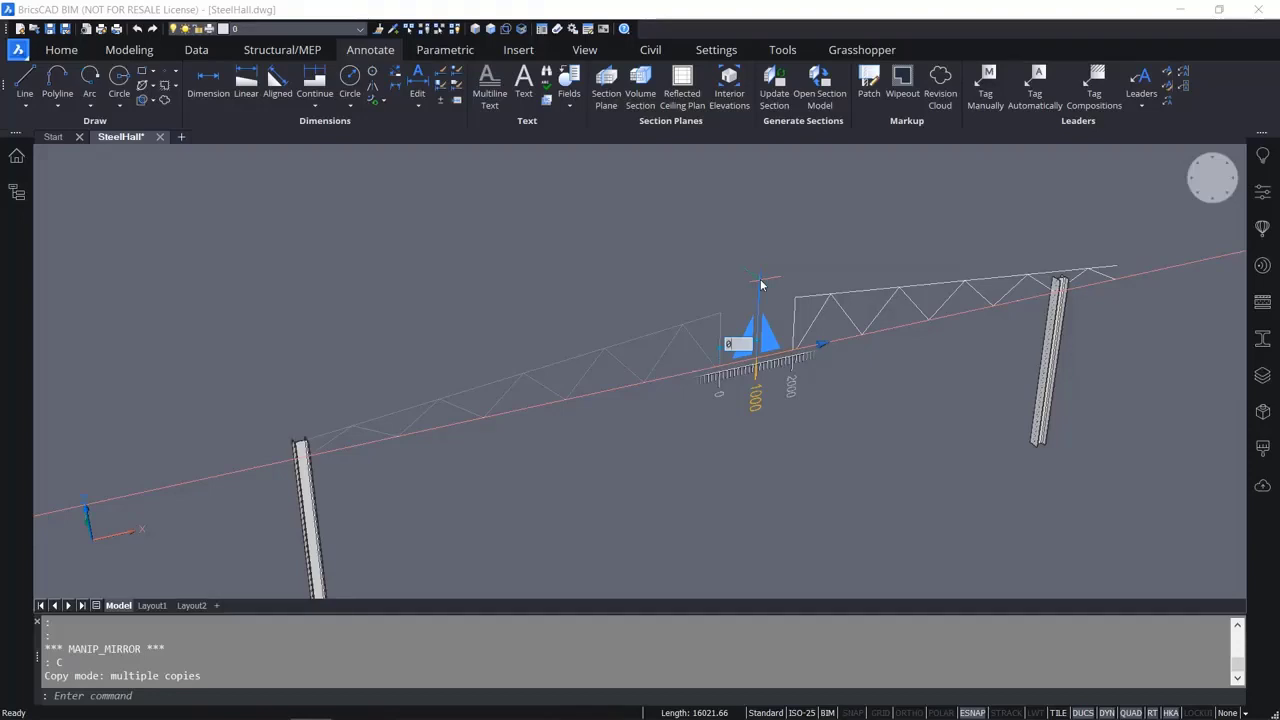
key(Return)
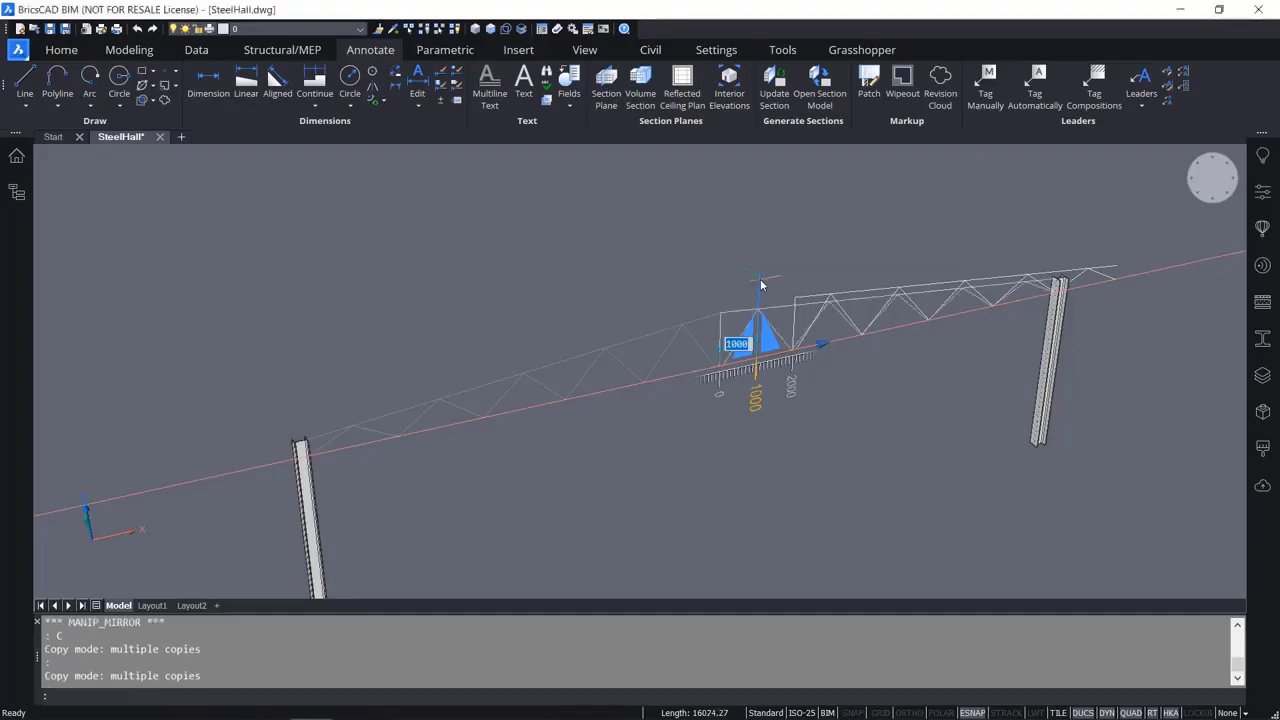
key(Escape)
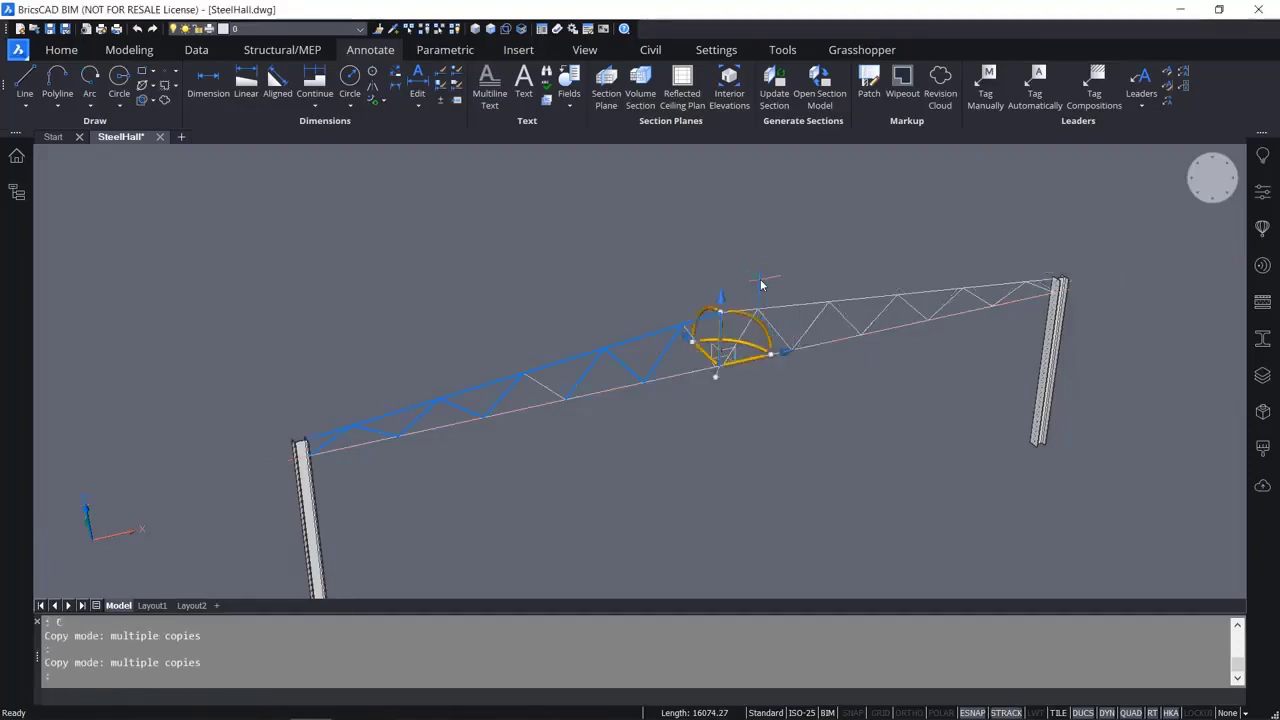
key(Escape)
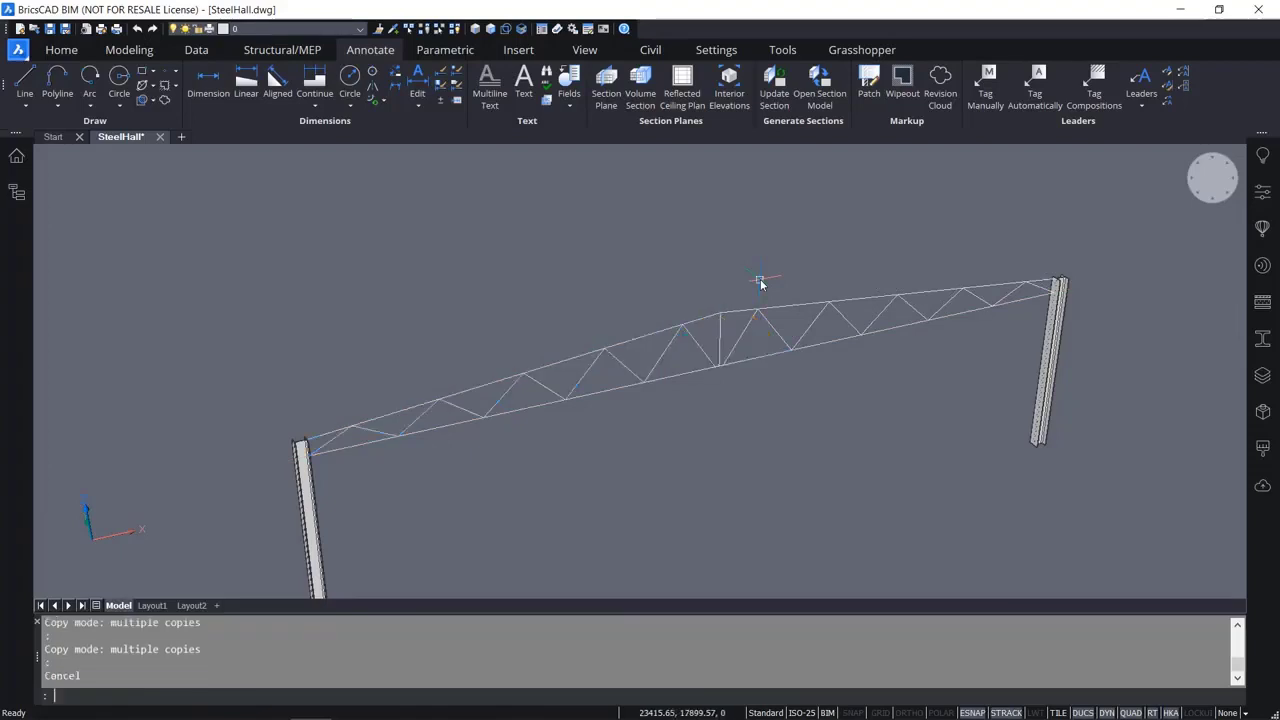
Stretch the lower end of the original half's diagonal nearest the apex to the foot of the vertical apex line.
shift+middle_drag(845, 411, 712, 400)
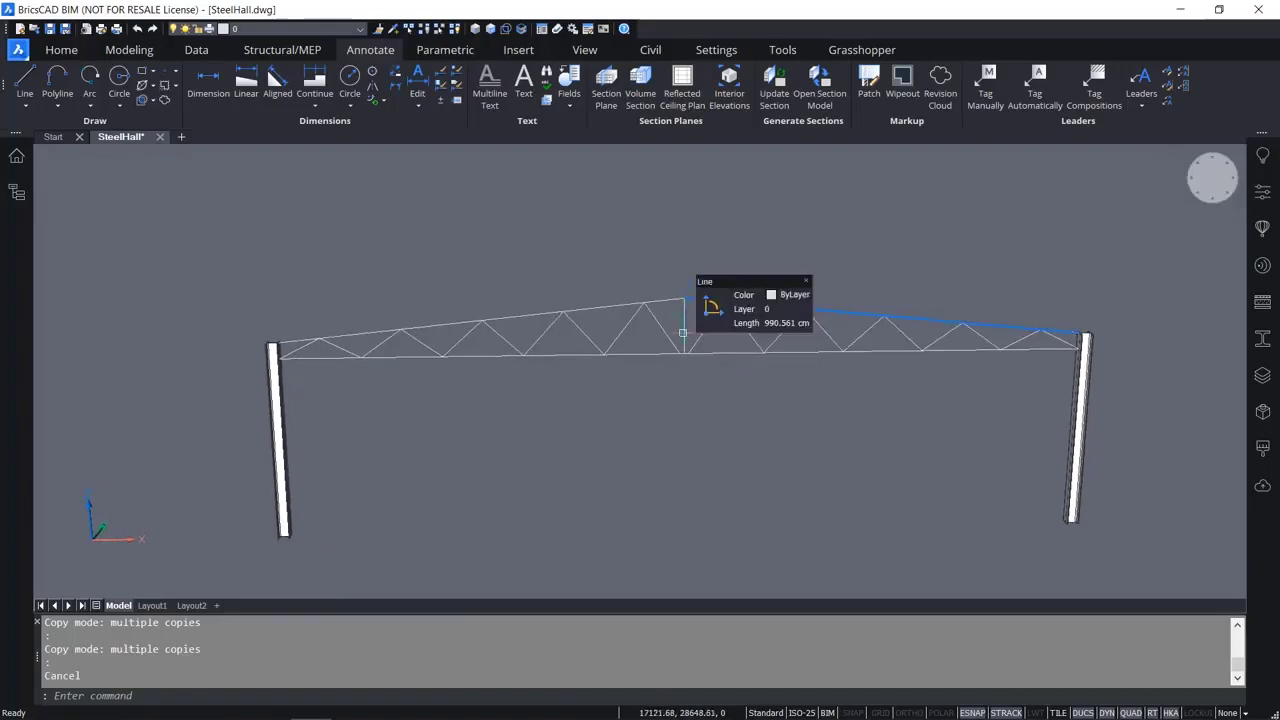
scroll(680, 337, up, 3)
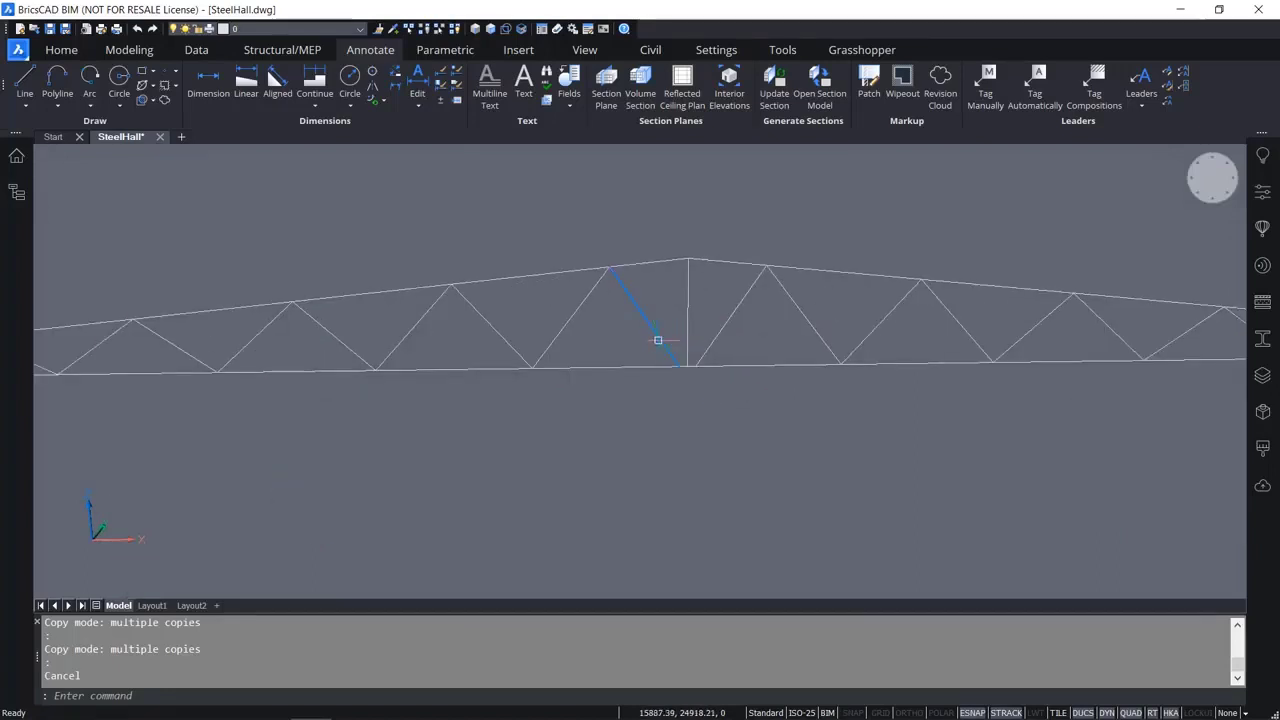
click(657, 344)
scroll(683, 349, up, 4)
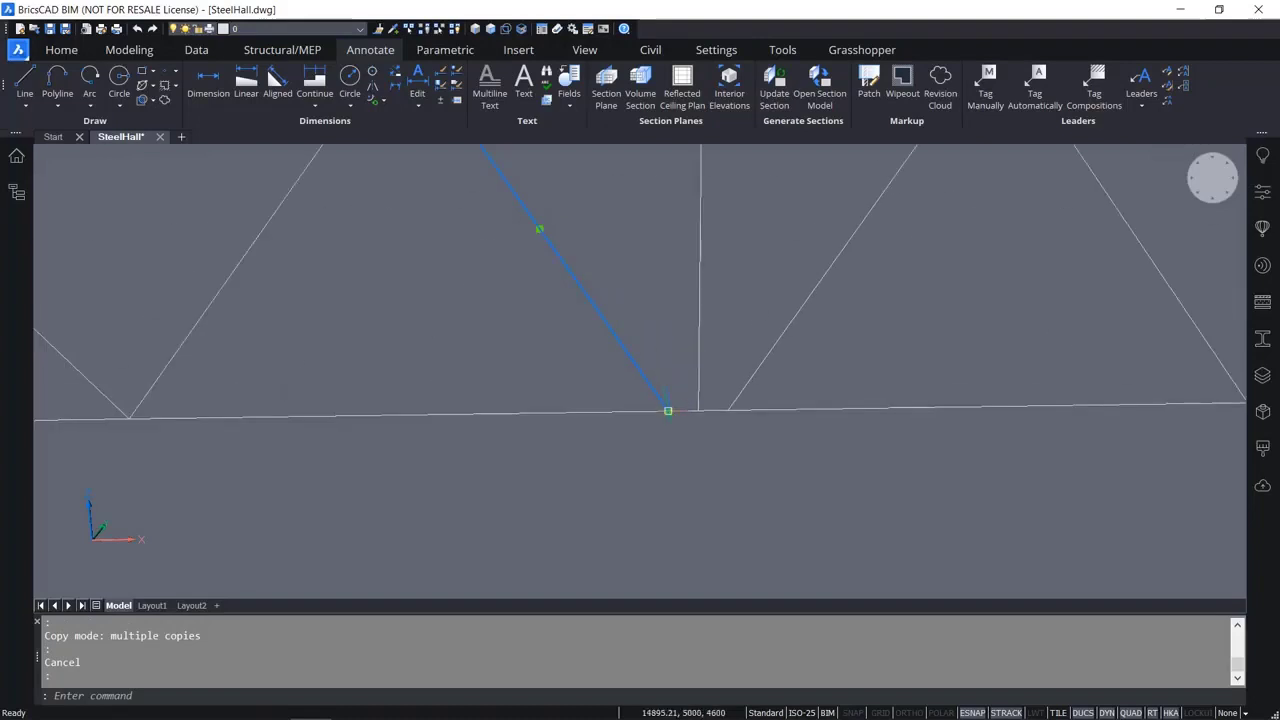
click(668, 410)
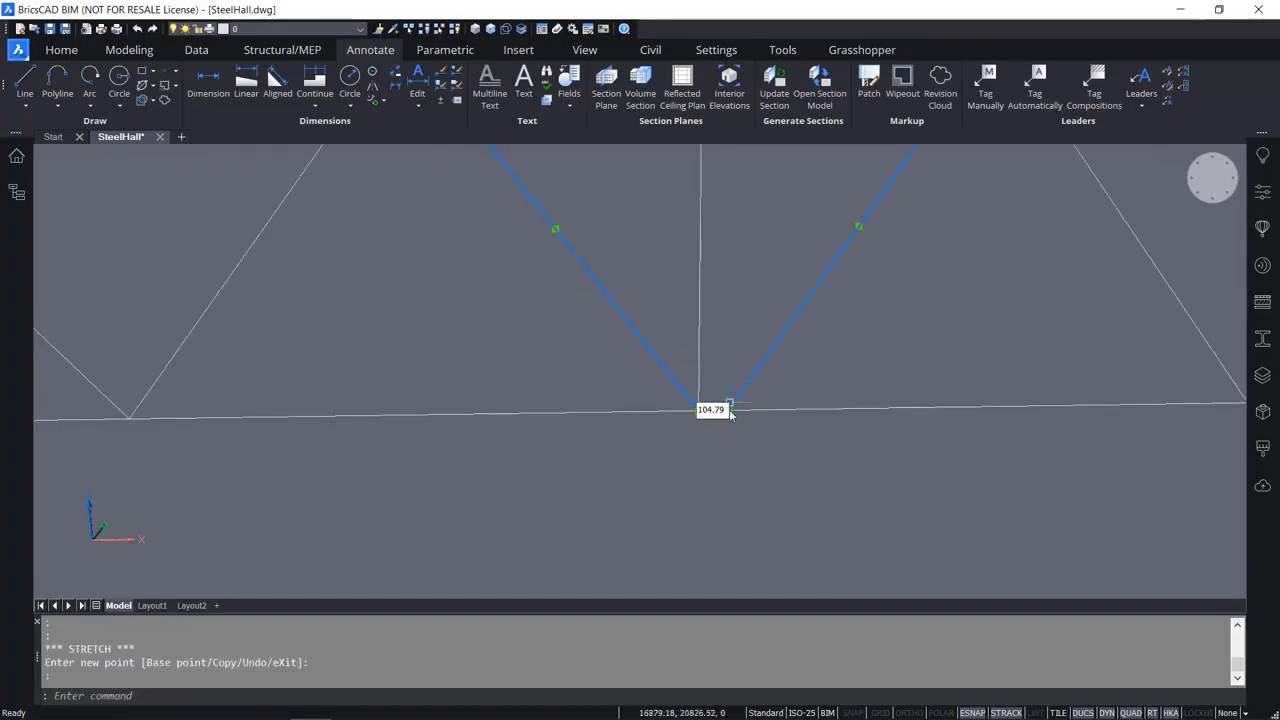
key(Escape)
Stretch the lower end of the mirrored half's diagonal nearest the apex to the same foot of the apex line.
click(722, 406)
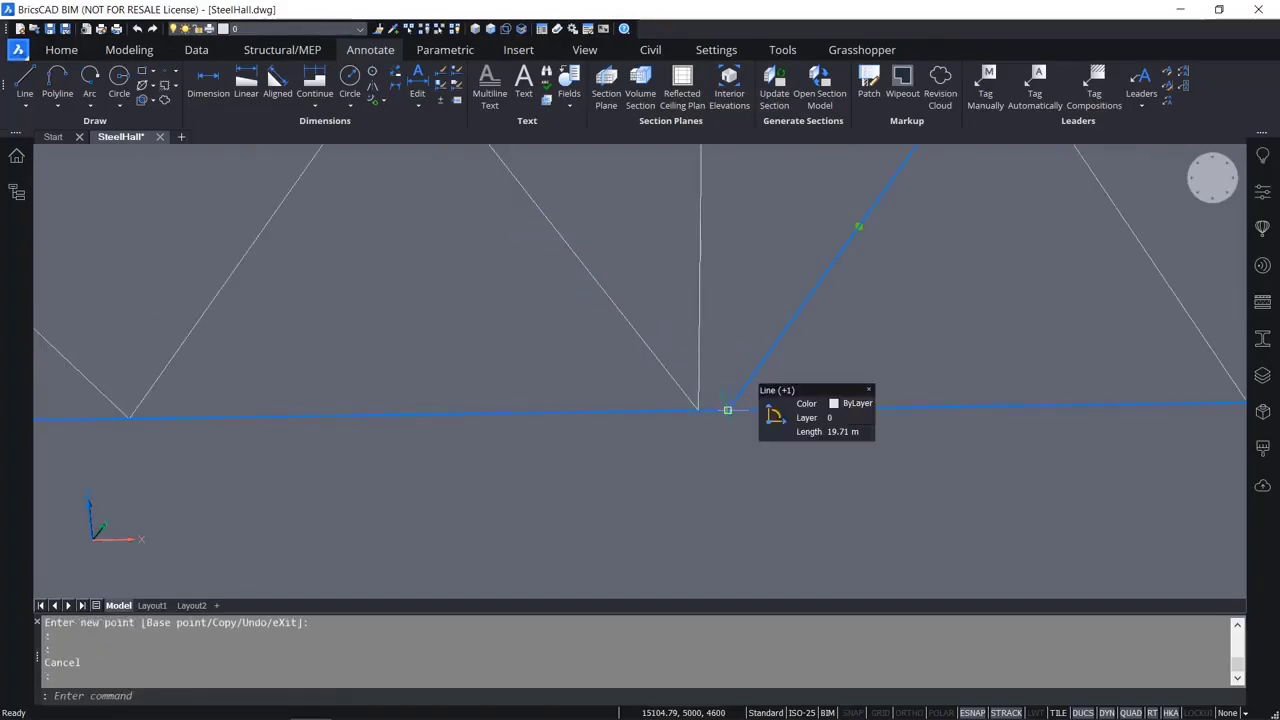
click(727, 410)
scroll(742, 303, down, 2)
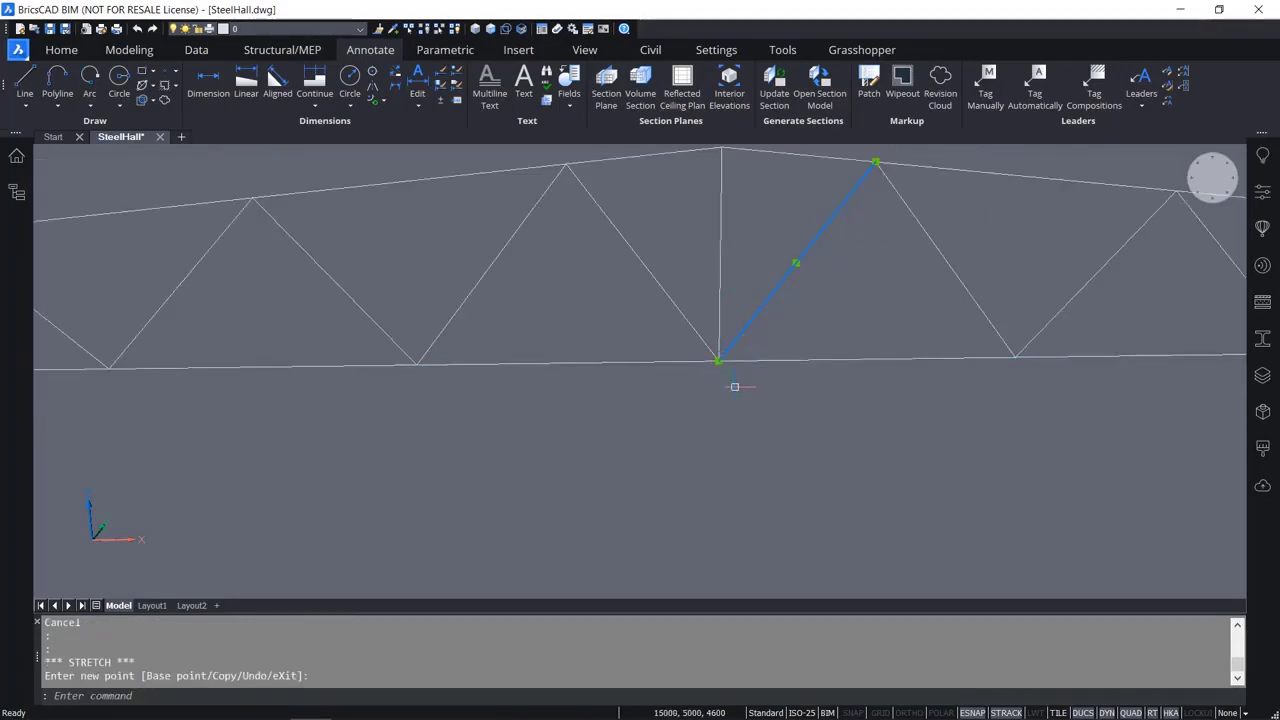
scroll(724, 360, up, 4)
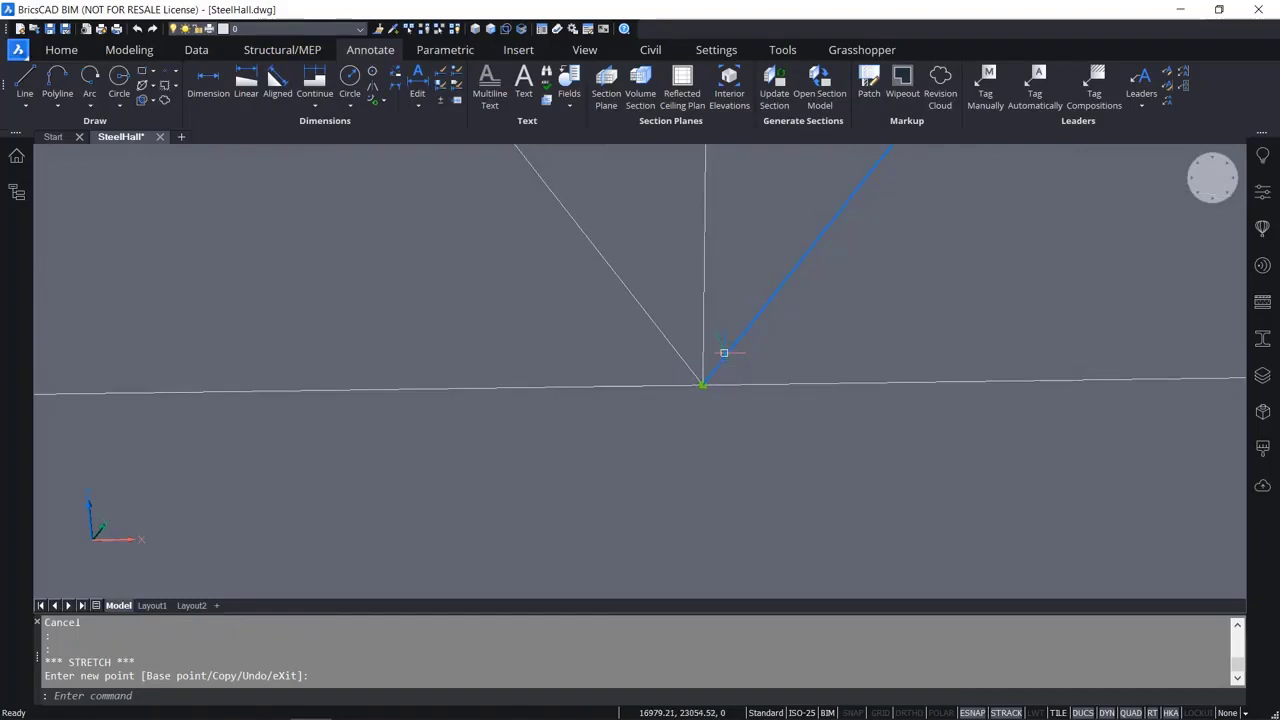
scroll(724, 352, down, 5)
key(Escape)
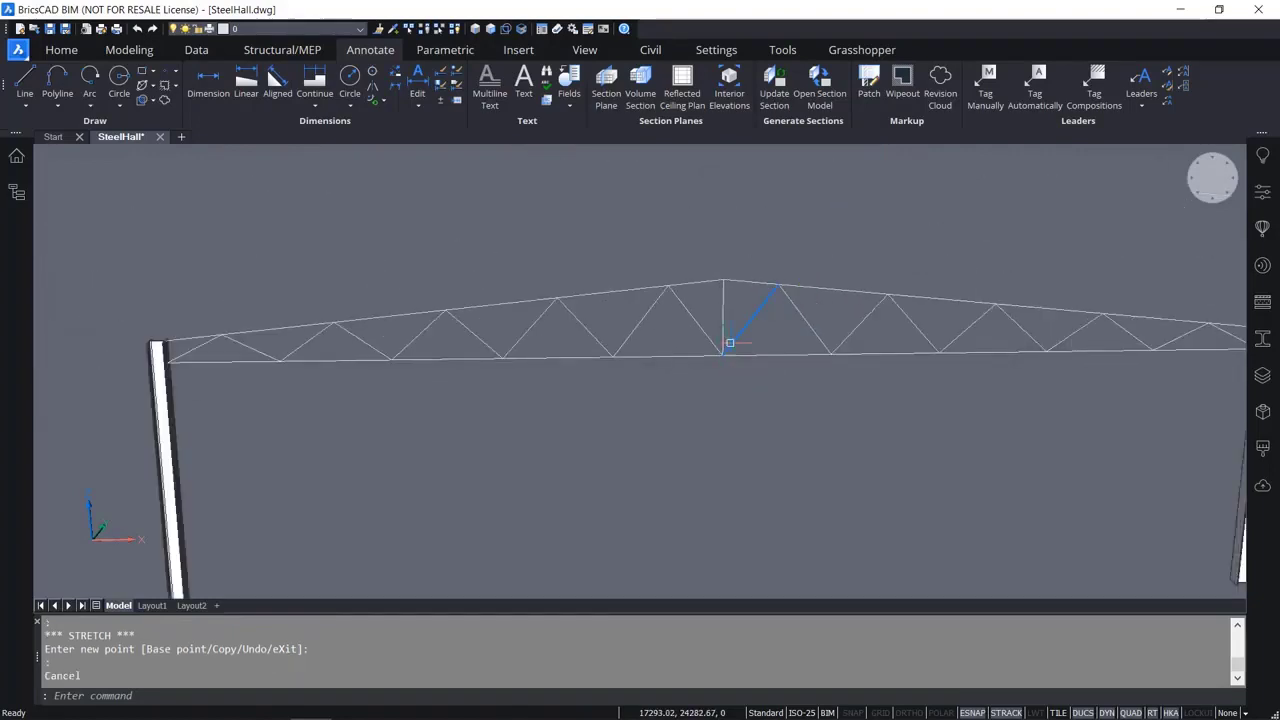
Examine the diagonals and vertical apex line around their shared joint on the bottom chord.
scroll(724, 330, up, 3)
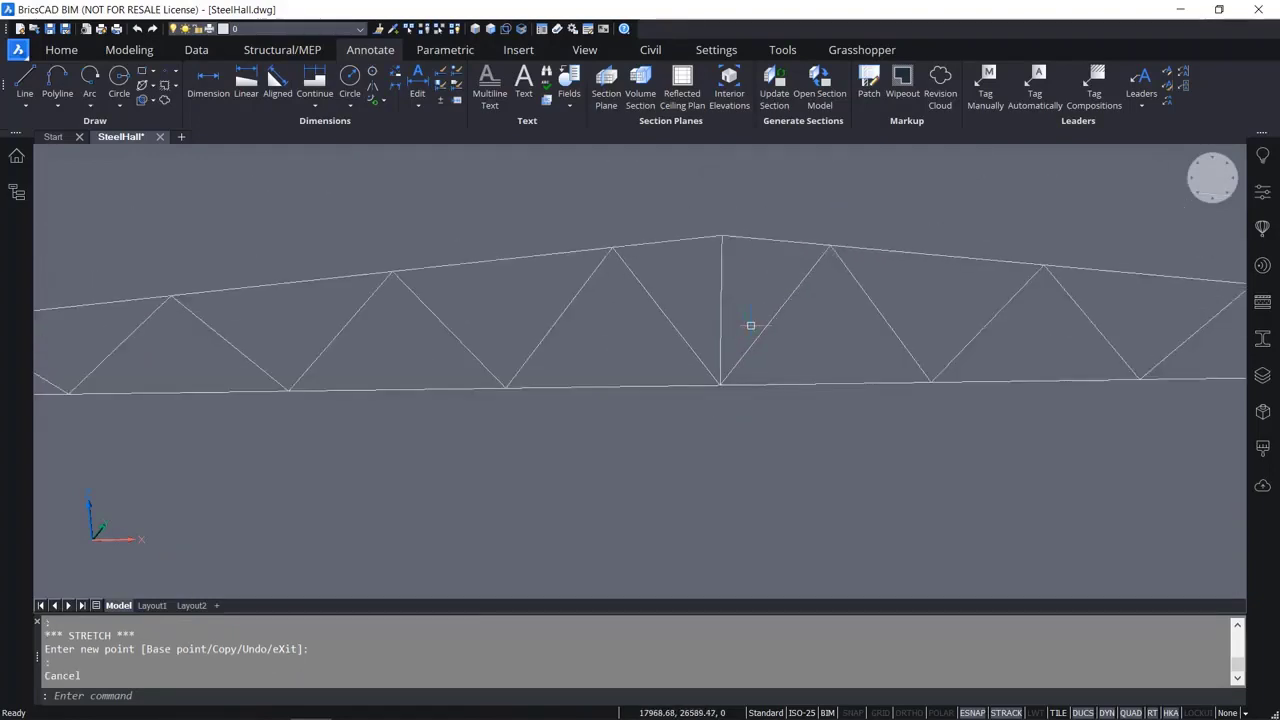
click(750, 325)
key(Escape)
scroll(752, 330, down, 3)
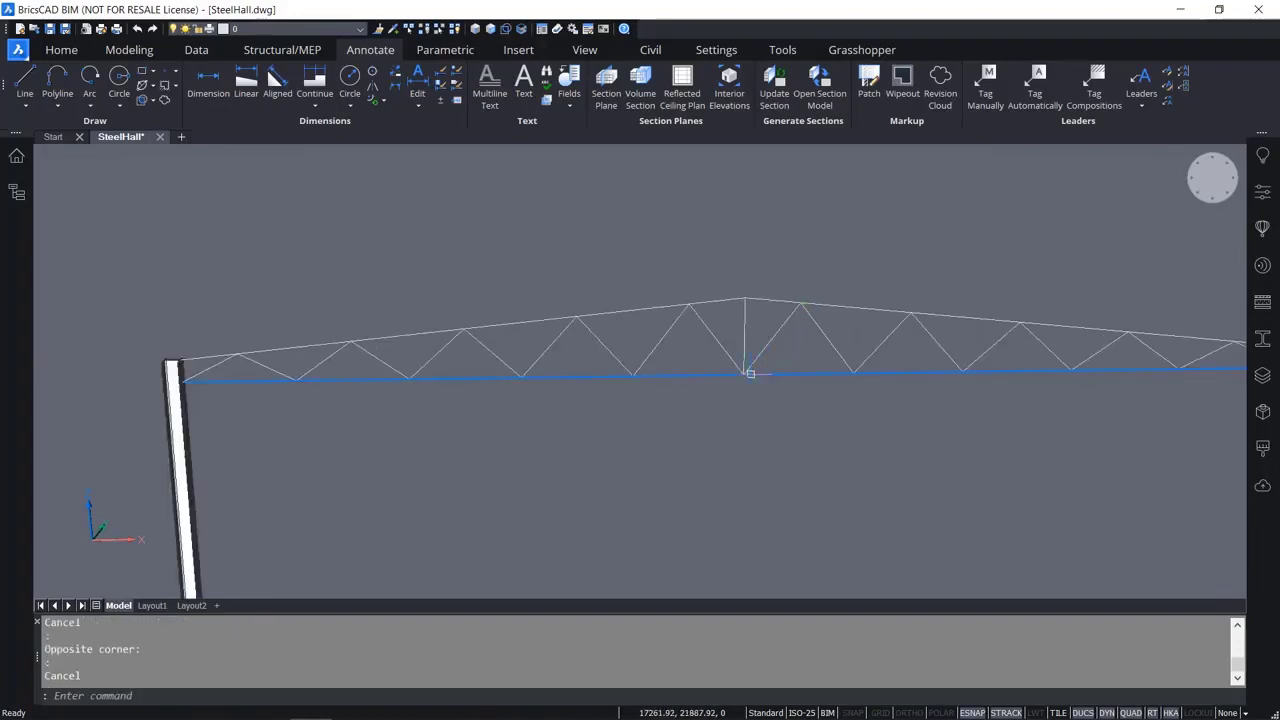
mouse_move(750, 373)
shift+middle_down()
mouse_move(808, 405)
mouse_move(874, 371)
mouse_move(790, 394)
mouse_move(766, 380)
shift+middle_up()
scroll(743, 357, up, 3)
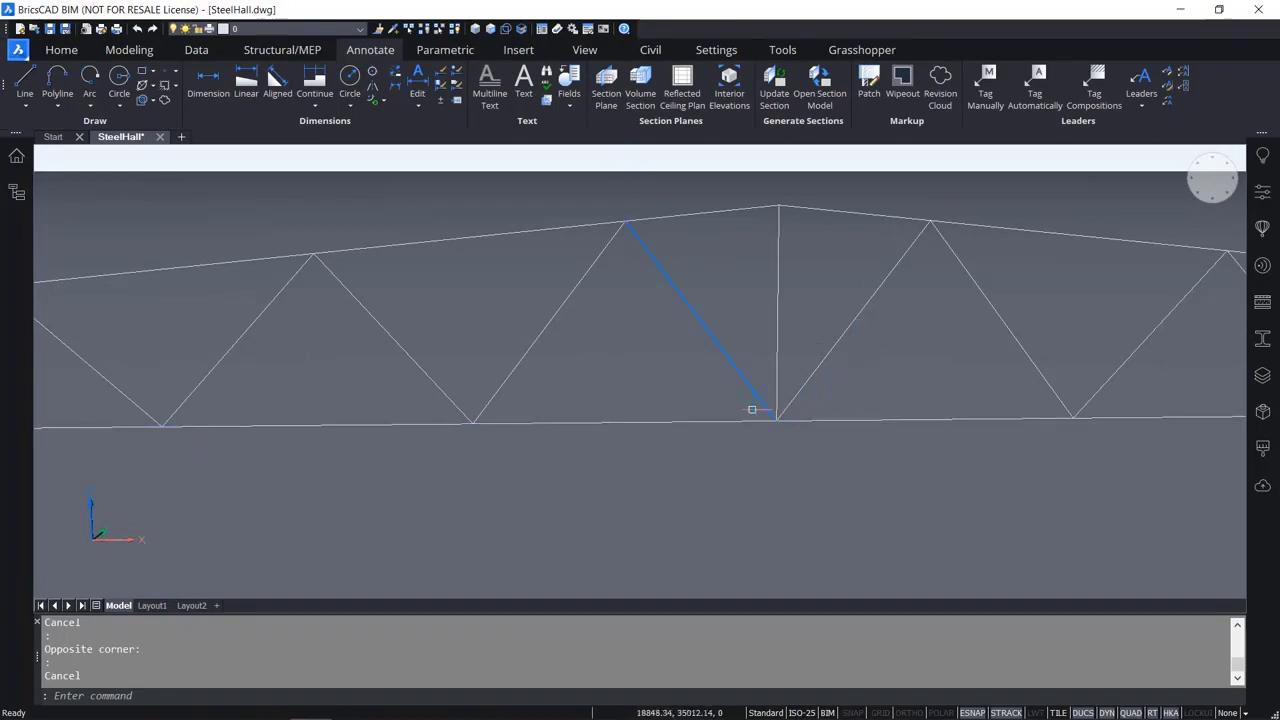
click(868, 385)
click(814, 338)
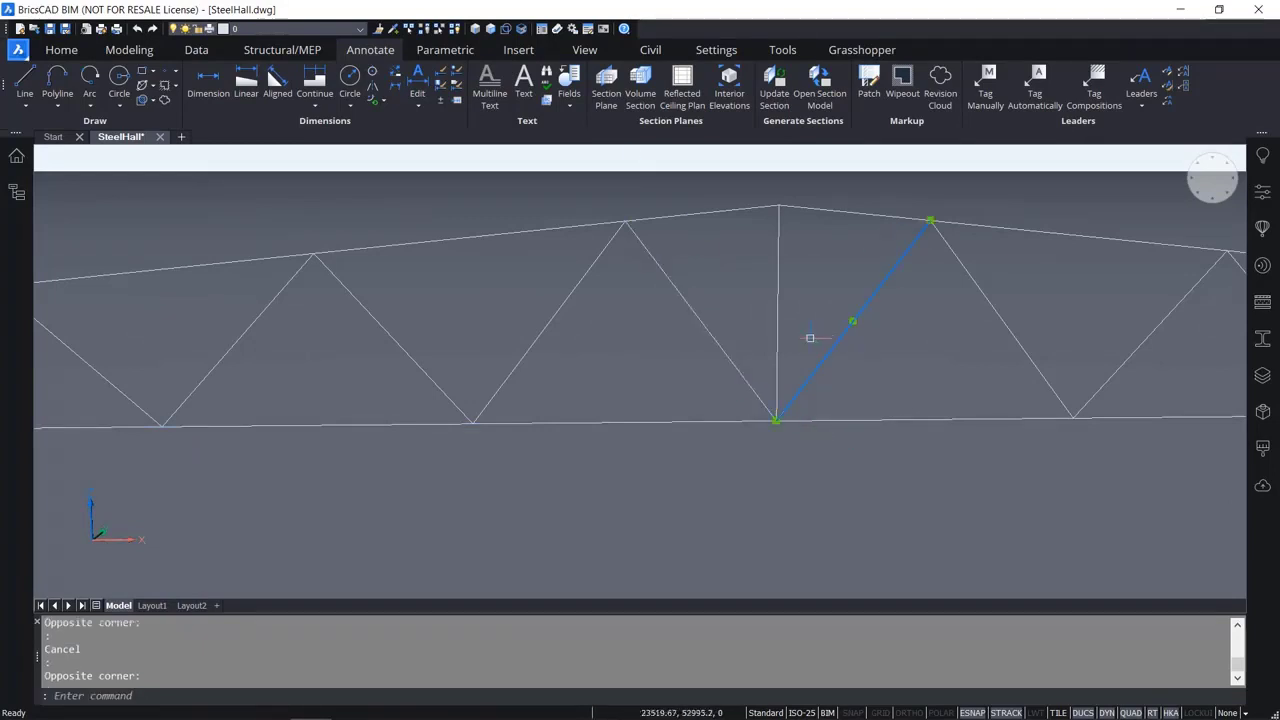
click(668, 355)
key(Escape)
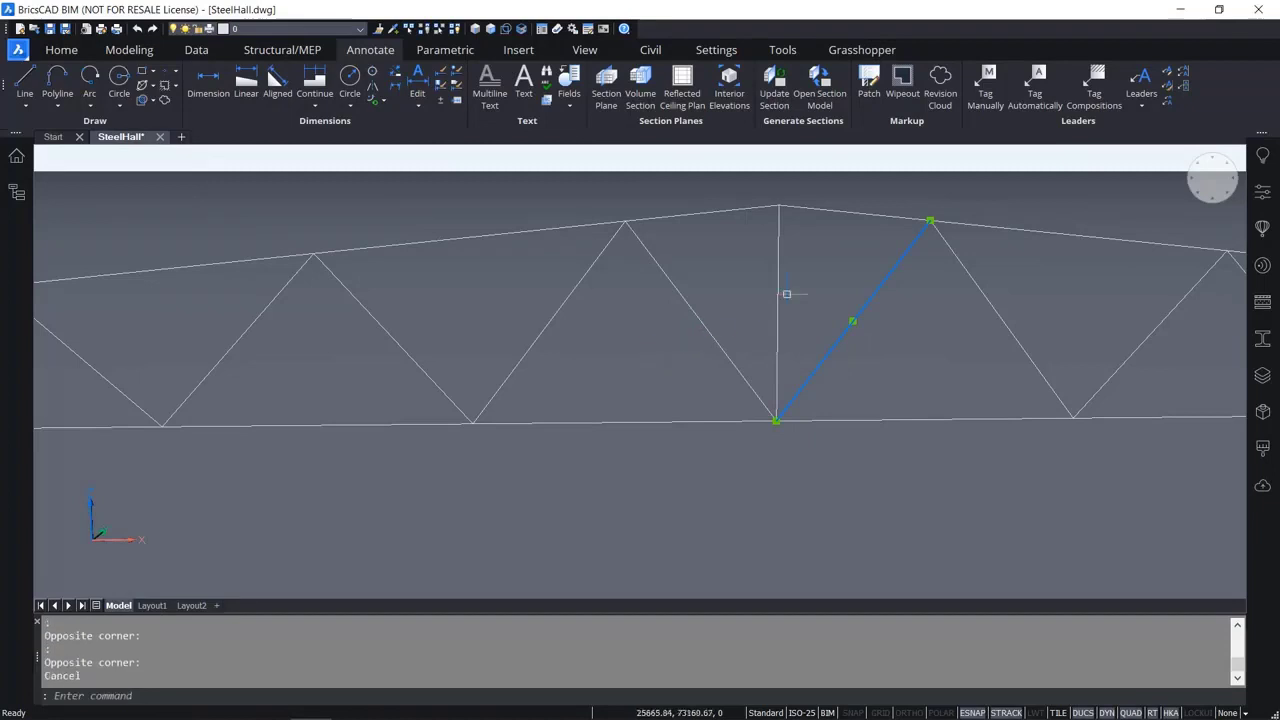
key(Escape)
scroll(829, 305, down, 2)
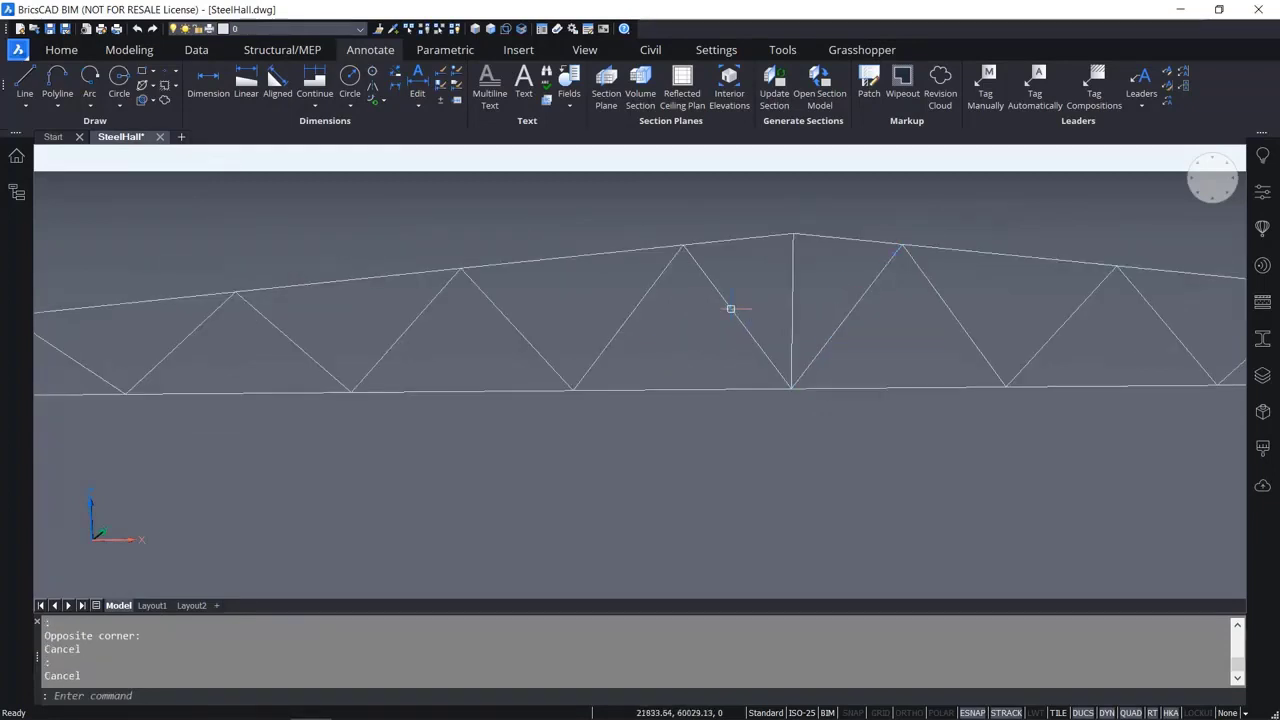
Delete the overlapping vertical lines between the truss apex and the bottom chord, and save the drawing.
click(828, 288)
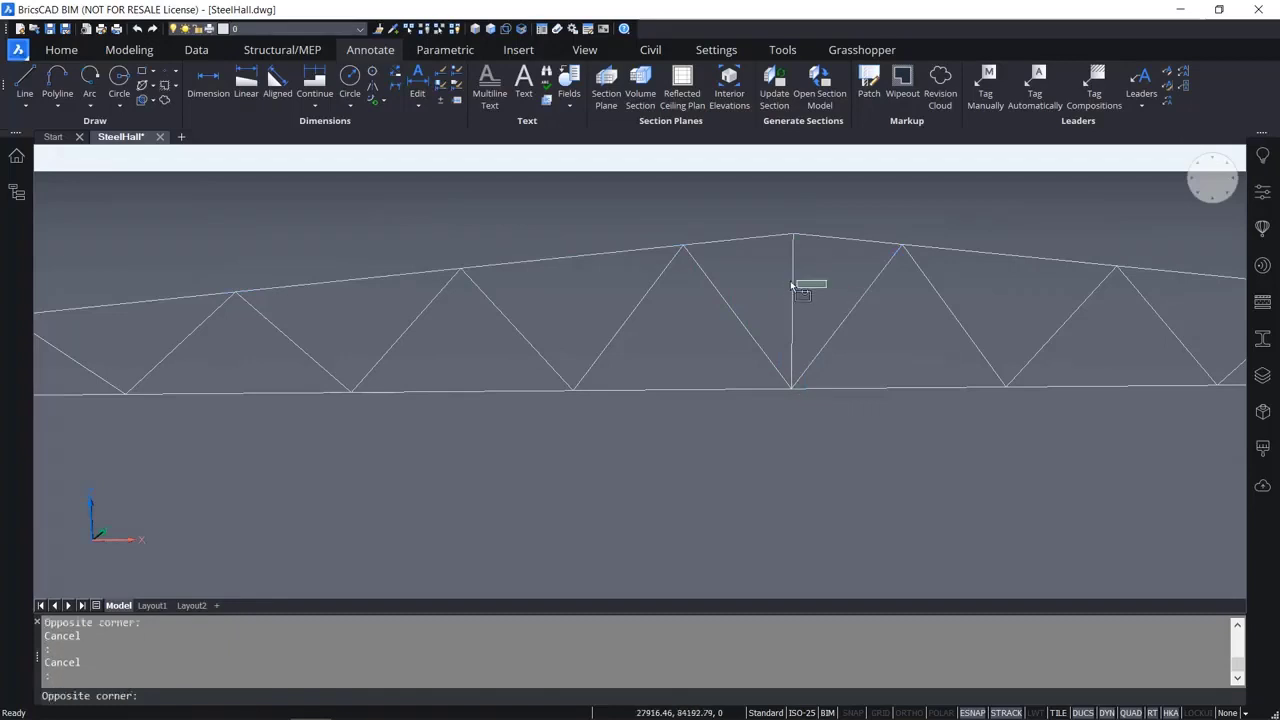
click(776, 300)
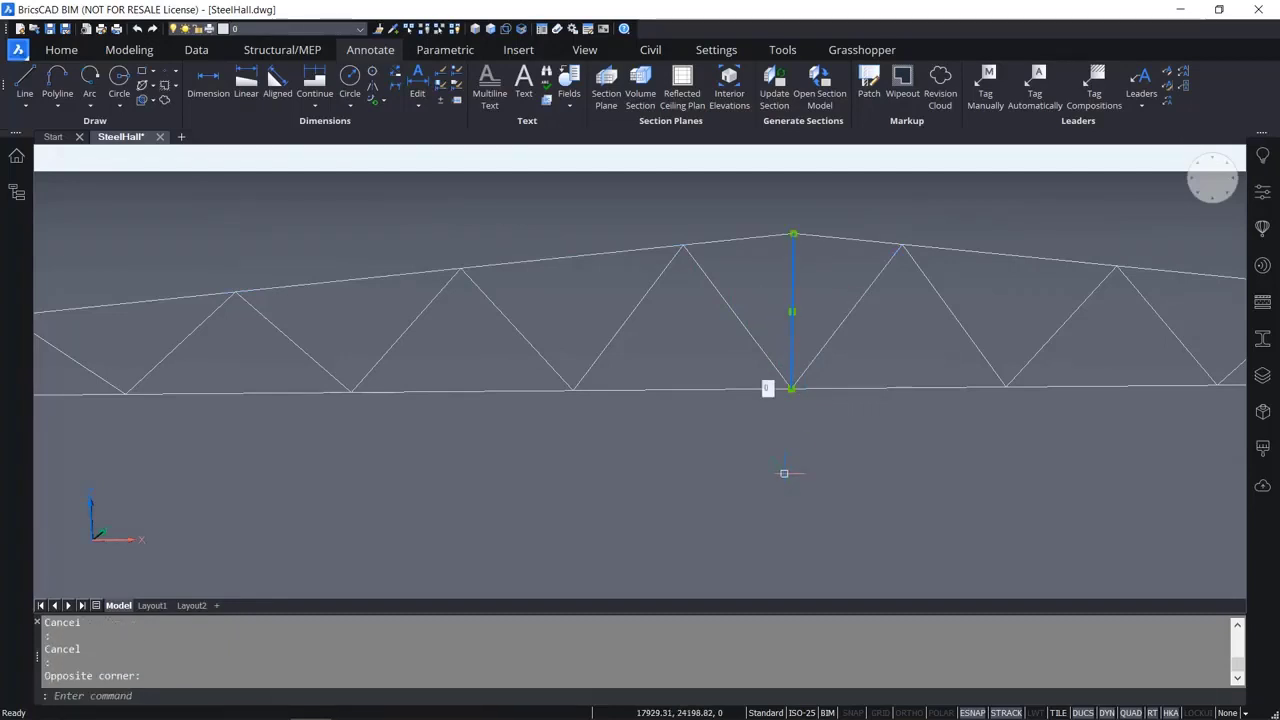
key(Delete)
scroll(784, 473, down, 5)
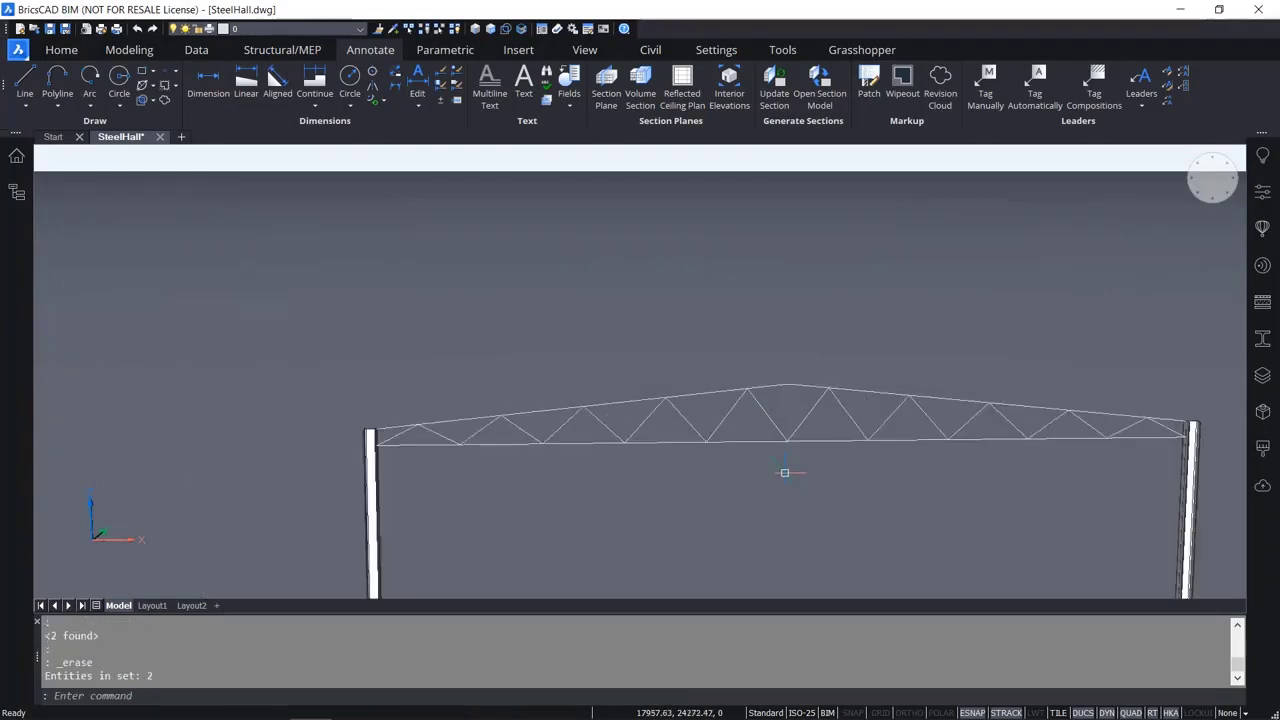
key(ctrl+s)
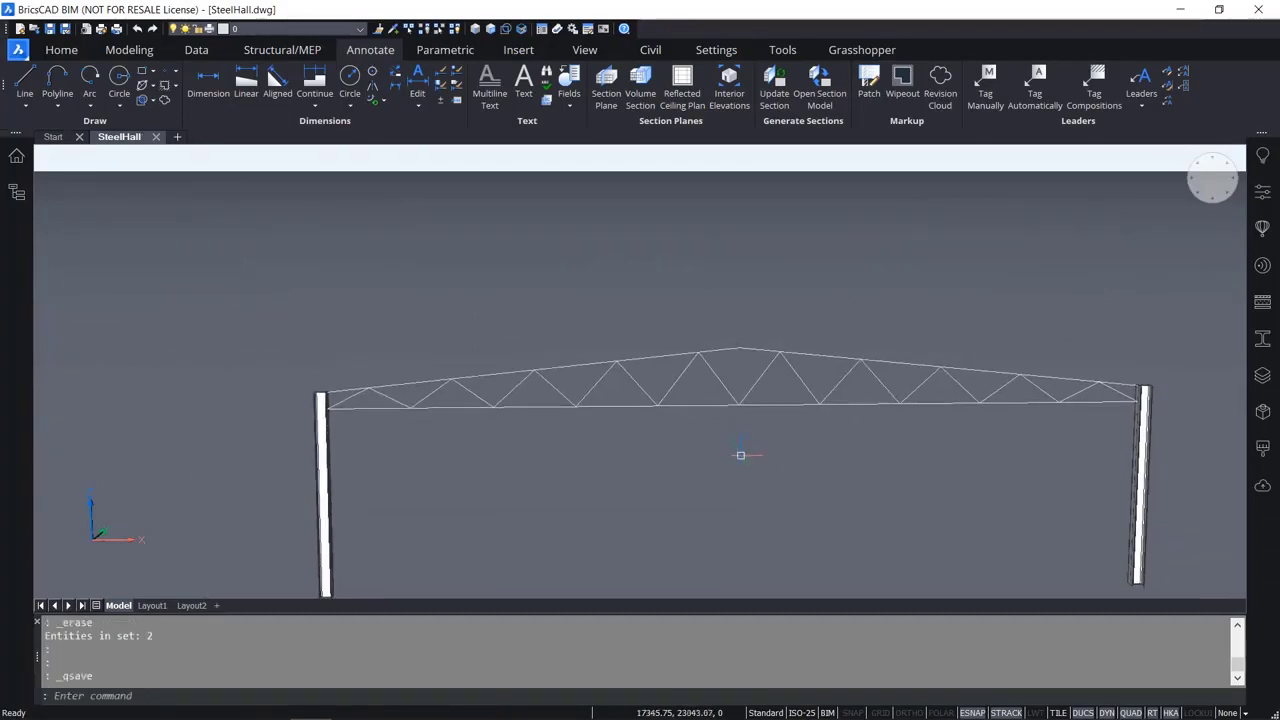
Find the IPE series in the EURO structural steel profiles and apply EURO IPE 240 to the truss's bottom chord line.
shift+middle_drag(617, 437, 697, 371)
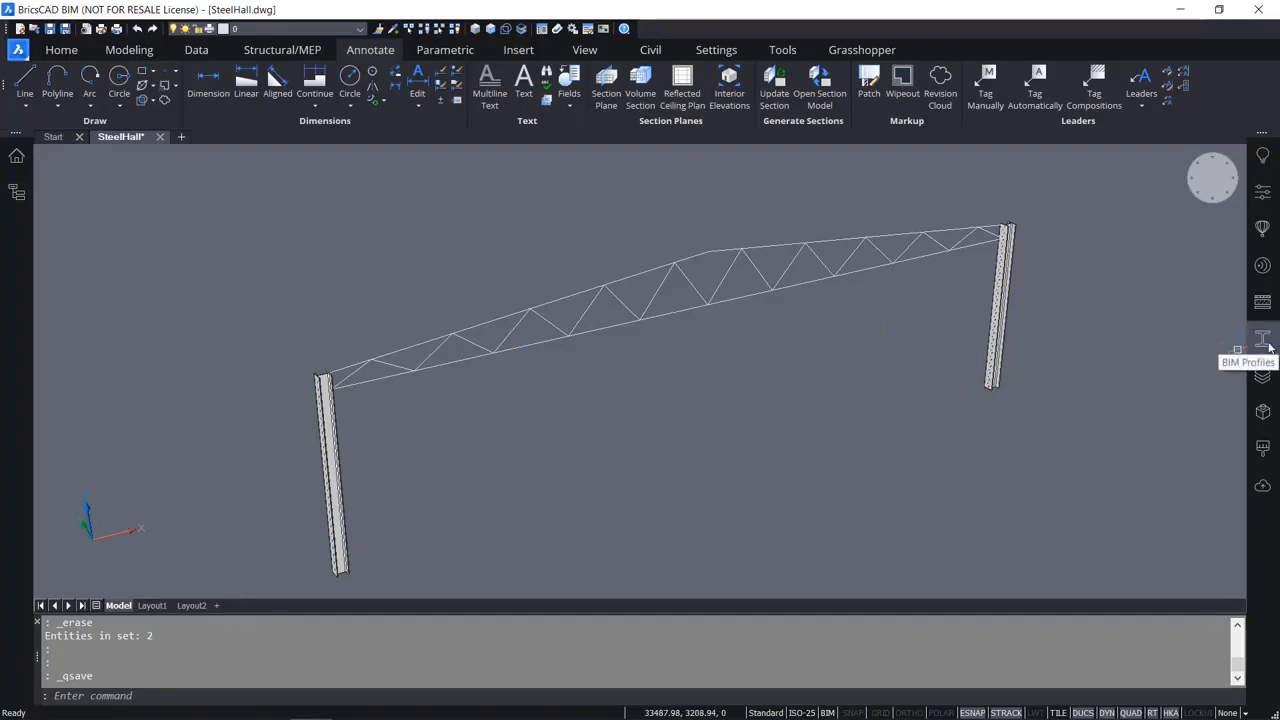
click(1265, 342)
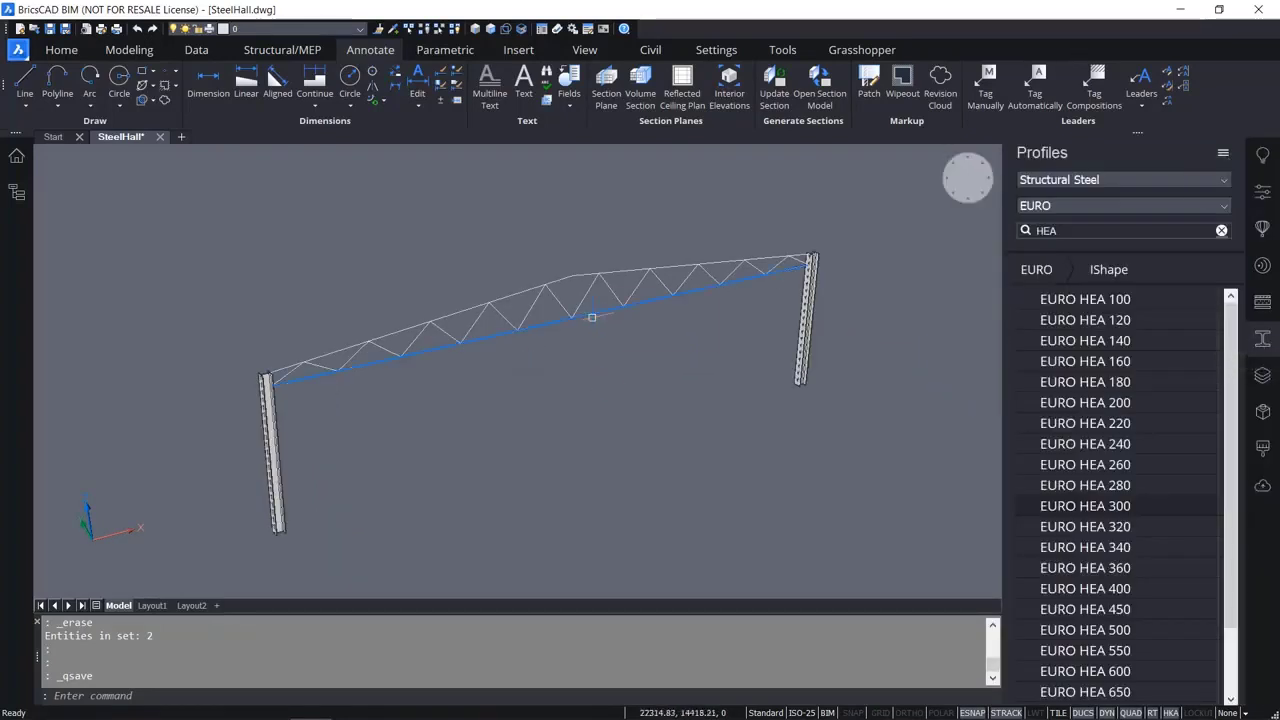
scroll(591, 317, up, 2)
shift+middle_drag(595, 320, 620, 331)
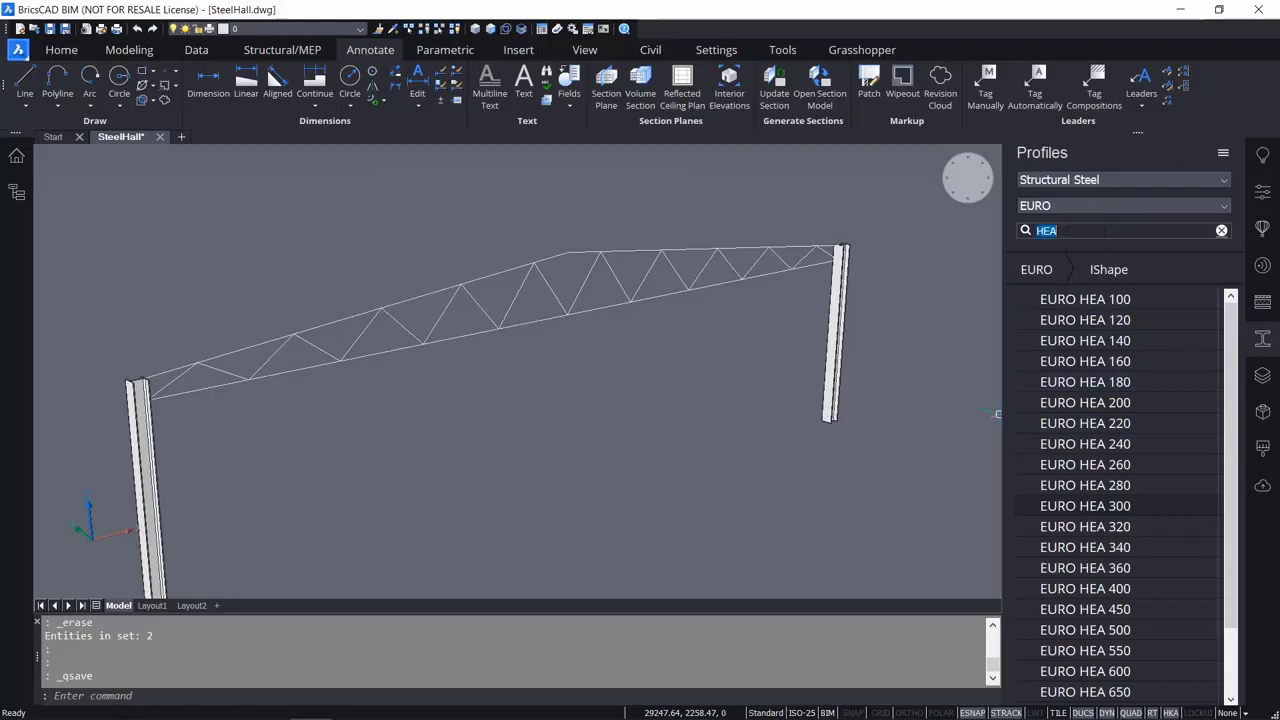
text(IPE)
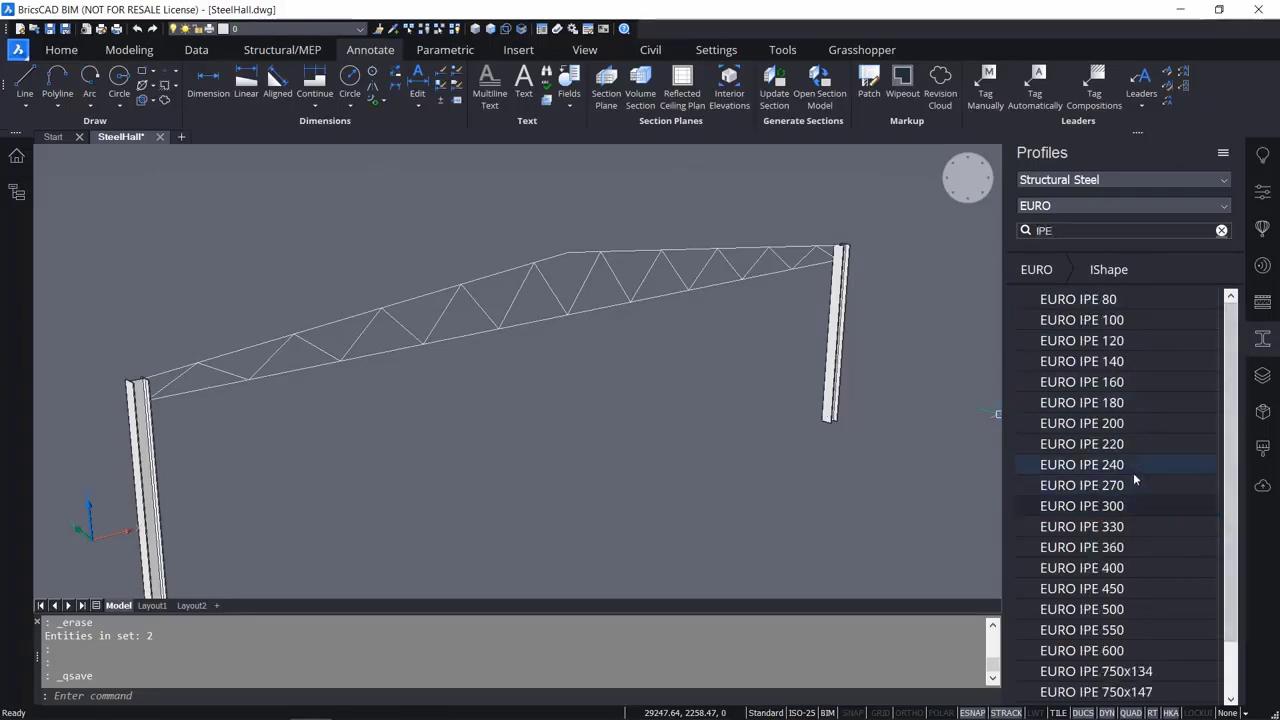
click(530, 324)
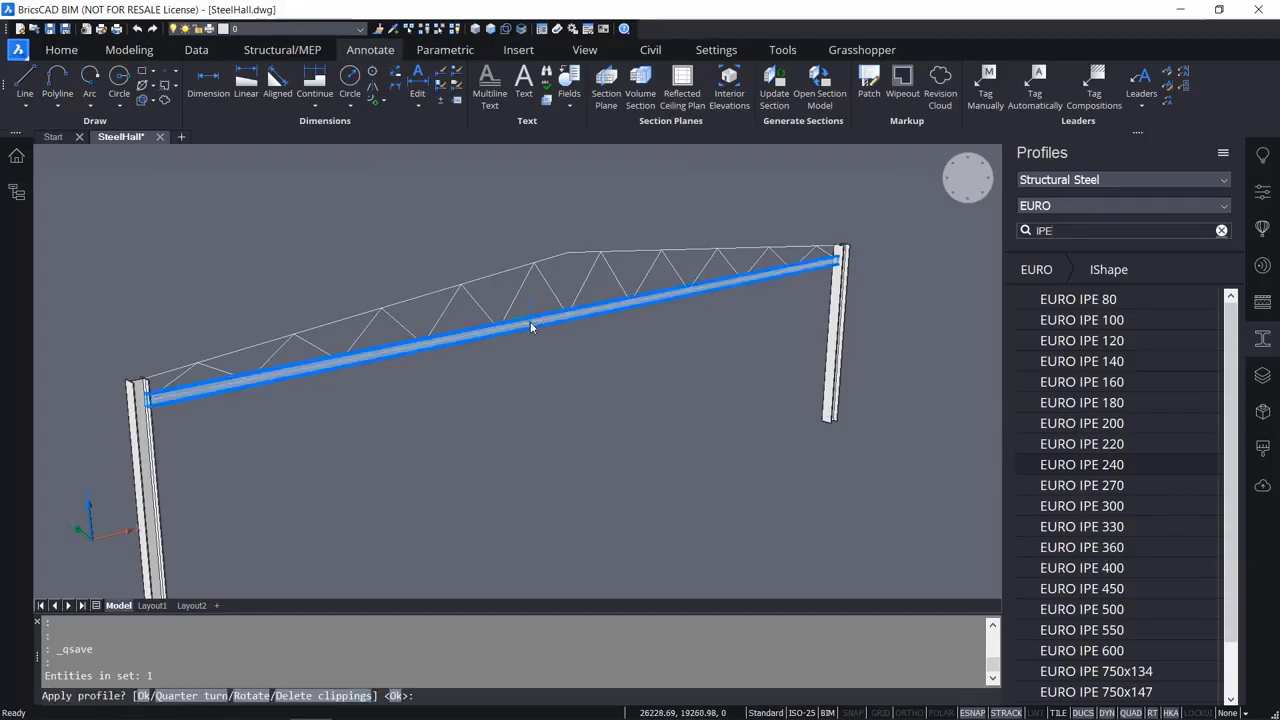
scroll(222, 408, up, 5)
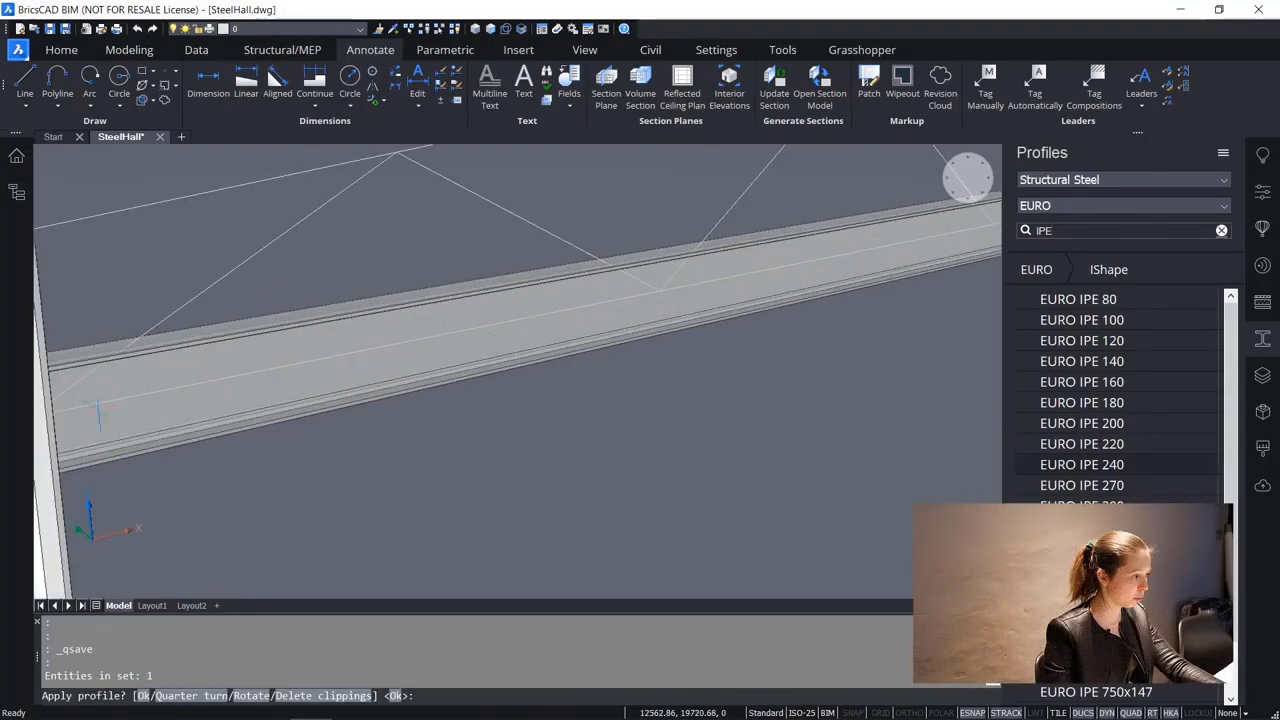
scroll(522, 463, down, 5)
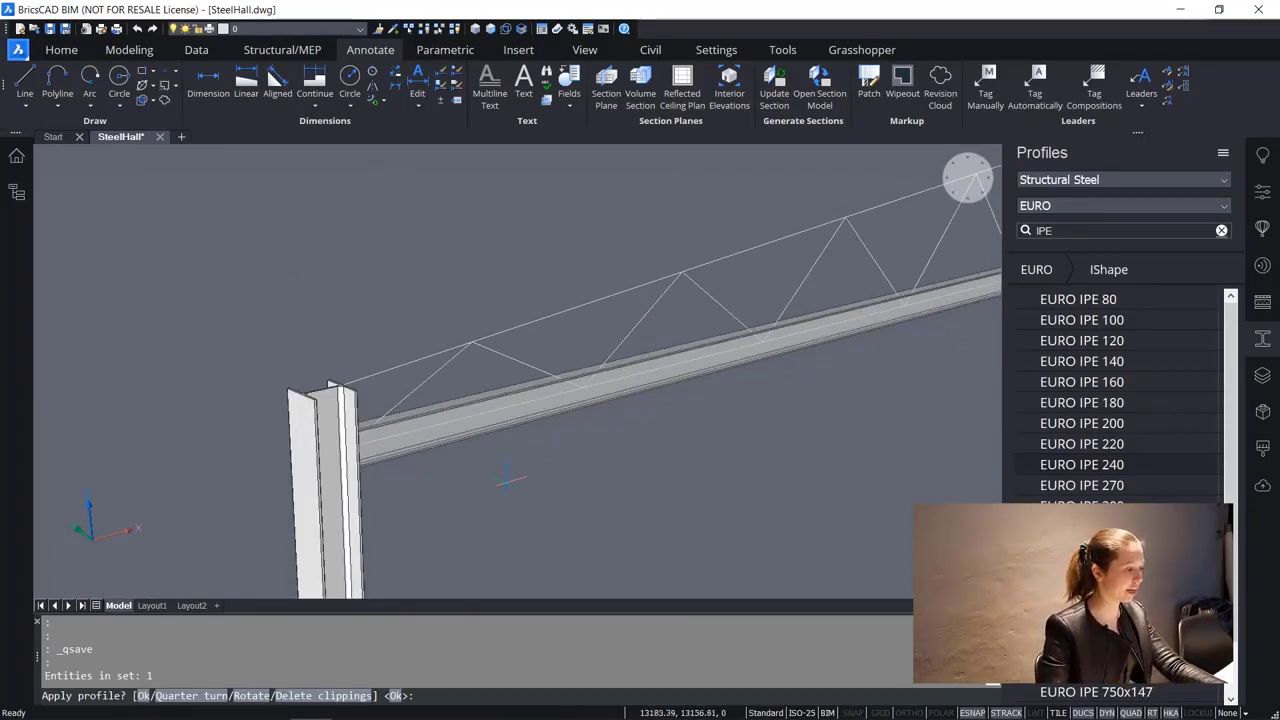
key(Return)
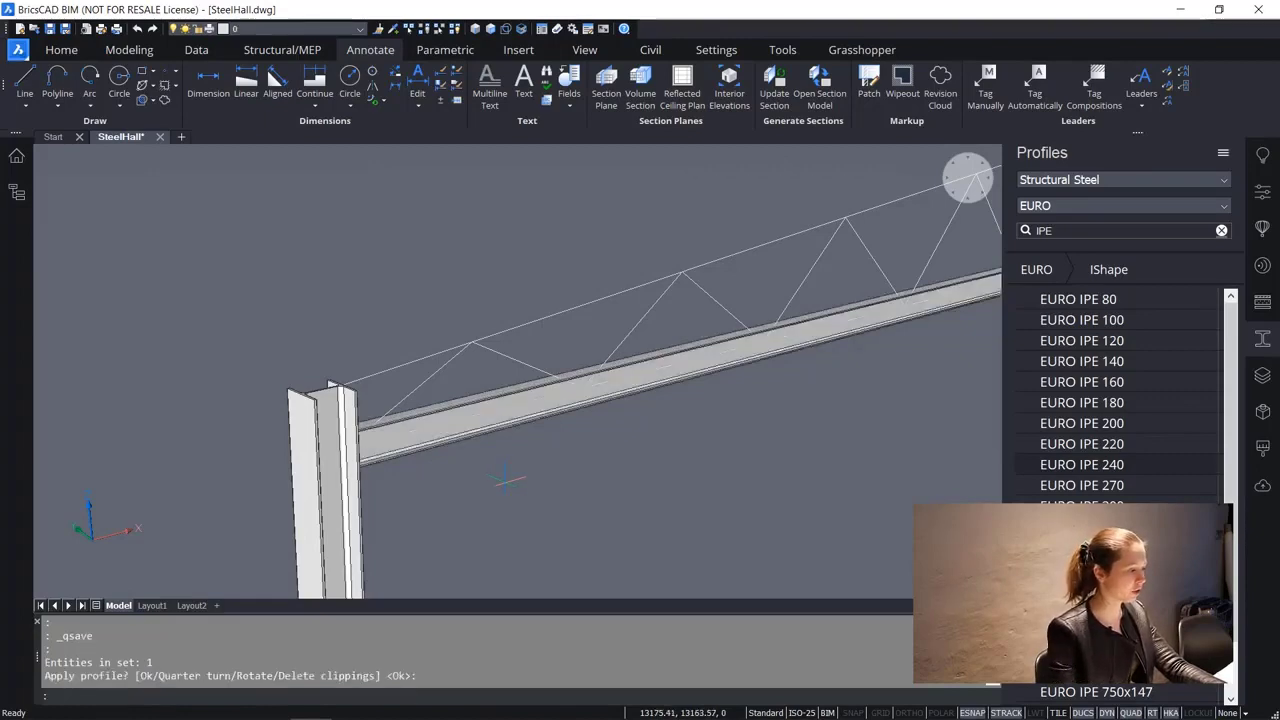
Apply the EURO IPE 200 profile to both sloping top chord lines of the truss, keeping the default orientation.
scroll(505, 480, down, 3)
scroll(649, 482, down, 3)
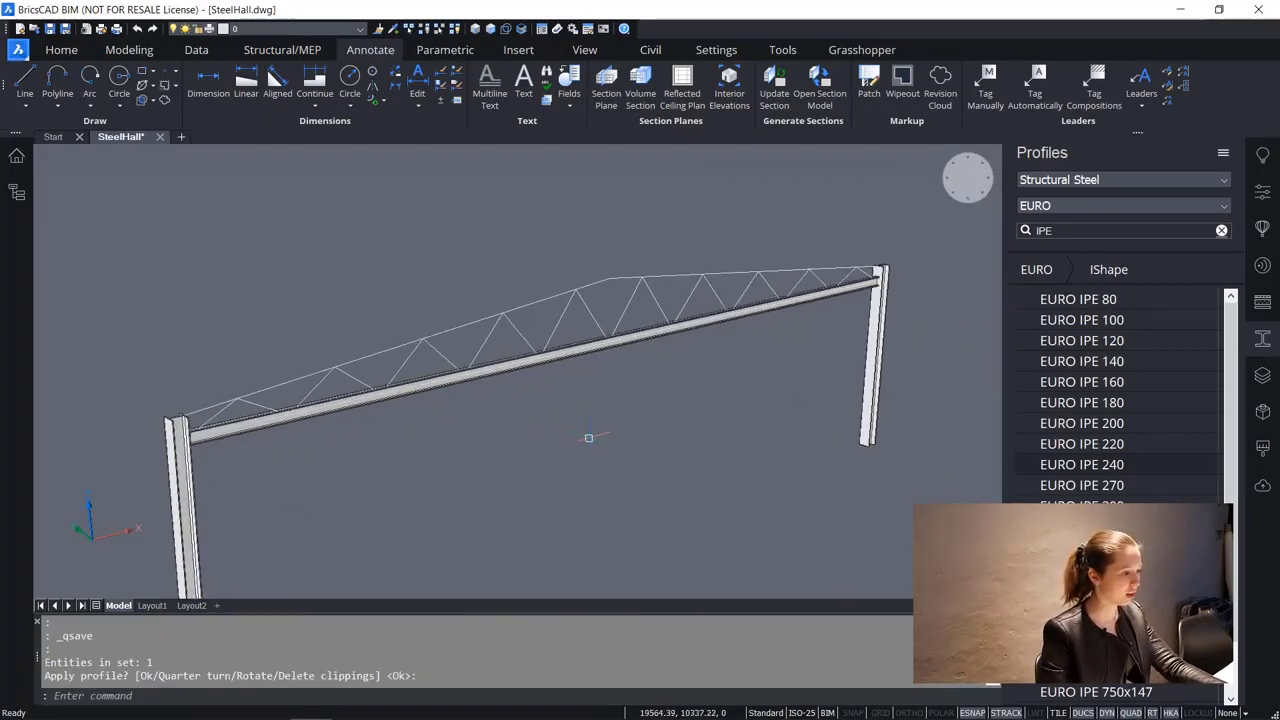
scroll(612, 345, up, 3)
scroll(607, 356, up, 3)
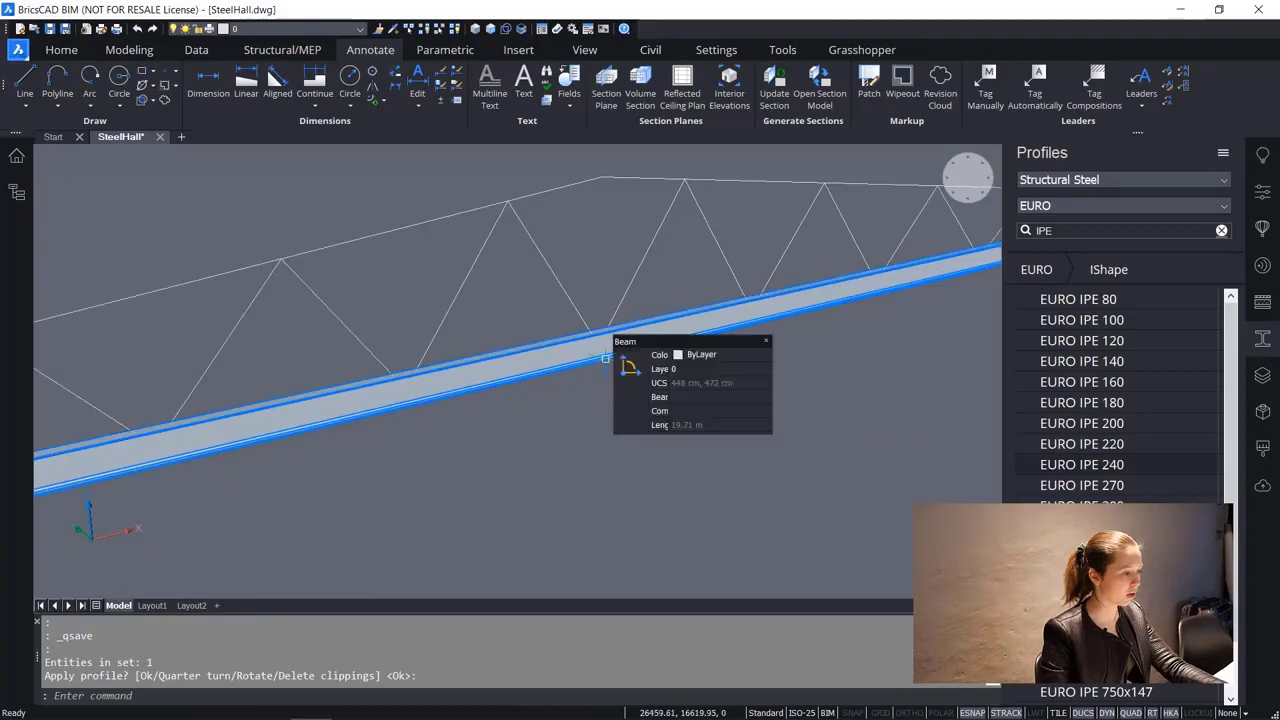
scroll(605, 357, down, 4)
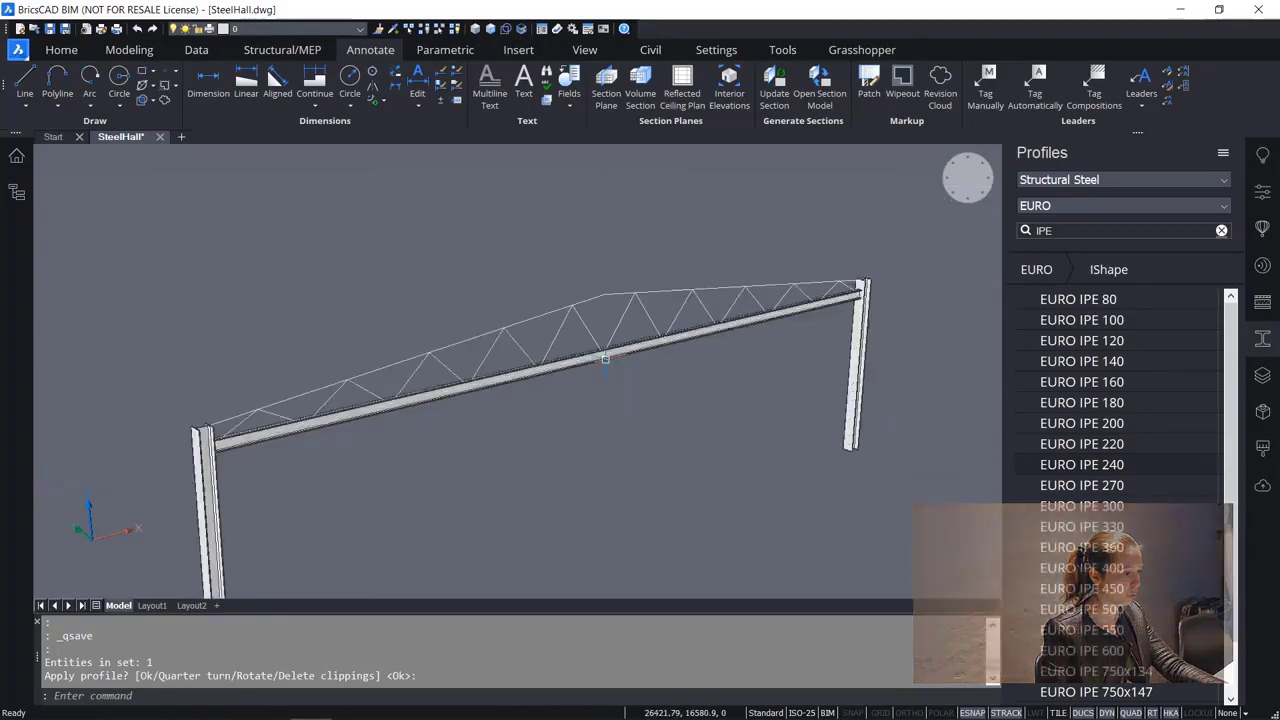
scroll(605, 358, up, 2)
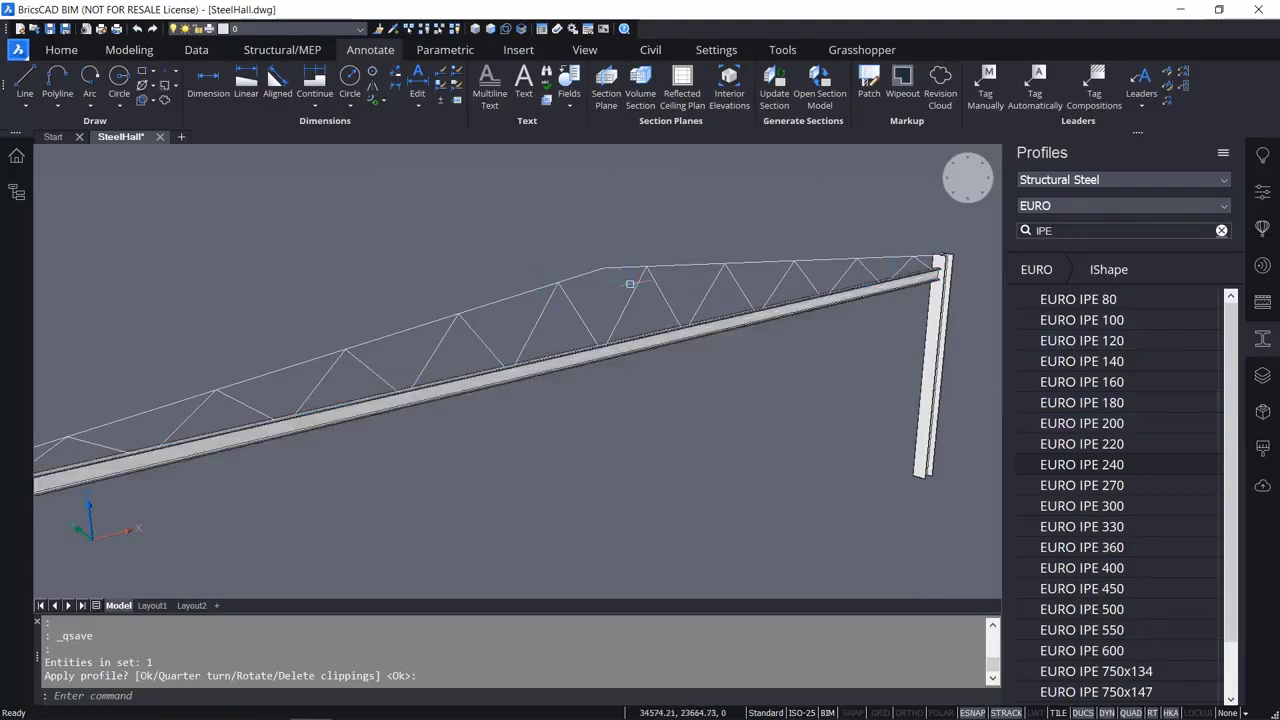
click(596, 245)
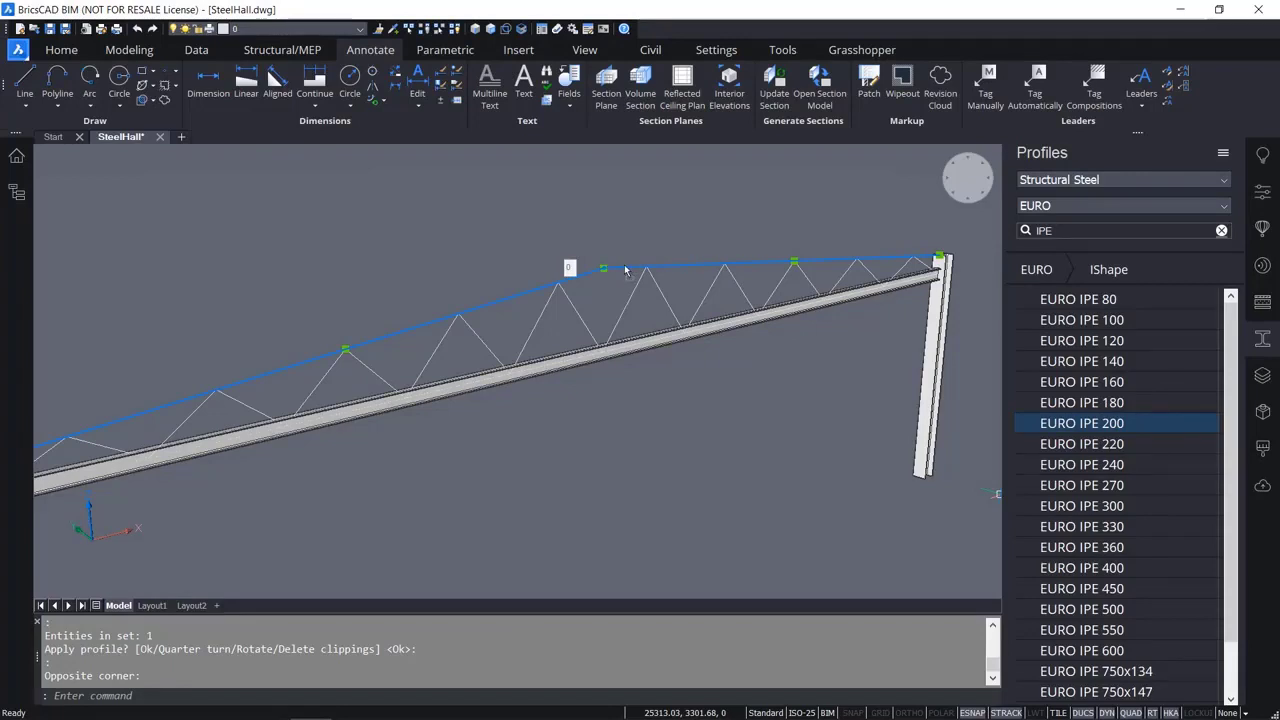
drag(625, 270, 625, 270)
scroll(484, 368, down, 1)
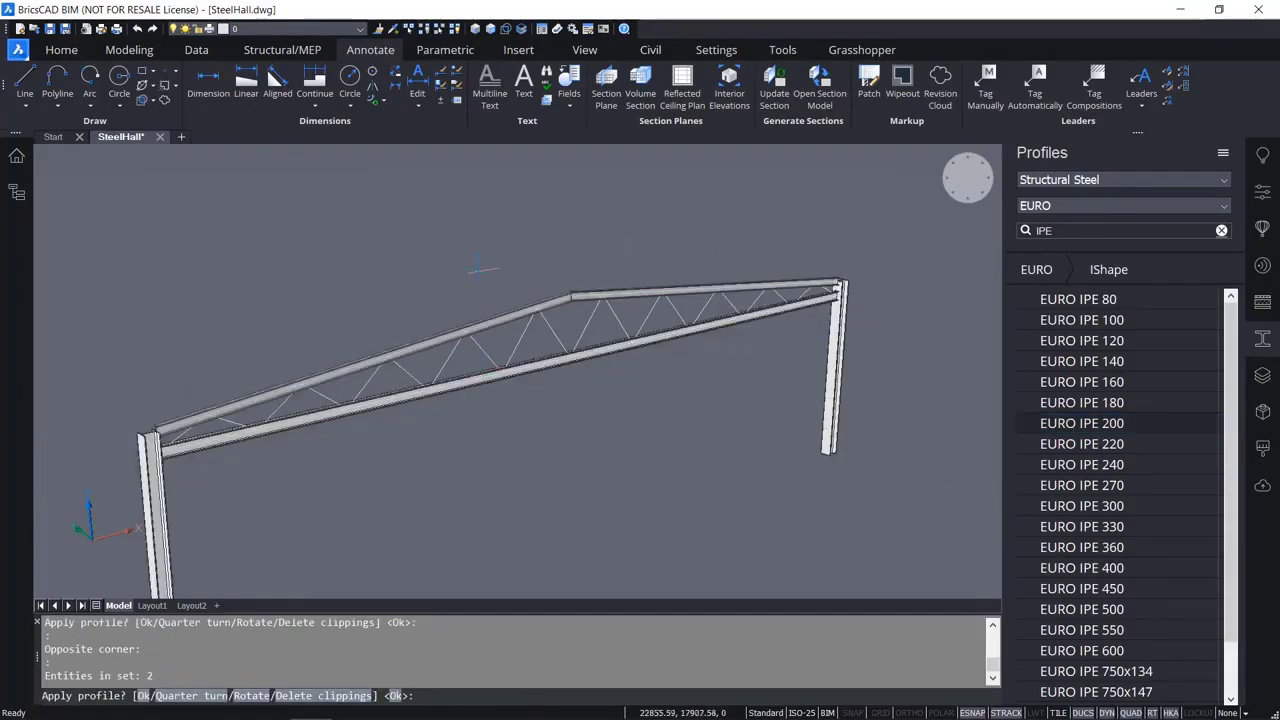
scroll(546, 283, up, 5)
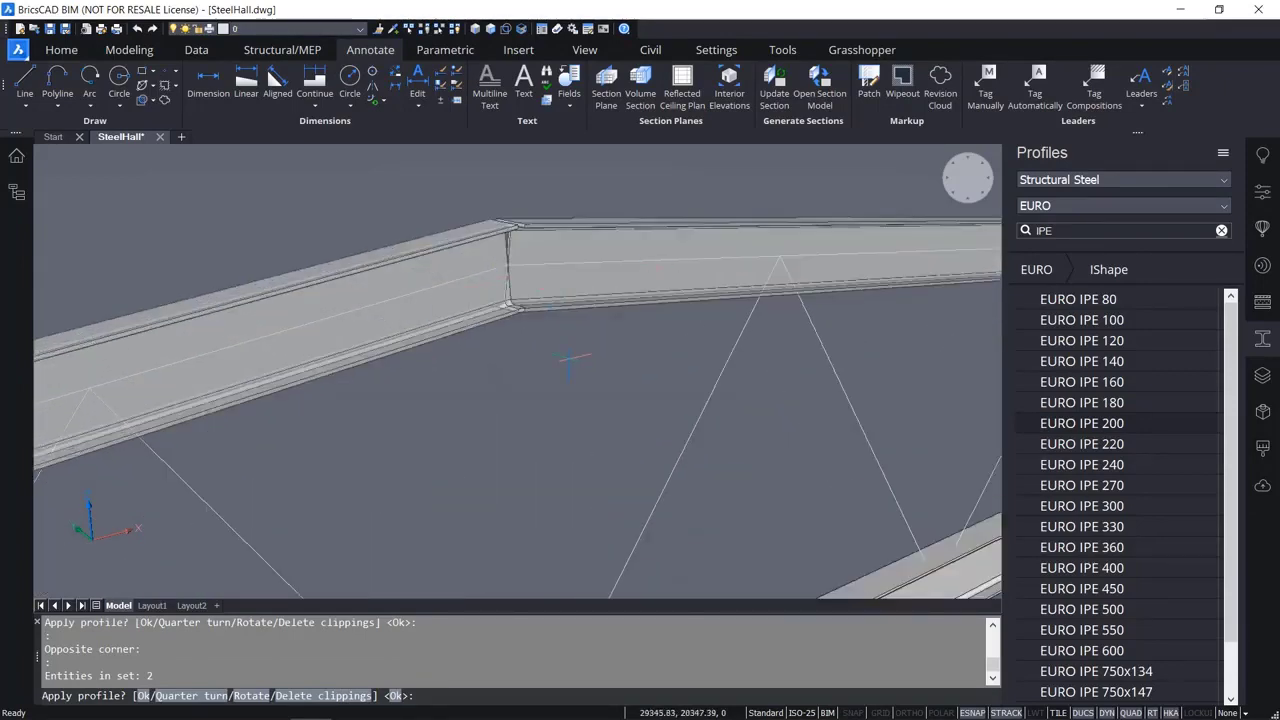
key(Return)
scroll(570, 360, down, 4)
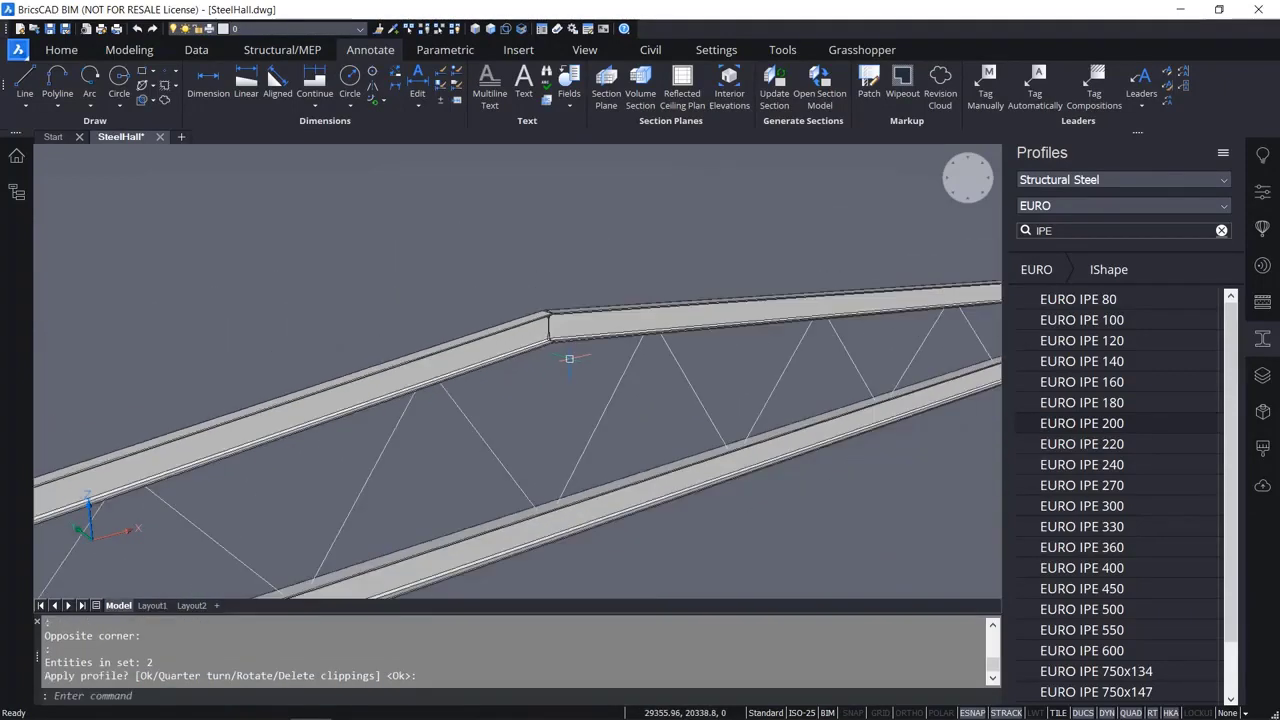
Select all diagonal lines between the truss chords, apply the EURO IPN 100 profile to them, and save the drawing.
scroll(569, 358, down, 3)
shift+middle_drag(622, 420, 477, 419)
scroll(928, 386, up, 3)
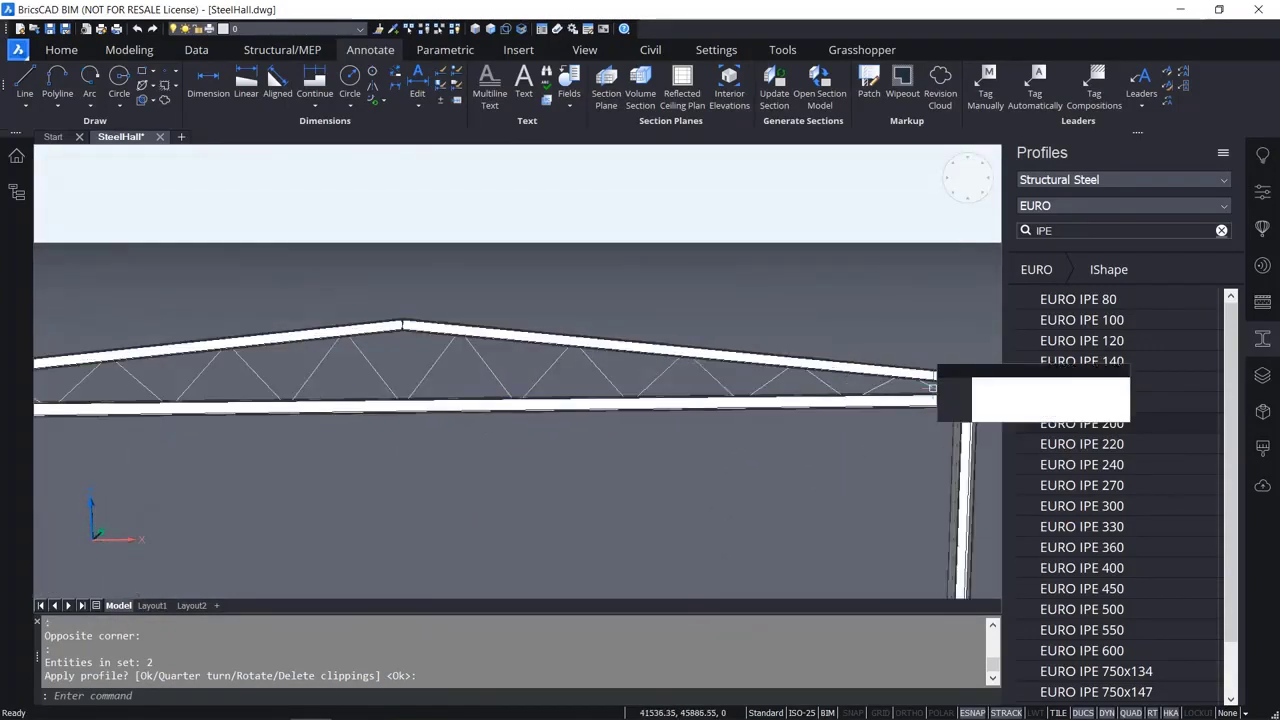
click(897, 385)
scroll(868, 396, down, 2)
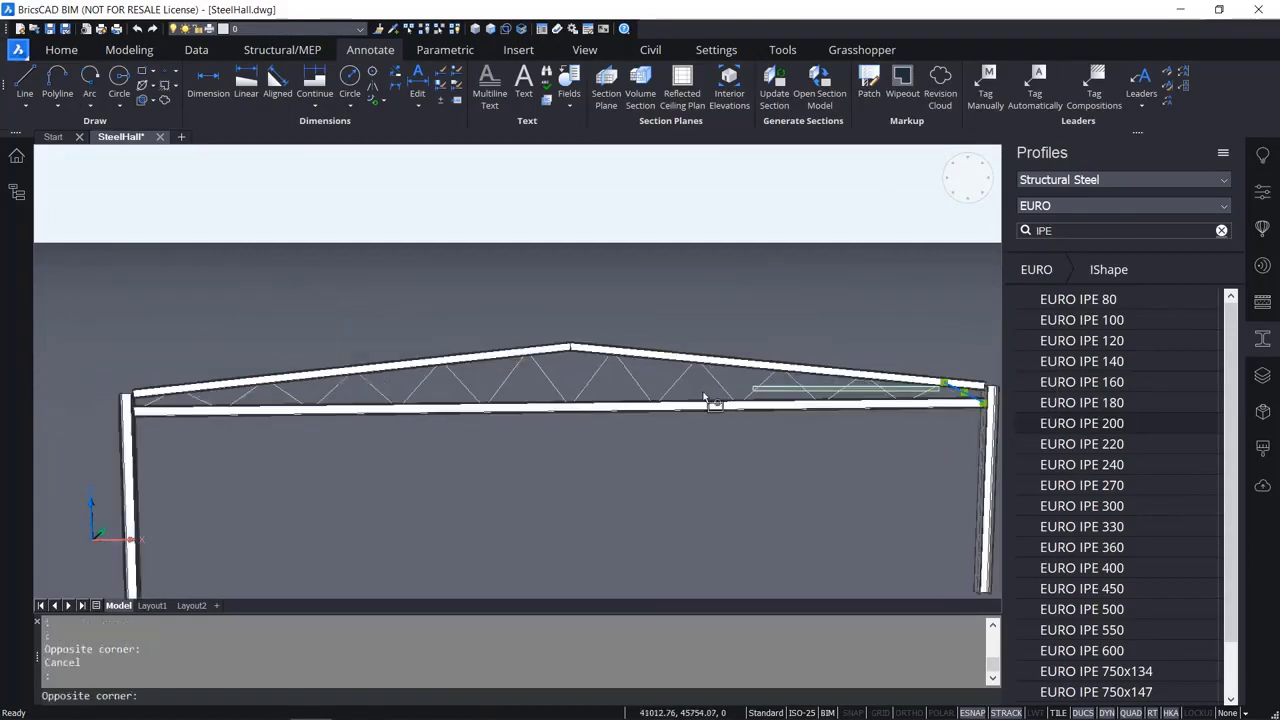
click(244, 395)
click(205, 400)
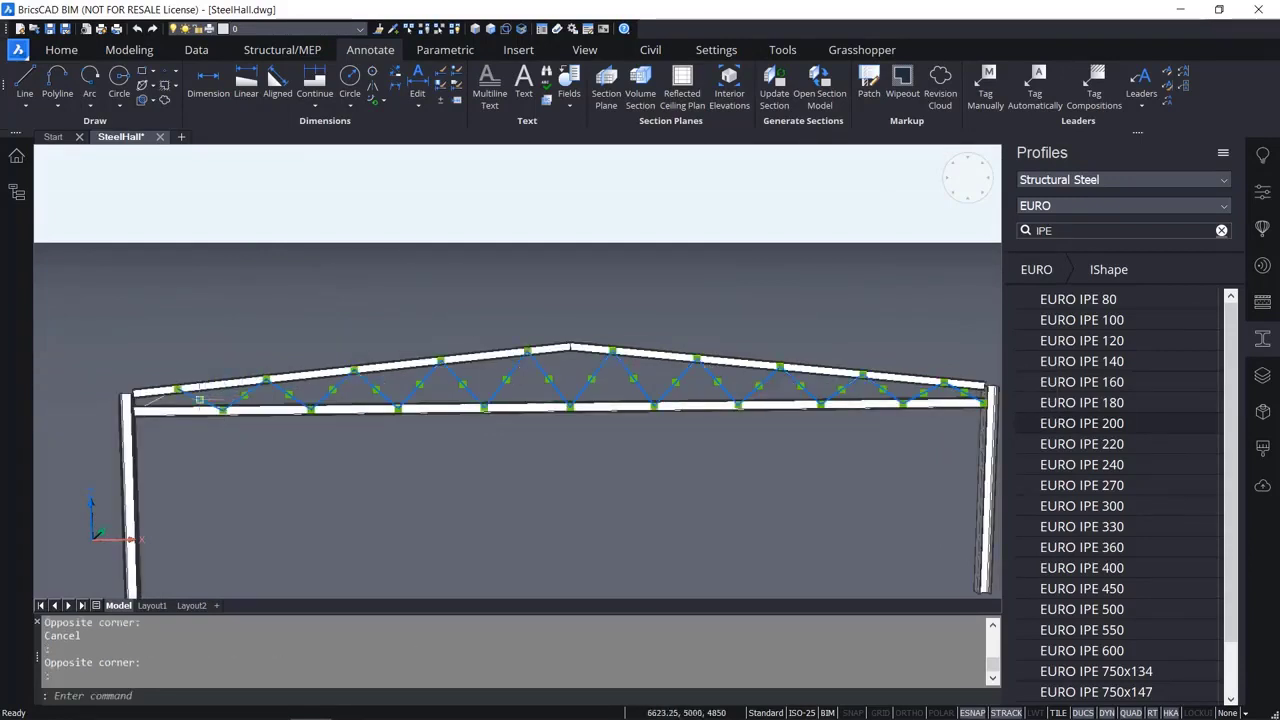
click(156, 396)
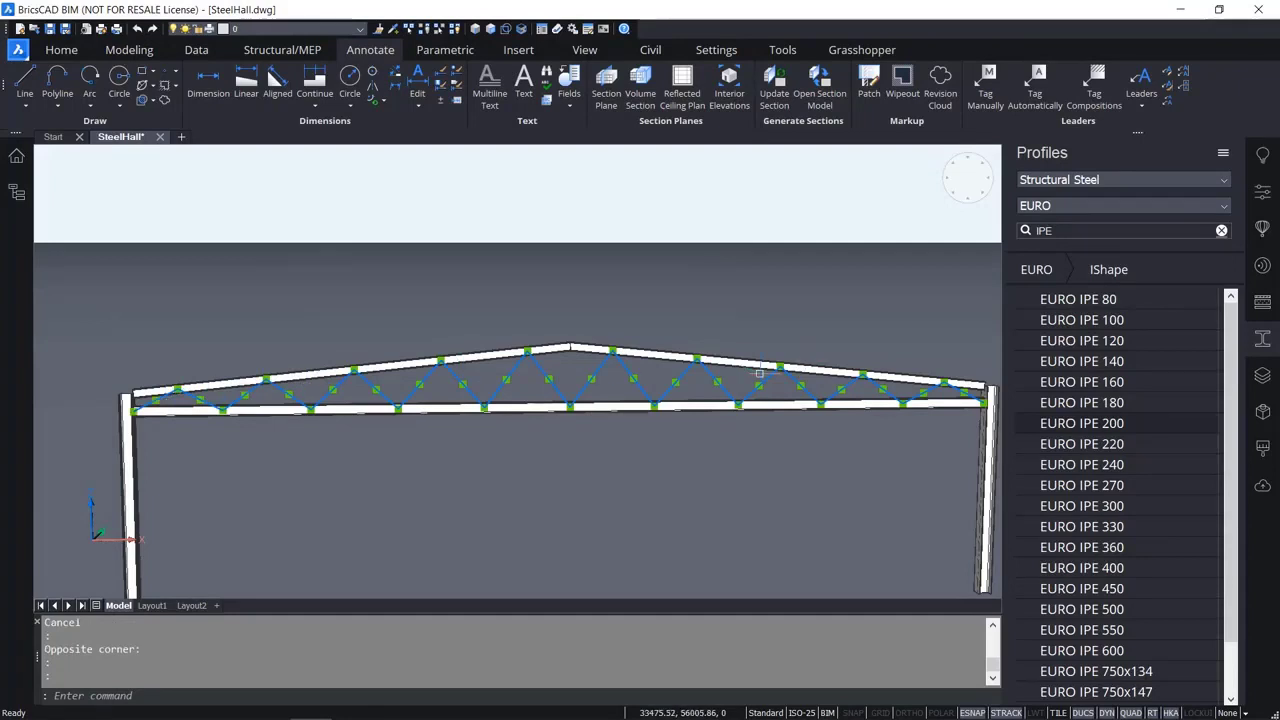
shift+middle_drag(758, 392, 822, 312)
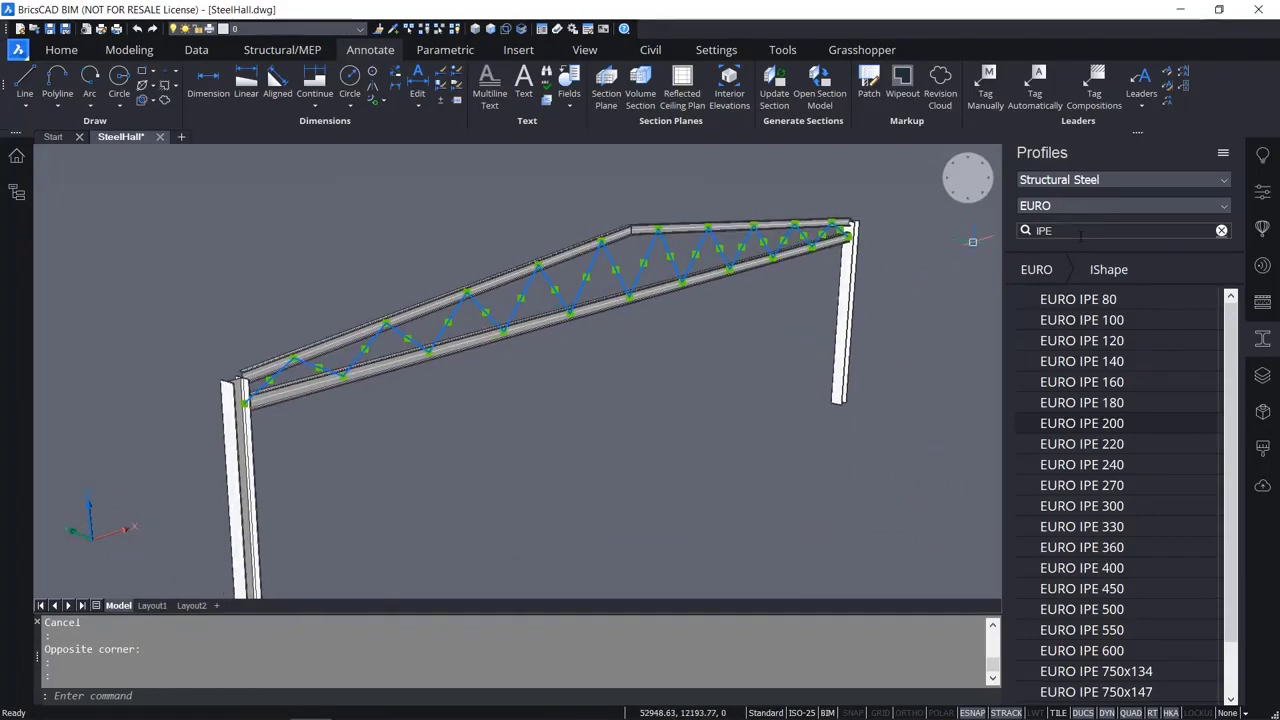
key(BackSpace)
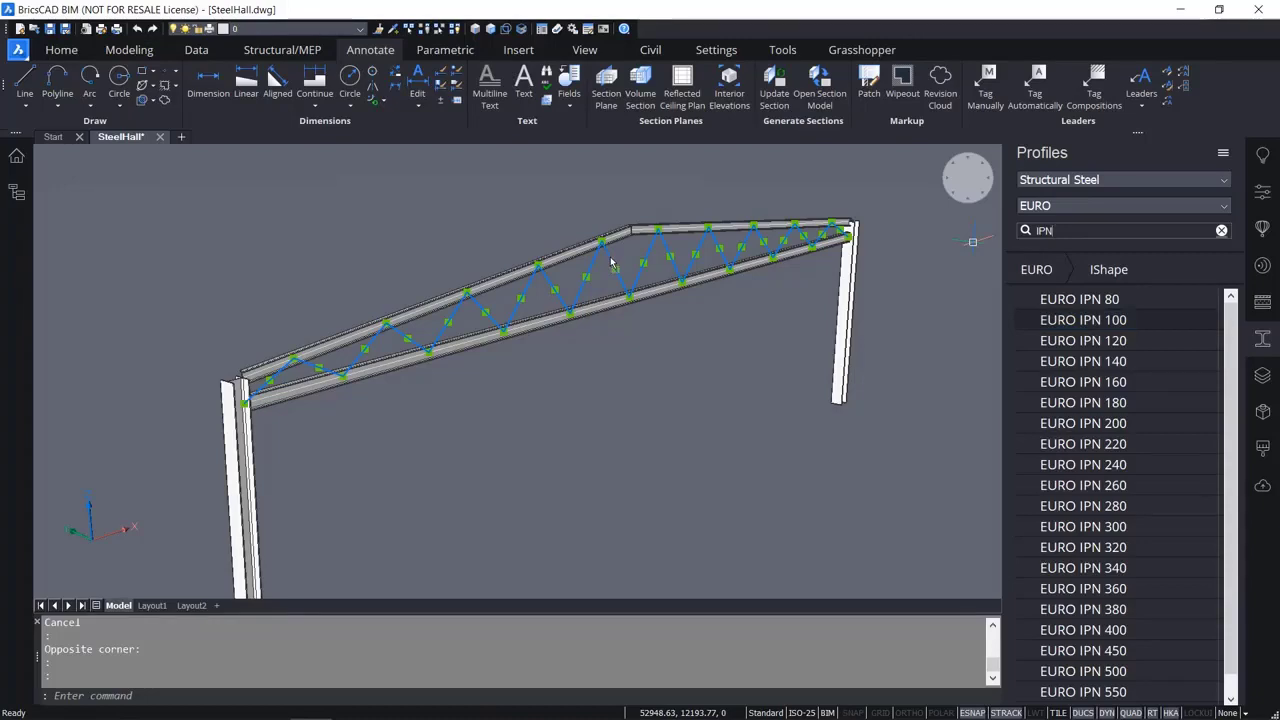
drag(609, 257, 609, 255)
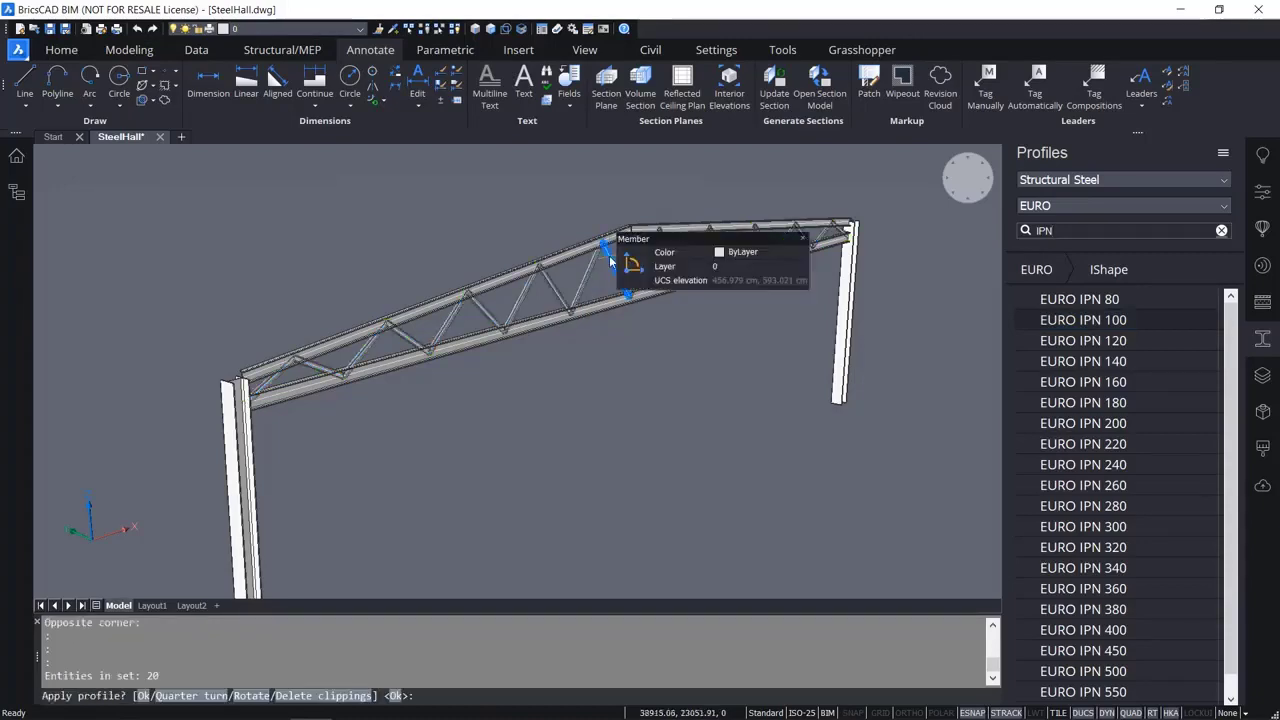
scroll(305, 373, up, 3)
scroll(303, 371, up, 2)
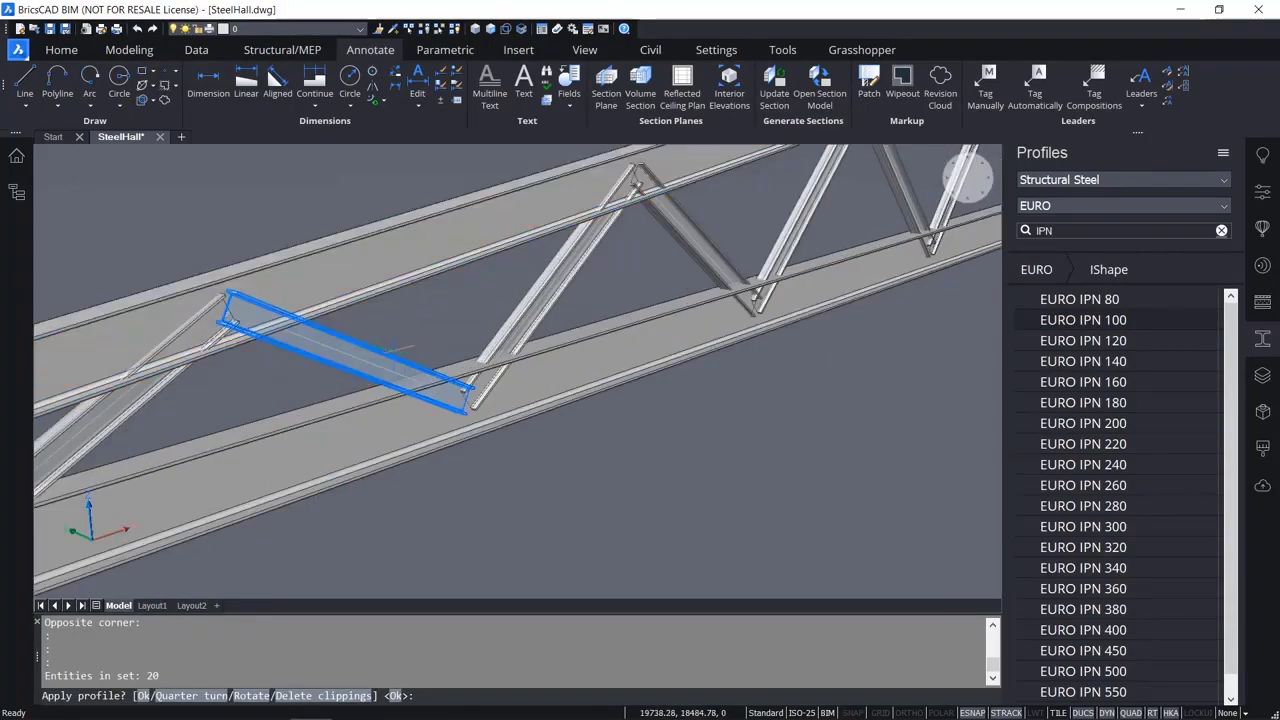
scroll(700, 312, down, 6)
scroll(700, 312, up, 1)
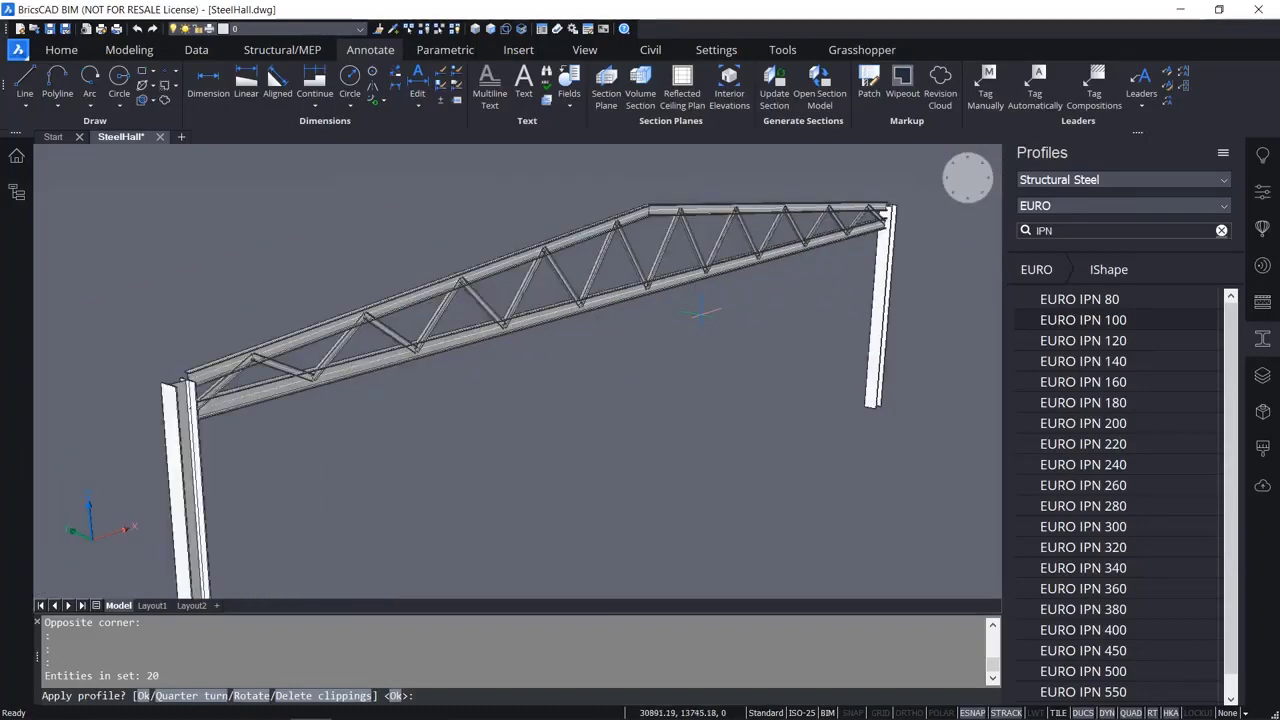
key(Return)
scroll(701, 313, down, 1)
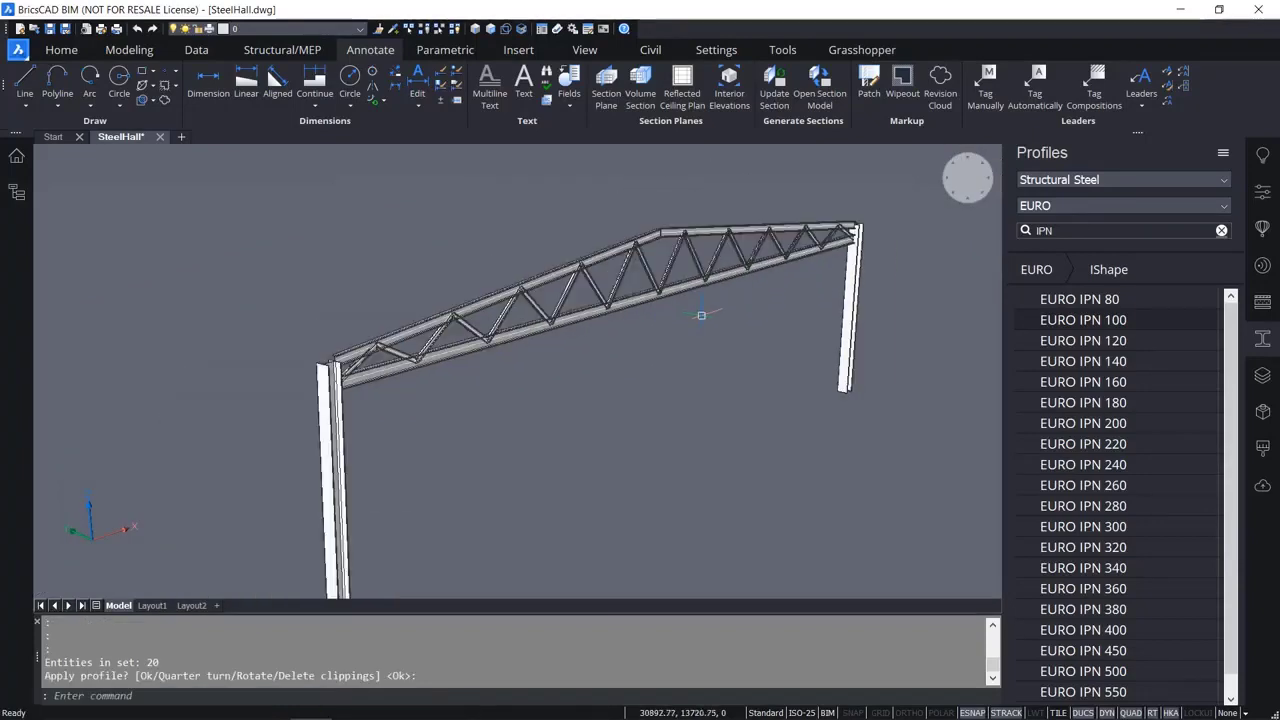
key(ctrl+s)
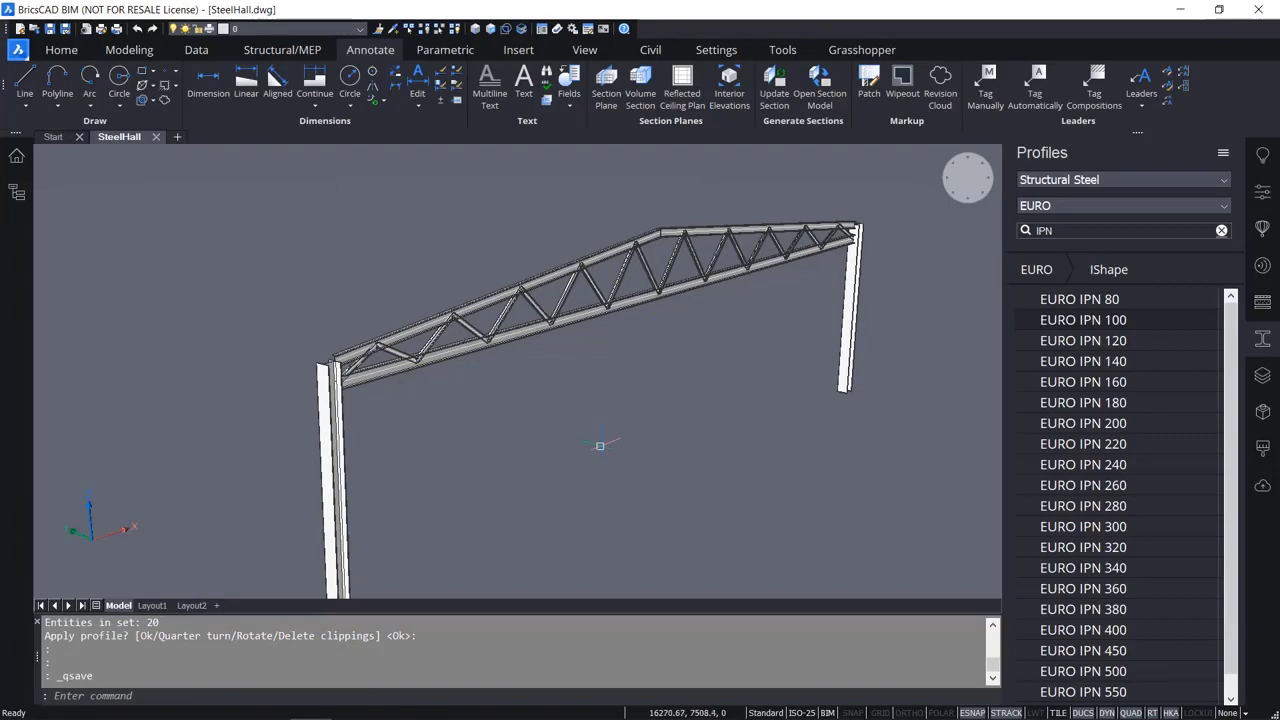
Select the truss's bottom chord beam and display its properties.
scroll(667, 322, up, 5)
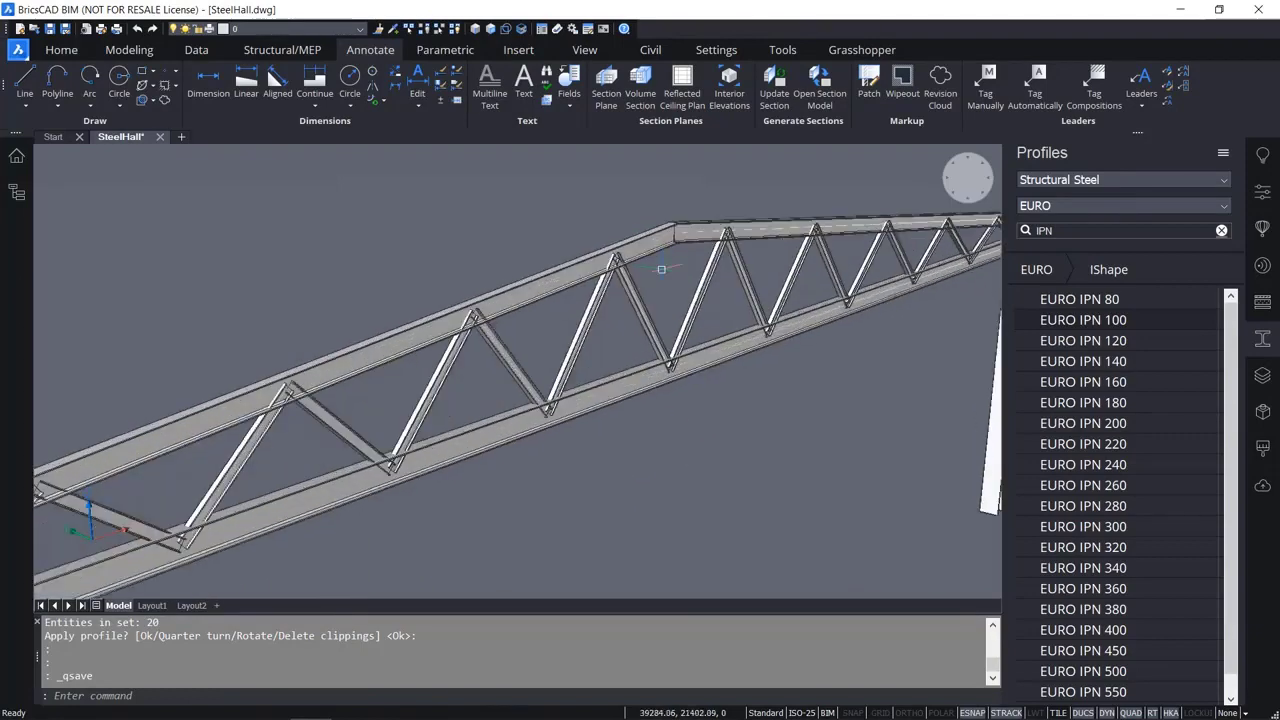
scroll(667, 322, down, 6)
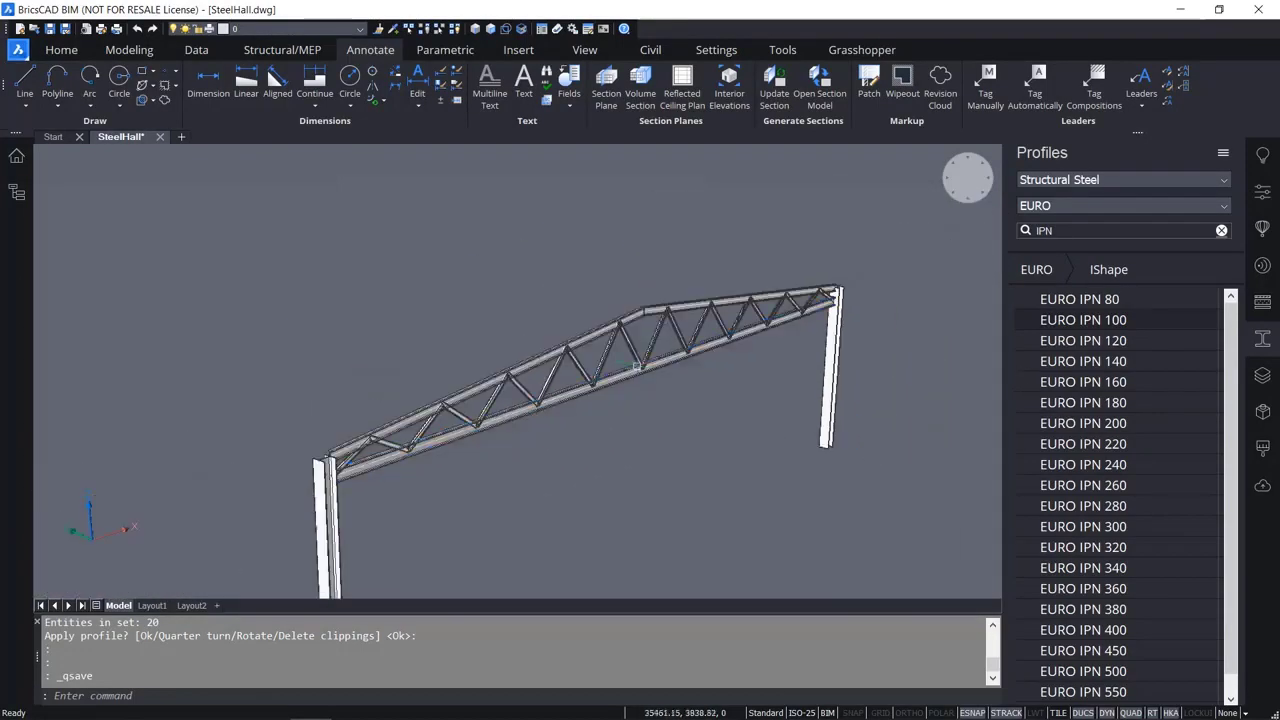
scroll(588, 377, up, 4)
click(637, 376)
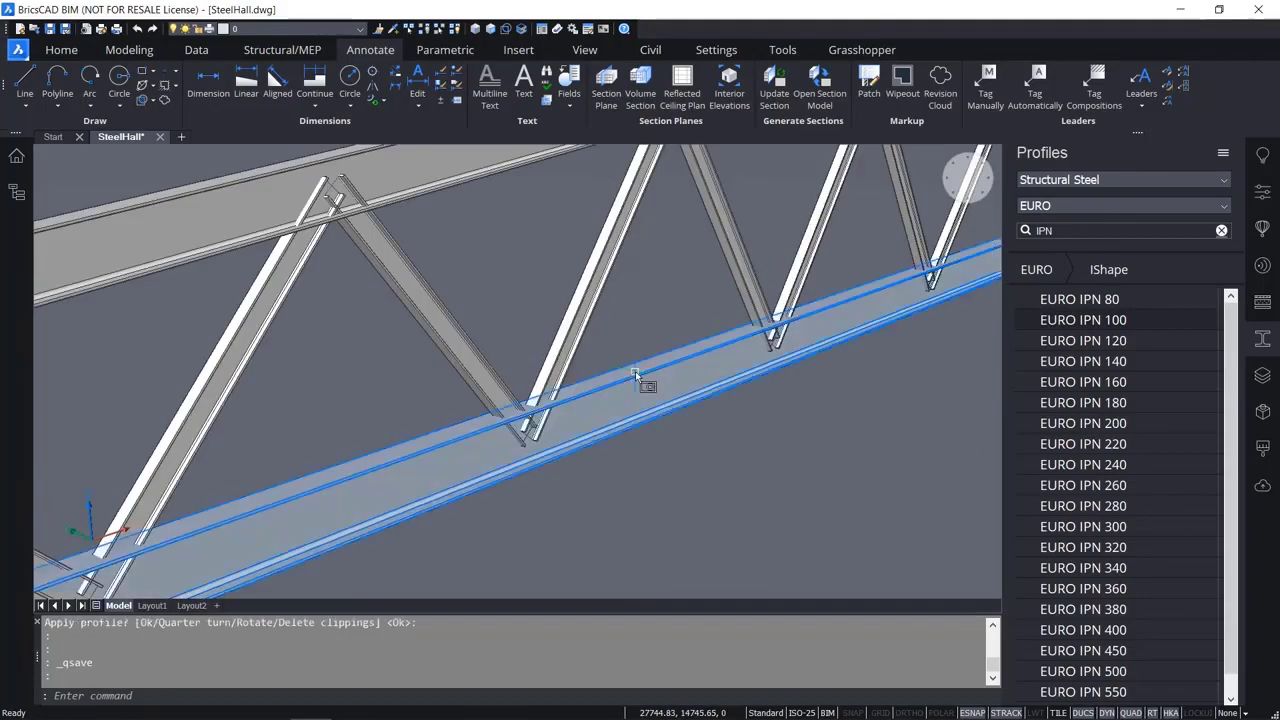
click(1262, 191)
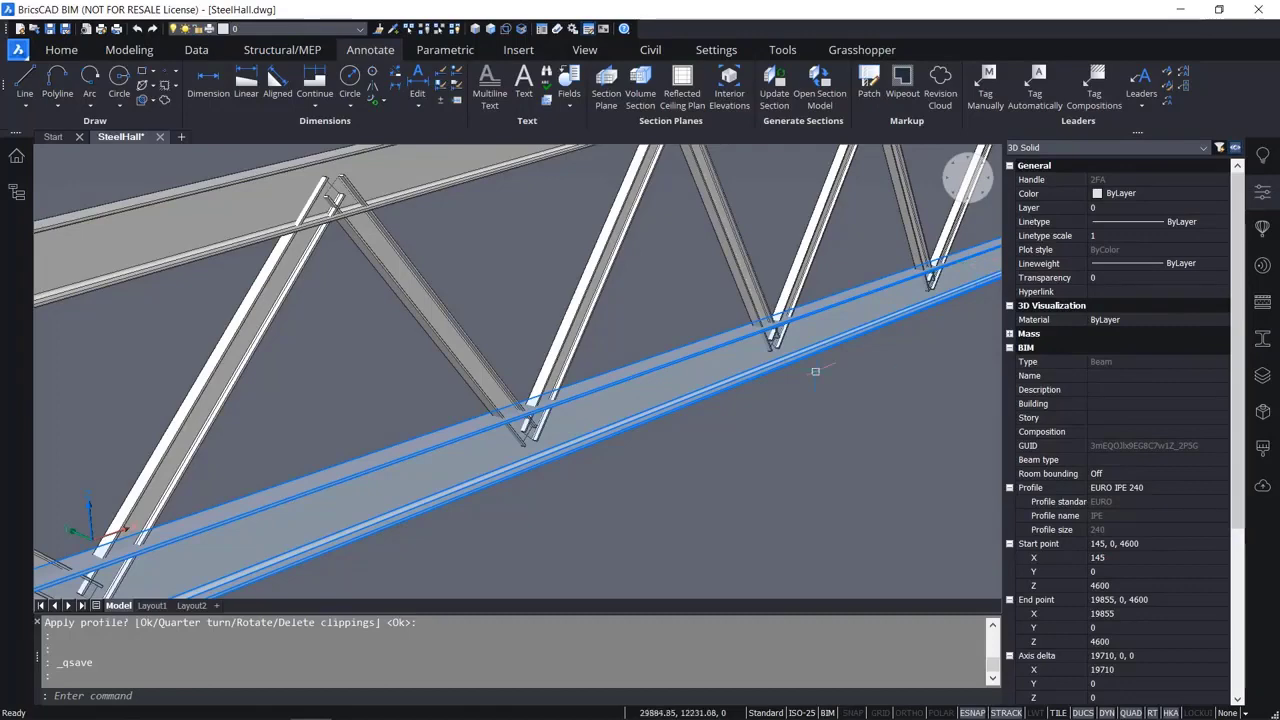
Select one of the truss diagonals to inspect its BIM properties, then clear the selection.
scroll(810, 375, down, 3)
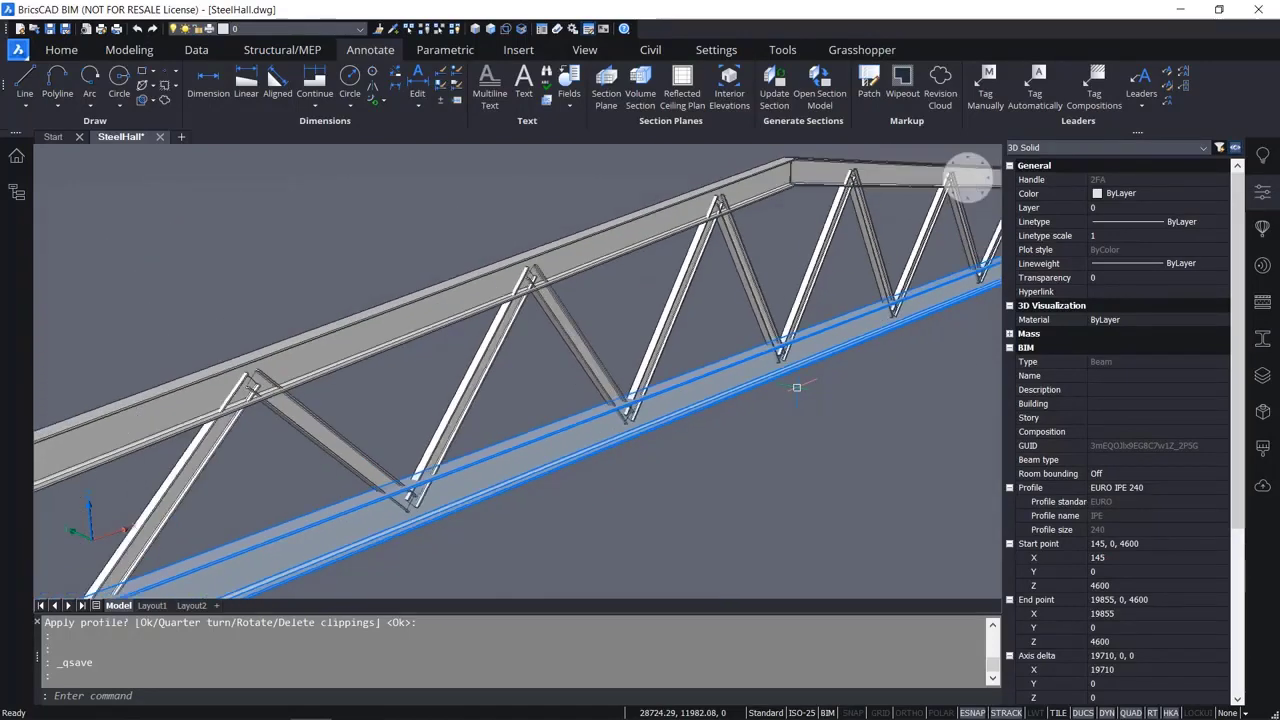
key(Escape)
click(760, 313)
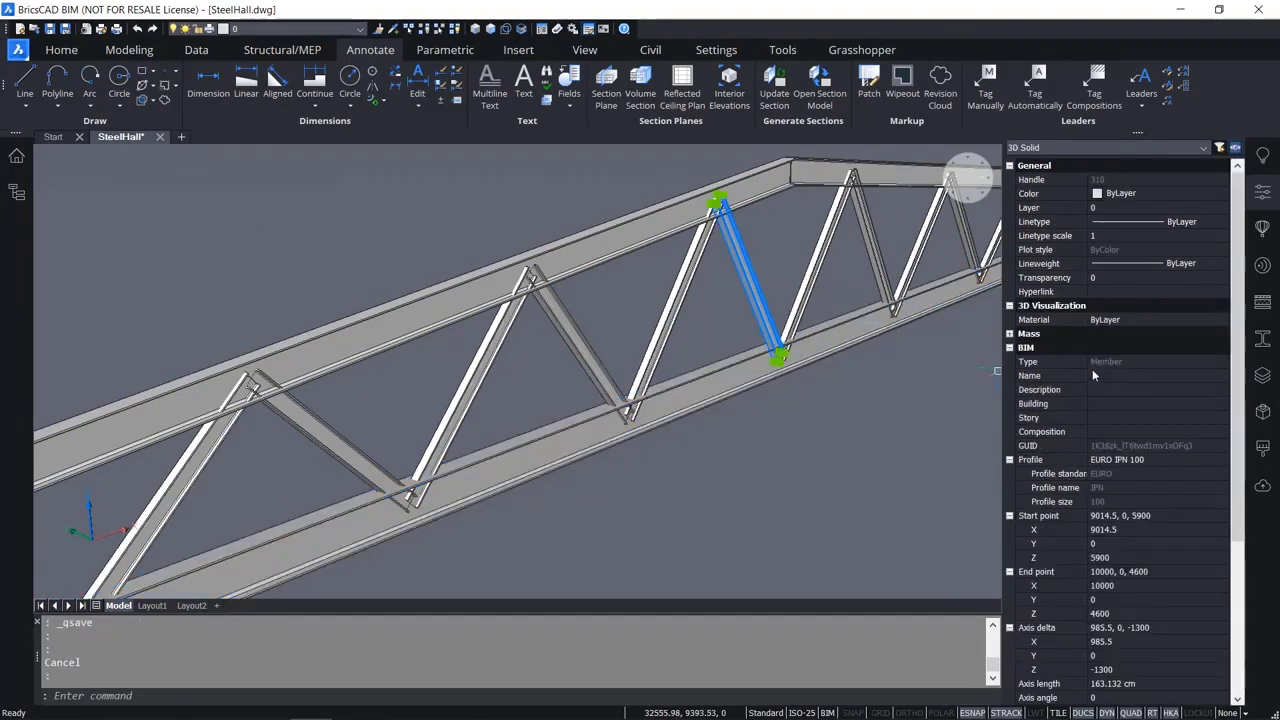
key(Escape)
Select both sloping top chord members of the truss and classify them as beams.
scroll(774, 274, down, 1)
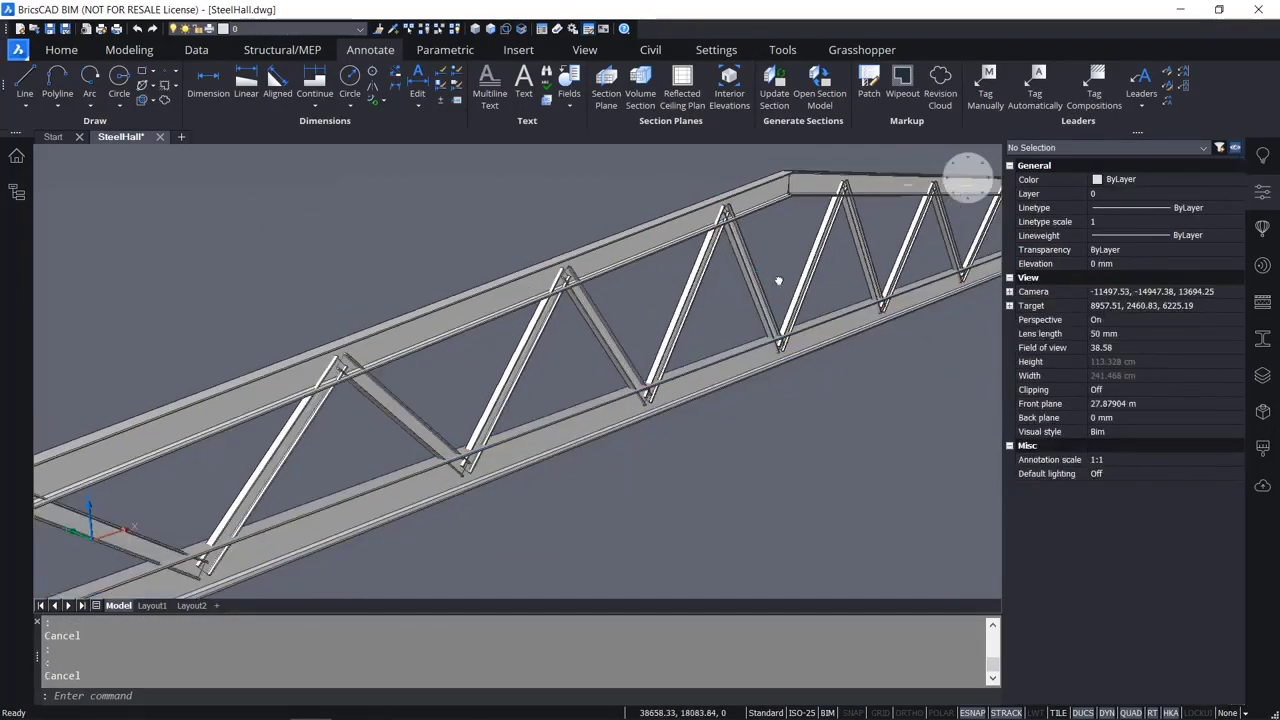
middle_drag(779, 281, 721, 348)
click(744, 240)
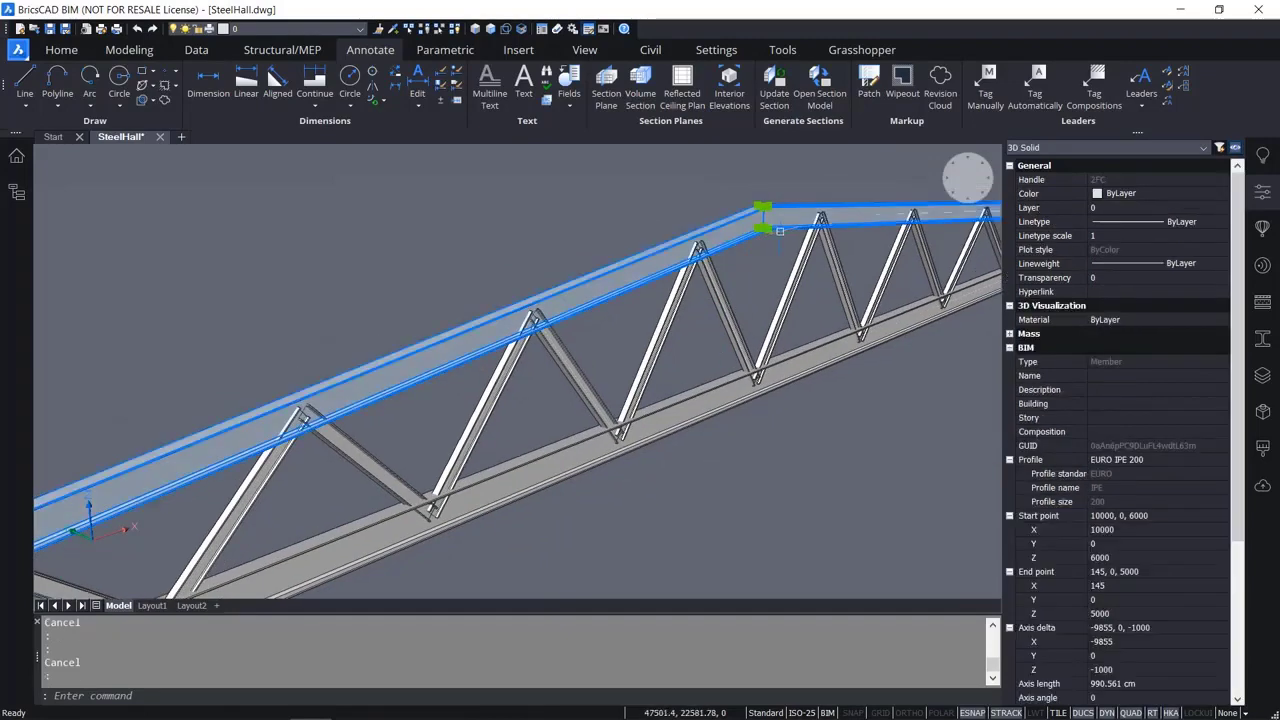
click(779, 231)
scroll(806, 434, down, 3)
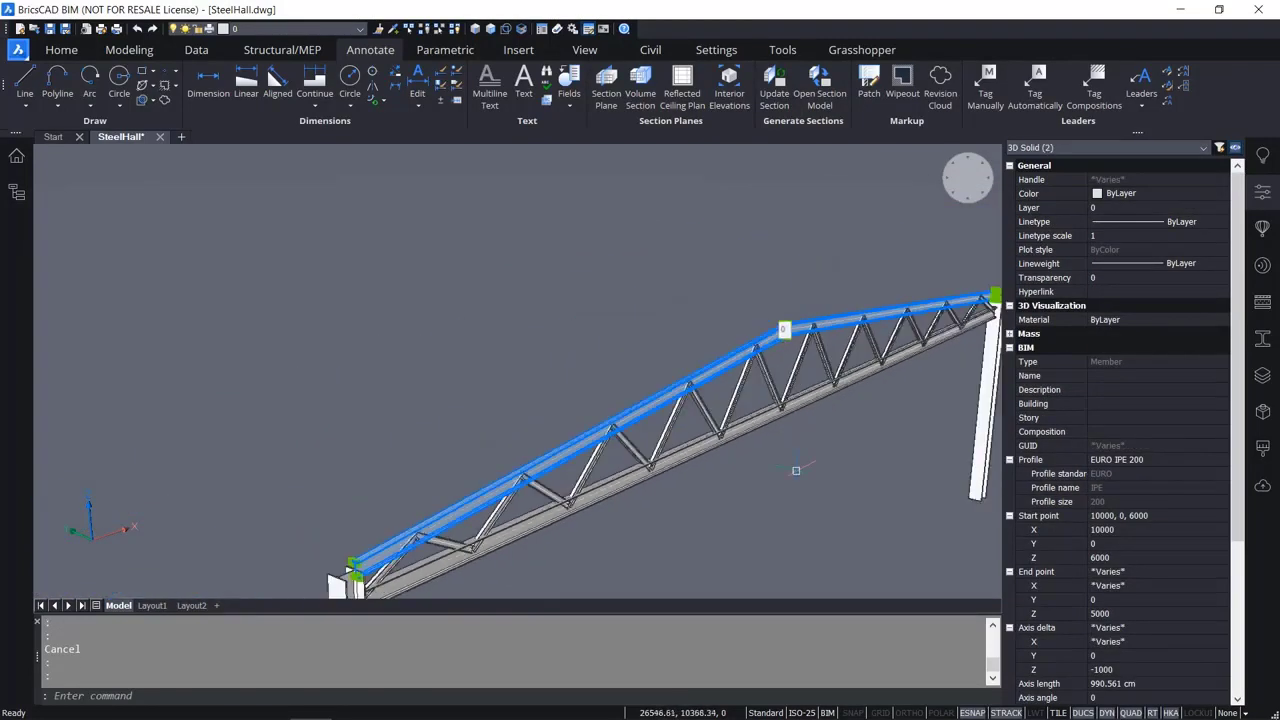
middle_drag(796, 470, 656, 375)
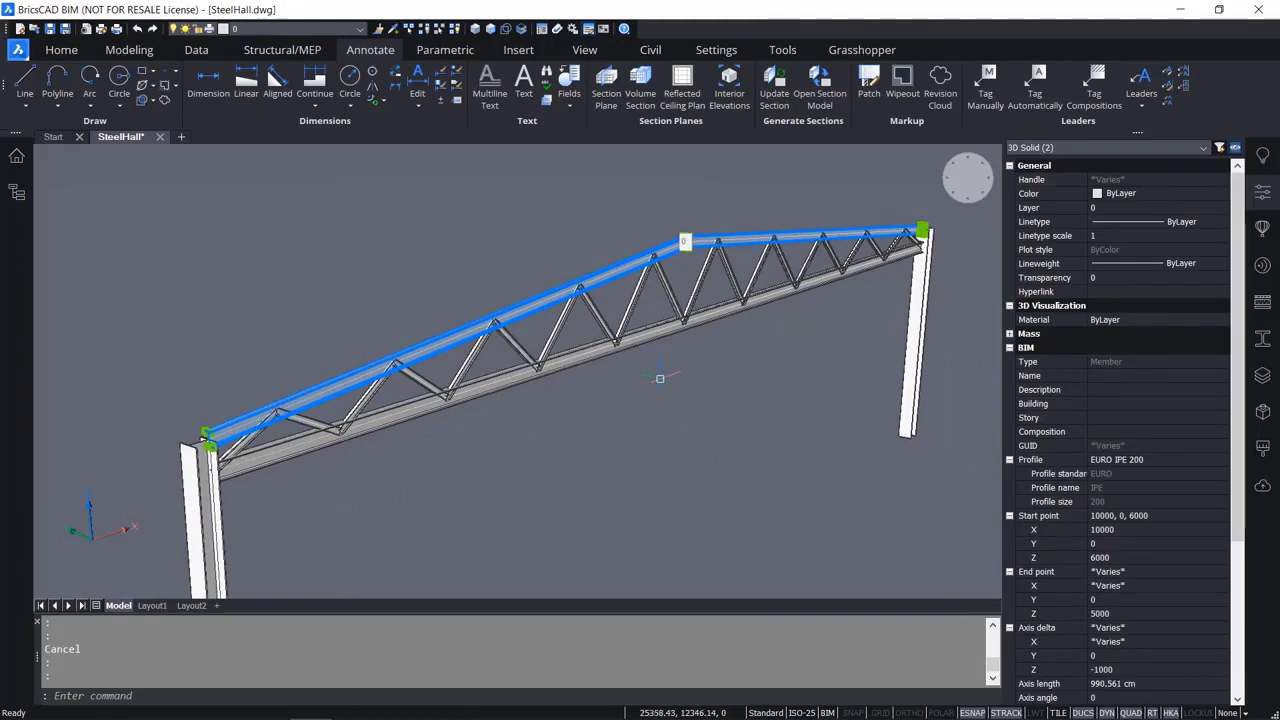
right_click(723, 400)
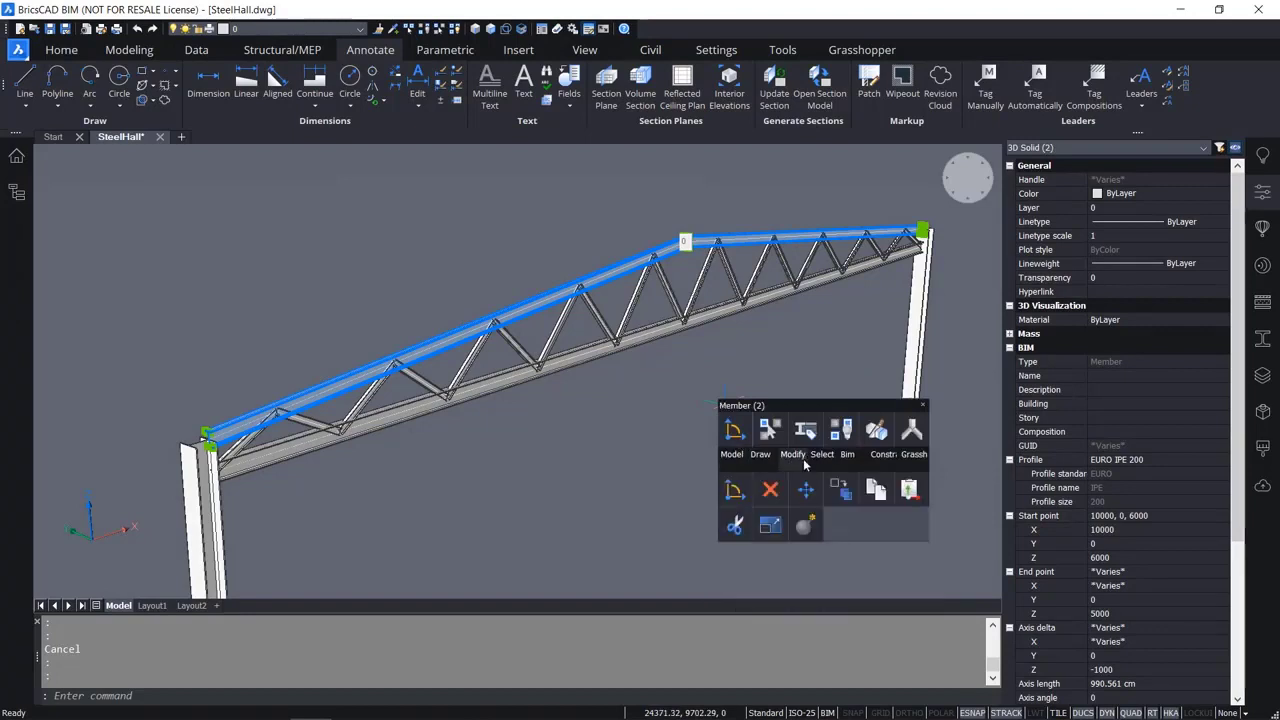
mouse_move(845, 460)
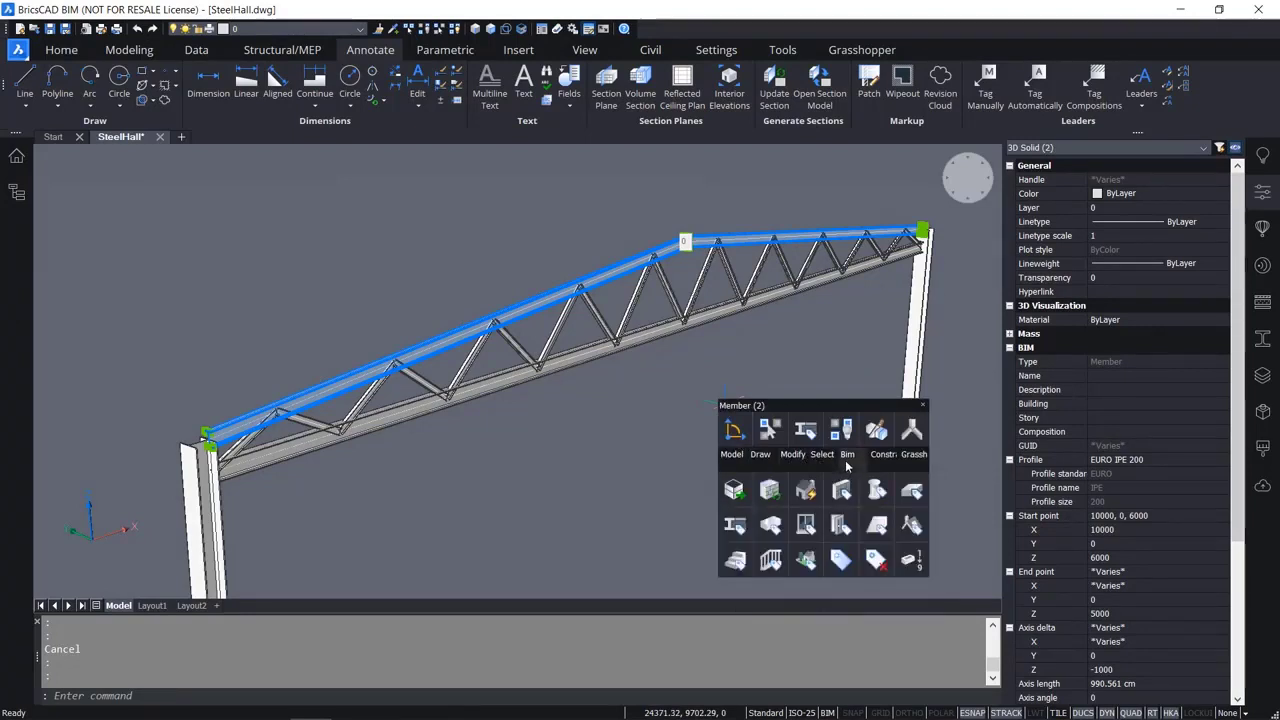
click(738, 535)
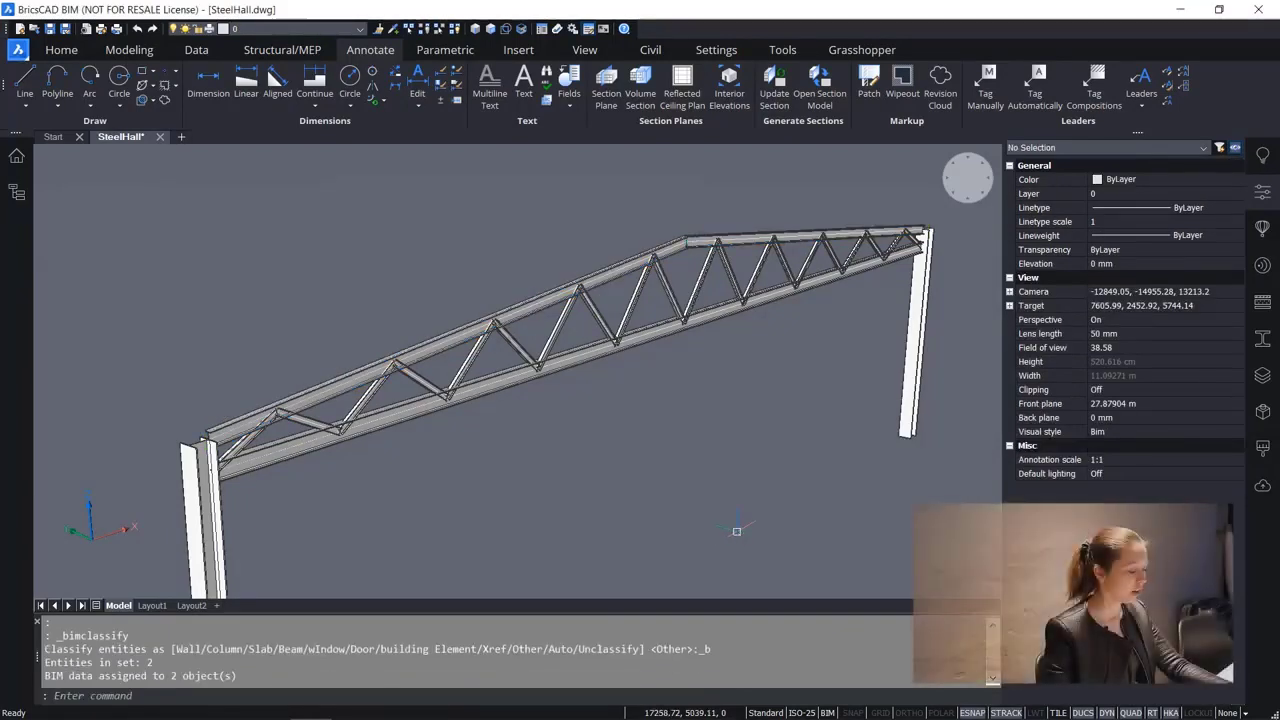
scroll(705, 258, up, 3)
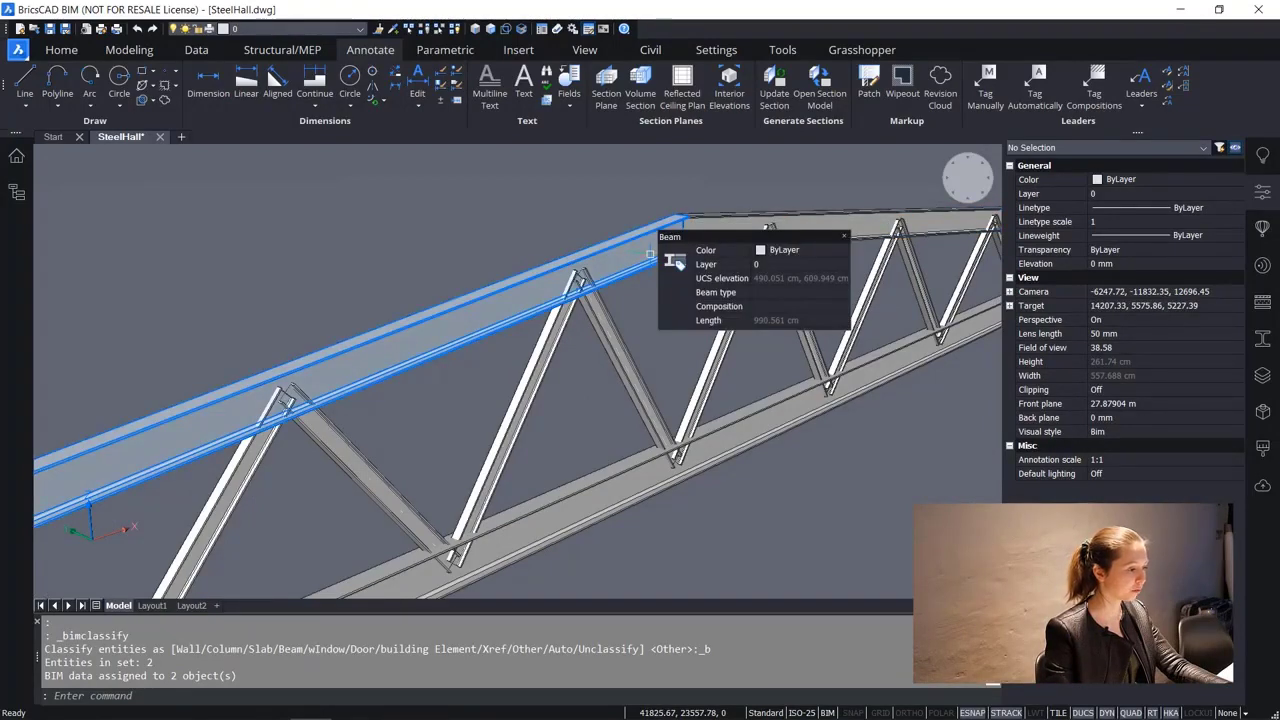
Examine the roof truss between the two columns, checking the chord beams, the ridge joint and the diagonal connections.
scroll(650, 255, down, 3)
scroll(678, 257, up, 5)
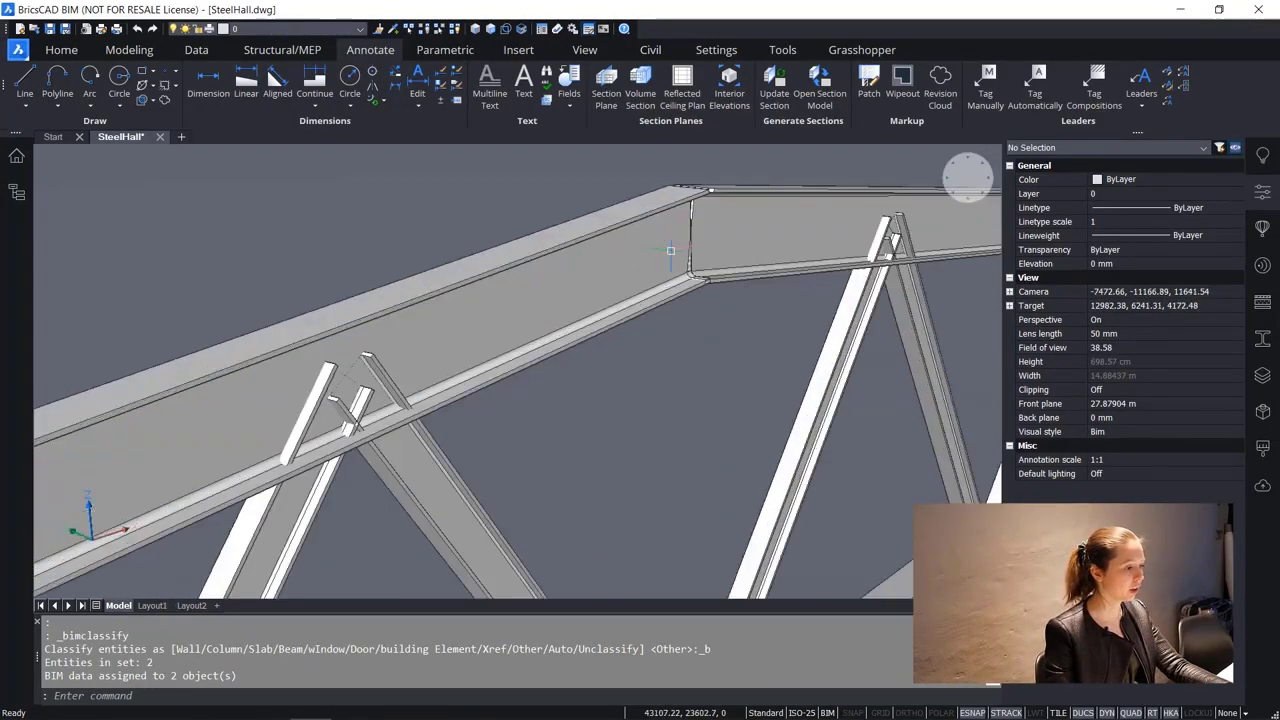
scroll(678, 257, down, 5)
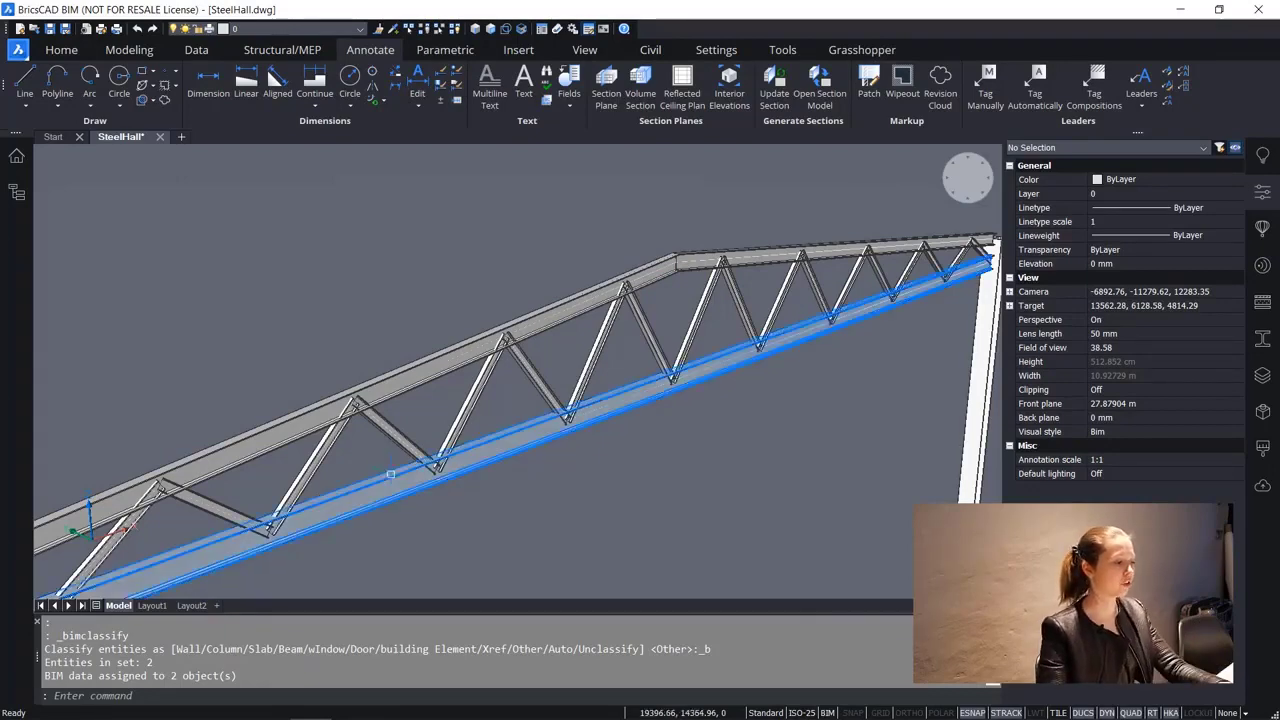
scroll(542, 325, up, 3)
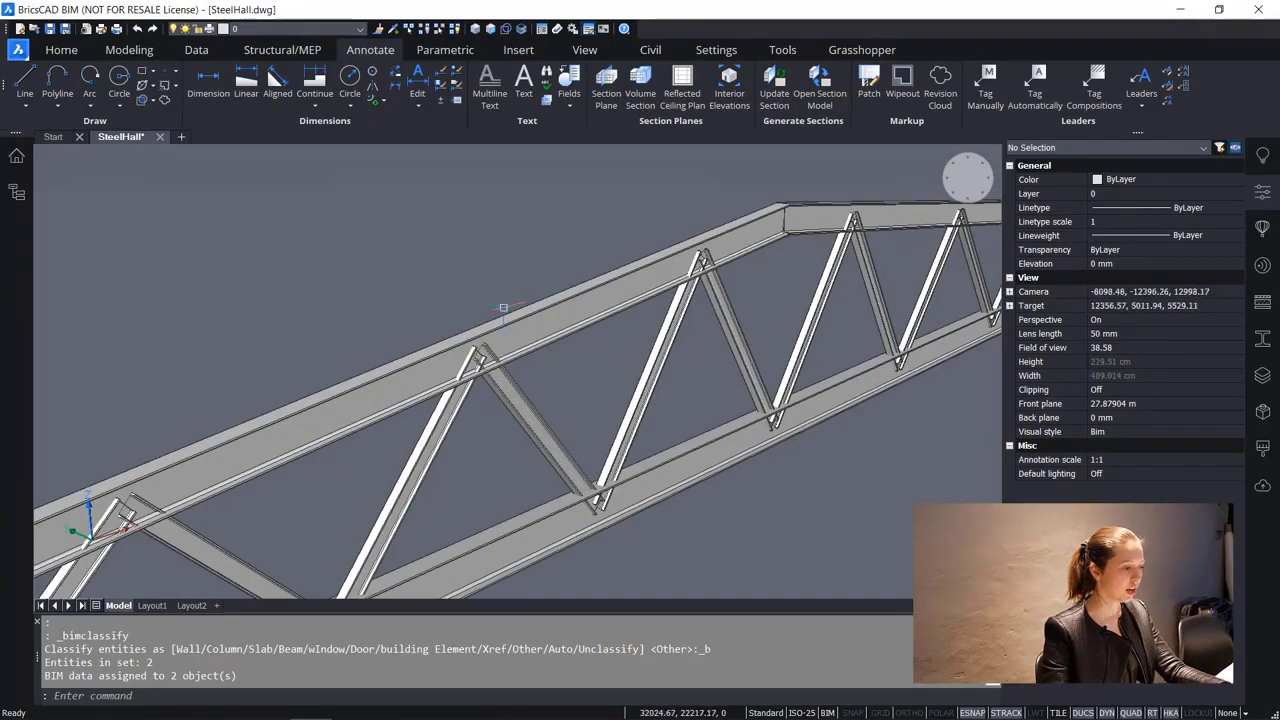
mouse_move(592, 298)
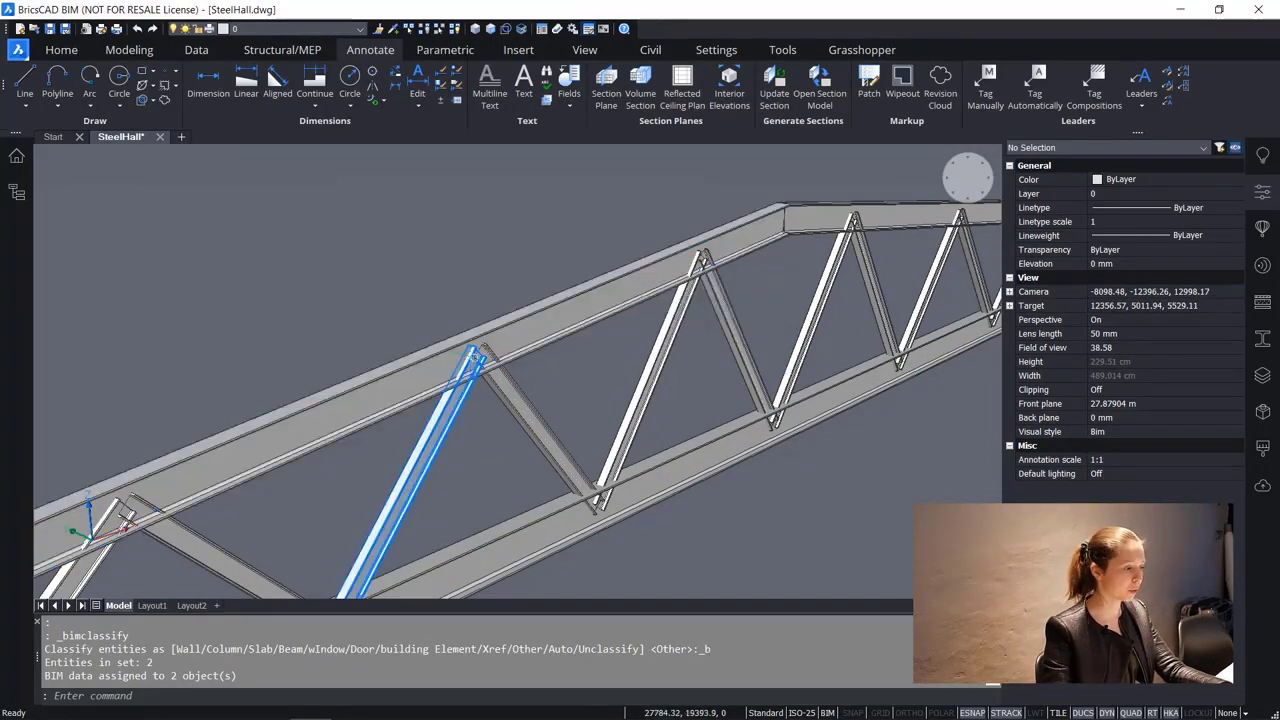
mouse_move(520, 418)
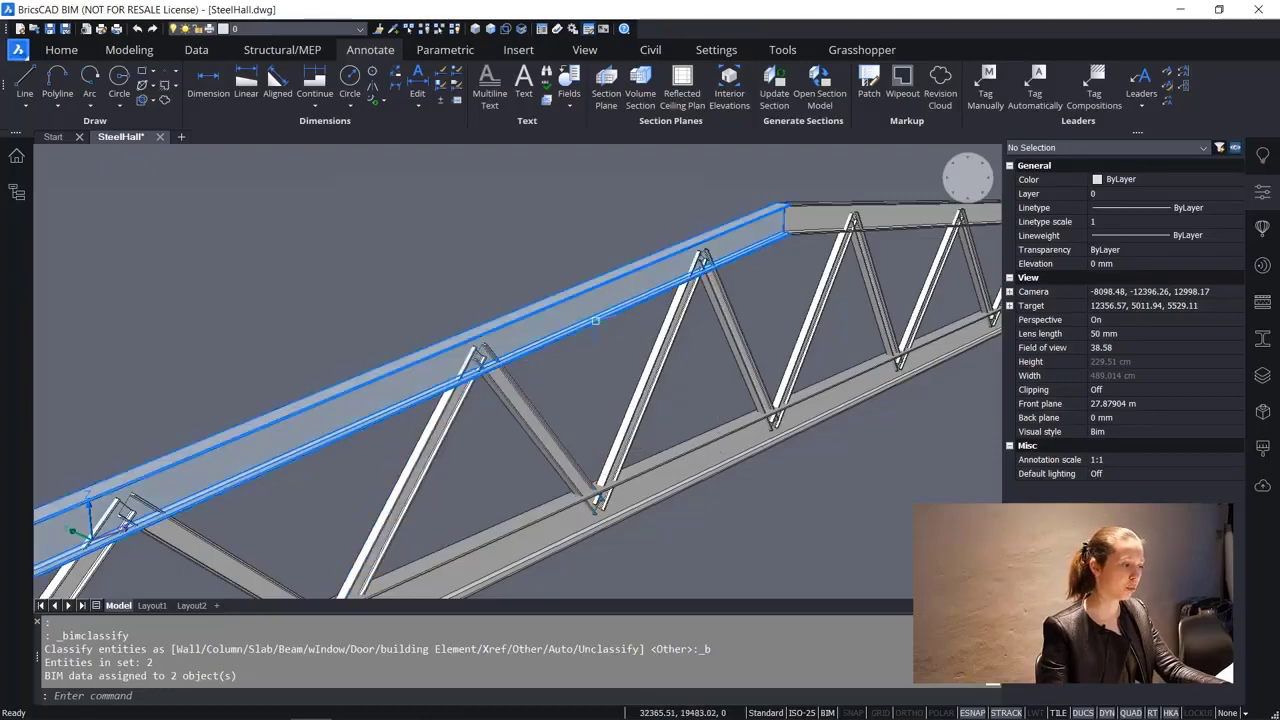
mouse_move(596, 321)
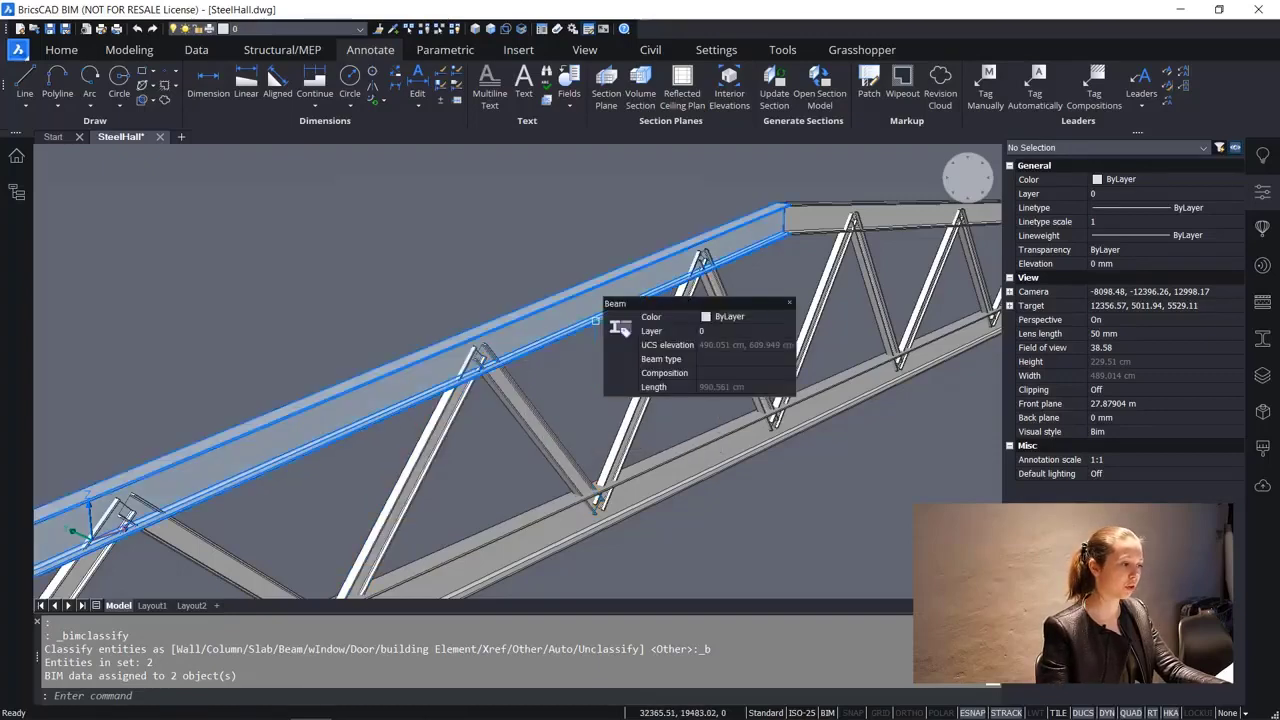
click(793, 265)
key(Escape)
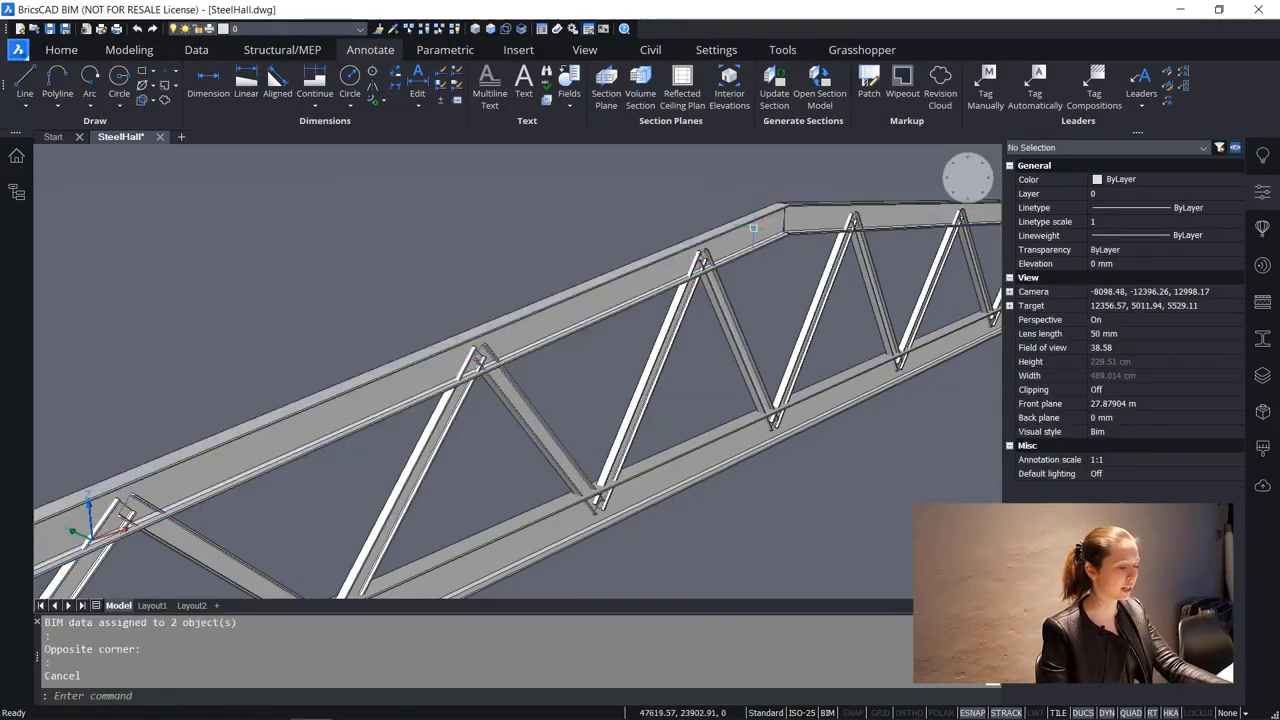
scroll(612, 323, down, 8)
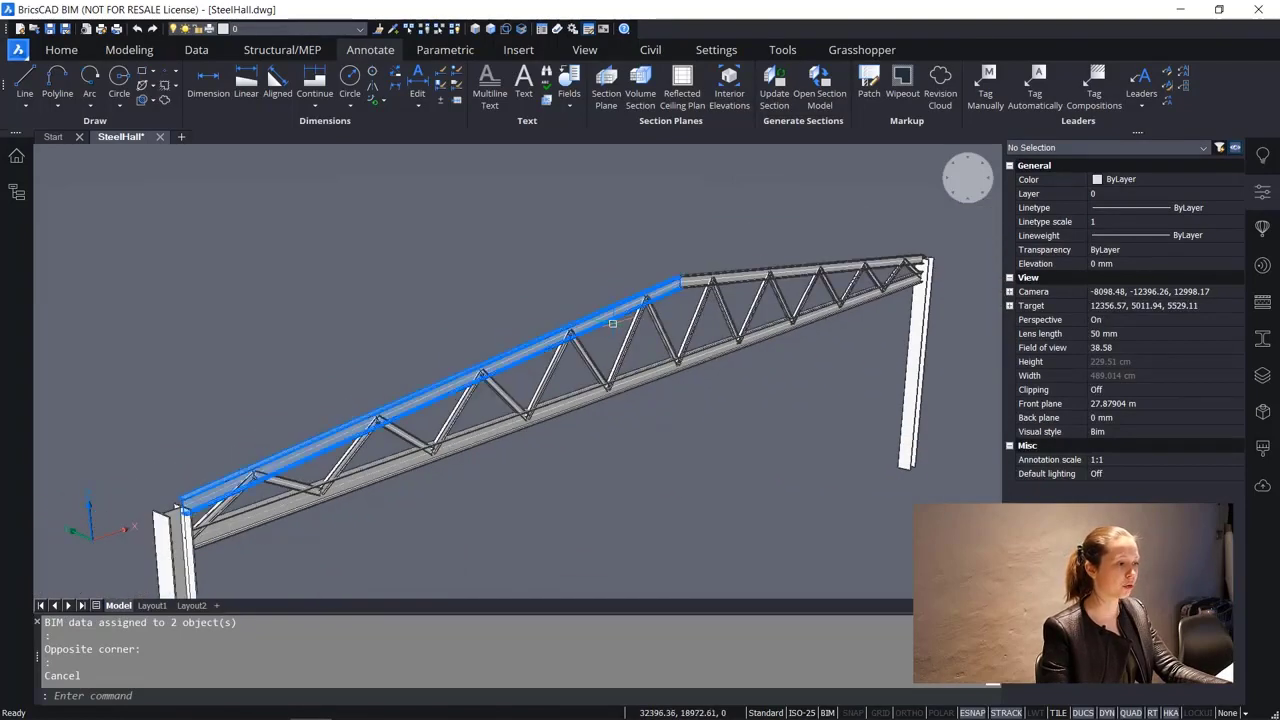
scroll(620, 450, up, 5)
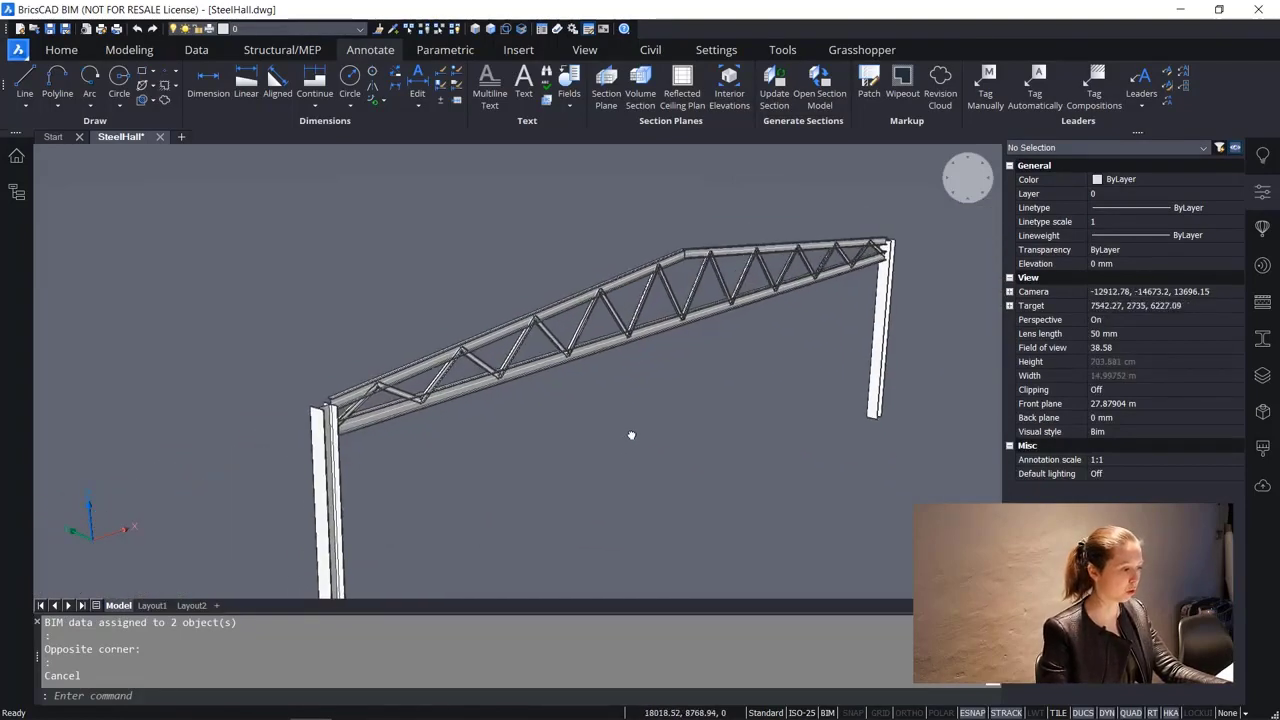
scroll(668, 234, up, 5)
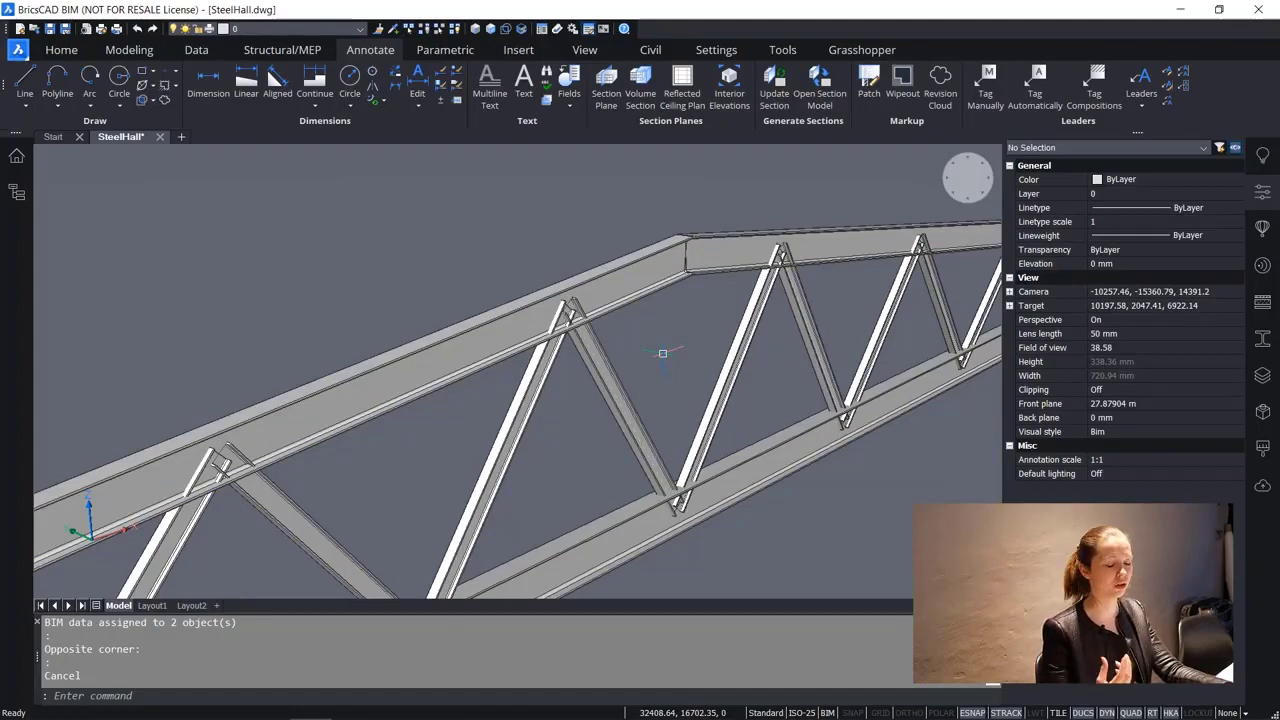
scroll(662, 353, down, 10)
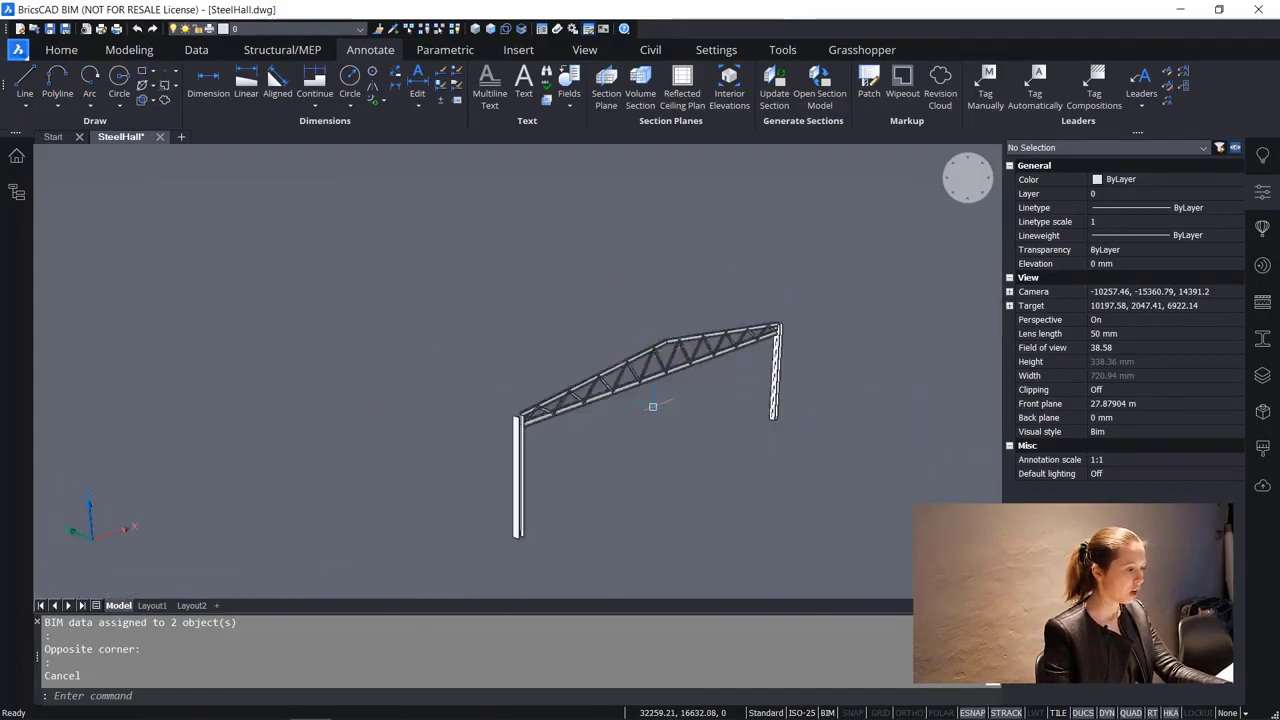
middle_drag(653, 426, 614, 437)
scroll(611, 435, up, 3)
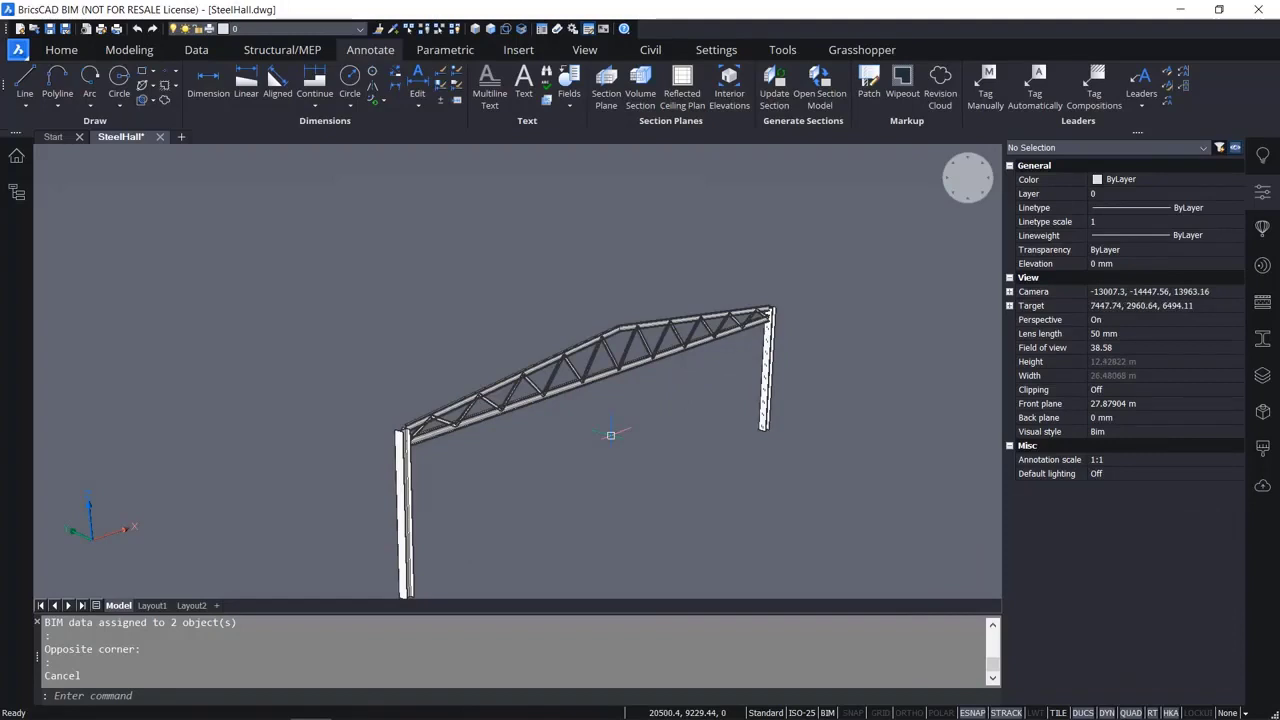
scroll(611, 435, up, 2)
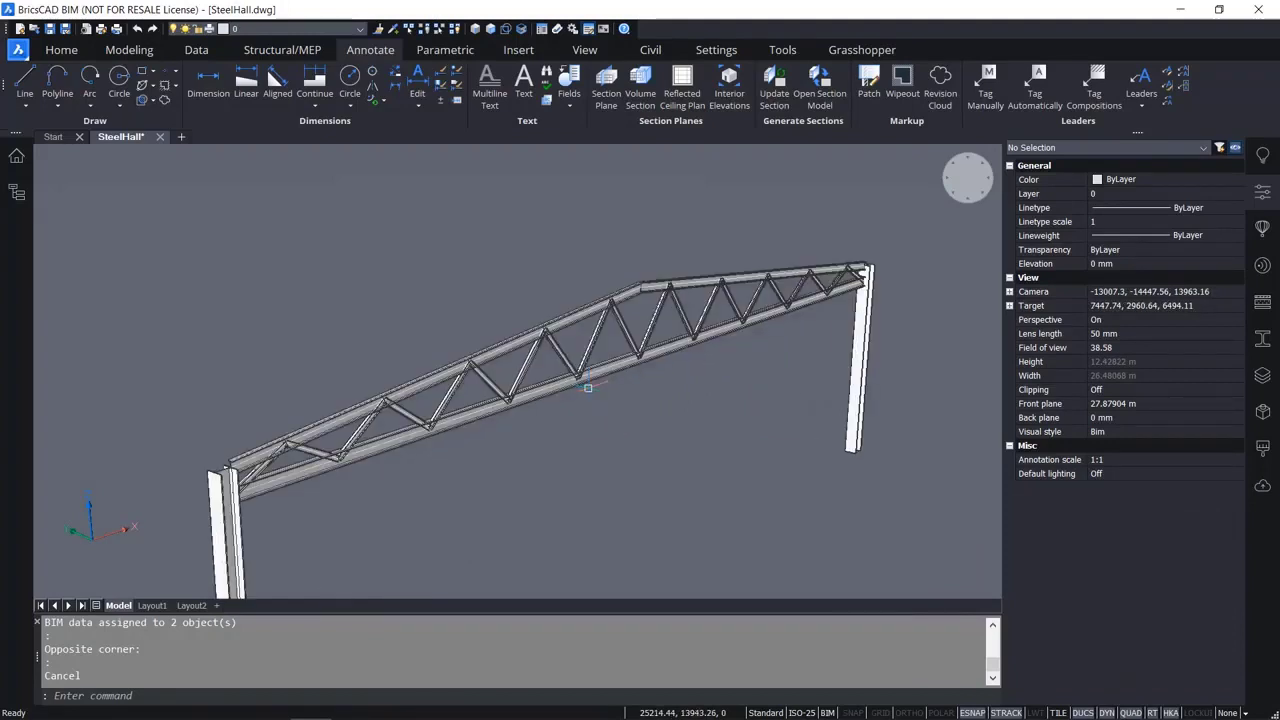
Erase all leftover Line entities from the truss by selecting them through the model structure, and save the drawing.
click(18, 196)
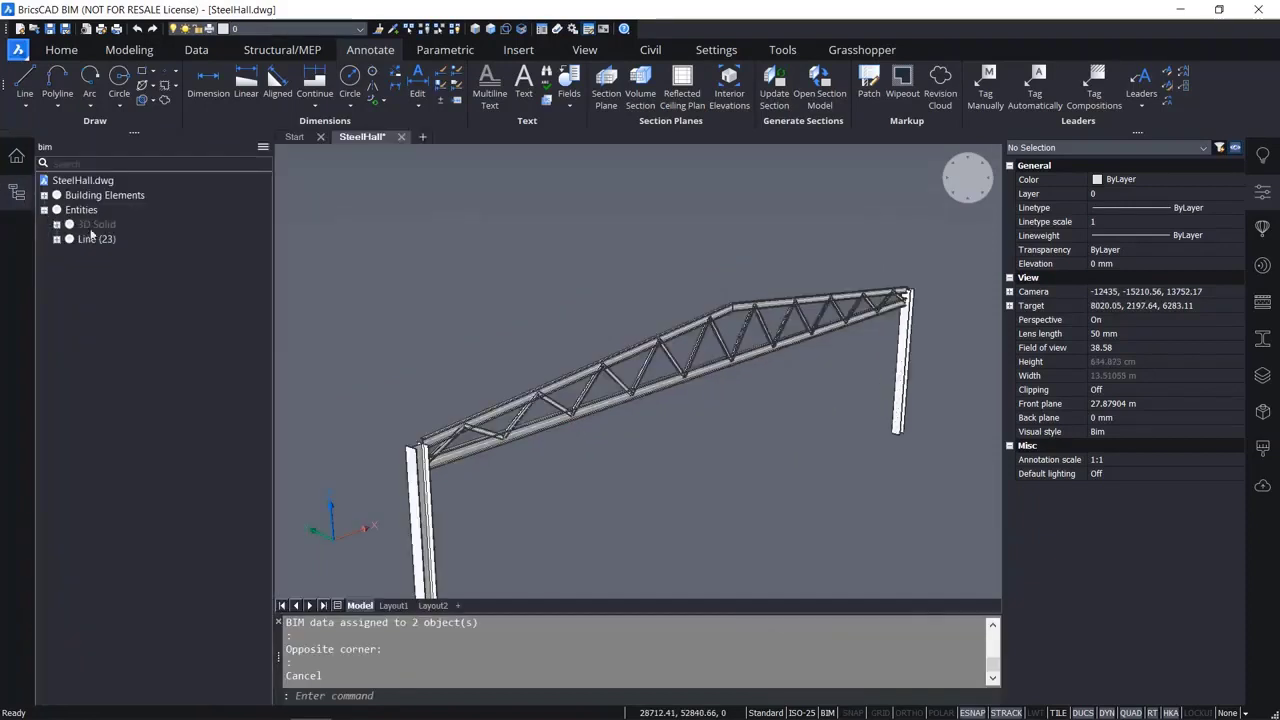
click(96, 240)
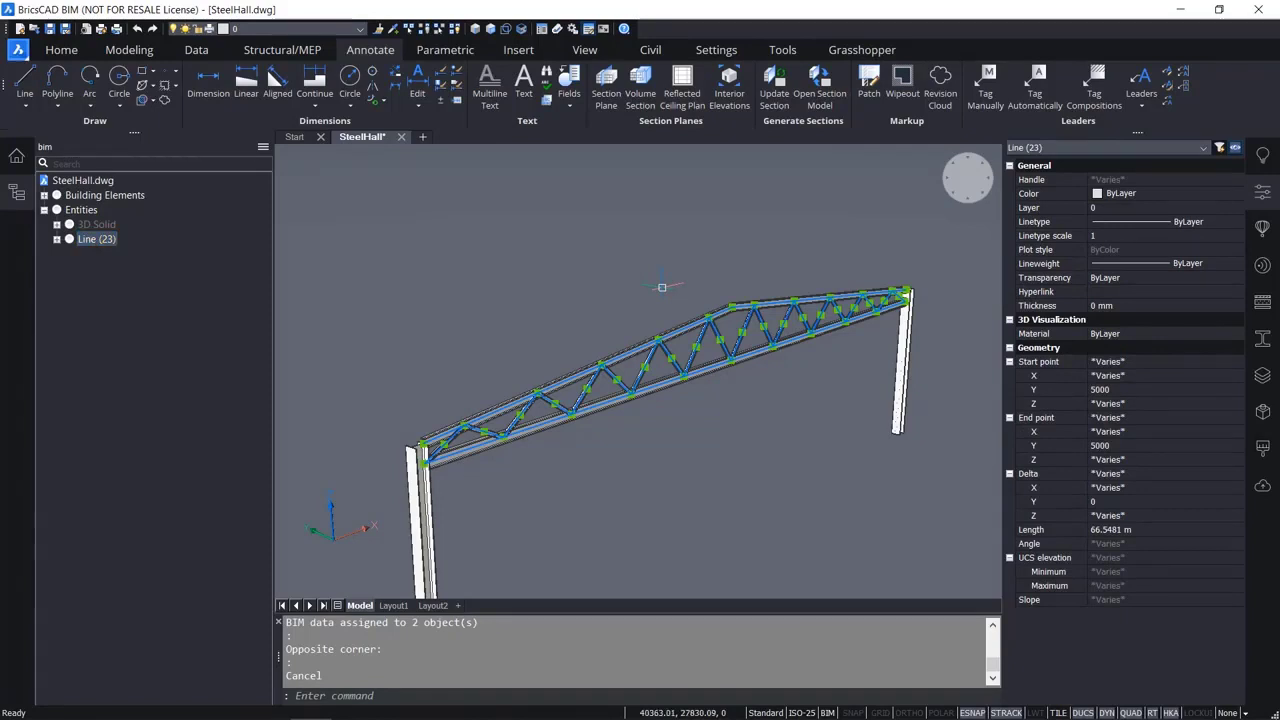
key(Delete)
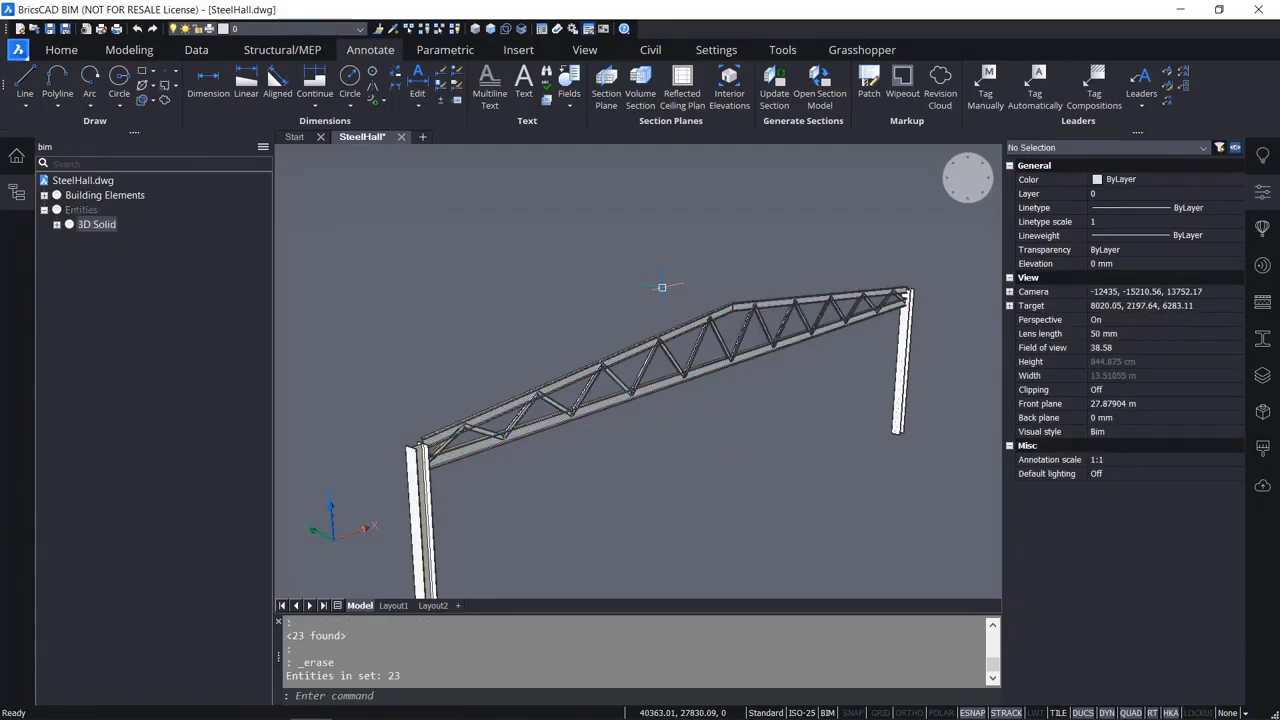
click(16, 191)
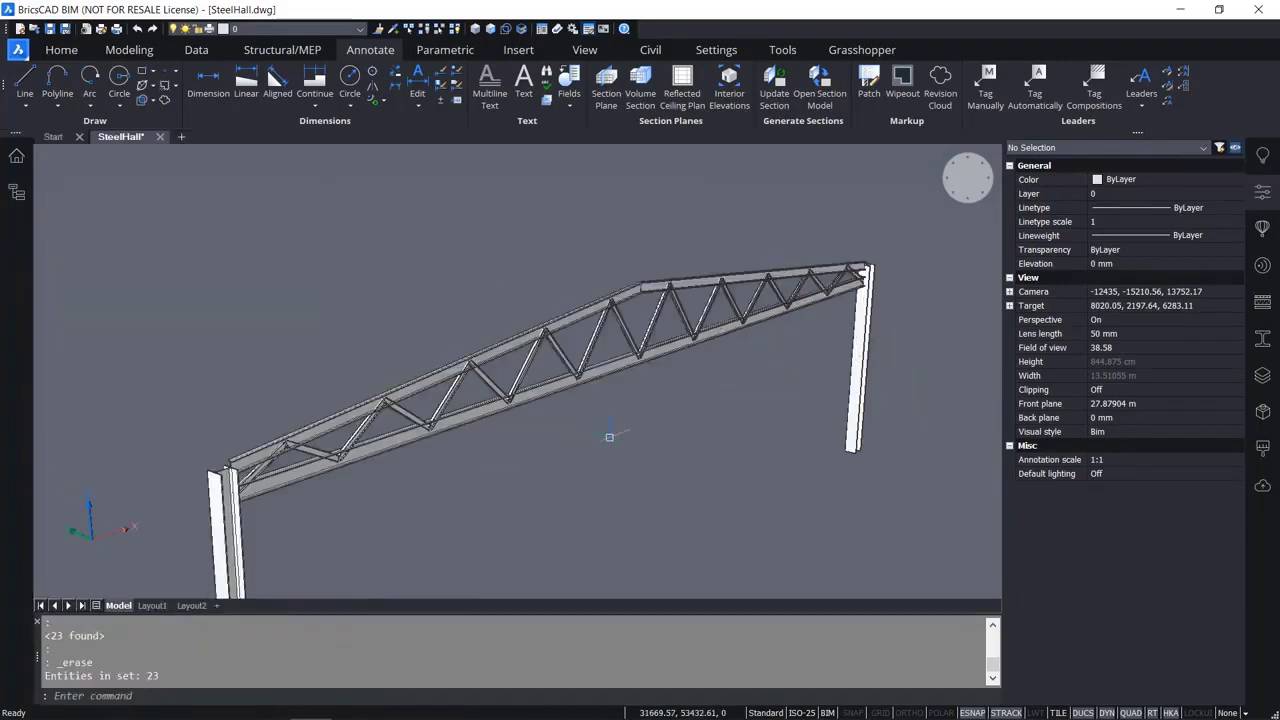
key(ctrl+s)
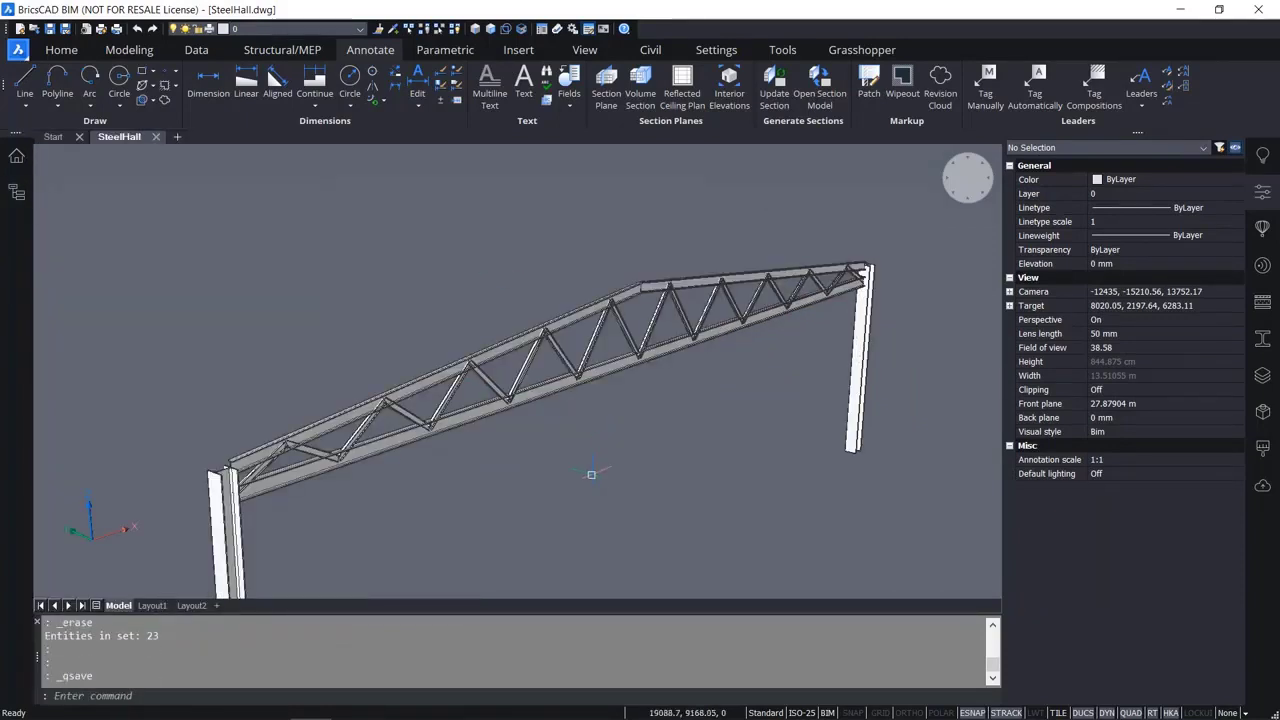
Unisolate the hidden objects to bring back the slab, grid and remaining columns around the truss.
scroll(609, 400, down, 3)
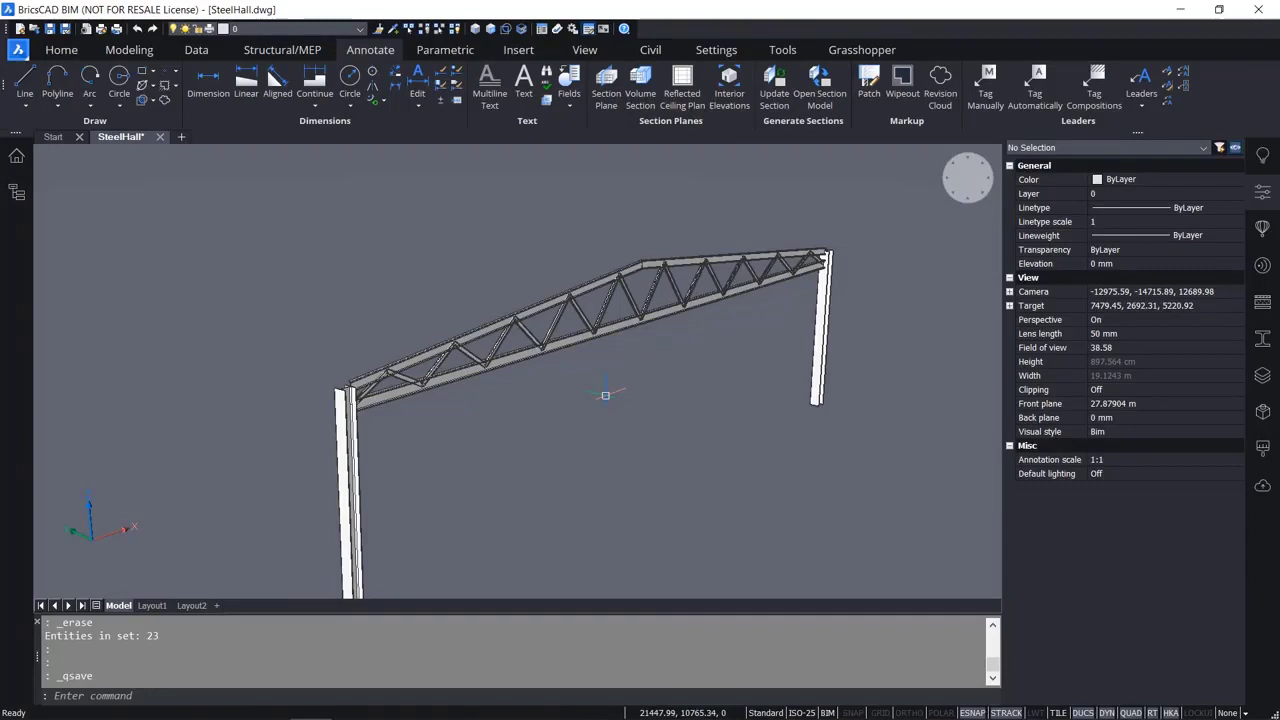
right_click(655, 425)
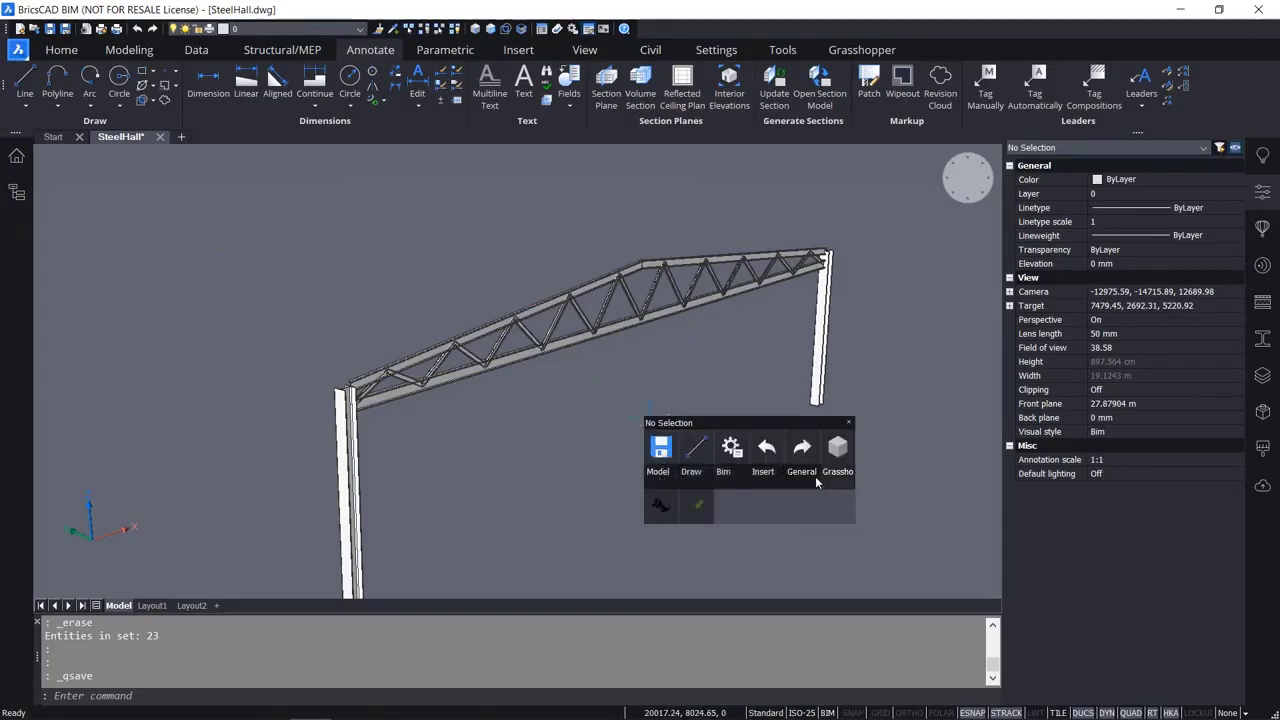
mouse_move(831, 482)
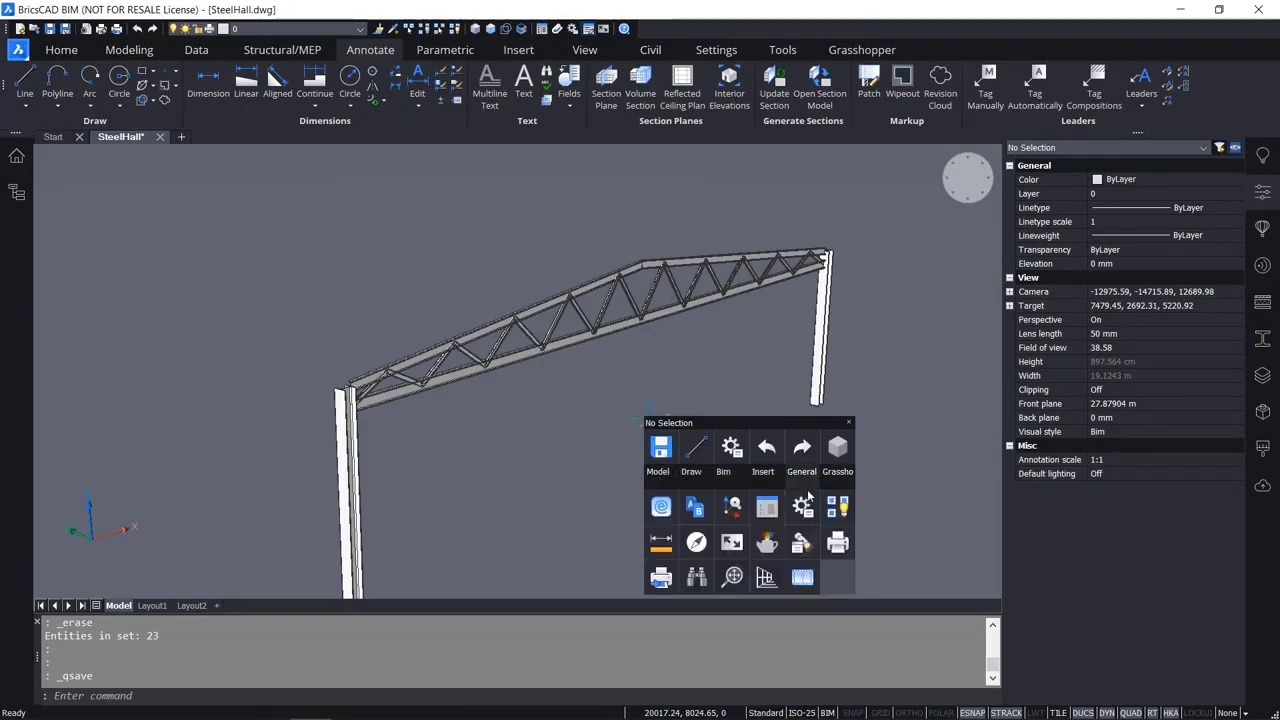
click(836, 507)
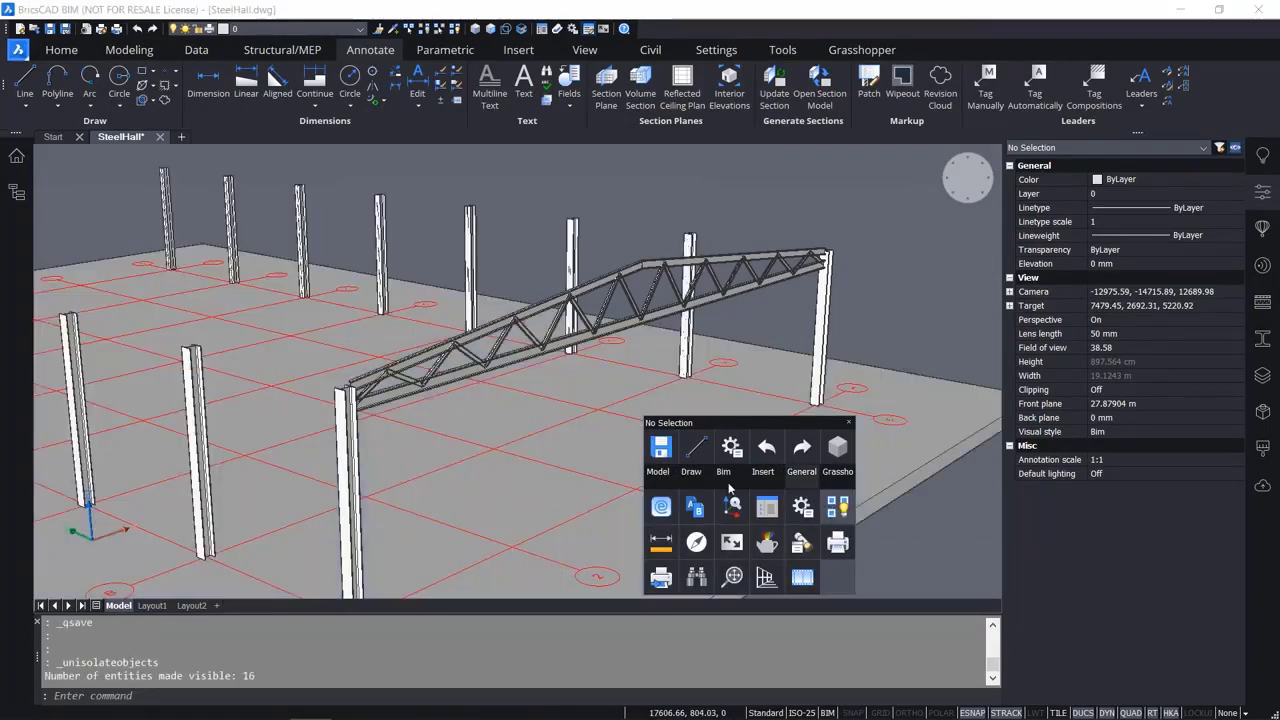
Start Propagate and choose the two columns supporting the truss as the base solids.
scroll(540, 450, down, 5)
middle_drag(536, 445, 629, 443)
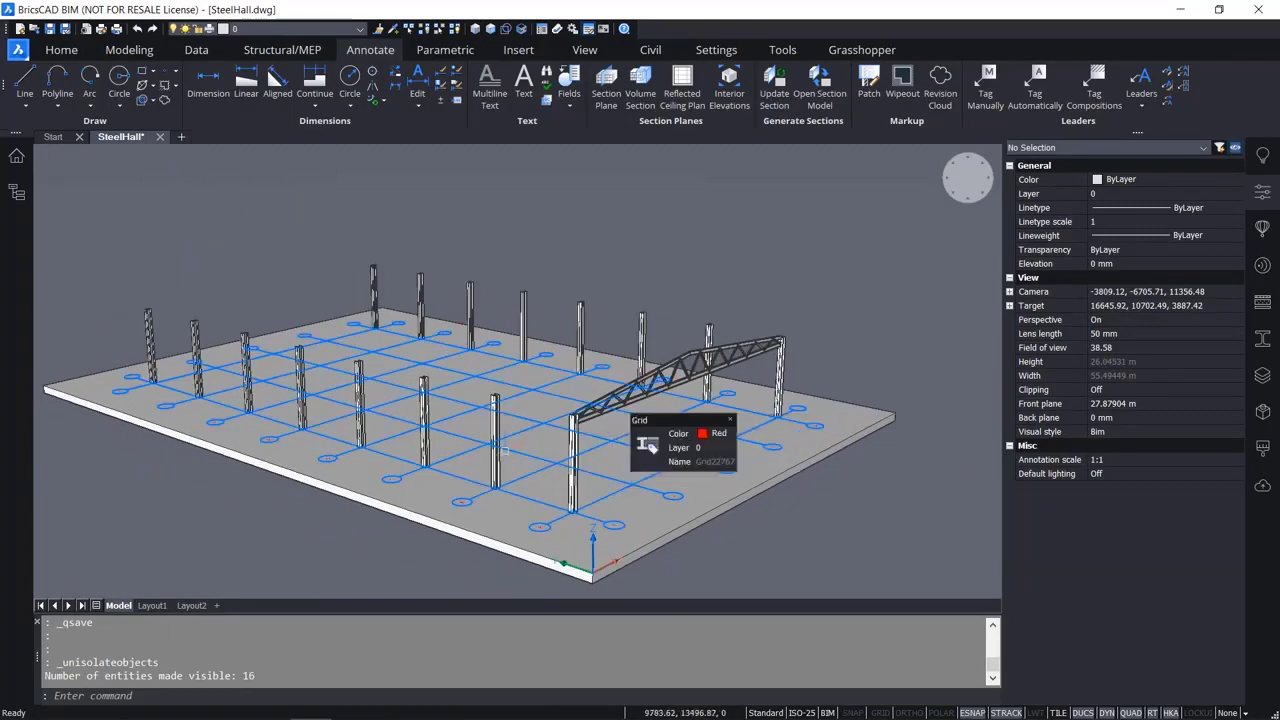
scroll(505, 451, up, 2)
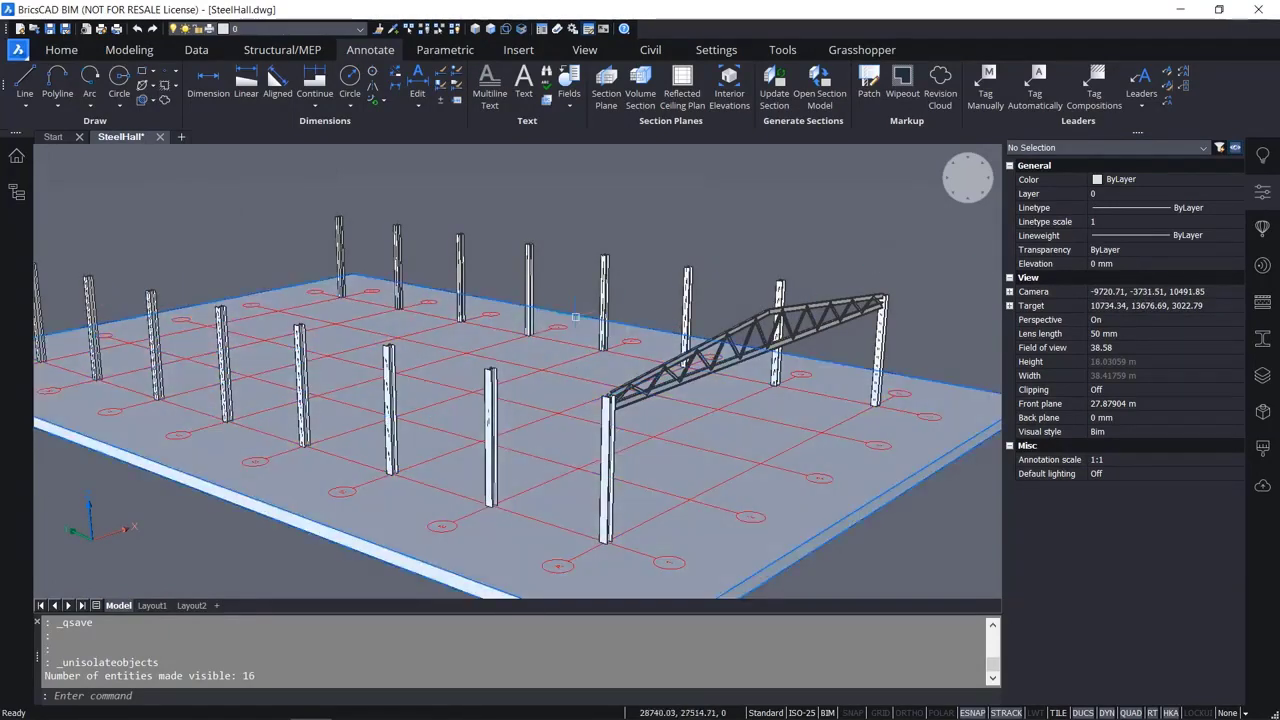
shift+middle_drag(688, 411, 663, 349)
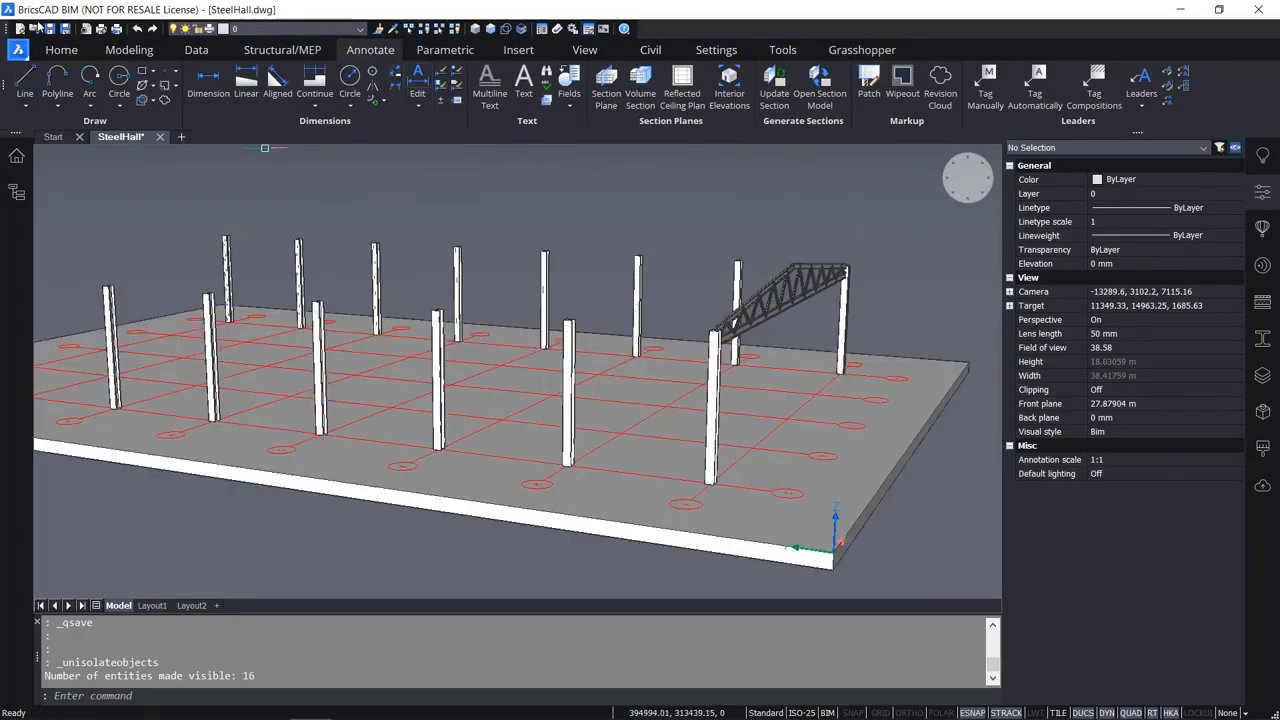
click(61, 50)
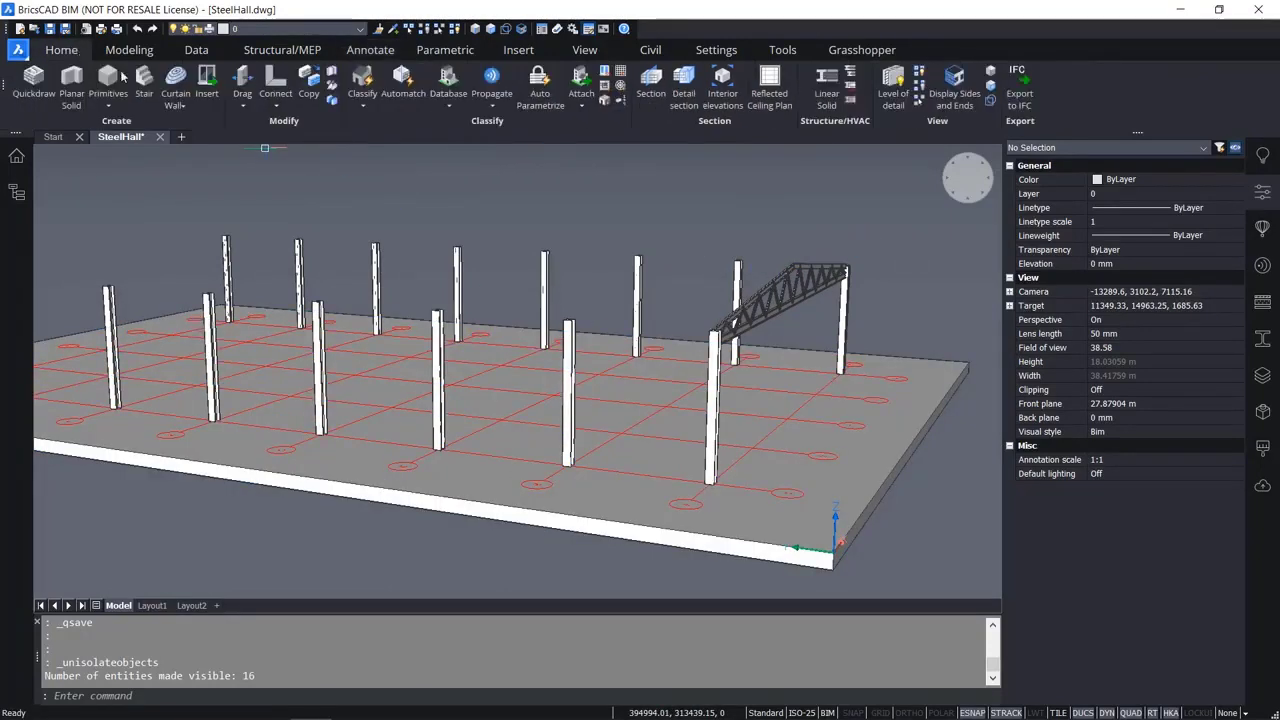
click(484, 80)
click(708, 367)
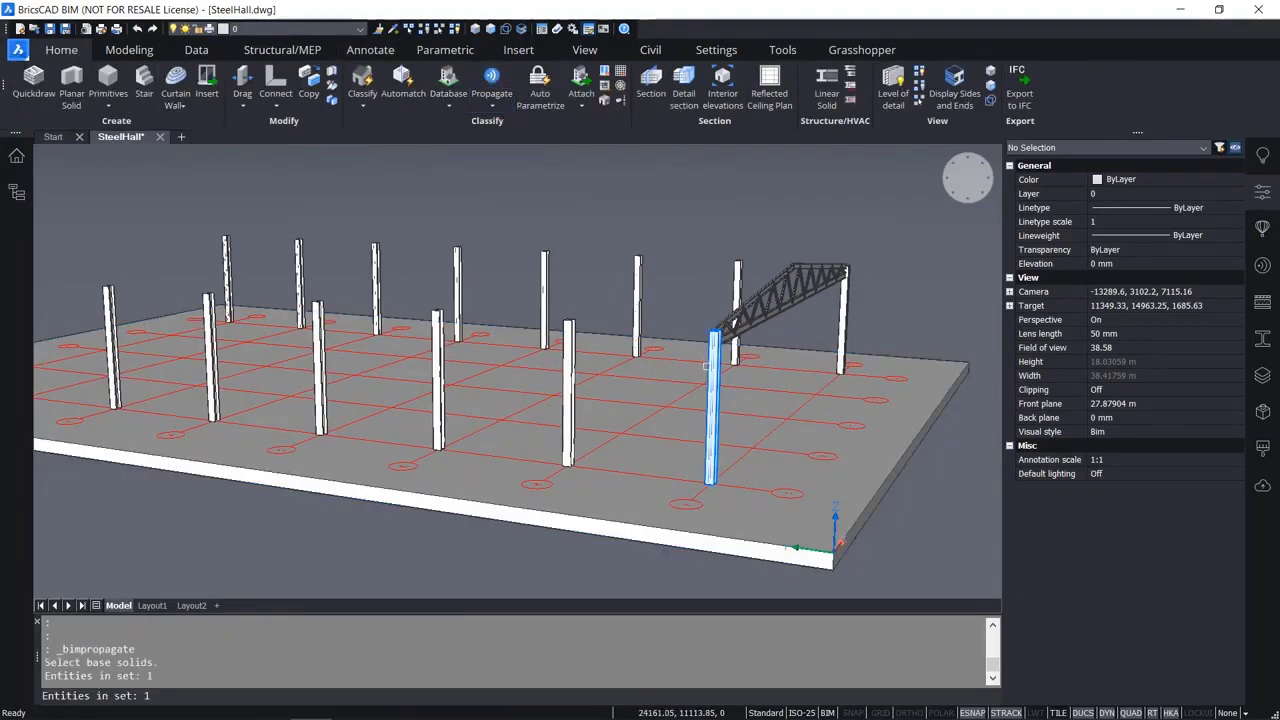
click(843, 305)
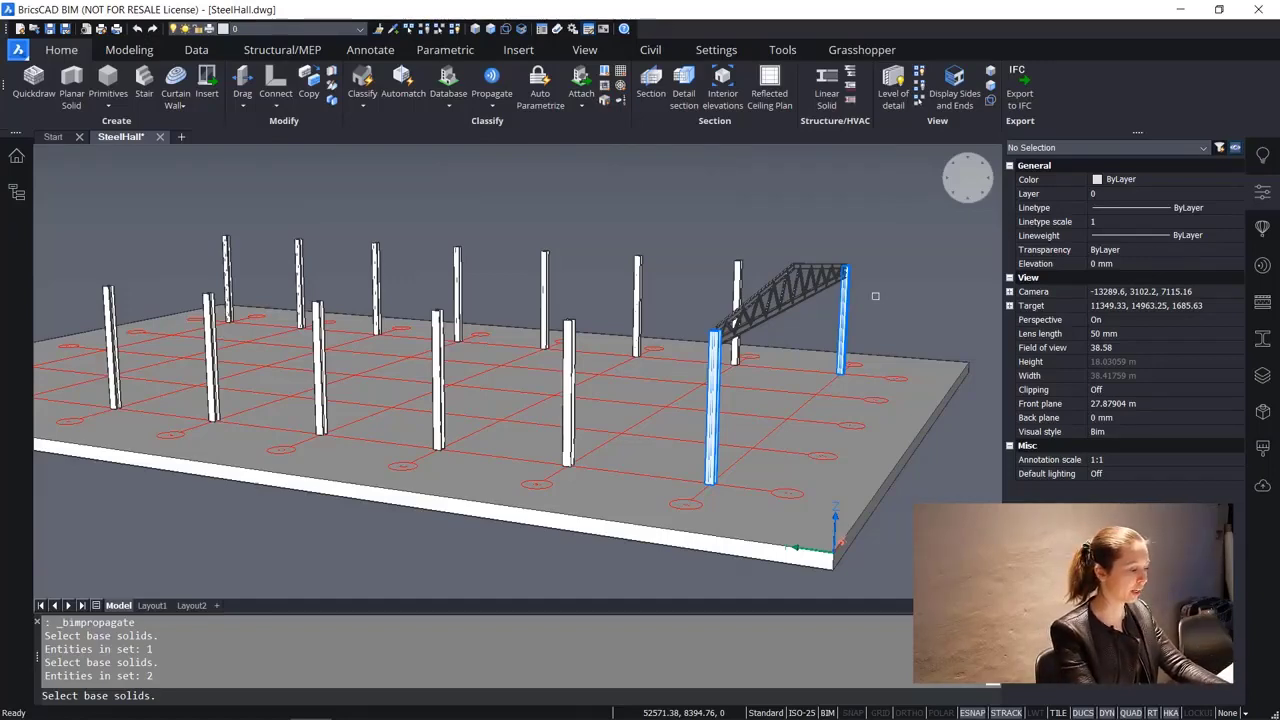
key(Return)
Select all members of the roof truss as detail objects and propagate the 3D detail as Copy.
shift+middle_drag(818, 323, 842, 316)
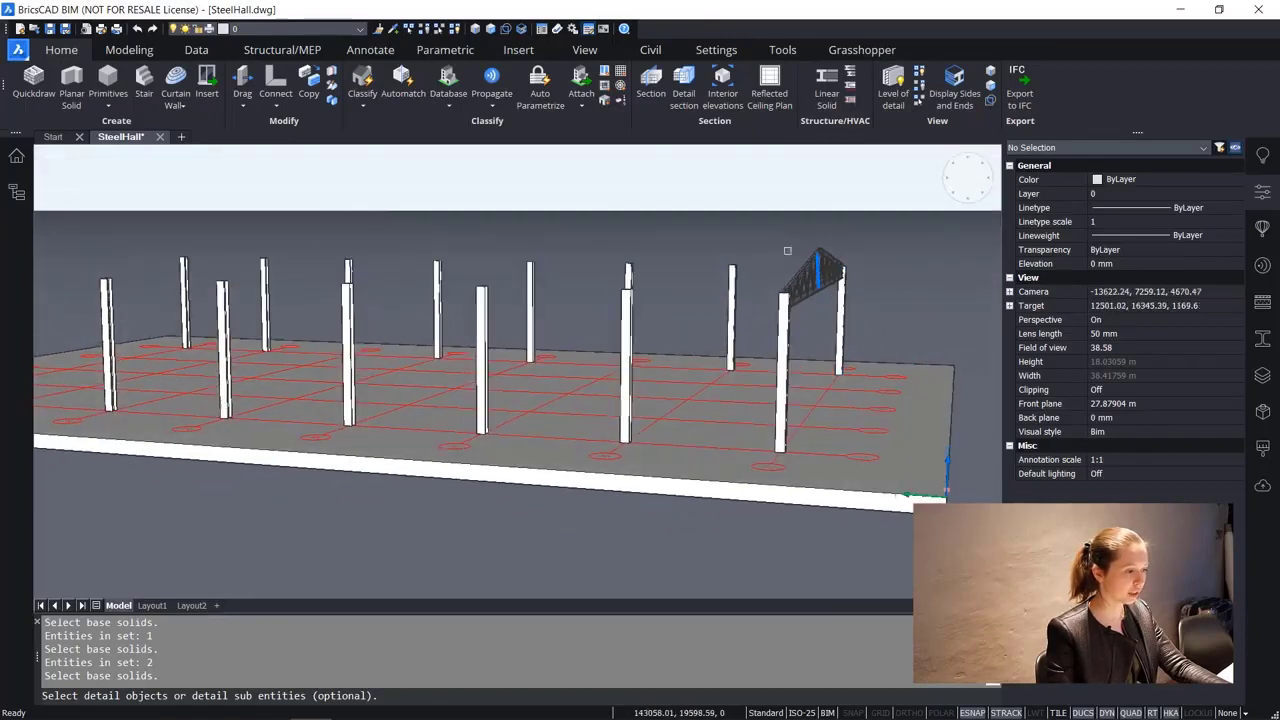
click(761, 218)
click(912, 318)
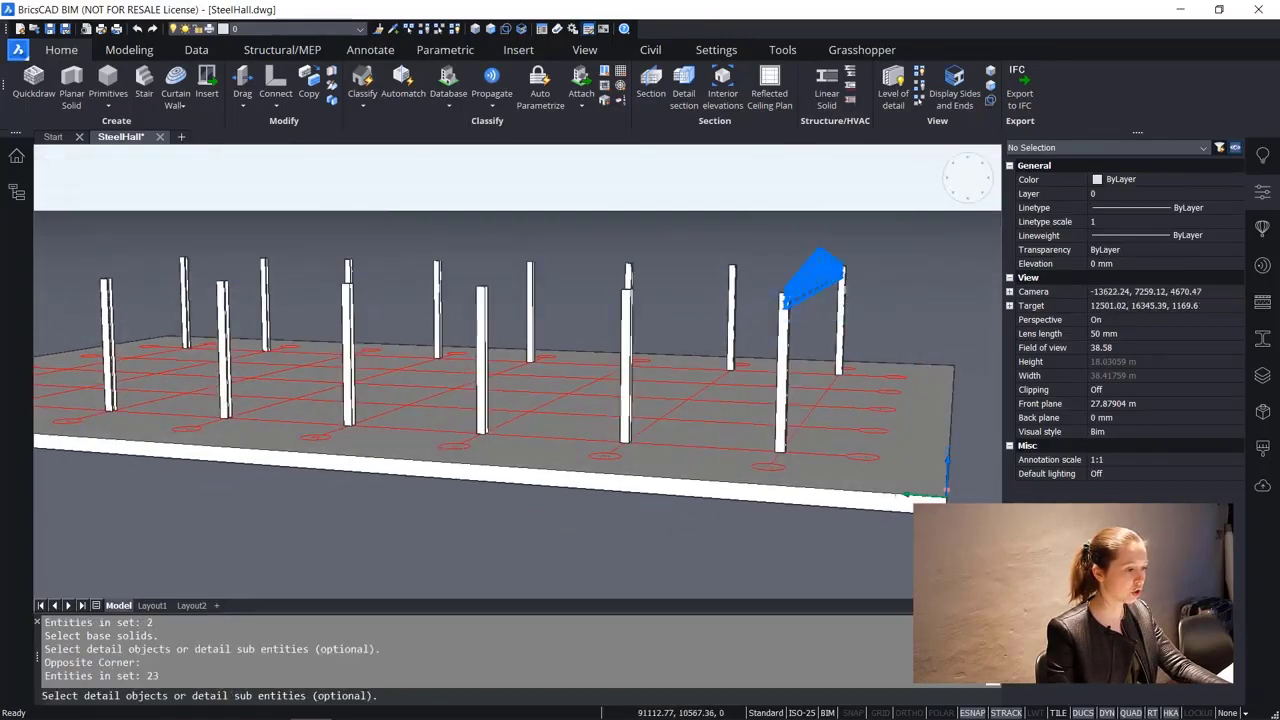
scroll(910, 320, up, 5)
scroll(872, 302, down, 5)
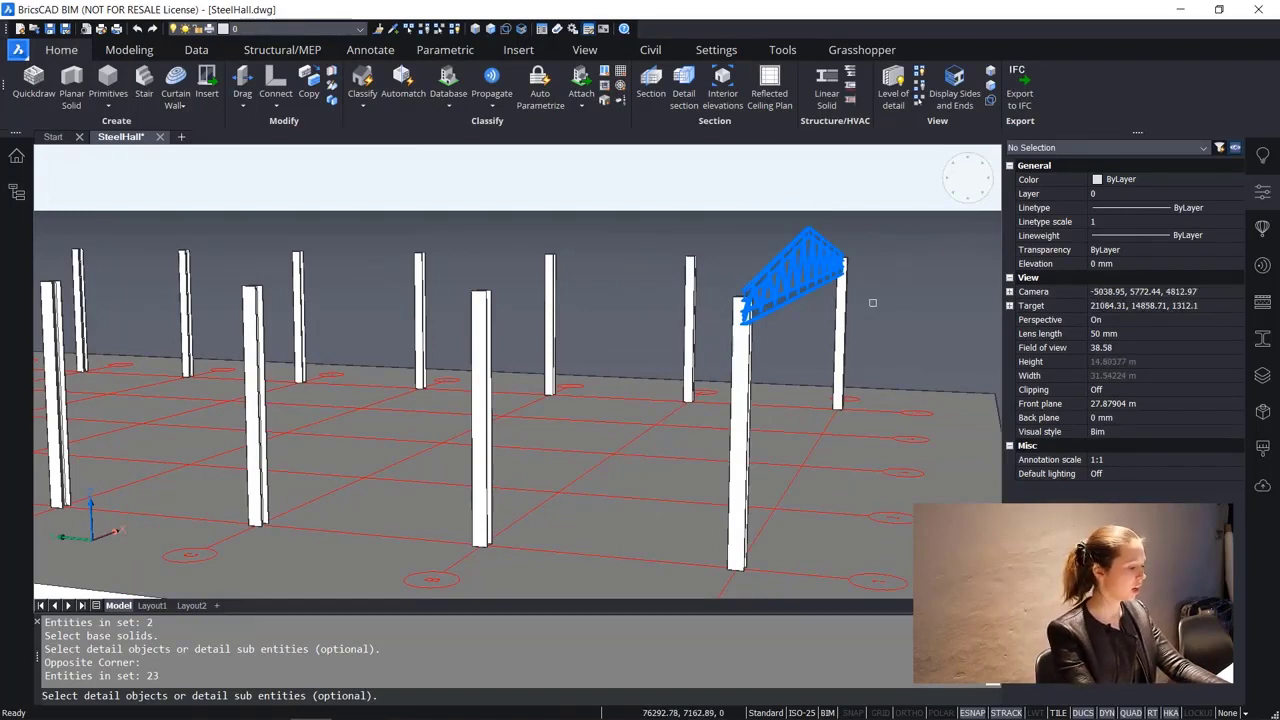
key(Return)
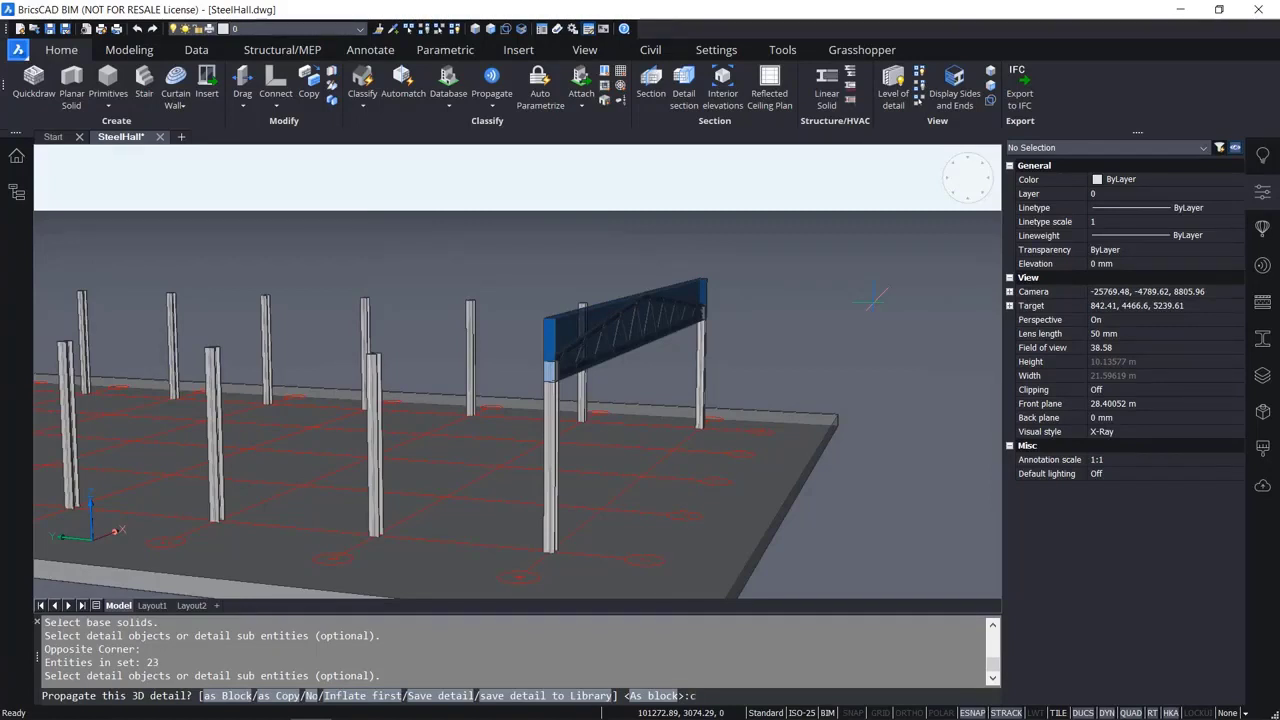
key(Return)
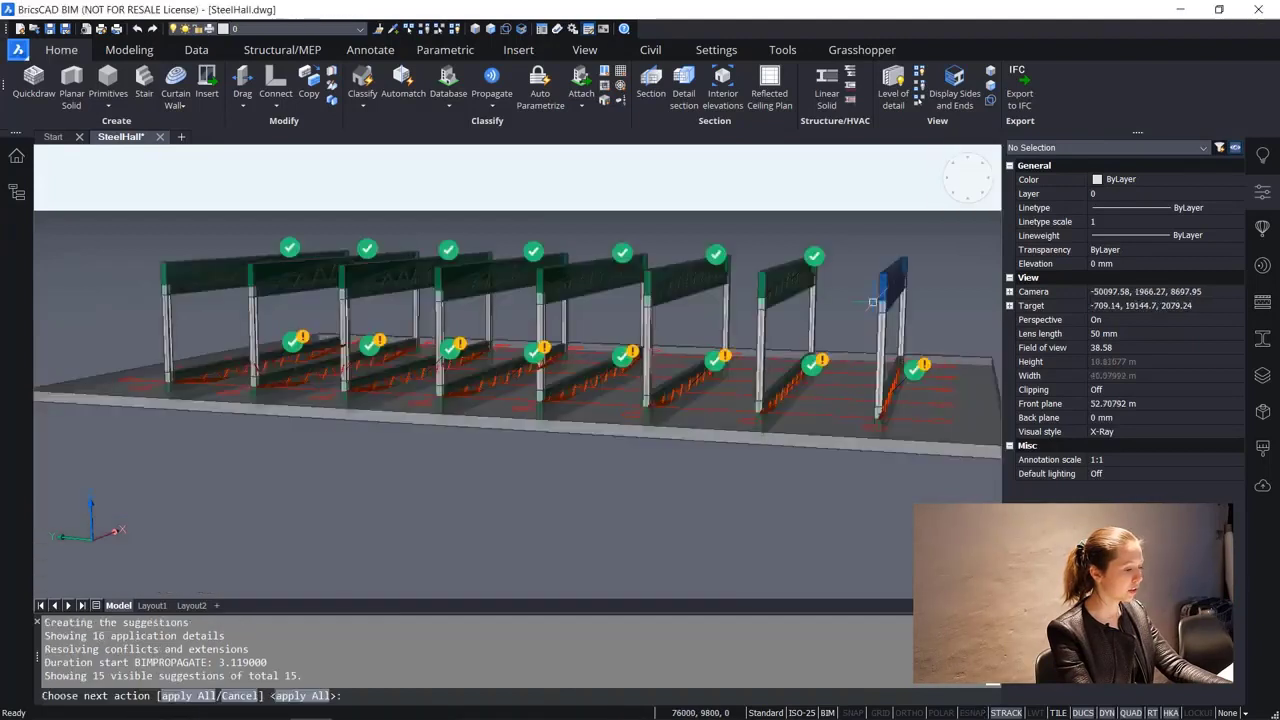
Reject all the propagation suggestions at the column bases and apply the remaining truss suggestions at the column tops.
scroll(741, 358, up, 5)
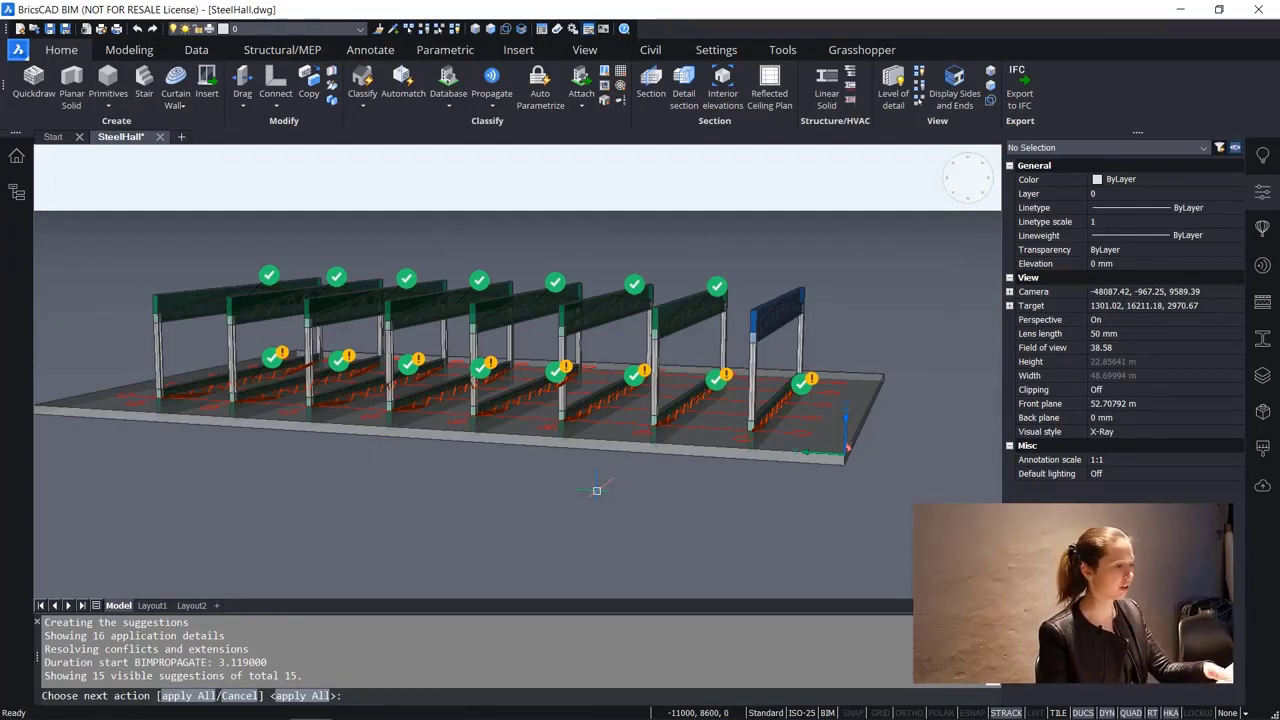
click(117, 337)
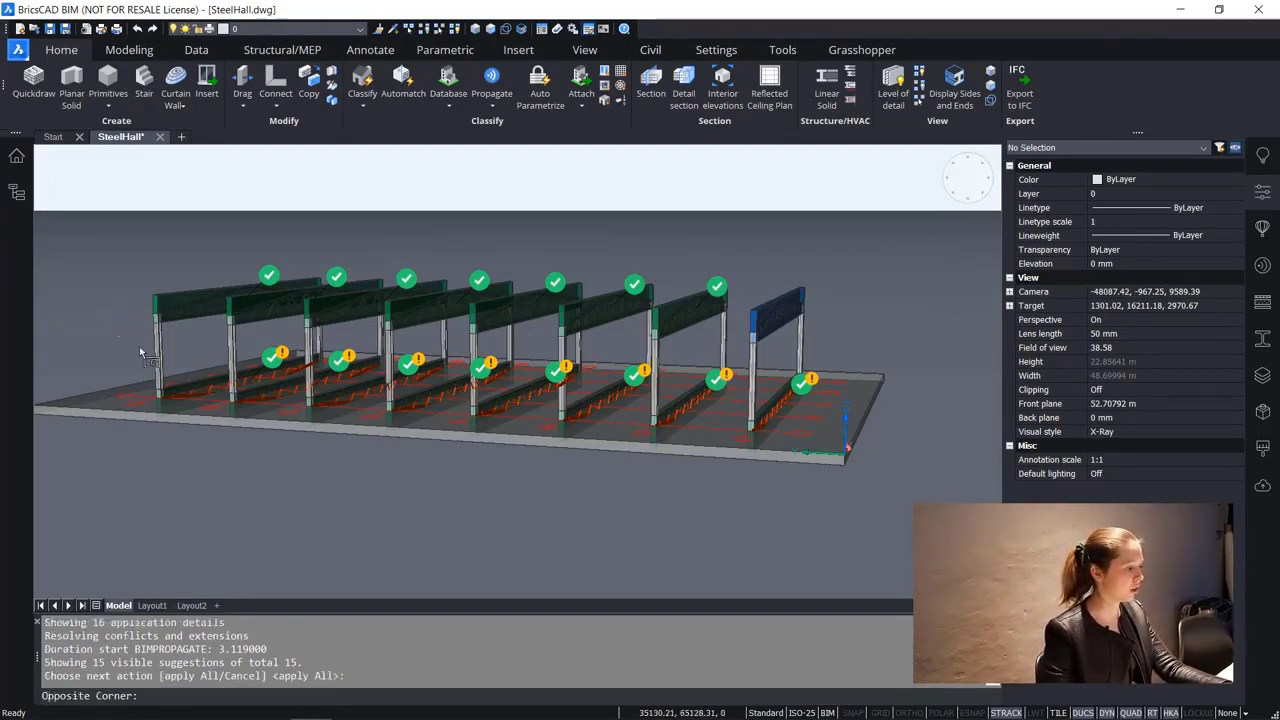
click(887, 517)
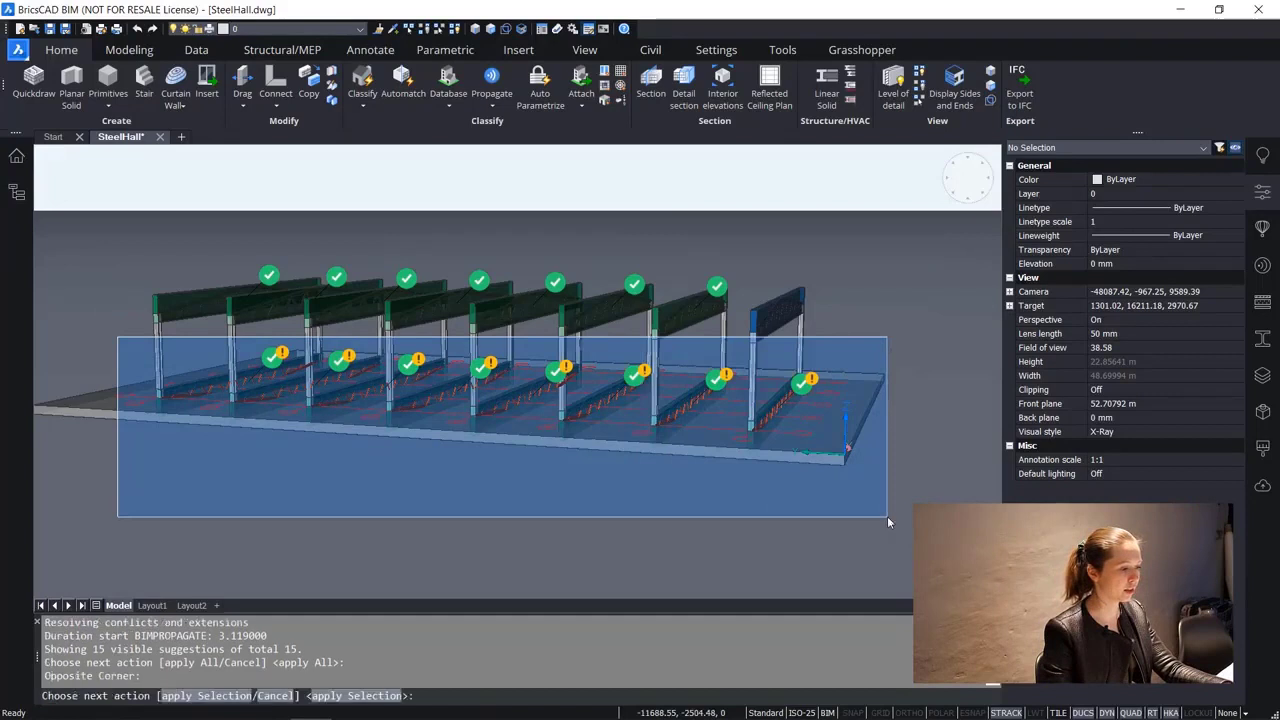
click(806, 392)
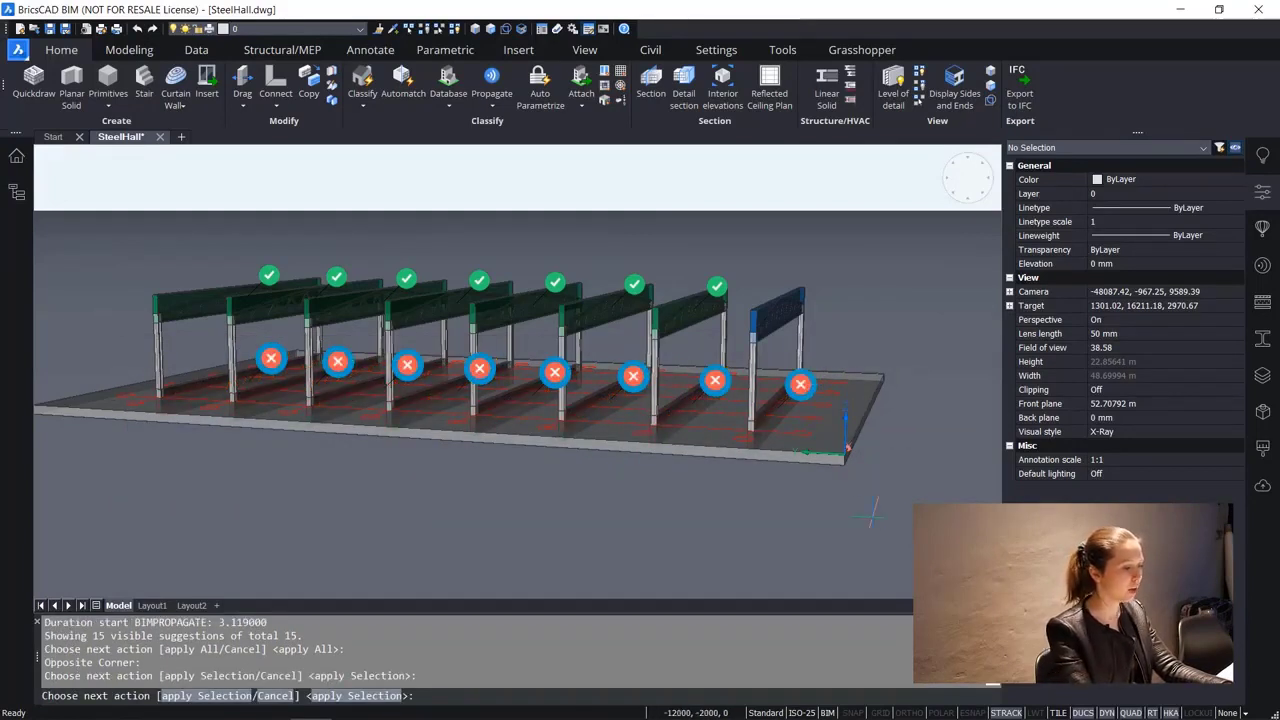
key(Return)
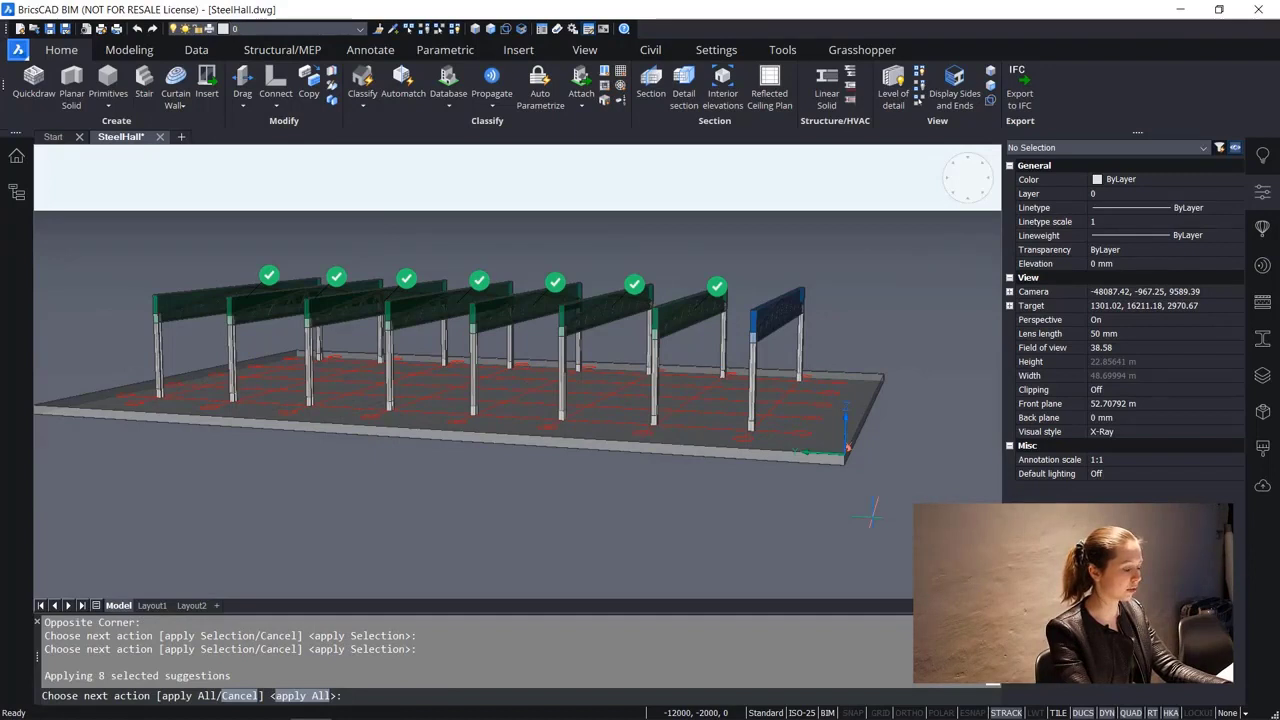
key(Return)
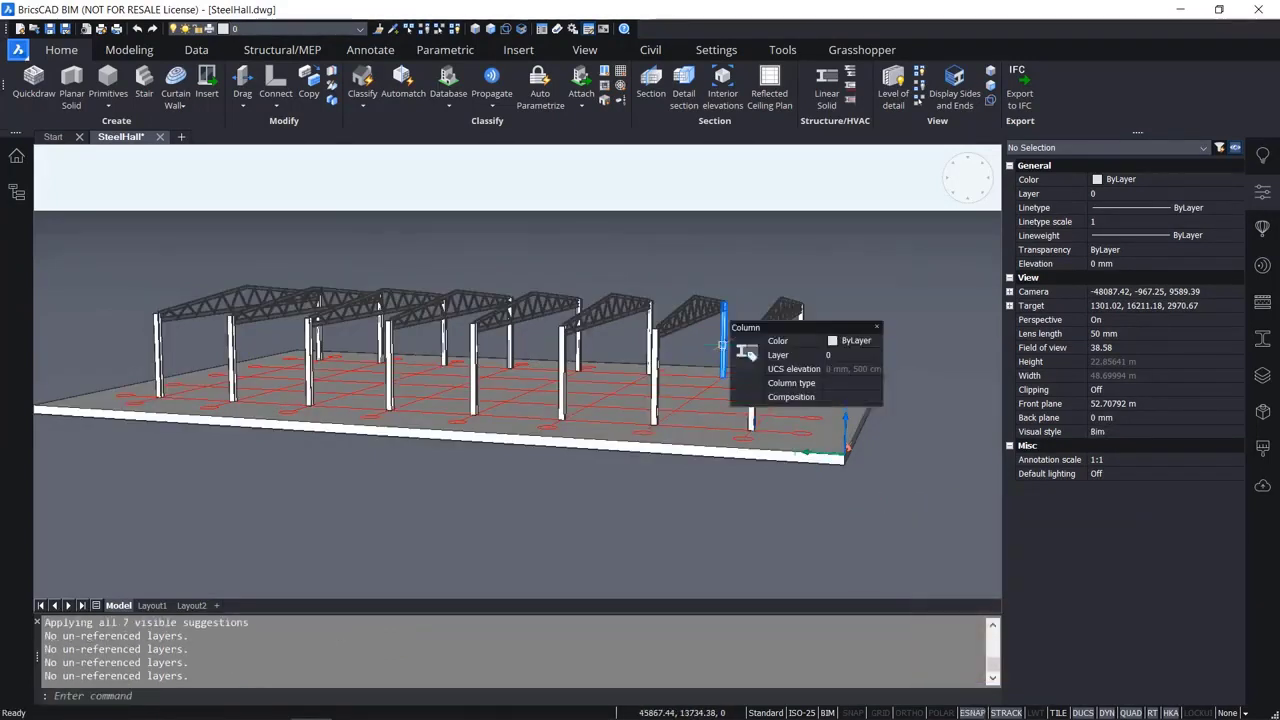
Bring up the steel profiles library, then select the floor slab together with the grid and hide both.
scroll(683, 328, up, 2)
scroll(670, 320, up, 3)
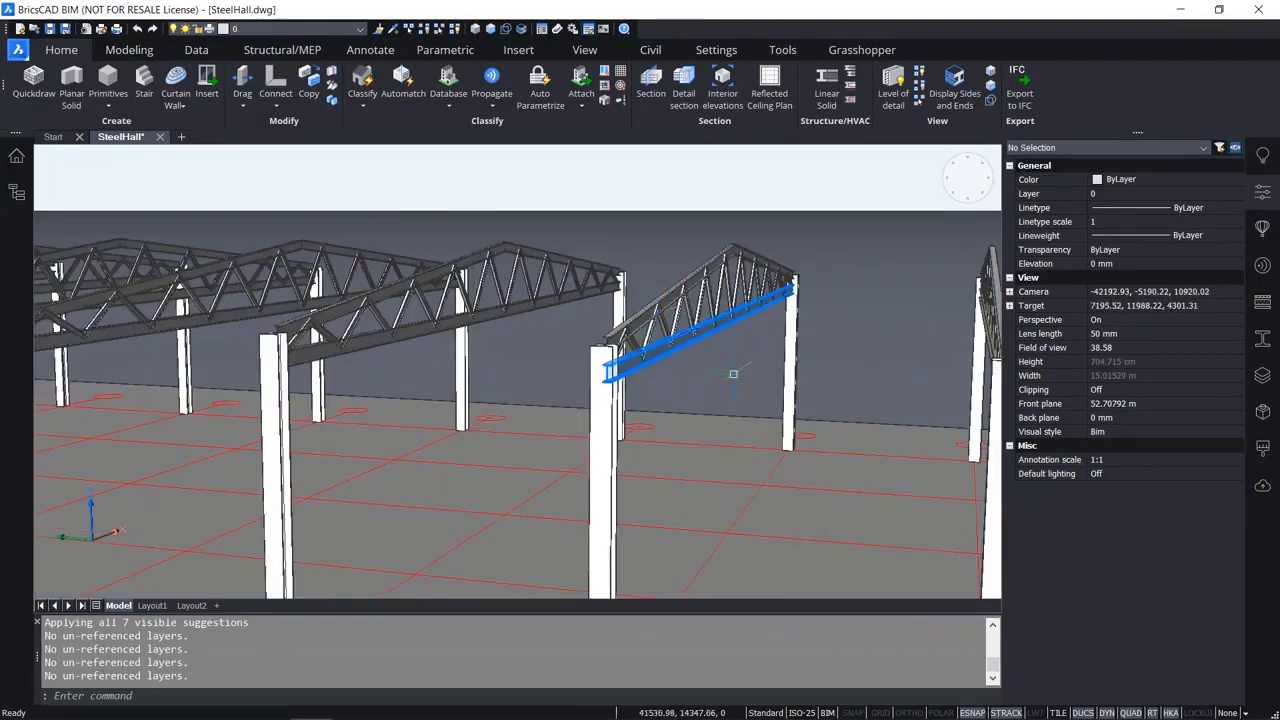
shift+middle_drag(734, 371, 790, 420)
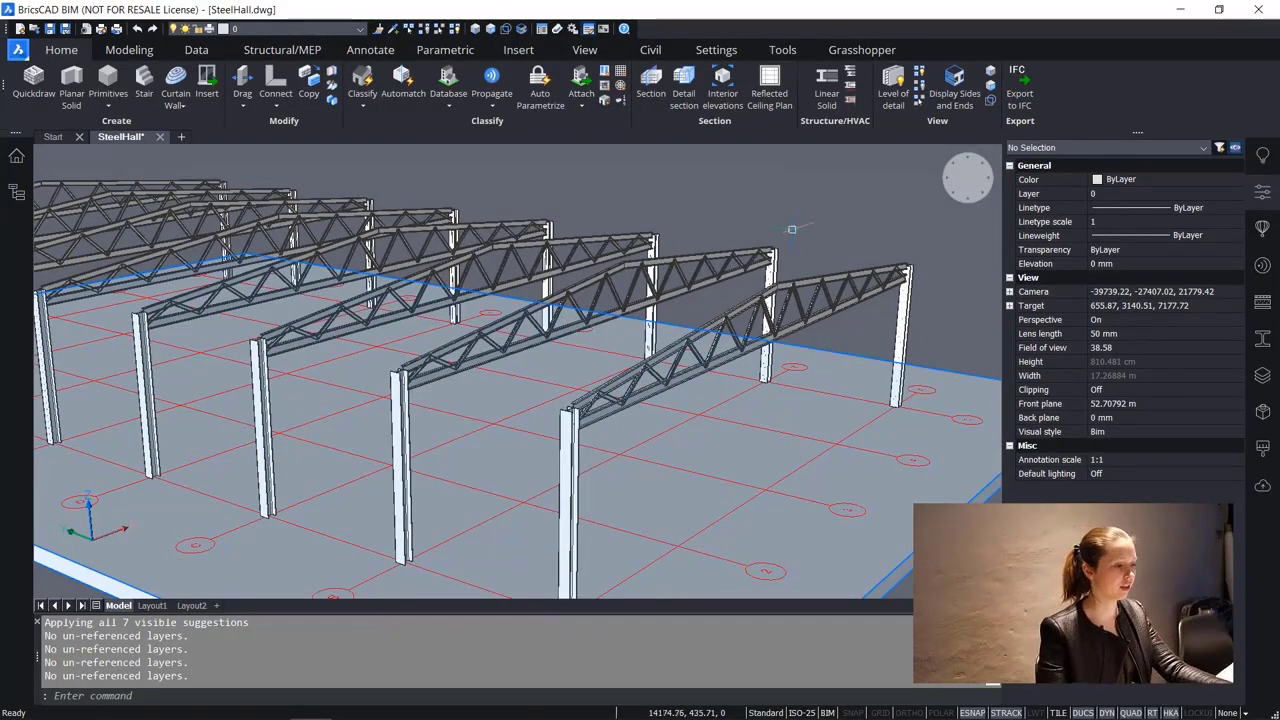
click(937, 286)
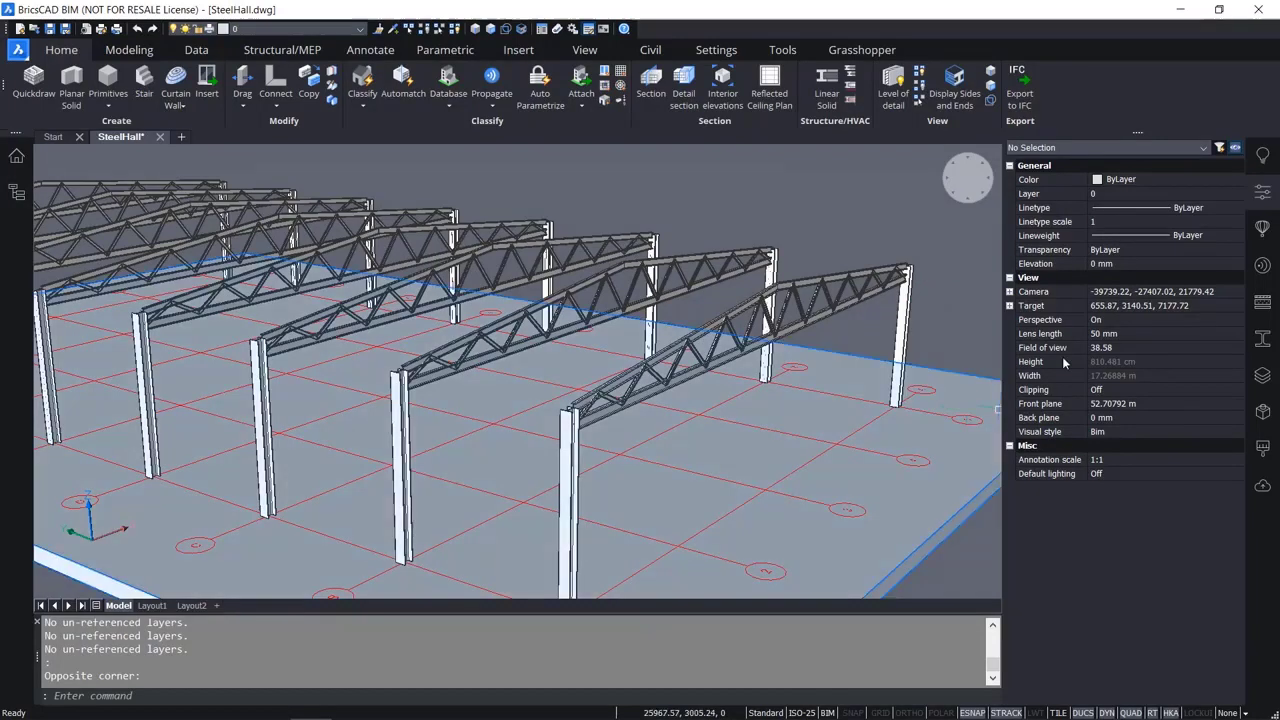
click(1268, 342)
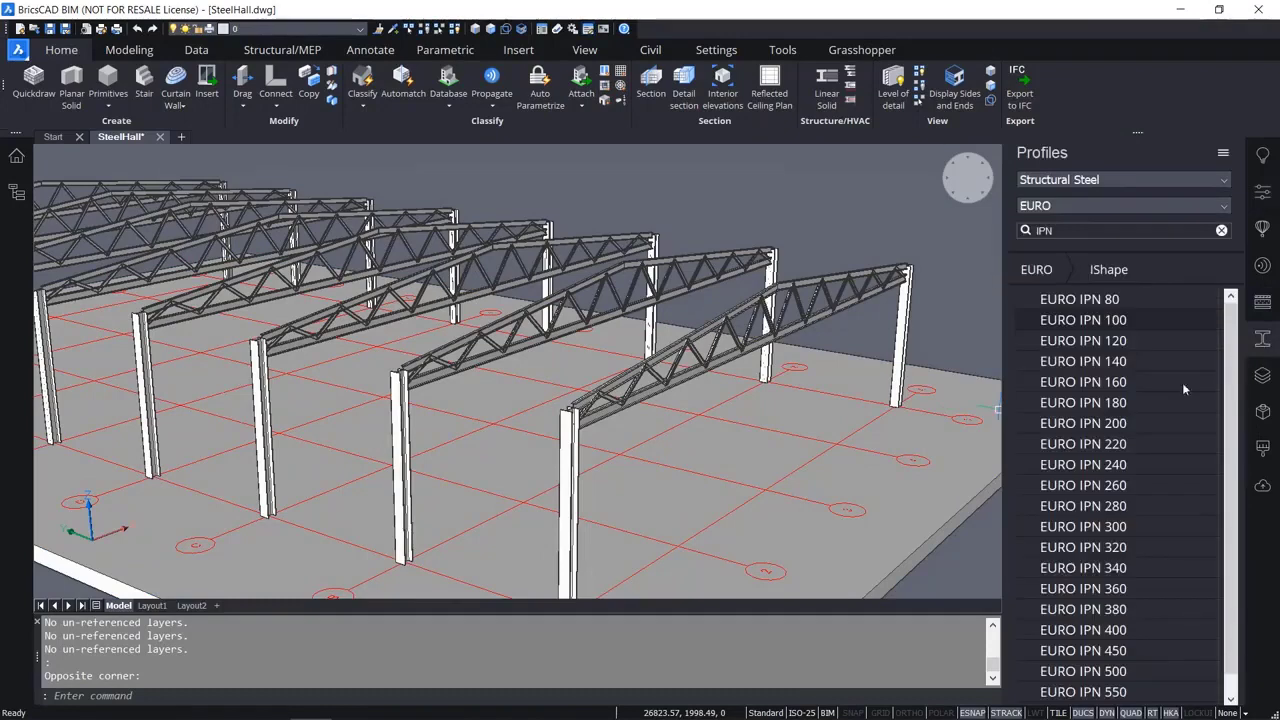
middle_drag(968, 471, 917, 370)
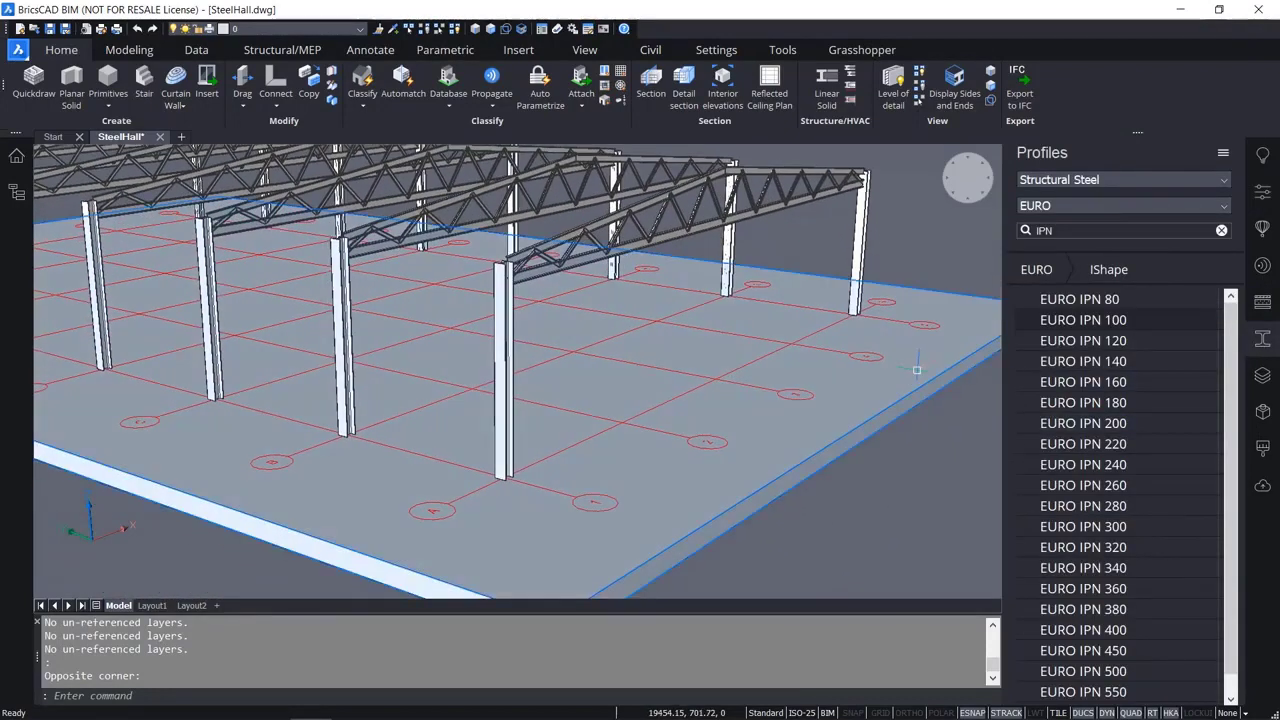
click(920, 492)
click(738, 392)
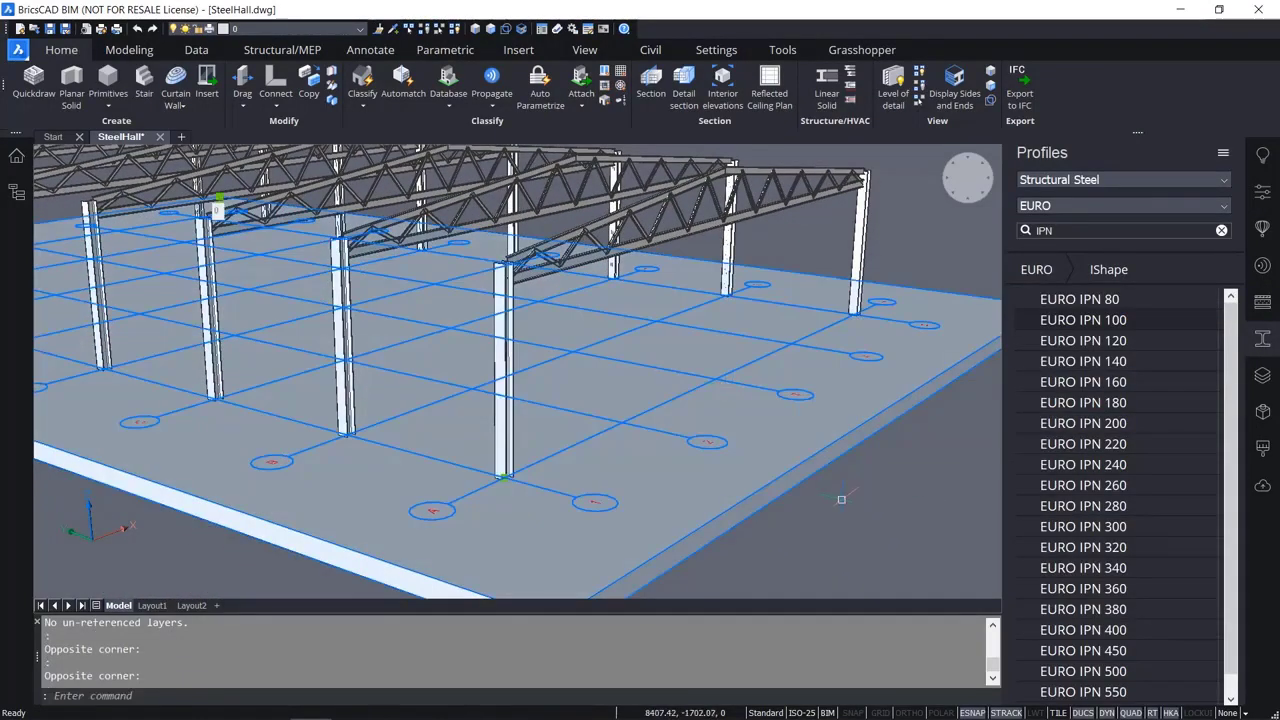
mouse_move(841, 500)
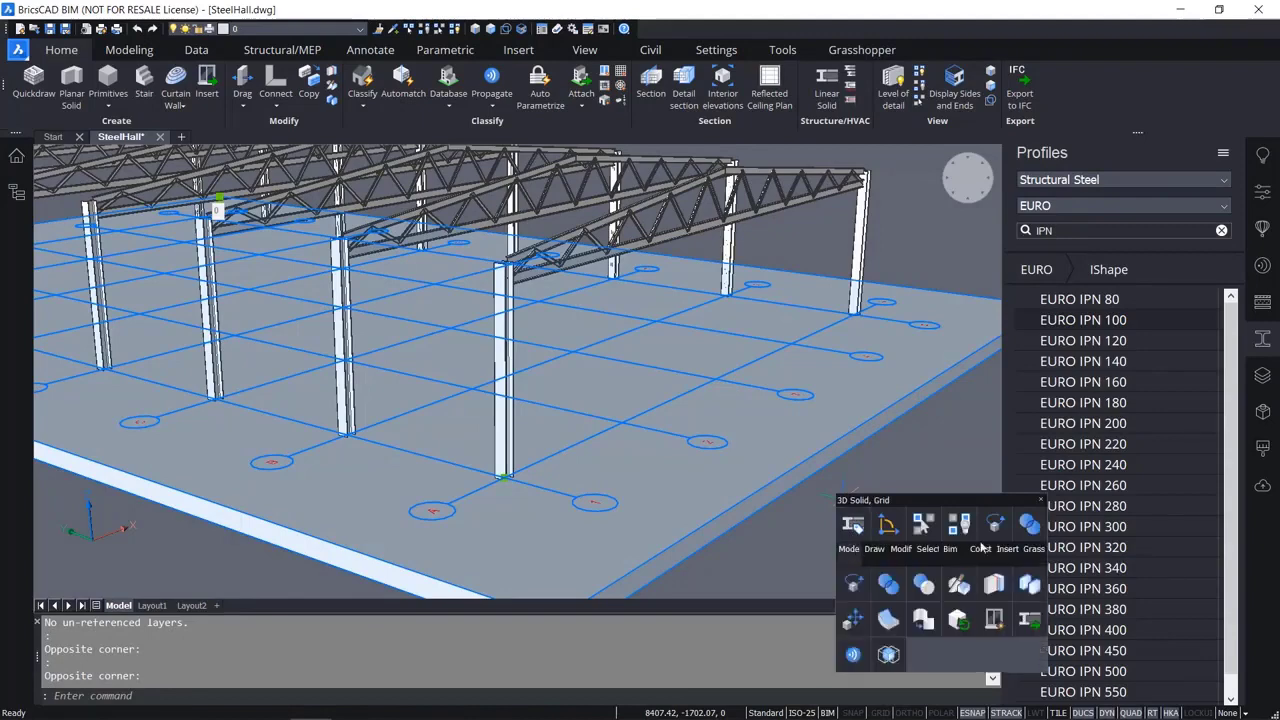
mouse_move(928, 550)
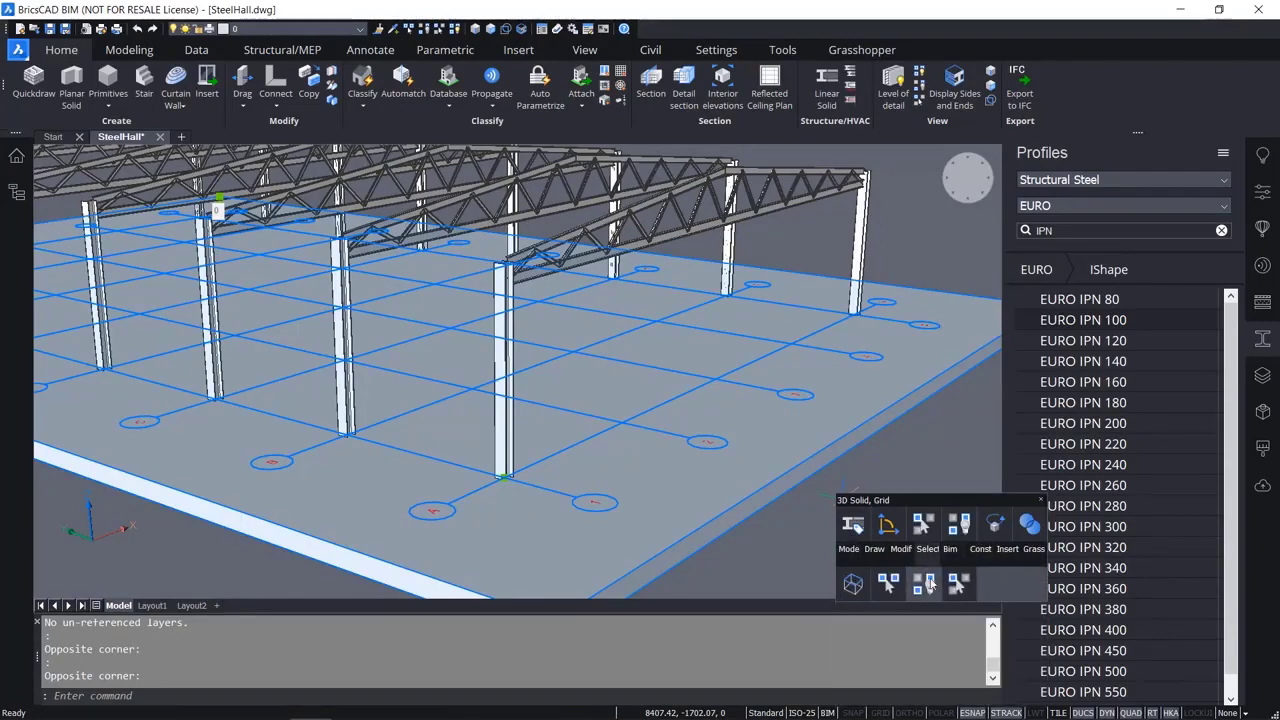
click(930, 584)
middle_drag(553, 522, 622, 525)
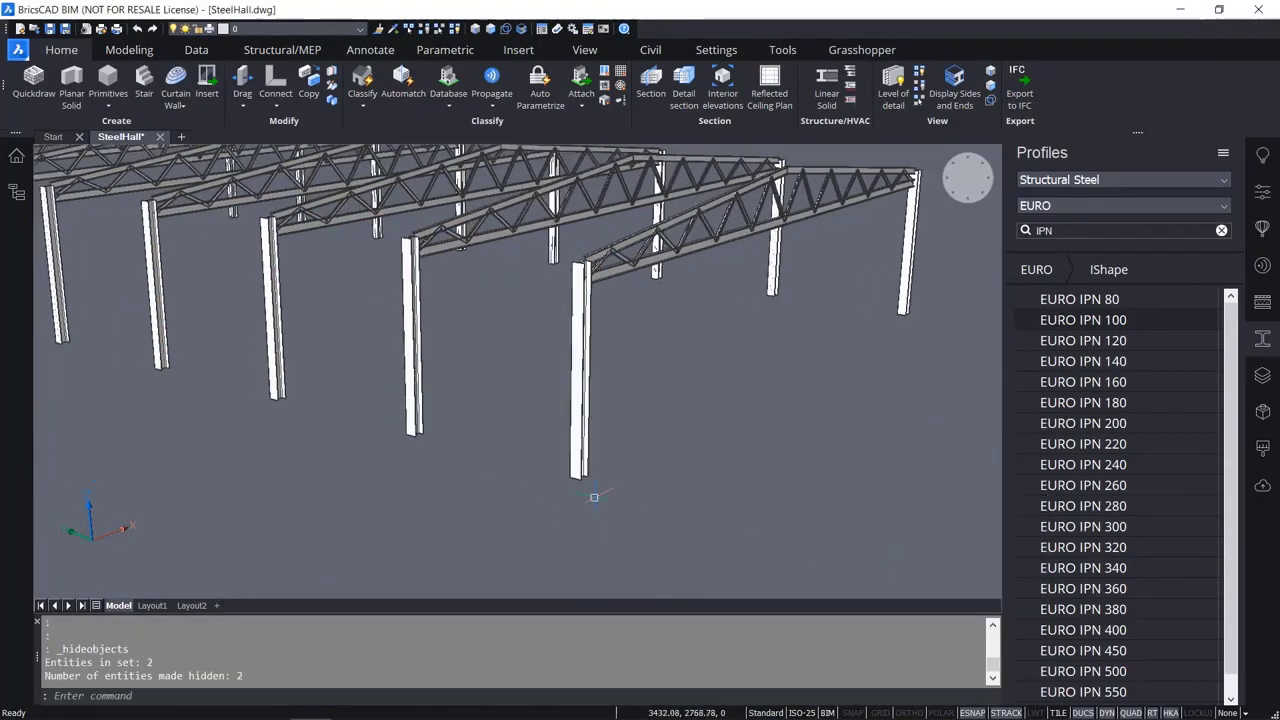
Search the EURO structural steel profiles for UPN and open the UShape category.
scroll(540, 480, up, 3)
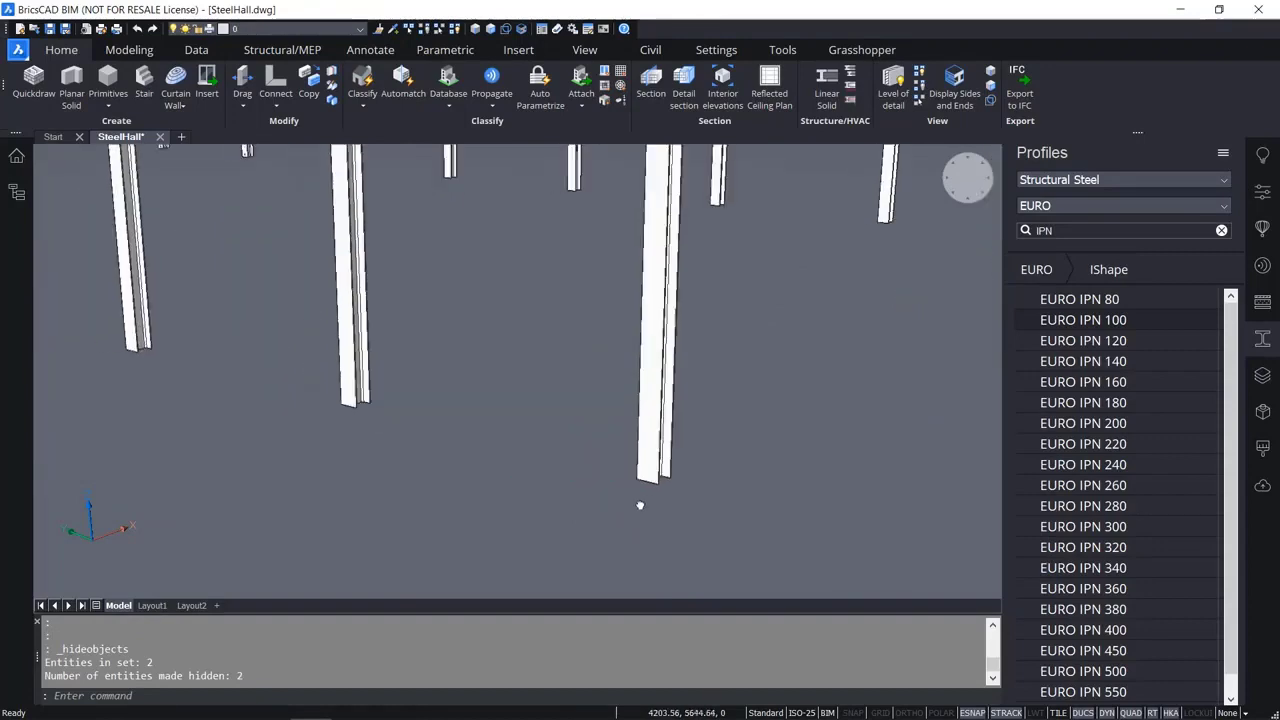
scroll(640, 505, down, 4)
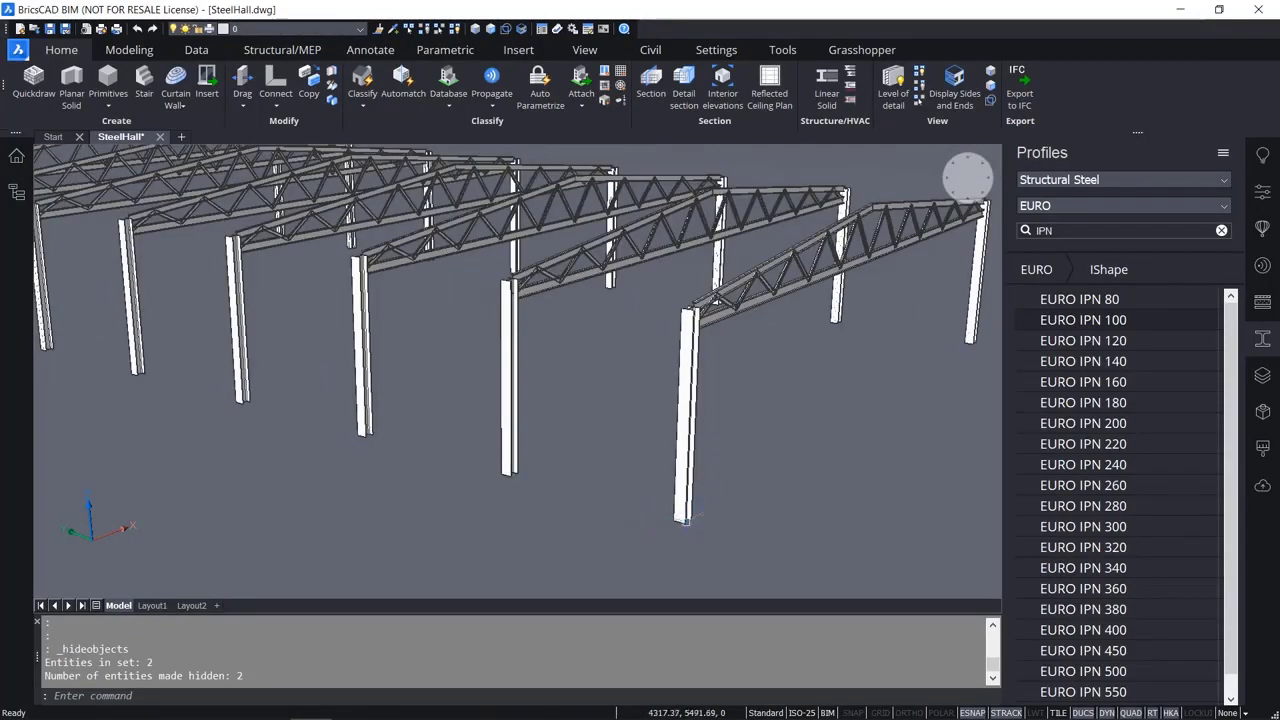
click(509, 440)
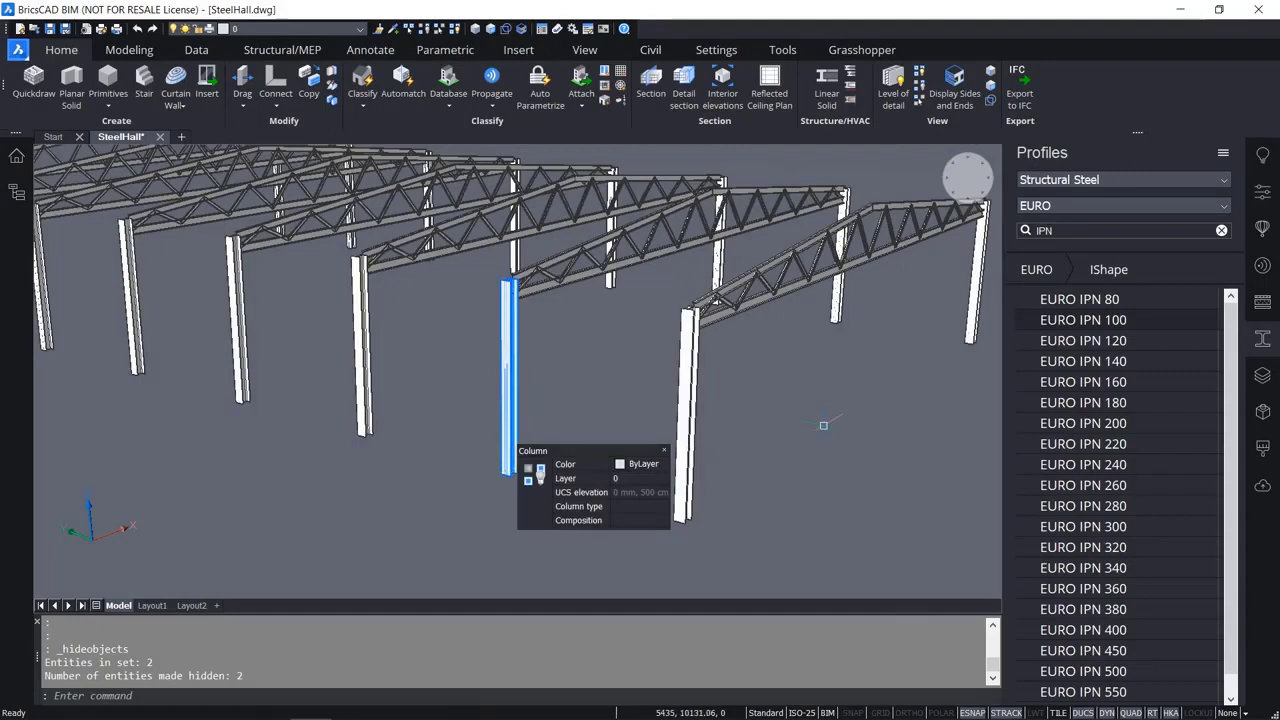
key(Escape)
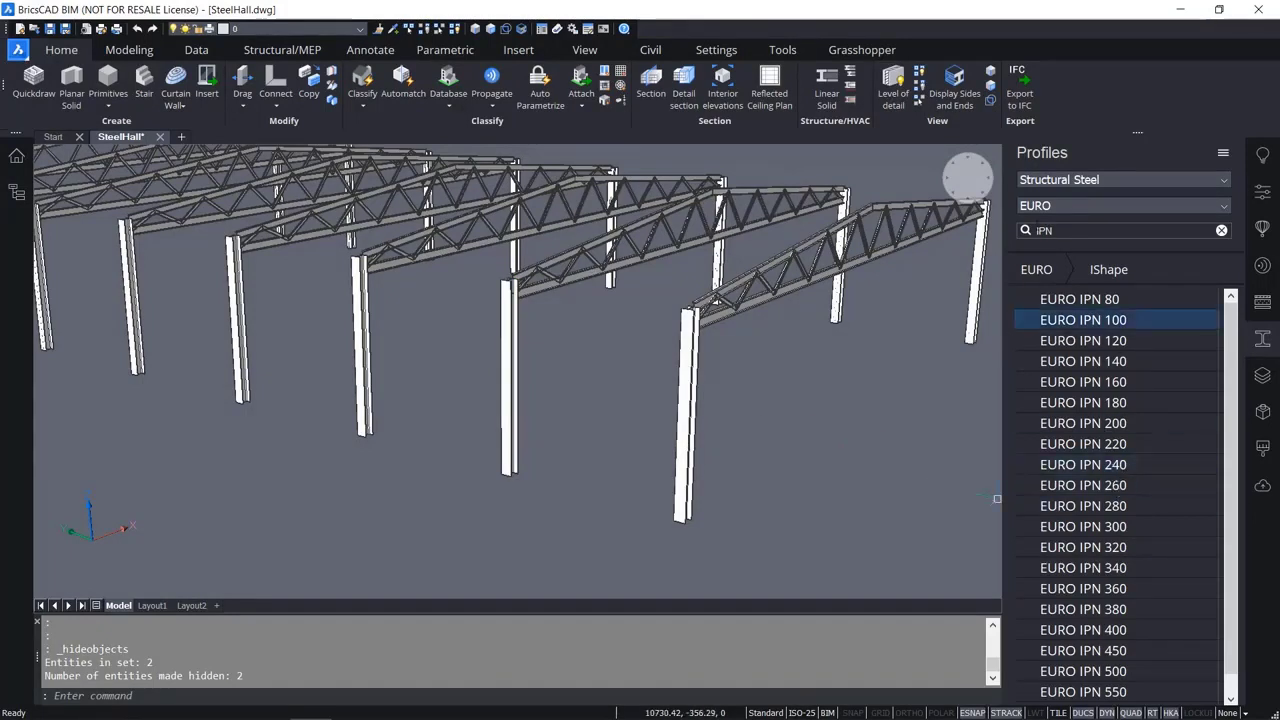
double_click(1077, 232)
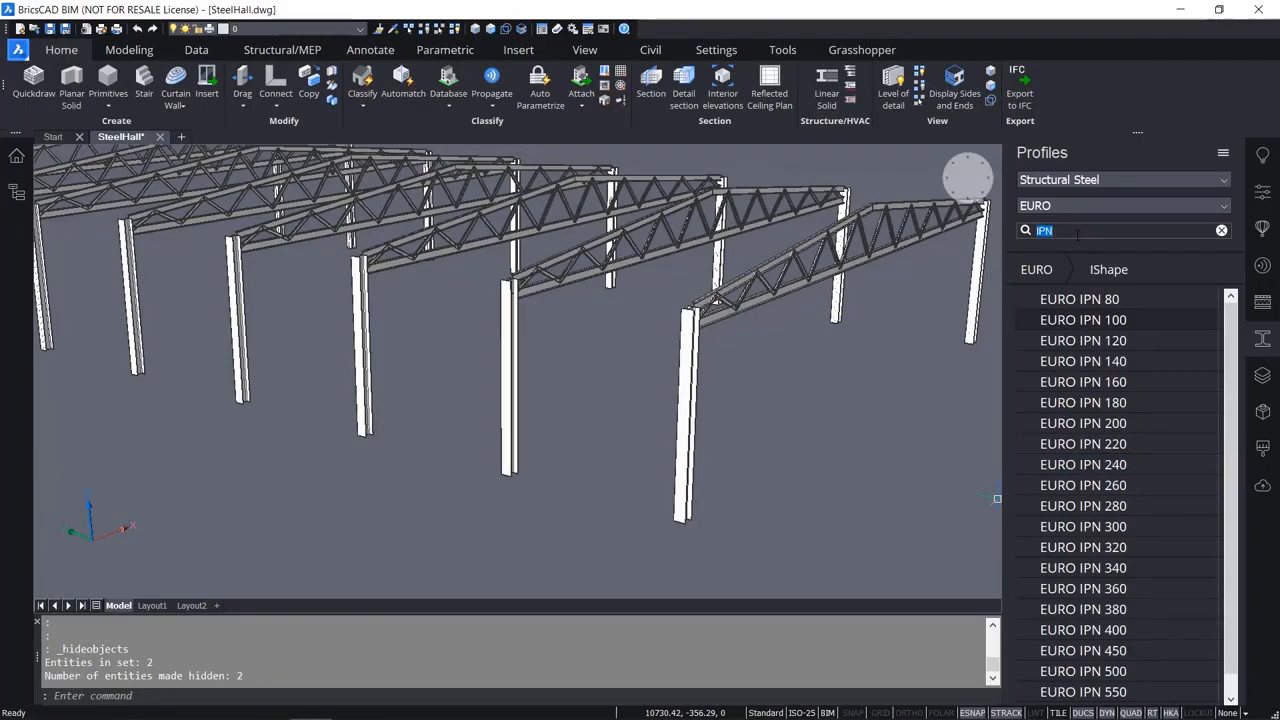
text(UPN)
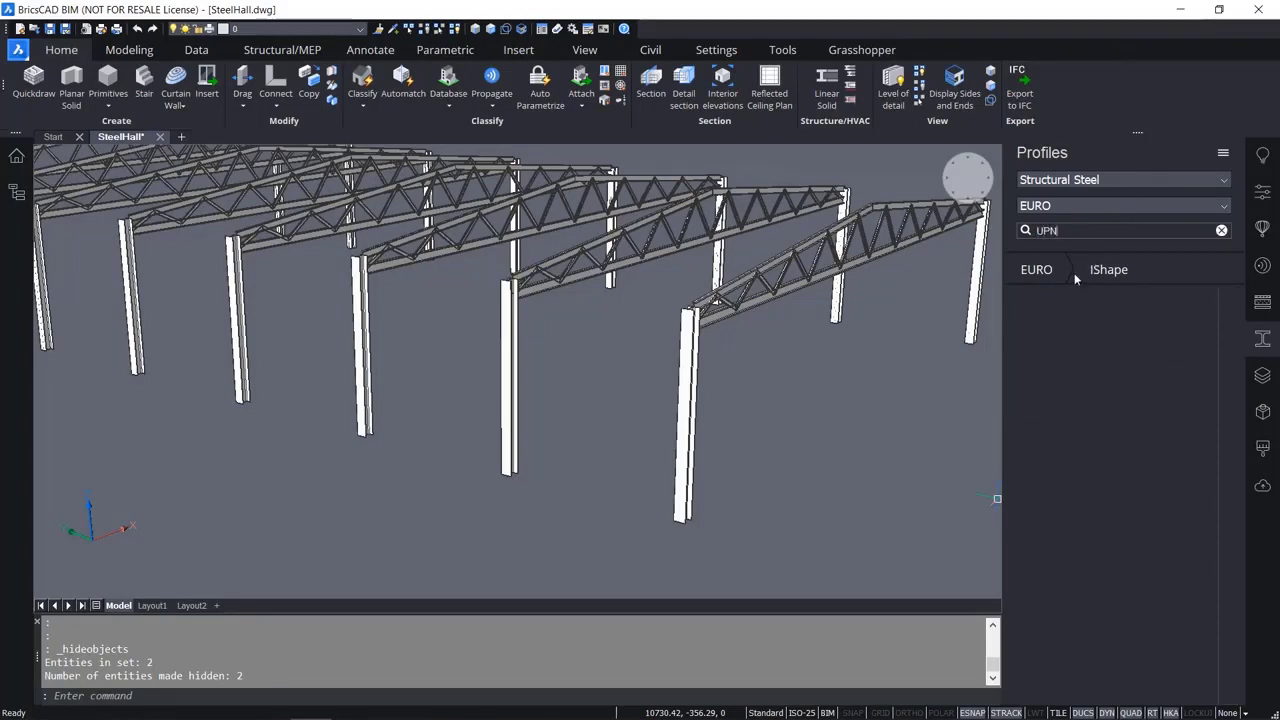
click(1040, 270)
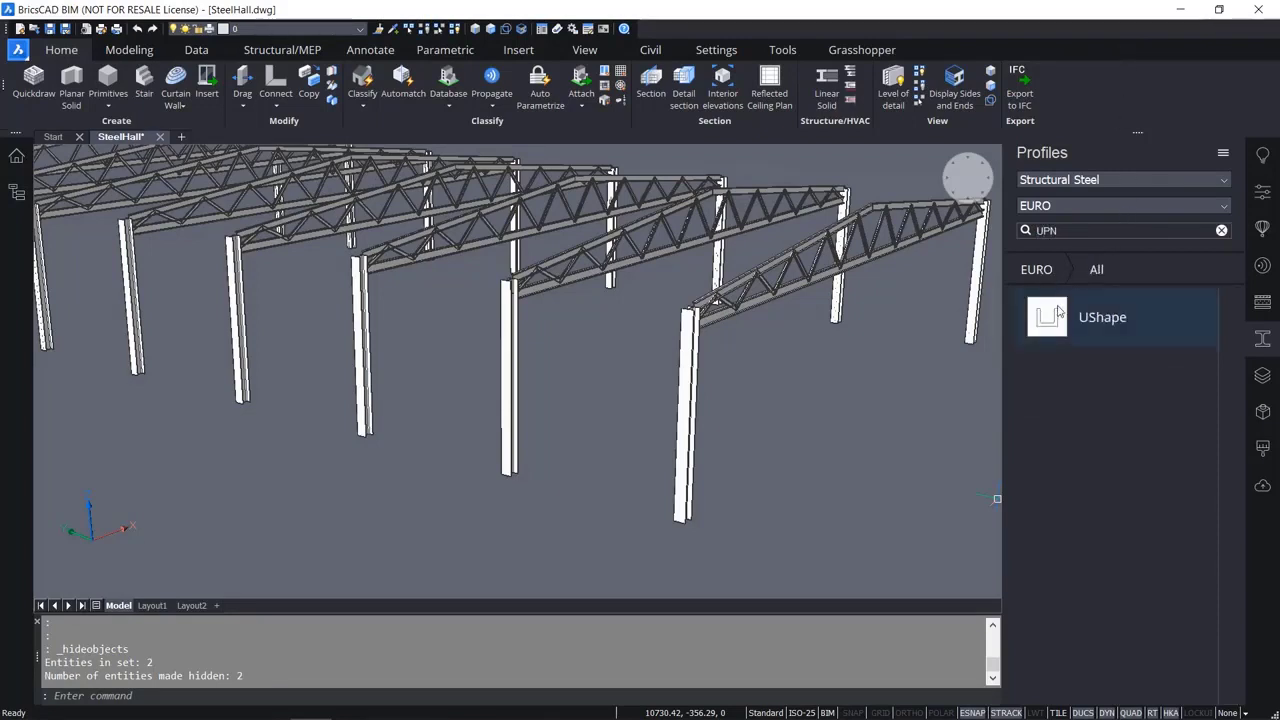
click(1059, 329)
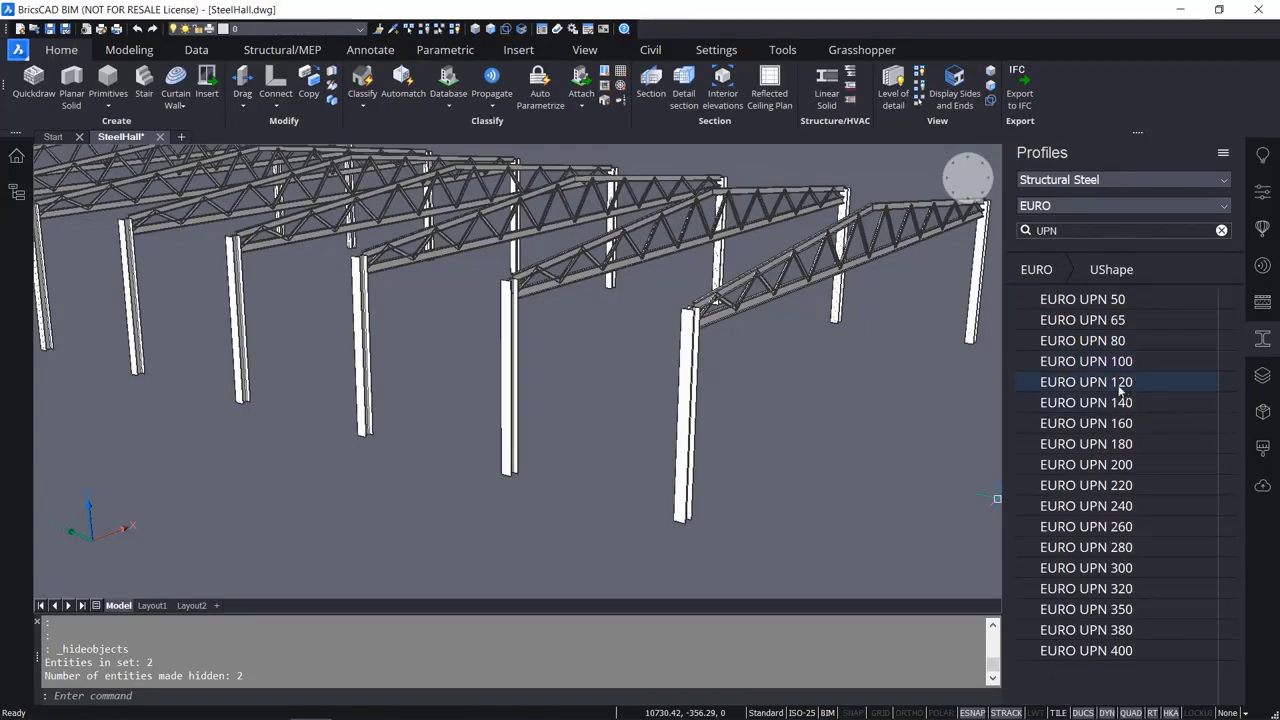
Begin a EURO UPN 120 member at the midpoint of the corner column's outer bottom flange edge.
drag(1118, 387, 991, 407)
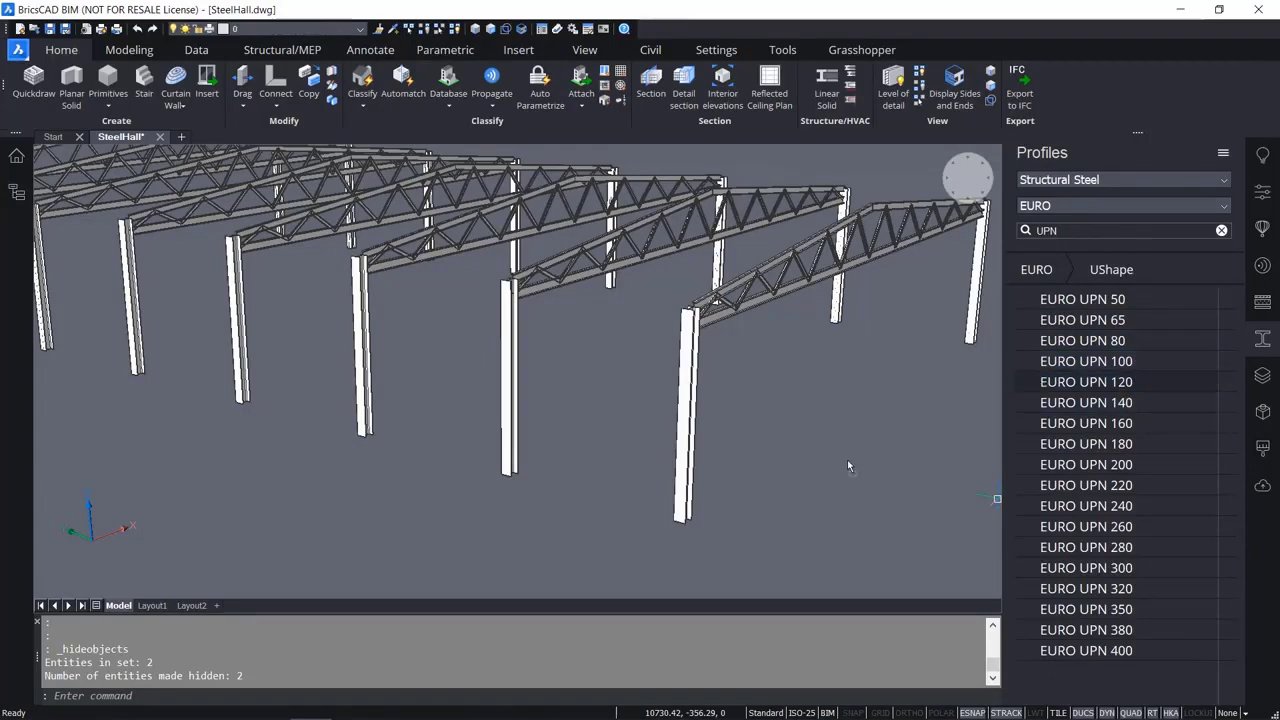
drag(847, 465, 847, 465)
scroll(692, 545, up, 5)
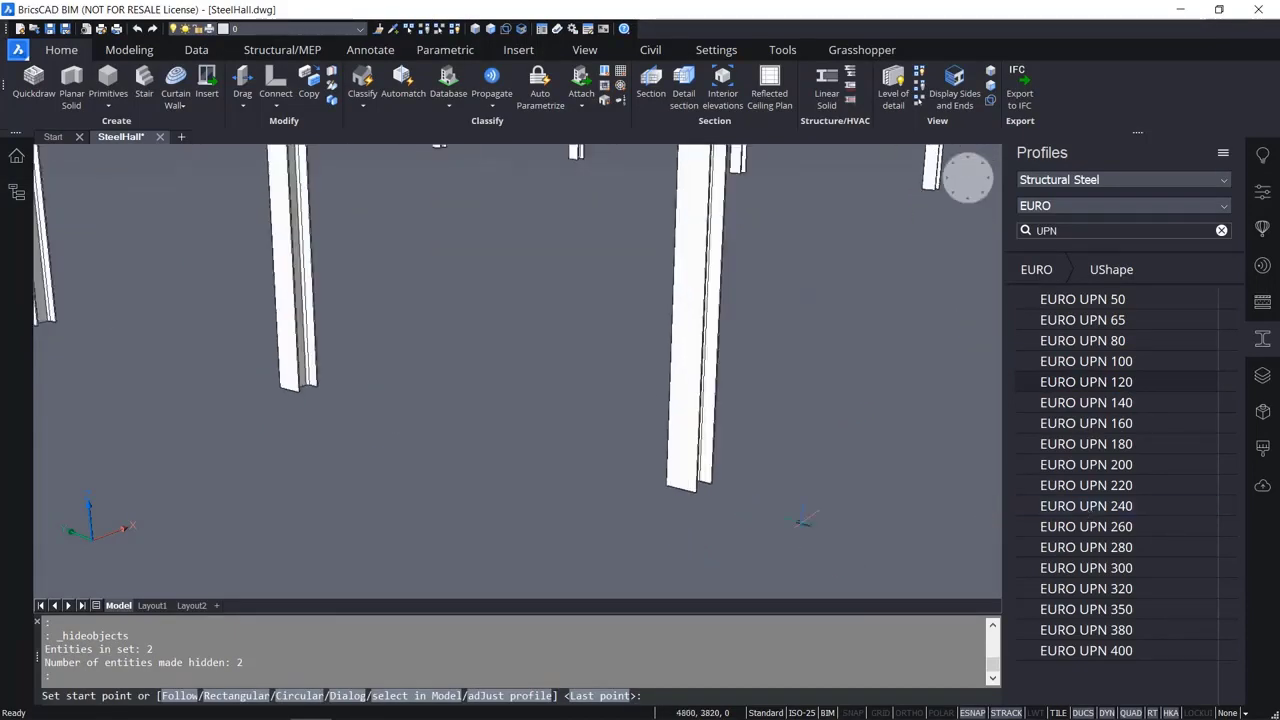
scroll(678, 484, up, 3)
scroll(678, 484, up, 4)
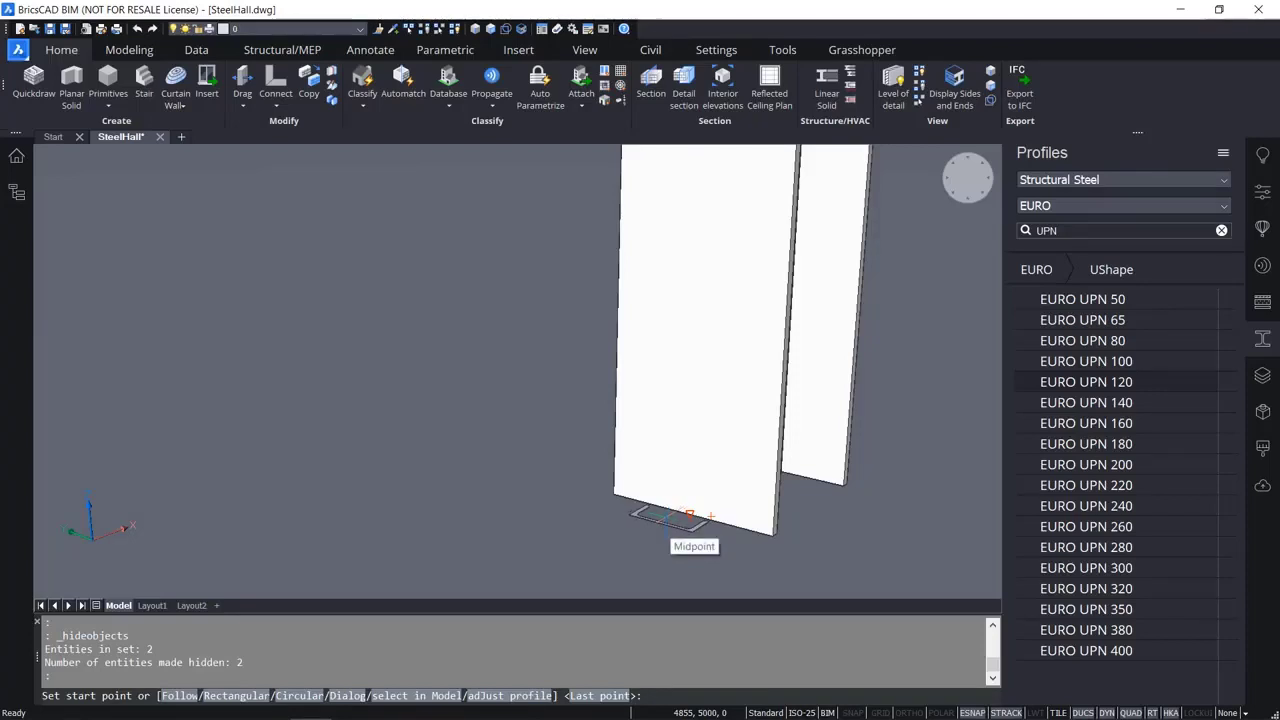
click(689, 515)
End the UPN 120 member at the midpoint of the neighbouring column's outer bottom flange edge and finish the placement.
scroll(364, 506, down, 6)
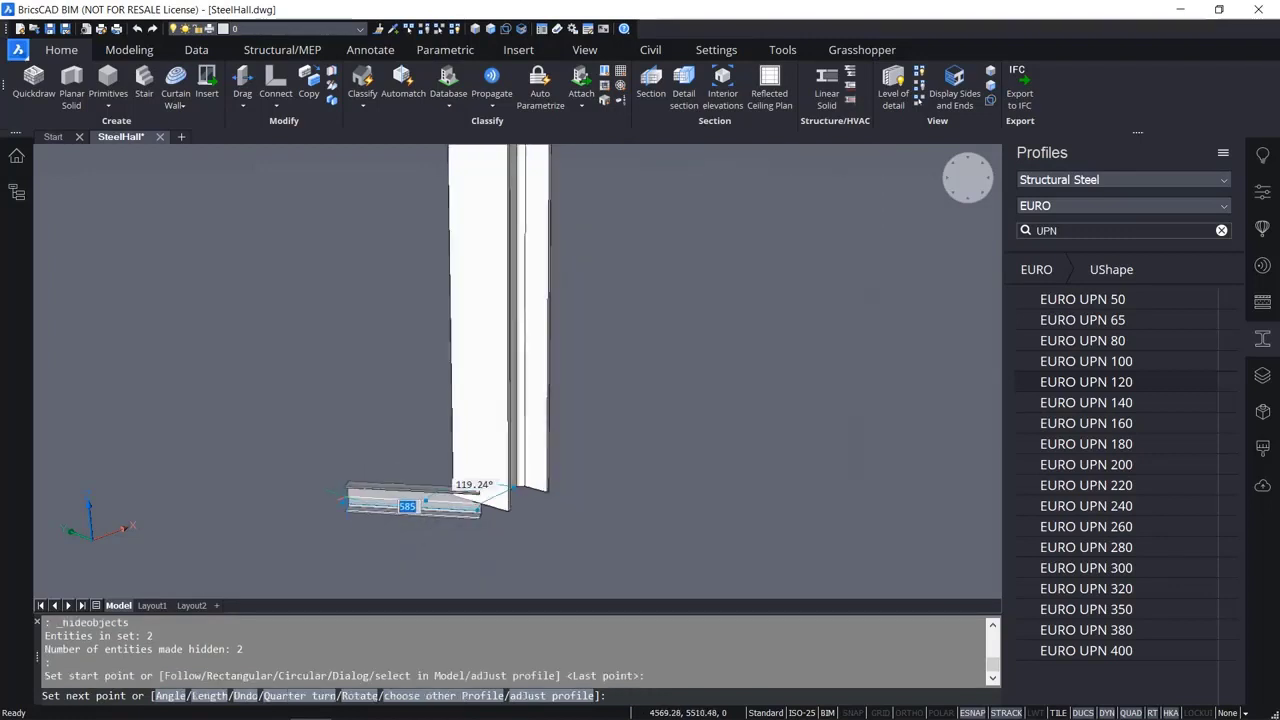
middle_drag(274, 481, 668, 483)
scroll(560, 440, up, 6)
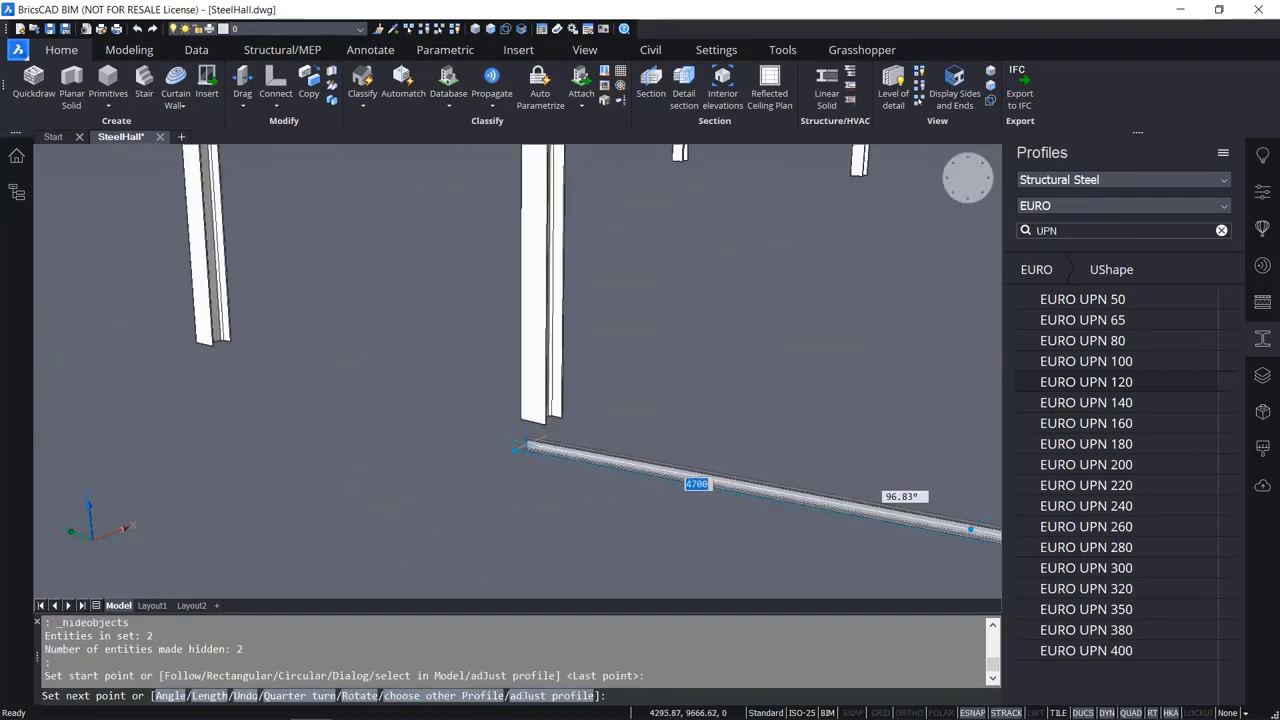
scroll(538, 432, up, 4)
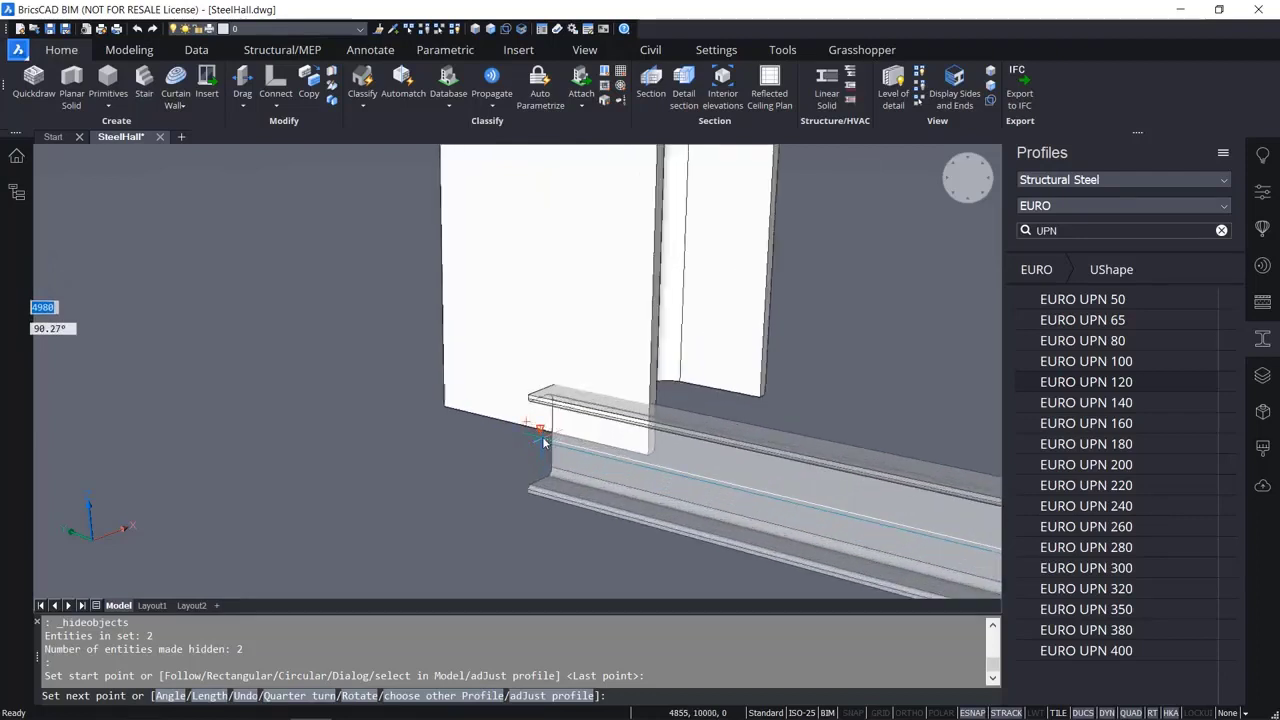
scroll(538, 440, up, 5)
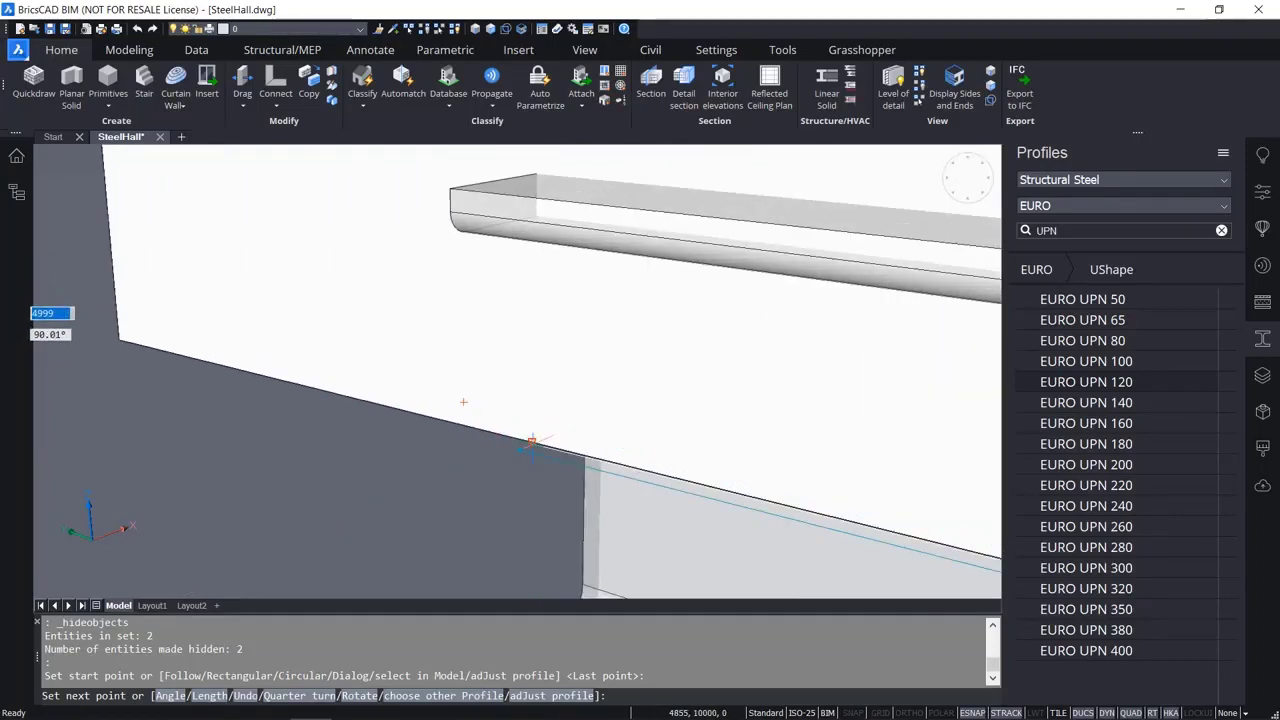
click(535, 441)
scroll(600, 440, down, 6)
scroll(597, 440, down, 8)
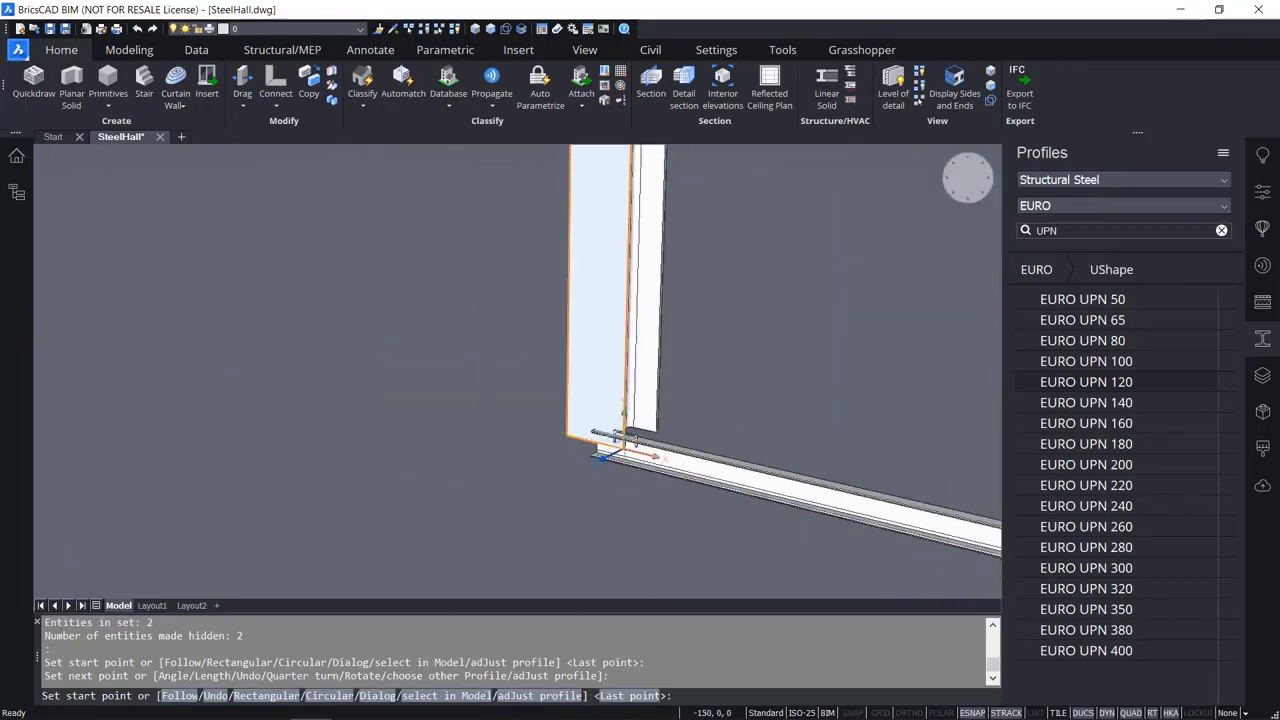
scroll(577, 478, up, 5)
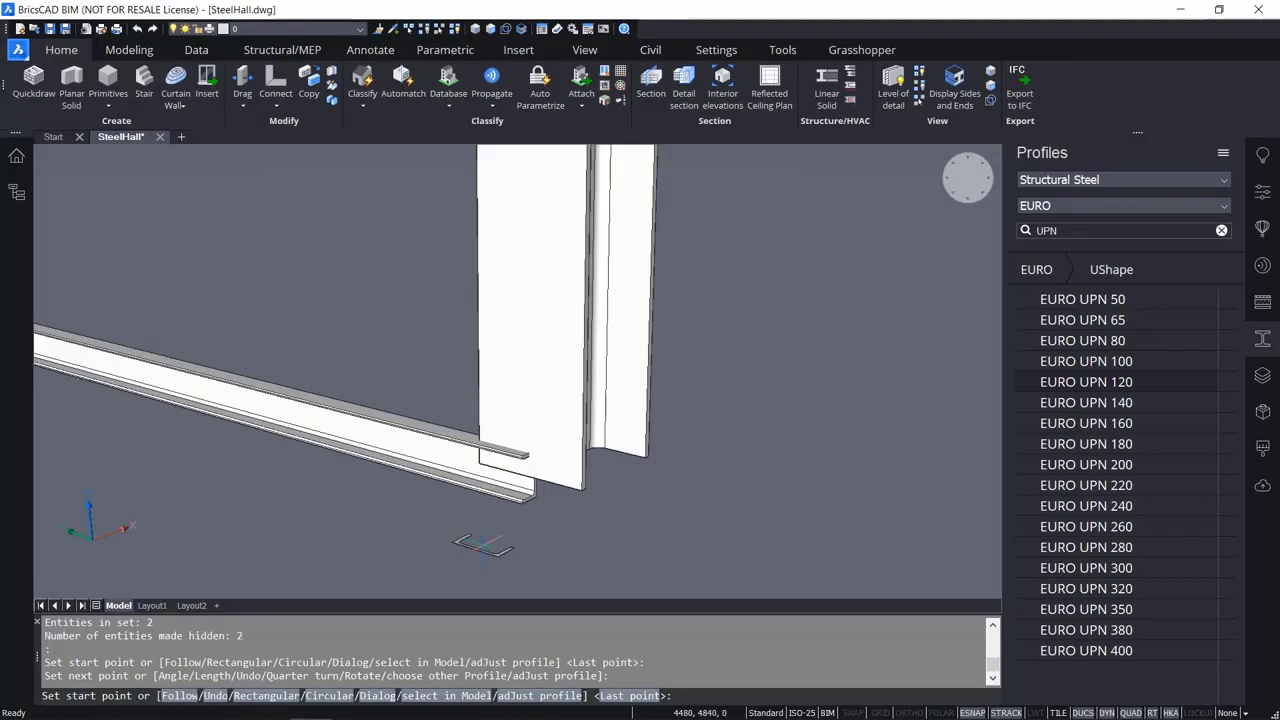
key(Escape)
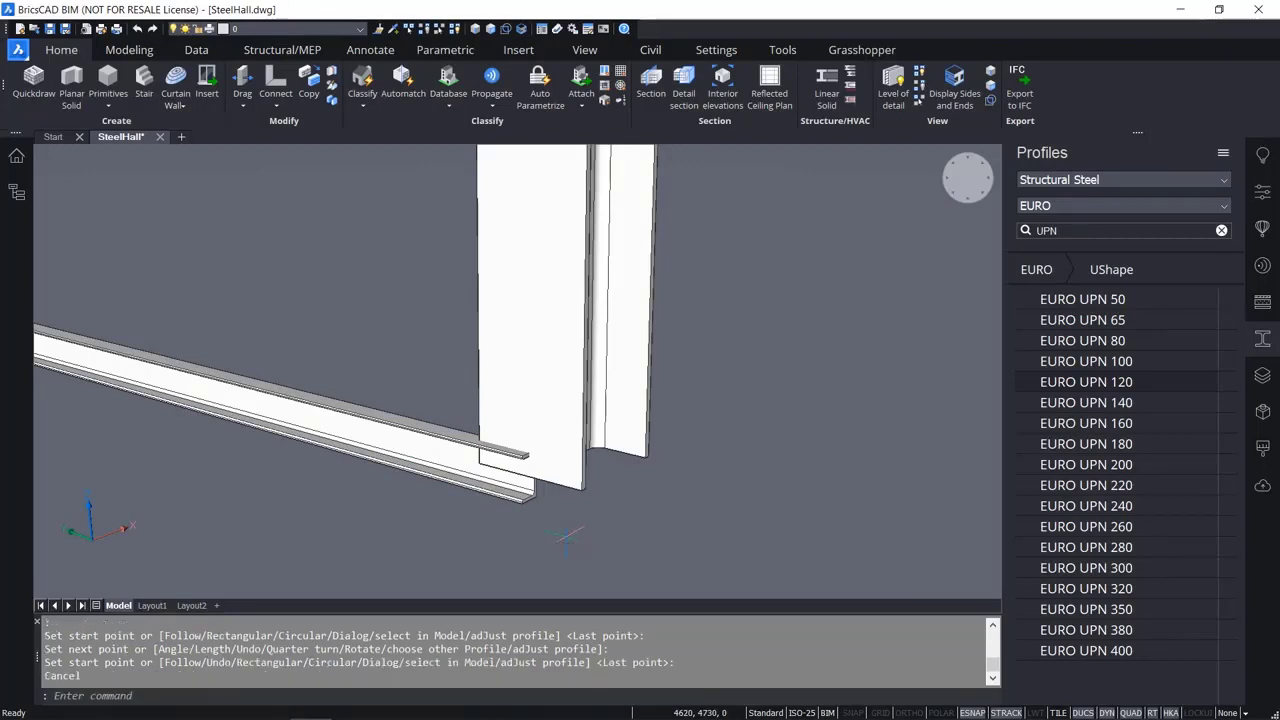
Add eccentricity to the UPN 120 member between the two outer columns, using the MiddleRight base location, and accept it.
scroll(566, 536, down, 4)
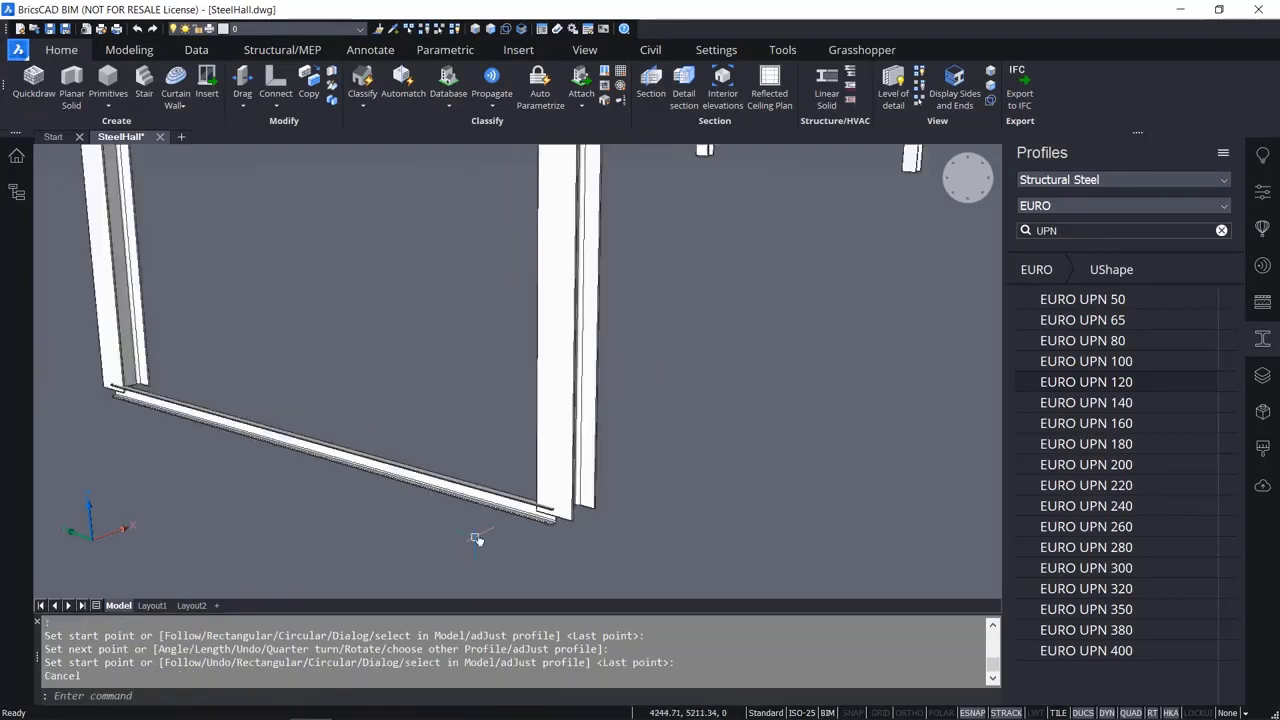
middle_drag(470, 530, 614, 519)
scroll(640, 505, up, 5)
scroll(624, 516, down, 4)
click(562, 525)
click(506, 412)
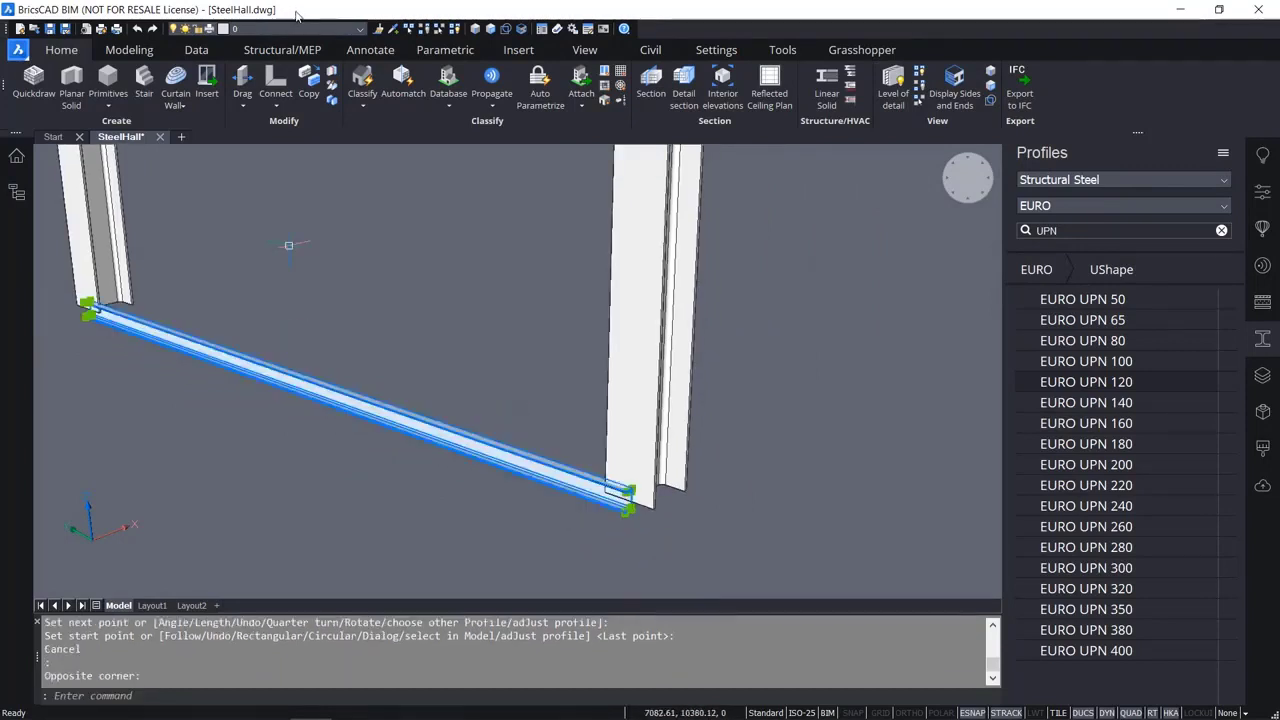
click(310, 52)
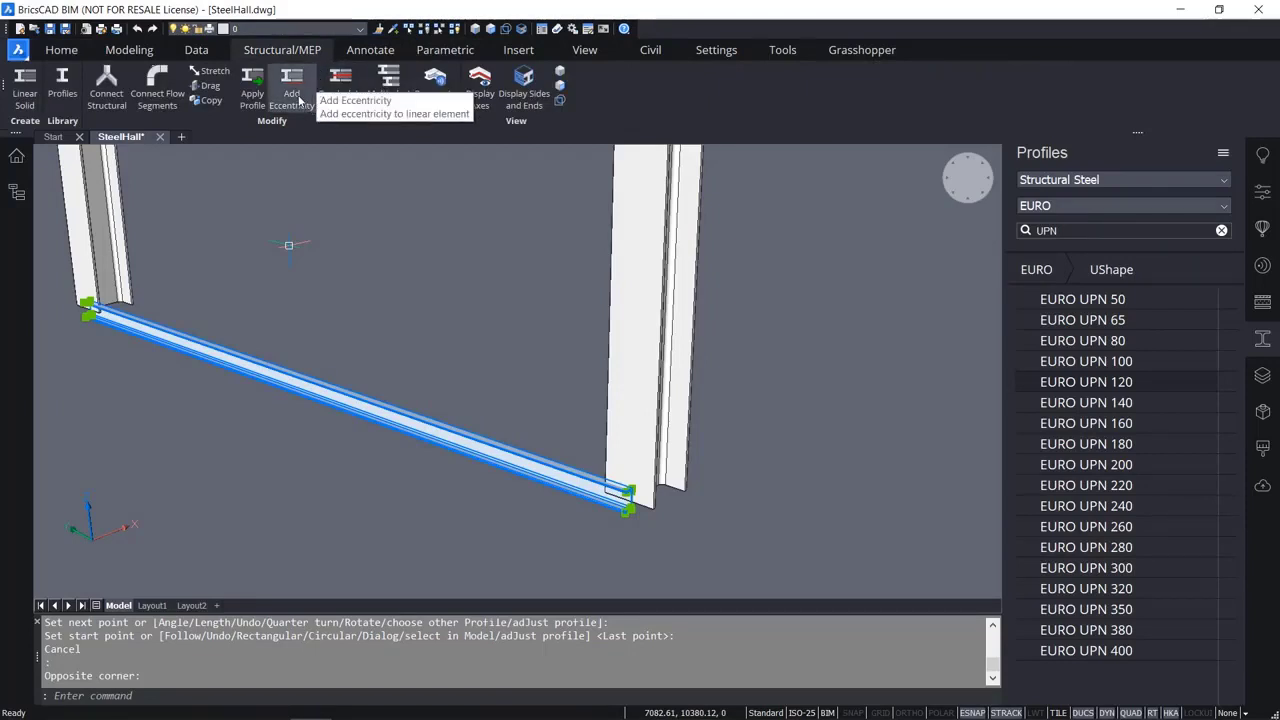
click(297, 98)
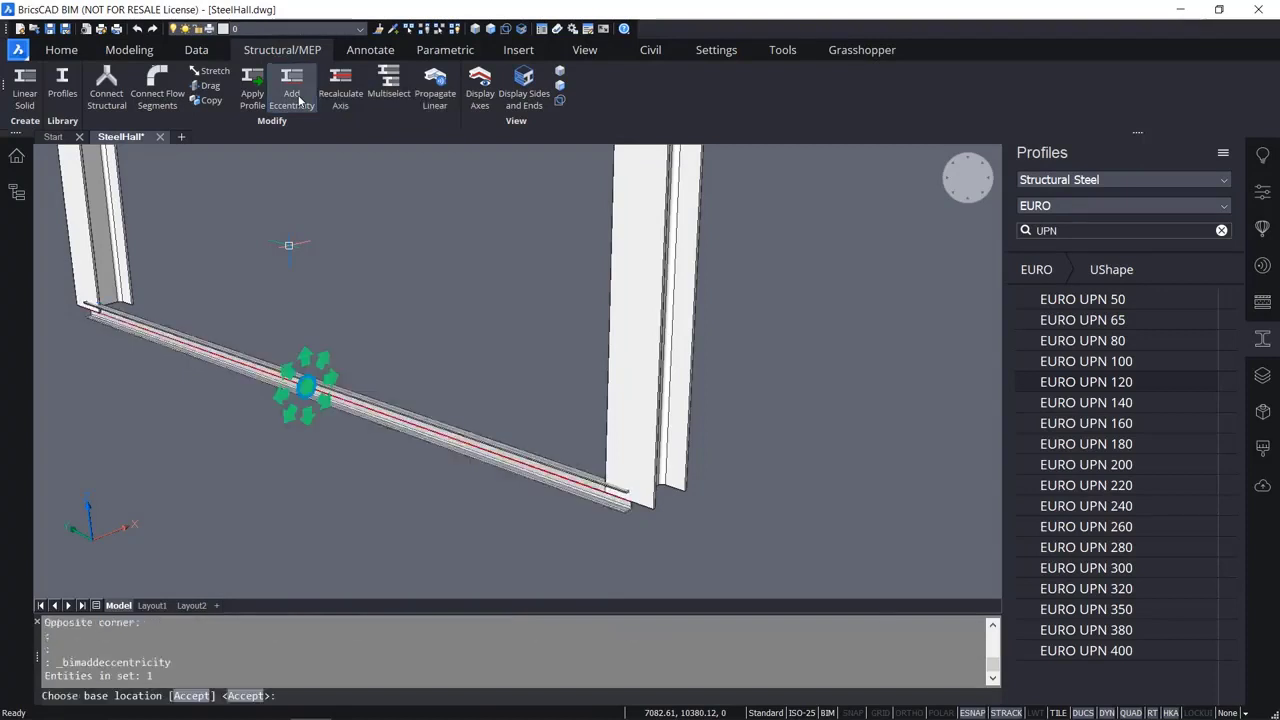
click(284, 400)
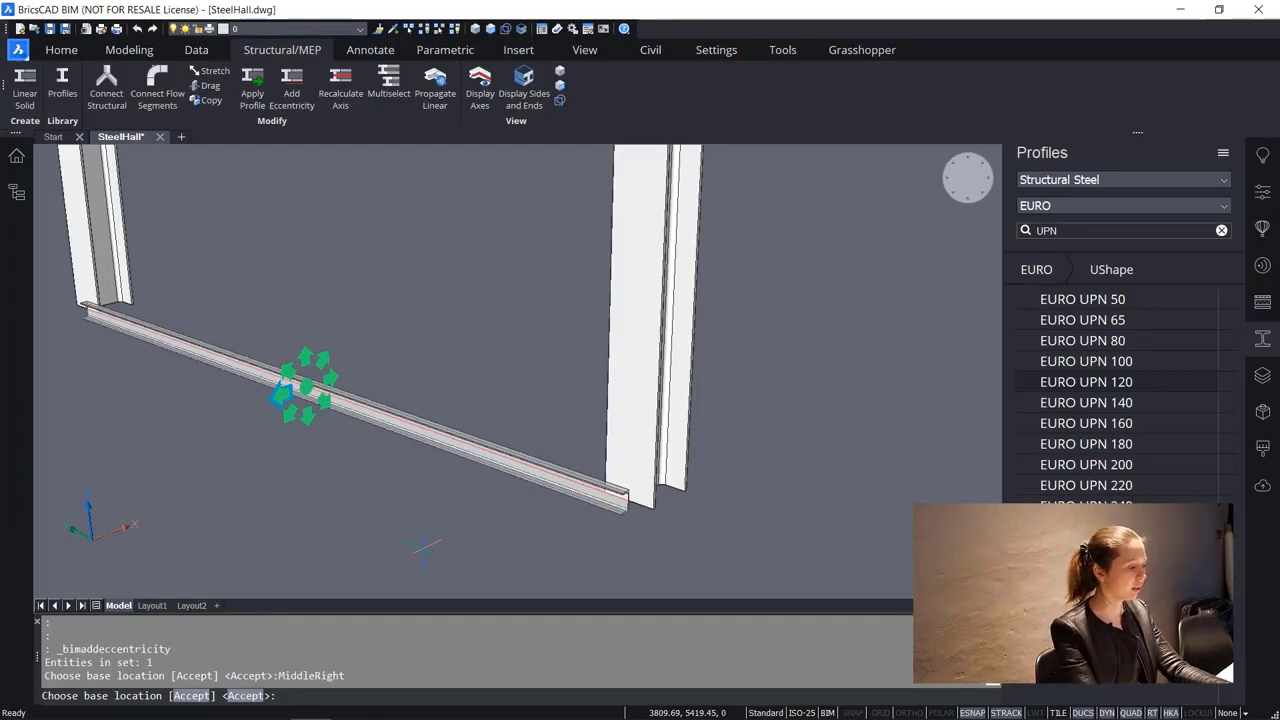
key(Return)
Move the UPN 120 member vertically up by 1500 along the two columns.
scroll(576, 506, up, 6)
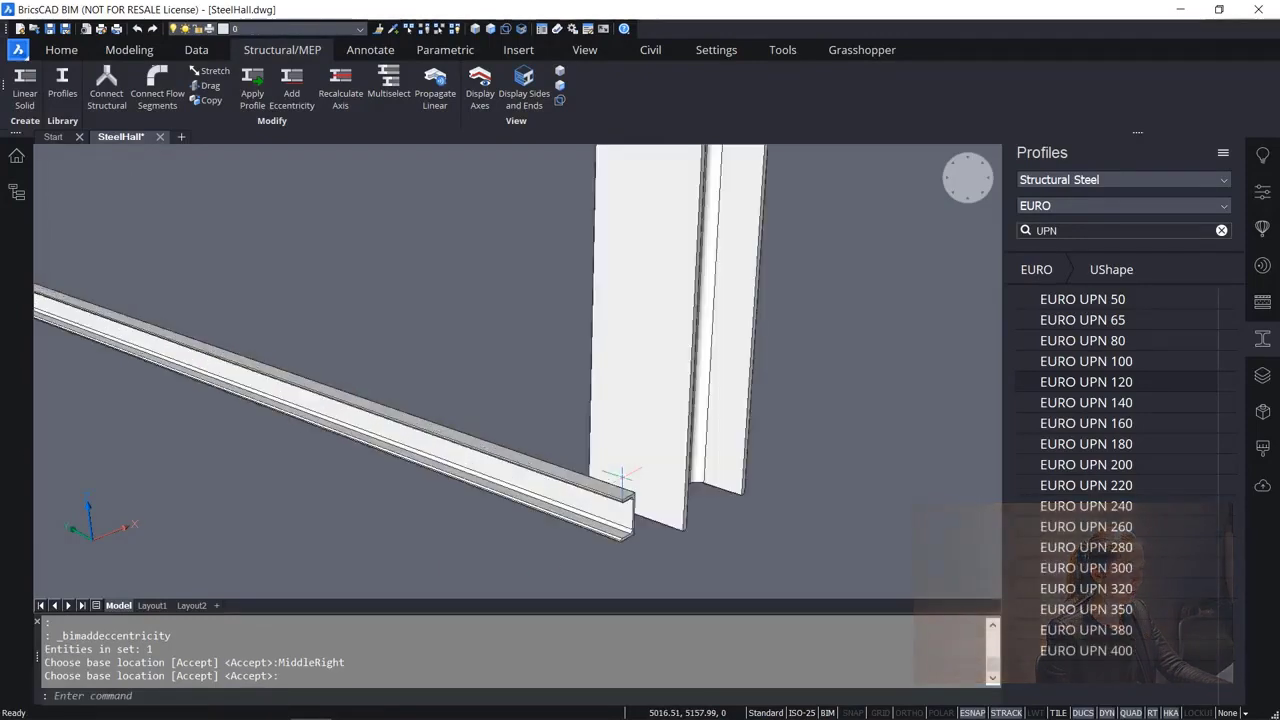
shift+middle_drag(431, 495, 611, 490)
scroll(612, 490, down, 5)
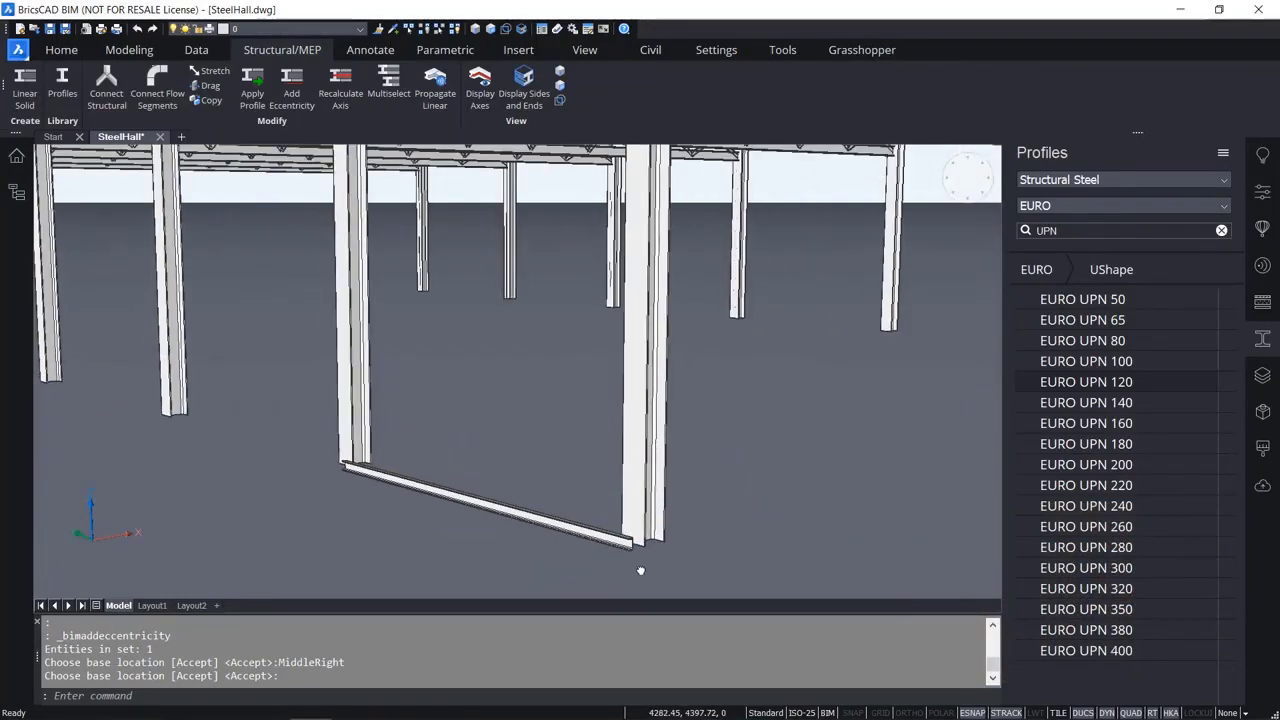
scroll(620, 560, up, 3)
click(510, 503)
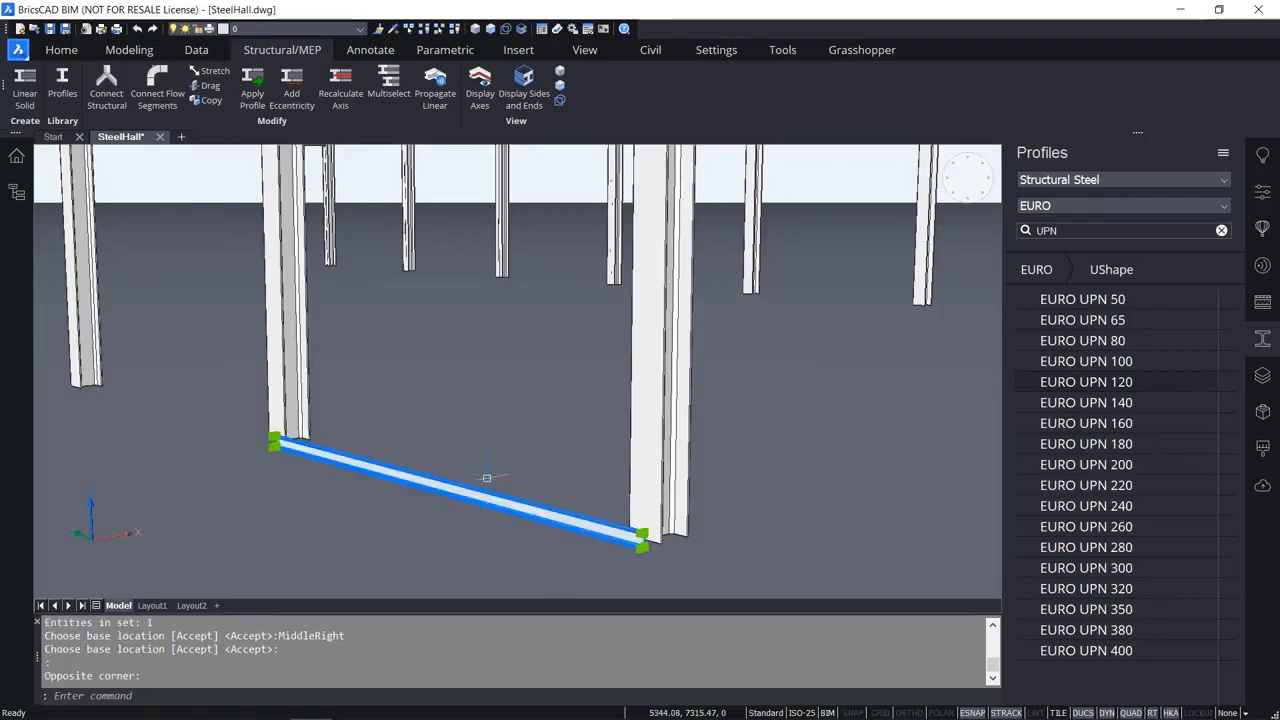
key(Escape)
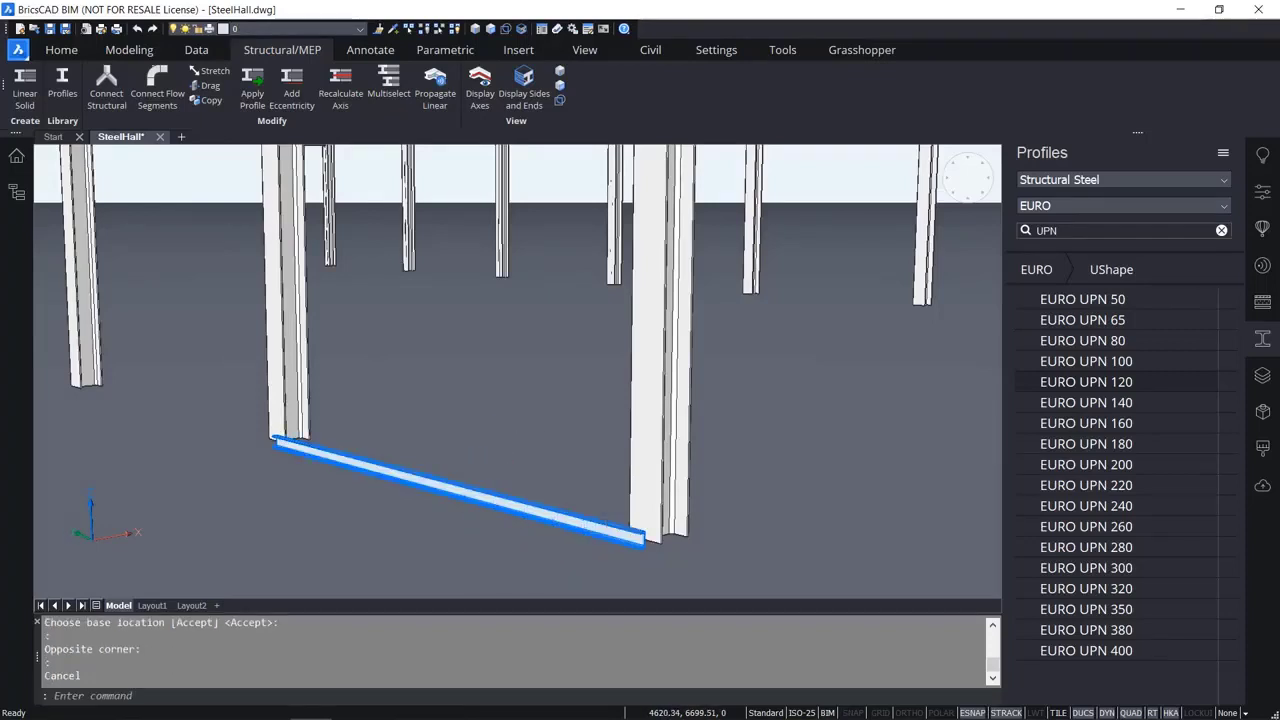
click(458, 492)
drag(490, 470, 478, 333)
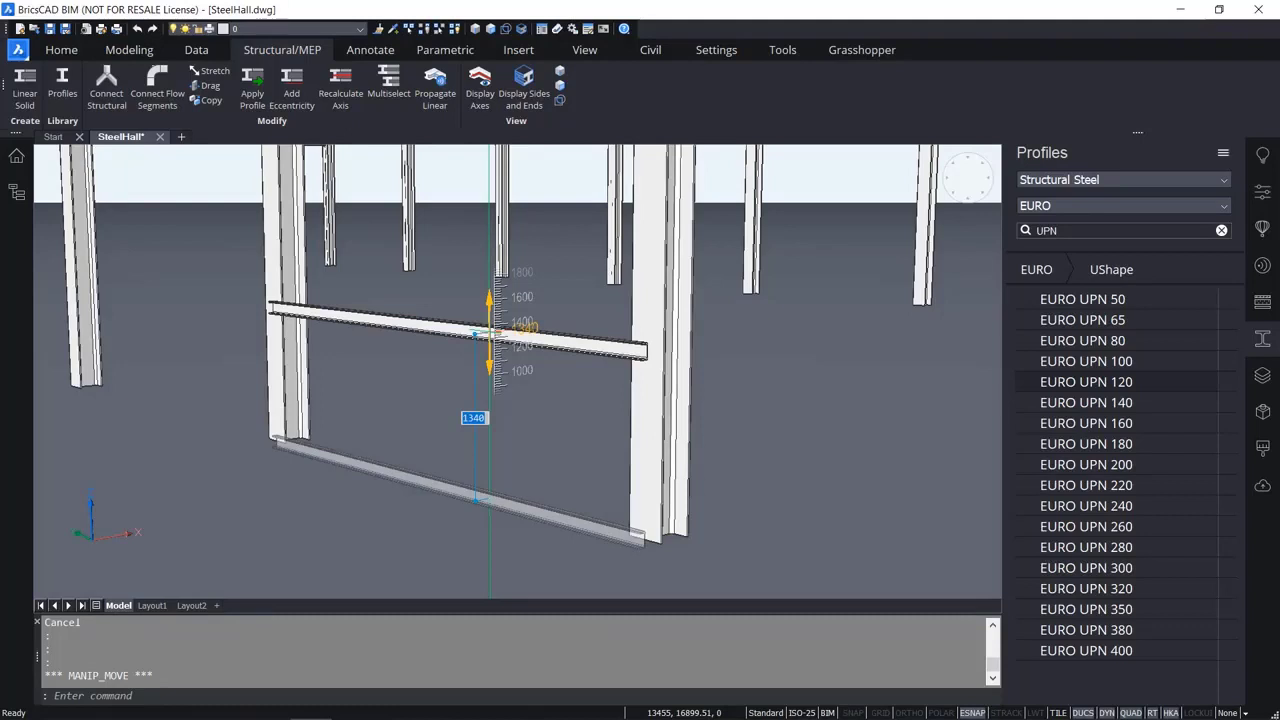
text(1)
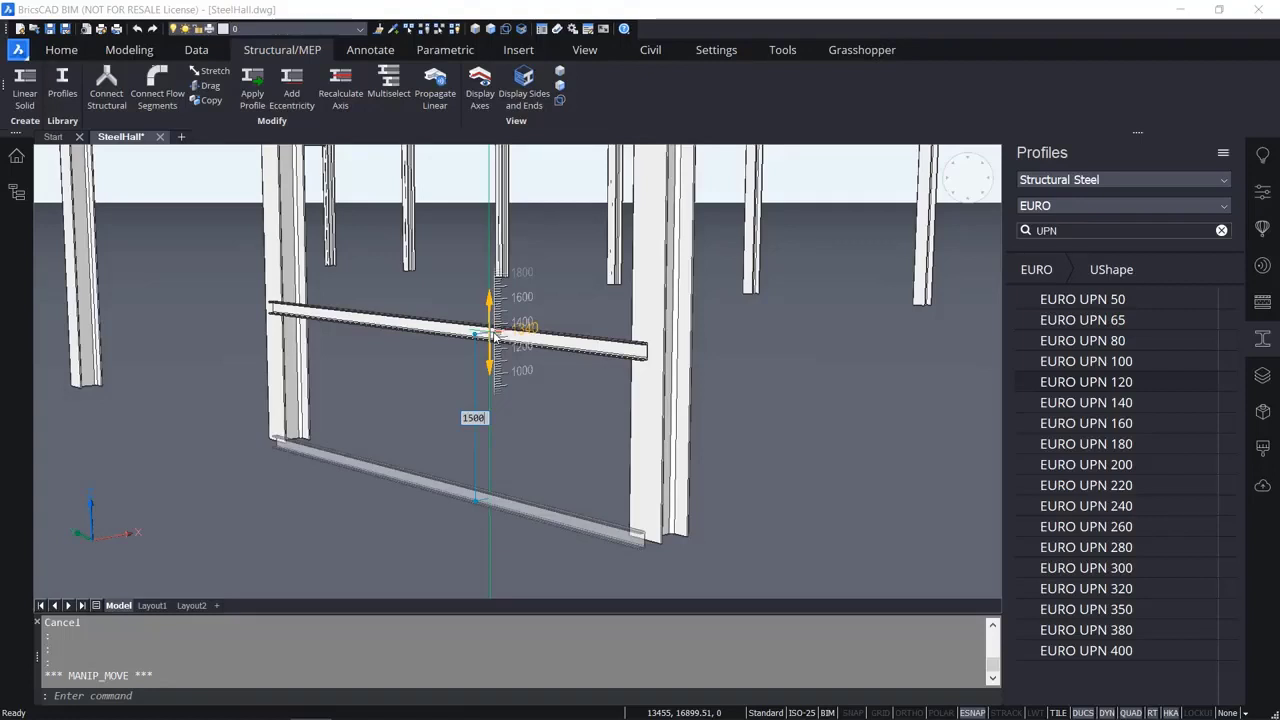
key(Return)
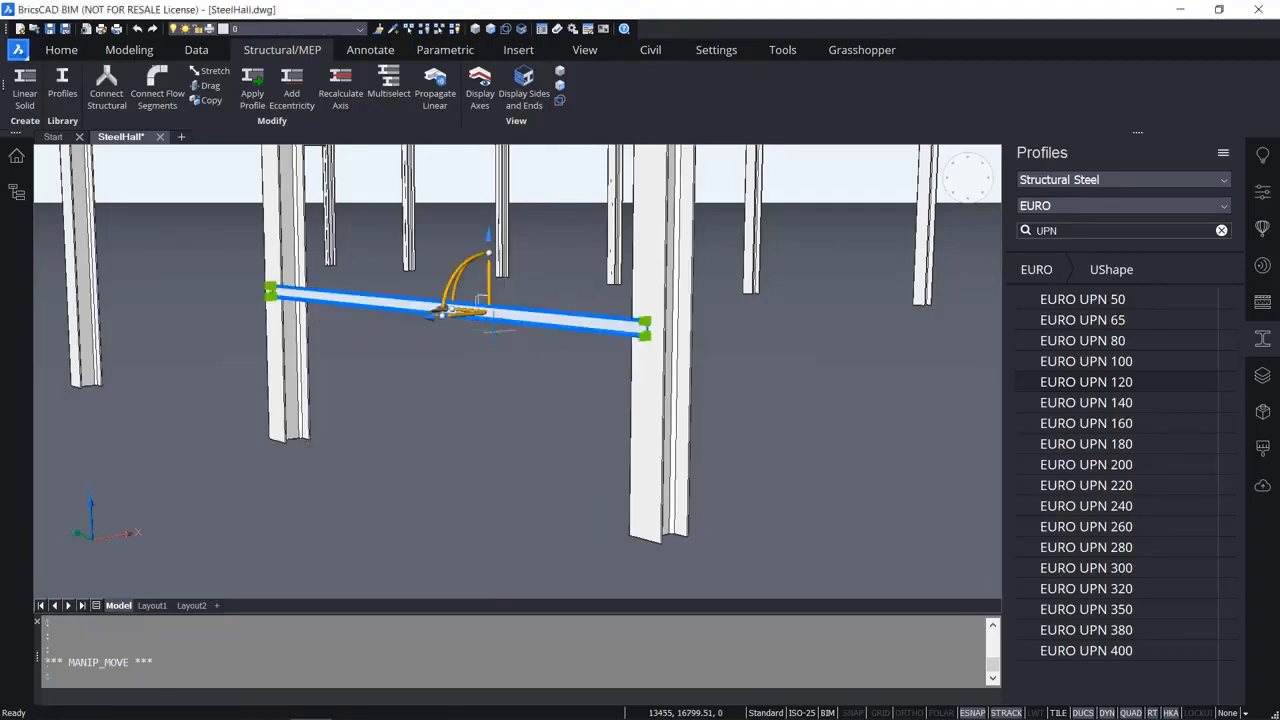
Start copying the raised UPN 120 member vertically upwards in repeated-copies mode with a spacing of 900.
scroll(500, 350, down, 3)
middle_drag(515, 377, 585, 459)
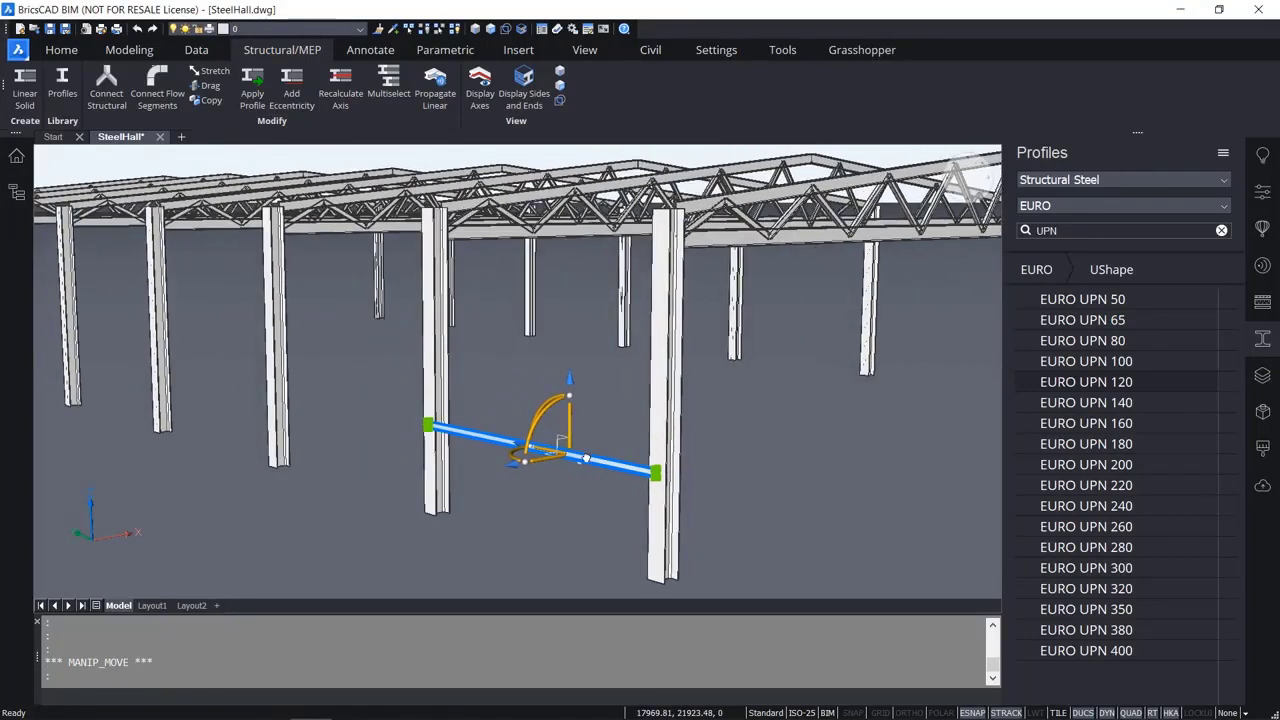
scroll(566, 449, up, 2)
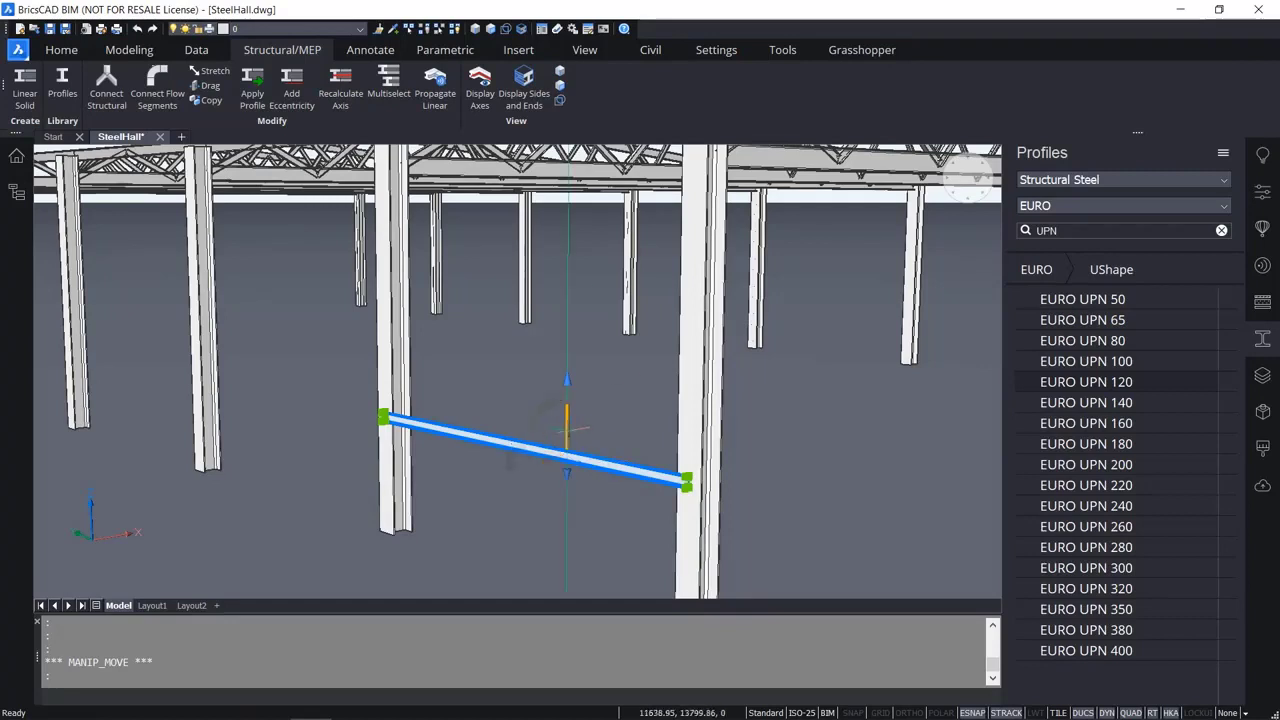
drag(567, 428, 567, 397)
key(Return)
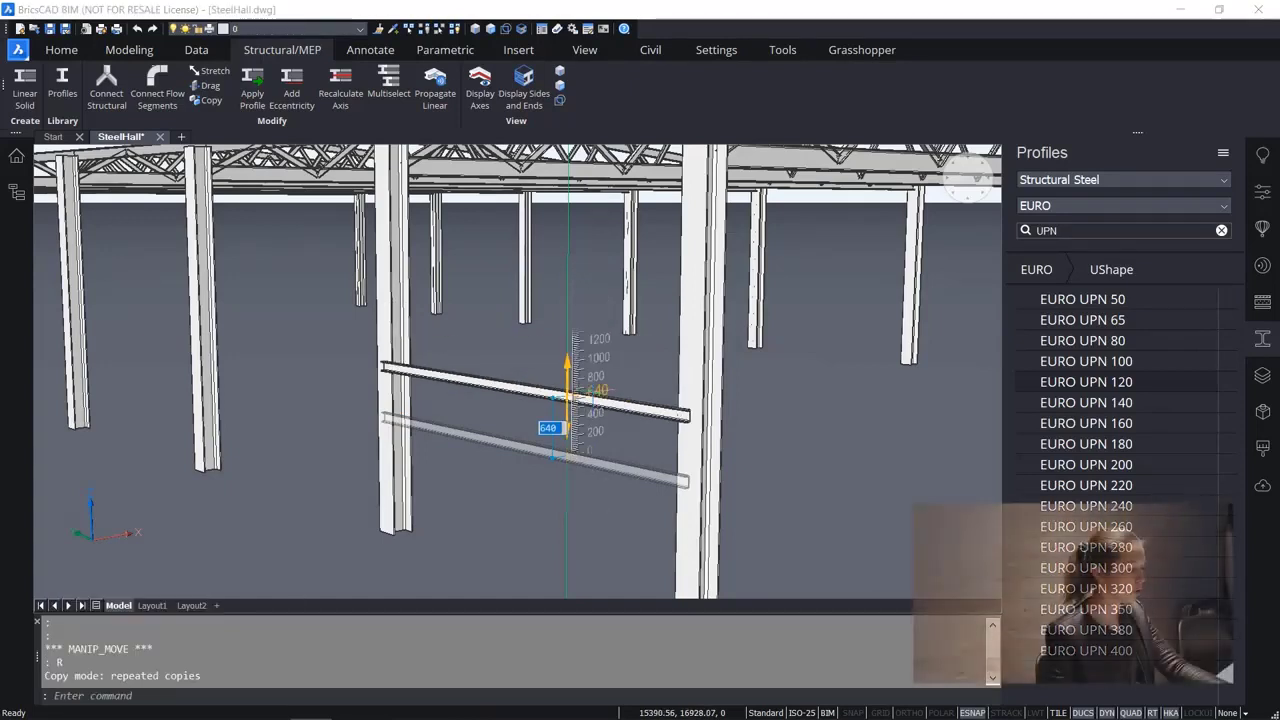
text(900)
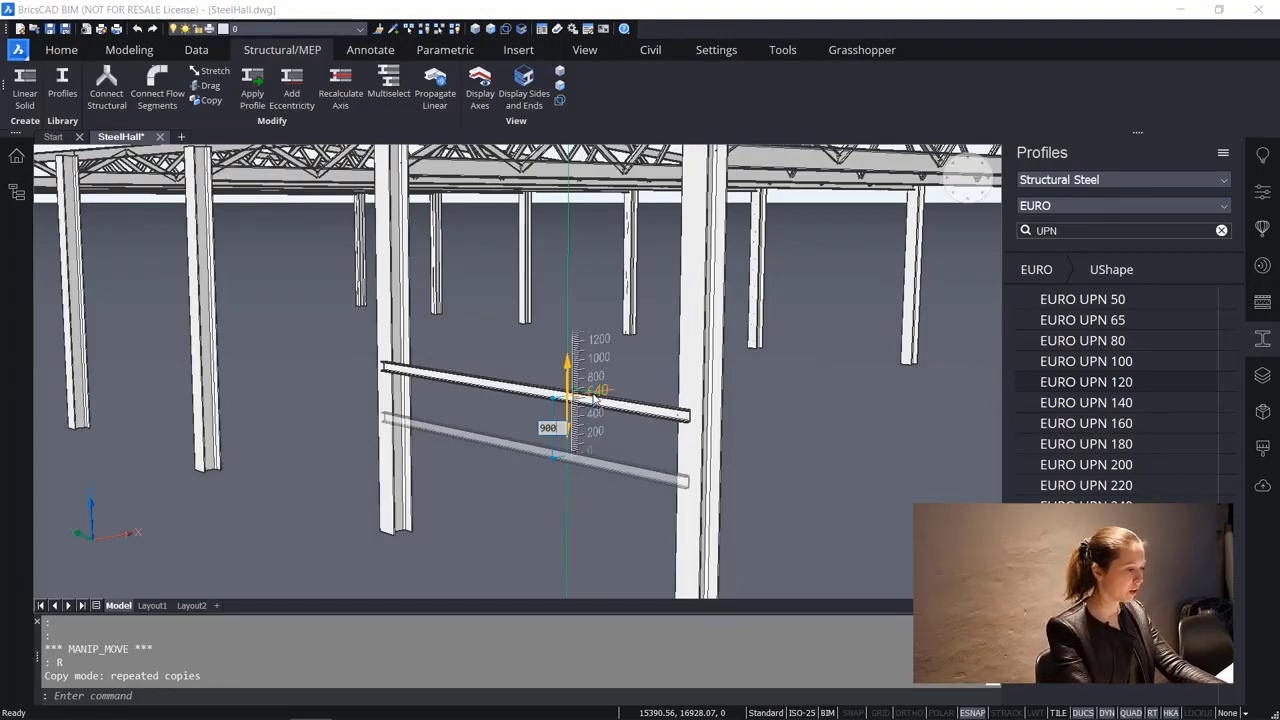
key(Return)
Extend the repeated copies up the columns to three members above the original, then finish copying and clear the selection.
scroll(568, 256, down, 3)
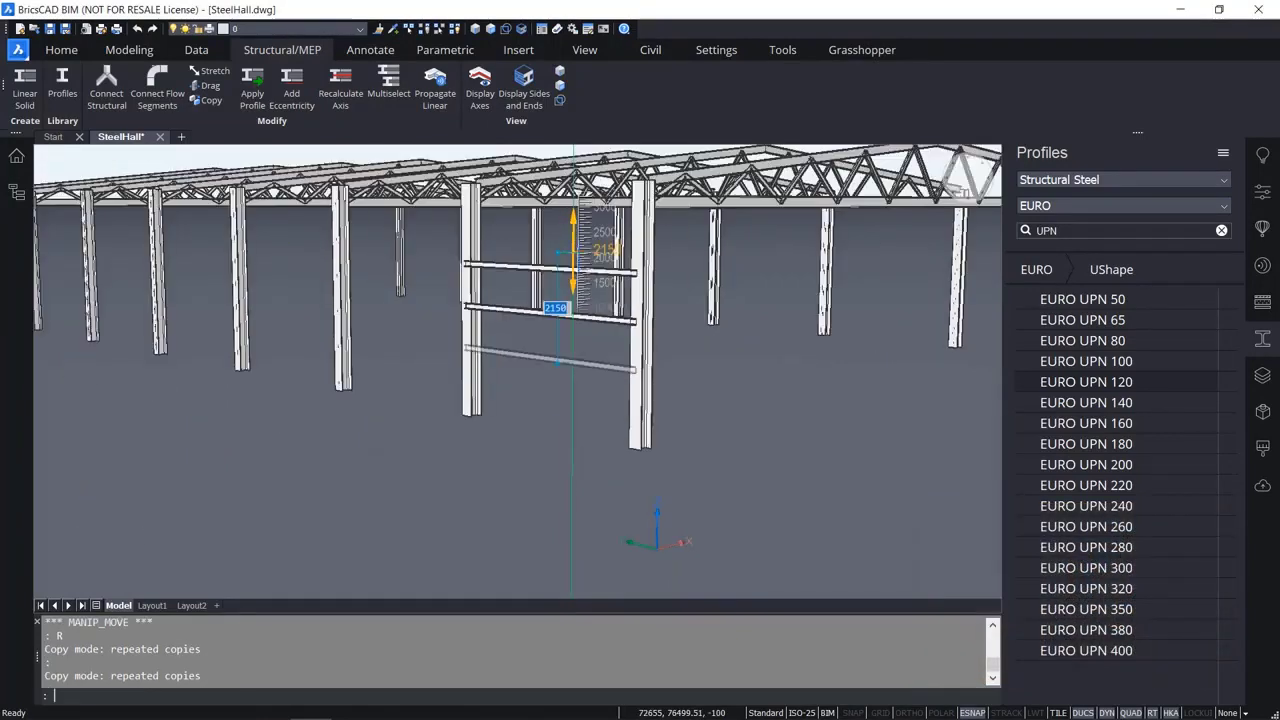
middle_drag(569, 258, 580, 458)
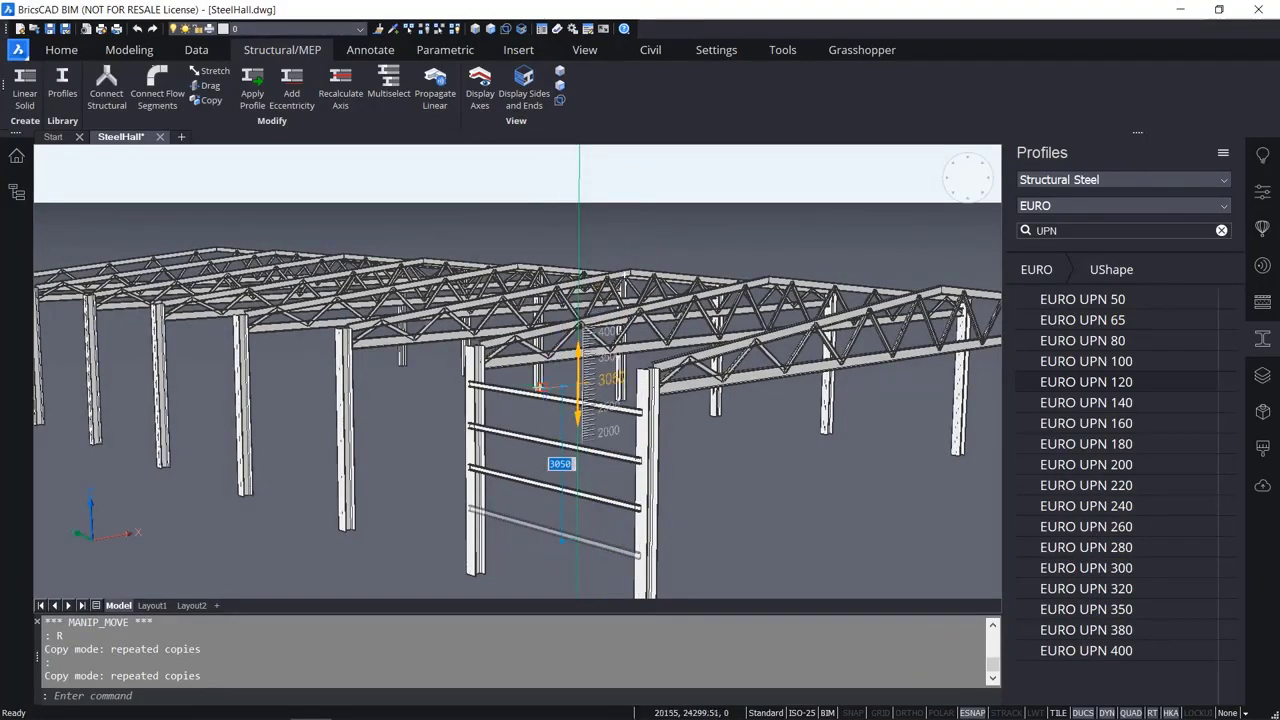
scroll(590, 400, up, 3)
shift+middle_drag(574, 367, 597, 391)
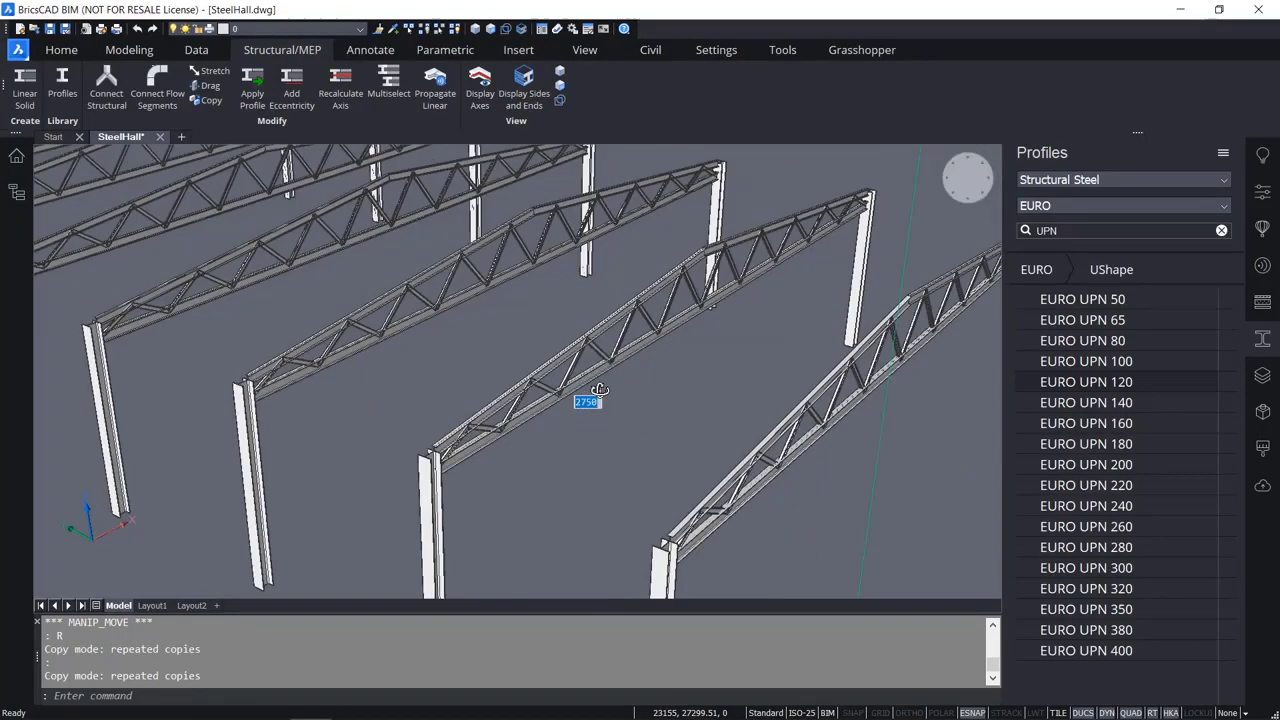
shift+middle_drag(684, 399, 530, 270)
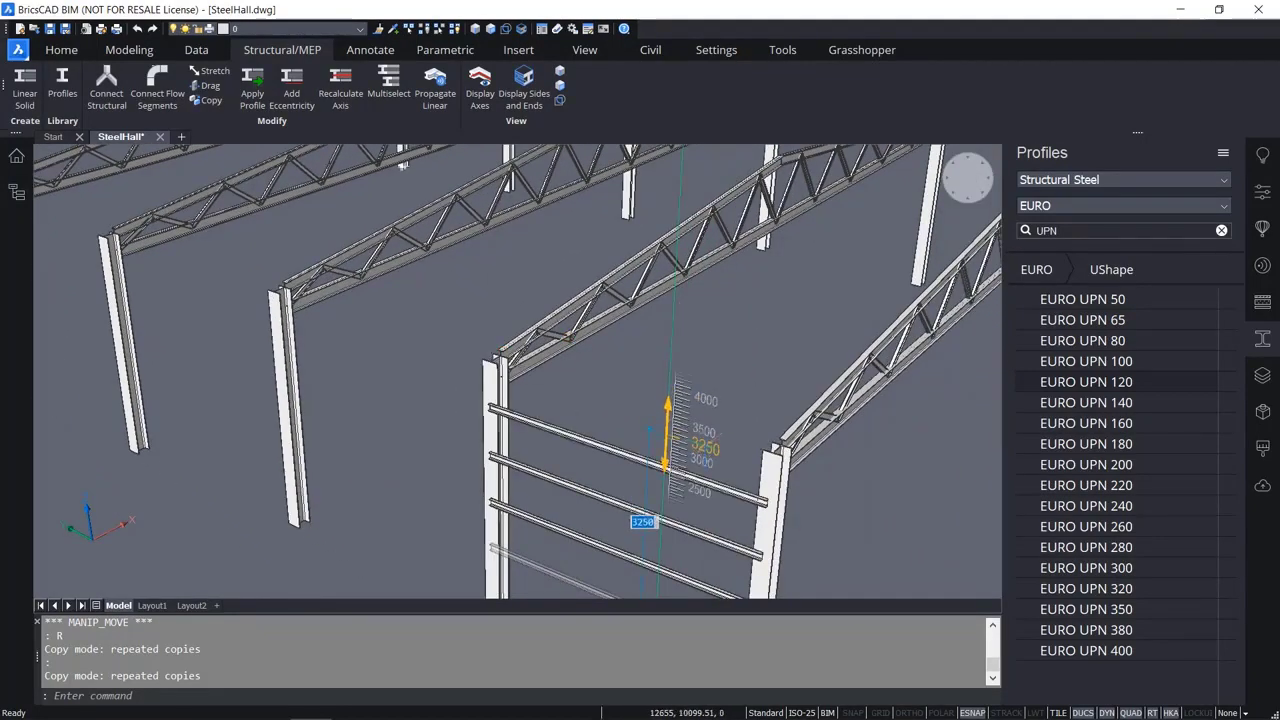
middle_drag(711, 446, 669, 346)
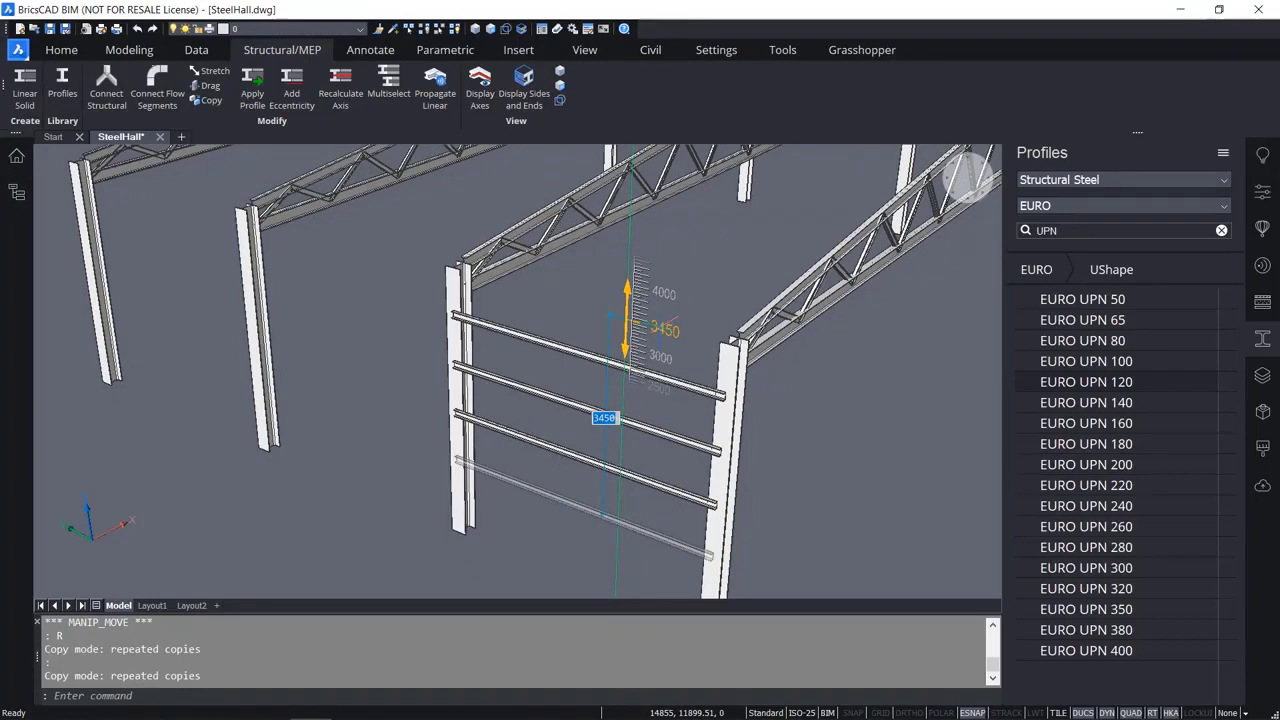
key(Escape)
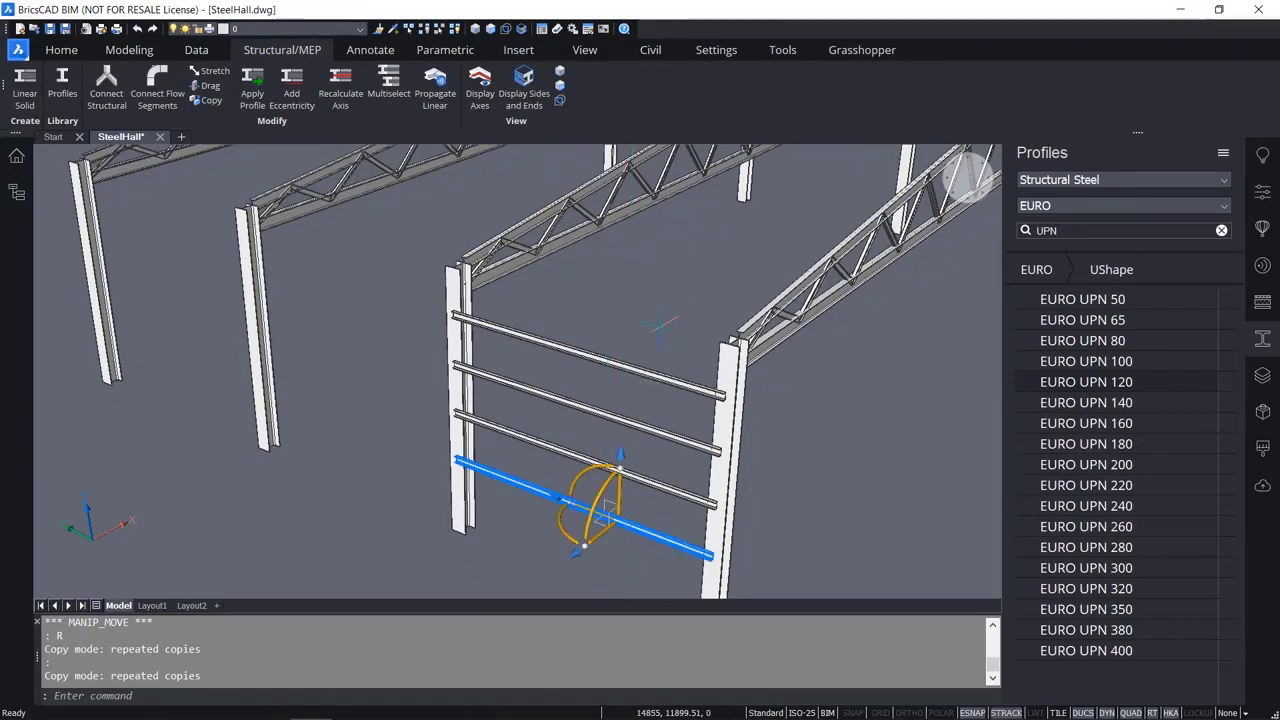
key(Escape)
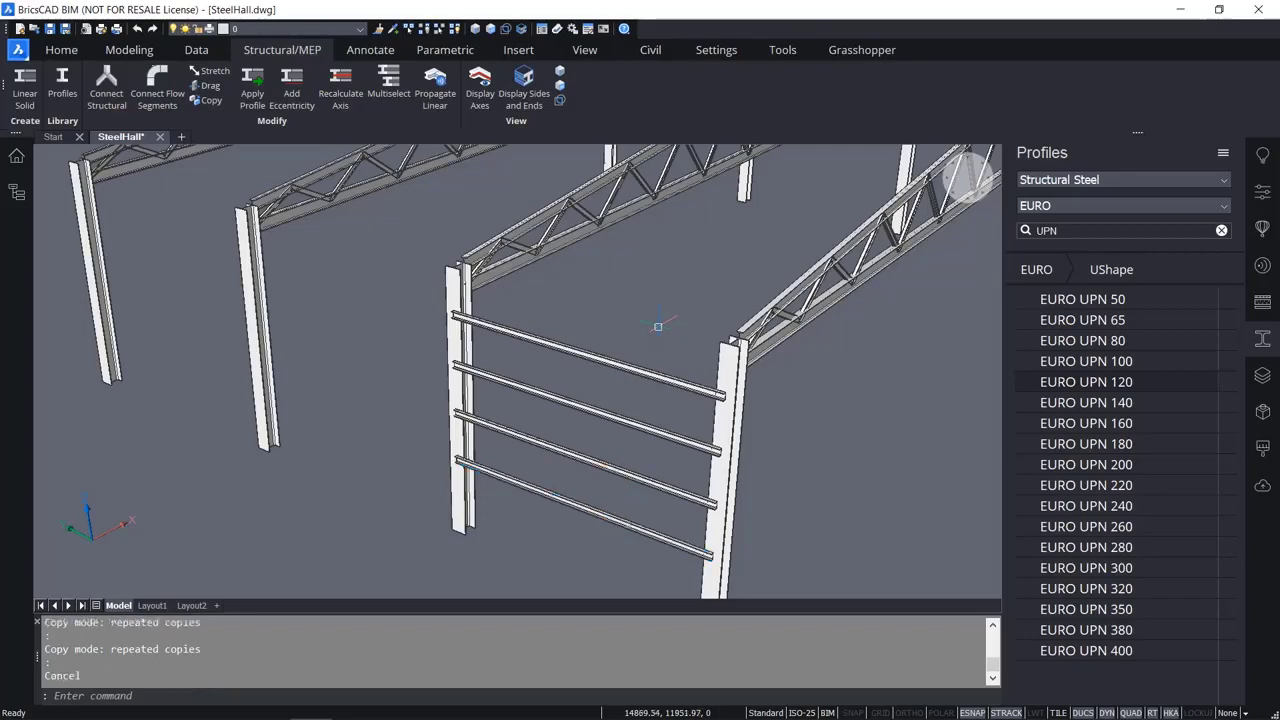
scroll(590, 432, down, 6)
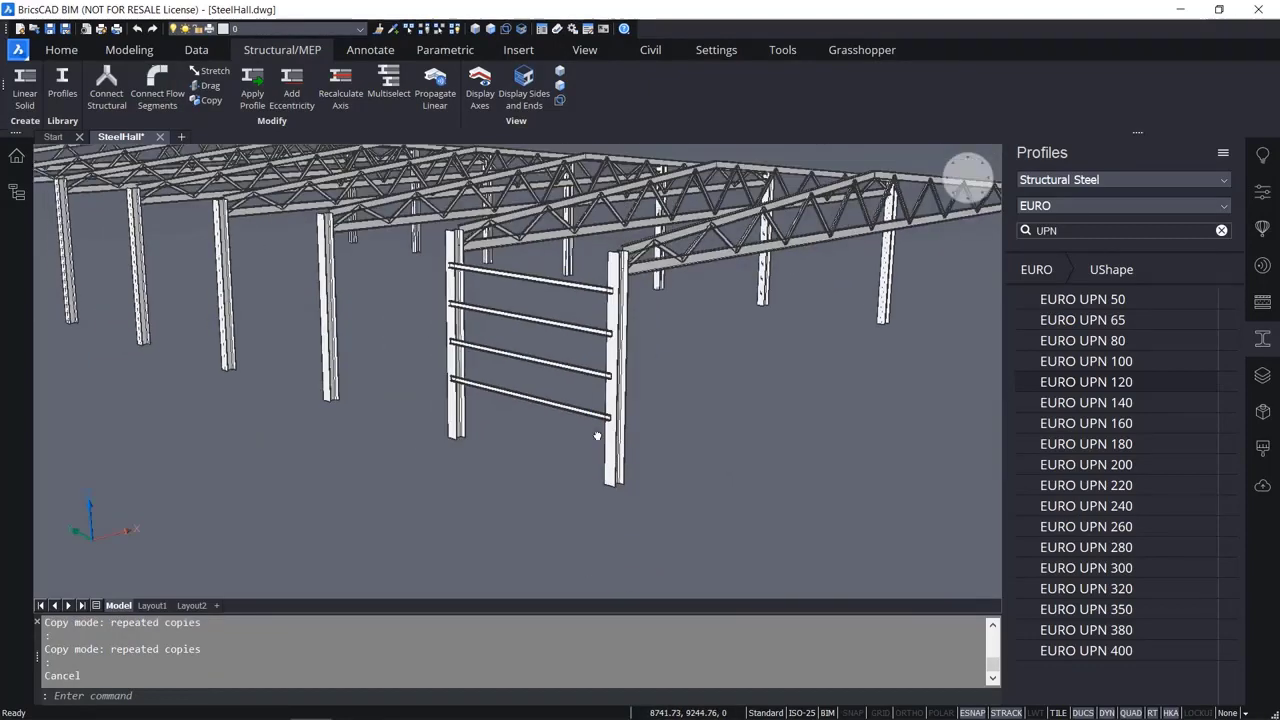
middle_drag(597, 436, 642, 474)
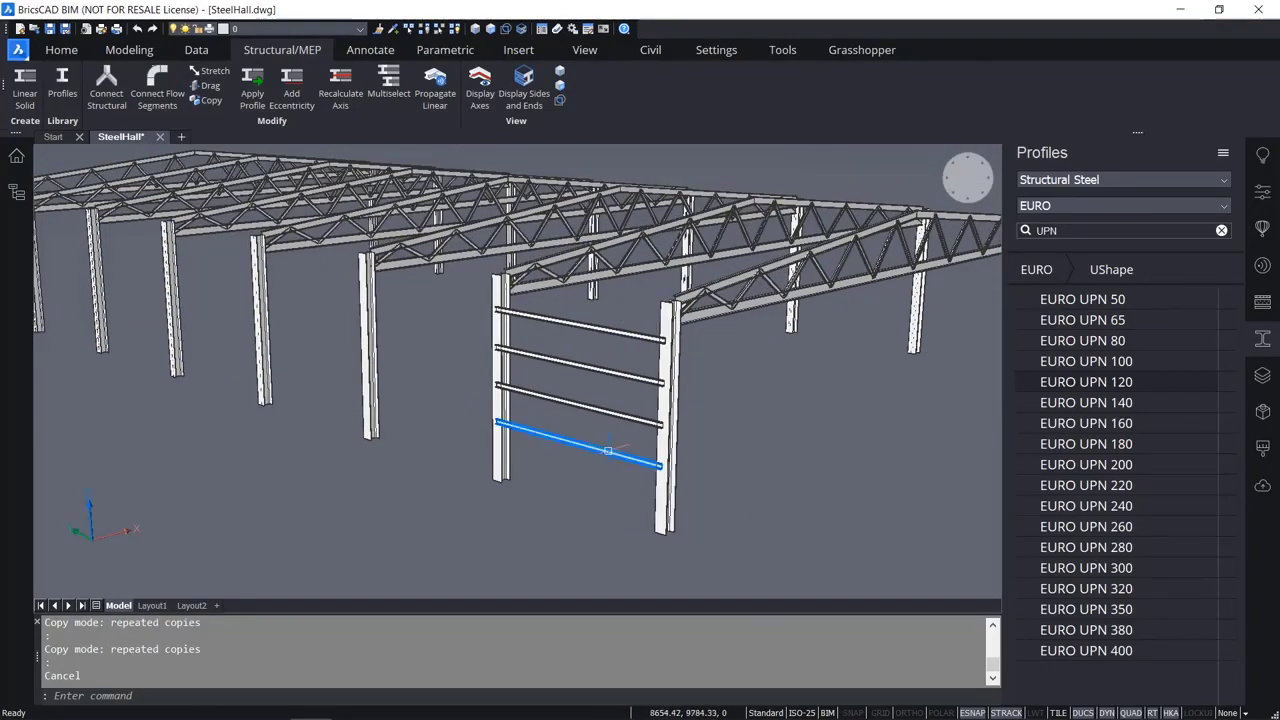
mouse_move(588, 440)
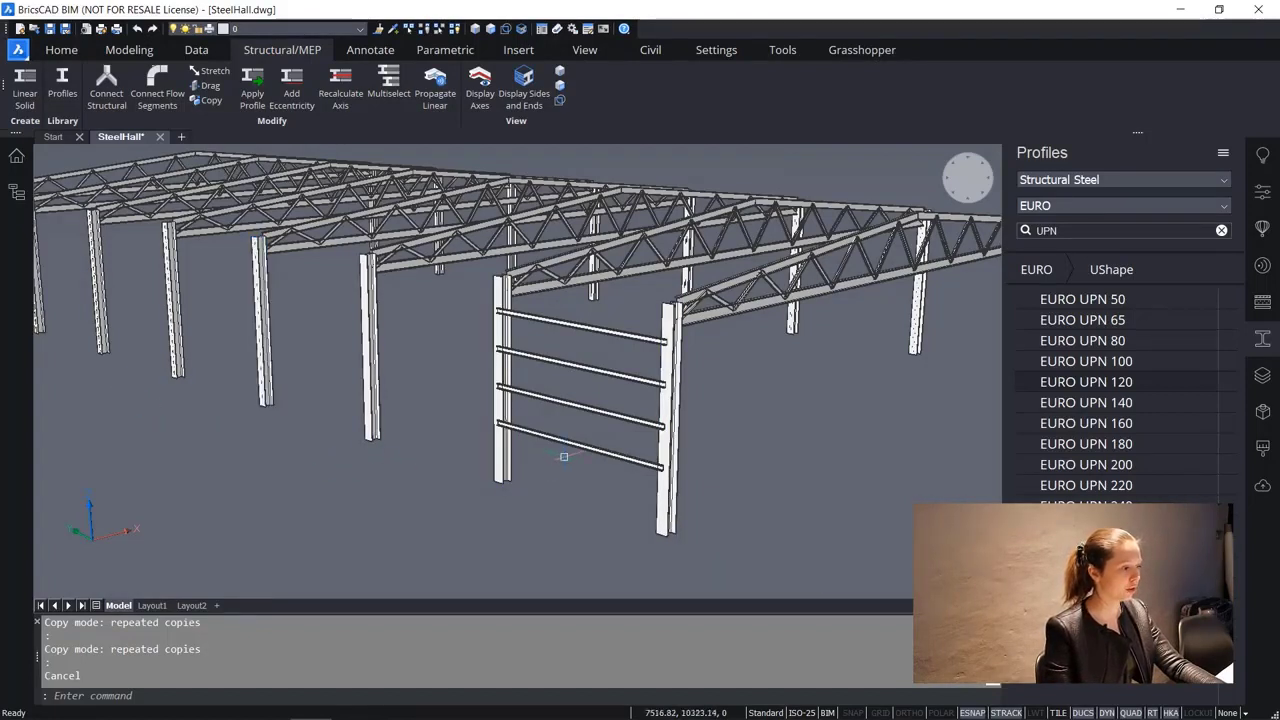
click(614, 499)
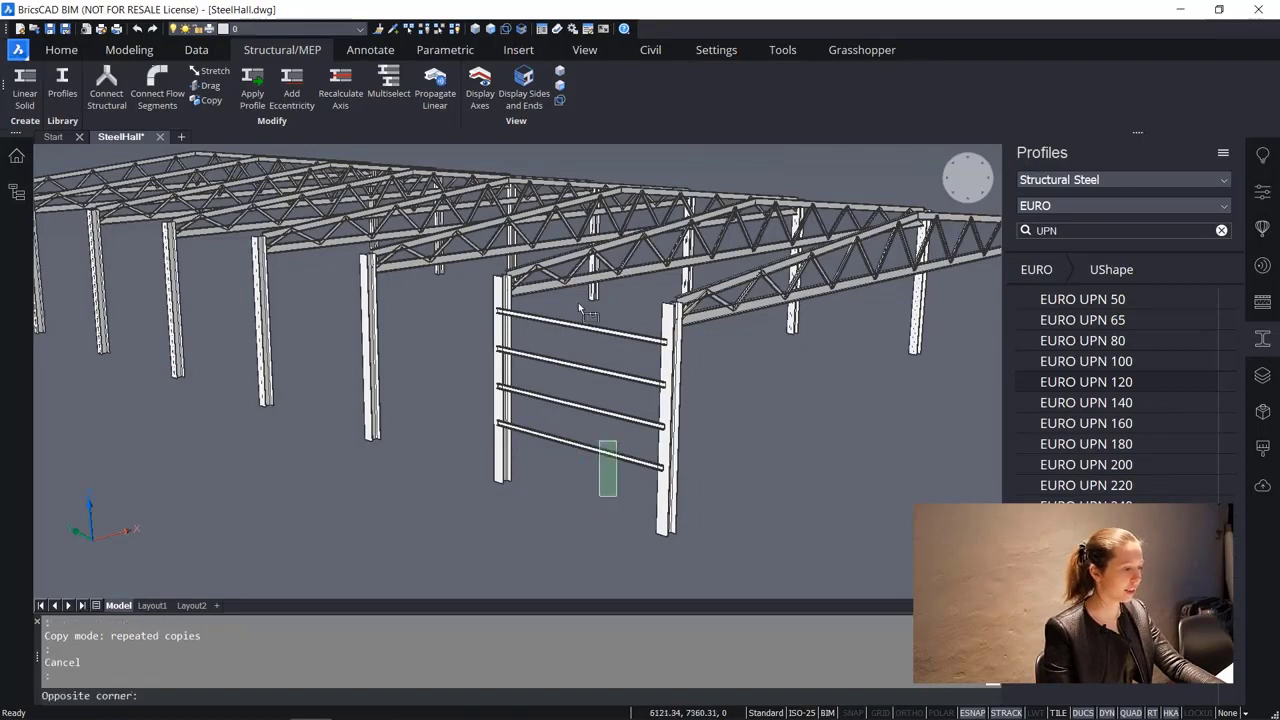
click(562, 322)
key(Escape)
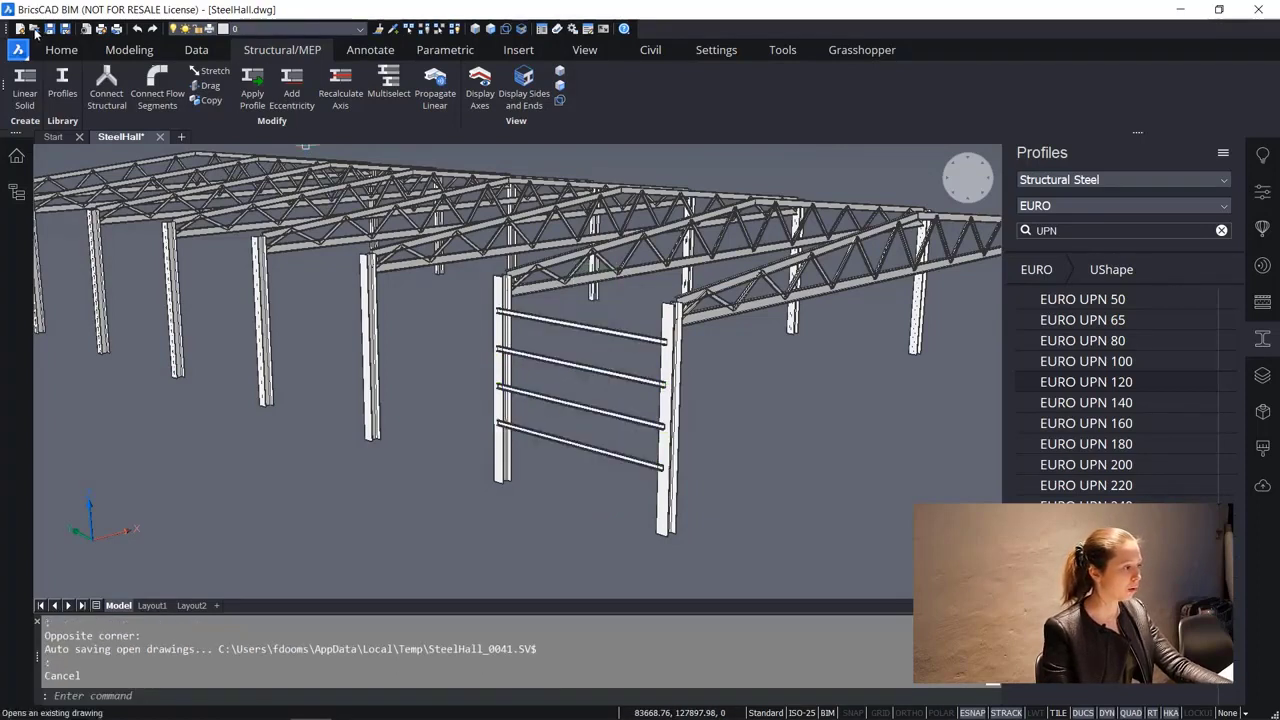
Start Propagate with the corner column and its neighbouring outer column as the base solids.
click(61, 49)
click(489, 82)
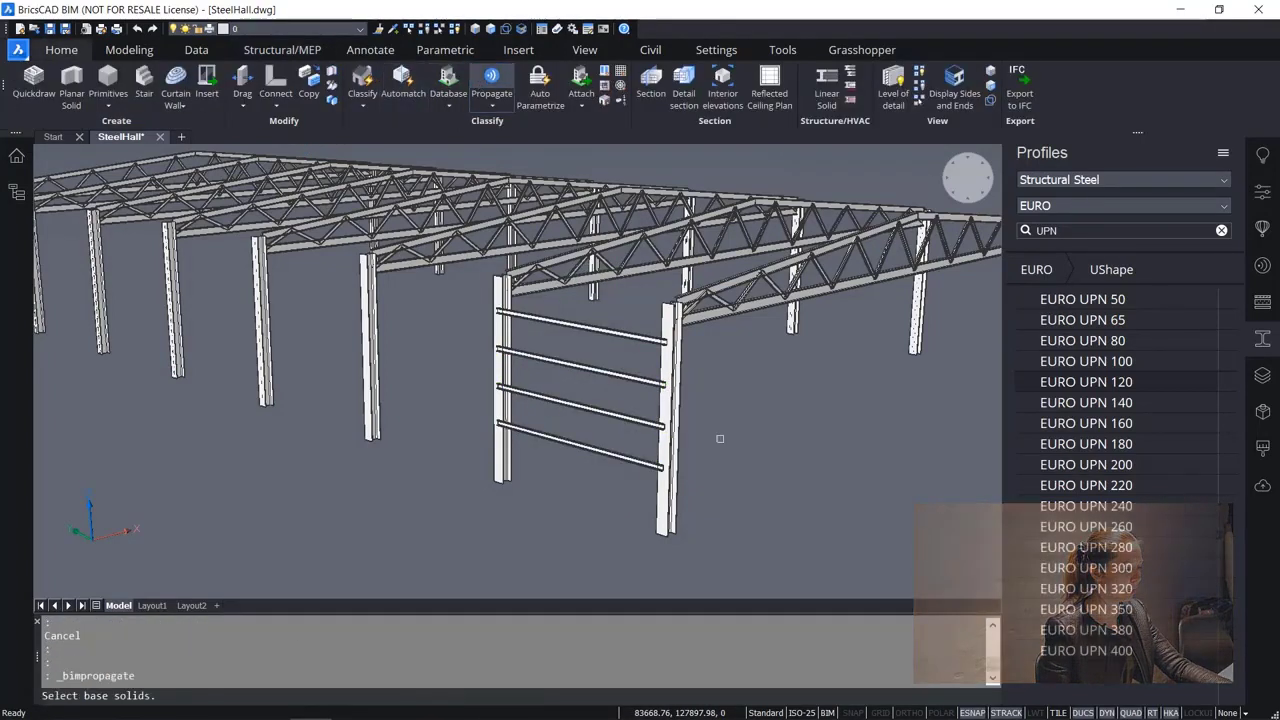
click(673, 510)
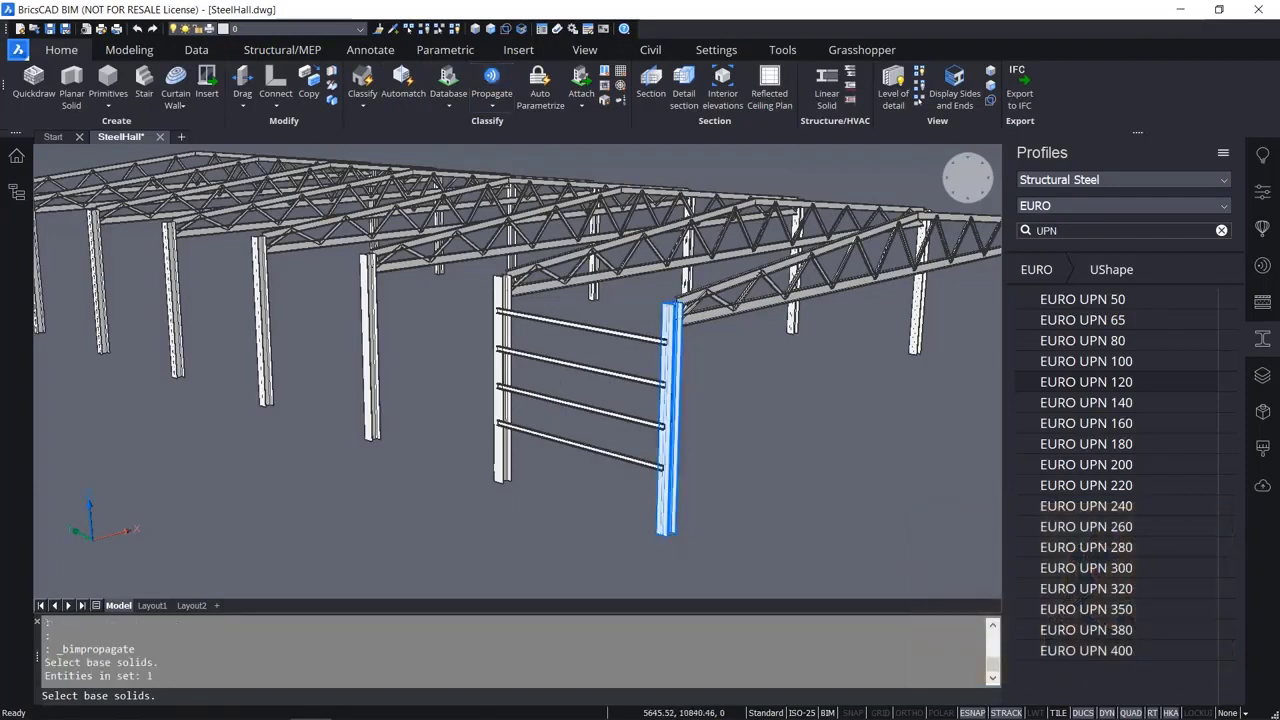
click(498, 468)
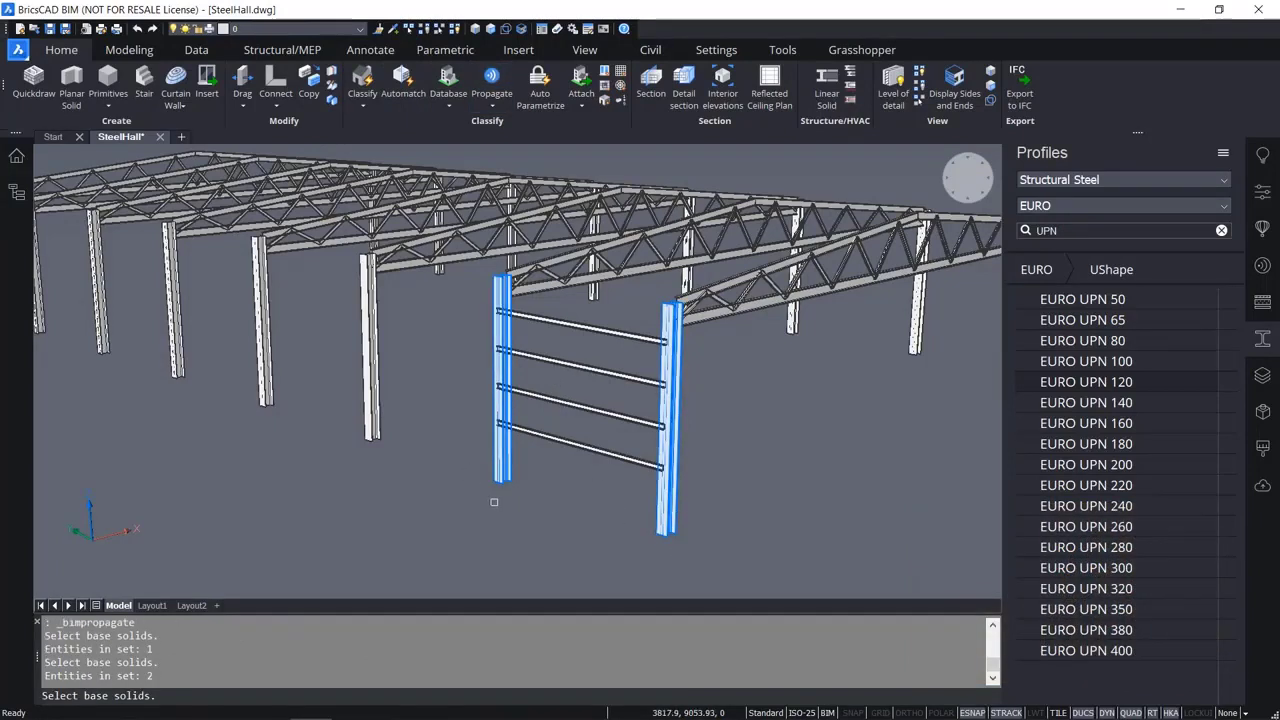
key(Return)
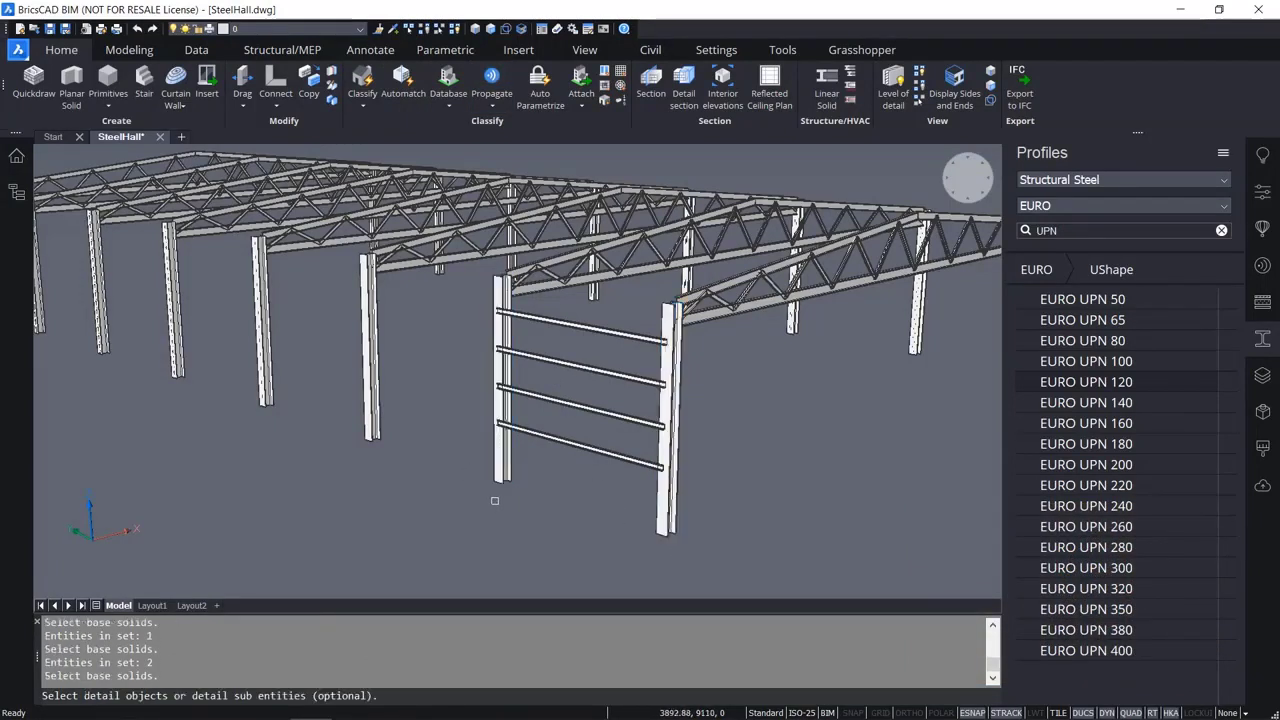
Select the four UPN 120 members as detail objects and choose to propagate the detail as copies.
click(594, 486)
click(568, 319)
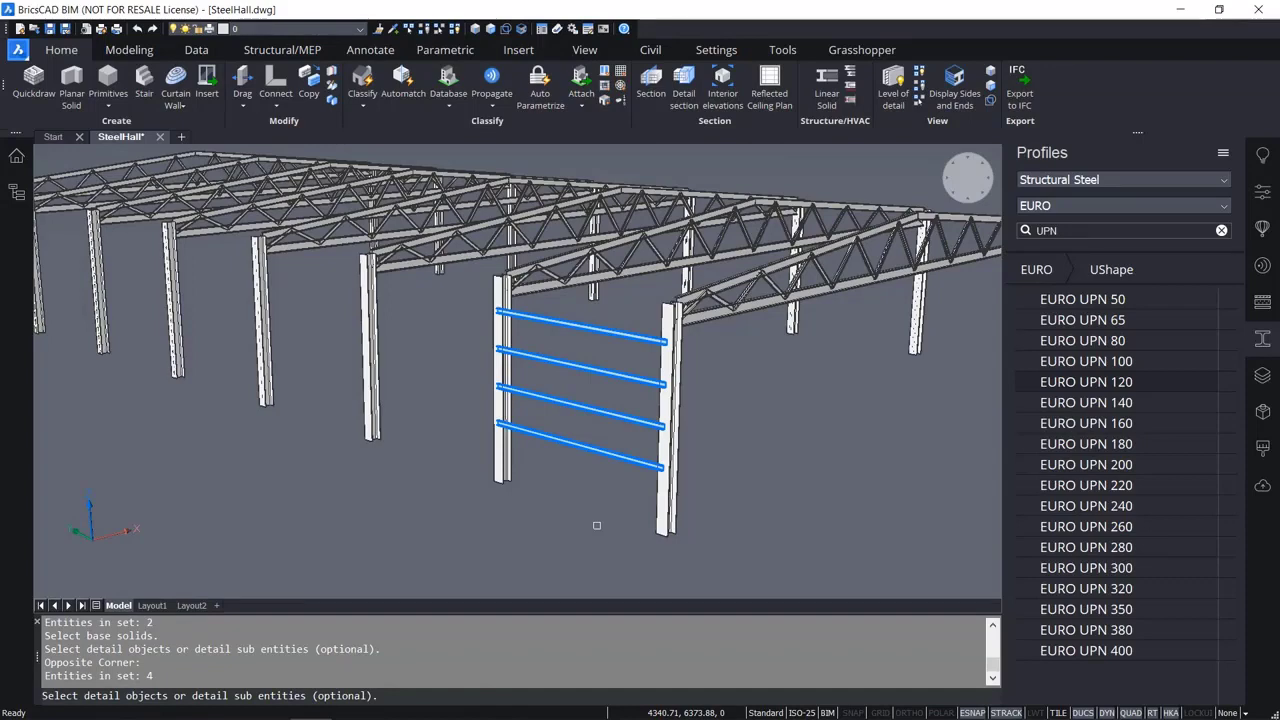
key(Return)
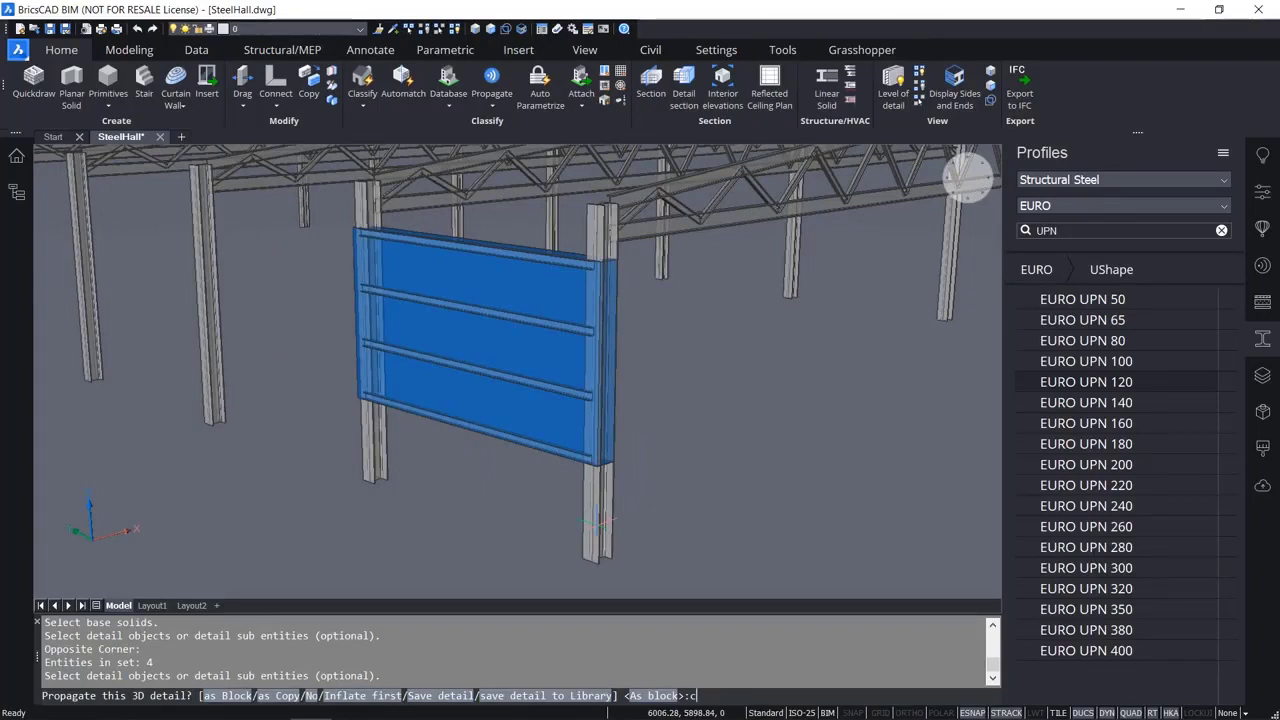
key(Return)
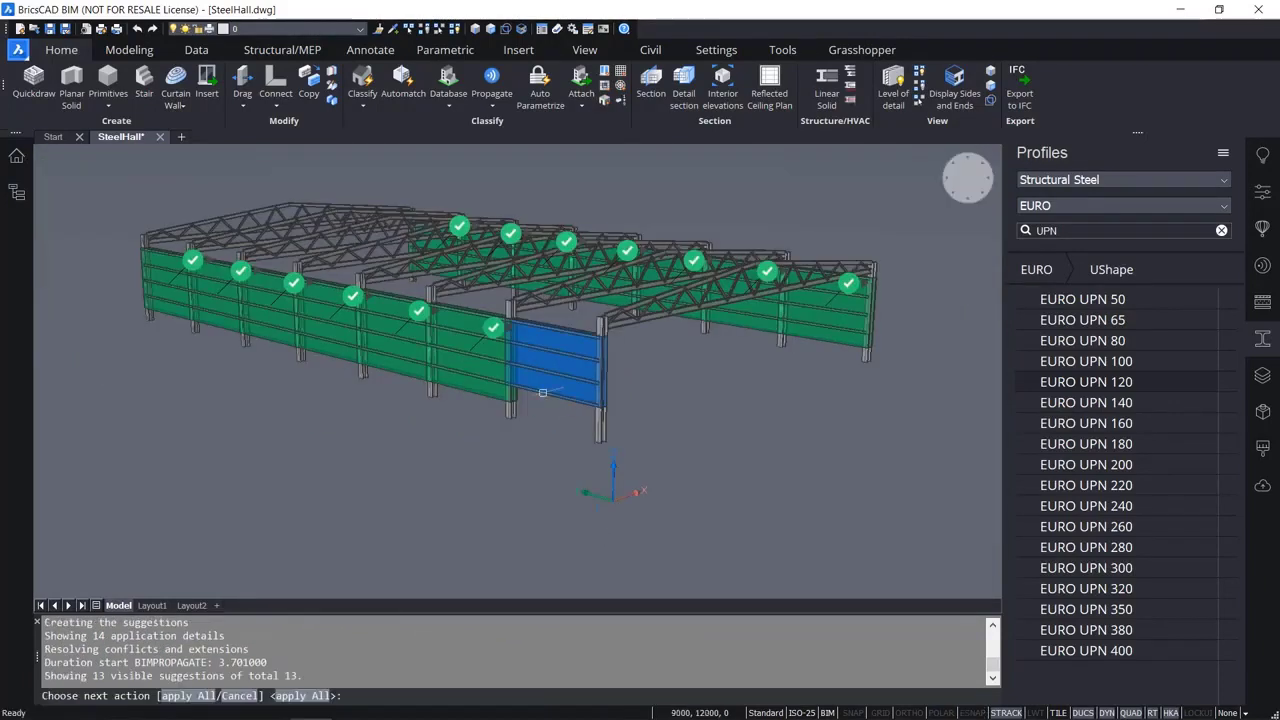
Examine the propagation suggestions along both outer column rows, including how the members sit against the columns of the opposite row.
scroll(542, 392, up, 8)
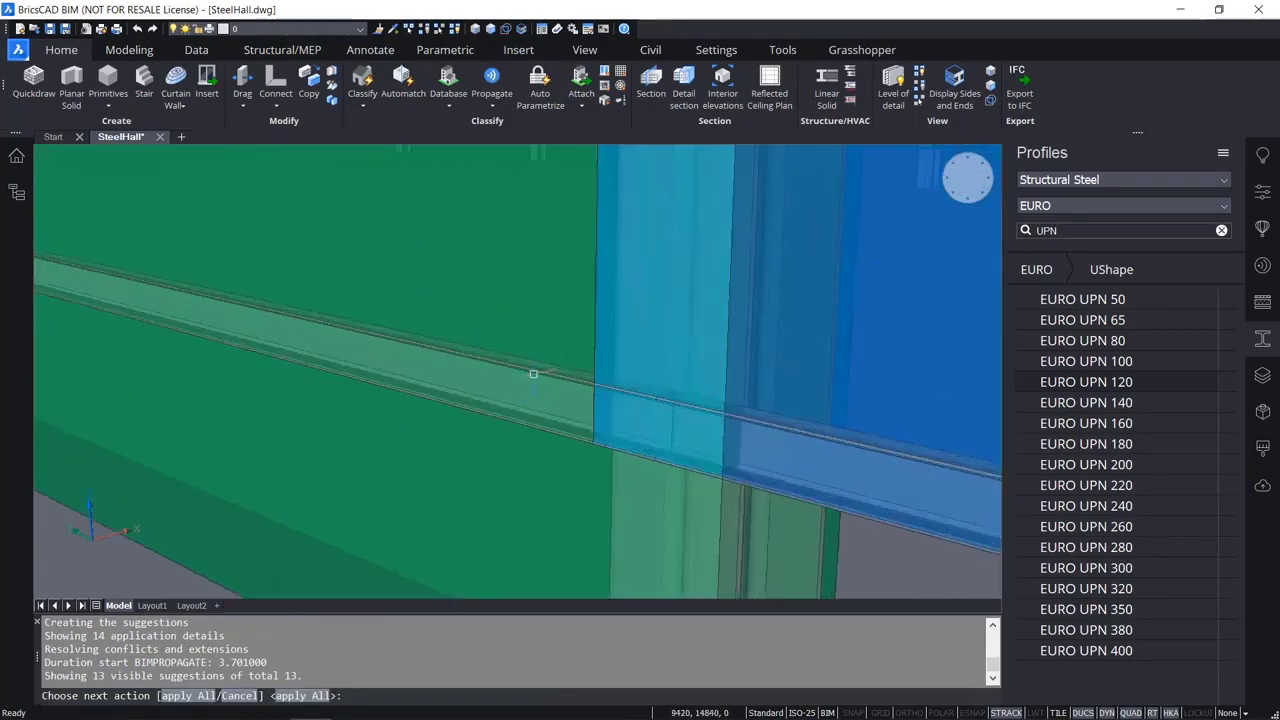
scroll(533, 374, down, 8)
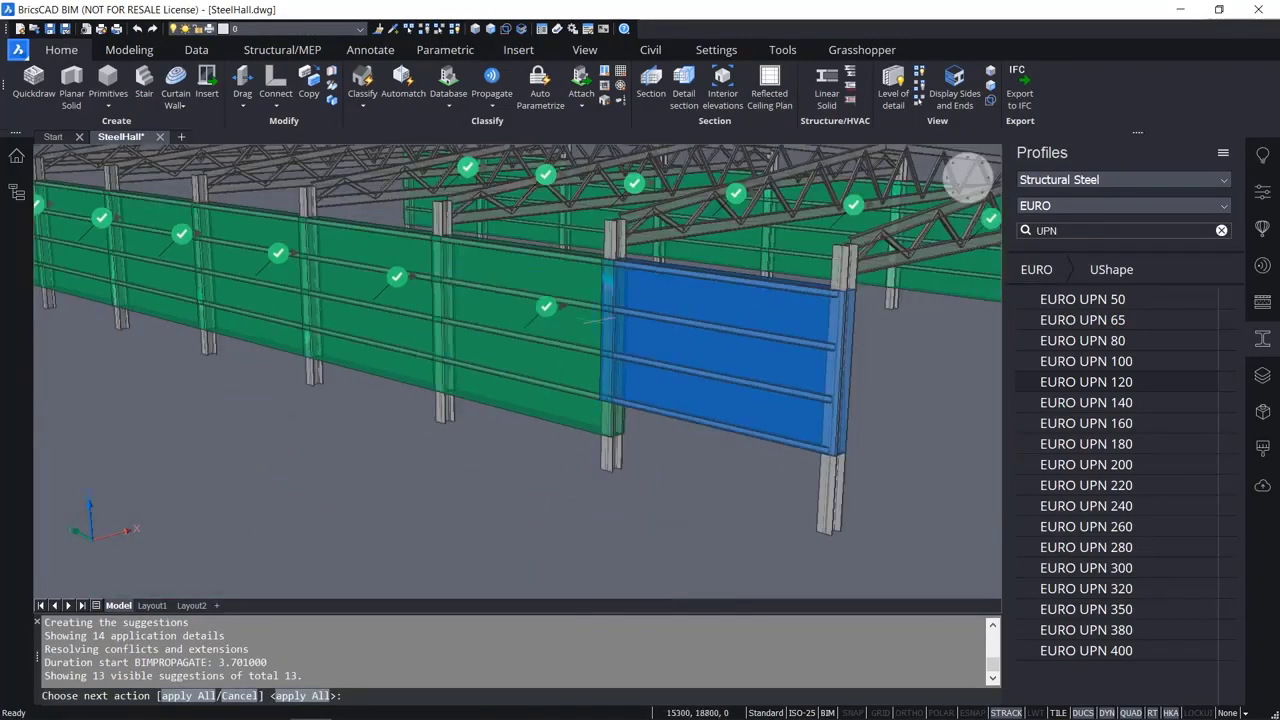
scroll(597, 320, down, 5)
shift+middle_drag(835, 414, 471, 418)
scroll(792, 258, up, 3)
scroll(800, 340, up, 8)
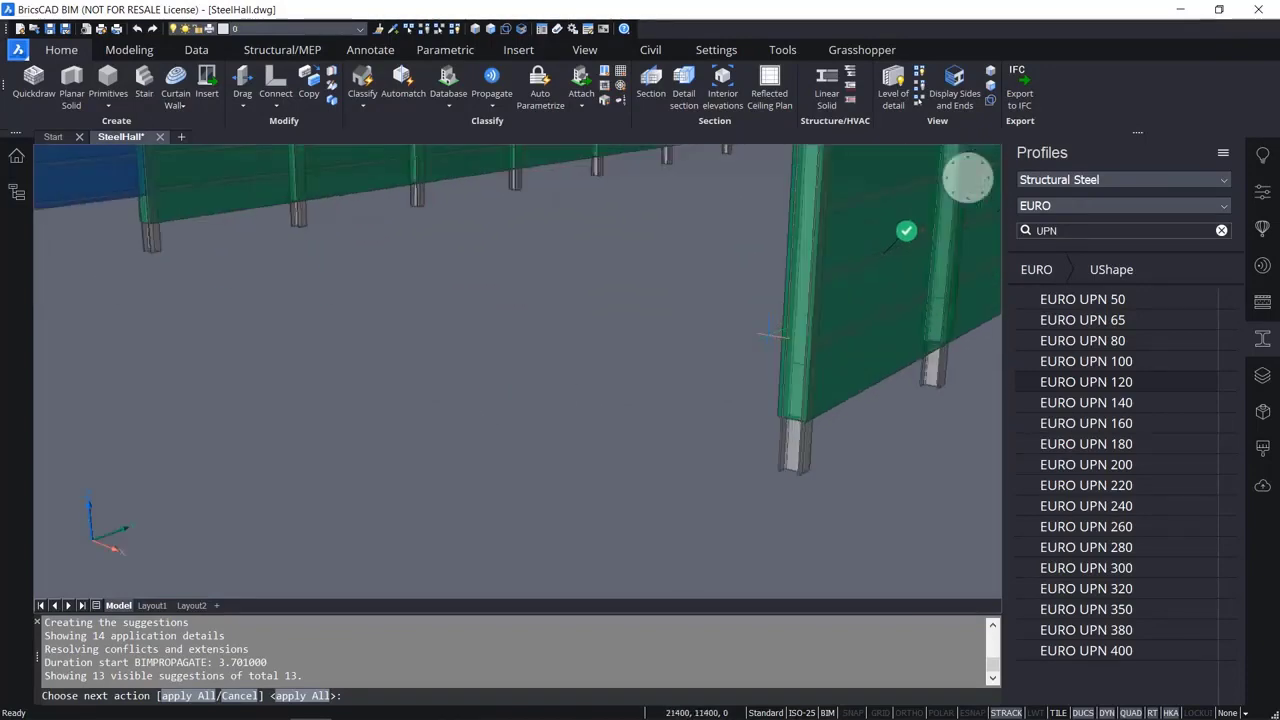
shift+middle_drag(823, 365, 998, 357)
scroll(998, 357, down, 5)
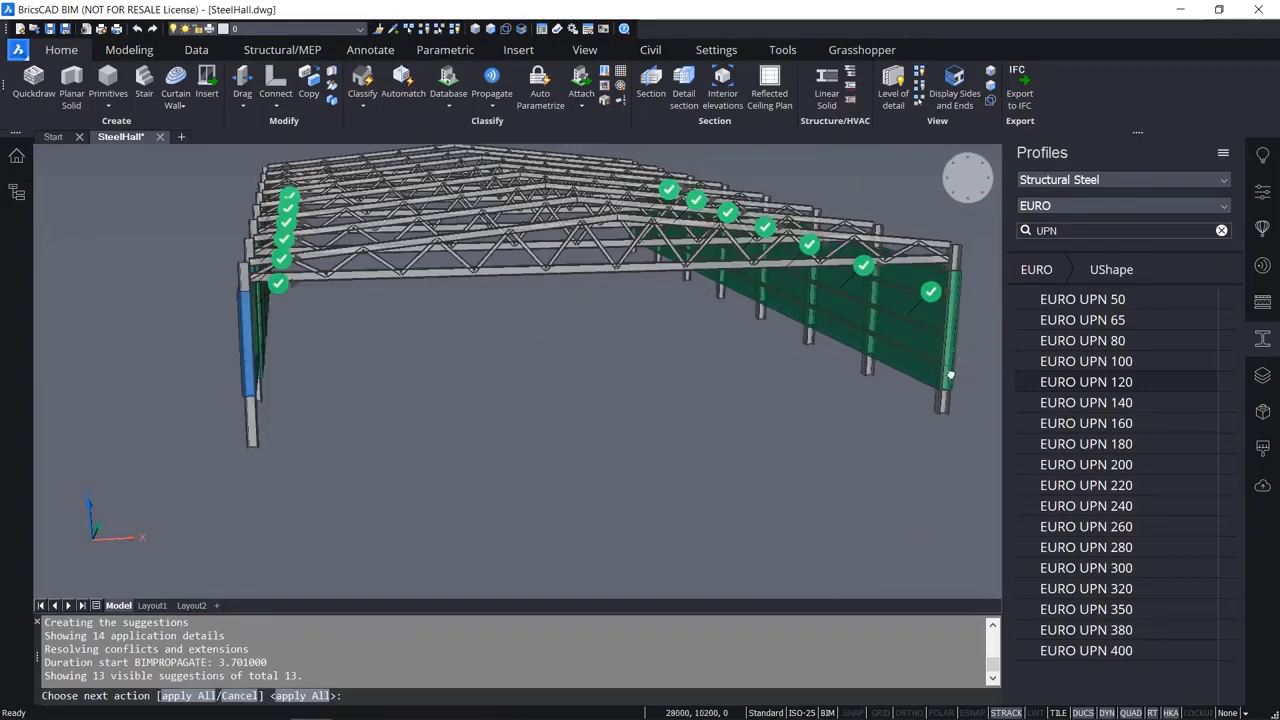
shift+middle_drag(950, 375, 815, 403)
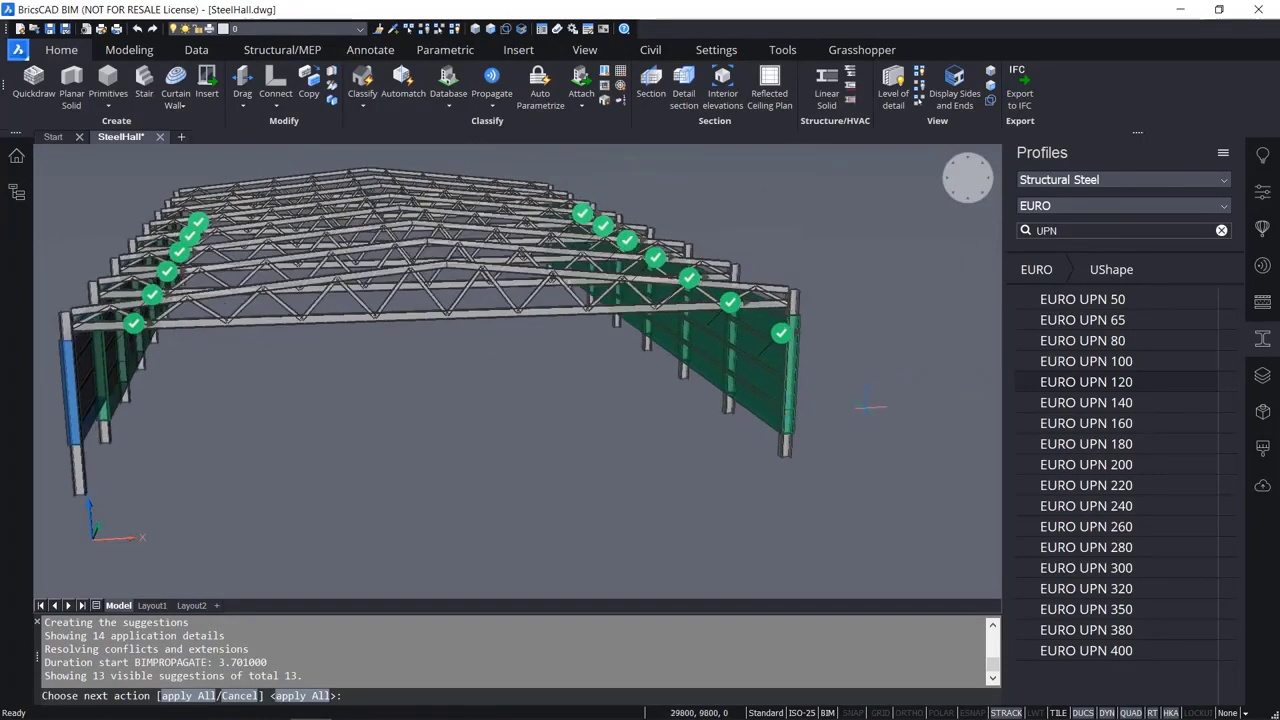
scroll(865, 408, up, 4)
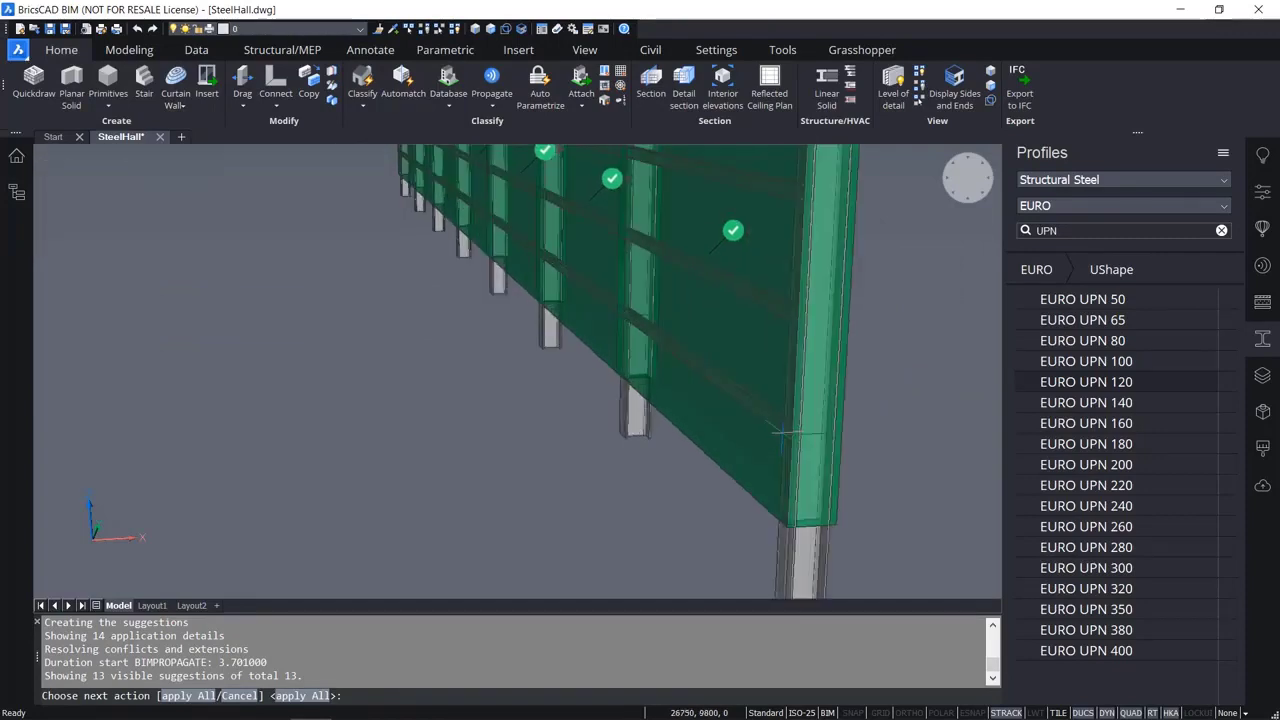
scroll(836, 425, down, 2)
shift+middle_drag(769, 413, 362, 427)
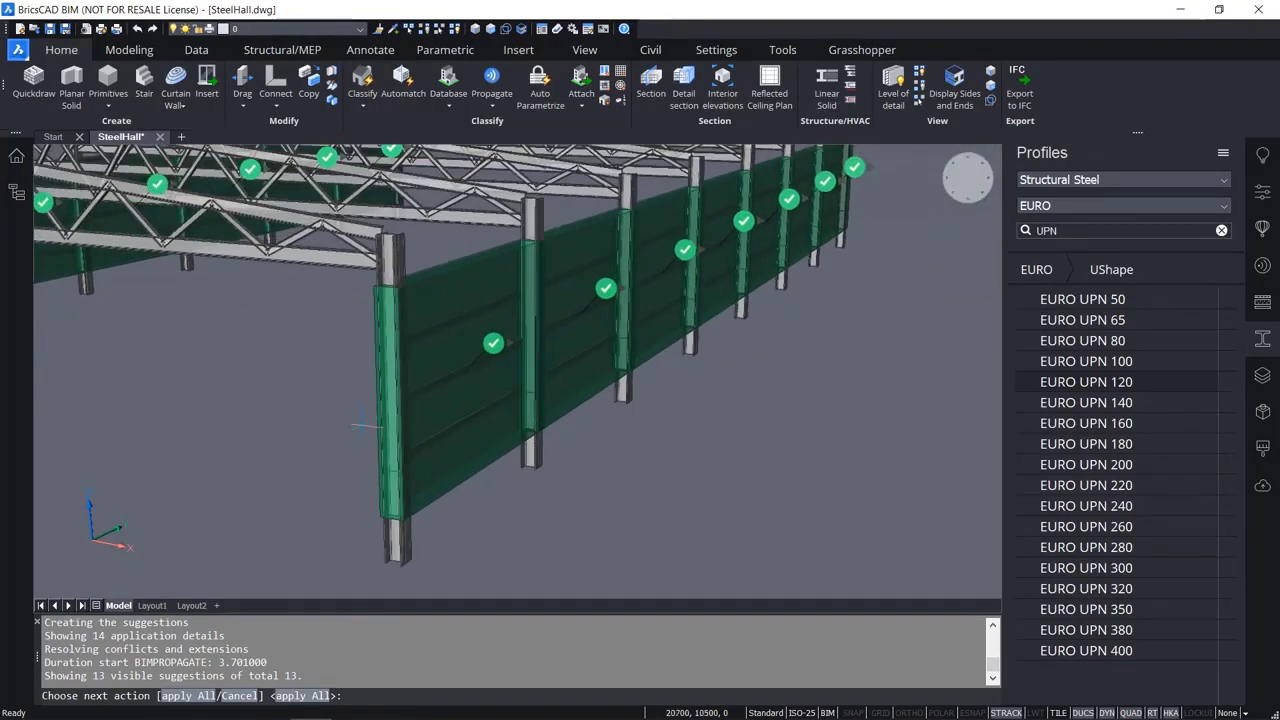
Choose alternative Option 2 for each propagation suggestion along the column row opposite the original members.
click(495, 345)
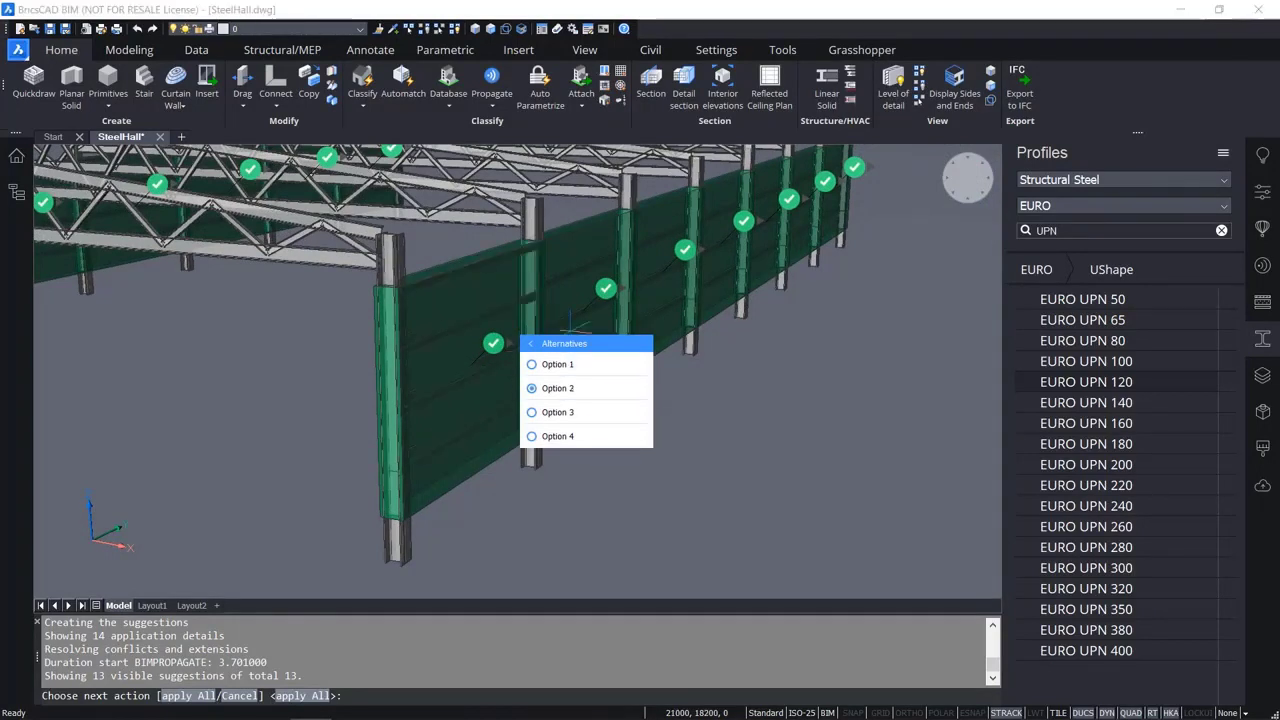
click(606, 288)
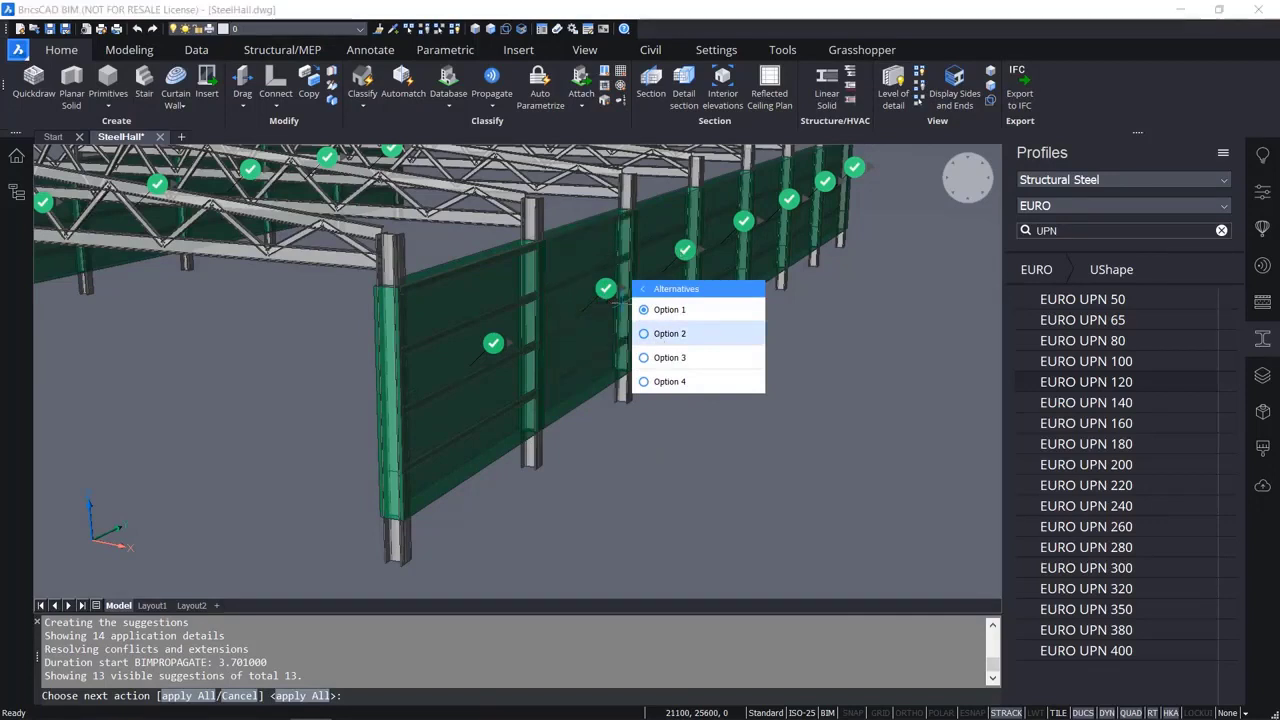
click(684, 249)
click(743, 221)
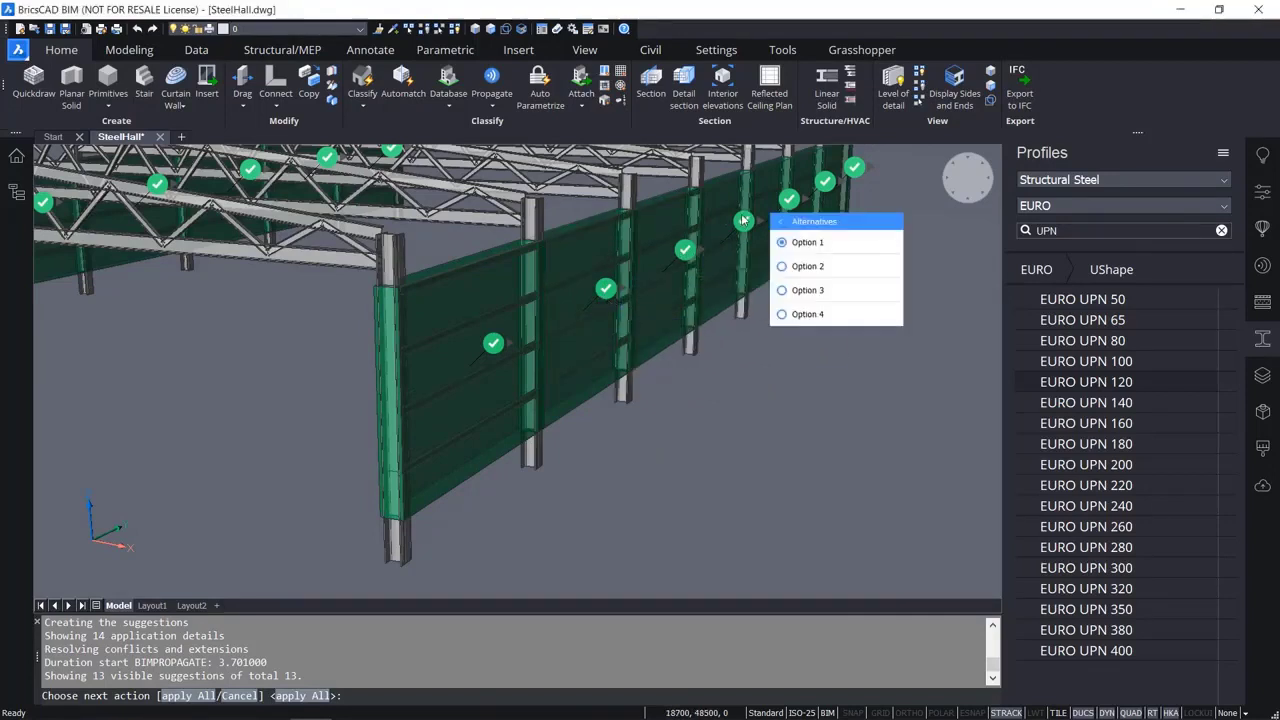
click(789, 200)
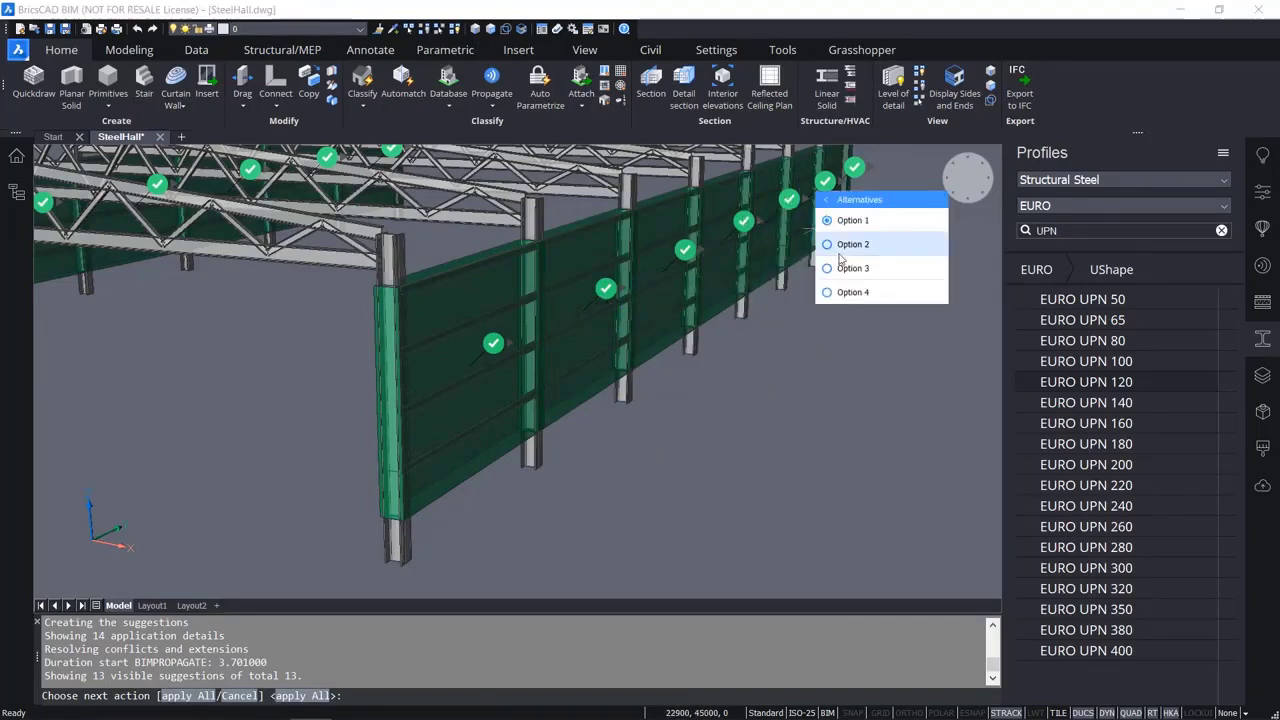
click(824, 181)
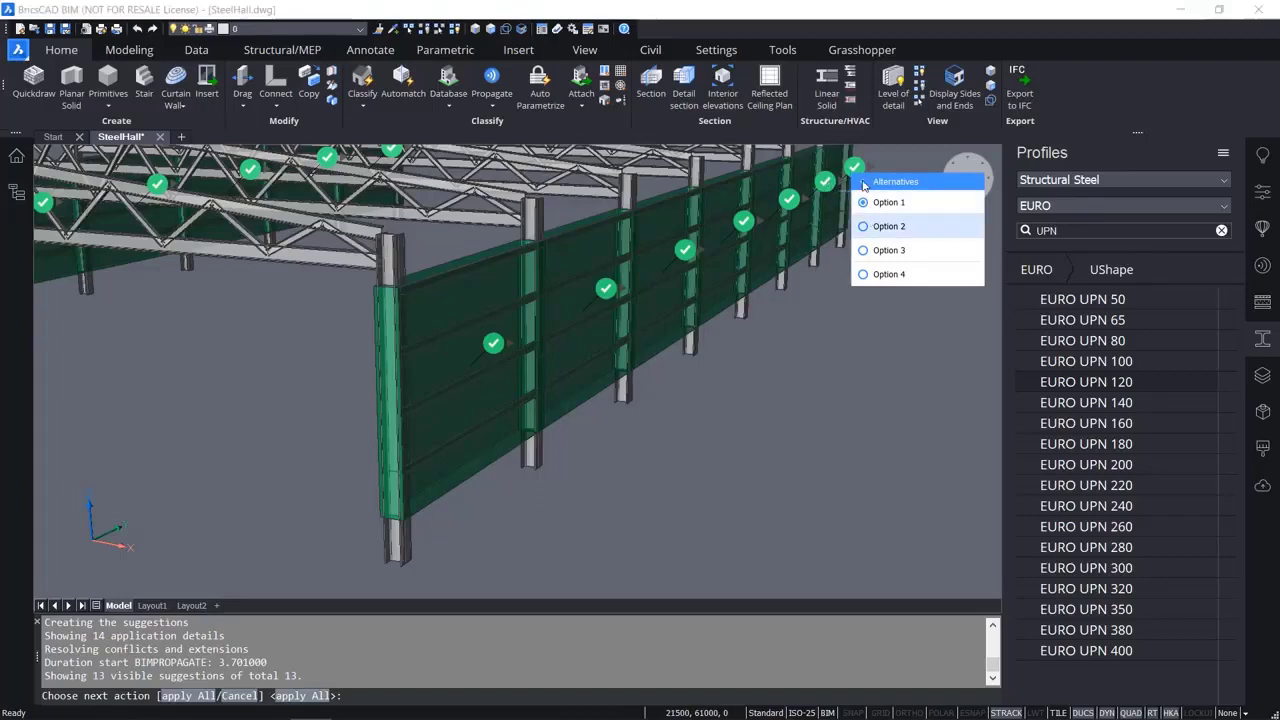
click(855, 169)
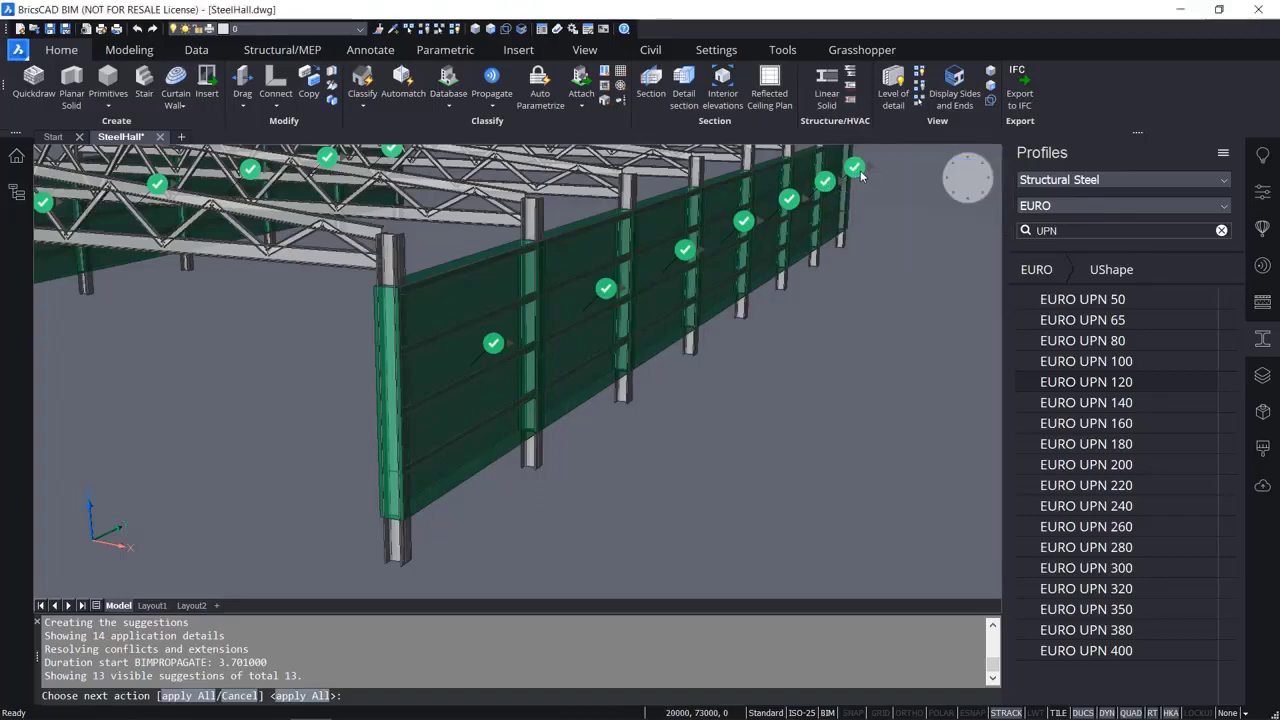
click(862, 172)
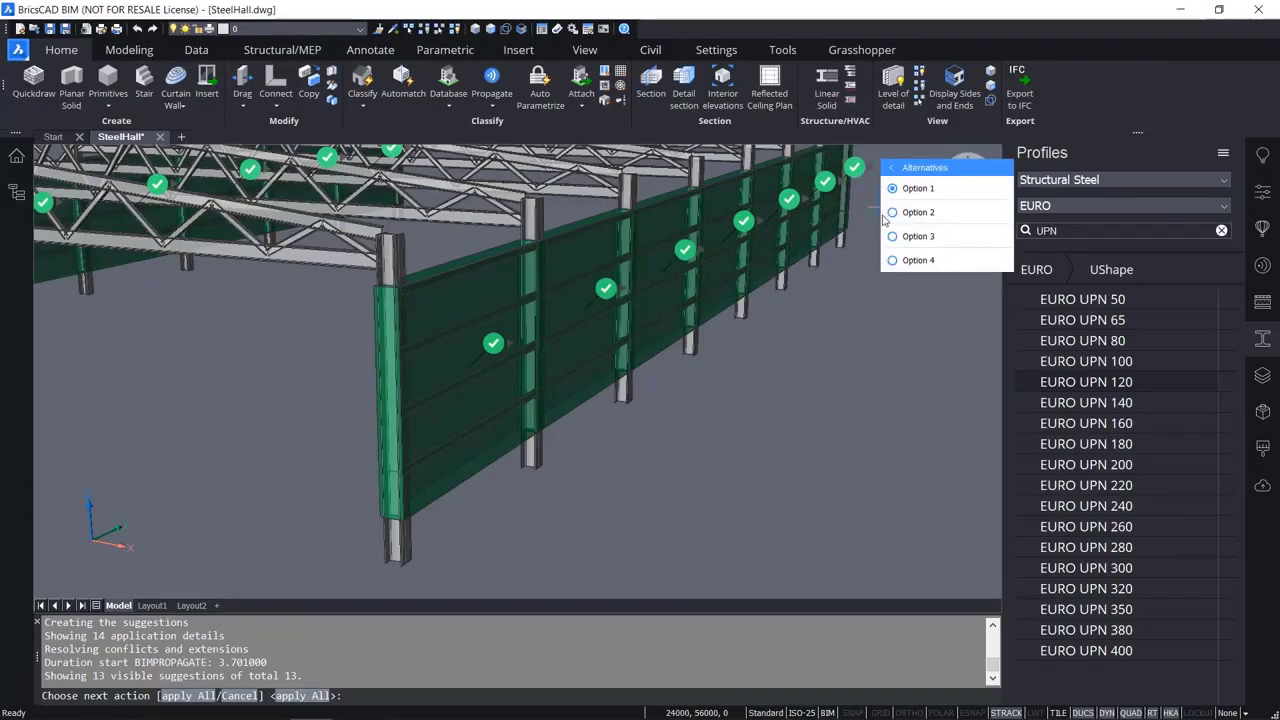
Apply all propagation suggestions to copy the UPN 120 members between the remaining outer column pairs.
scroll(745, 423, down, 2)
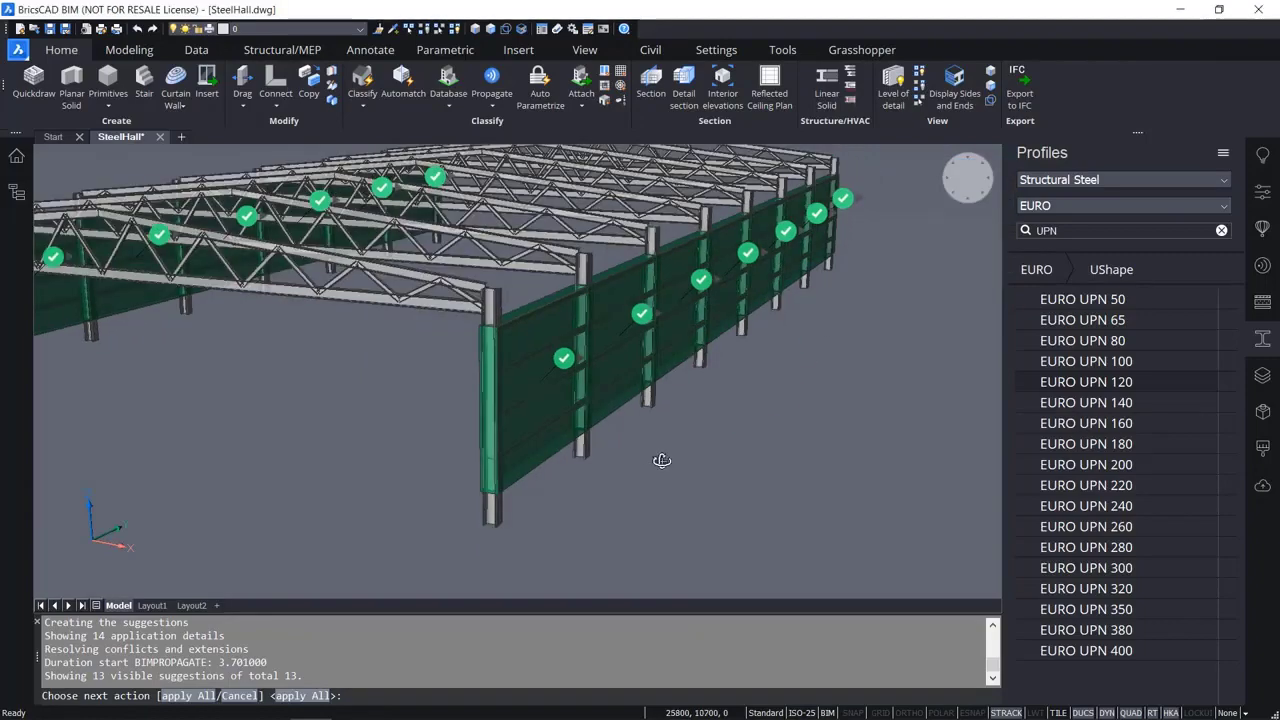
mouse_move(661, 460)
shift+middle_down()
mouse_move(708, 451)
mouse_move(637, 447)
mouse_move(658, 476)
shift+middle_up()
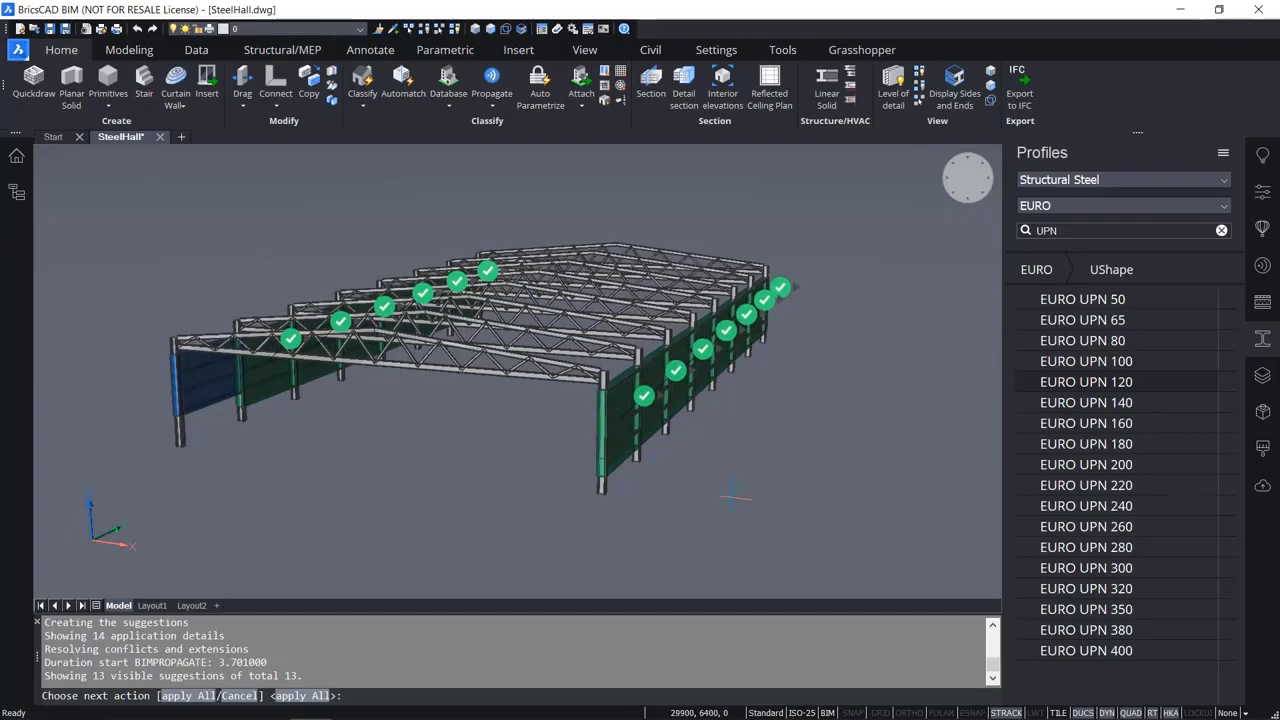
key(Return)
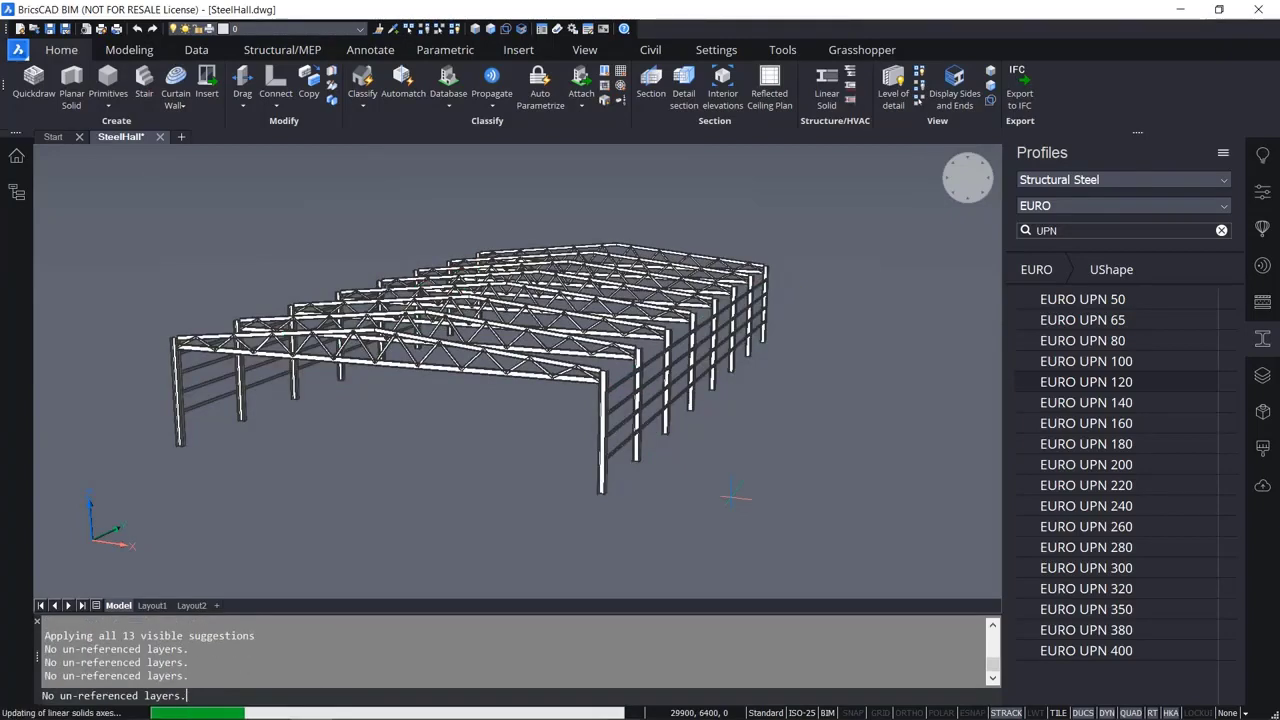
Inspect the propagated UPN 120 members along both sides of the hall and their ends at the corner columns.
scroll(594, 460, up, 5)
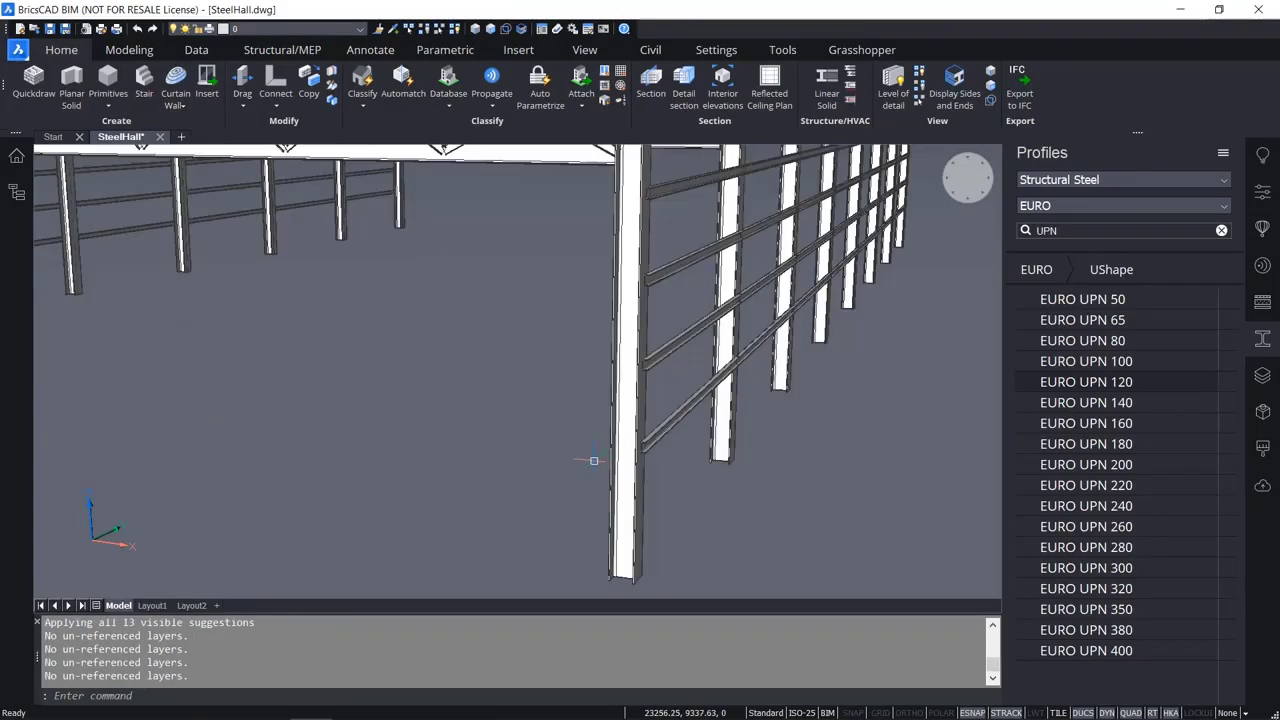
scroll(622, 456, up, 3)
scroll(703, 463, up, 2)
scroll(663, 374, down, 4)
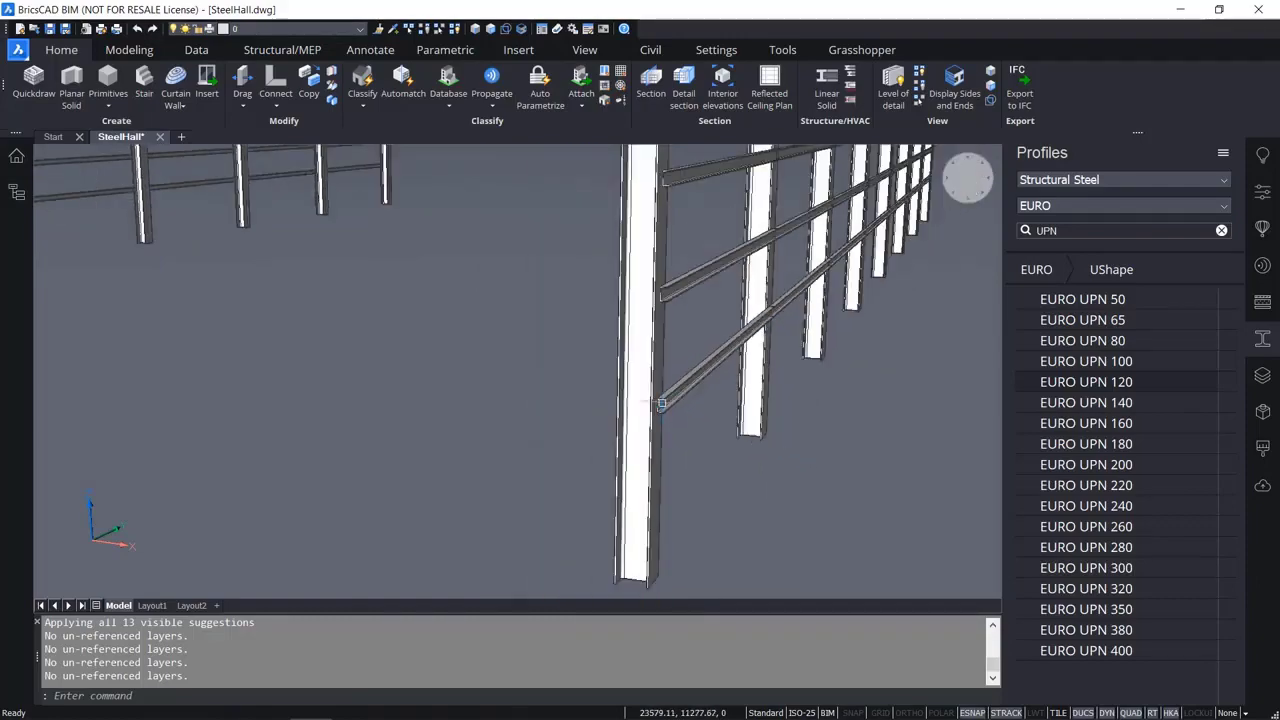
scroll(697, 303, down, 4)
shift+middle_drag(711, 269, 650, 430)
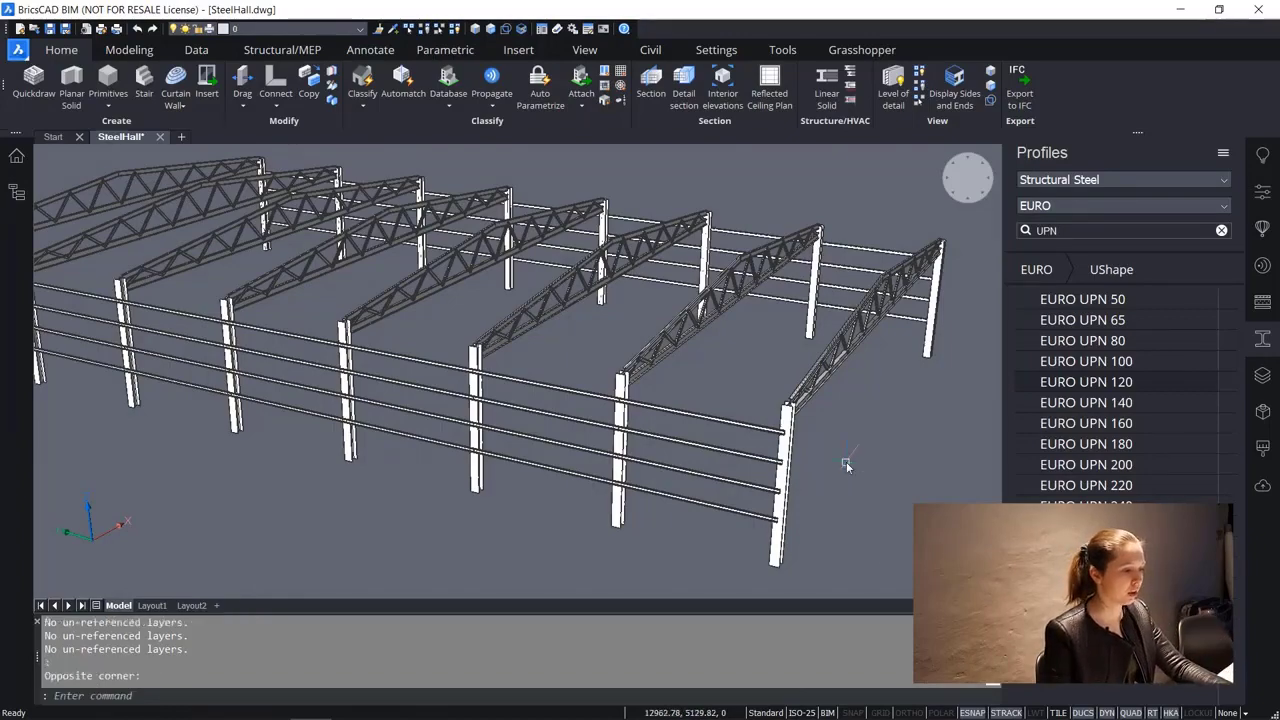
shift+middle_drag(846, 457, 743, 473)
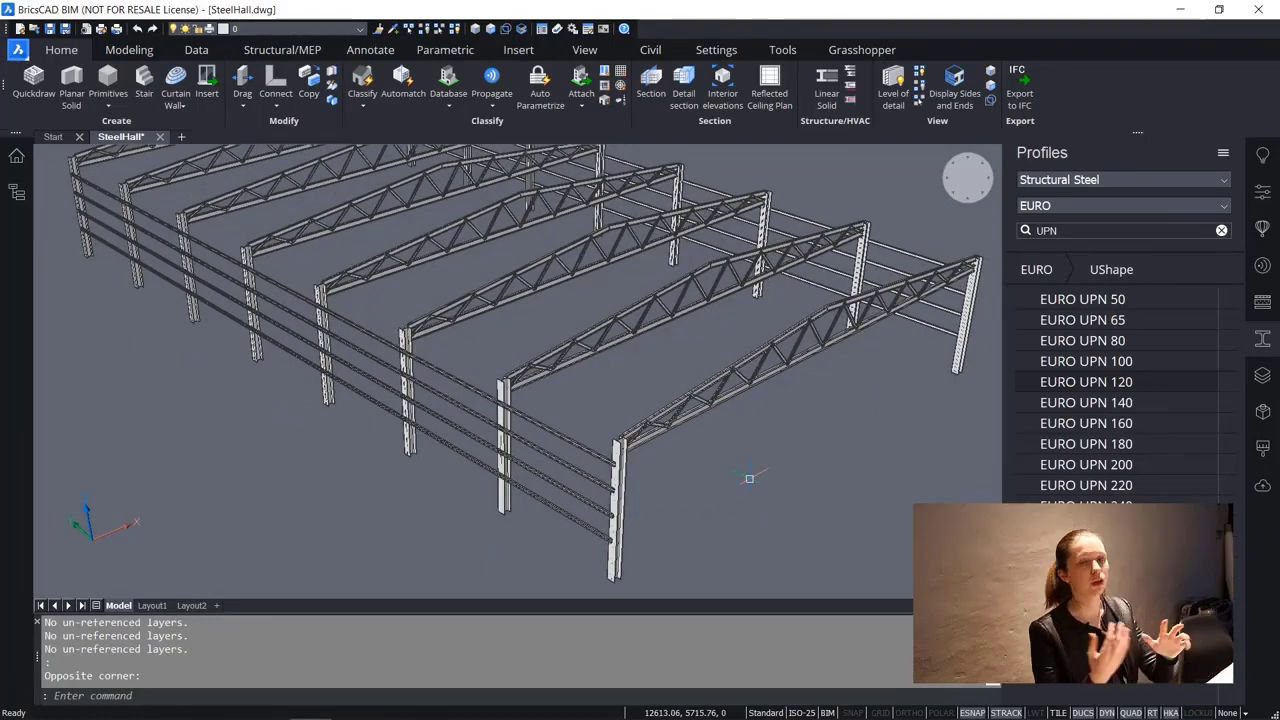
scroll(622, 424, up, 5)
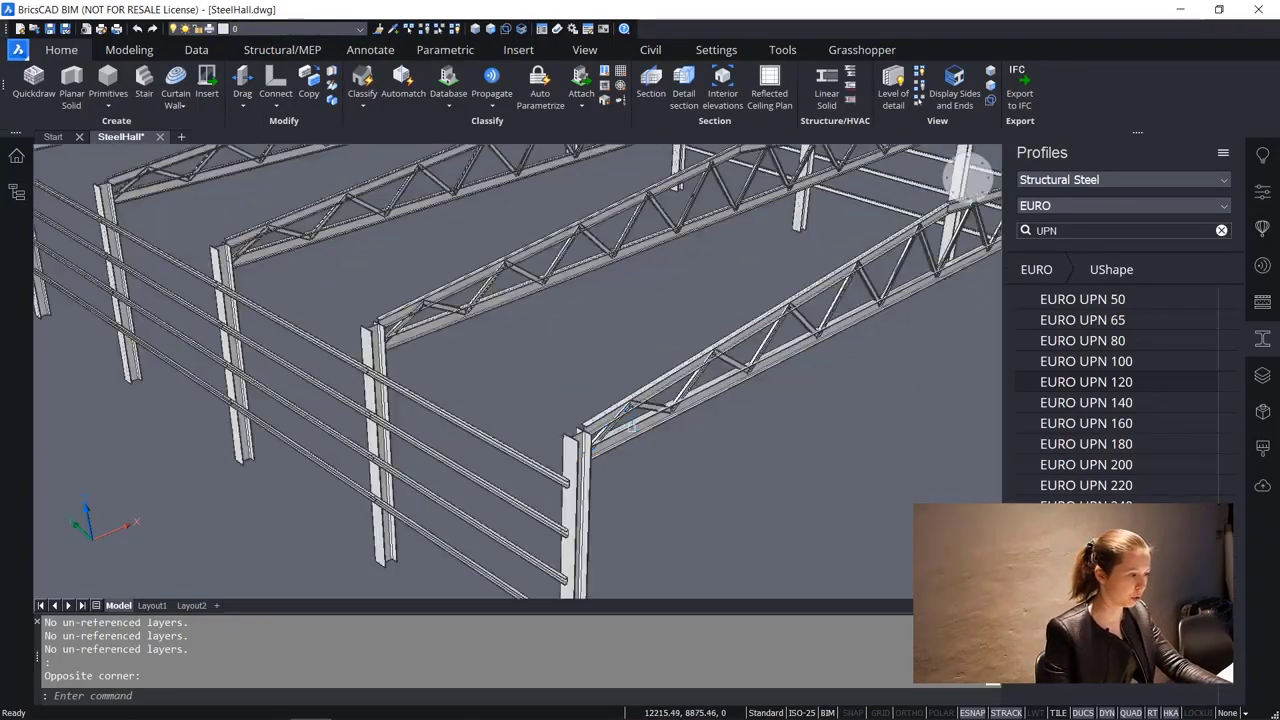
scroll(622, 424, down, 6)
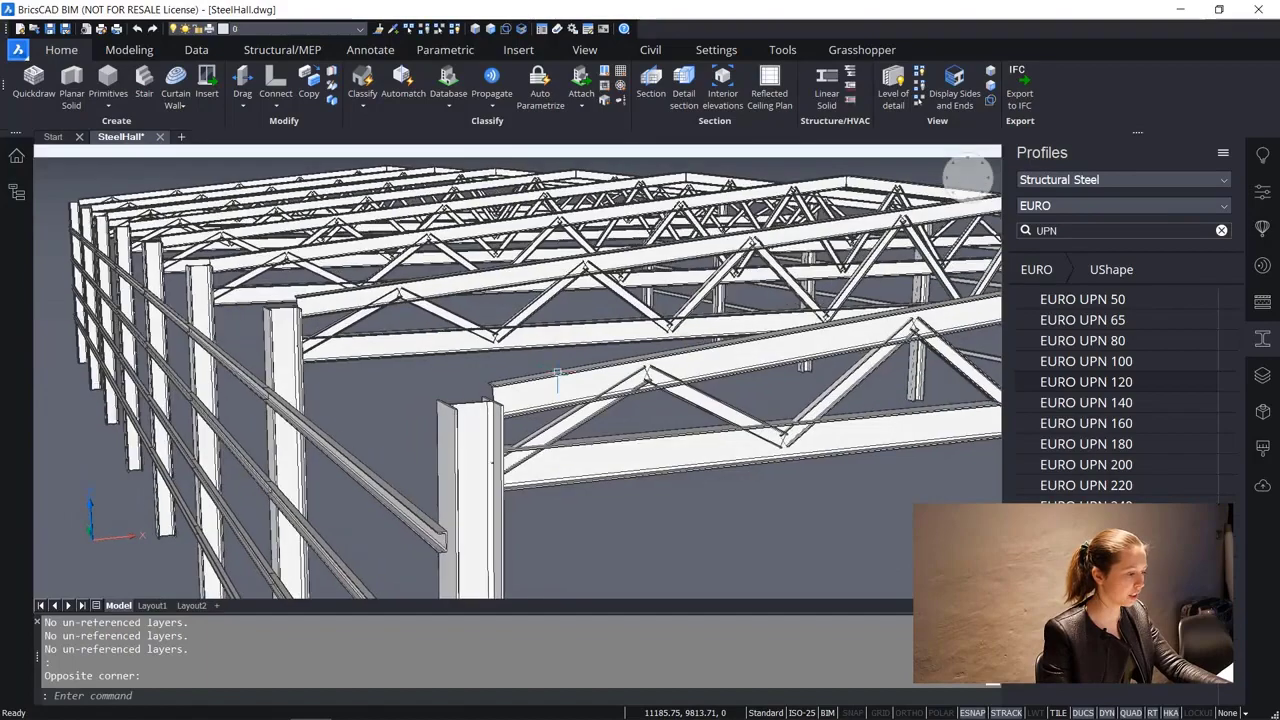
scroll(553, 394, down, 4)
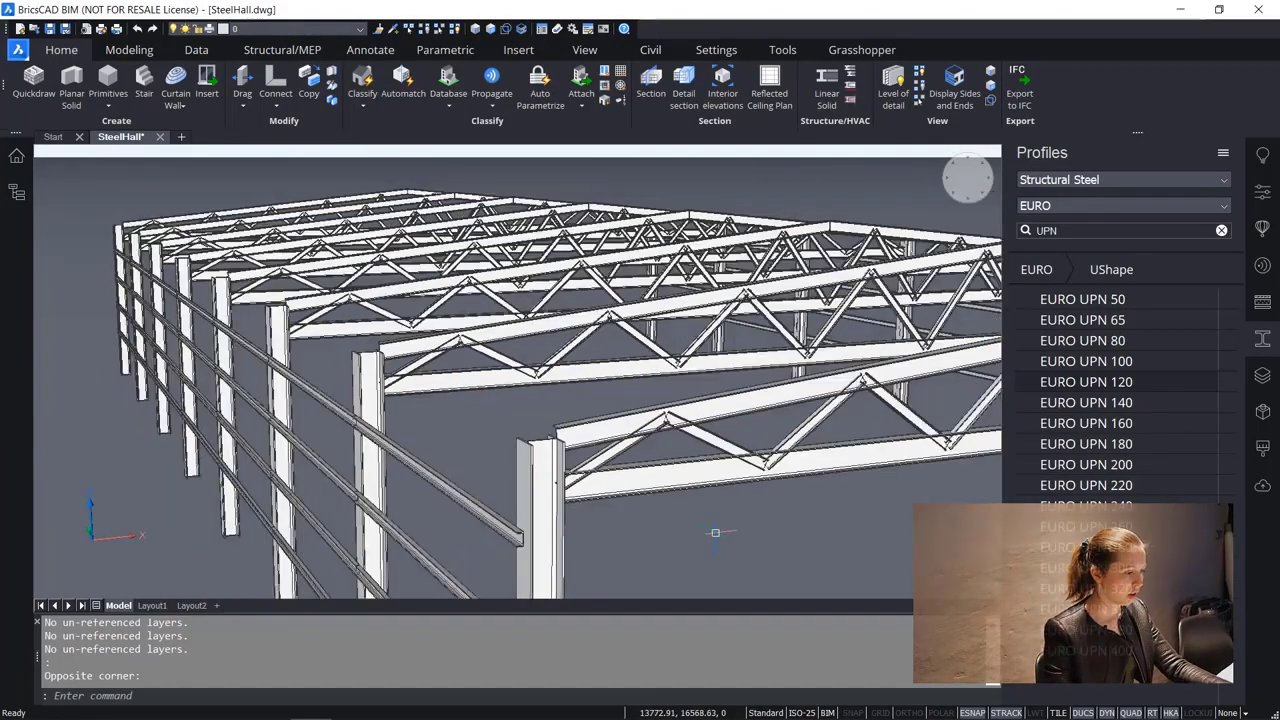
L-connect the two sloping top chord beams at the ridge of the front truss, accepting the default connection.
scroll(612, 424, up, 7)
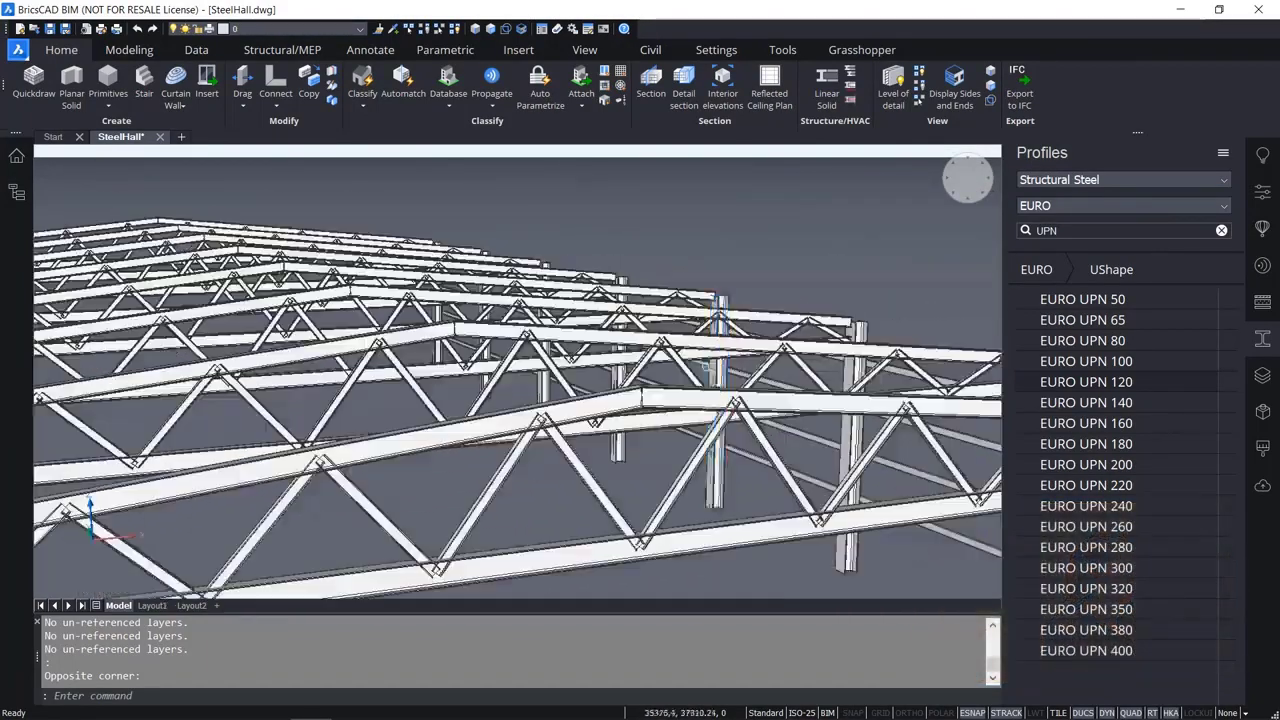
scroll(612, 424, up, 3)
click(640, 417)
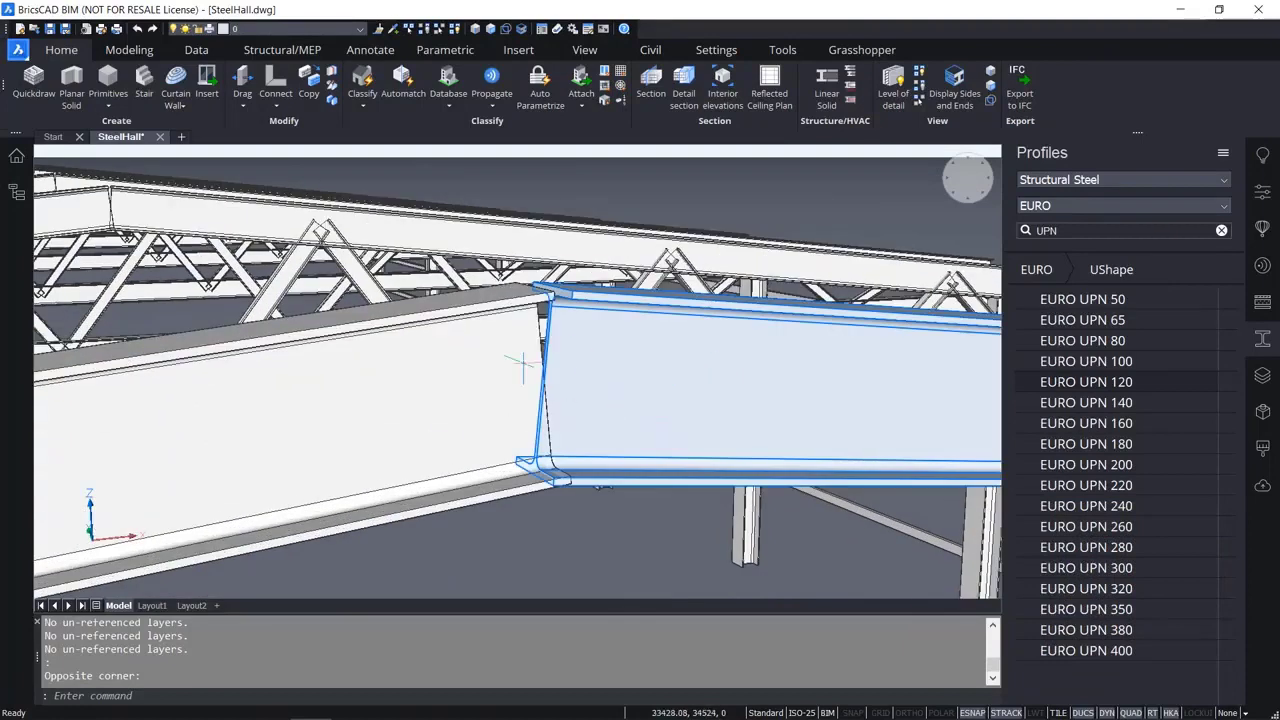
click(466, 432)
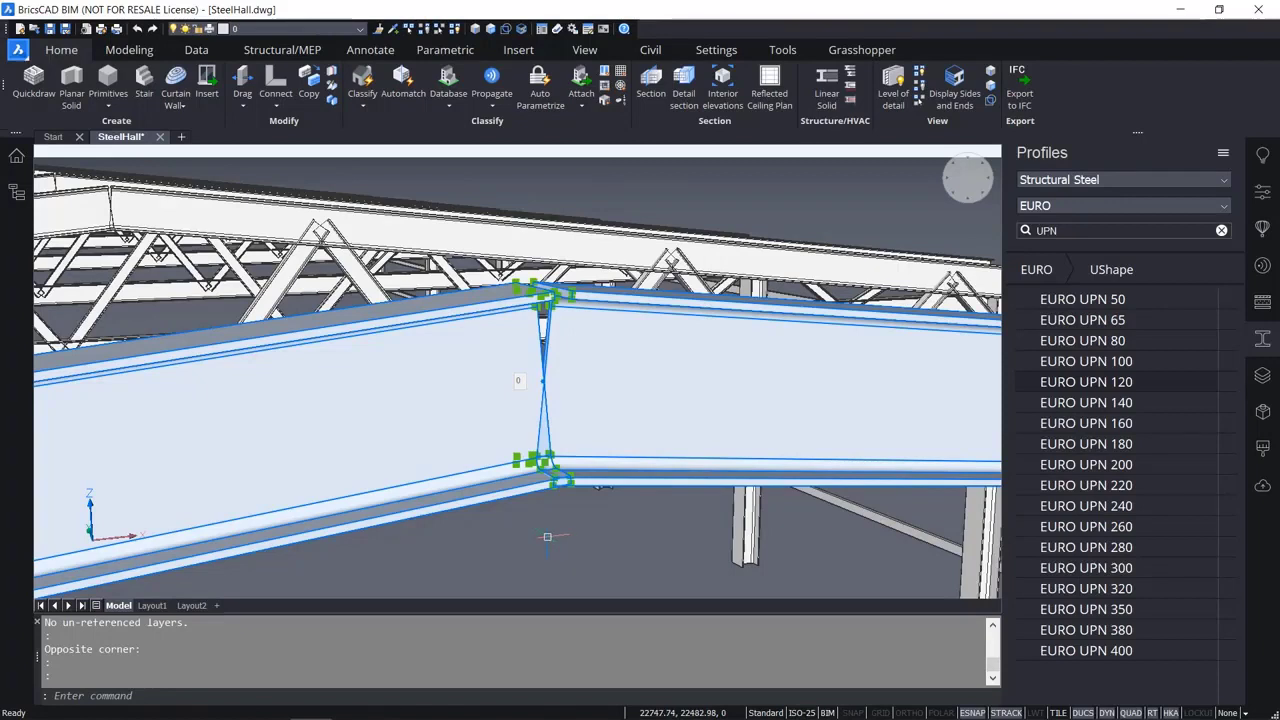
mouse_move(547, 537)
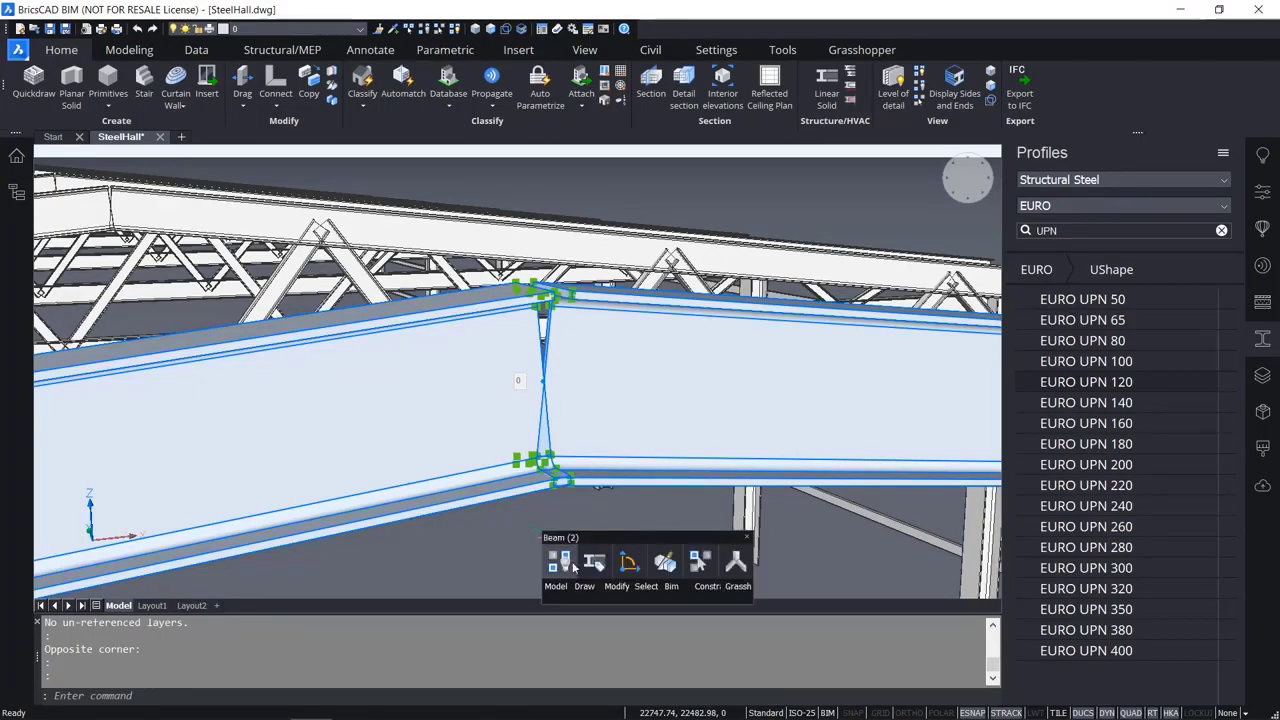
mouse_move(702, 566)
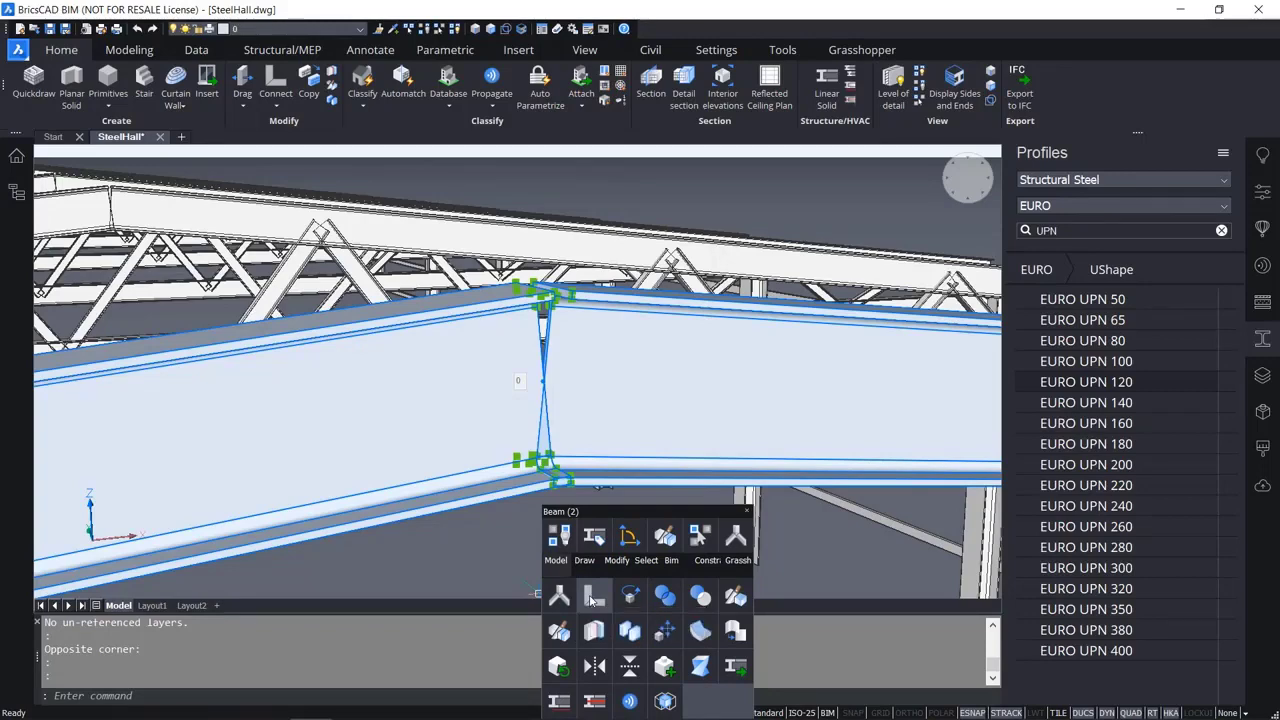
click(590, 600)
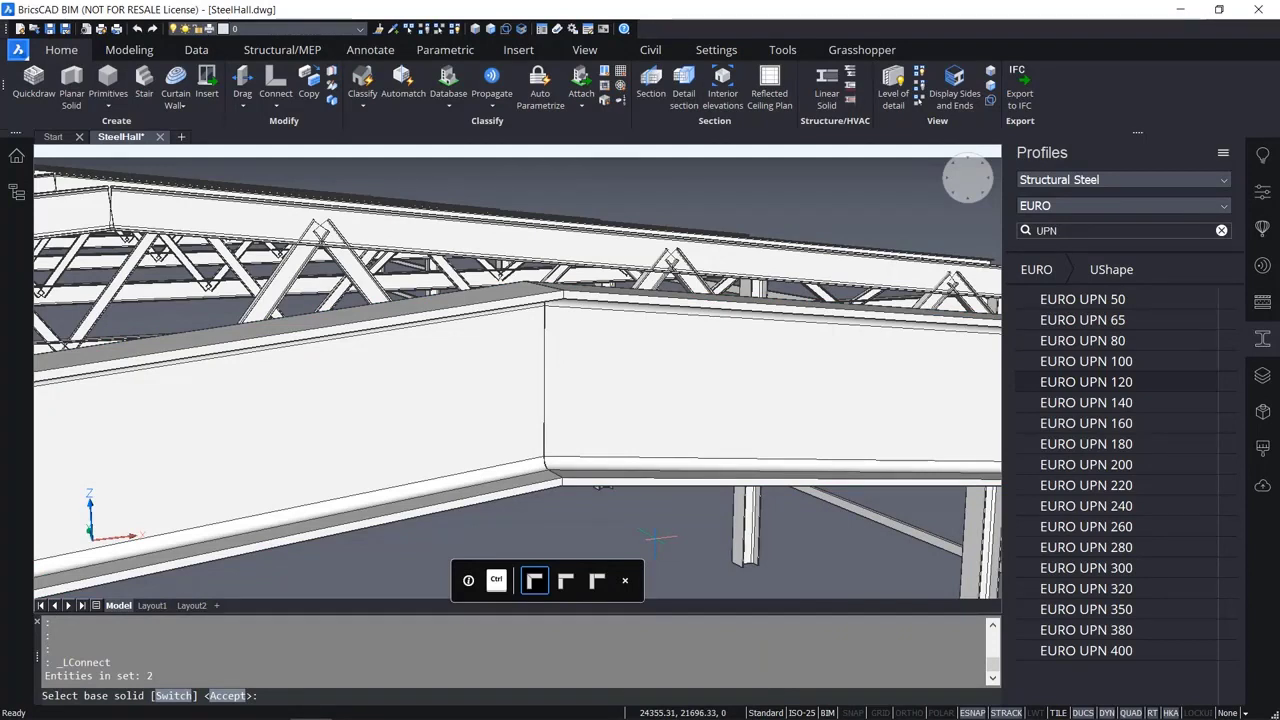
key(Return)
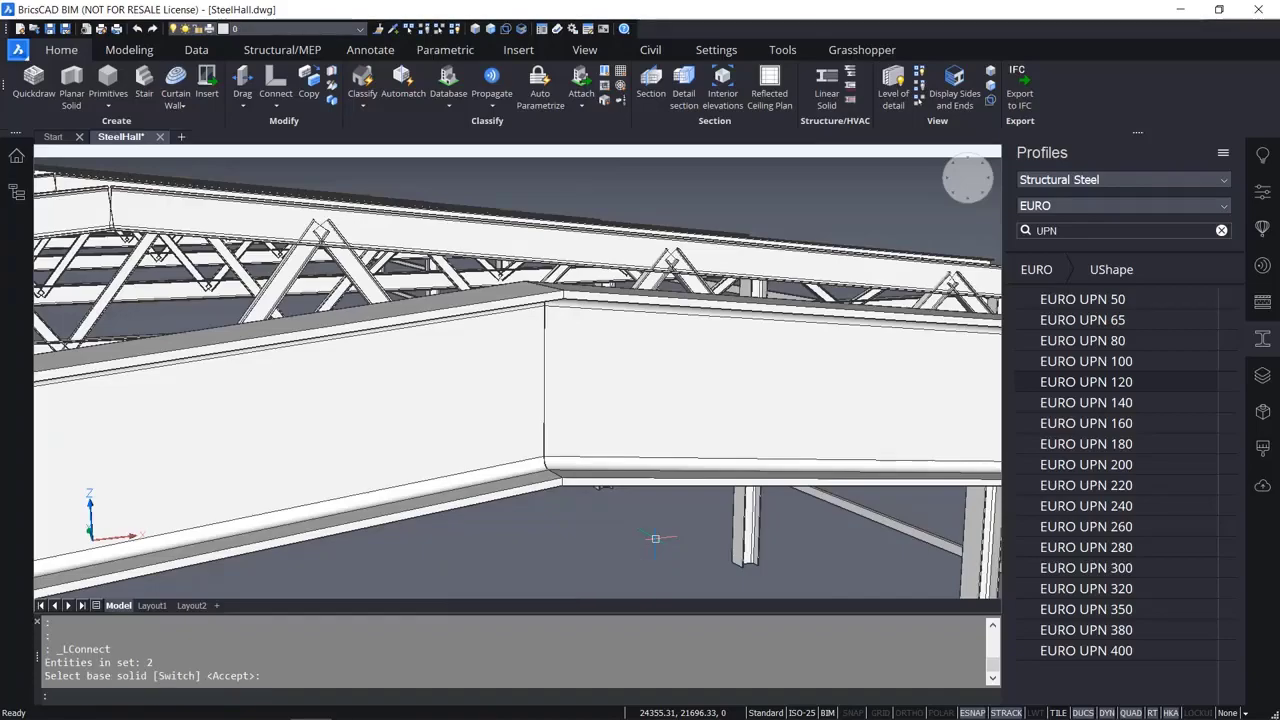
Generate propagation suggestions for the ridge connection, using the front truss's two sloping top chord beams as base solids and no detail objects.
shift+middle_drag(655, 538, 691, 491)
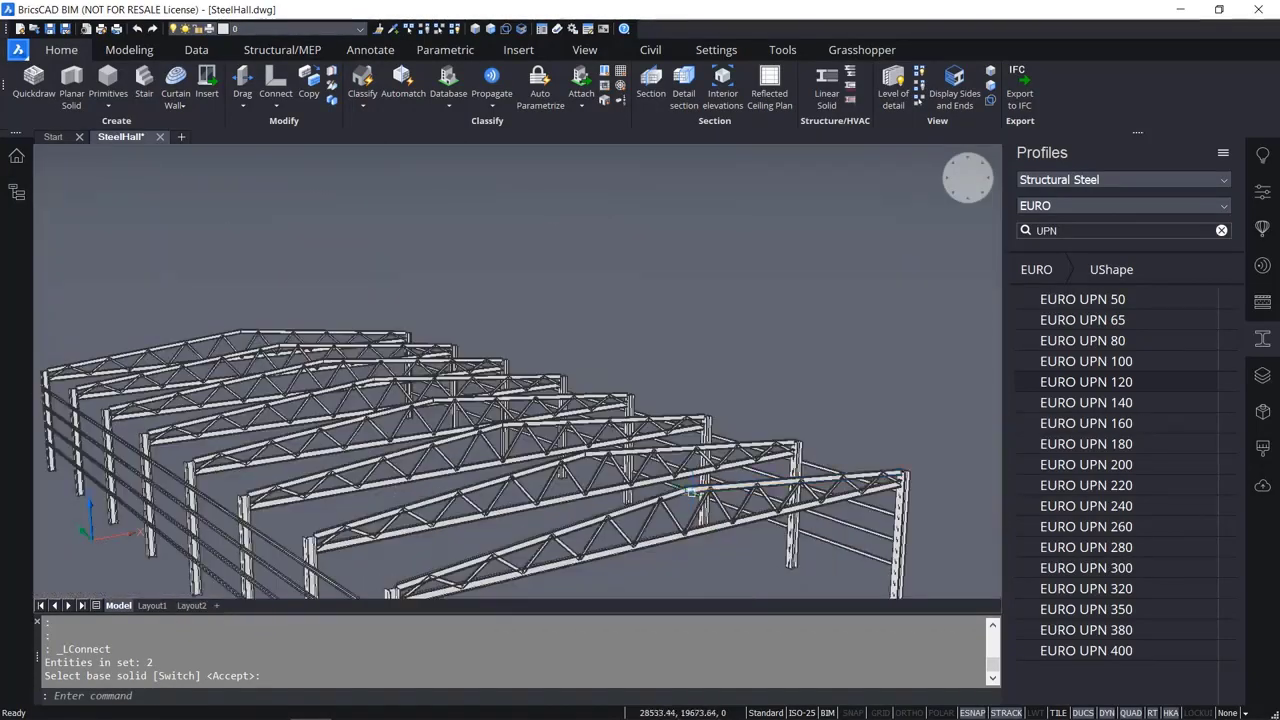
scroll(691, 491, up, 10)
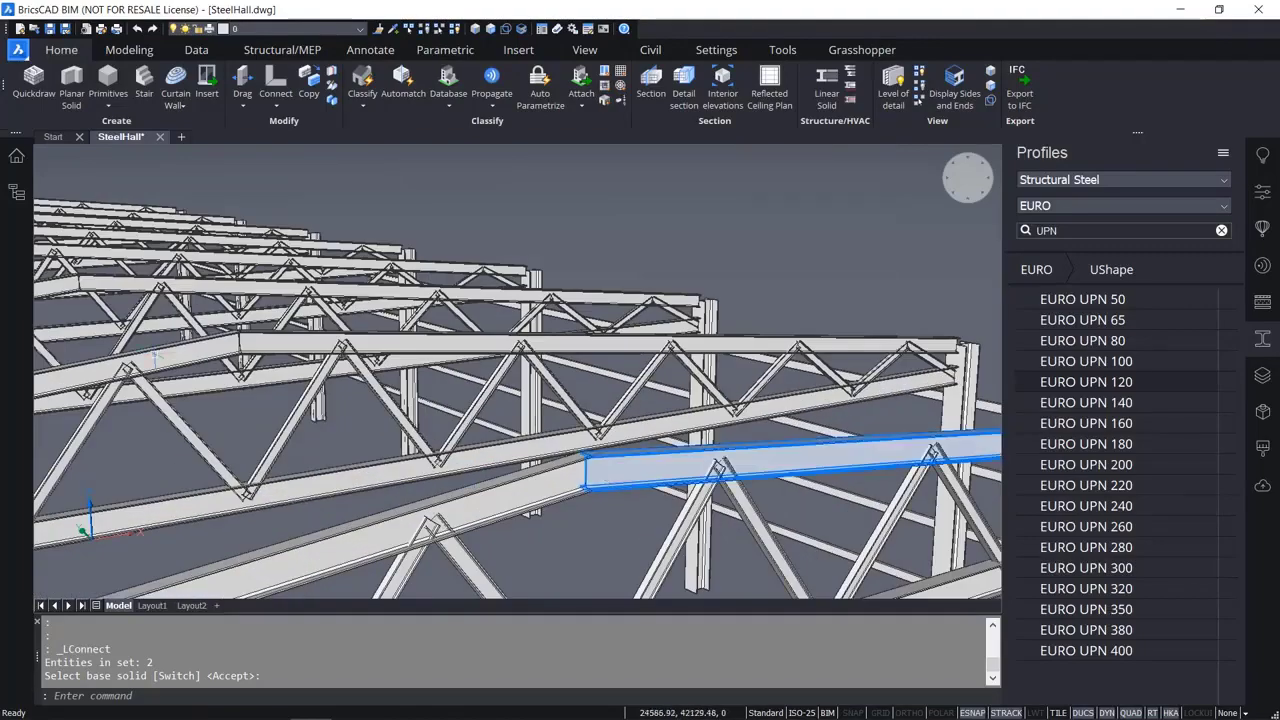
click(488, 88)
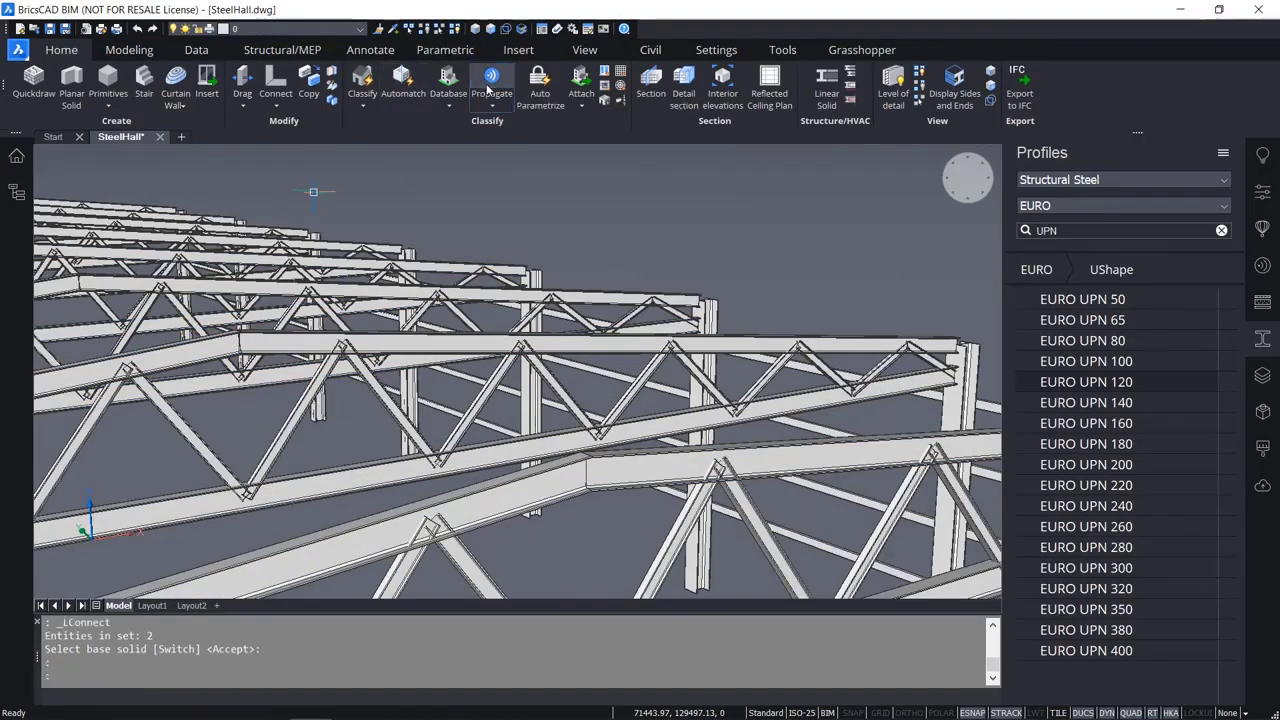
click(616, 475)
click(556, 495)
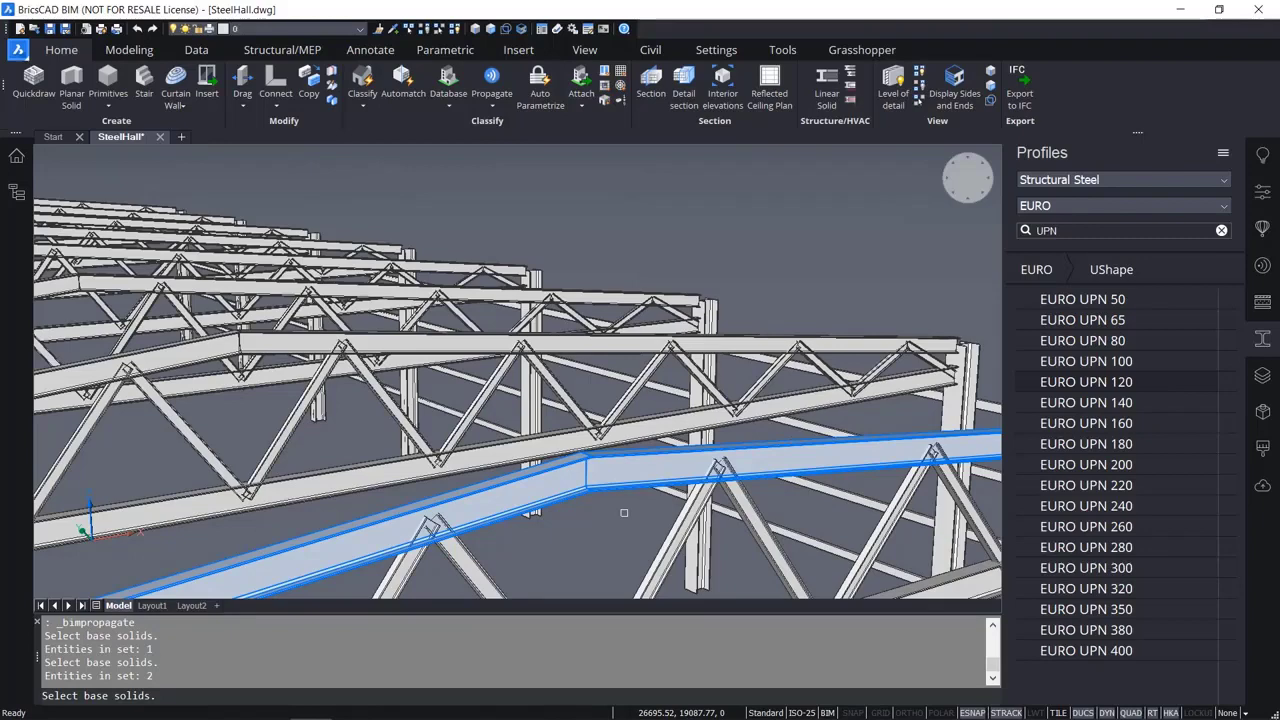
key(Return)
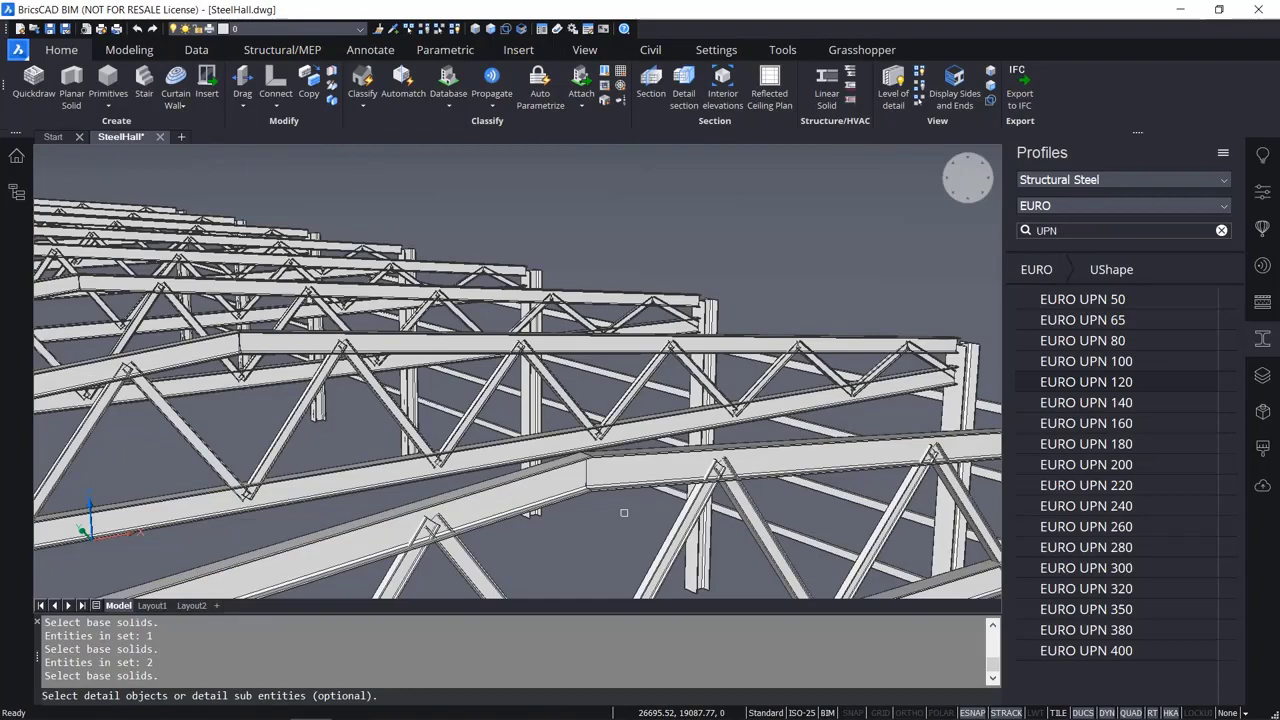
key(Return)
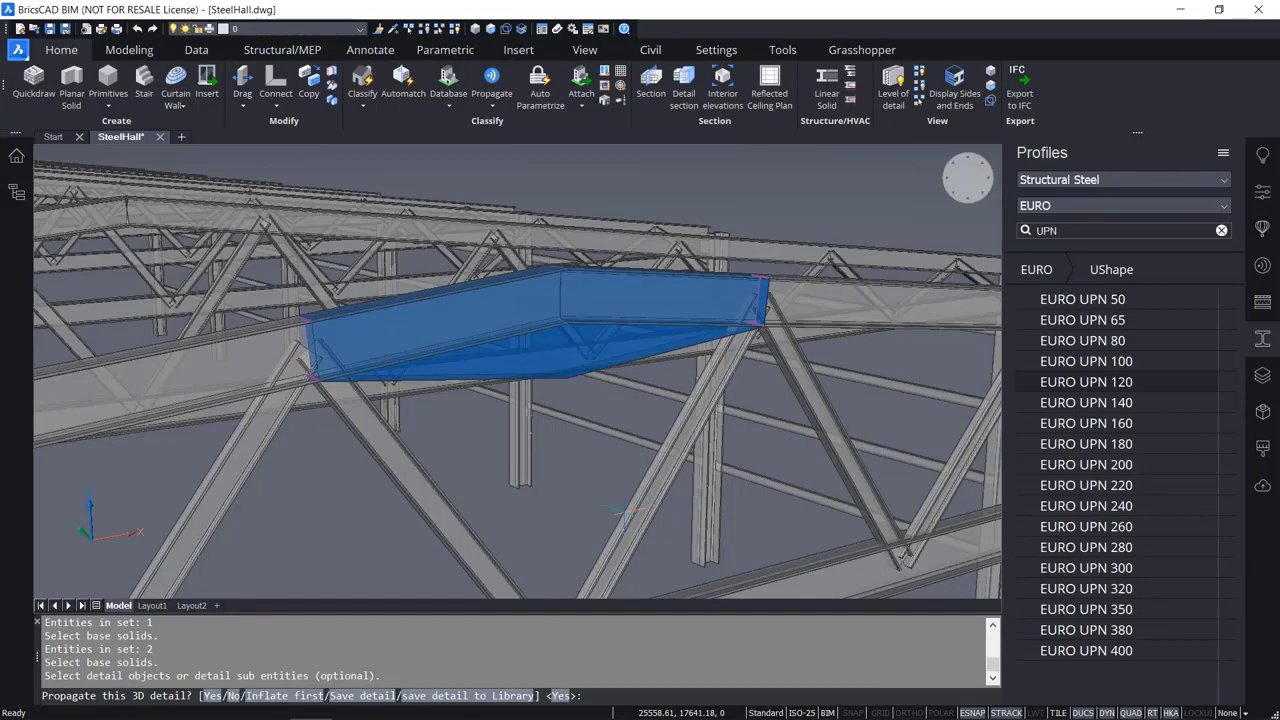
key(Return)
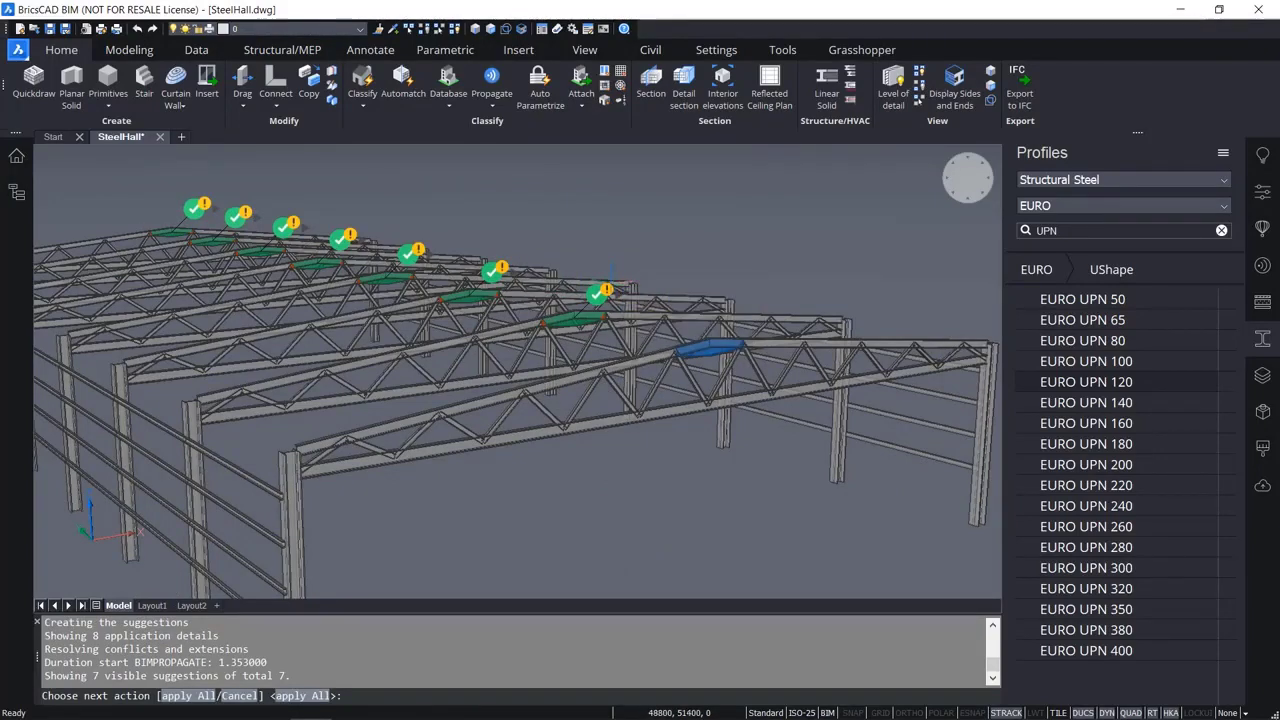
Check the suggestions along the ridge and apply all of them to the remaining trusses.
scroll(598, 285, up, 5)
scroll(540, 385, down, 2)
mouse_move(436, 478)
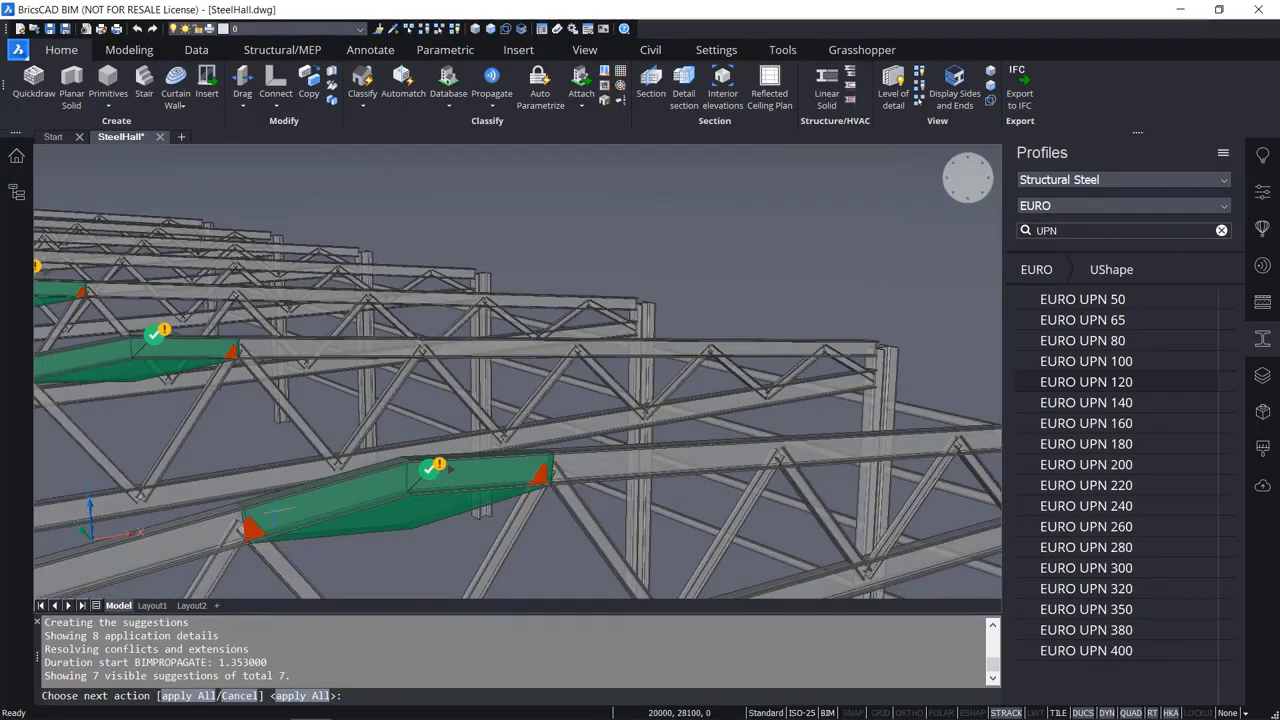
scroll(450, 468, down, 6)
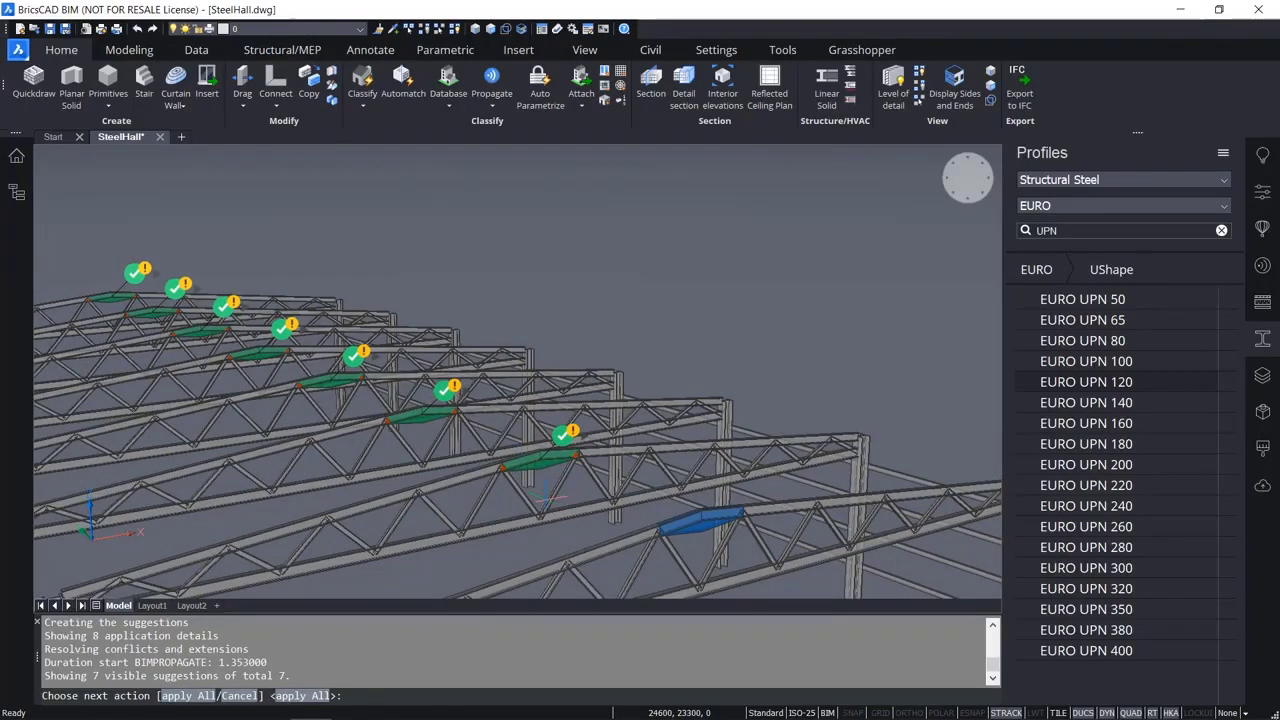
key(Return)
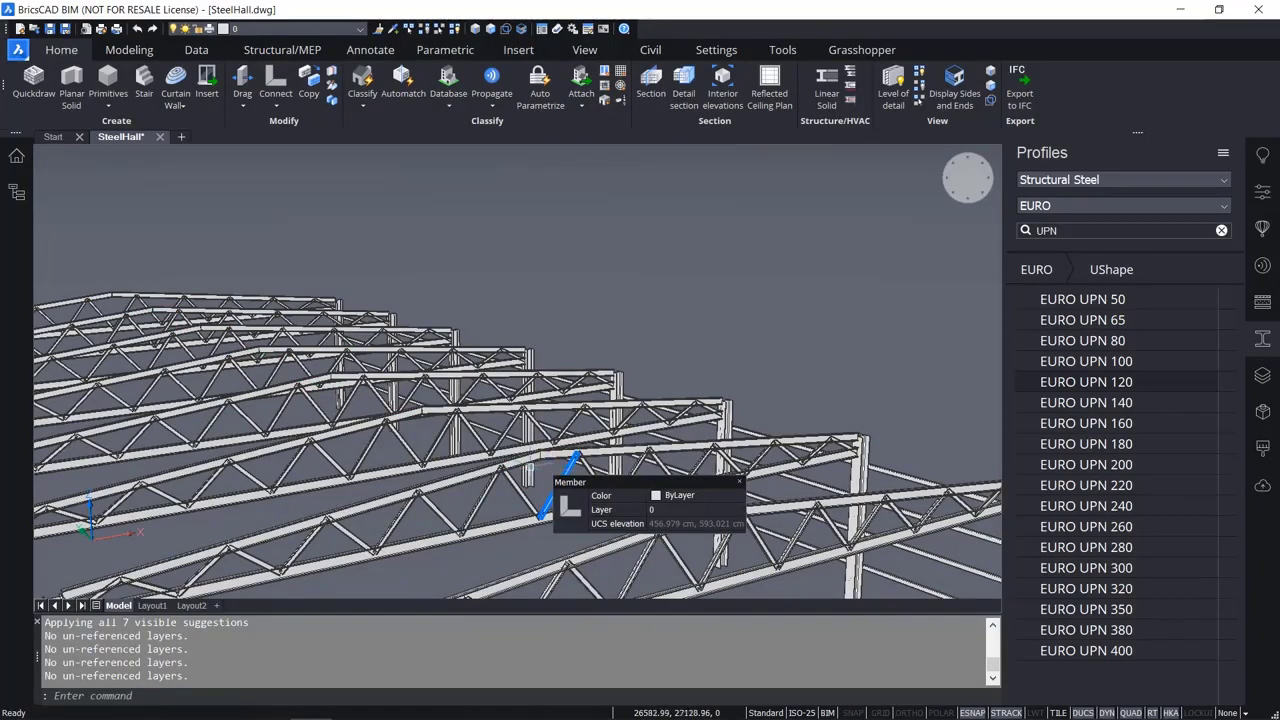
Inspect the propagated ridge connections on the trusses behind the front one.
scroll(531, 467, up, 5)
scroll(520, 415, down, 4)
scroll(514, 395, up, 3)
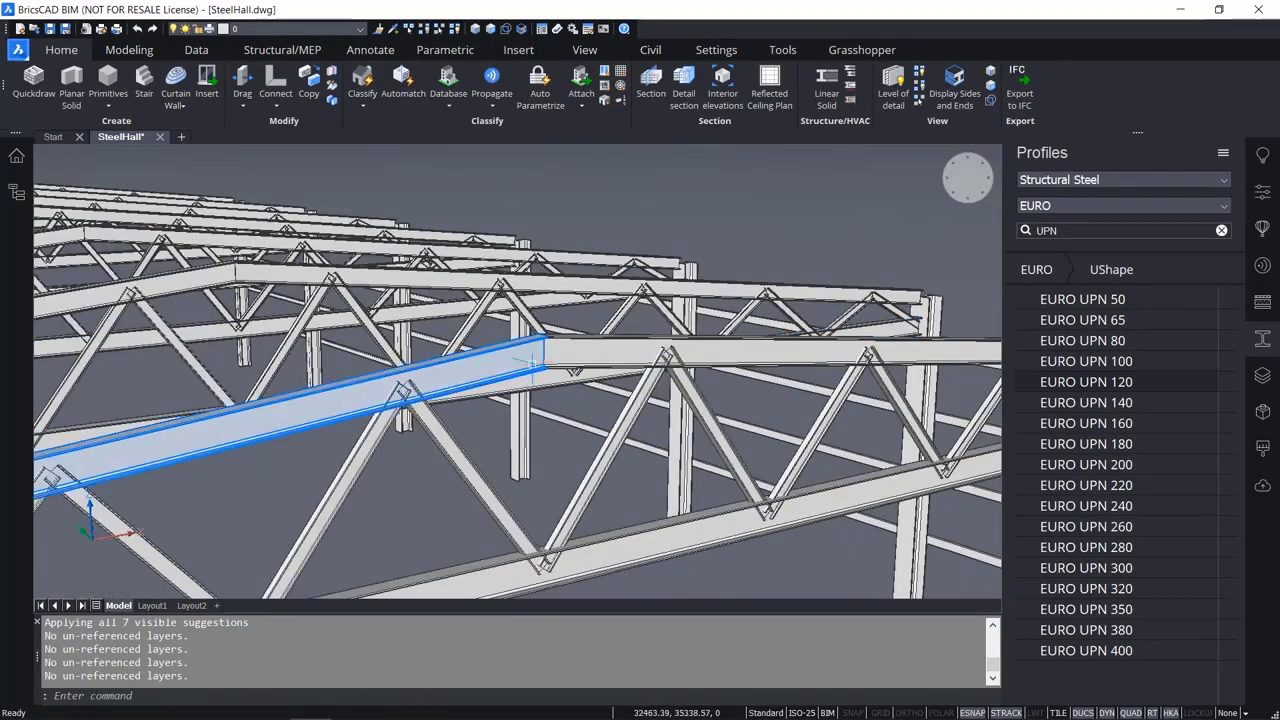
scroll(532, 362, up, 5)
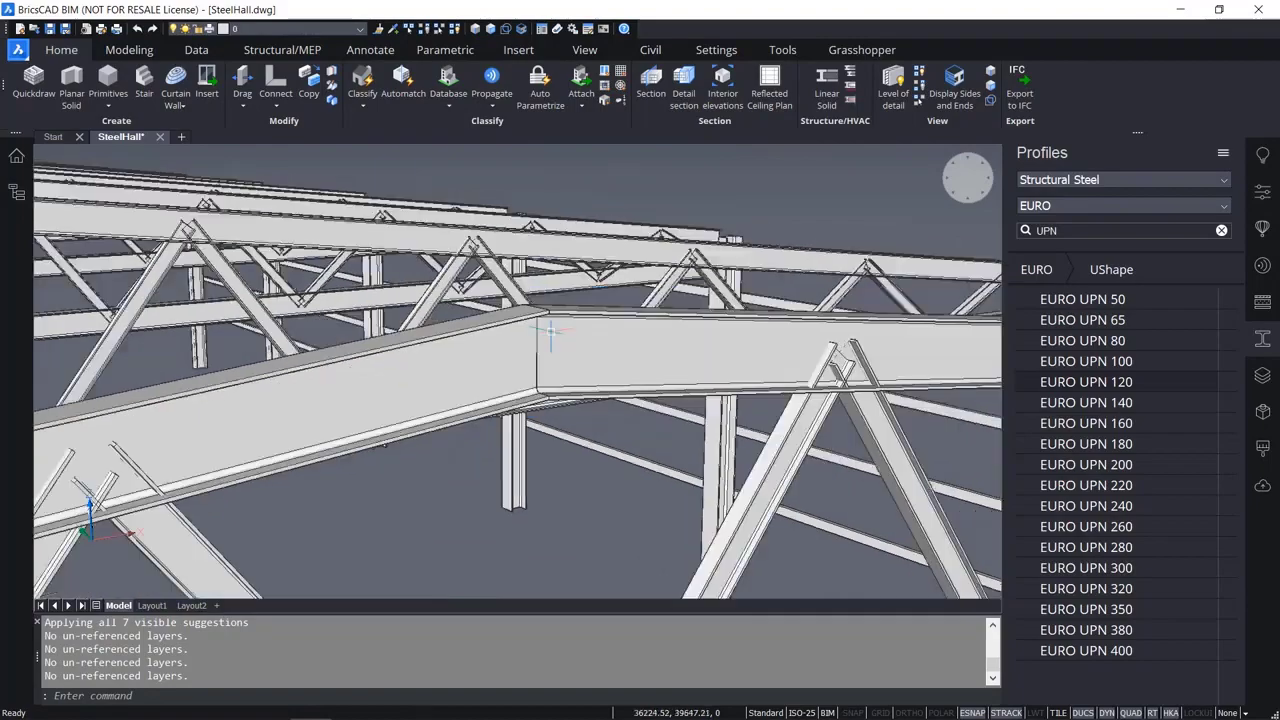
scroll(549, 331, down, 5)
scroll(224, 263, up, 4)
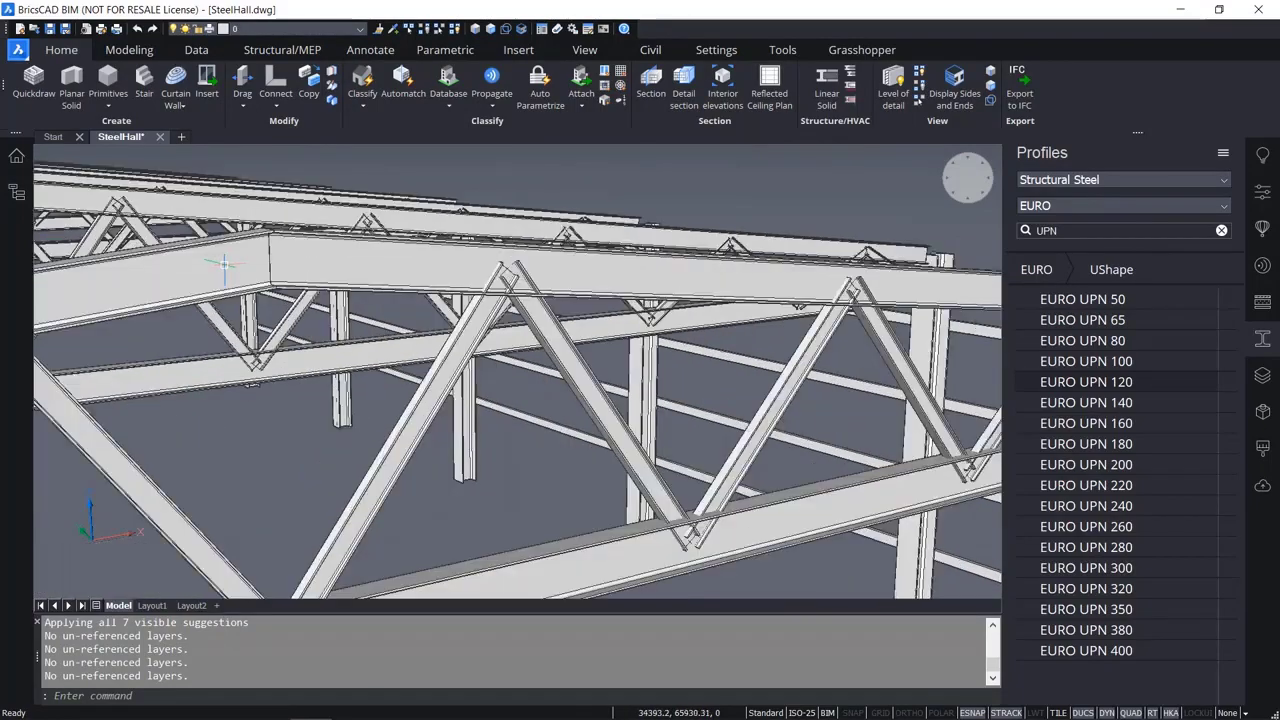
scroll(224, 263, down, 6)
Structurally connect the front corner column with the truss's bottom chord beam and its end diagonal.
middle_drag(386, 414, 532, 402)
scroll(423, 454, up, 5)
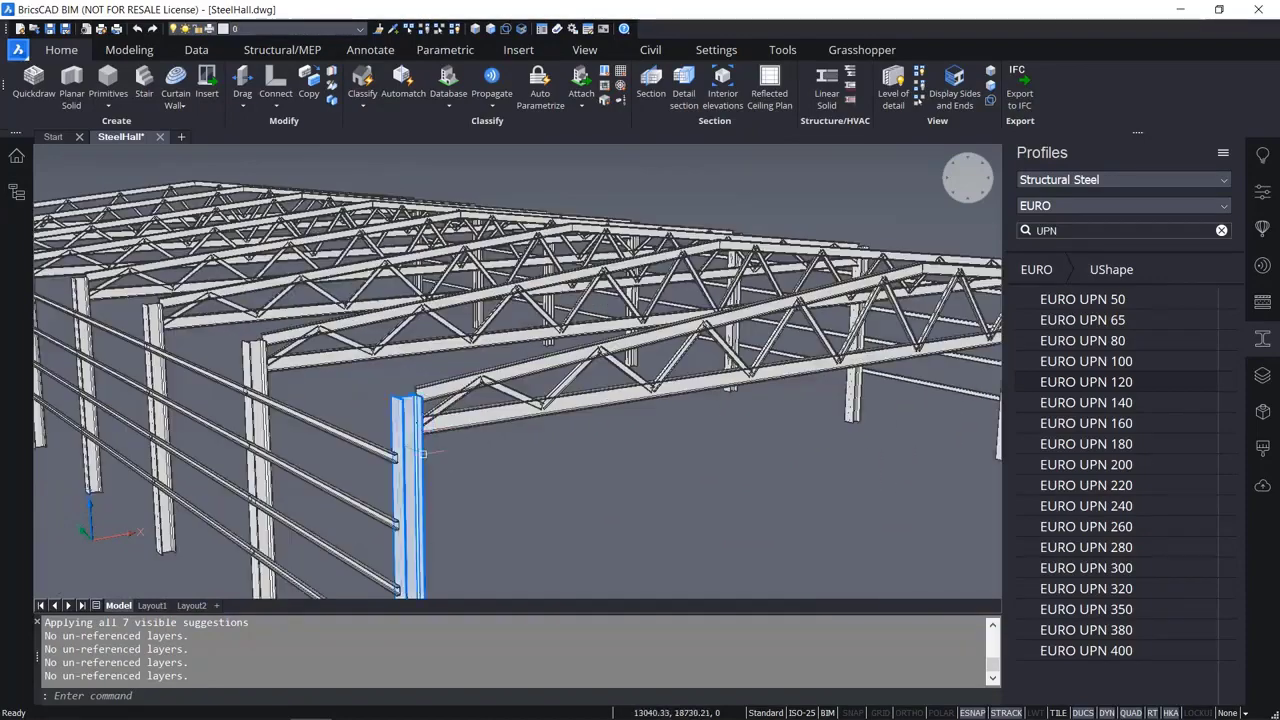
scroll(358, 399, up, 2)
scroll(412, 411, up, 3)
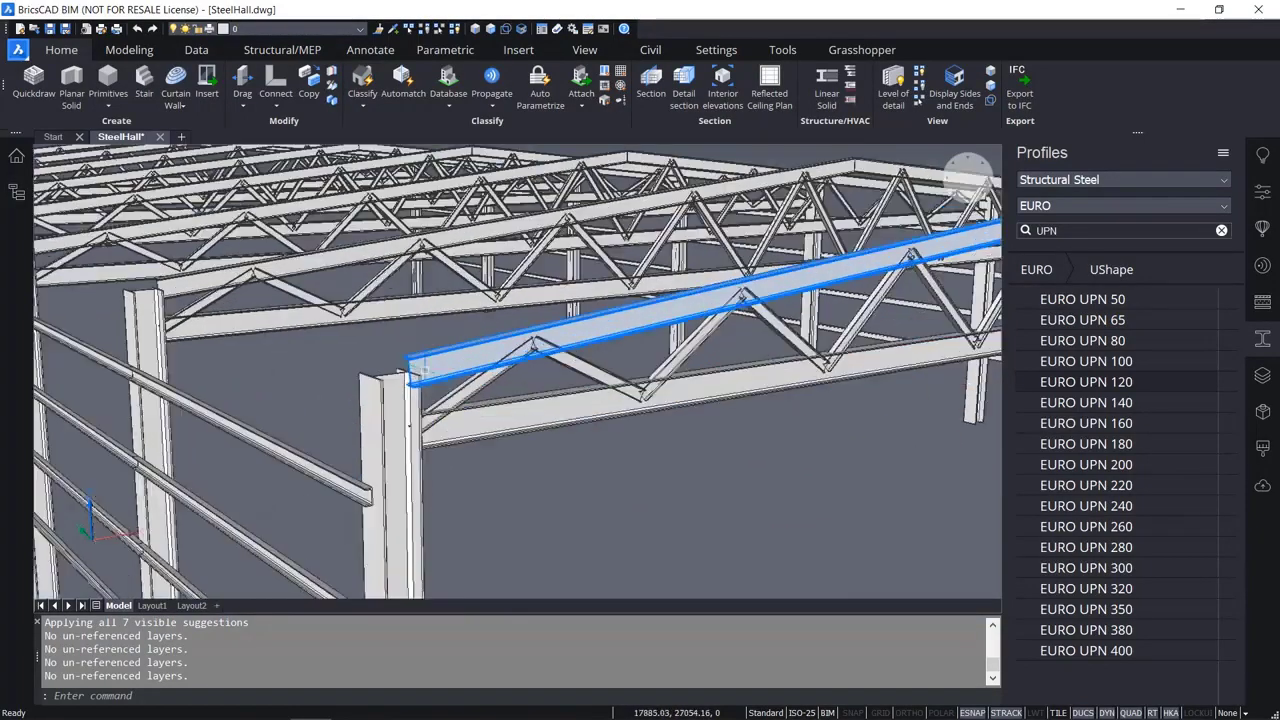
click(471, 510)
click(396, 420)
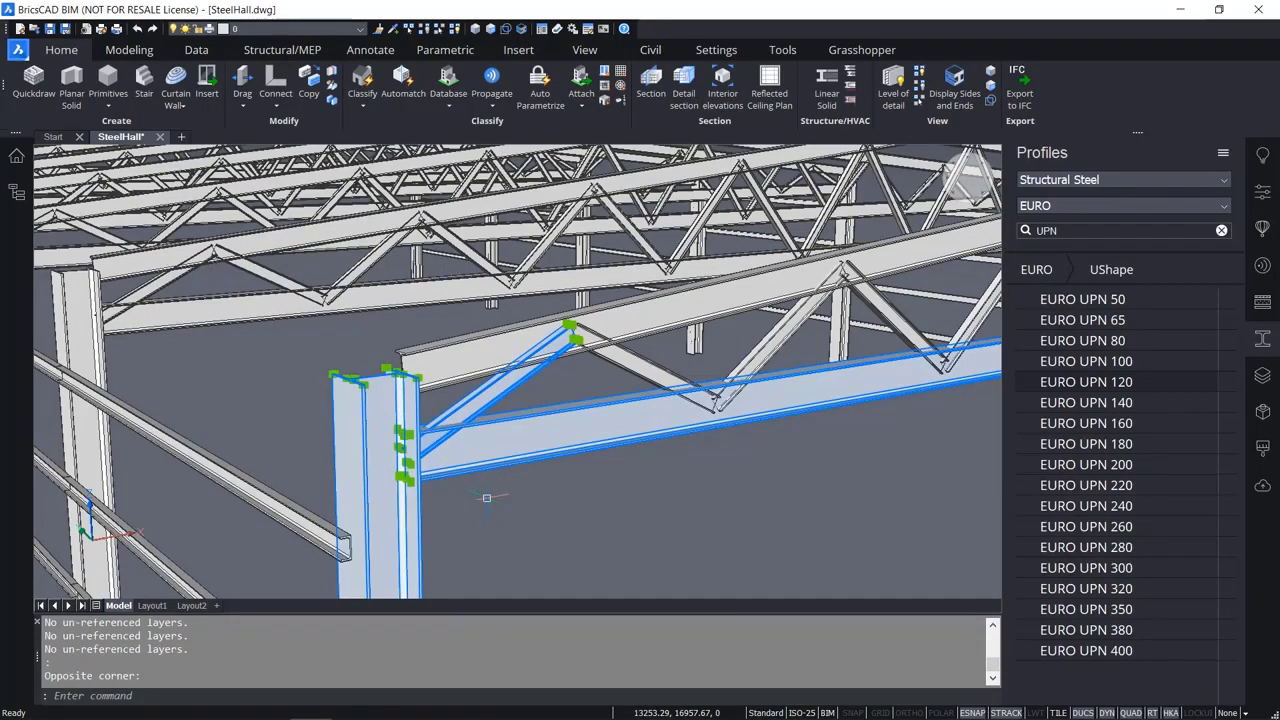
mouse_move(486, 497)
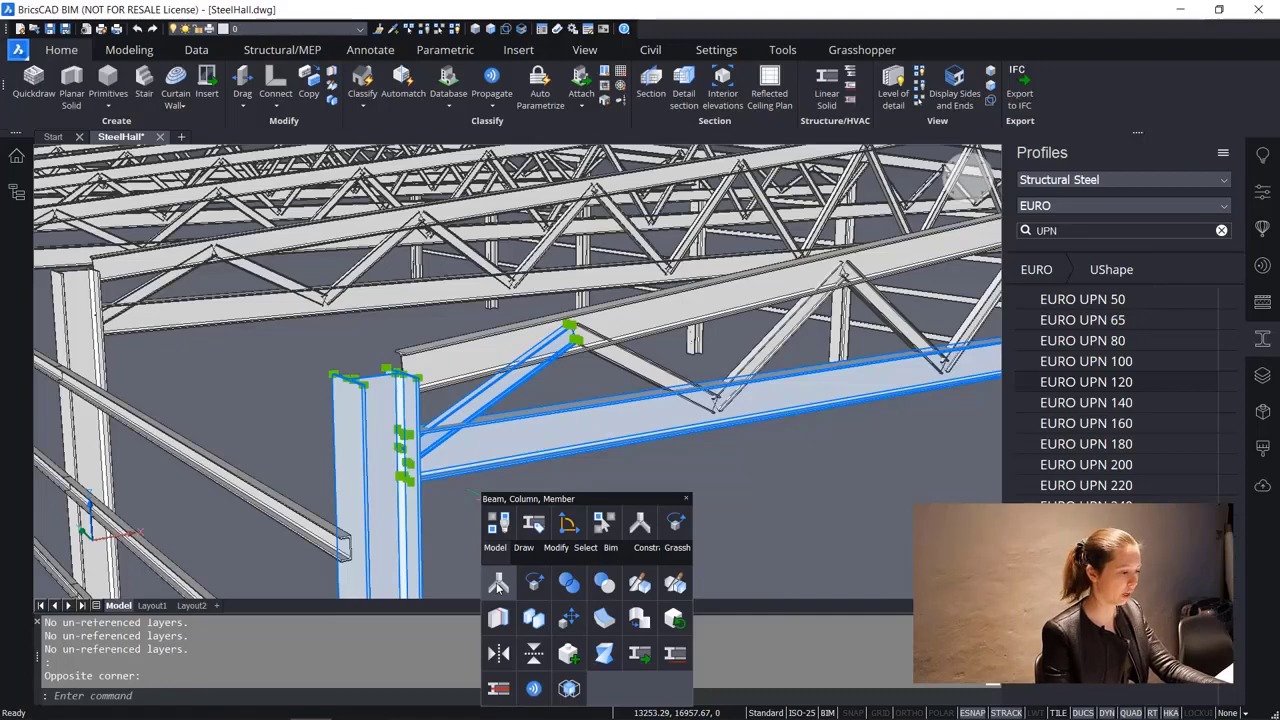
click(498, 585)
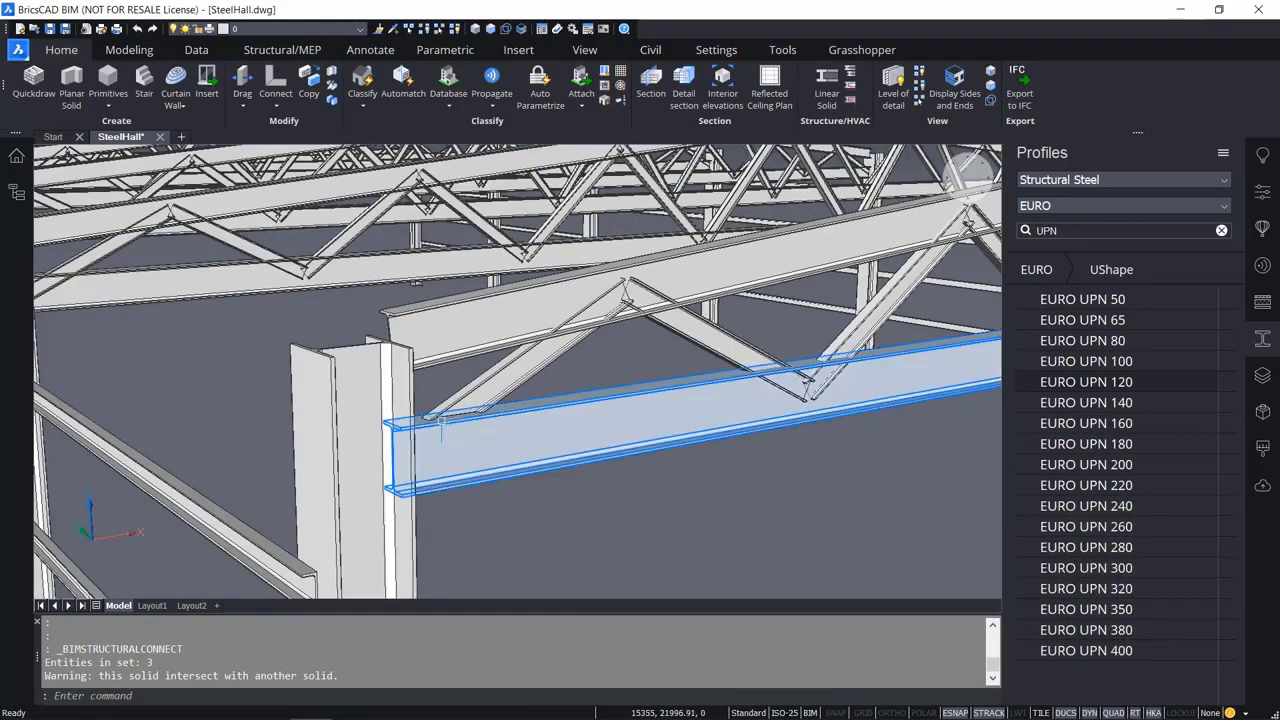
L-connect the front corner column and the sloping top chord beam, switching to the third option so the beam runs over the column.
shift+middle_drag(452, 436, 470, 400)
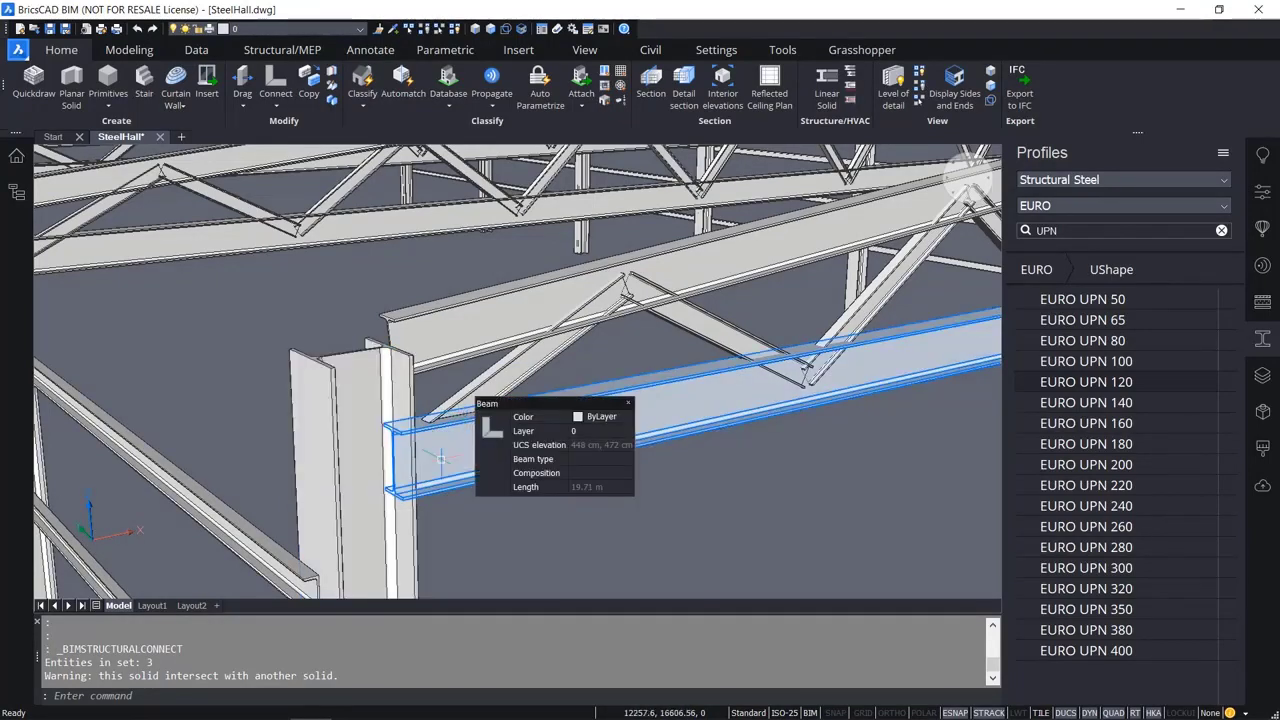
scroll(441, 459, down, 3)
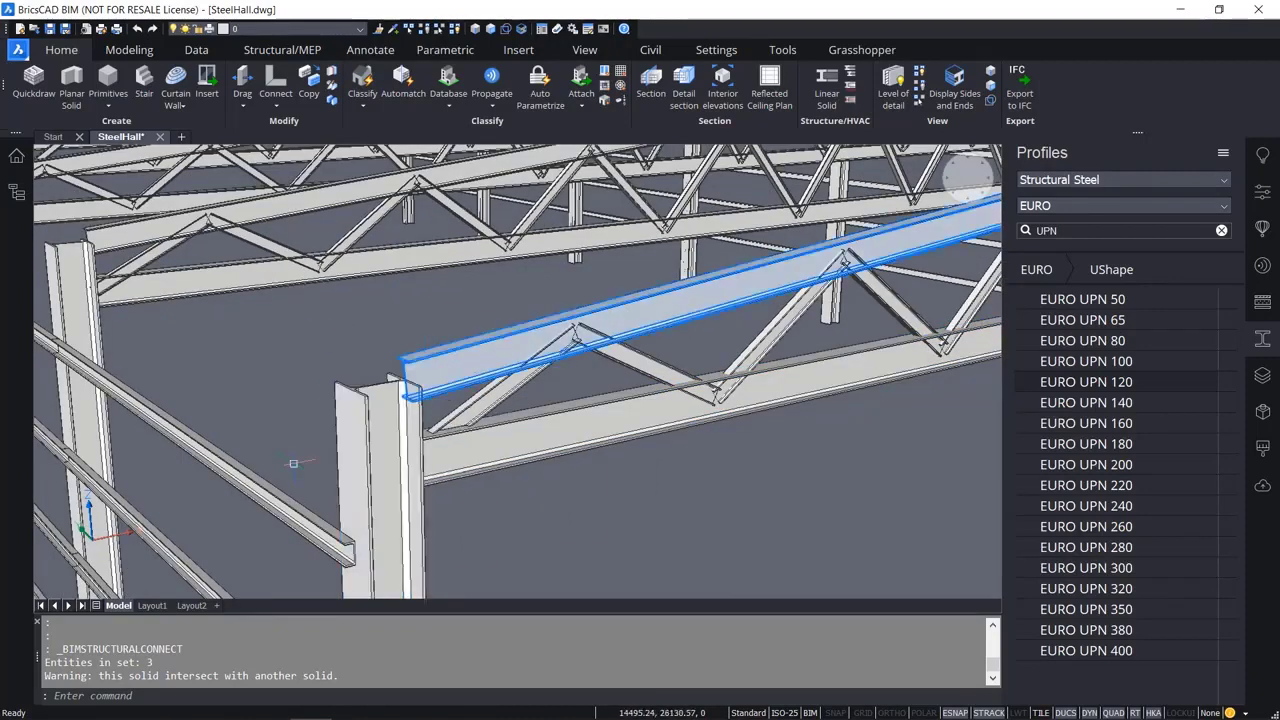
click(400, 418)
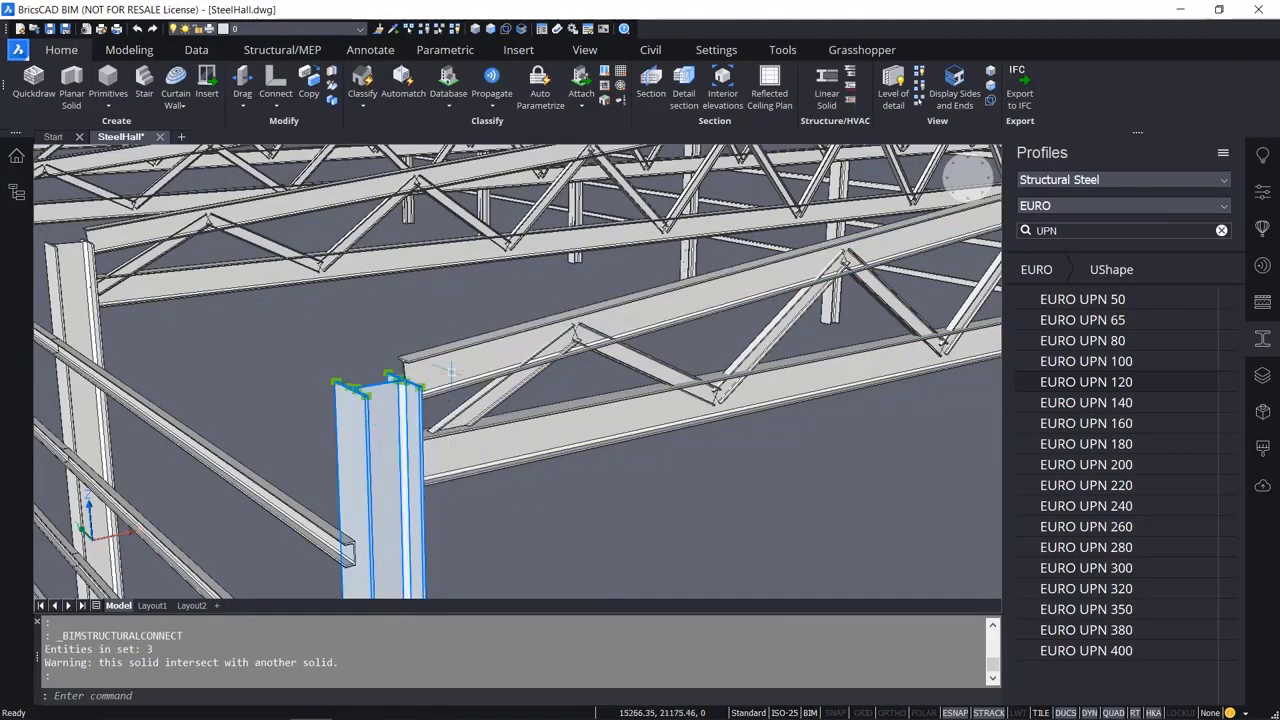
click(445, 378)
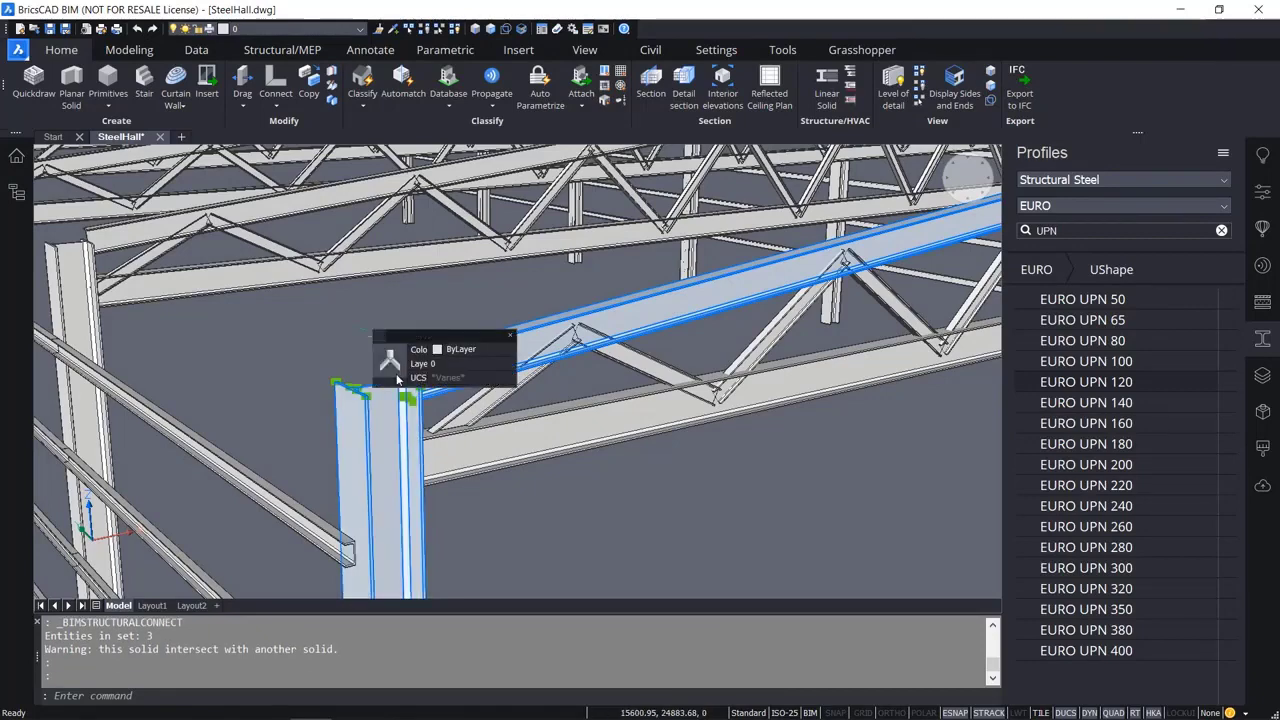
mouse_move(405, 360)
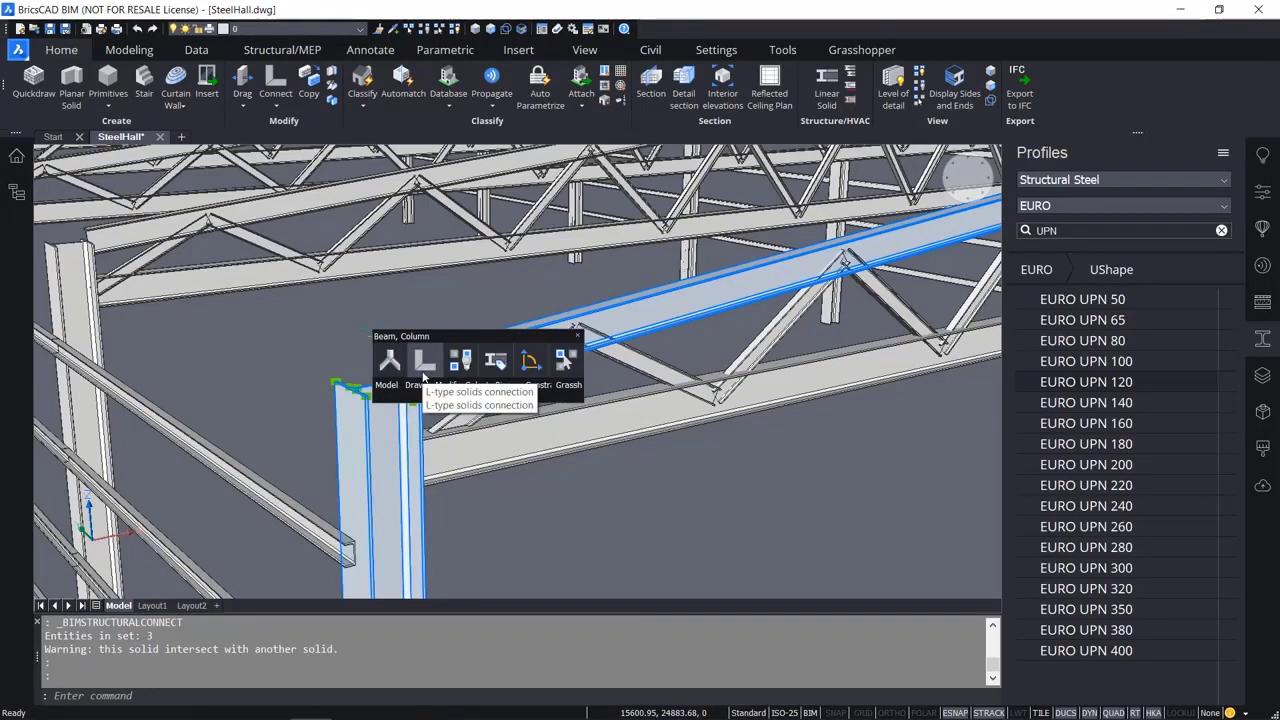
click(424, 366)
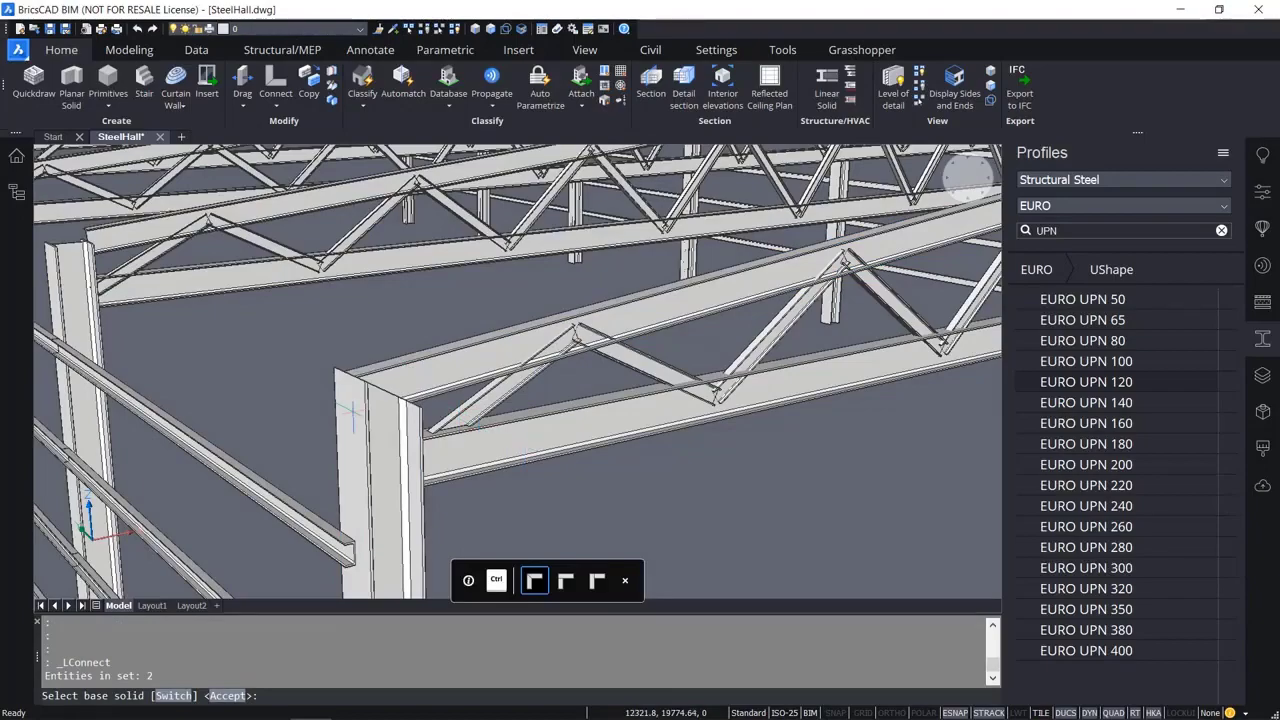
shift+middle_drag(348, 417, 216, 432)
key(ctrl)
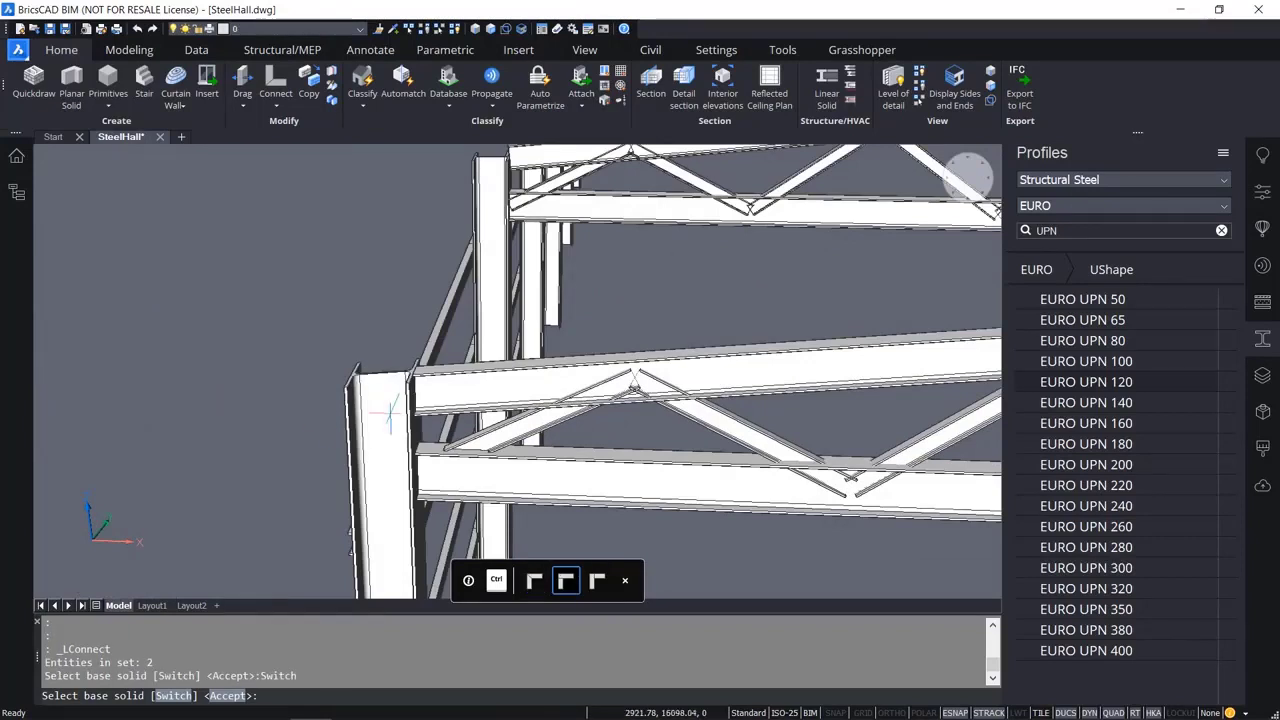
scroll(383, 420, up, 2)
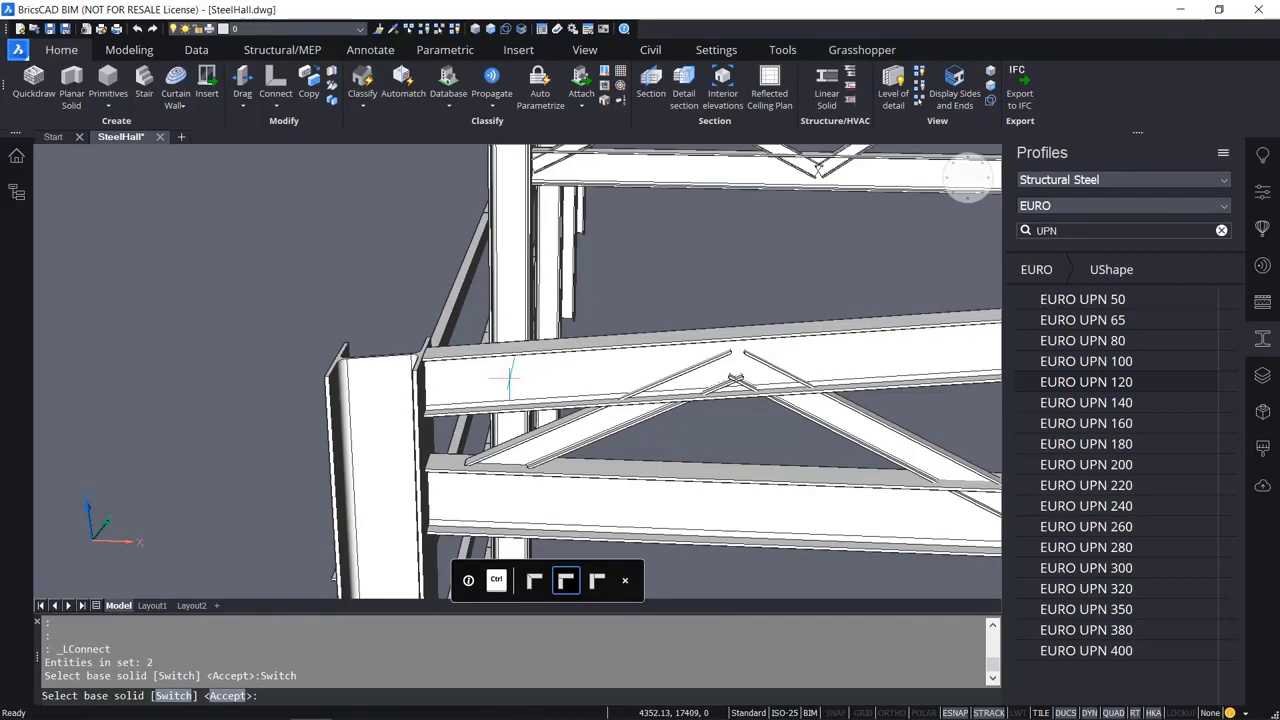
key(ctrl)
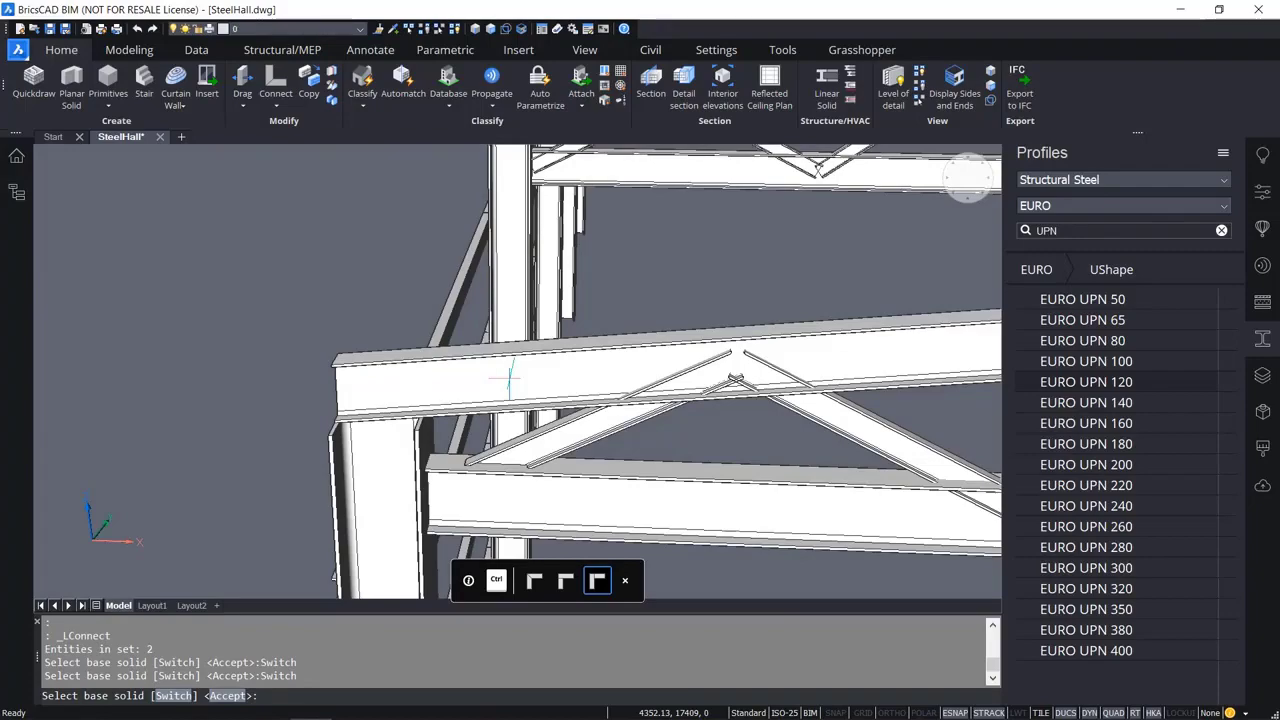
key(ctrl+z)
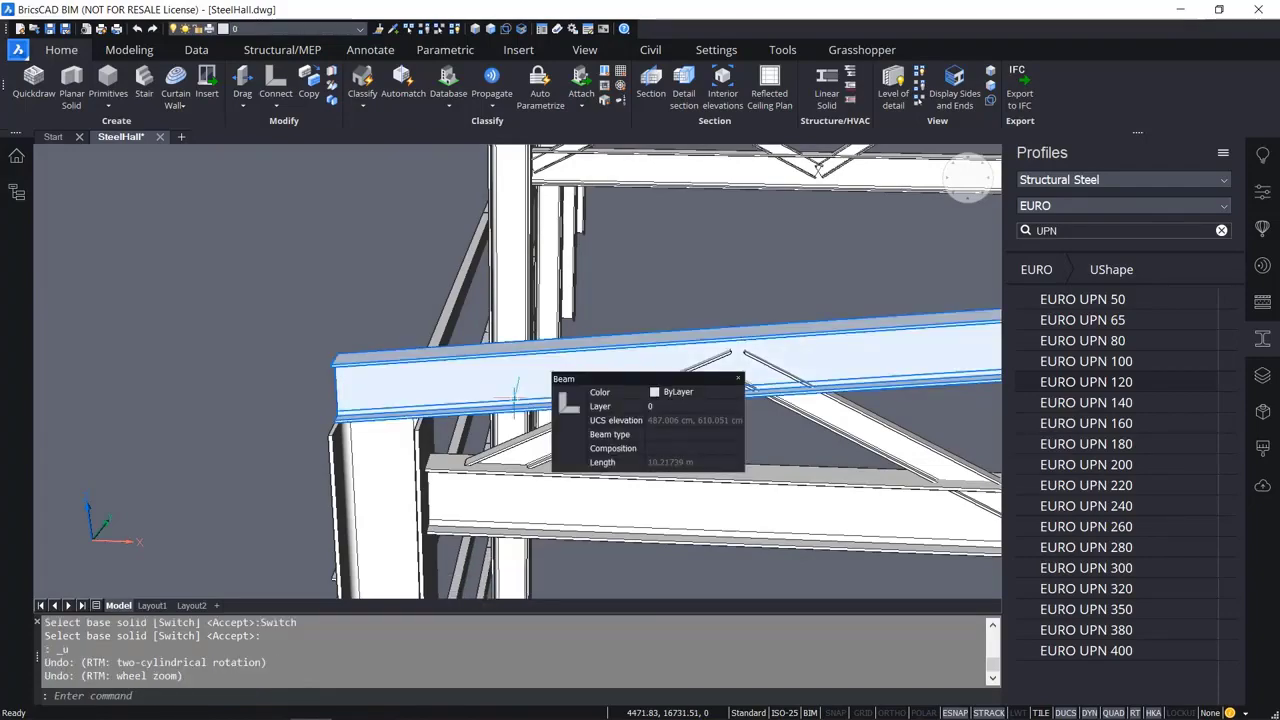
Propagate the connection of the front corner column, both chord beams and the end diagonal, applying all suggestions to the other truss ends.
shift+middle_drag(515, 395, 620, 393)
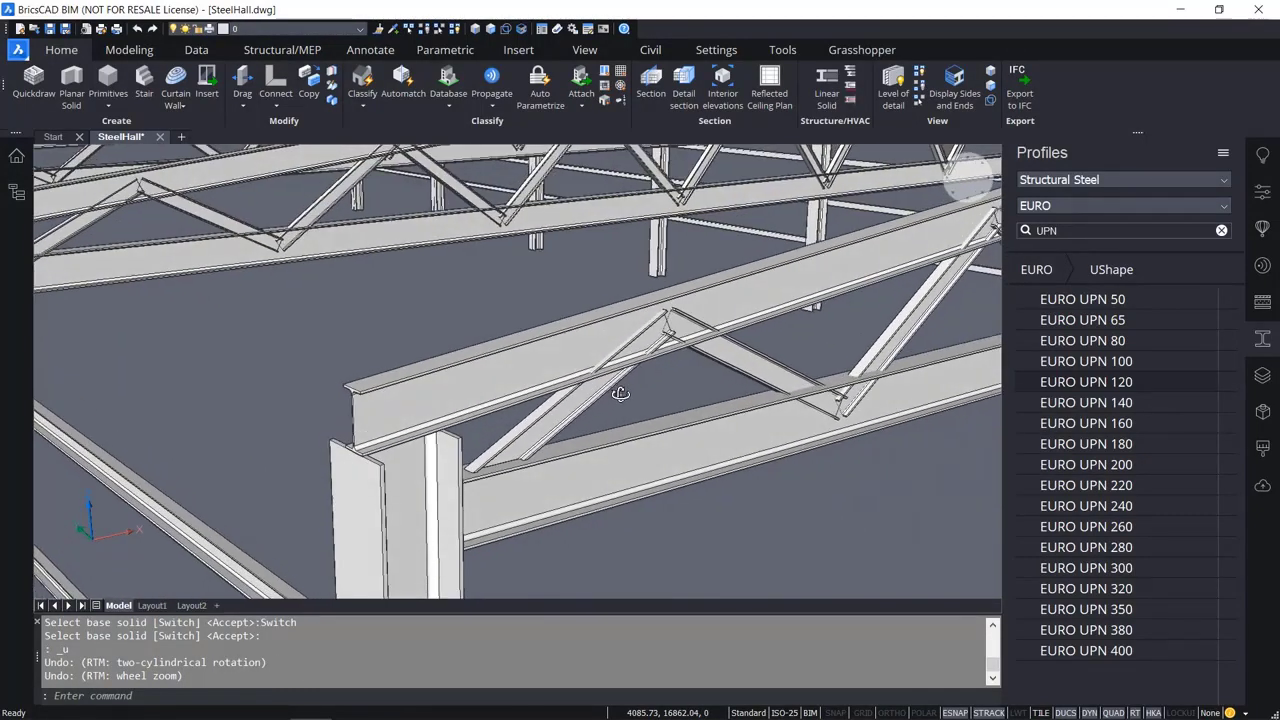
scroll(600, 420, down, 5)
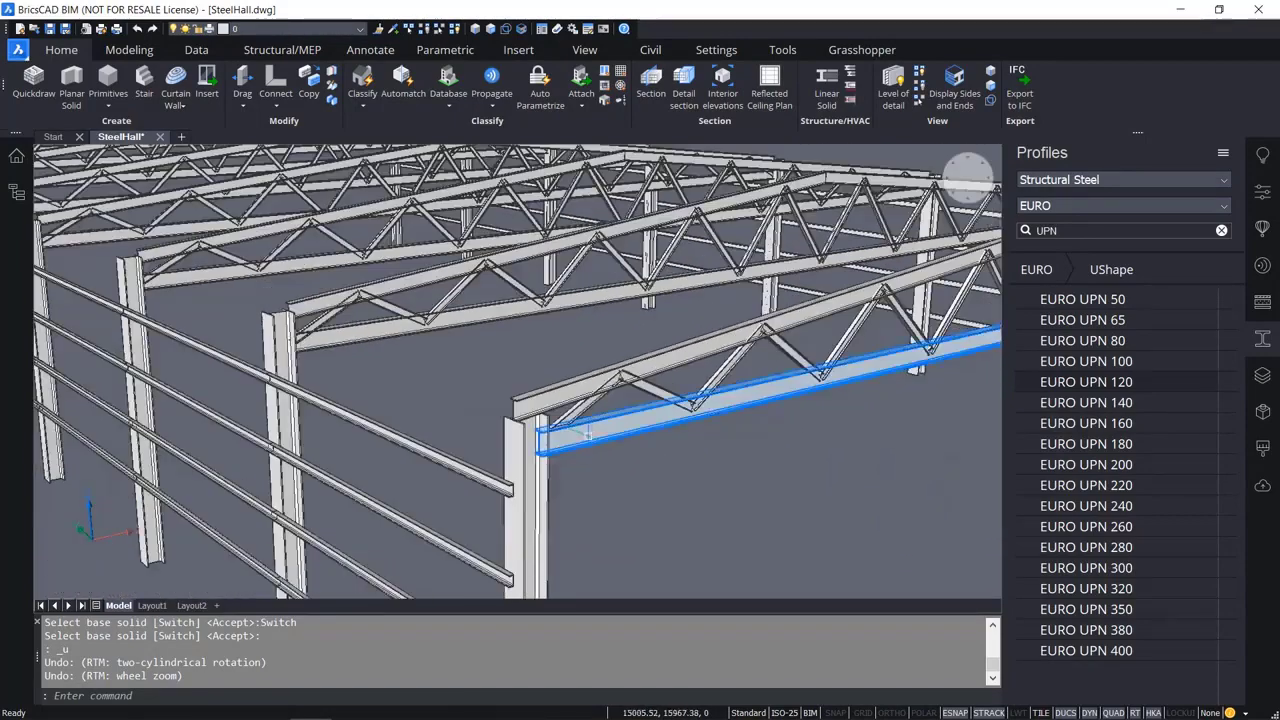
scroll(588, 434, up, 3)
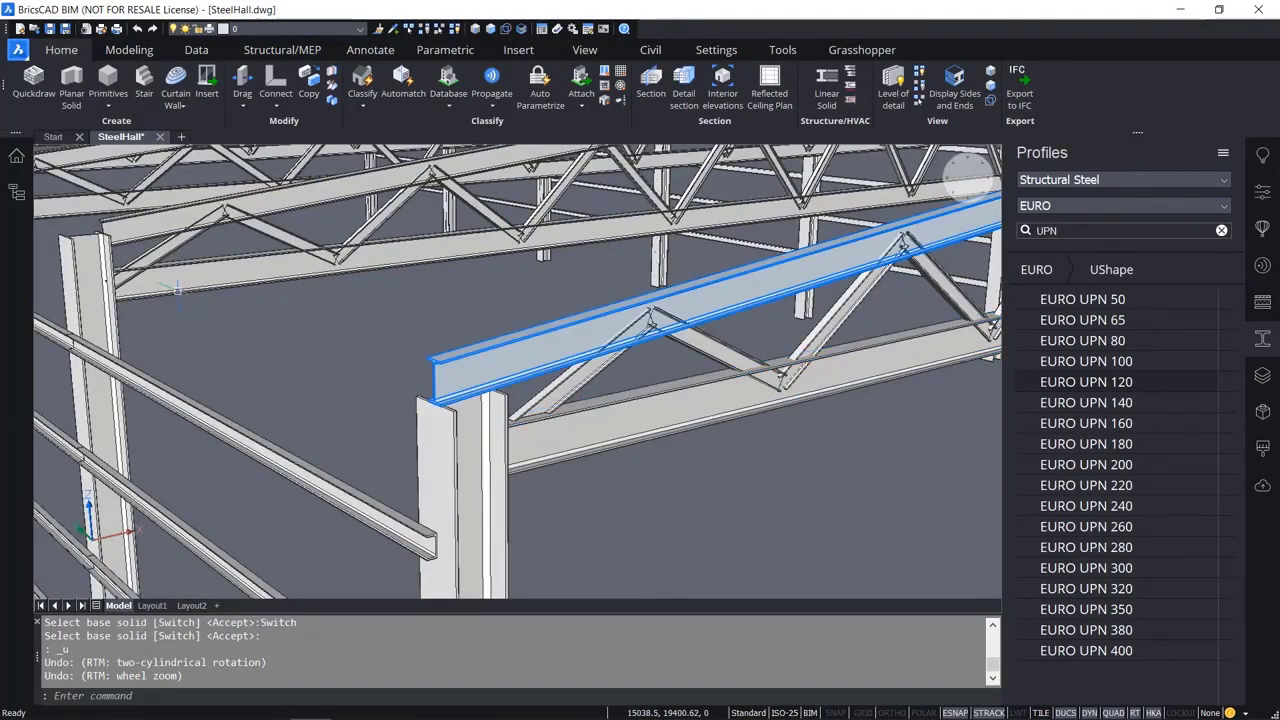
click(493, 77)
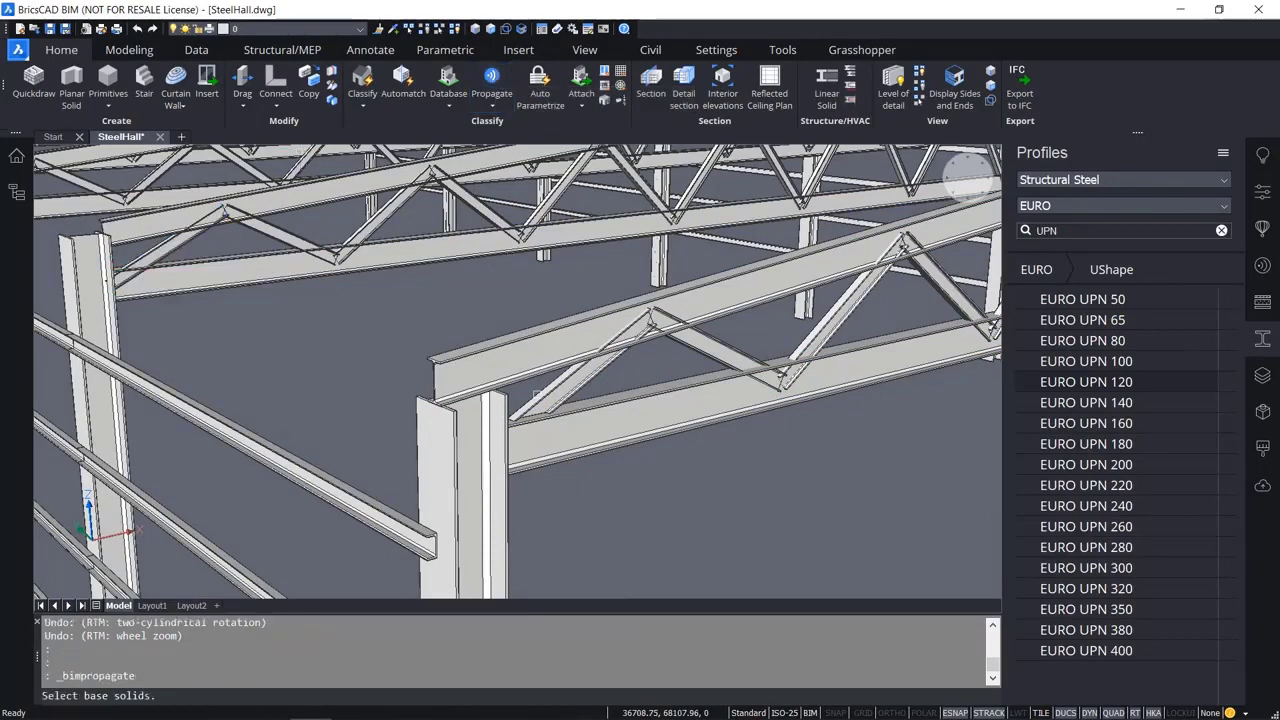
click(590, 517)
click(472, 359)
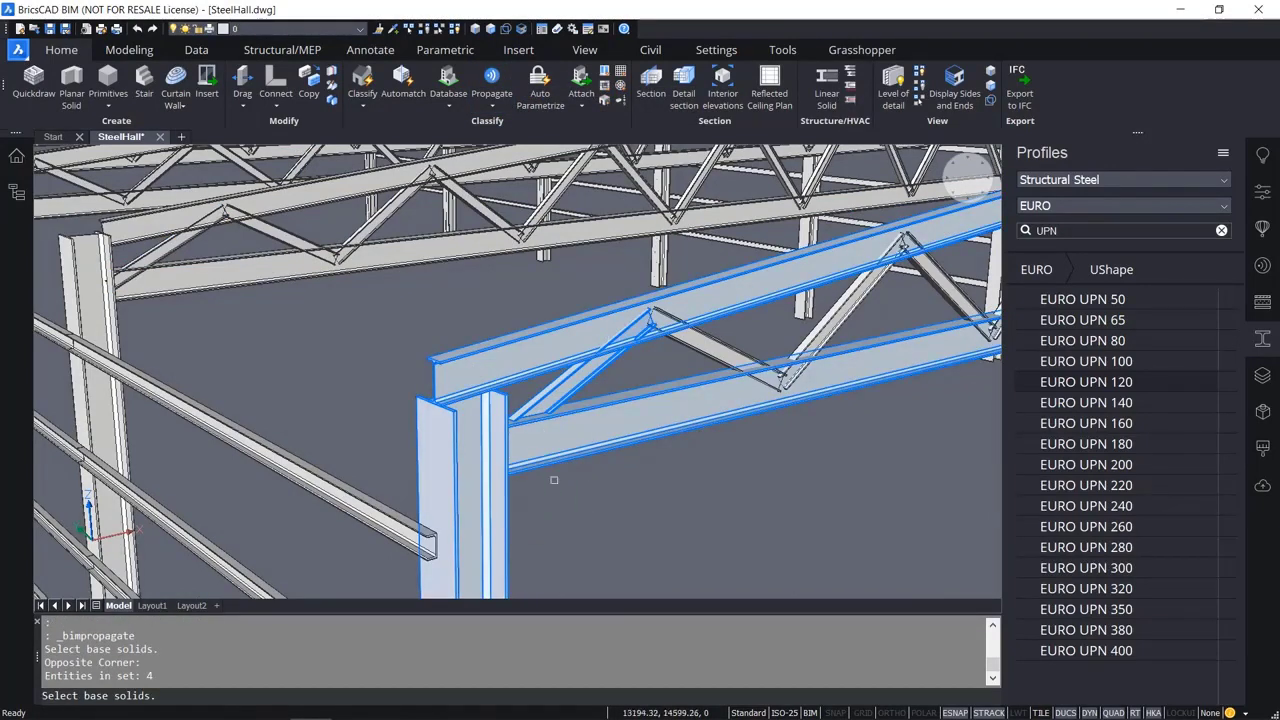
key(Return)
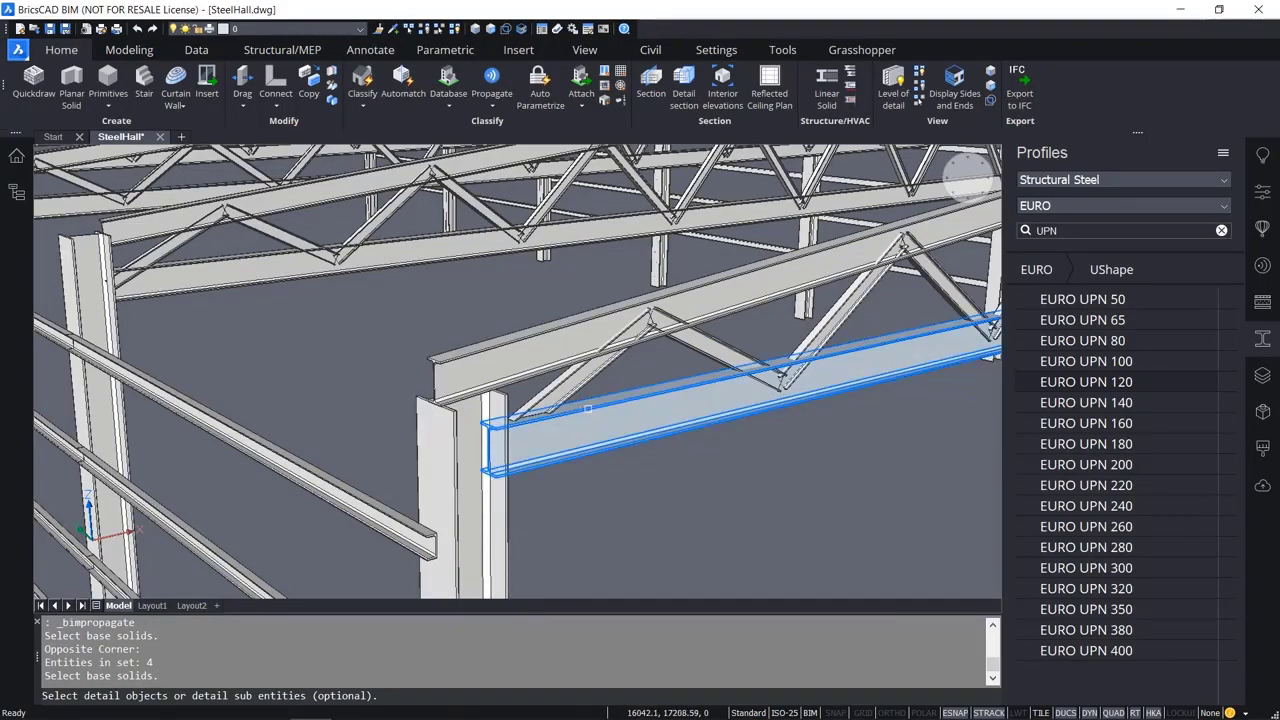
key(Return)
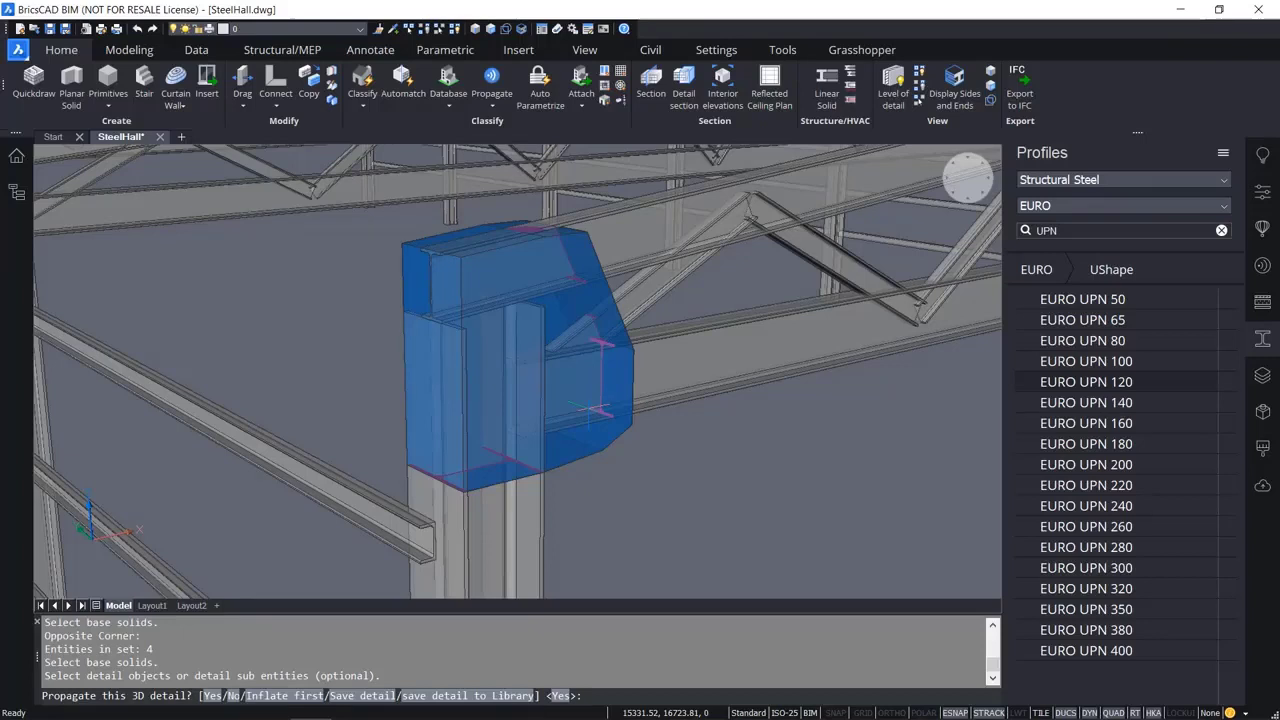
key(Return)
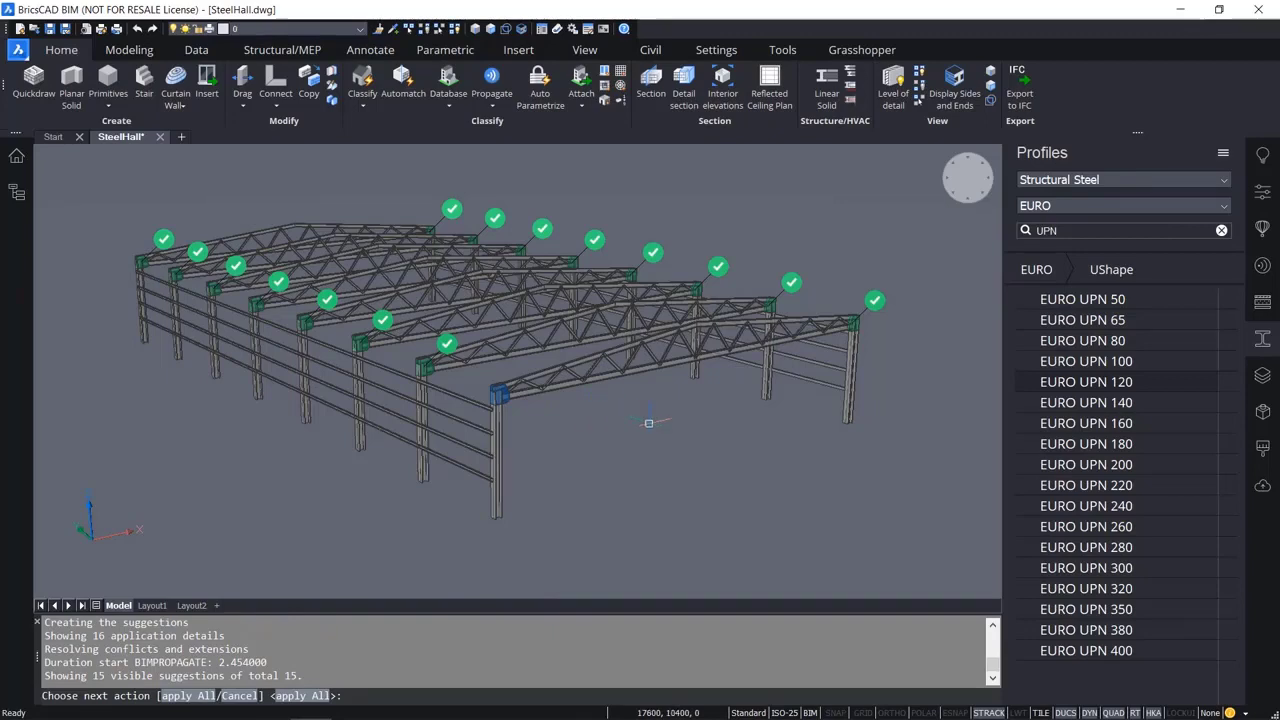
key(Return)
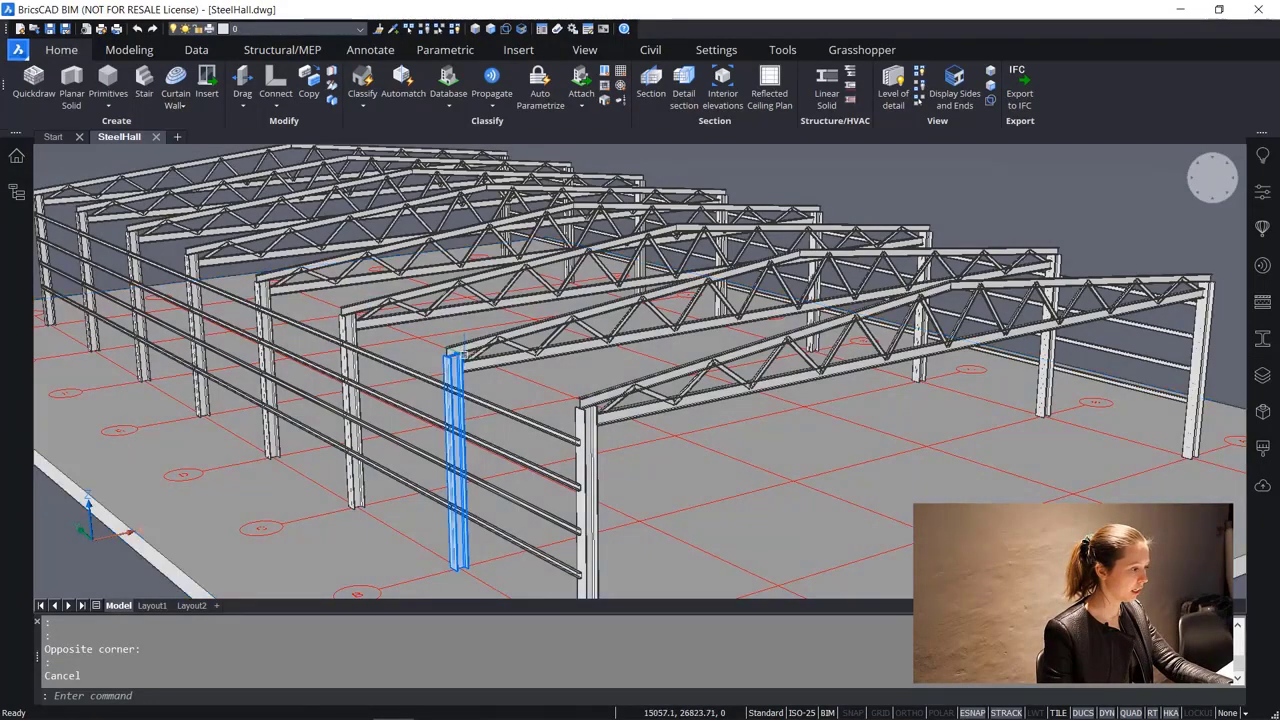
Display the Details library beside the steel hall model.
scroll(466, 363, up, 5)
scroll(437, 351, down, 4)
scroll(436, 352, down, 5)
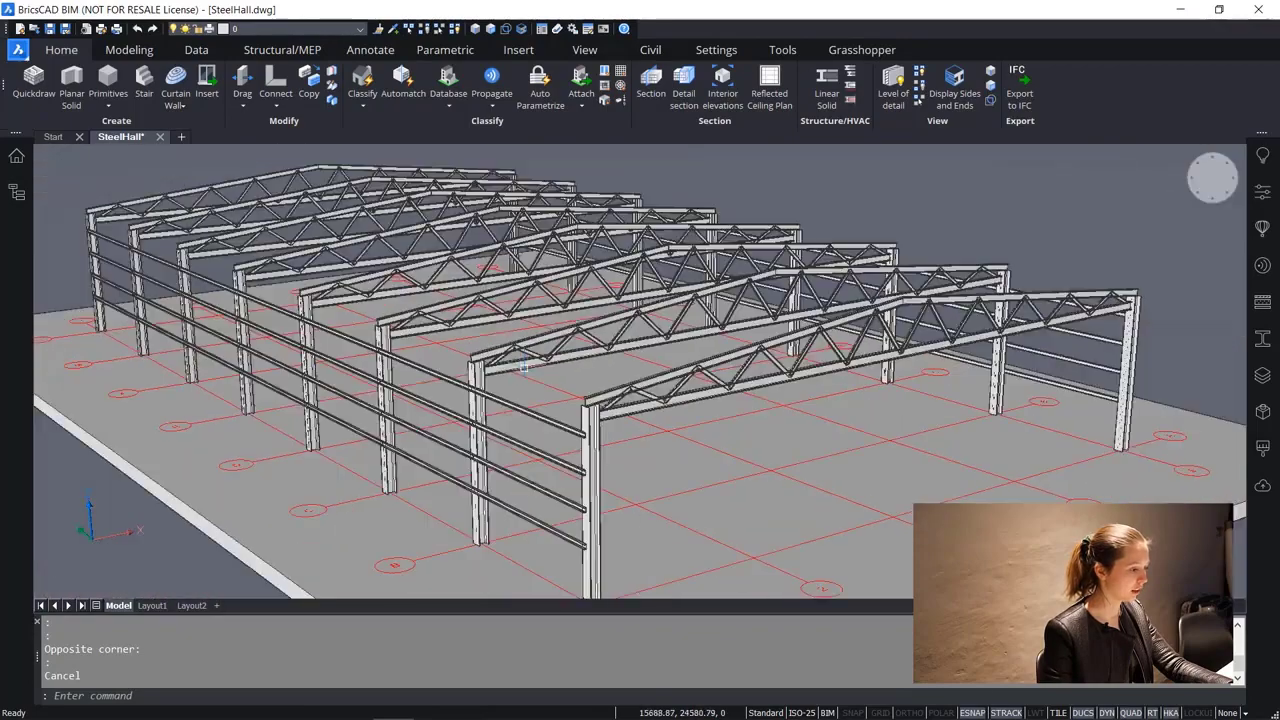
middle_drag(592, 443, 535, 426)
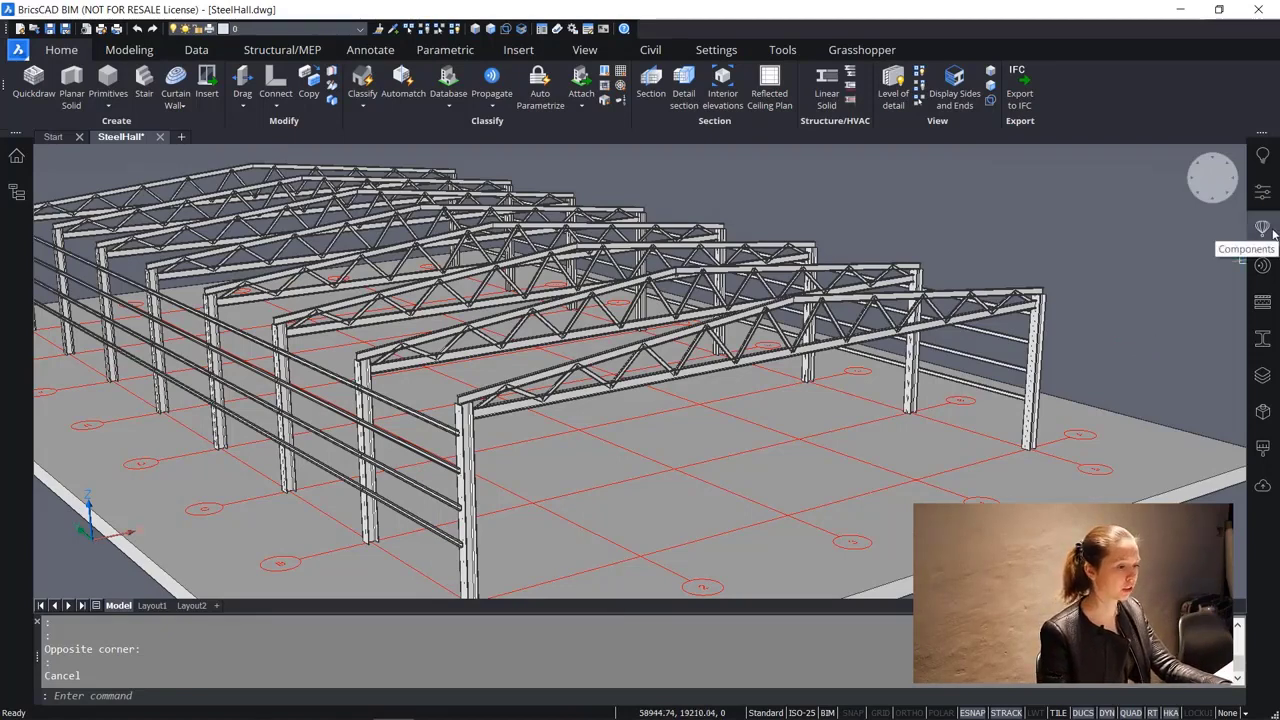
click(1264, 266)
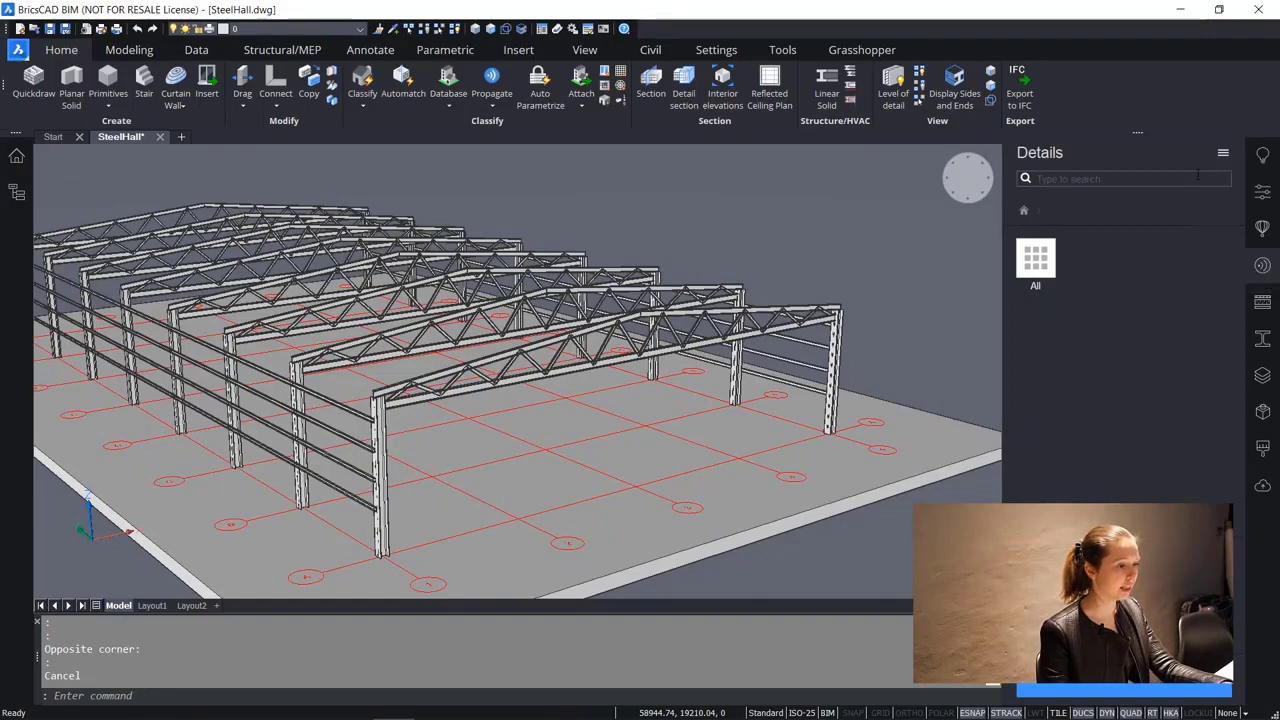
click(1223, 152)
click(1111, 341)
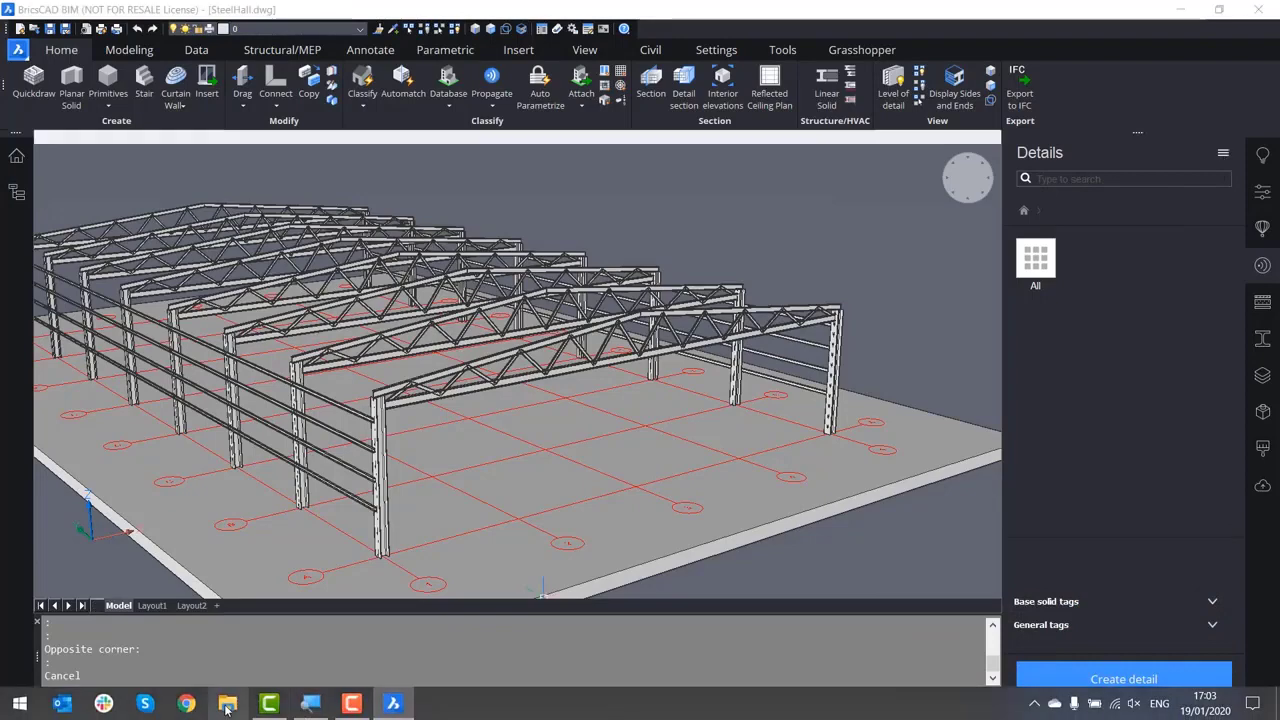
Switch to File Explorer and locate the DetailsStructural folder under Training V20, Starter files, Structural modeling, then close the window.
click(227, 707)
click(275, 512)
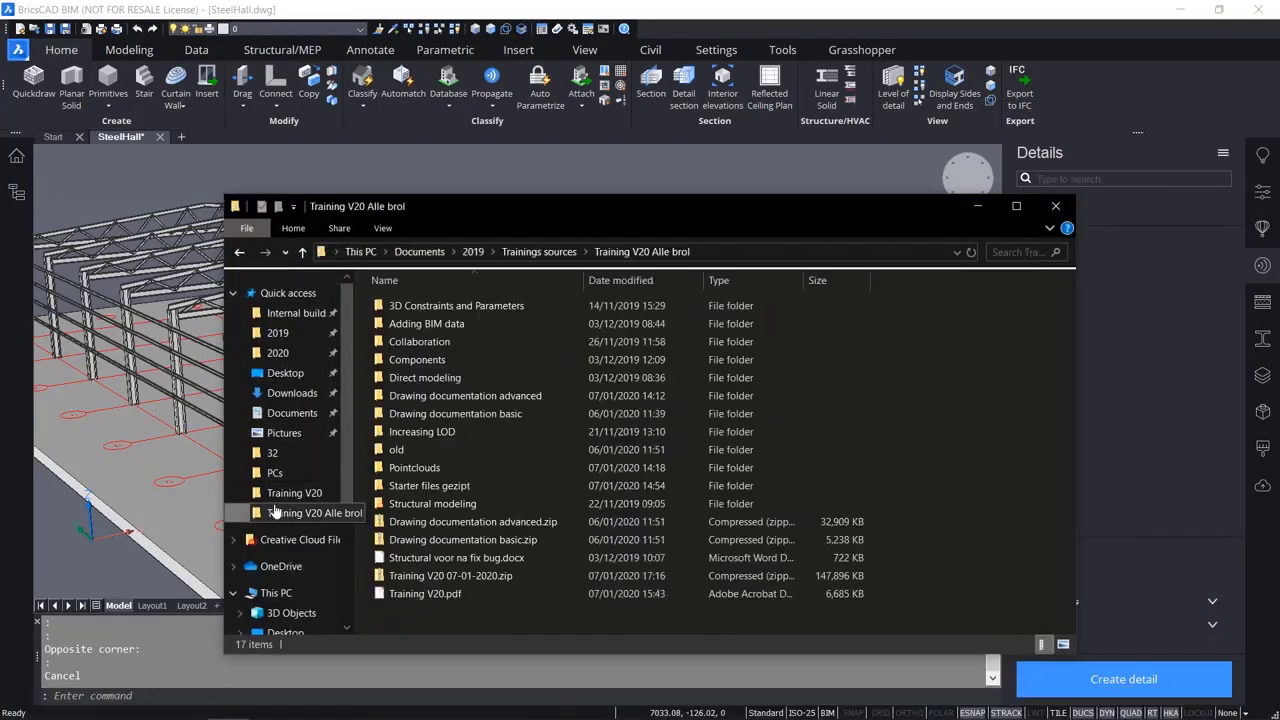
click(294, 493)
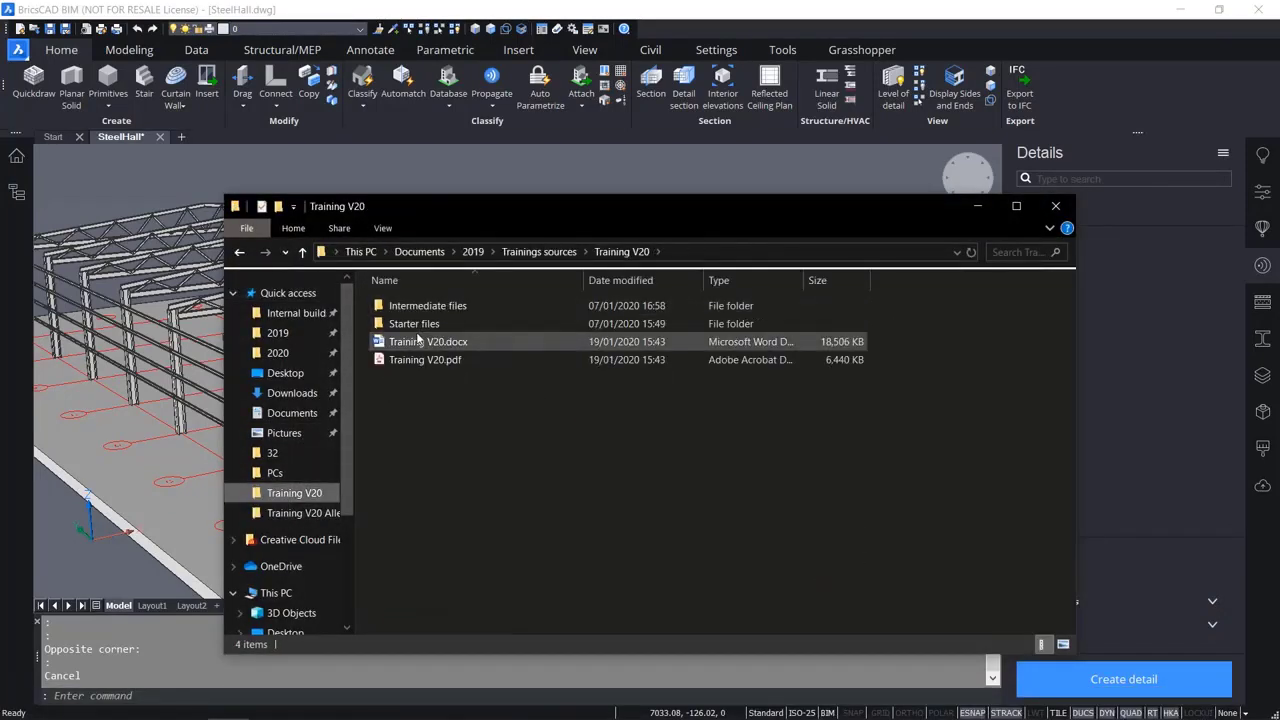
double_click(409, 325)
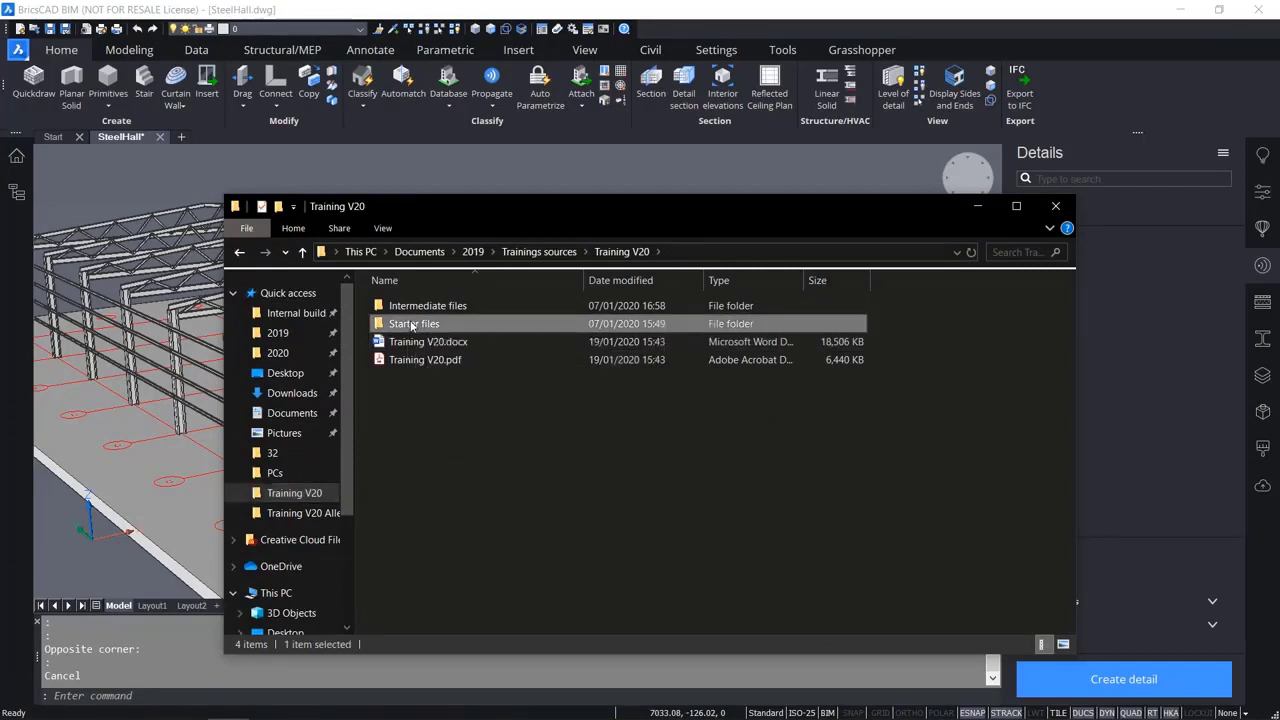
double_click(421, 486)
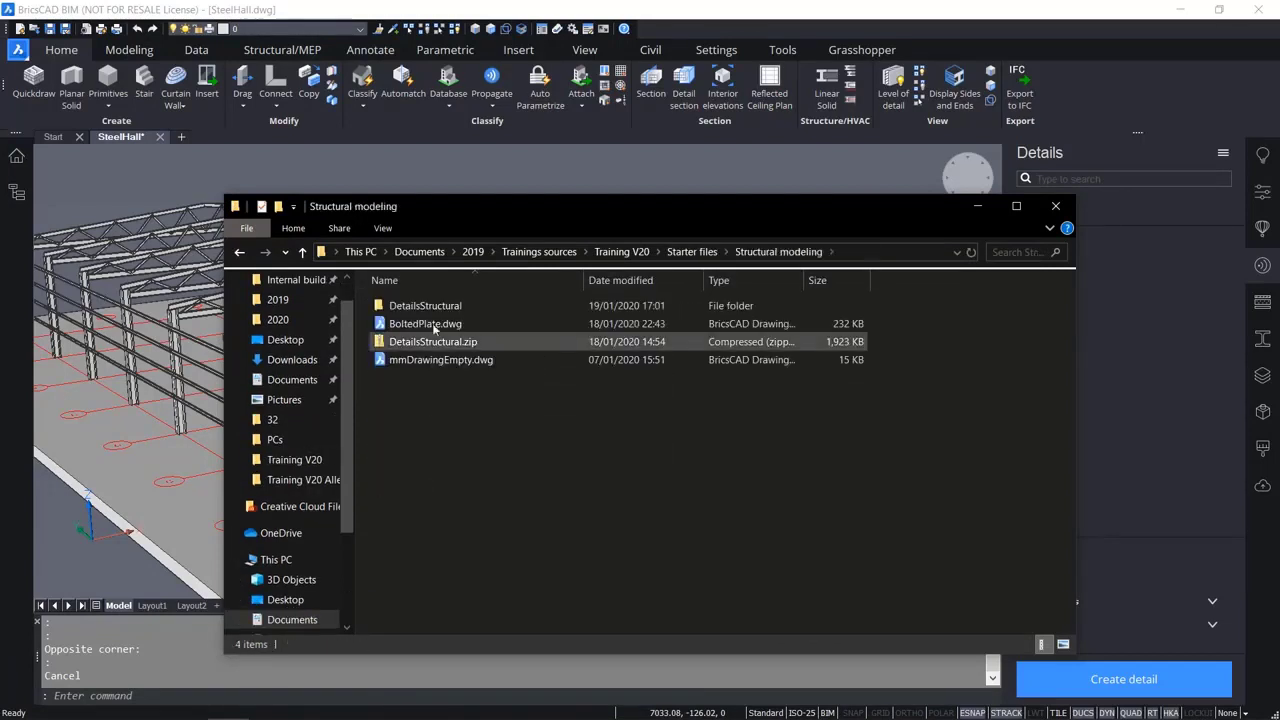
click(427, 344)
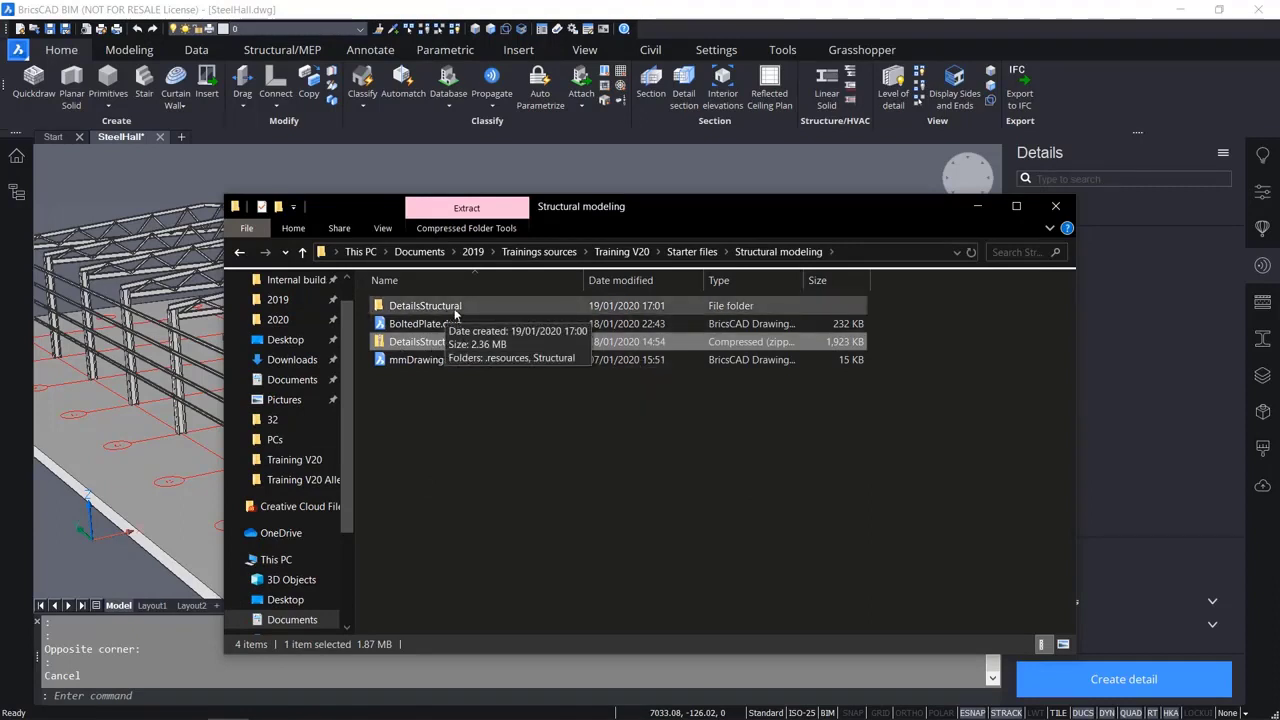
click(1070, 212)
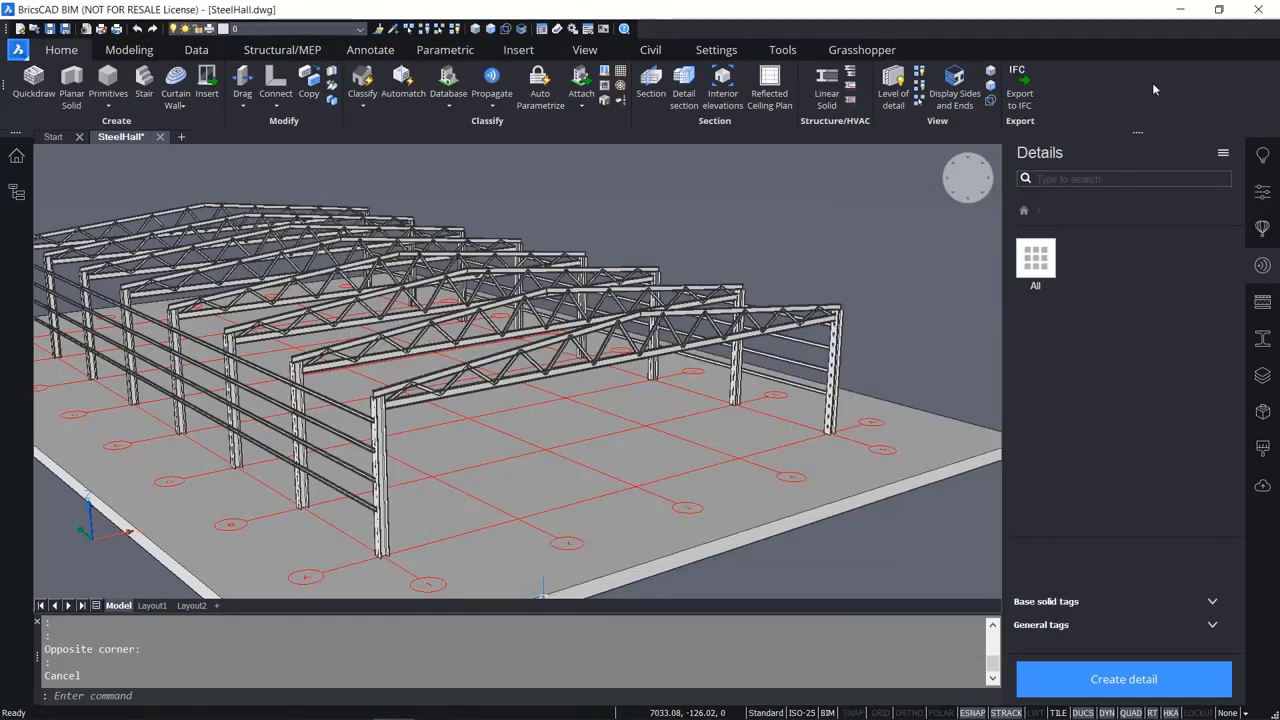
Start managing the detail libraries and open the path list of the Details directory path setting.
click(1223, 156)
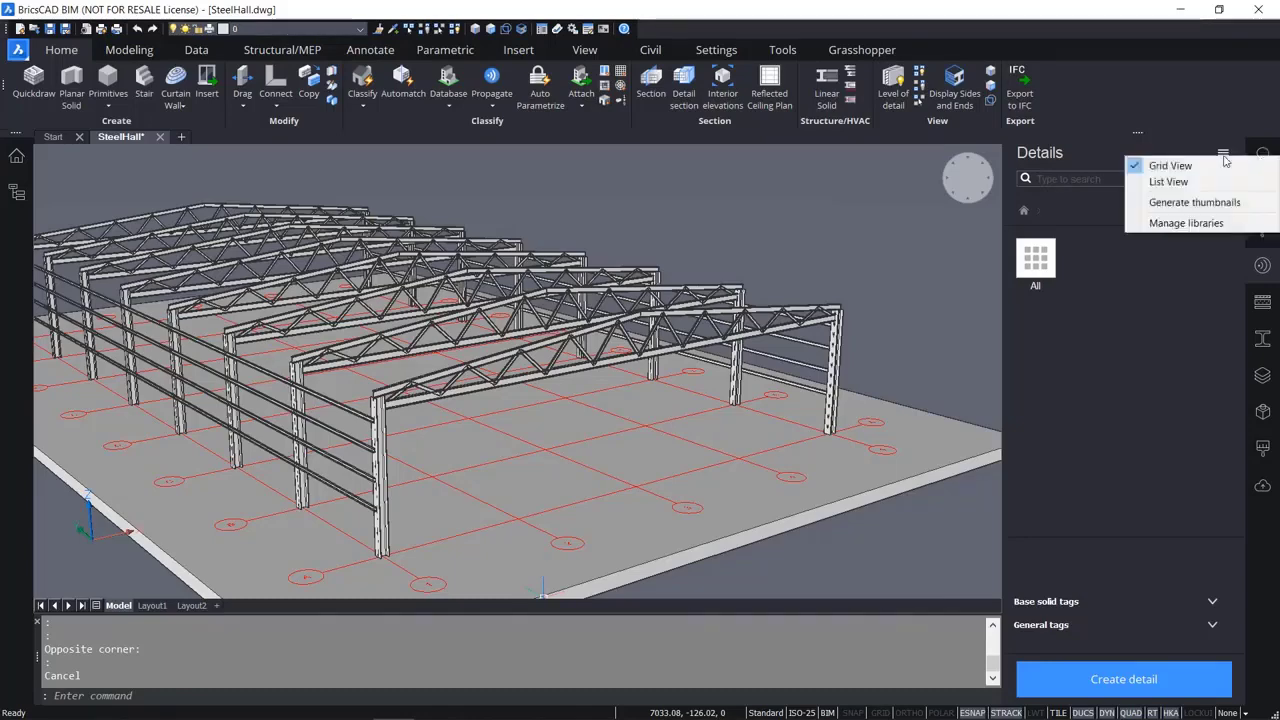
click(1217, 223)
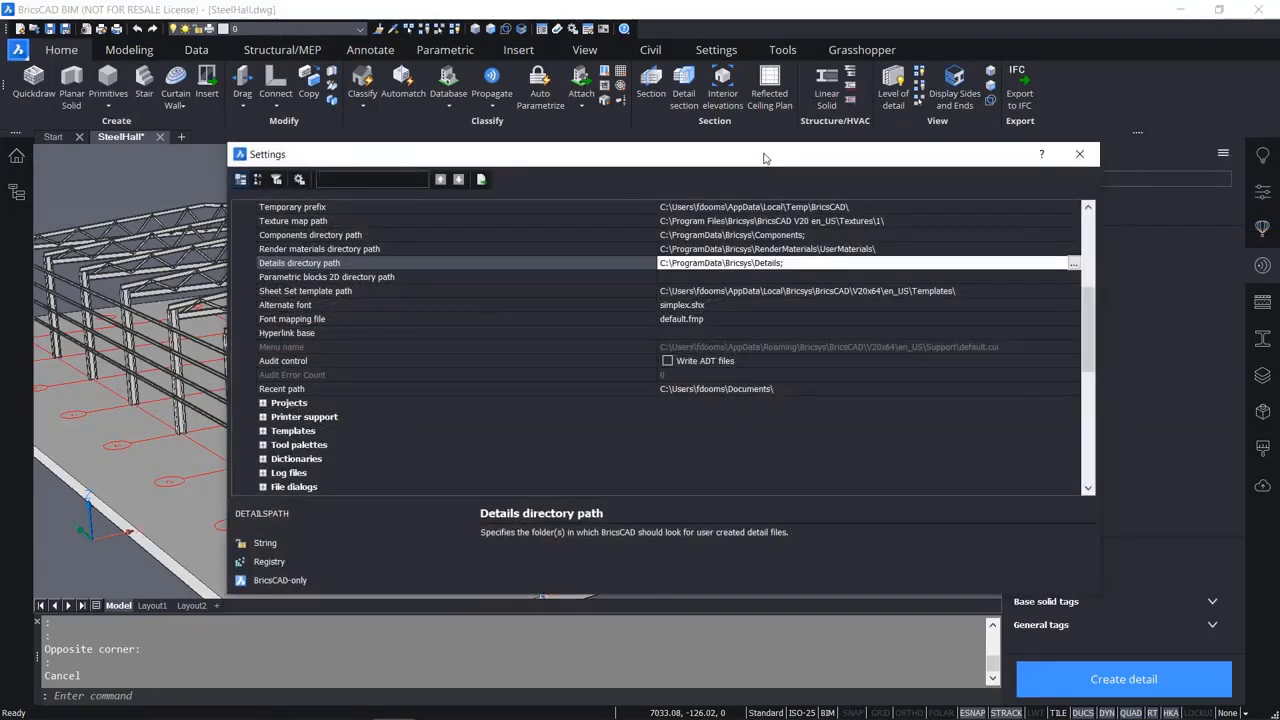
drag(750, 157, 682, 174)
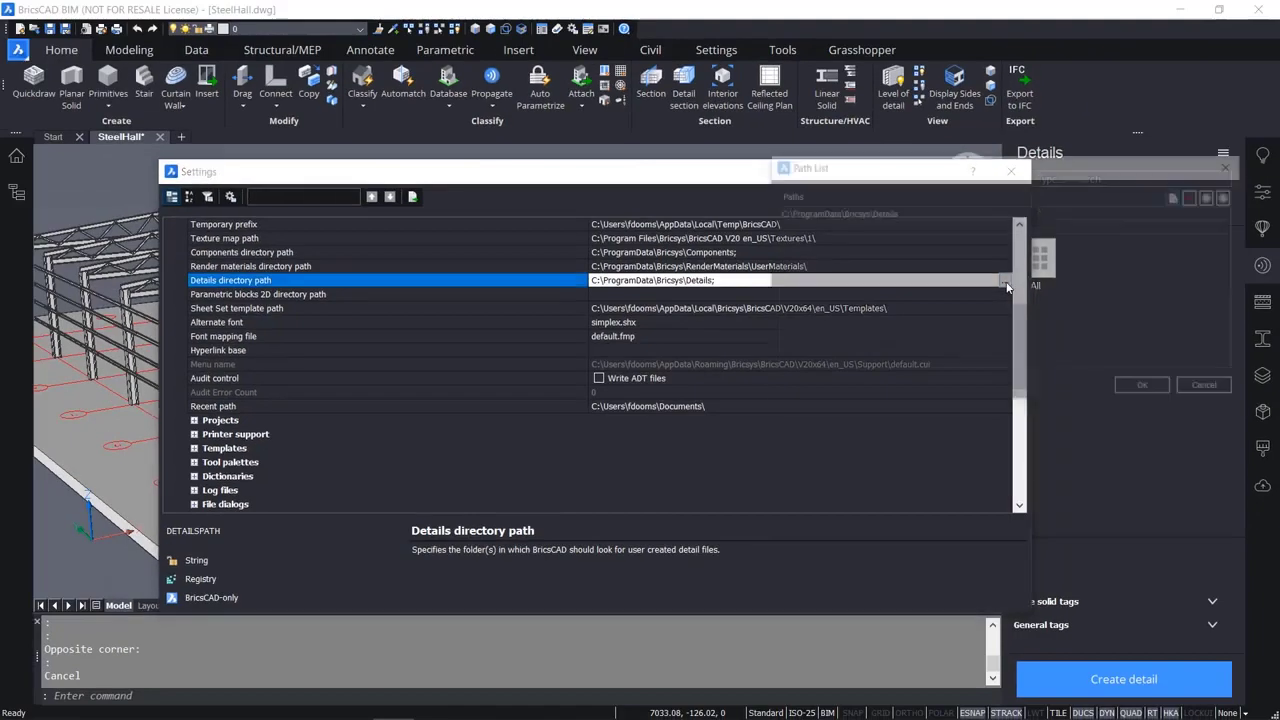
click(999, 269)
drag(911, 177, 609, 239)
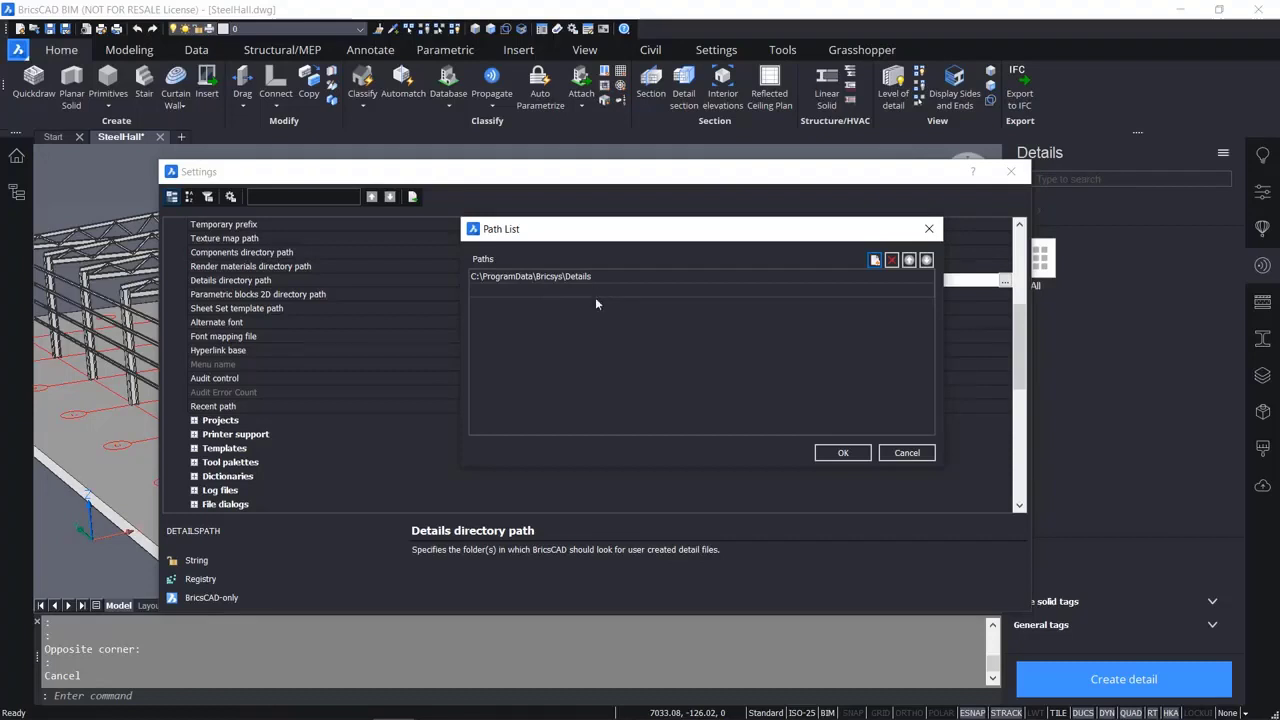
Add the DetailsStructural folder from Training V20, Starter files, Structural modeling to the Details directory path and close the settings.
click(879, 264)
click(926, 291)
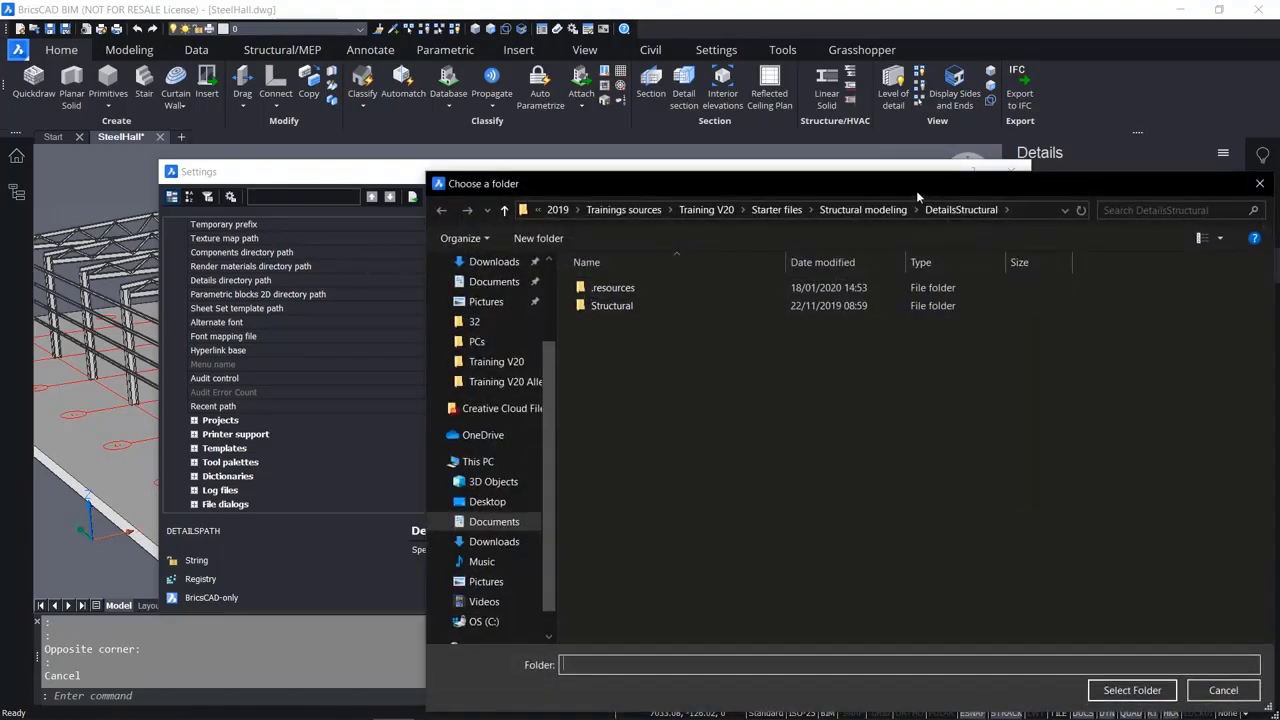
drag(916, 190, 748, 130)
click(537, 150)
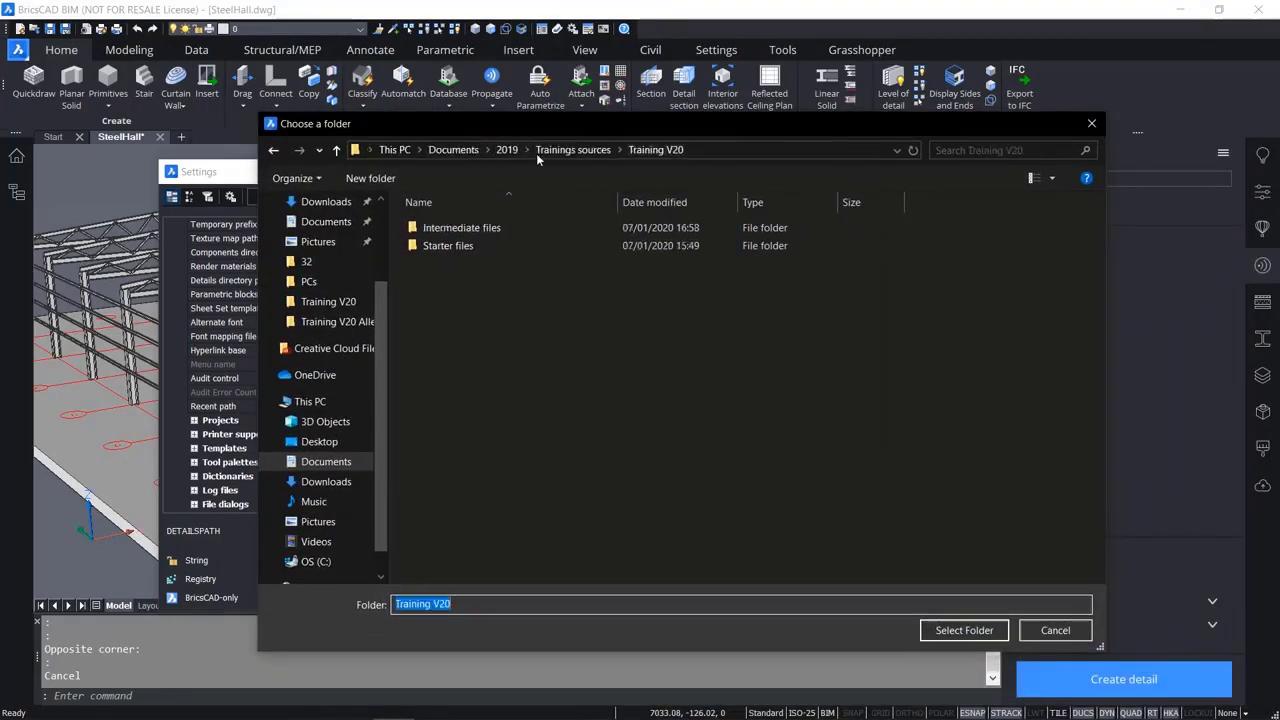
double_click(494, 248)
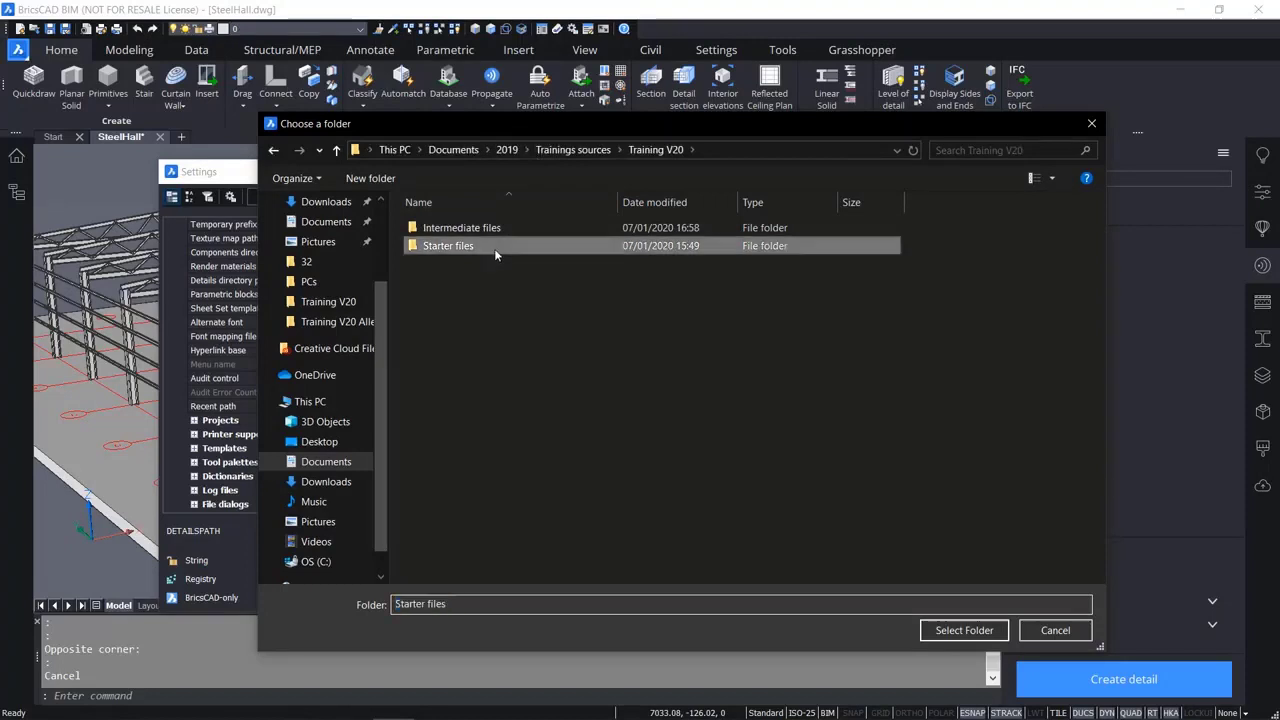
double_click(487, 413)
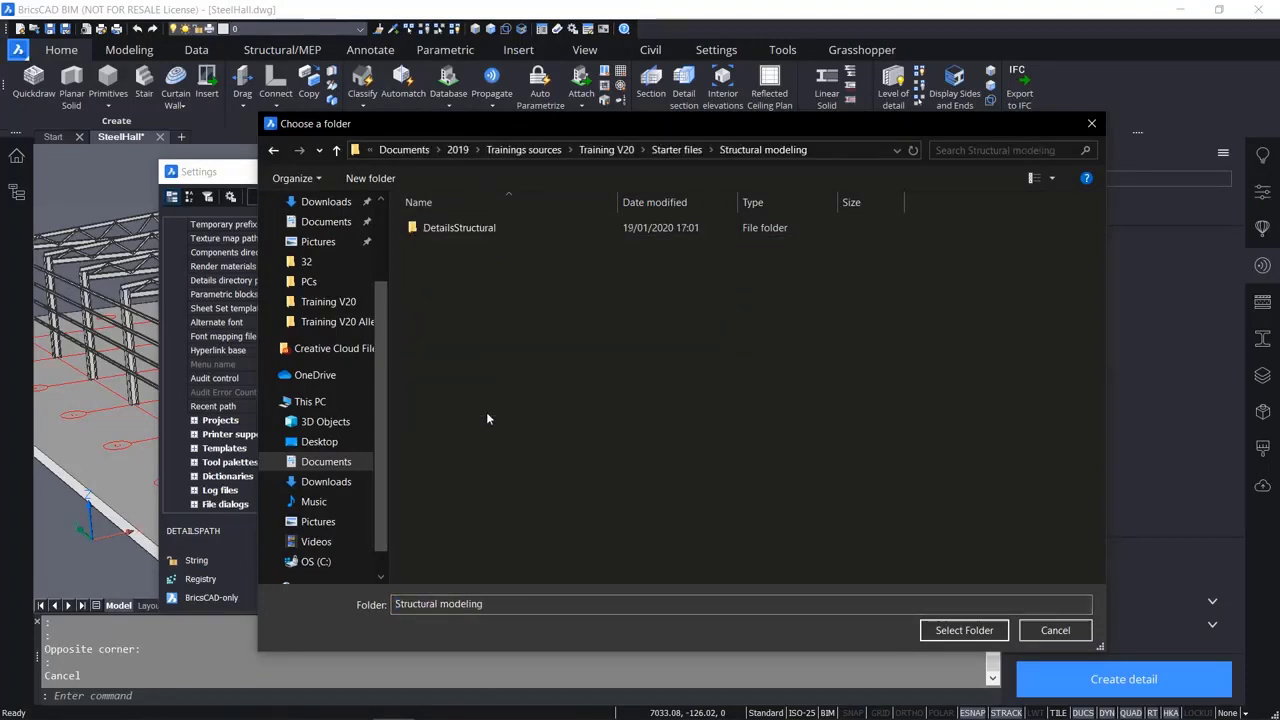
click(506, 227)
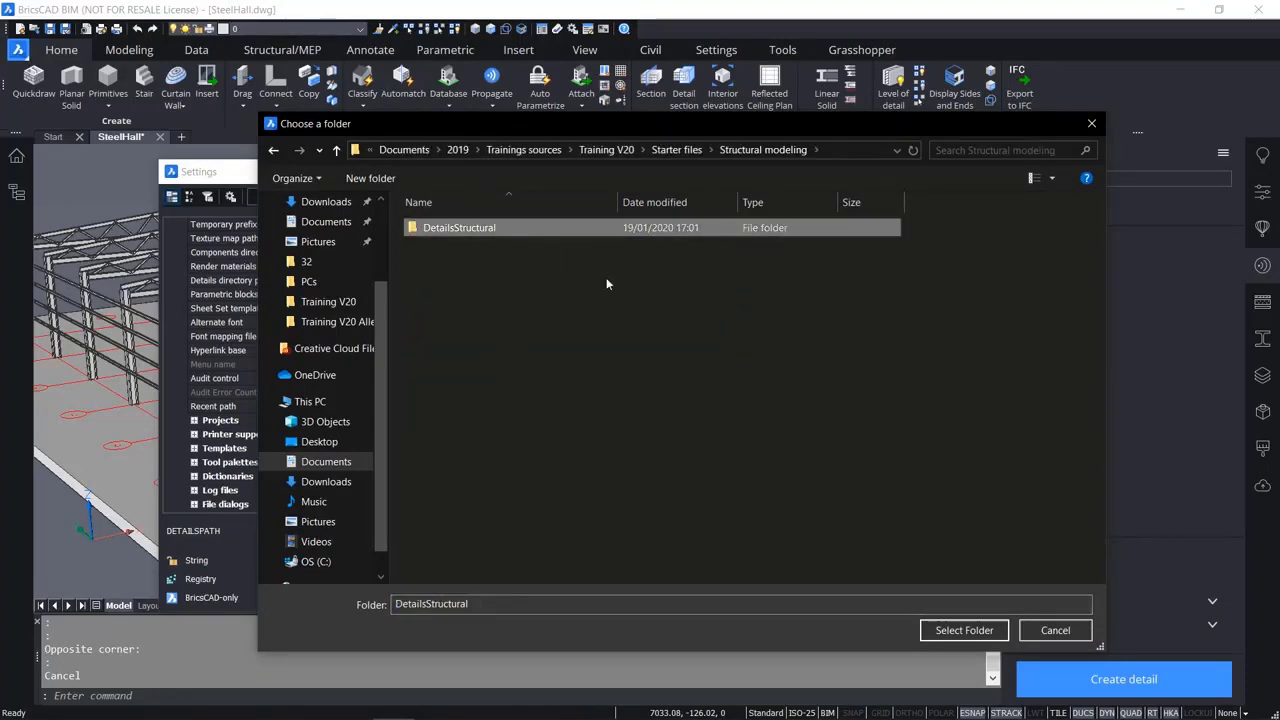
click(963, 632)
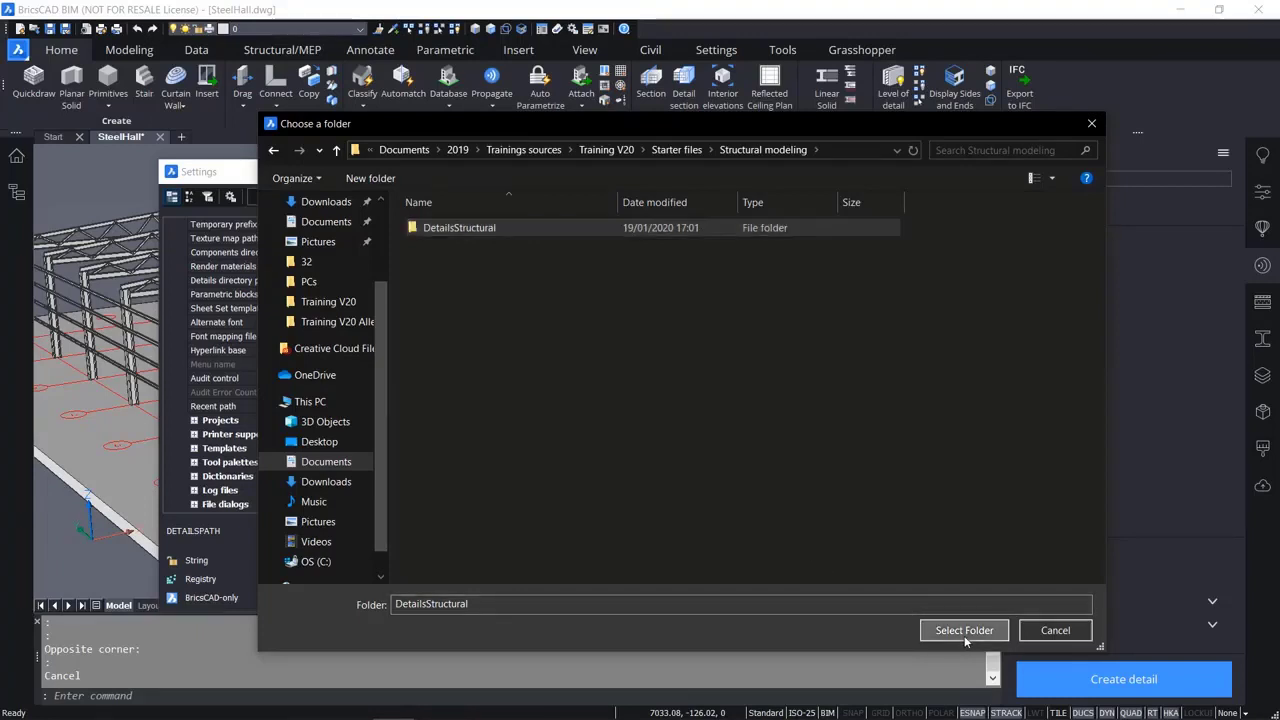
click(866, 456)
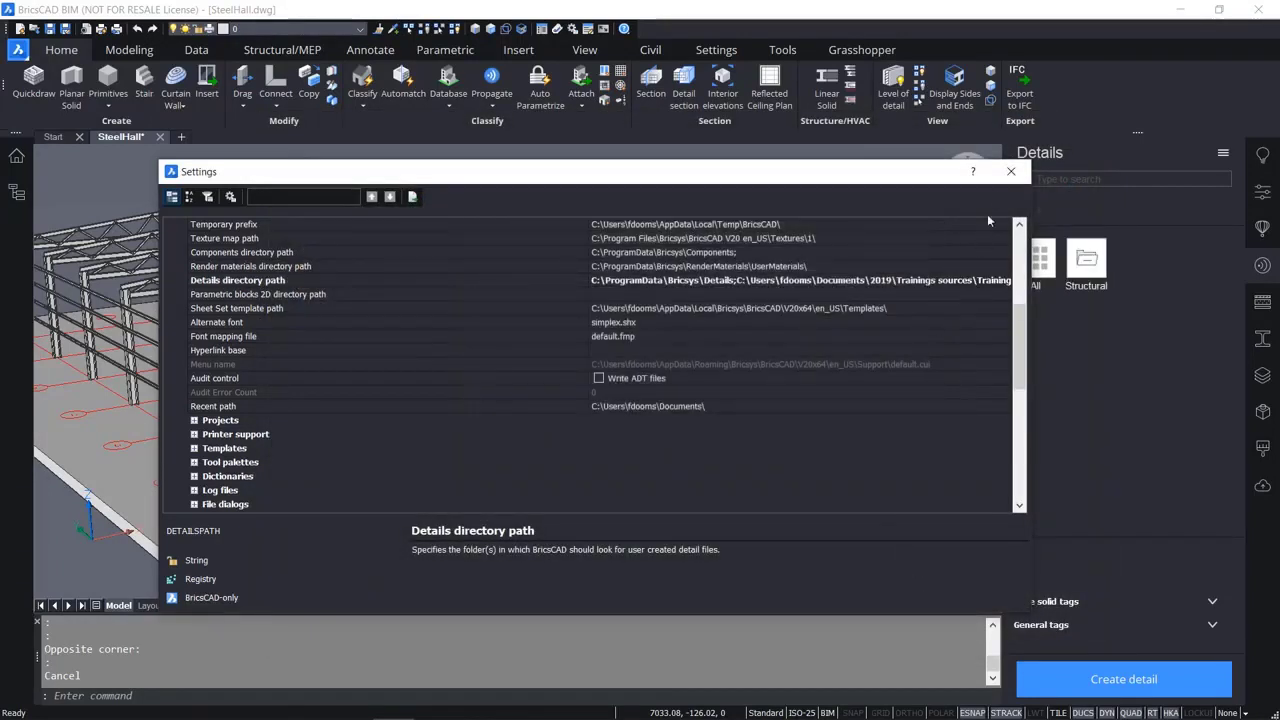
click(1011, 171)
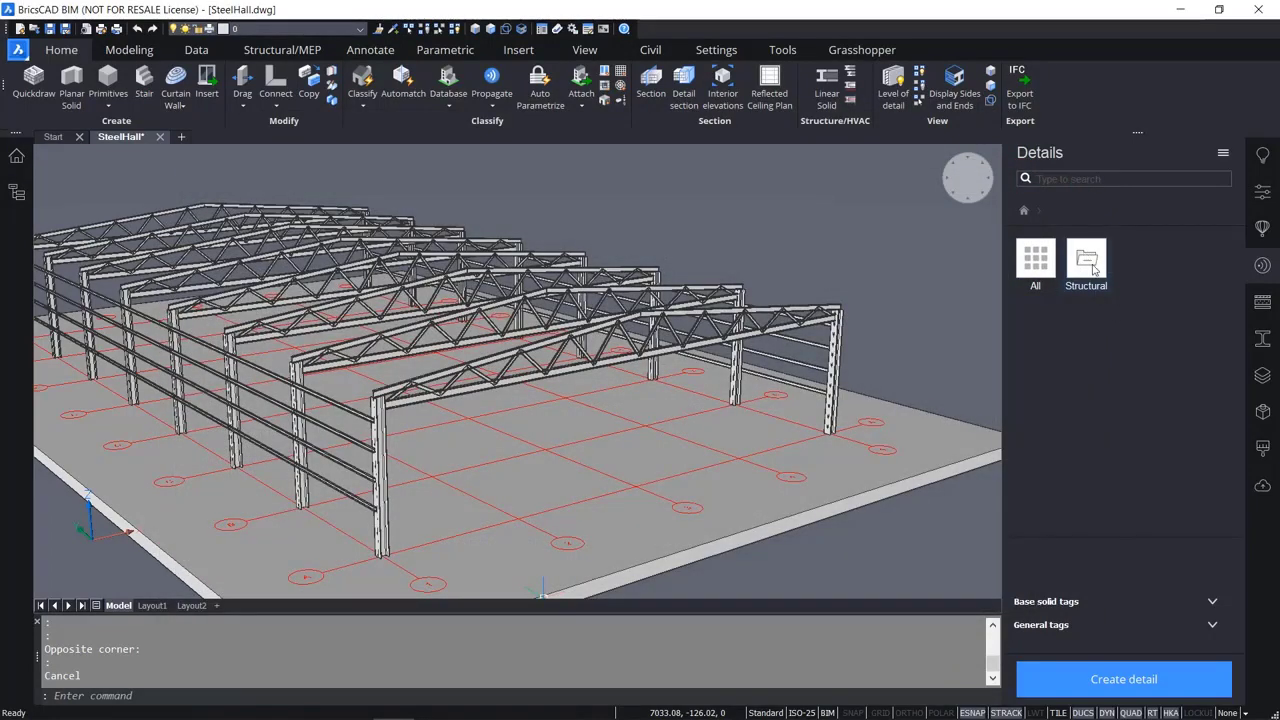
Open the TrussConnection detail from the Structural category of the Details library.
double_click(1094, 268)
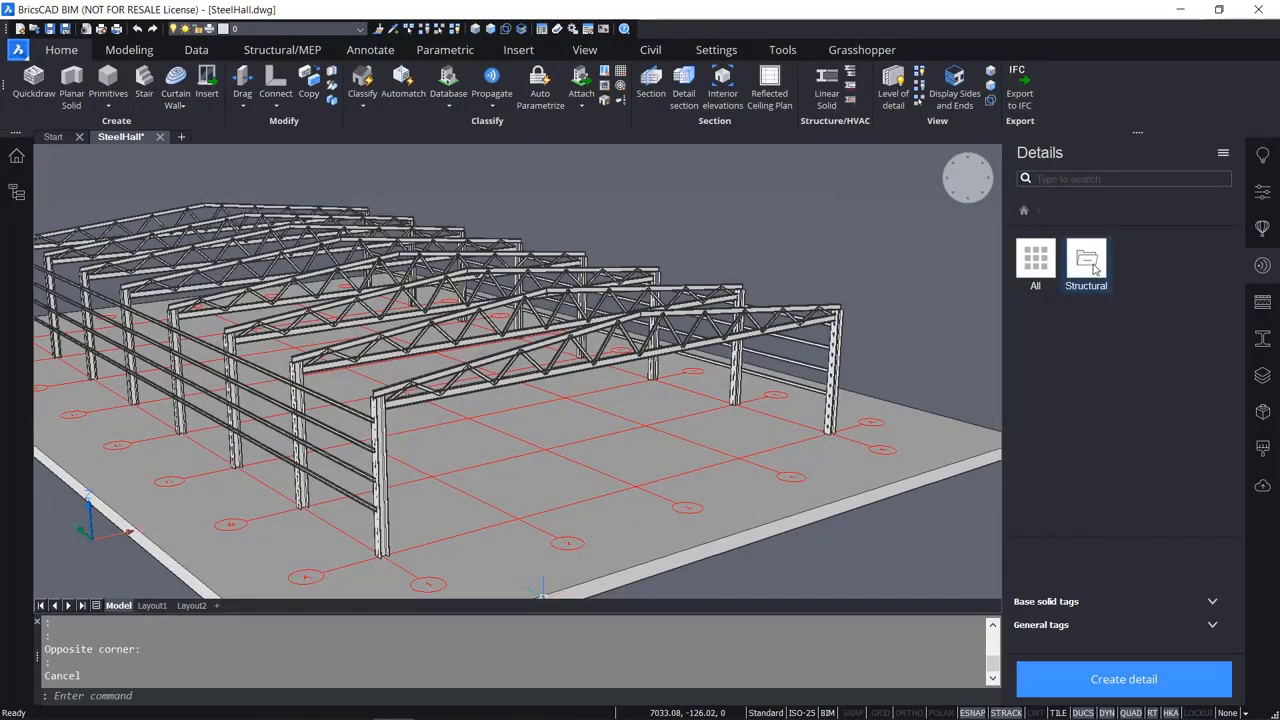
click(1023, 210)
double_click(1088, 260)
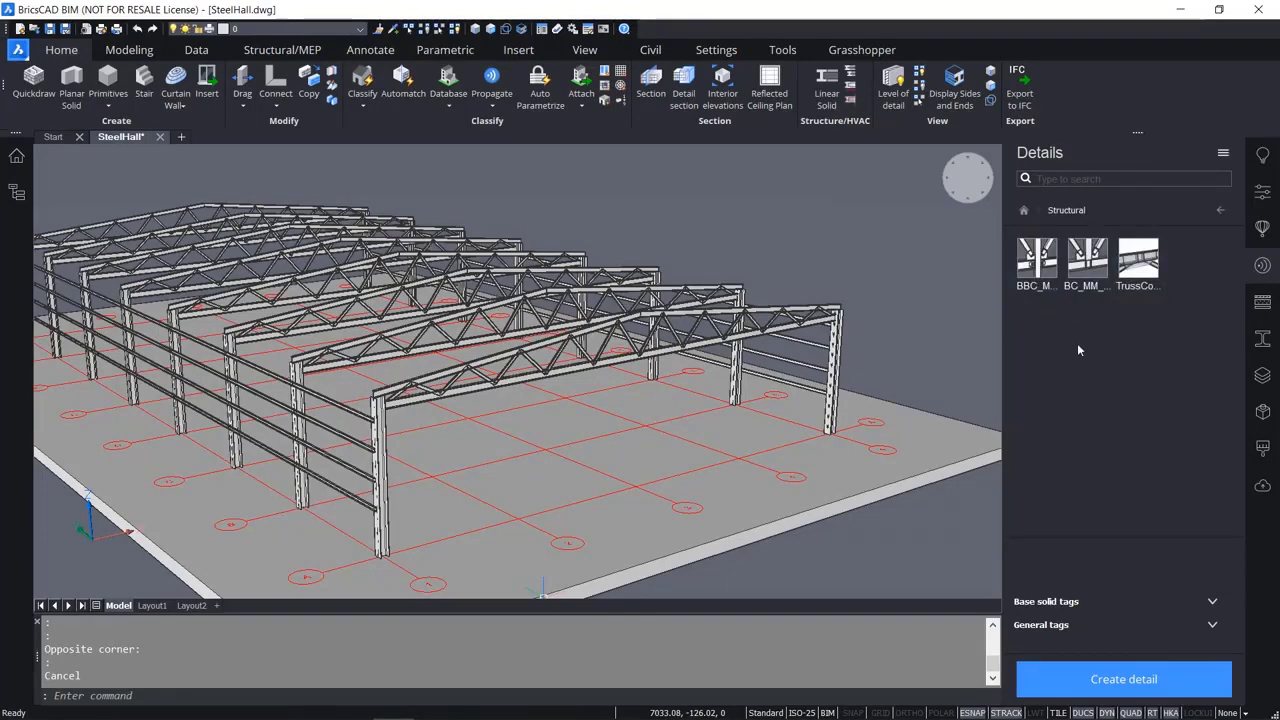
double_click(1141, 257)
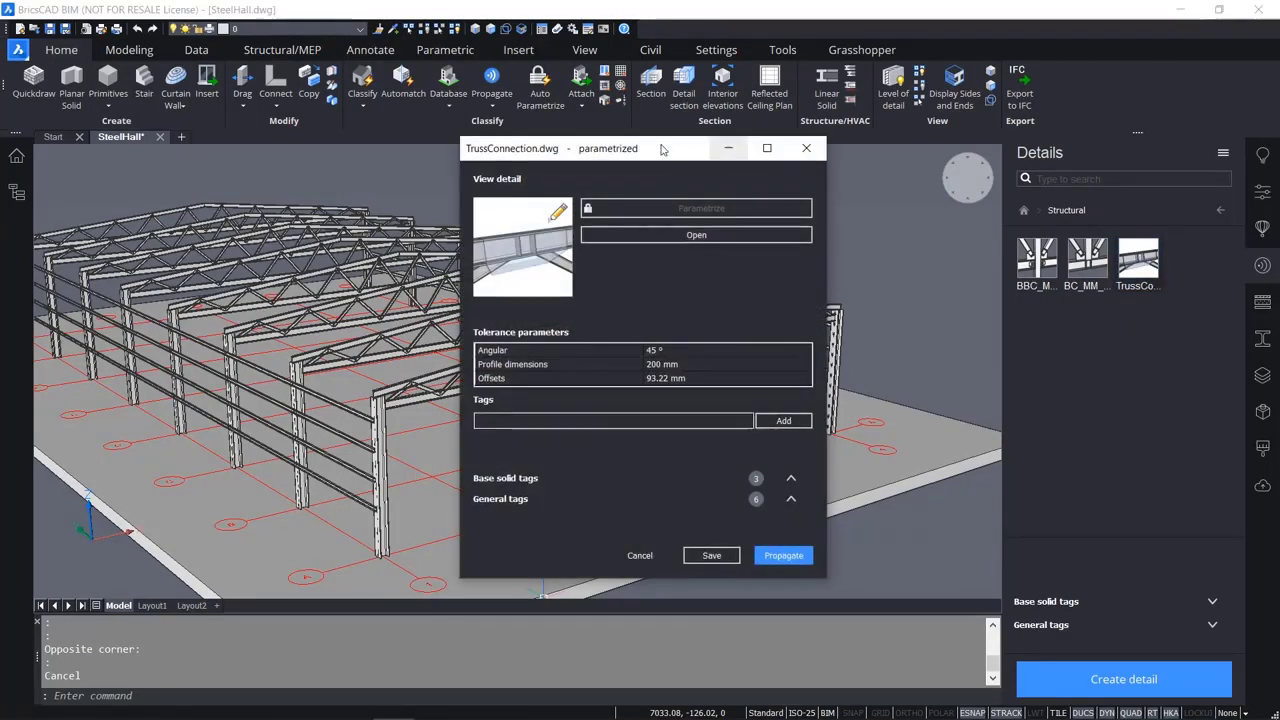
drag(660, 148, 657, 163)
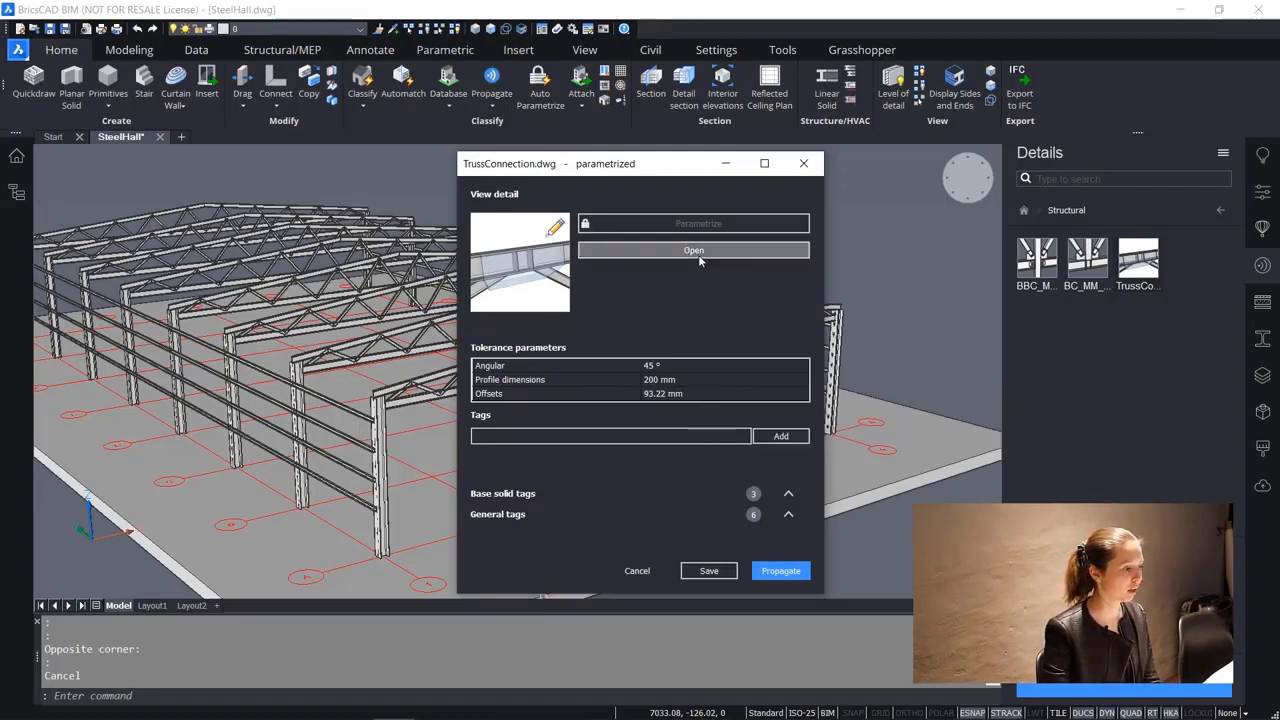
Propagate the TrussConnection detail to the similar truss joints throughout the steel hall and apply all suggestions.
click(783, 571)
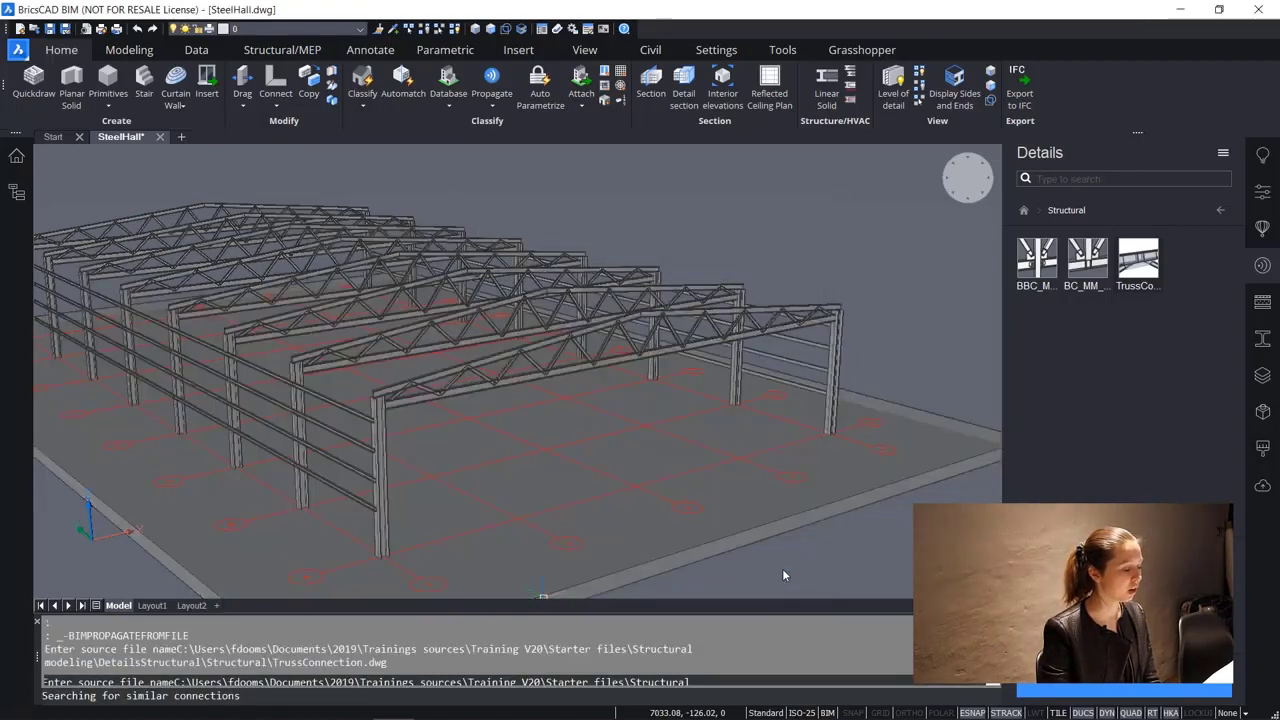
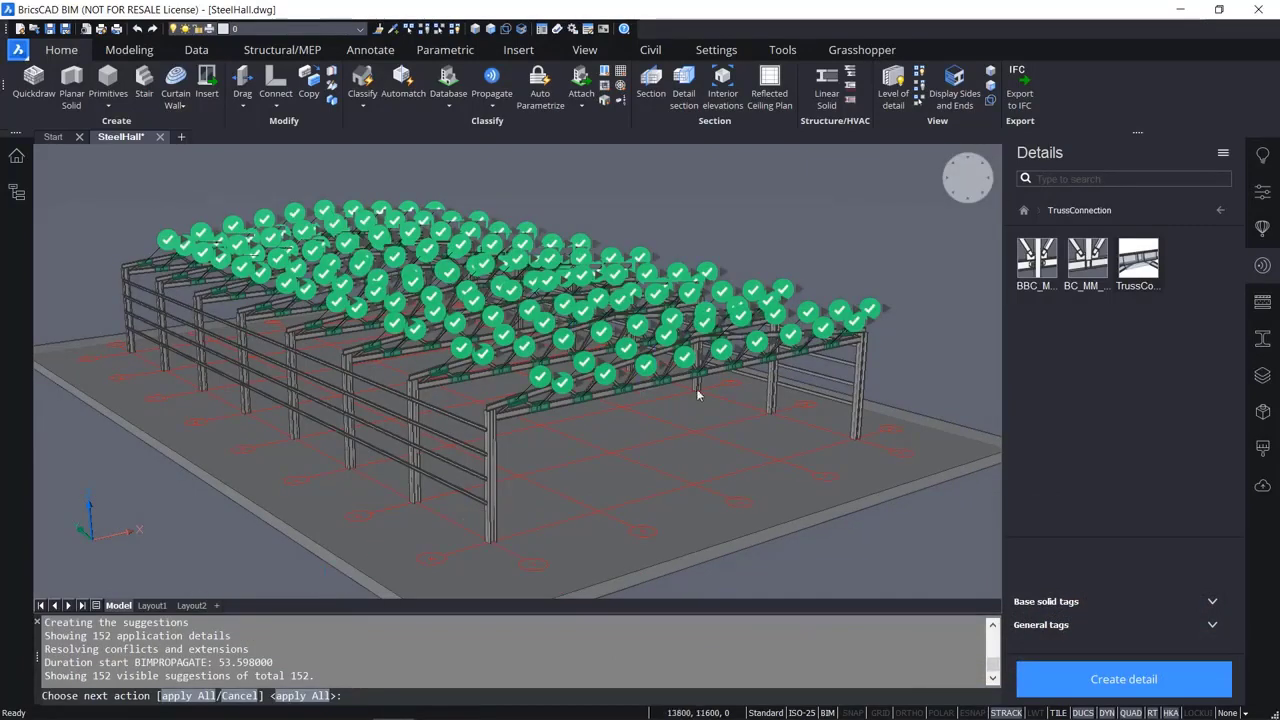
scroll(591, 386, up, 5)
mouse_move(591, 386)
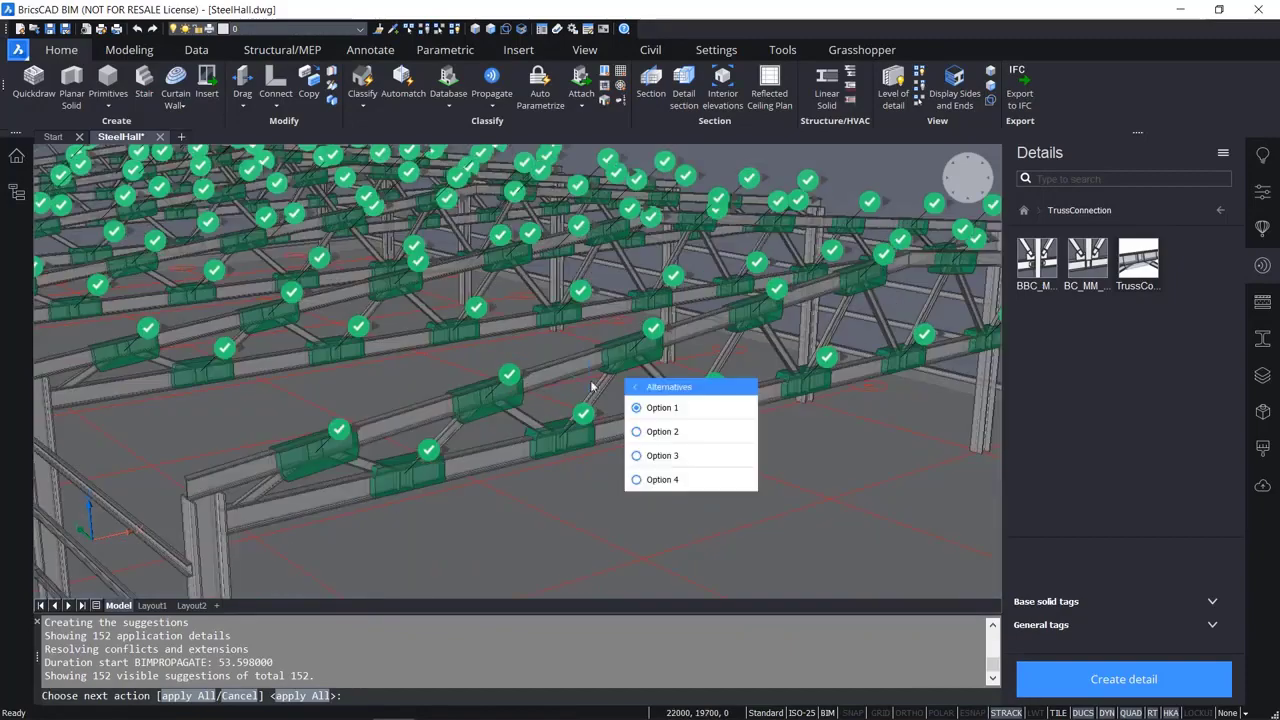
shift+middle_drag(559, 407, 541, 444)
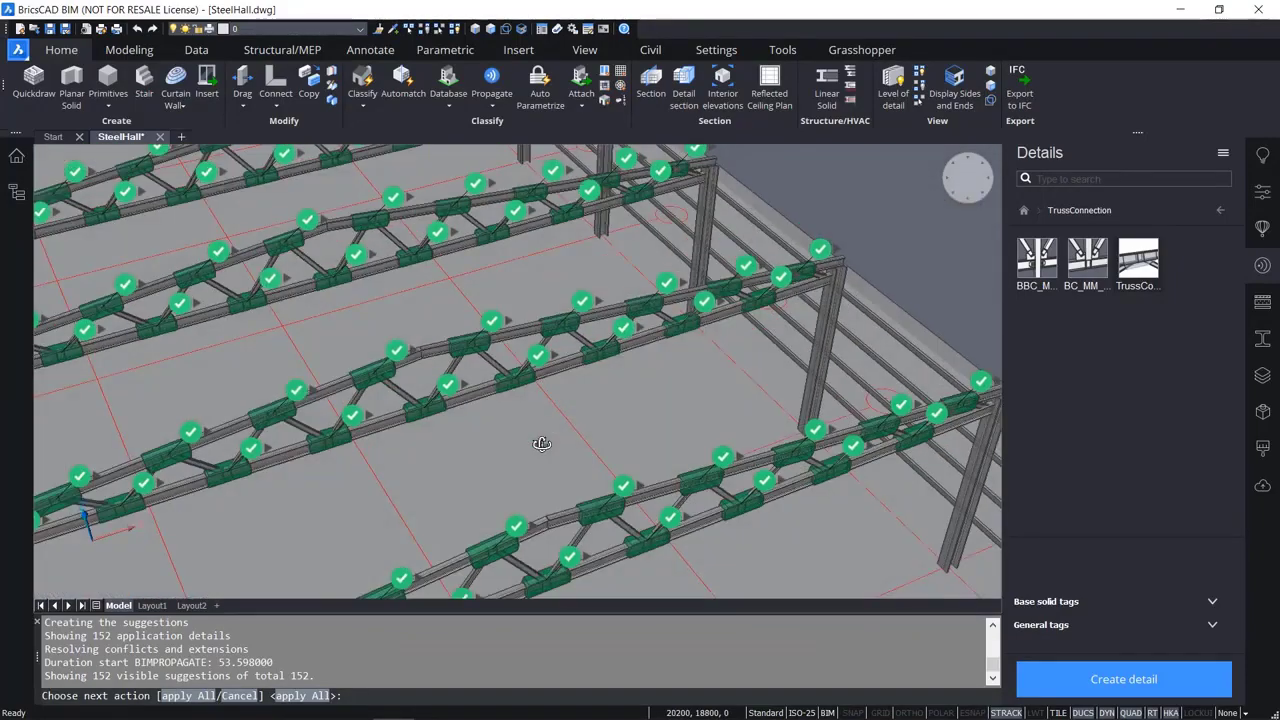
shift+drag(541, 444, 560, 435)
scroll(560, 437, down, 6)
middle_drag(551, 440, 529, 391)
mouse_move(510, 346)
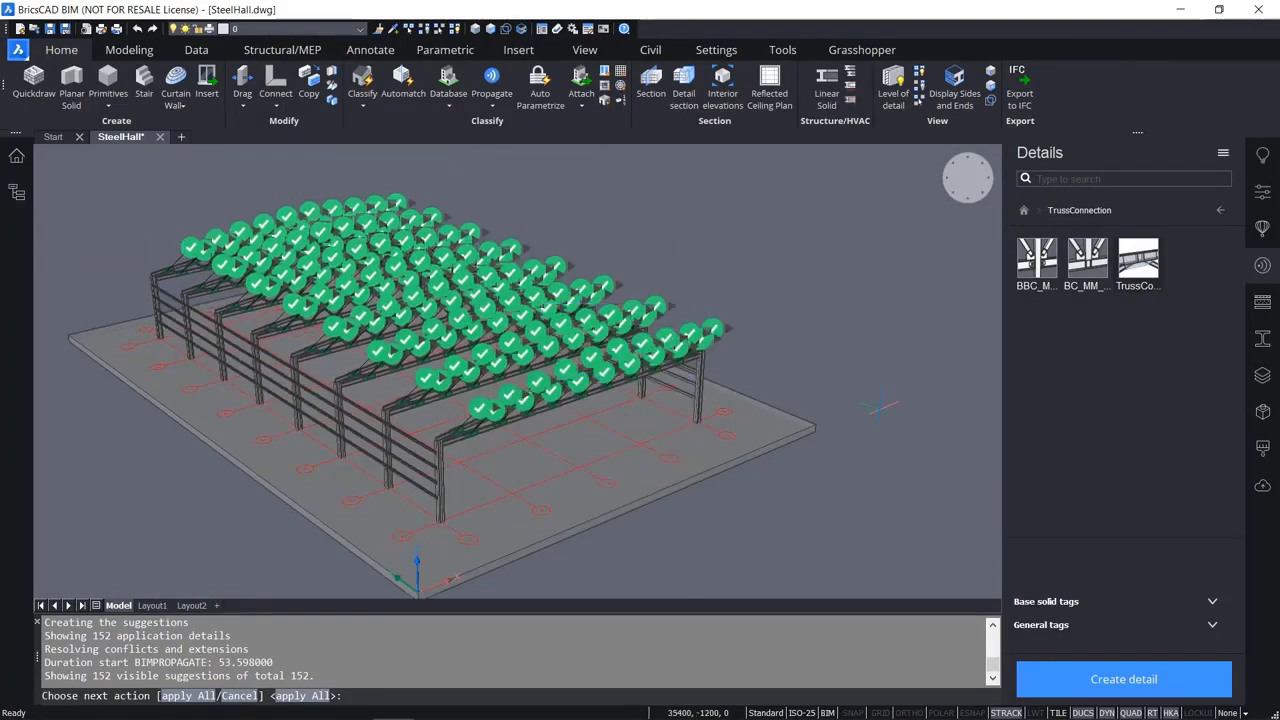
key(Return)
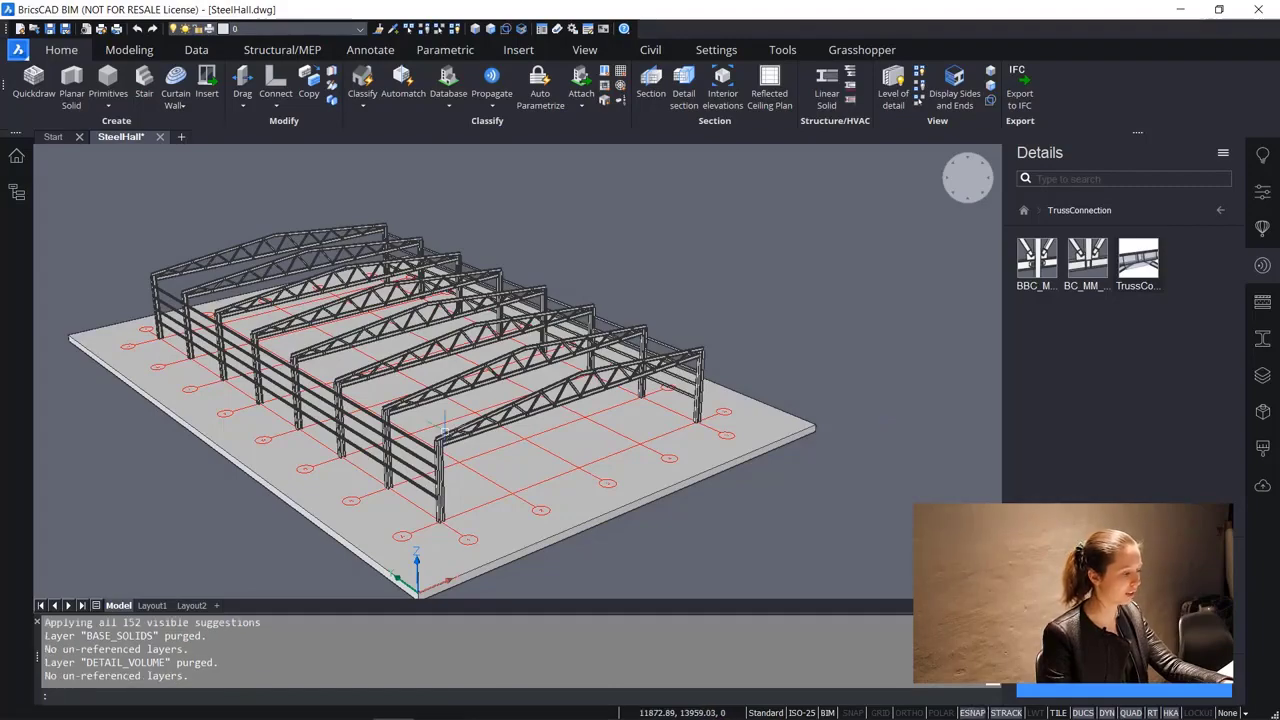
Examine the propagated stiffener plates and diagonals at the upper and lower truss chords up close, and review the whole hall.
scroll(444, 428, up, 10)
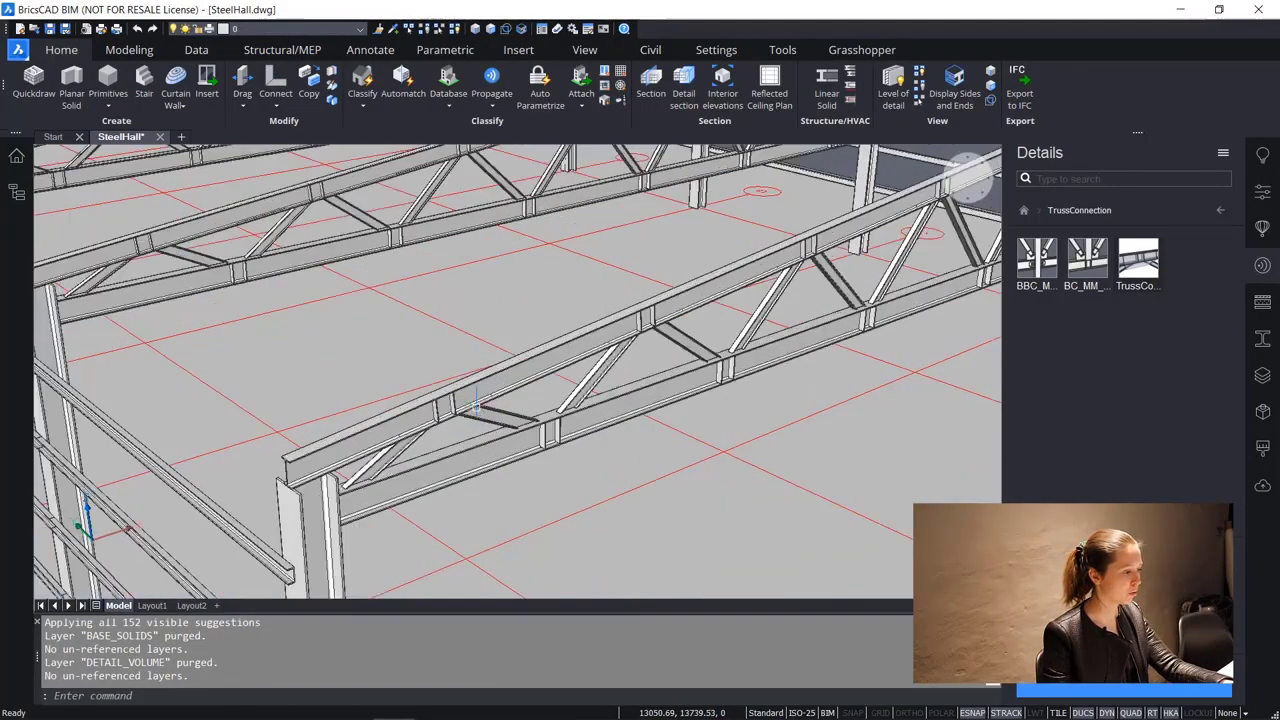
scroll(462, 433, down, 6)
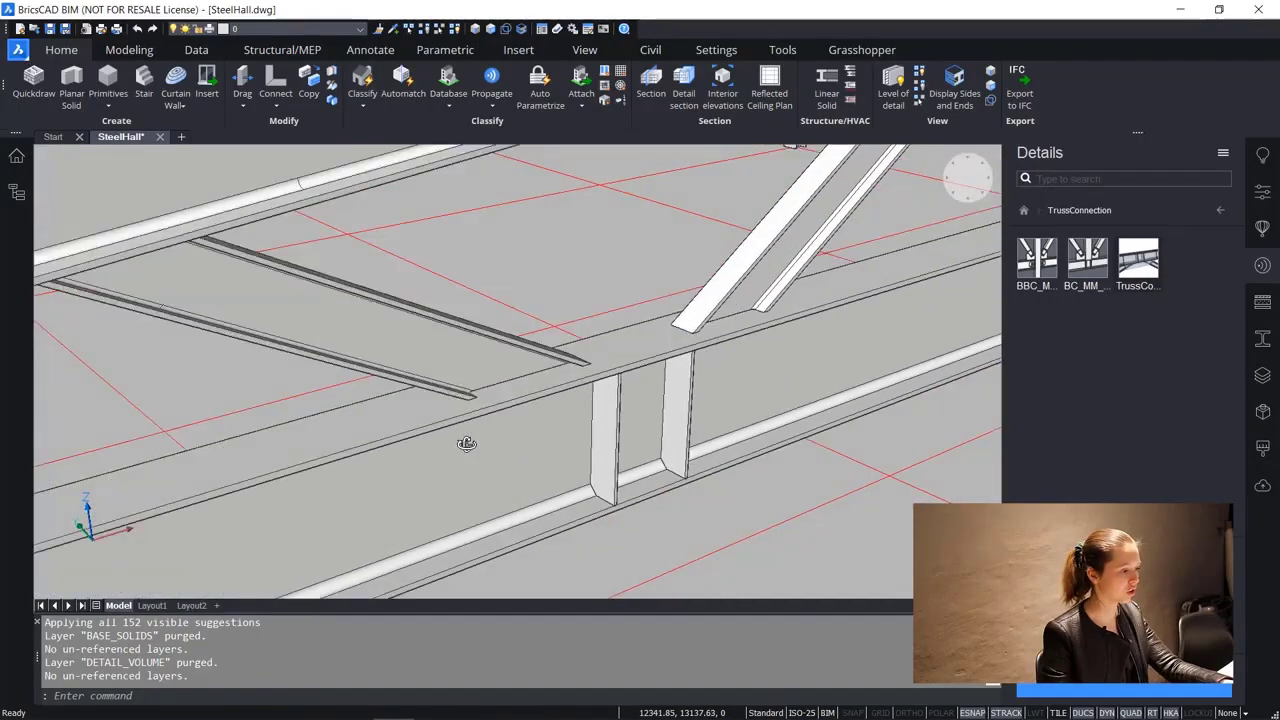
scroll(456, 436, down, 5)
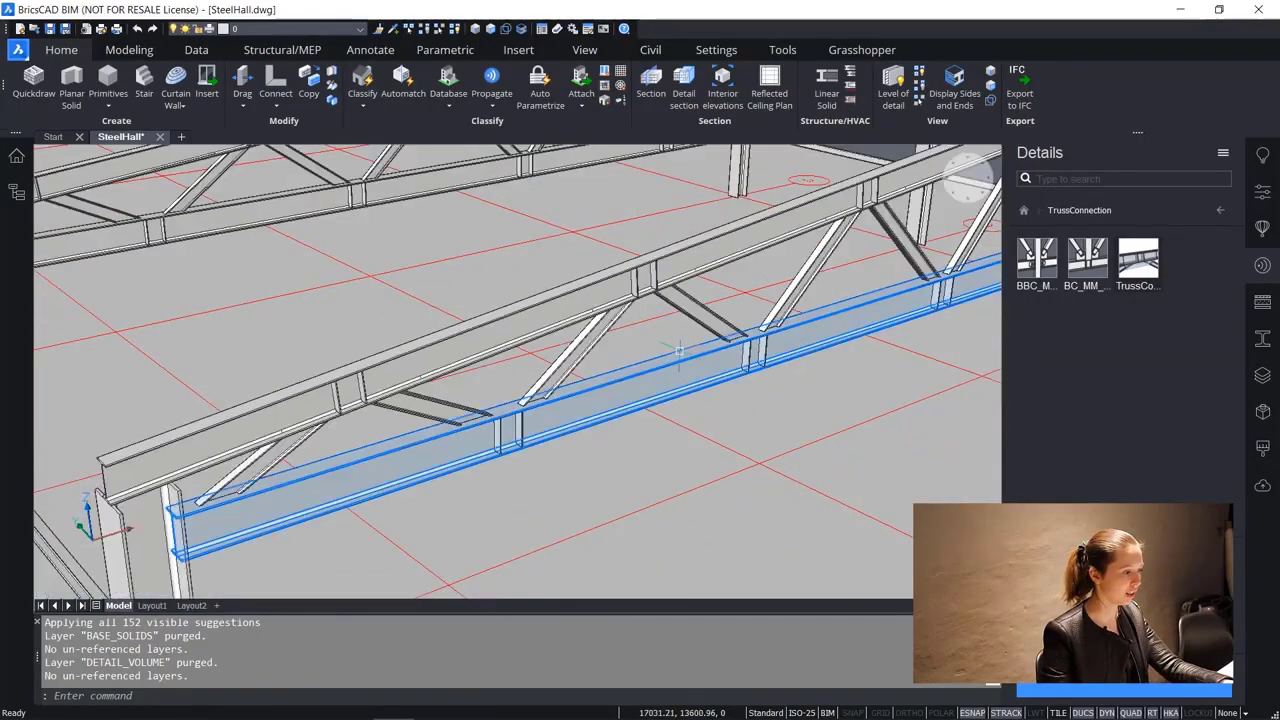
scroll(680, 350, up, 4)
scroll(646, 286, up, 5)
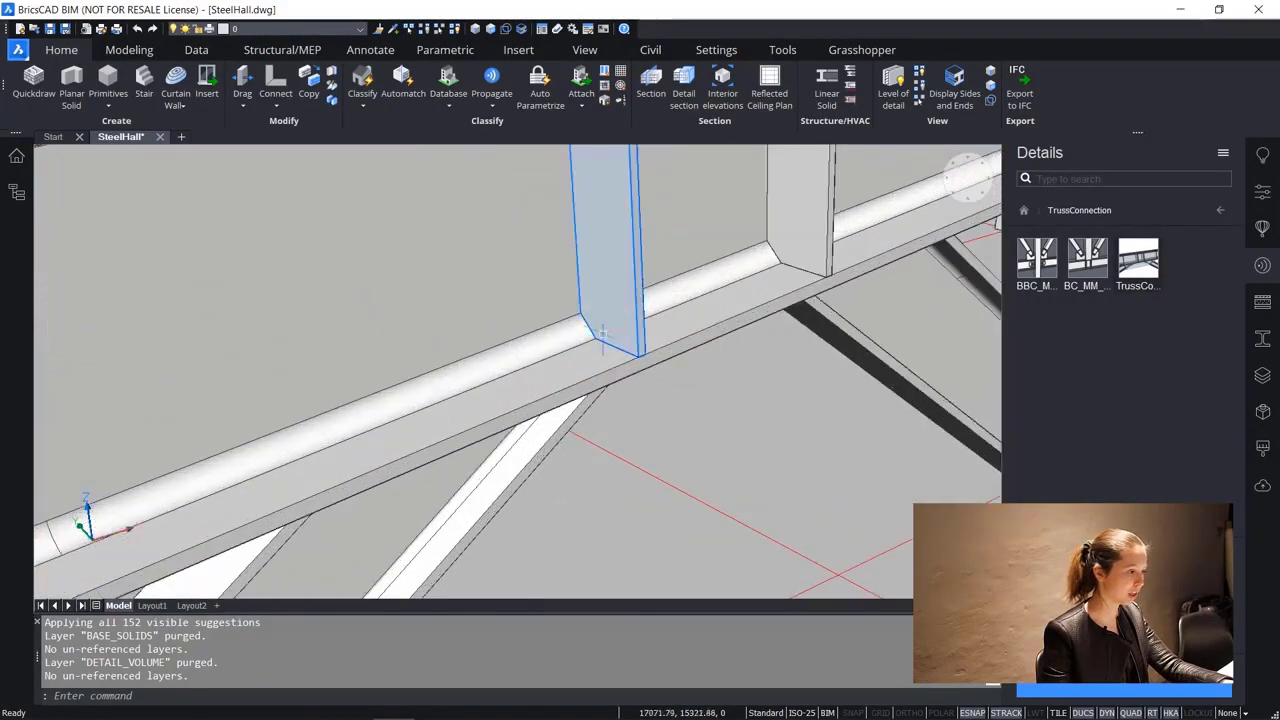
scroll(628, 362, down, 7)
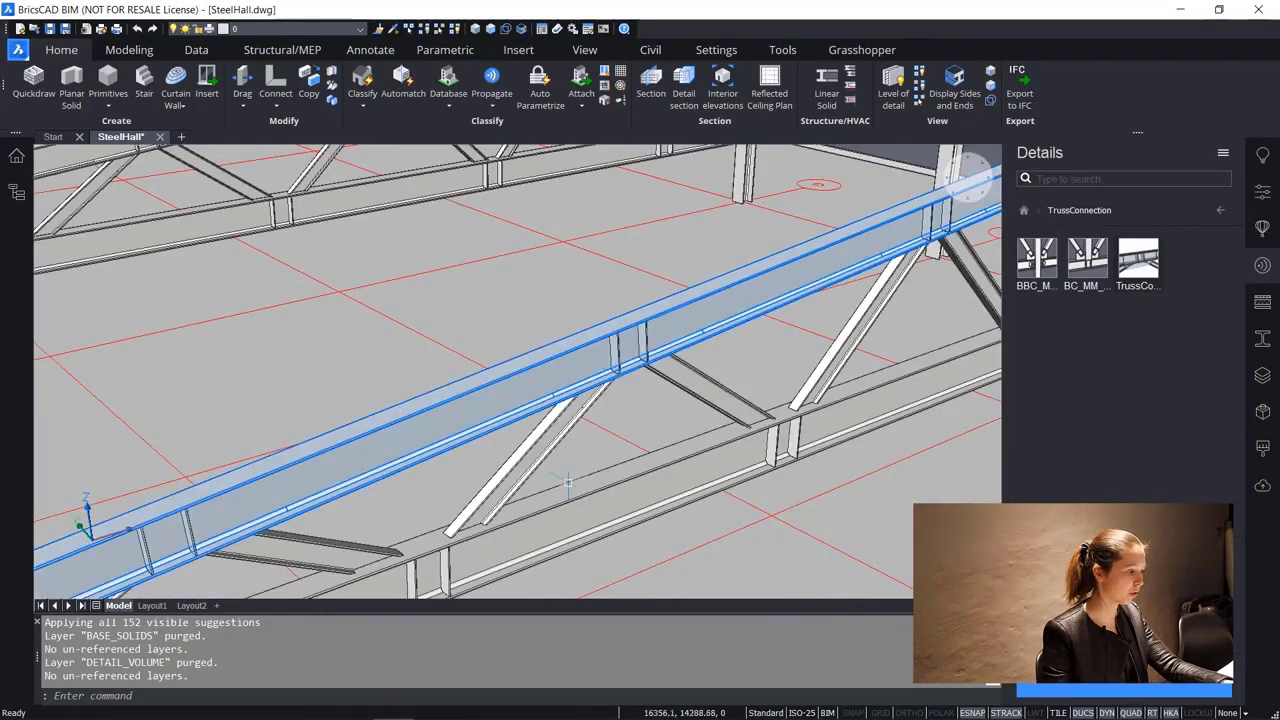
scroll(560, 430, up, 3)
scroll(563, 425, up, 5)
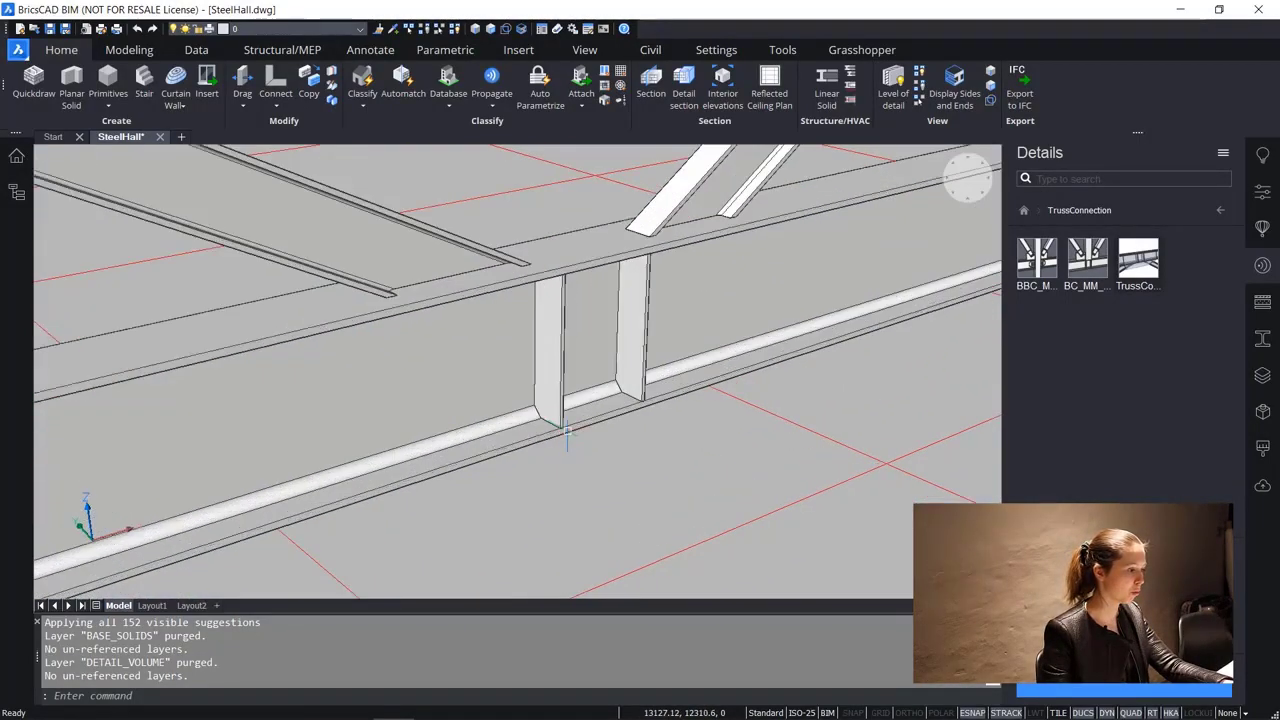
scroll(550, 425, up, 2)
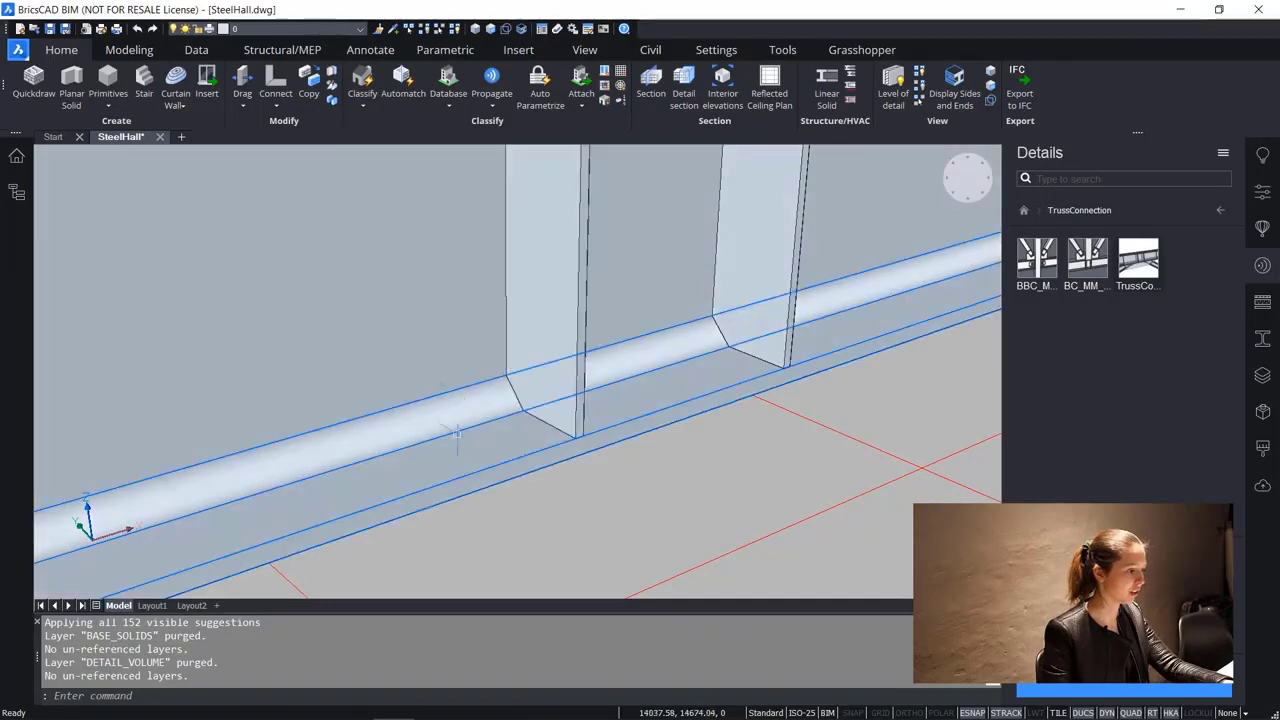
scroll(522, 358, down, 7)
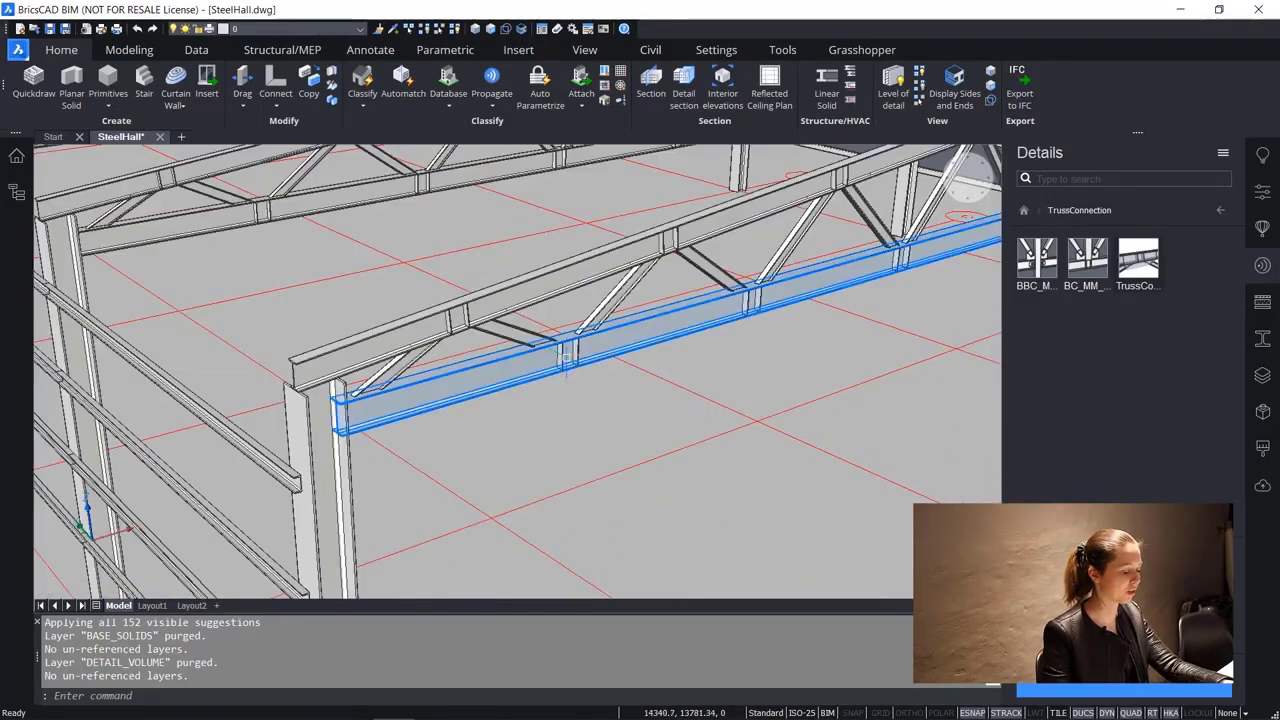
mouse_move(445, 385)
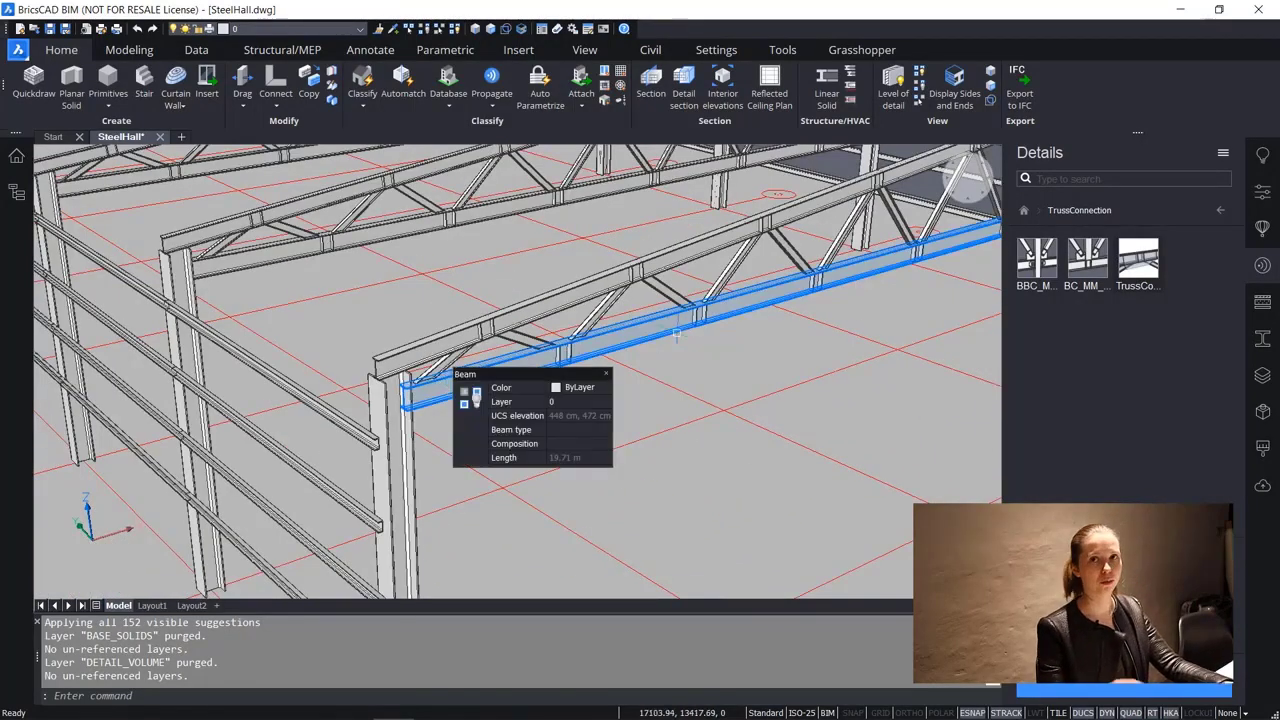
scroll(735, 203, down, 4)
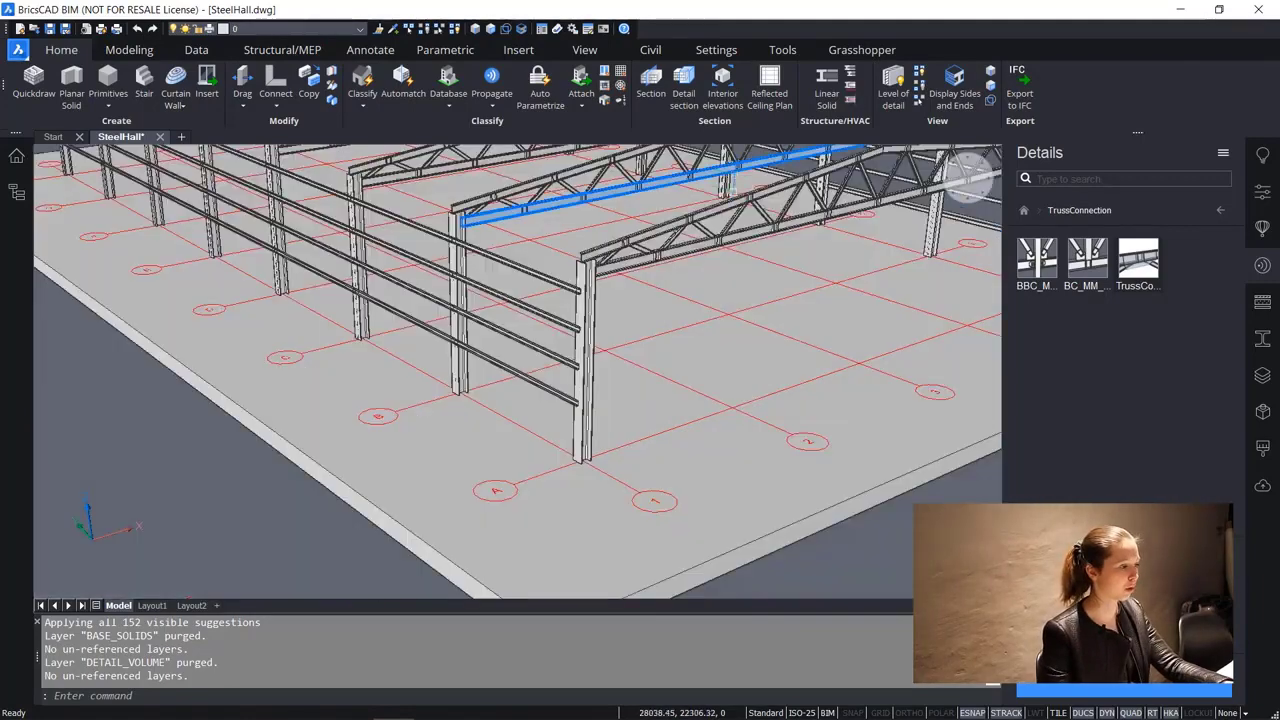
middle_drag(729, 209, 686, 388)
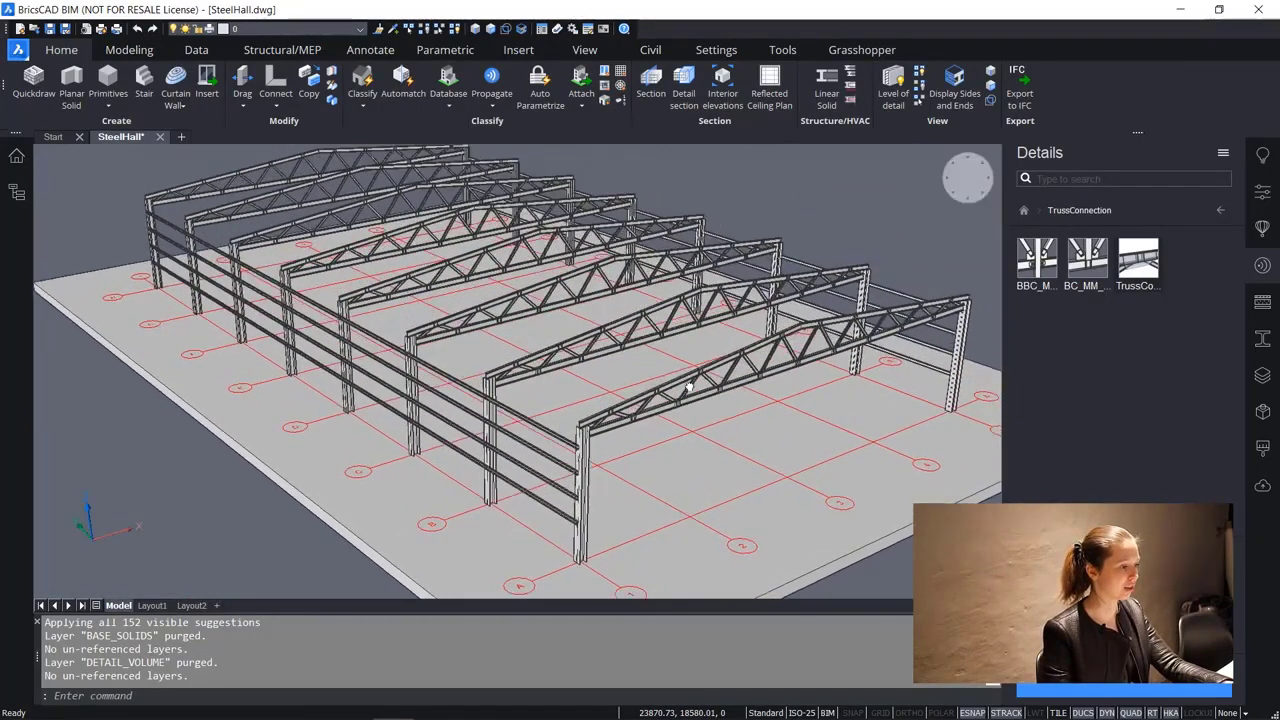
double_click(884, 198)
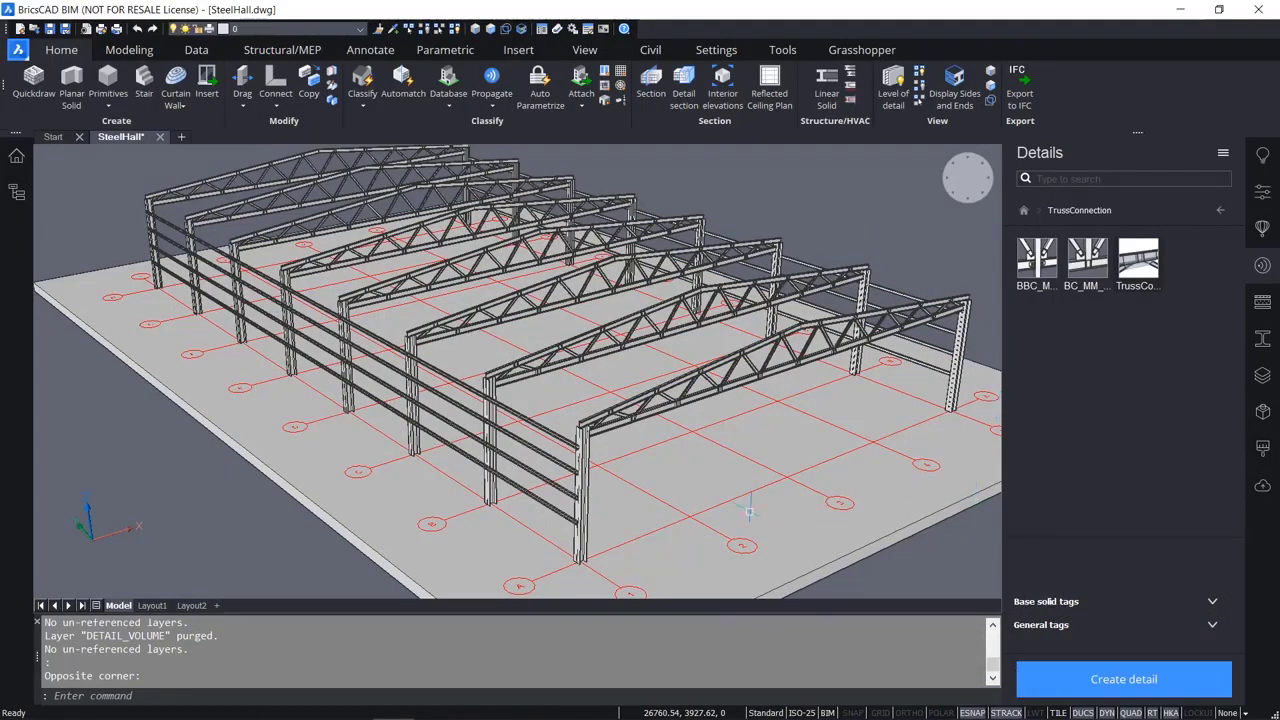
Isolate the corner column and the lower truss beam that meets it at the hall's end frame.
shift+middle_drag(635, 457, 373, 441)
scroll(398, 335, up, 8)
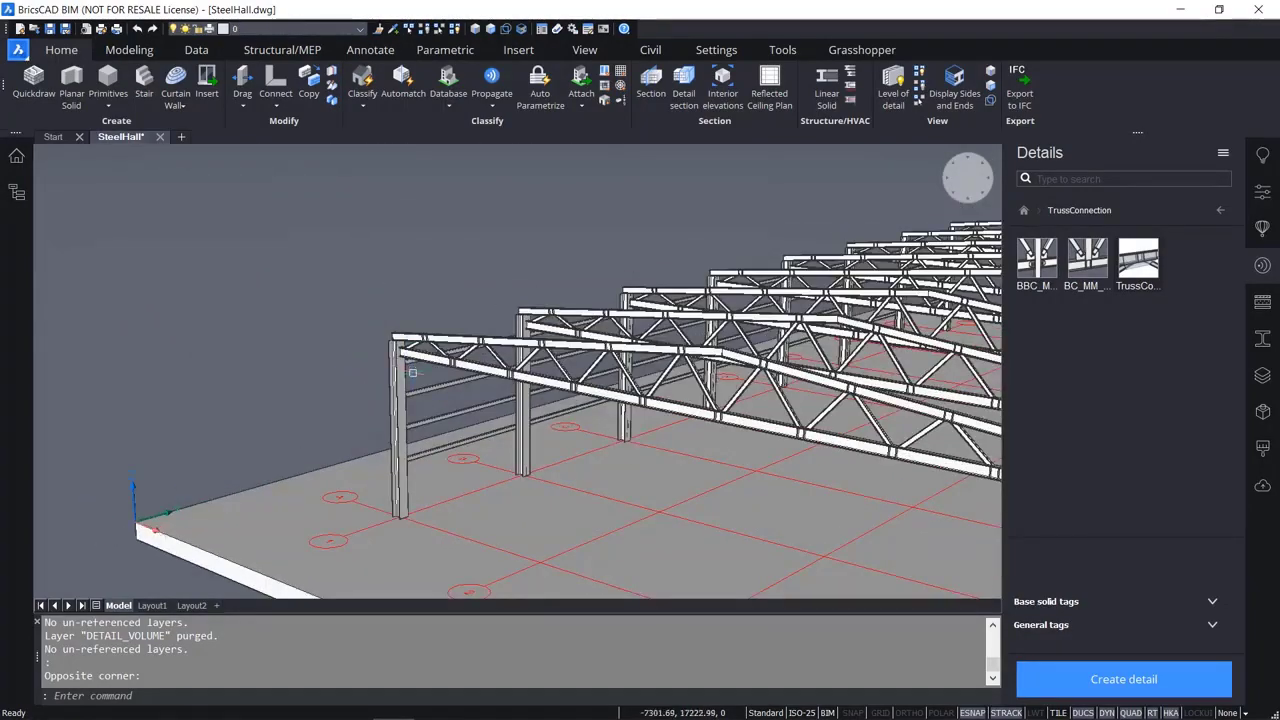
scroll(345, 332, up, 3)
click(363, 337)
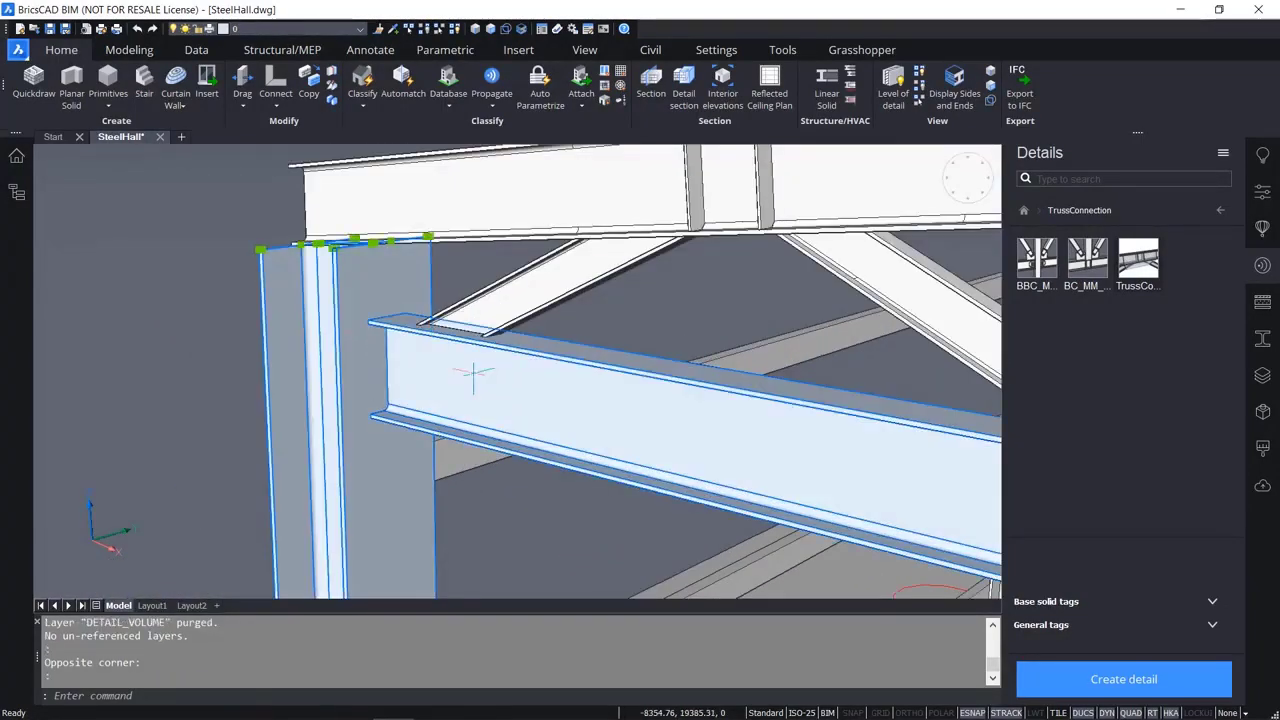
click(491, 371)
mouse_move(243, 366)
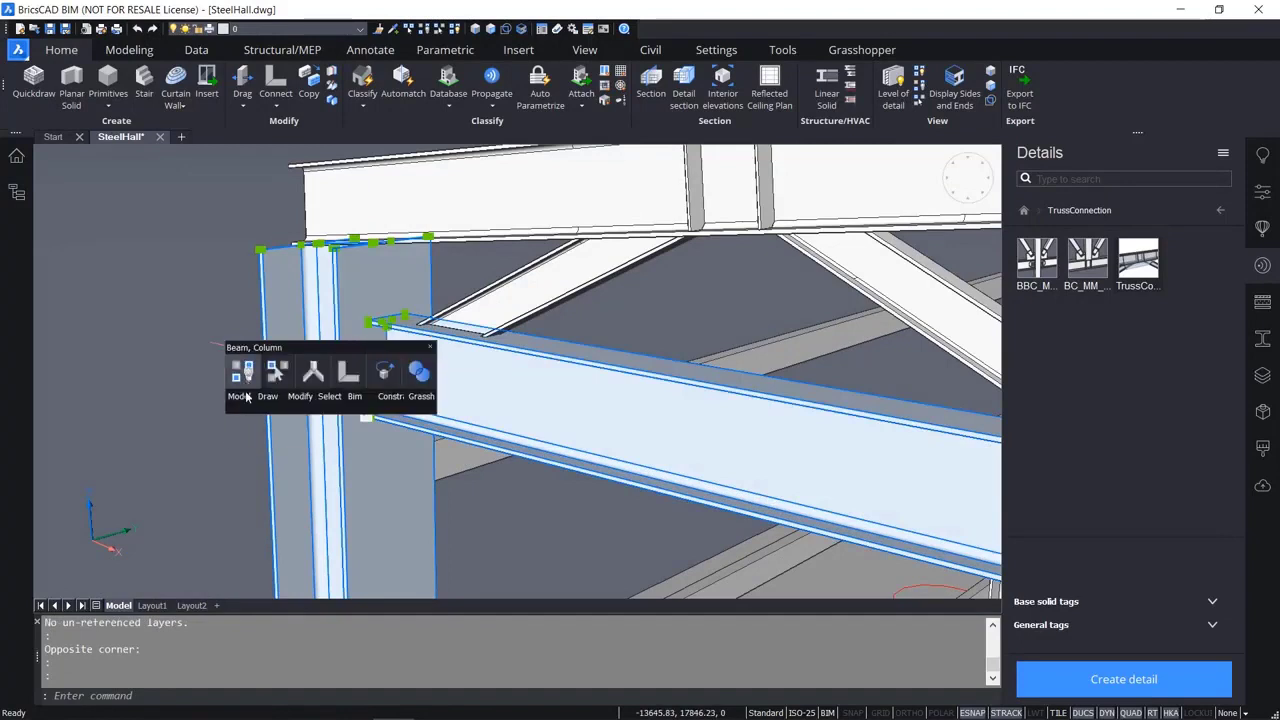
mouse_move(352, 403)
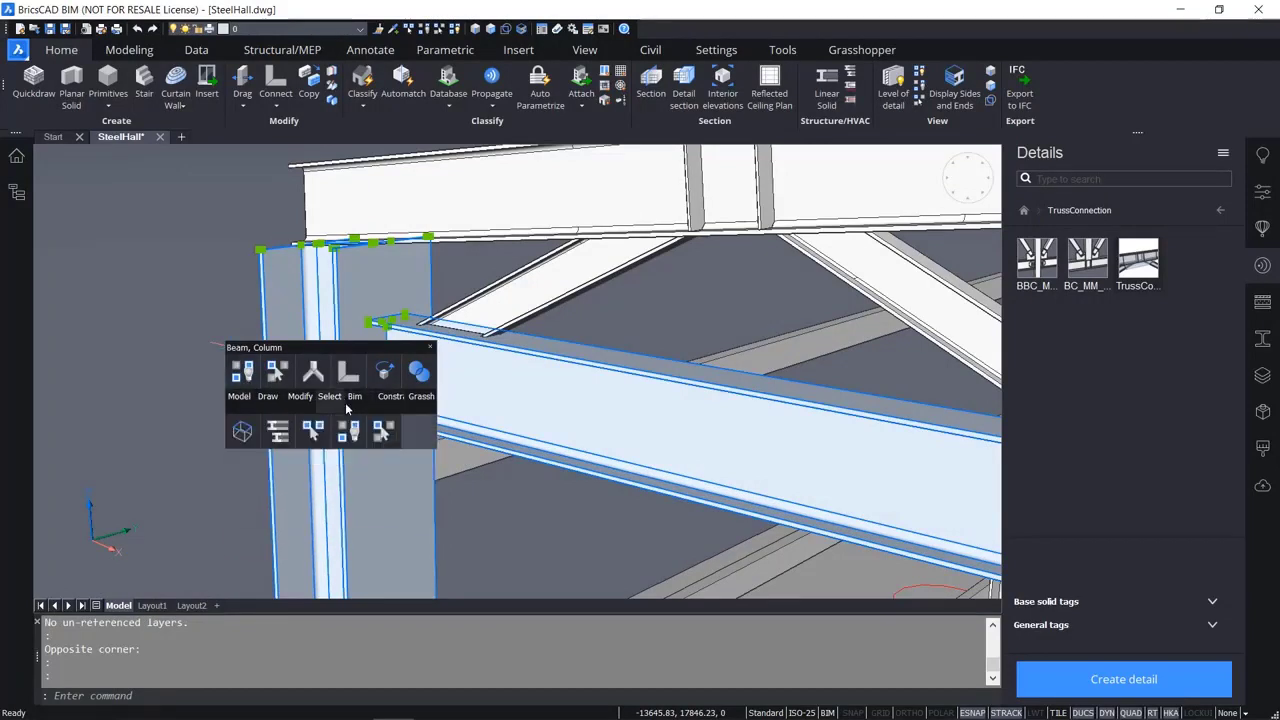
click(388, 433)
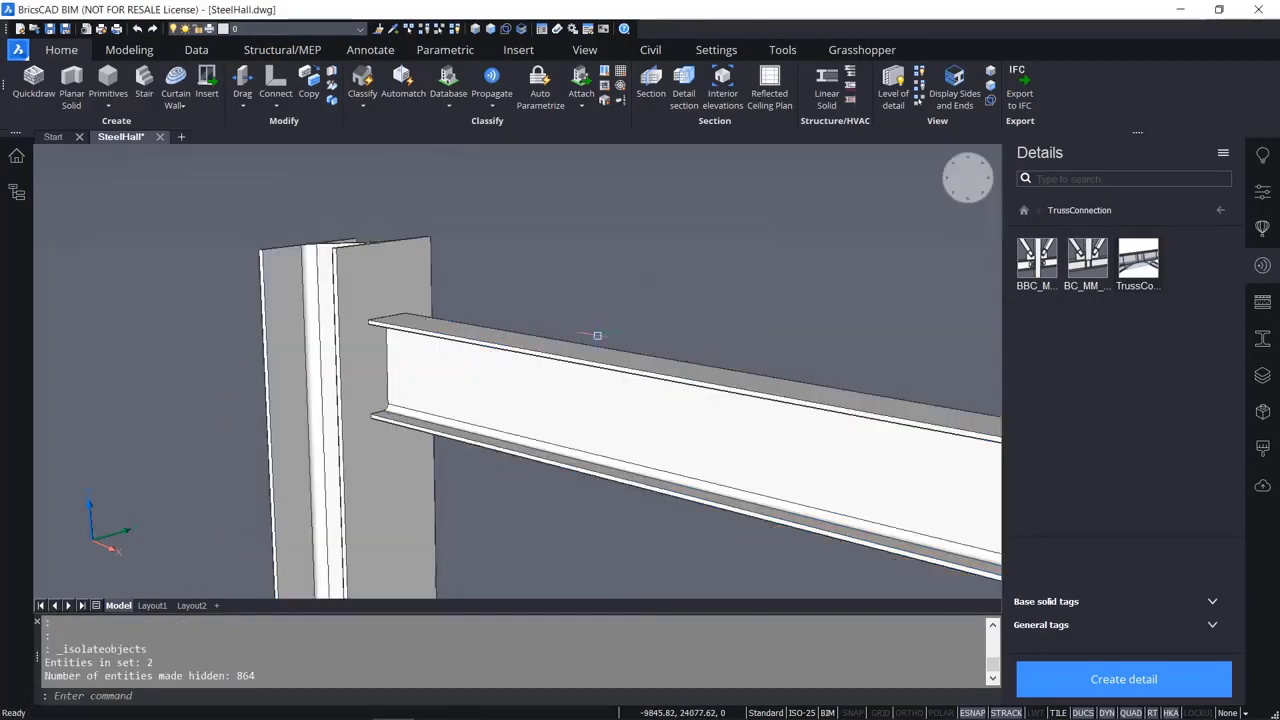
Model a 10 mm thick box as an end plate on the column flange, spanning diagonally opposite corners of the lower beam's end.
shift+middle_drag(597, 340, 510, 386)
scroll(511, 373, up, 2)
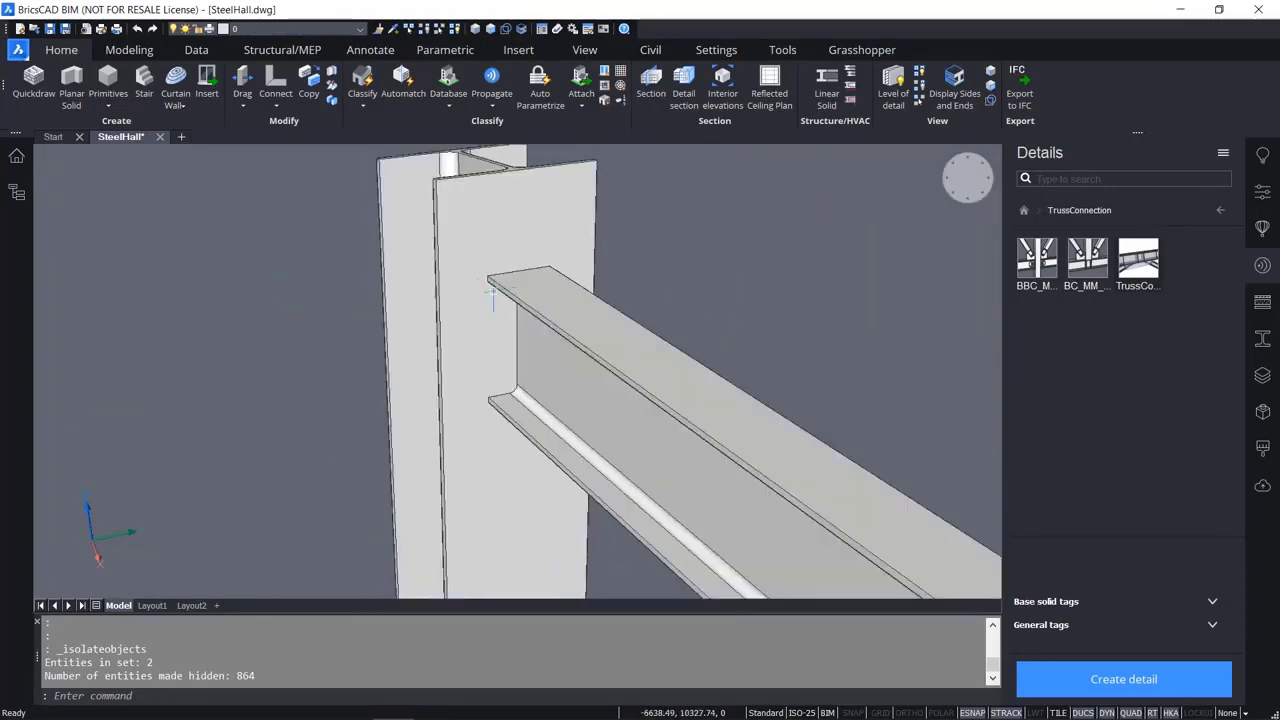
mouse_move(645, 463)
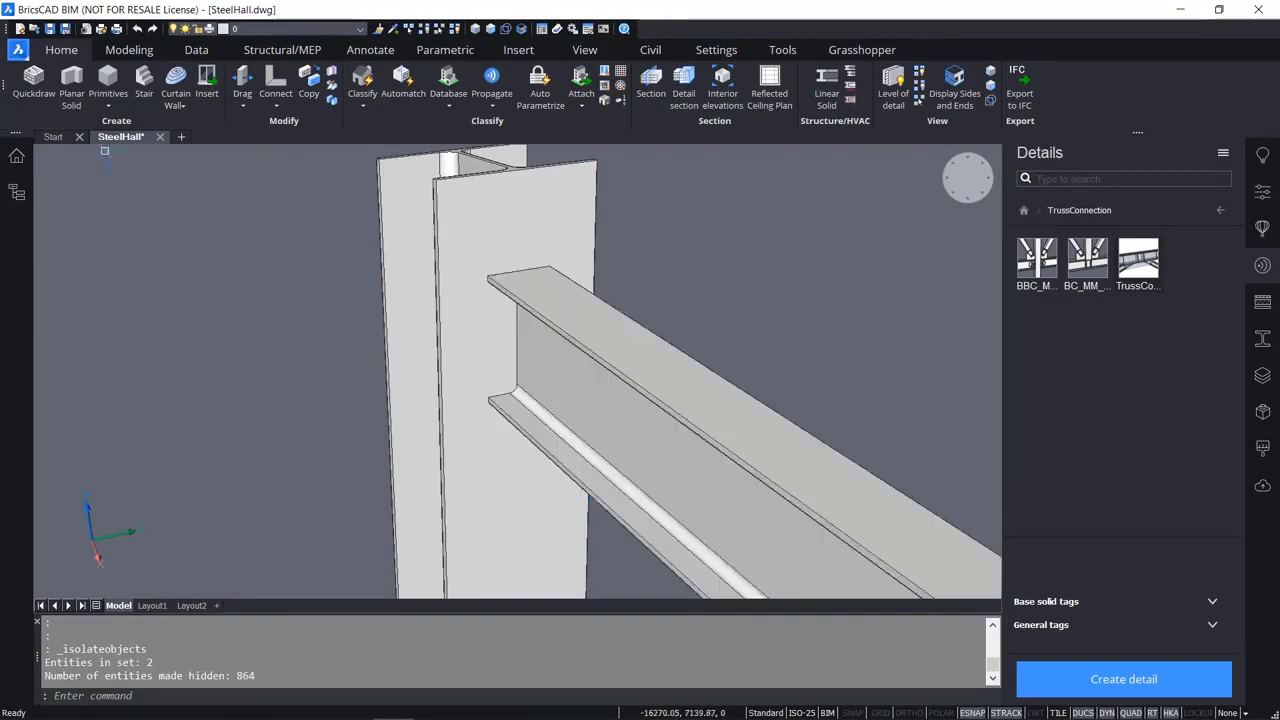
click(108, 80)
scroll(480, 228, up, 2)
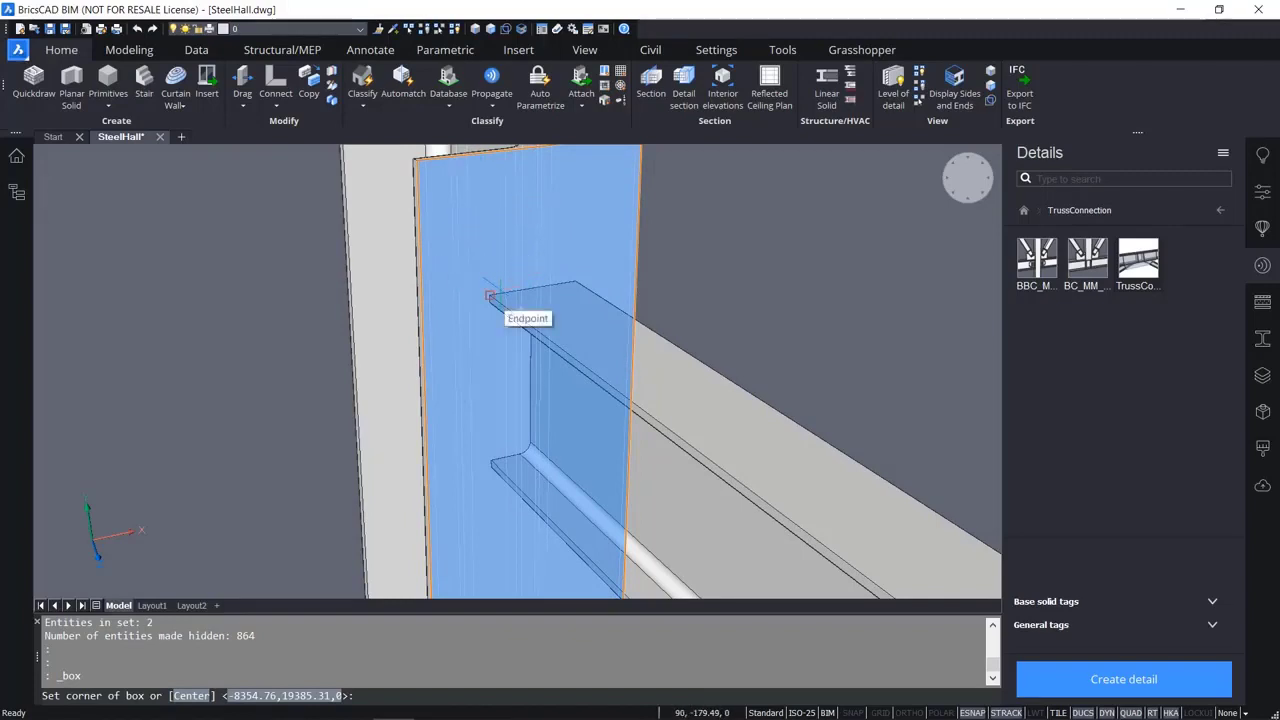
click(490, 297)
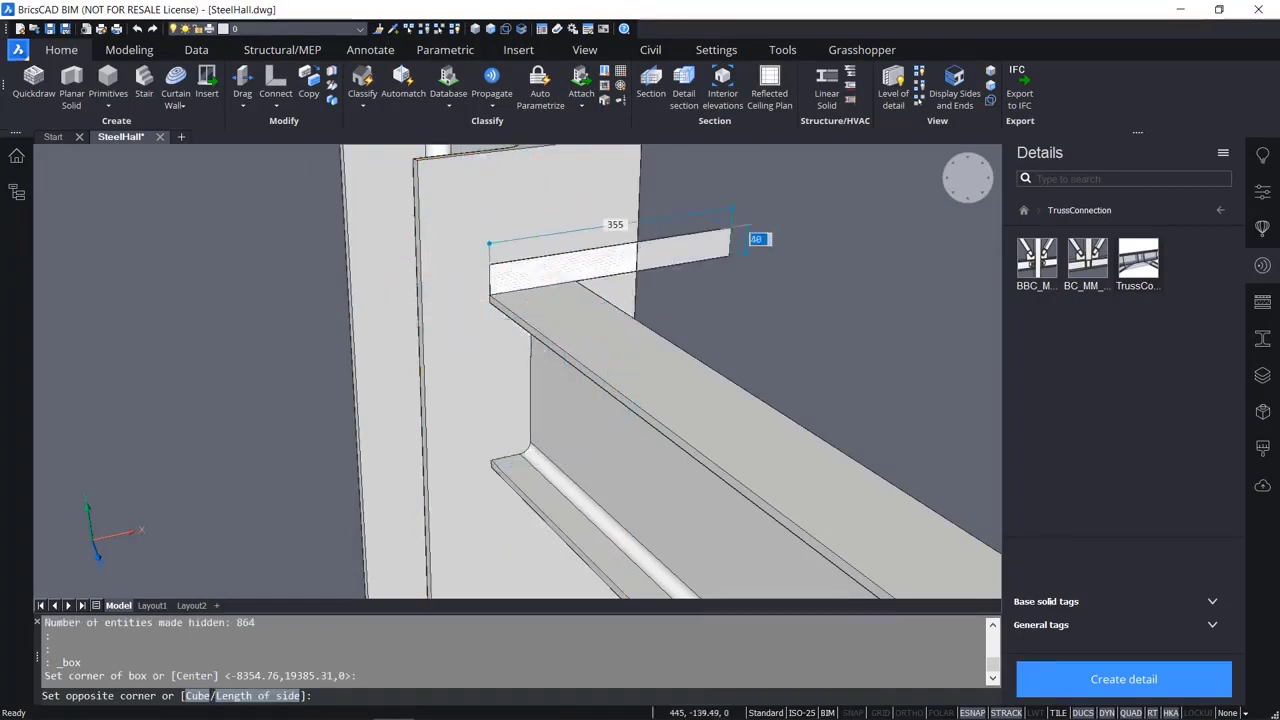
shift+middle_drag(717, 291, 466, 366)
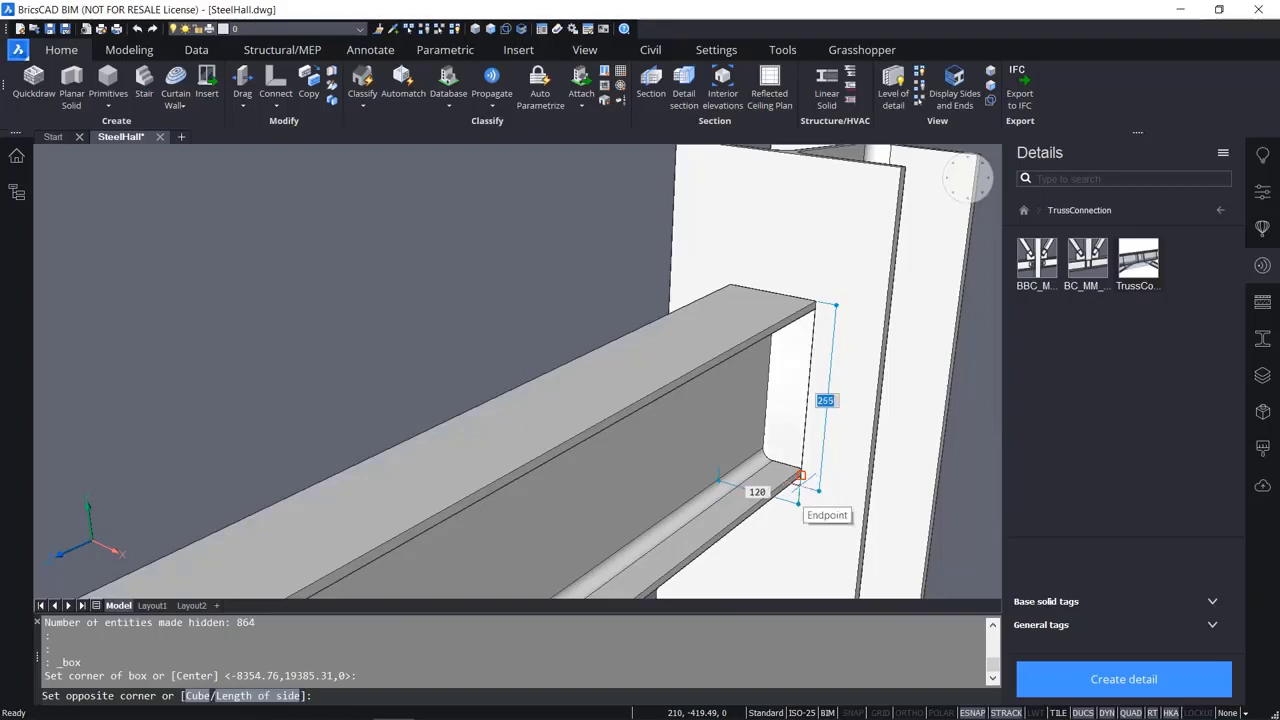
click(799, 477)
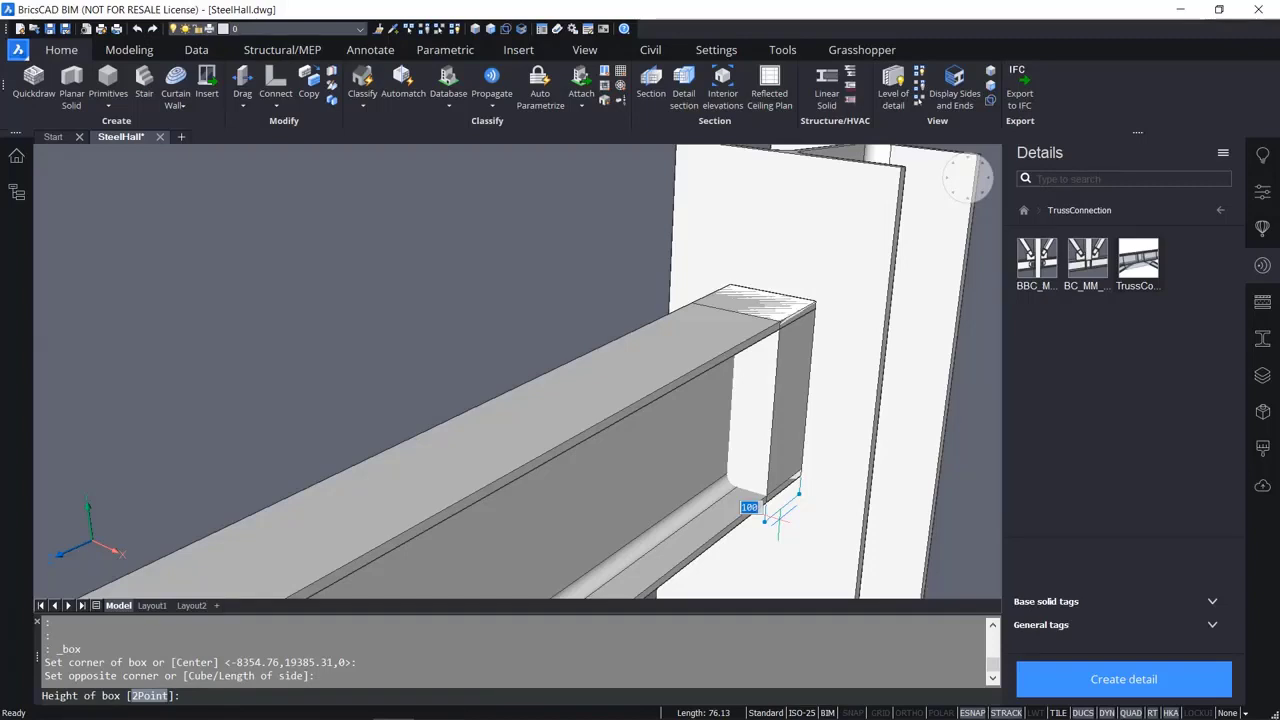
text(10)
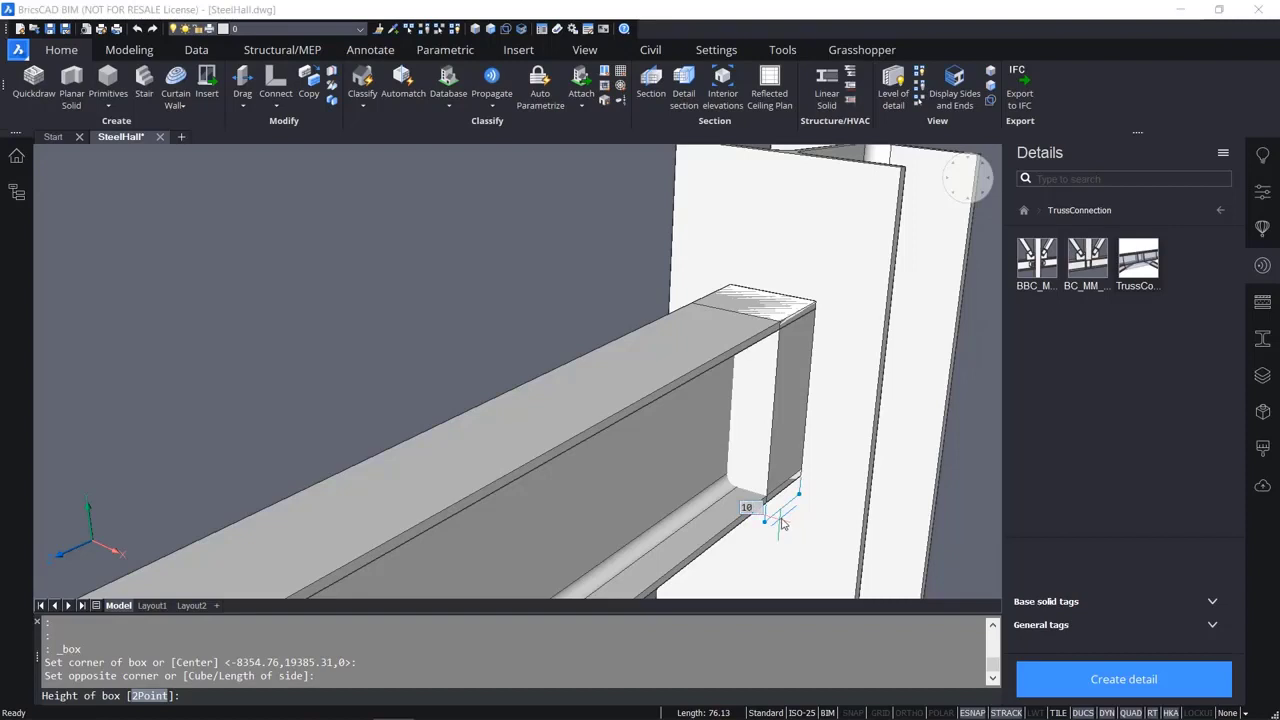
key(Return)
Inspect how the new end plate fits between the lower beam's end and the column flange.
scroll(778, 515, up, 3)
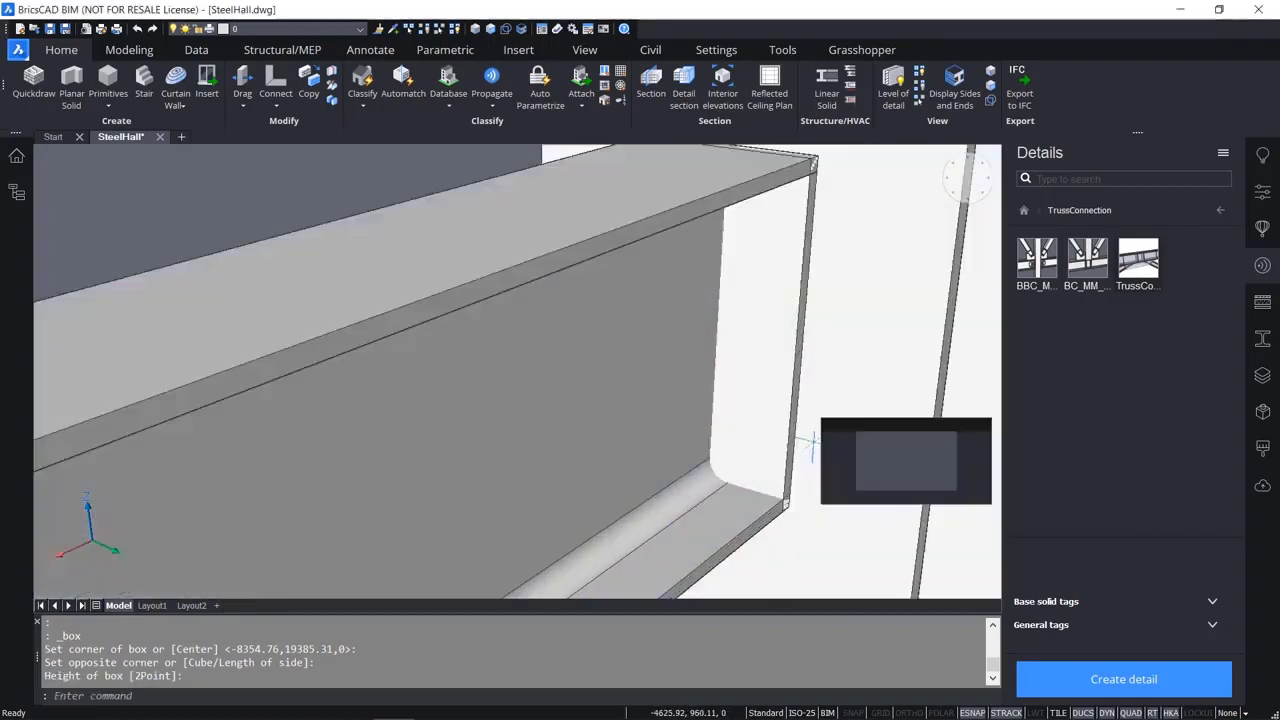
scroll(812, 443, up, 4)
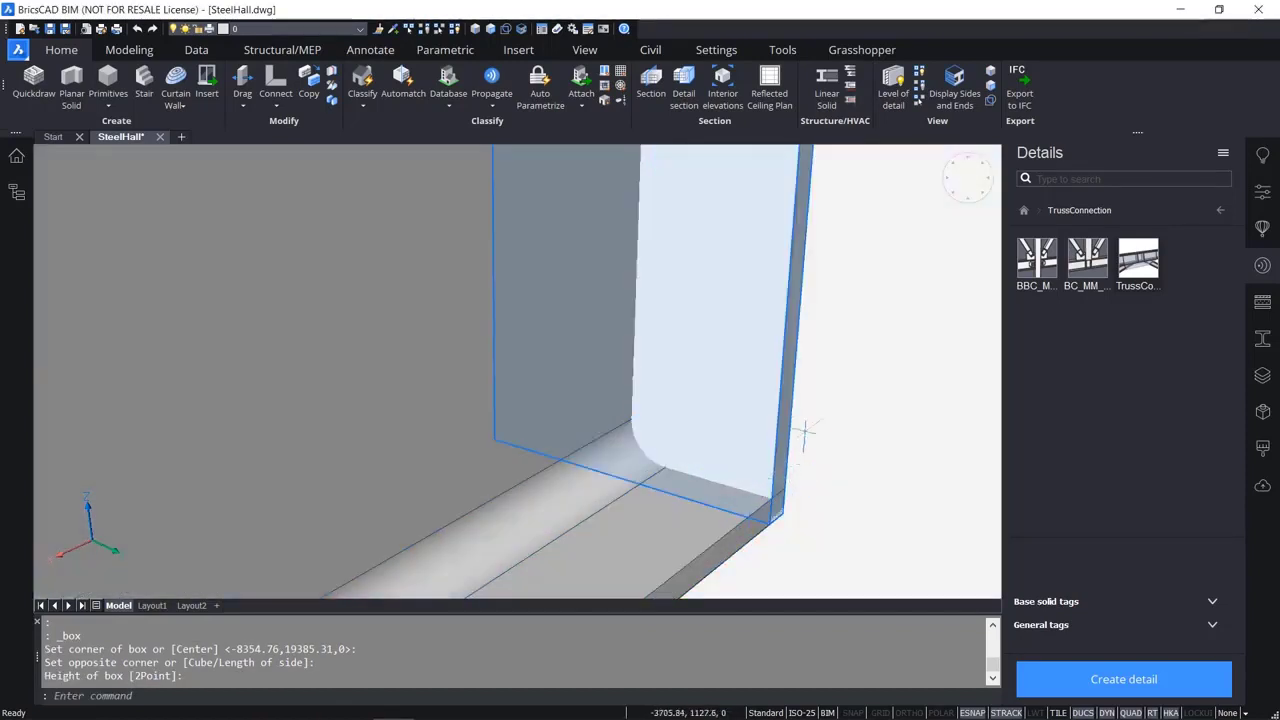
scroll(803, 432, down, 5)
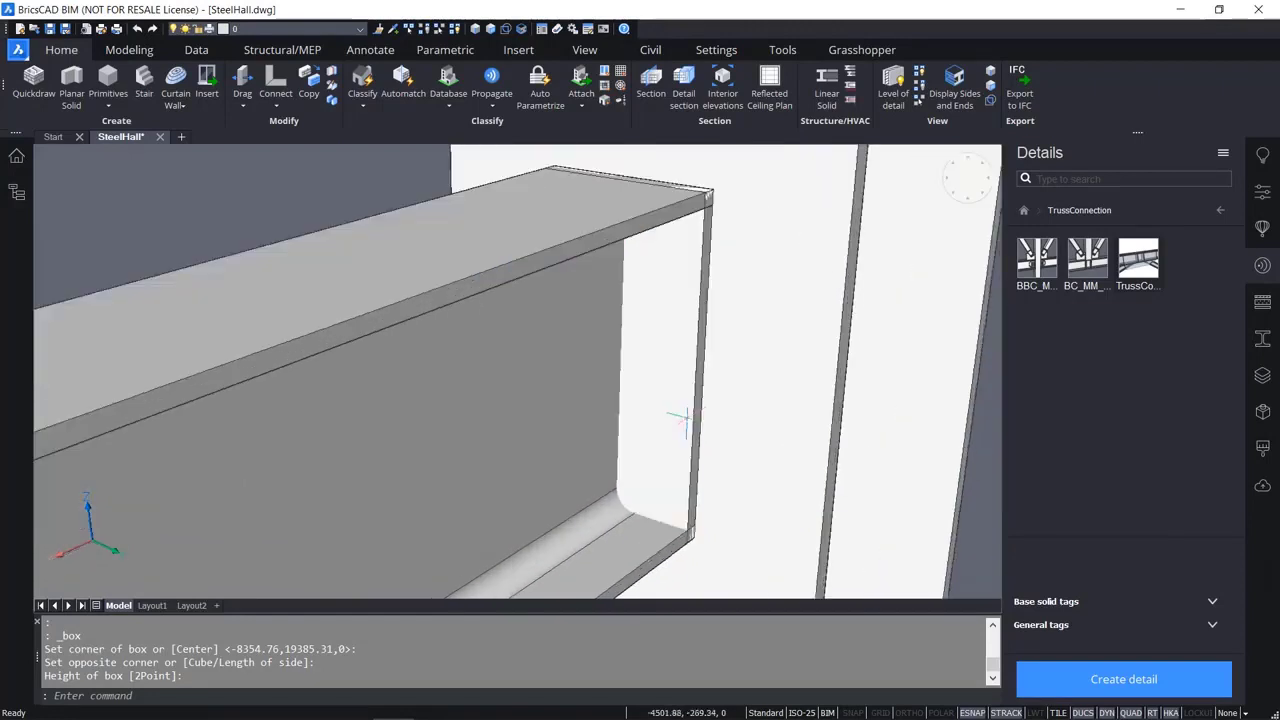
key(ctrl+z)
key(ctrl+z)
key(ctrl+z)
key(ctrl+z)
key(ctrl+z)
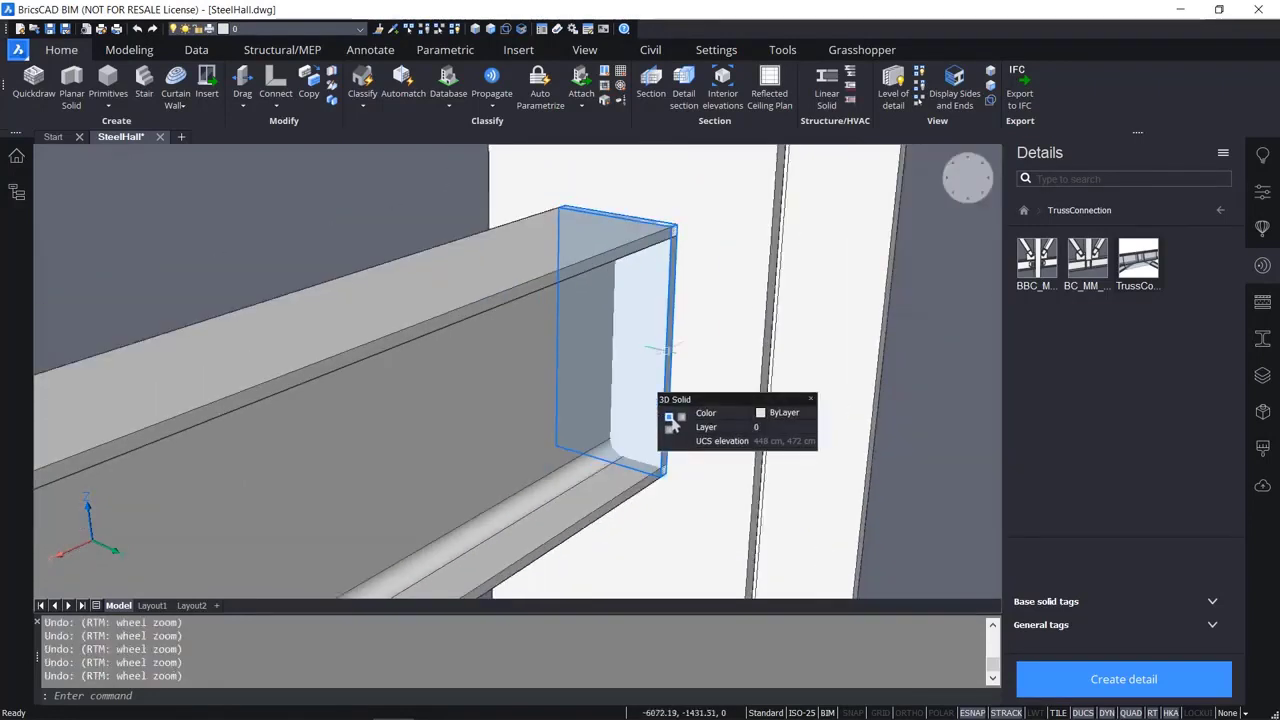
scroll(670, 420, up, 4)
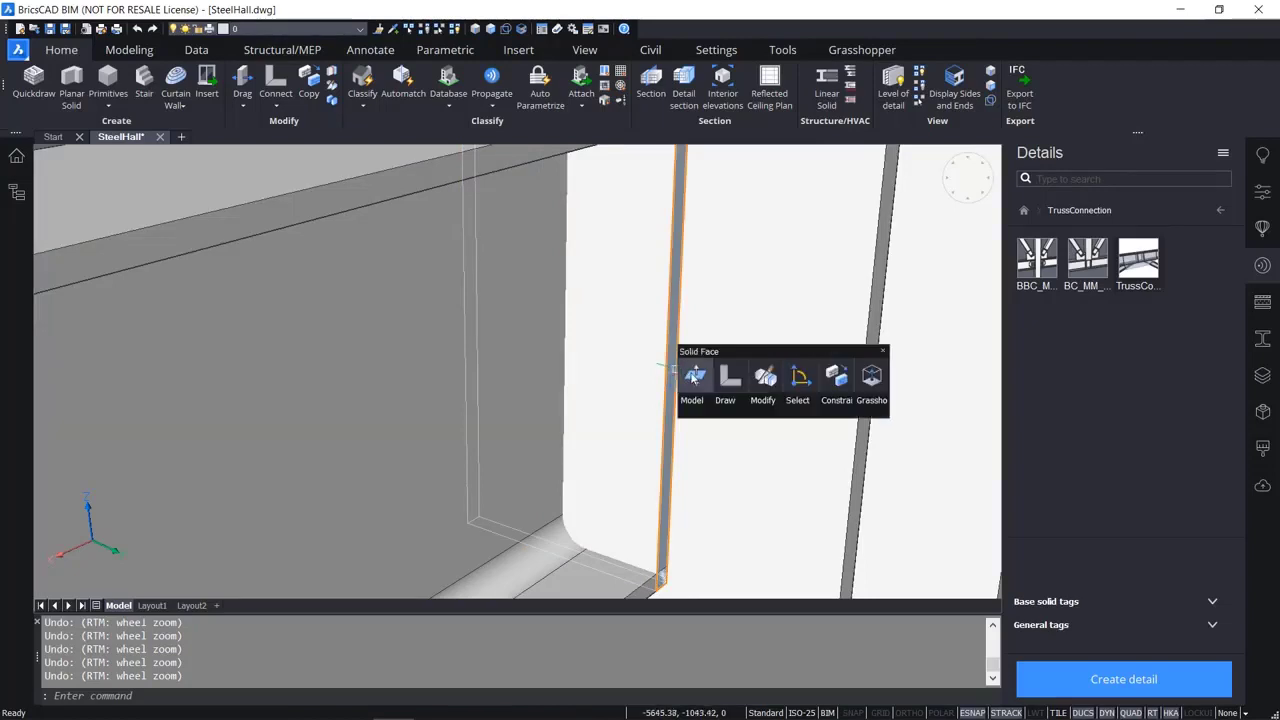
Widen the end plate beyond both sides of the beam by push/pulling its two vertical side faces outward 20 mm each.
click(693, 376)
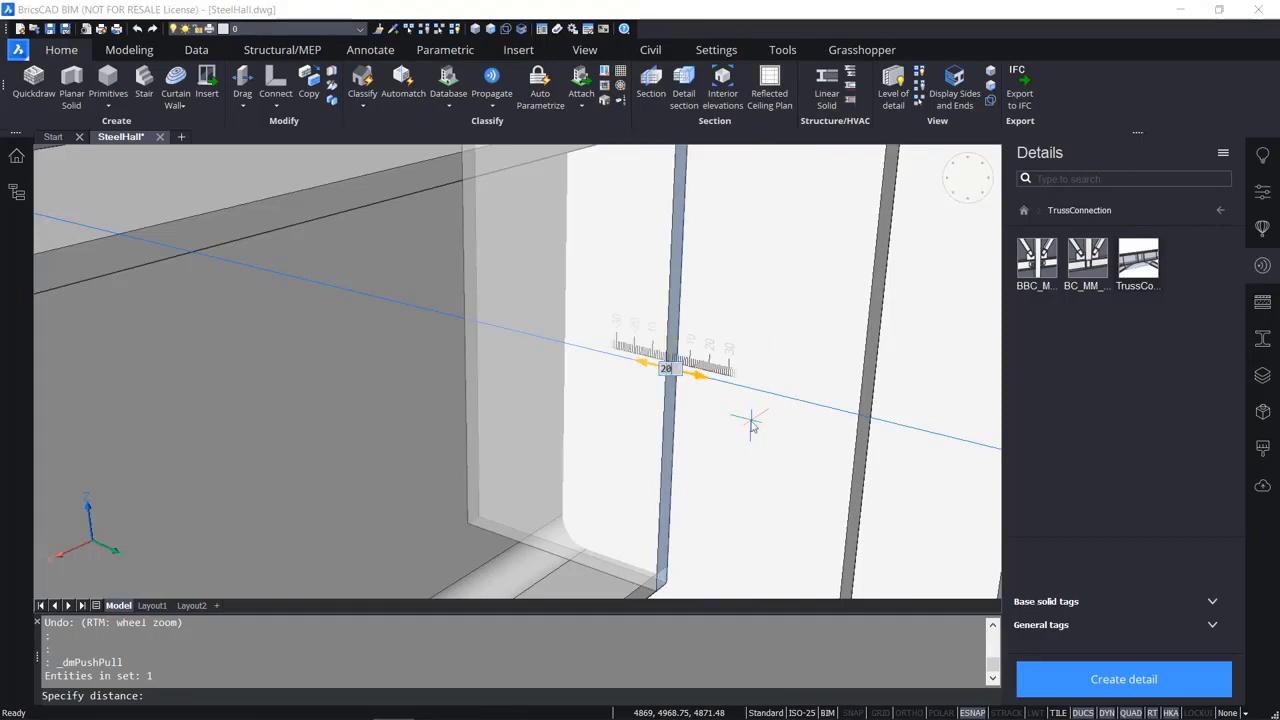
click(751, 425)
scroll(751, 425, down, 3)
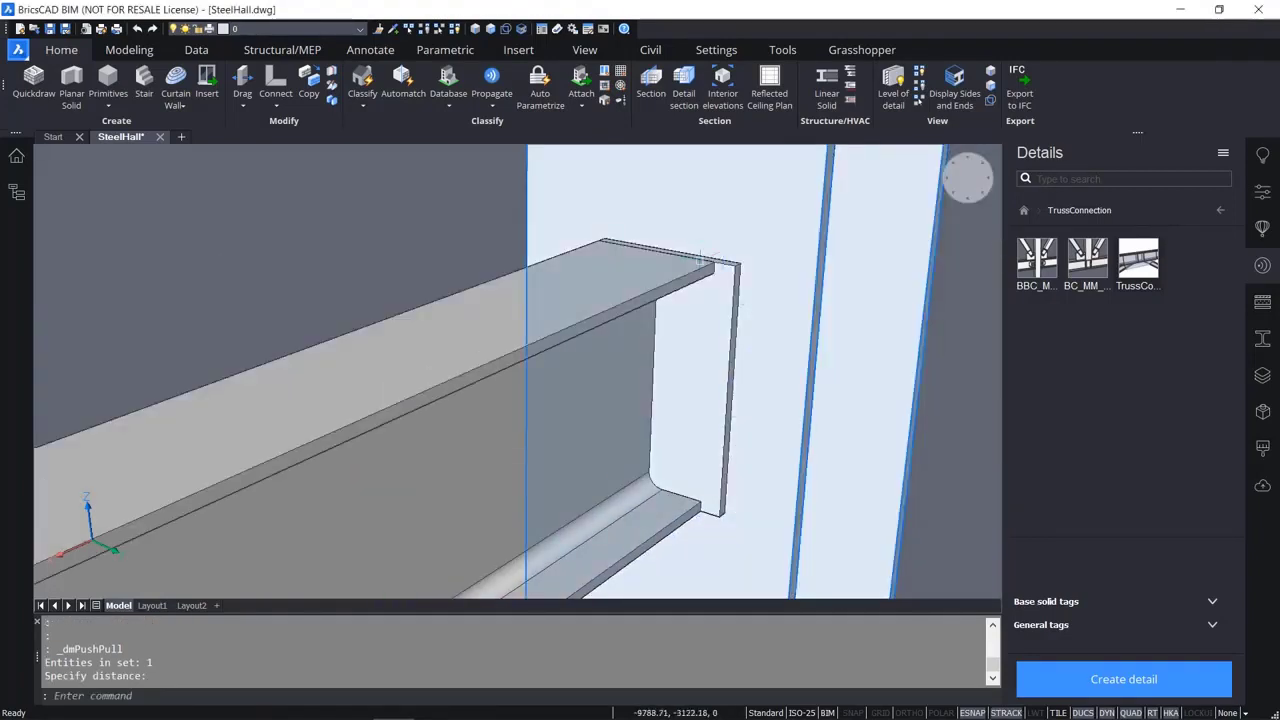
shift+middle_drag(702, 316, 425, 368)
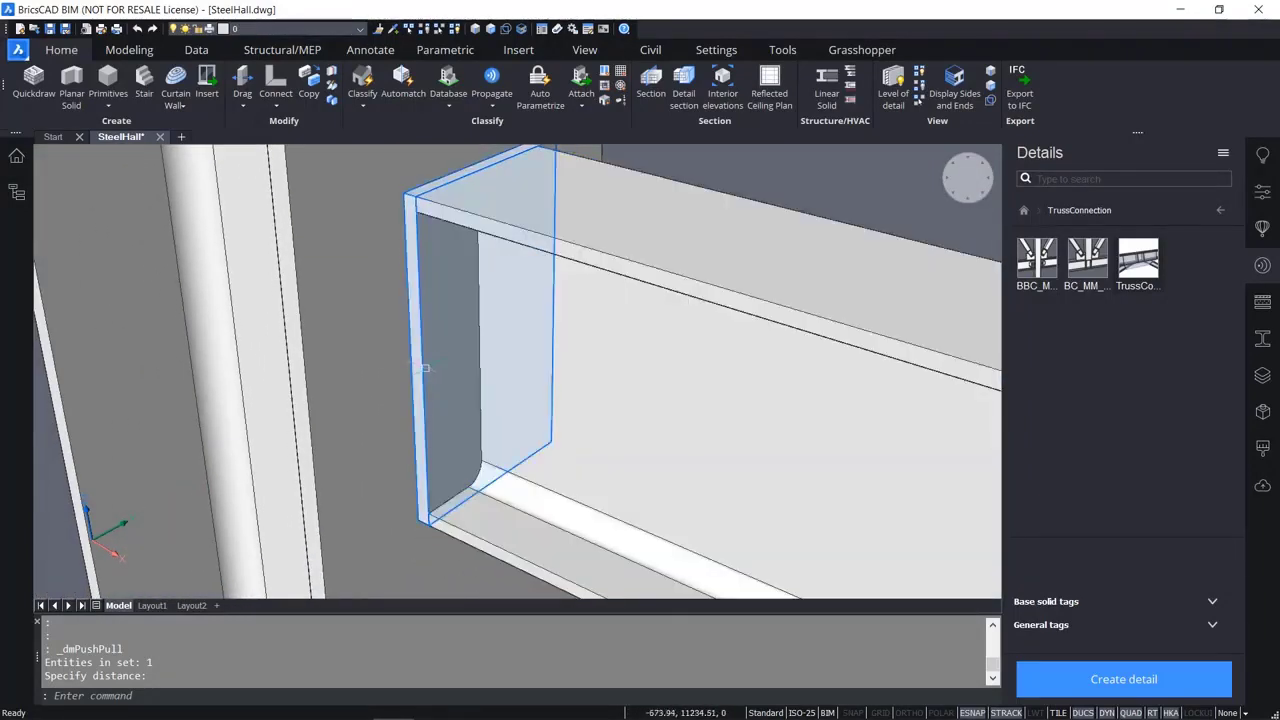
key(Tab)
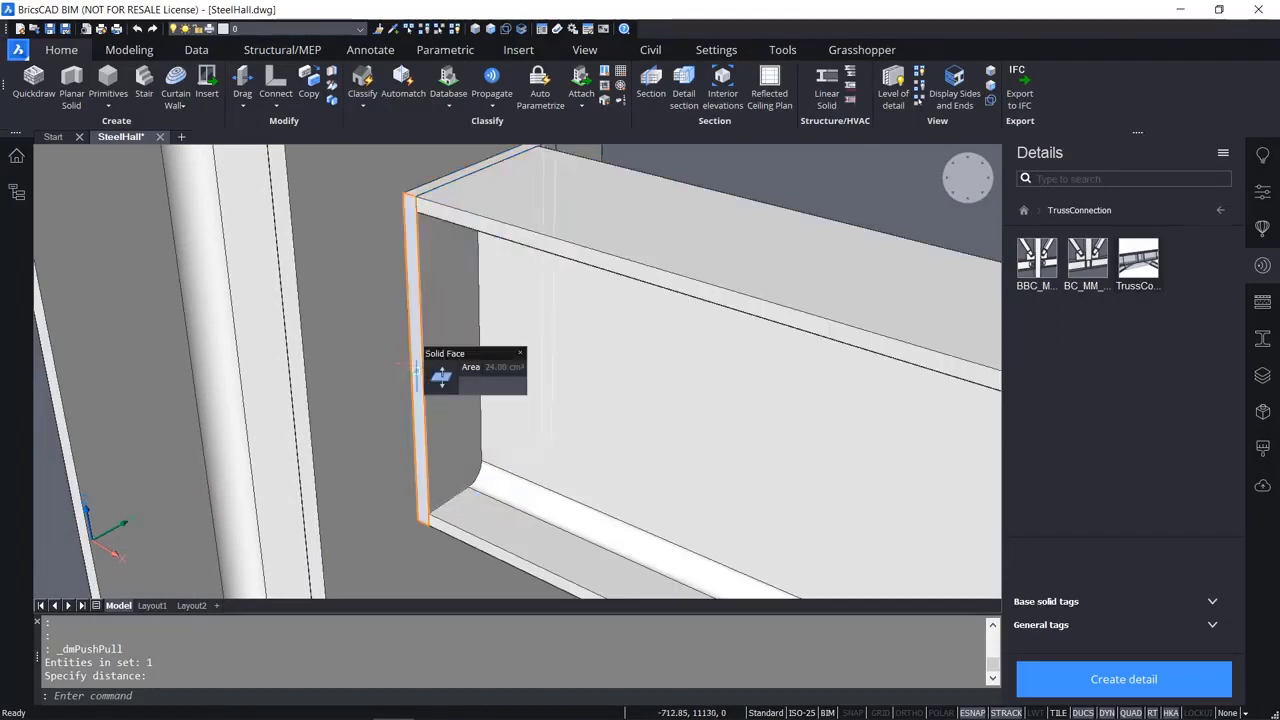
click(416, 372)
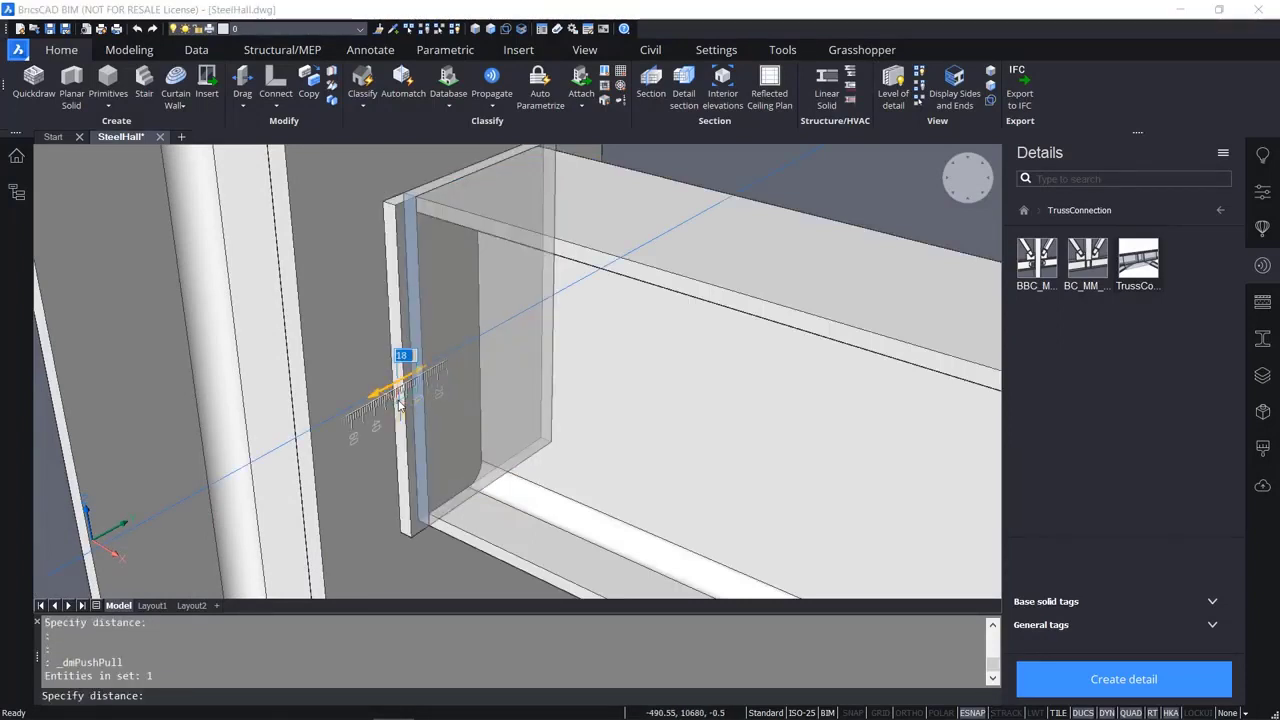
key(Return)
key(Escape)
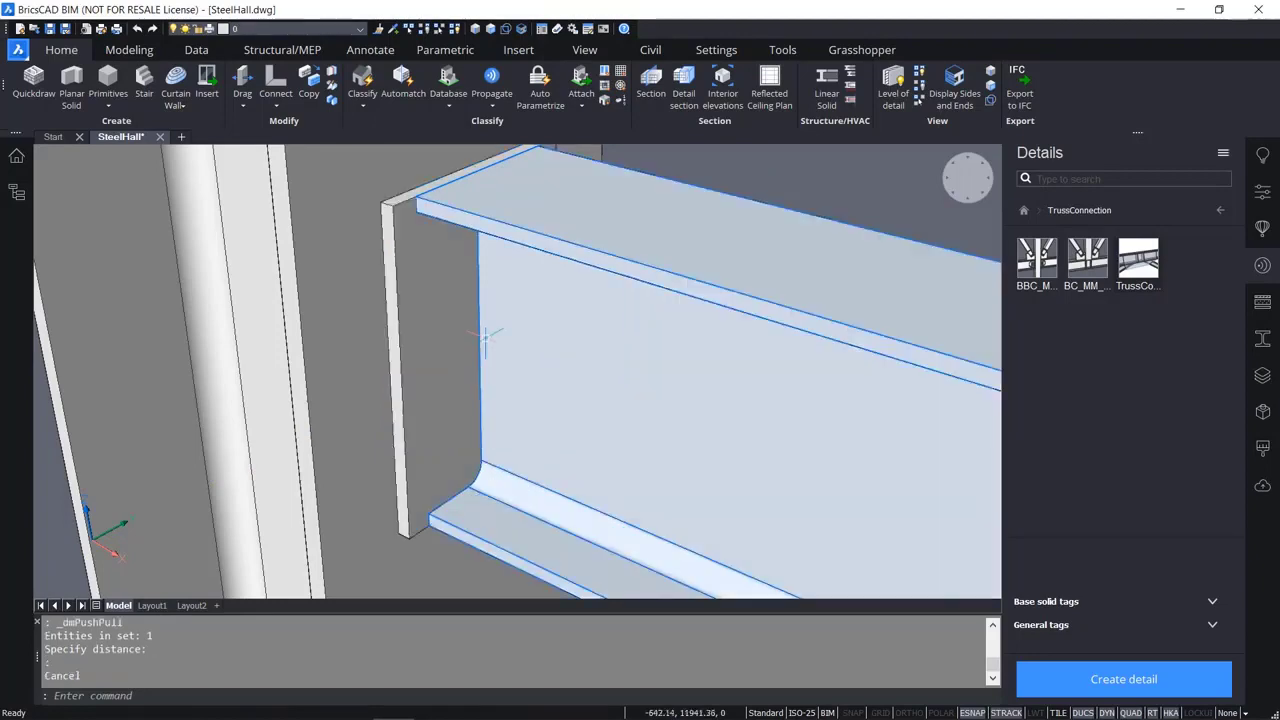
Start inserting an ISO 4015 hex head bolt from the component library's standard parts into the model.
scroll(492, 339, down, 2)
shift+middle_drag(496, 335, 306, 350)
scroll(620, 353, down, 4)
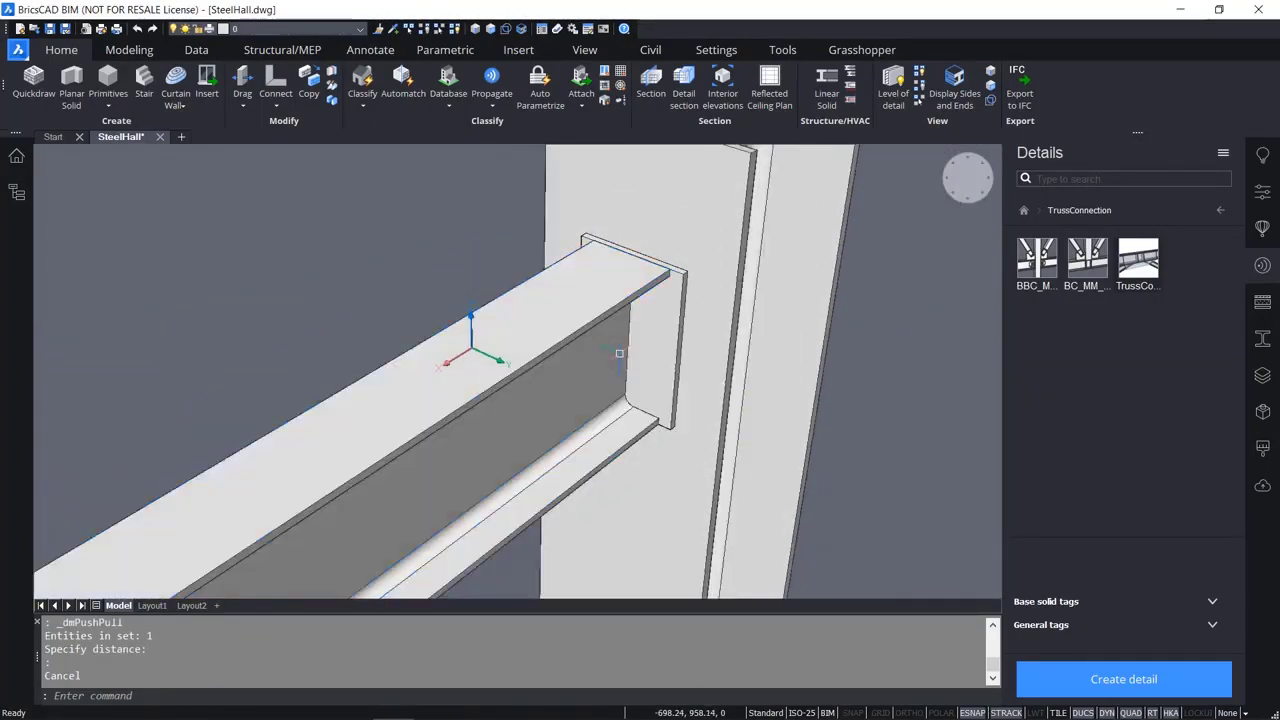
scroll(661, 352, up, 3)
shift+middle_drag(638, 357, 674, 383)
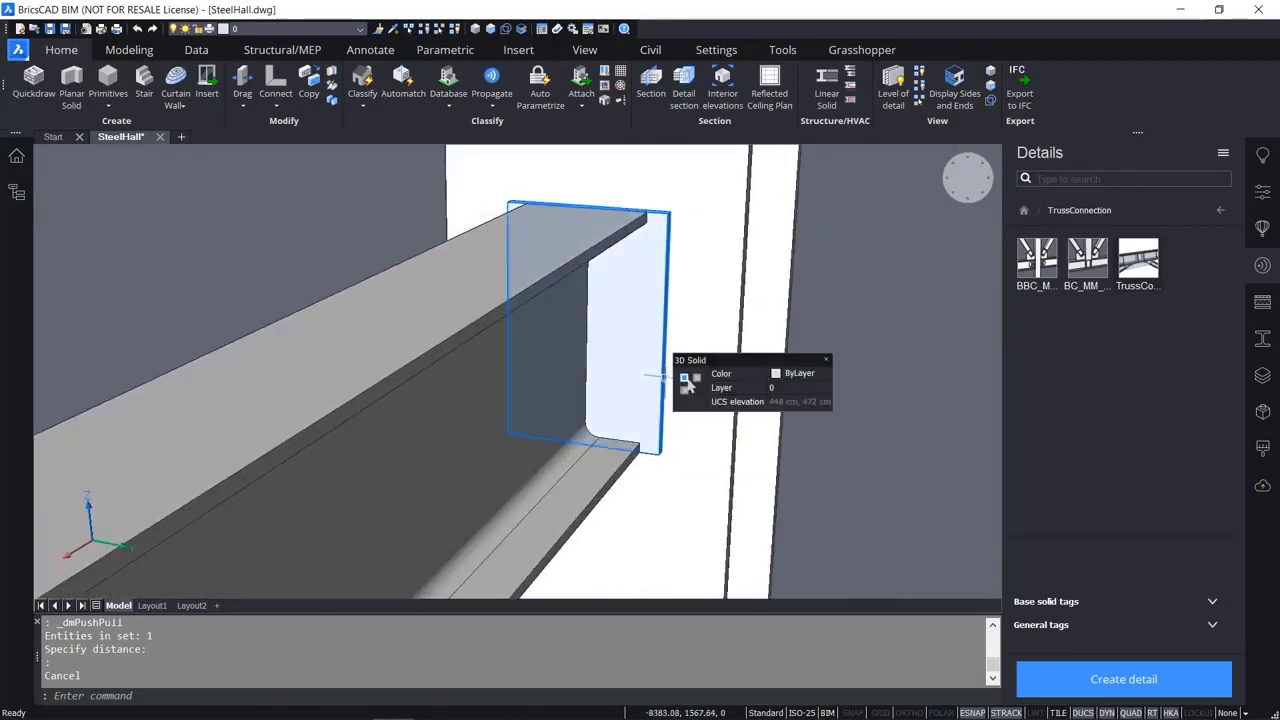
scroll(650, 372, up, 2)
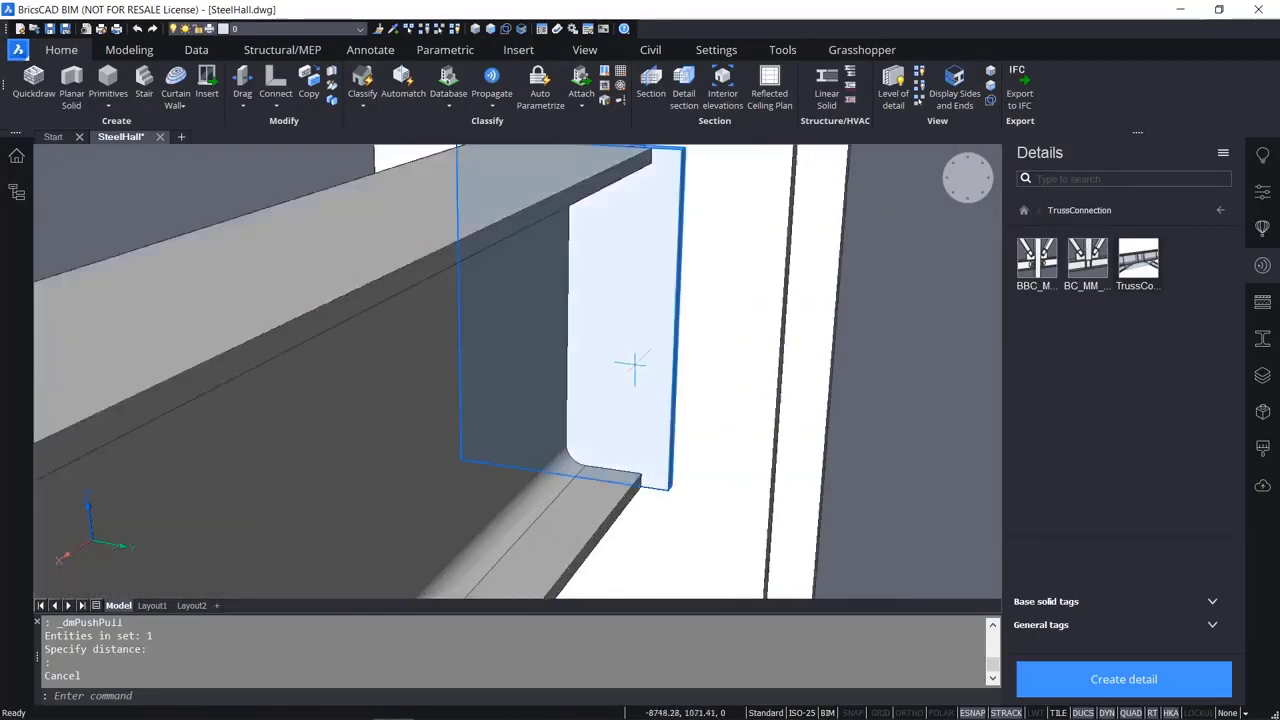
click(1263, 226)
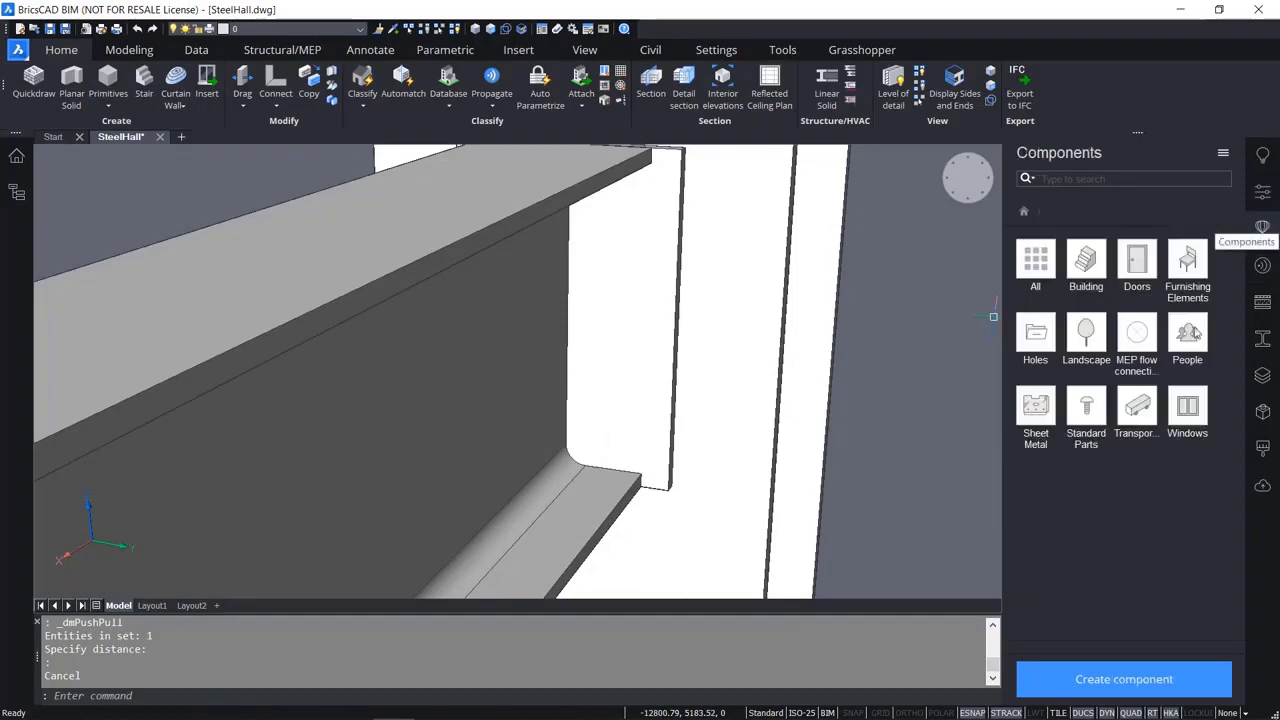
click(1228, 155)
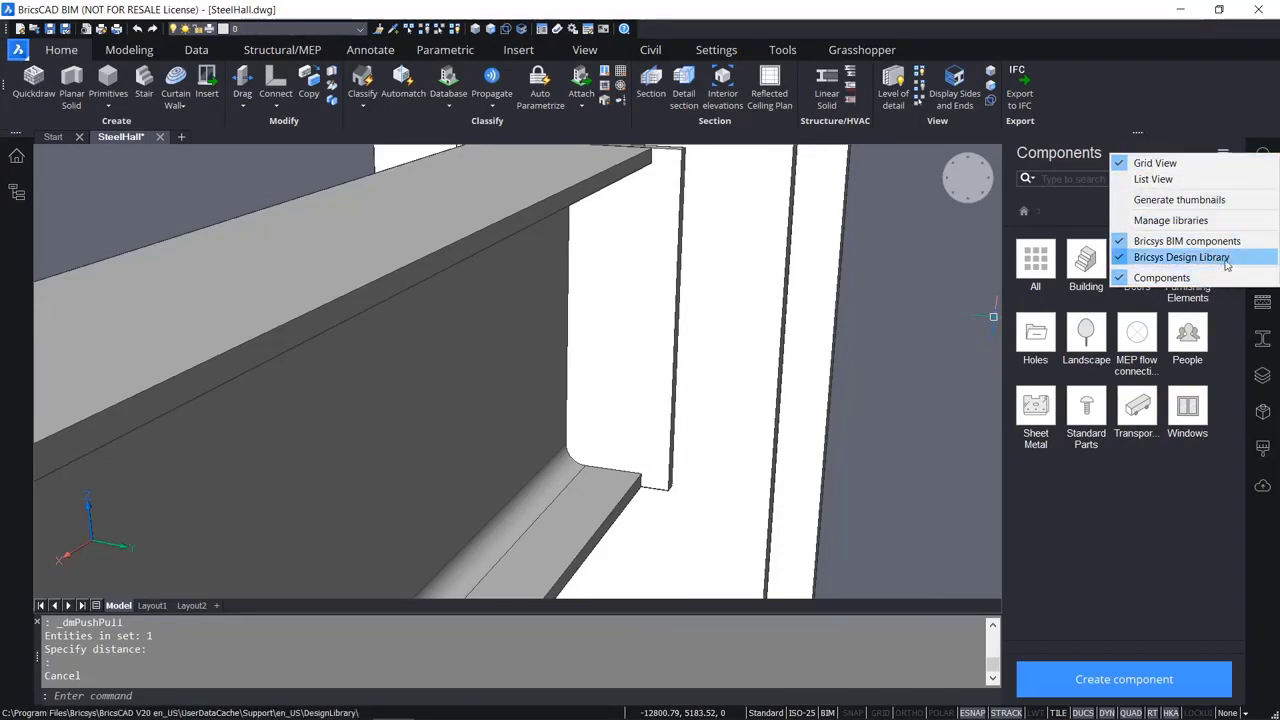
click(1116, 490)
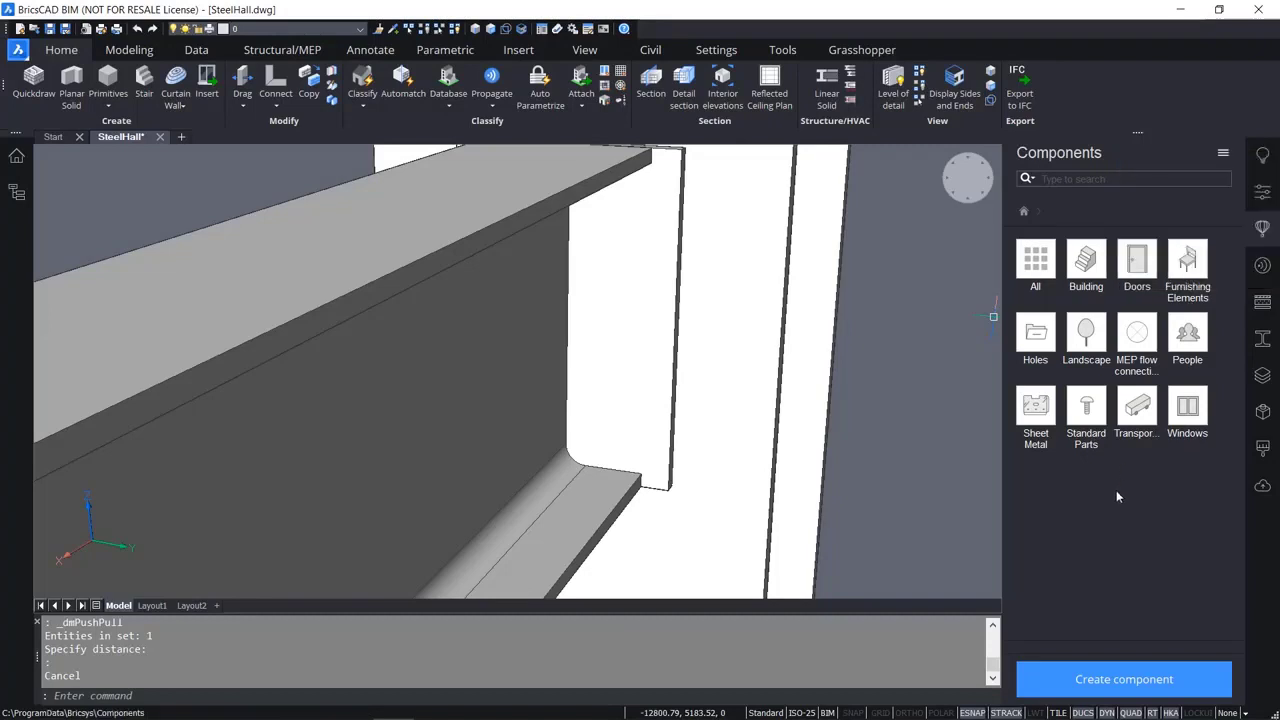
click(1095, 413)
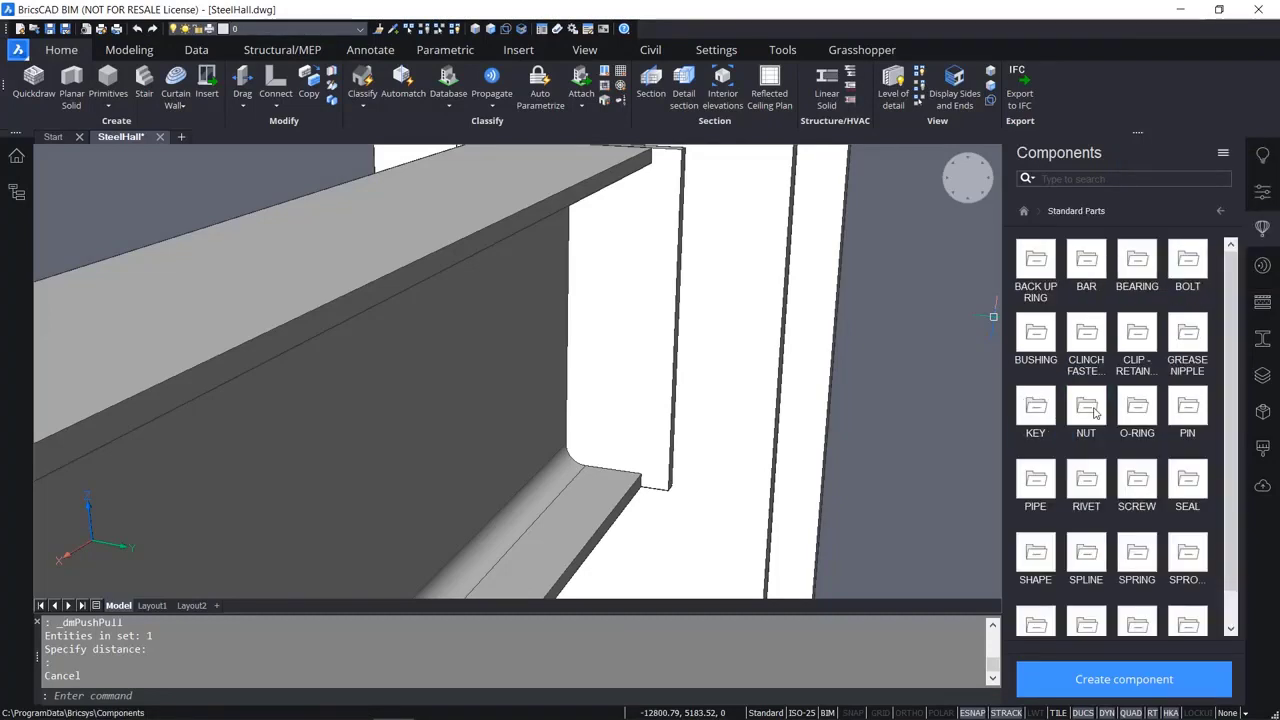
click(1187, 268)
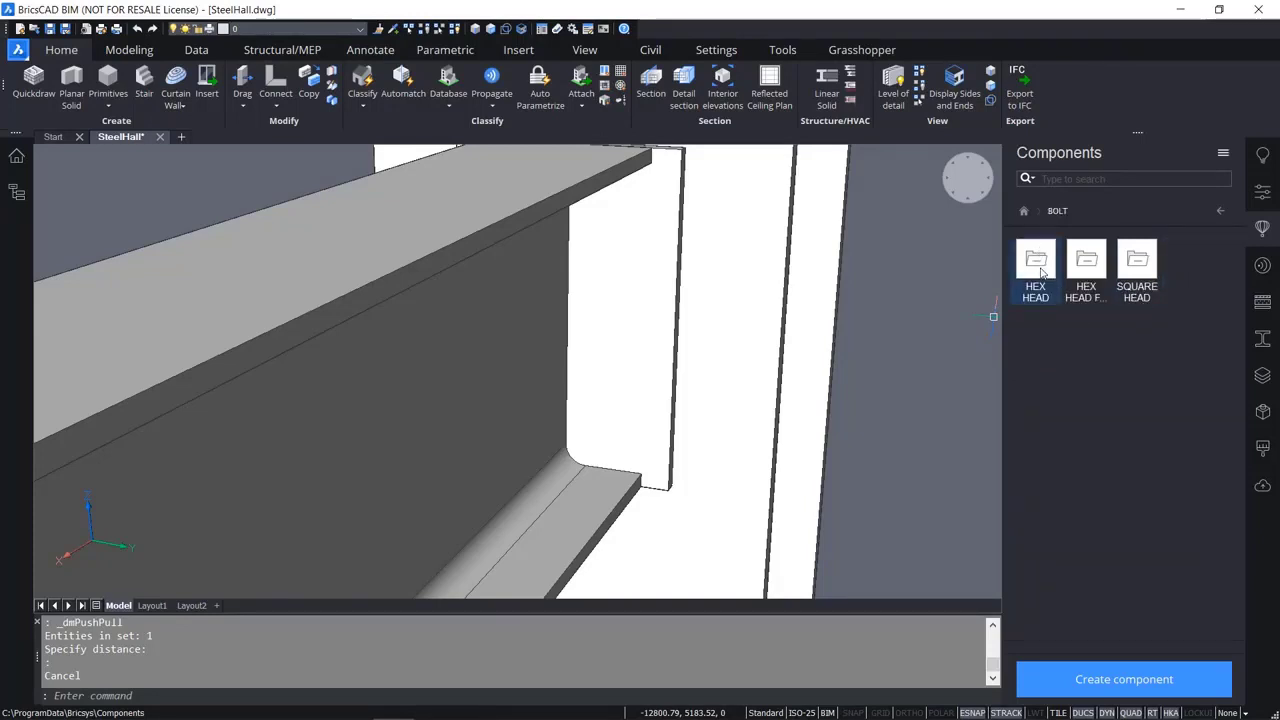
click(1038, 266)
click(1148, 270)
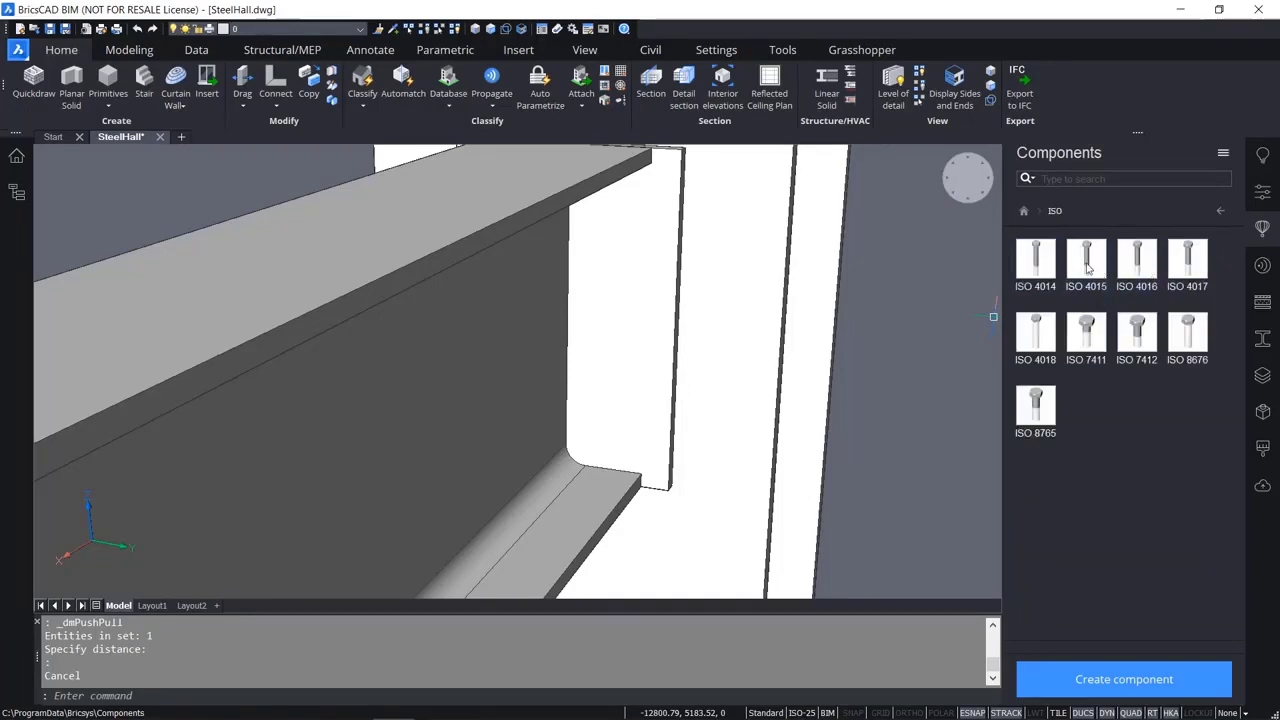
drag(1088, 265, 893, 313)
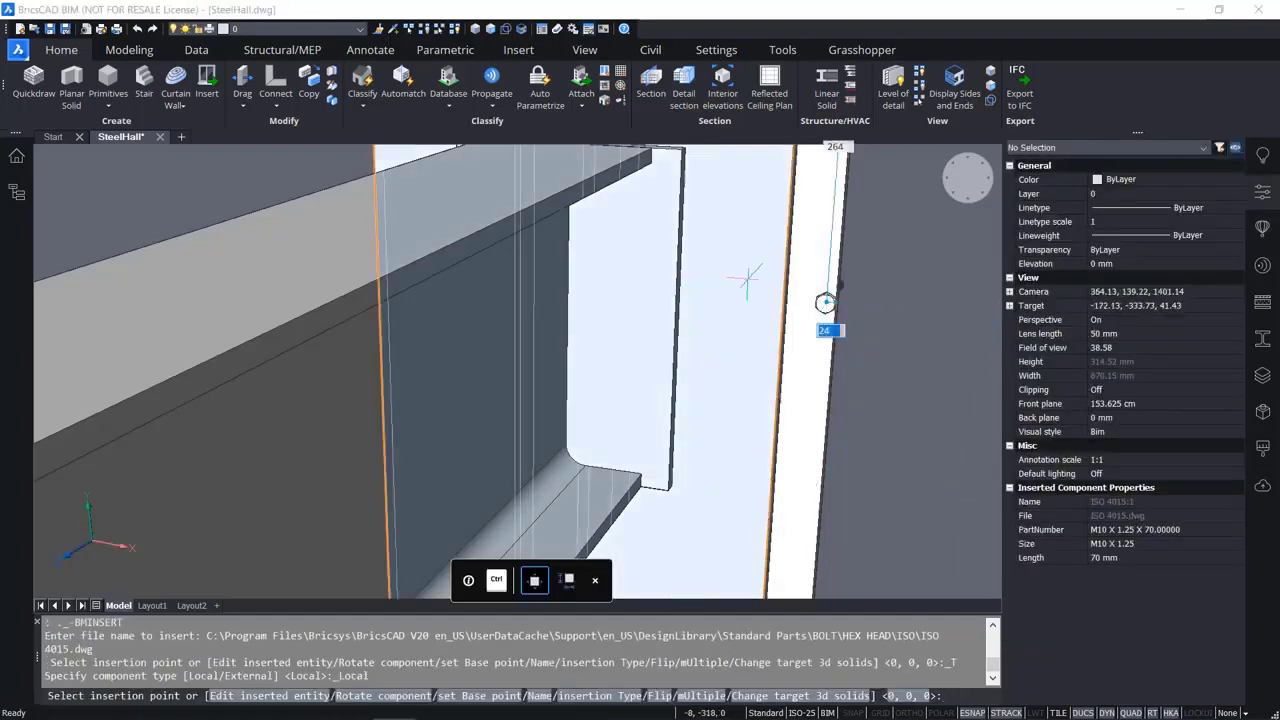
Place the bolt on the end plate's beam-side face, 30 mm from its vertical edge and 55 mm below its upper edge.
scroll(615, 245, down, 5)
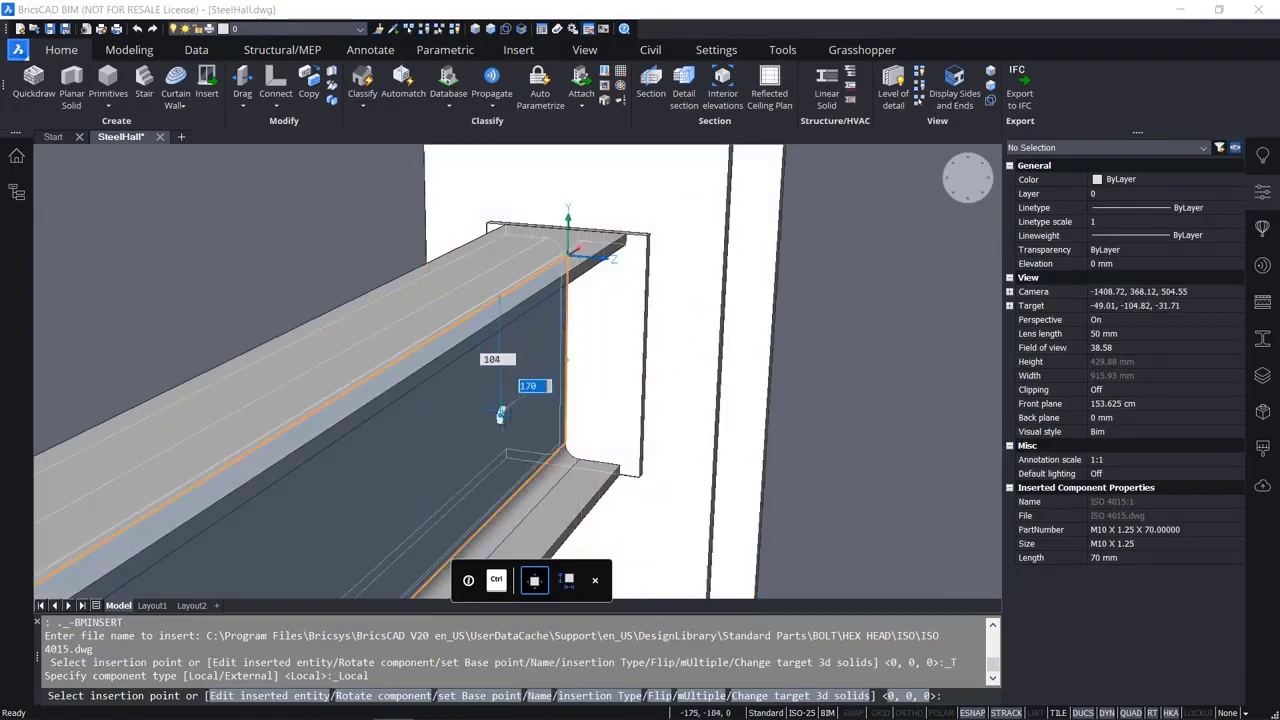
shift+middle_drag(503, 406, 594, 363)
shift+middle_drag(674, 349, 594, 386)
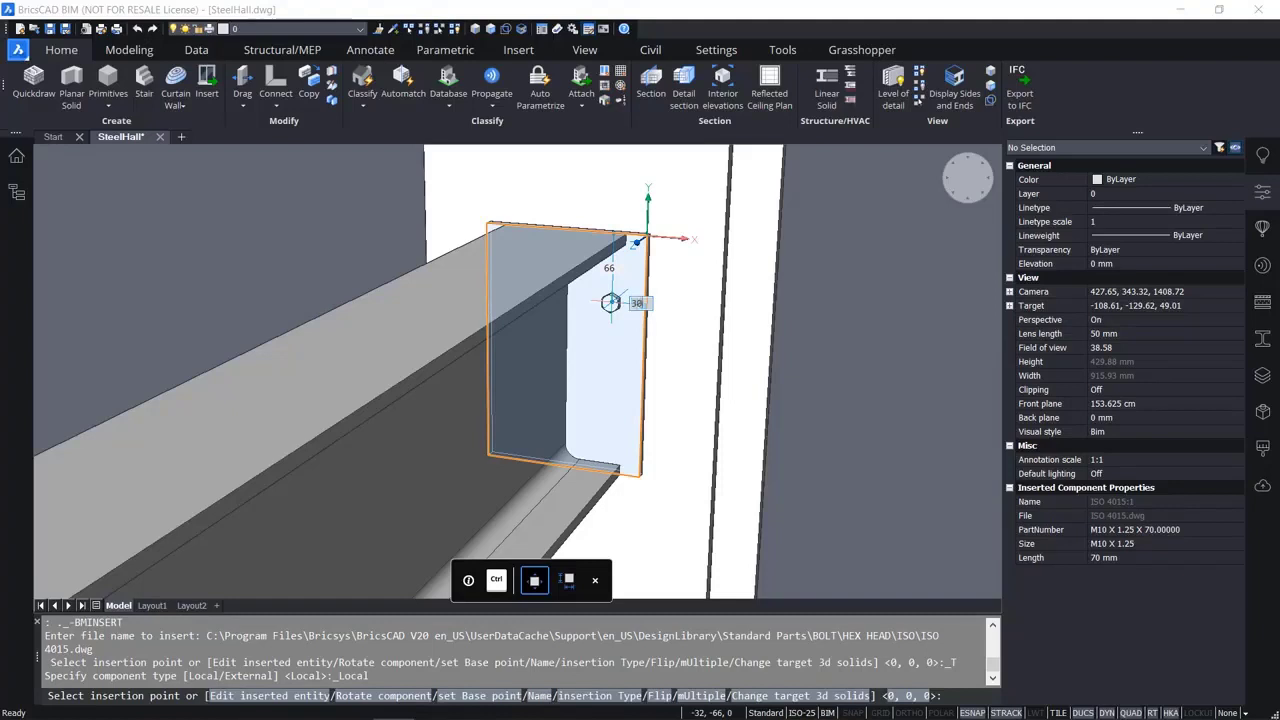
key(Tab)
text(55)
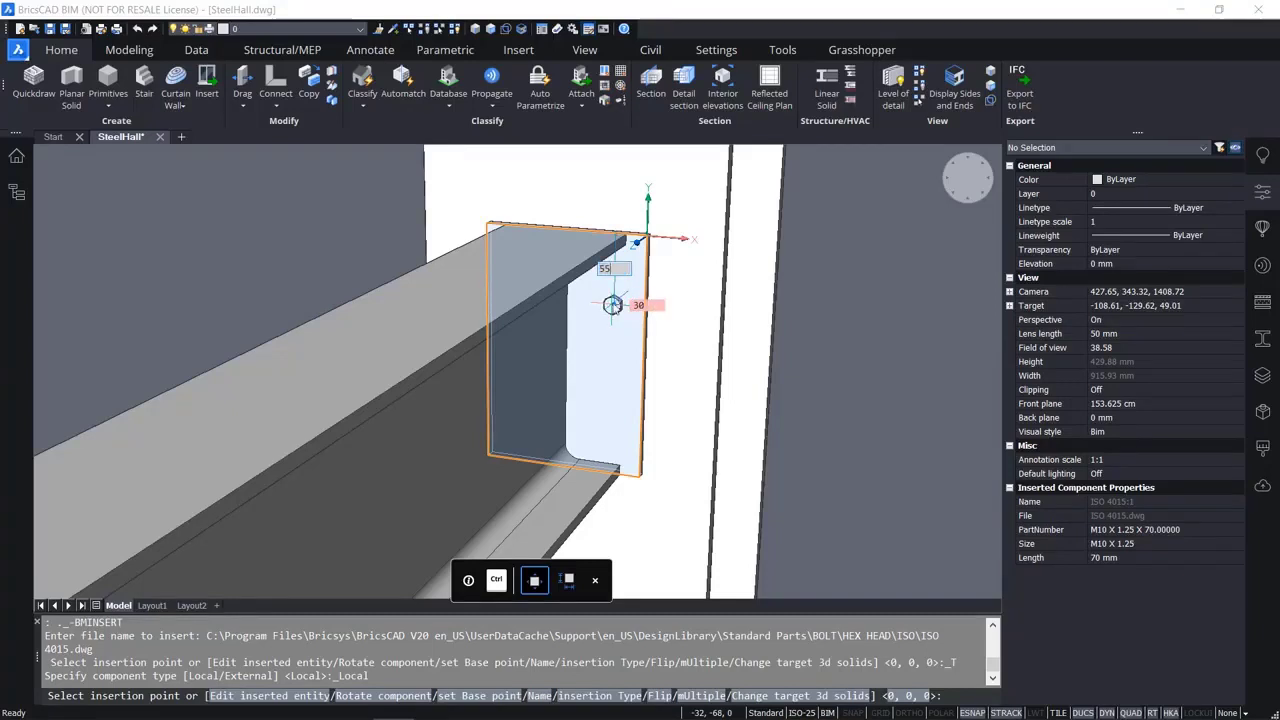
key(Tab)
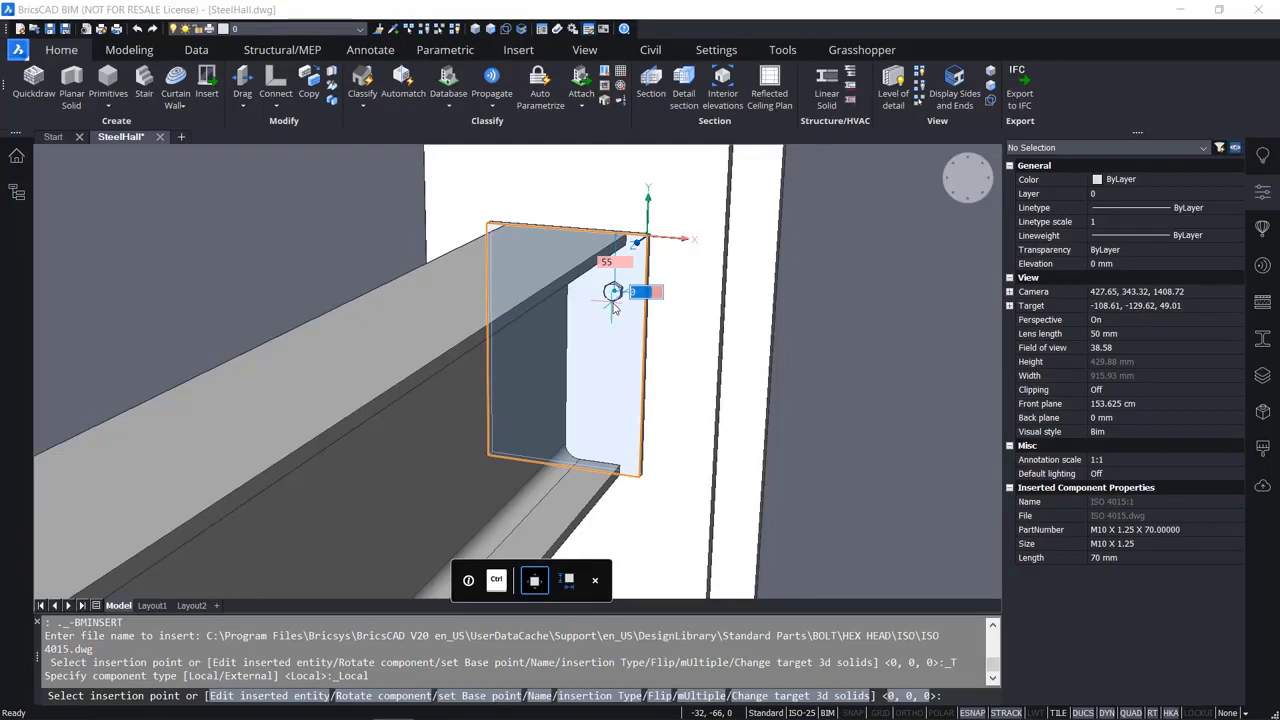
key(Return)
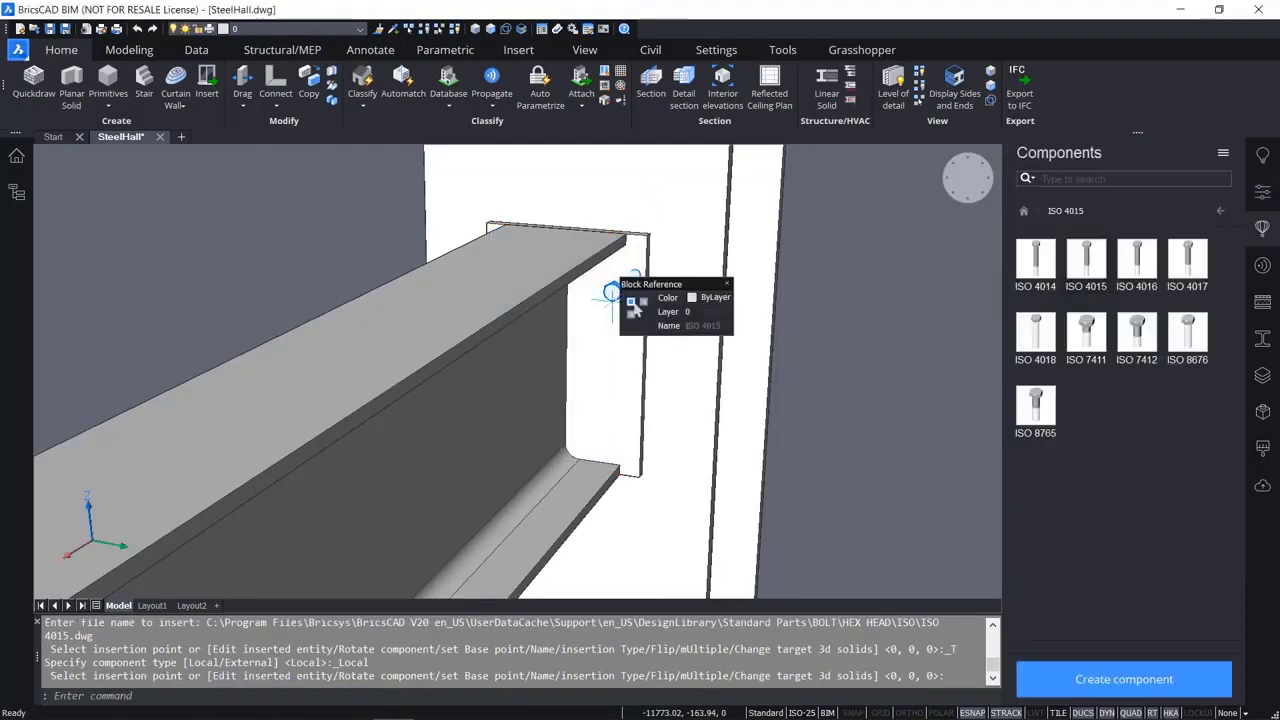
Propagate the bolt as a 3D detail, using the end plate as the base solid and the bolt as the detail object.
scroll(630, 305, up, 5)
scroll(644, 304, down, 5)
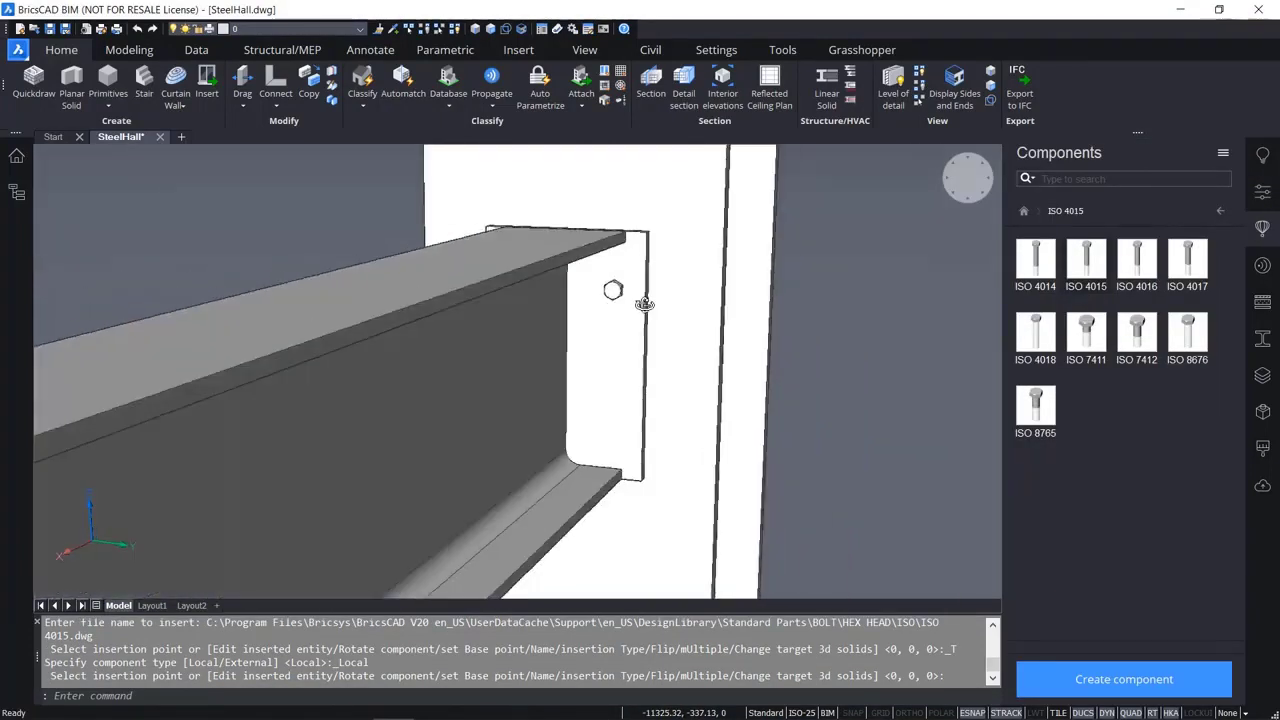
shift+middle_drag(645, 304, 558, 309)
scroll(609, 286, up, 3)
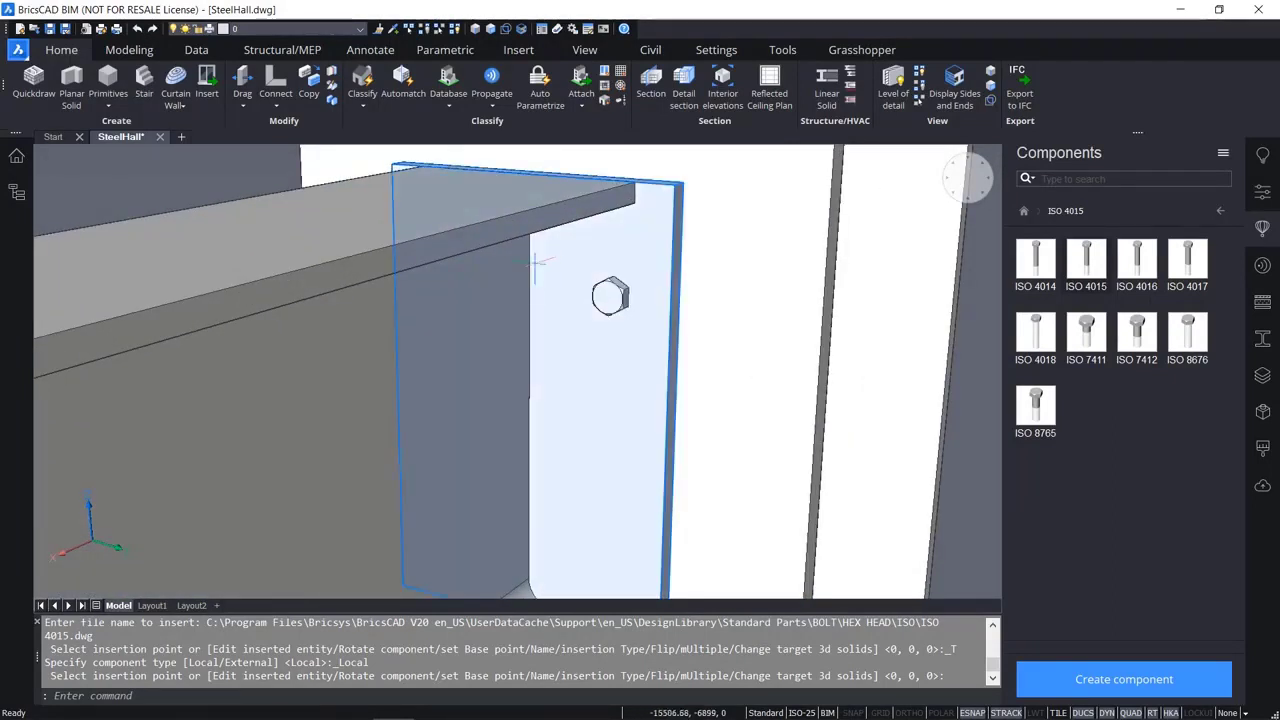
scroll(535, 262, down, 2)
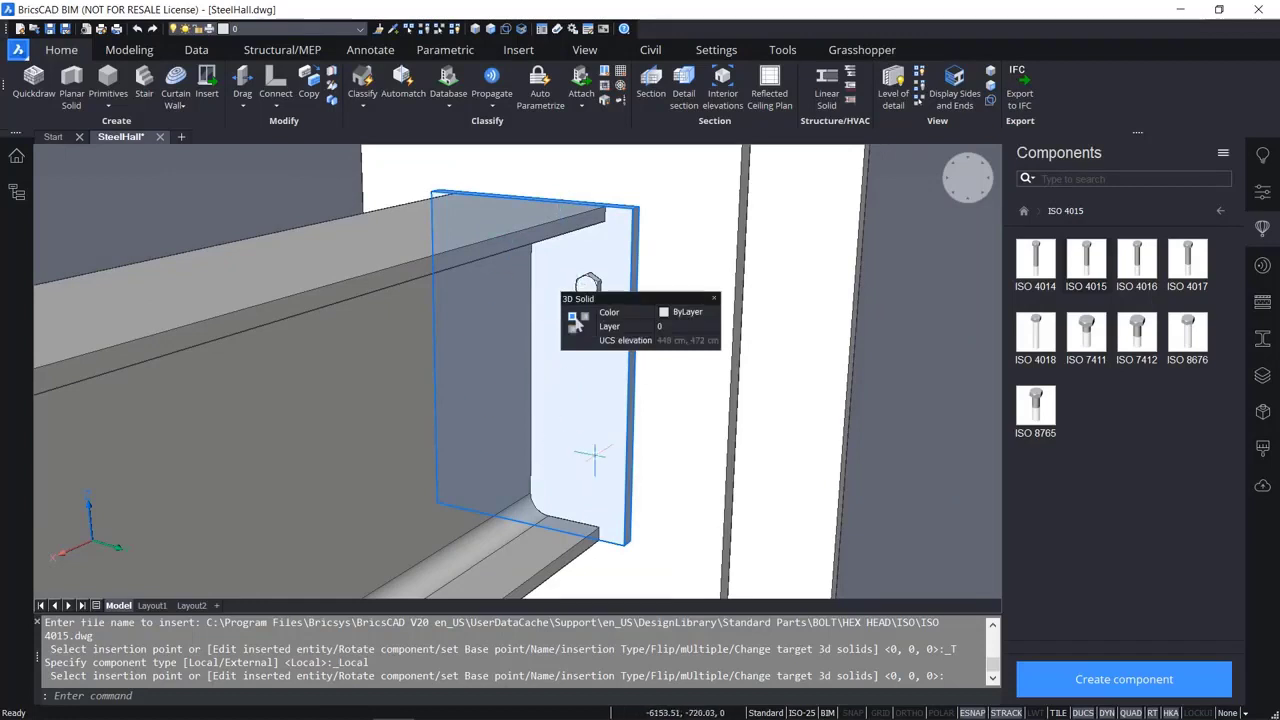
key(Escape)
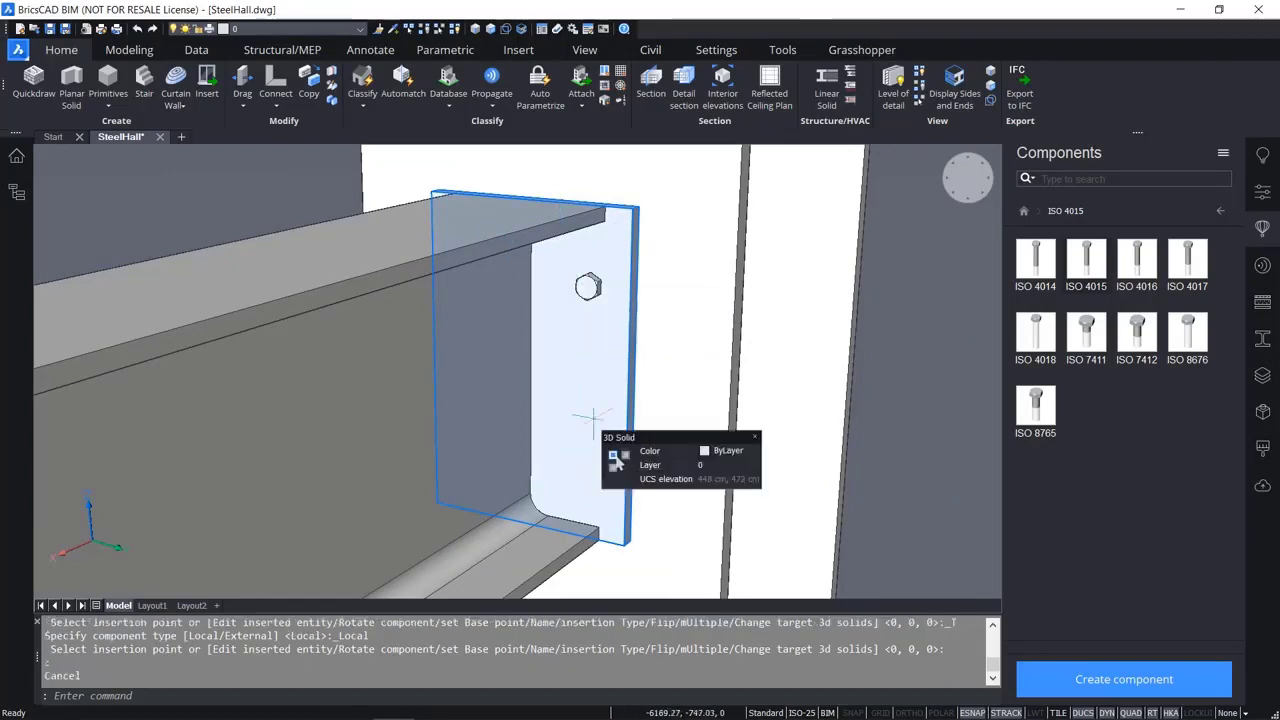
click(491, 82)
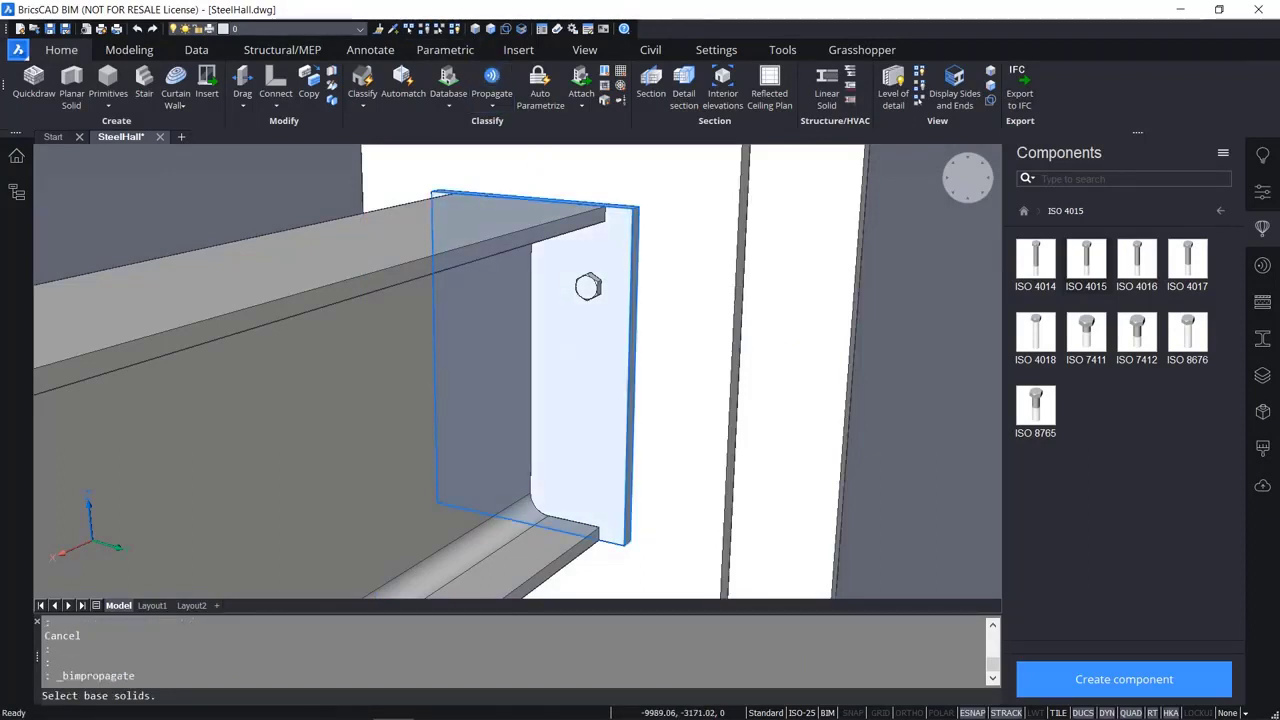
click(563, 349)
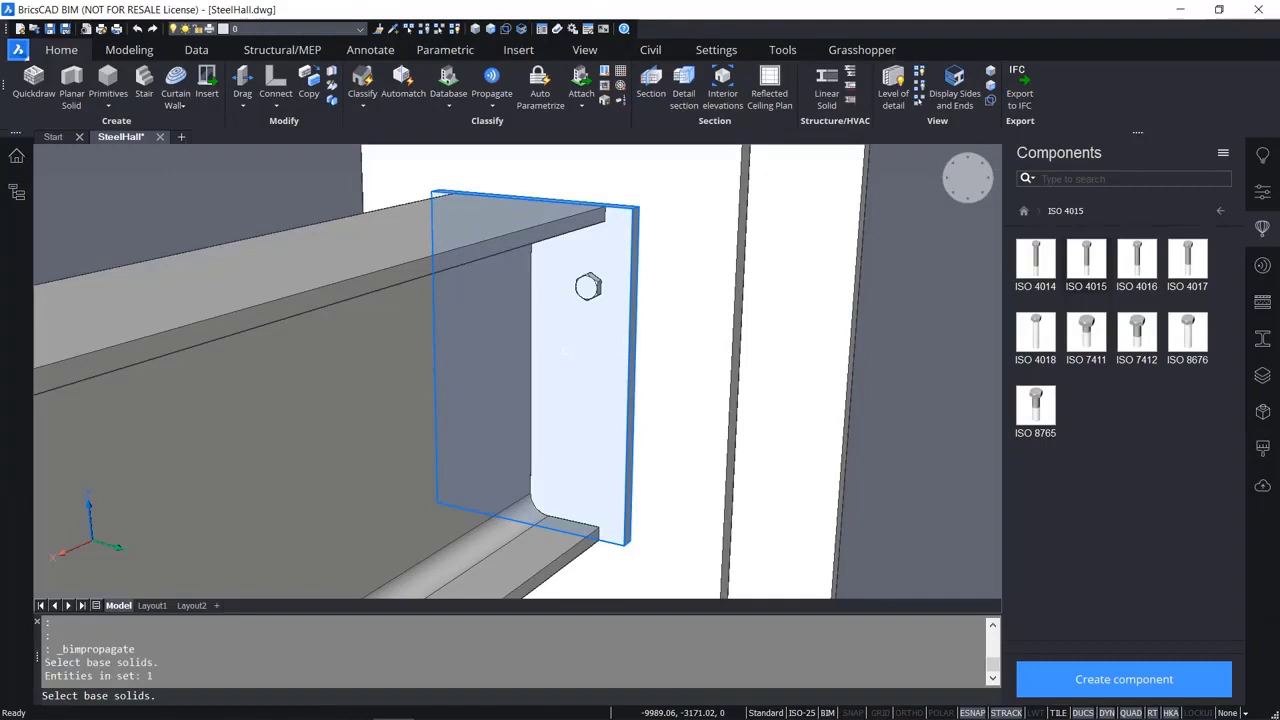
key(Return)
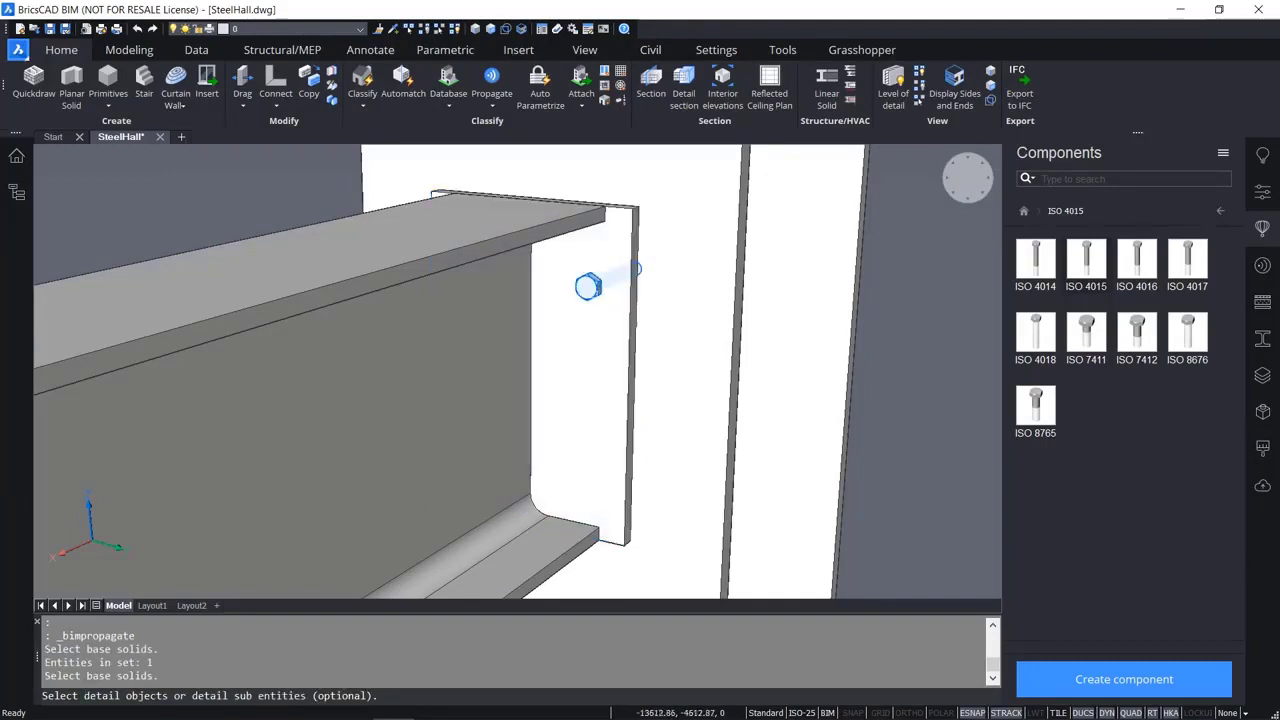
click(588, 286)
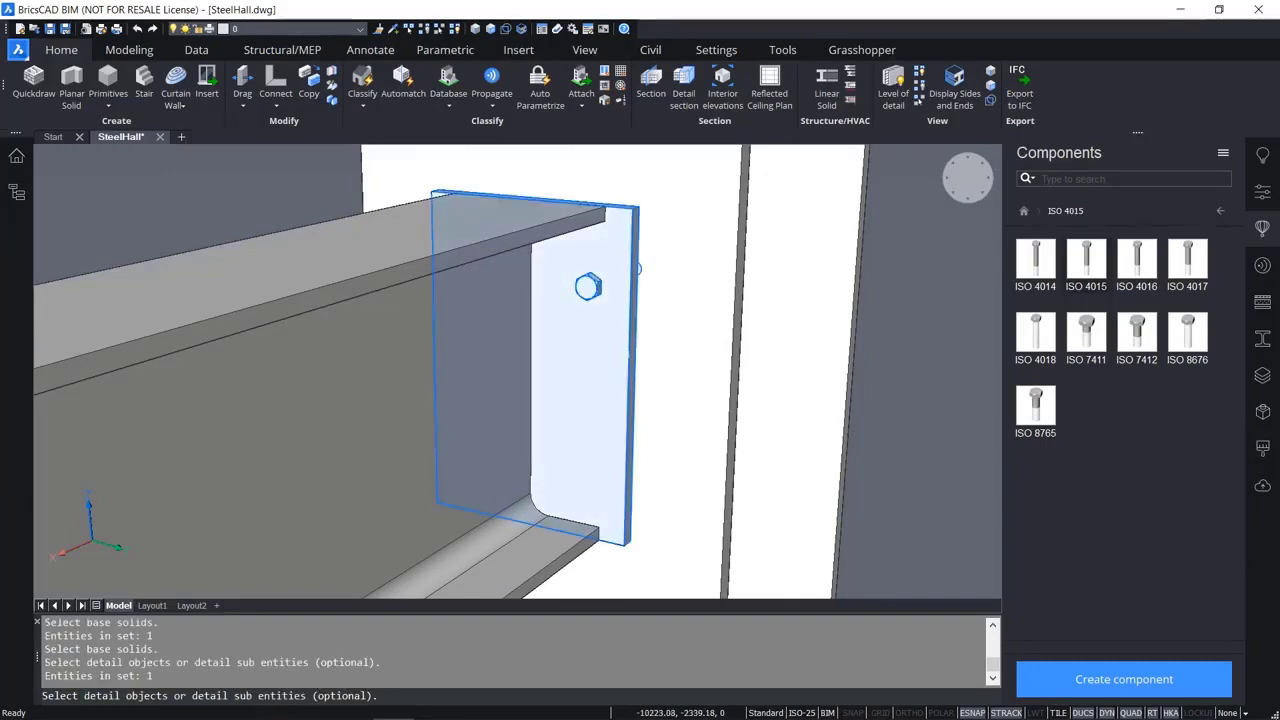
key(Return)
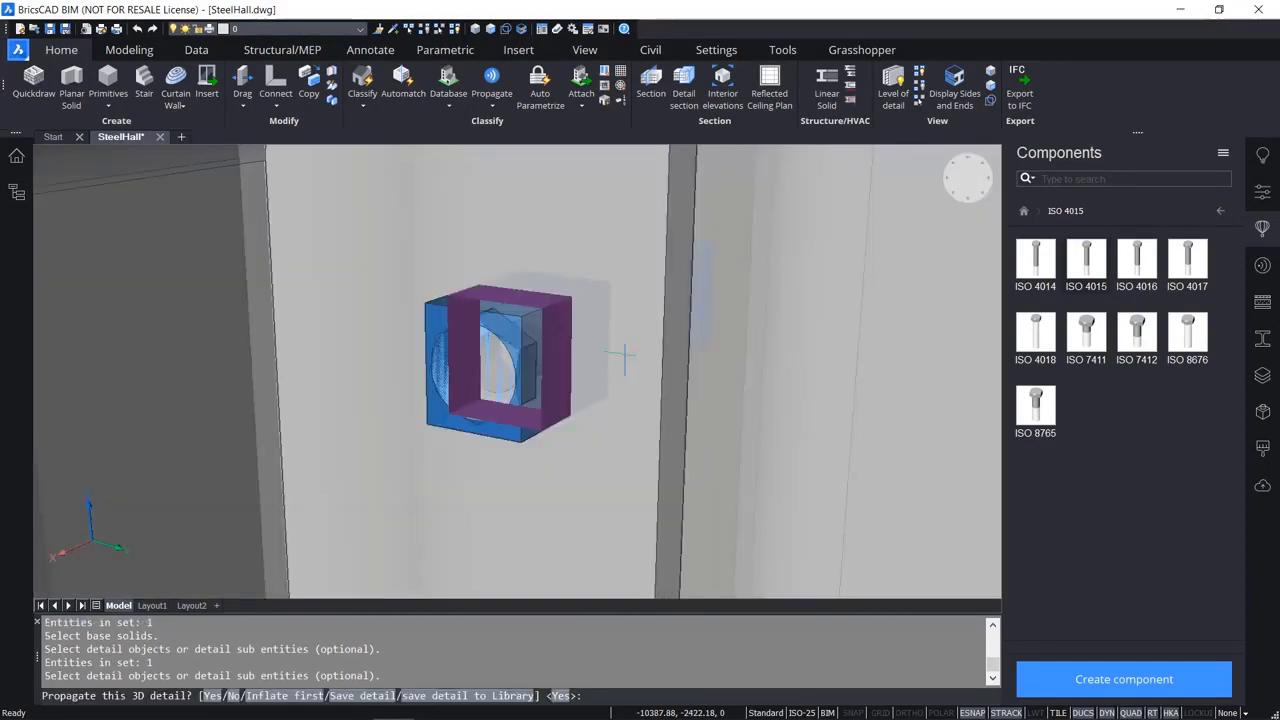
key(Return)
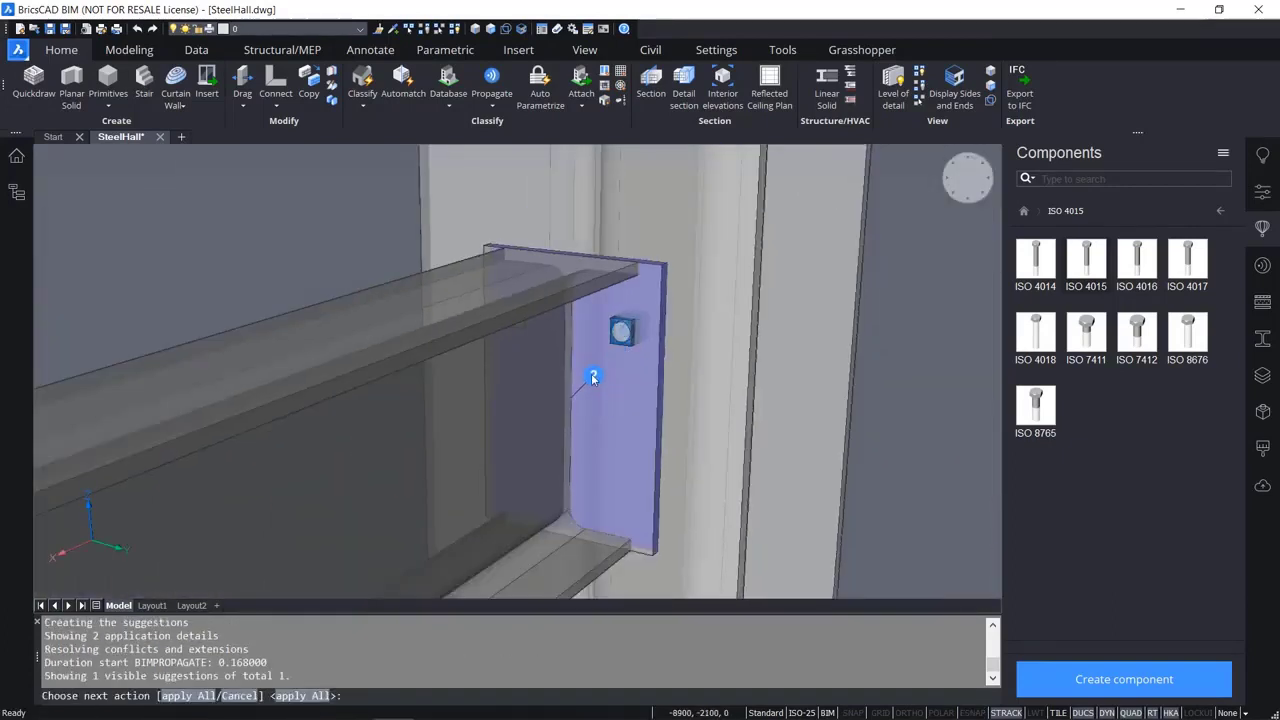
Switch the bolt propagation on the end plate from Similar Location to a 2x2 Grid and add one row.
click(593, 376)
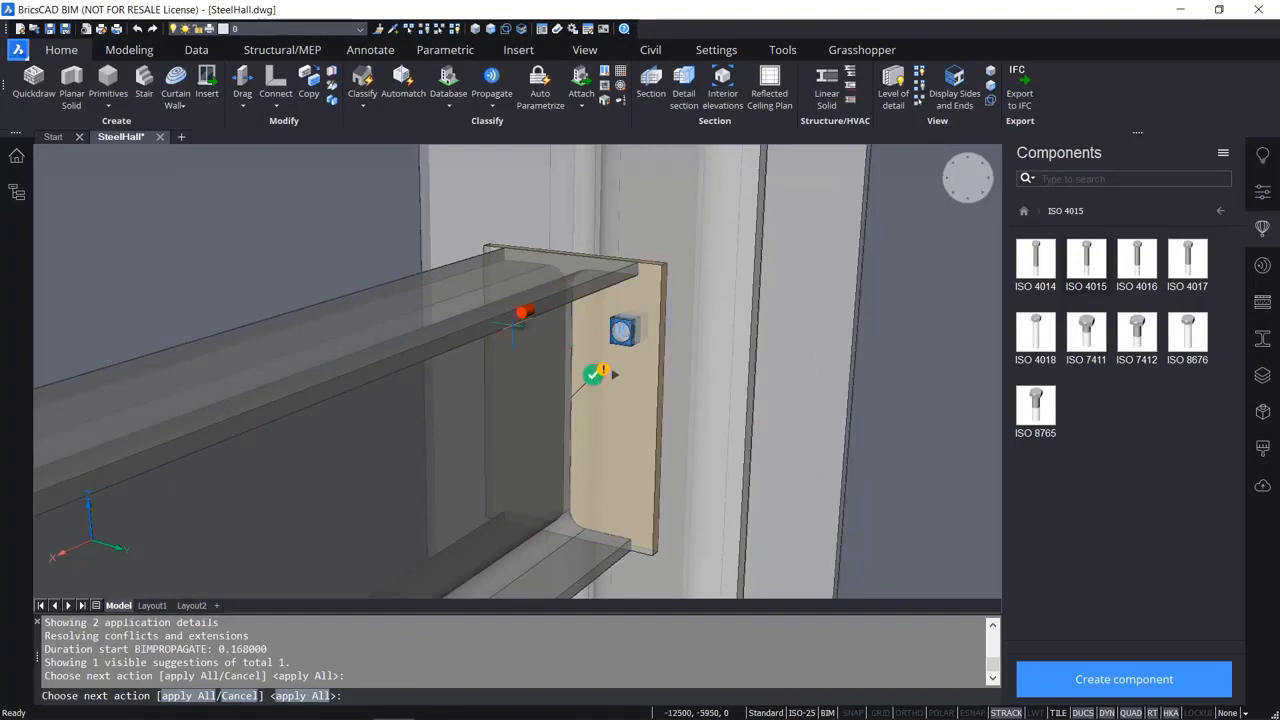
click(603, 382)
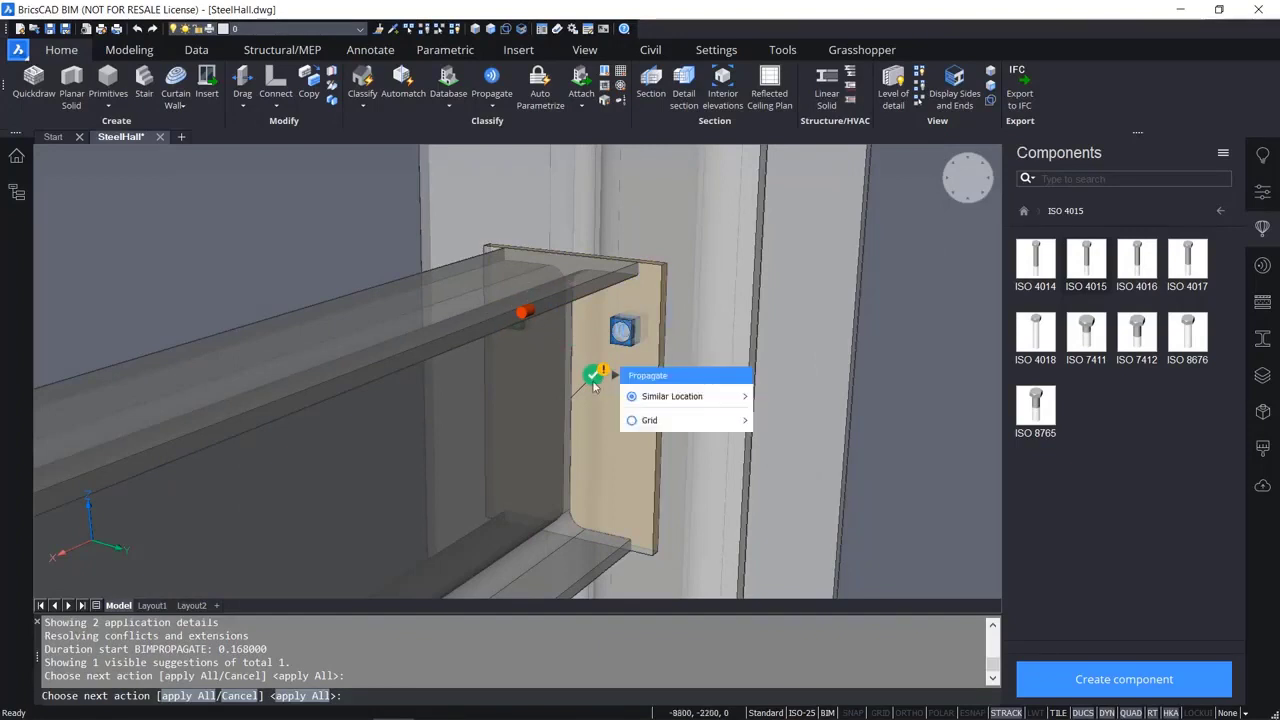
click(650, 420)
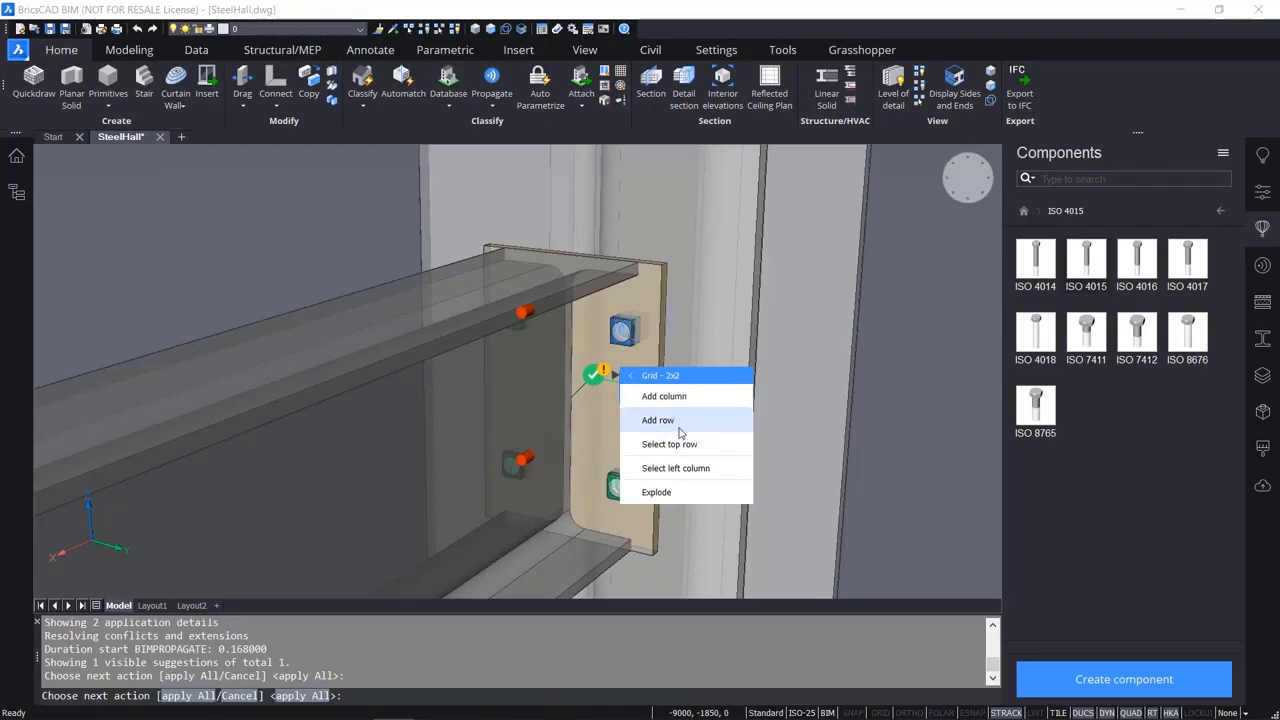
click(679, 431)
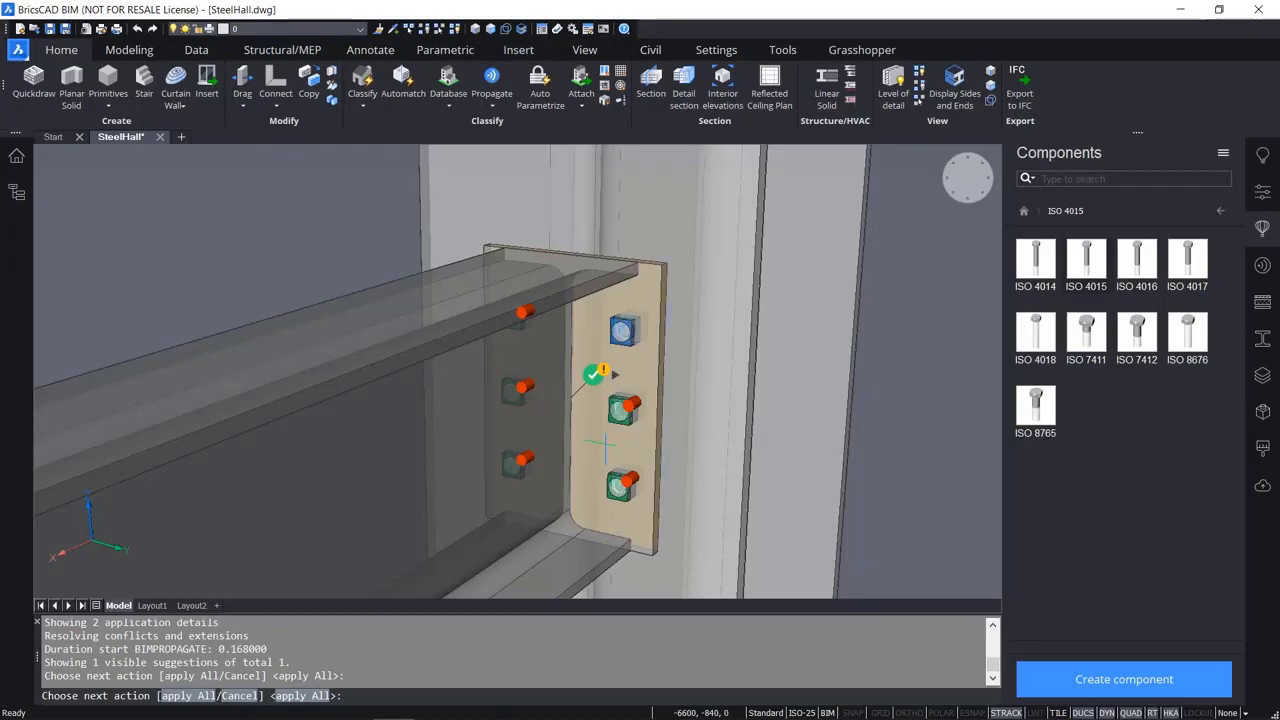
Apply the suggested bolt grid propagation to the end plate.
key(Return)
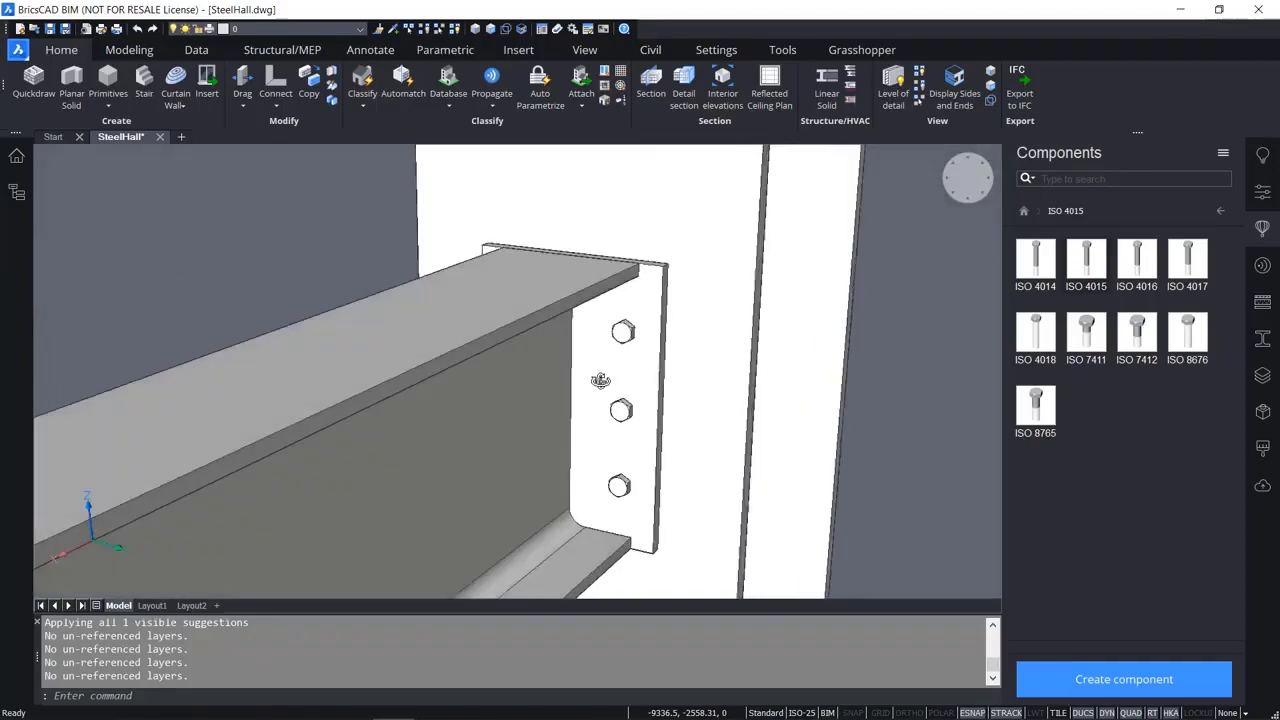
shift+middle_drag(600, 381, 588, 382)
scroll(591, 379, down, 3)
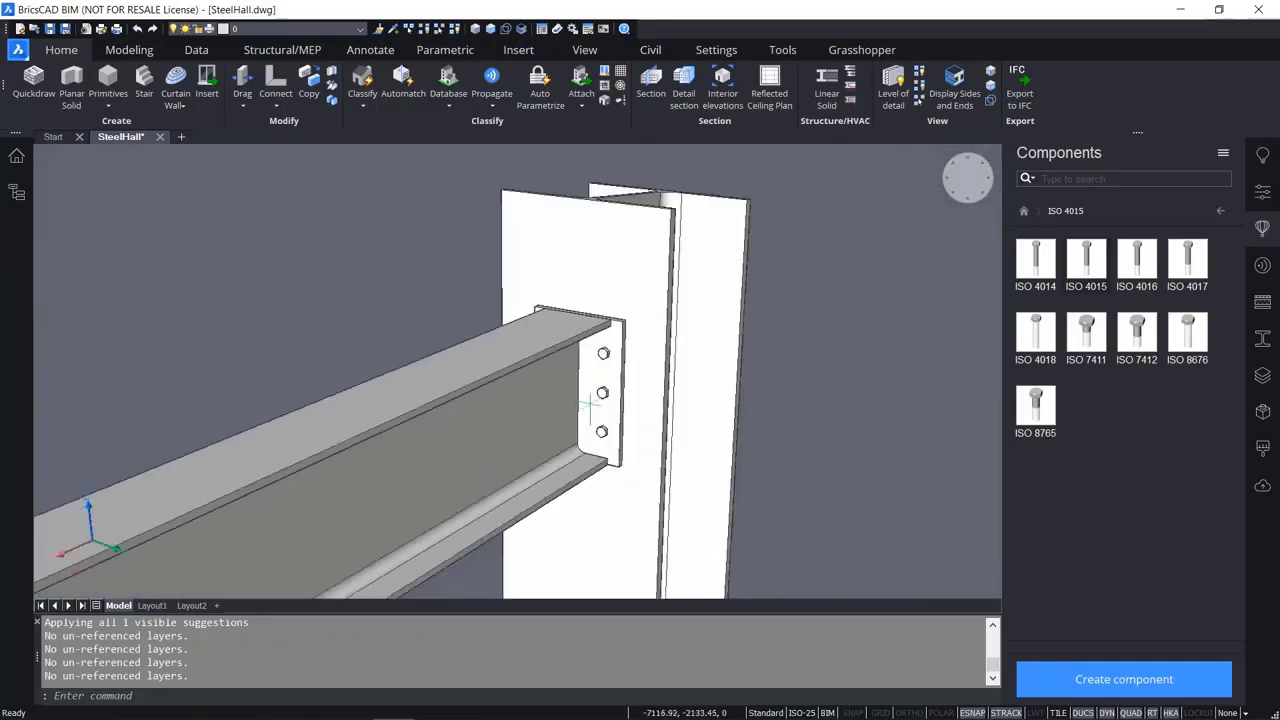
Extrude the end plate's bottom face 15 mm downward as a solid below the beam.
shift+middle_drag(616, 460, 595, 398)
scroll(571, 466, up, 2)
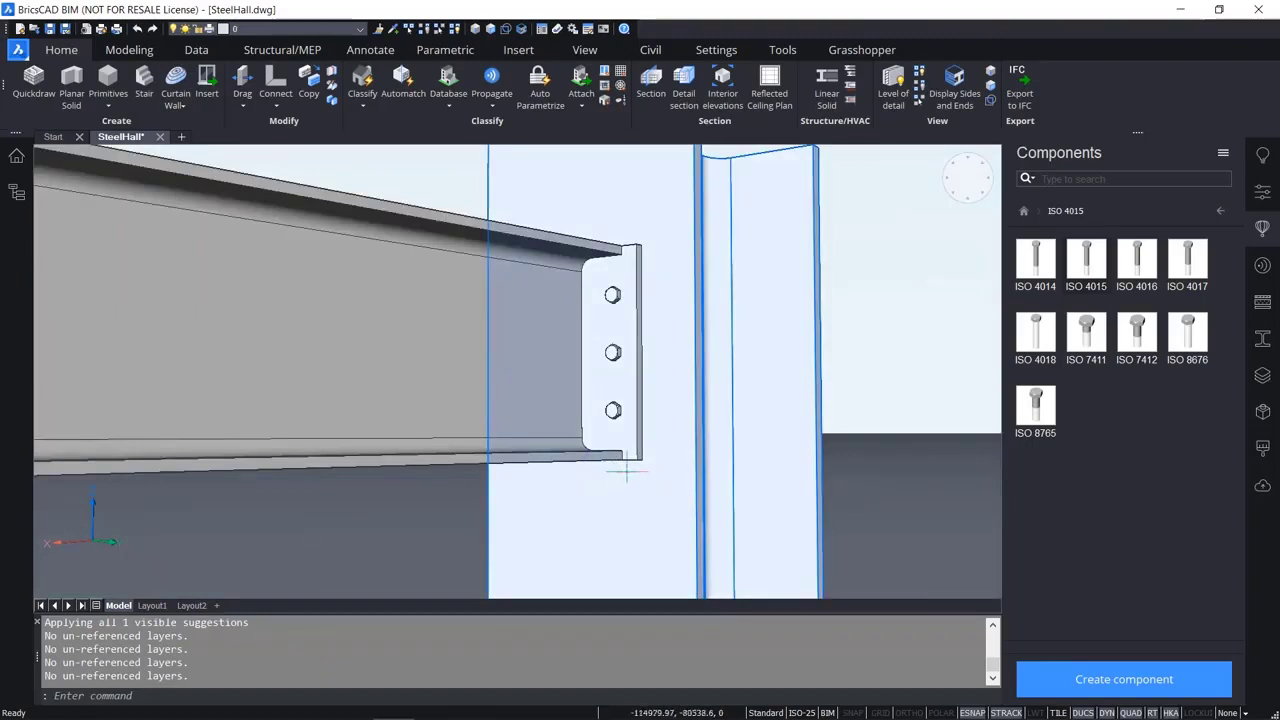
shift+middle_drag(597, 439, 669, 438)
scroll(660, 448, up, 3)
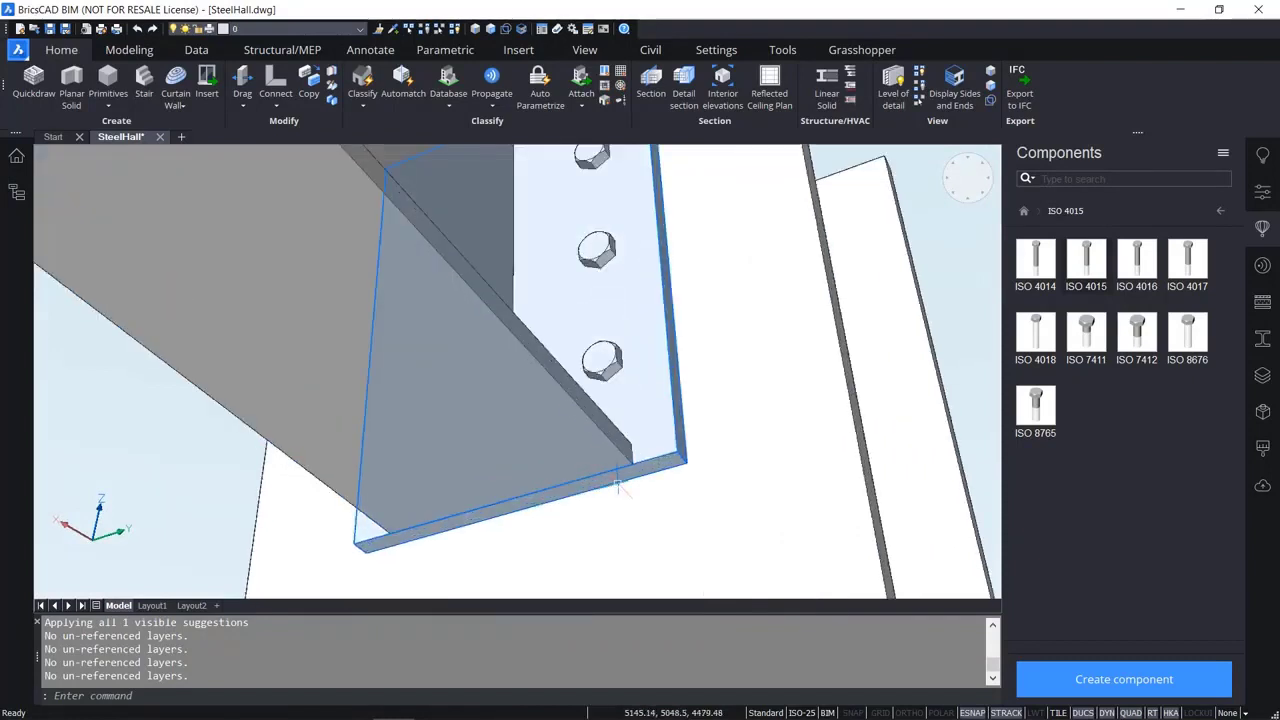
mouse_move(621, 483)
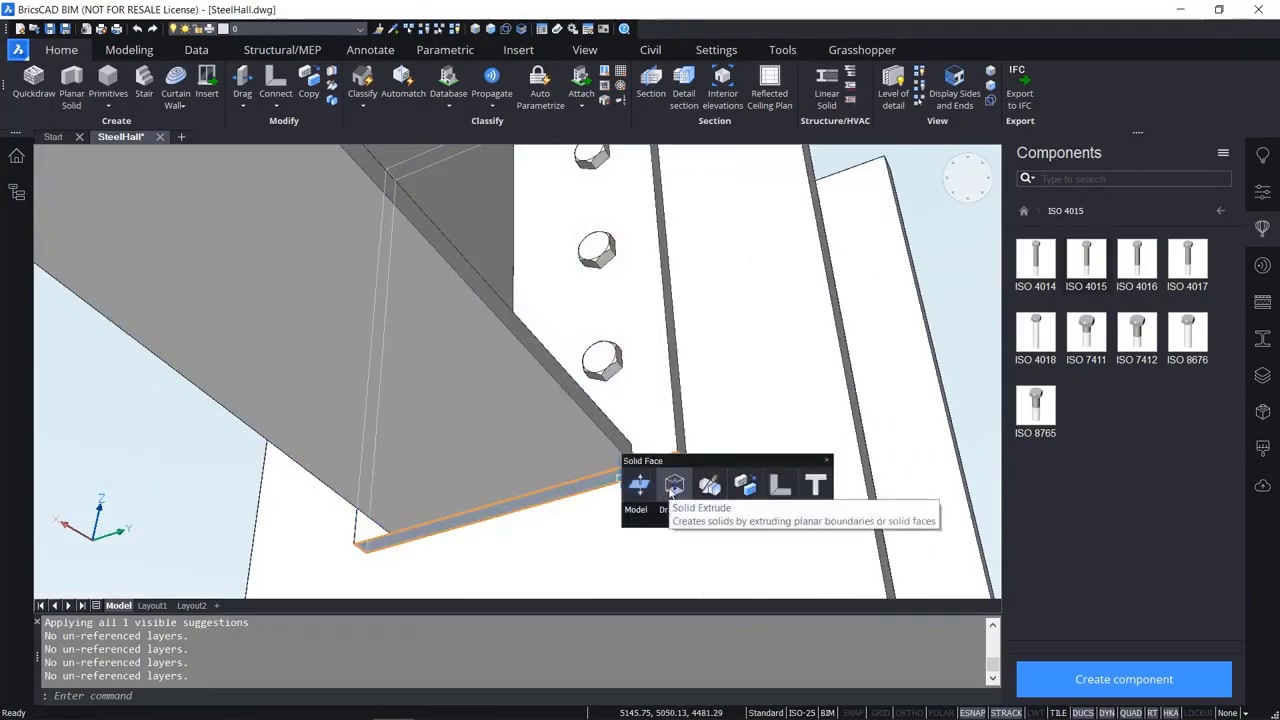
click(673, 487)
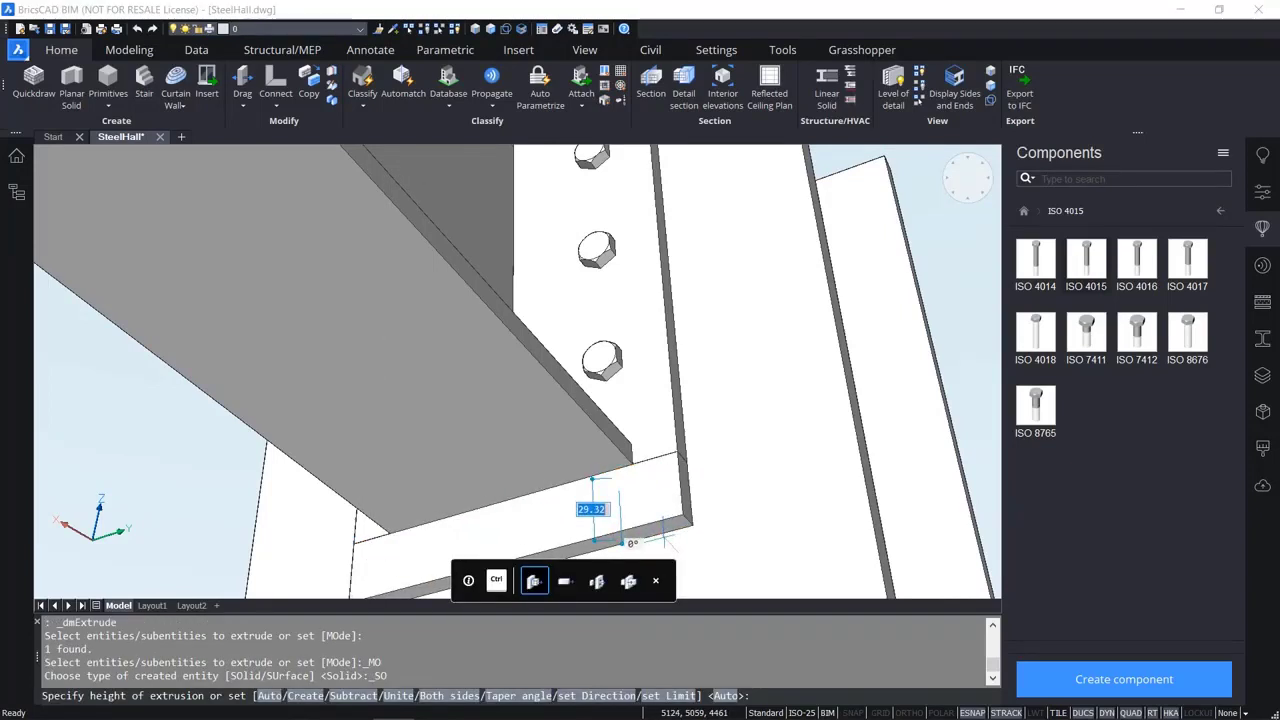
text(15)
key(Return)
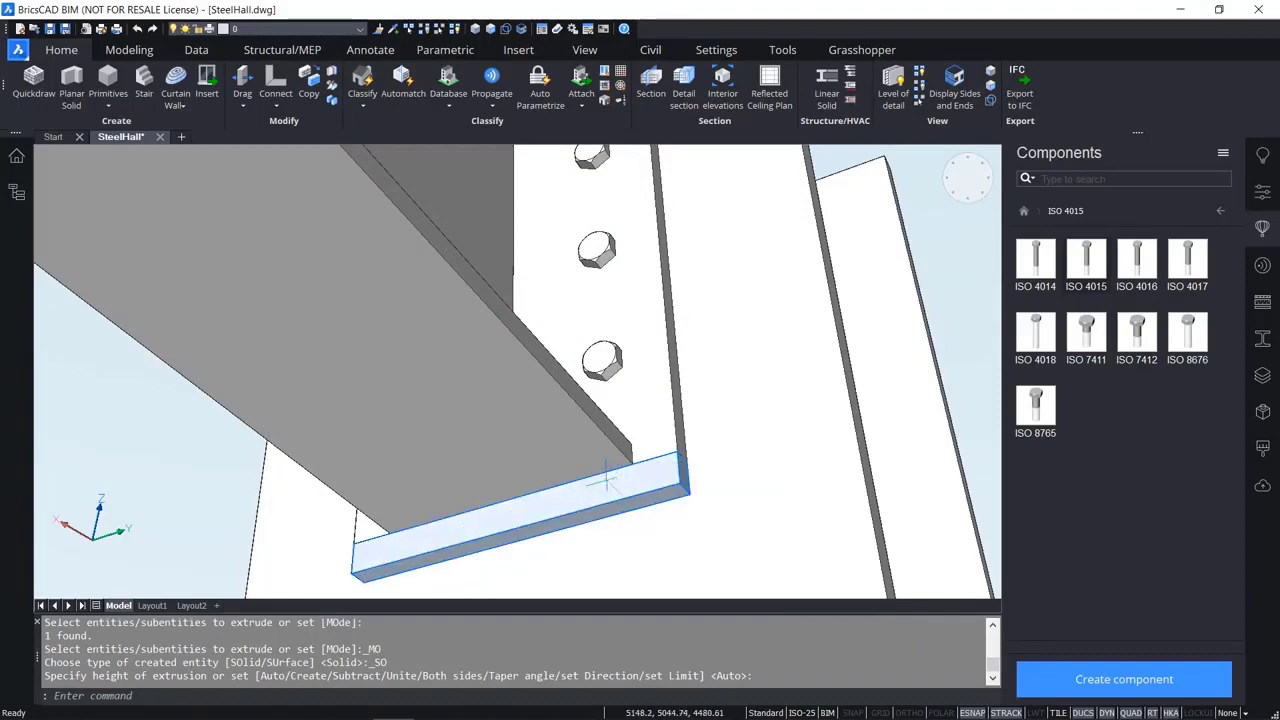
Push/pull the beam-side face of the solid under the end plate outward by 40 mm, forming a seat beneath the beam.
click(664, 487)
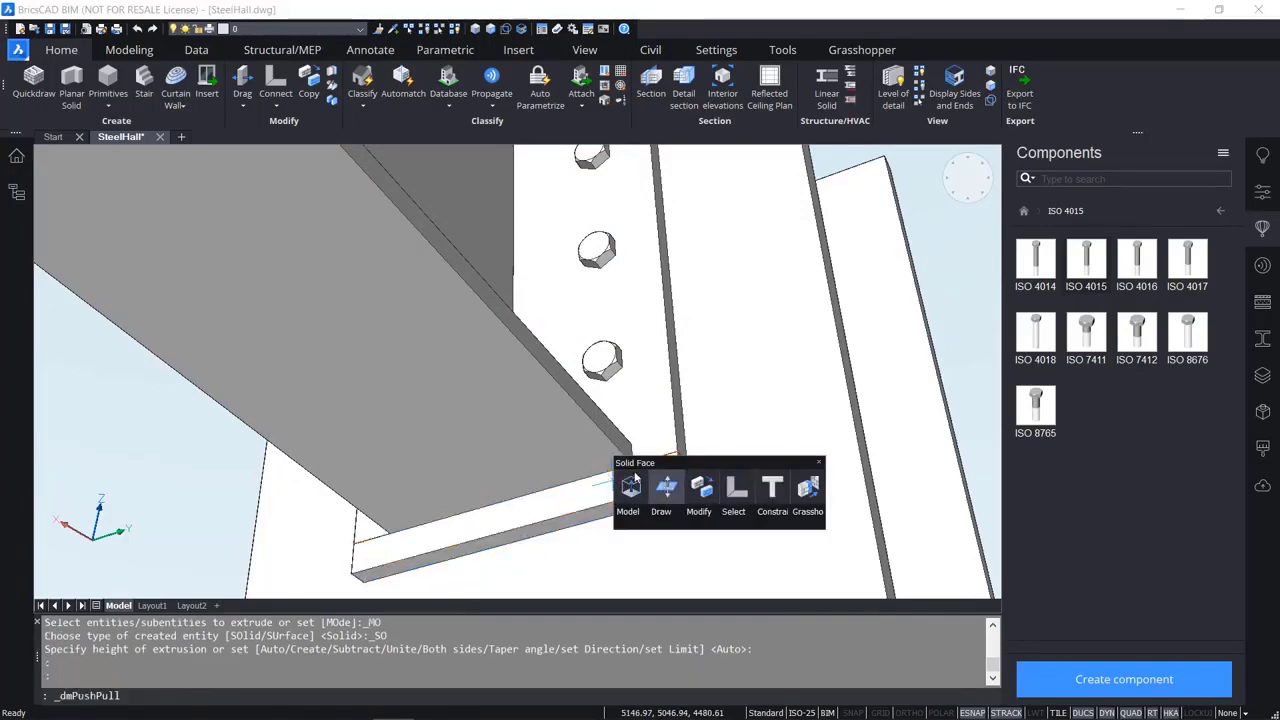
text(40)
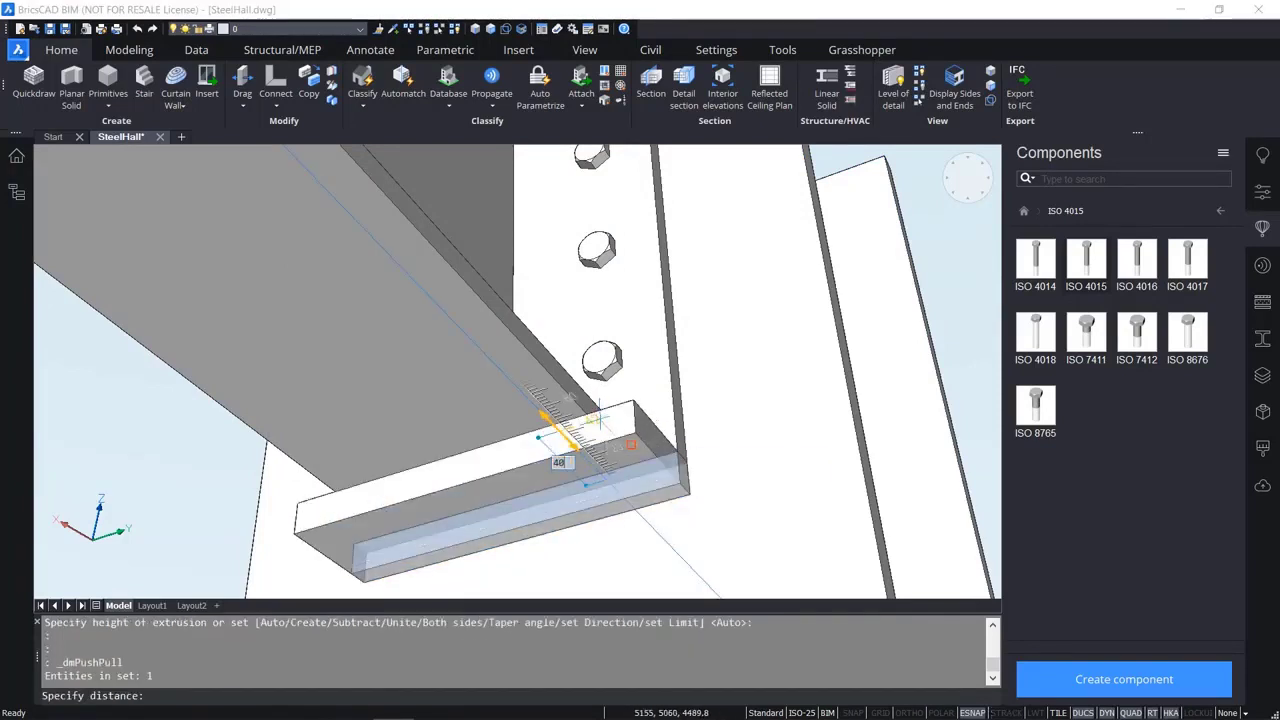
key(Return)
scroll(602, 422, down, 1)
scroll(602, 422, up, 1)
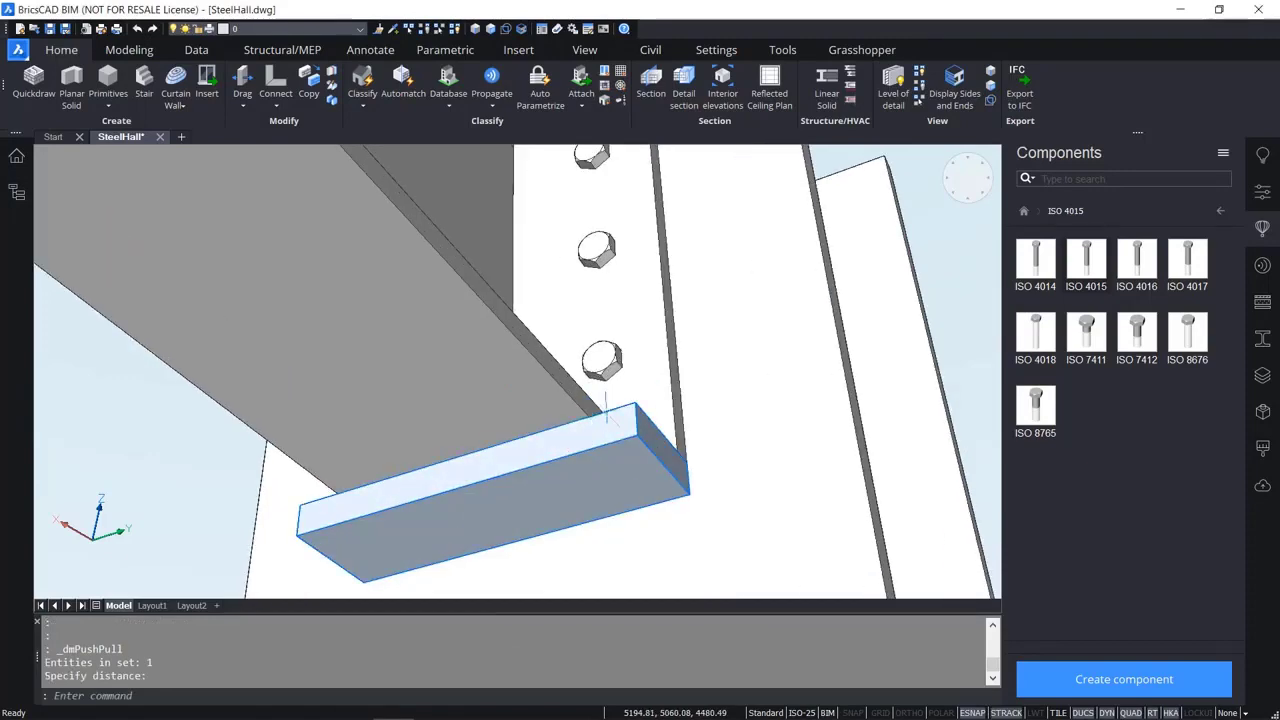
scroll(602, 422, down, 1)
shift+middle_drag(604, 422, 575, 522)
scroll(573, 513, down, 3)
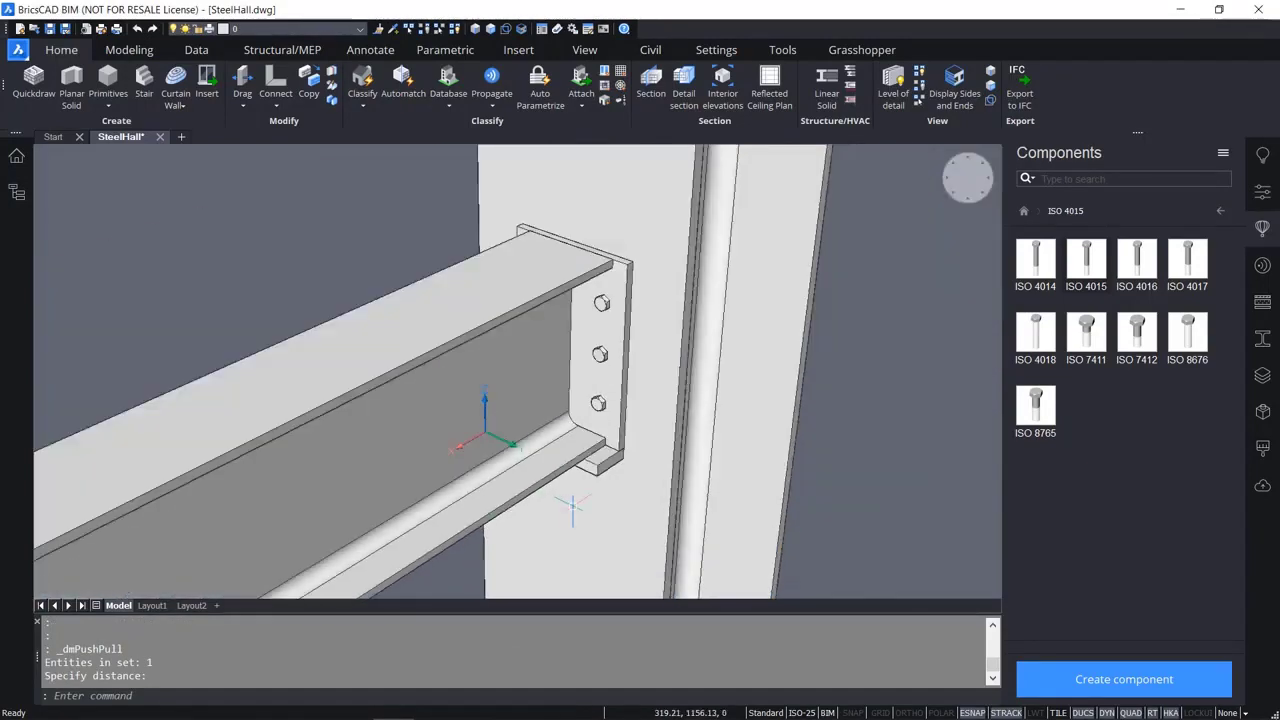
Classify the end plate and the seat solid beneath the beam as Plate.
scroll(580, 410, up, 2)
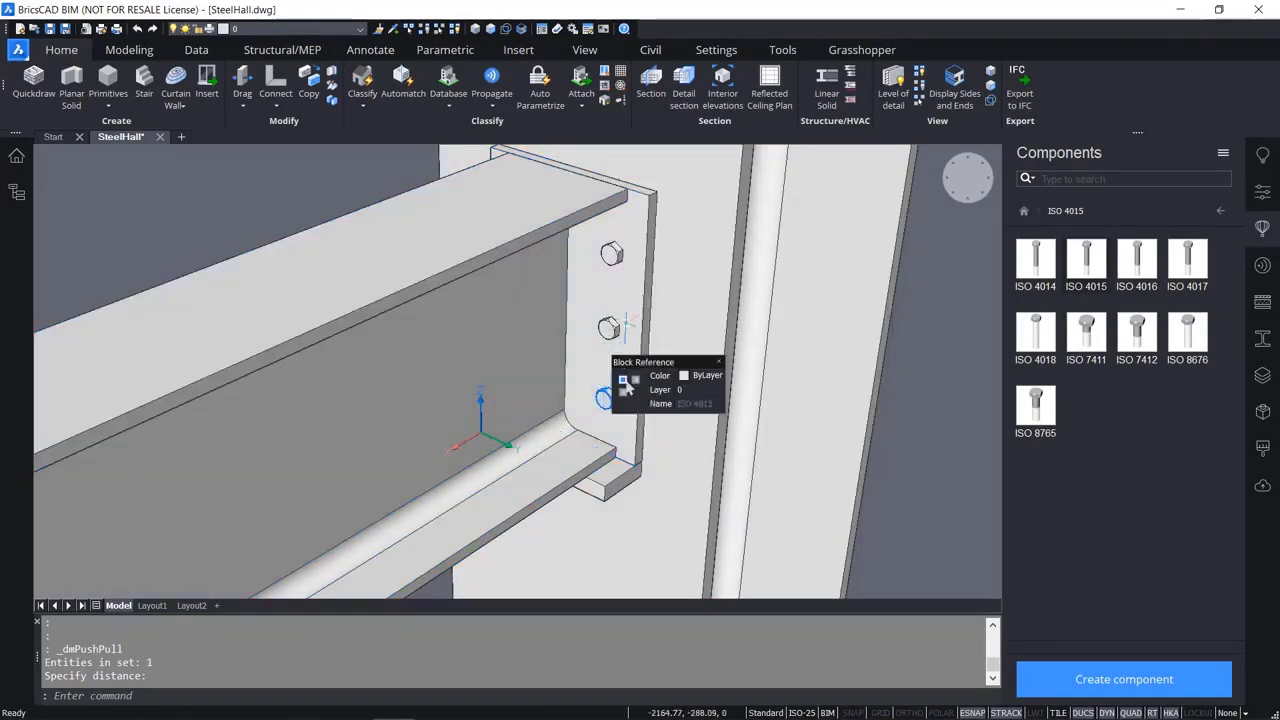
mouse_move(603, 402)
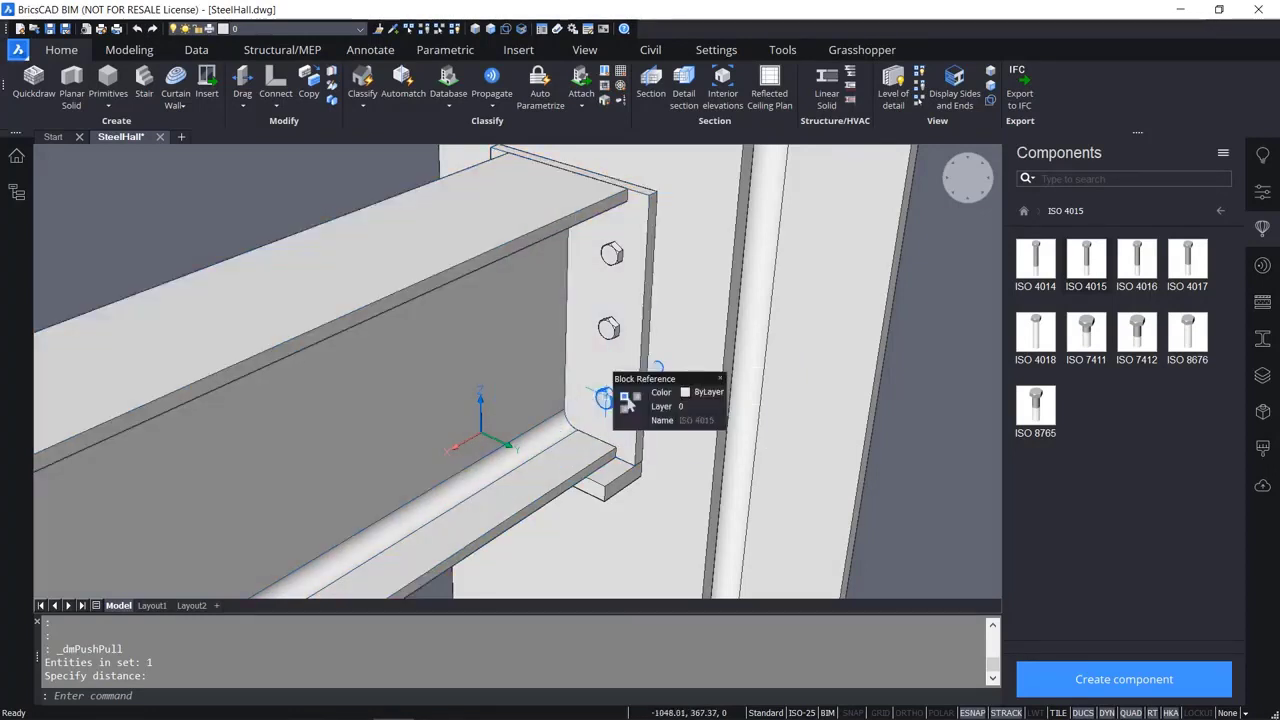
click(607, 490)
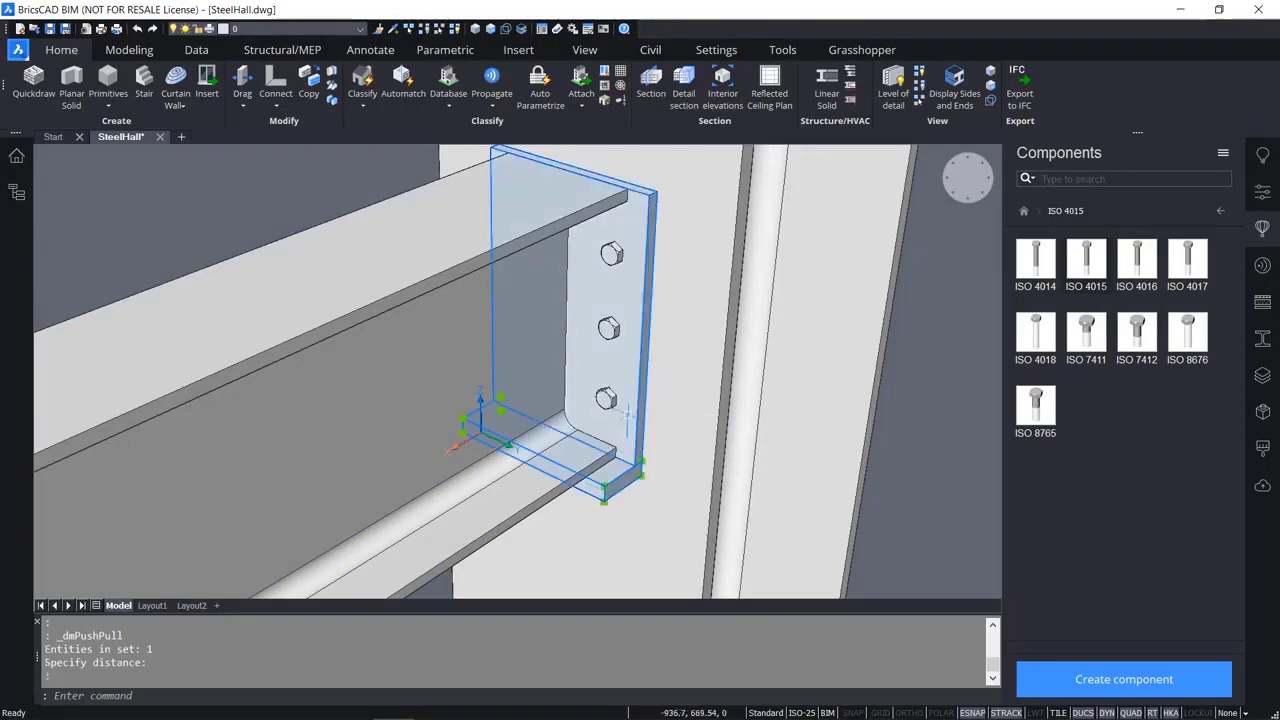
click(640, 414)
shift+middle_drag(638, 412, 715, 389)
mouse_move(715, 389)
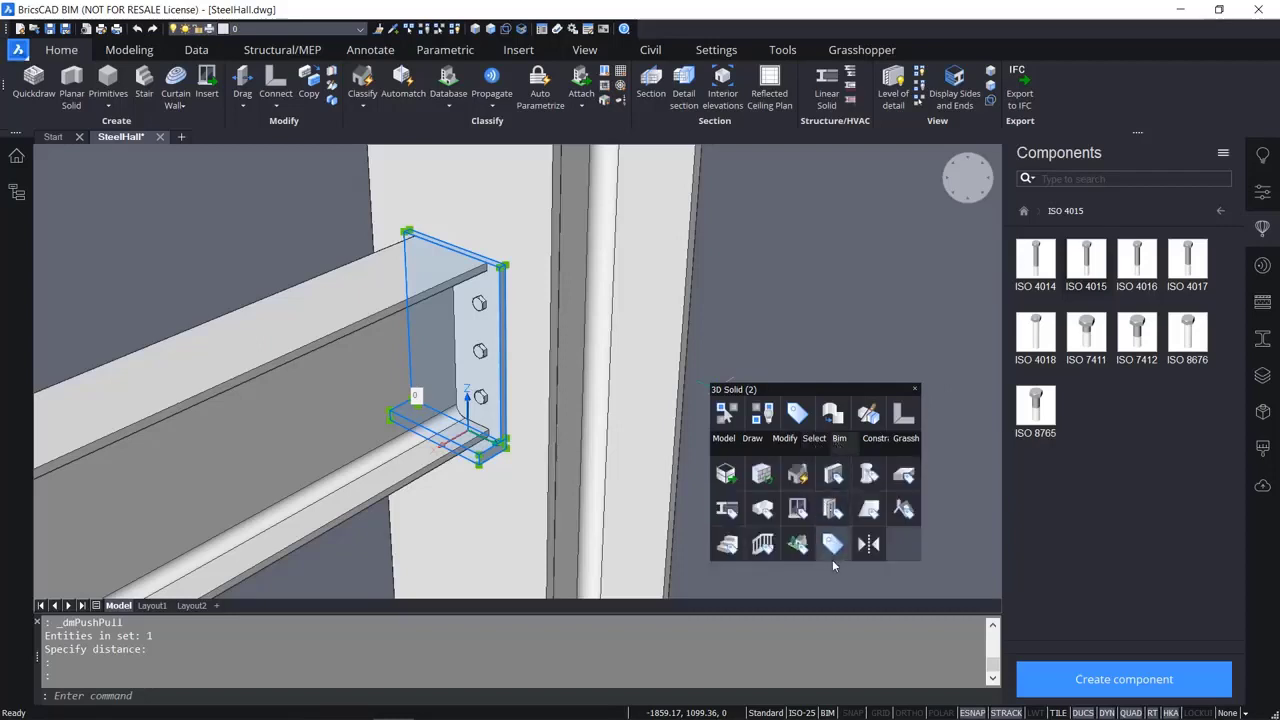
click(834, 553)
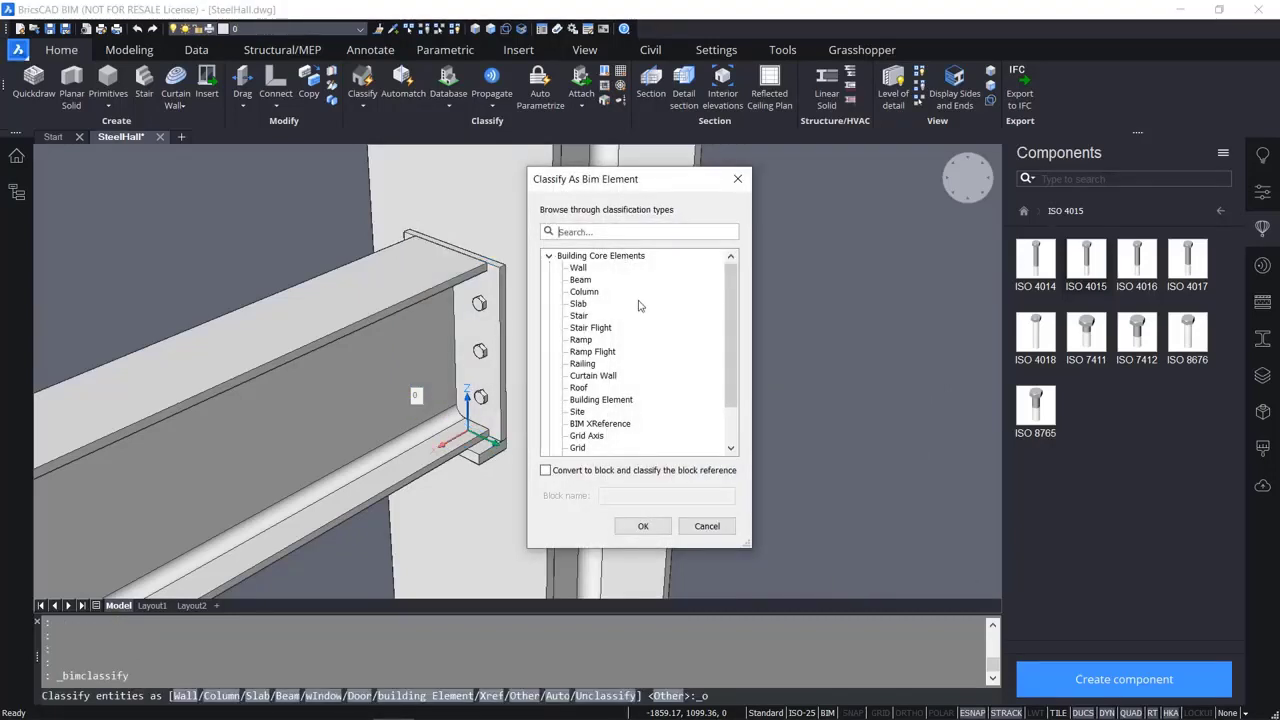
text(plate)
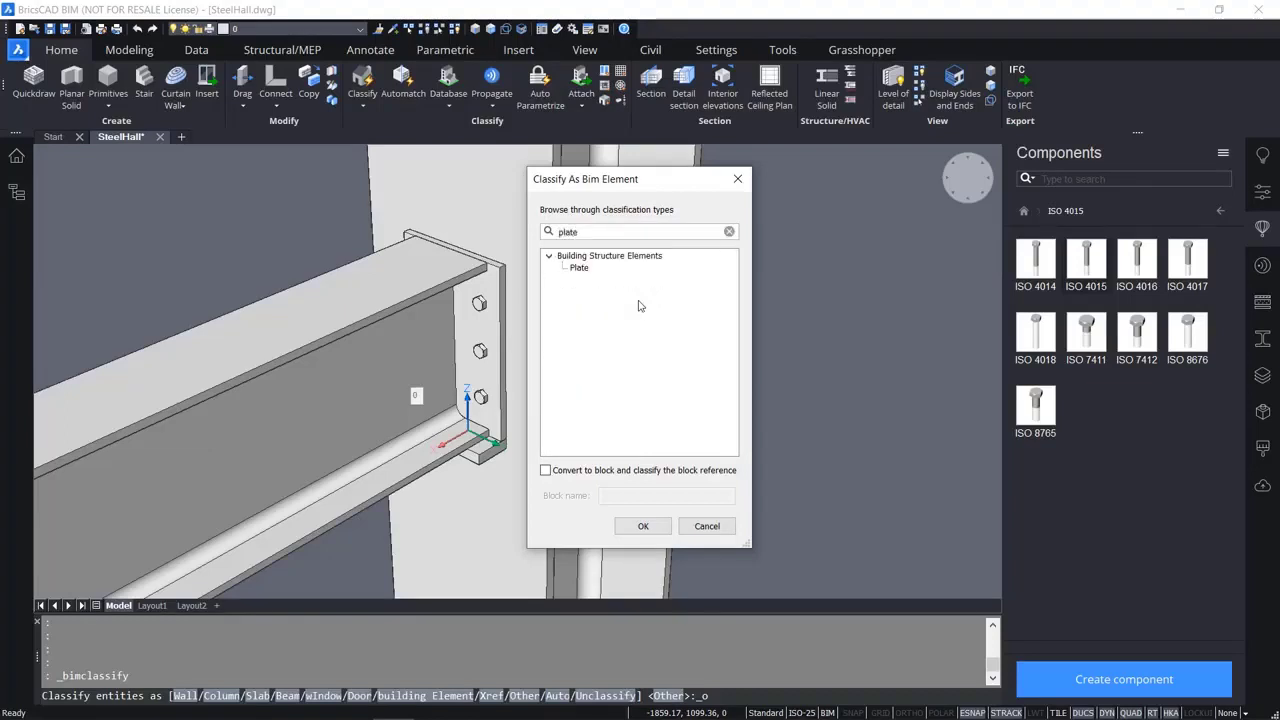
click(581, 272)
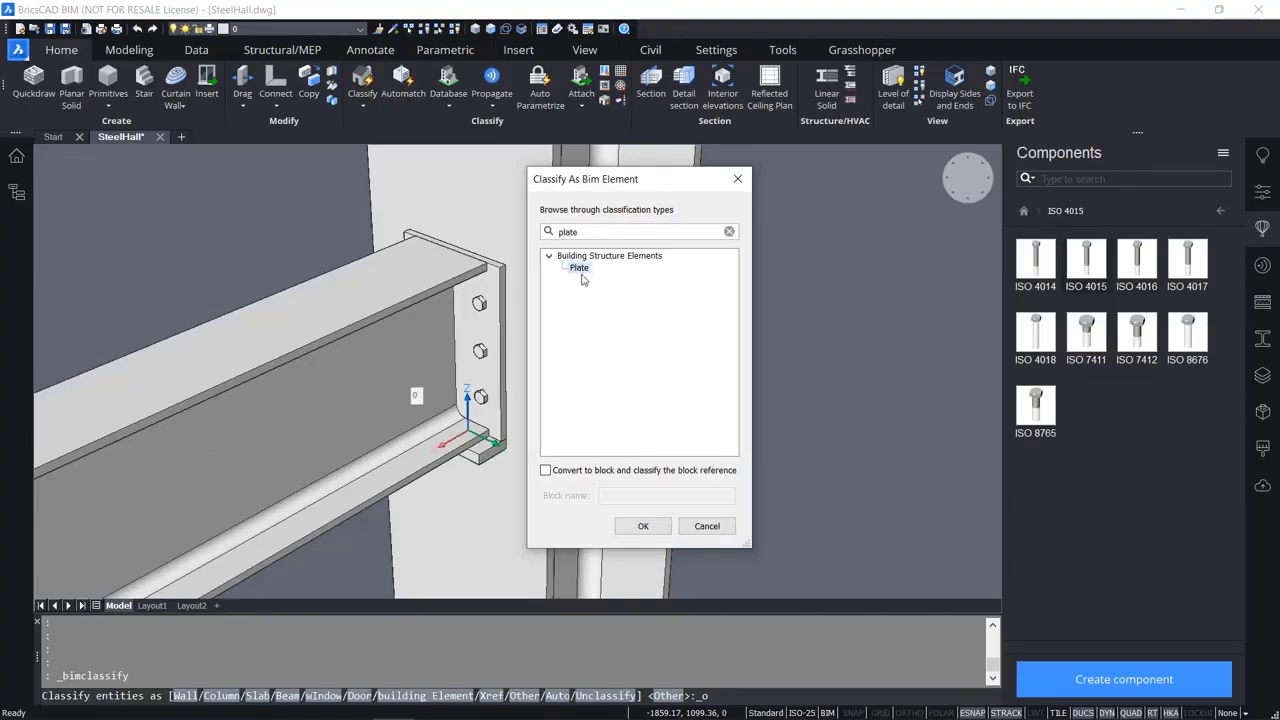
click(643, 526)
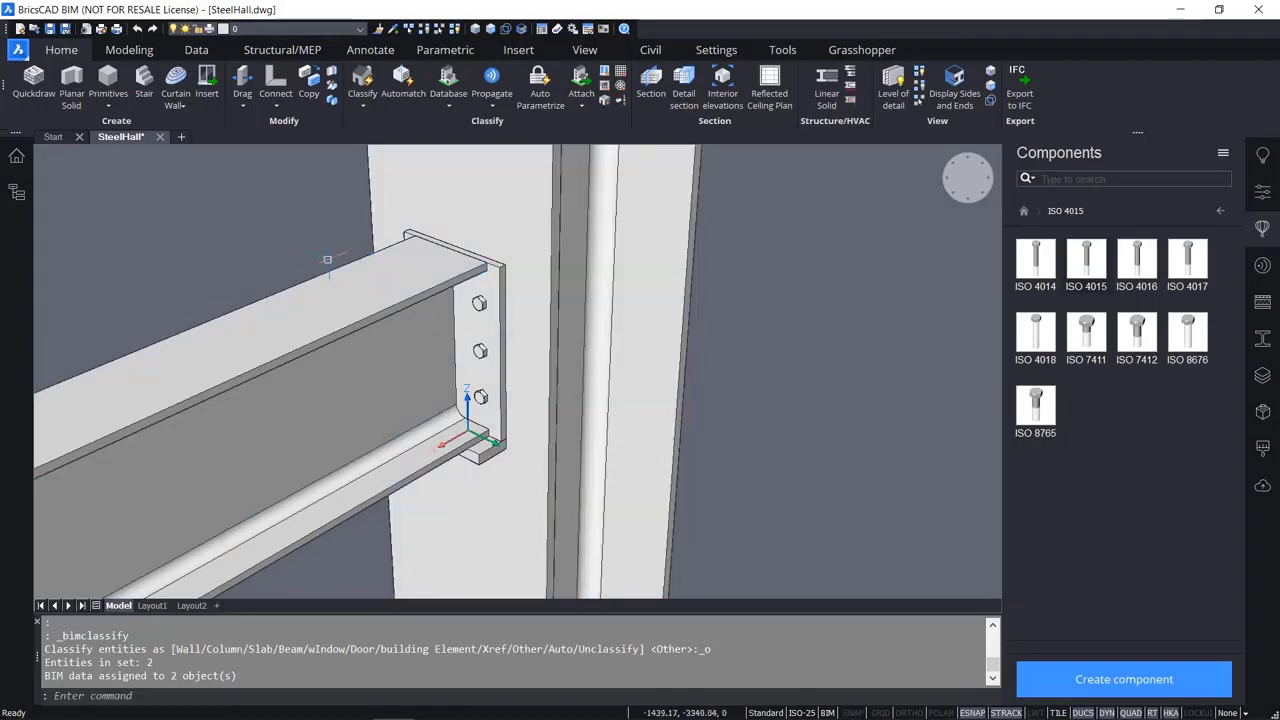
Classify all the bolt block references as Mechanical Fastener and expand the building elements in the model structure.
click(17, 194)
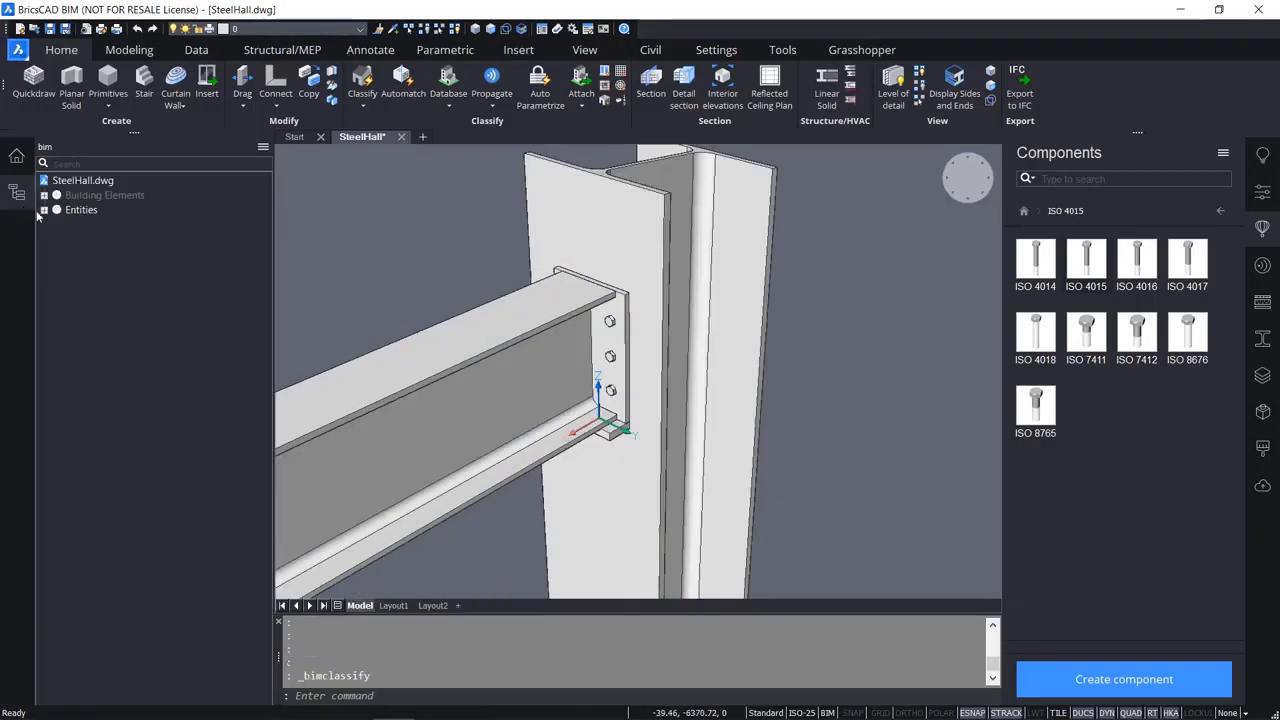
click(44, 210)
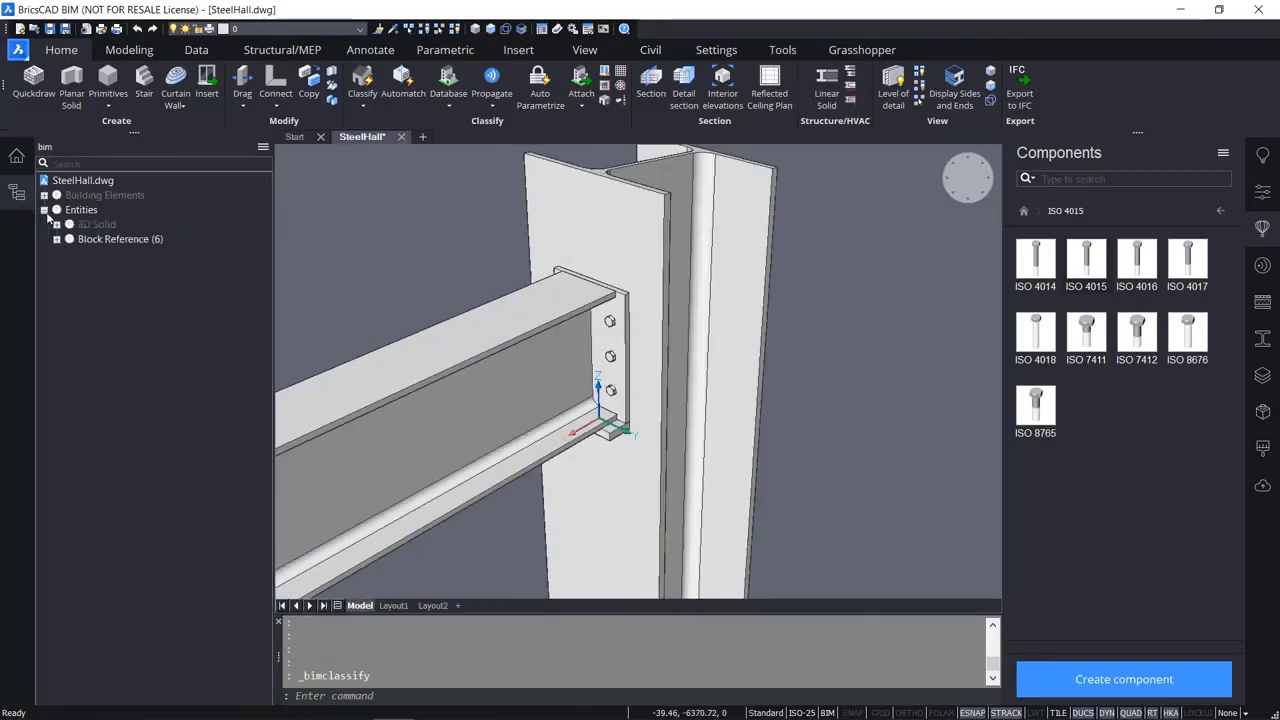
click(92, 239)
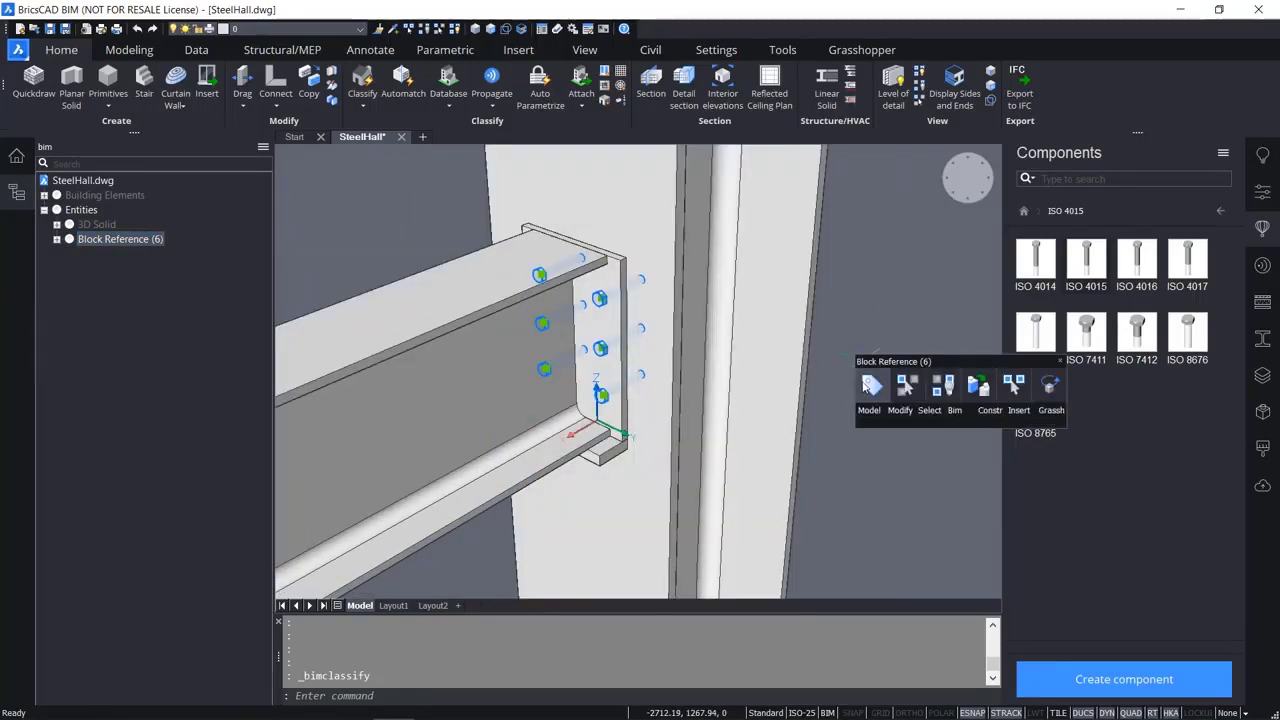
click(856, 392)
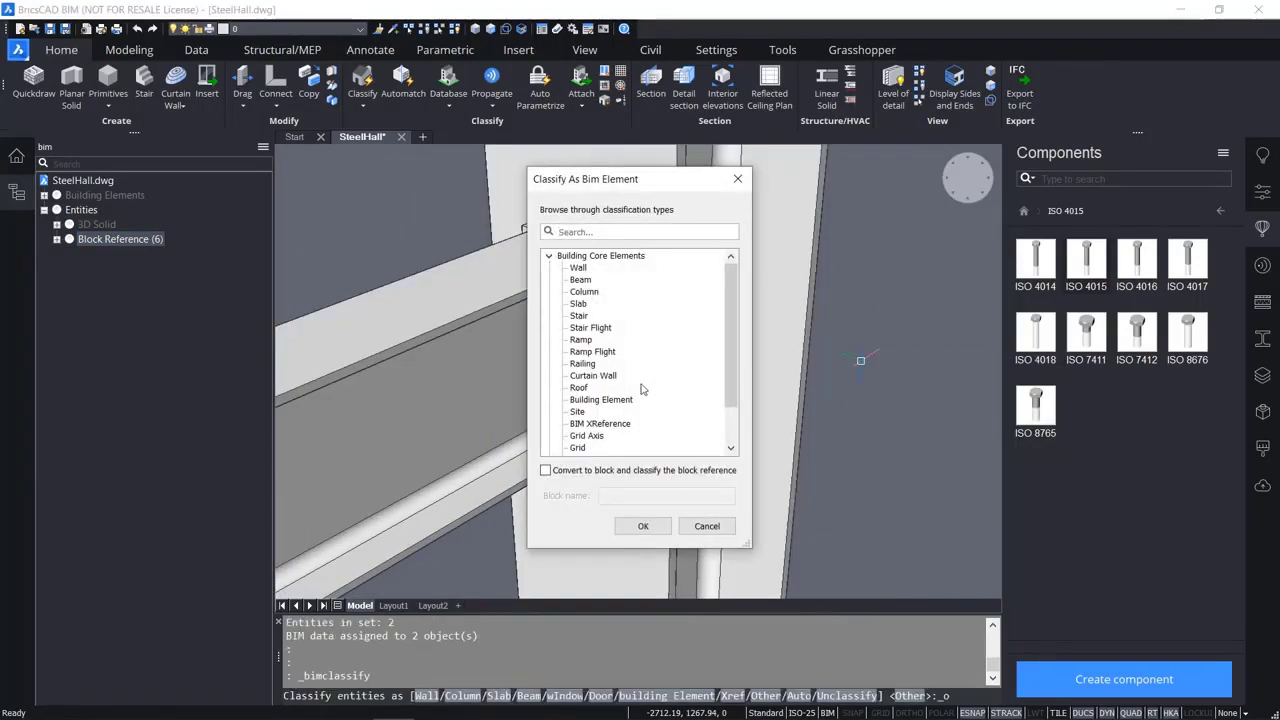
scroll(642, 389, down, 1)
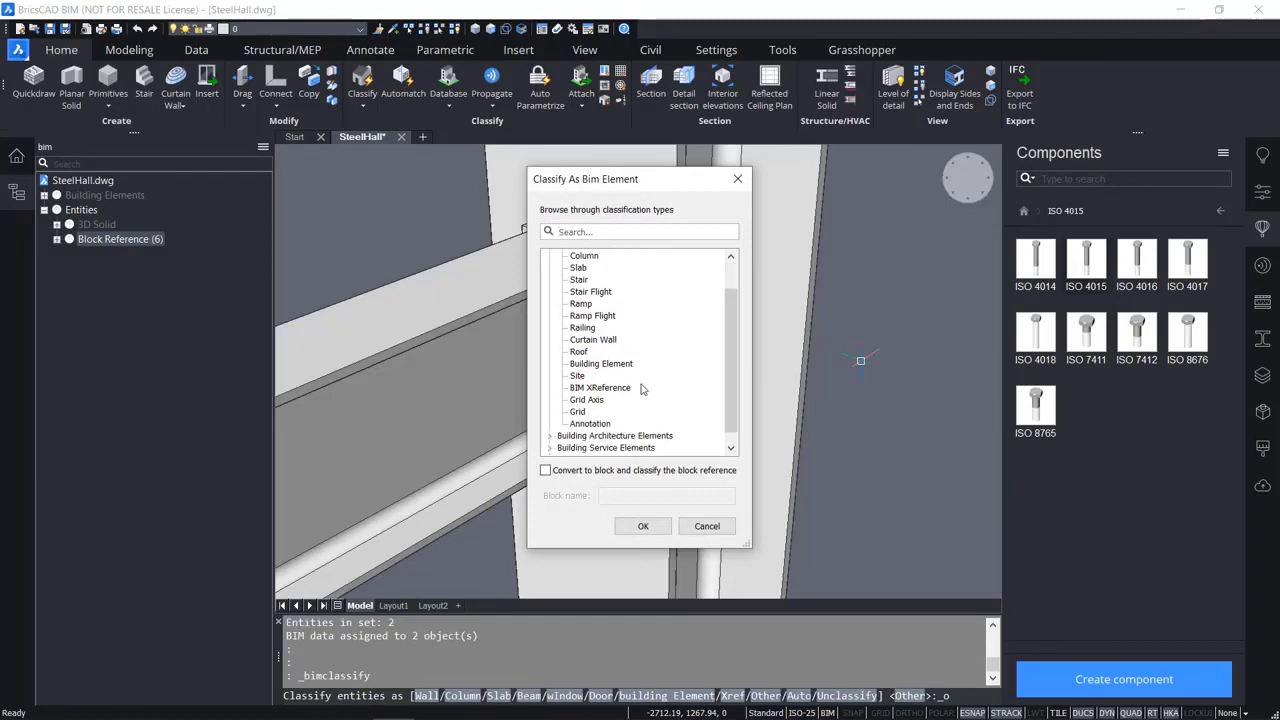
scroll(605, 366, down, 1)
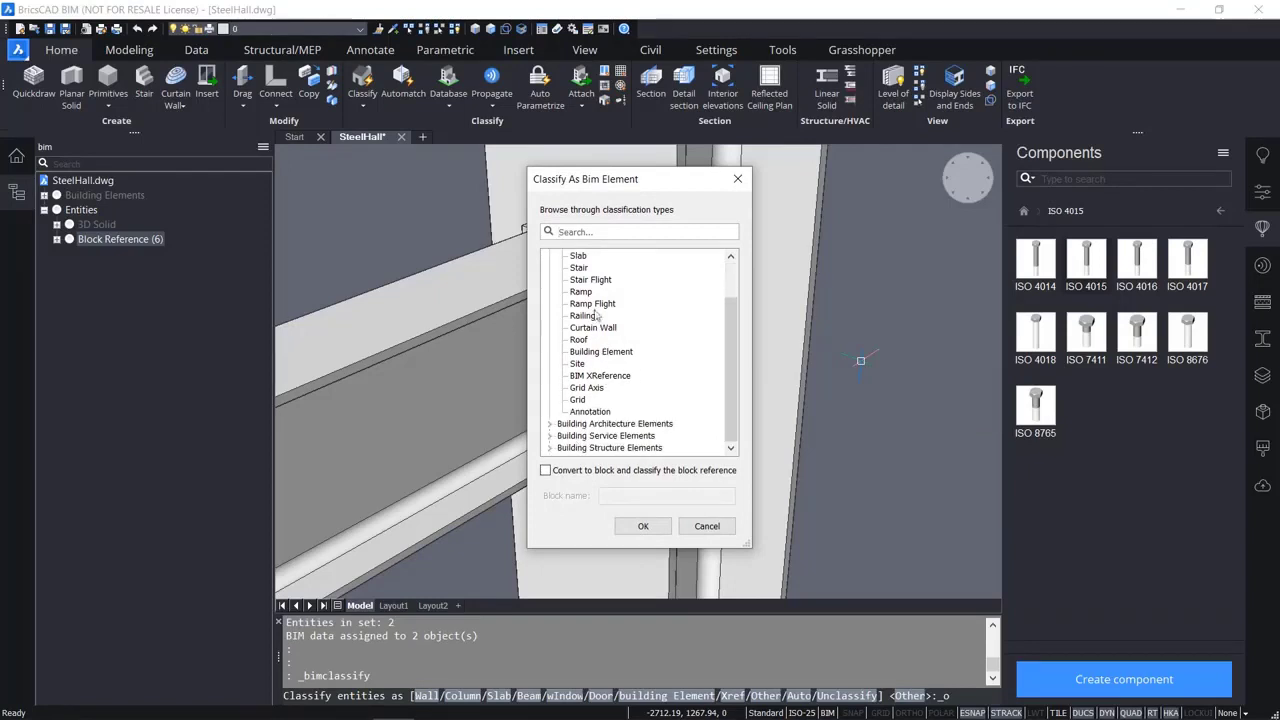
text(fast)
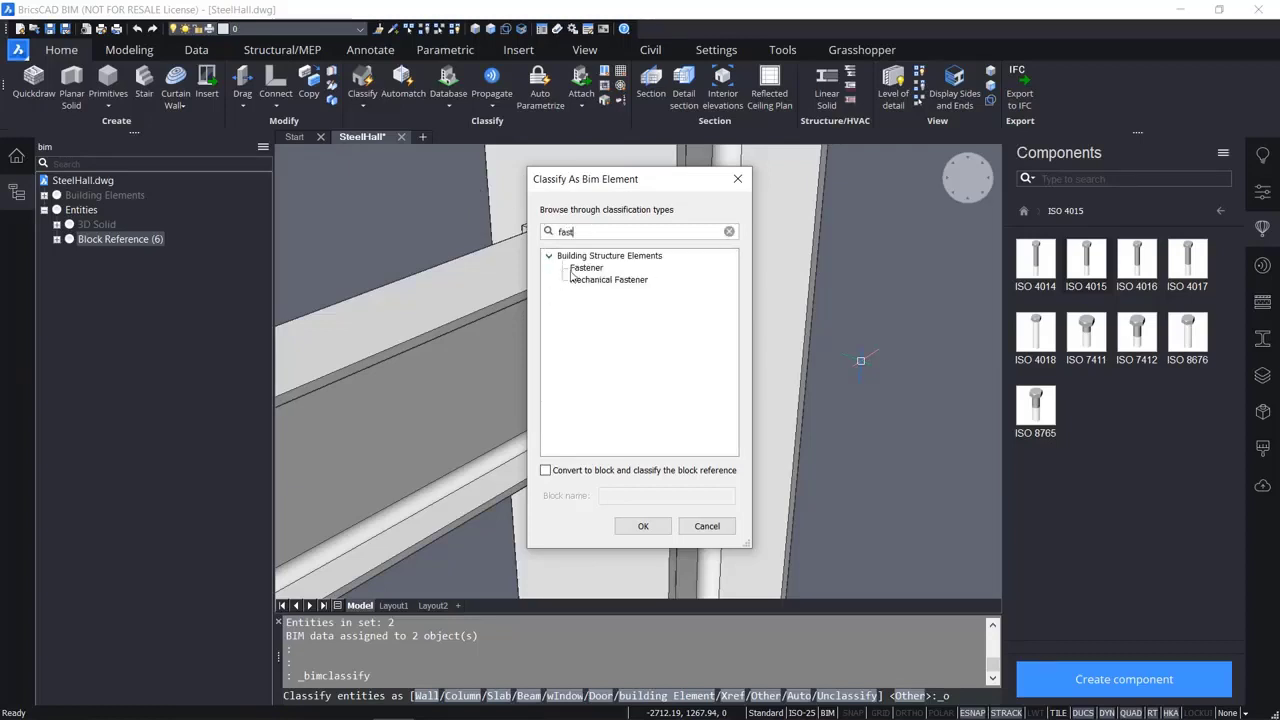
click(643, 526)
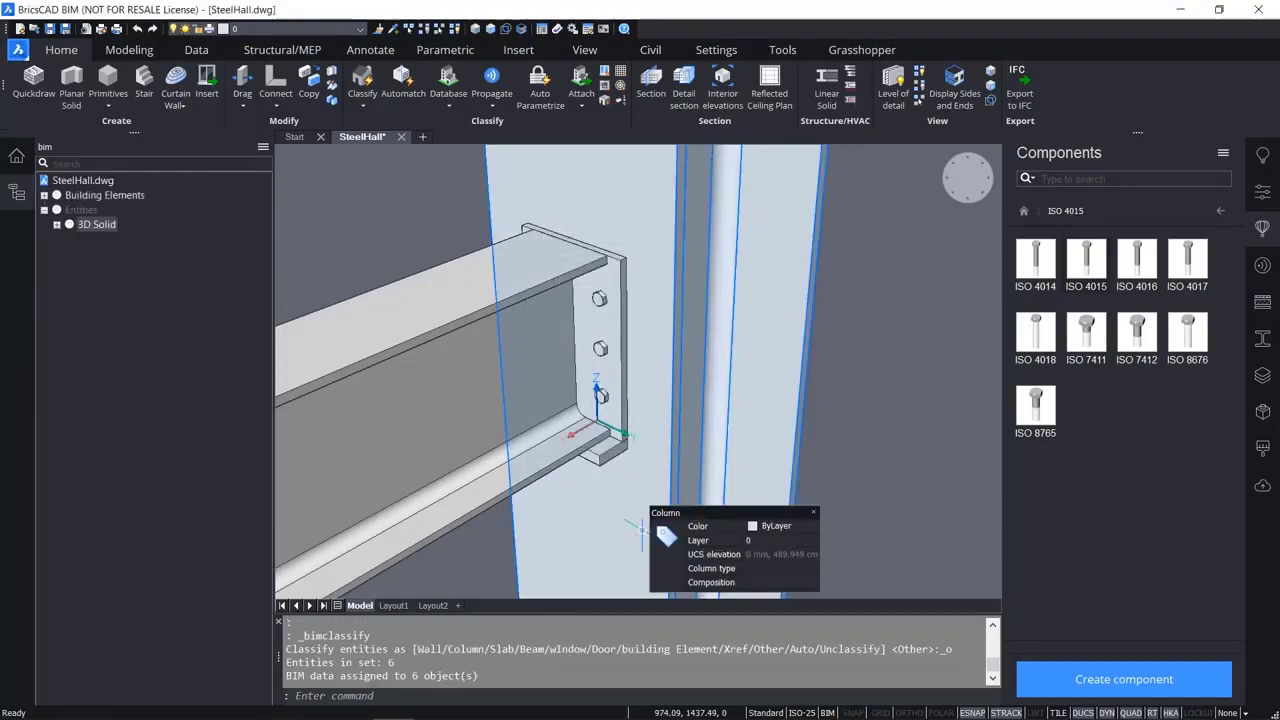
click(44, 210)
click(45, 209)
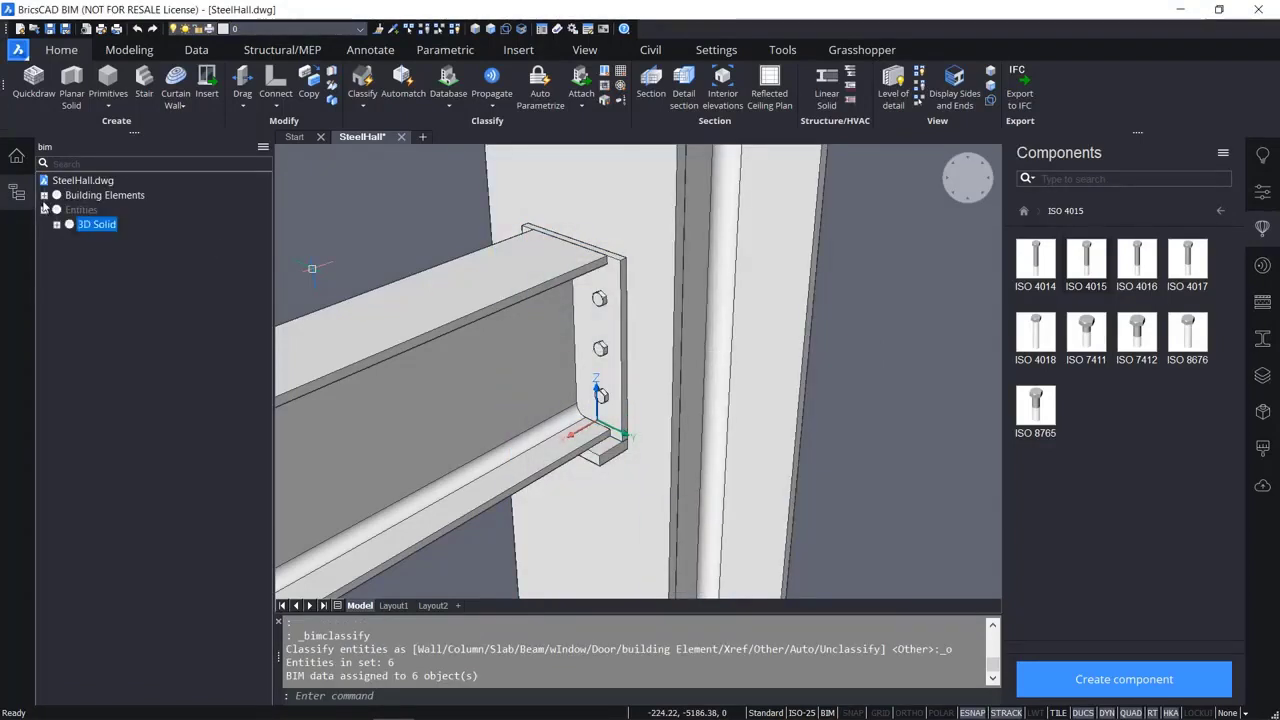
click(44, 195)
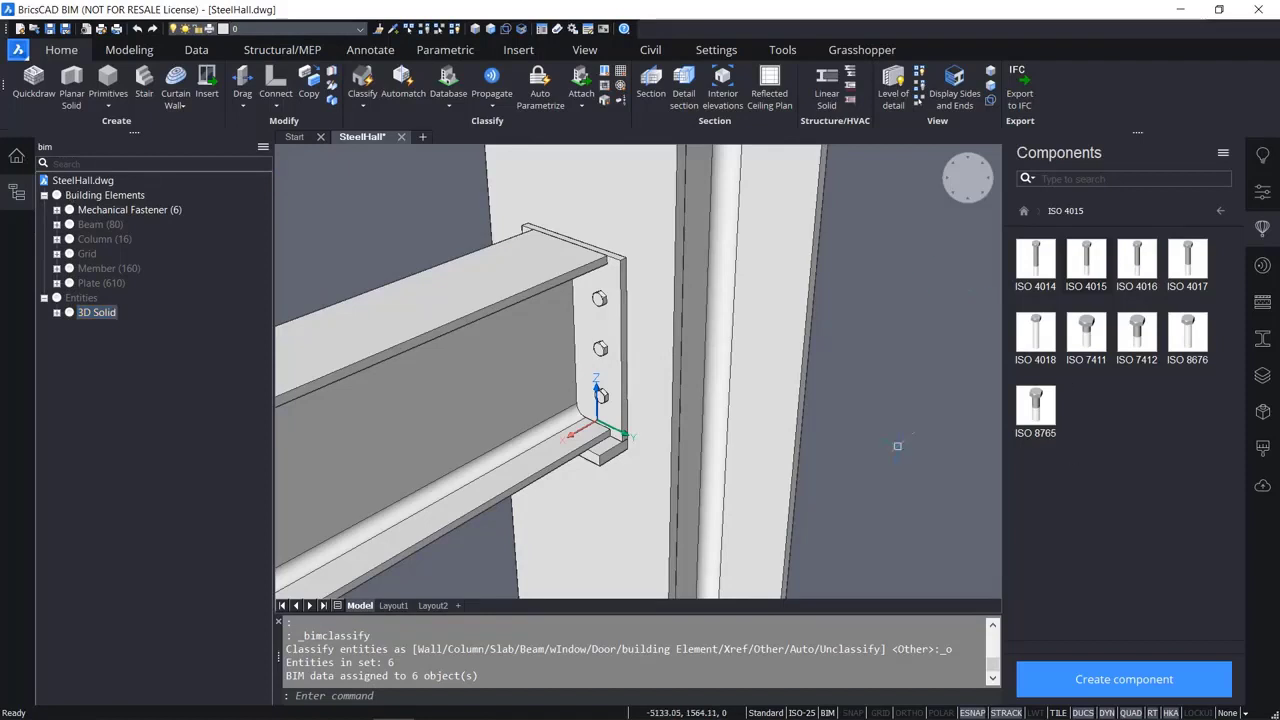
Convert the end plate, seat plate and six bolts into one block named BoltedPlate and classify it as a Building Element.
click(896, 446)
key(Escape)
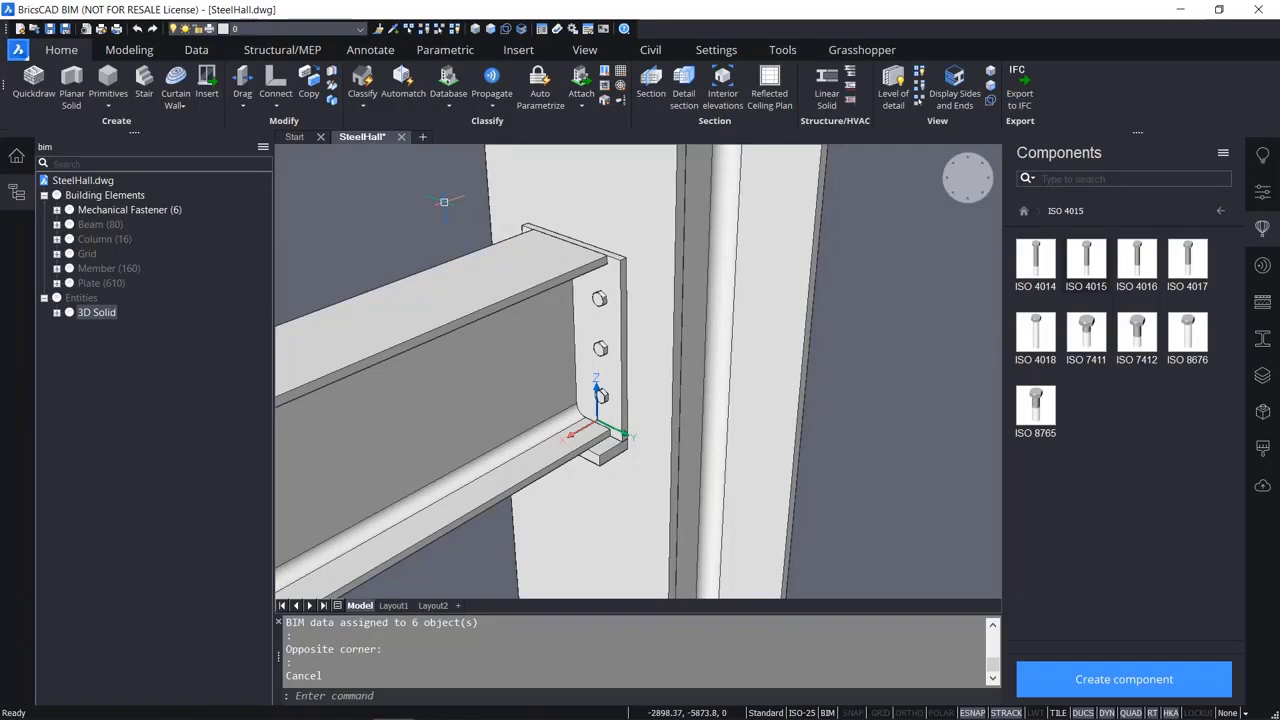
click(444, 202)
click(880, 512)
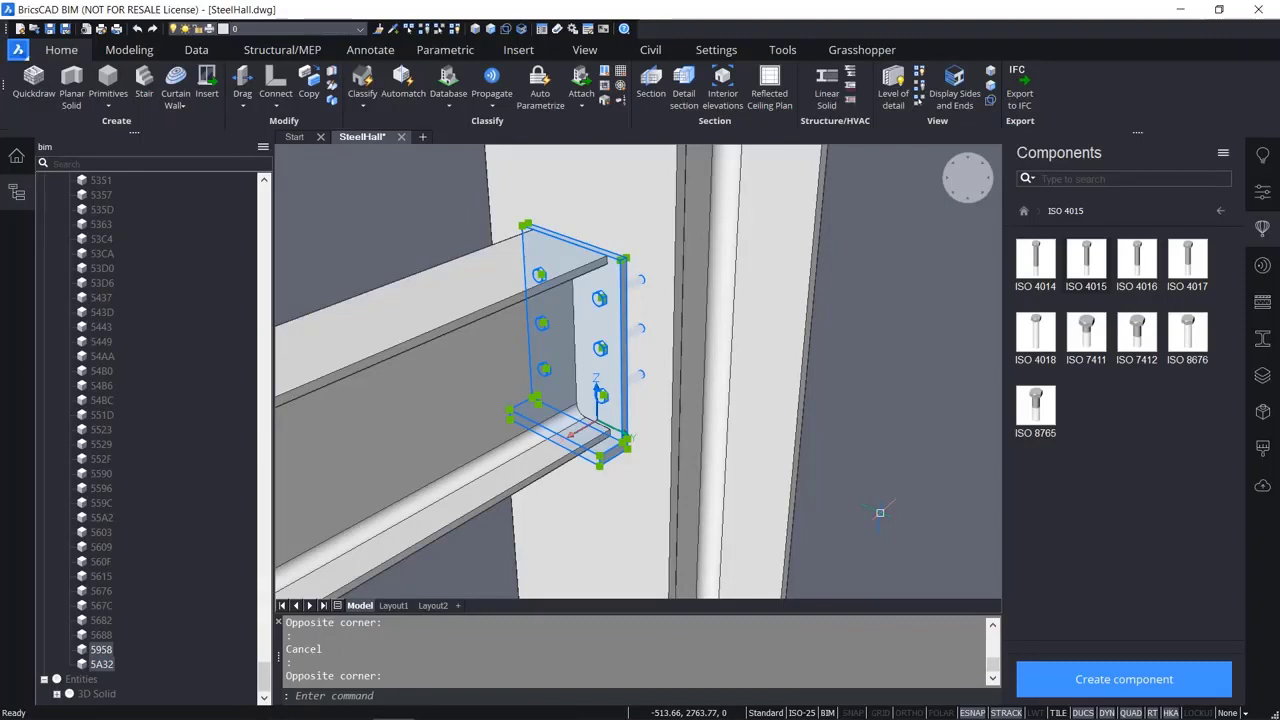
mouse_move(878, 508)
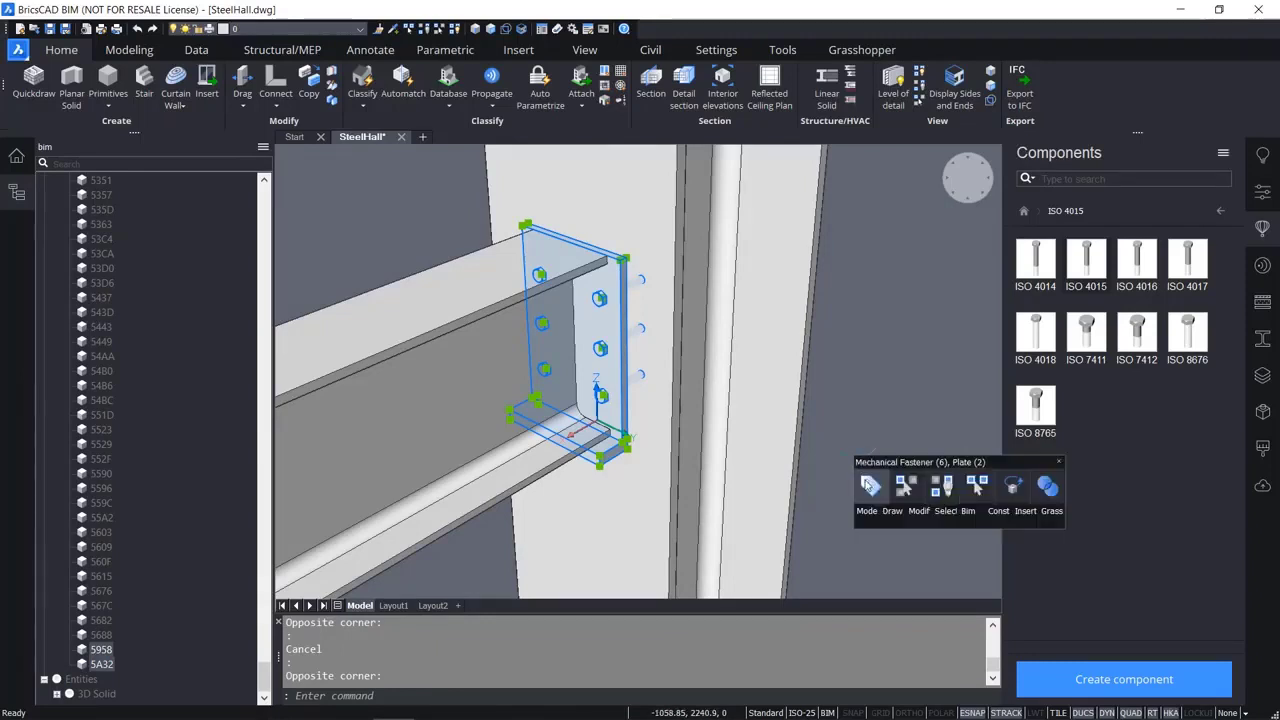
click(869, 488)
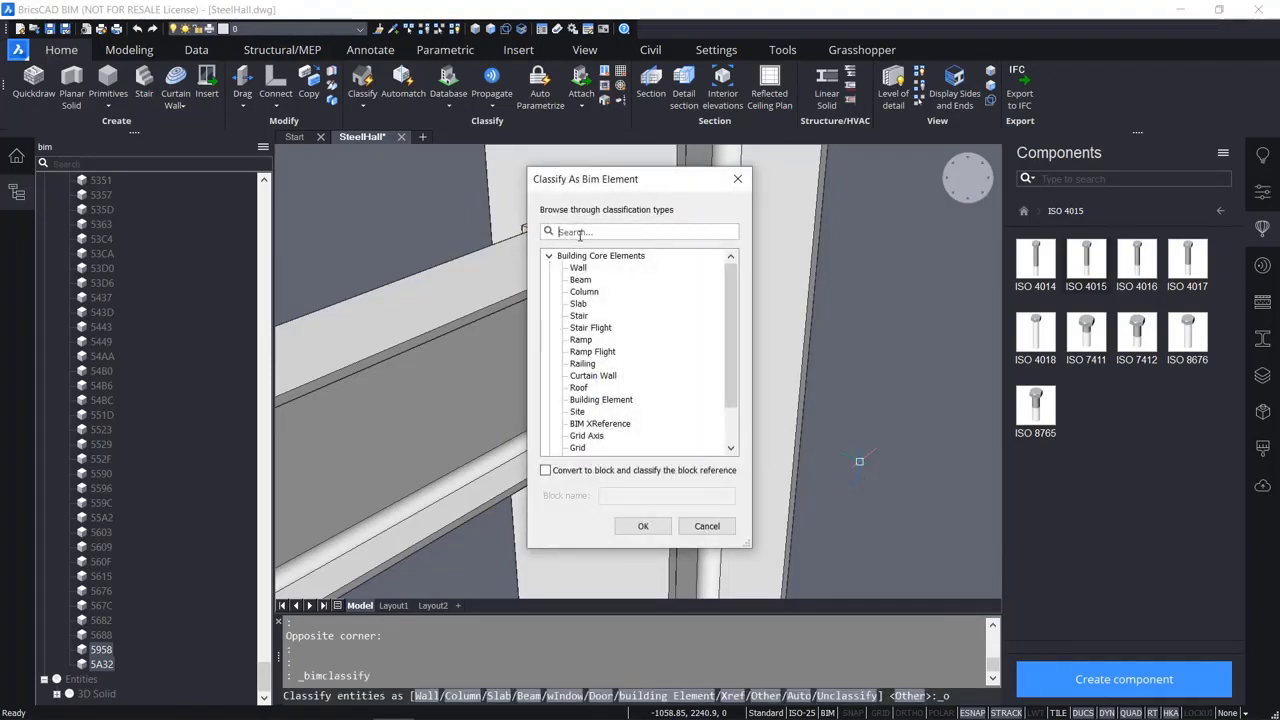
text(buil)
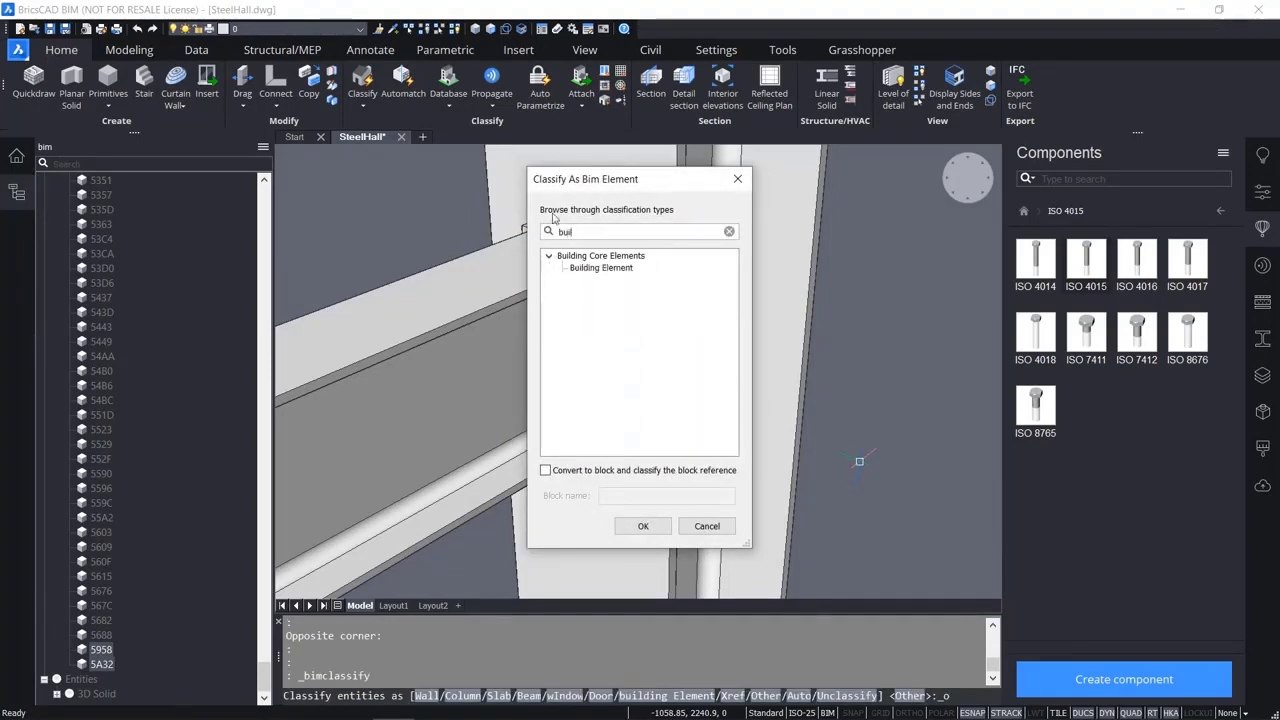
click(594, 268)
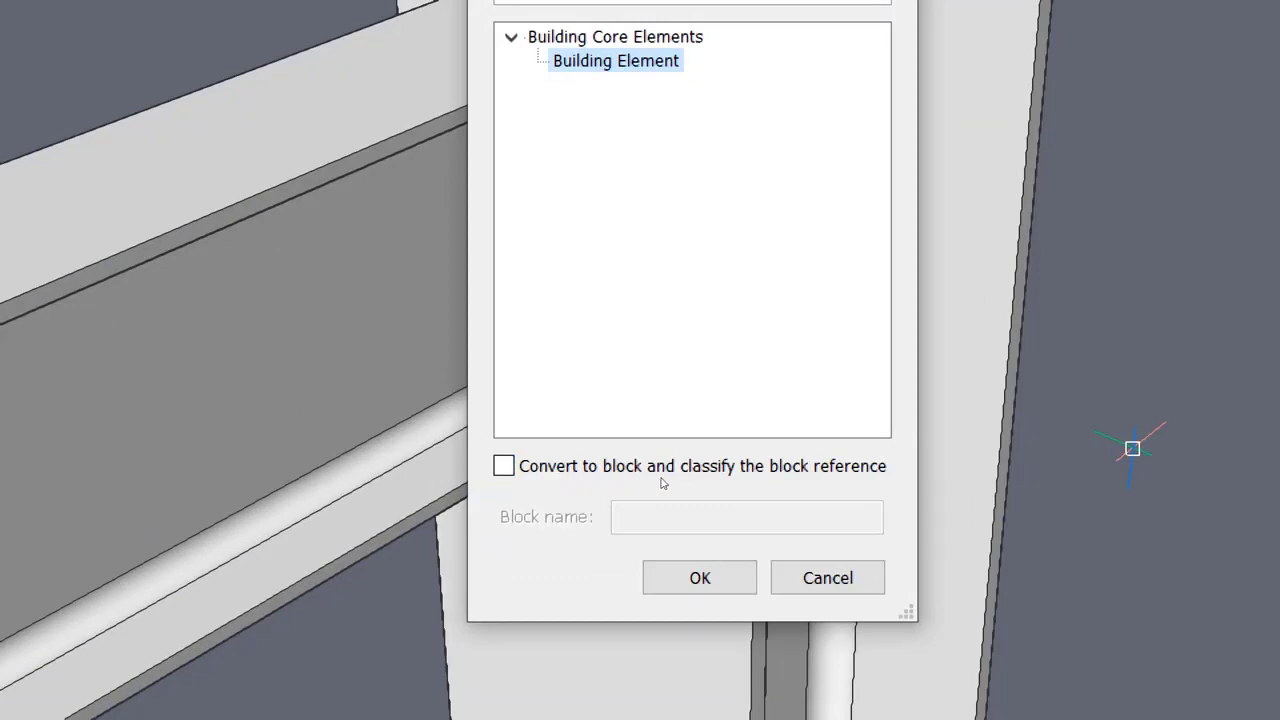
click(549, 477)
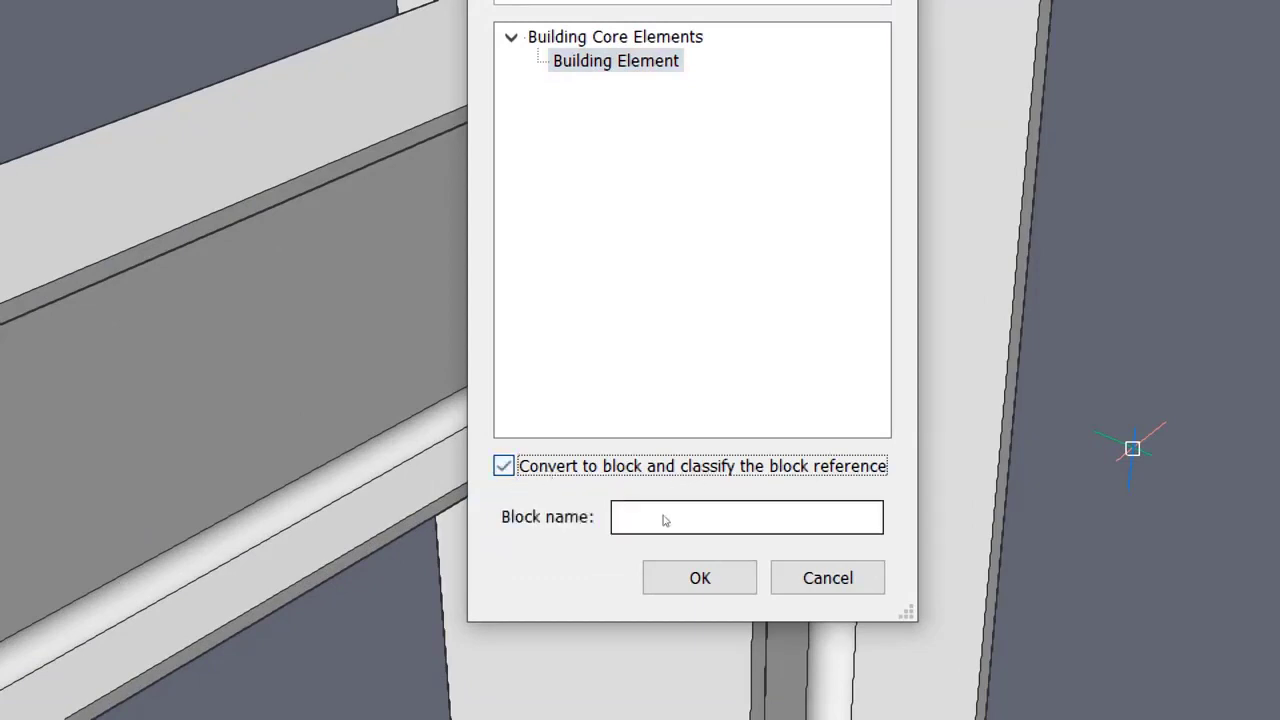
click(655, 513)
text(Bolted)
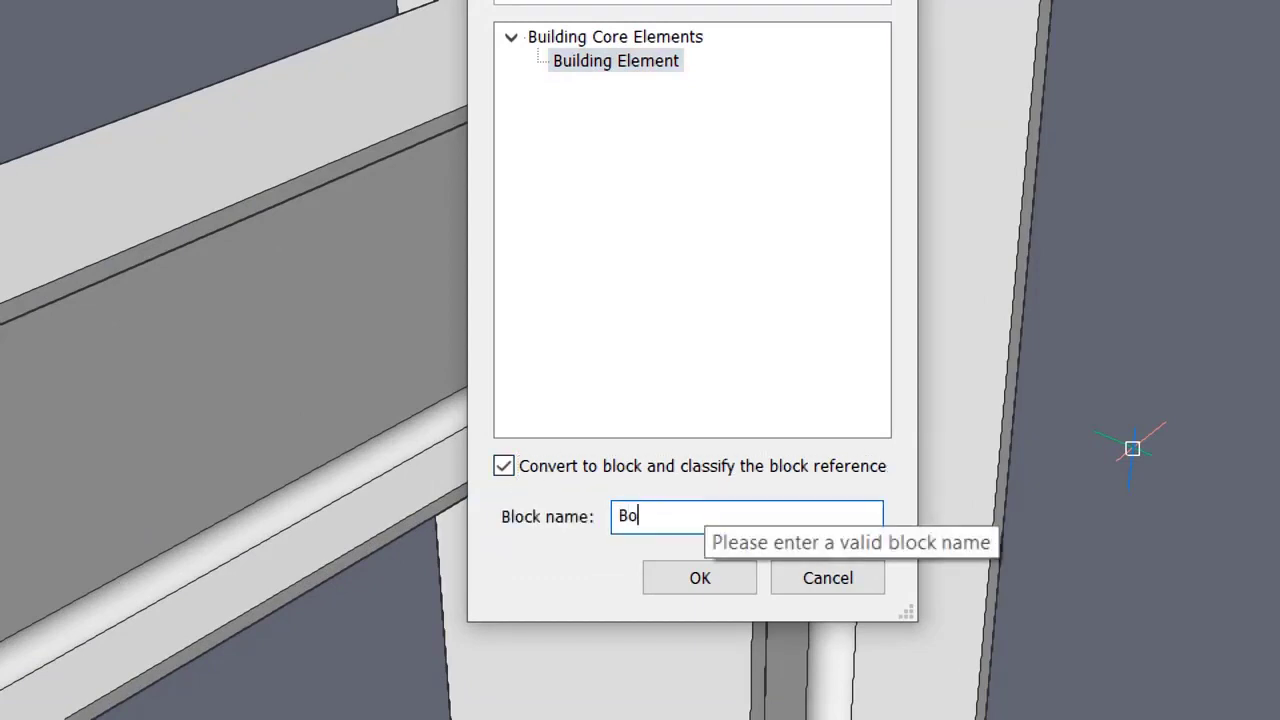
text(Plate)
key(Return)
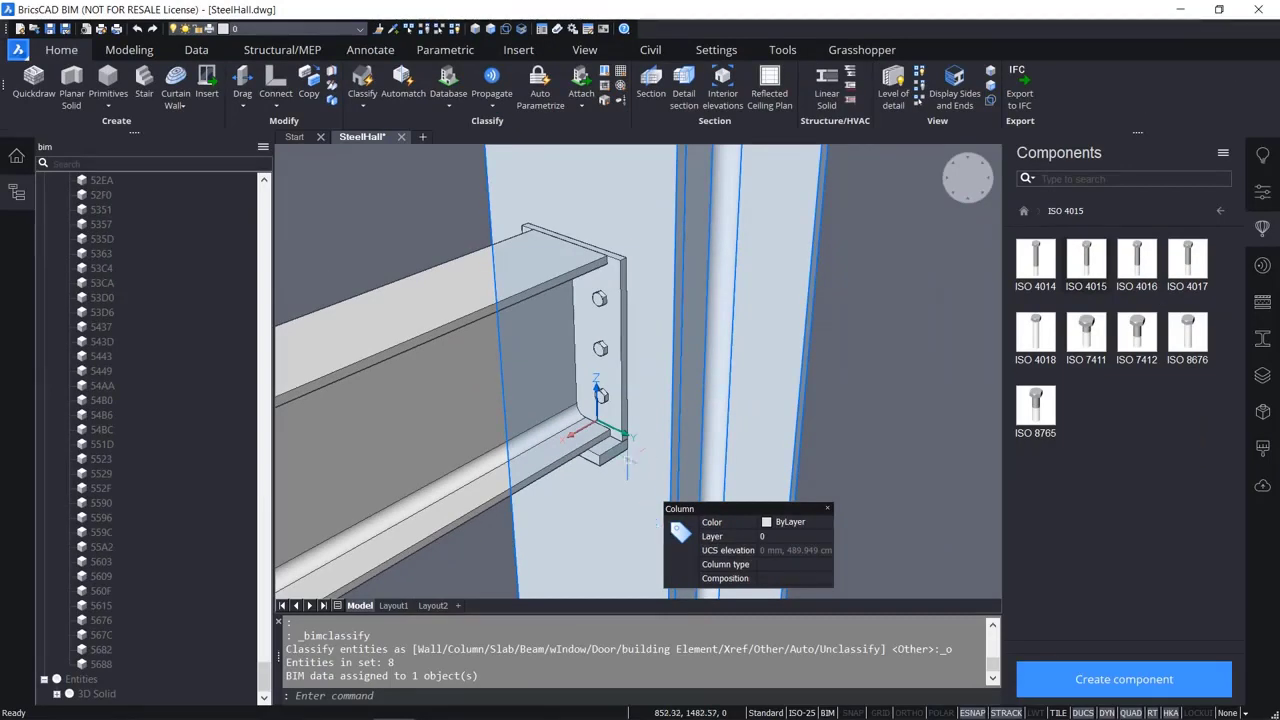
mouse_move(639, 342)
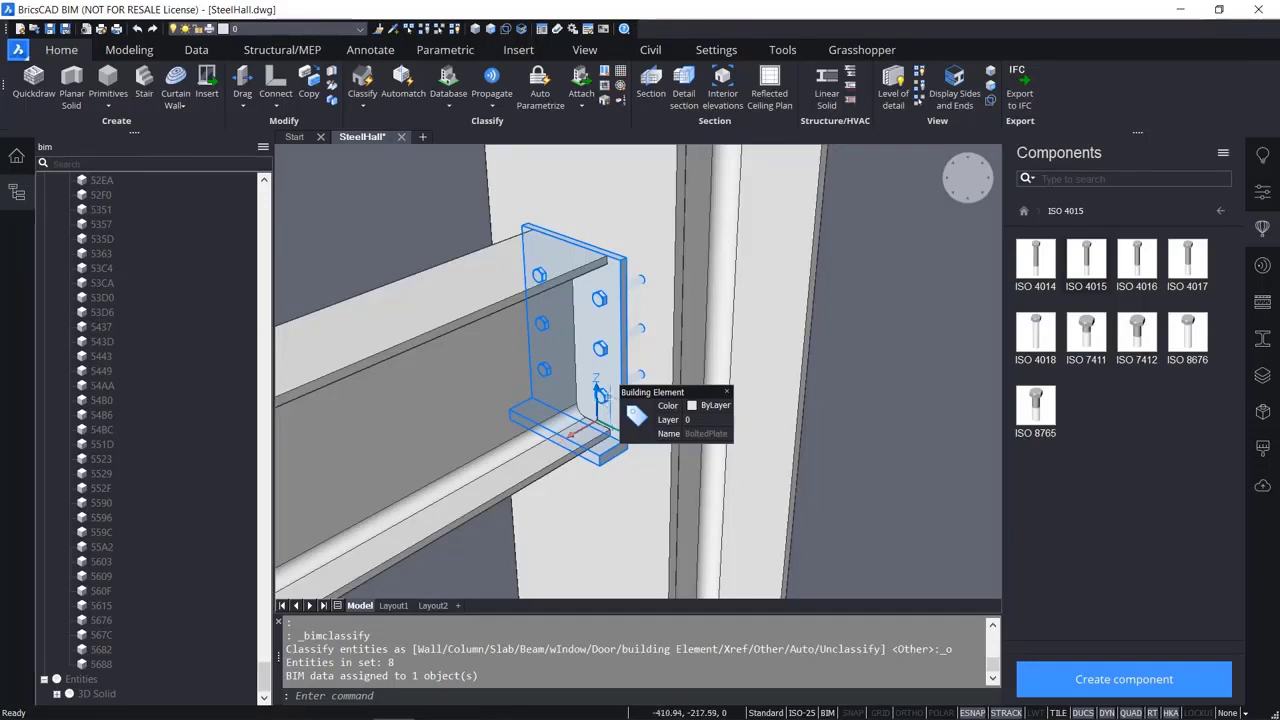
key(Escape)
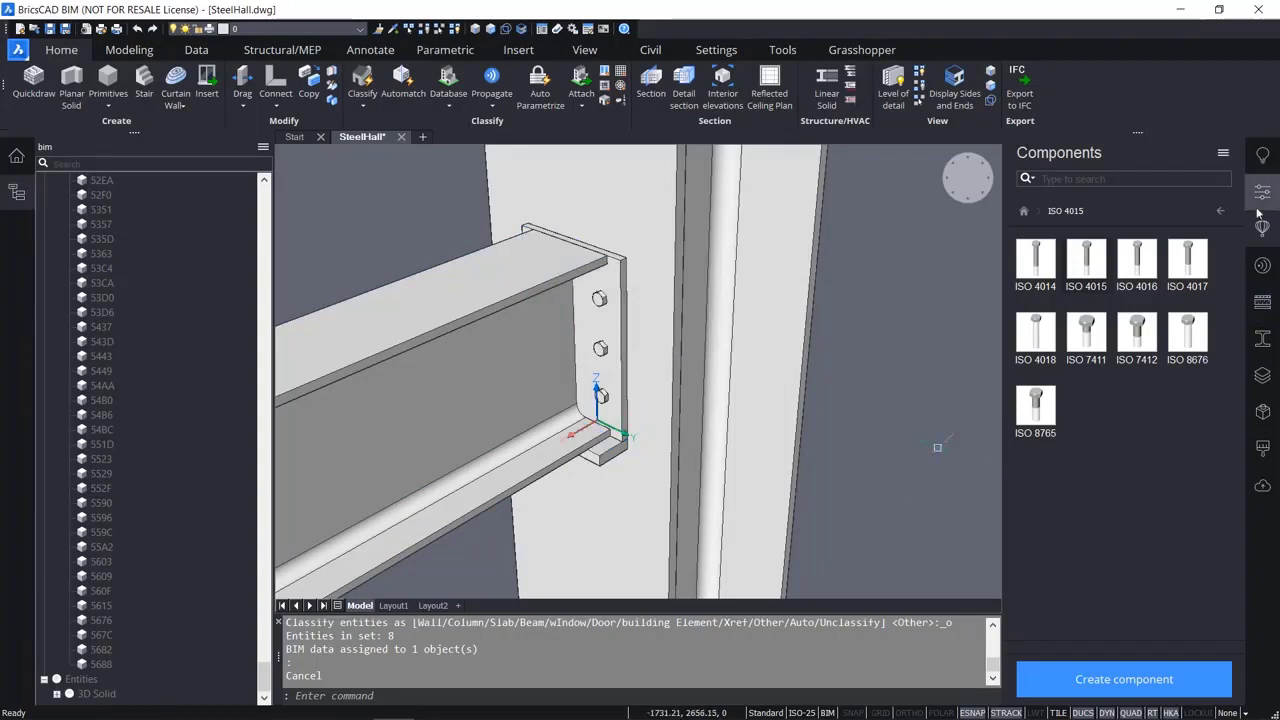
Start a new detail, hiding the model structure, and set the lower truss beam and the column as its base solids.
click(1263, 265)
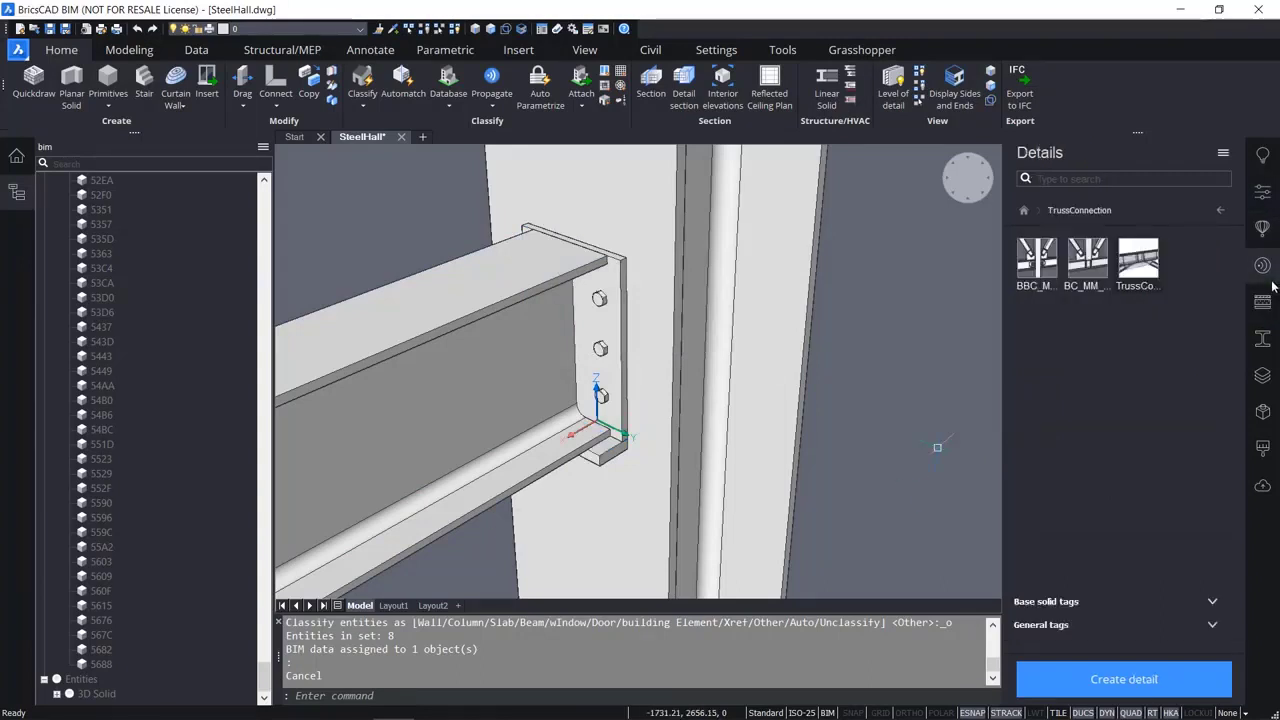
click(16, 198)
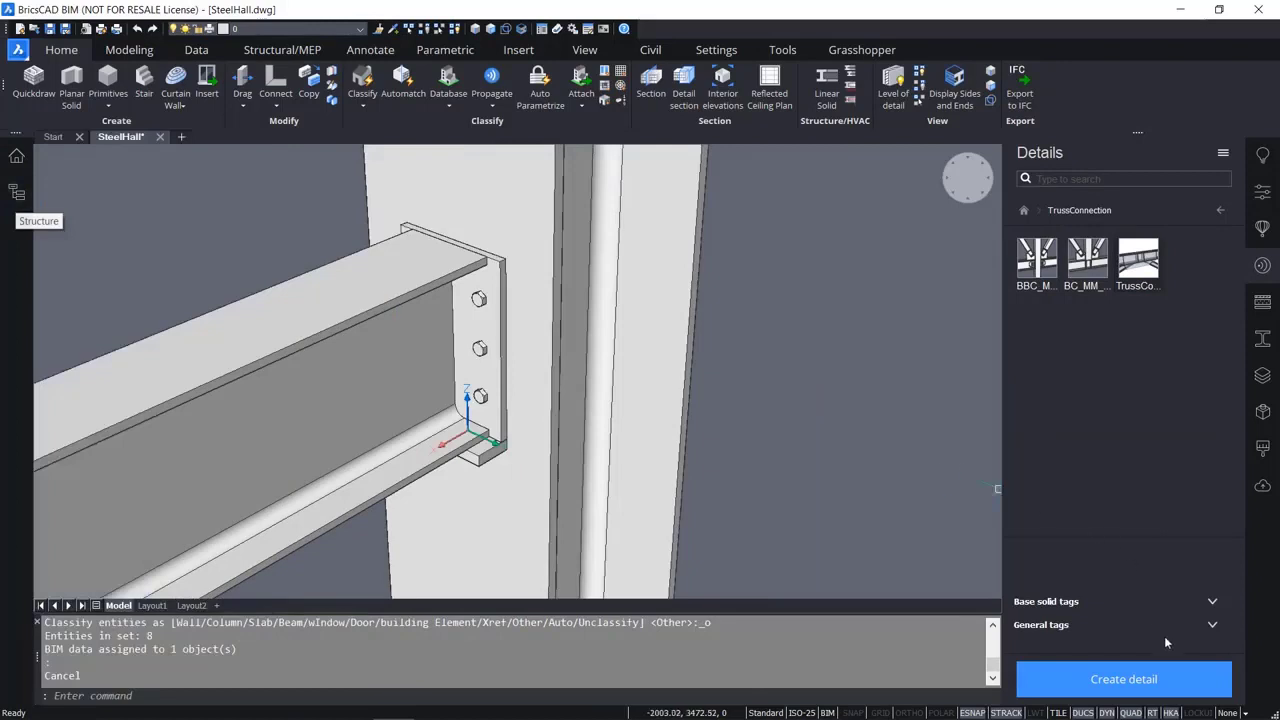
click(1134, 694)
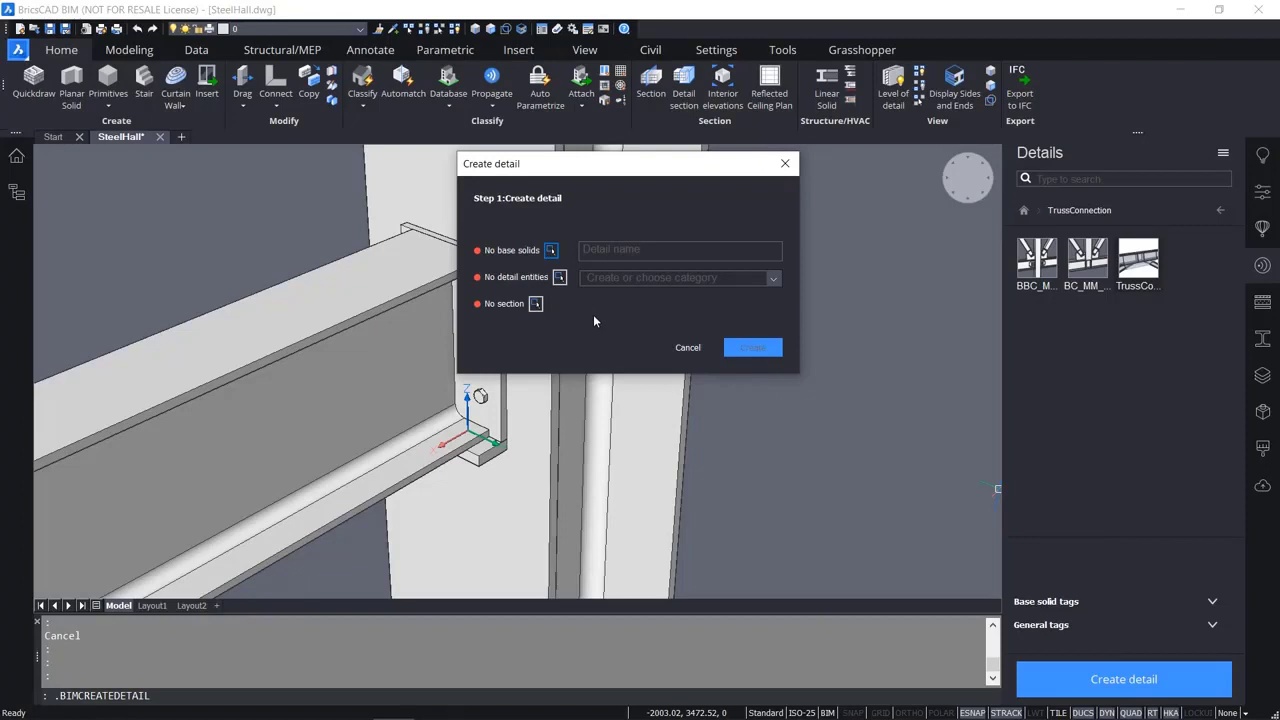
click(551, 250)
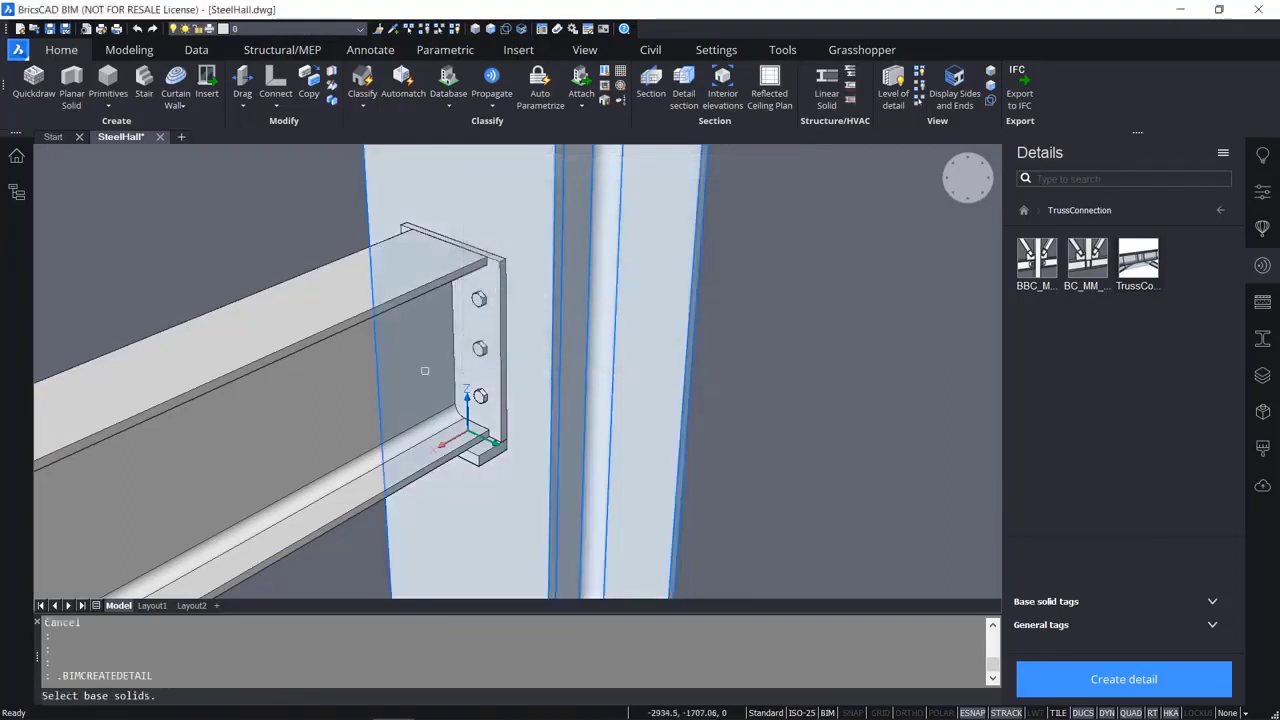
click(416, 376)
click(578, 333)
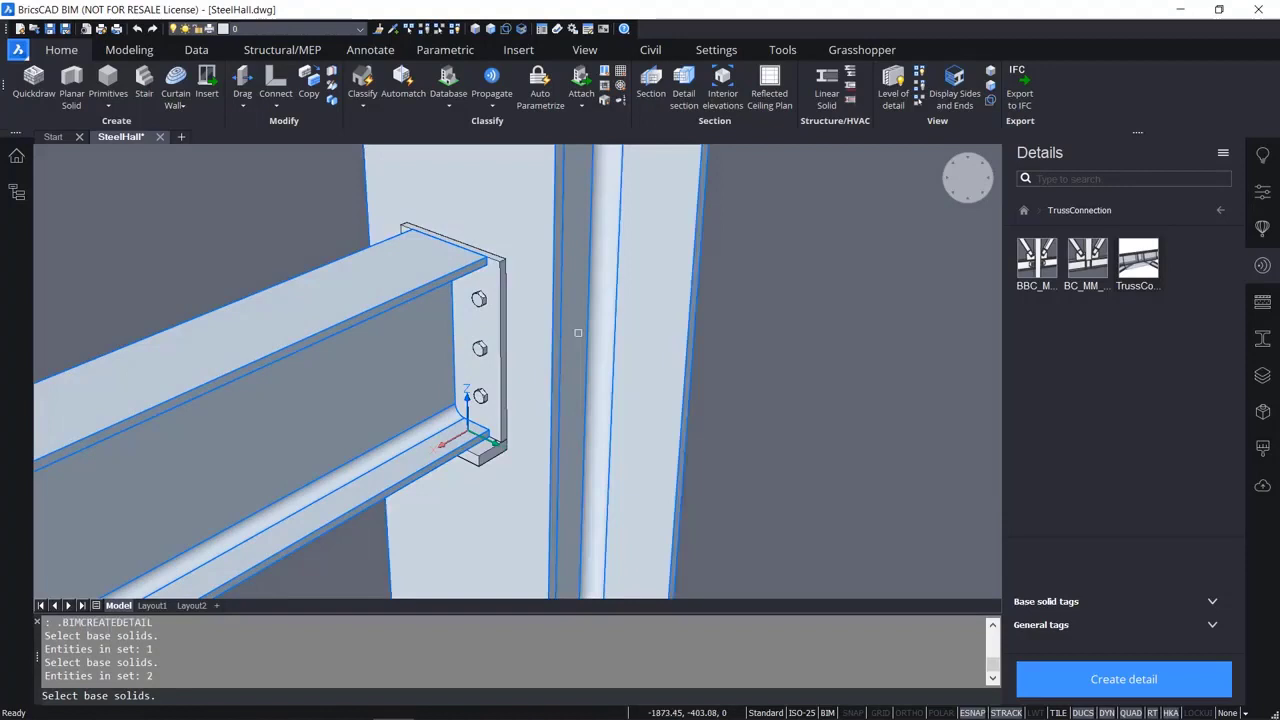
key(Return)
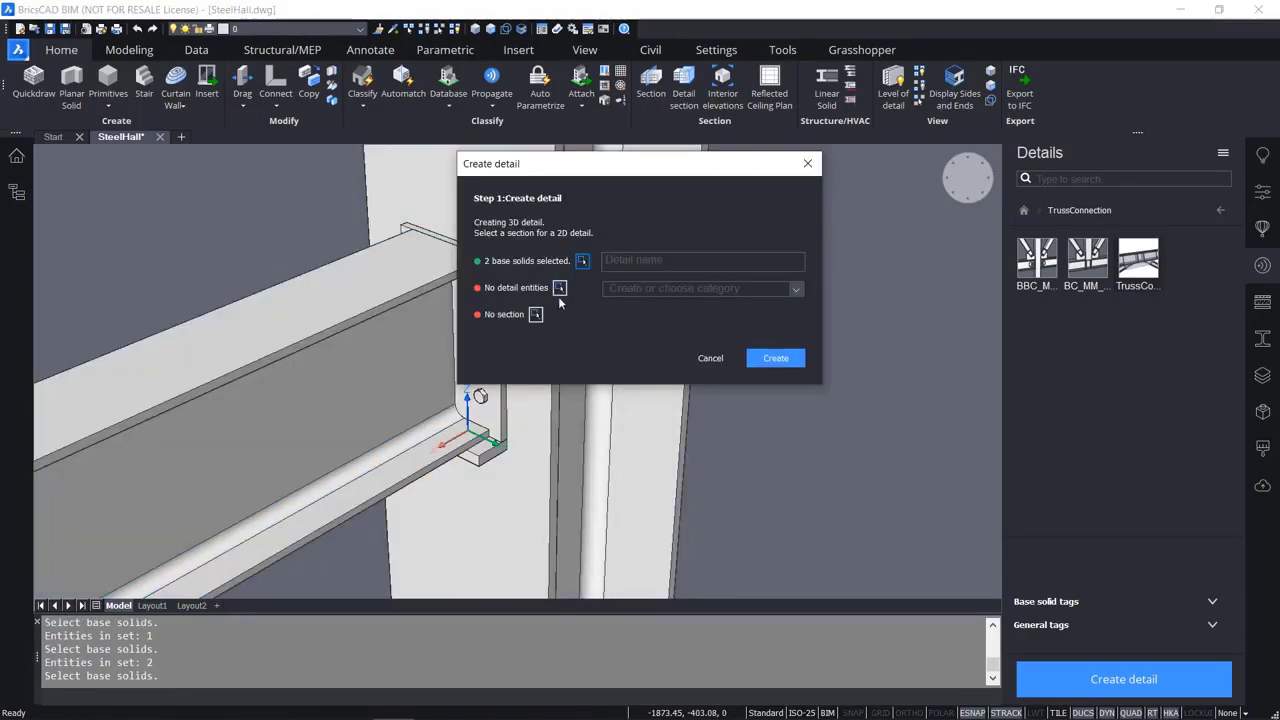
Set the BoltedPlate block between the beam and column as the new detail's detail entity.
click(559, 288)
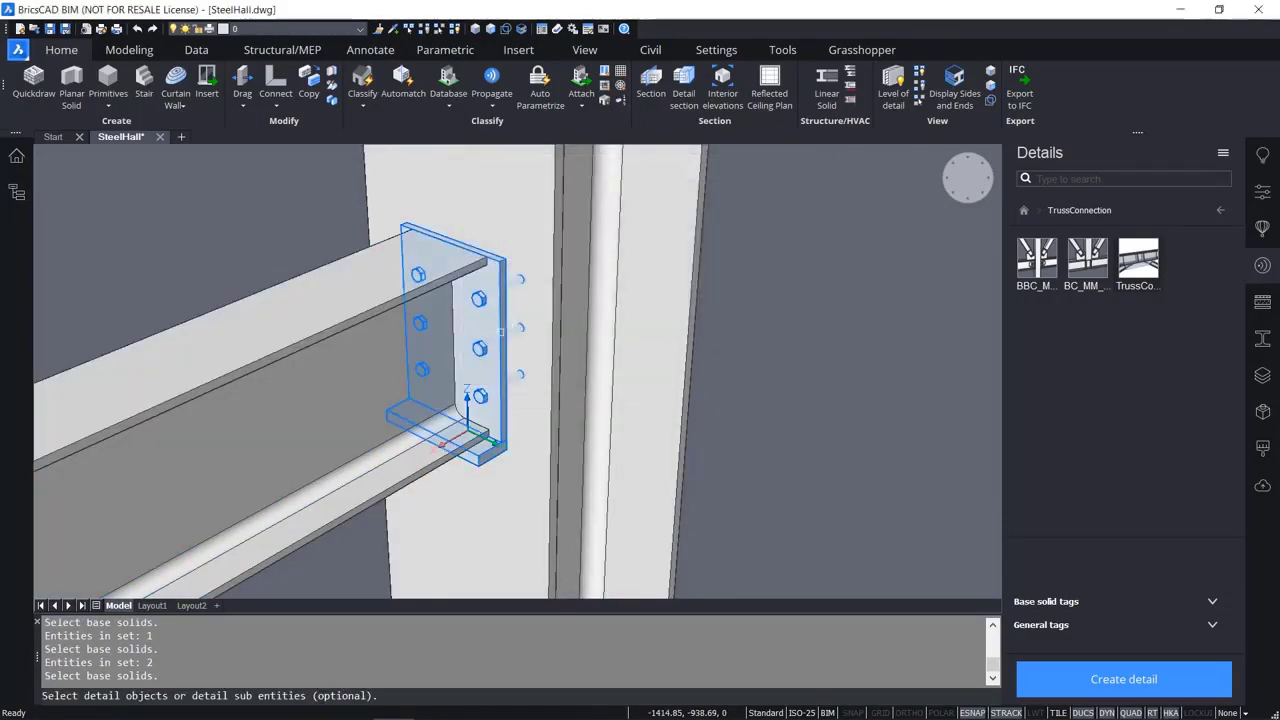
click(531, 374)
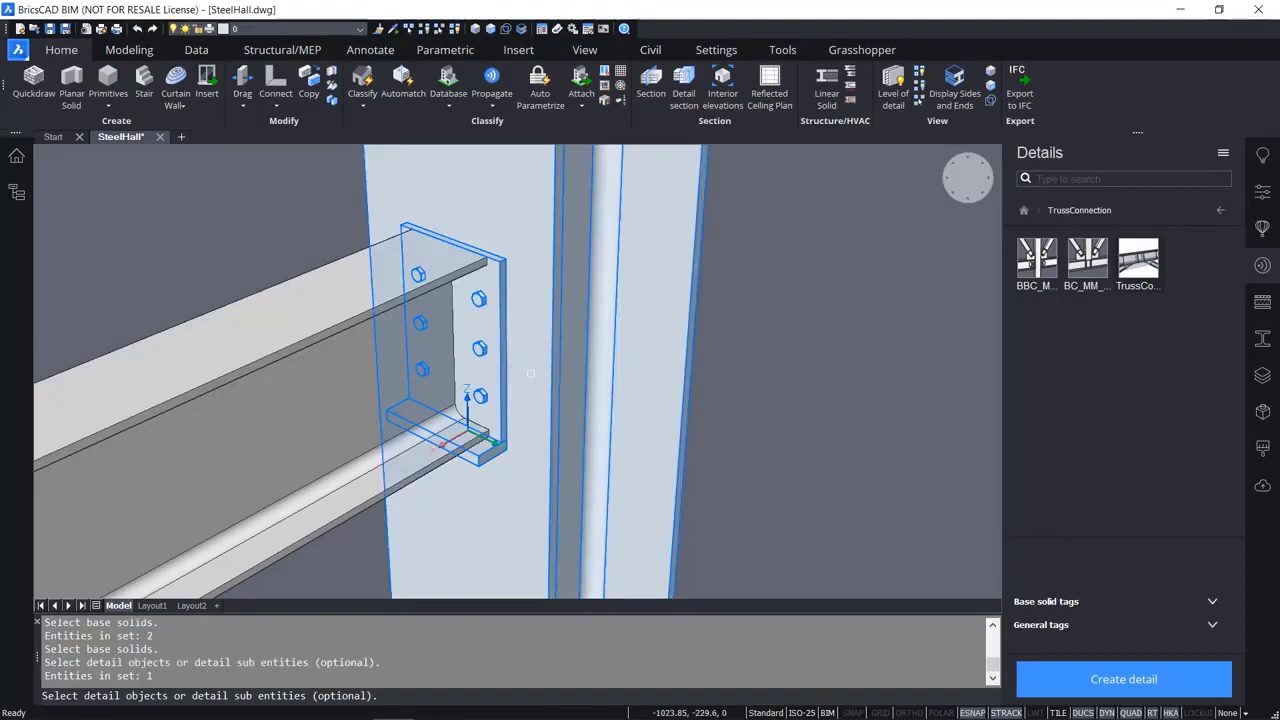
key(Return)
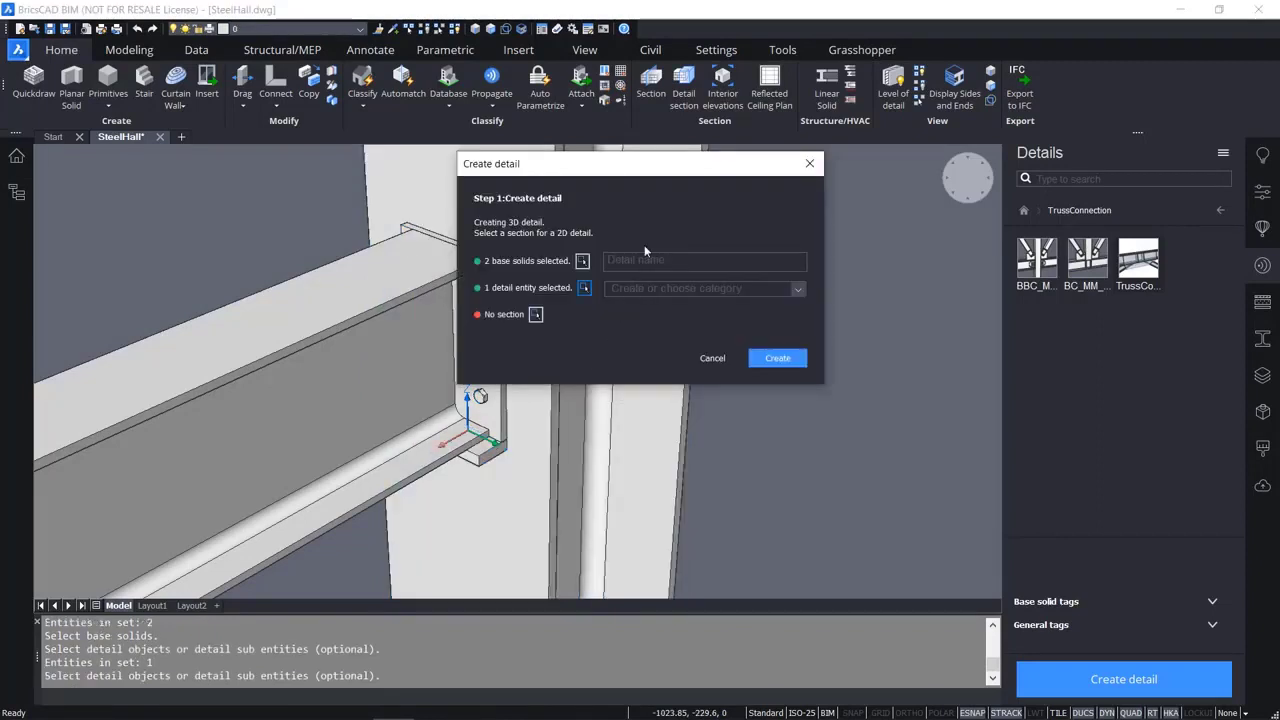
Name the detail BoltedPlate, assign it to the Structural category and generate the 3D detail for review.
click(656, 256)
text(BoltedPlate)
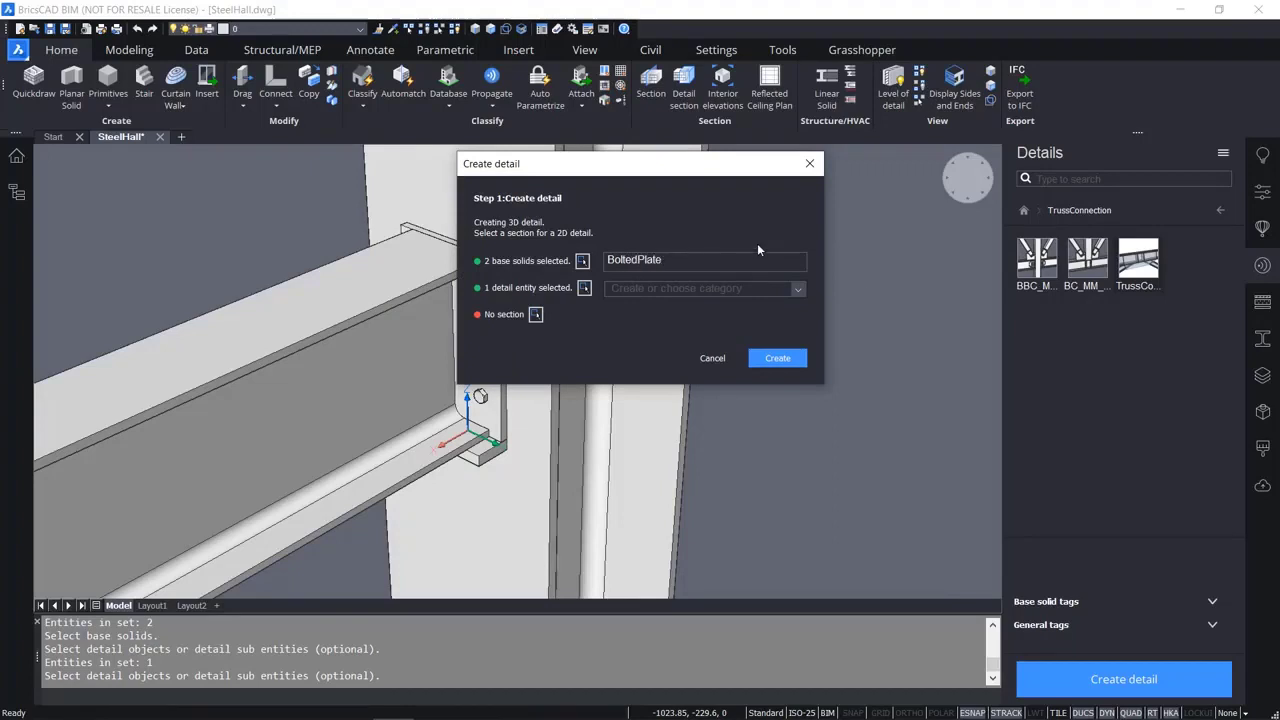
click(802, 289)
click(778, 314)
click(797, 290)
click(714, 305)
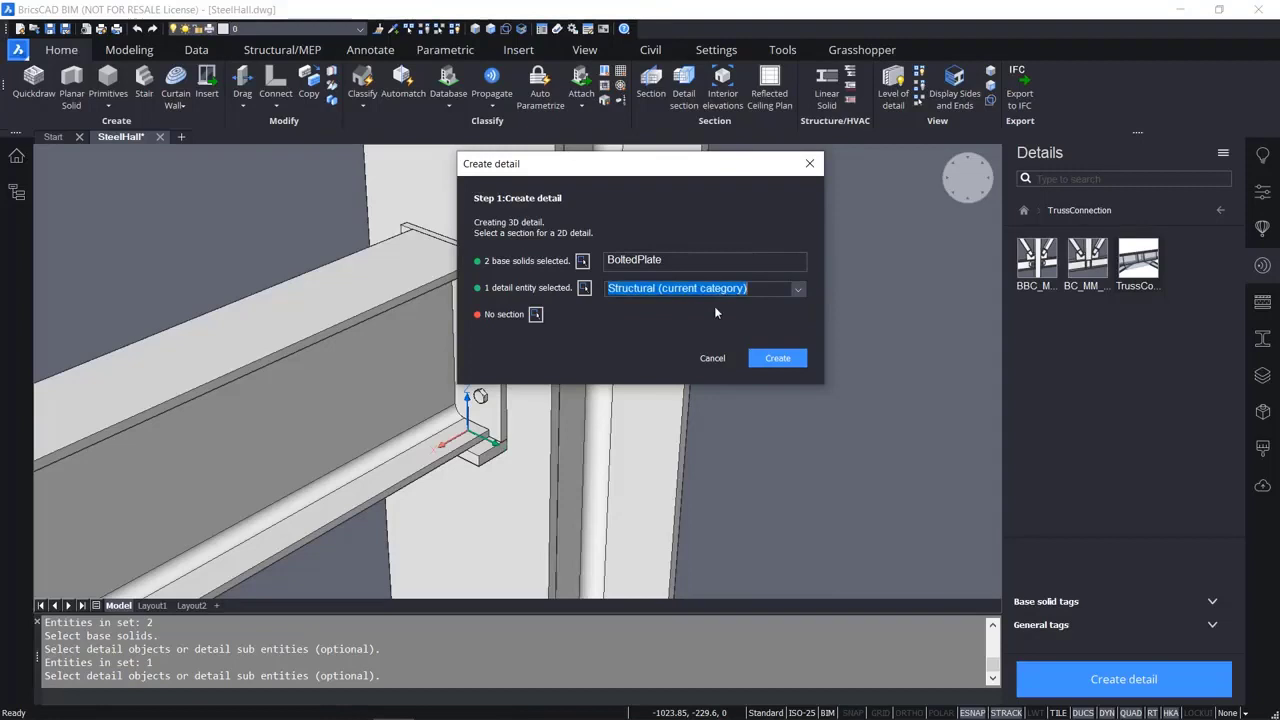
click(776, 358)
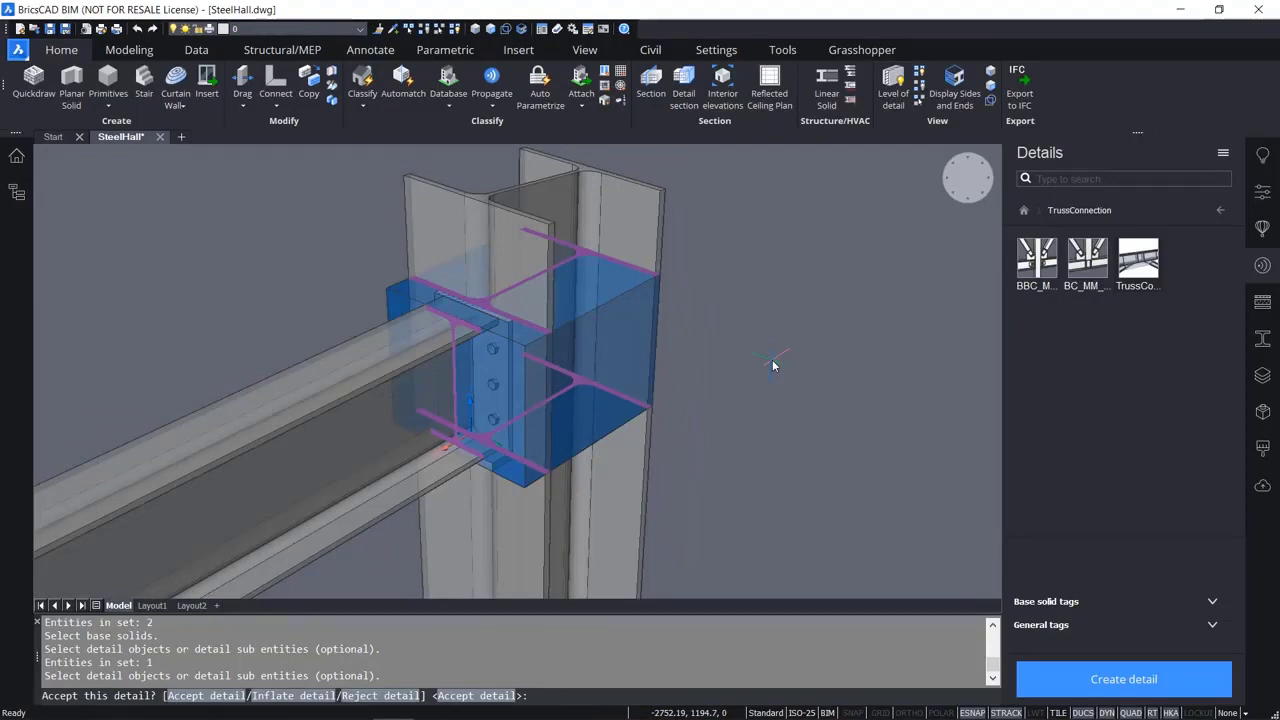
Accept the bolted plate detail, retake its thumbnail from a rotated view, and save it as BoltedPlate in the Structural category.
key(Return)
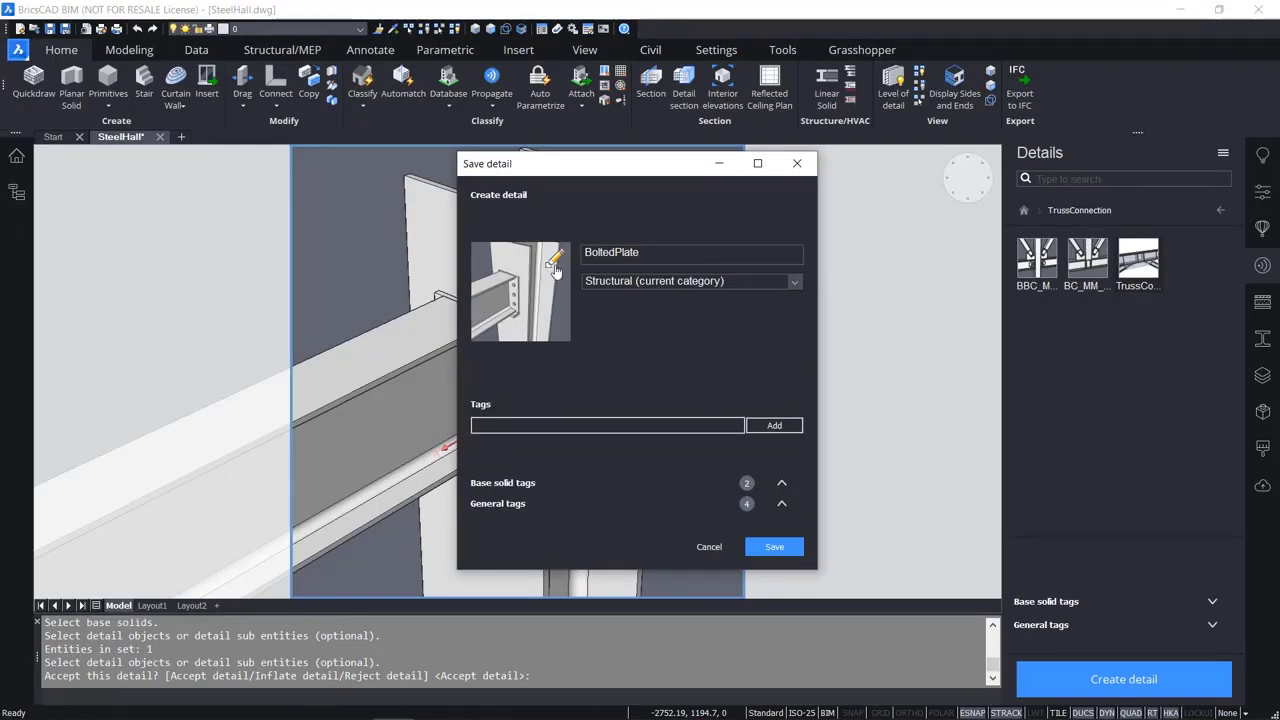
click(556, 271)
shift+middle_drag(562, 413, 577, 387)
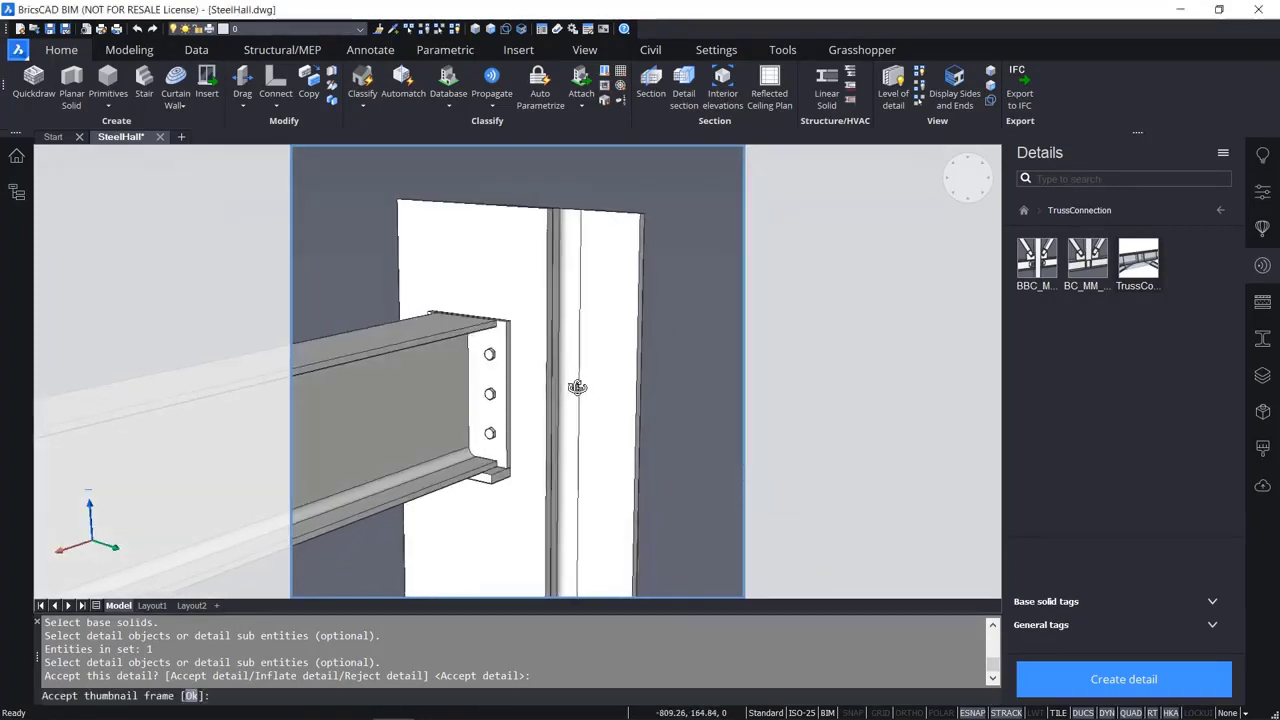
key(Return)
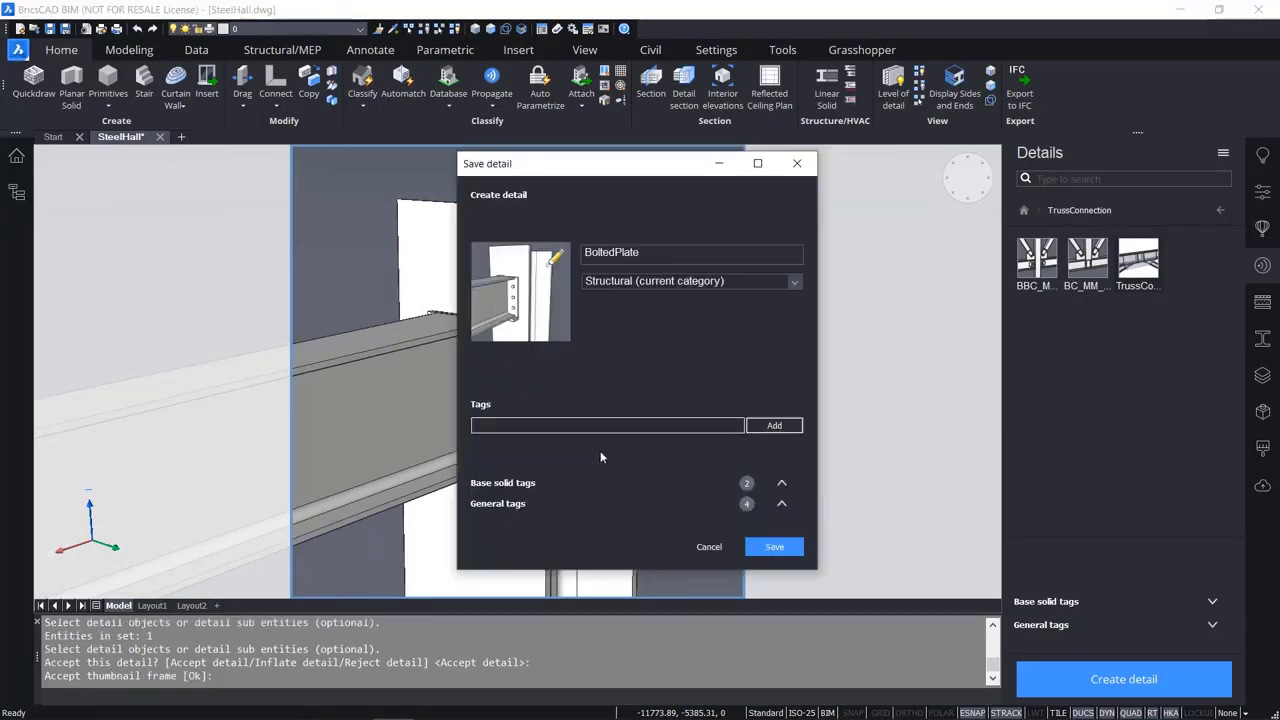
click(775, 547)
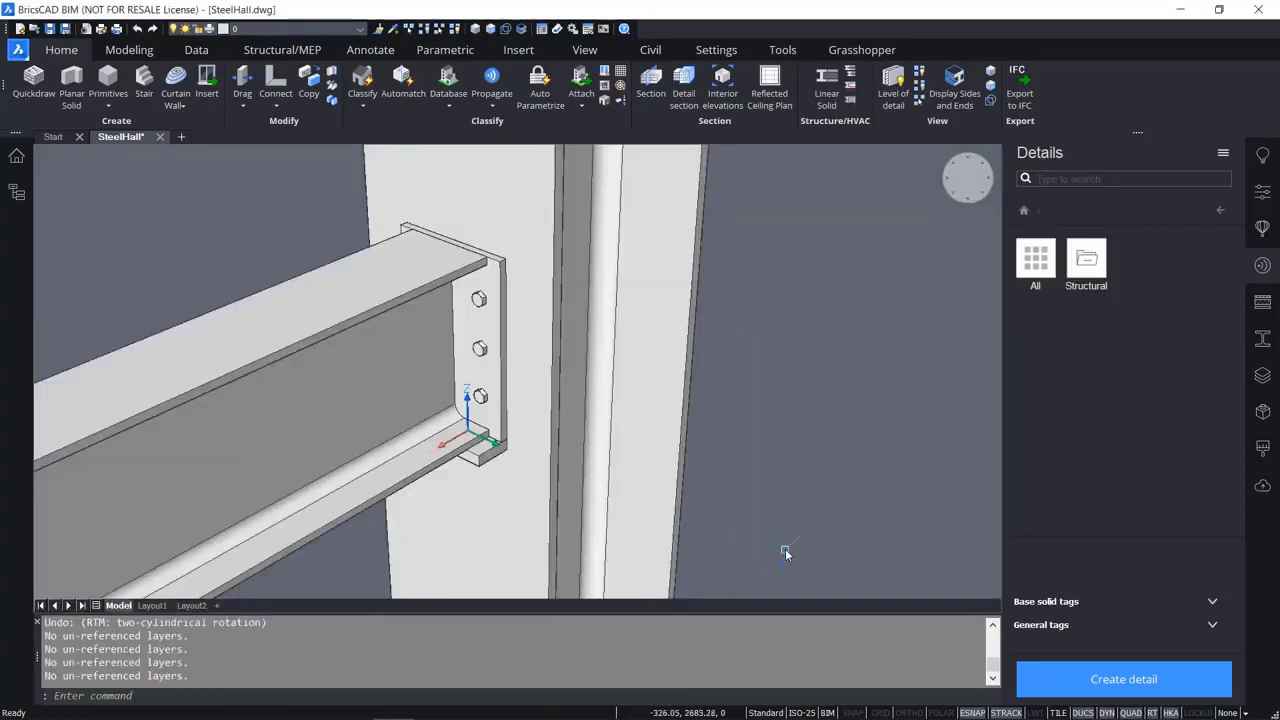
Open the Structural detail category and unisolate the objects to bring back the whole steel hall.
click(1098, 268)
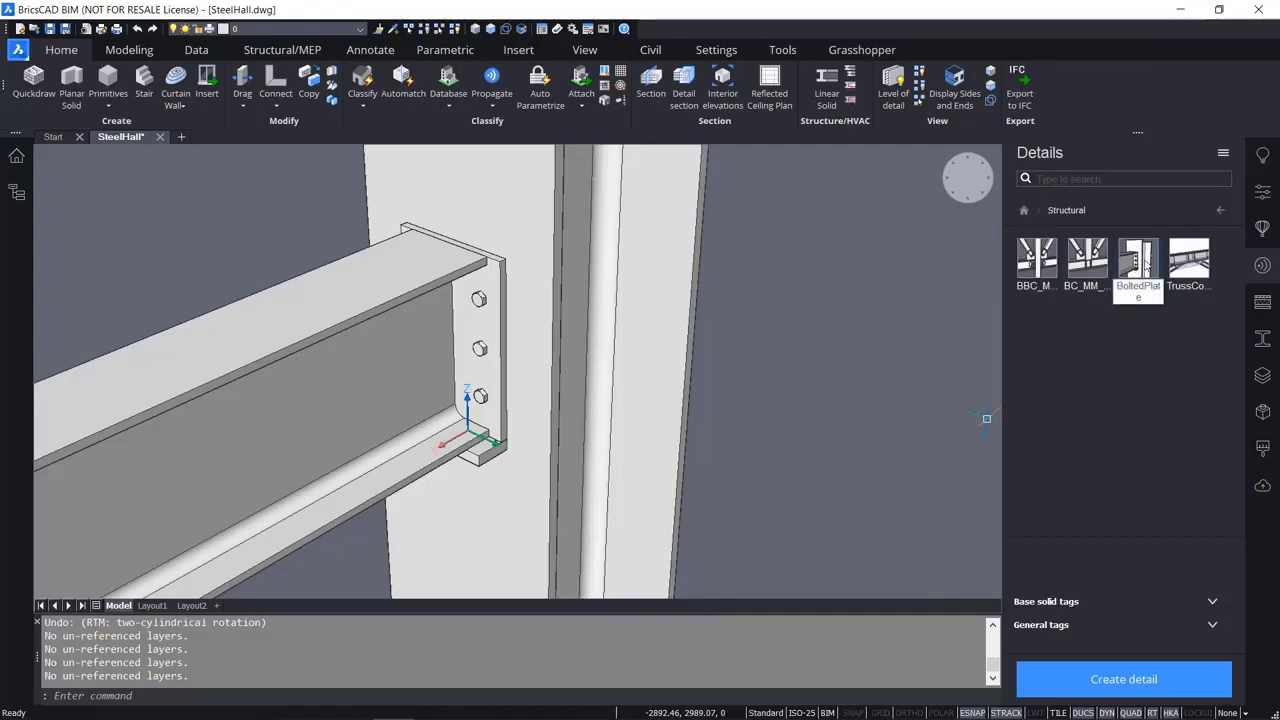
scroll(737, 357, down, 5)
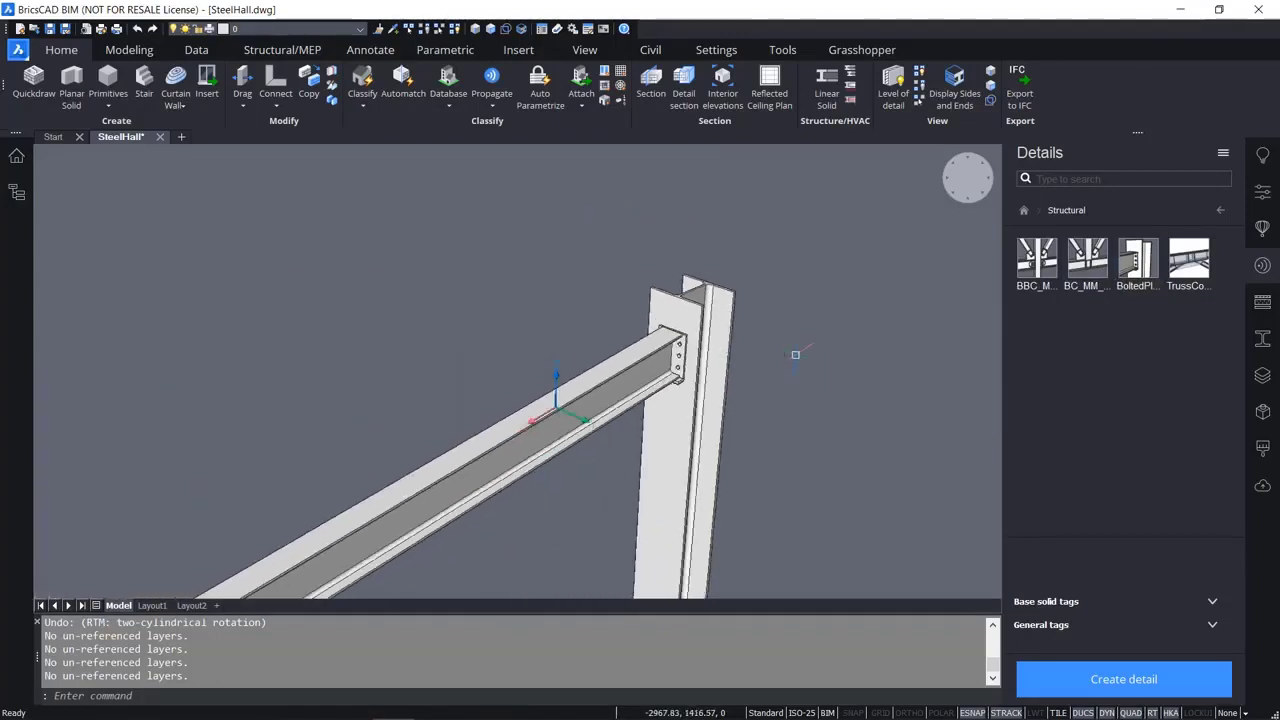
right_click(795, 354)
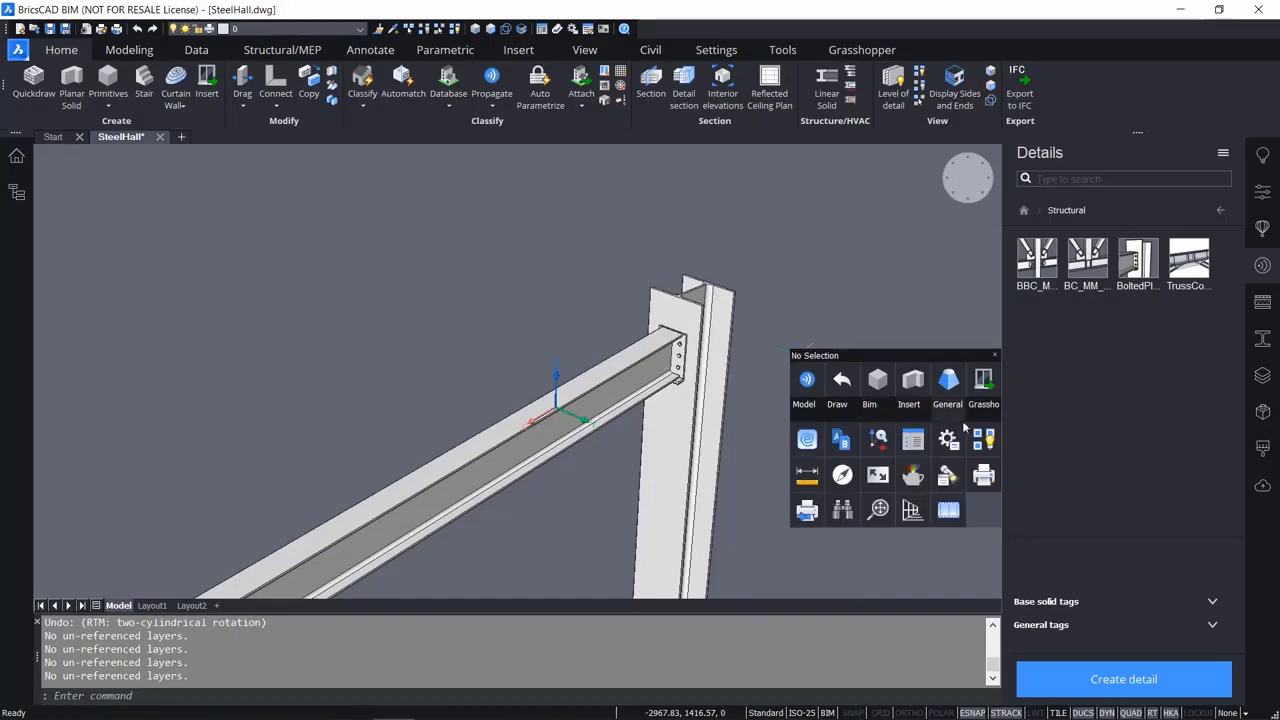
click(983, 440)
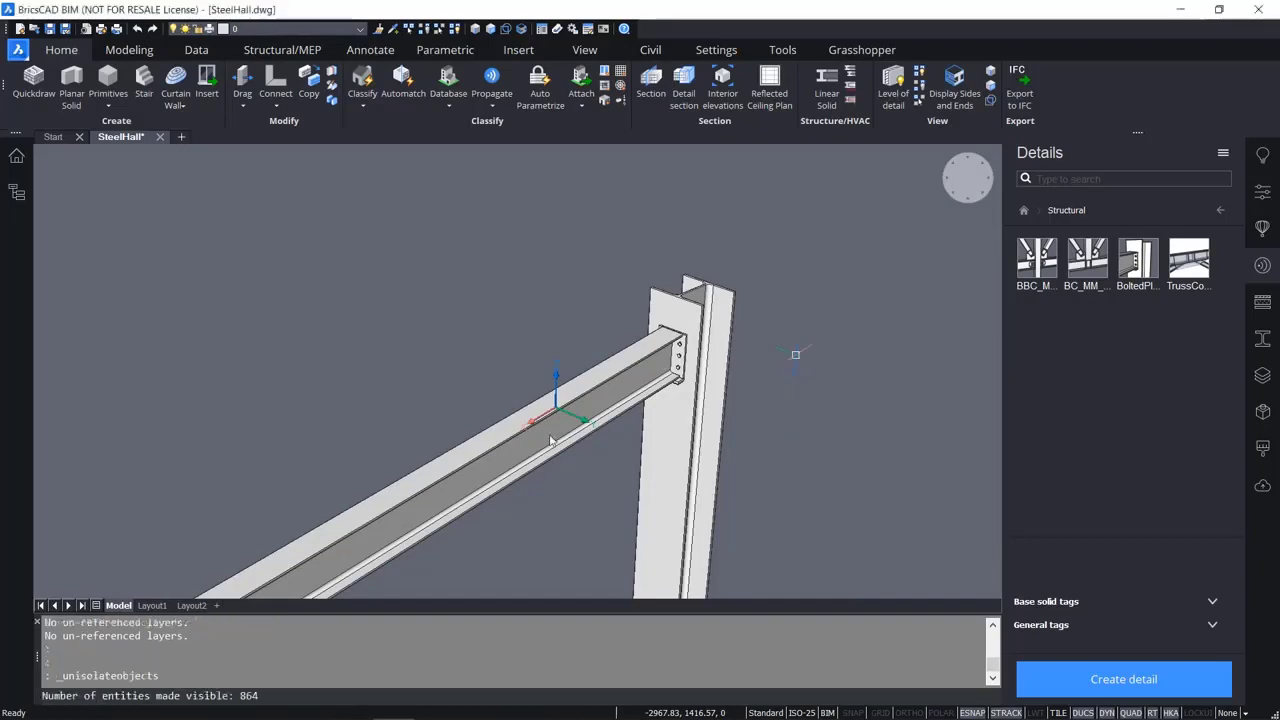
scroll(550, 440, down, 6)
middle_drag(617, 415, 537, 230)
middle_drag(690, 420, 597, 350)
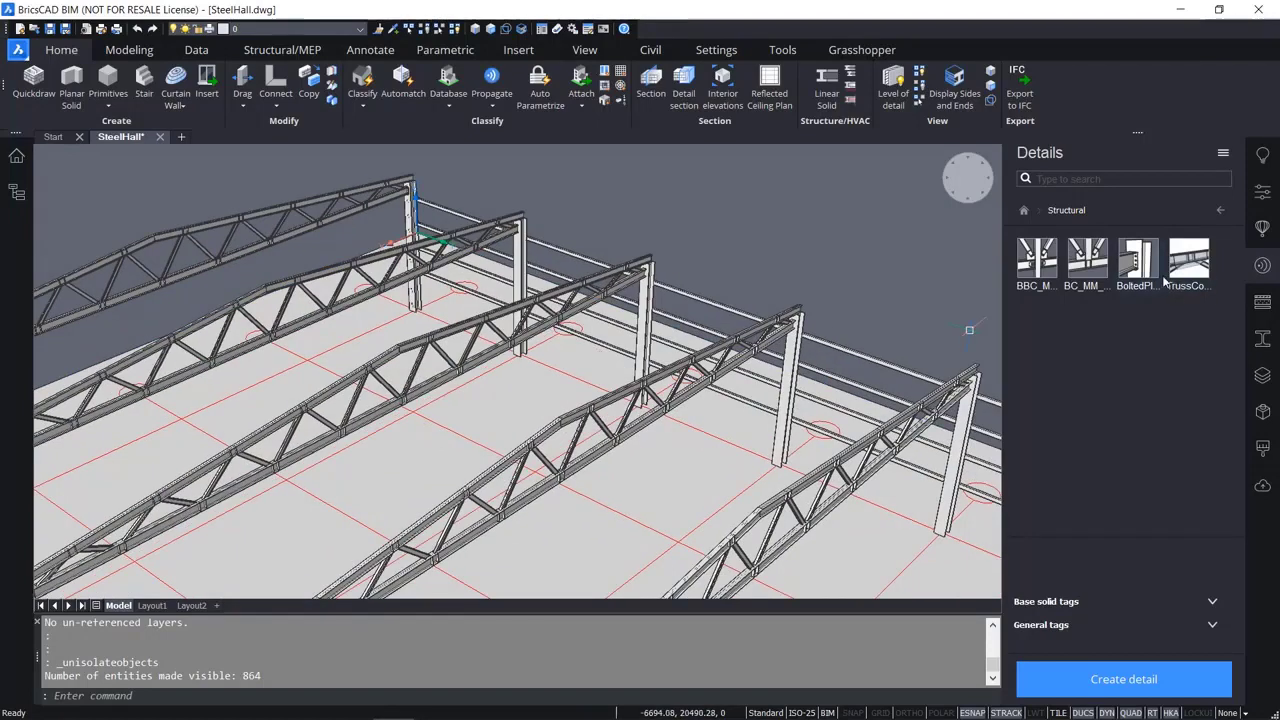
Propagate the BoltedPlate detail through the hall, accept the undecided suggestion at the far corner truss, and apply all suggestions.
drag(1158, 266, 960, 250)
drag(789, 250, 789, 250)
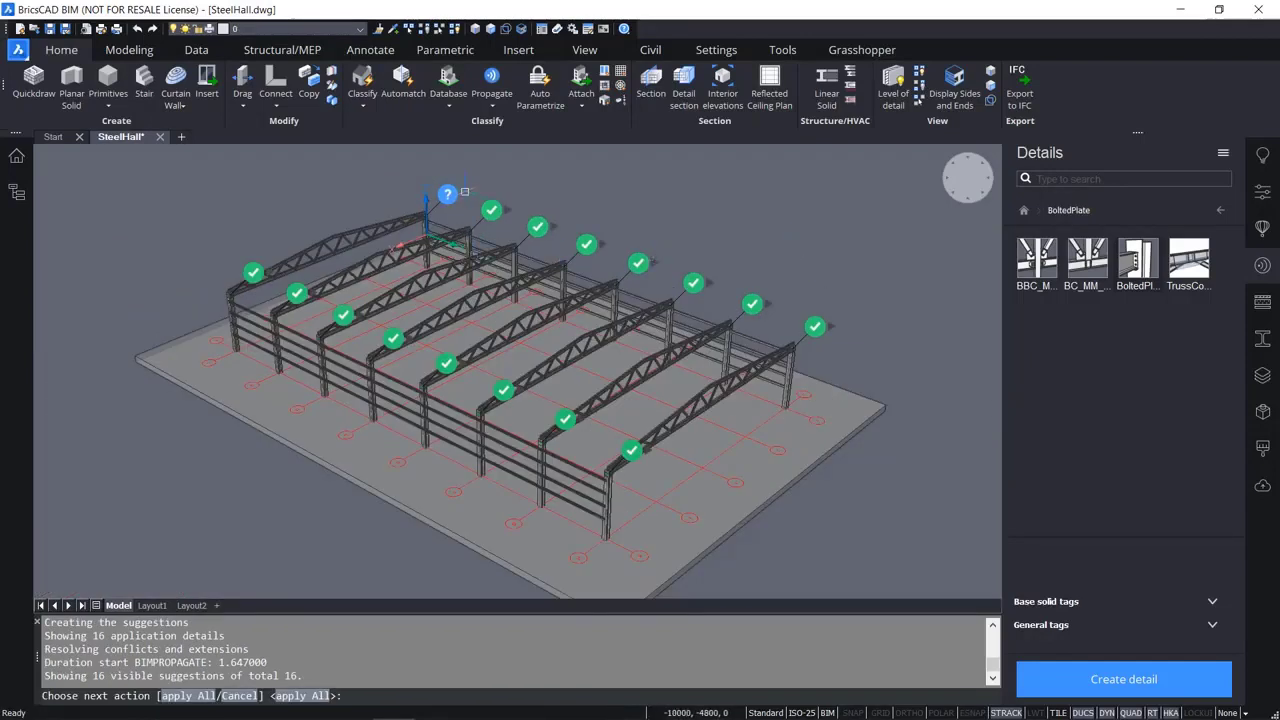
click(447, 194)
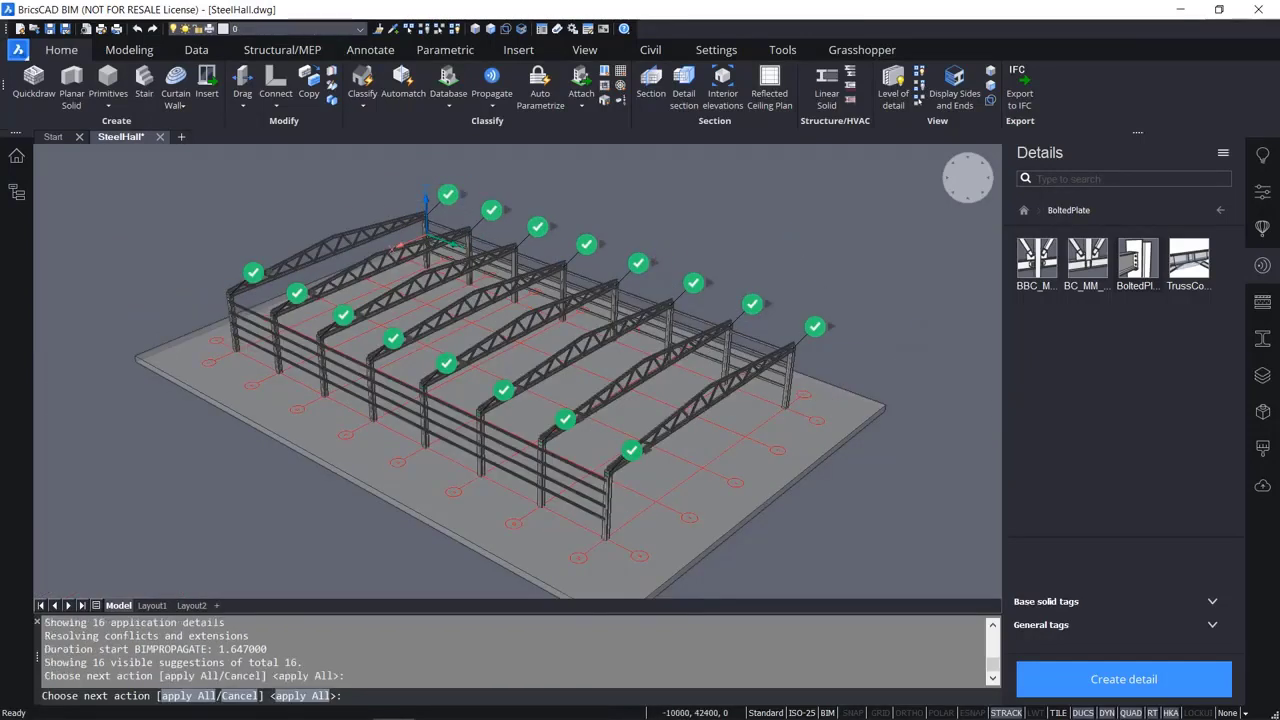
mouse_move(449, 204)
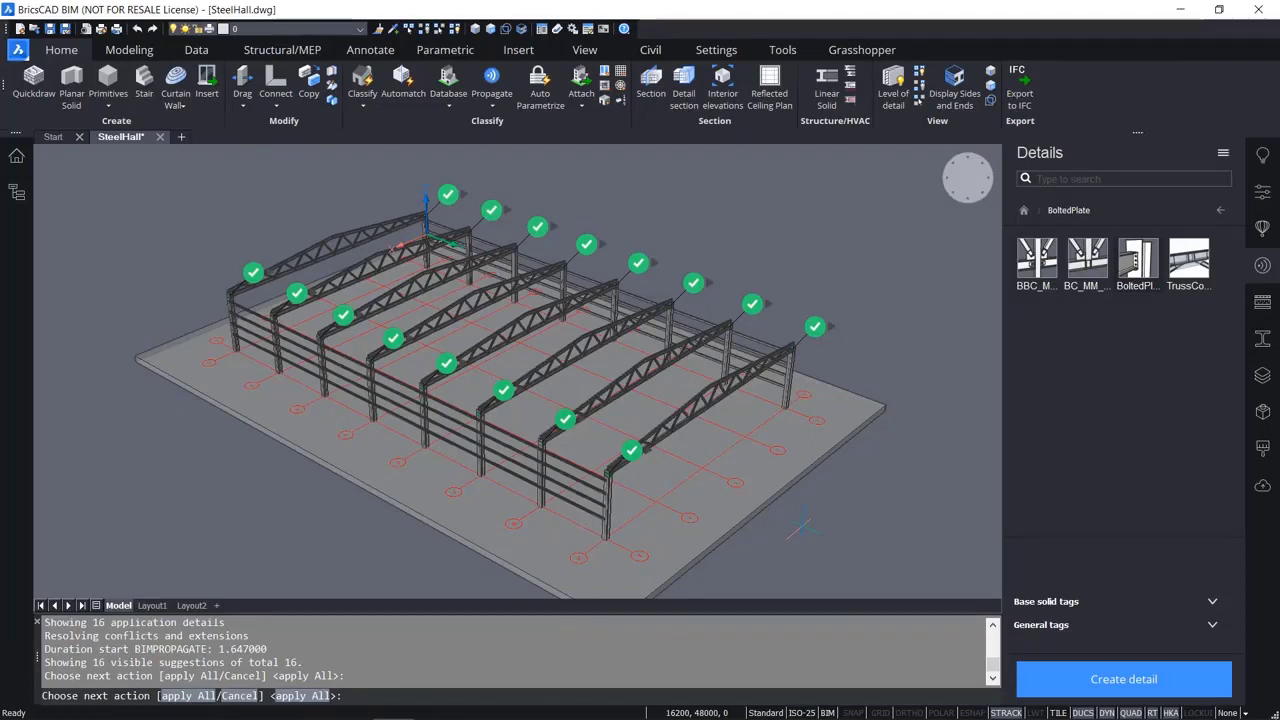
key(Return)
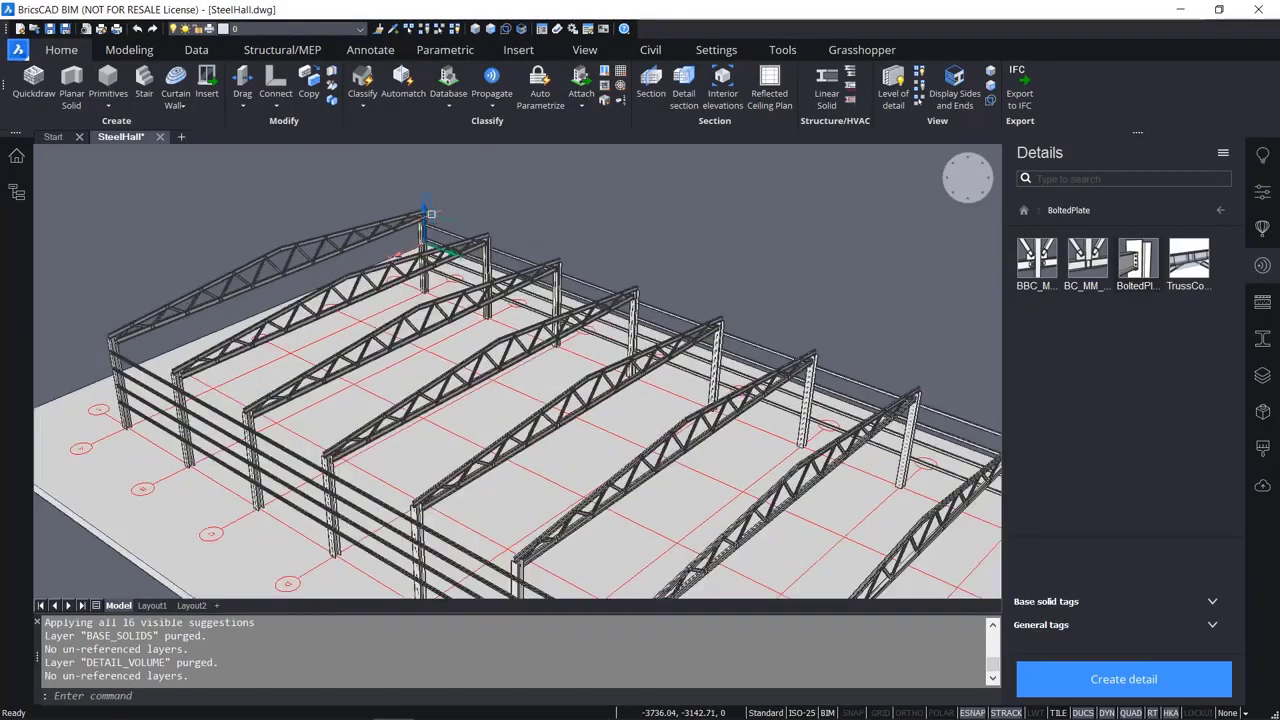
Examine the propagated bolted plates at the truss-to-column connections on both sides of the hall.
scroll(563, 247, up, 10)
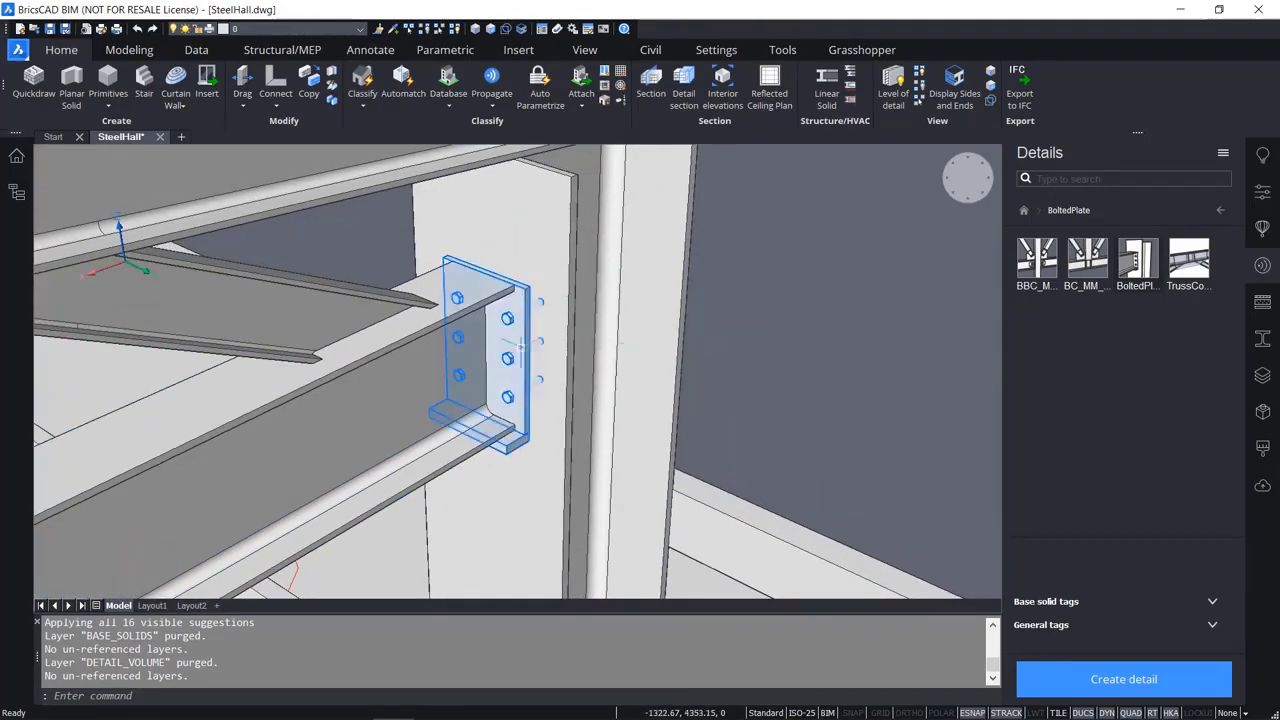
scroll(510, 358, down, 2)
scroll(510, 358, down, 6)
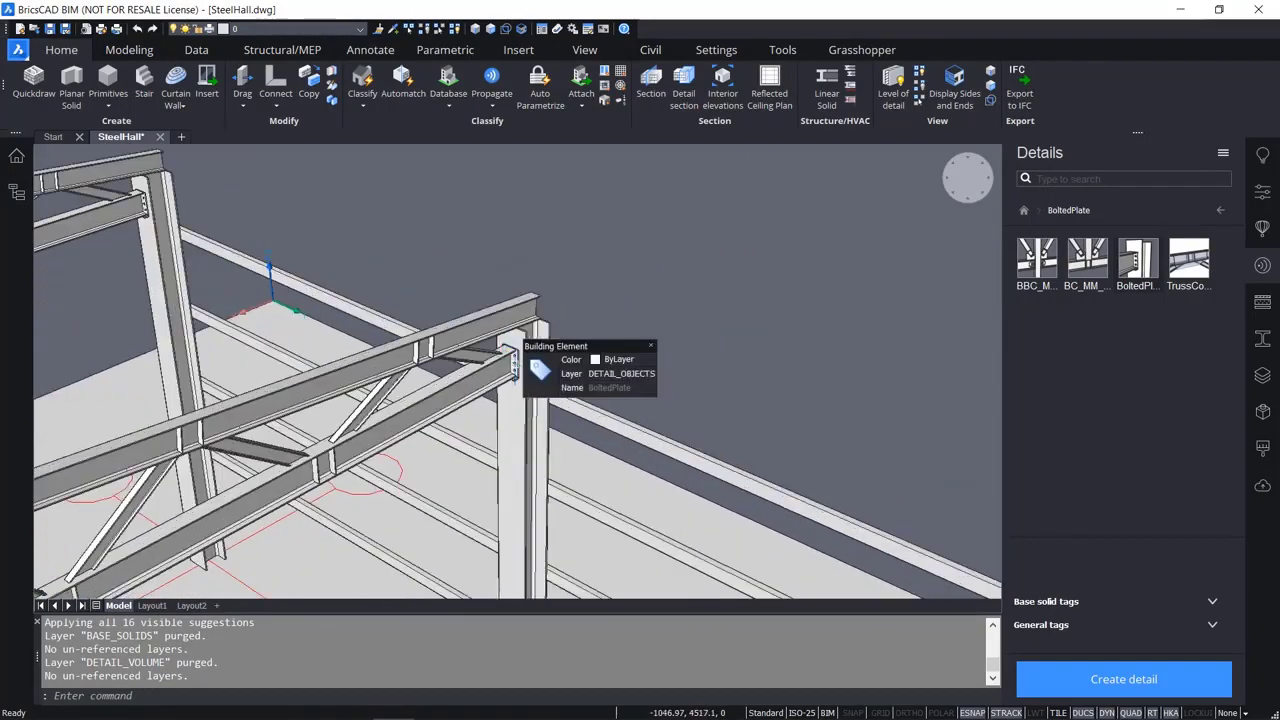
shift+middle_drag(512, 361, 743, 389)
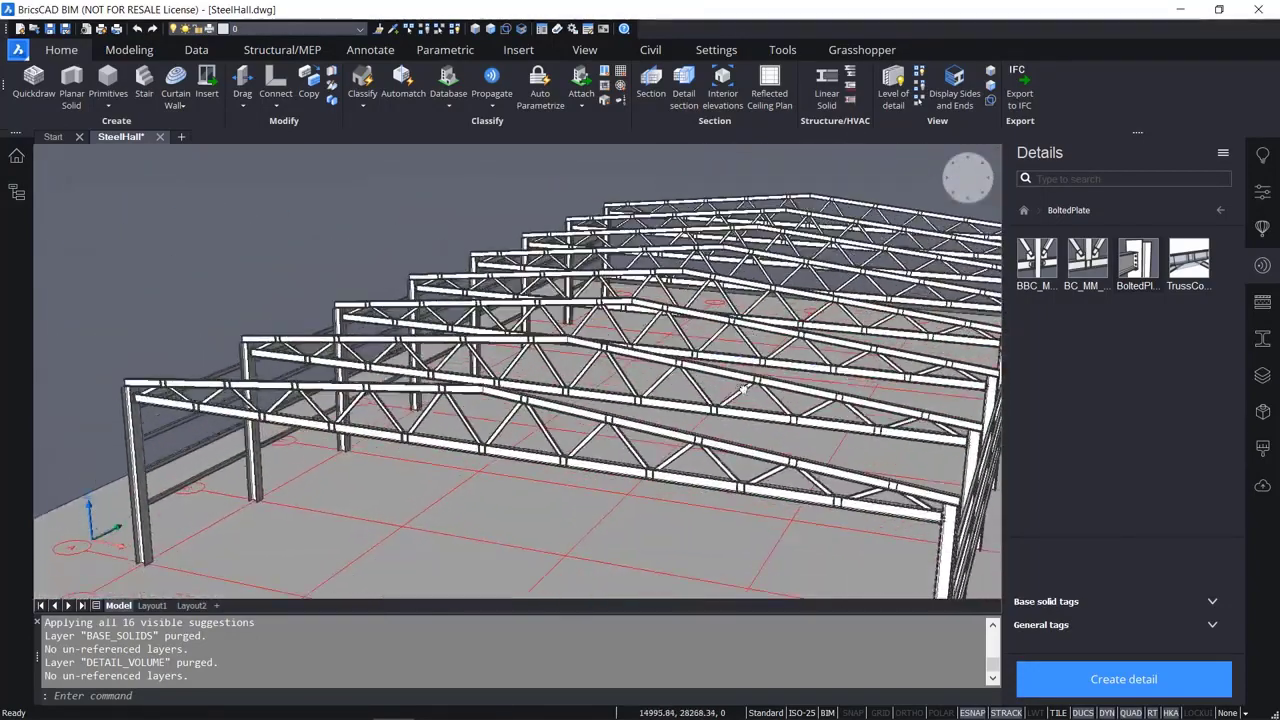
scroll(128, 396, up, 4)
scroll(128, 396, up, 6)
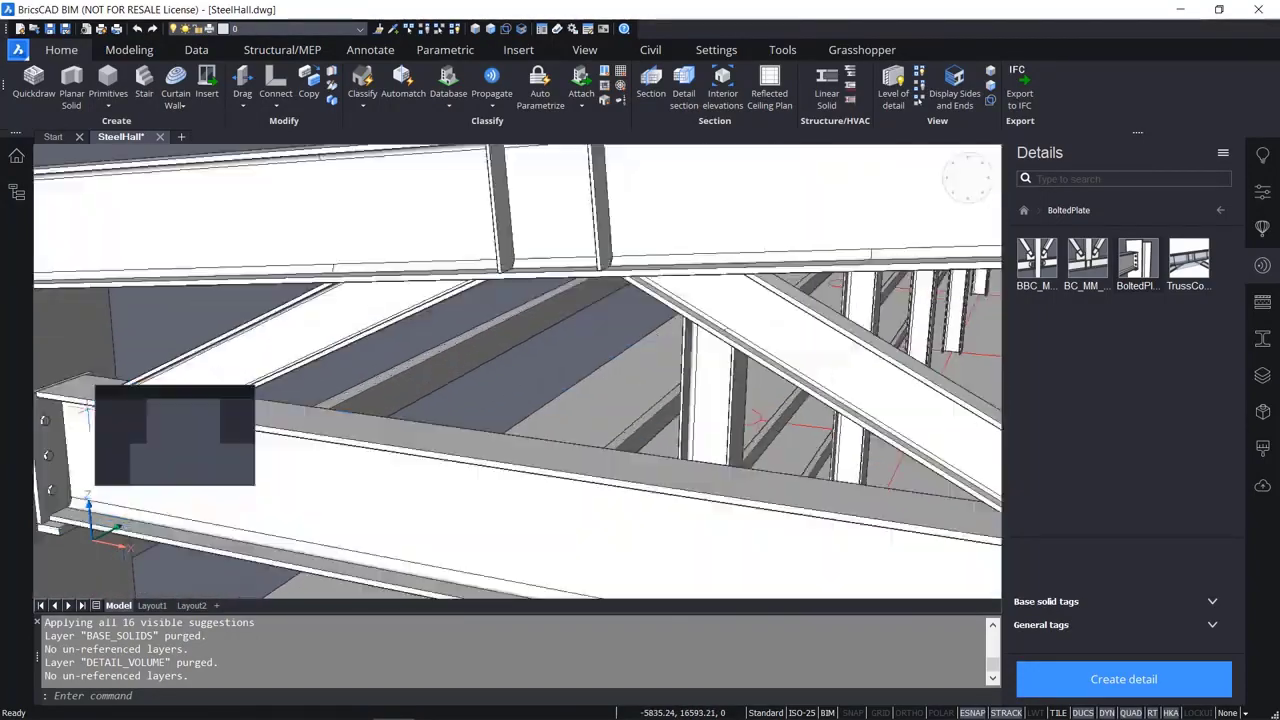
scroll(281, 402, up, 2)
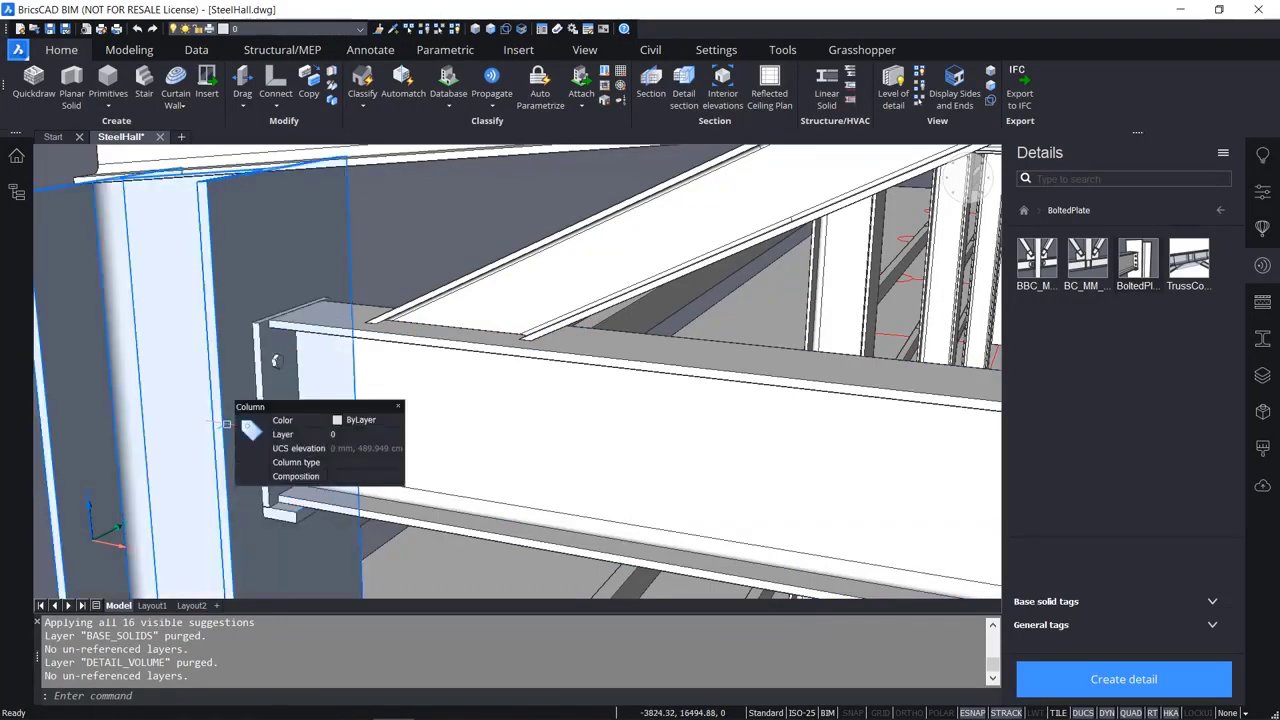
scroll(298, 405, down, 5)
scroll(303, 379, down, 4)
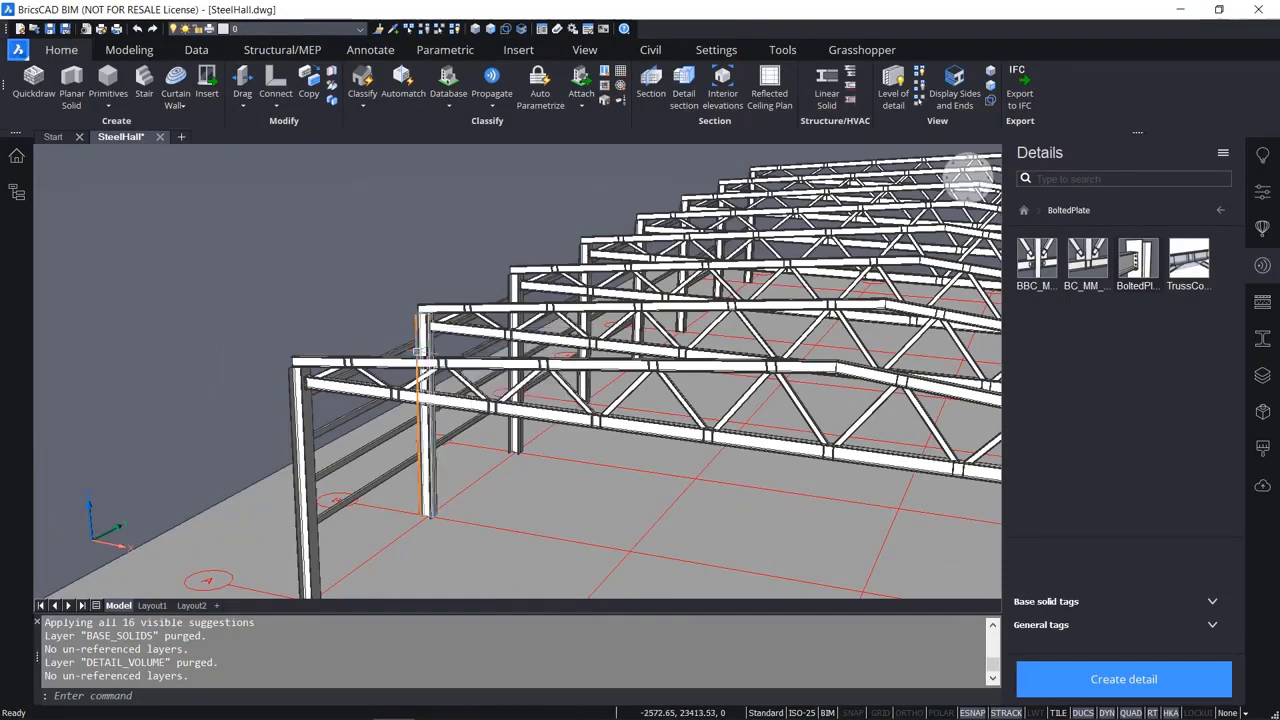
Undo the propagation and the unisolating, back to the single isolated beam-column connection.
key(ctrl+z)
key(ctrl+z)
key(ctrl+z)
key(ctrl+z)
key(ctrl+z)
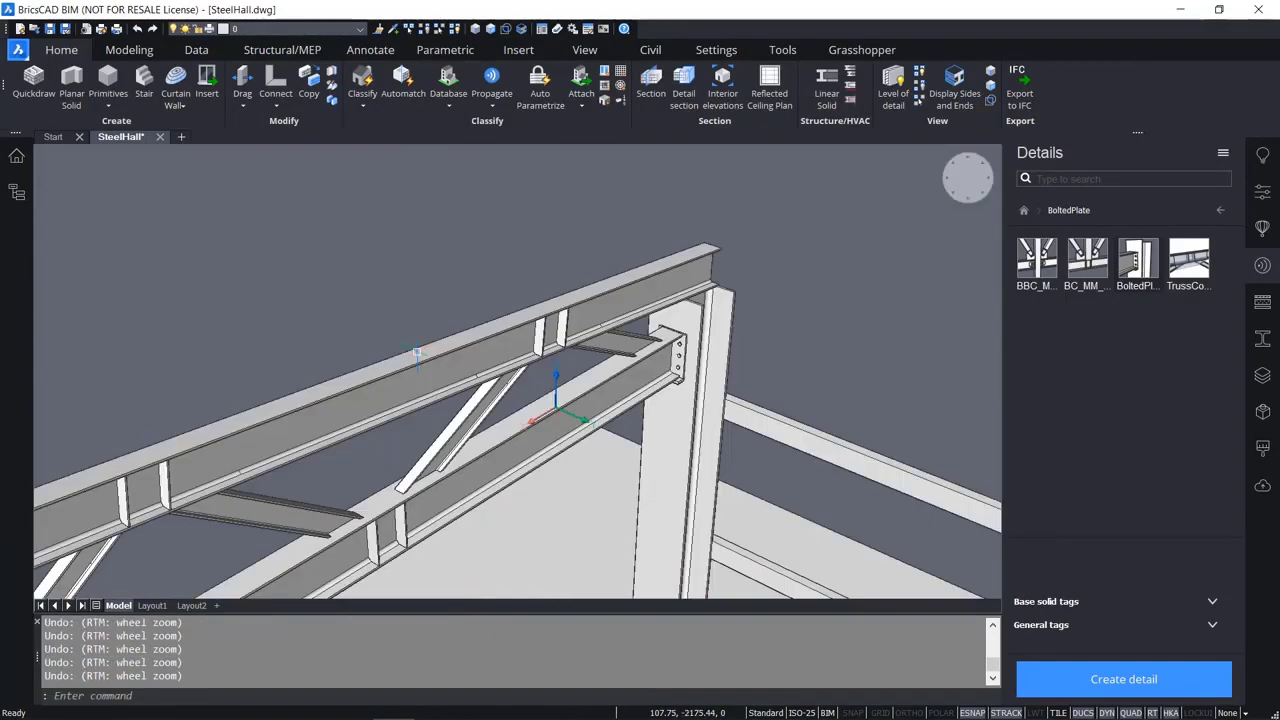
key(ctrl+z)
key(ctrl+z)
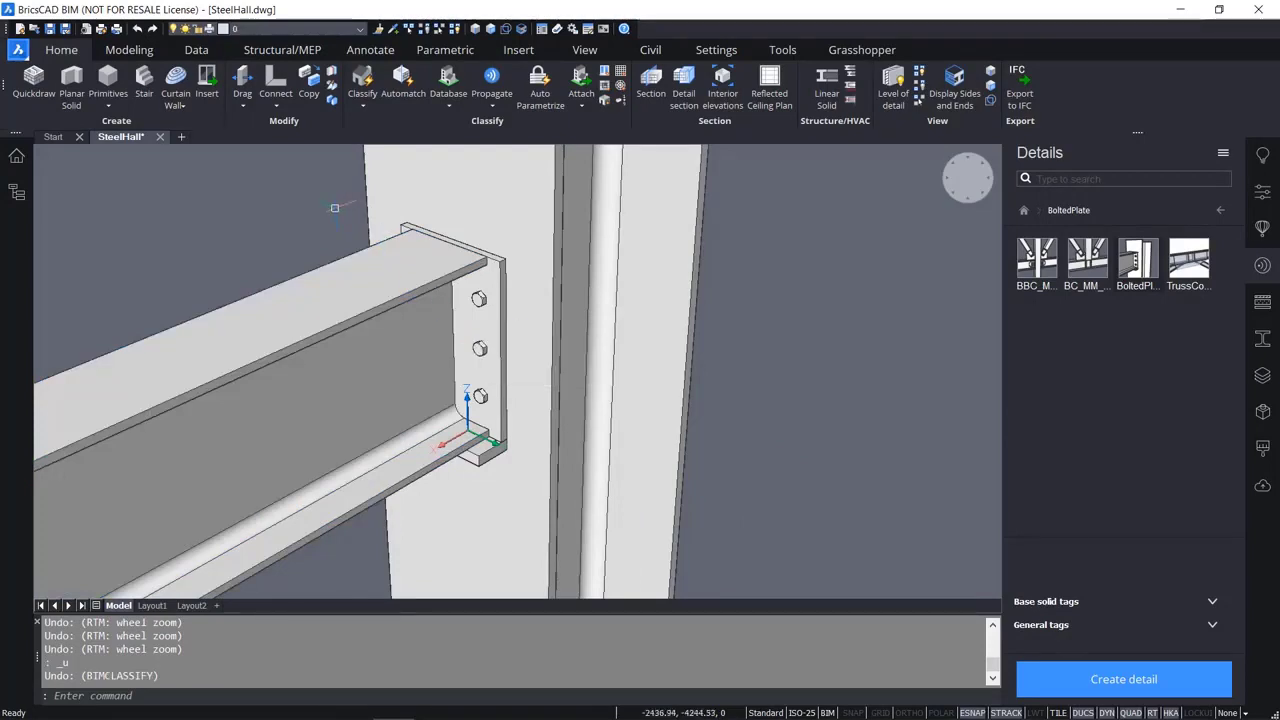
click(309, 203)
click(830, 498)
key(Escape)
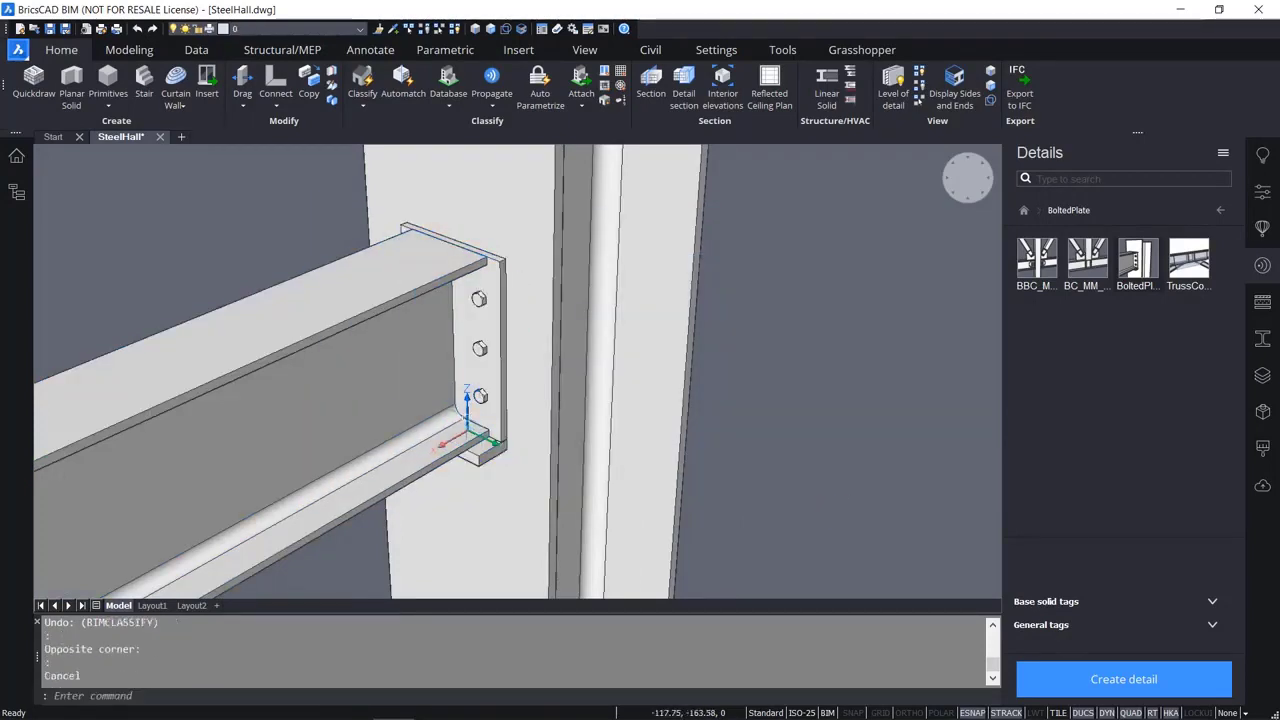
key(Escape)
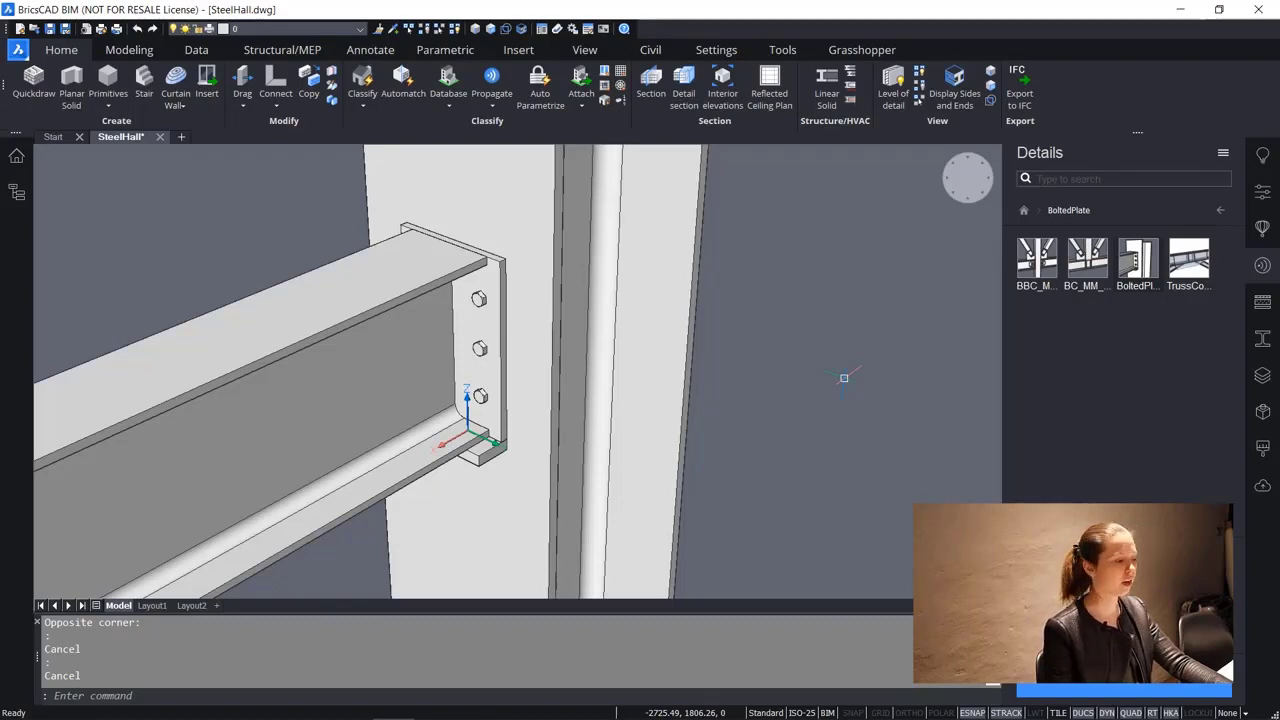
key(ctrl+y)
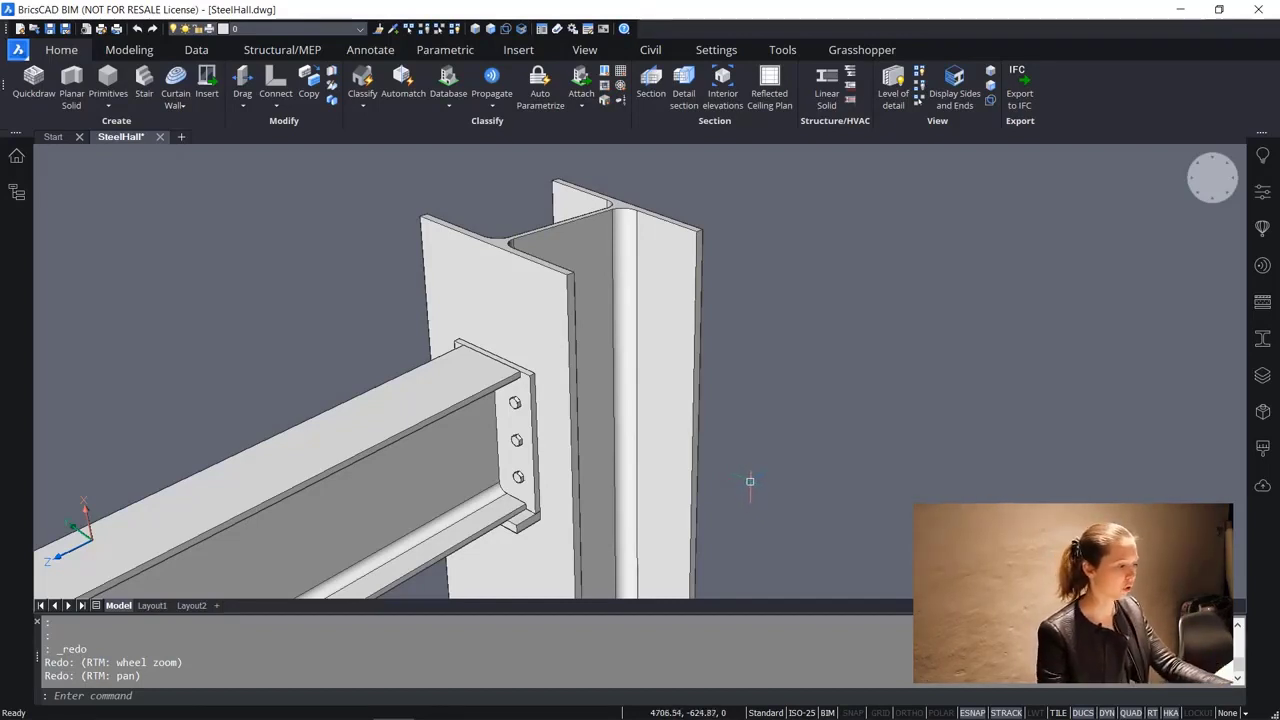
mouse_move(510, 313)
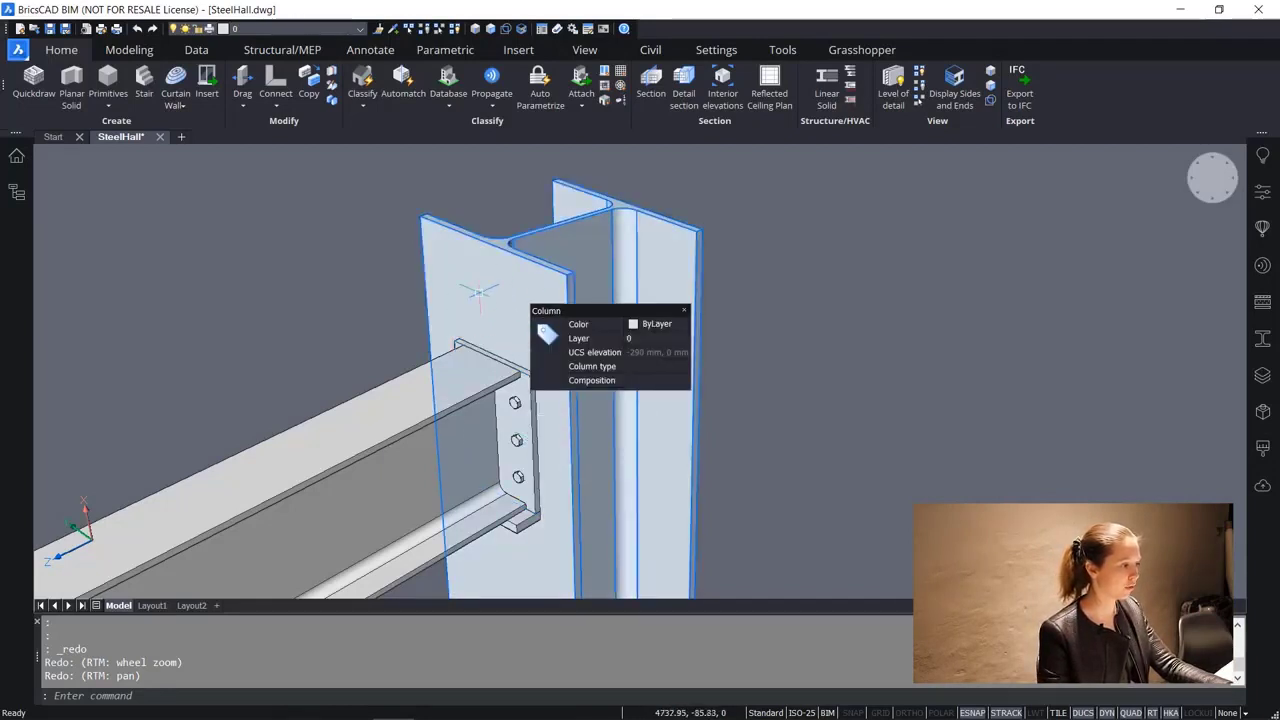
key(Tab)
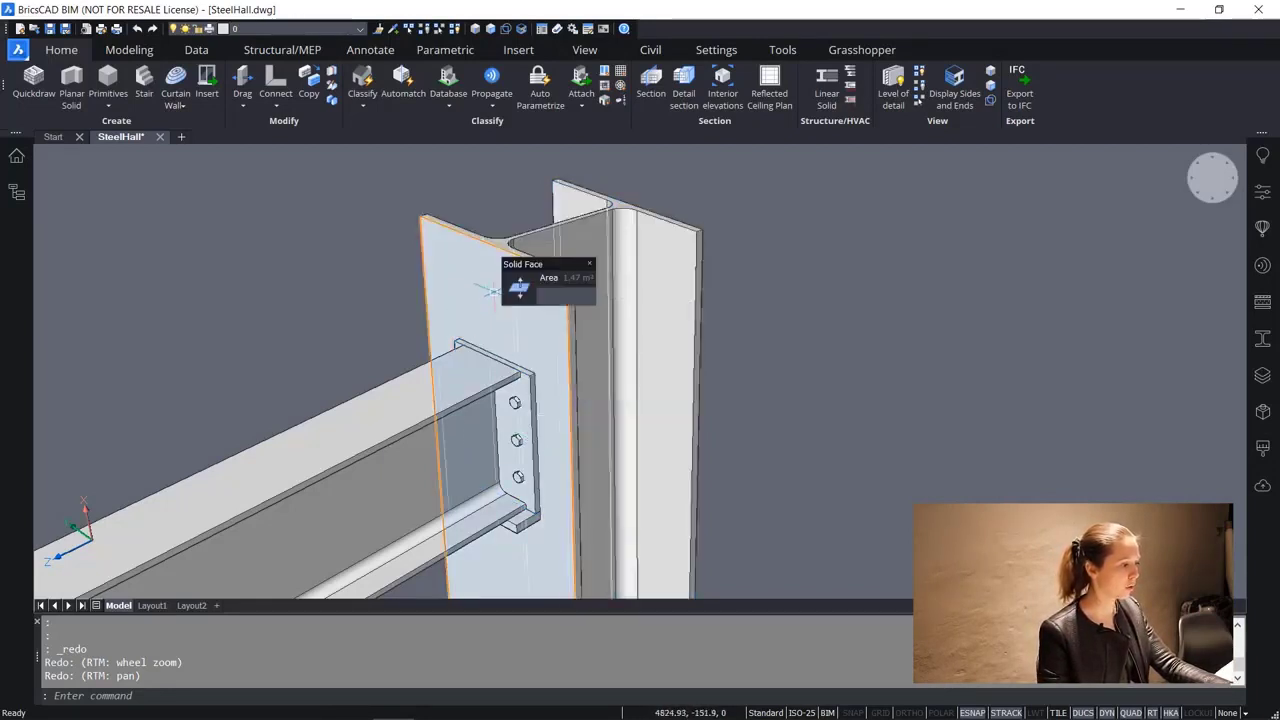
click(490, 291)
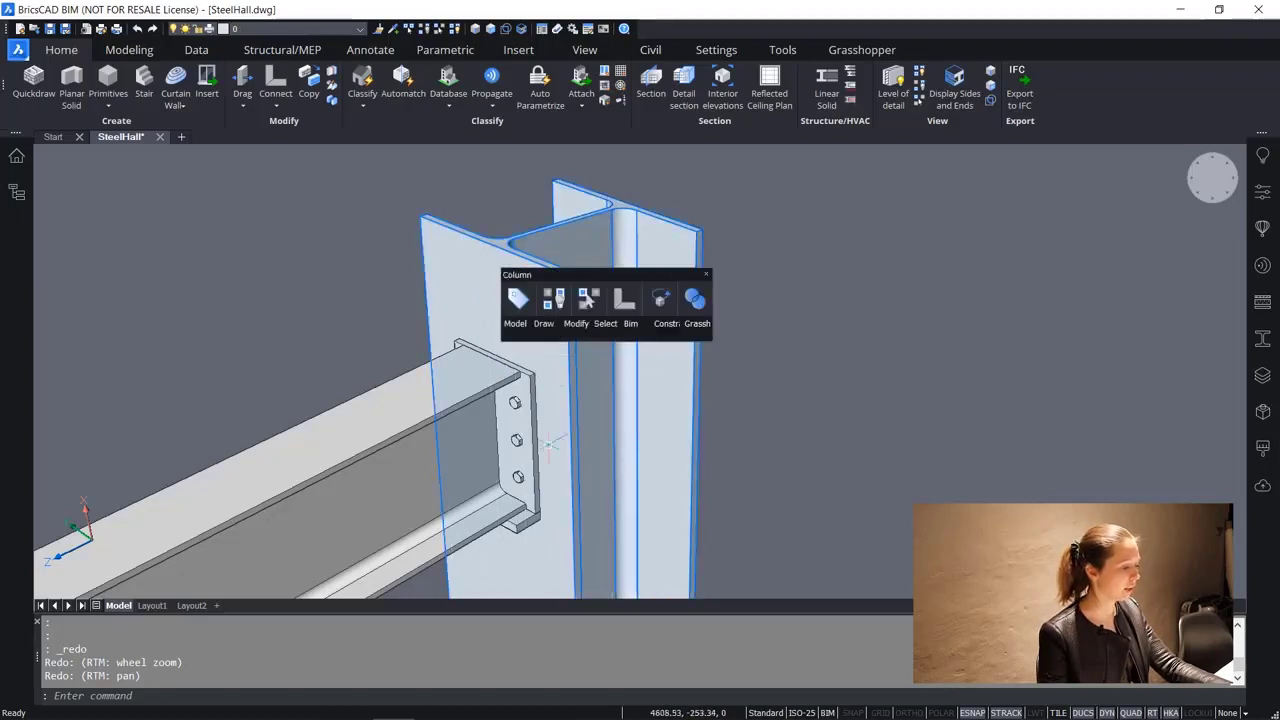
key(Escape)
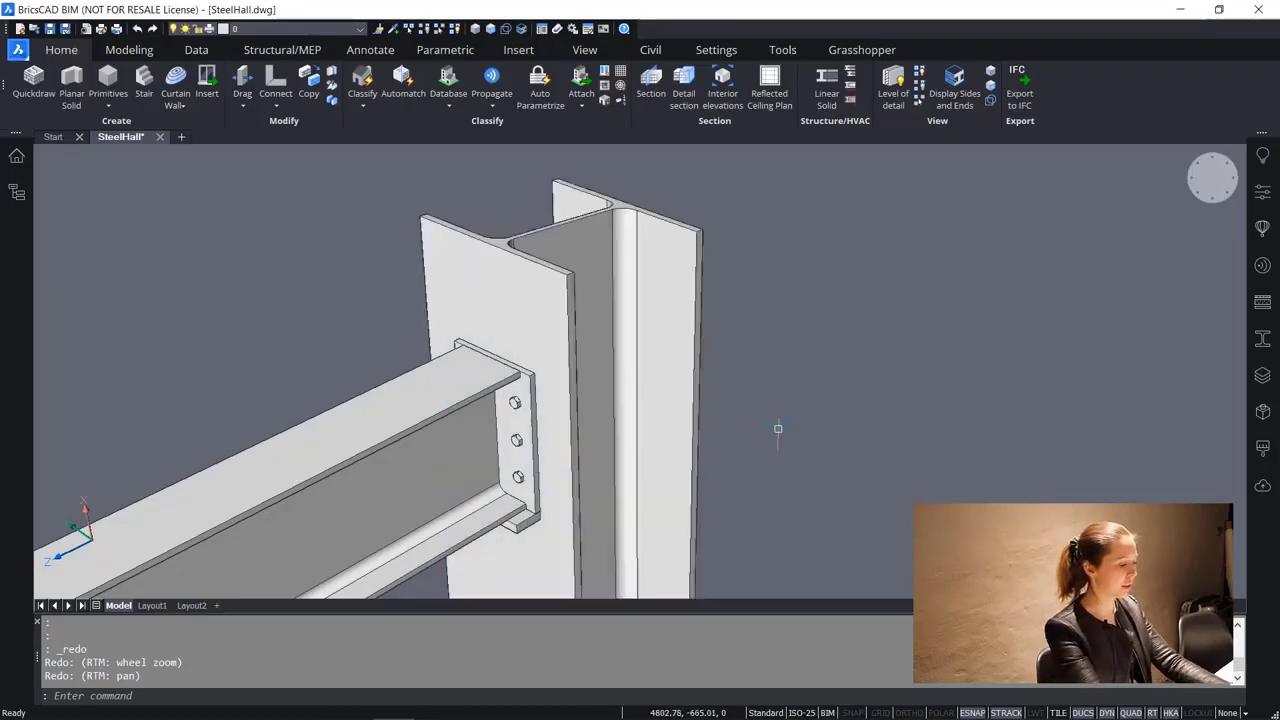
Align the UCS with the column's flange face that carries the bolted plate, using the Face option, and accept the orientation.
text(ucs)
key(Return)
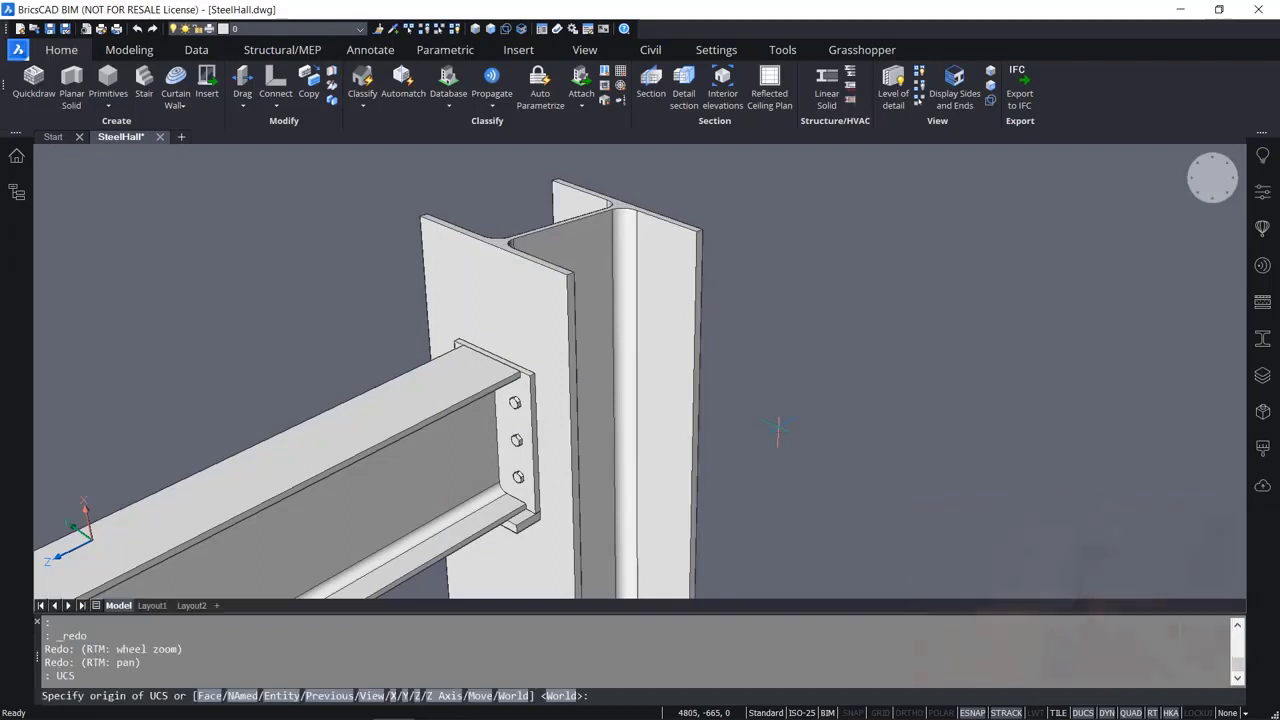
text(f)
key(Return)
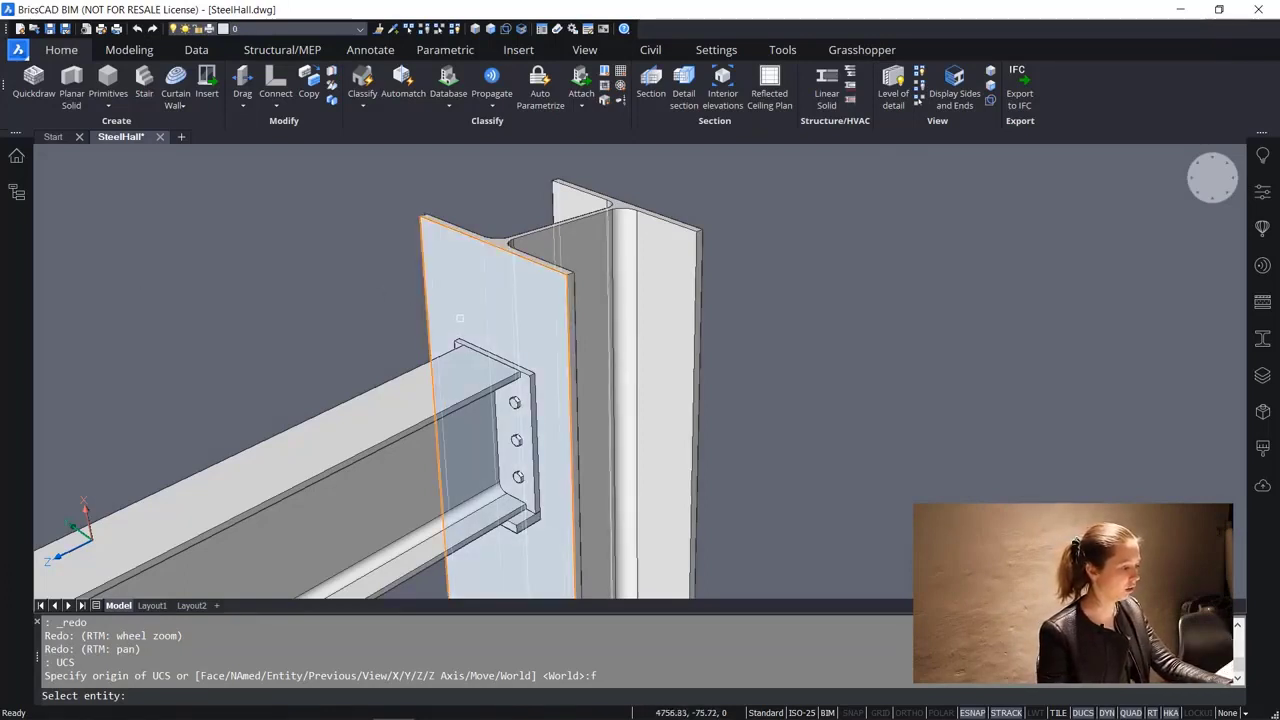
click(461, 319)
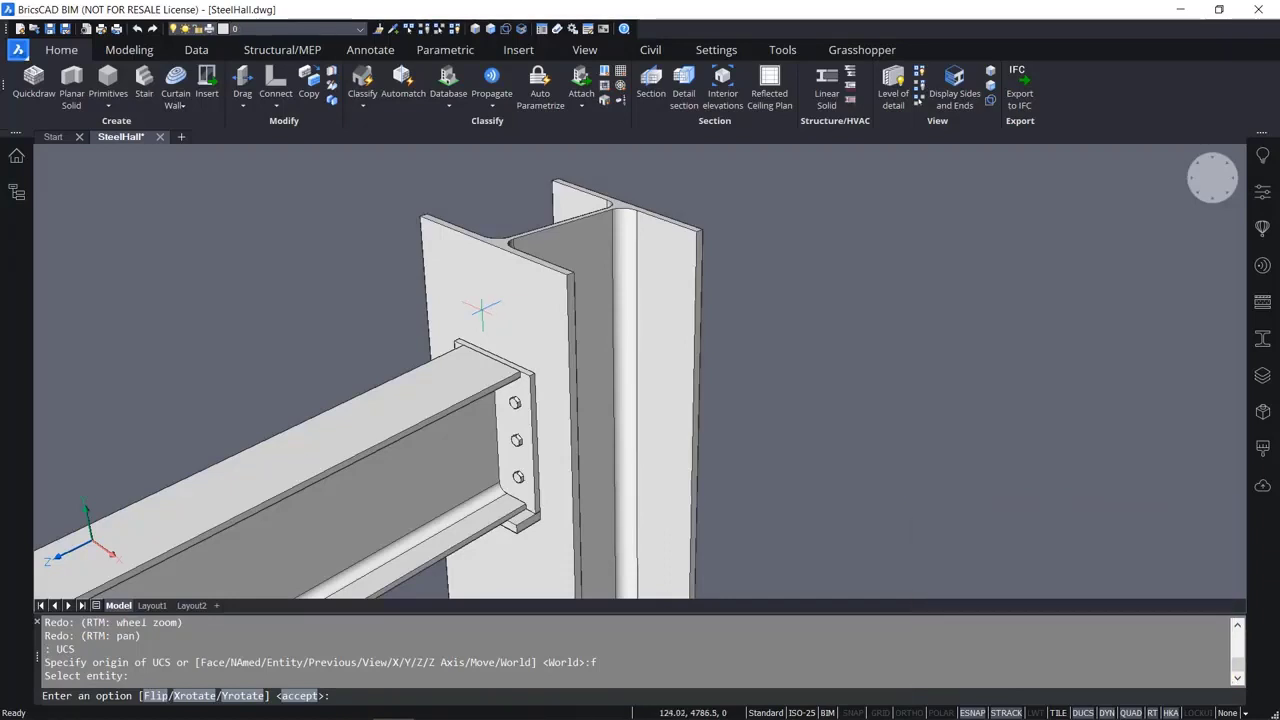
key(Return)
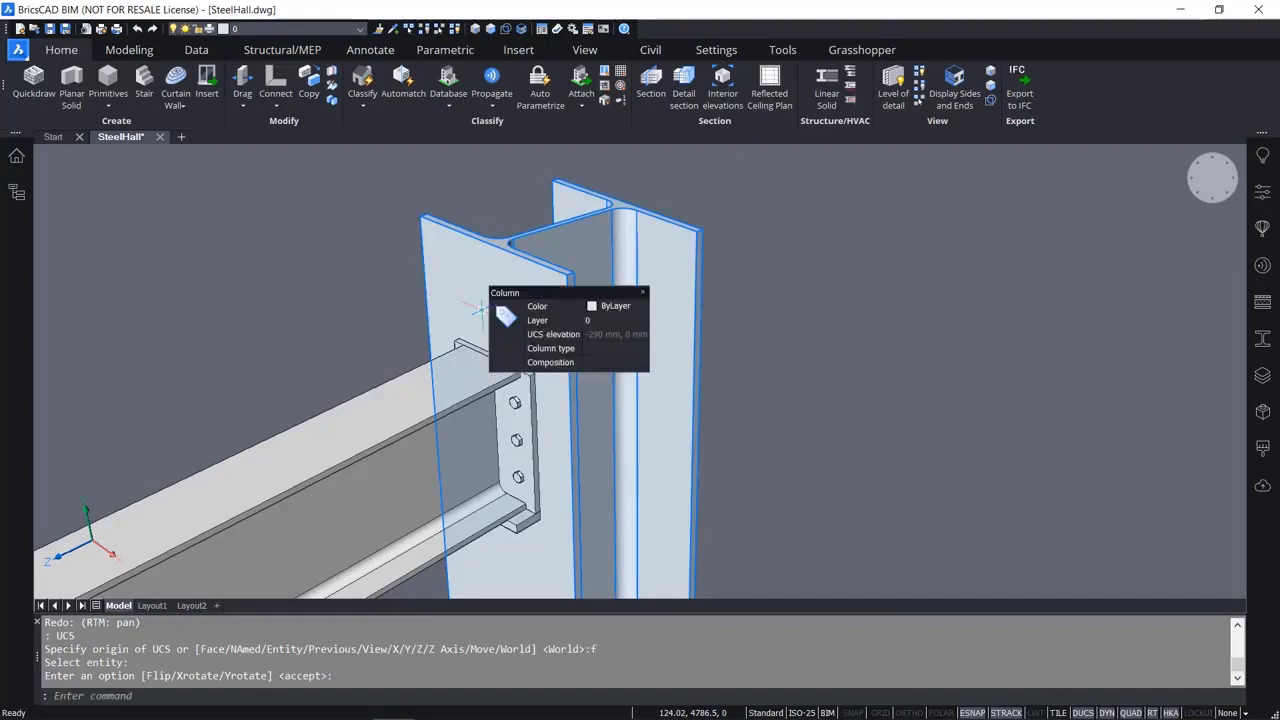
Form a local mechanical component named BoltedPlateComponent from the plates and bolts, with its base point midway along the plate's upper edge.
click(380, 318)
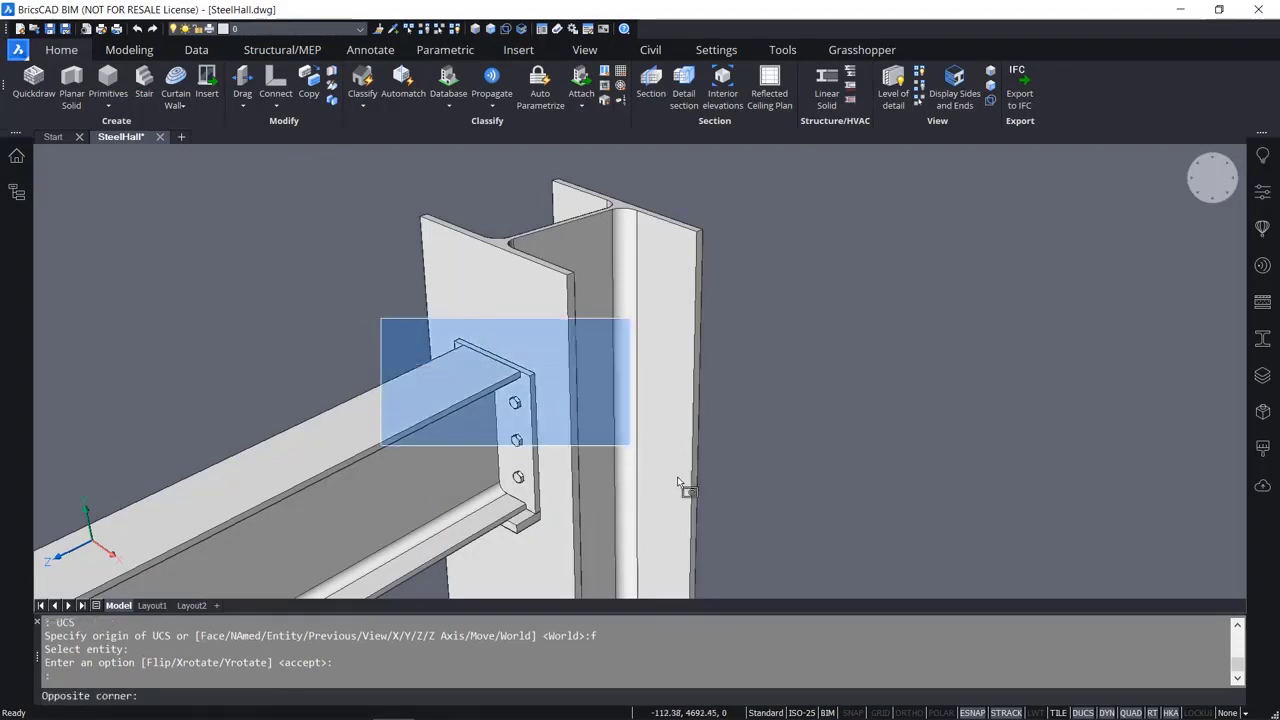
click(841, 570)
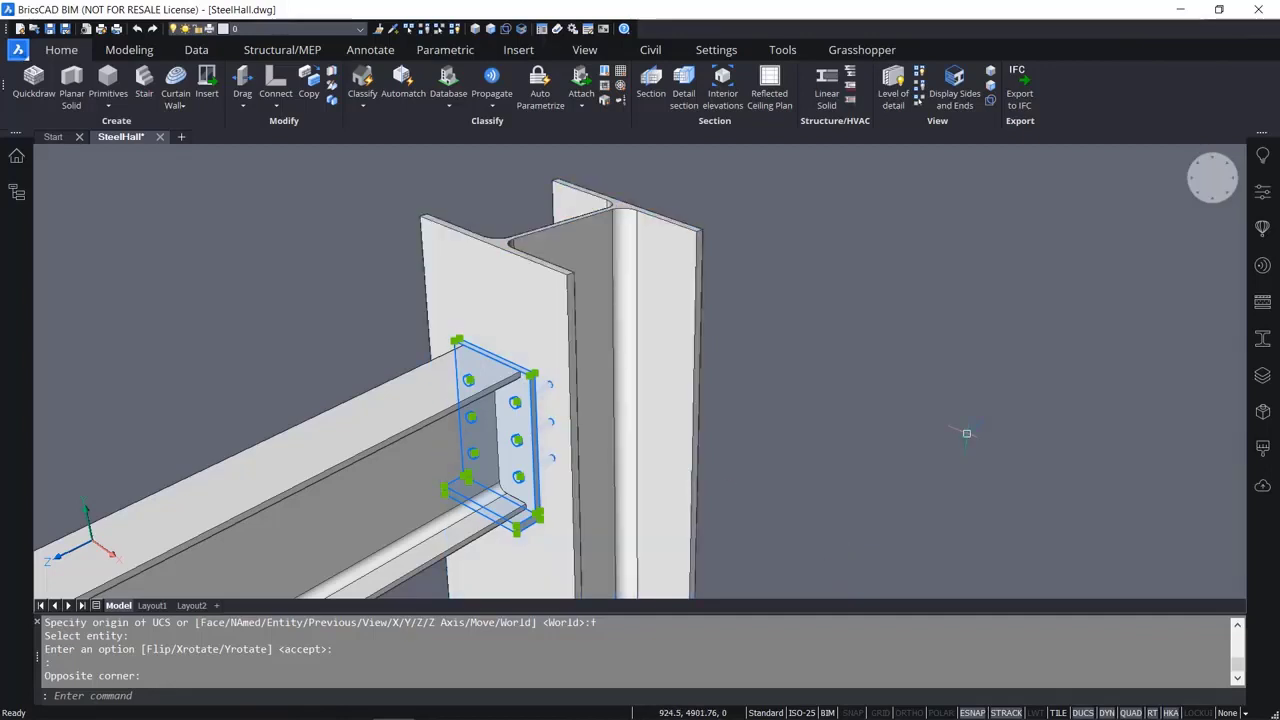
text(BMFORM)
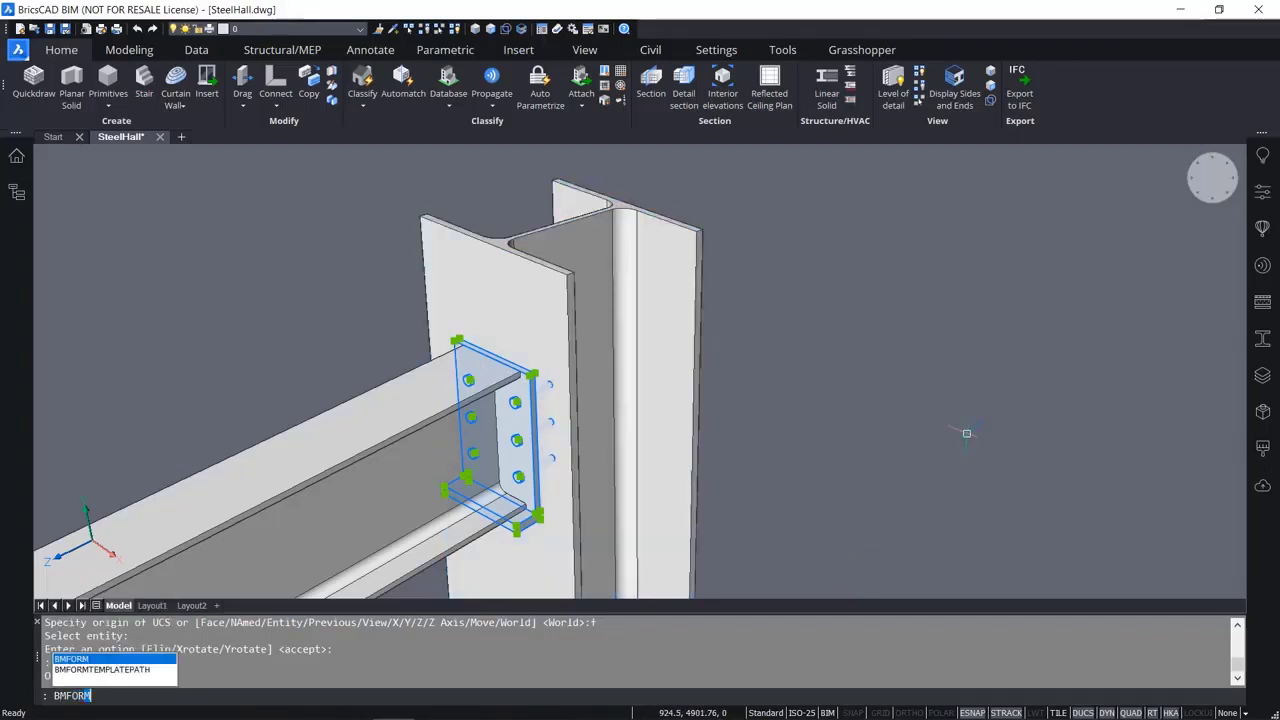
key(Return)
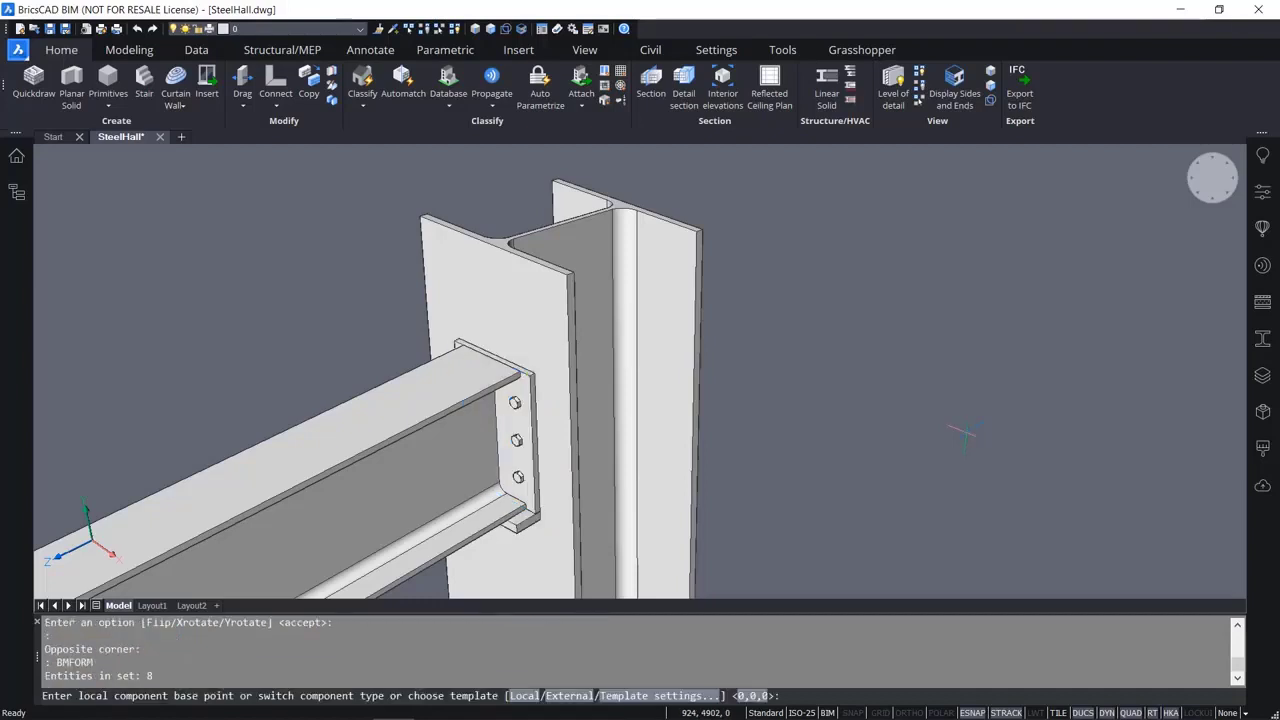
text(l)
key(Return)
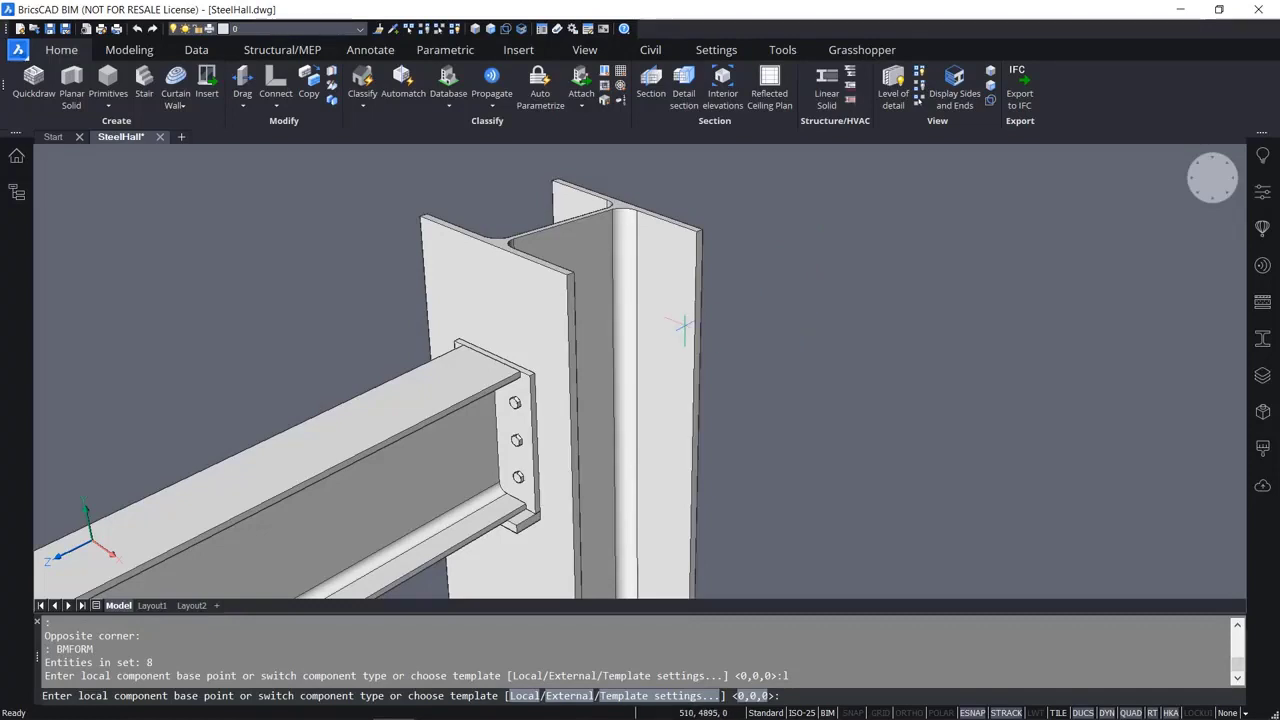
click(497, 354)
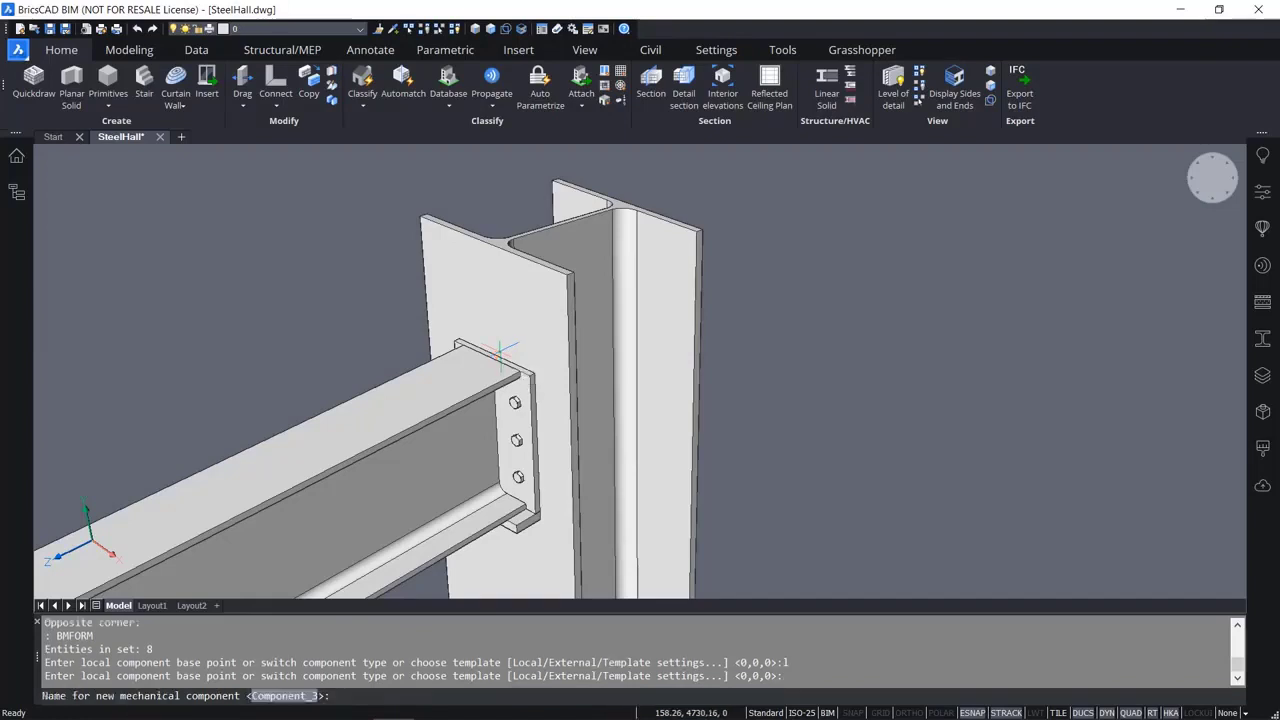
text(BoltedPlateComponent)
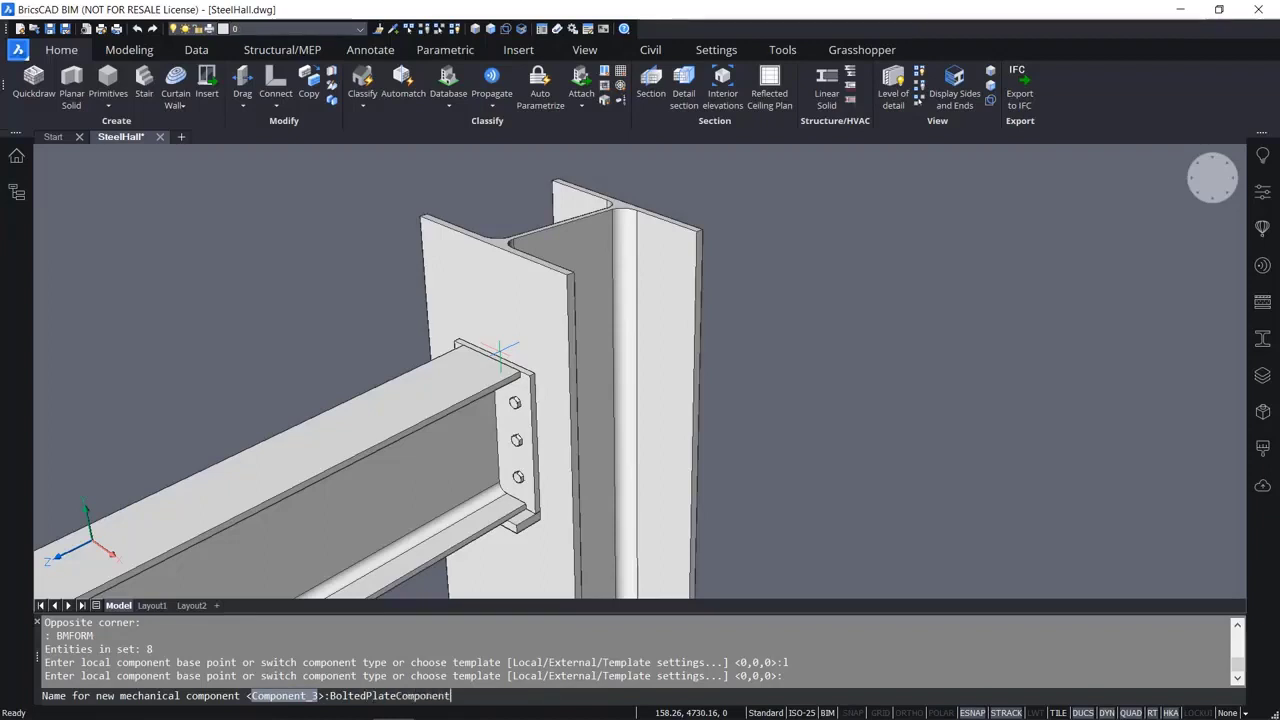
key(Return)
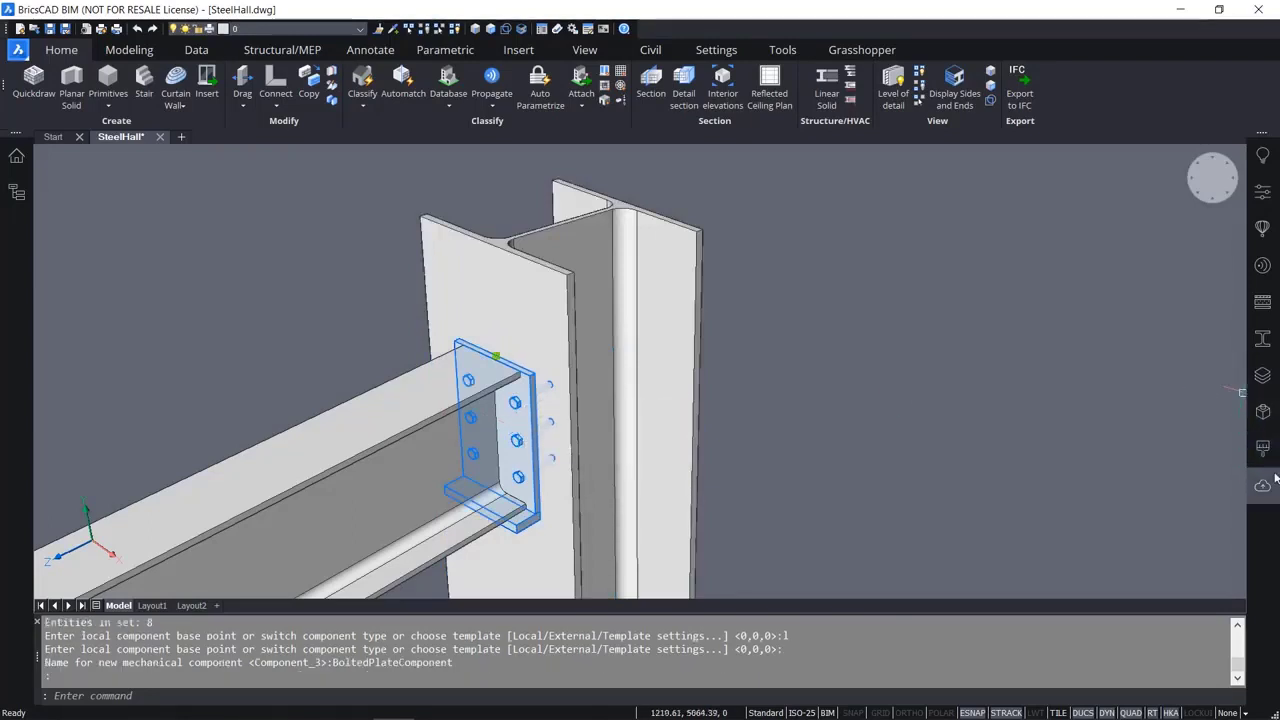
Examine the new component's block properties and its bolt structure in the Mechanical Browser.
click(1262, 195)
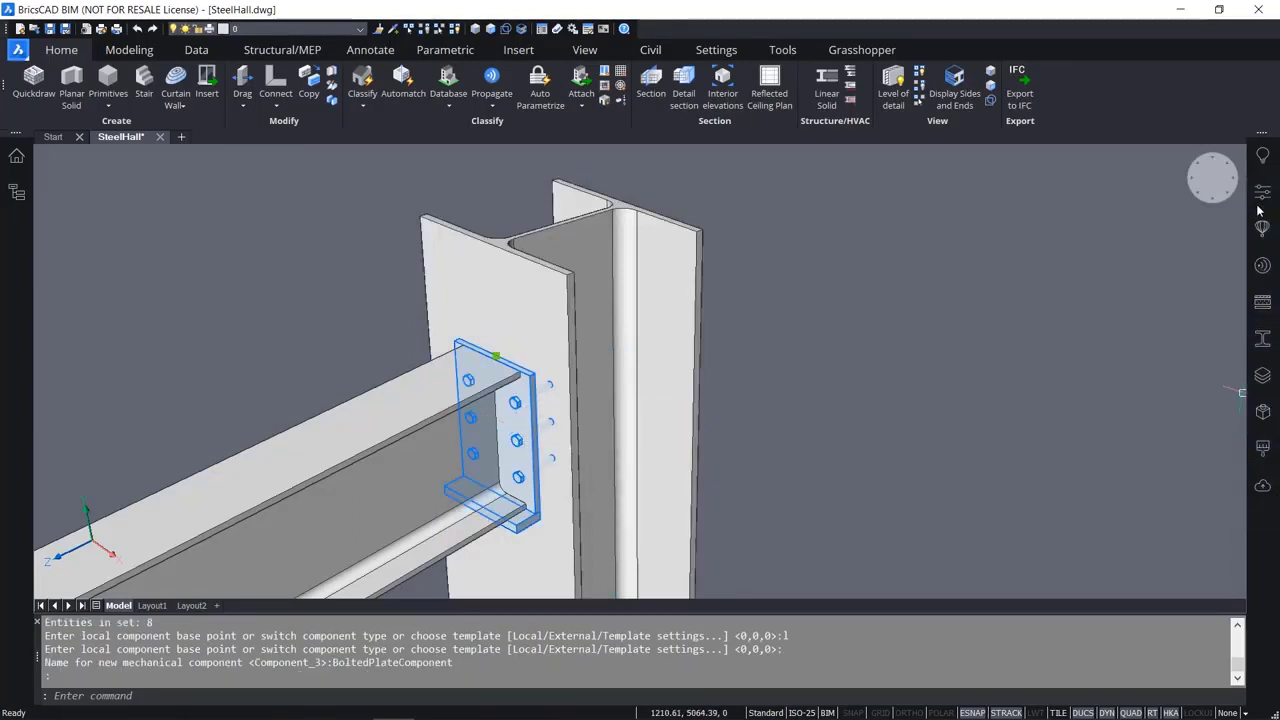
scroll(1179, 595, down, 1)
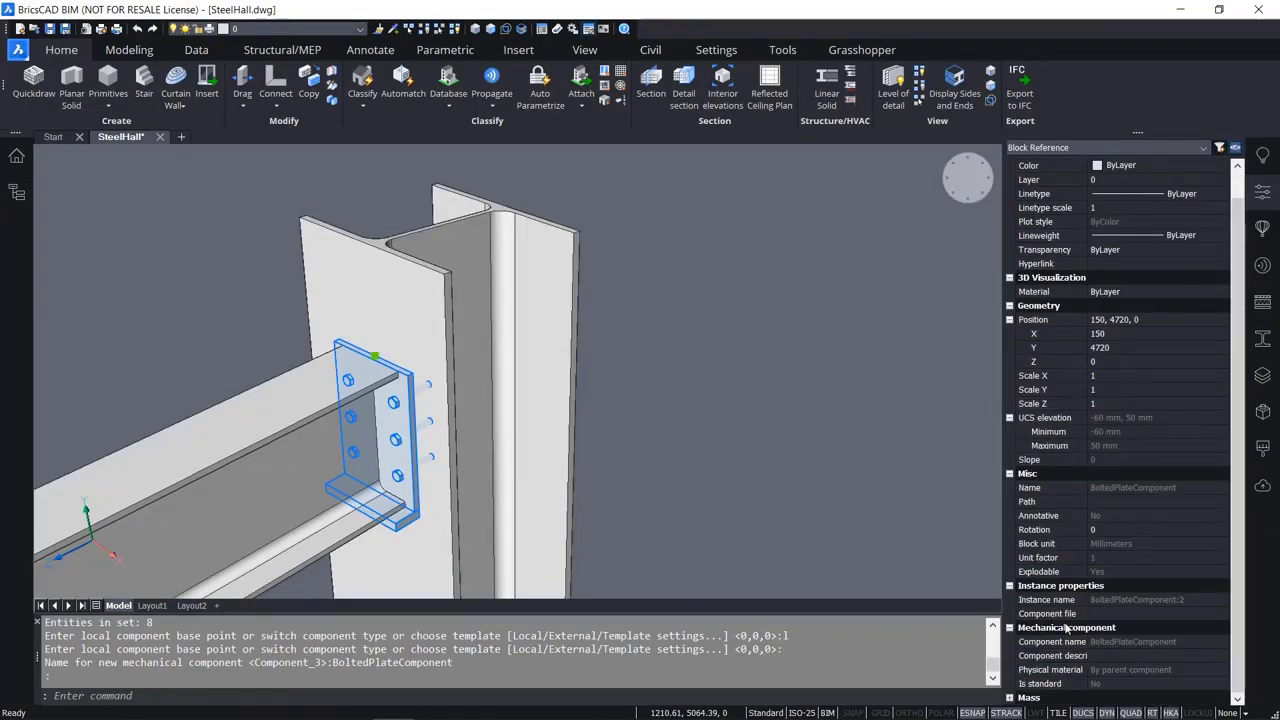
click(1263, 411)
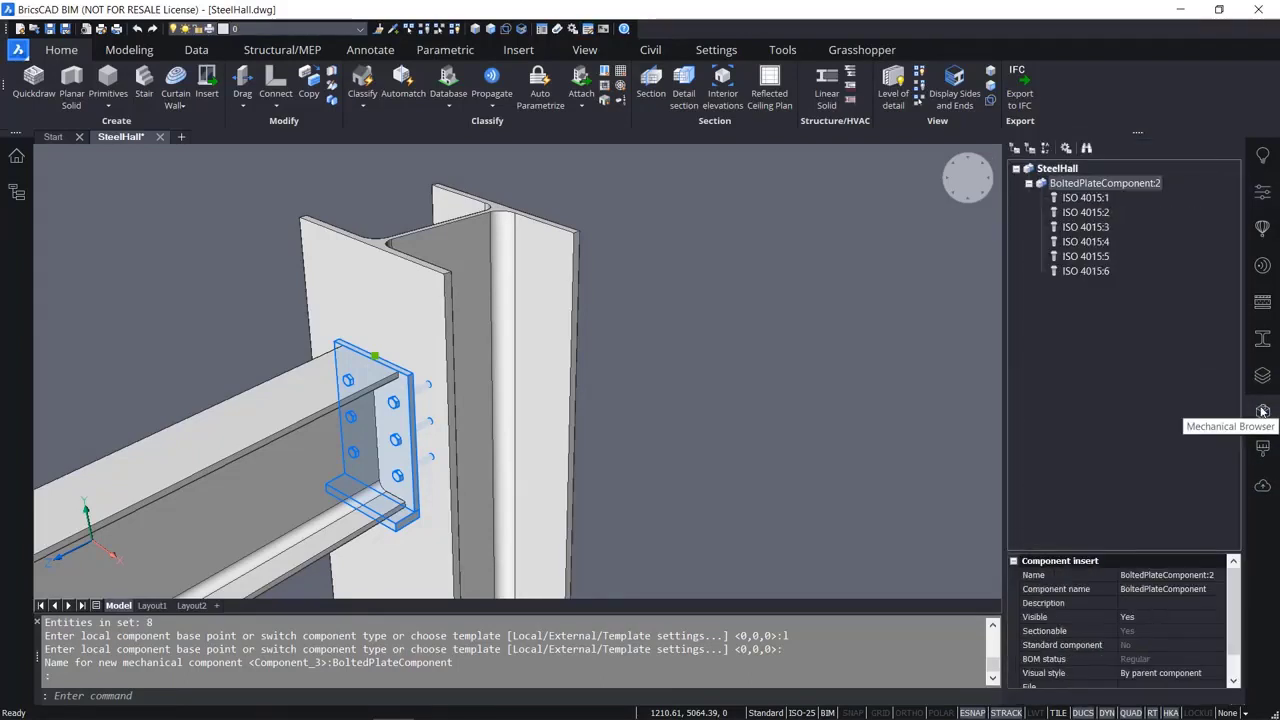
click(1057, 183)
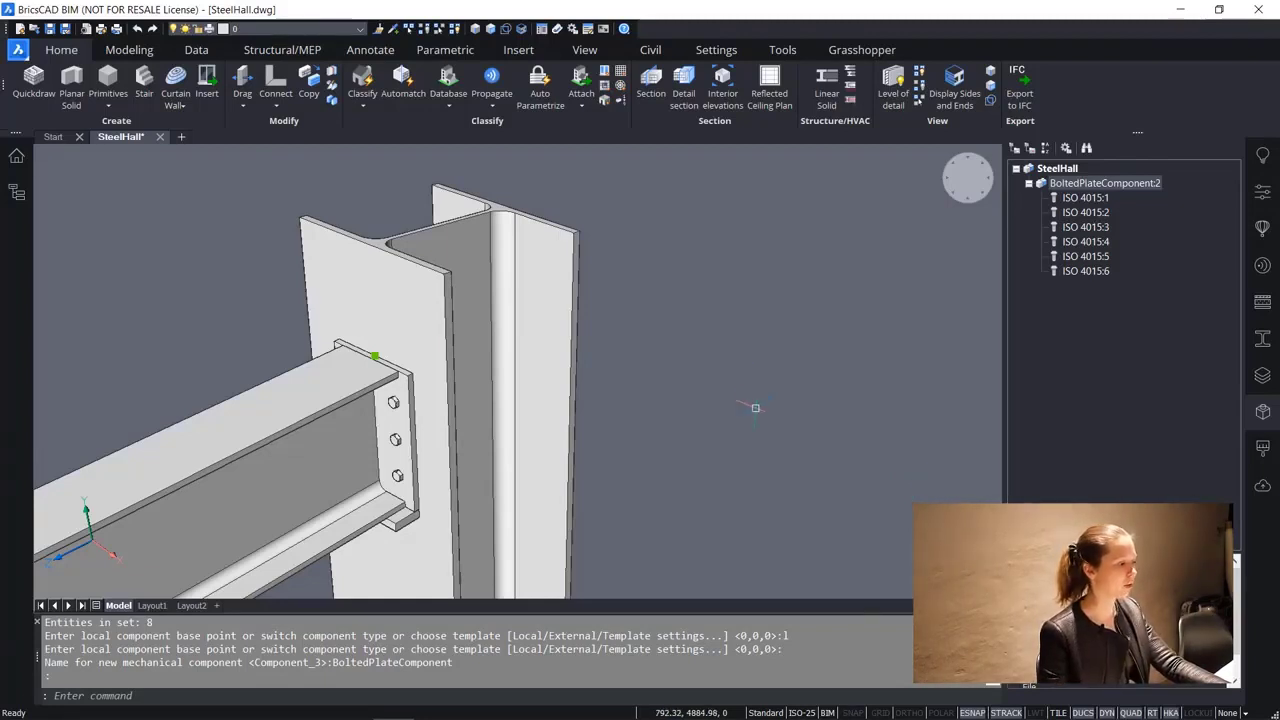
key(Escape)
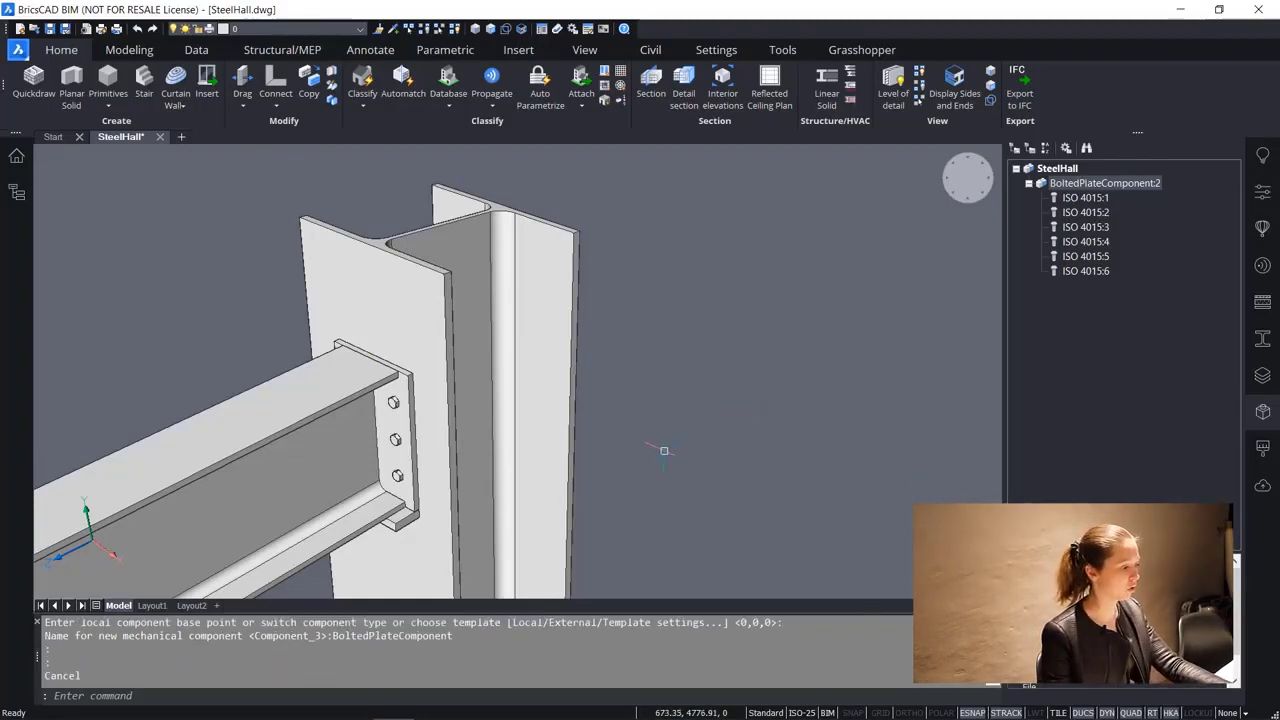
click(406, 454)
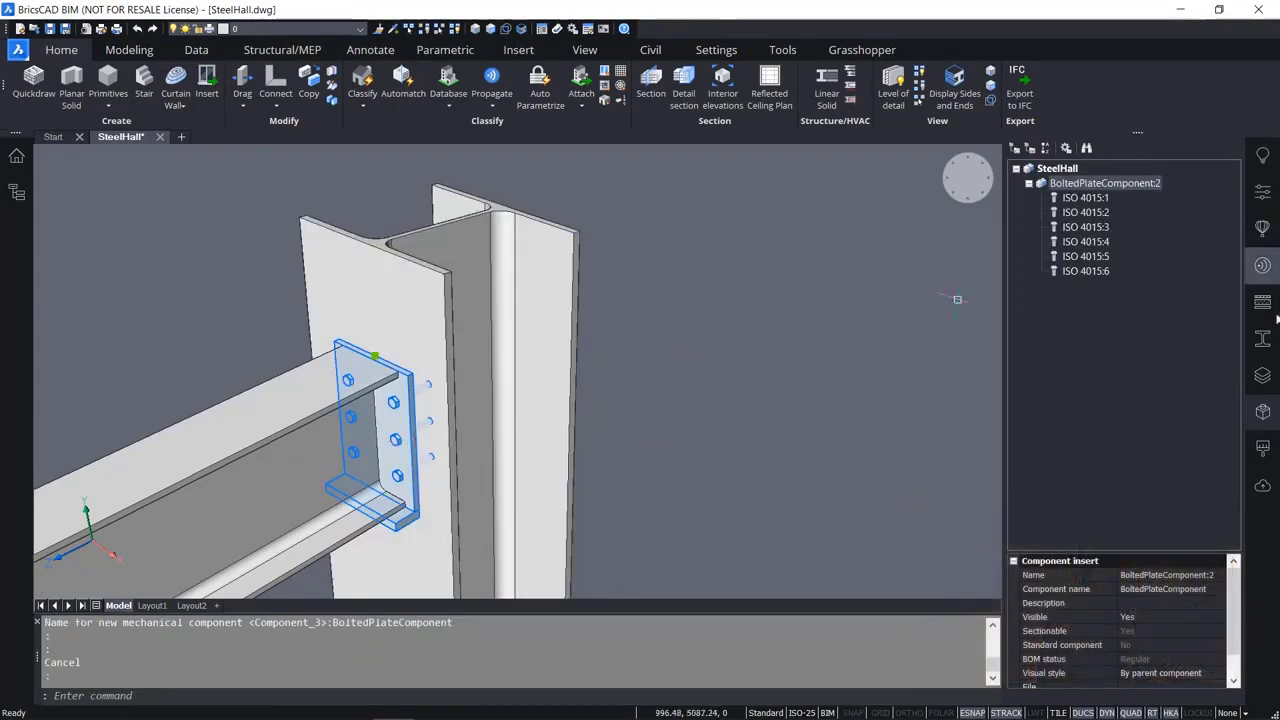
click(1262, 411)
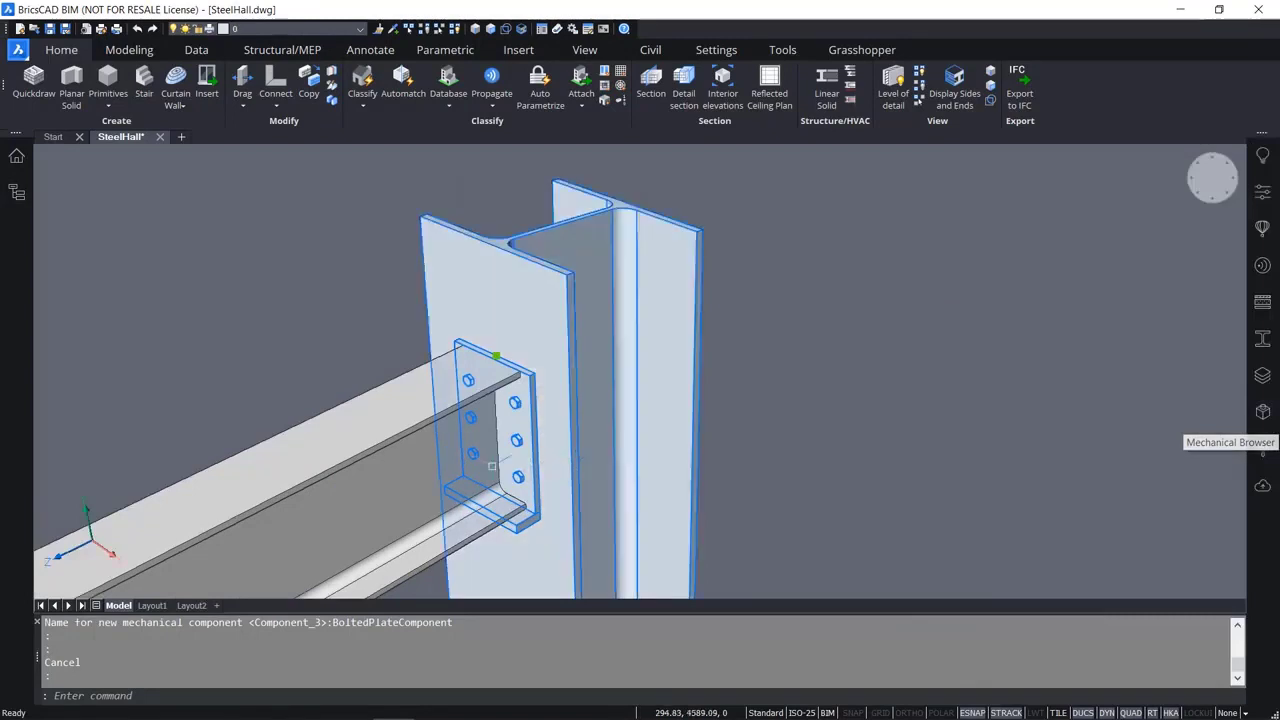
key(Escape)
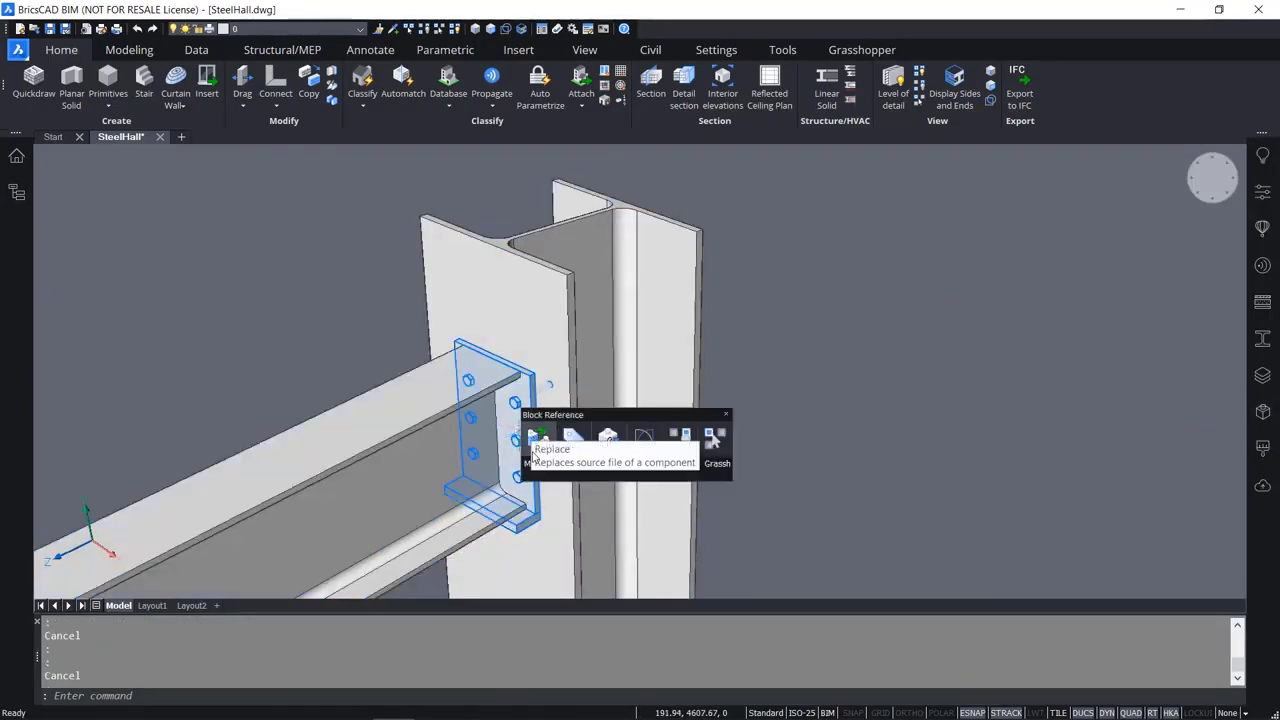
mouse_move(531, 477)
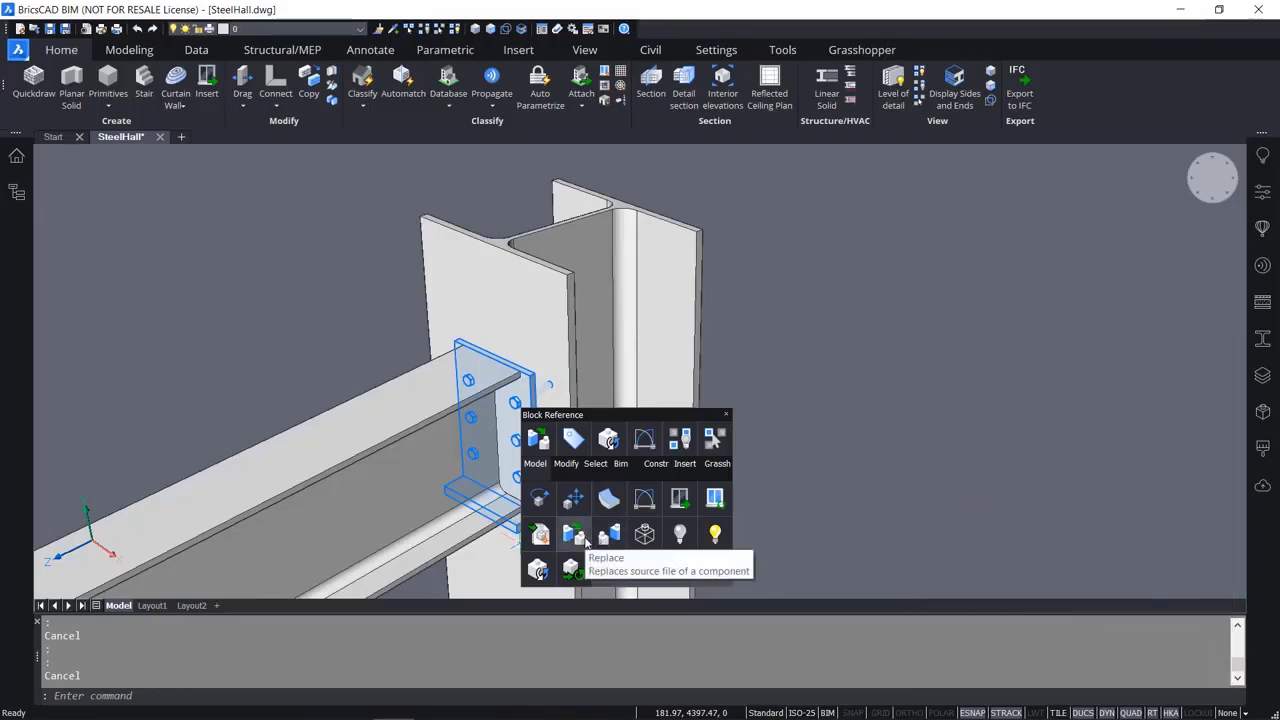
click(589, 538)
key(Escape)
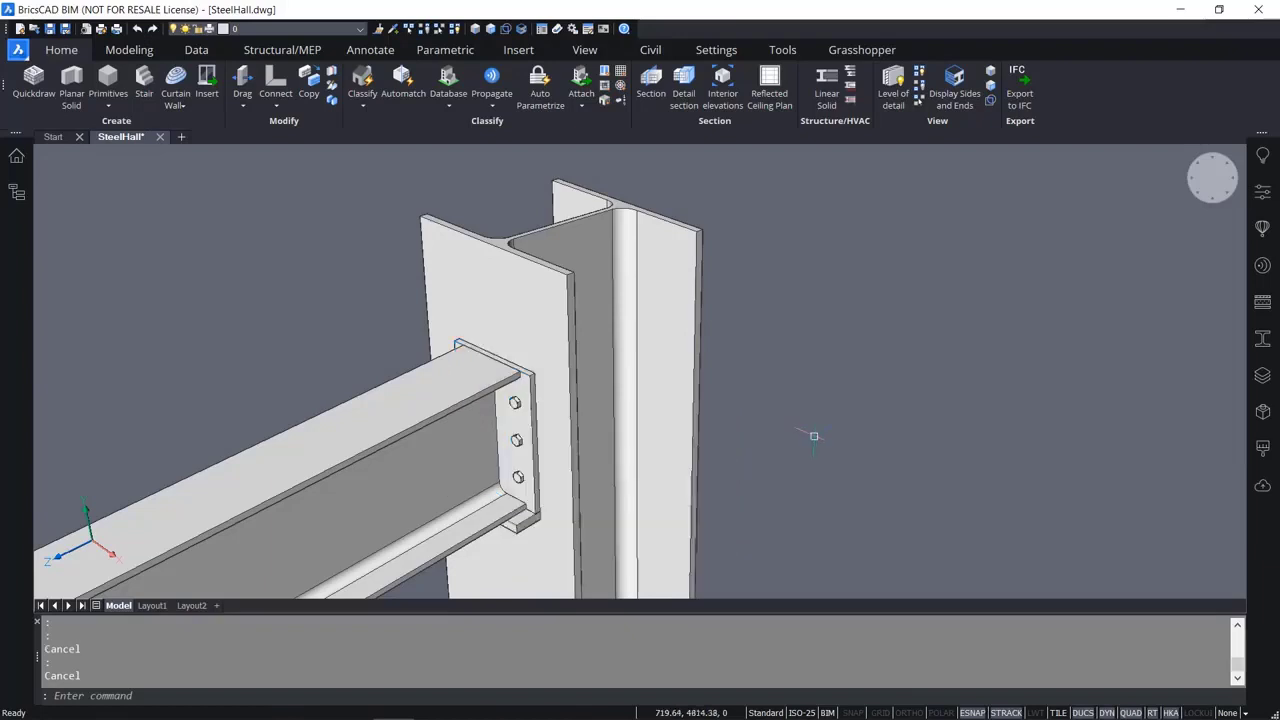
Reset the UCS to World.
text(ucs)
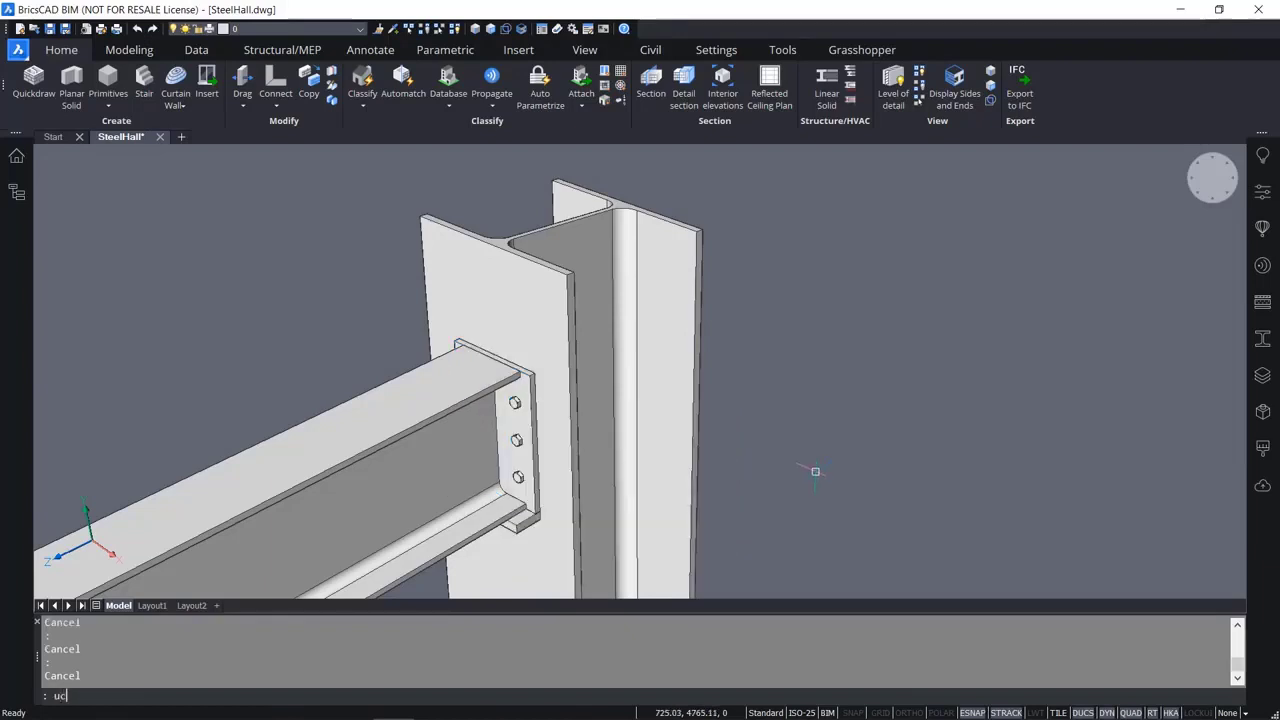
key(Return)
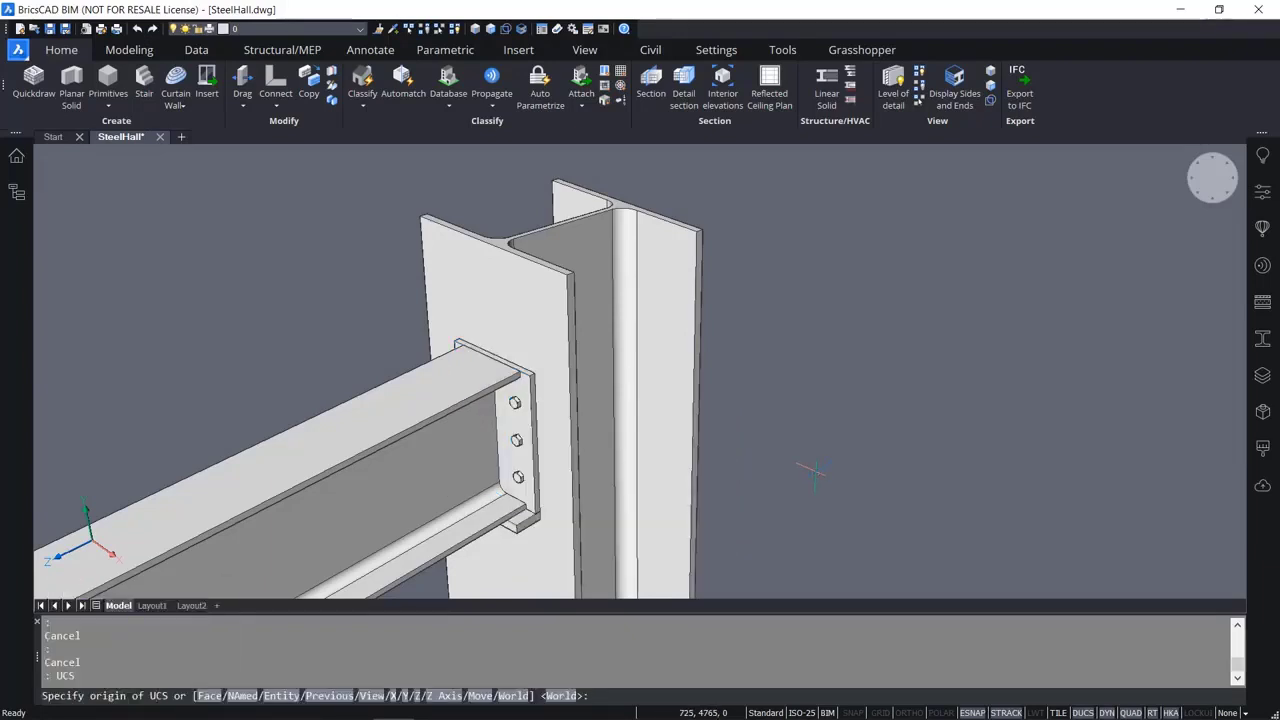
key(Return)
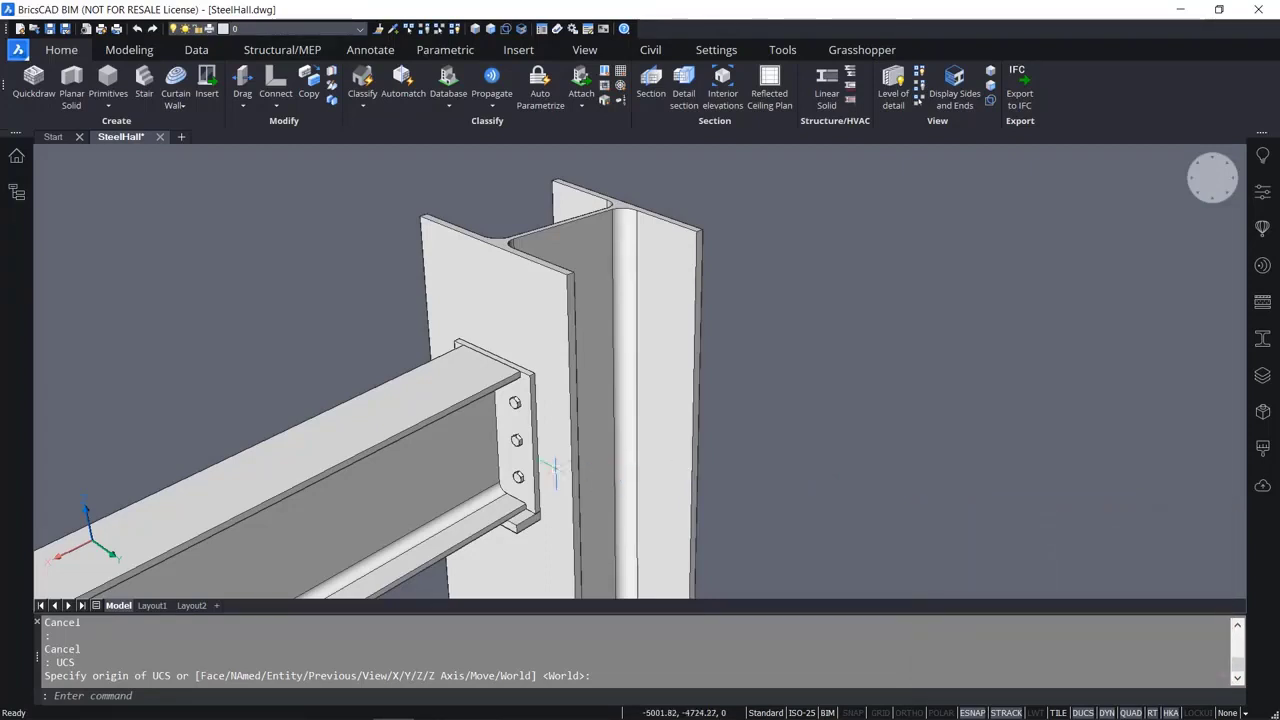
Replace the bolted plate component on the column with the component from the file BoltedPlate.dwg.
mouse_move(525, 412)
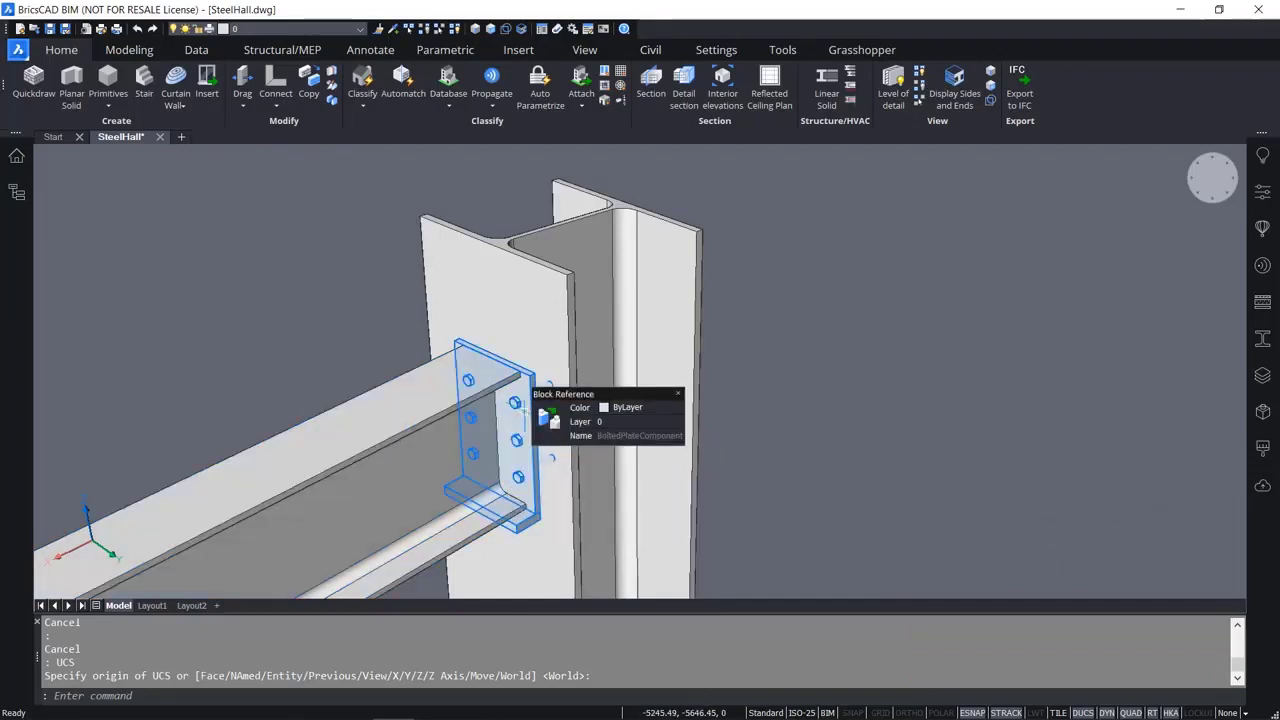
mouse_move(545, 440)
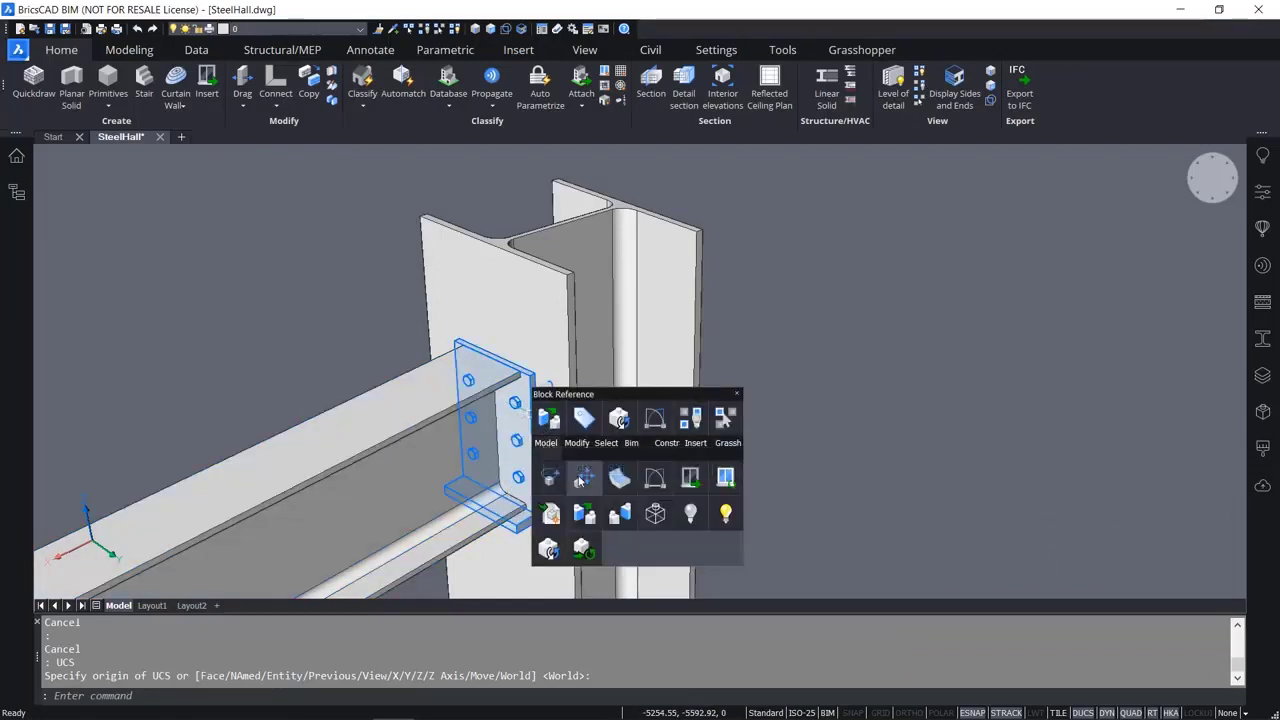
click(587, 516)
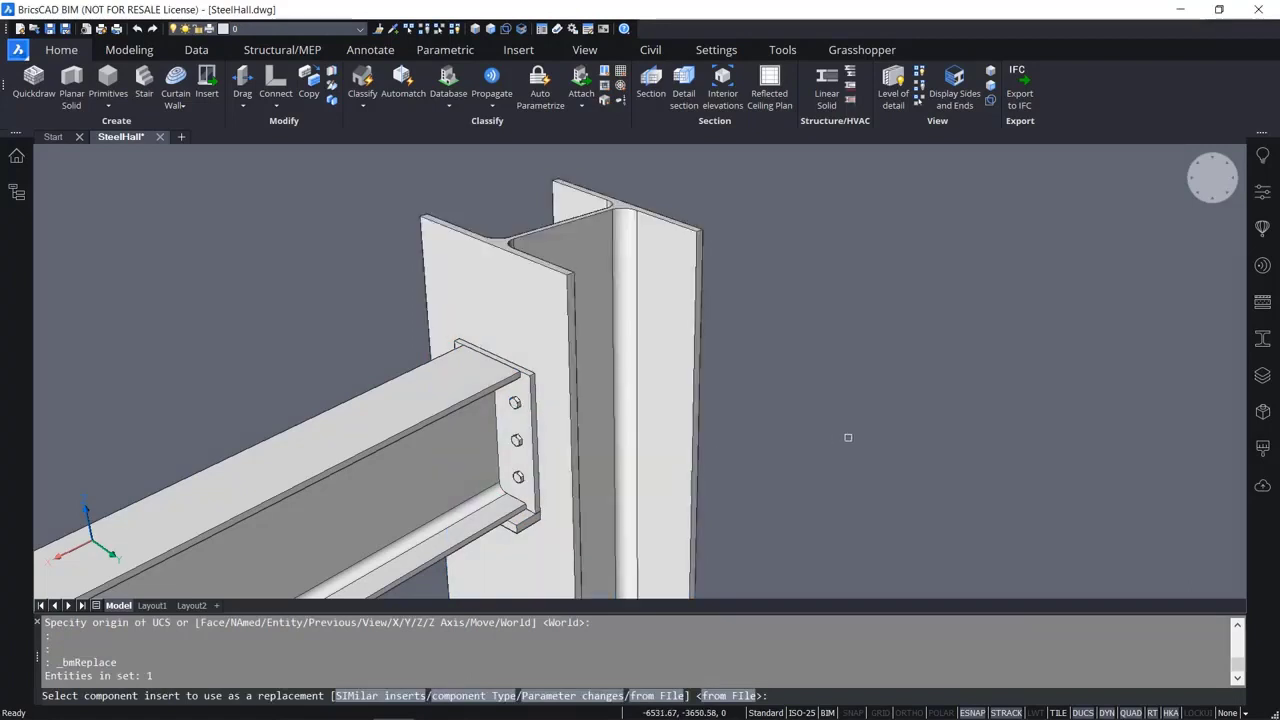
key(Return)
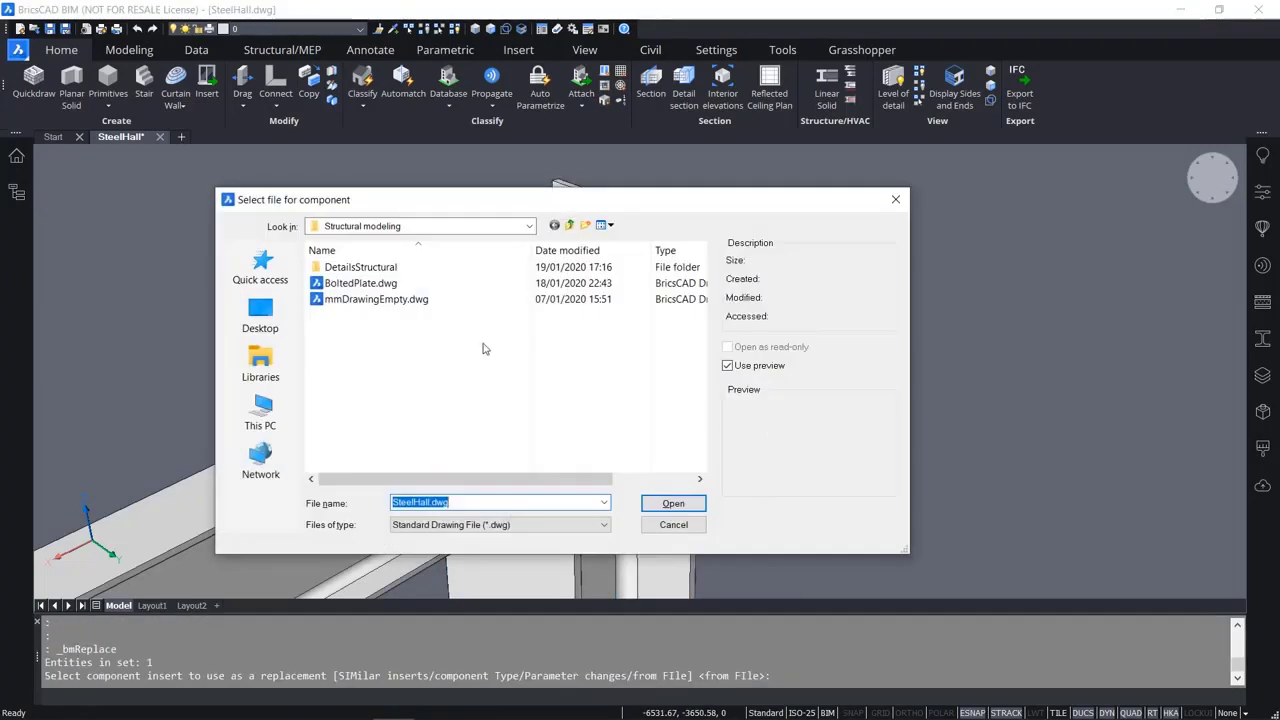
click(367, 283)
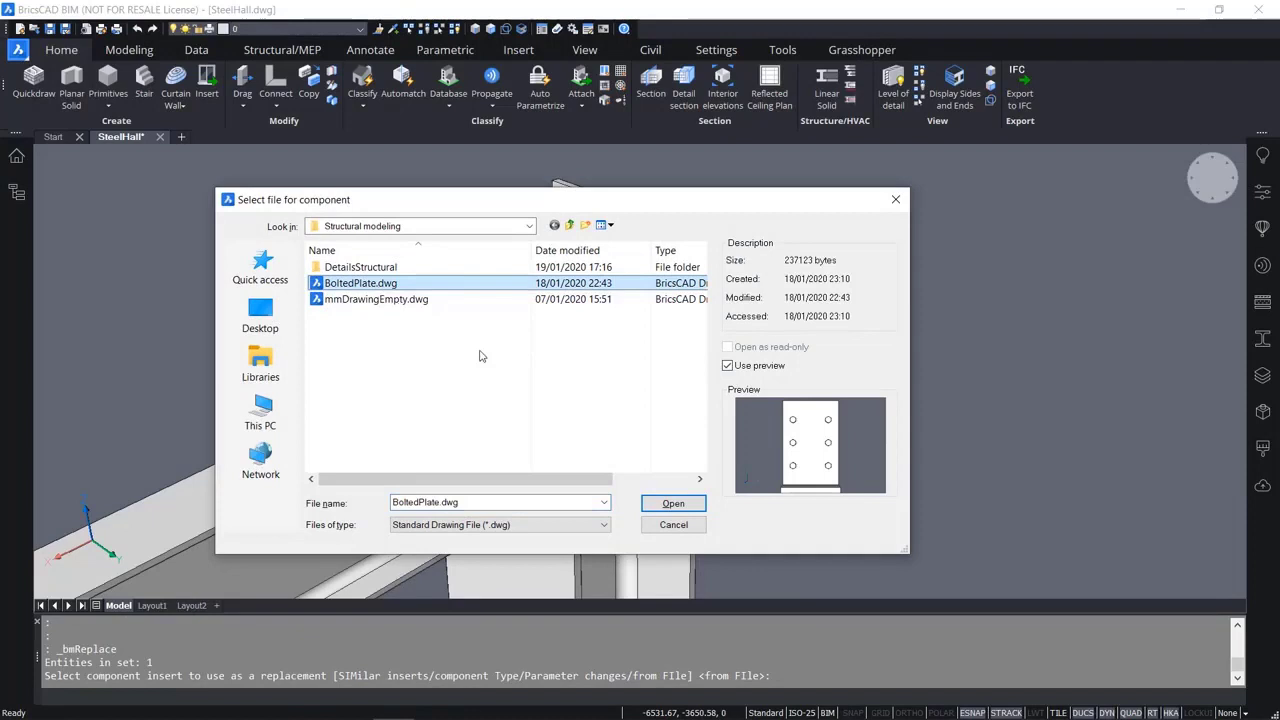
click(660, 506)
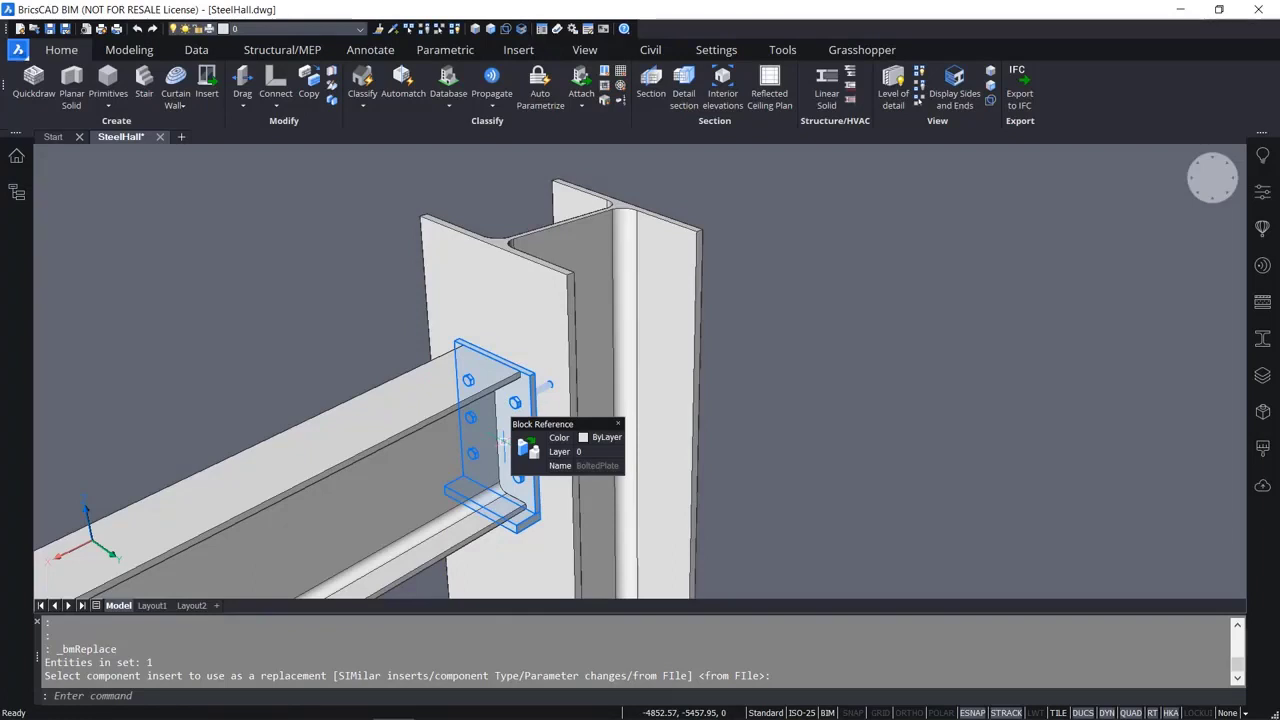
Open a copy of the replaced bolted plate component as a separate drawing and view it up close.
mouse_move(525, 450)
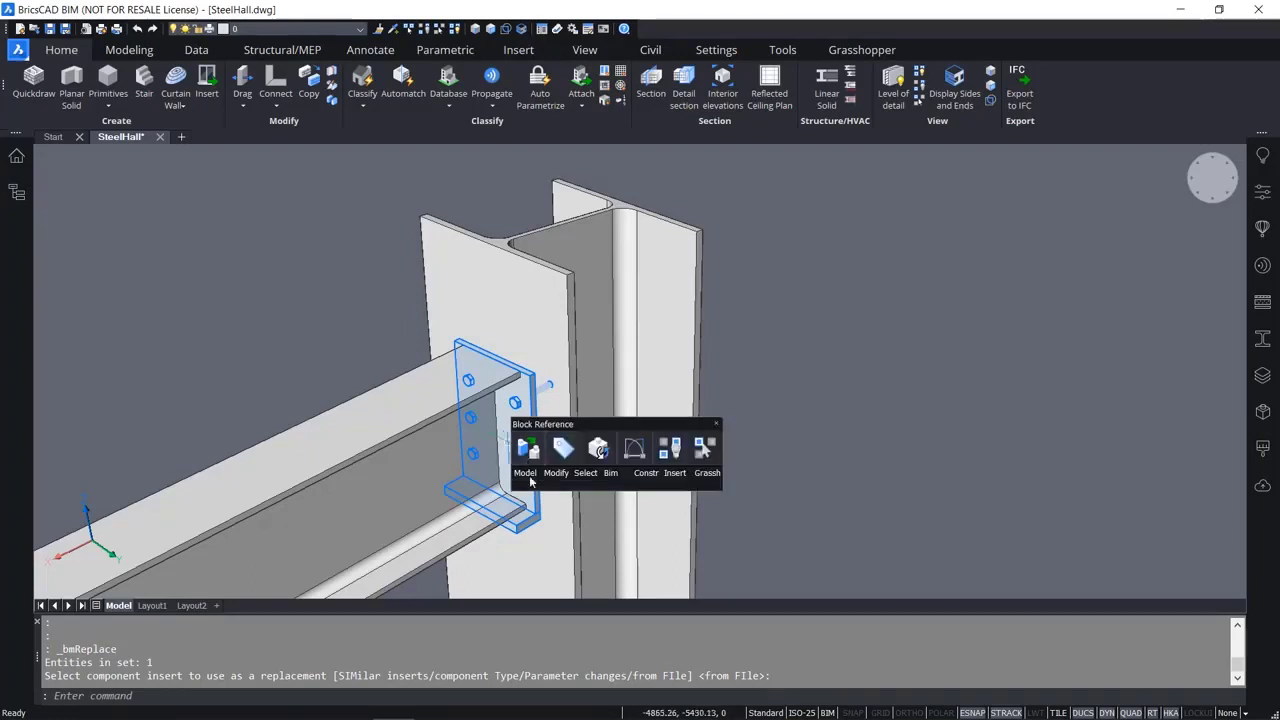
click(530, 545)
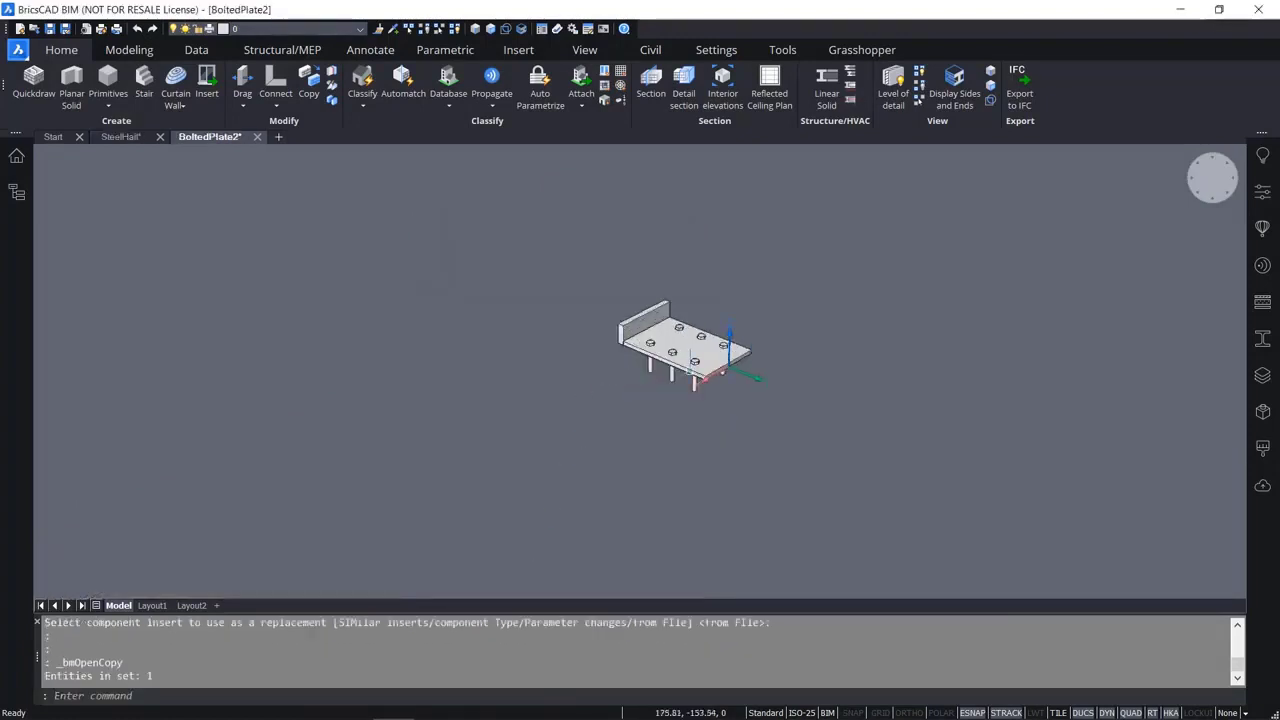
scroll(727, 368, up, 4)
scroll(648, 411, up, 1)
middle_drag(766, 333, 650, 425)
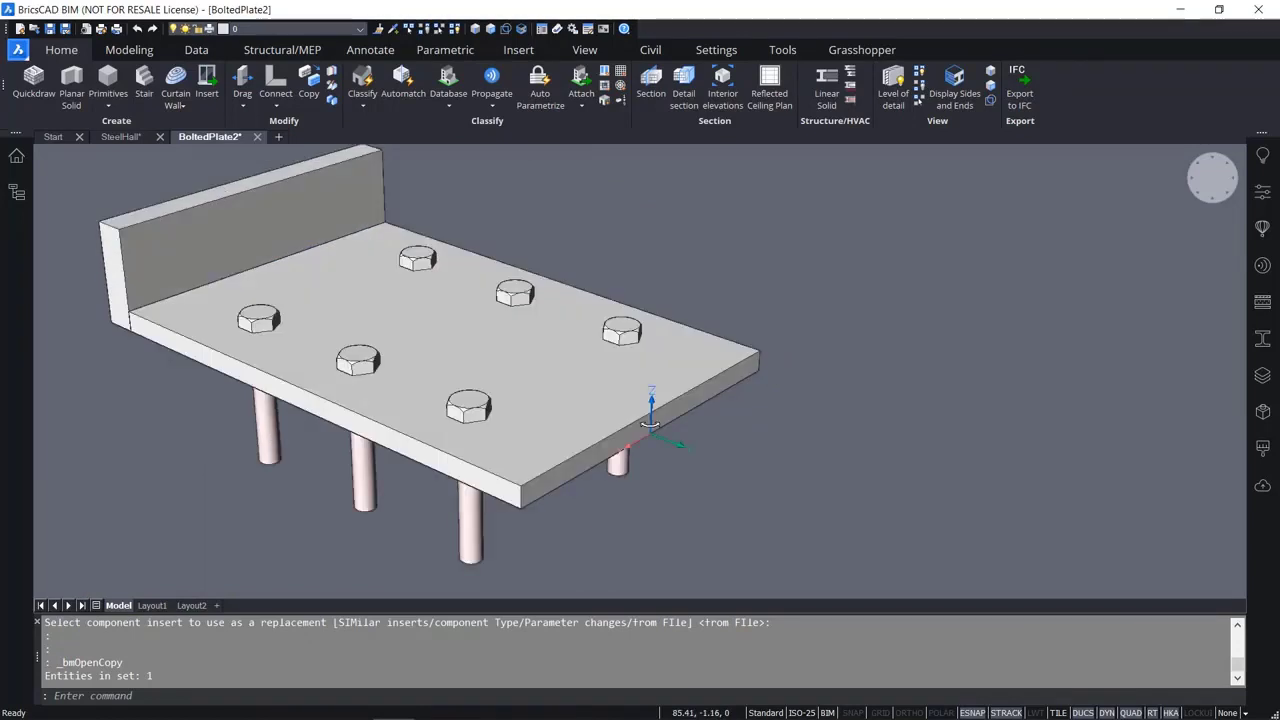
Turn off layers 0 and Defpoints in the component drawing, leaving only the BC_SUBTRACT layer on.
click(1261, 195)
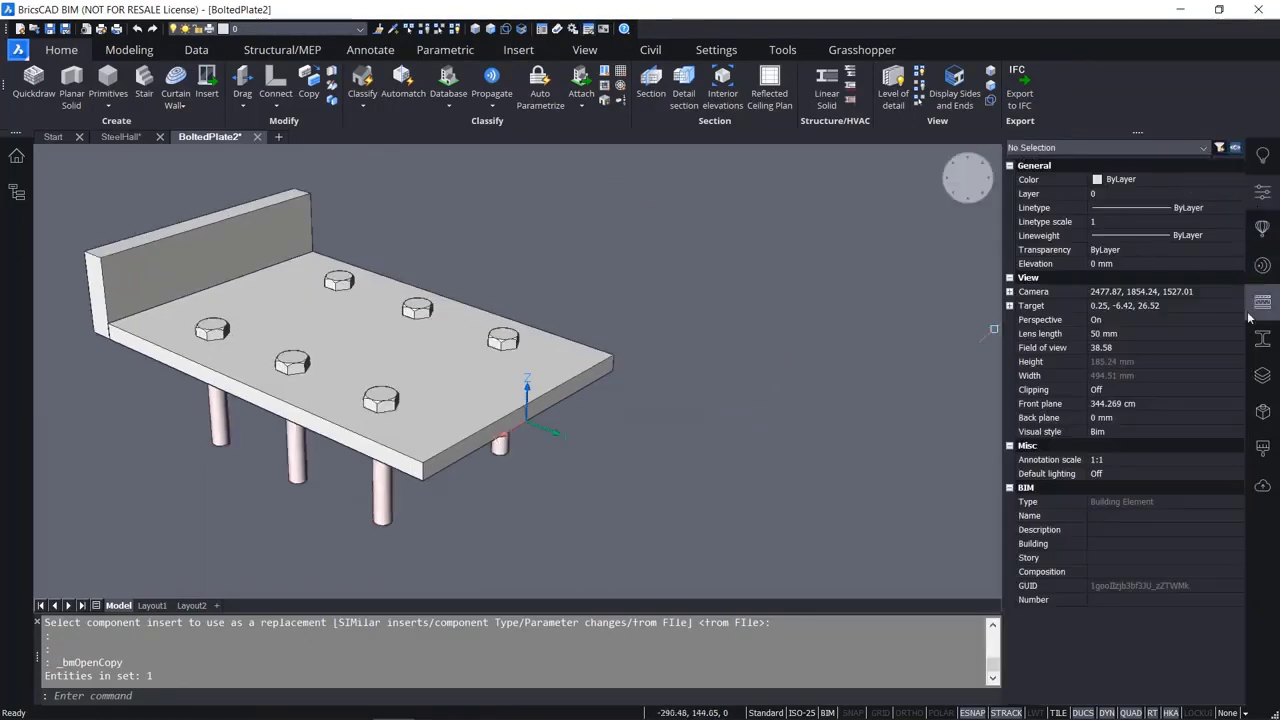
click(1259, 378)
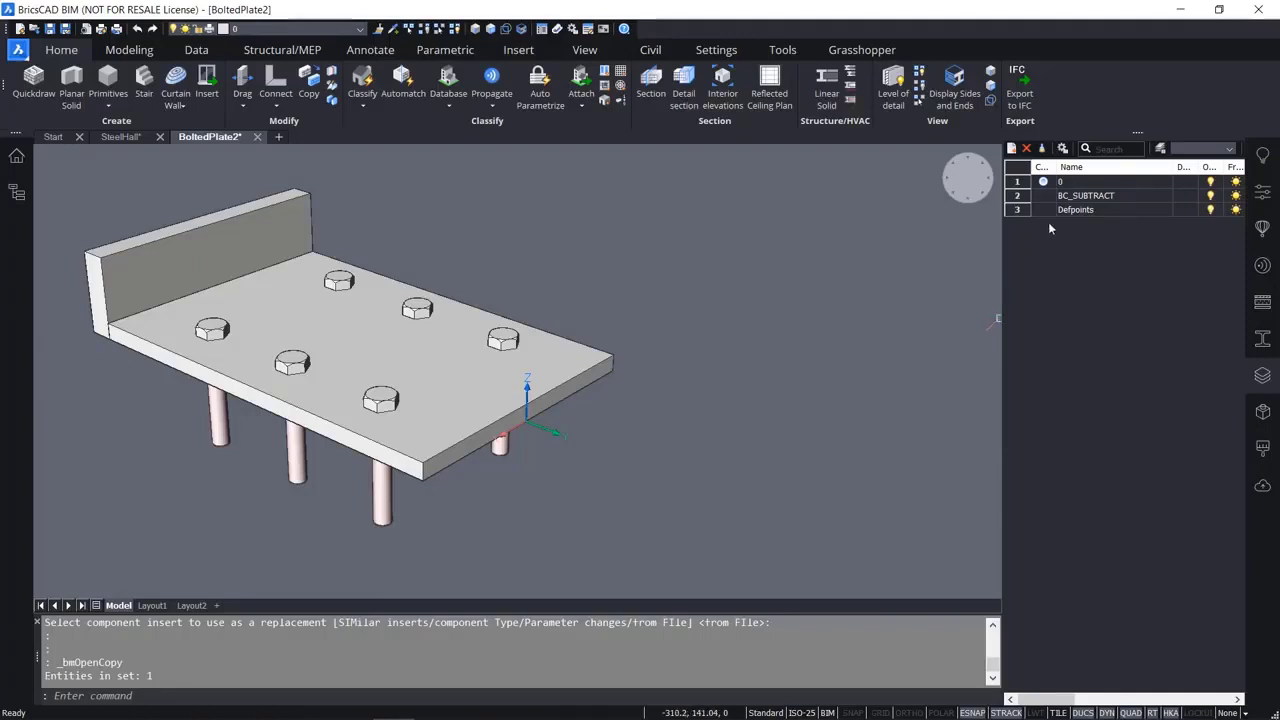
double_click(1085, 195)
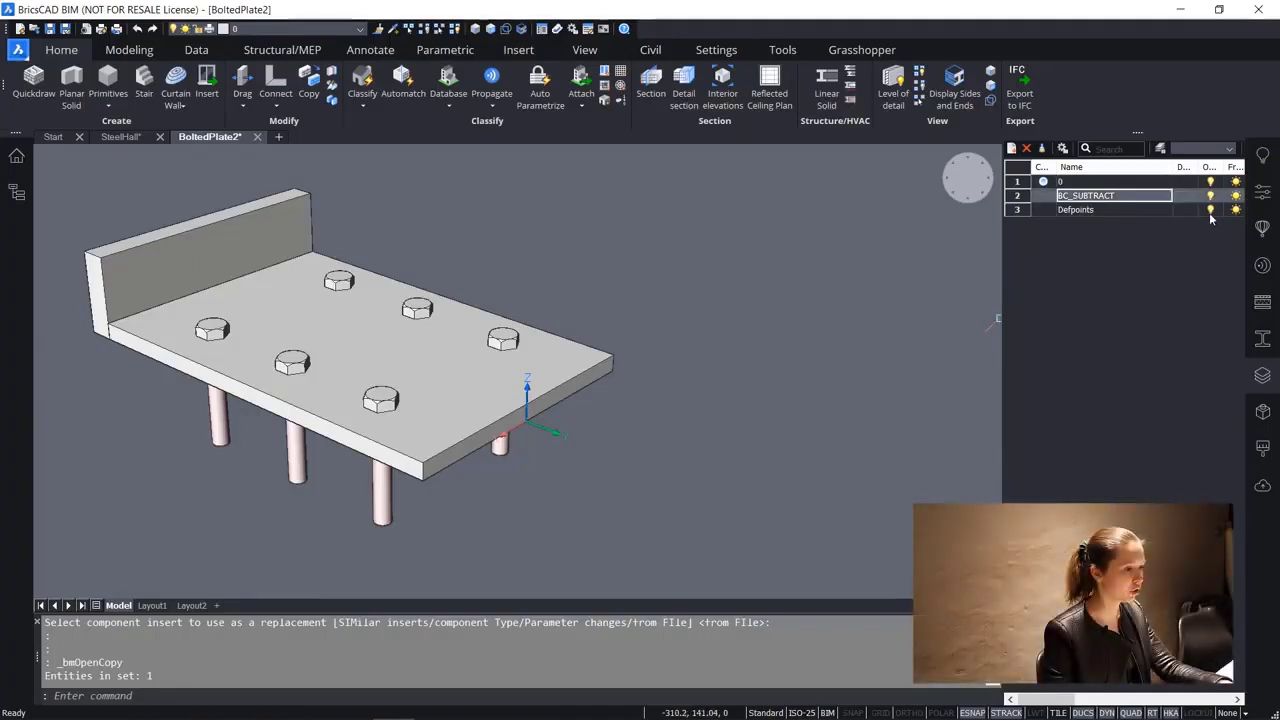
click(1210, 181)
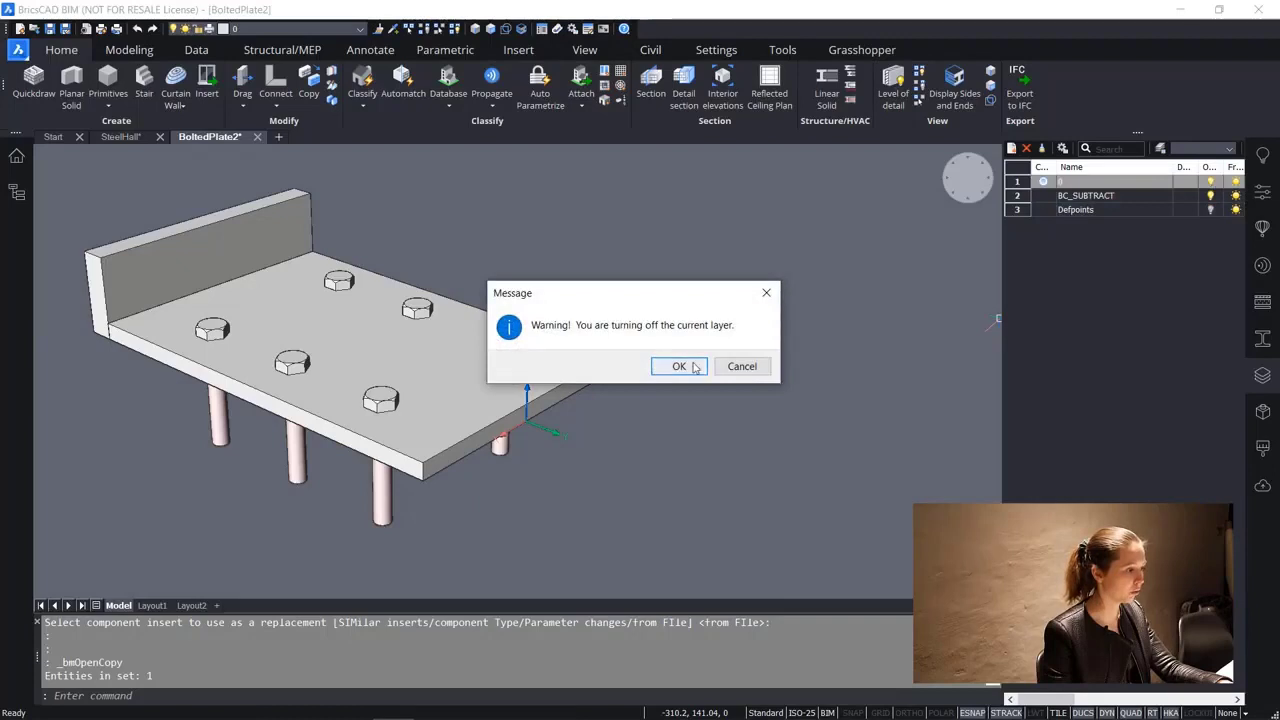
click(679, 366)
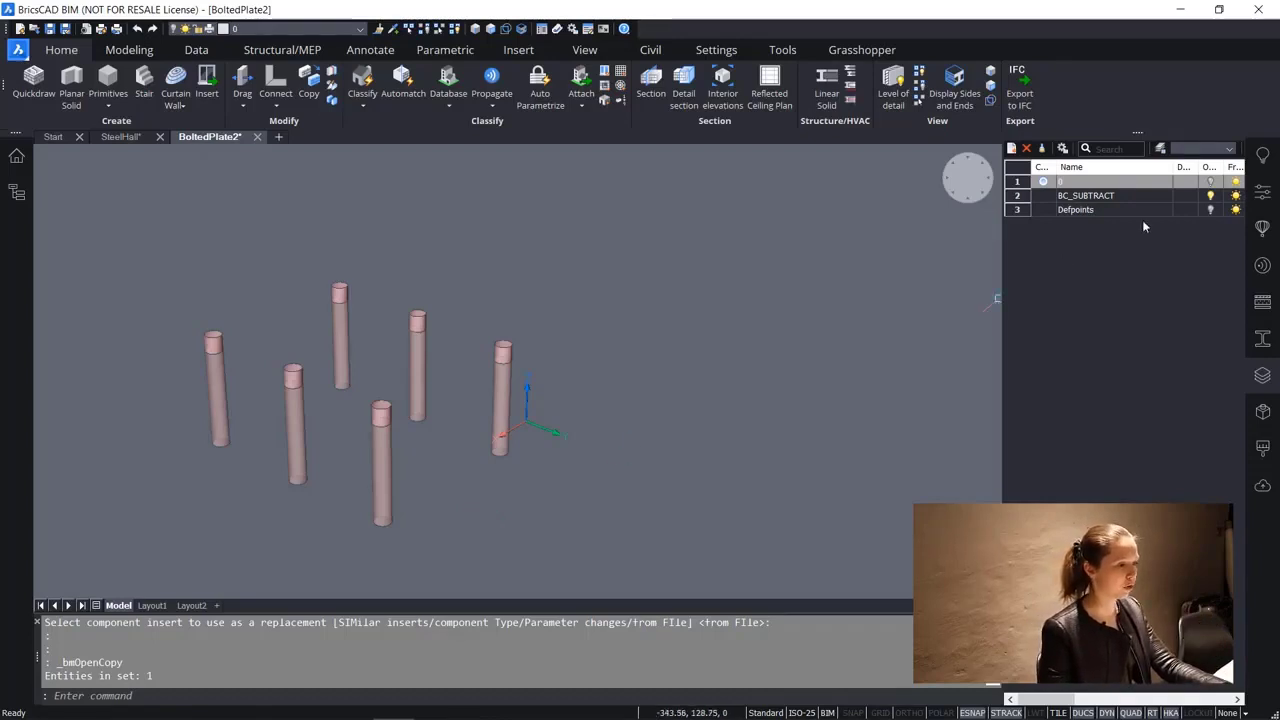
Turn layers Defpoints and 0 back on in the component drawing, and close the drawing without saving changes.
click(1210, 210)
click(1210, 181)
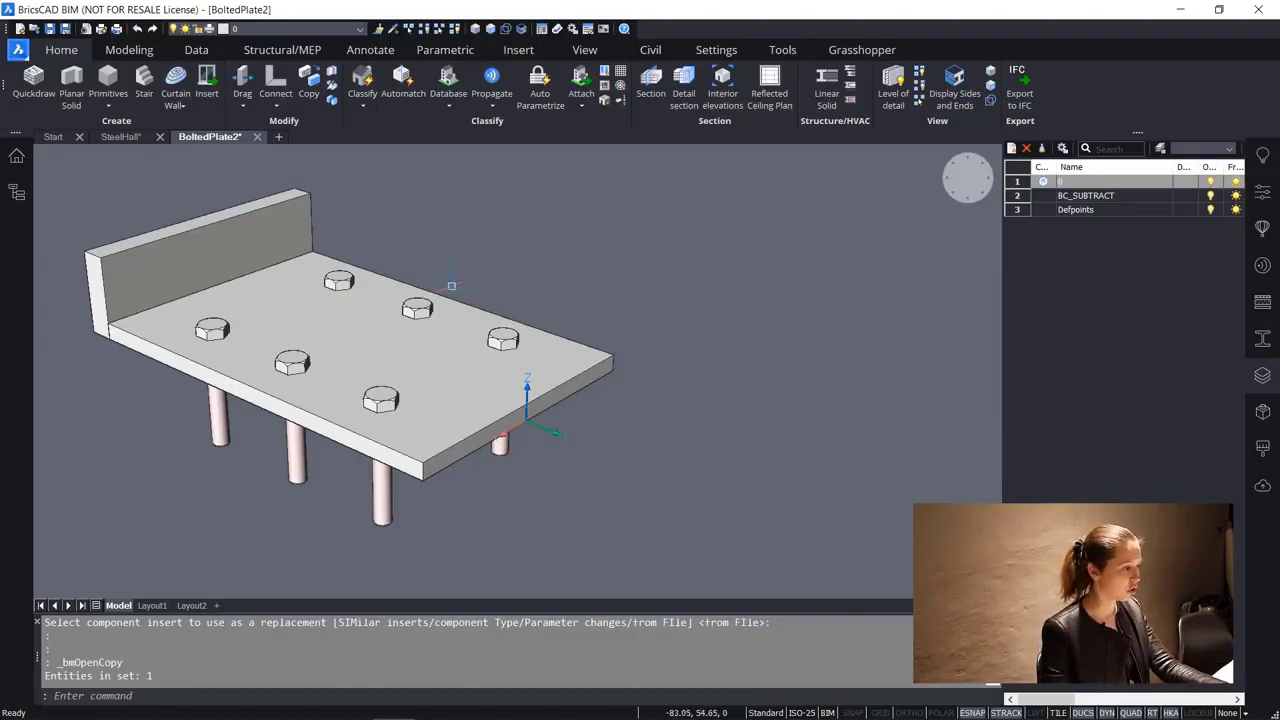
click(257, 137)
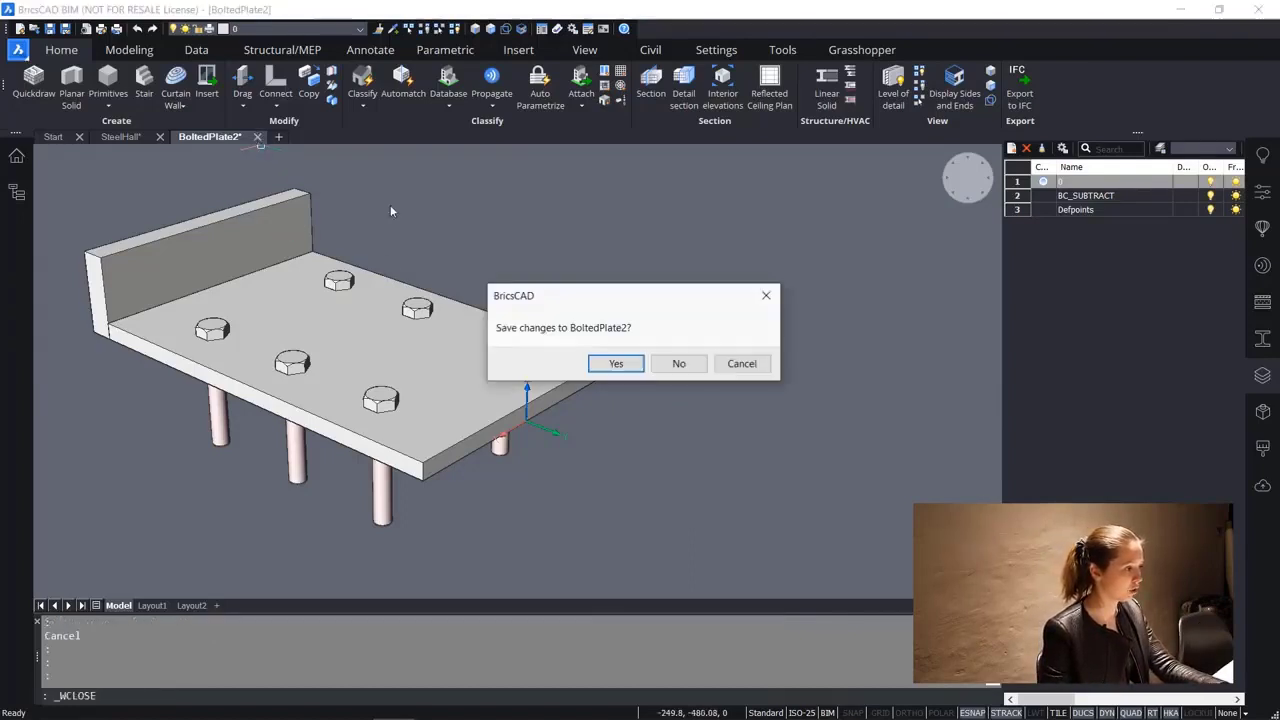
click(679, 364)
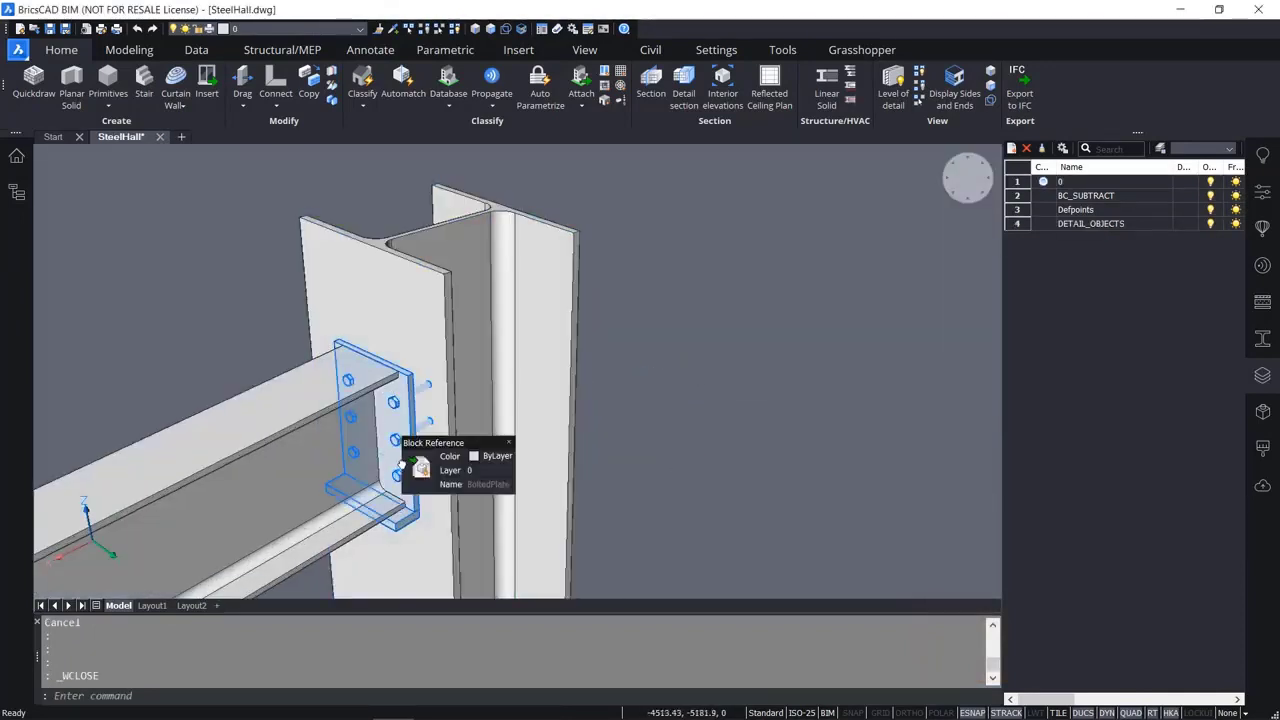
Hide the bolted plate component to examine the column face behind it, and unhide all hidden objects in the hall model.
scroll(414, 465, up, 3)
scroll(470, 392, up, 2)
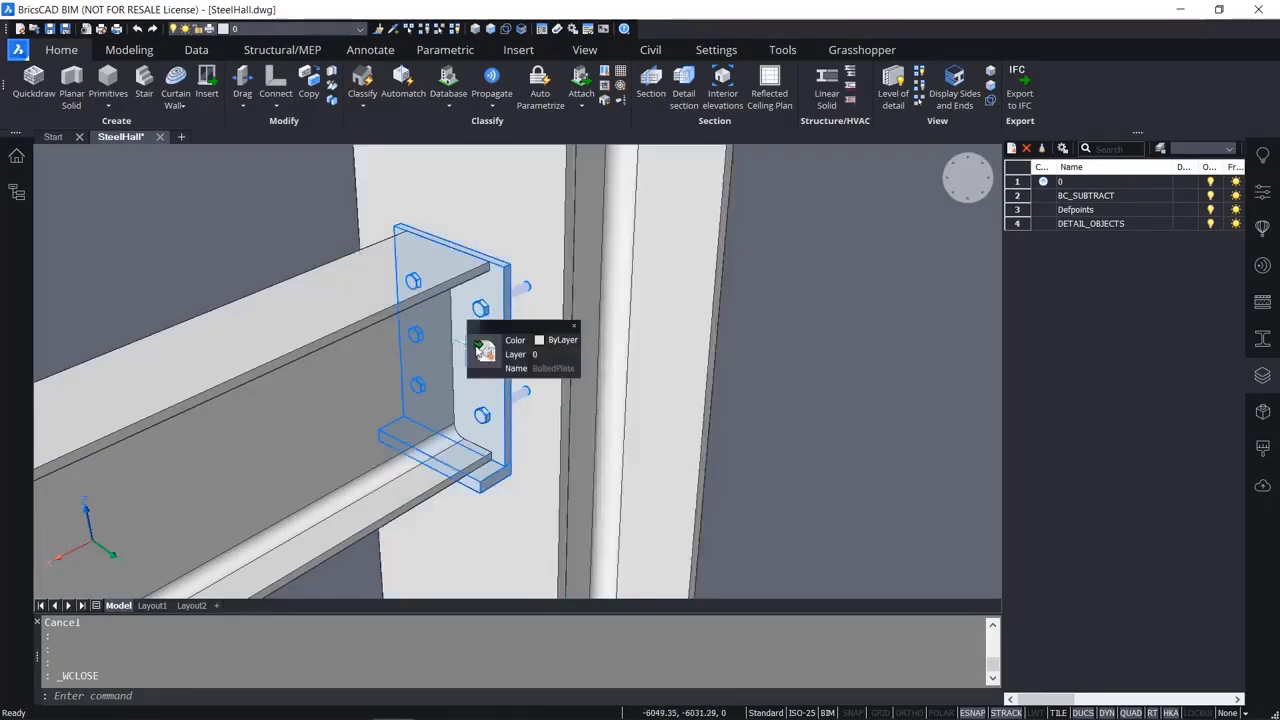
mouse_move(482, 352)
click(596, 364)
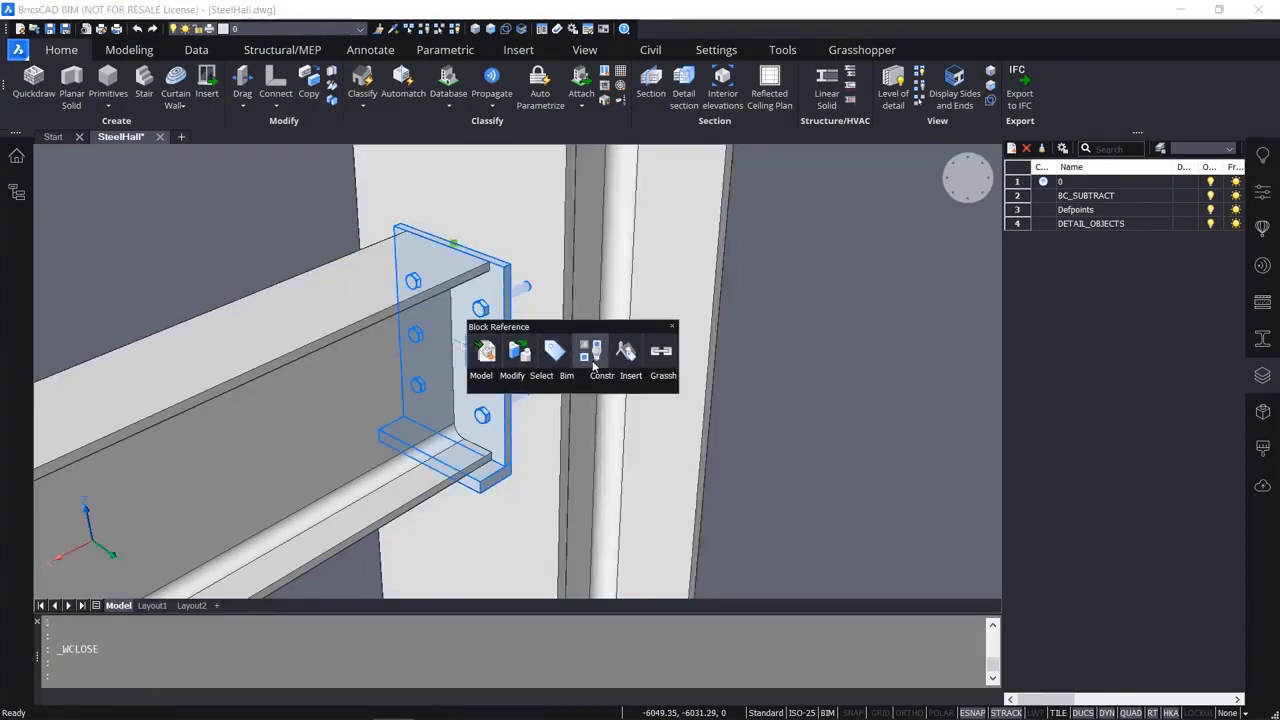
mouse_move(757, 365)
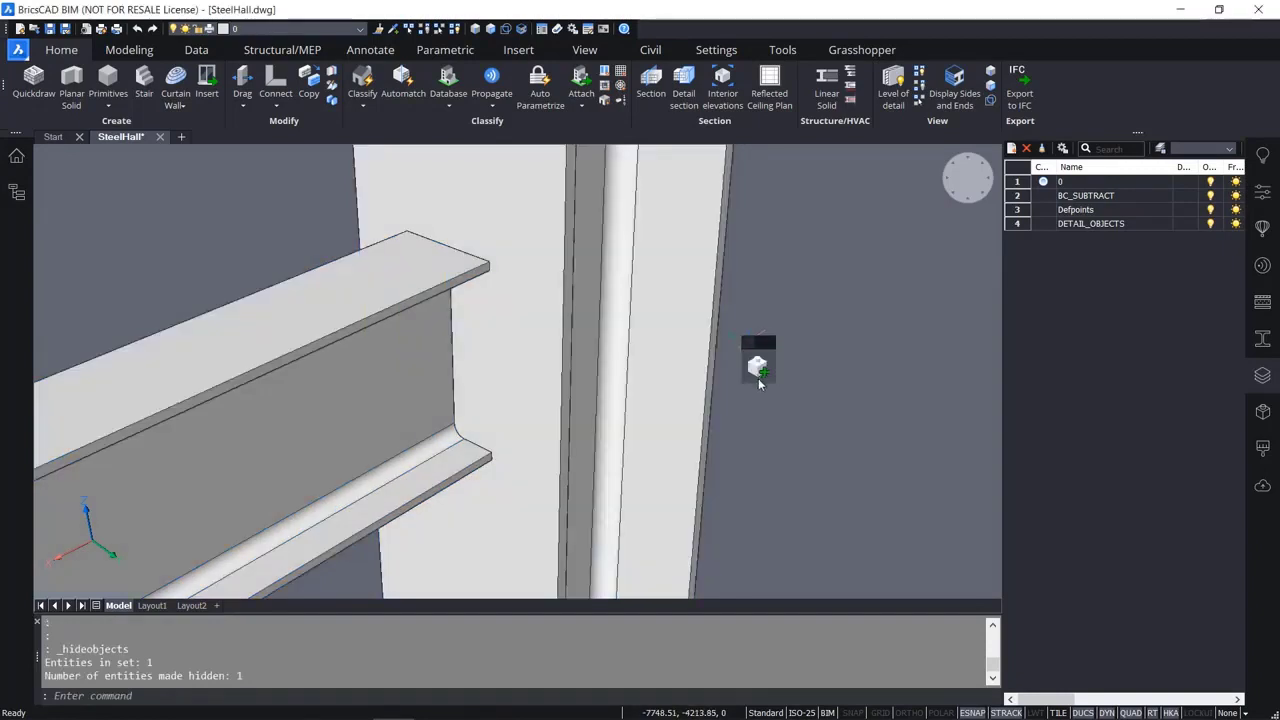
click(864, 370)
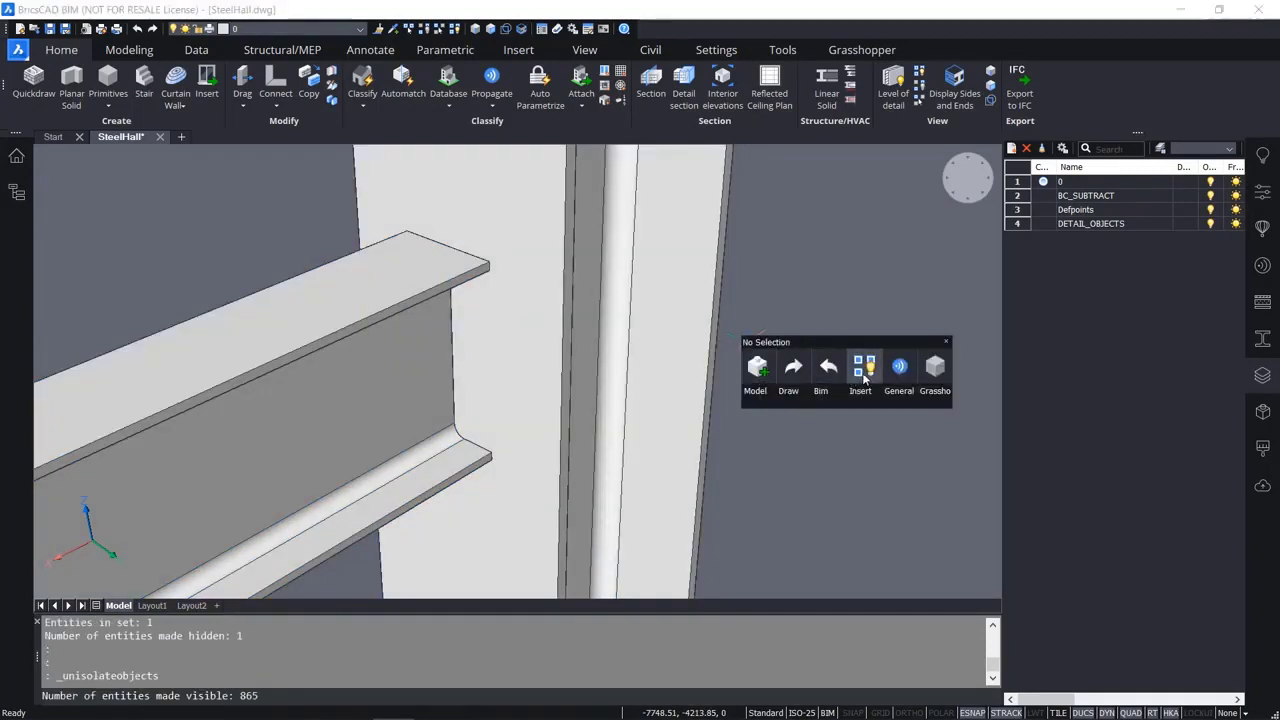
Update the bolted plate component so that its subtraction solids cut the bolt holes into the column.
mouse_move(497, 385)
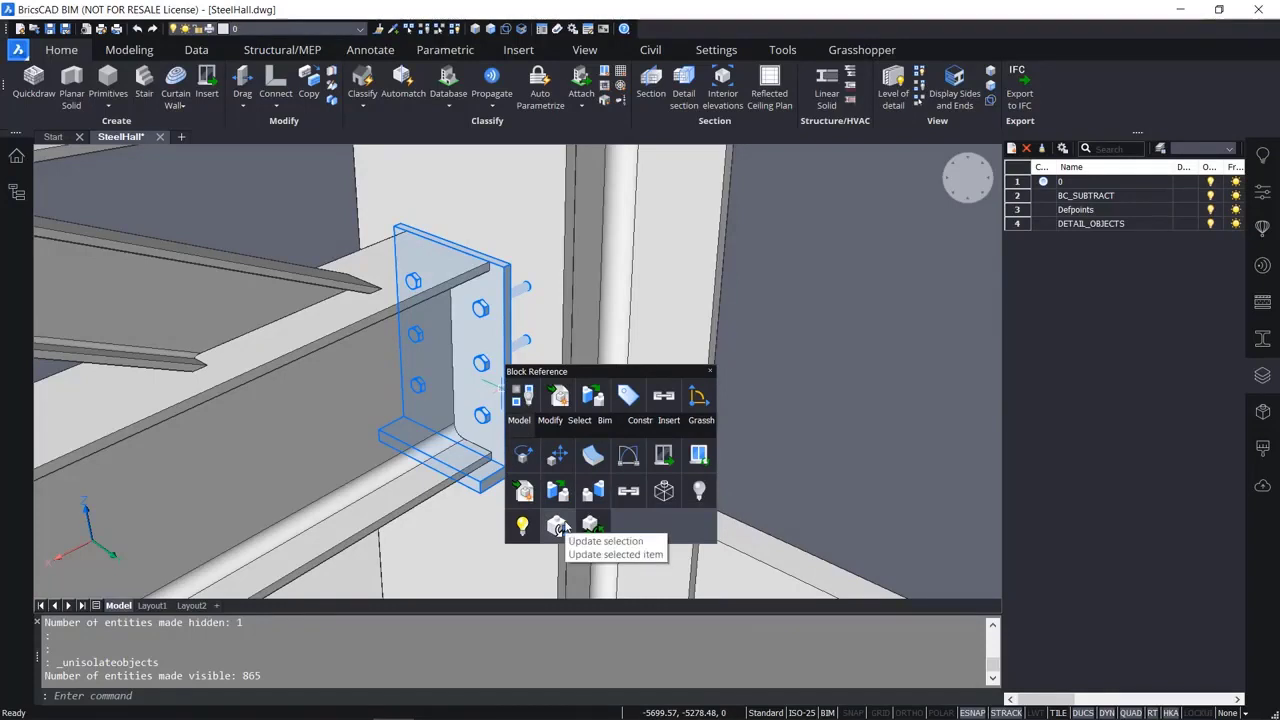
click(558, 527)
mouse_move(578, 384)
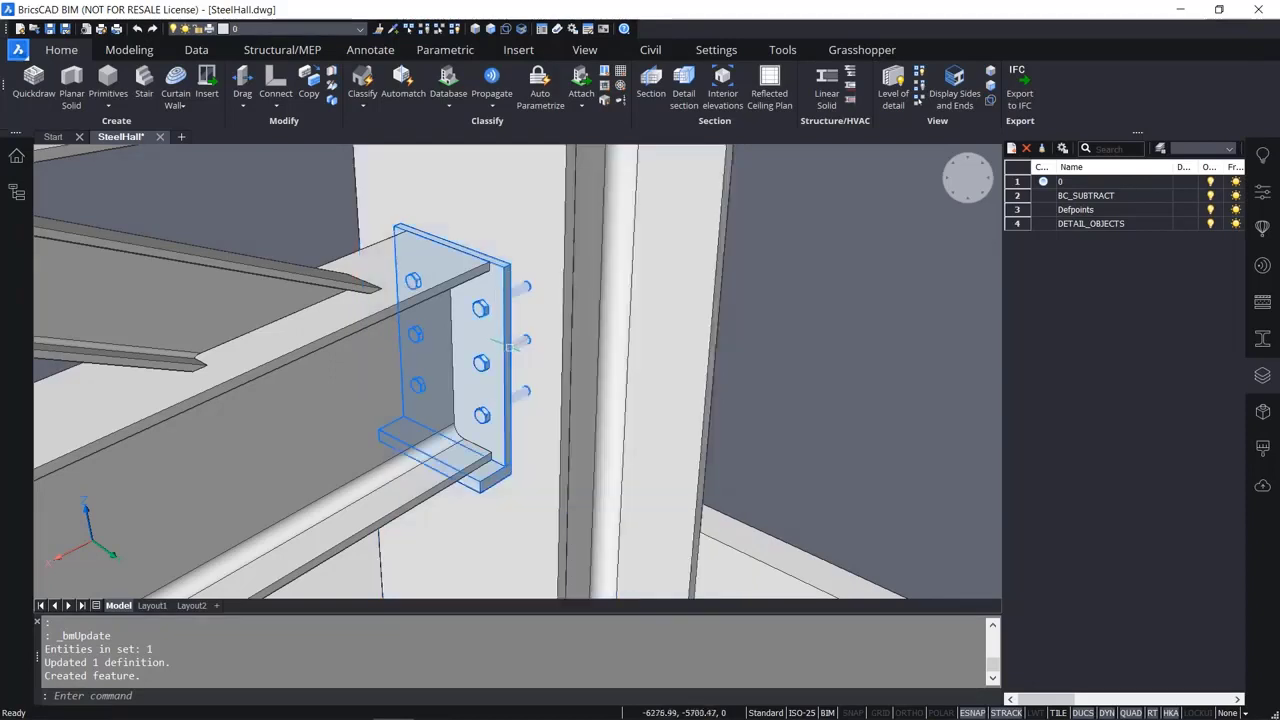
Hide the bolted plate component, examine the bolt holes in the column flange up close, and unhide the component.
mouse_move(512, 356)
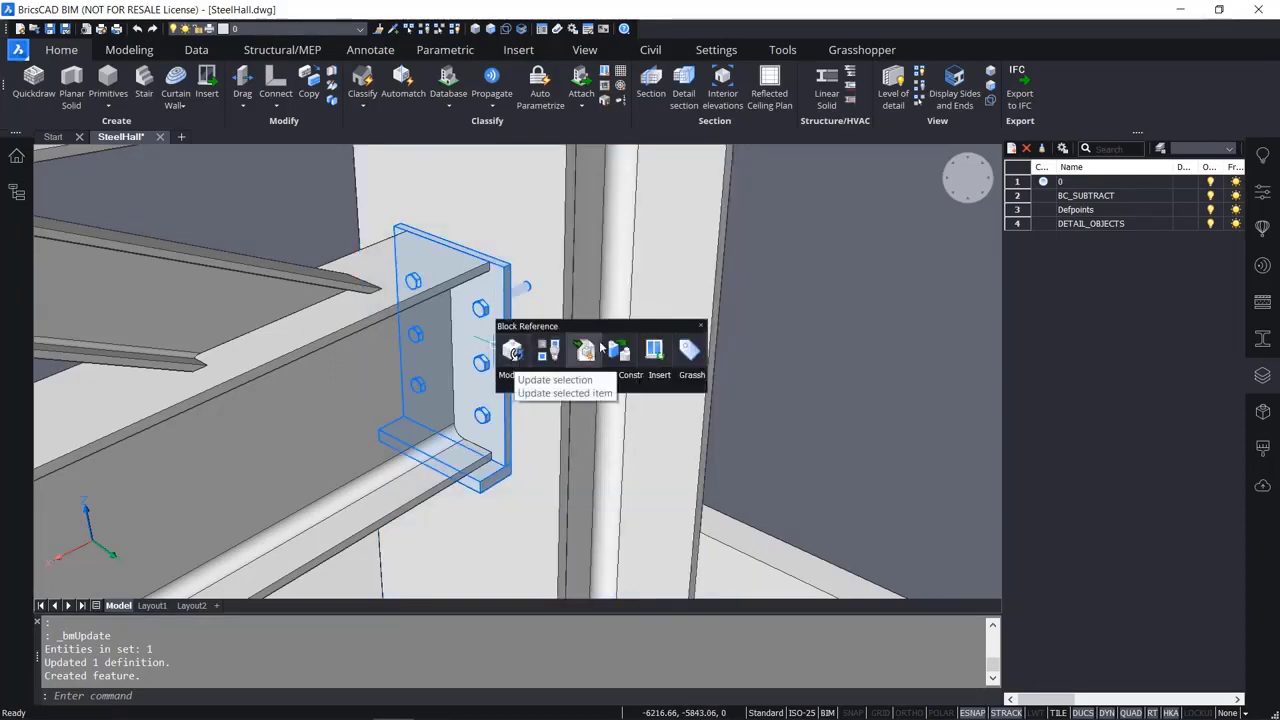
click(556, 350)
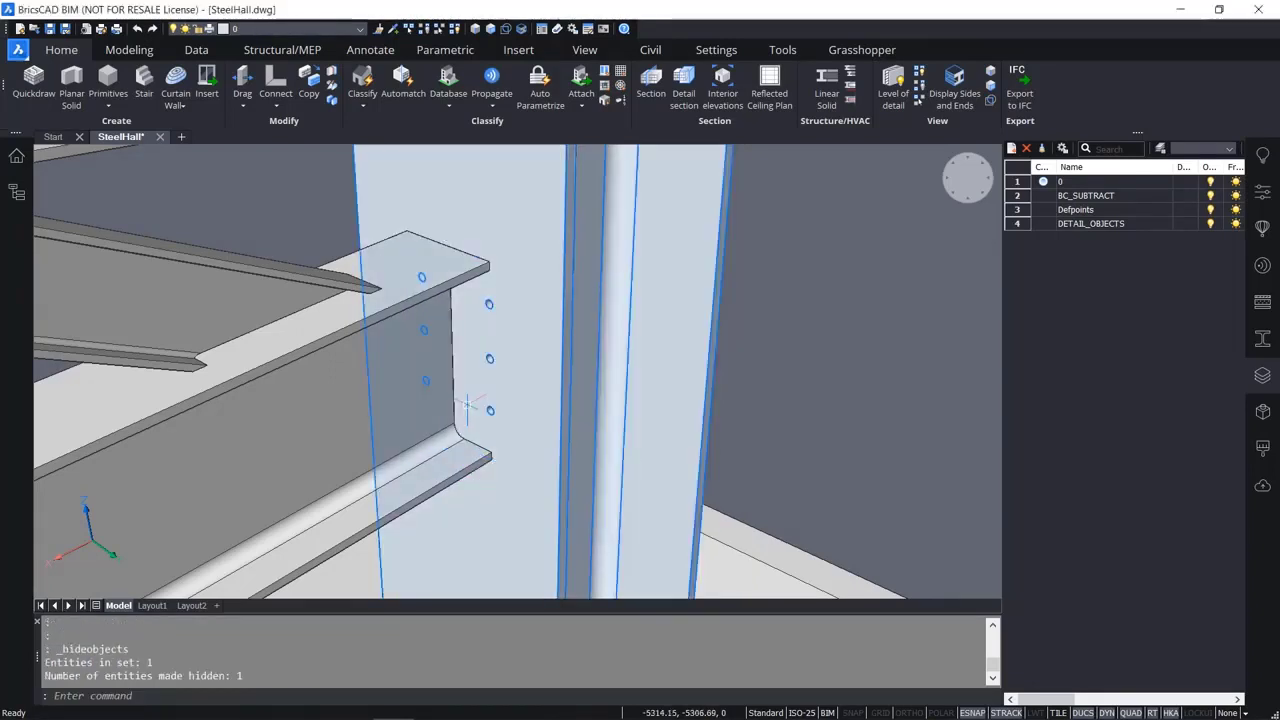
key(ctrl+z)
scroll(500, 372, up, 6)
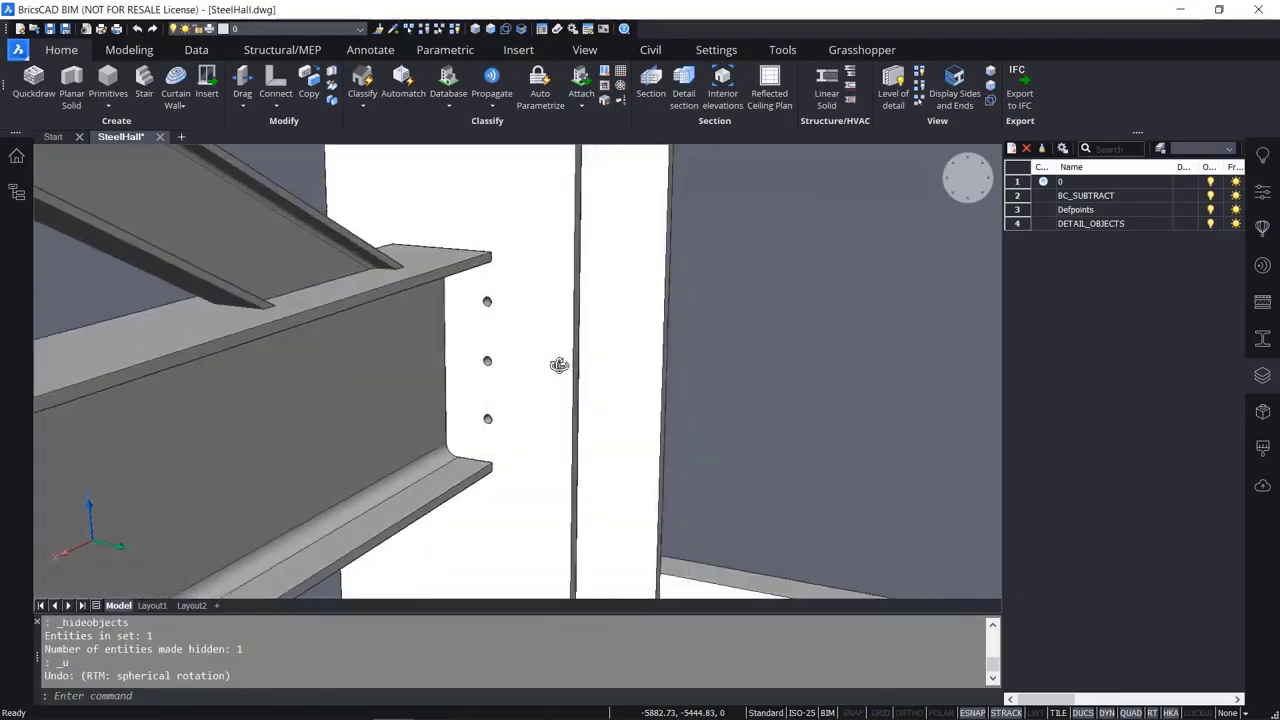
shift+middle_drag(485, 365, 418, 384)
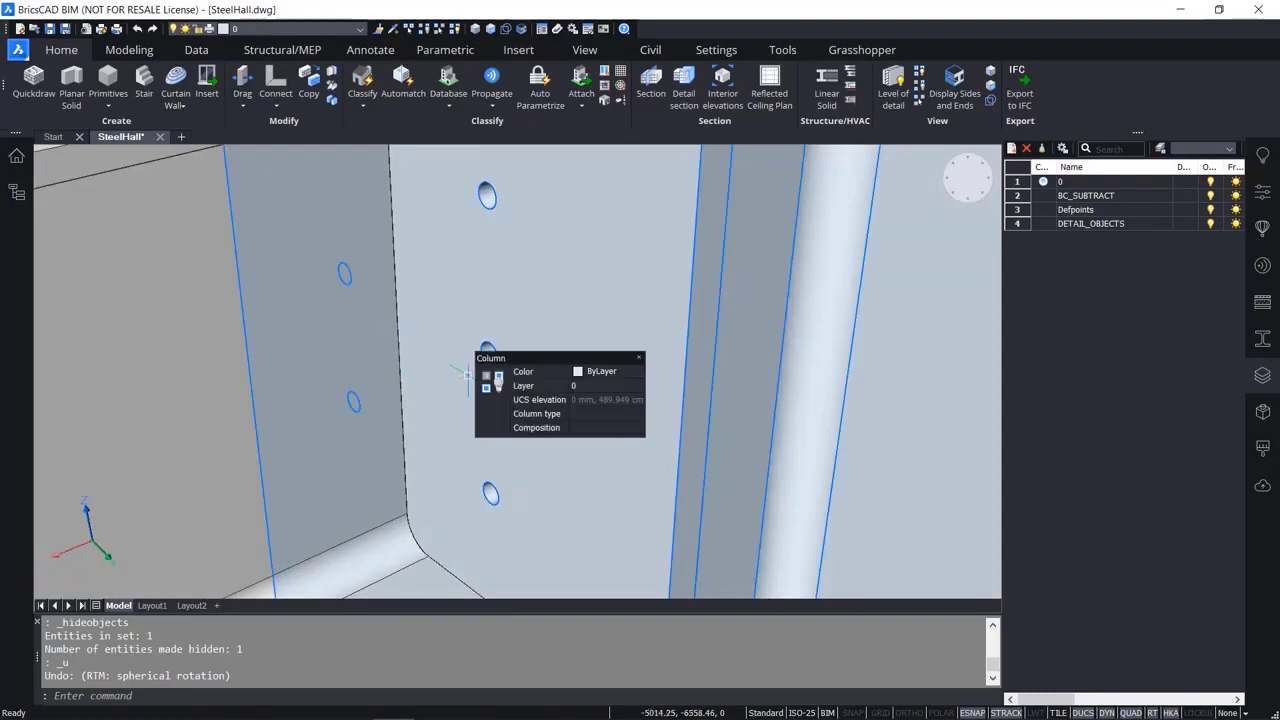
scroll(464, 381, down, 5)
key(Escape)
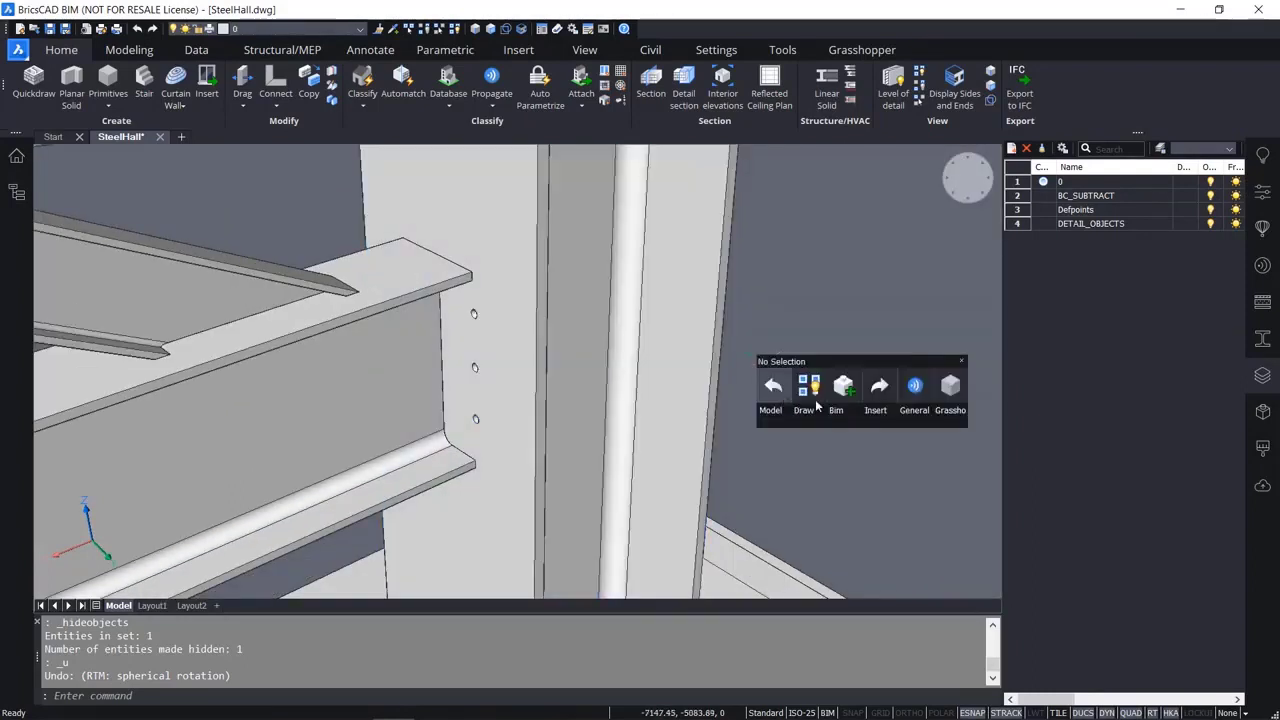
click(803, 391)
Delete the bolted plate component to check its effect on the column's bolt holes, and undo the deletion.
click(459, 398)
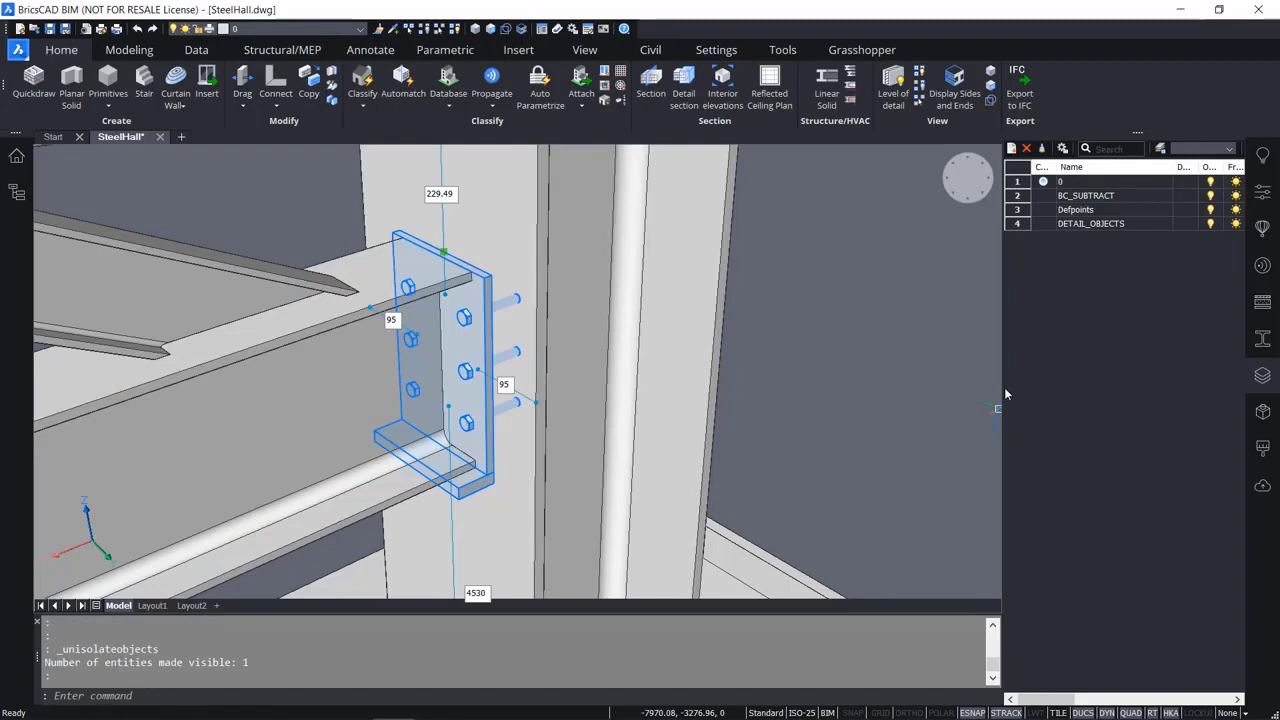
key(Delete)
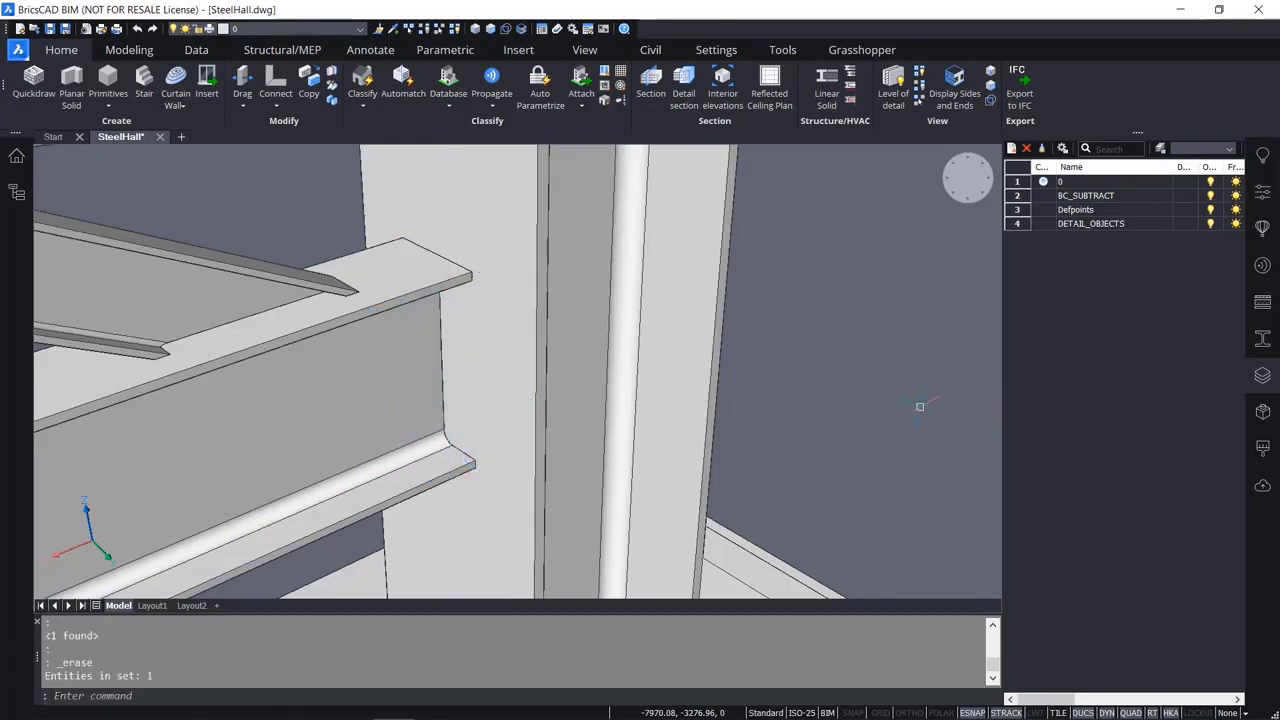
key(ctrl+z)
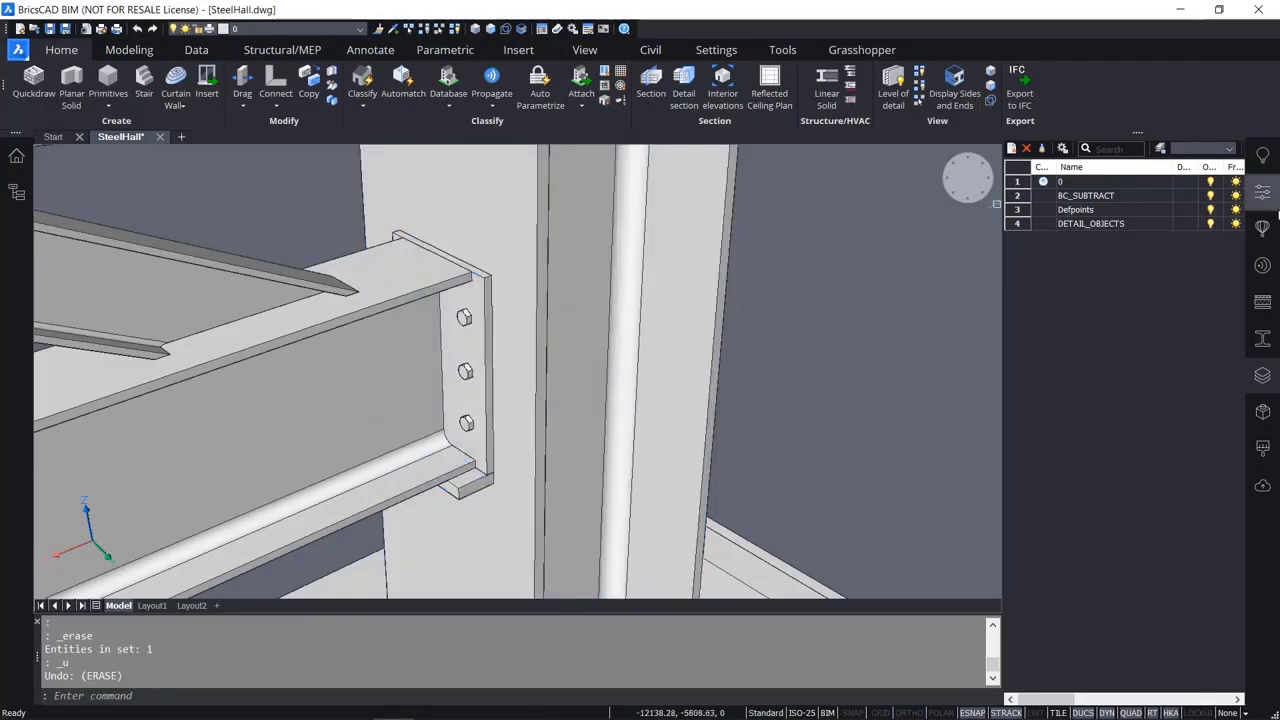
Turn off the BC_SUBTRACT layer in the steel hall drawing and check the column at the connection.
click(1210, 196)
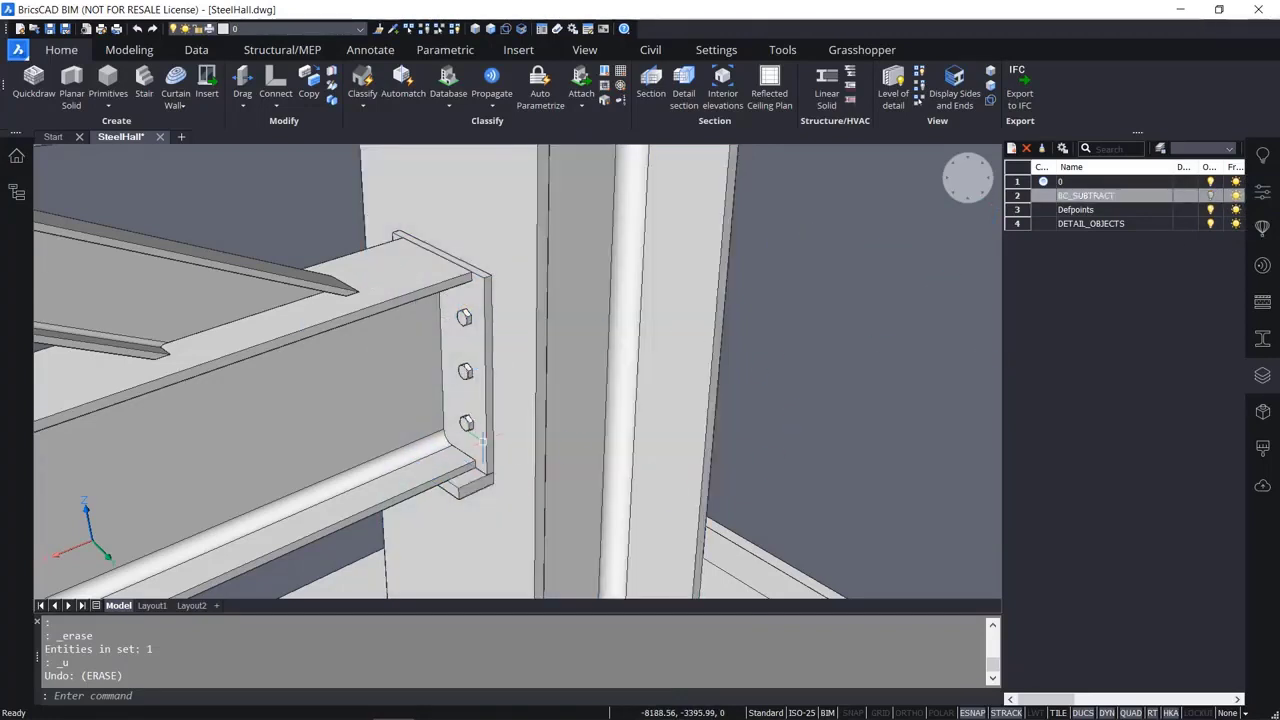
mouse_move(614, 409)
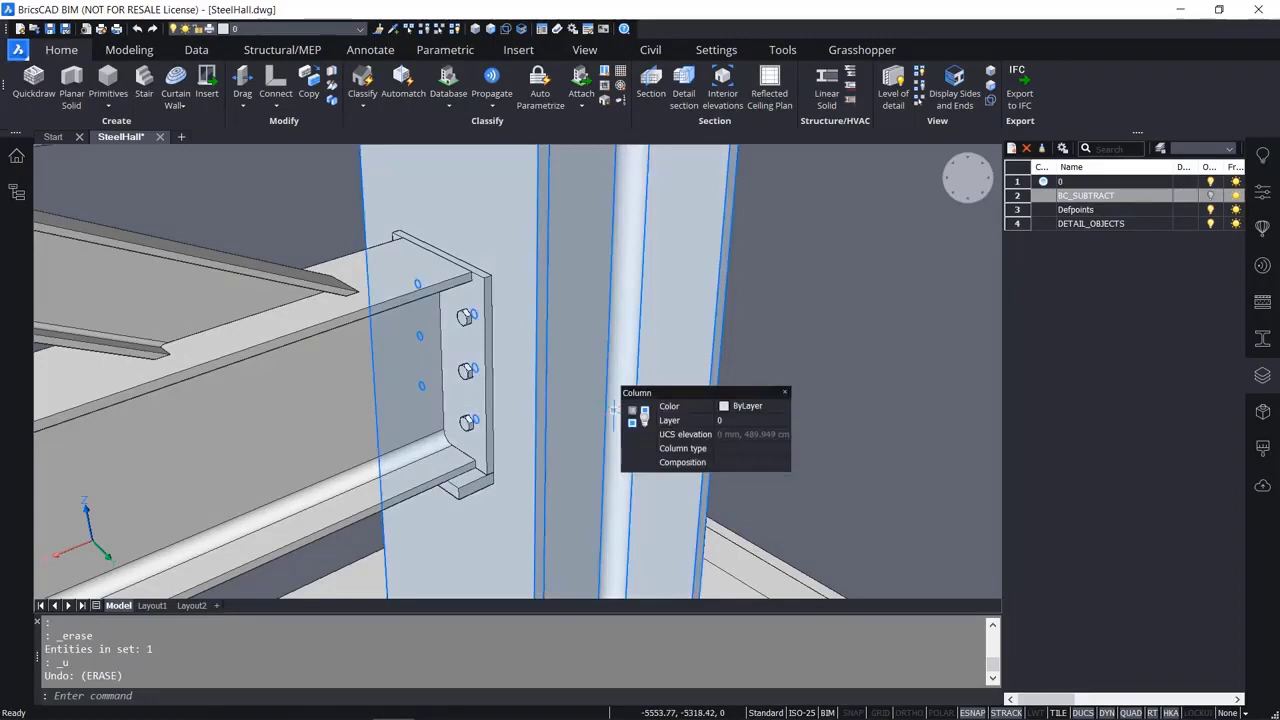
scroll(614, 409, down, 3)
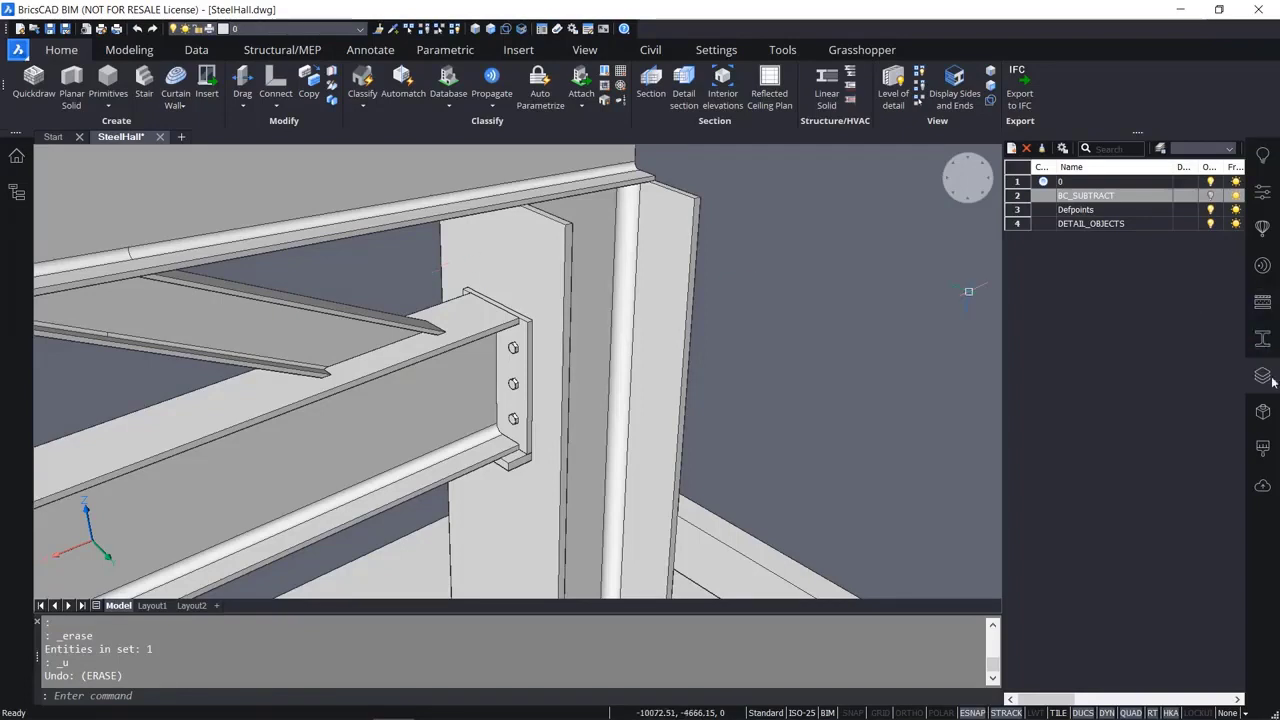
scroll(502, 330, down, 5)
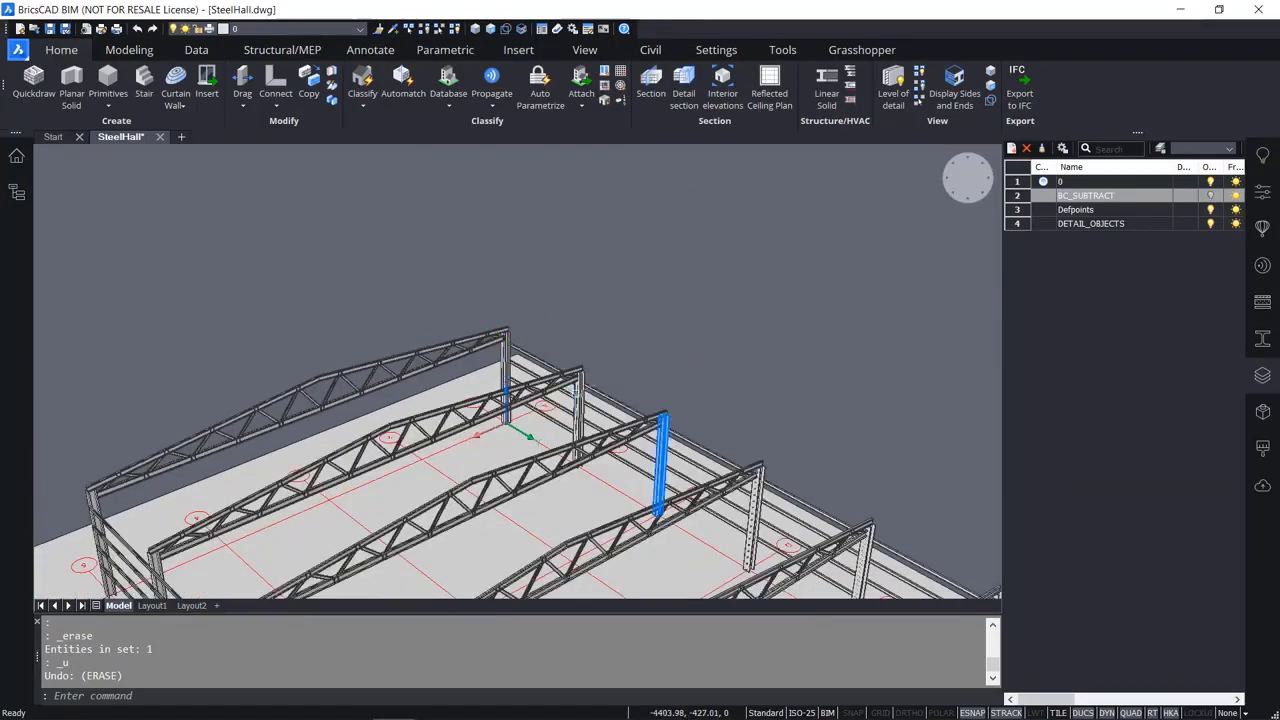
scroll(601, 323, up, 3)
key(ctrl+z)
key(ctrl+z)
key(ctrl+z)
key(ctrl+z)
key(ctrl+z)
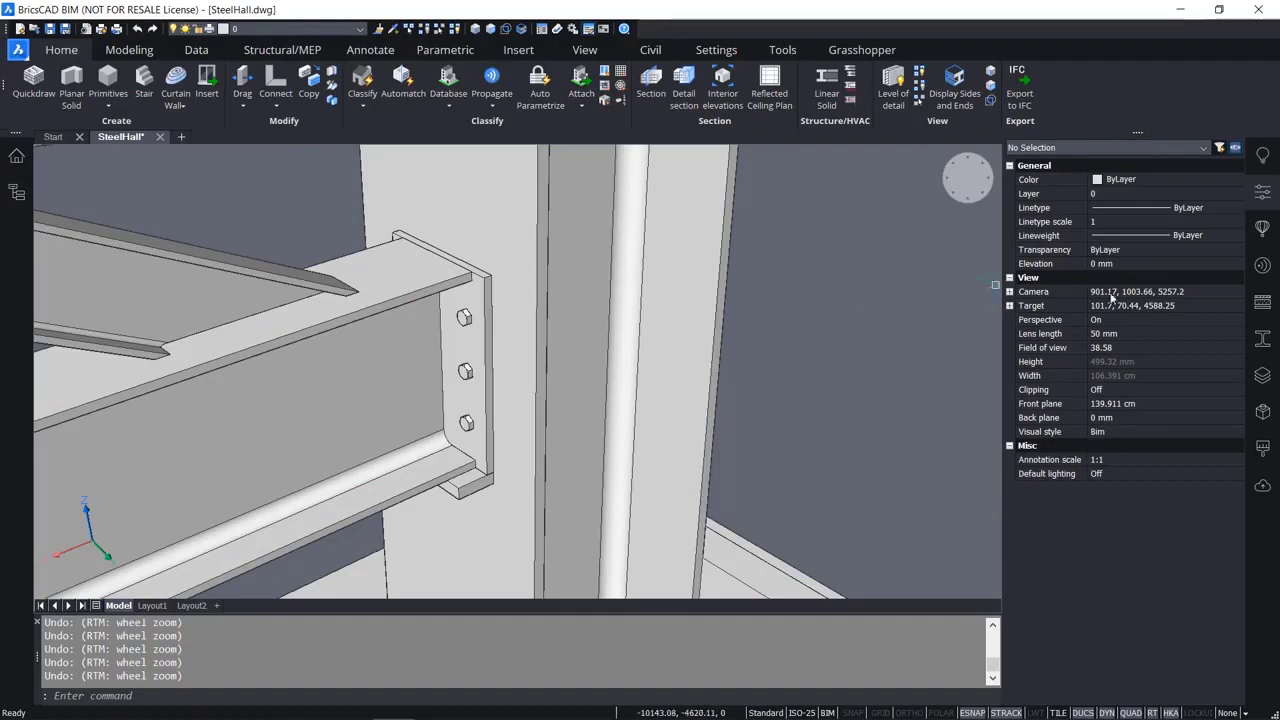
Start creating a new detail with the horizontal beam and the column as its base solids.
click(1262, 265)
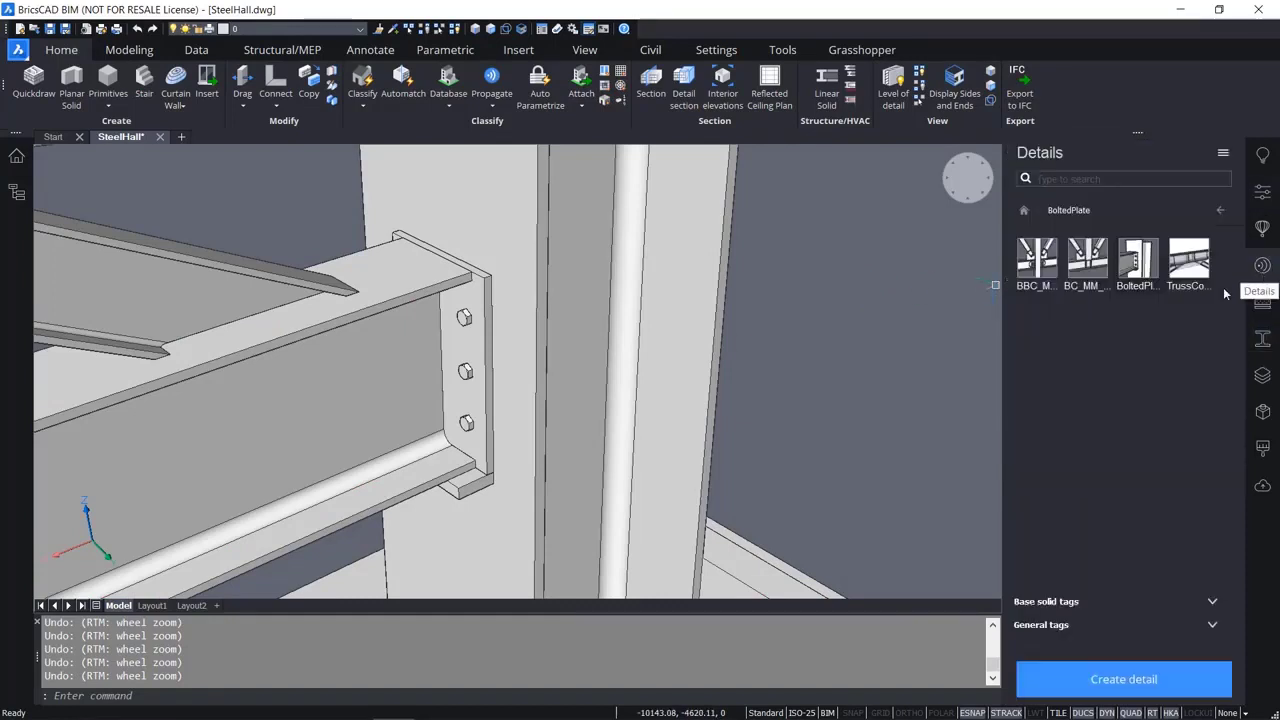
click(1113, 681)
click(551, 250)
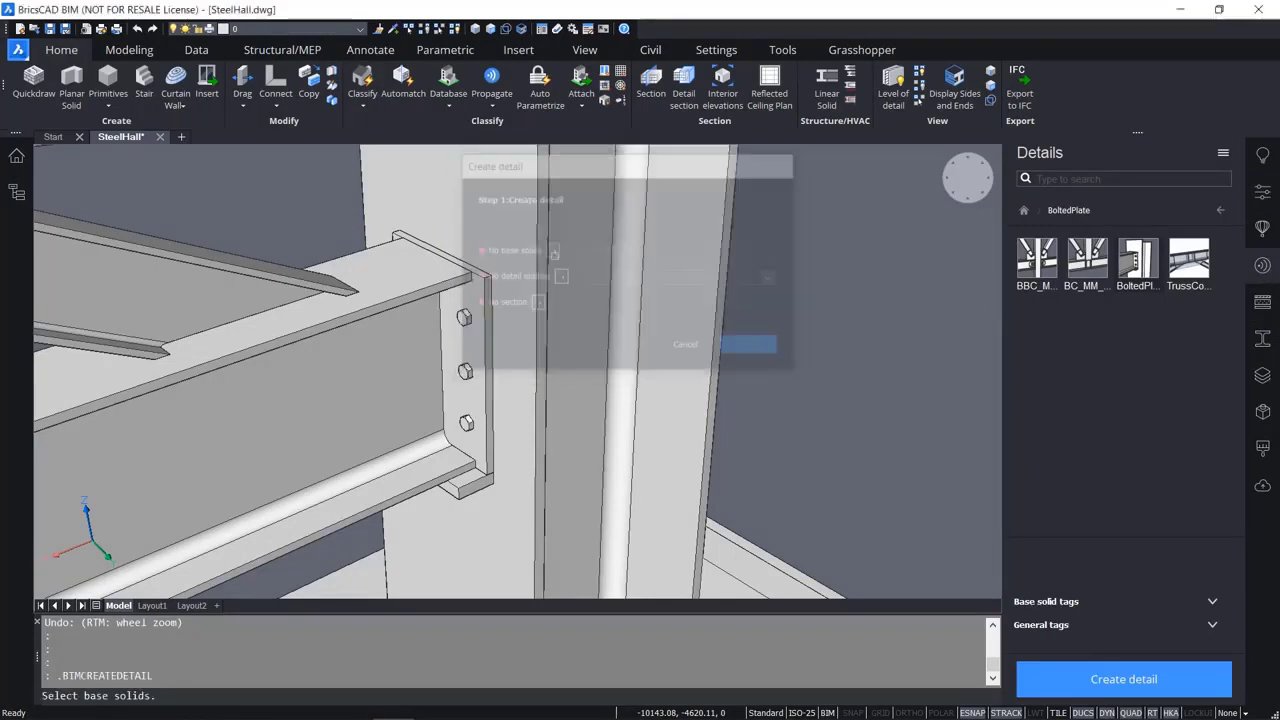
click(412, 376)
click(600, 390)
key(Return)
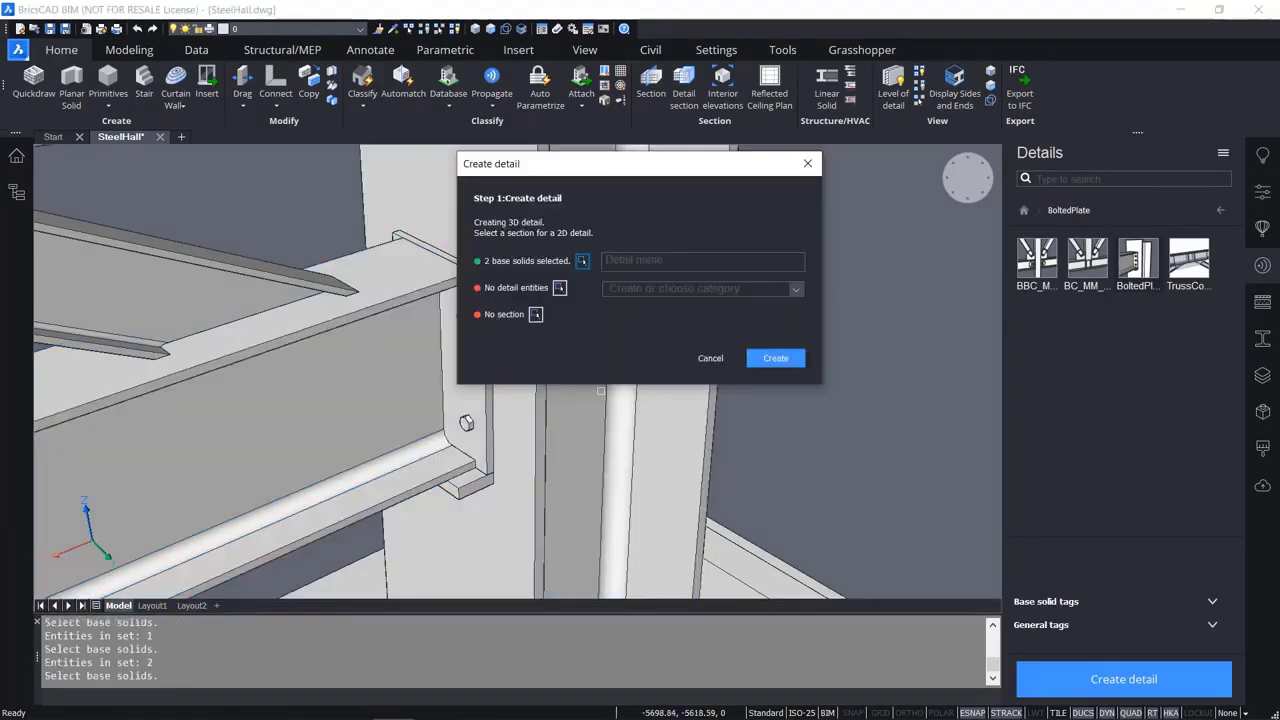
Add the bolted plate component as the detail entity of the new detail.
click(559, 288)
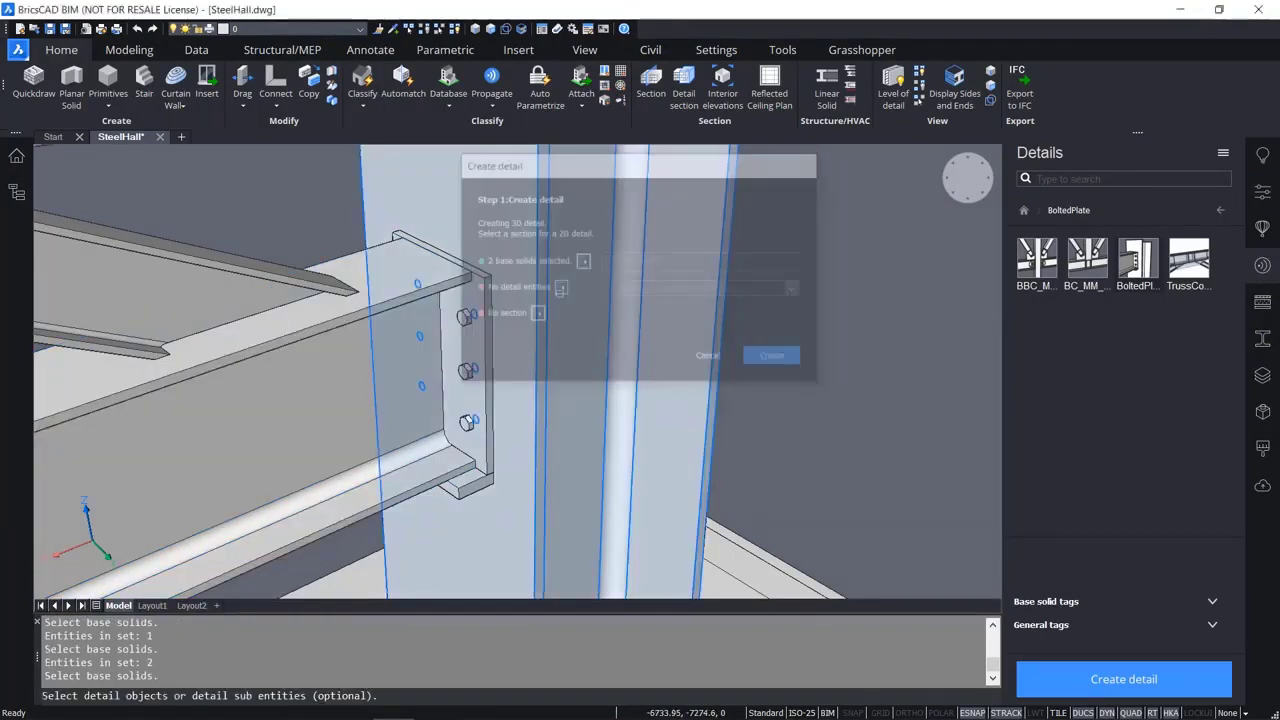
click(461, 396)
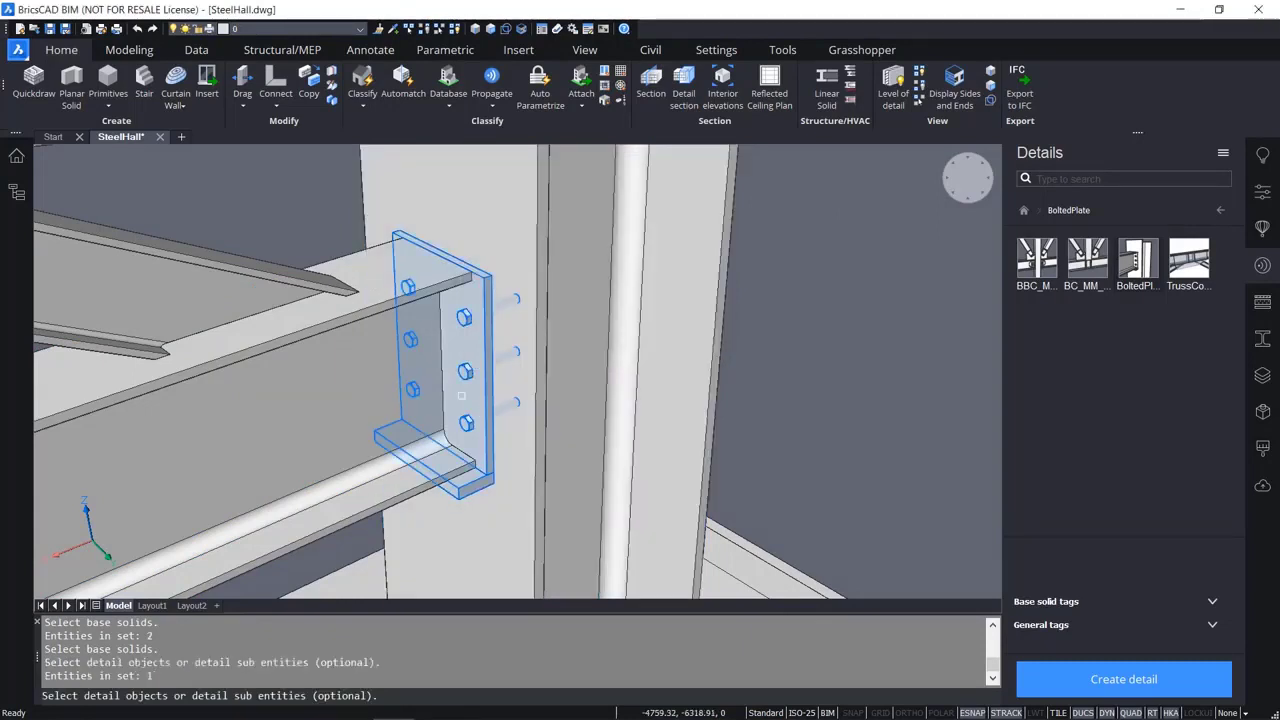
key(Return)
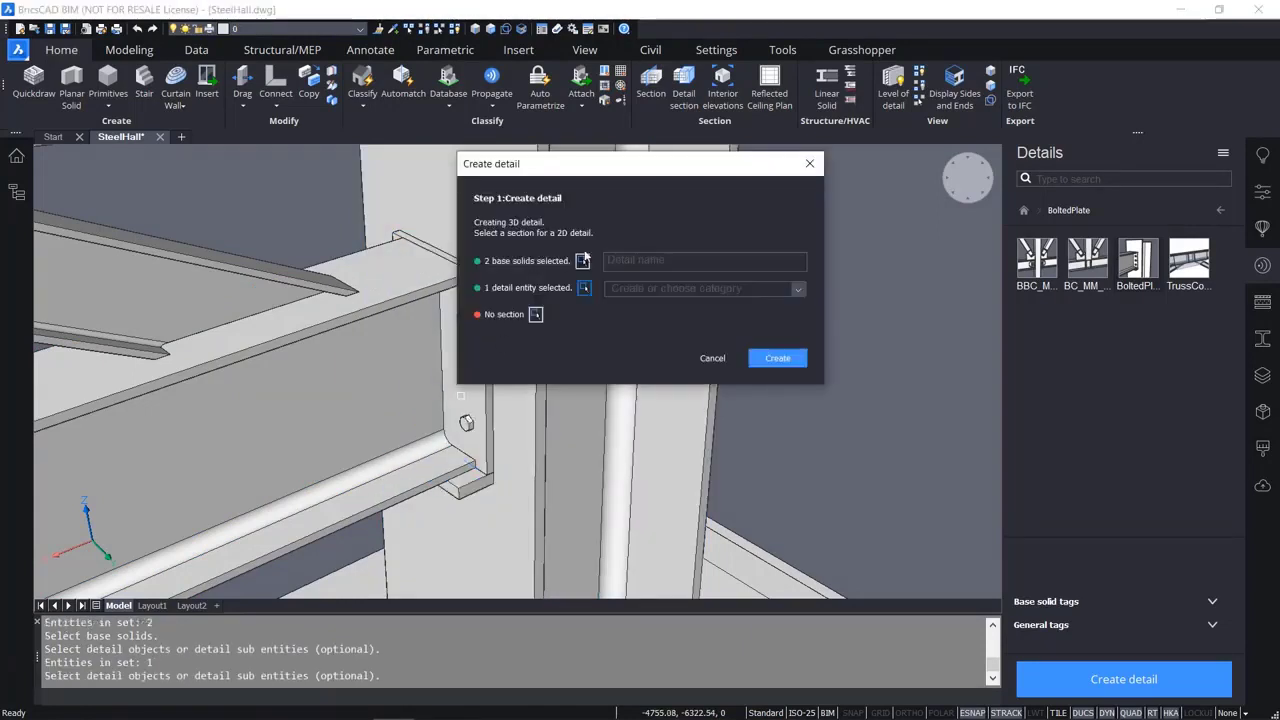
Name the detail Bolted Plate Comp, assign it to the Structural category, accept the proposed detail volume and save it.
text(Bolted Plate Comp)
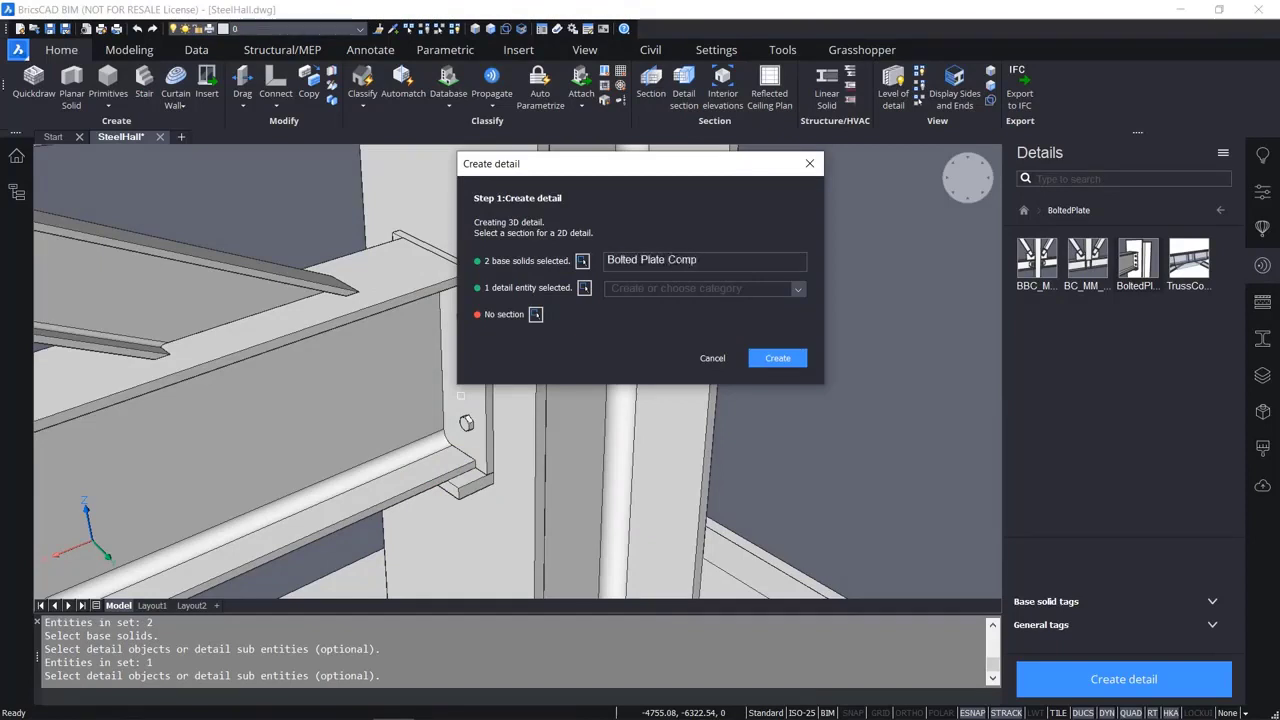
click(799, 288)
click(768, 306)
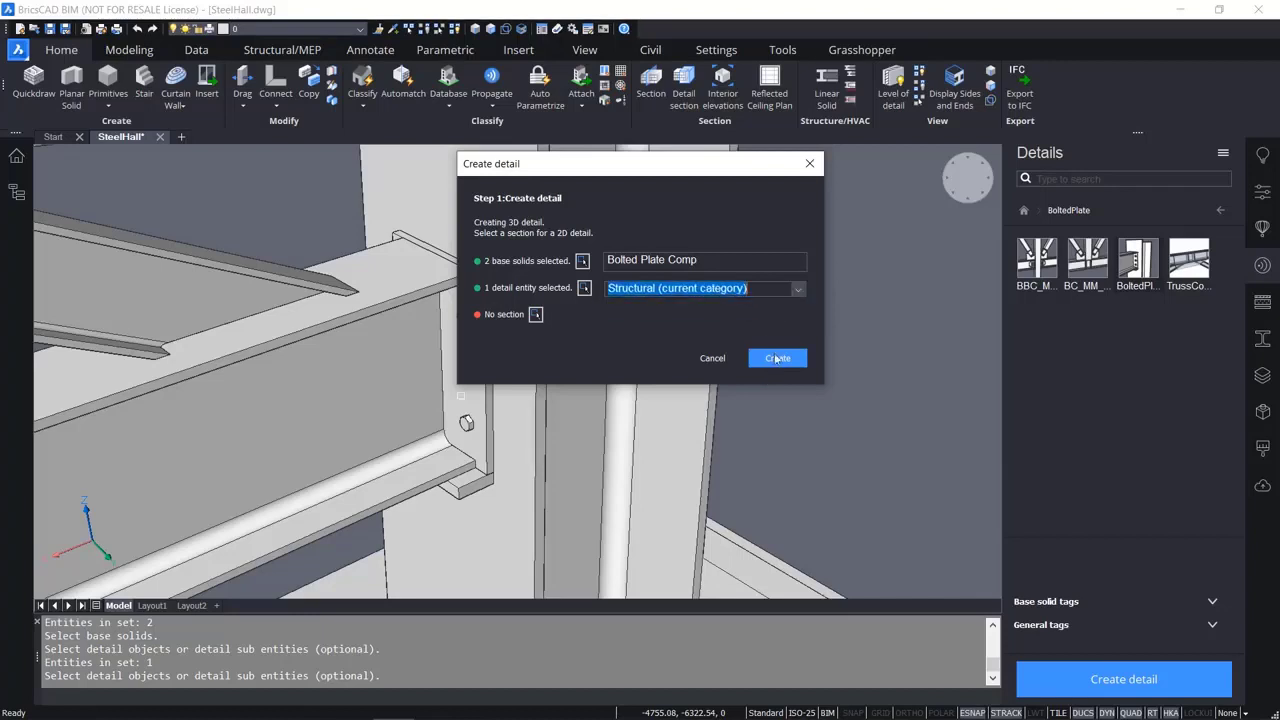
click(776, 357)
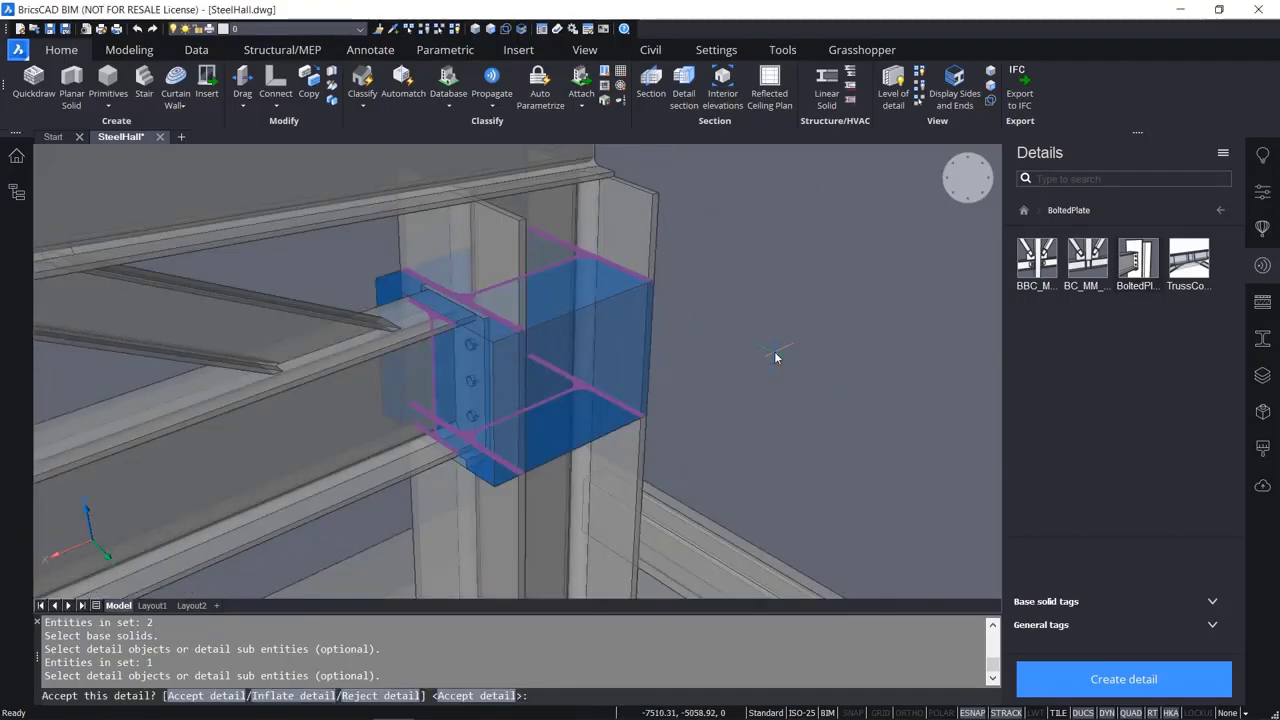
key(Return)
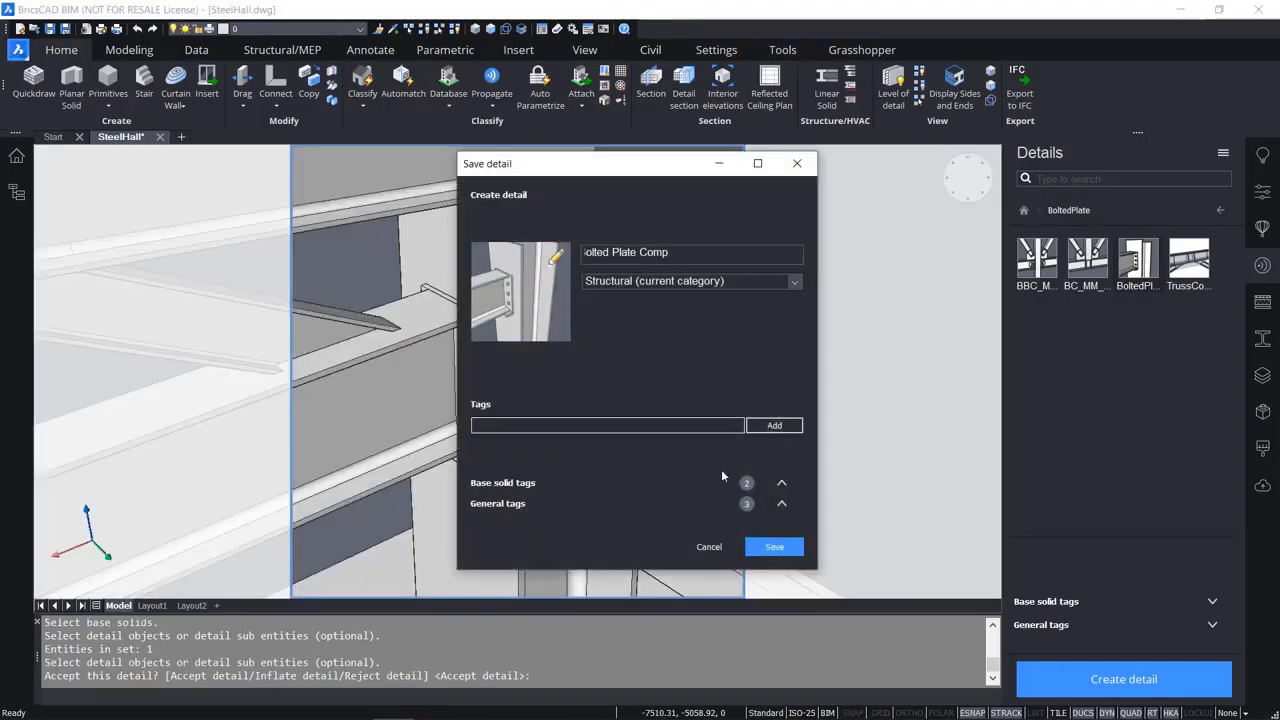
click(775, 548)
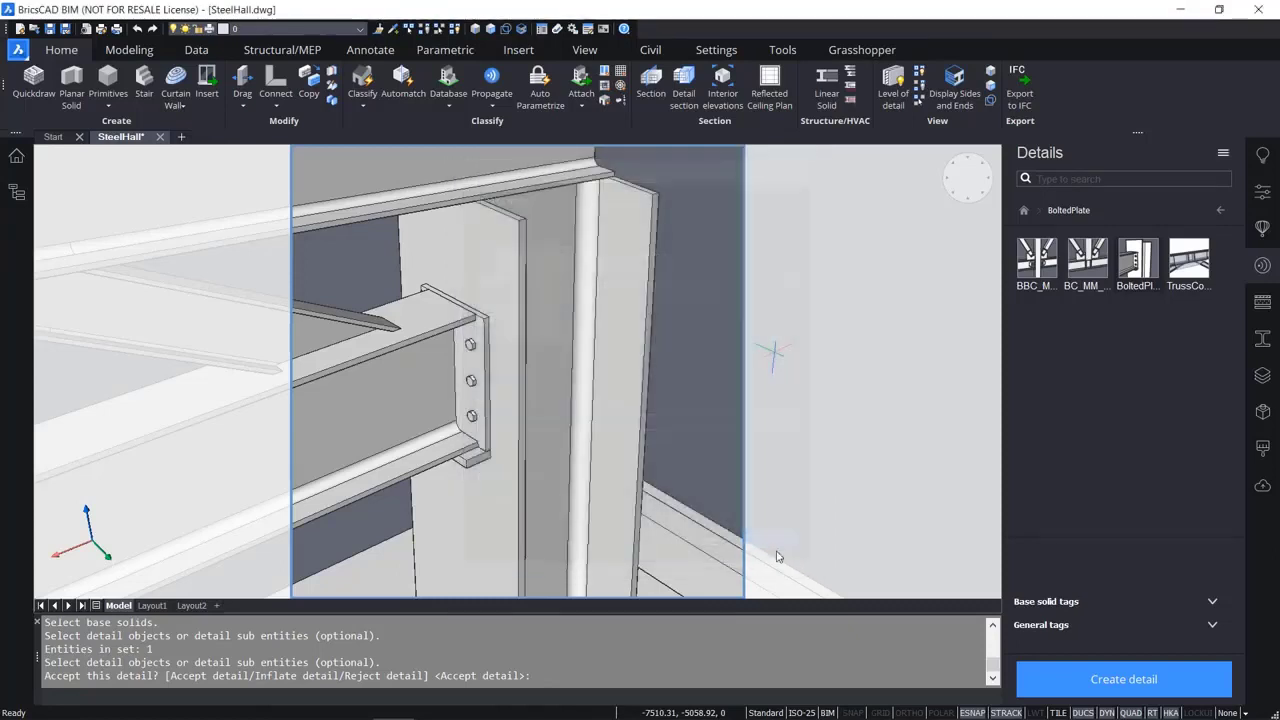
Propagate the Bolted Plate Comp detail through the steel hall, include the undecided location, and apply all suggestions.
click(1093, 258)
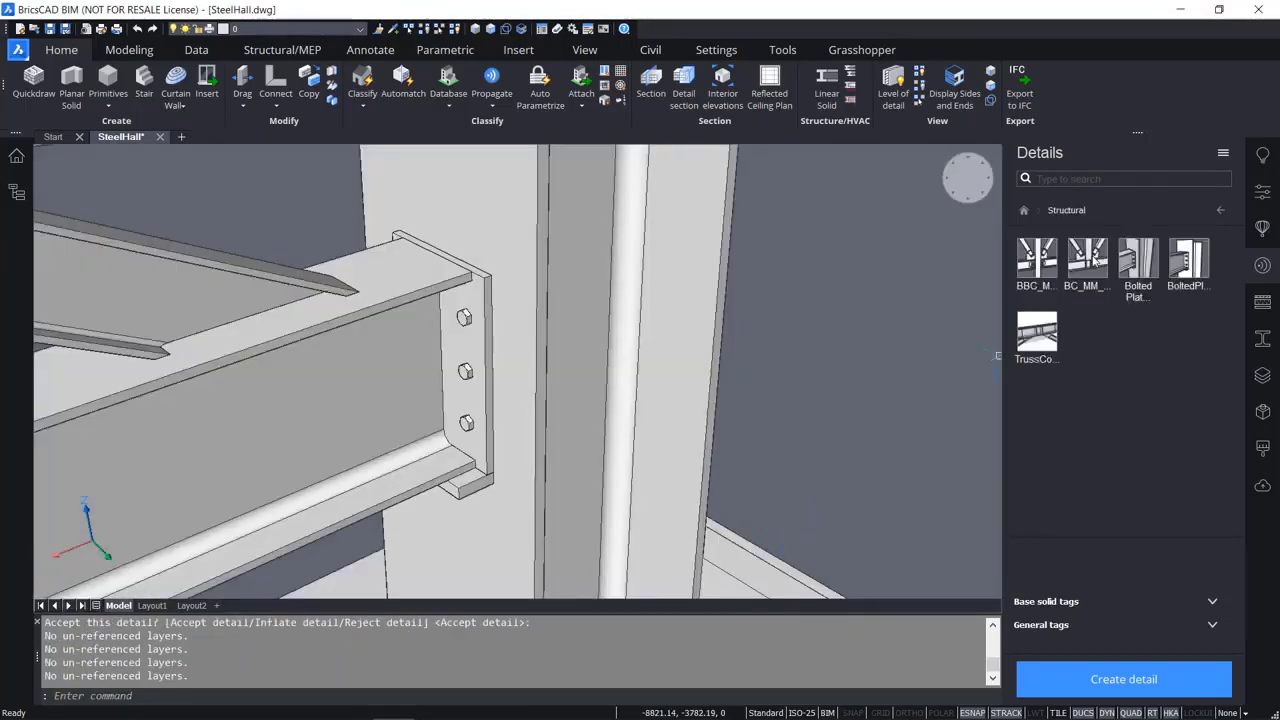
click(1140, 262)
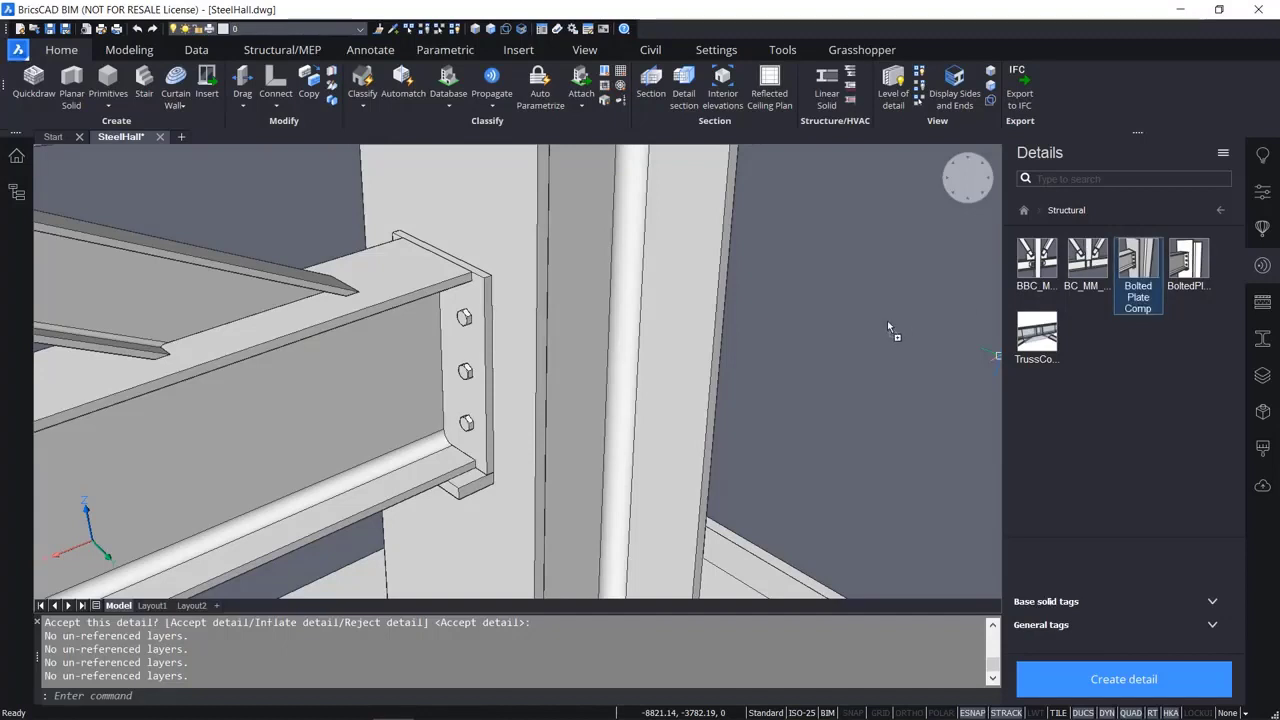
drag(887, 320, 887, 321)
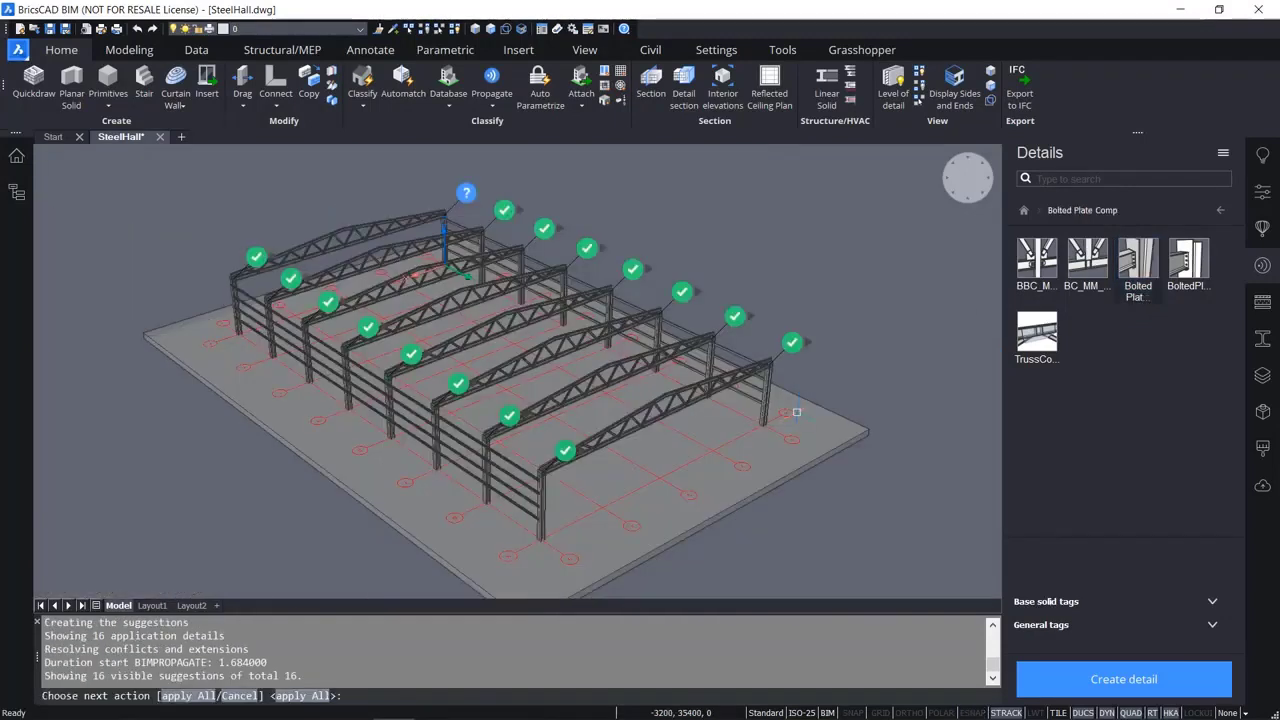
click(467, 194)
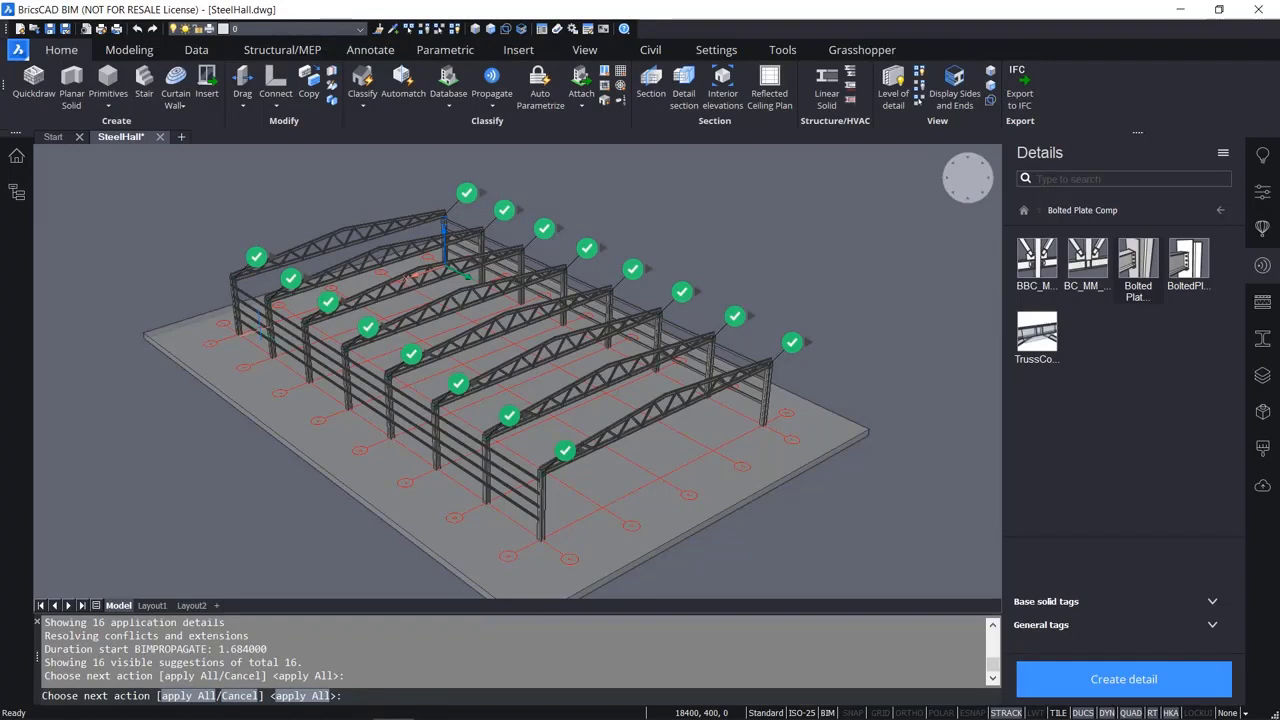
key(Return)
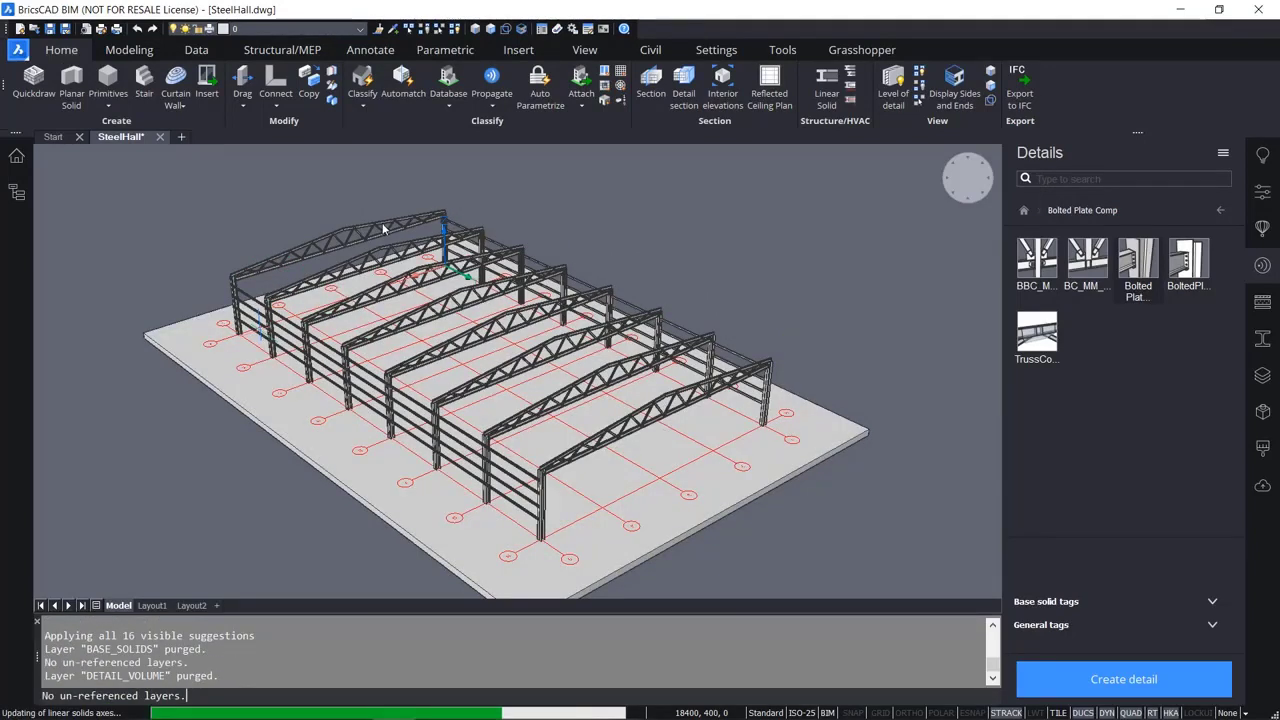
Hide the bolted plate at a column connection to inspect the bolt holes, and undo the hiding.
scroll(386, 224, up, 5)
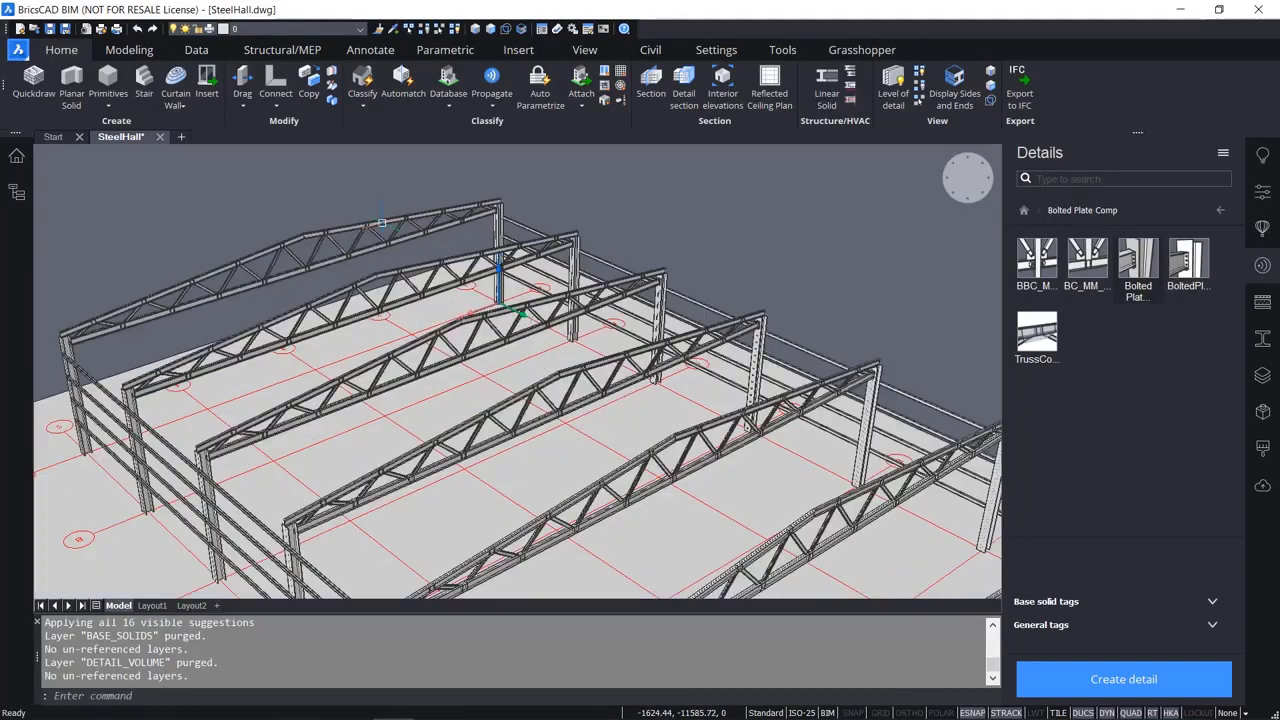
scroll(563, 228, up, 10)
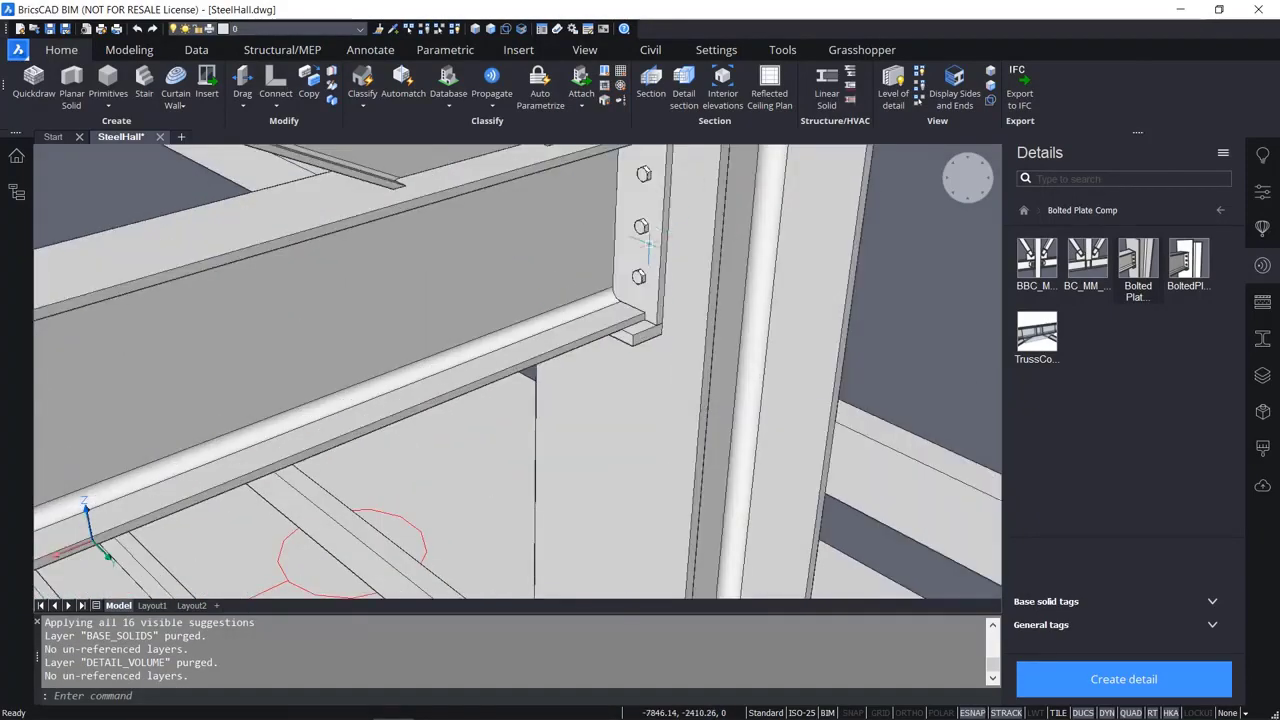
middle_drag(640, 230, 420, 378)
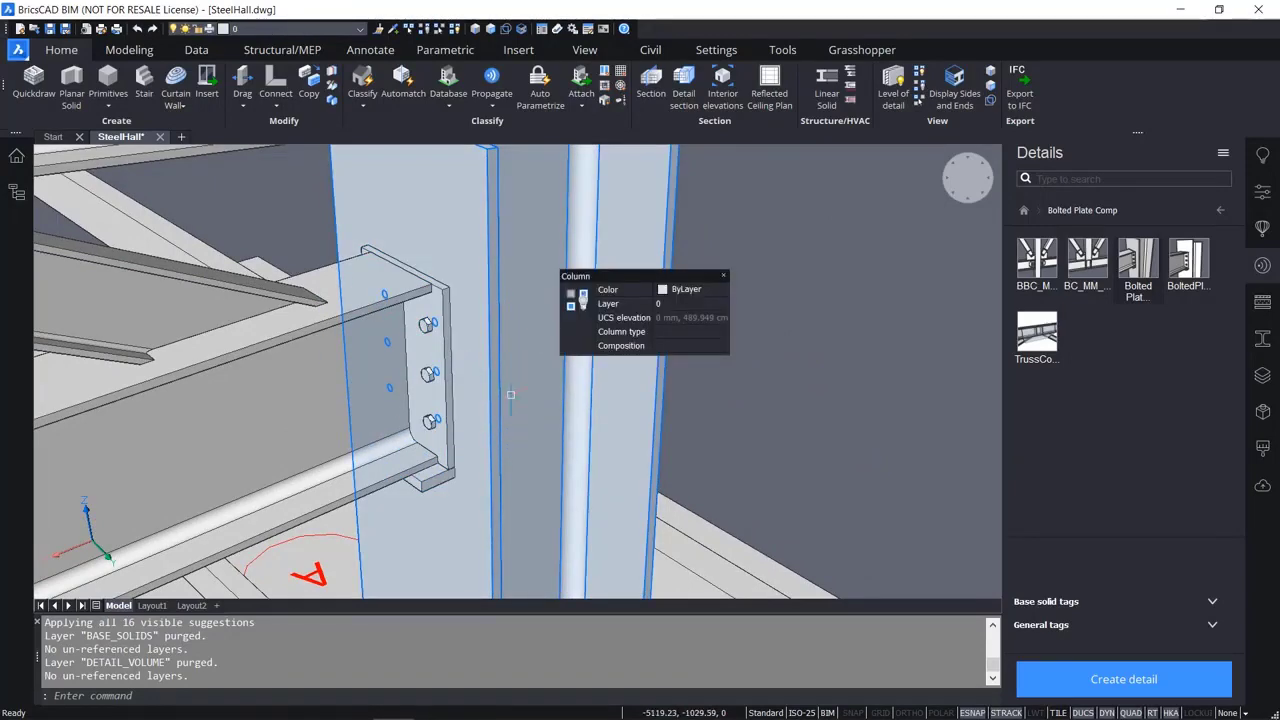
scroll(510, 395, down, 4)
scroll(510, 395, up, 4)
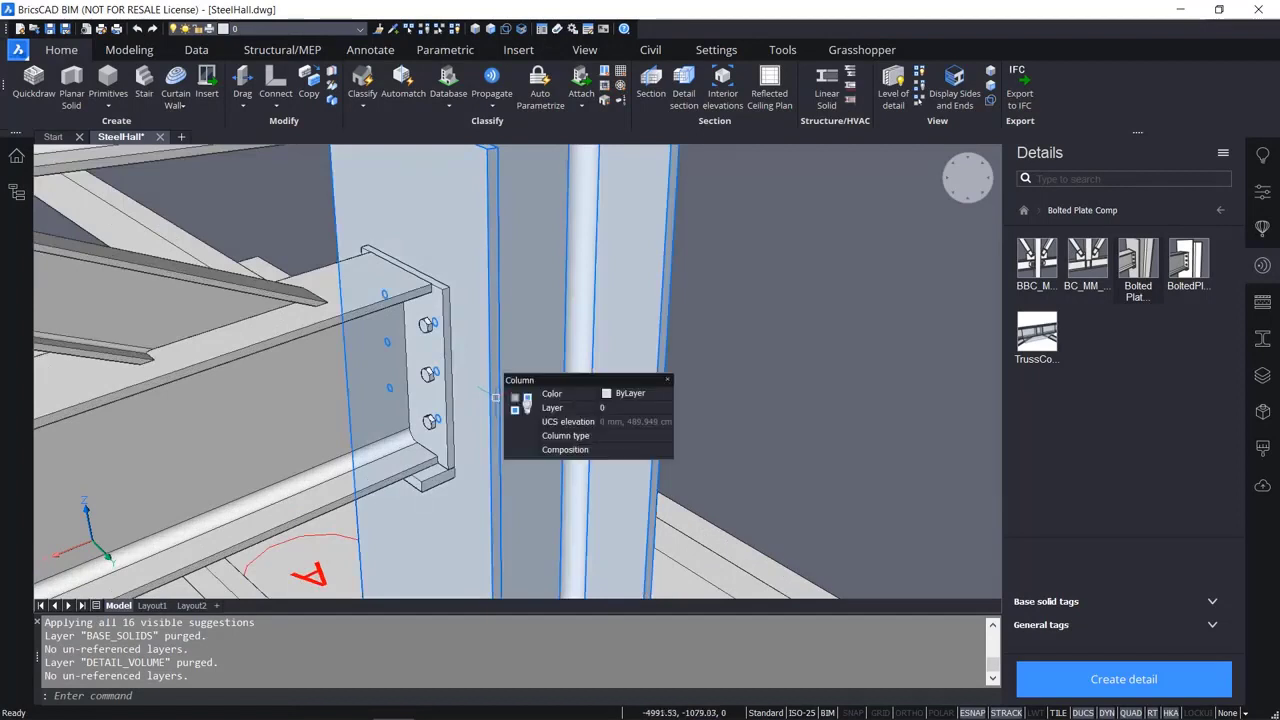
click(460, 379)
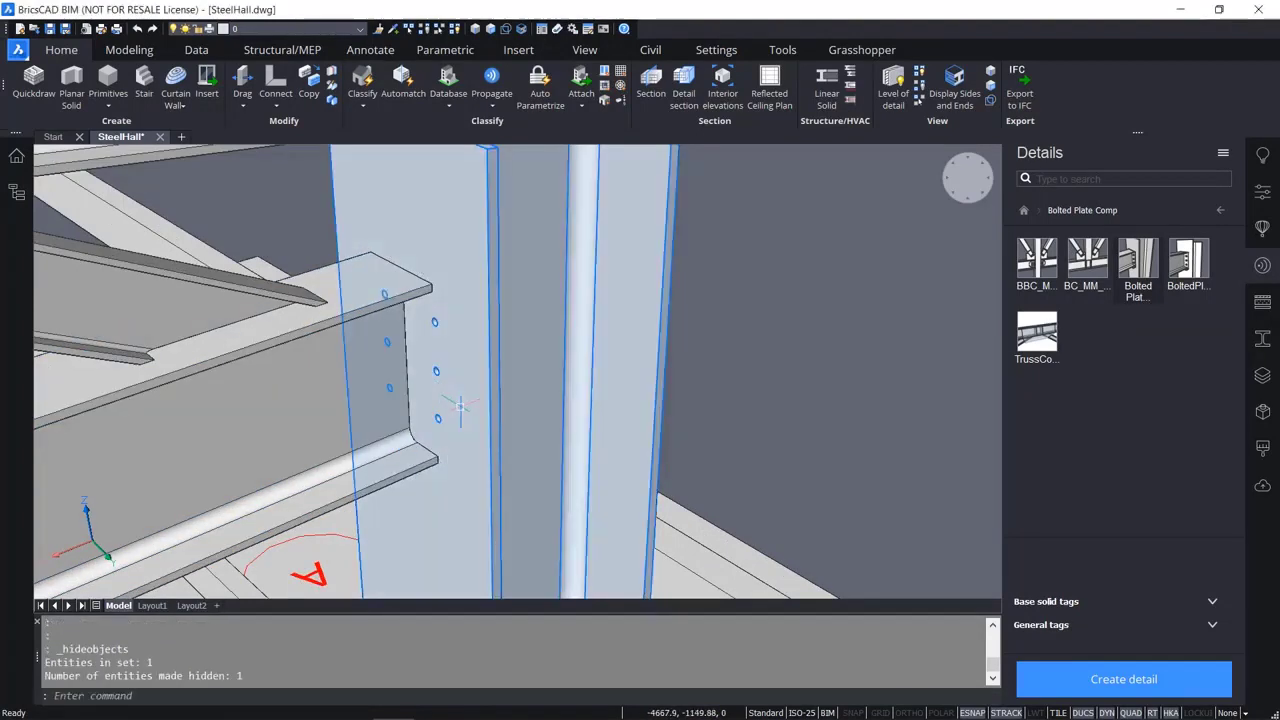
key(ctrl+z)
Compare the column's bolt holes by erasing and hiding the bolted plate component, undoing each change.
click(432, 388)
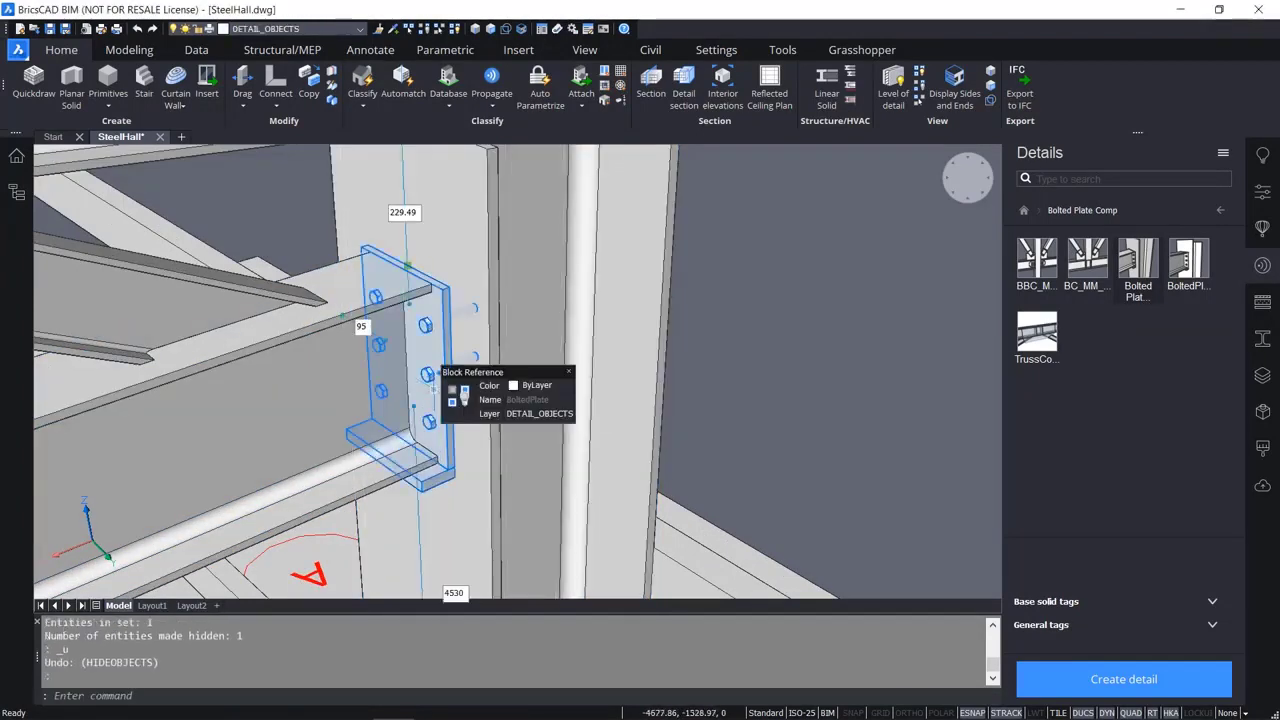
key(Delete)
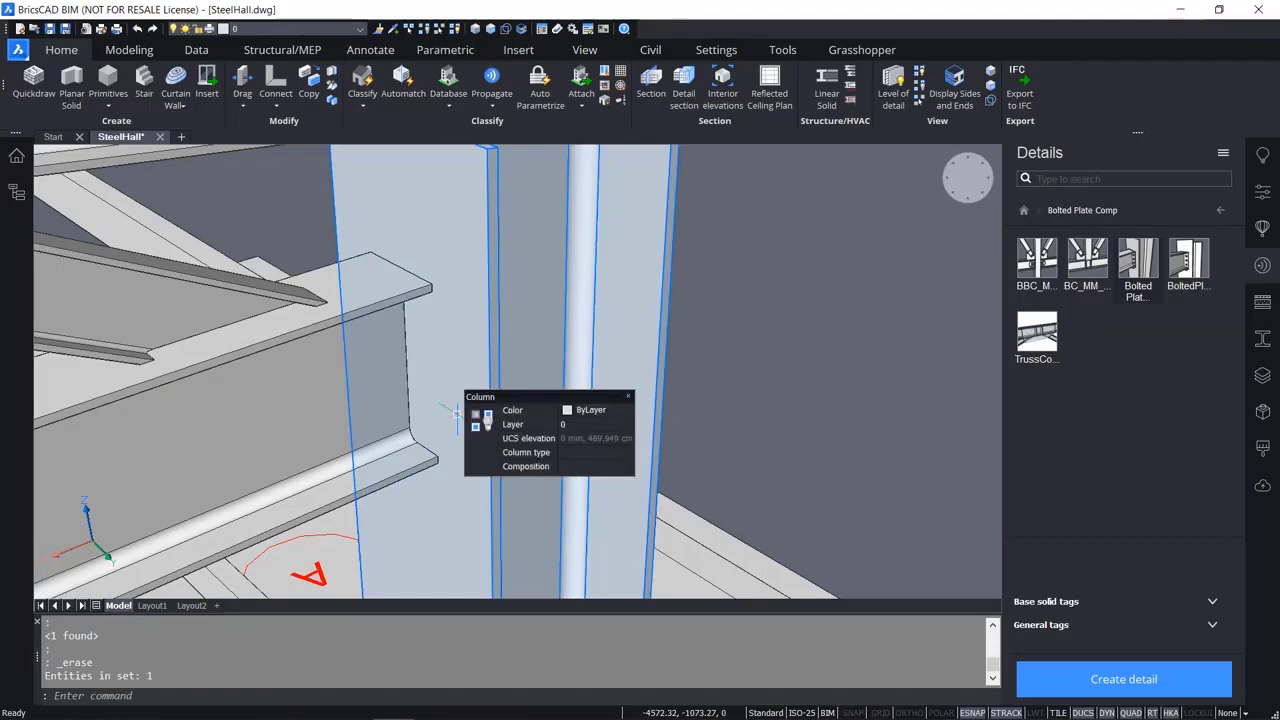
key(ctrl+z)
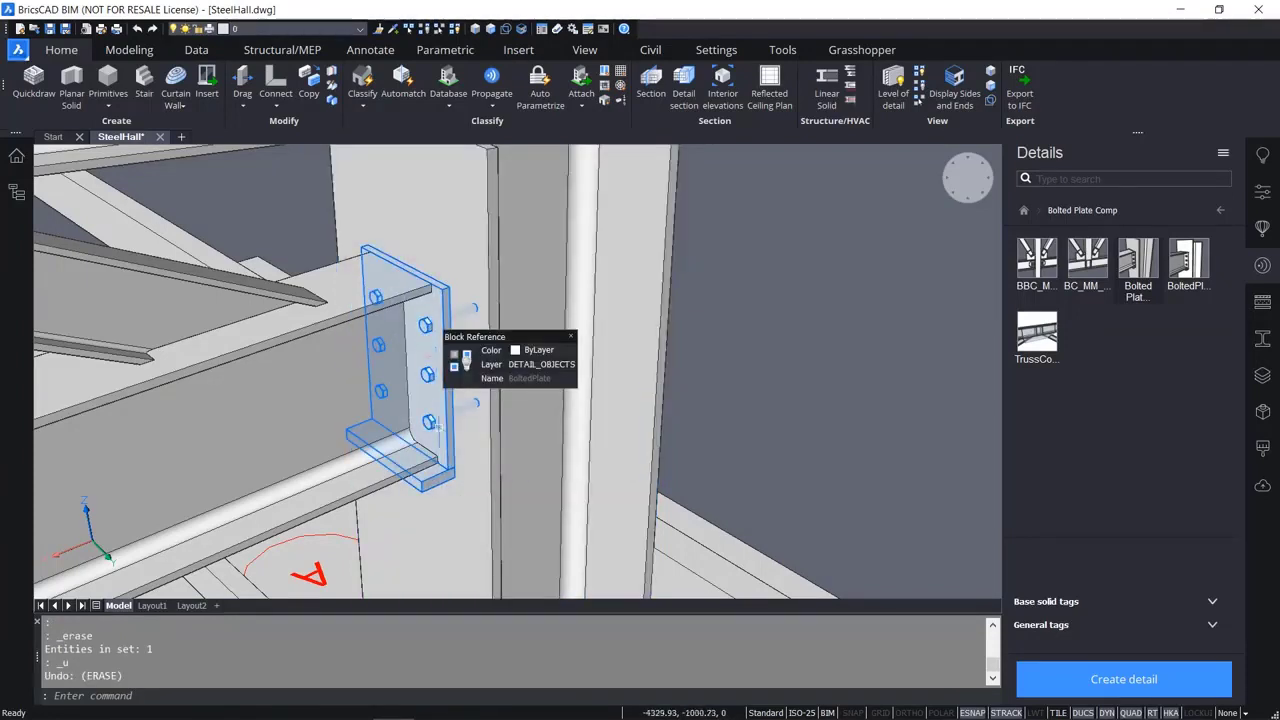
click(466, 363)
key(ctrl+z)
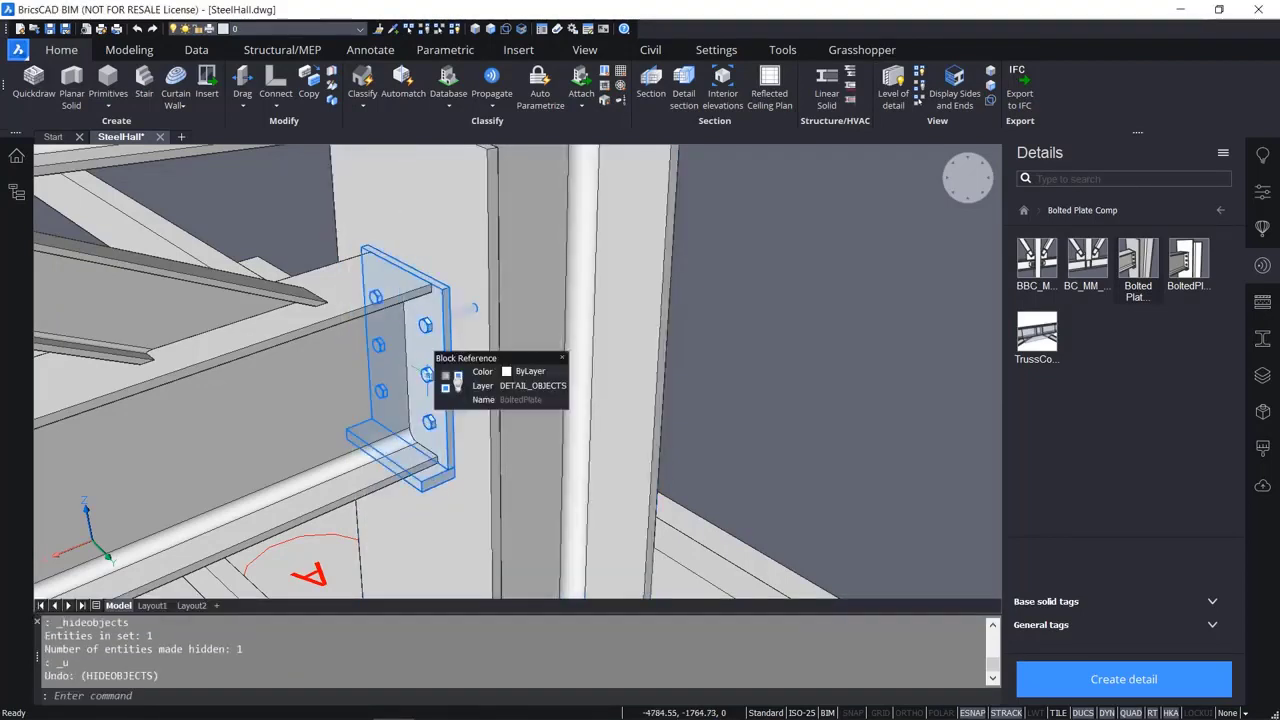
click(430, 372)
key(Delete)
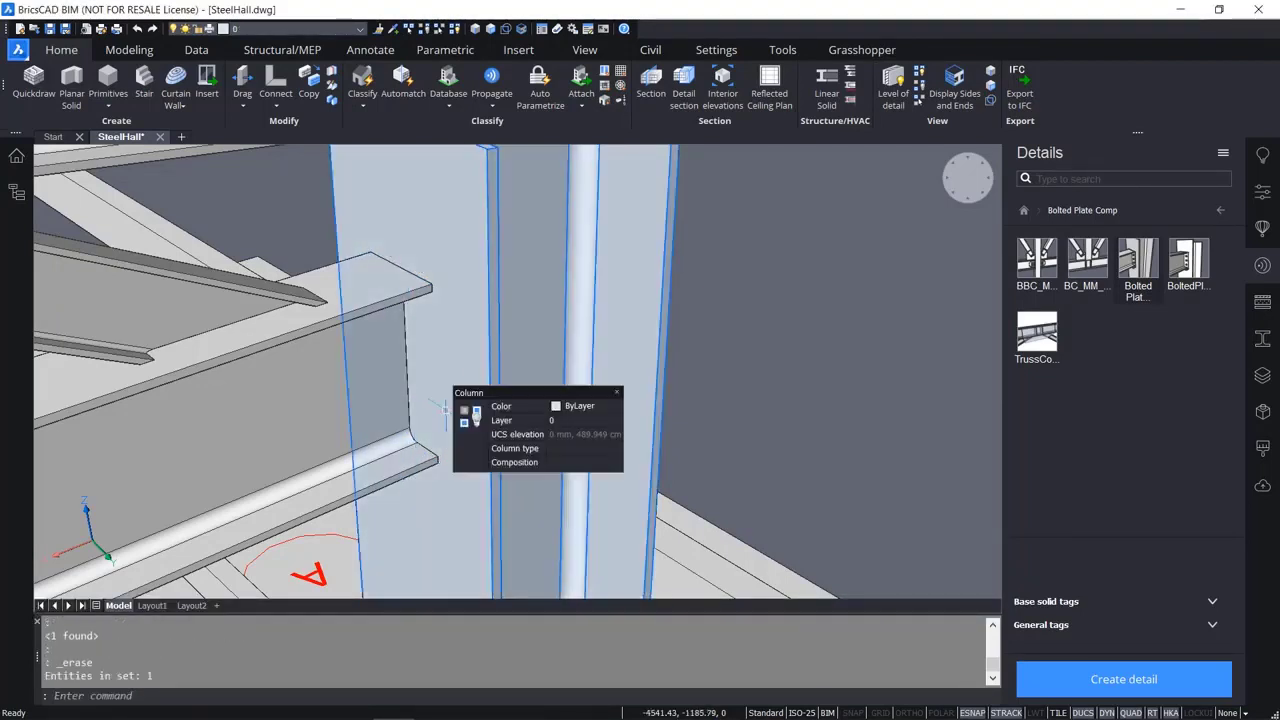
key(ctrl+z)
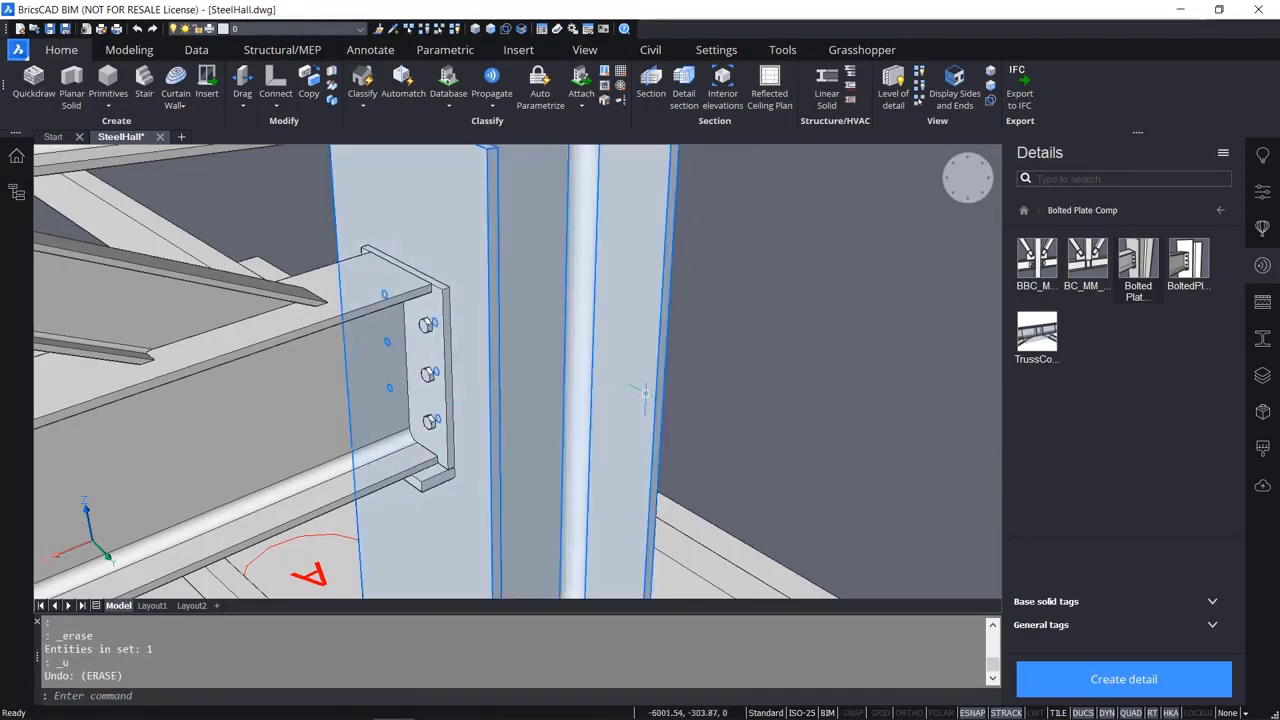
Run an interference check (INTERFERE) on the entire steel hall, using only the first selection set.
scroll(652, 401, down, 10)
scroll(641, 397, down, 2)
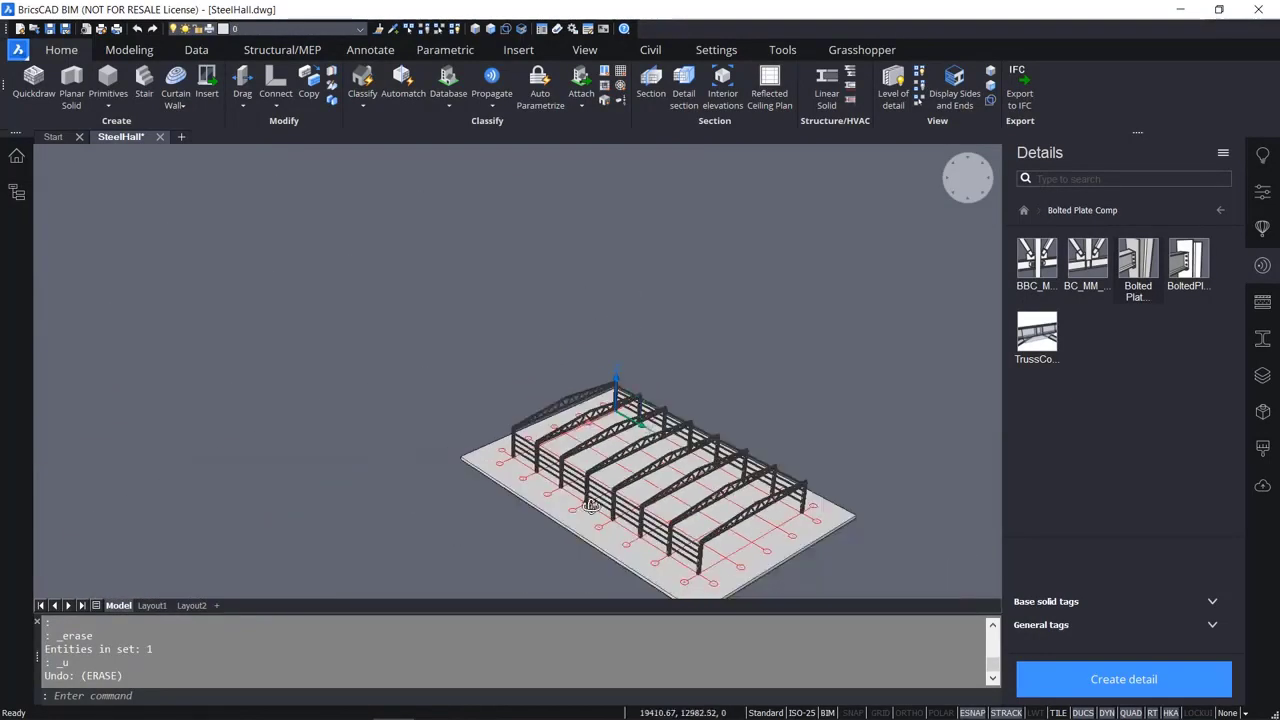
shift+middle_drag(591, 507, 925, 495)
scroll(467, 523, up, 2)
scroll(467, 523, up, 4)
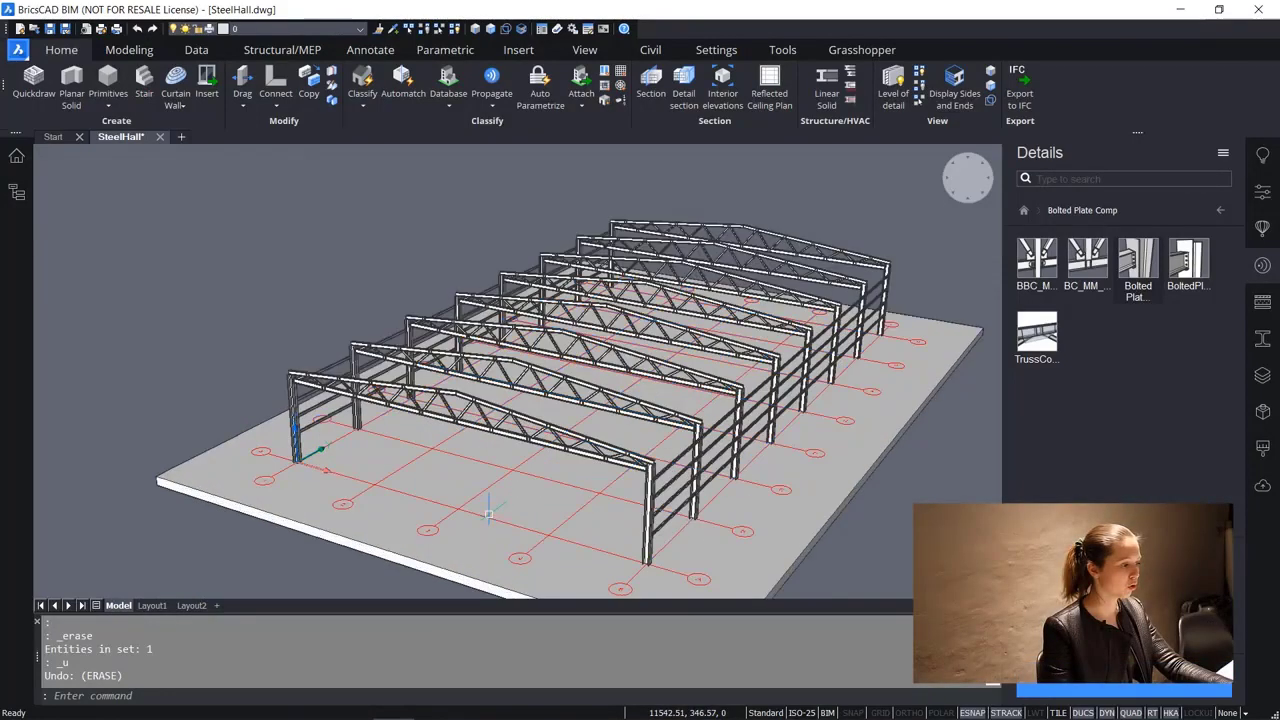
text(interfere)
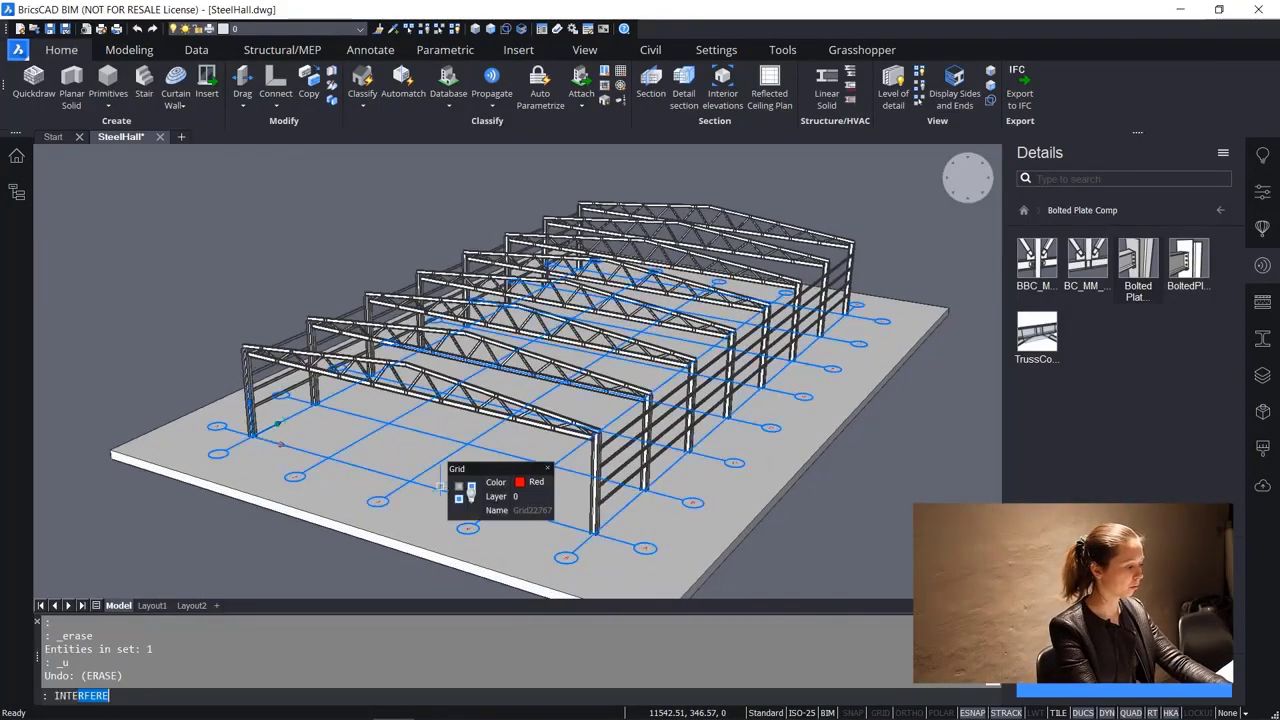
key(Return)
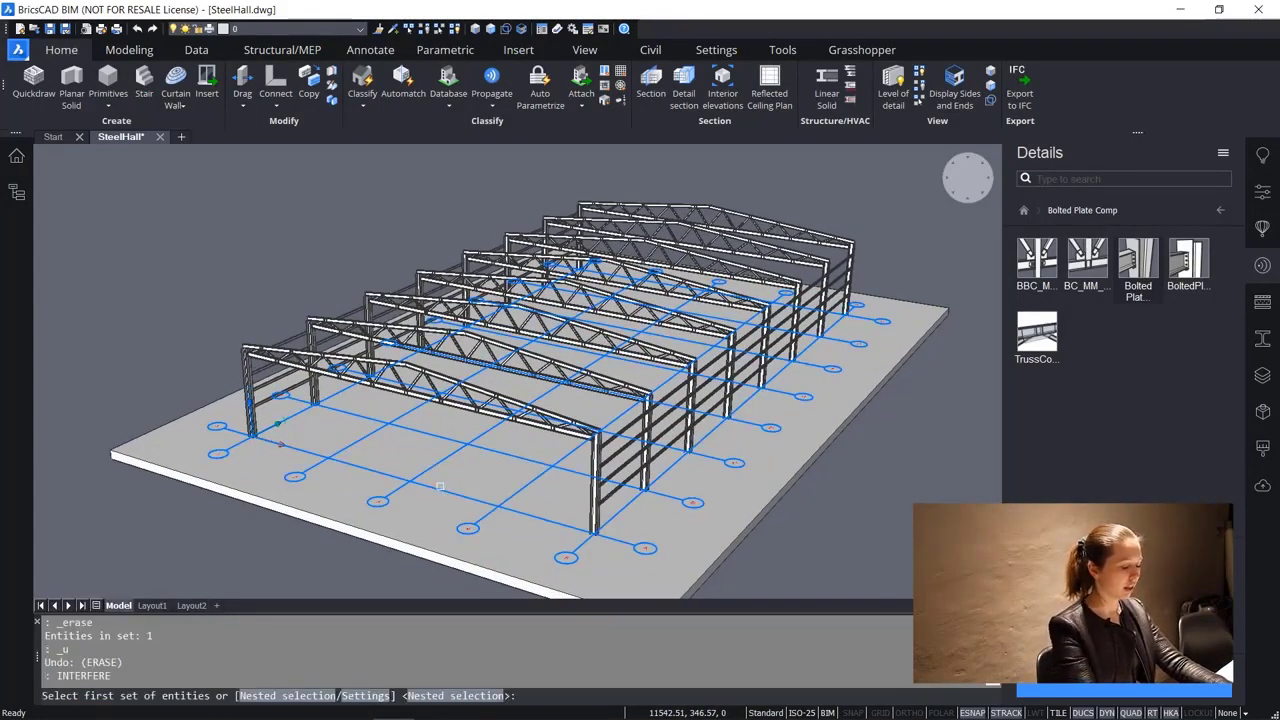
scroll(440, 486, down, 2)
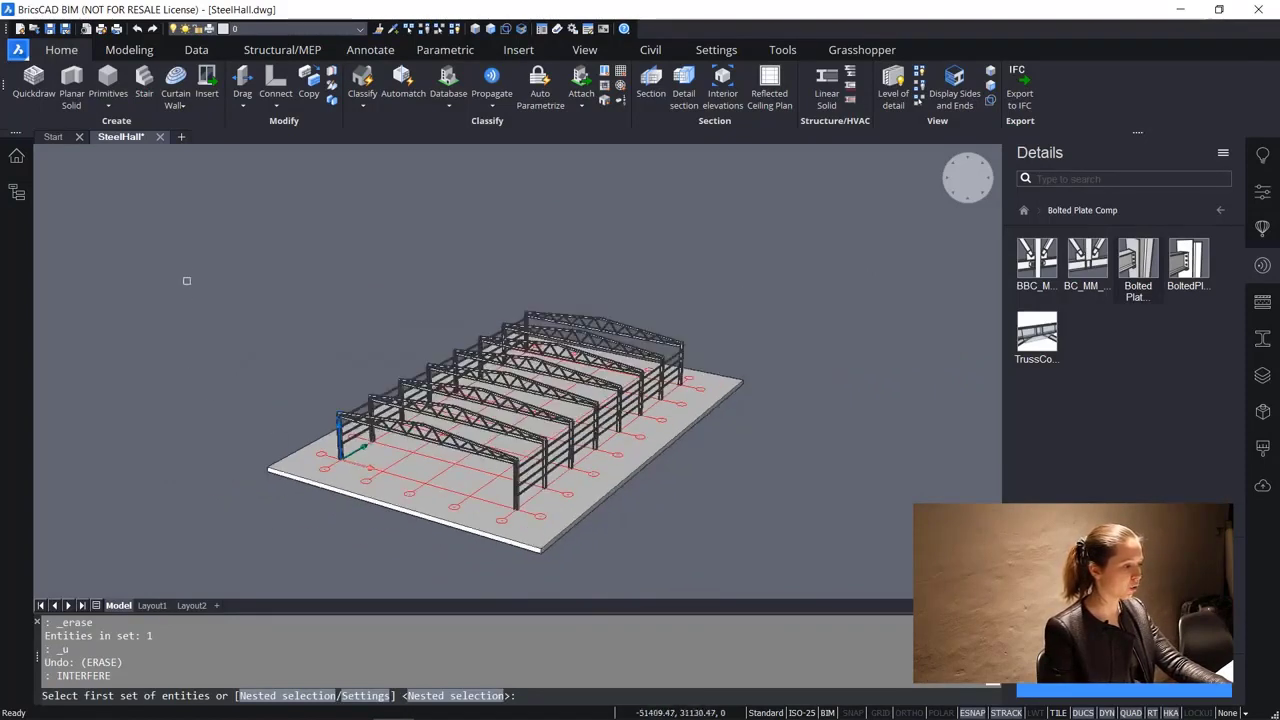
click(188, 274)
click(845, 570)
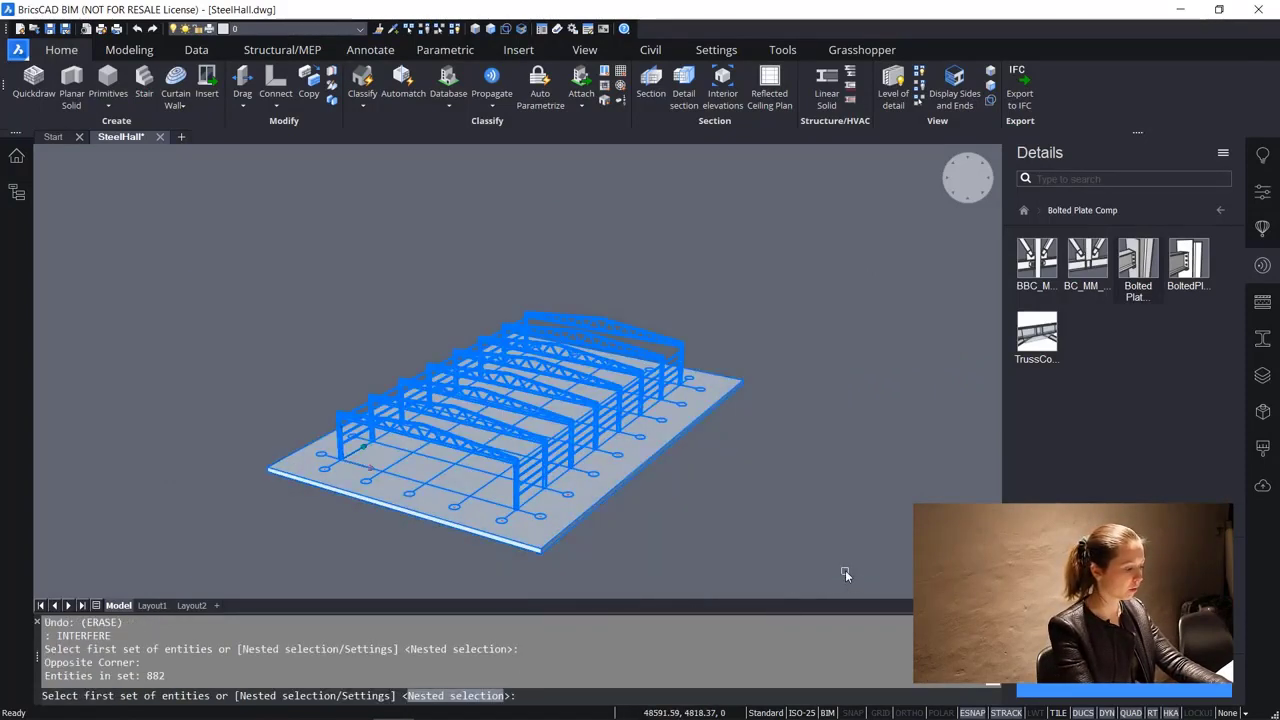
key(Return)
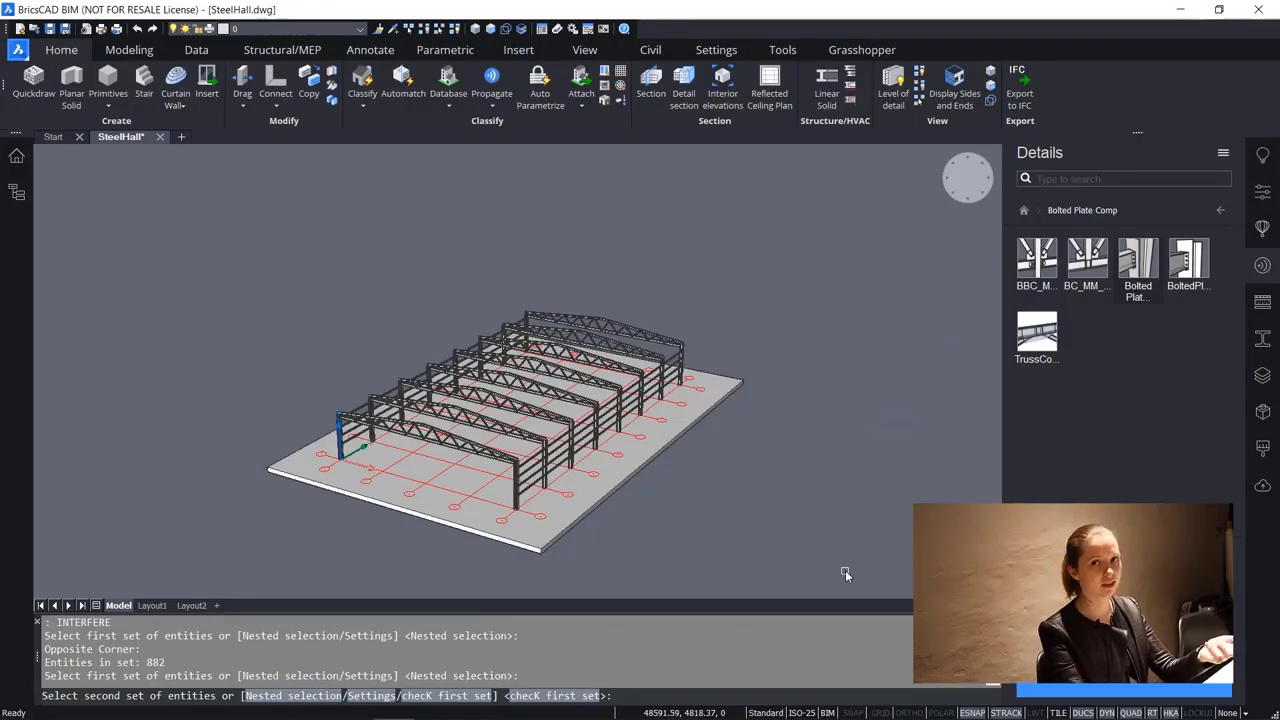
key(Return)
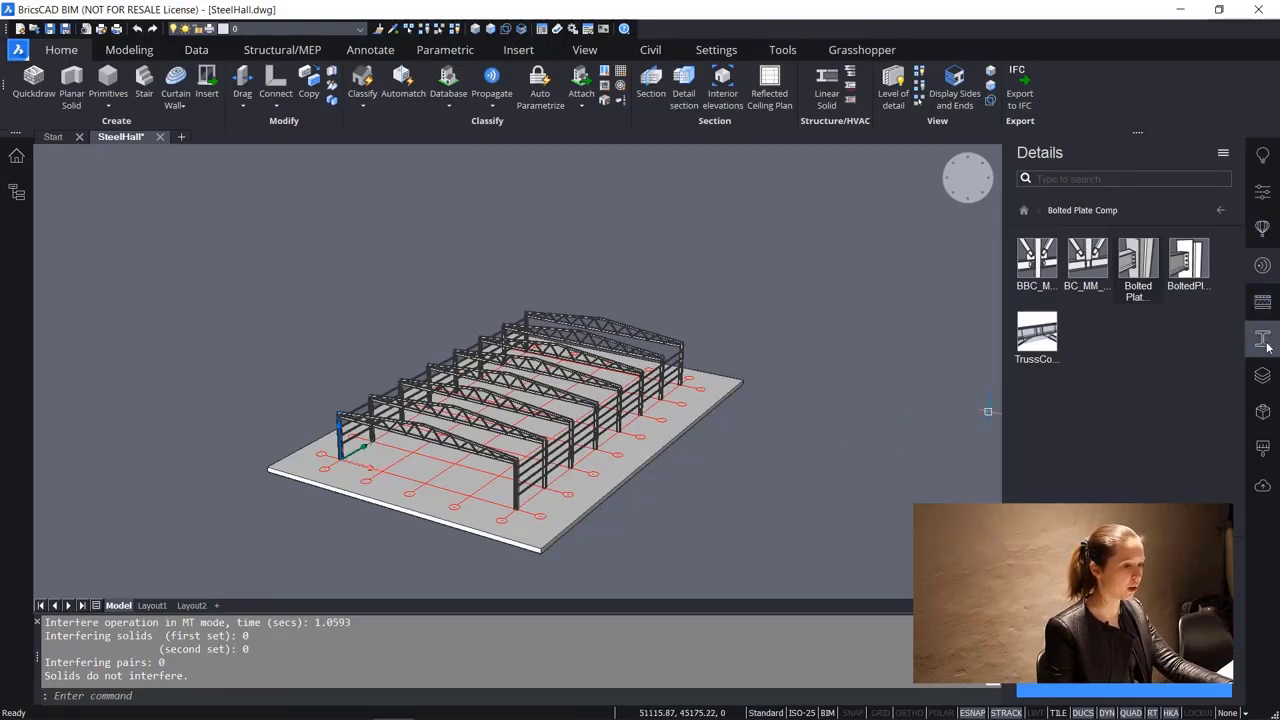
Display the drawing's layer list and save the steel hall drawing.
click(1262, 375)
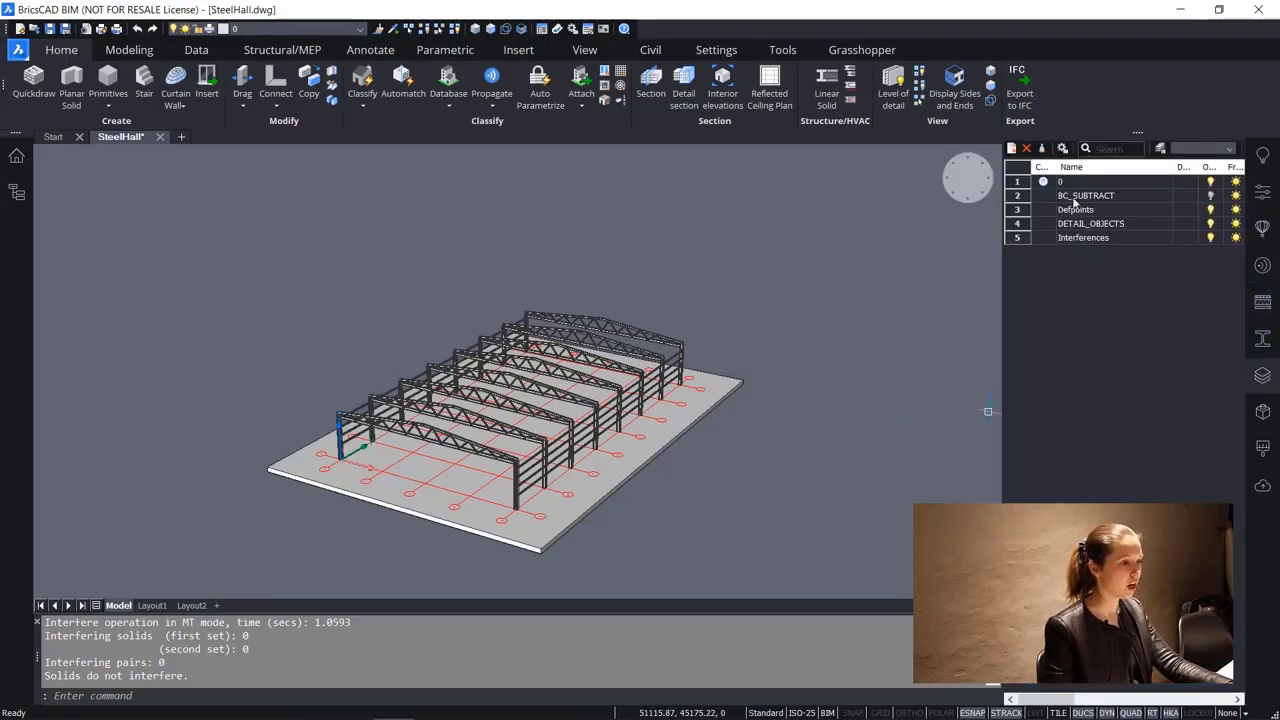
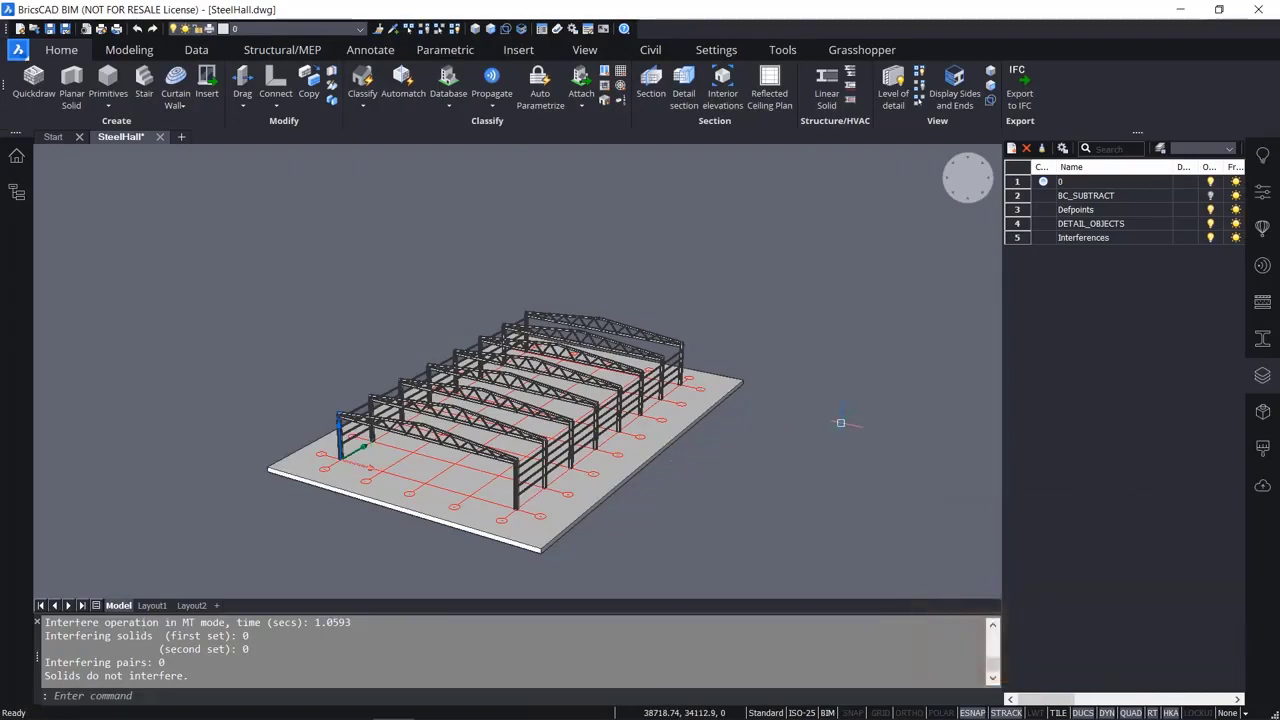
key(ctrl+s)
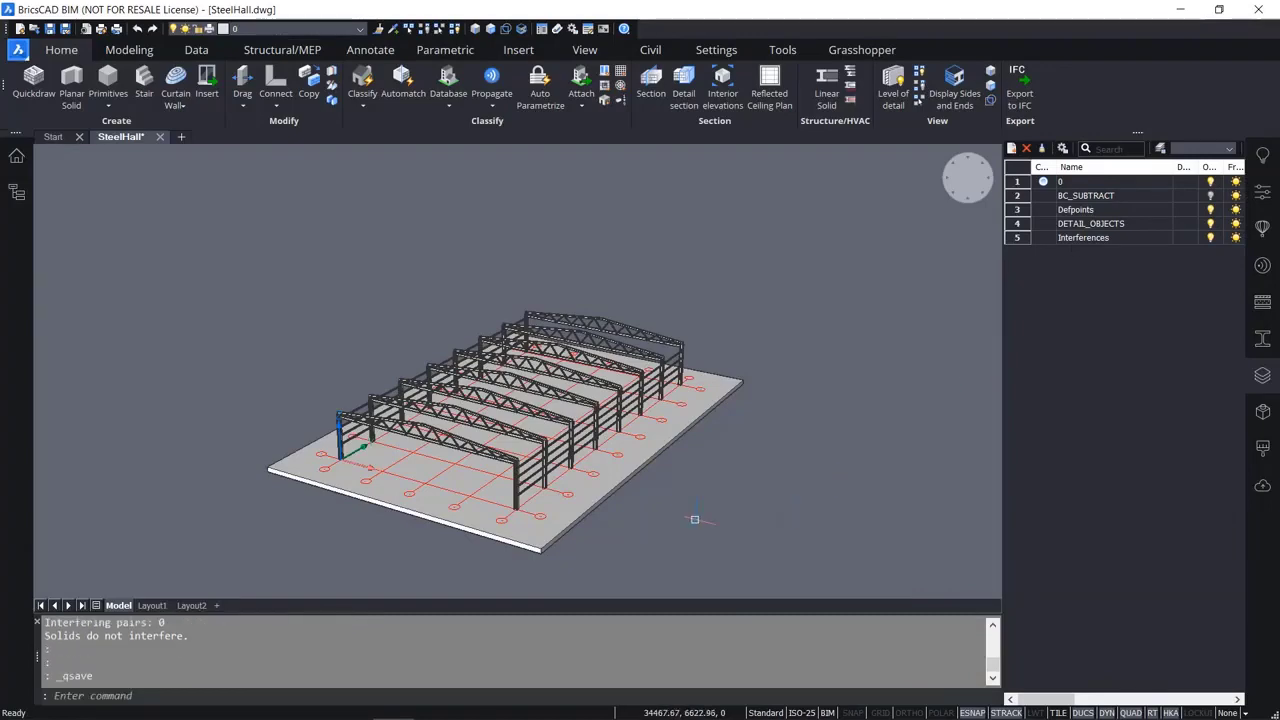
Search the profile library for L shapes and restrict the results to the EURO standard.
shift+middle_drag(570, 544, 695, 479)
scroll(590, 512, up, 8)
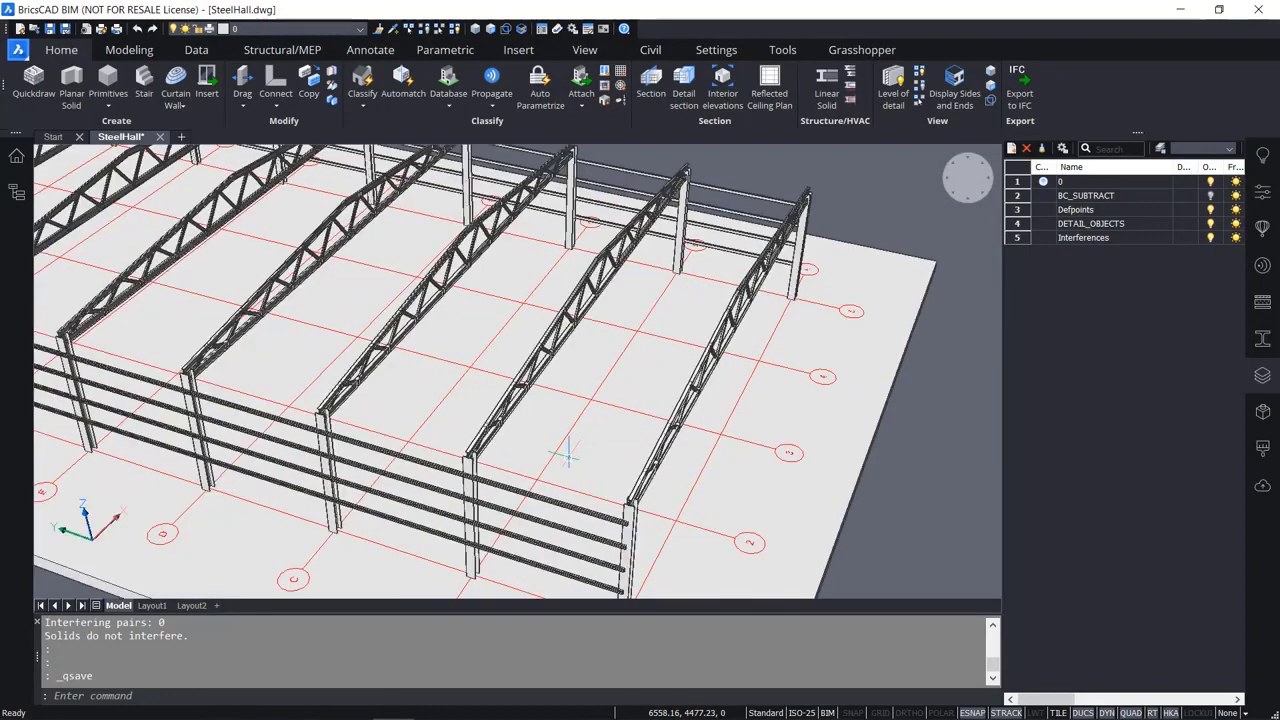
mouse_move(590, 512)
shift+middle_down()
mouse_move(711, 489)
mouse_move(586, 494)
shift+middle_up()
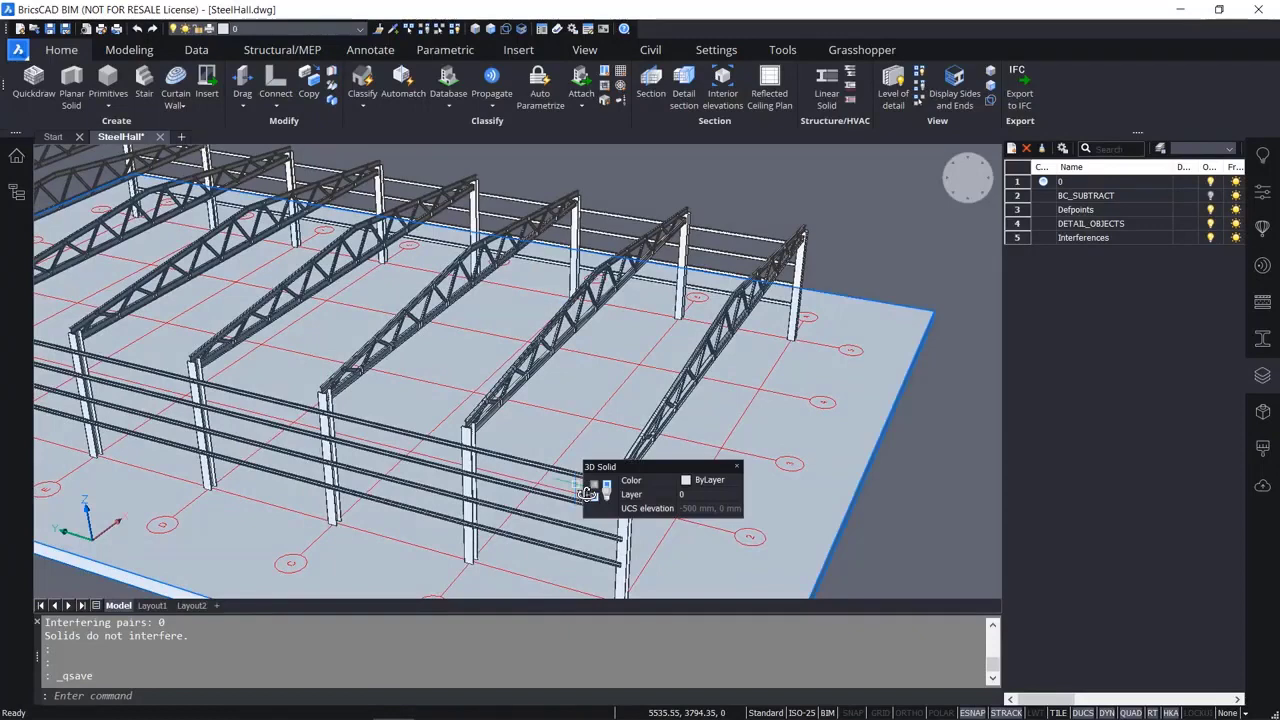
click(1263, 339)
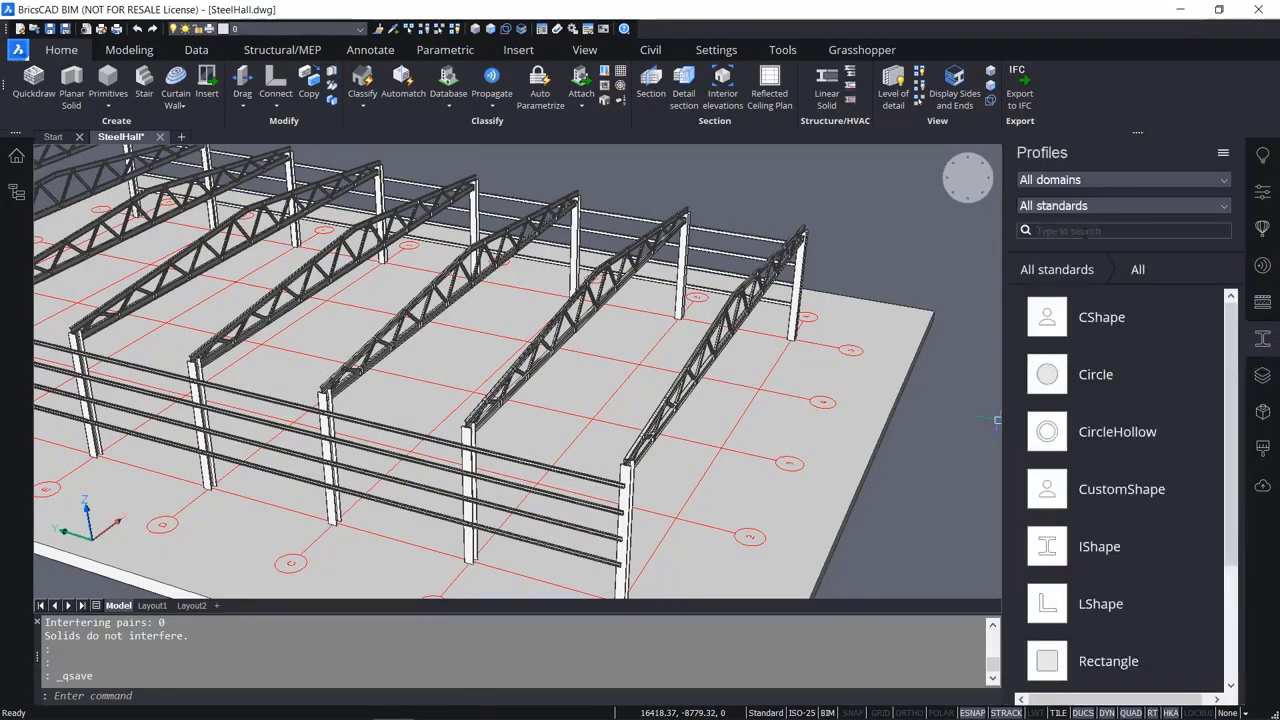
click(1086, 231)
text(L)
click(1118, 445)
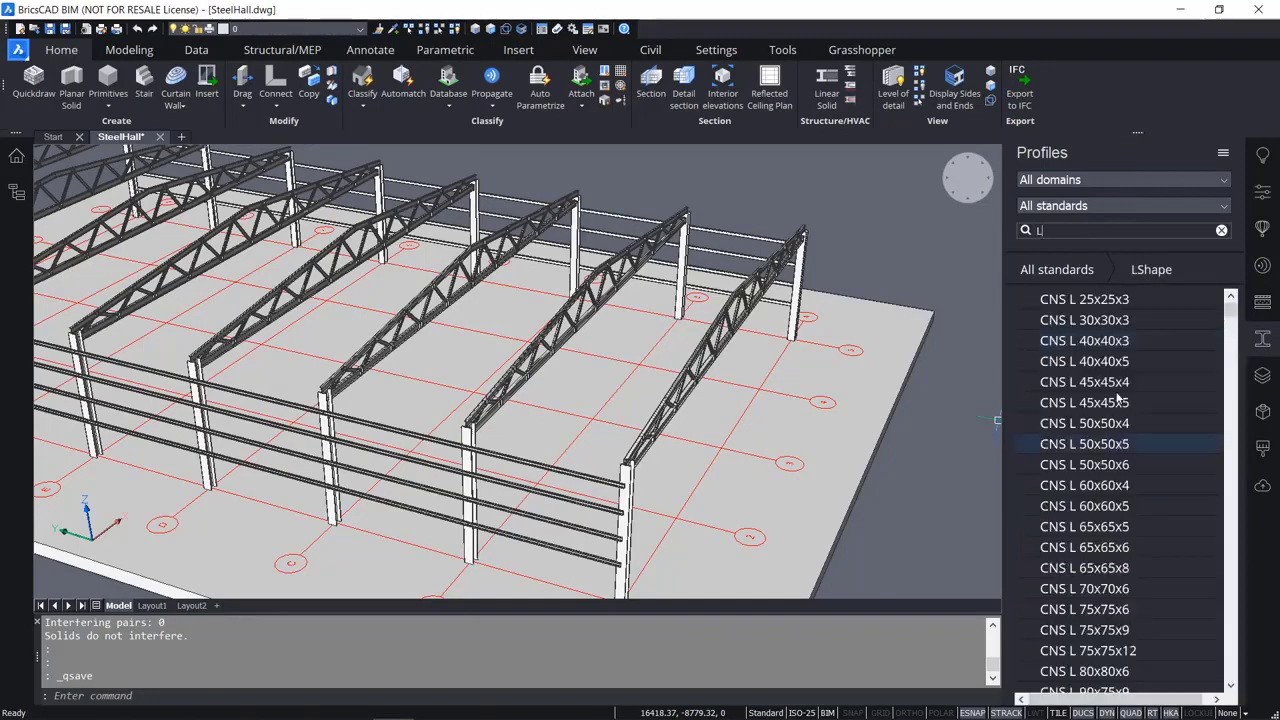
click(1080, 206)
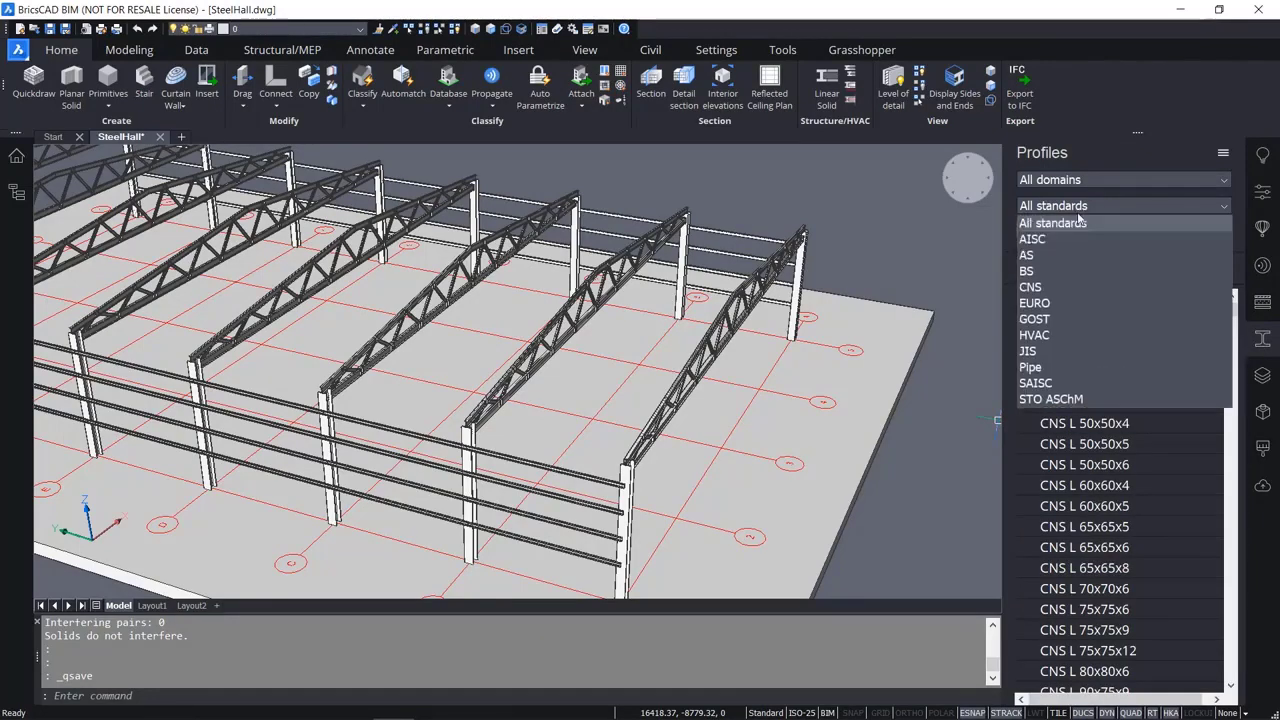
click(1073, 300)
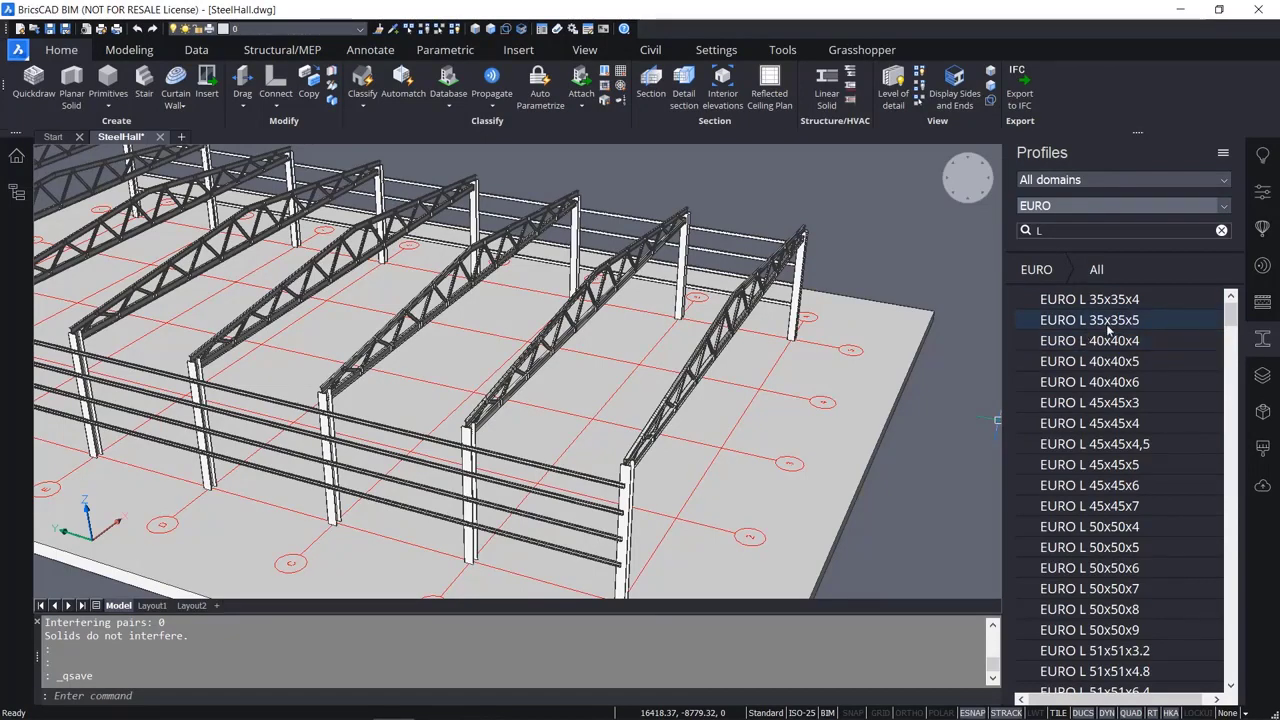
Start a EURO L 35x35x5 member on the upper chord's bottom flange at the second truss's column end, giving the profile a quarter turn.
click(1108, 319)
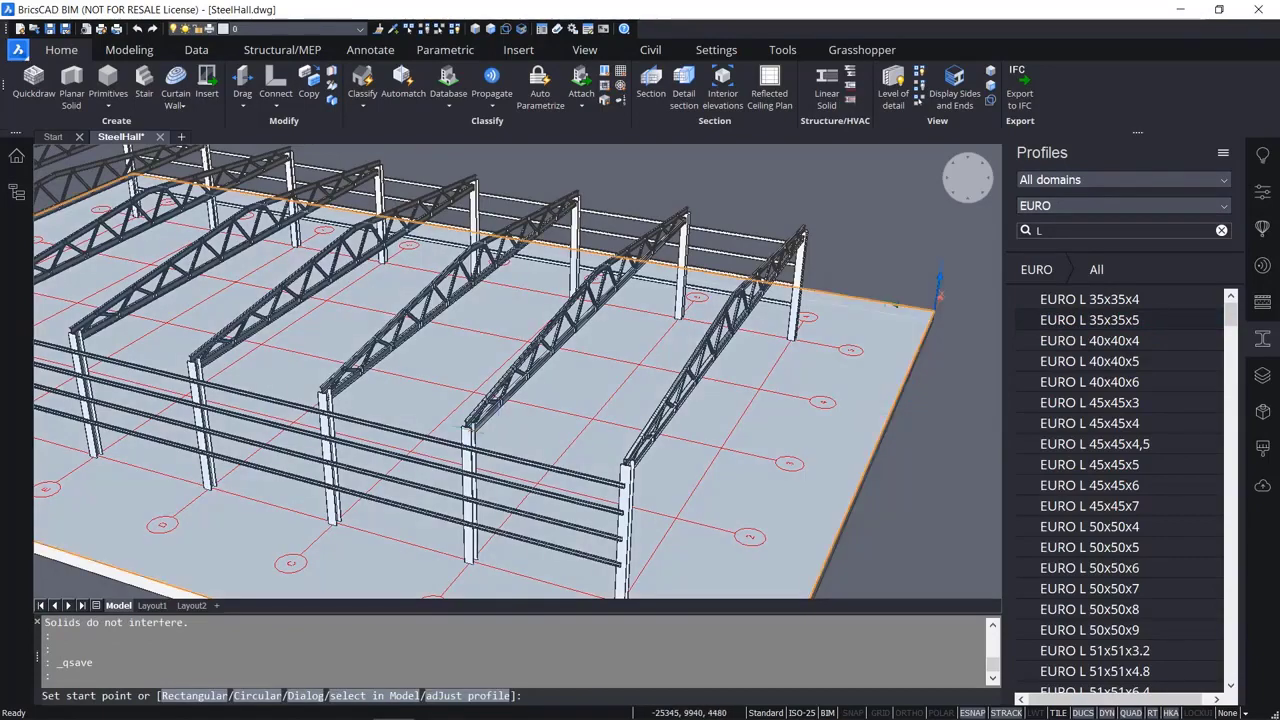
scroll(450, 415, up, 10)
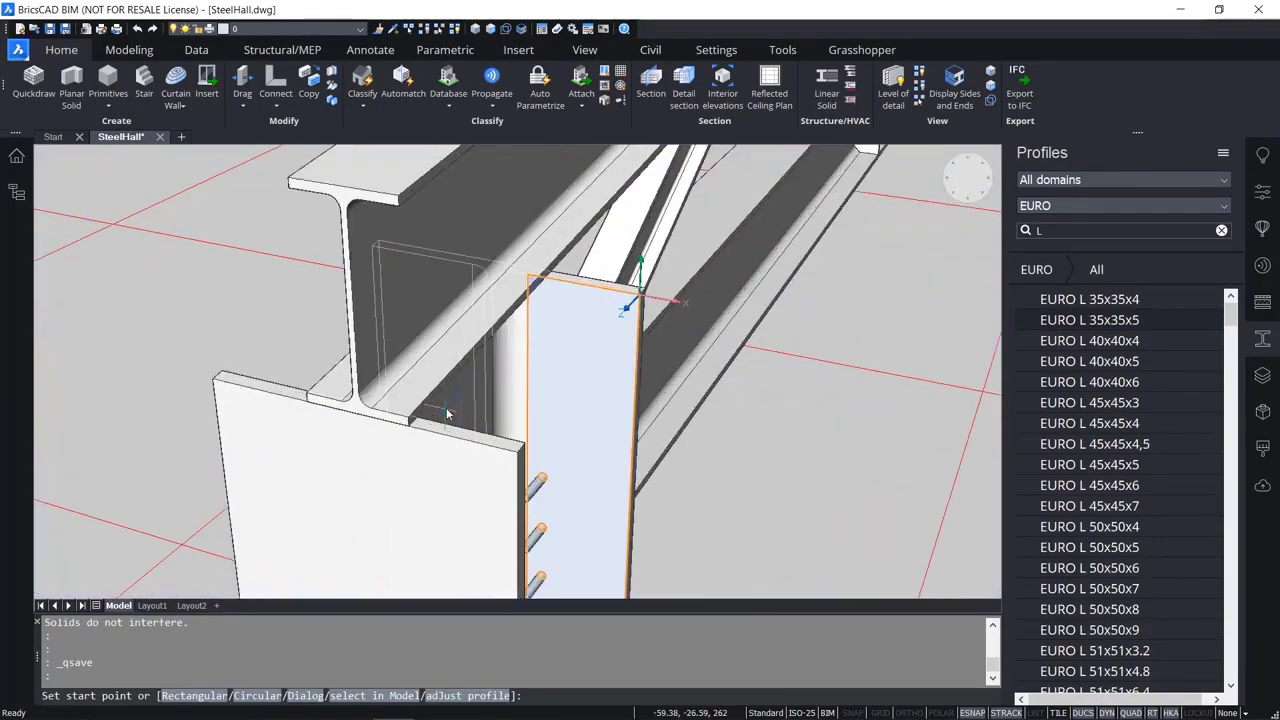
scroll(448, 413, up, 5)
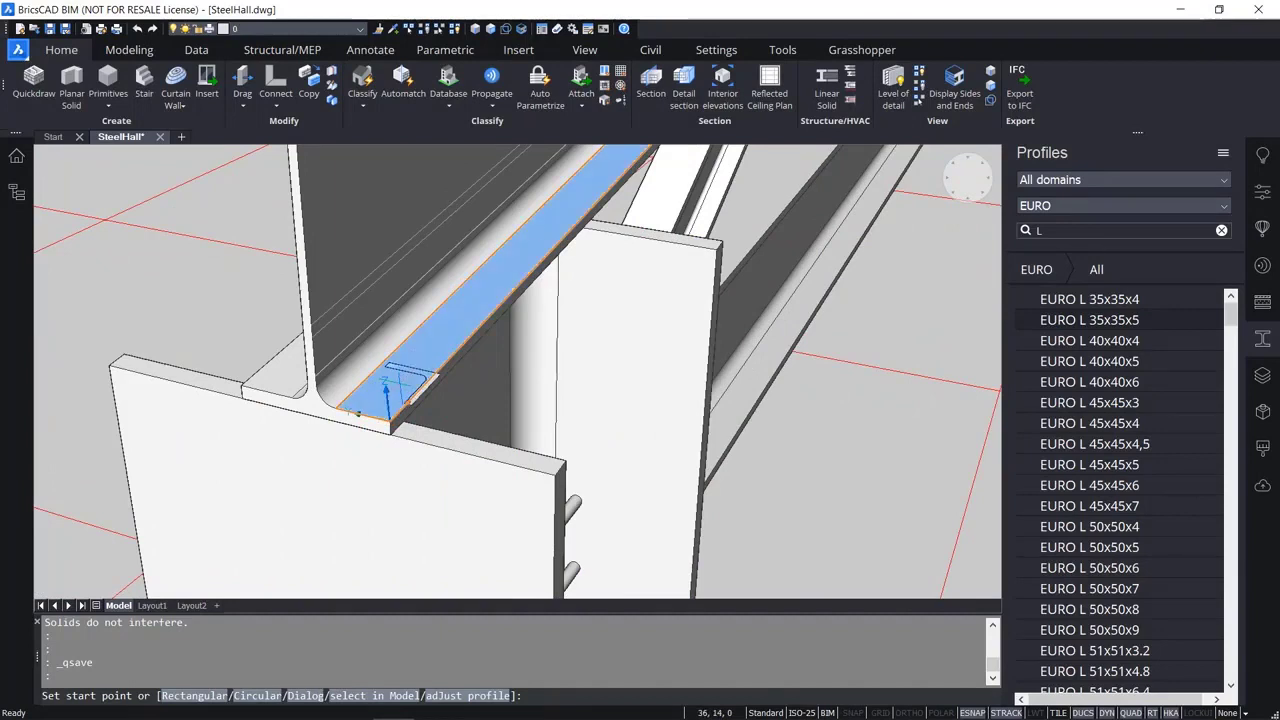
click(384, 410)
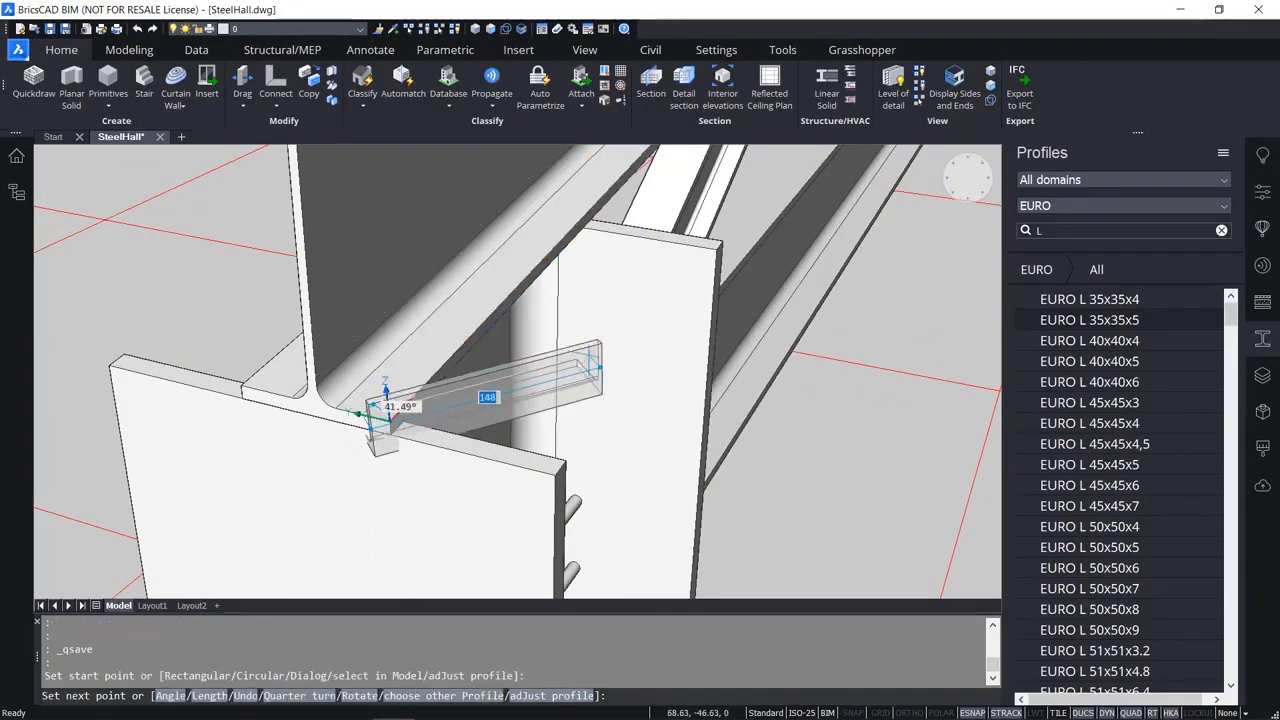
text(q)
key(Return)
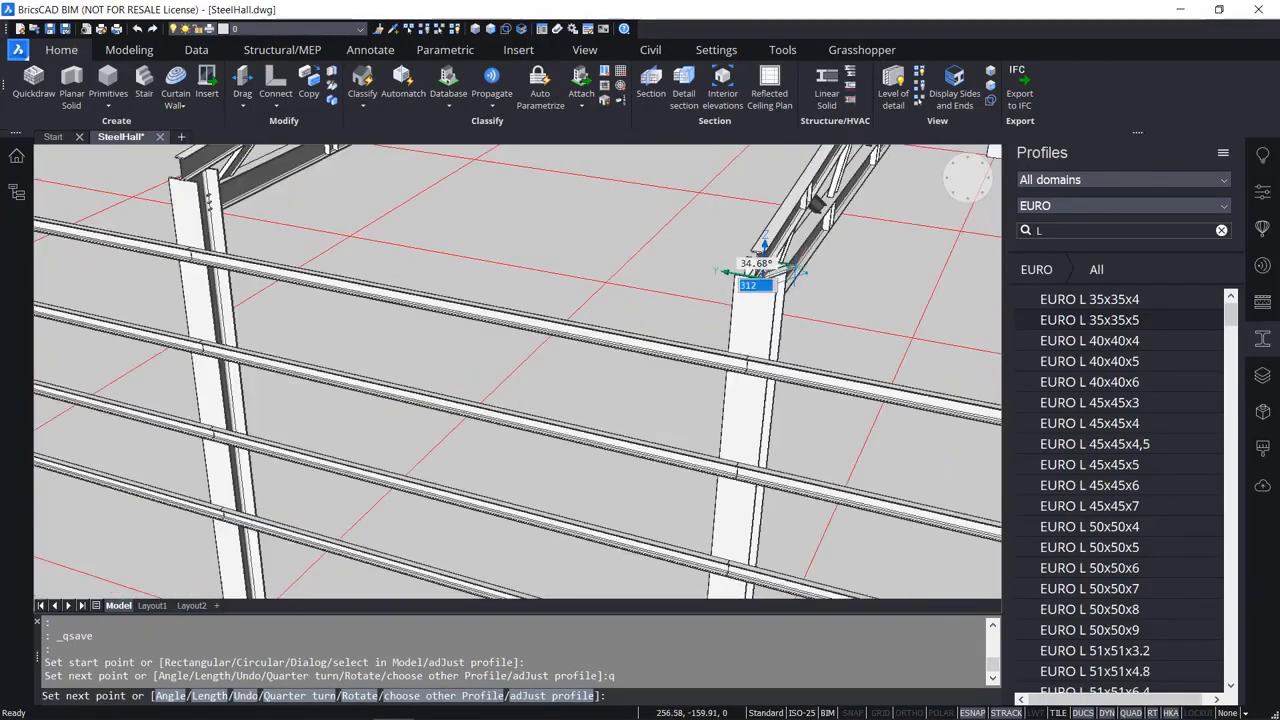
End the L-profile member on the end truss at the bend in its upper chord's bottom flange, and finish the command.
scroll(792, 271, down, 6)
scroll(775, 270, up, 8)
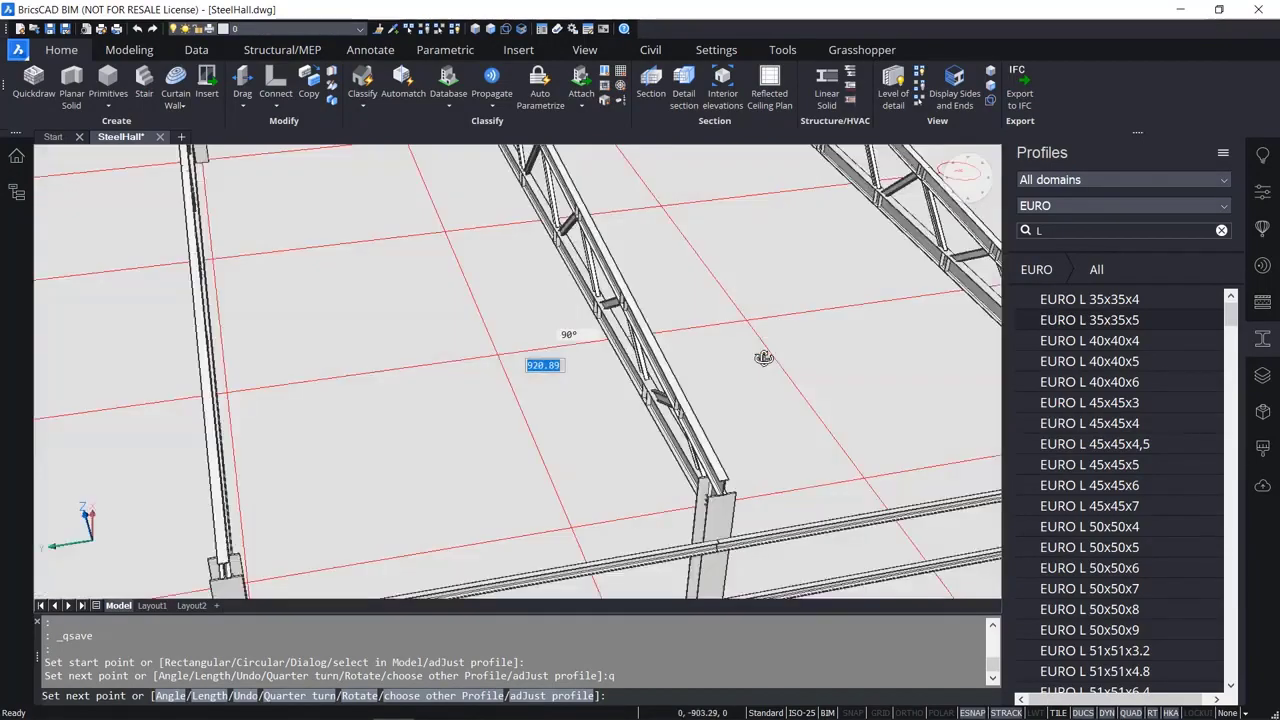
scroll(725, 355, down, 5)
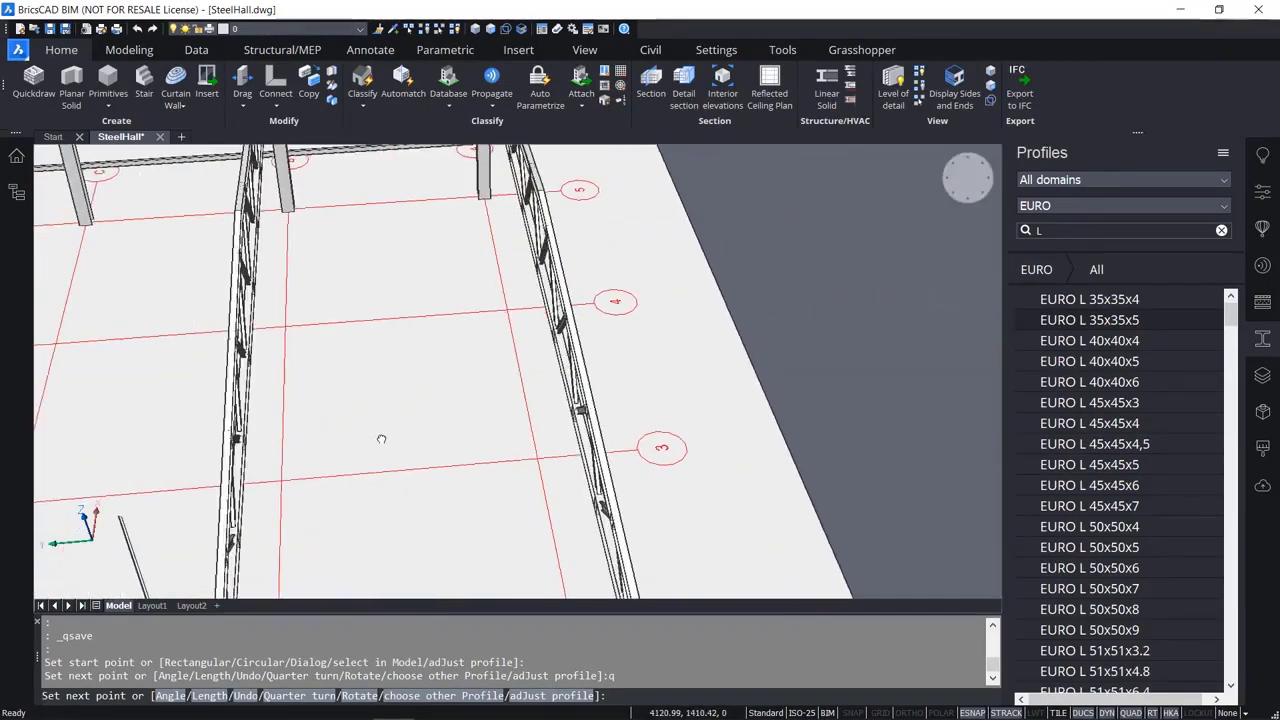
scroll(548, 203, up, 4)
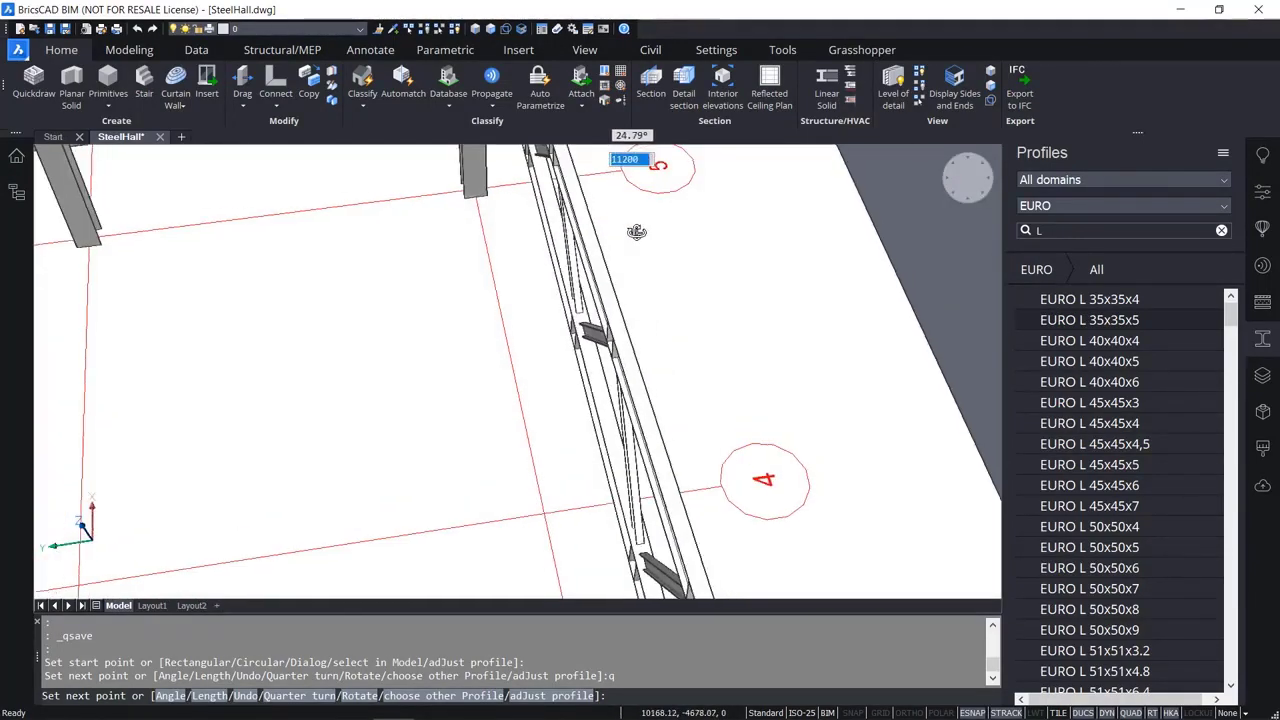
middle_drag(665, 209, 470, 214)
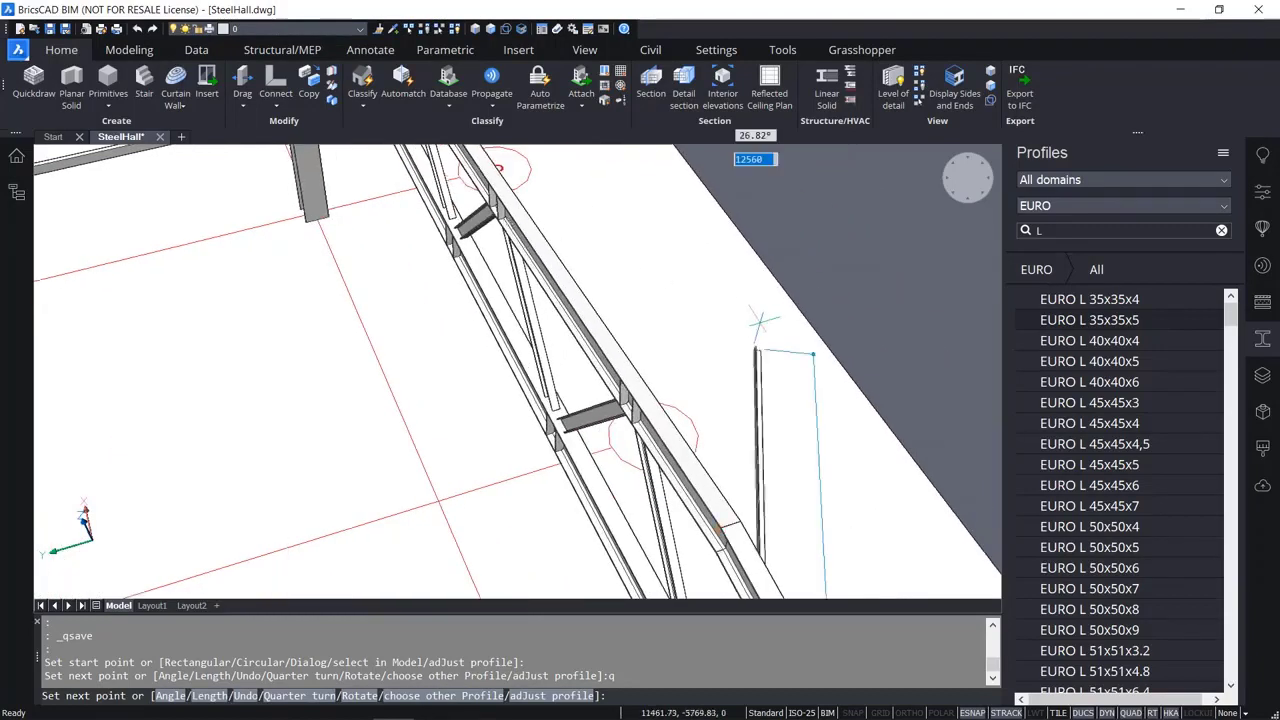
scroll(700, 535, up, 4)
scroll(758, 553, down, 3)
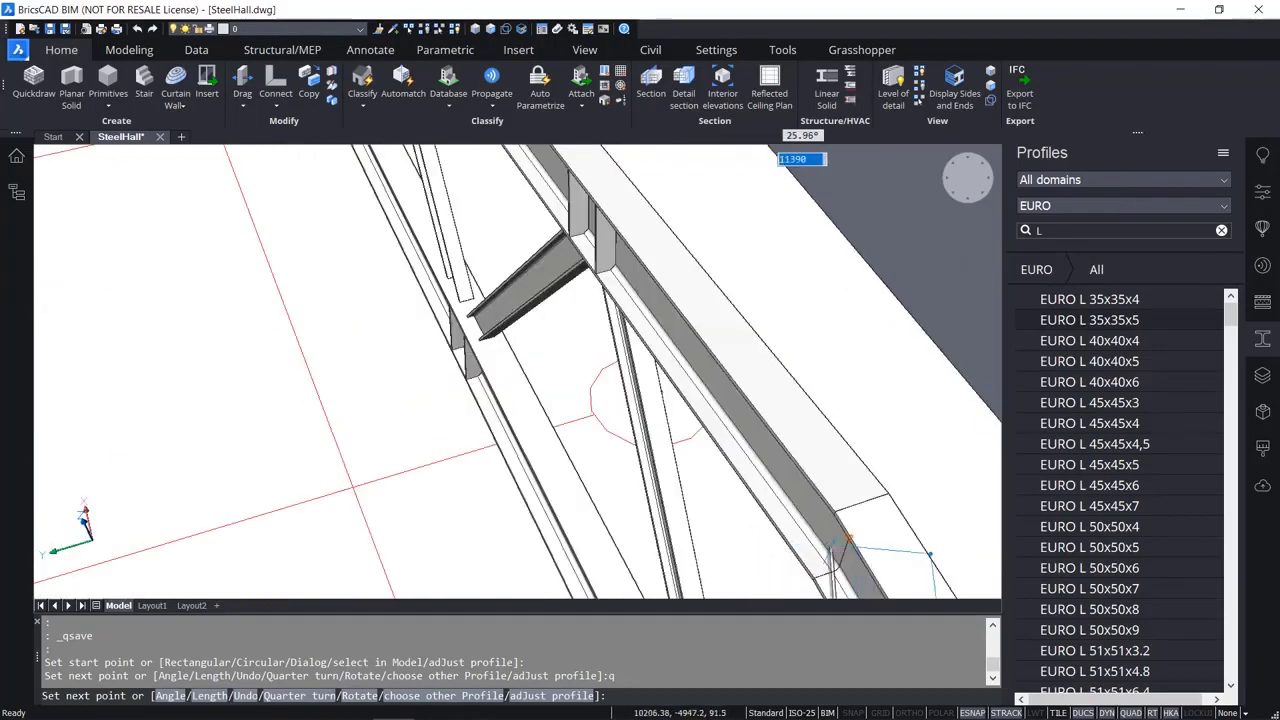
scroll(830, 551, down, 1)
scroll(836, 551, up, 2)
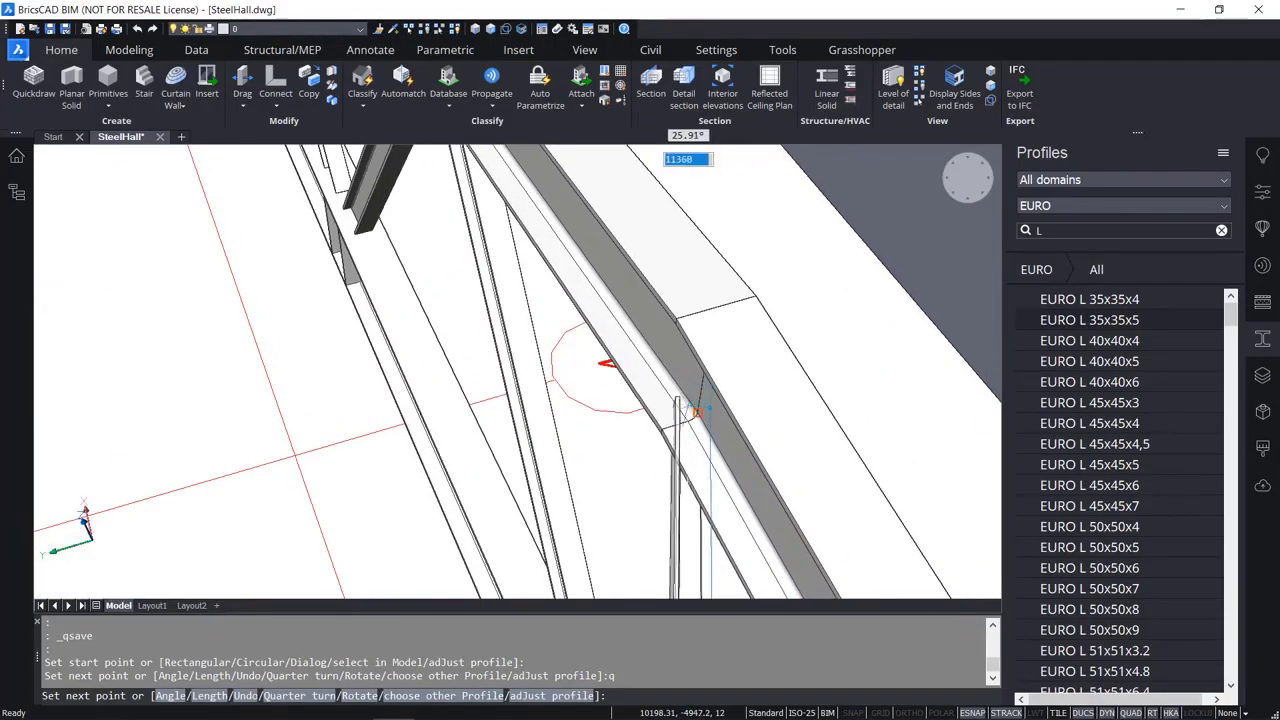
click(678, 428)
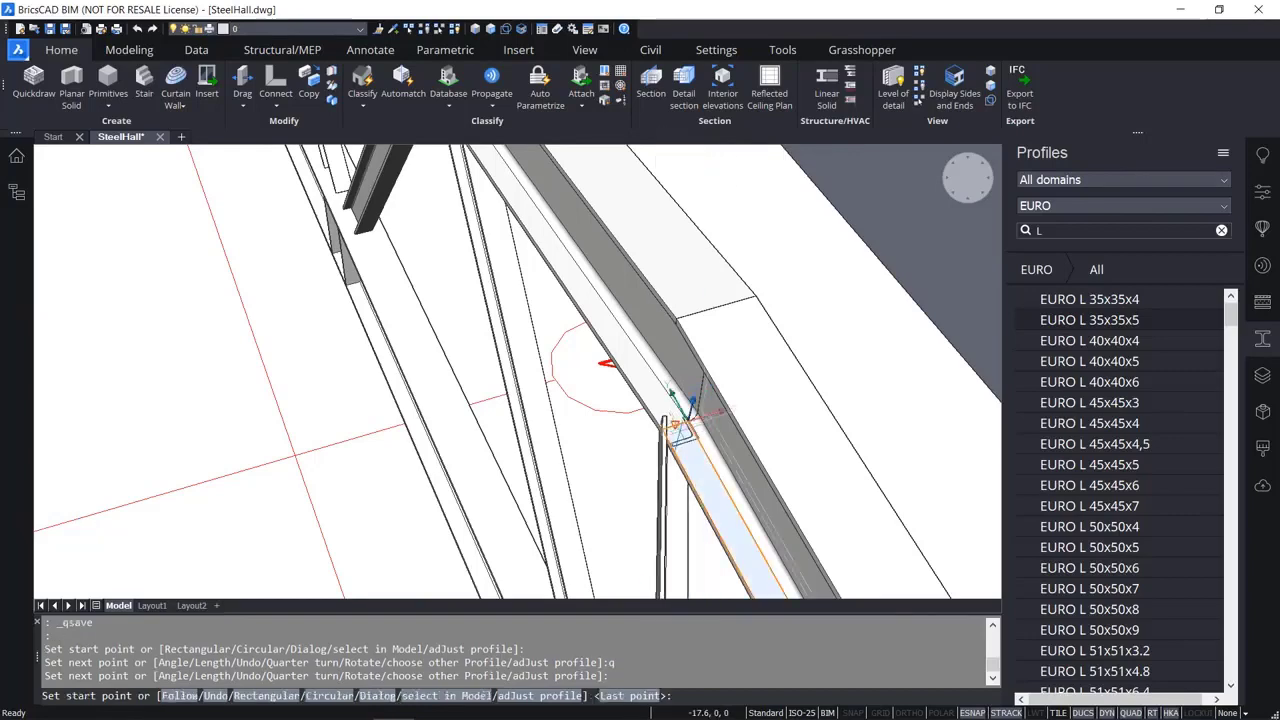
click(659, 470)
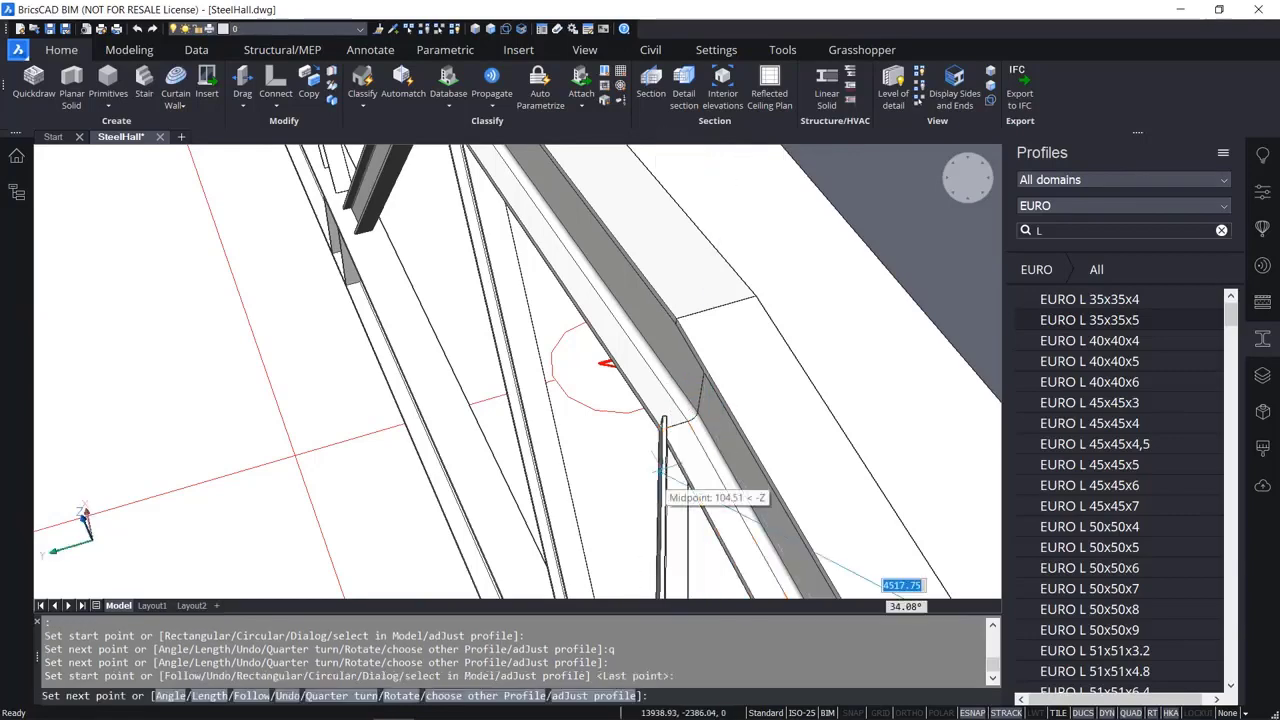
key(Escape)
Add eccentricity to the new L-profile brace using the MiddleRight base location.
scroll(660, 470, down, 5)
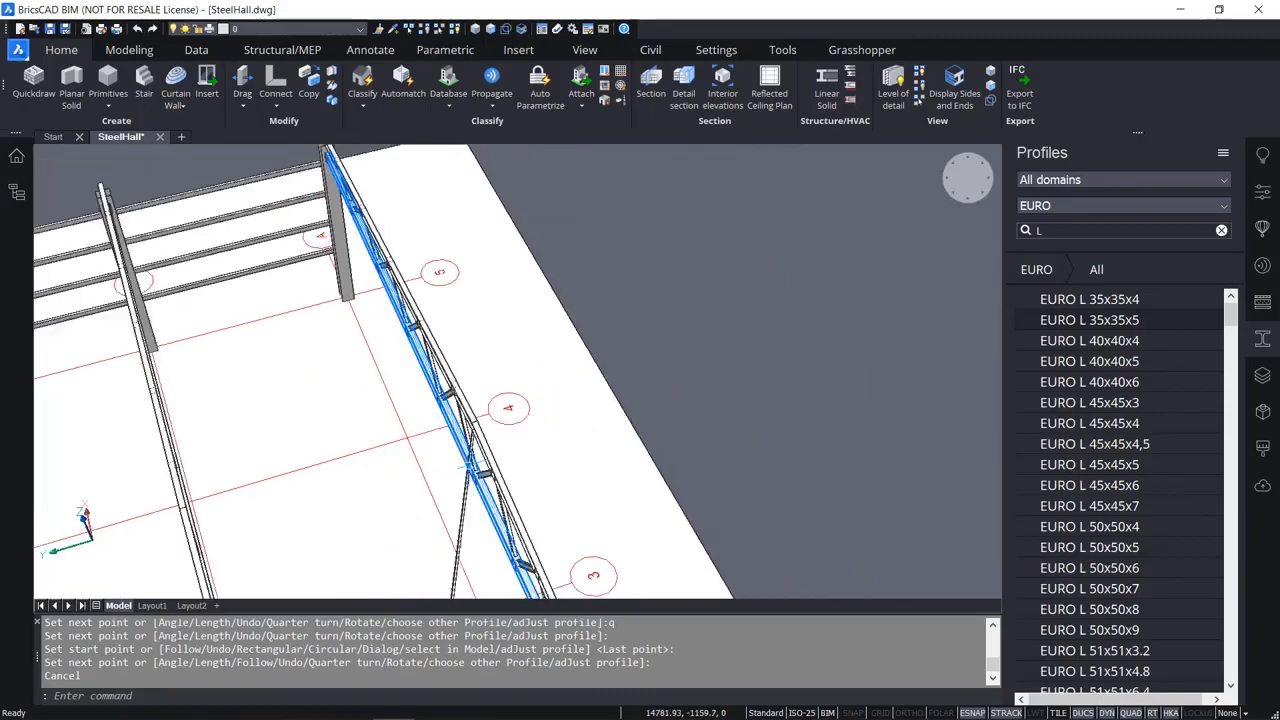
scroll(459, 534, down, 5)
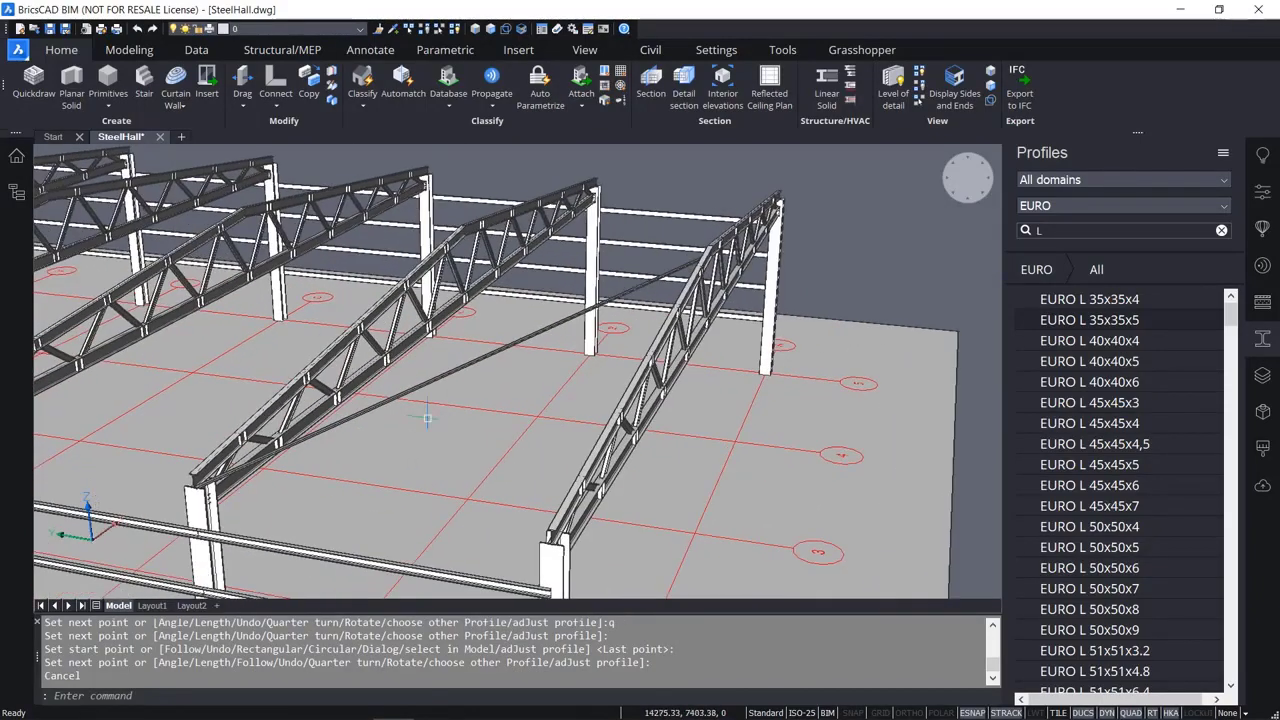
scroll(205, 482, up, 10)
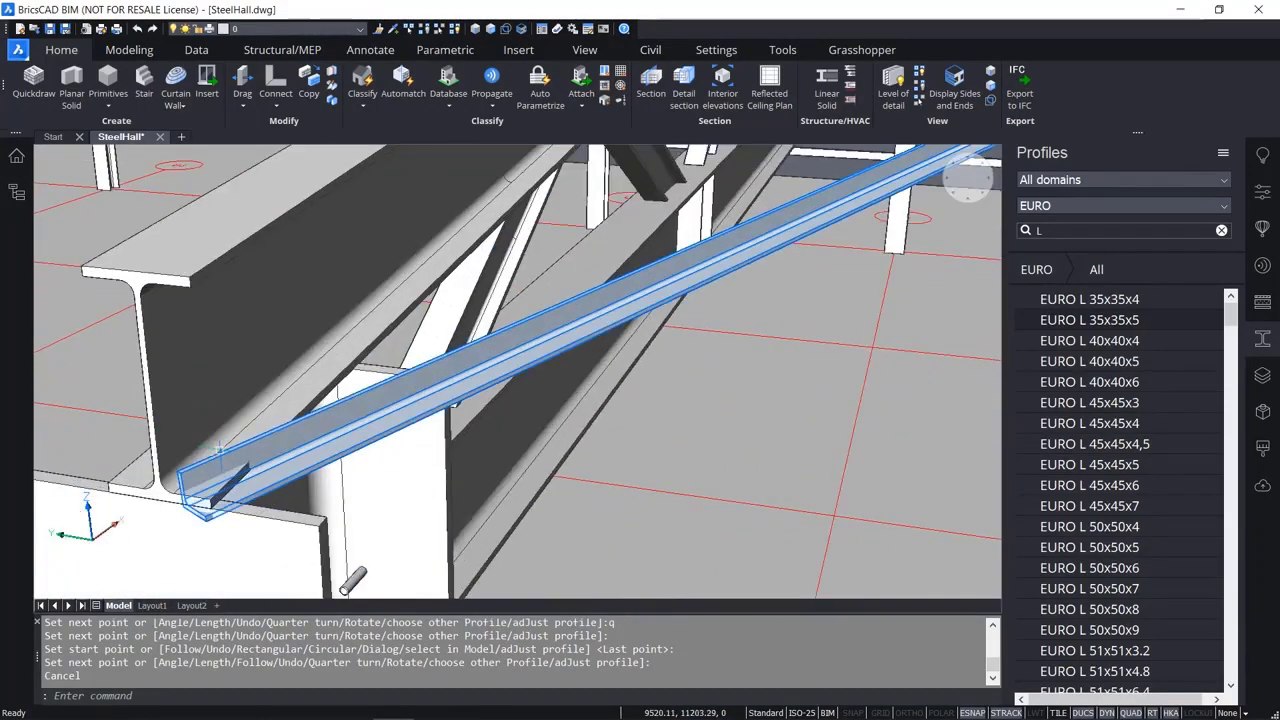
scroll(305, 458, down, 10)
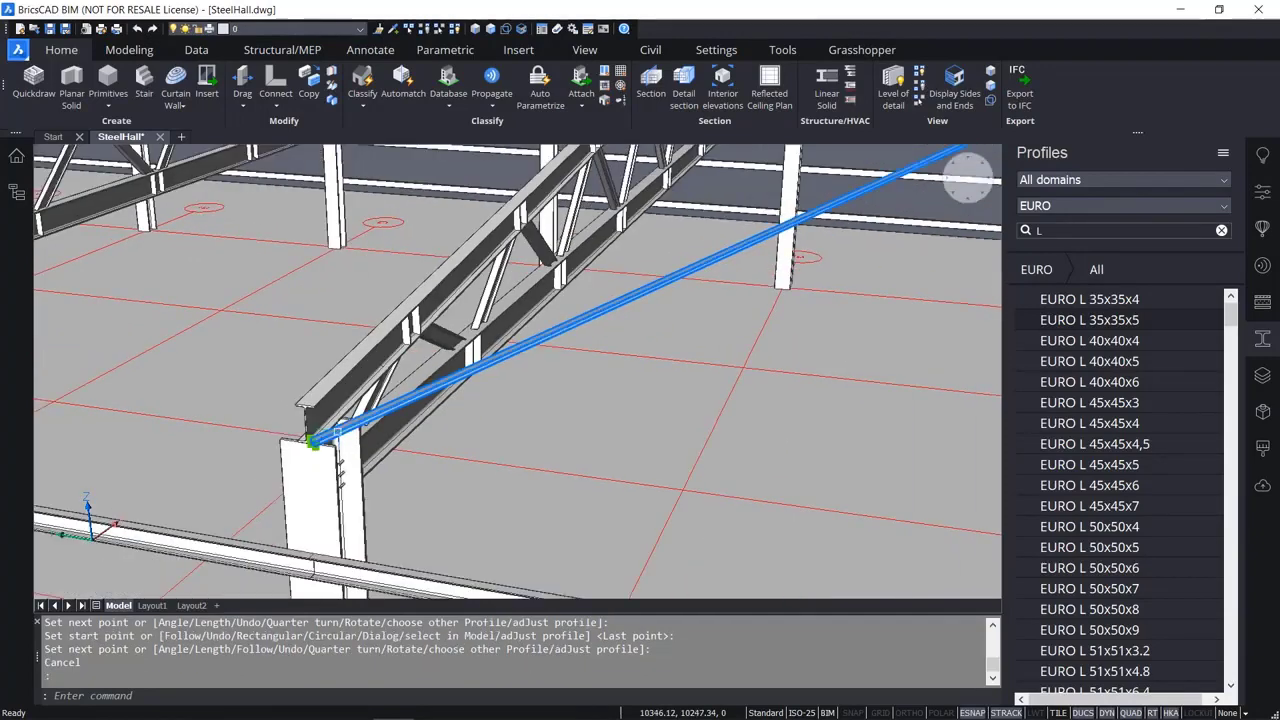
click(290, 50)
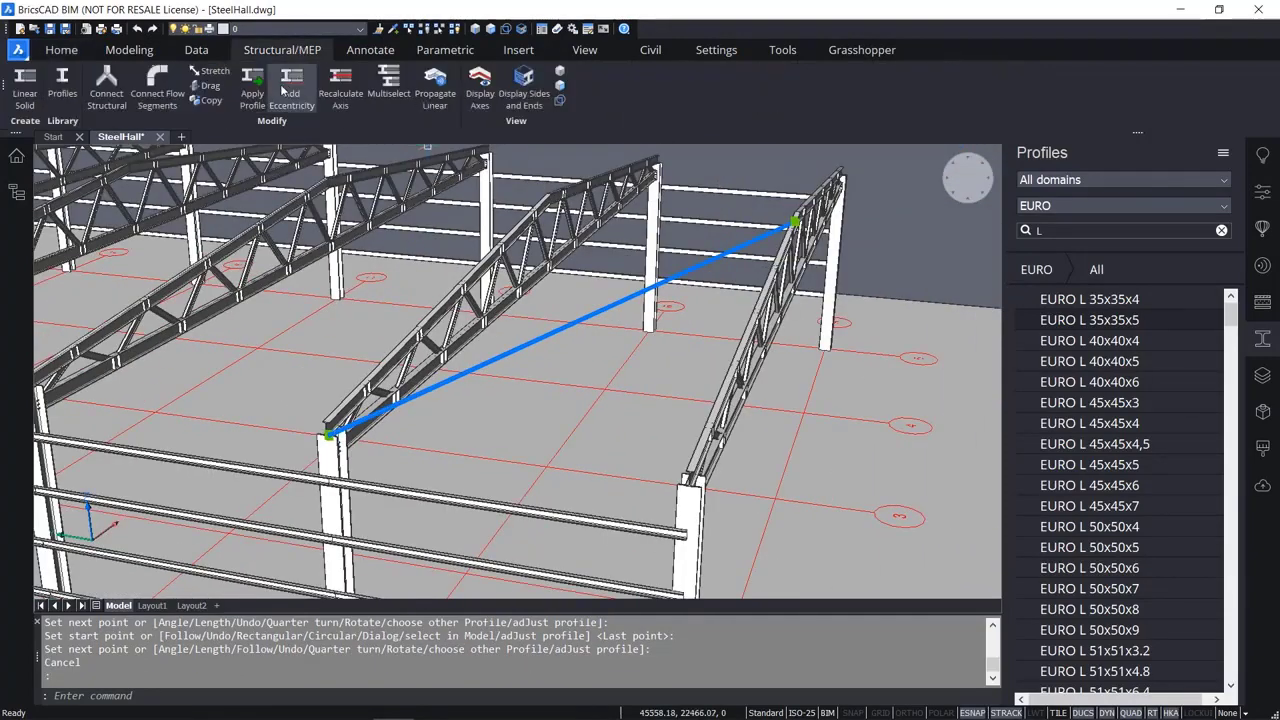
click(291, 93)
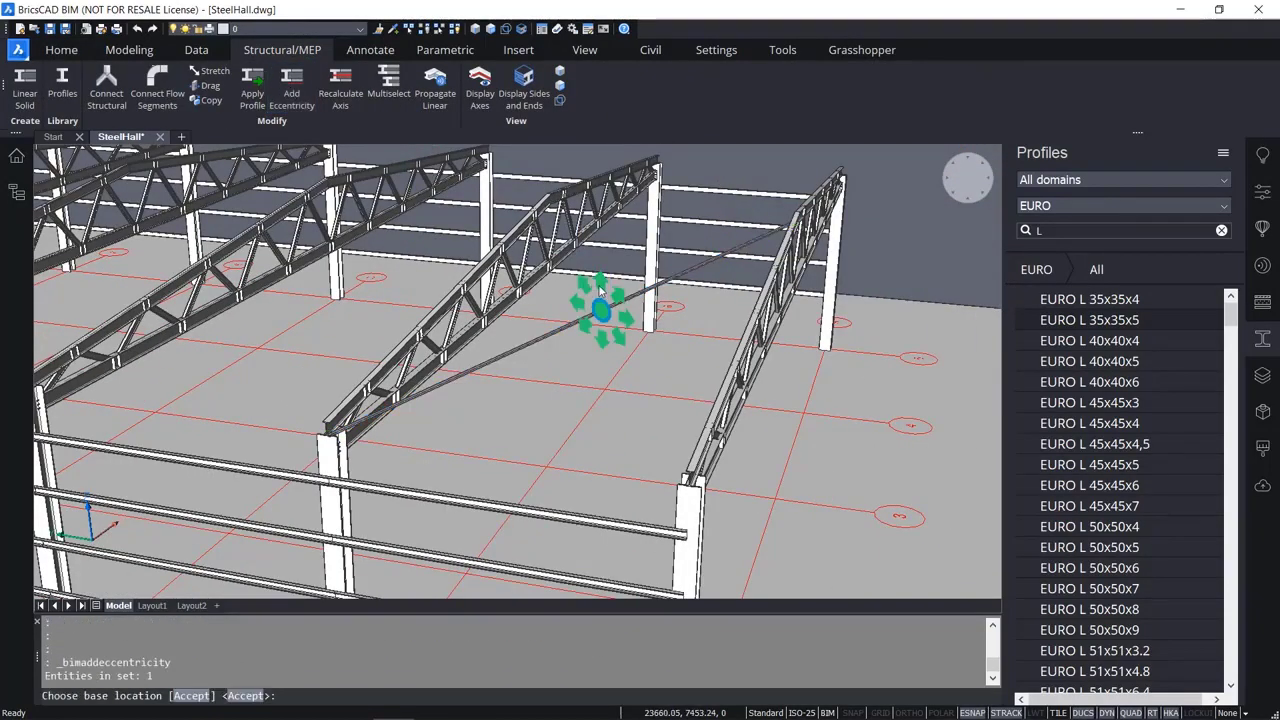
key(Return)
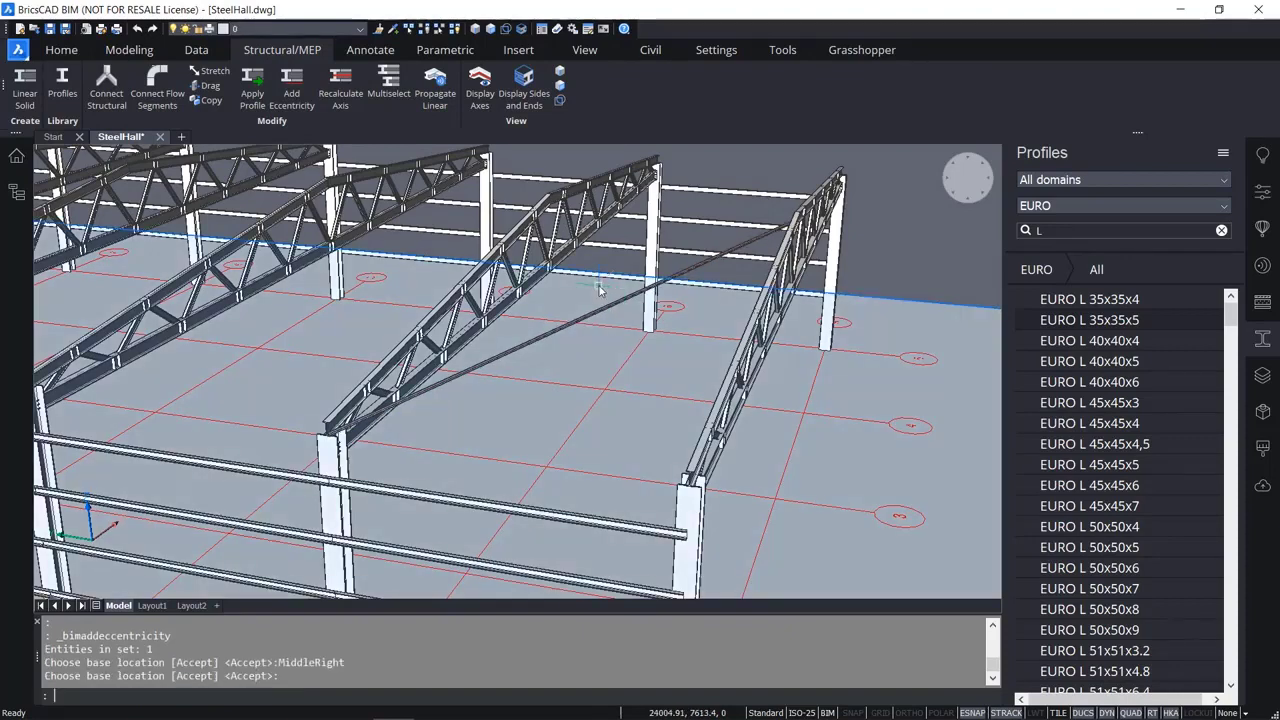
Try to stretch the lower outer corner of the L-profile brace at its column end.
scroll(345, 430, up, 3)
scroll(345, 430, up, 6)
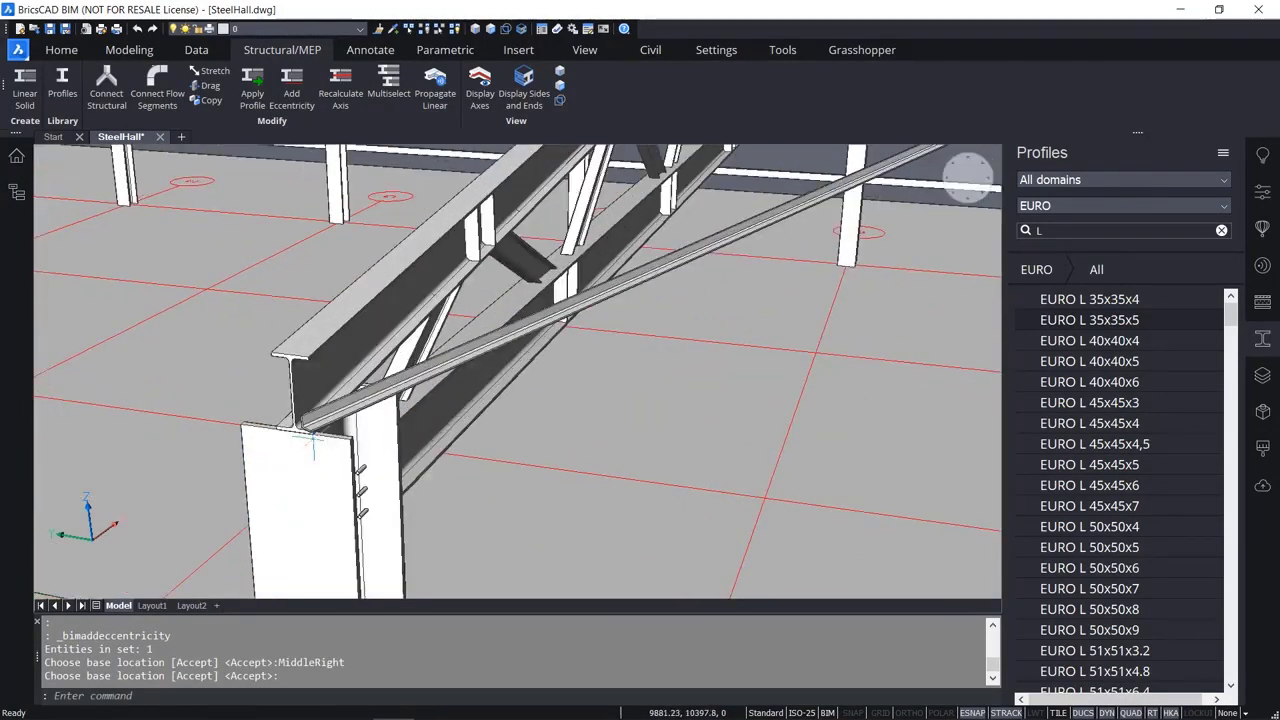
shift+middle_drag(326, 412, 377, 395)
scroll(322, 403, up, 1)
shift+middle_drag(297, 470, 309, 498)
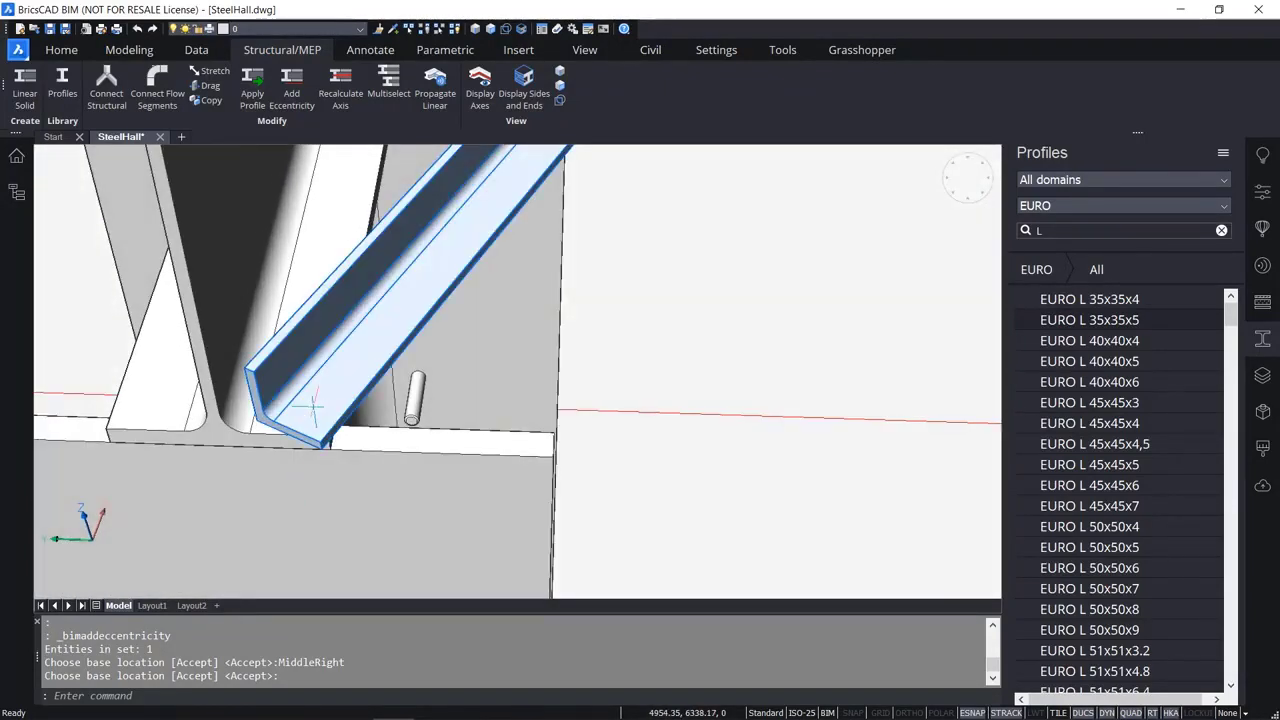
click(310, 404)
click(321, 448)
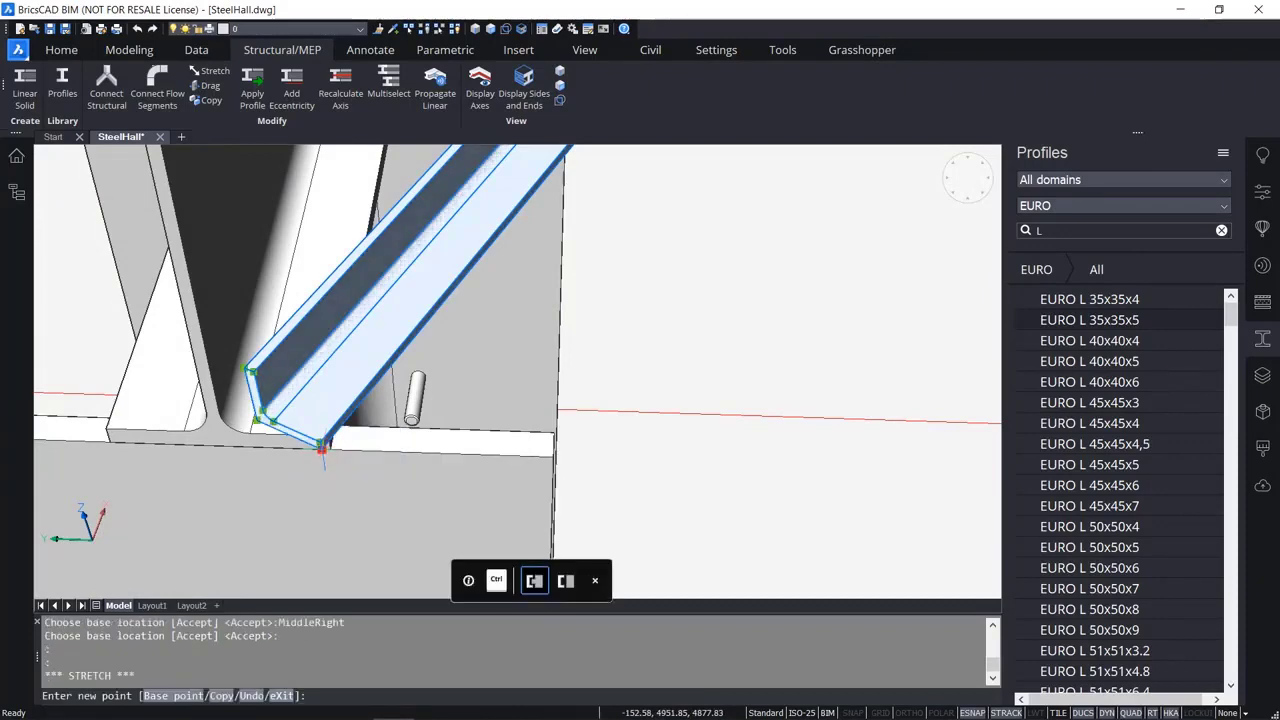
shift+middle_drag(322, 449, 327, 409)
scroll(305, 413, up, 5)
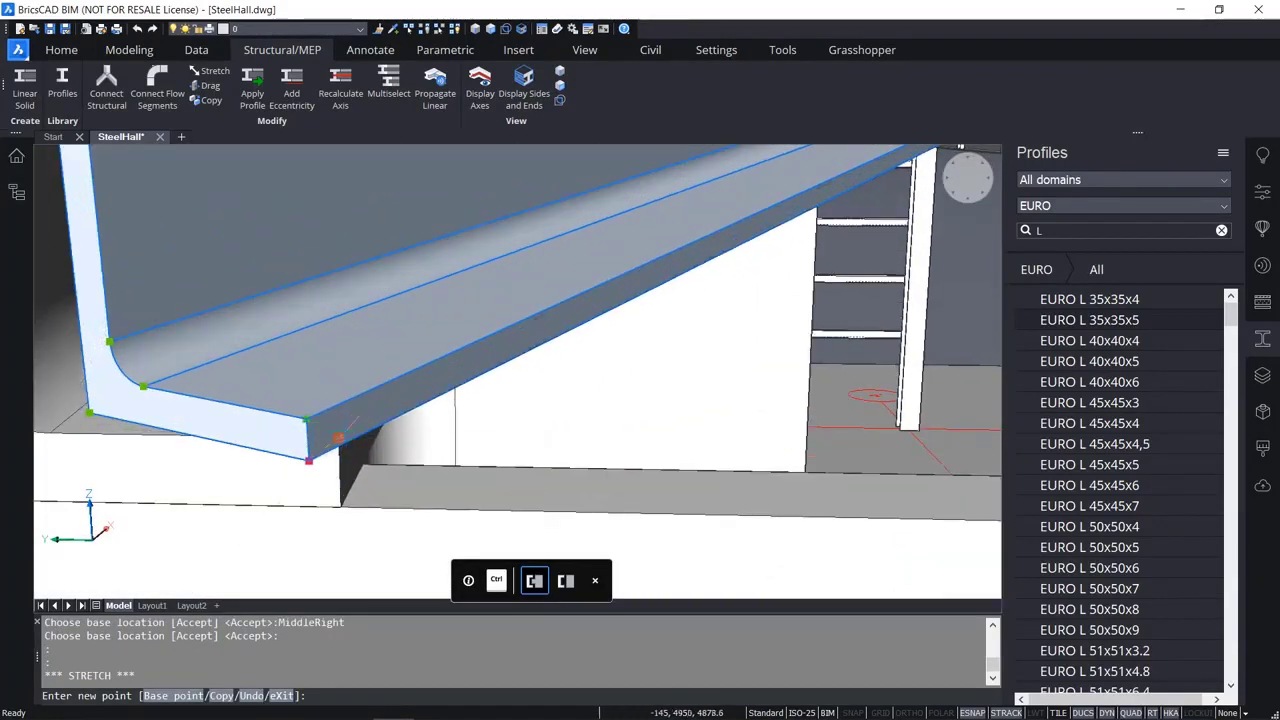
scroll(345, 437, down, 5)
key(Escape)
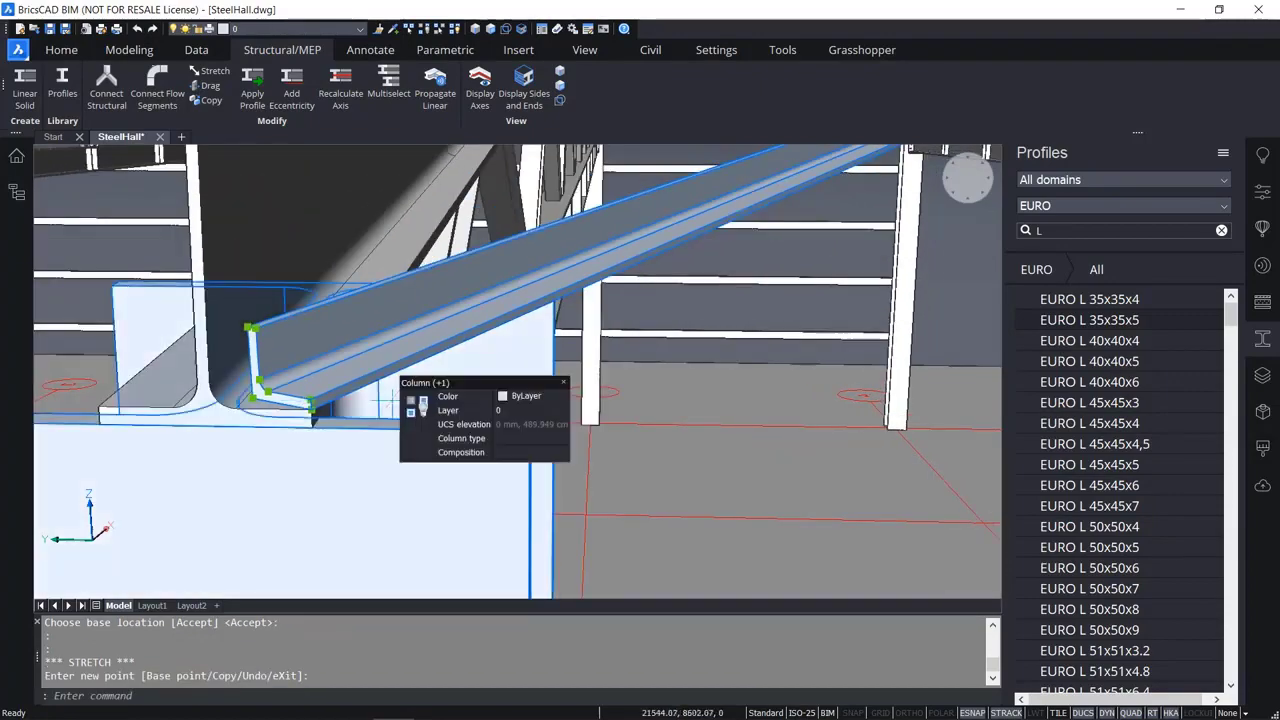
Undo the eccentricity added to the L-profile brace.
scroll(329, 428, down, 6)
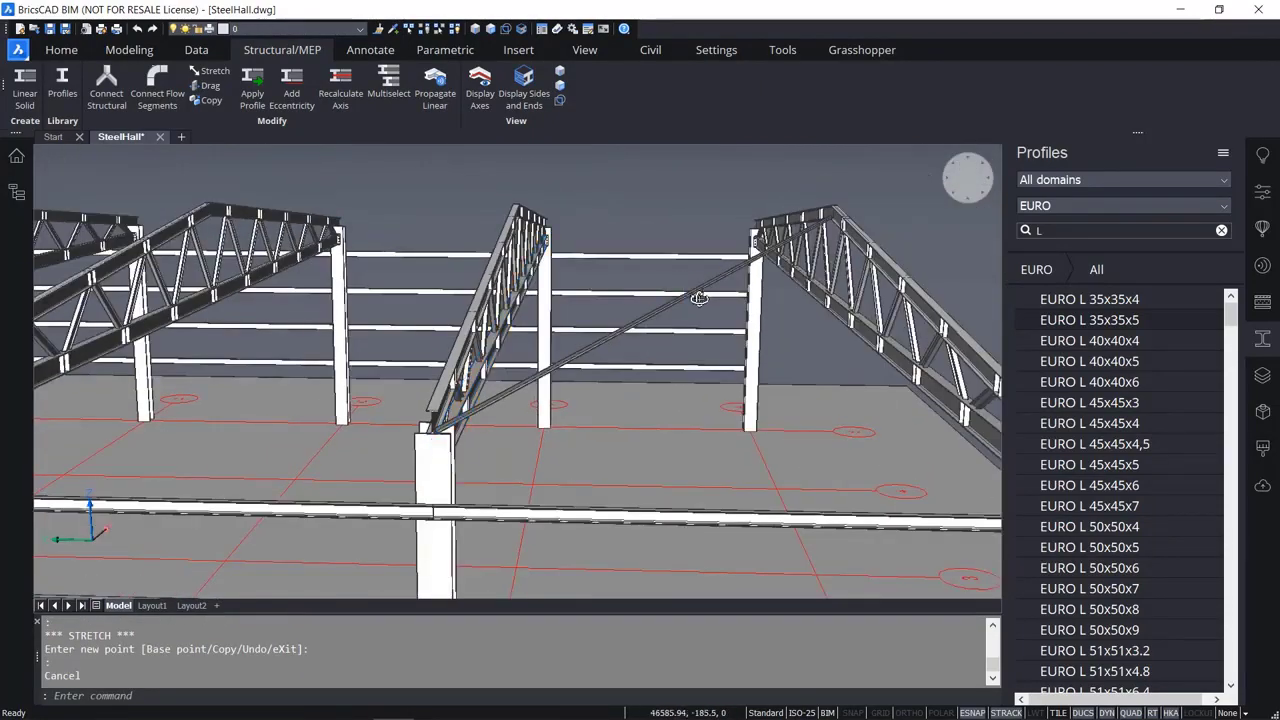
key(ctrl+z)
key(ctrl+z)
key(ctrl+z)
key(ctrl+z)
key(ctrl+z)
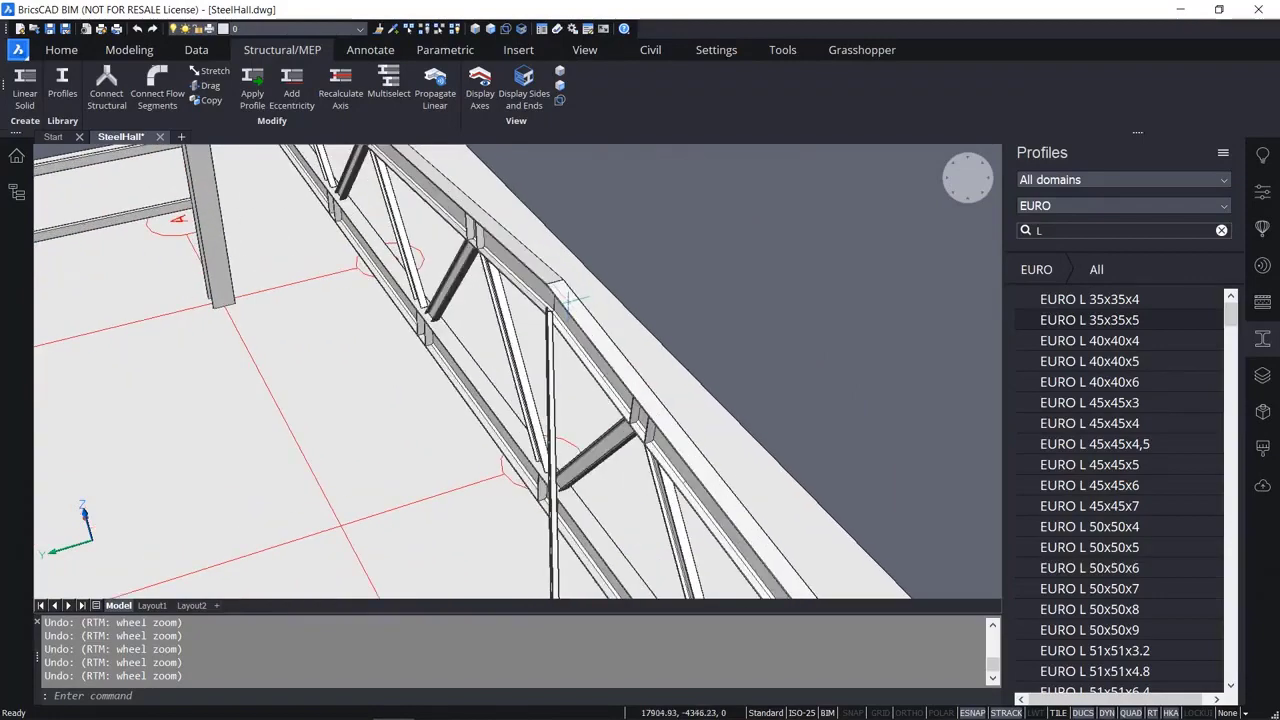
Stretch the L-profile brace's end at the truss bend so its lower corner meets the bottom flange's edge corner.
scroll(567, 297, up, 3)
scroll(528, 300, up, 3)
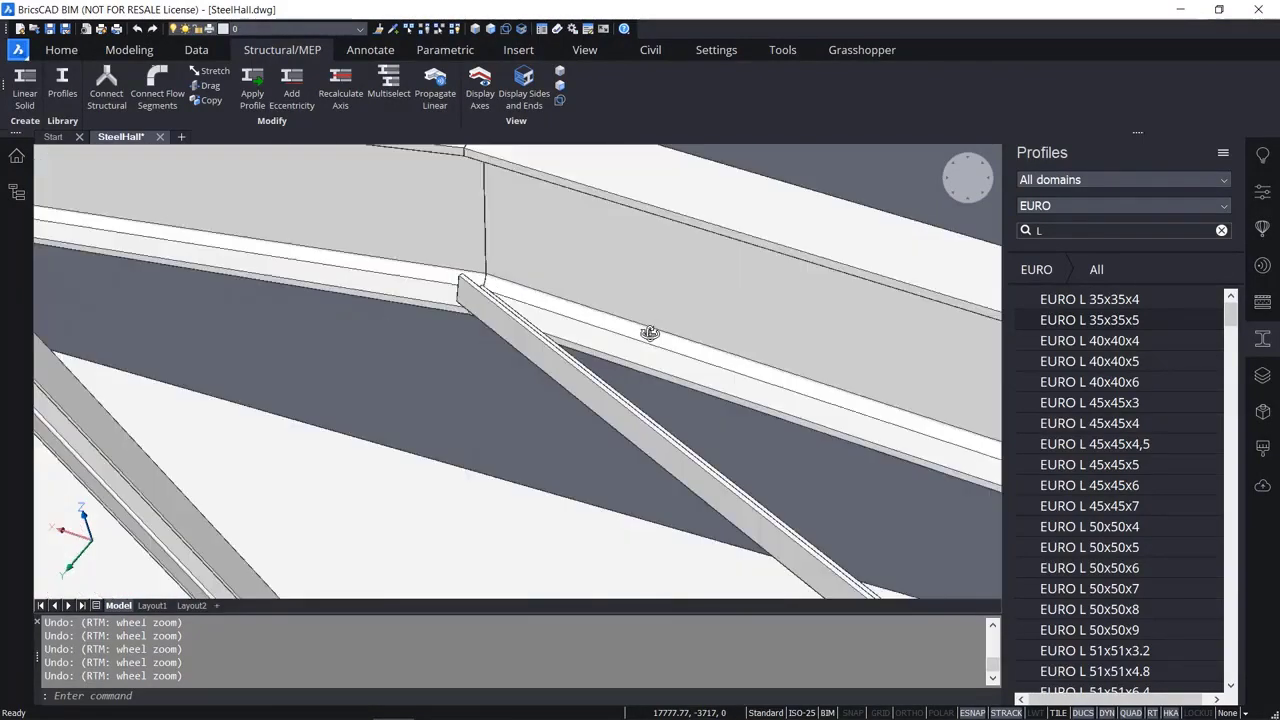
shift+middle_drag(650, 333, 740, 550)
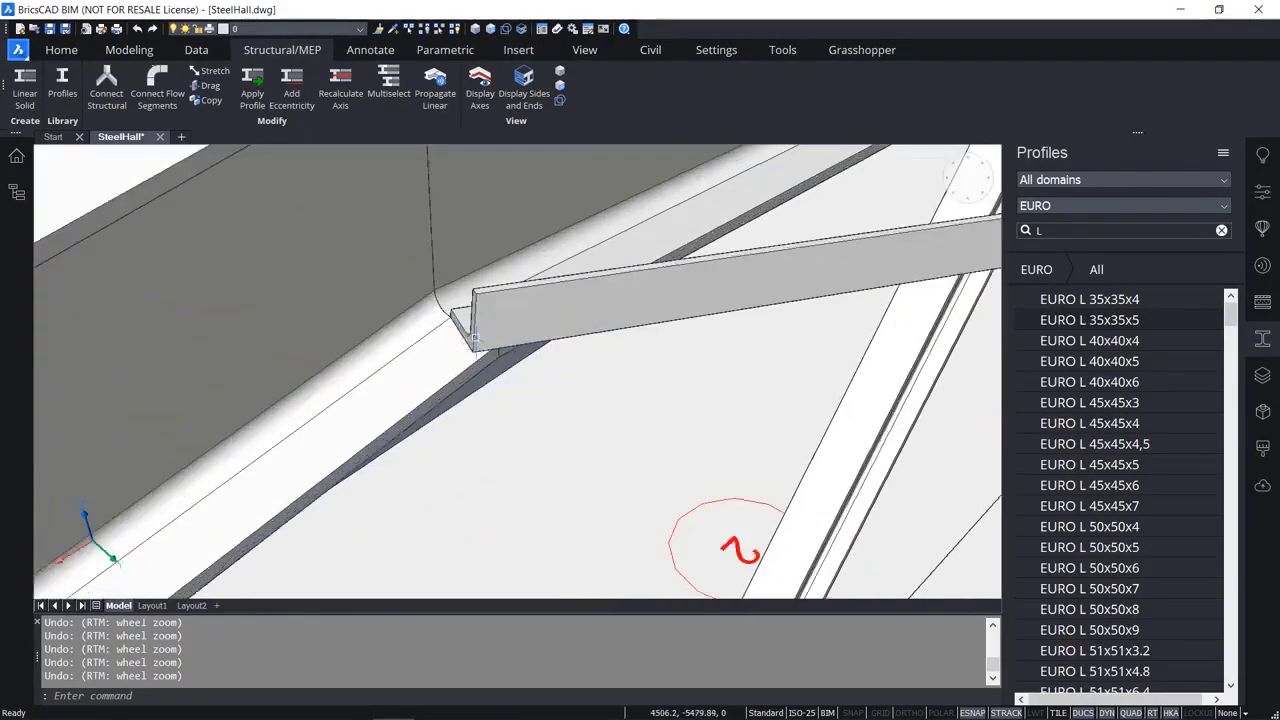
scroll(475, 338, up, 2)
click(488, 338)
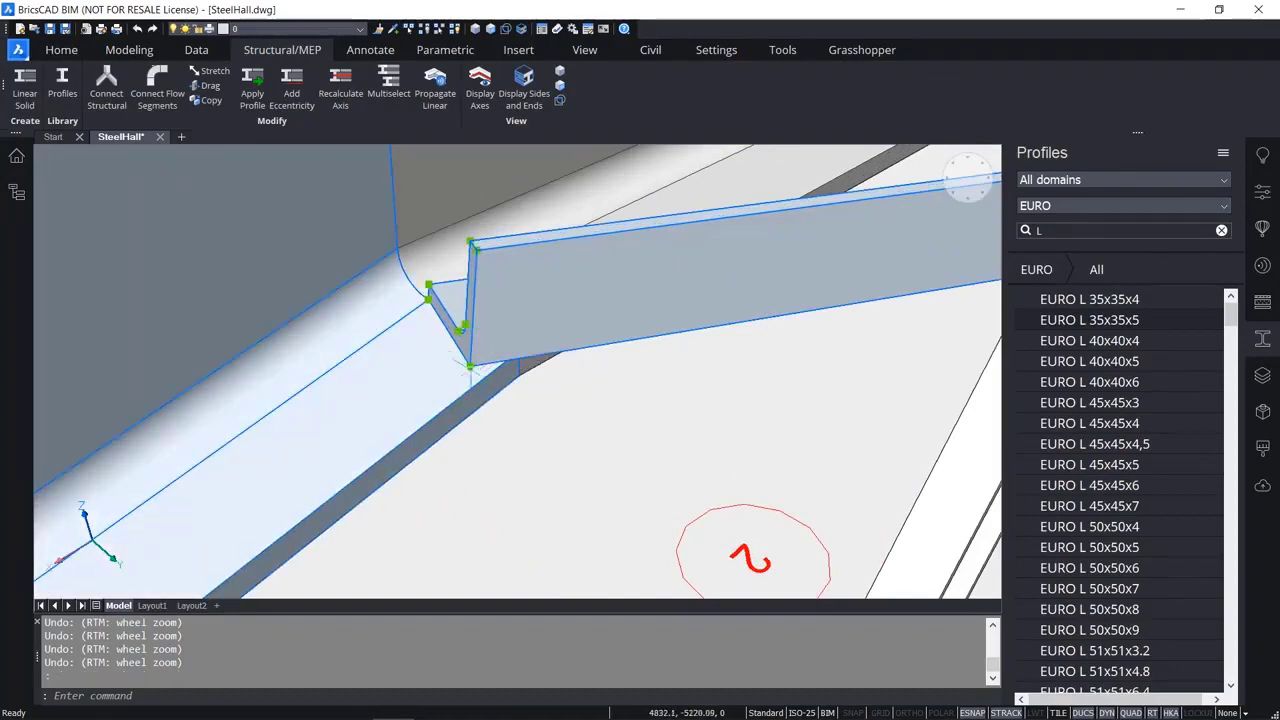
click(470, 367)
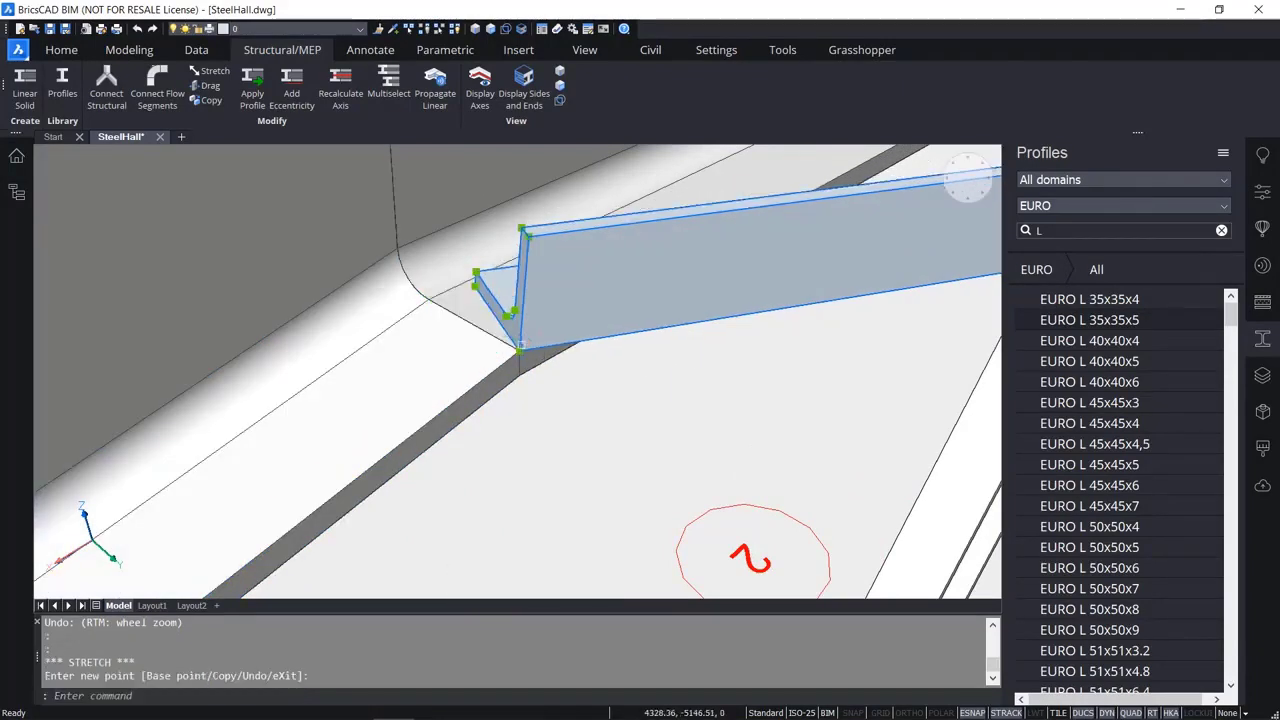
scroll(531, 291, down, 8)
key(Escape)
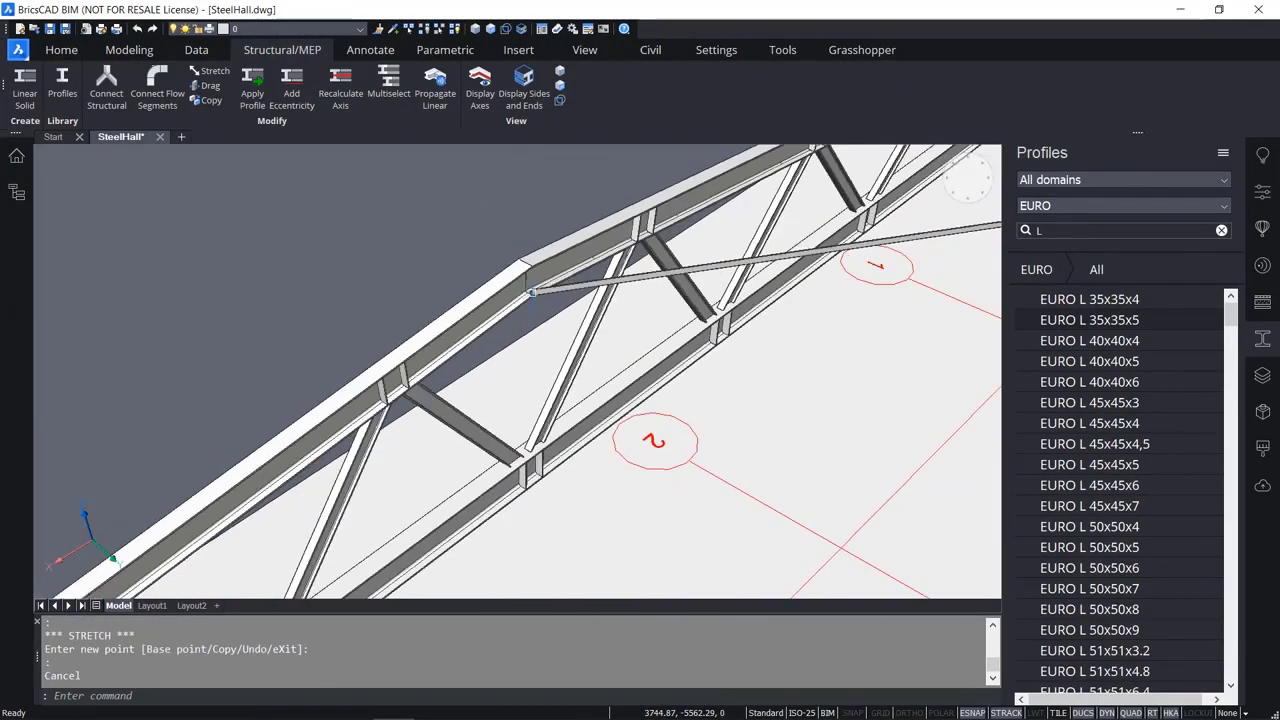
Start Propagate with the top chords of the two trusses joined by the L-profile brace as base solids.
shift+middle_drag(718, 358, 378, 362)
middle_drag(428, 313, 517, 400)
scroll(517, 400, down, 5)
shift+middle_drag(412, 388, 418, 349)
scroll(488, 311, up, 6)
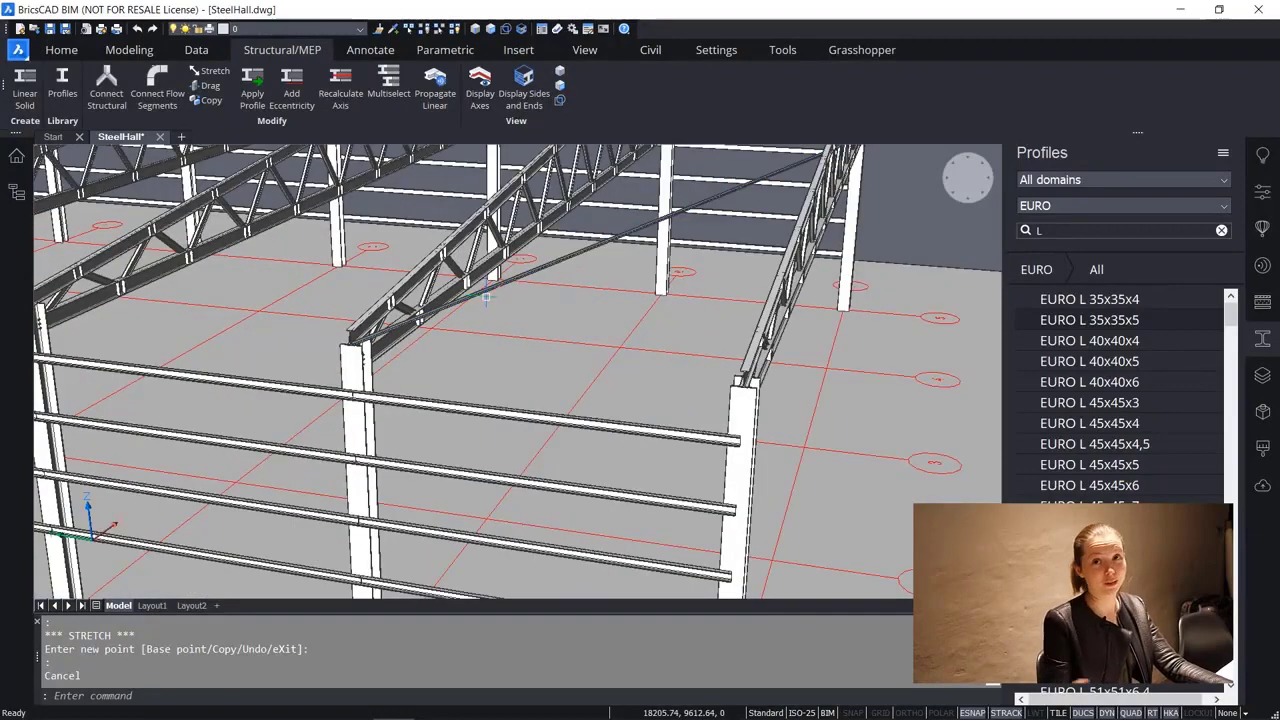
click(72, 51)
click(491, 80)
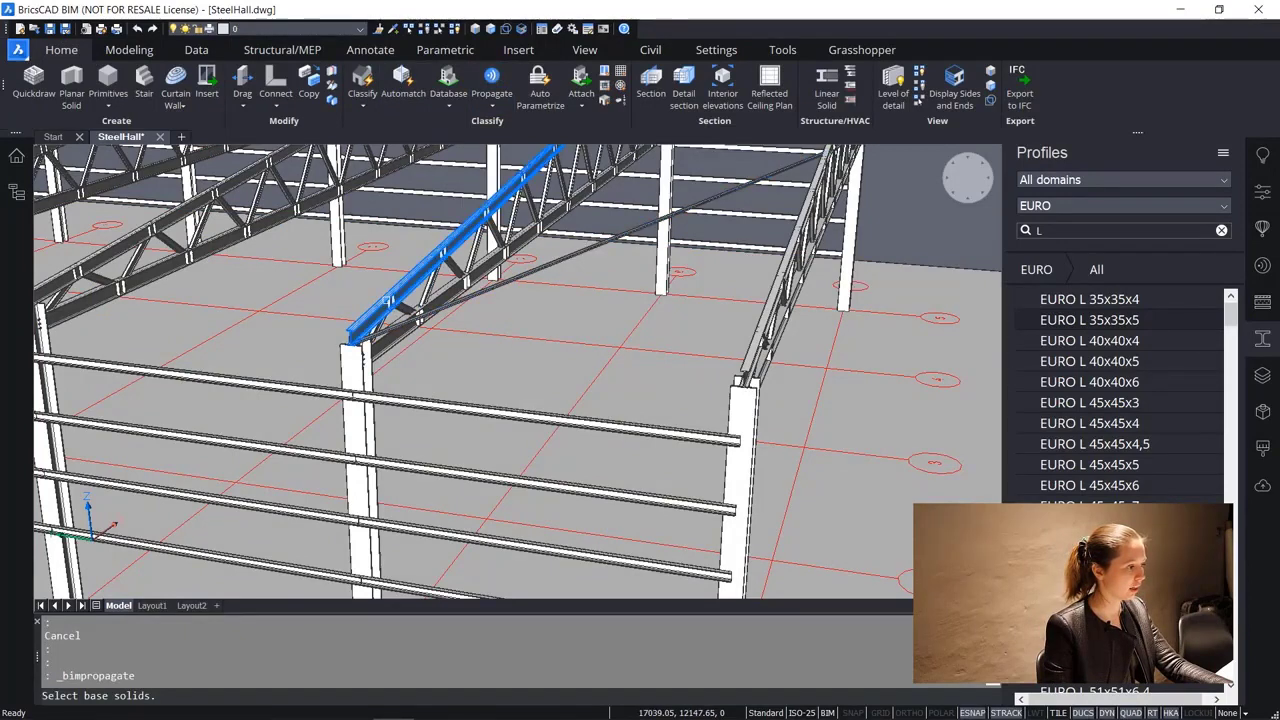
click(388, 300)
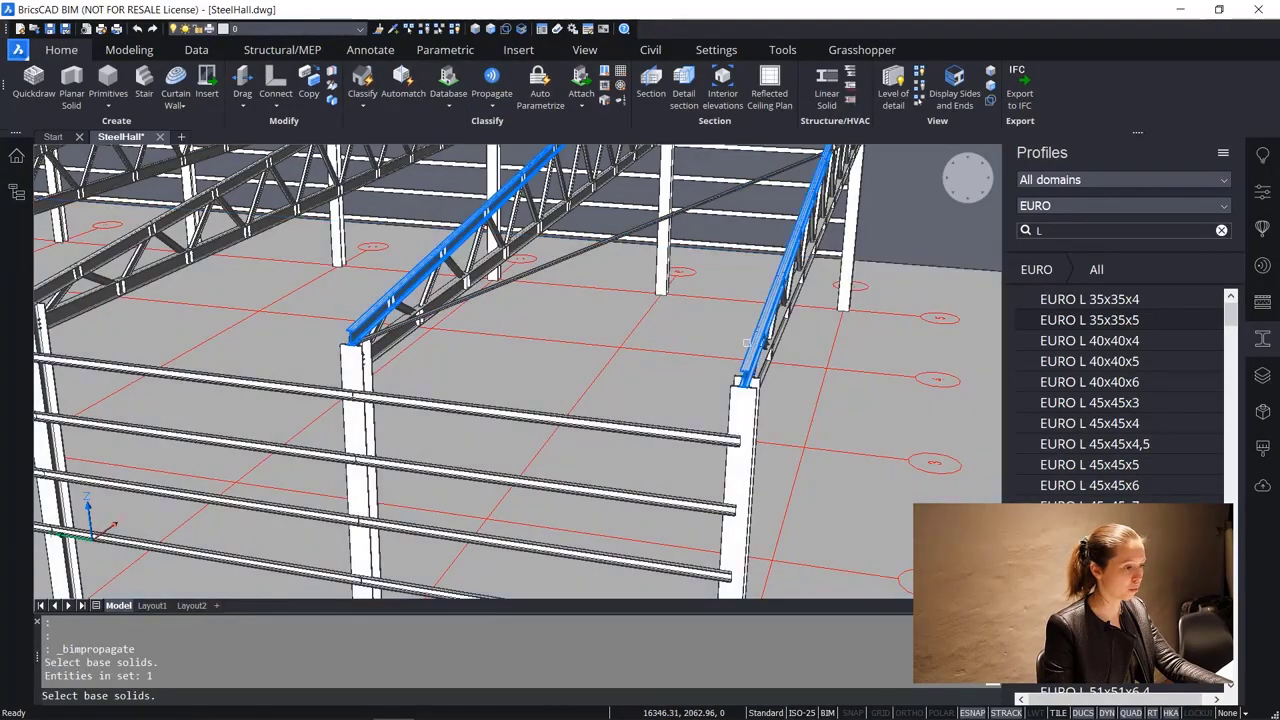
click(742, 348)
key(Return)
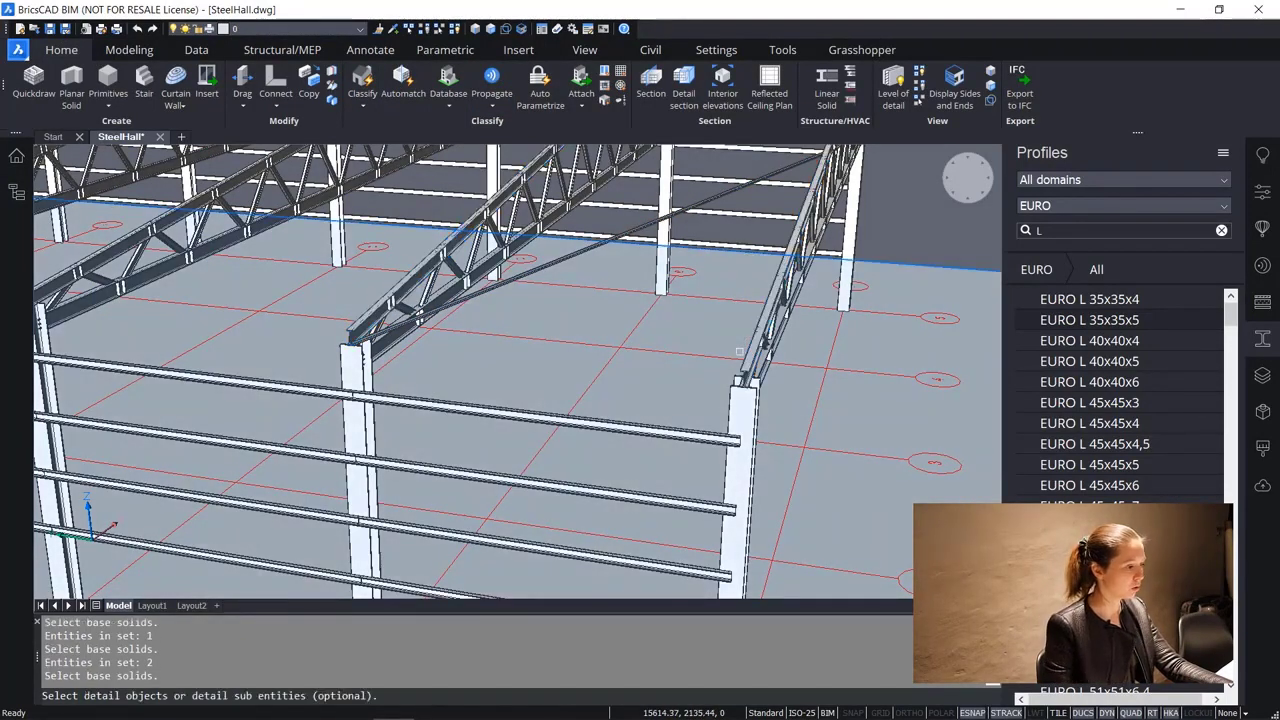
Use the L-profile brace as the detail object and propagate it as a block from the bay between the two trusses.
click(568, 252)
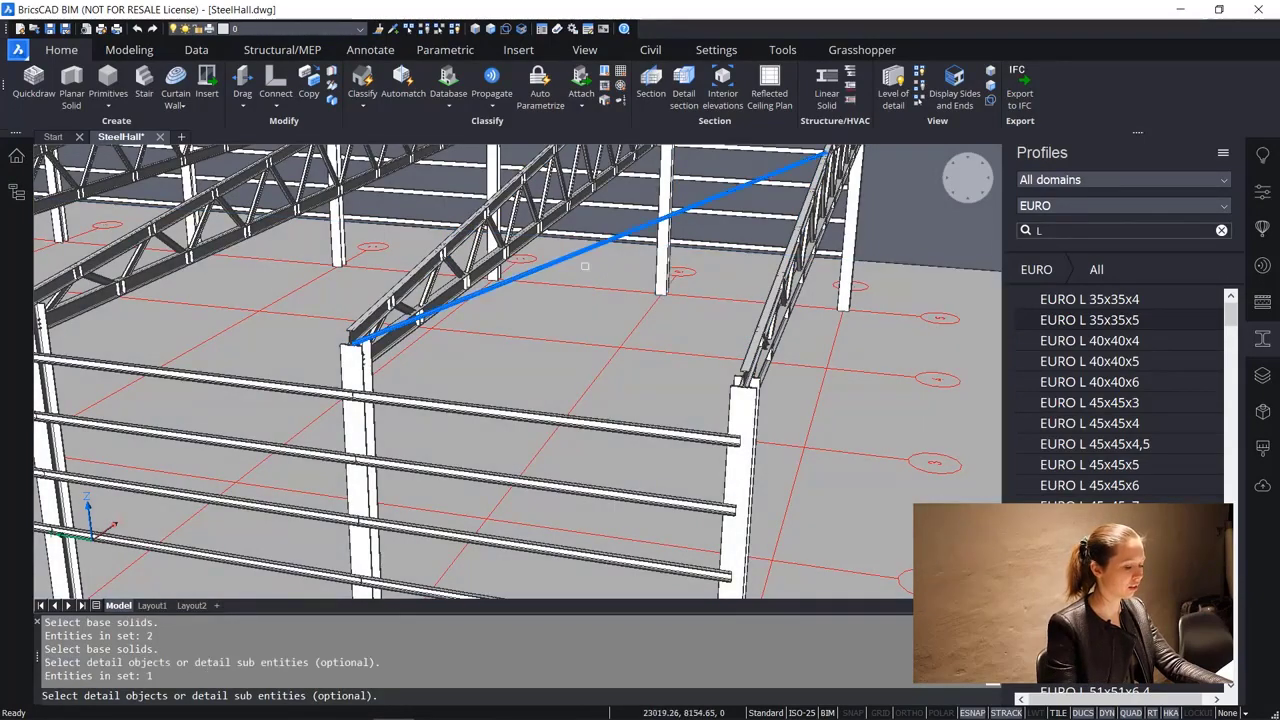
key(Return)
scroll(593, 284, down, 3)
key(Return)
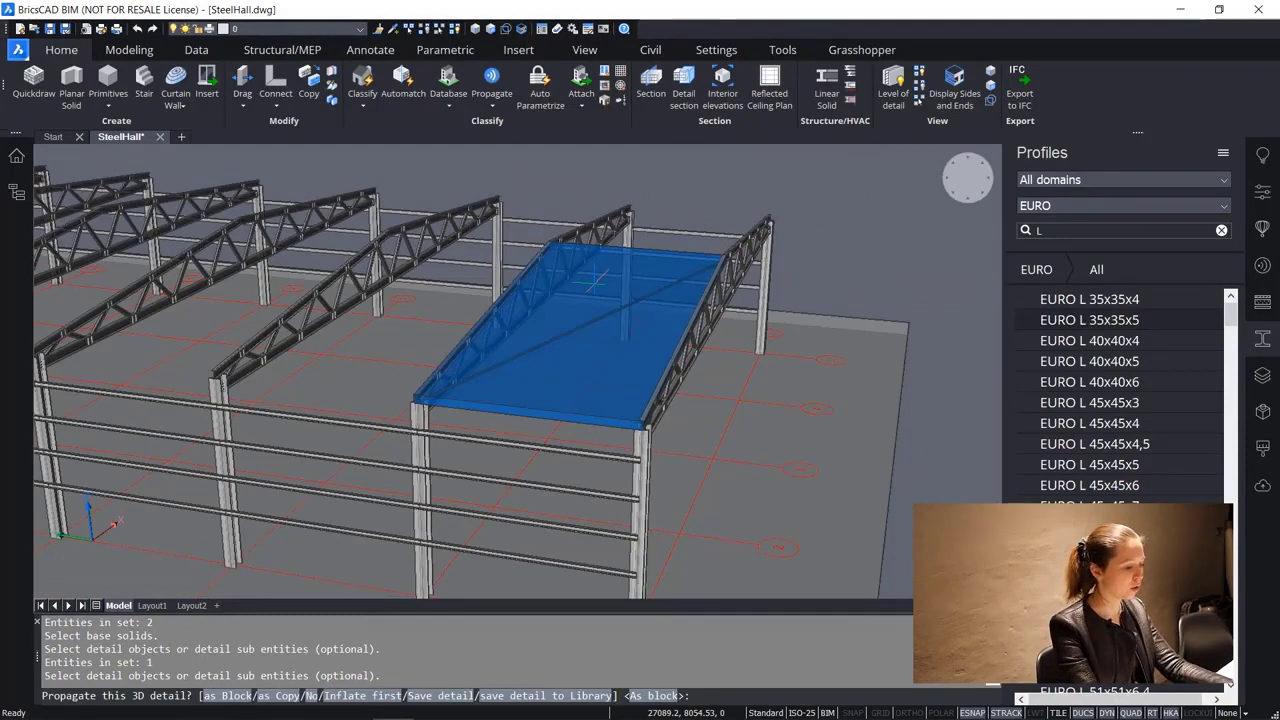
key(Return)
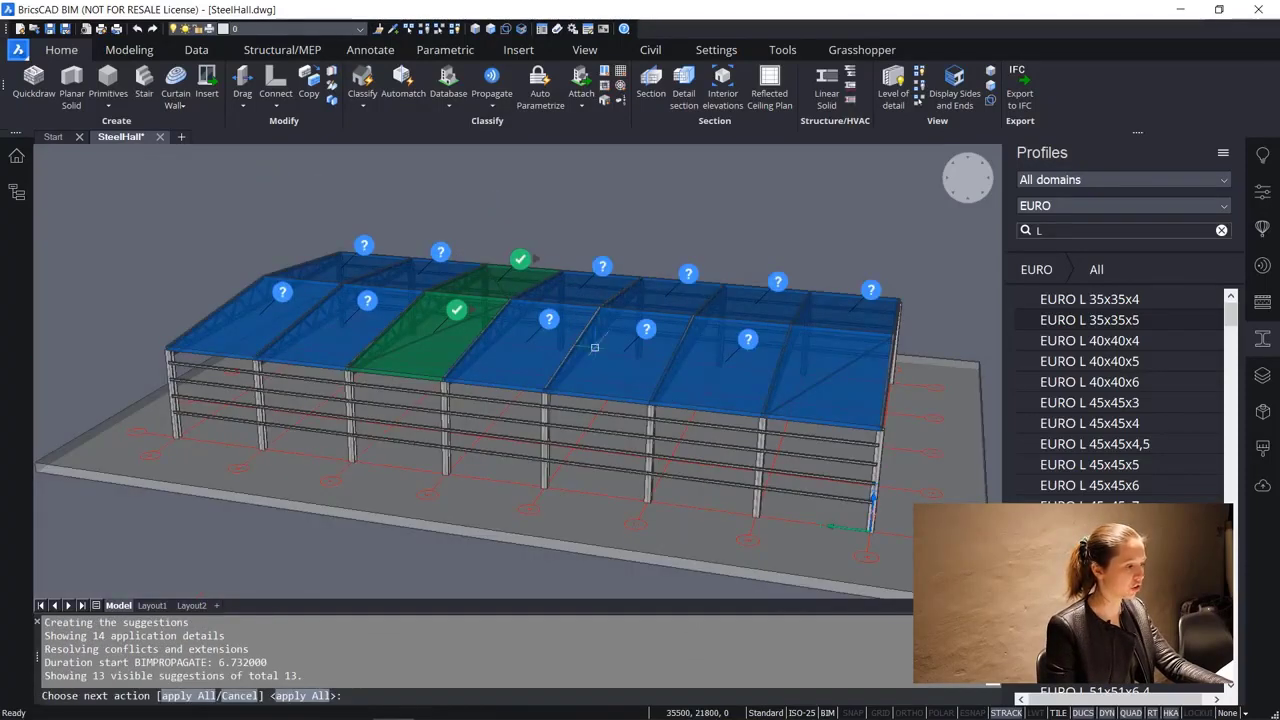
Accept the suggested brace placements in the remaining bays on both roof slopes.
click(163, 204)
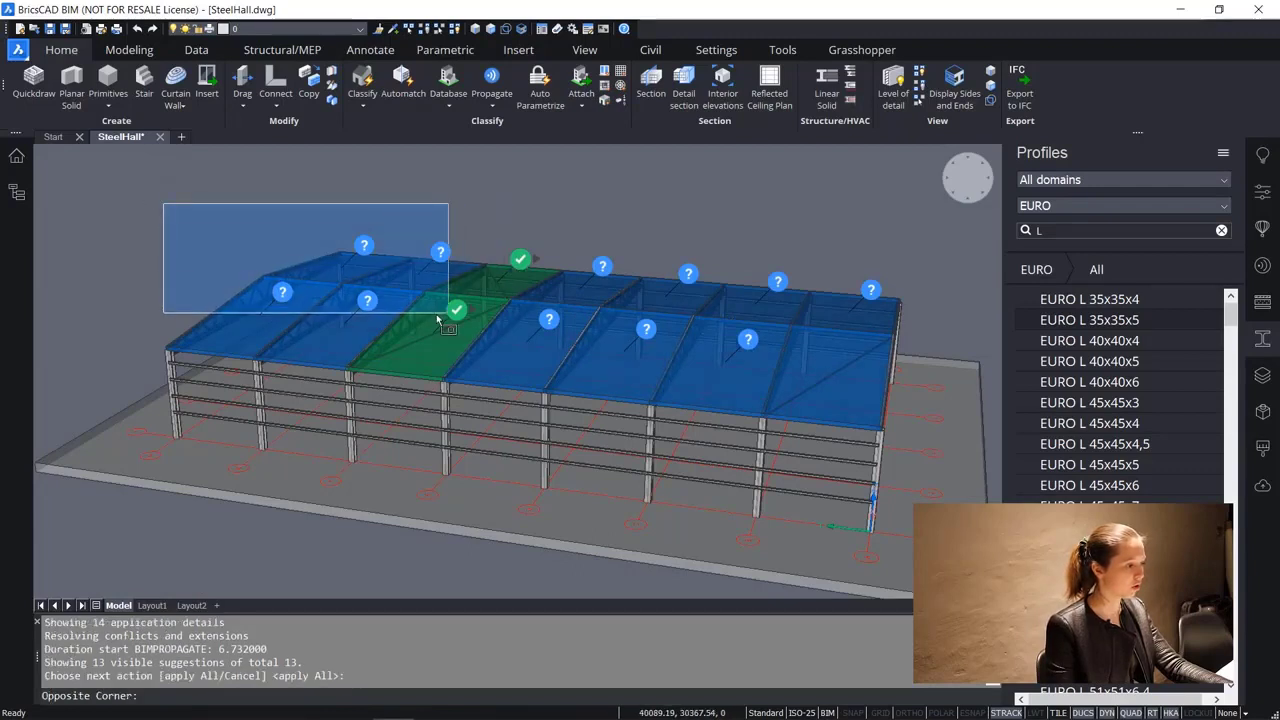
click(465, 292)
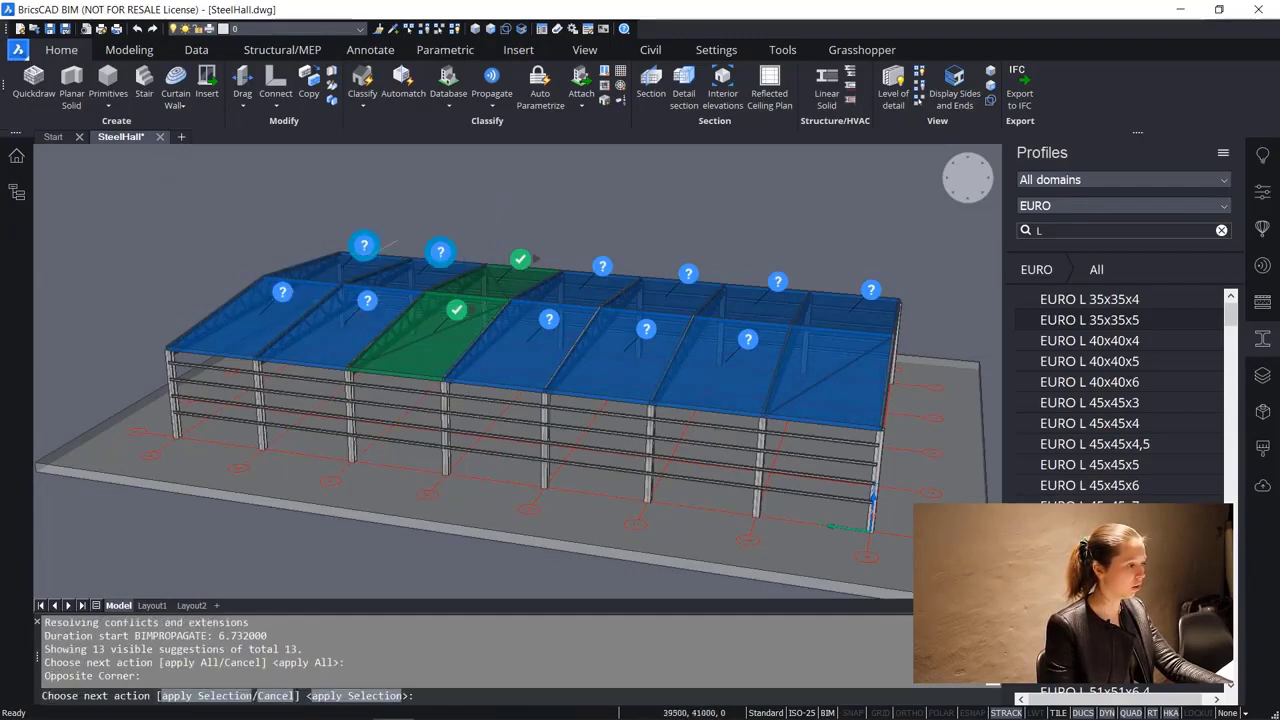
key(Return)
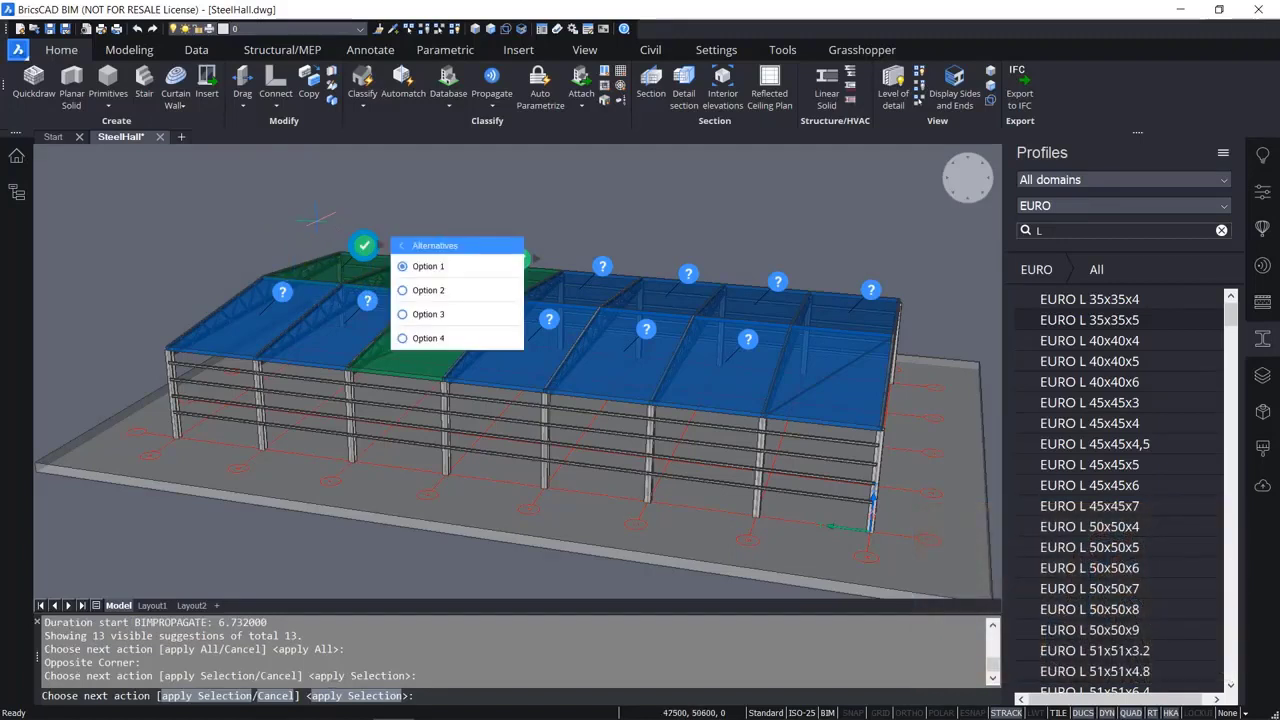
click(316, 221)
click(486, 265)
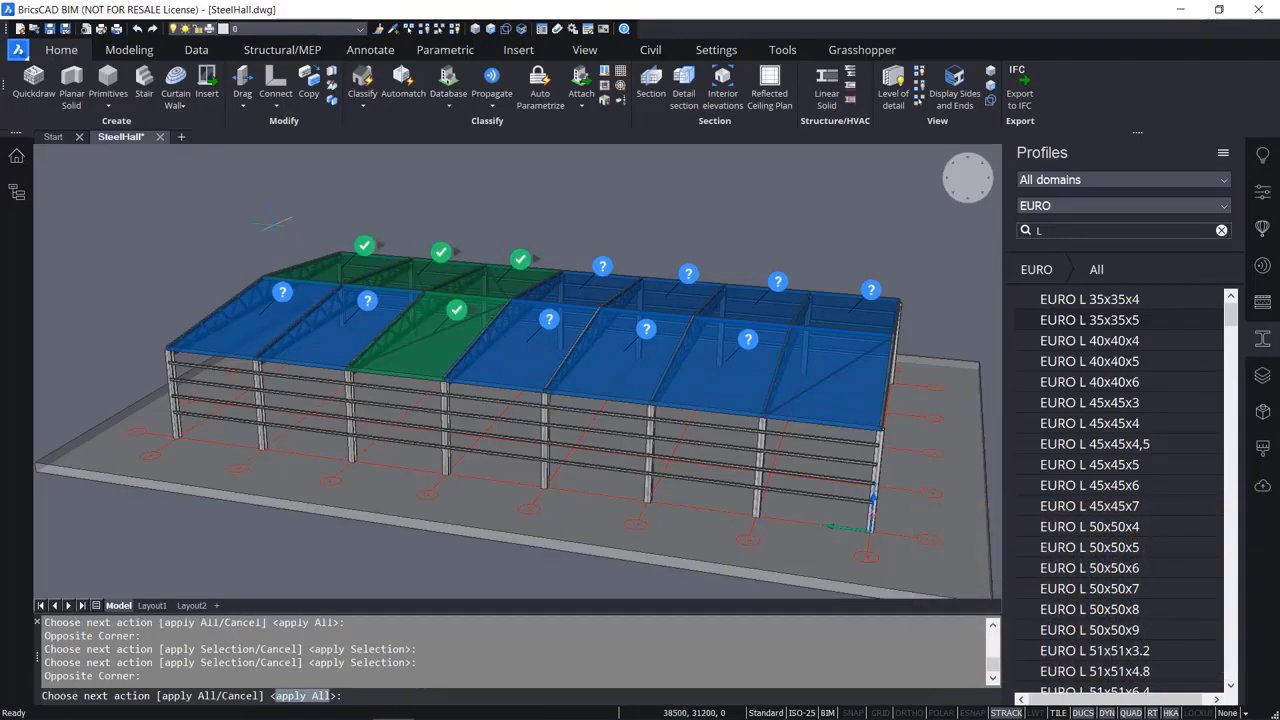
click(281, 293)
click(369, 301)
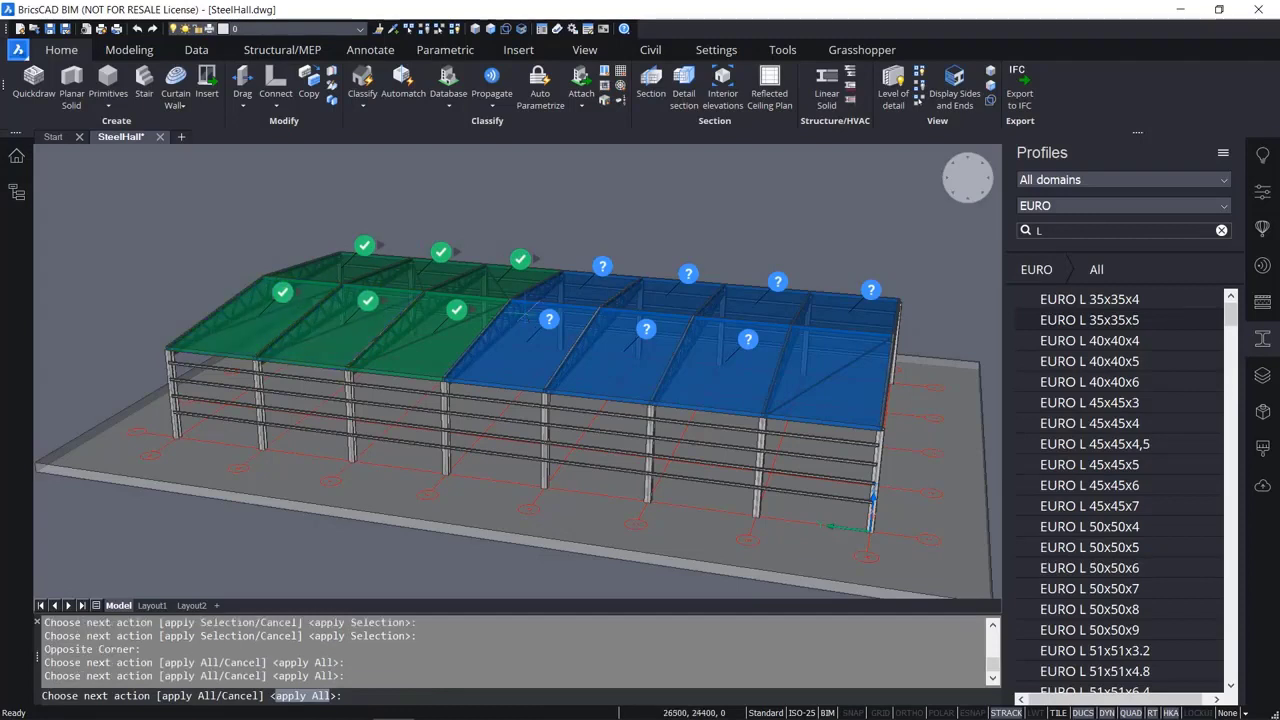
click(601, 273)
click(690, 277)
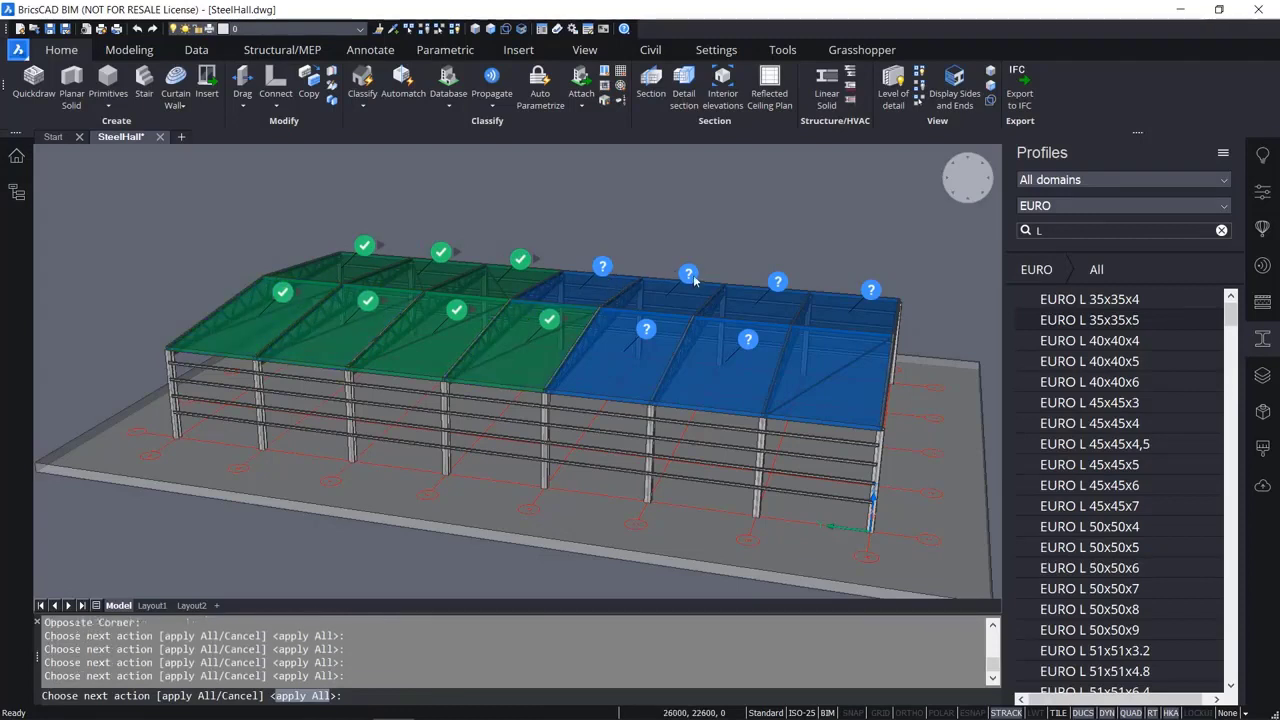
click(647, 329)
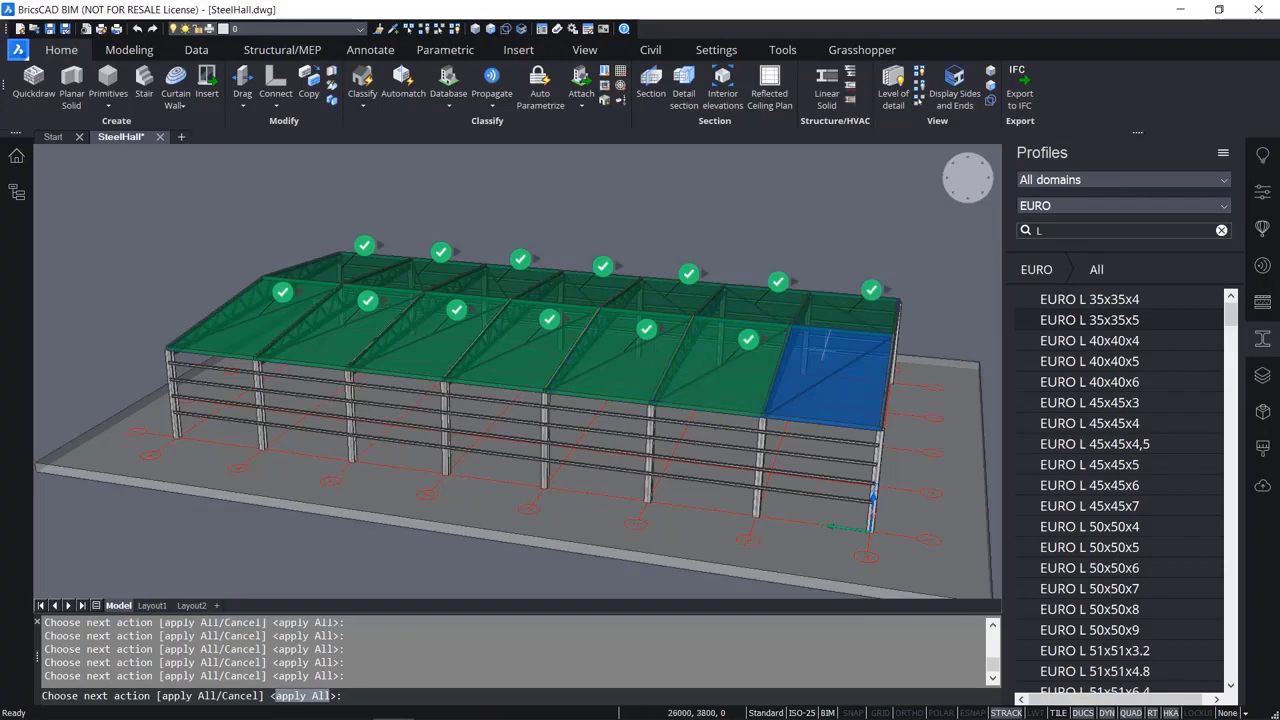
Switch the brace suggestions in every second bay of both roof slopes to alternative Option 2 so the diagonals alternate.
shift+middle_drag(590, 324, 638, 413)
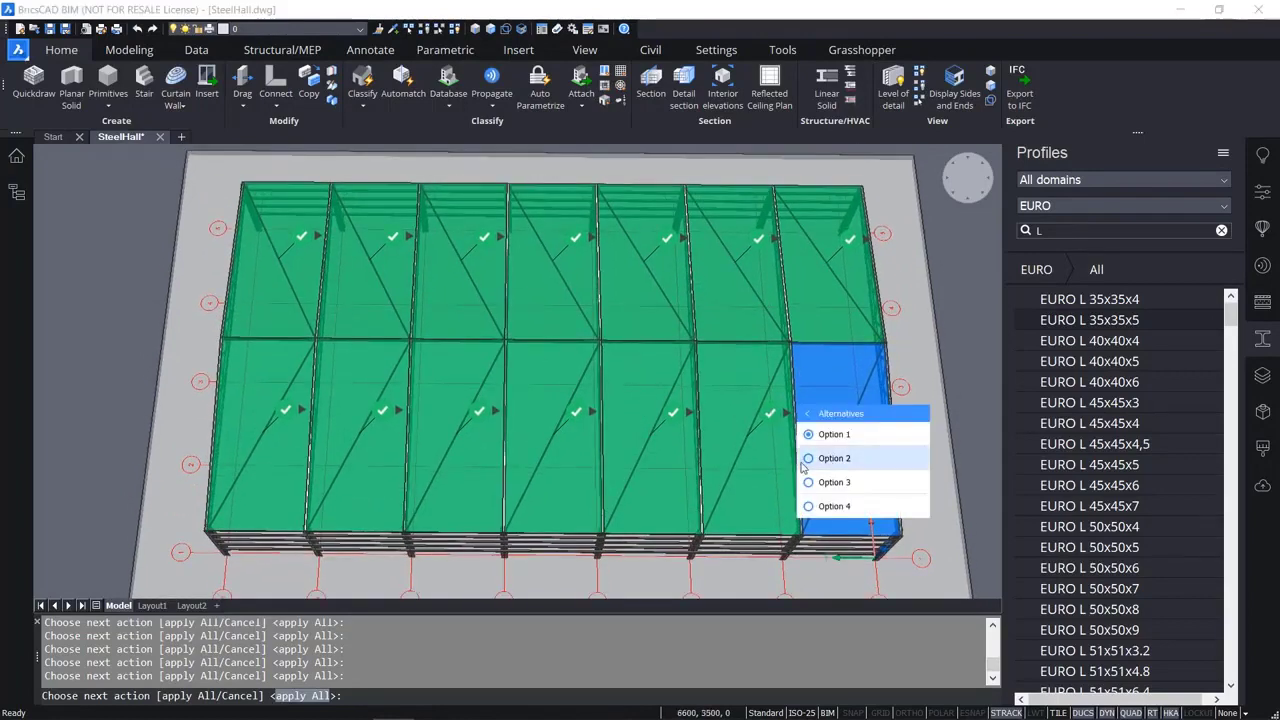
mouse_move(575, 421)
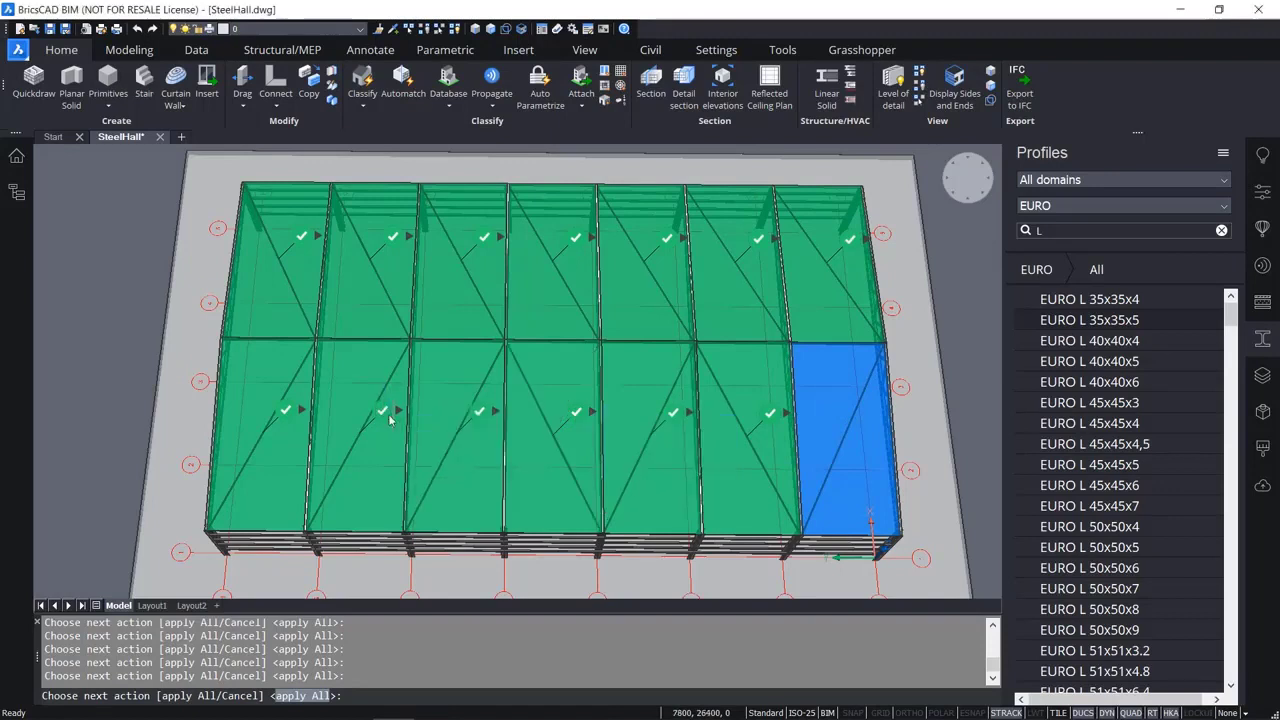
mouse_move(383, 412)
mouse_move(398, 237)
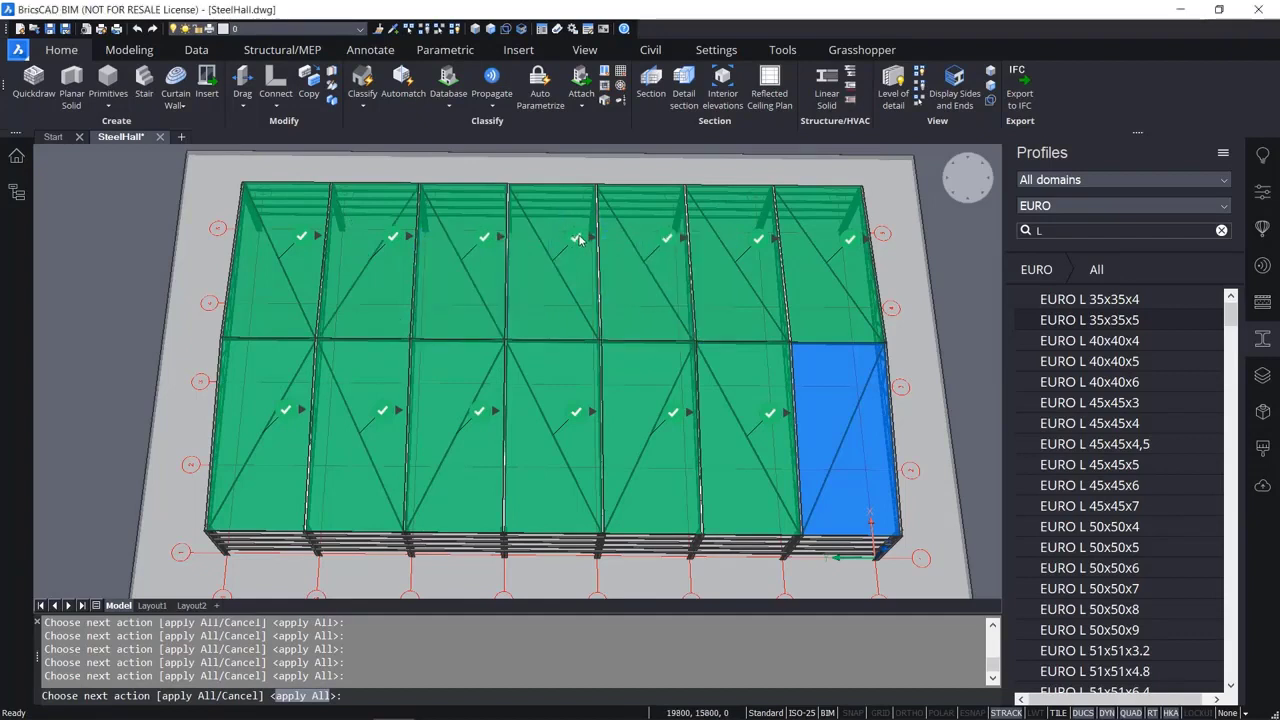
mouse_move(580, 242)
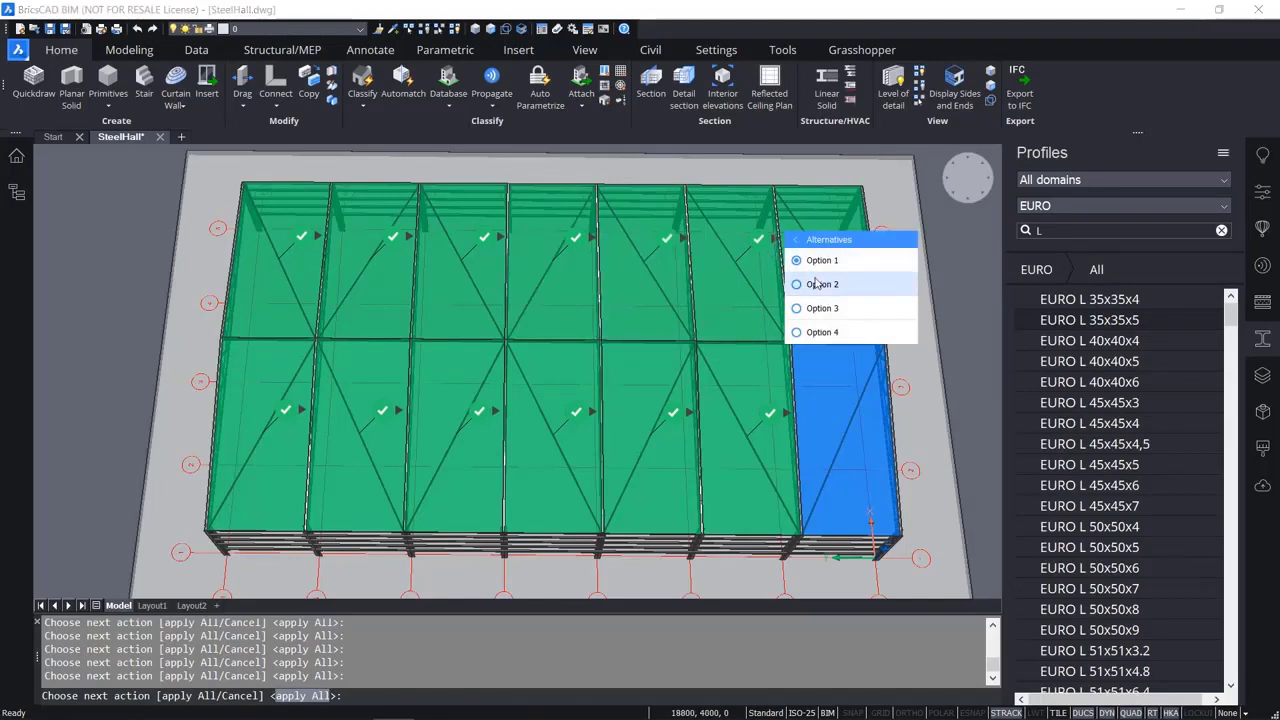
Apply all brace suggestions to the hall's roof and save the drawing.
scroll(745, 318, down, 2)
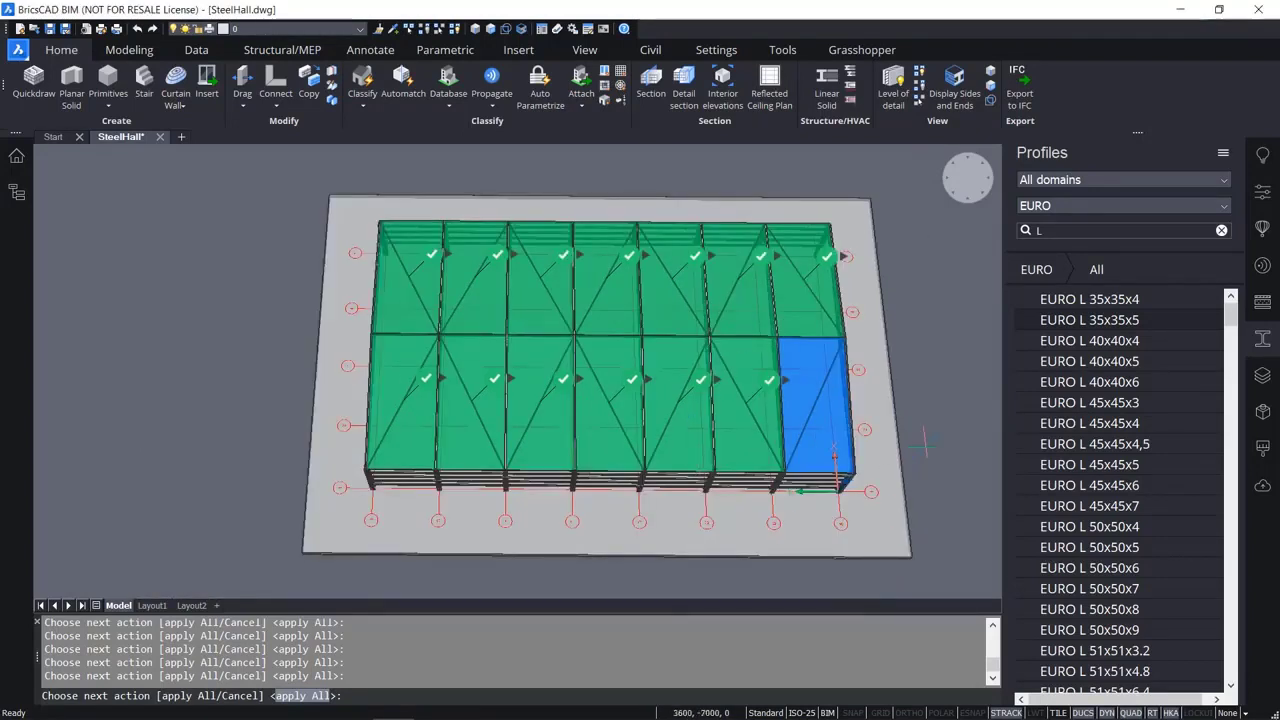
key(Return)
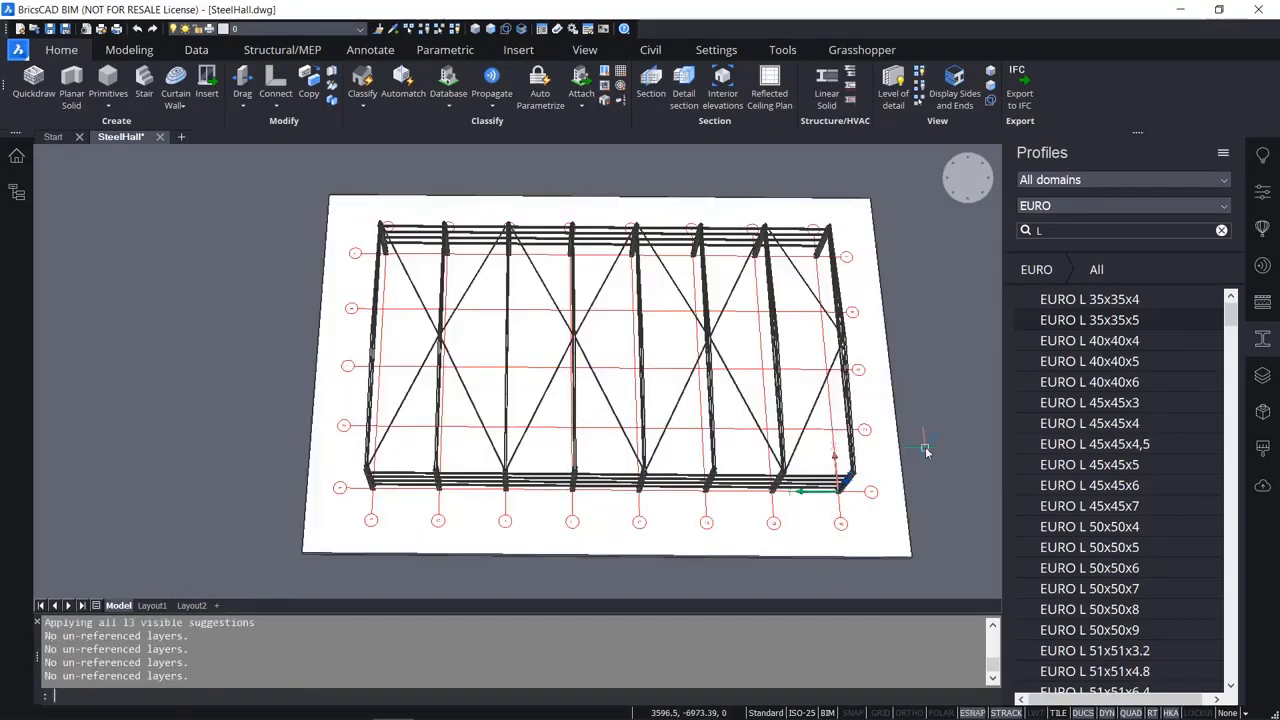
shift+middle_drag(926, 452, 545, 355)
scroll(555, 390, up, 4)
middle_drag(565, 422, 563, 400)
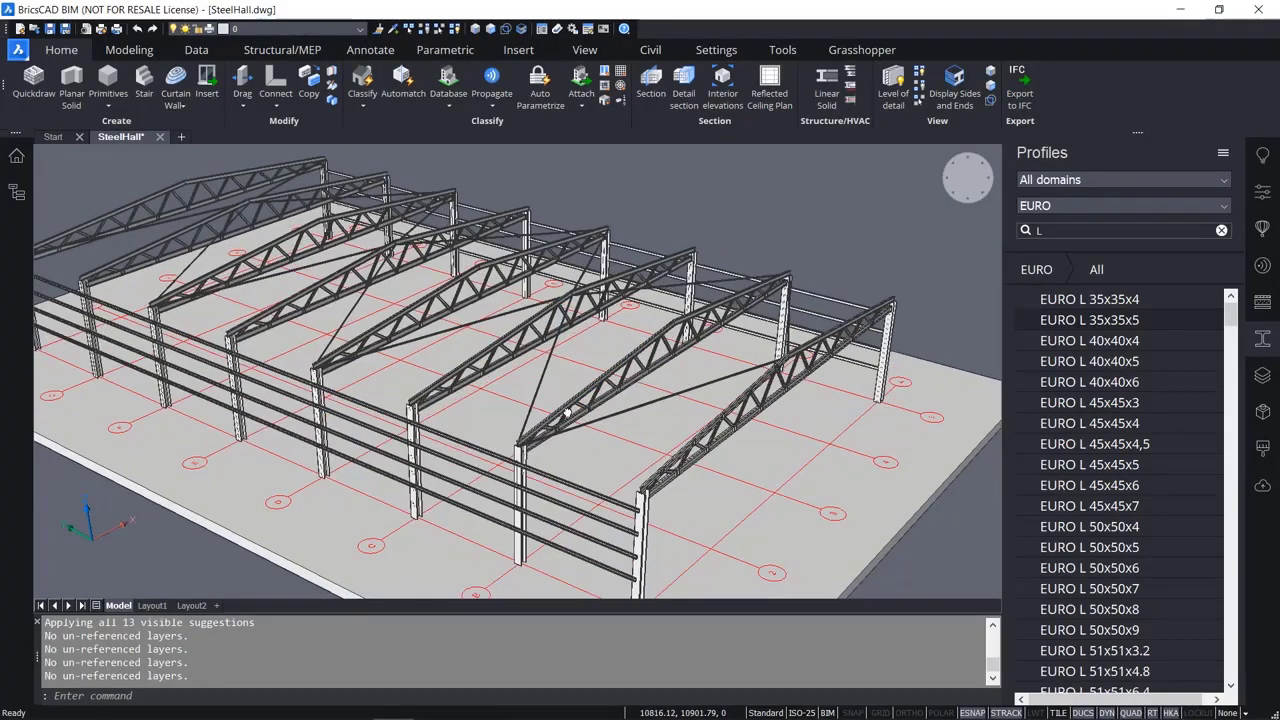
key(ctrl+s)
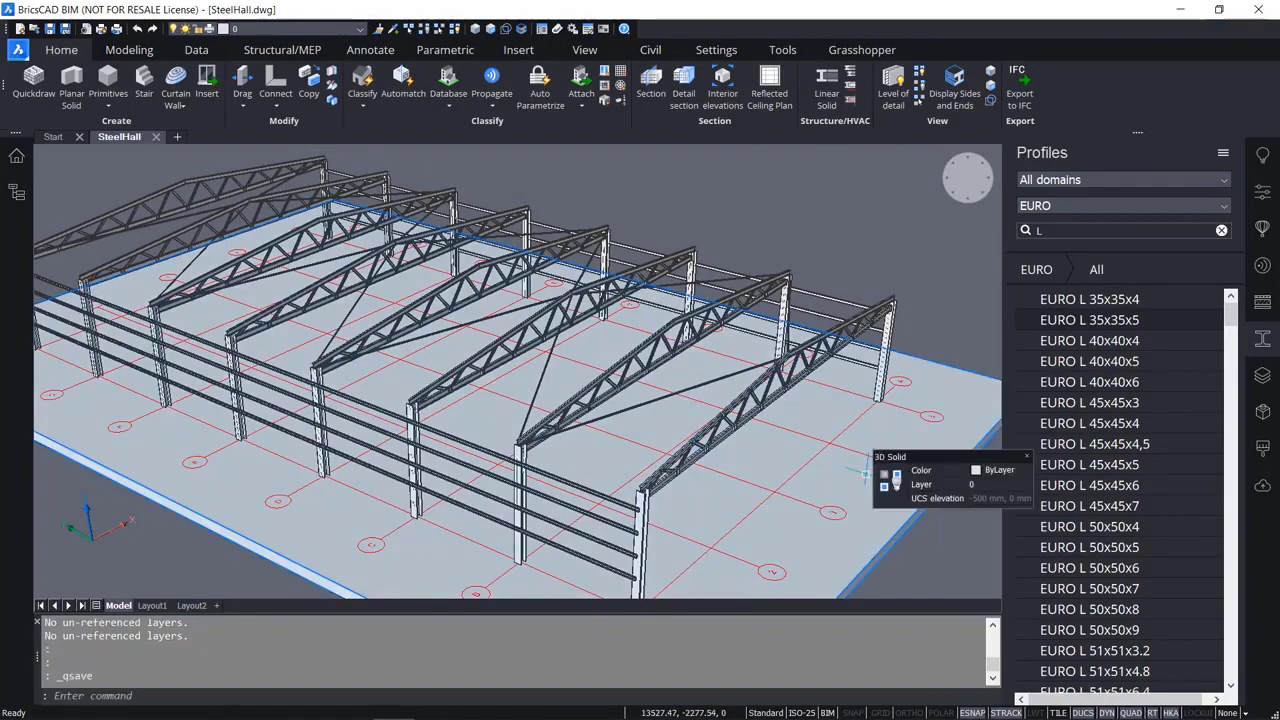
Filter the EURO profiles by HEA and choose EURO HEA 300 for a new linear solid.
scroll(811, 536, down, 2)
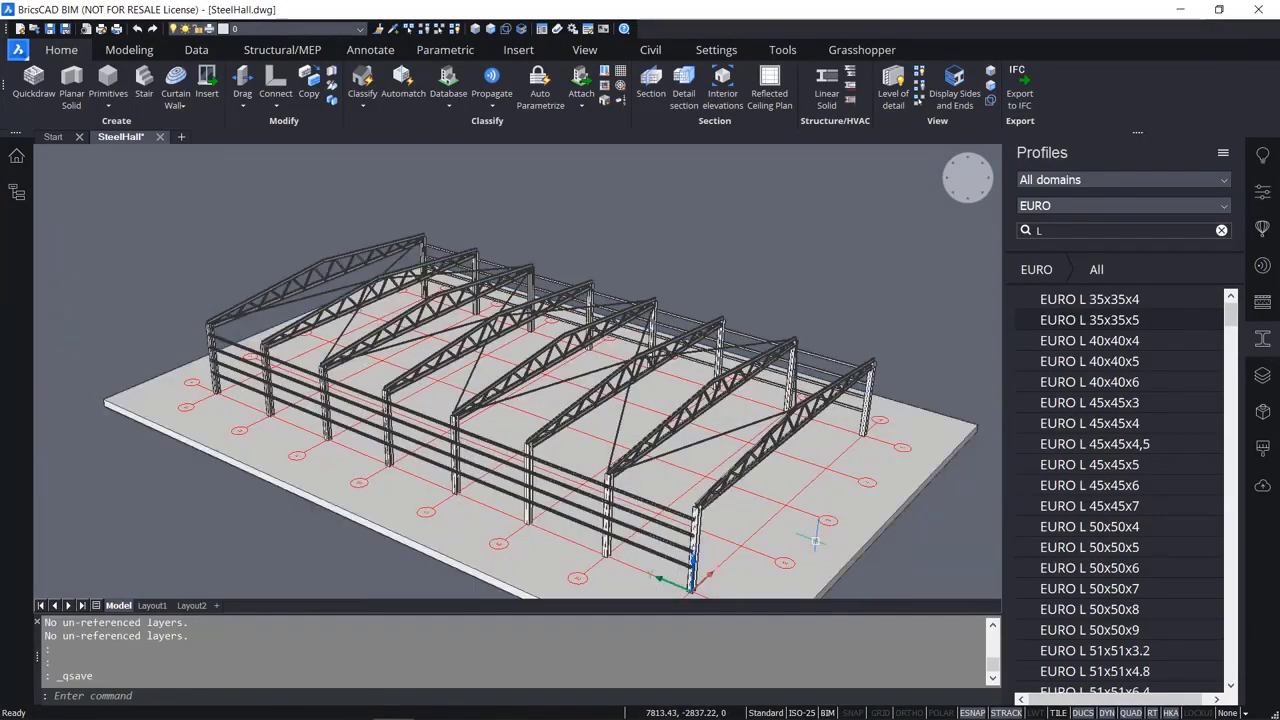
shift+middle_drag(766, 567, 572, 562)
shift+middle_drag(720, 518, 660, 497)
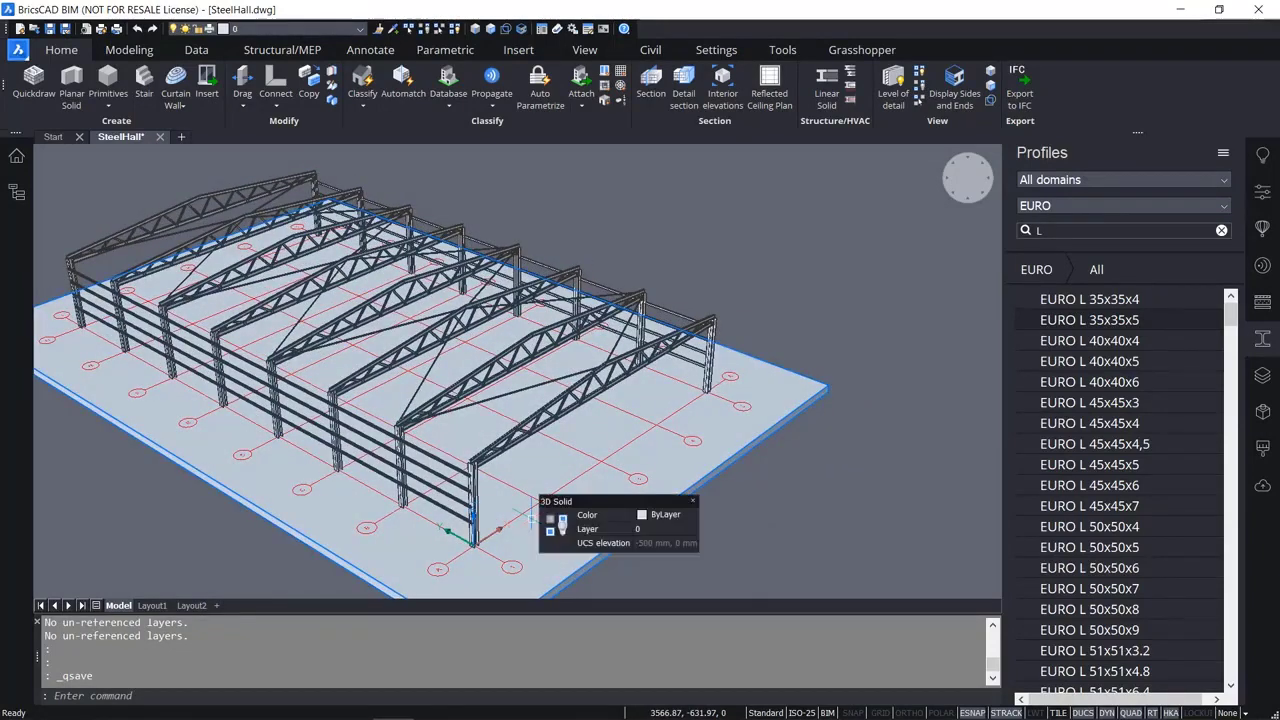
scroll(540, 515, up, 5)
scroll(562, 517, up, 2)
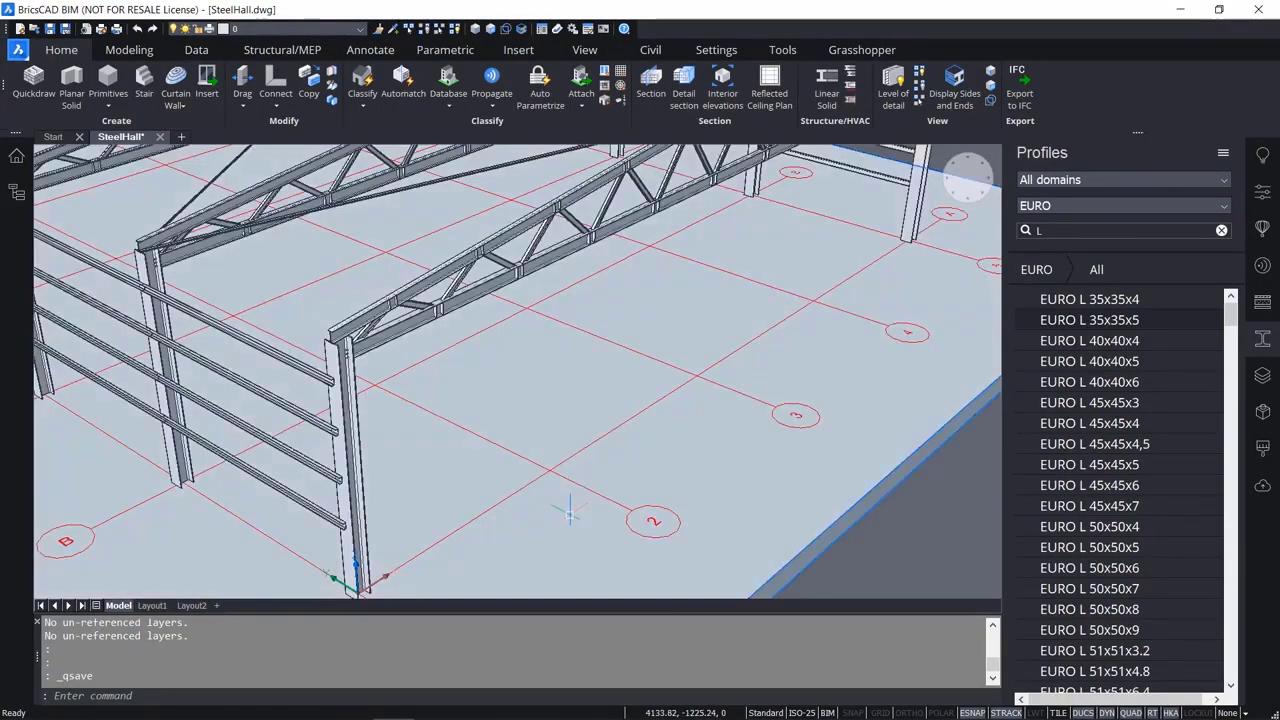
scroll(552, 460, up, 3)
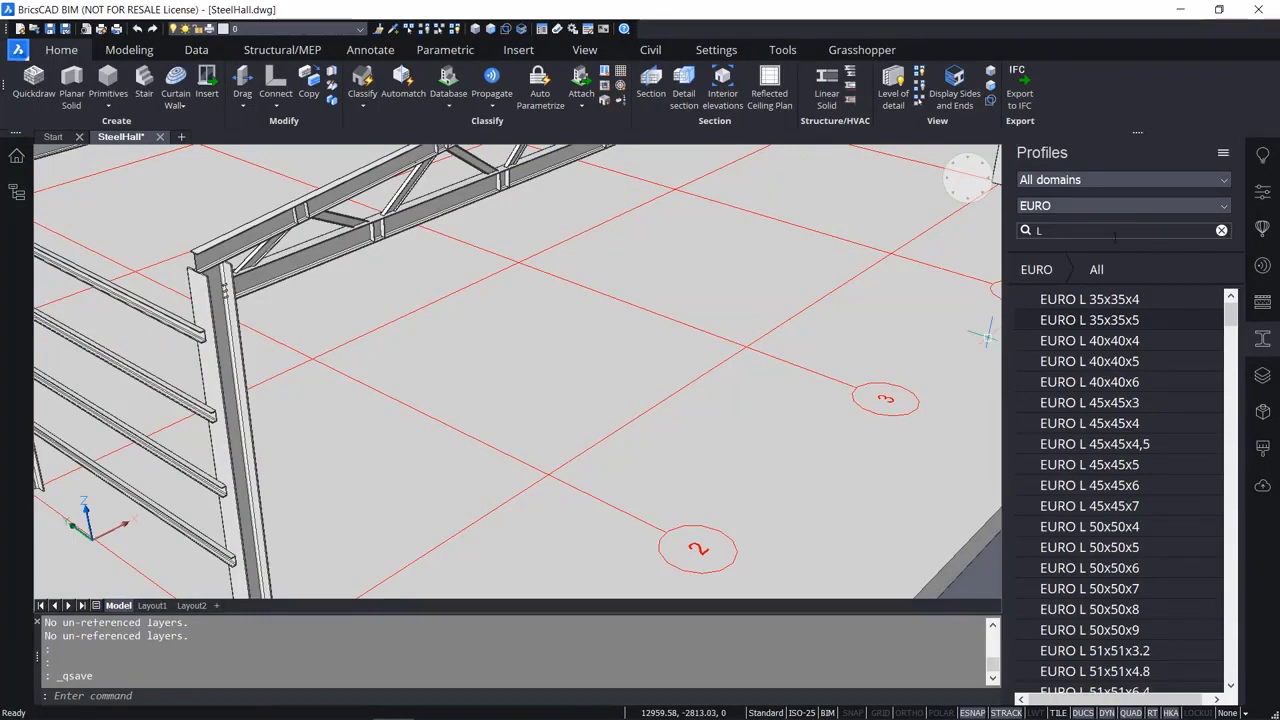
text(HEA)
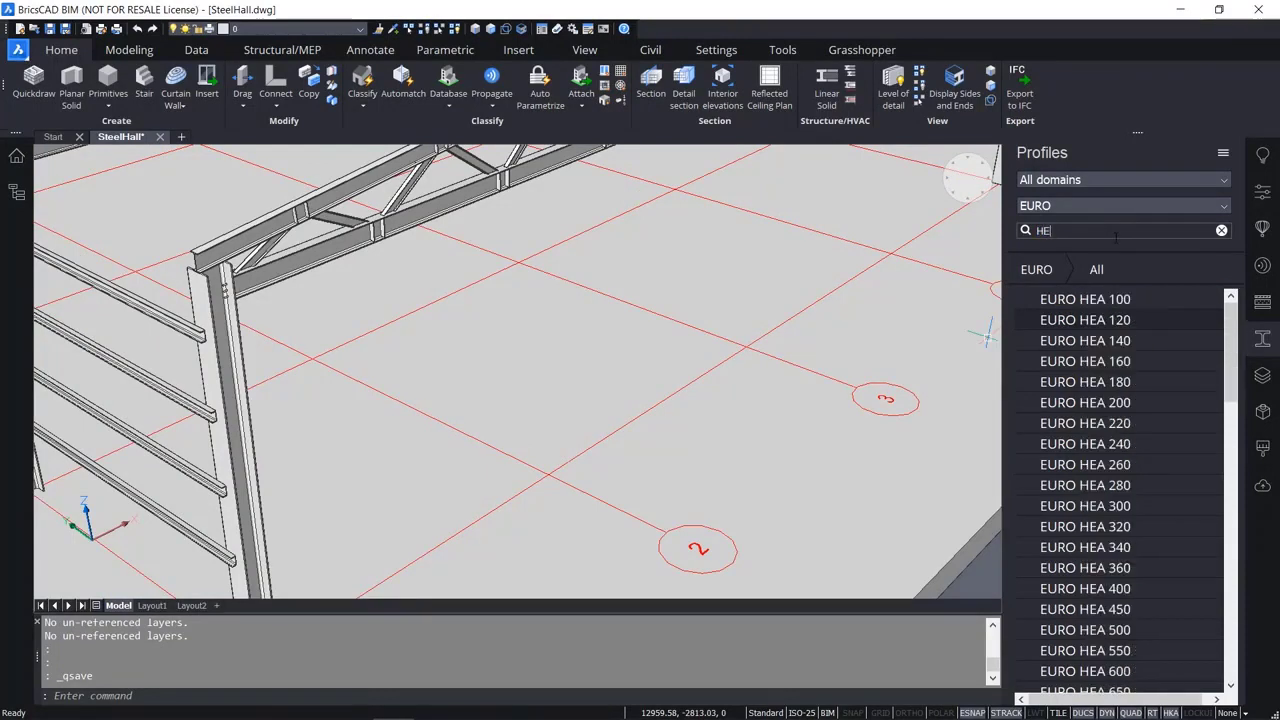
click(1155, 515)
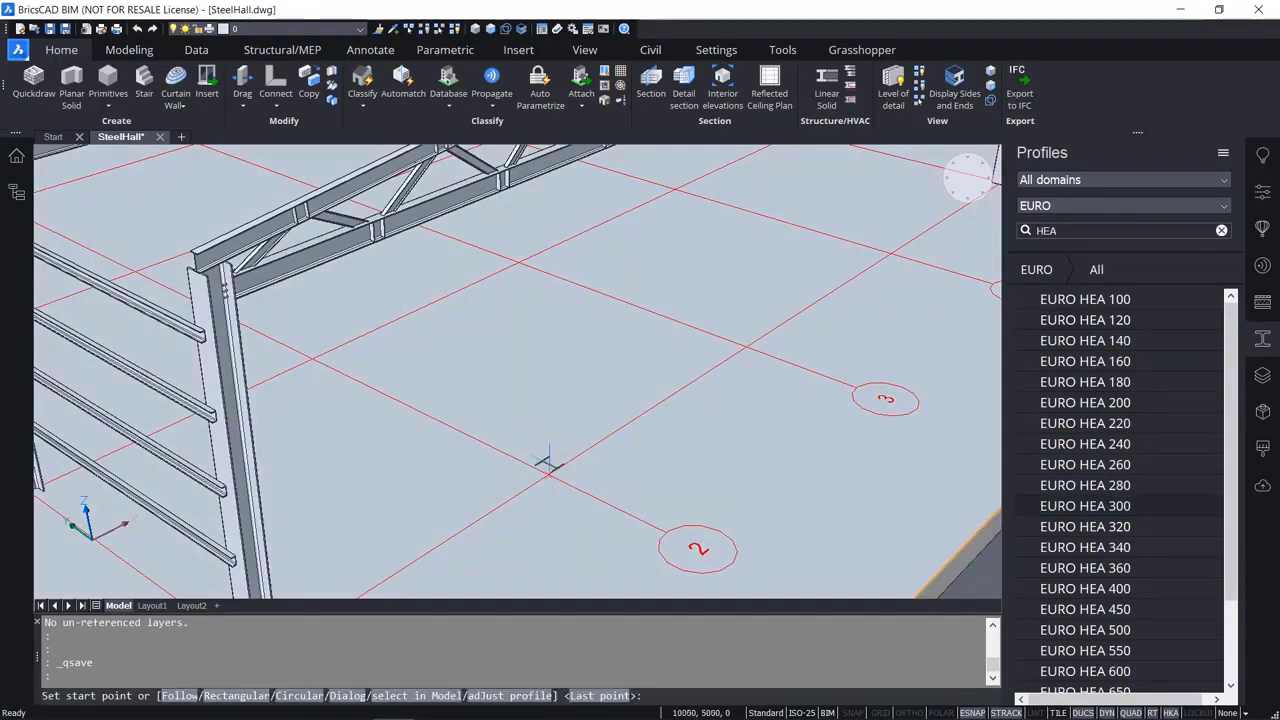
Draw a vertical HEA 300 column 4480 mm high from the intersection of grid line 2 and the grid line under the end truss.
click(548, 468)
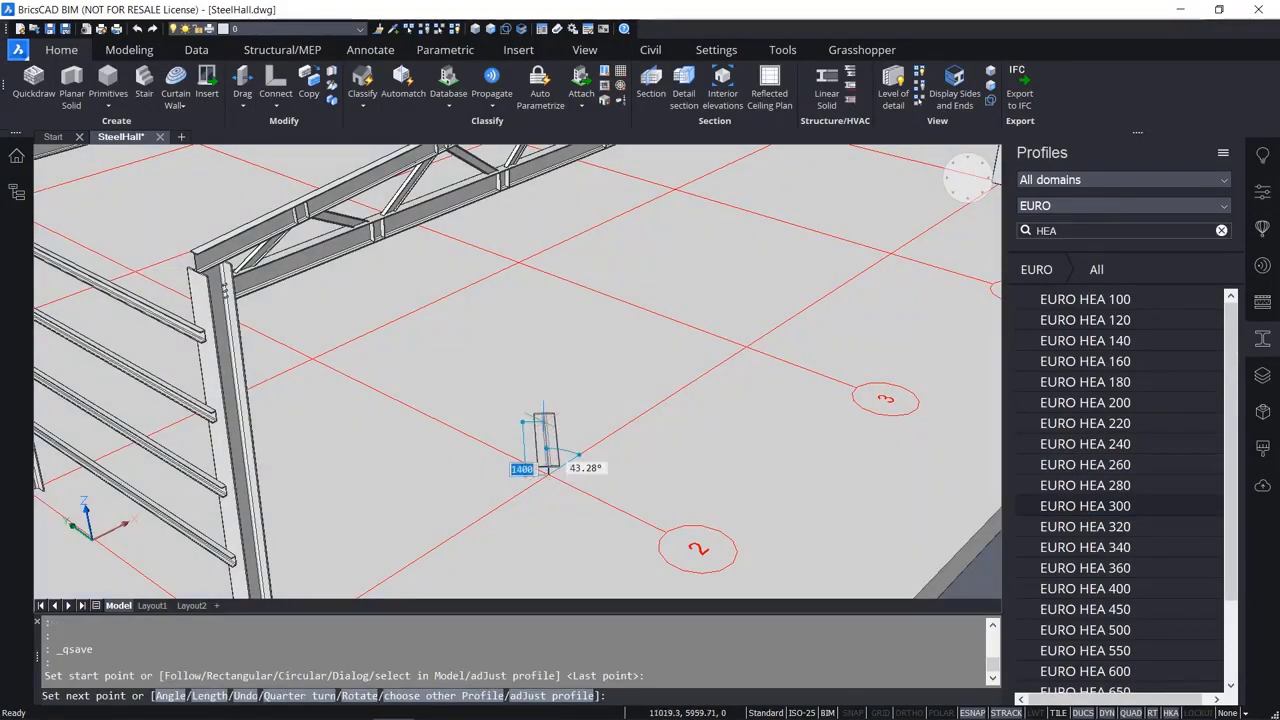
scroll(569, 321, down, 2)
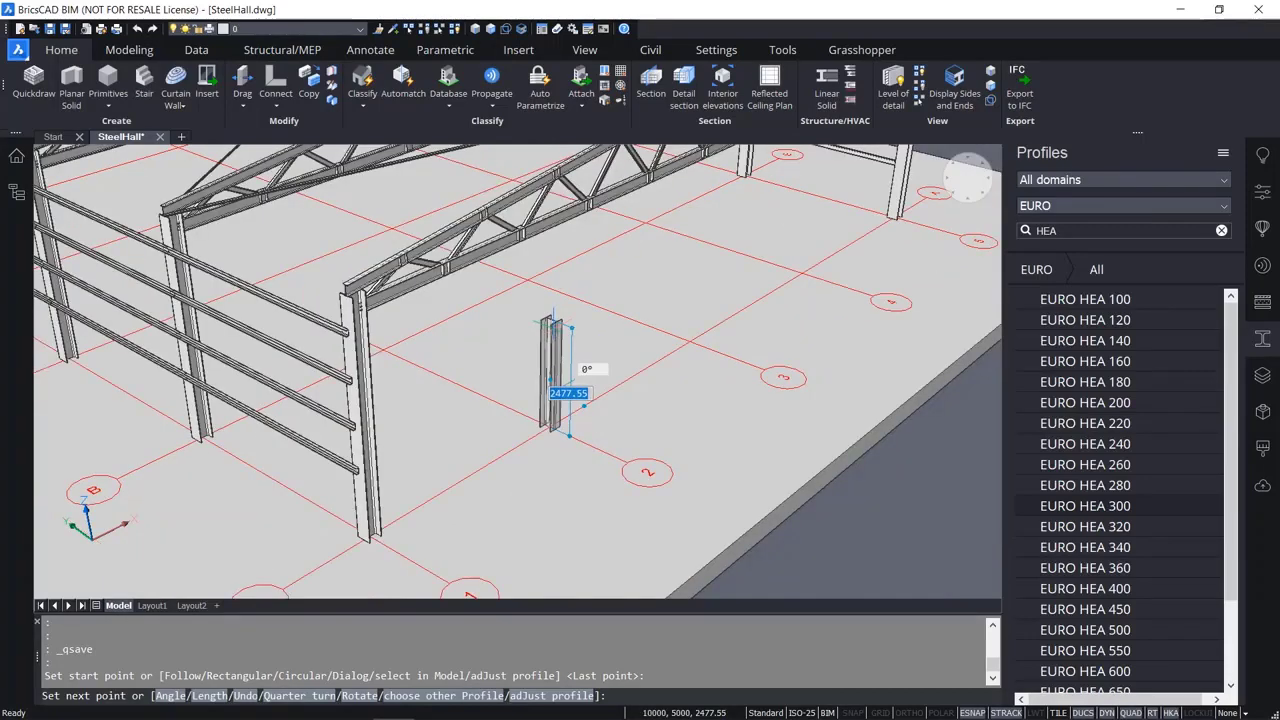
scroll(570, 327, up, 2)
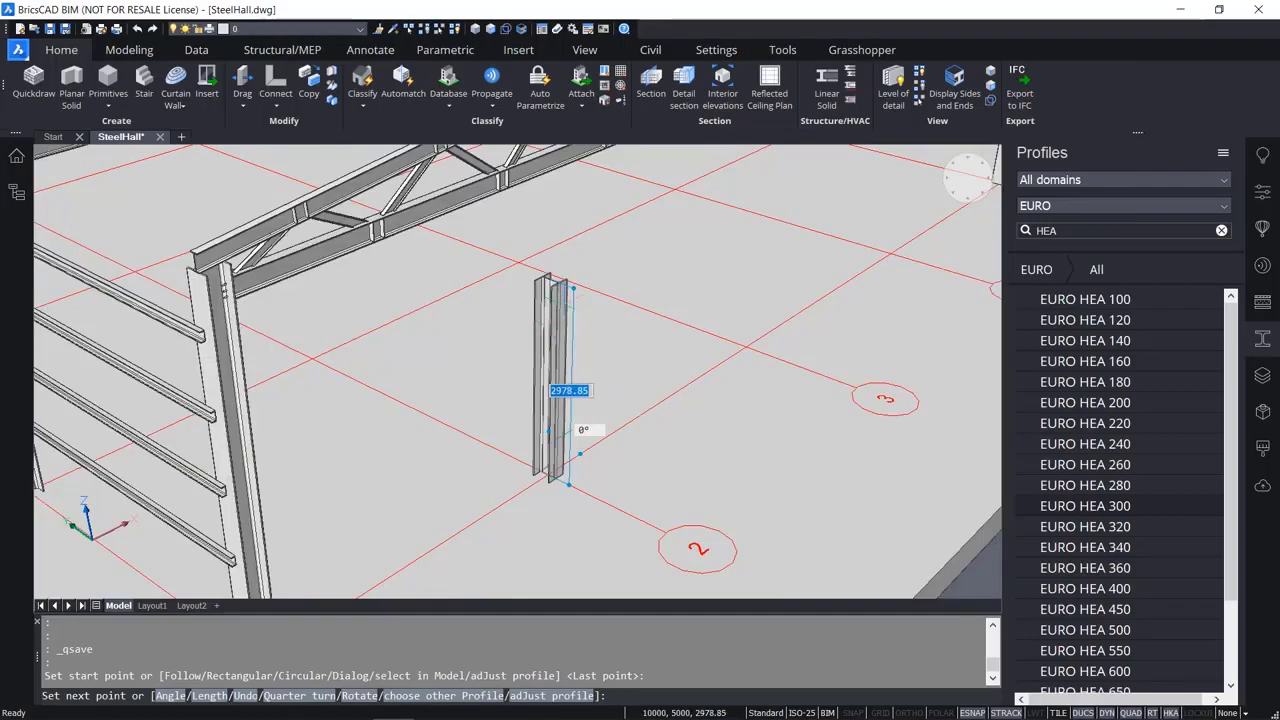
text(4480)
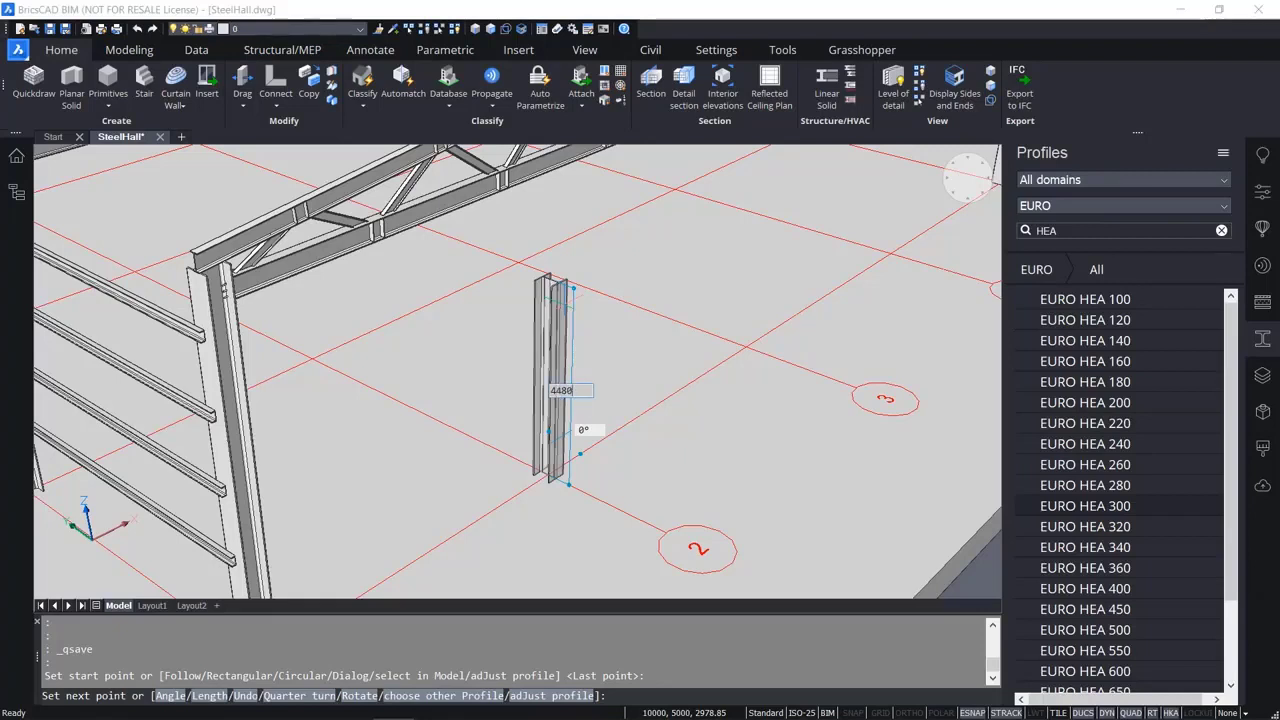
key(Return)
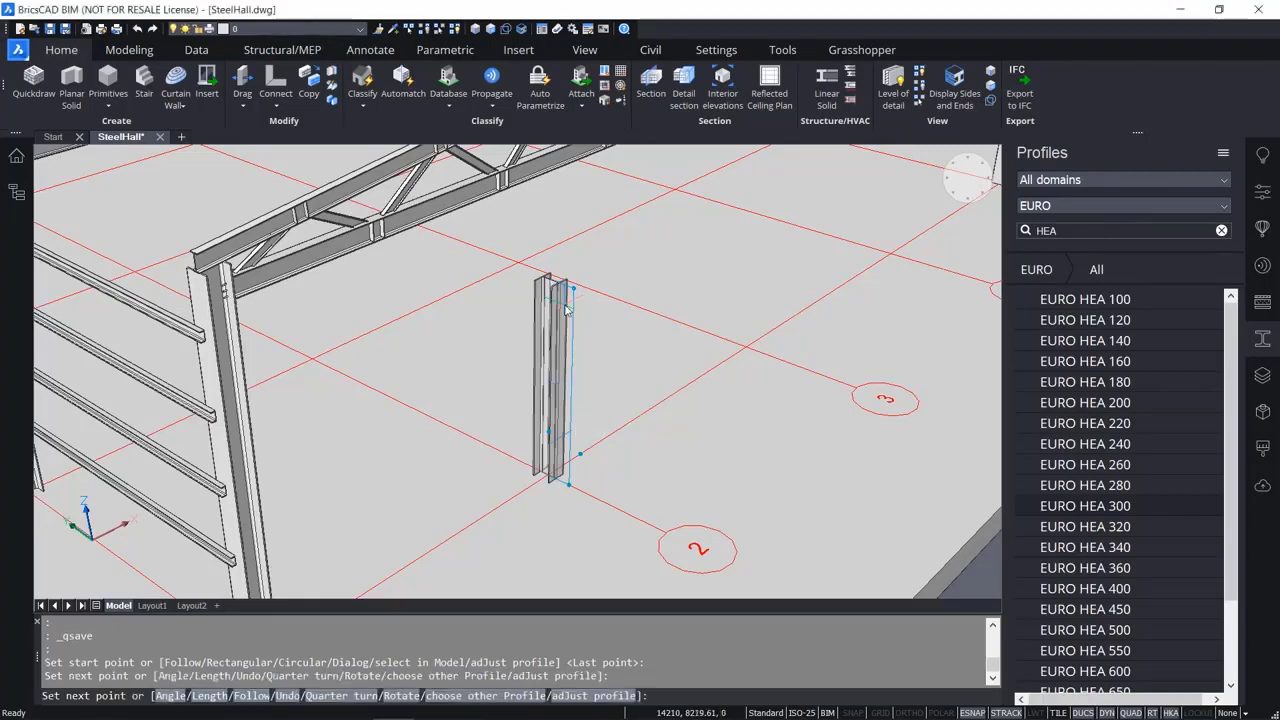
key(Escape)
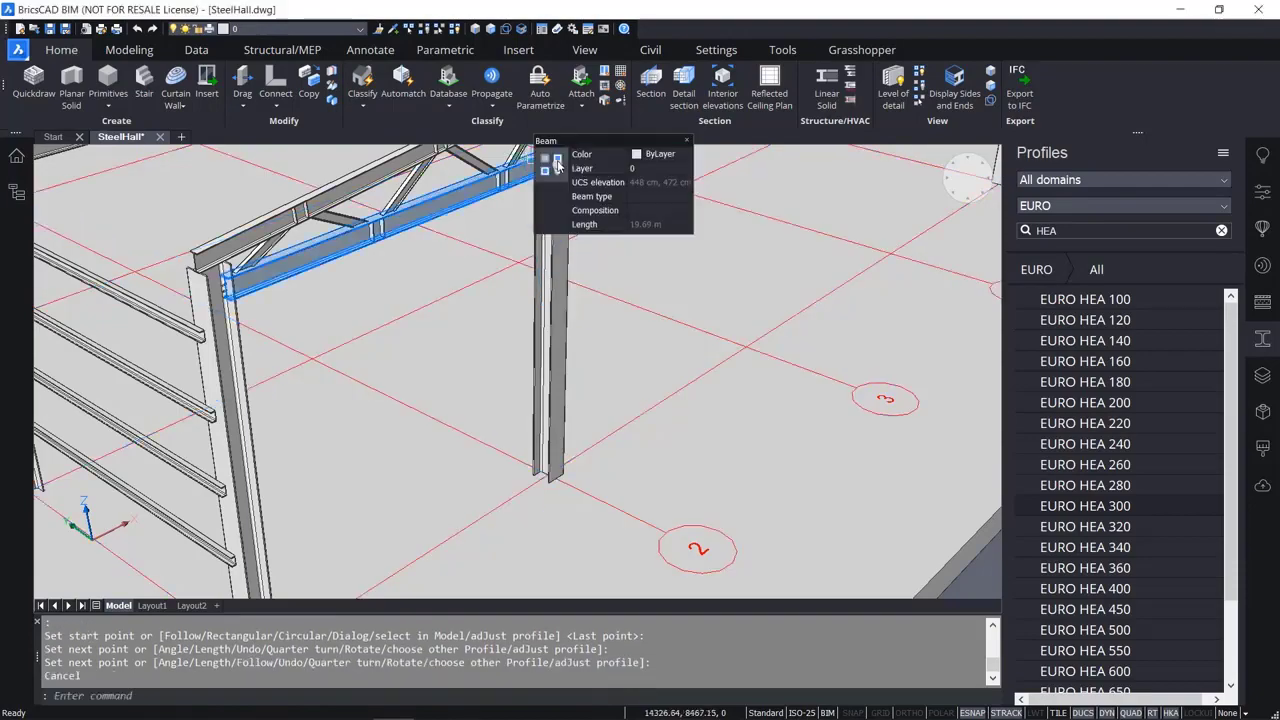
scroll(522, 158, up, 5)
scroll(376, 324, down, 8)
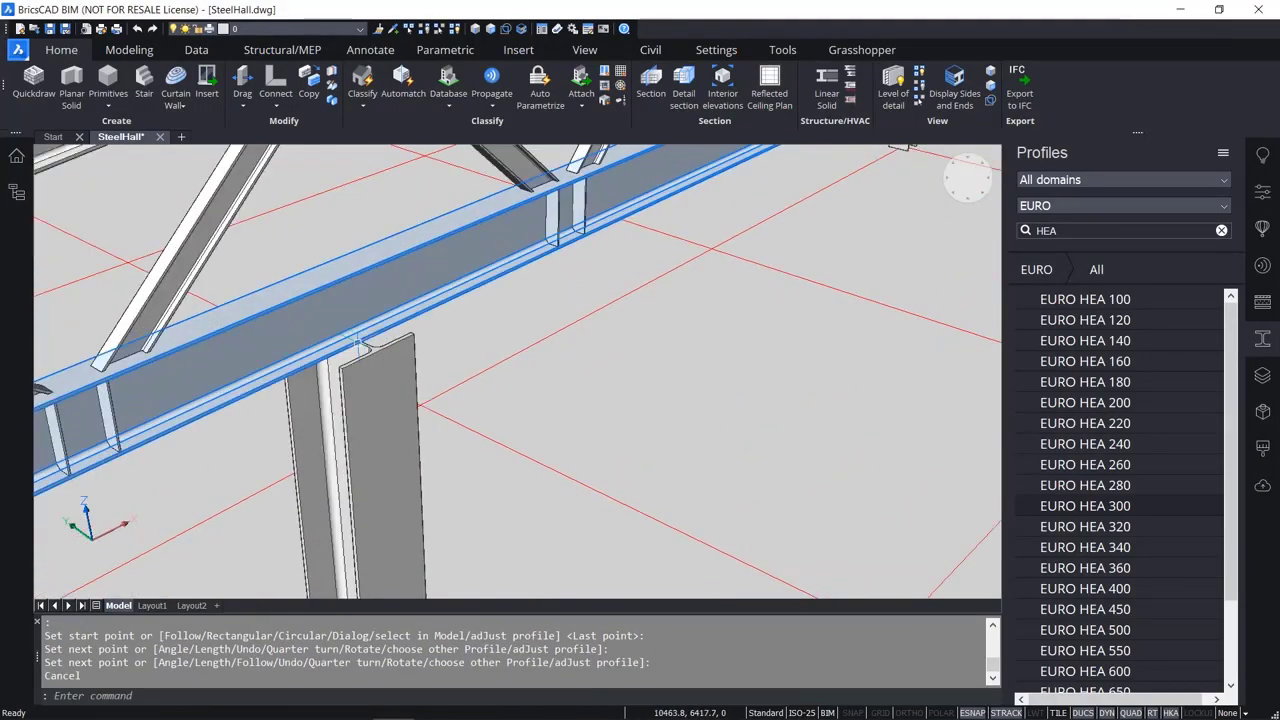
Turn on Display Sides and Ends so that individual sides of the linear solids can be selected.
scroll(436, 368, up, 2)
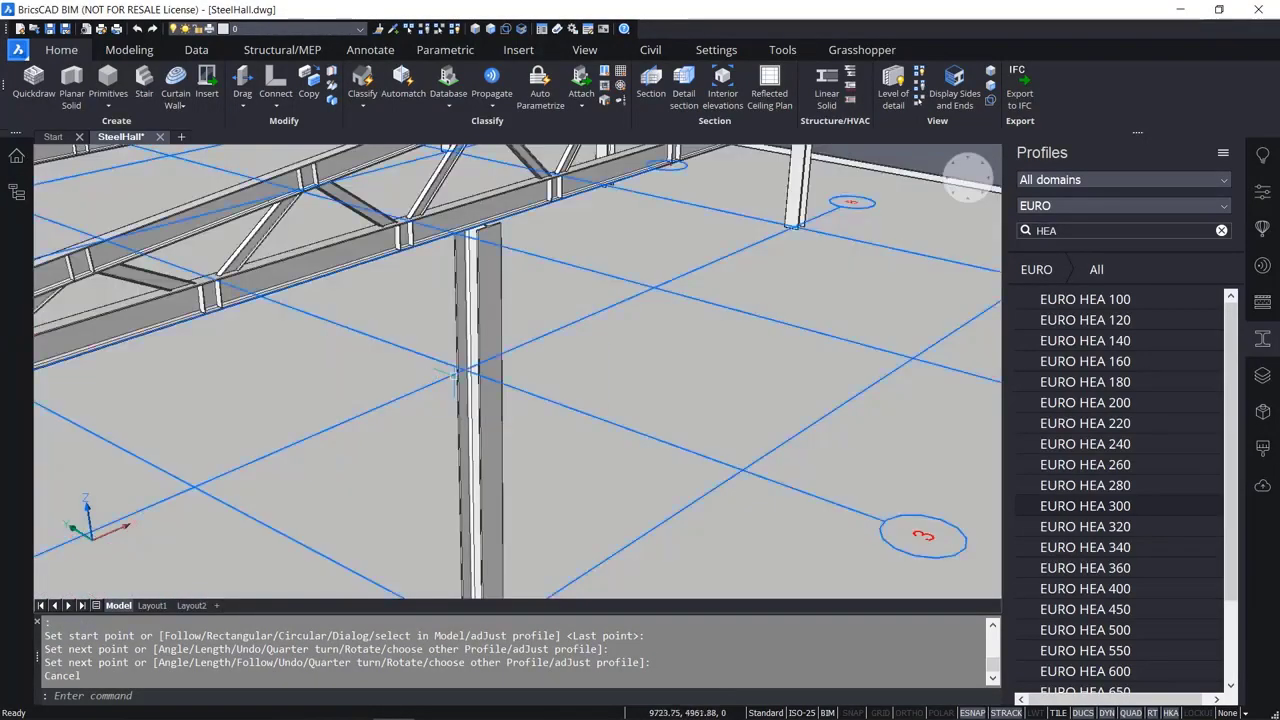
scroll(446, 374, down, 2)
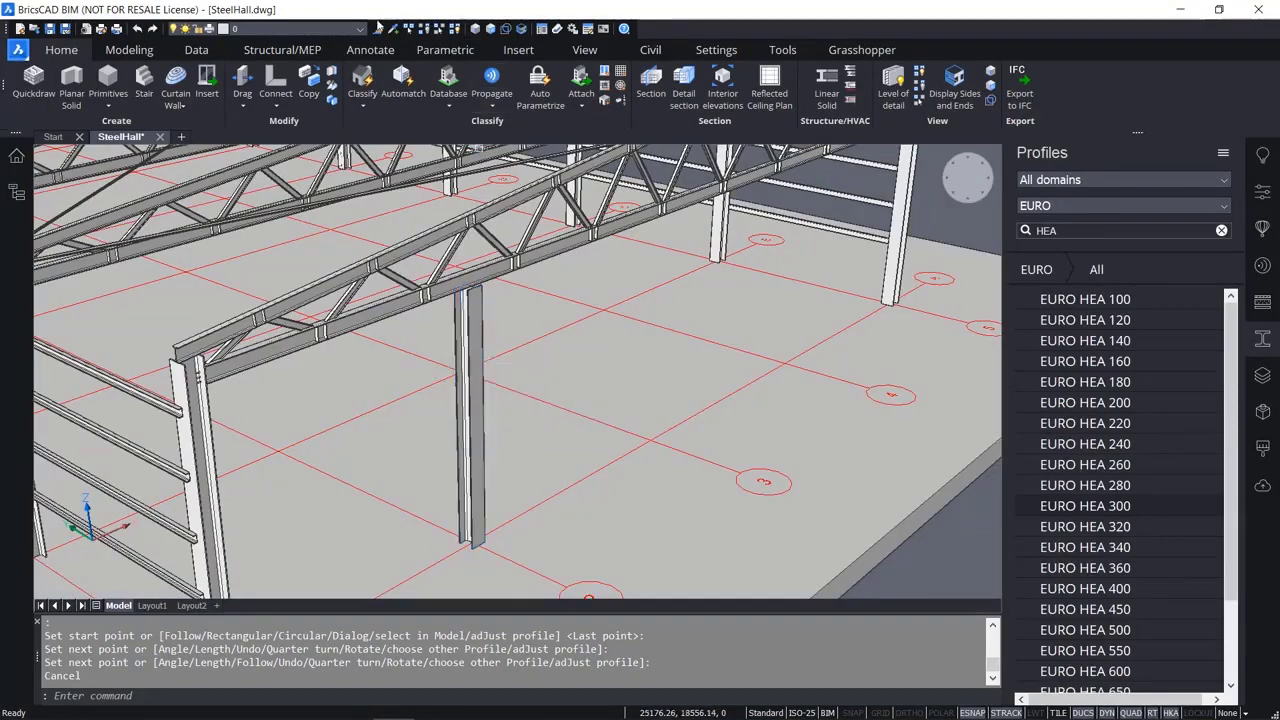
click(282, 49)
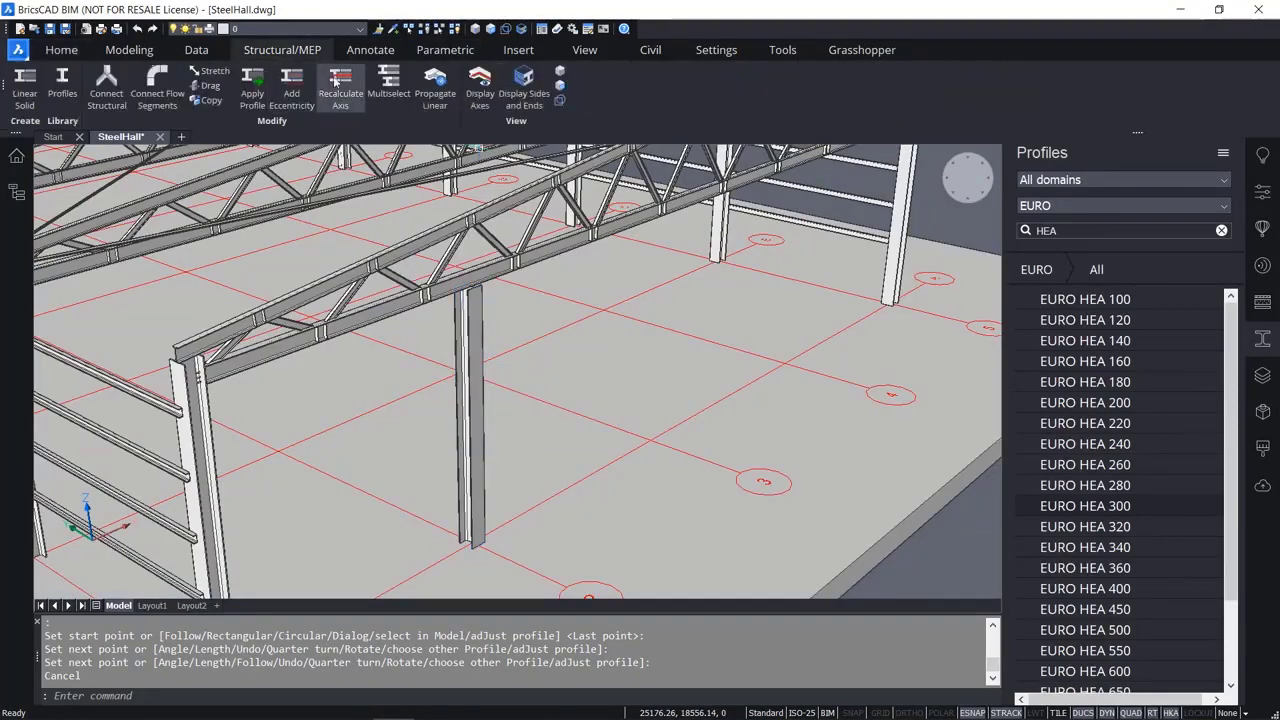
click(523, 98)
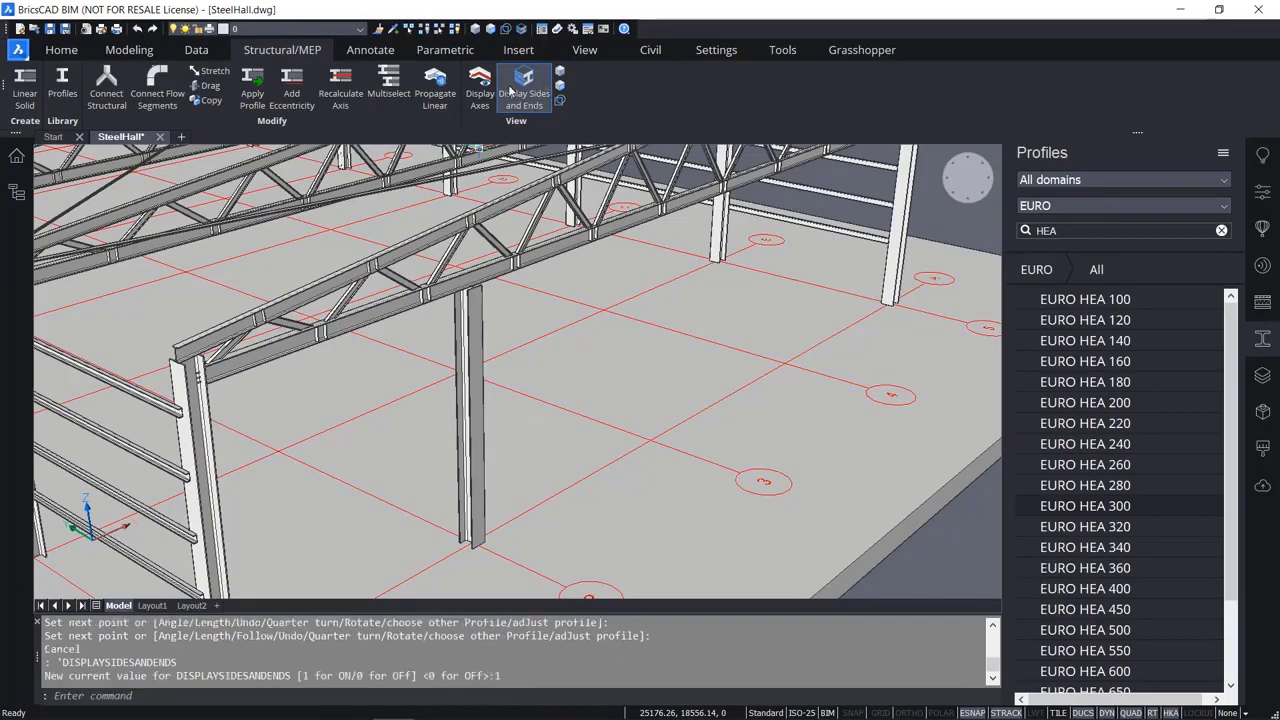
click(61, 50)
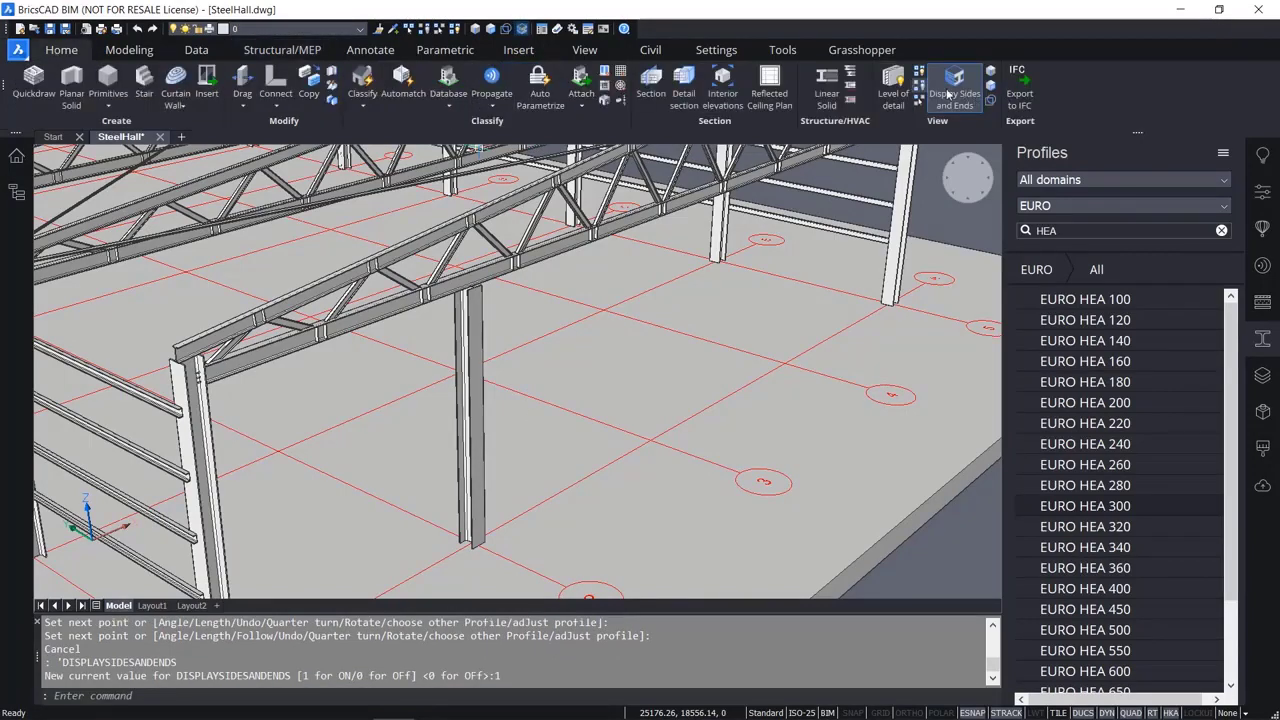
Copy the HEA 300 column at grid line 2 by its web side twice, at 5000 mm spacing, to grid lines 3 and 4.
scroll(570, 403, down, 2)
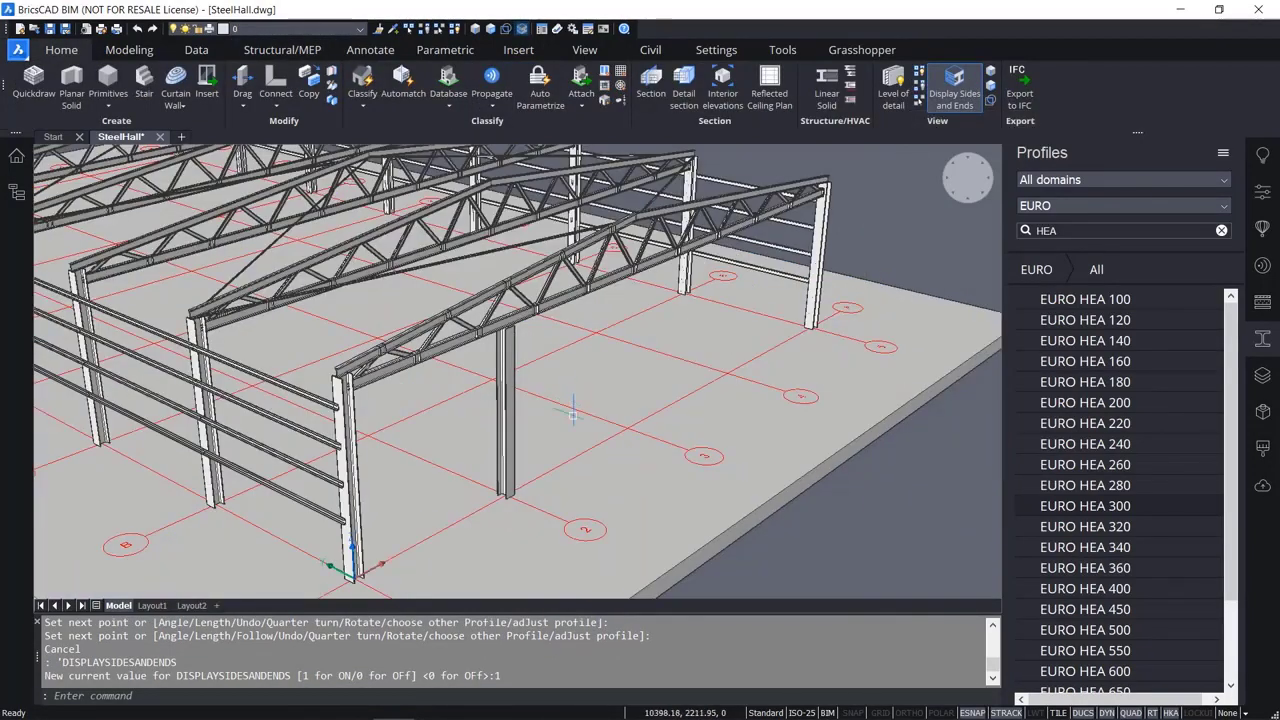
shift+middle_drag(571, 412, 496, 401)
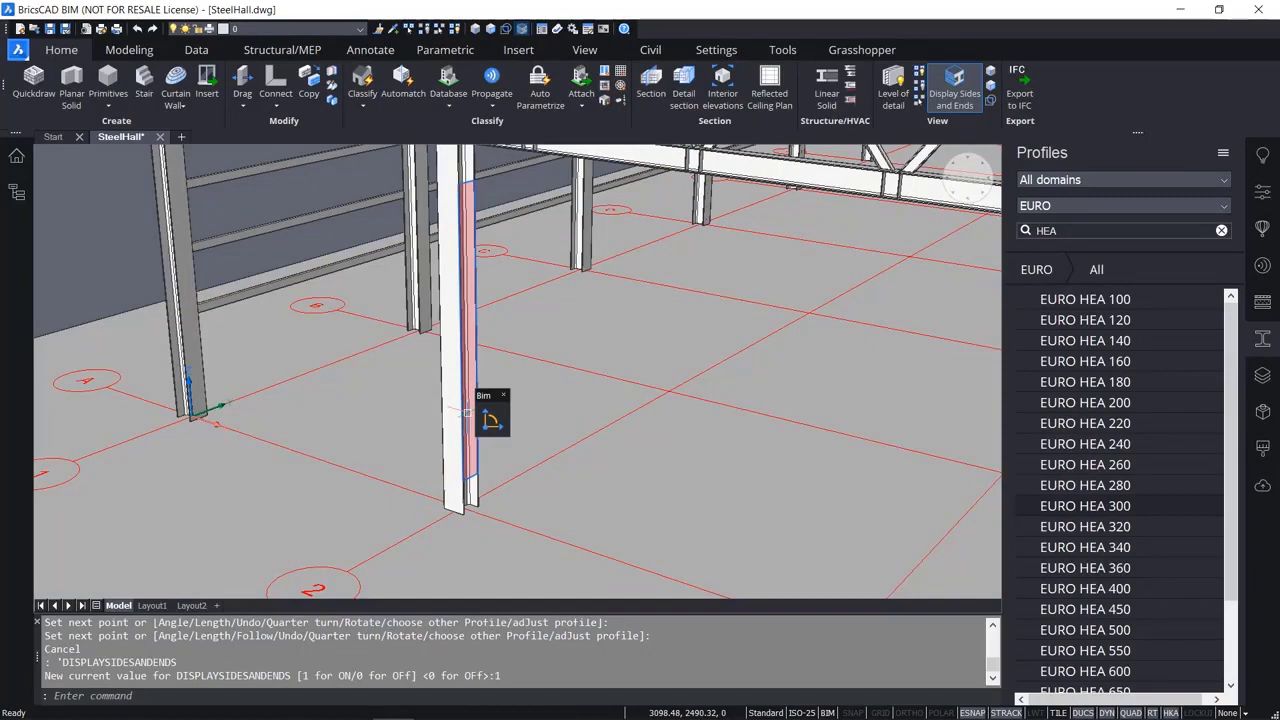
mouse_move(490, 420)
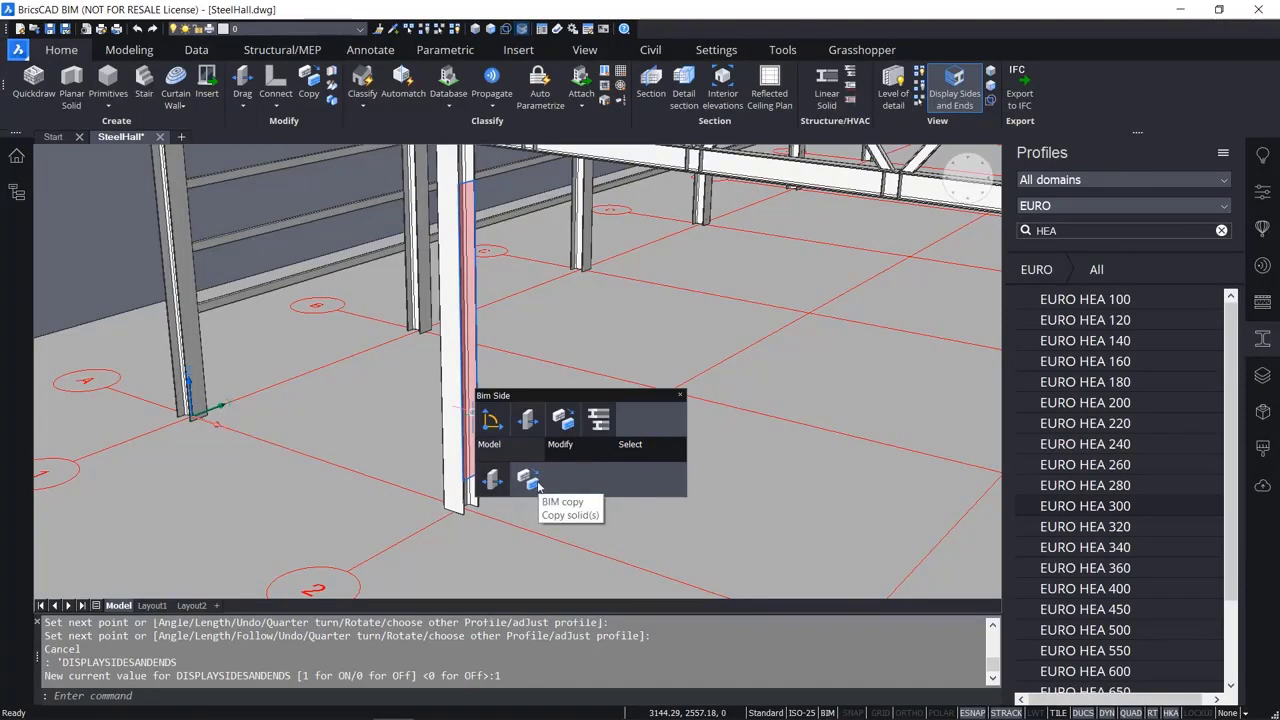
click(530, 481)
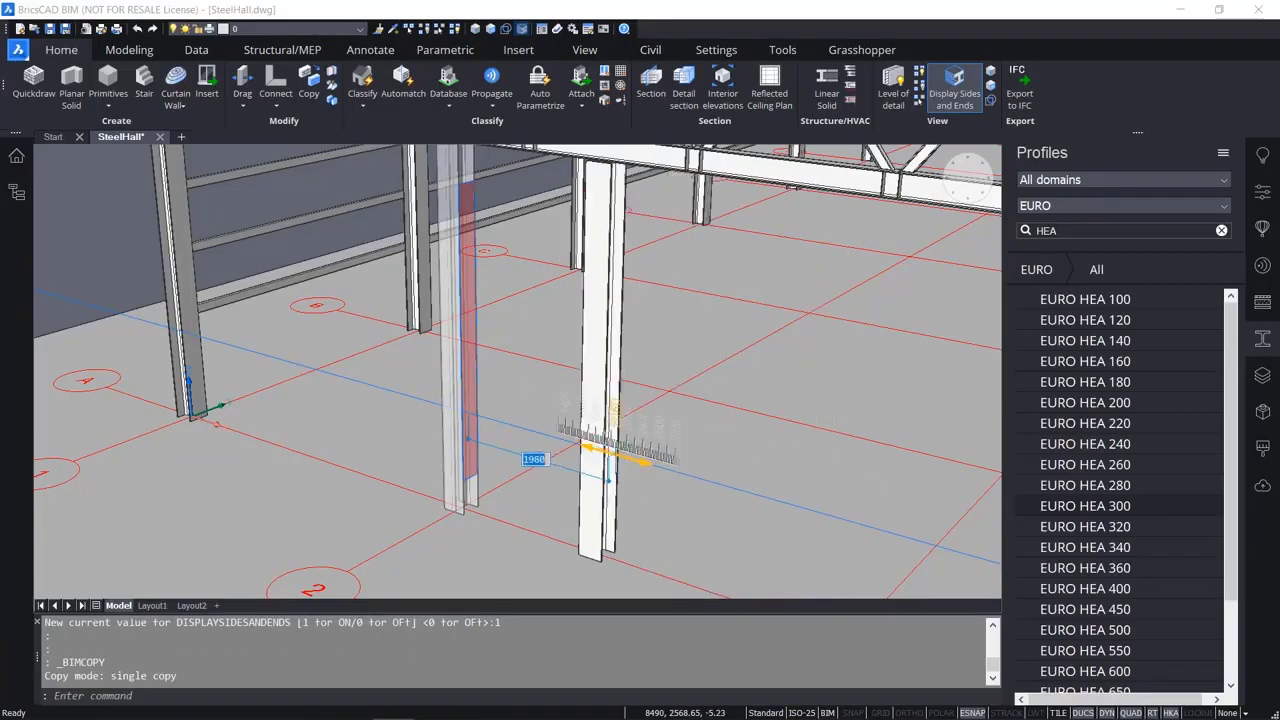
scroll(766, 480, down, 4)
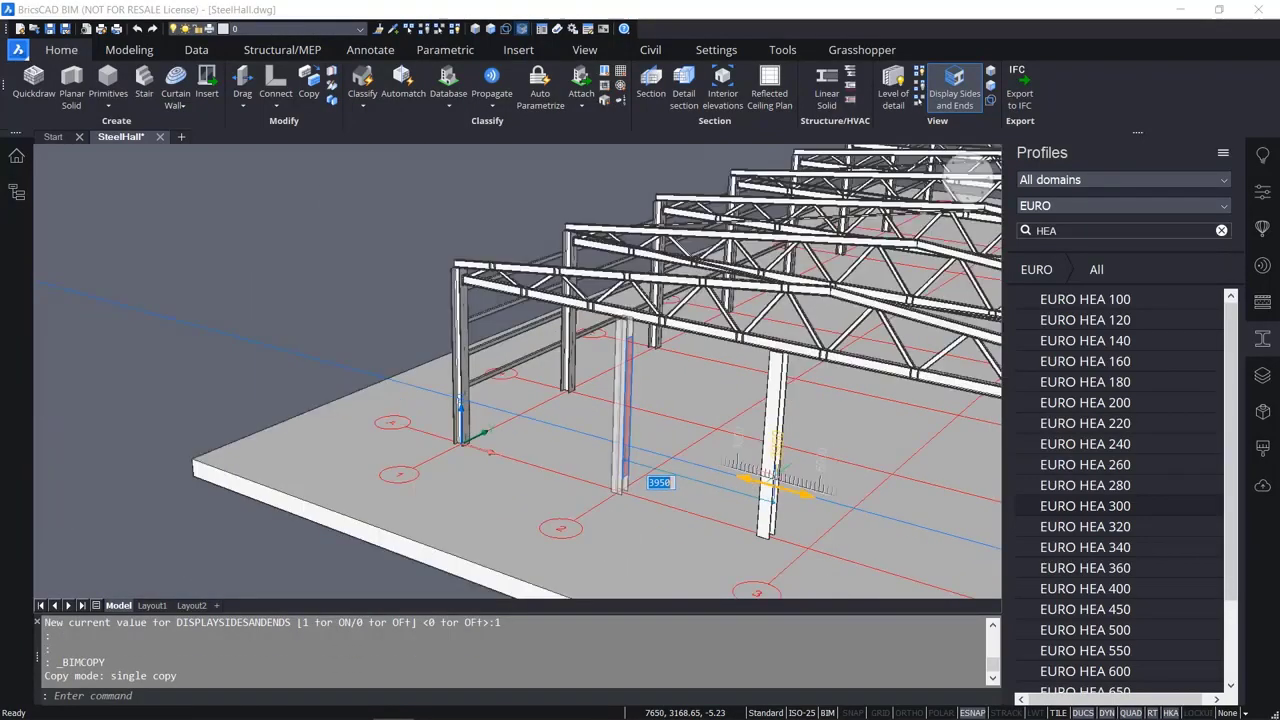
middle_drag(760, 462, 575, 415)
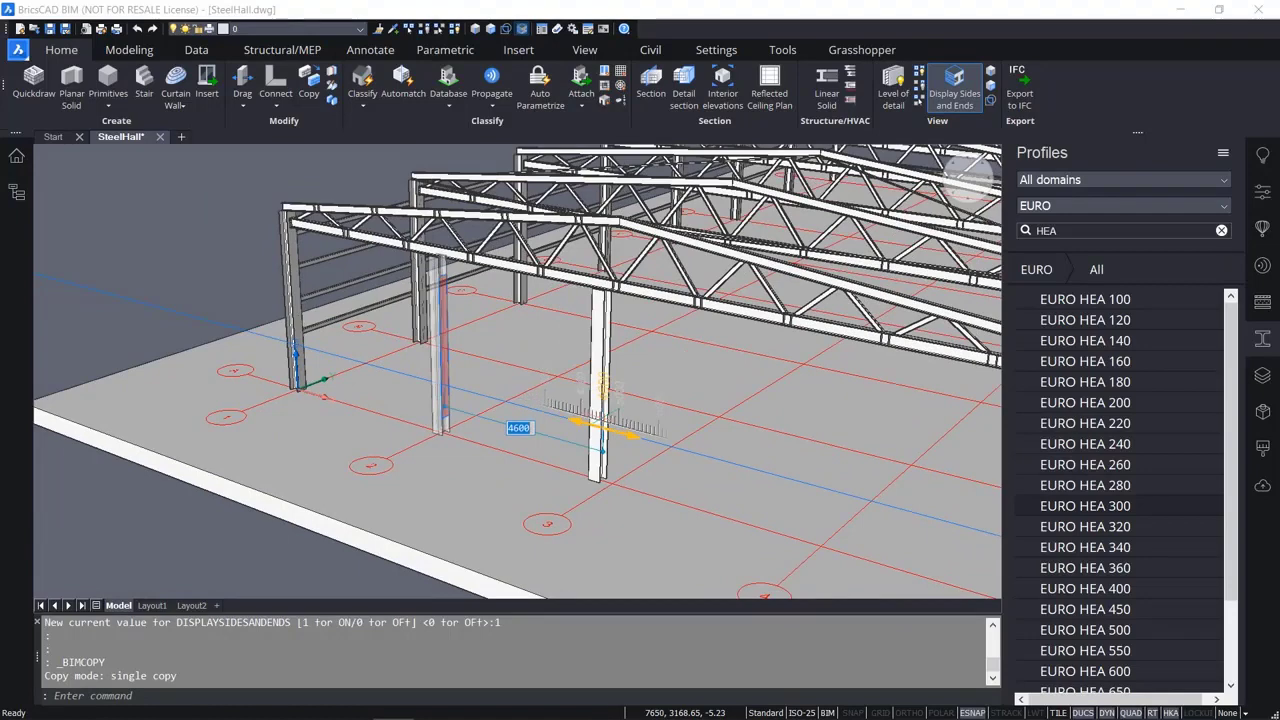
text(5000)
key(Return)
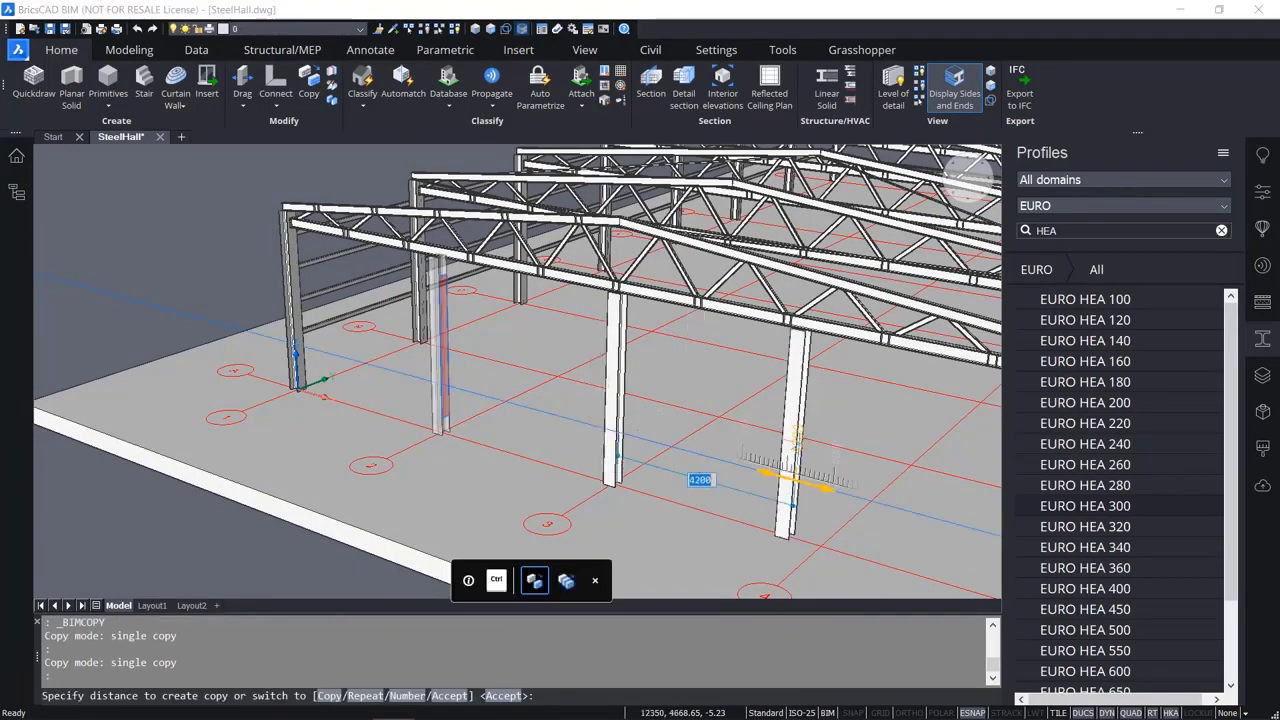
text(5000)
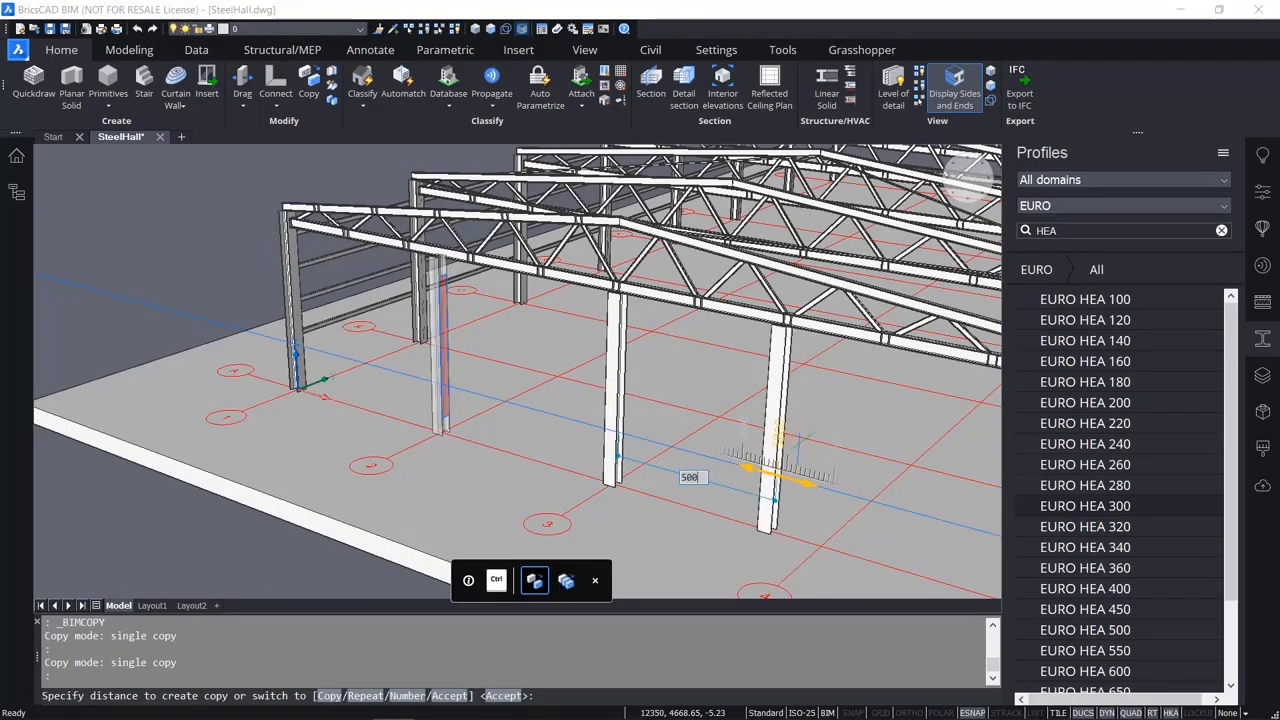
key(Escape)
Select the flange sides facing into the hall on the three HEA 300 columns at grid lines 2, 3 and 4.
scroll(795, 445, down, 4)
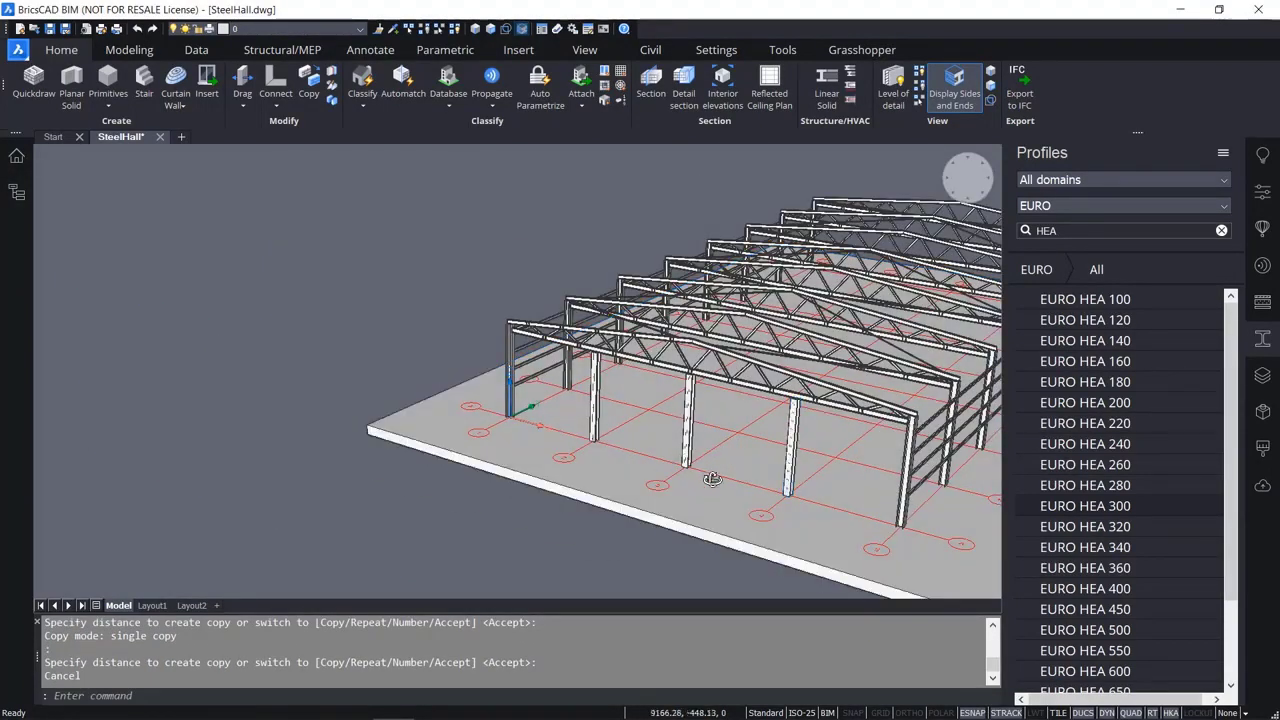
shift+middle_drag(789, 476, 963, 471)
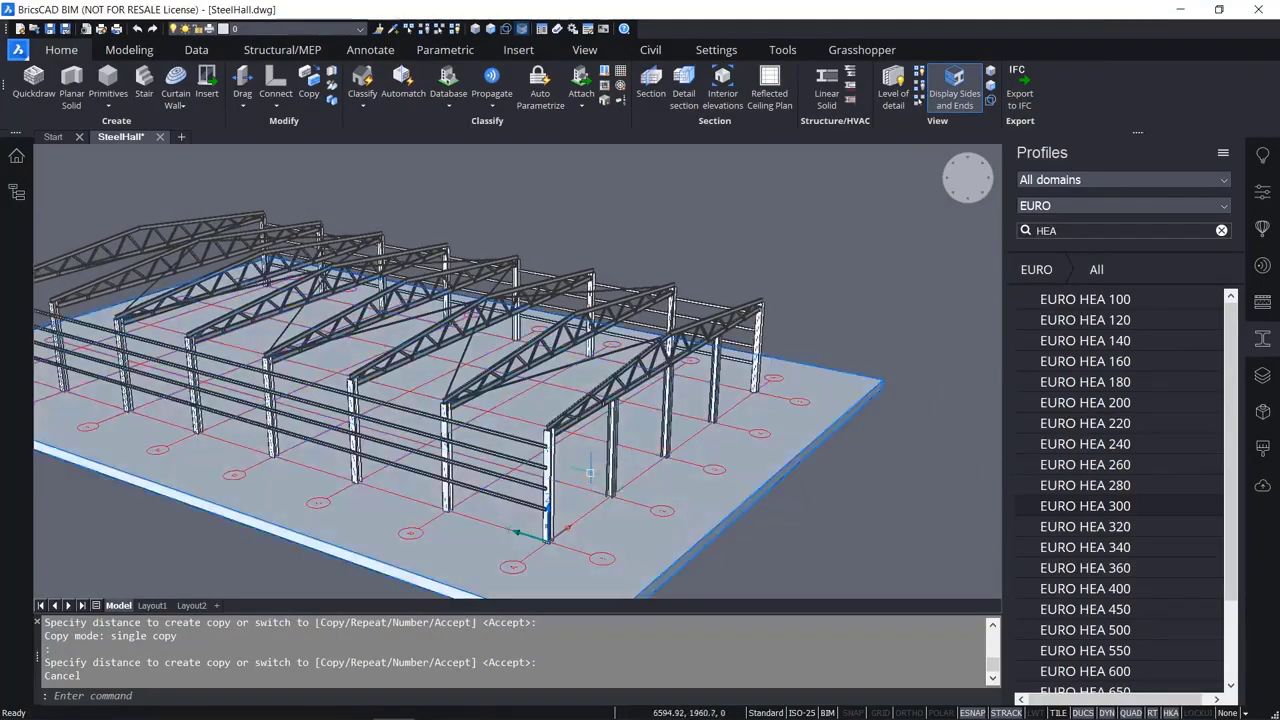
scroll(590, 485, up, 4)
shift+middle_drag(590, 485, 622, 485)
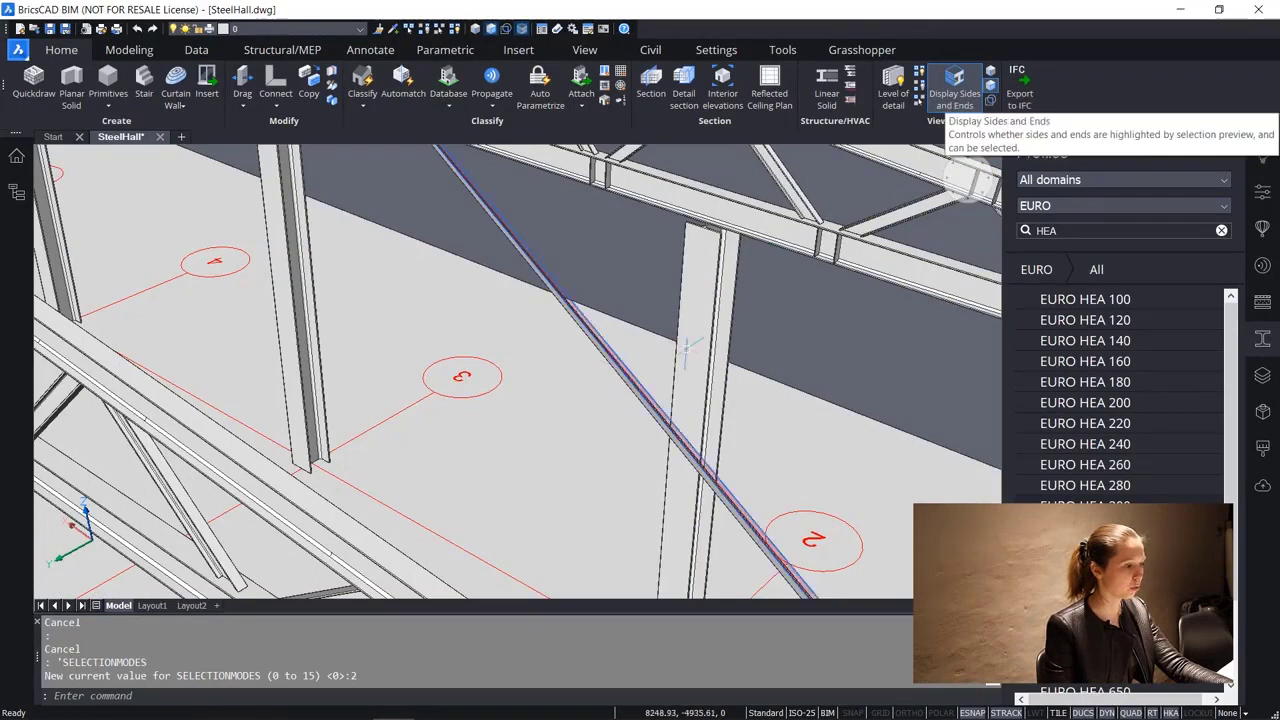
mouse_move(691, 346)
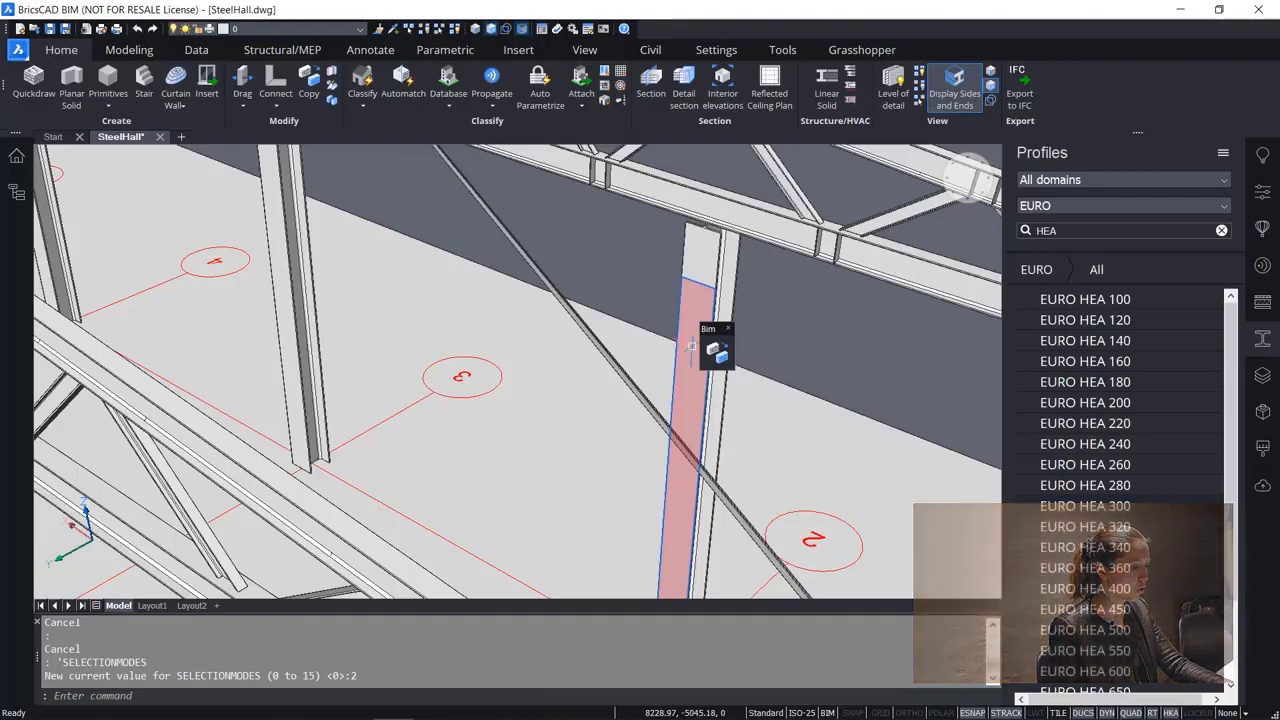
click(693, 348)
scroll(700, 355, down, 3)
scroll(459, 280, up, 2)
scroll(459, 280, up, 2)
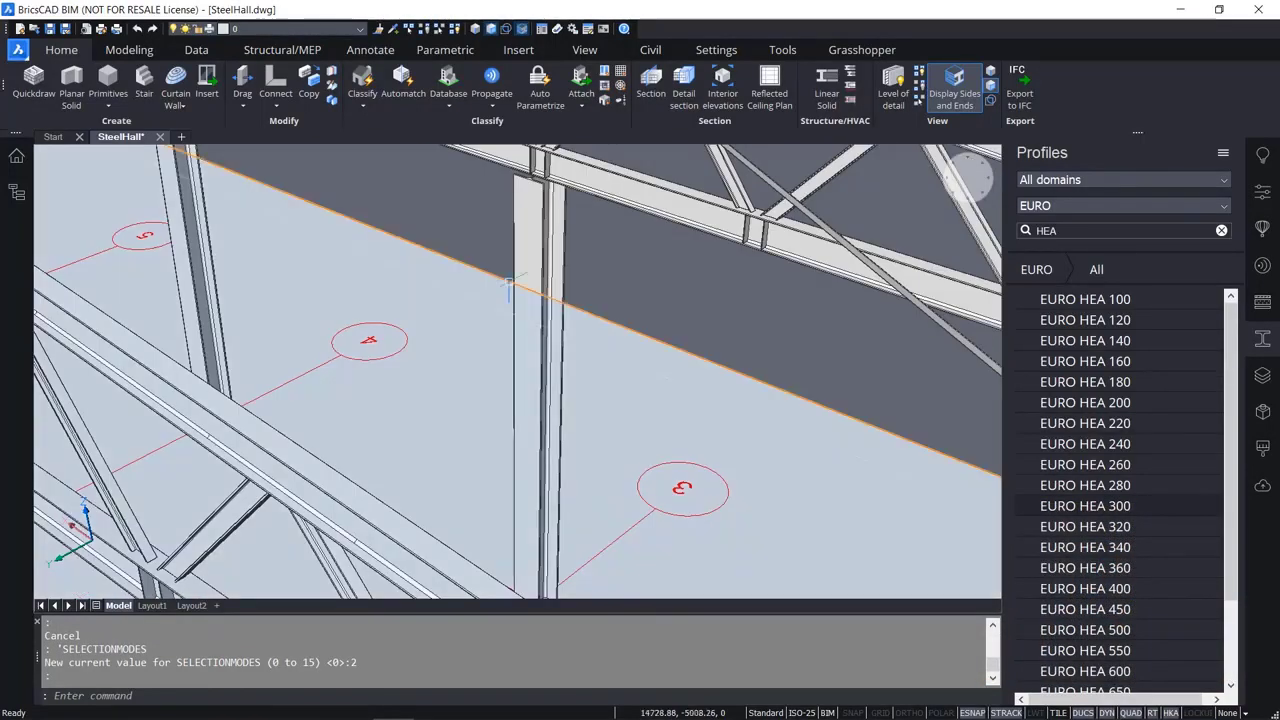
click(535, 308)
scroll(509, 307, down, 4)
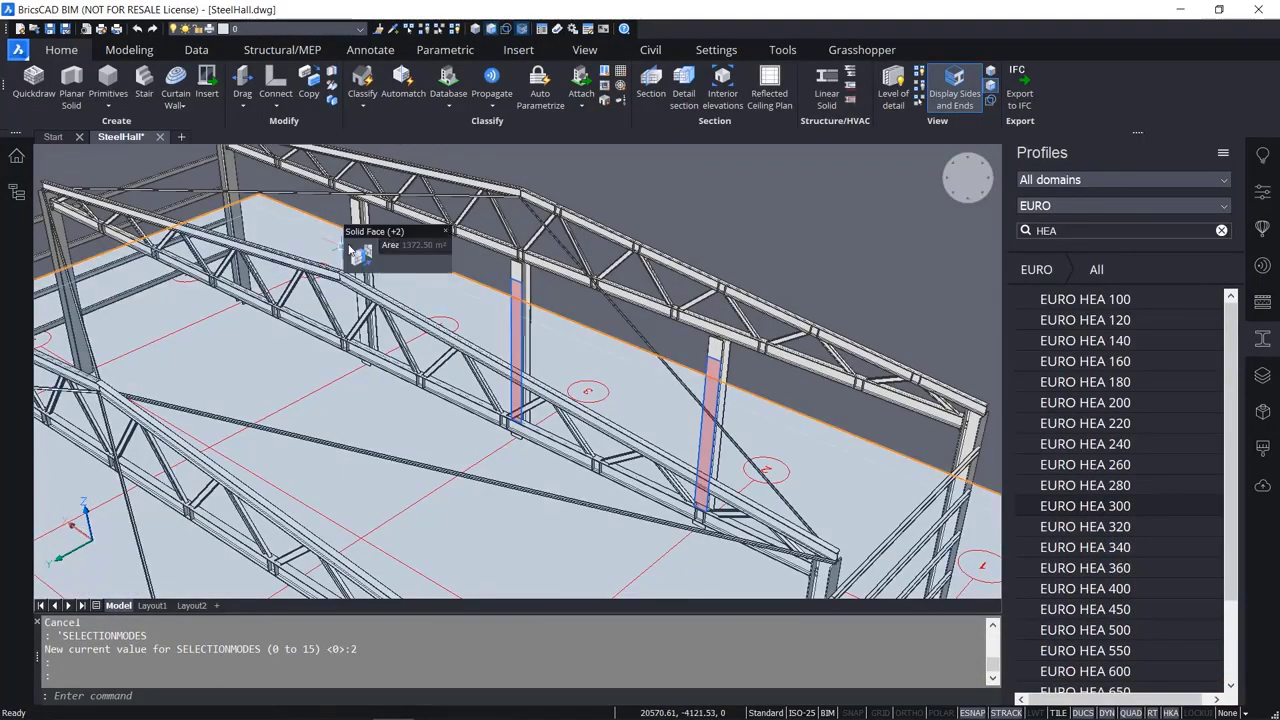
scroll(345, 247, up, 5)
click(370, 244)
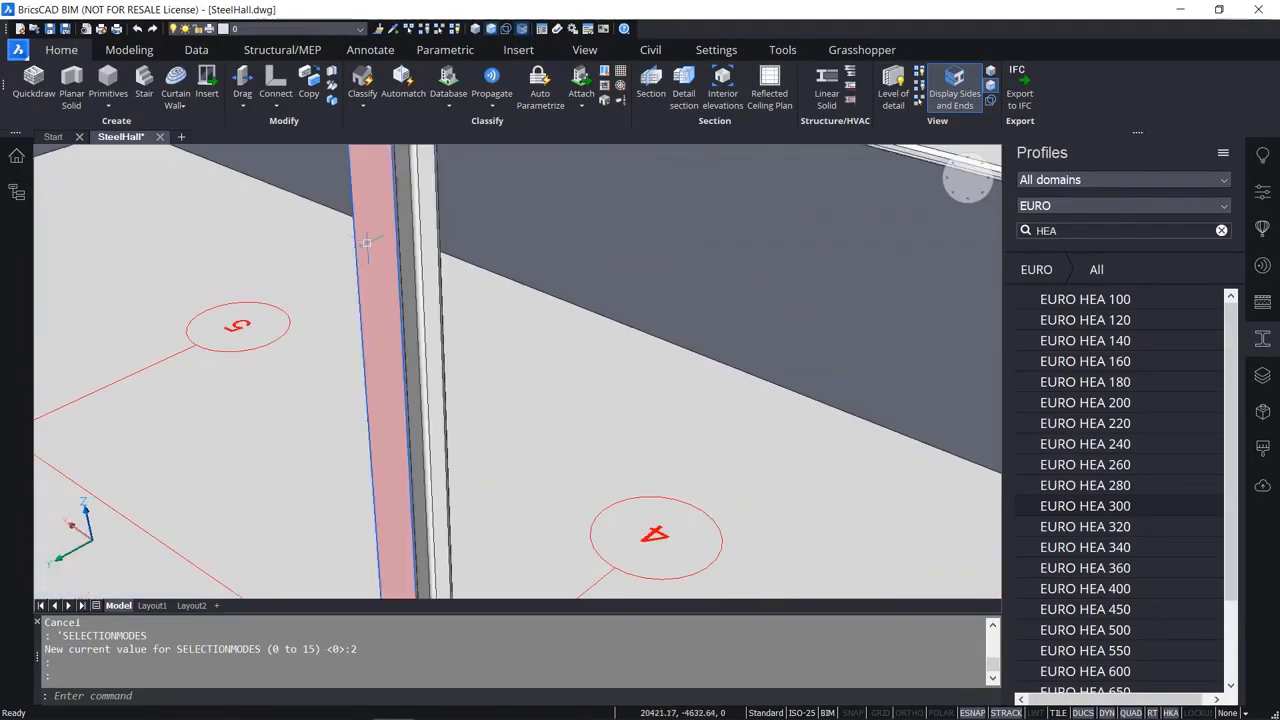
scroll(600, 250, down, 4)
scroll(705, 223, down, 6)
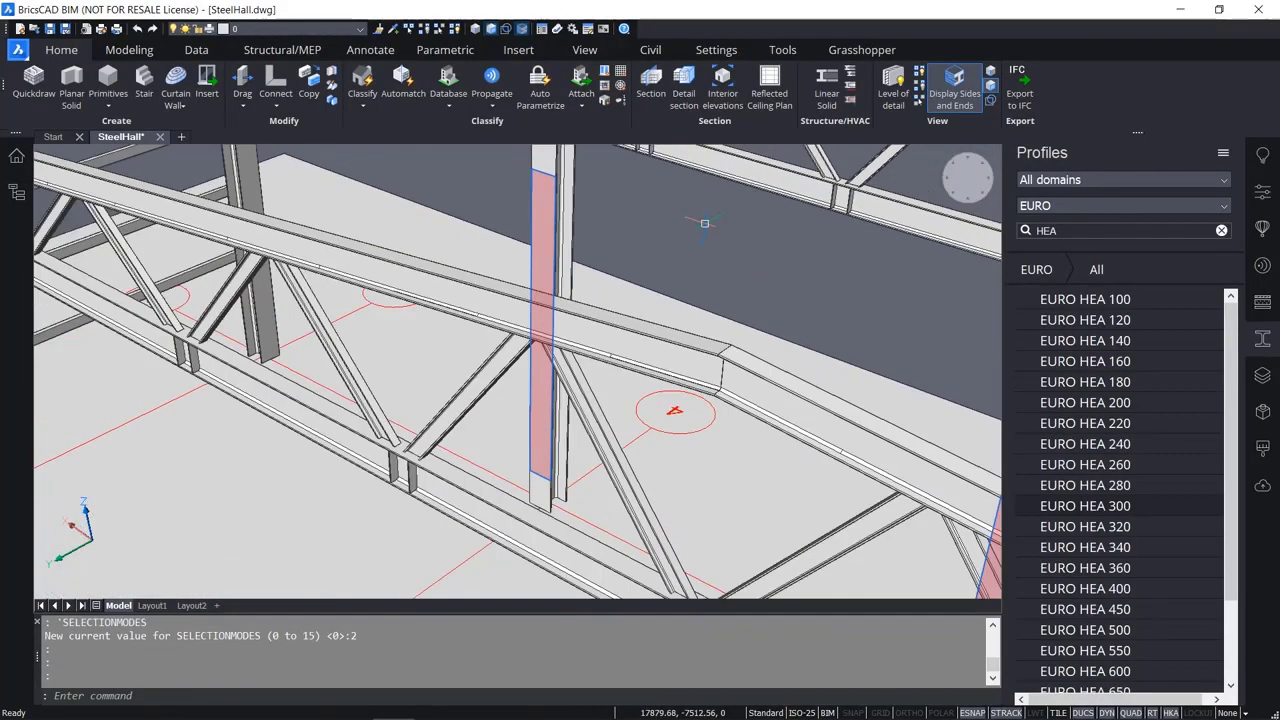
scroll(705, 223, down, 2)
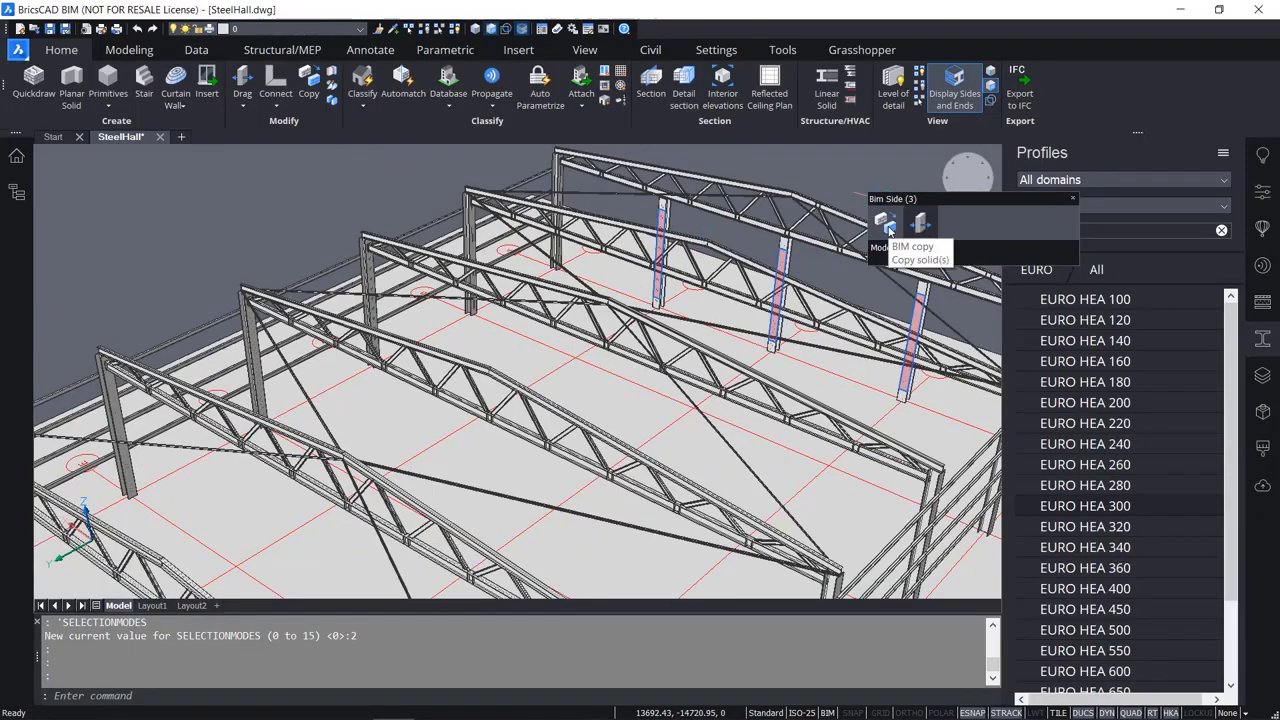
Copy the three selected columns 35000 mm along the hall to the truss at the opposite end.
click(889, 230)
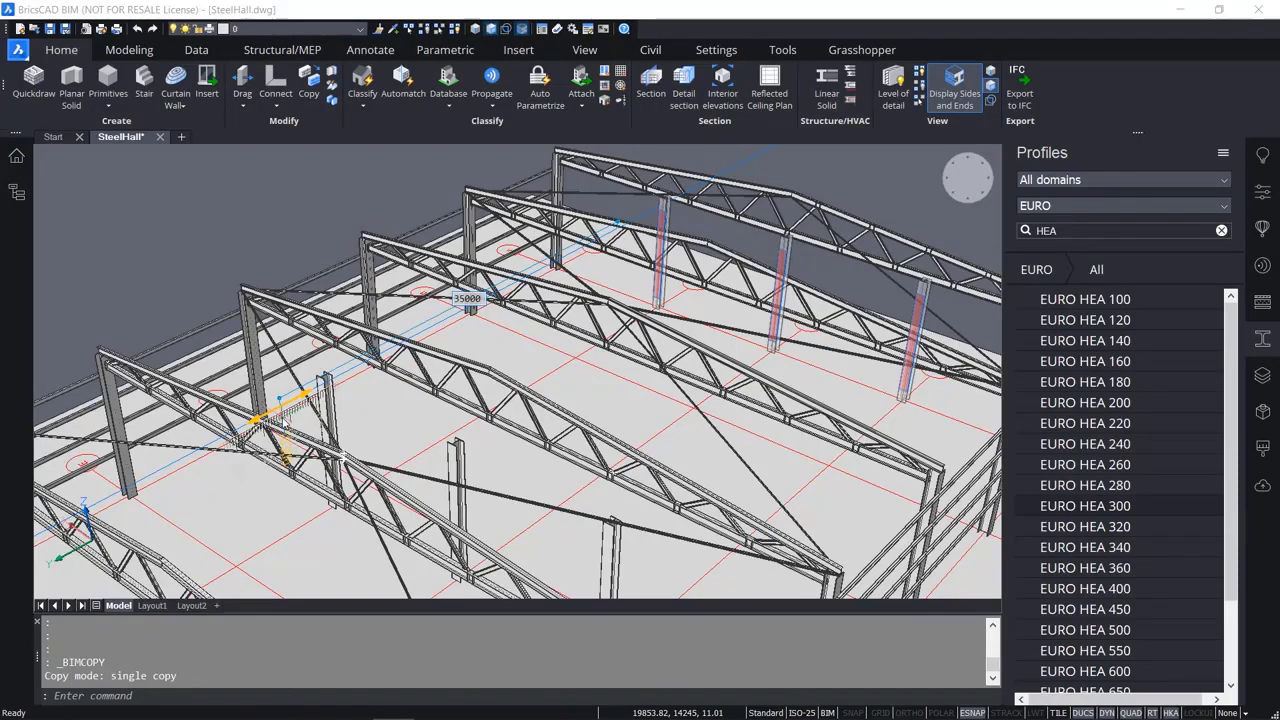
key(Return)
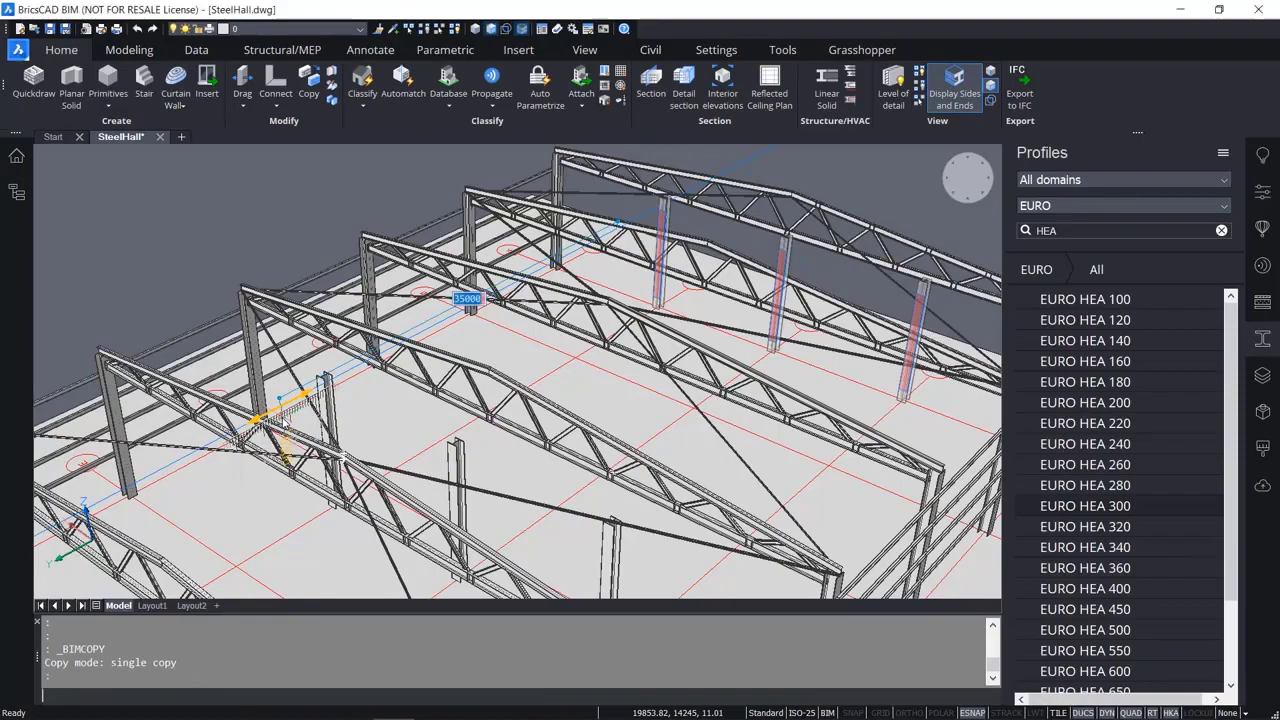
scroll(283, 423, down, 3)
scroll(283, 423, down, 2)
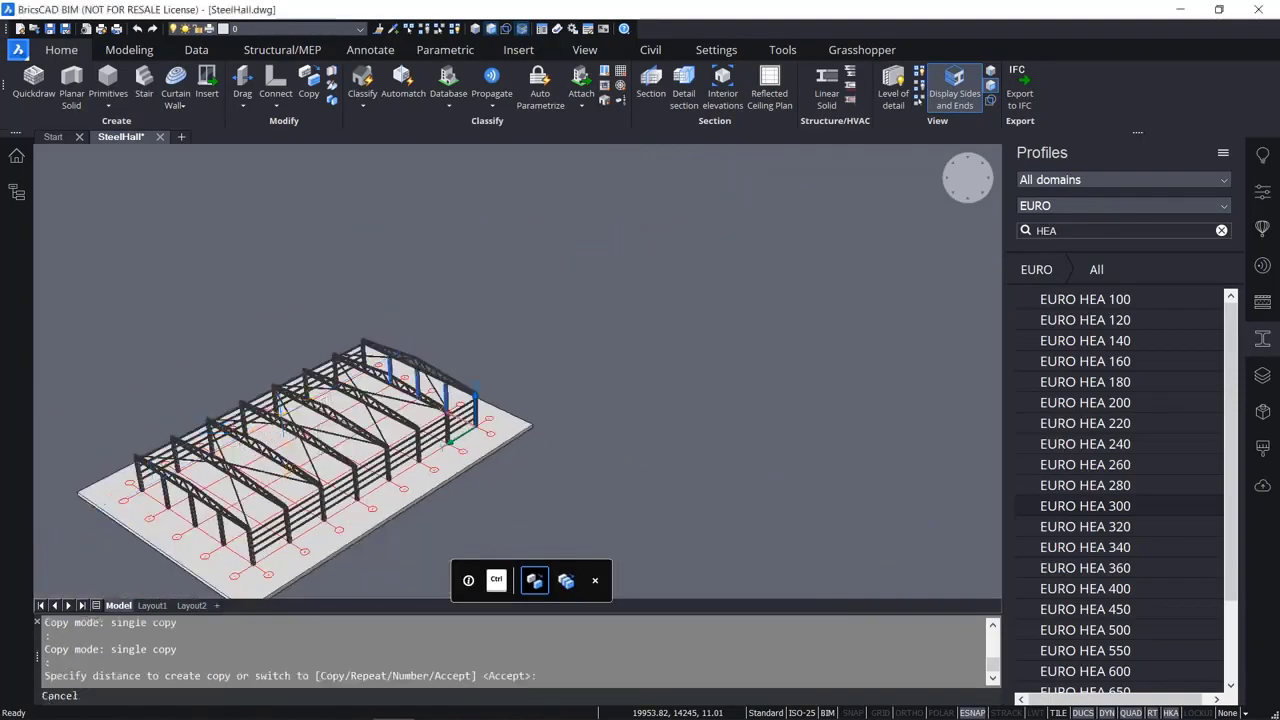
key(Escape)
scroll(285, 450, up, 5)
scroll(289, 512, up, 6)
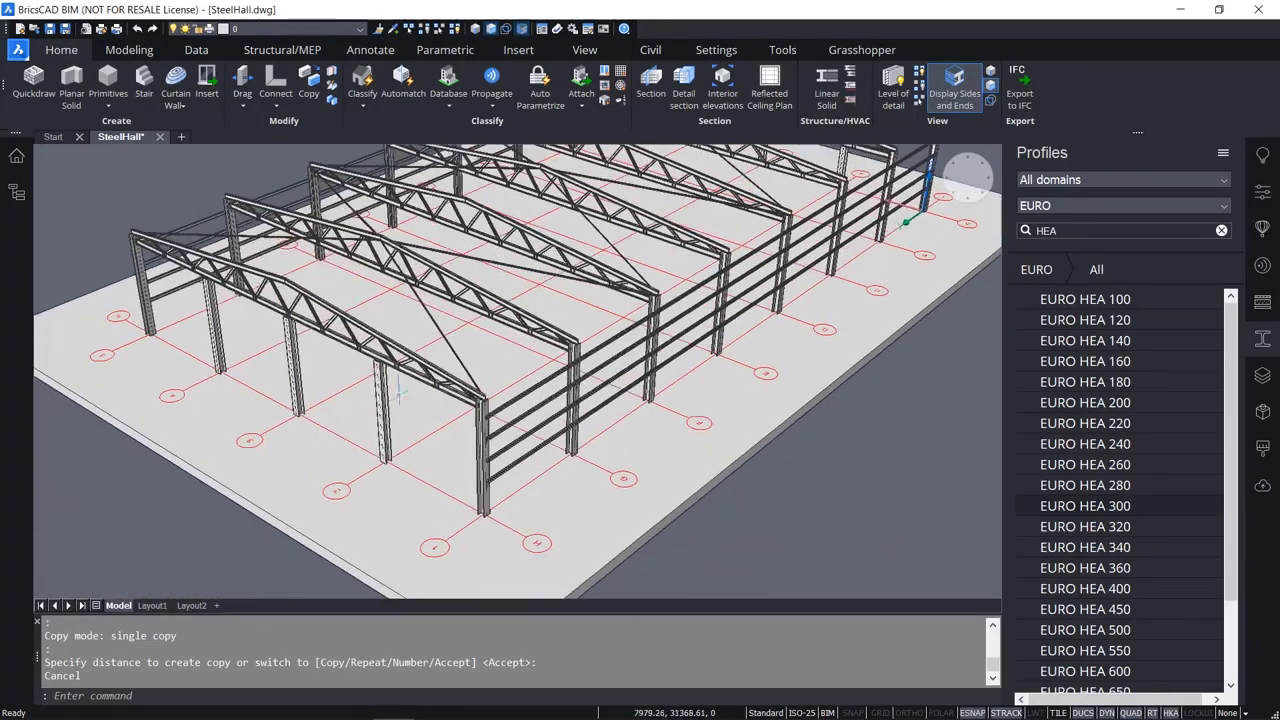
scroll(368, 398, down, 8)
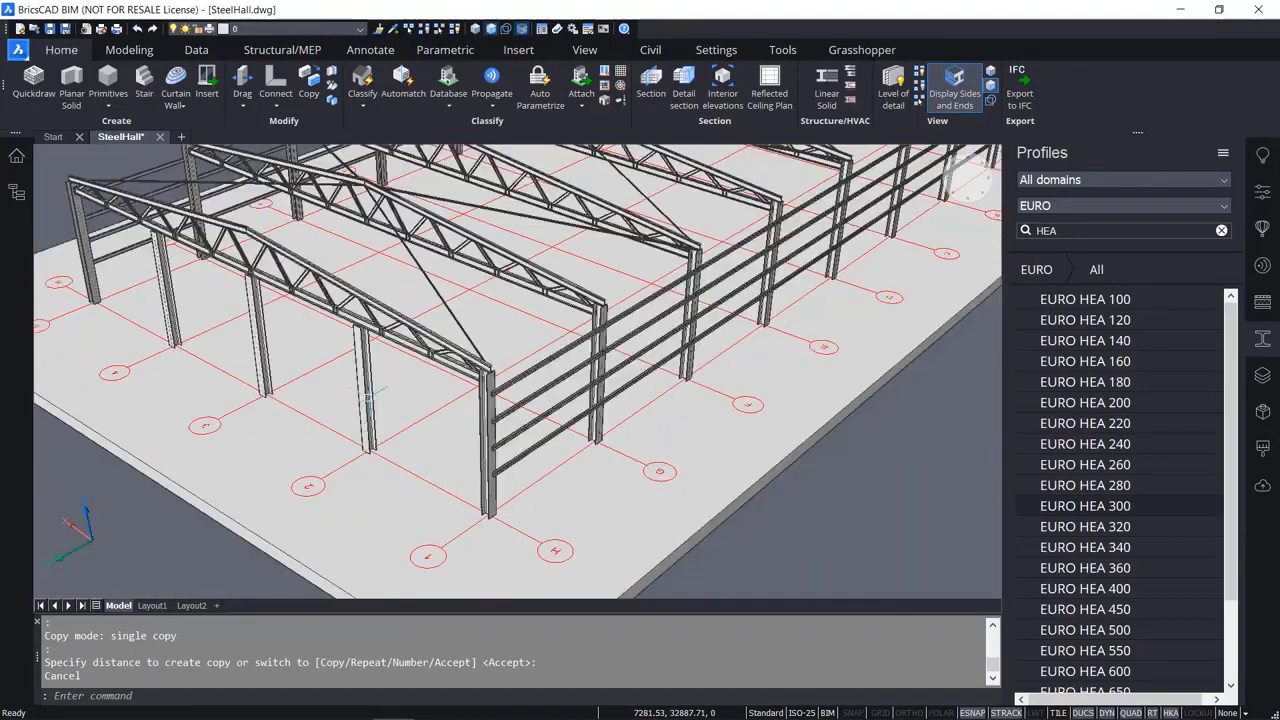
Turn off Display Sides and Ends and Prioritize Selection of Faces.
shift+middle_drag(368, 398, 606, 402)
scroll(606, 402, up, 8)
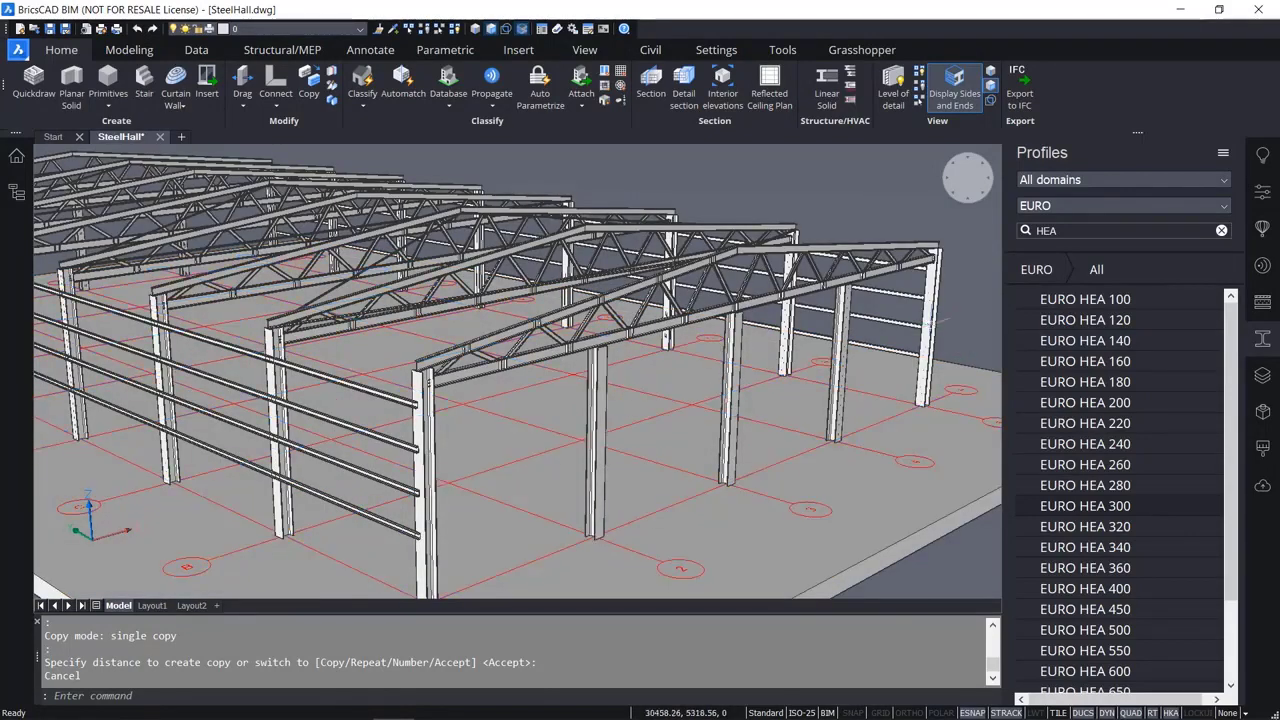
mouse_move(902, 355)
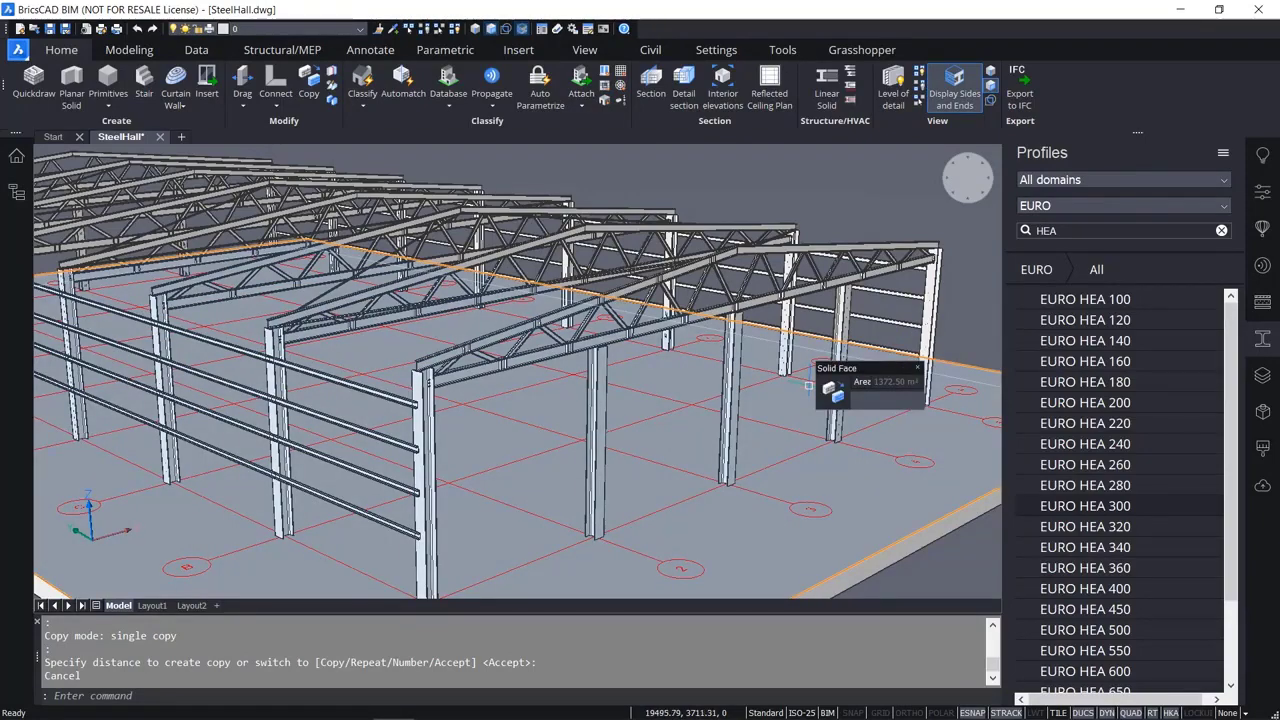
shift+middle_drag(396, 386, 465, 438)
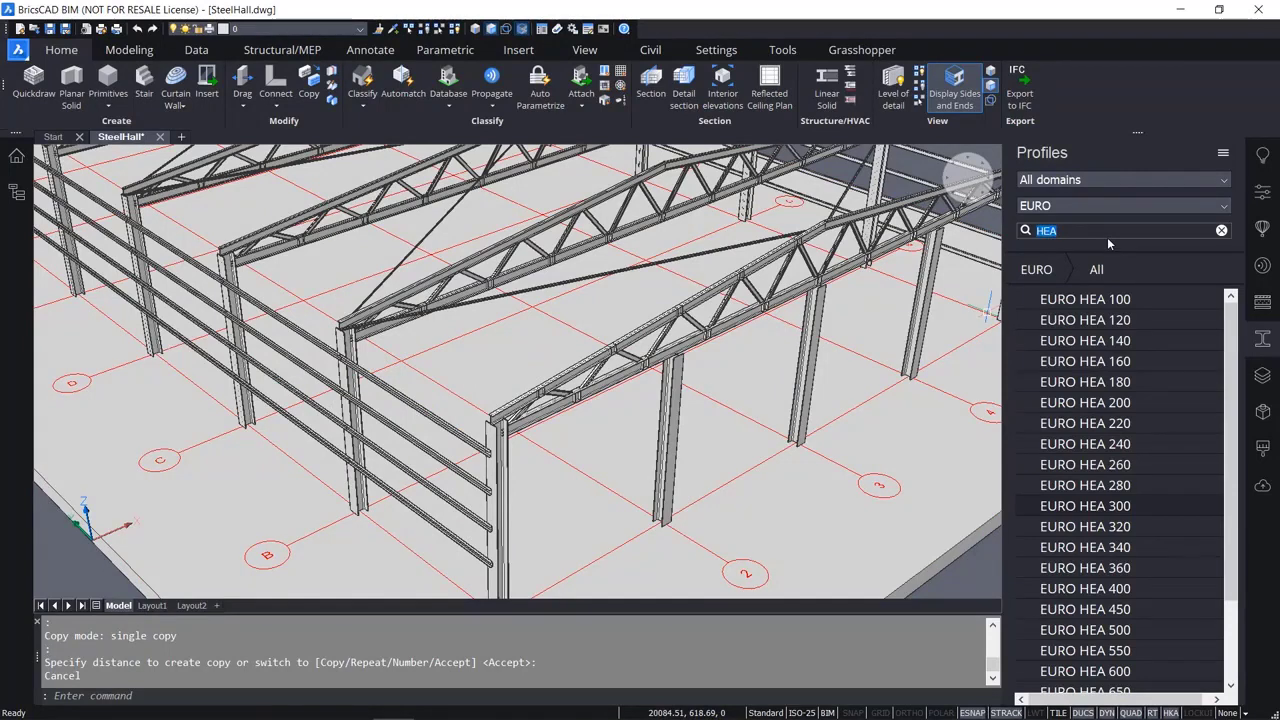
click(977, 110)
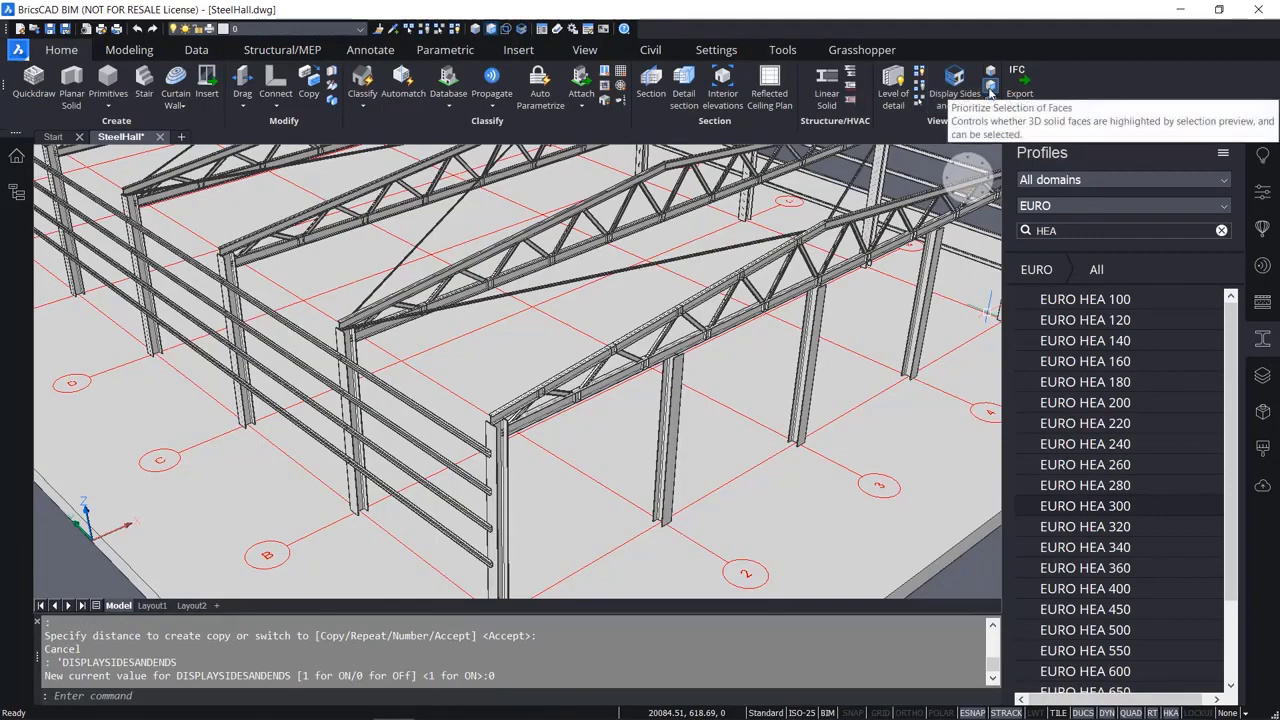
click(990, 89)
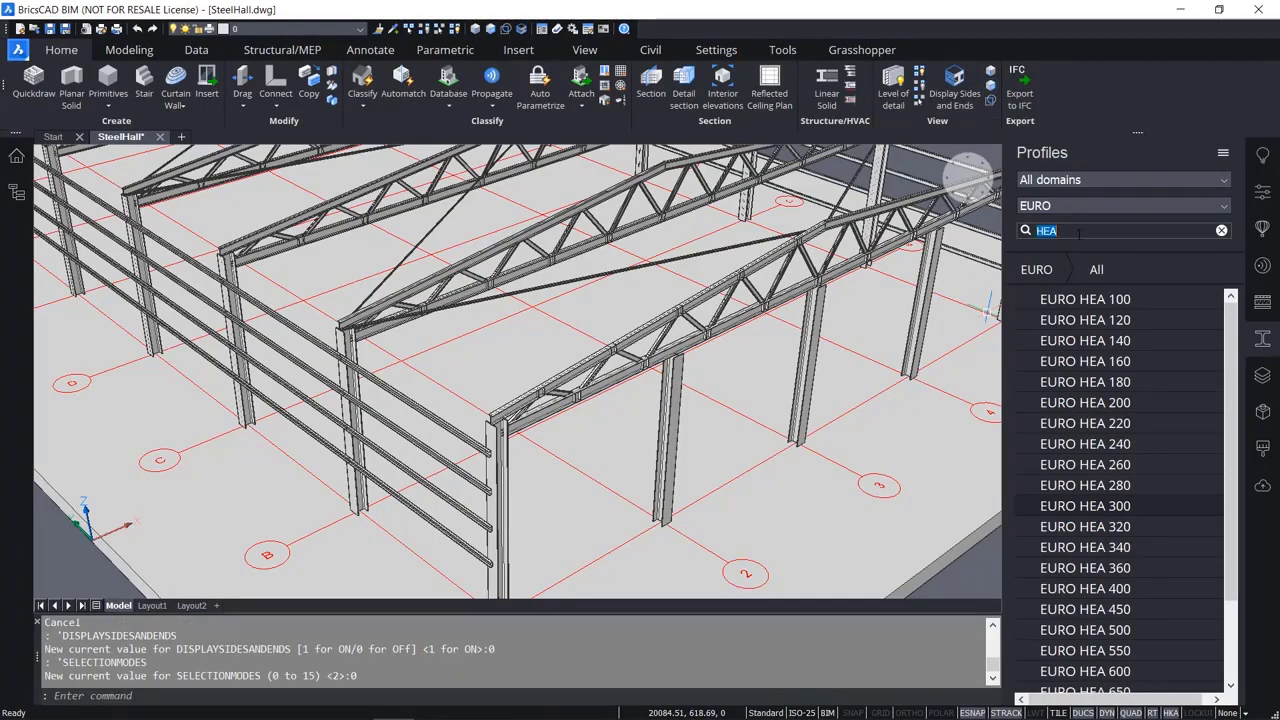
Filter the EURO profiles by IPN and choose EURO IPN 80 for a new linear solid.
text(IP)
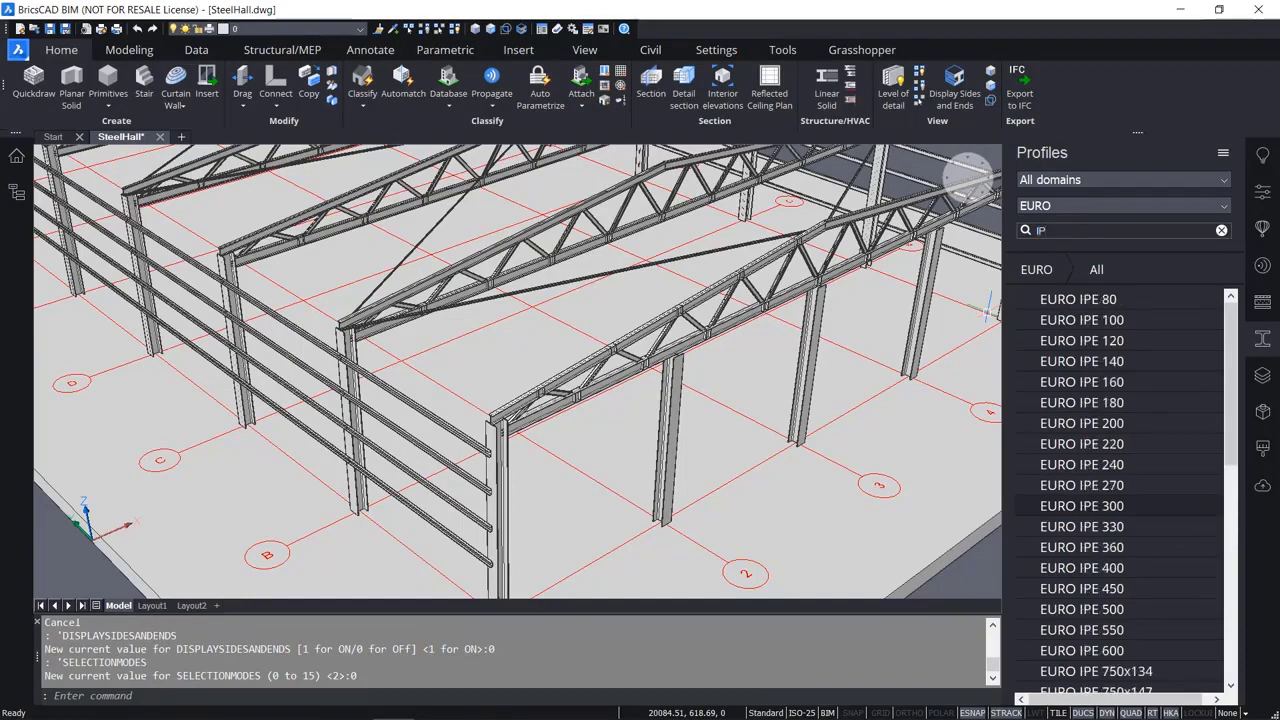
text(N)
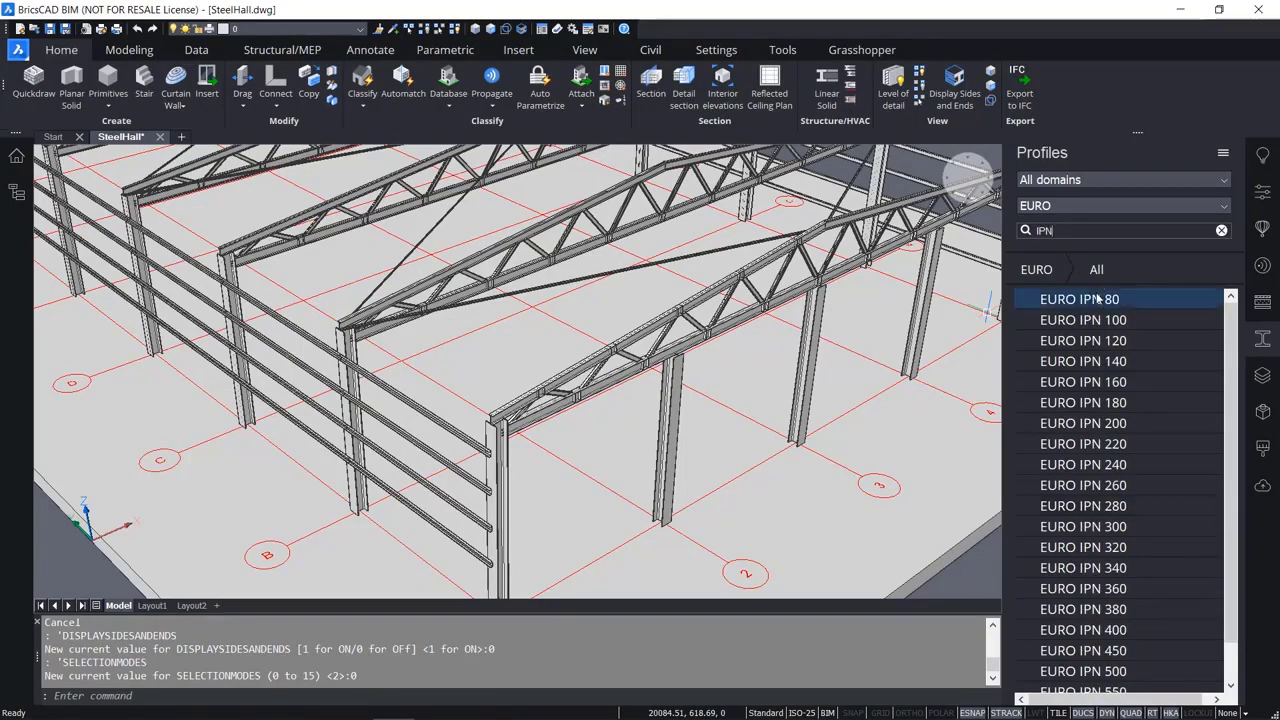
drag(1097, 288, 975, 577)
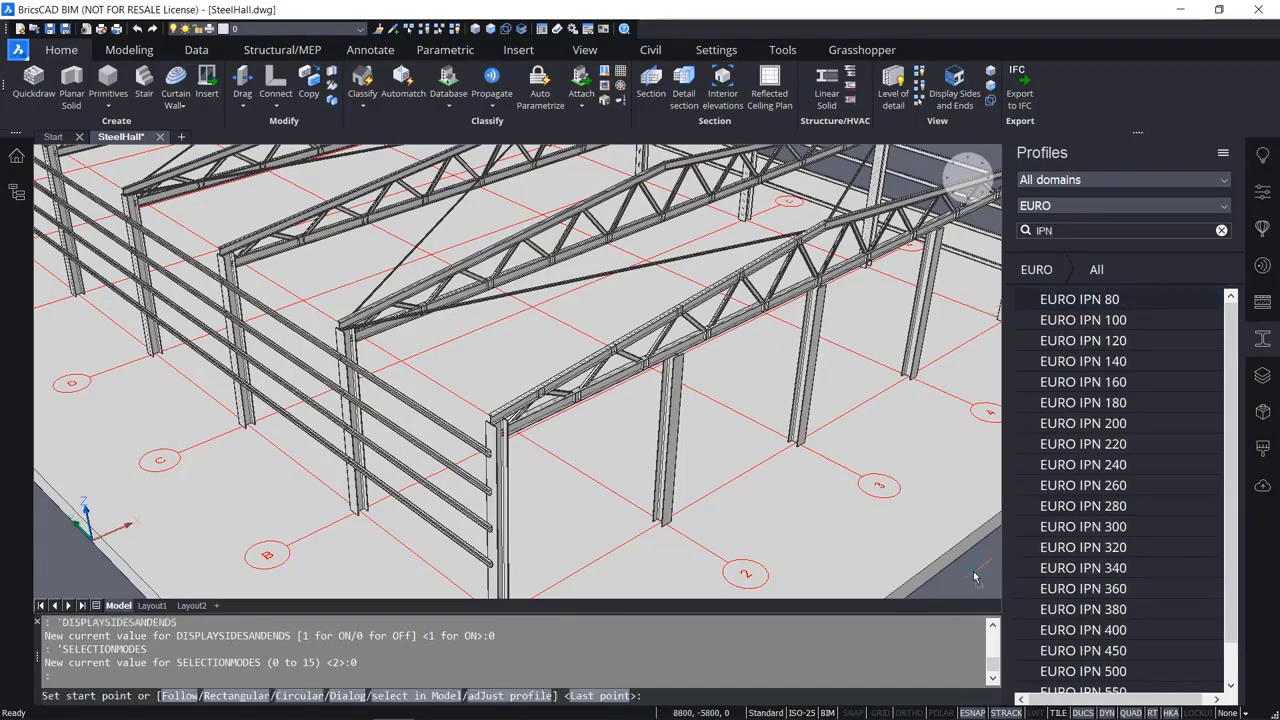
Draw the EURO IPN 80 beam 35100 mm along the hall, from the top-chord corner of the truss at grid A-1 to the end truss at H-1.
scroll(418, 373, up, 2)
scroll(525, 440, up, 6)
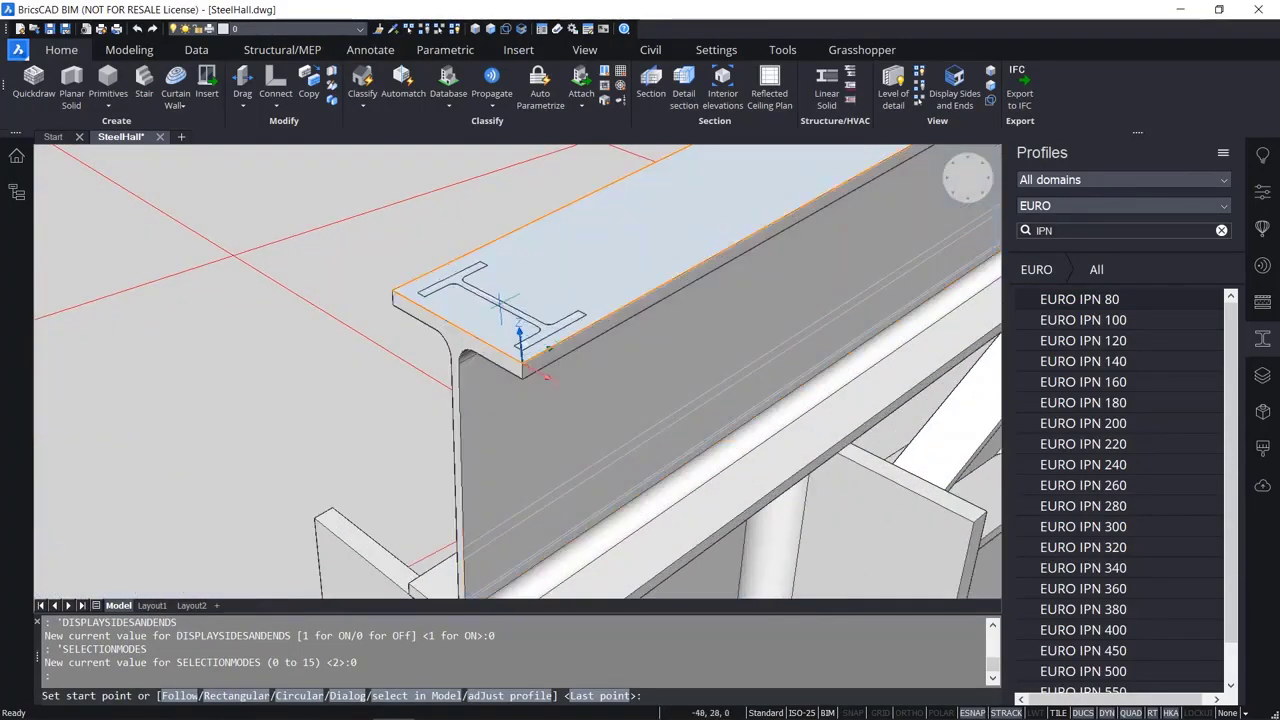
click(509, 350)
scroll(515, 345, down, 8)
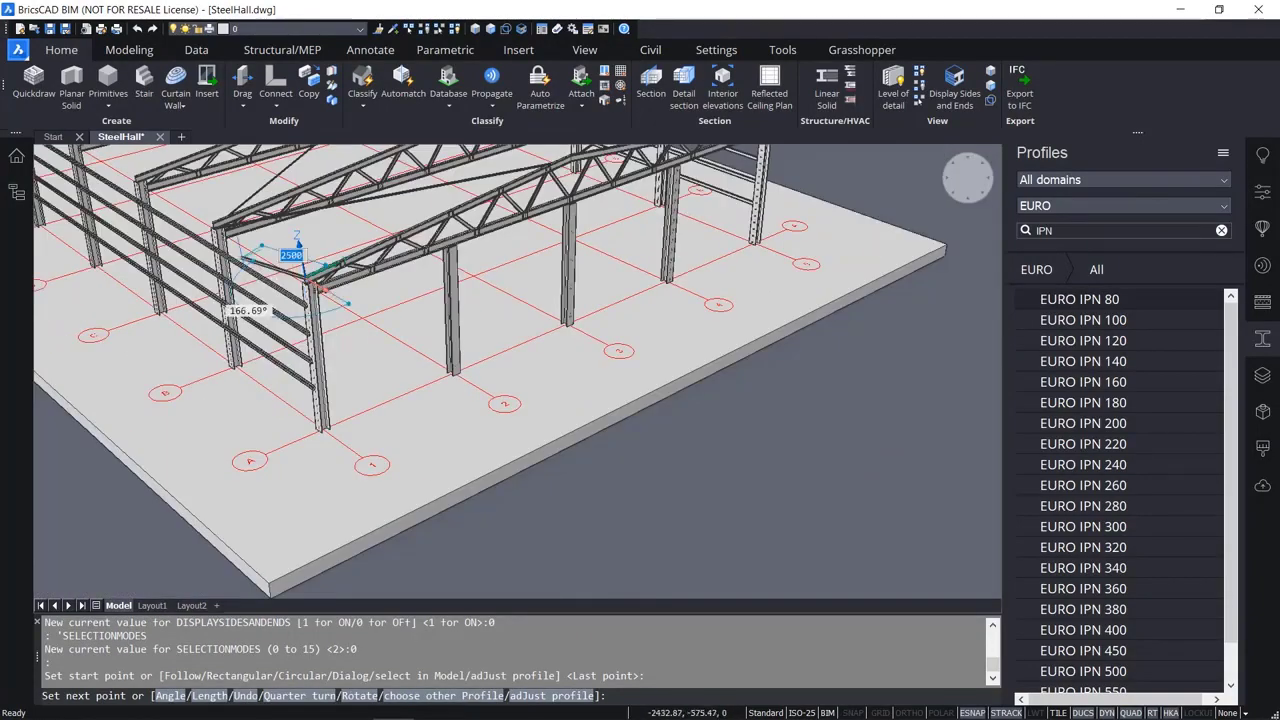
middle_drag(237, 264, 680, 510)
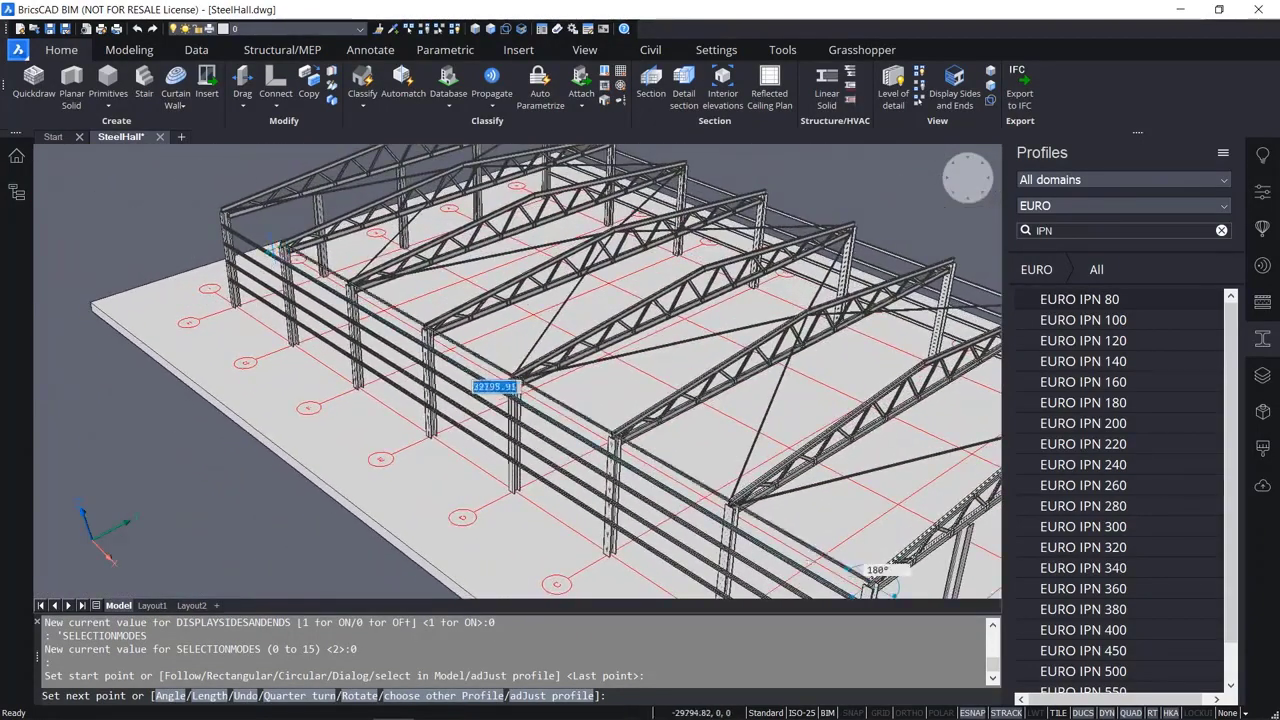
scroll(875, 580, up, 4)
scroll(206, 190, up, 5)
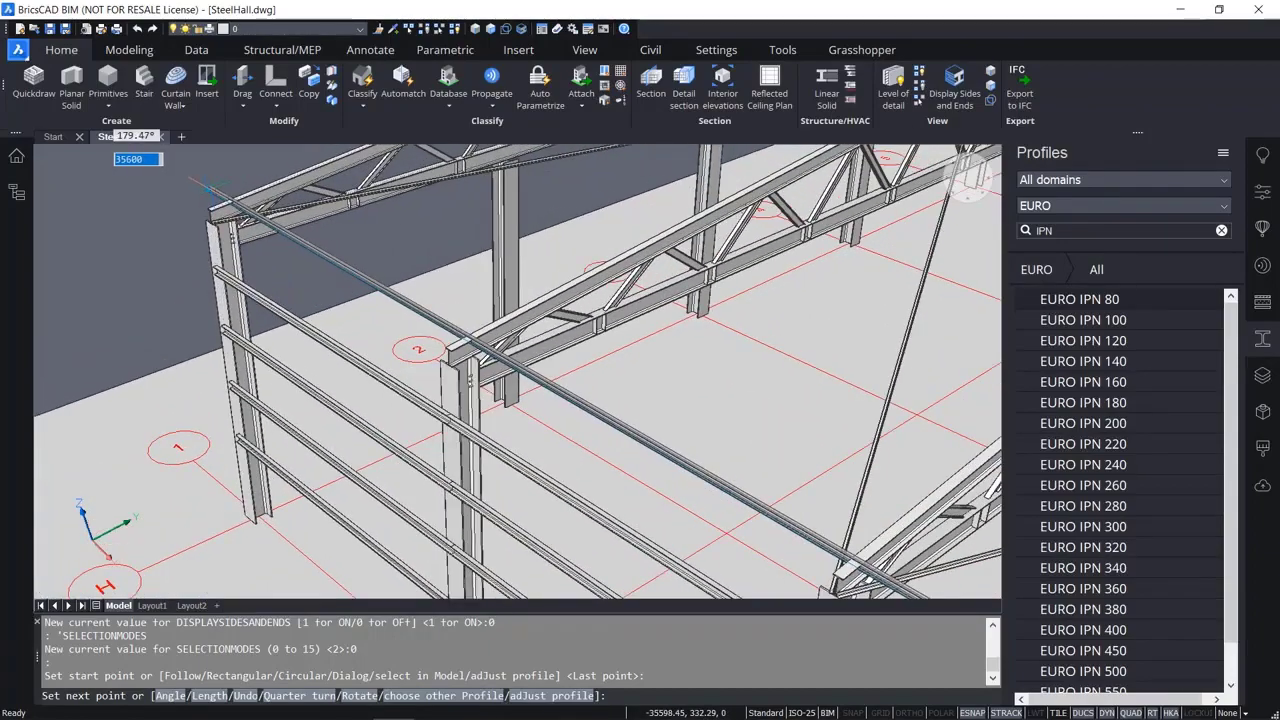
scroll(206, 188, up, 4)
scroll(204, 215, up, 2)
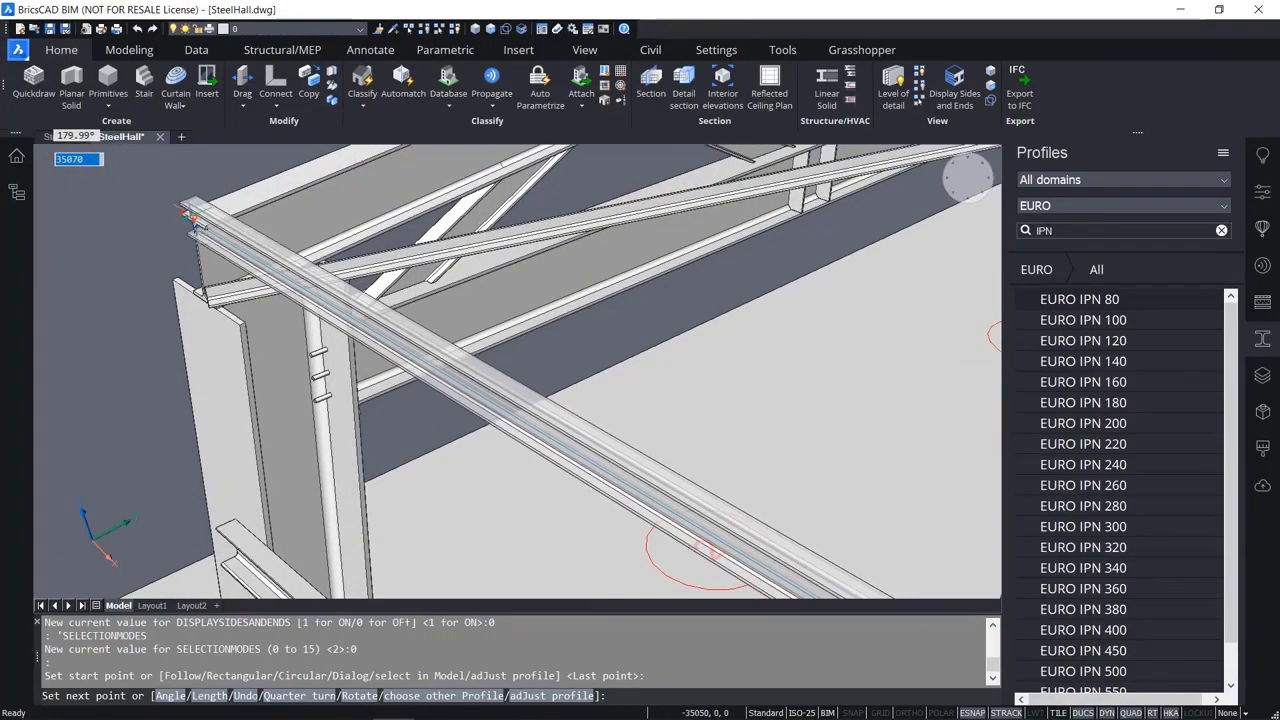
scroll(190, 214, up, 3)
click(200, 222)
scroll(215, 222, up, 3)
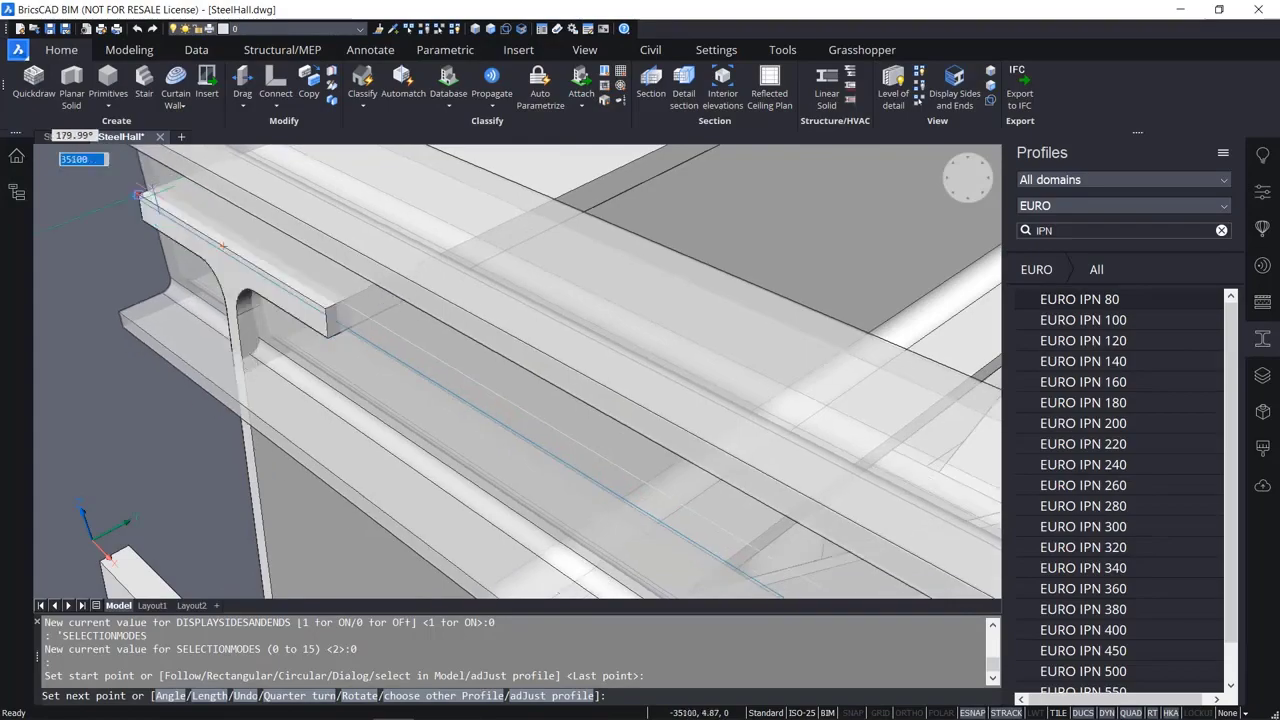
scroll(215, 222, down, 5)
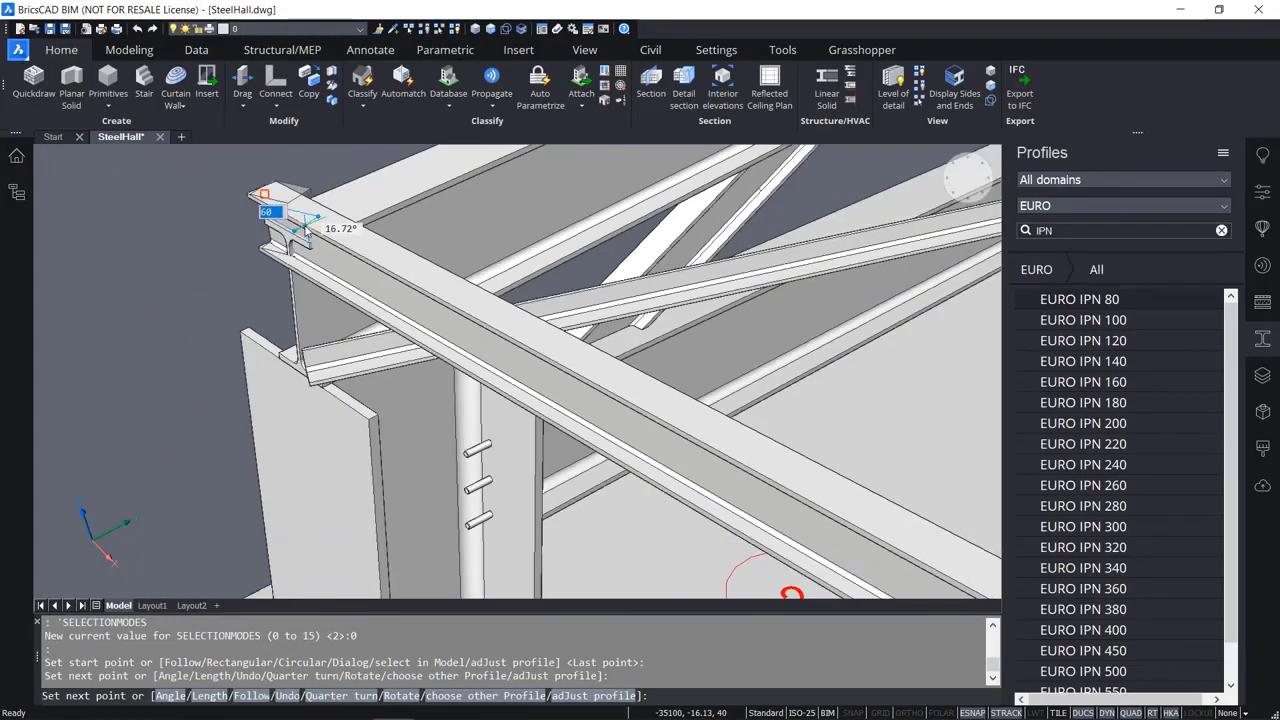
key(Return)
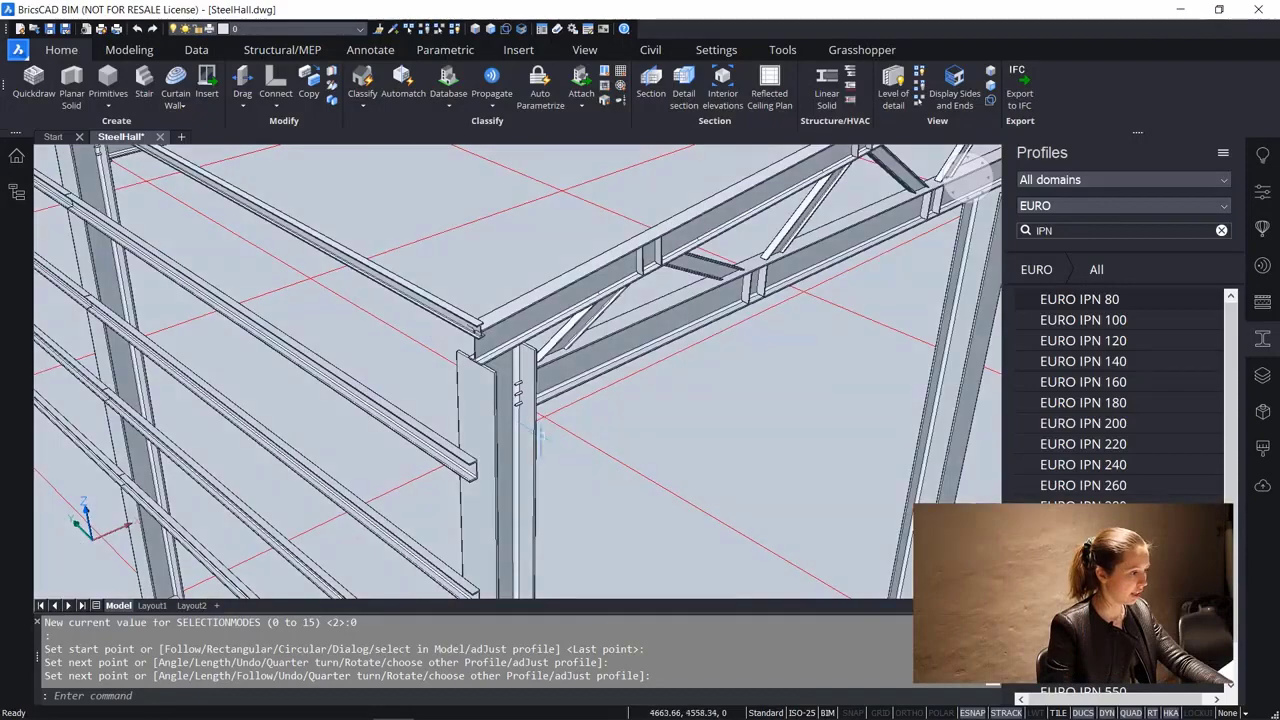
Add eccentricity to the new IPN 80 beam using the TopLeft base location so it rests on the truss top chords.
scroll(463, 349, up, 2)
scroll(480, 338, down, 2)
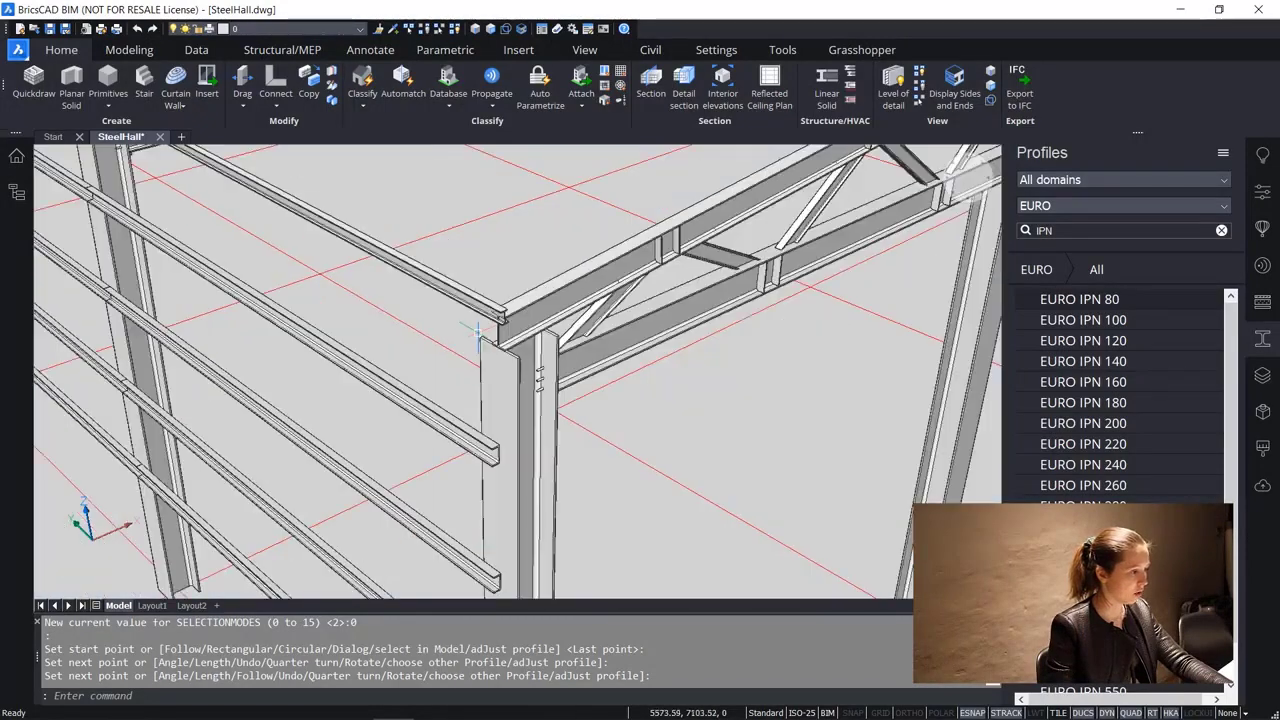
scroll(497, 318, up, 1)
scroll(497, 318, up, 1)
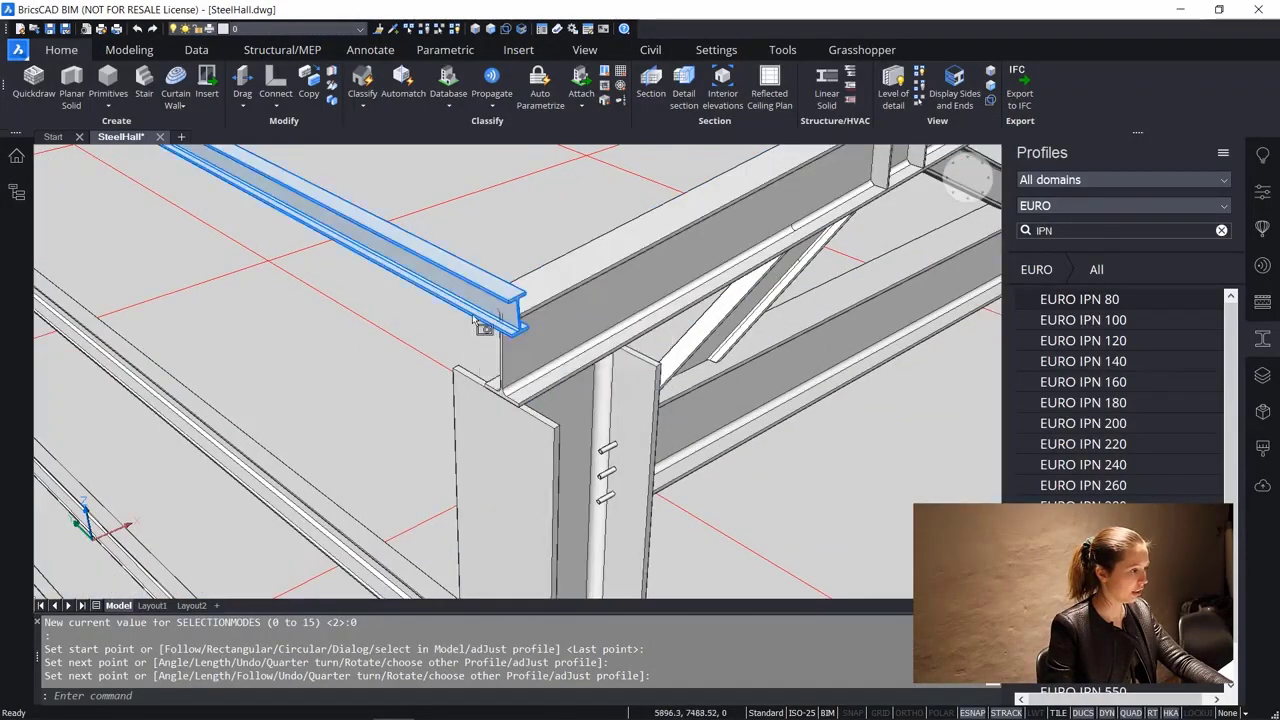
click(498, 318)
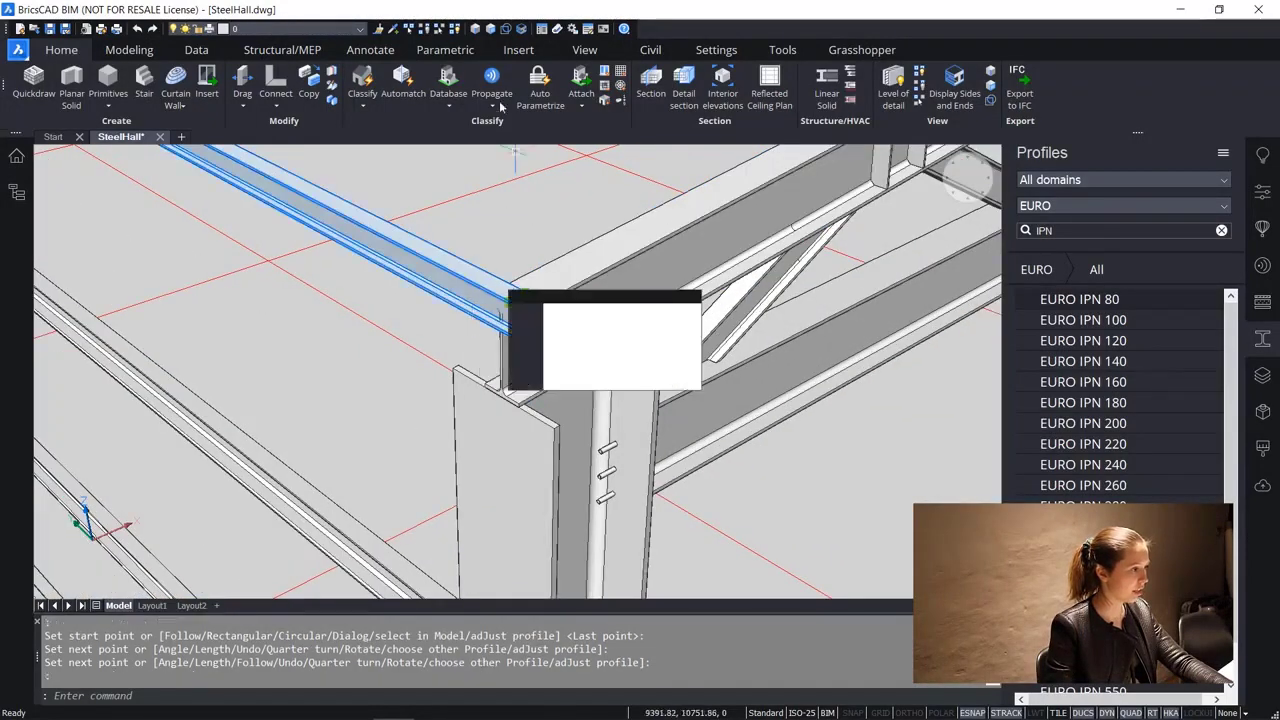
click(277, 50)
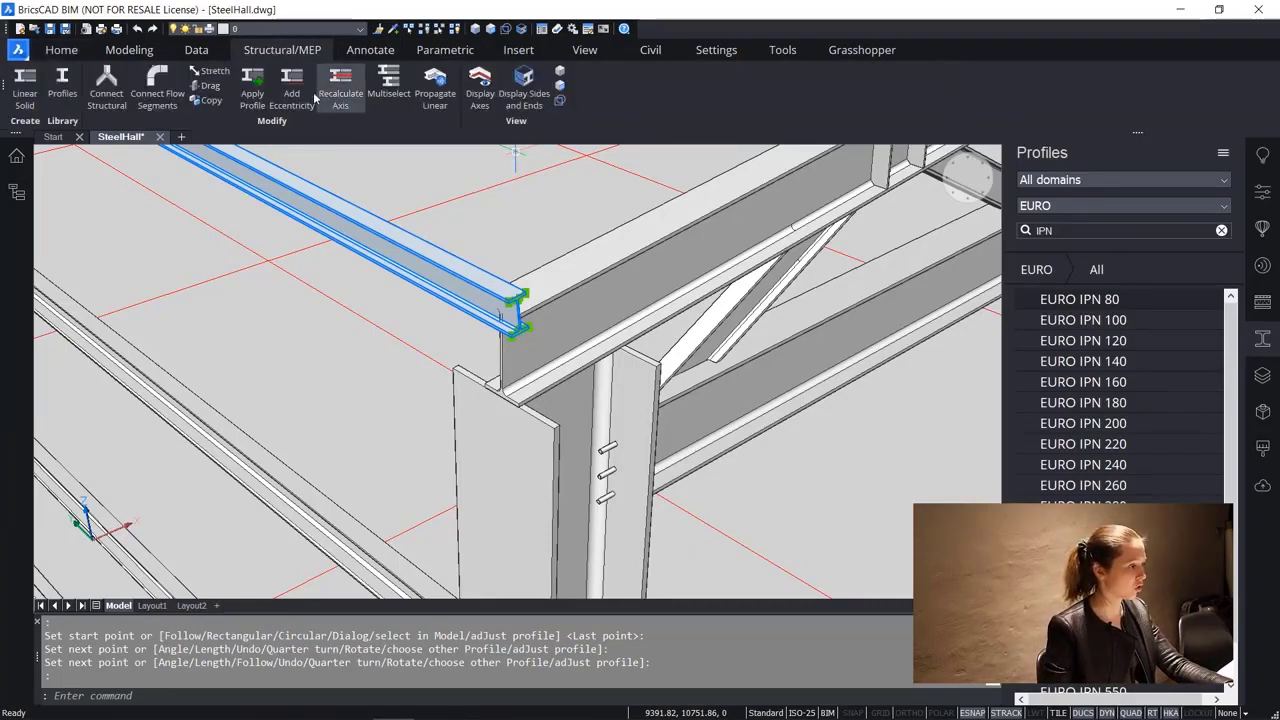
click(291, 85)
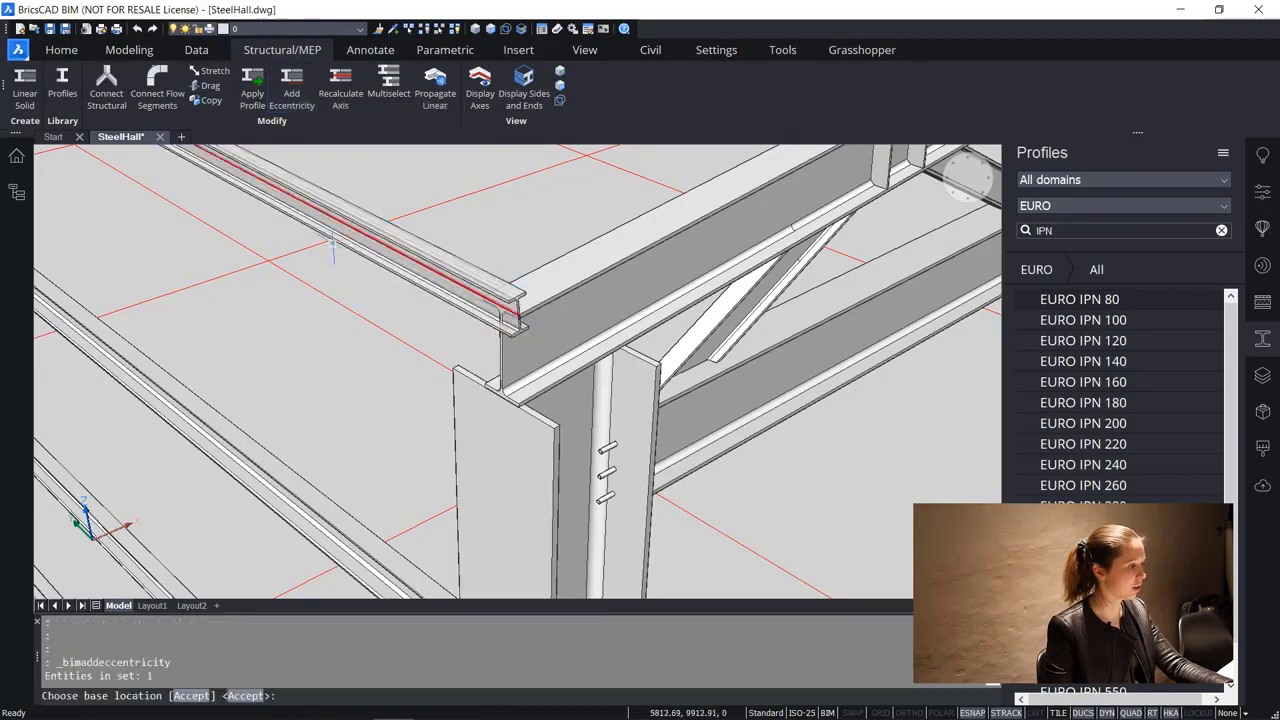
scroll(401, 400, down, 5)
middle_drag(401, 400, 408, 413)
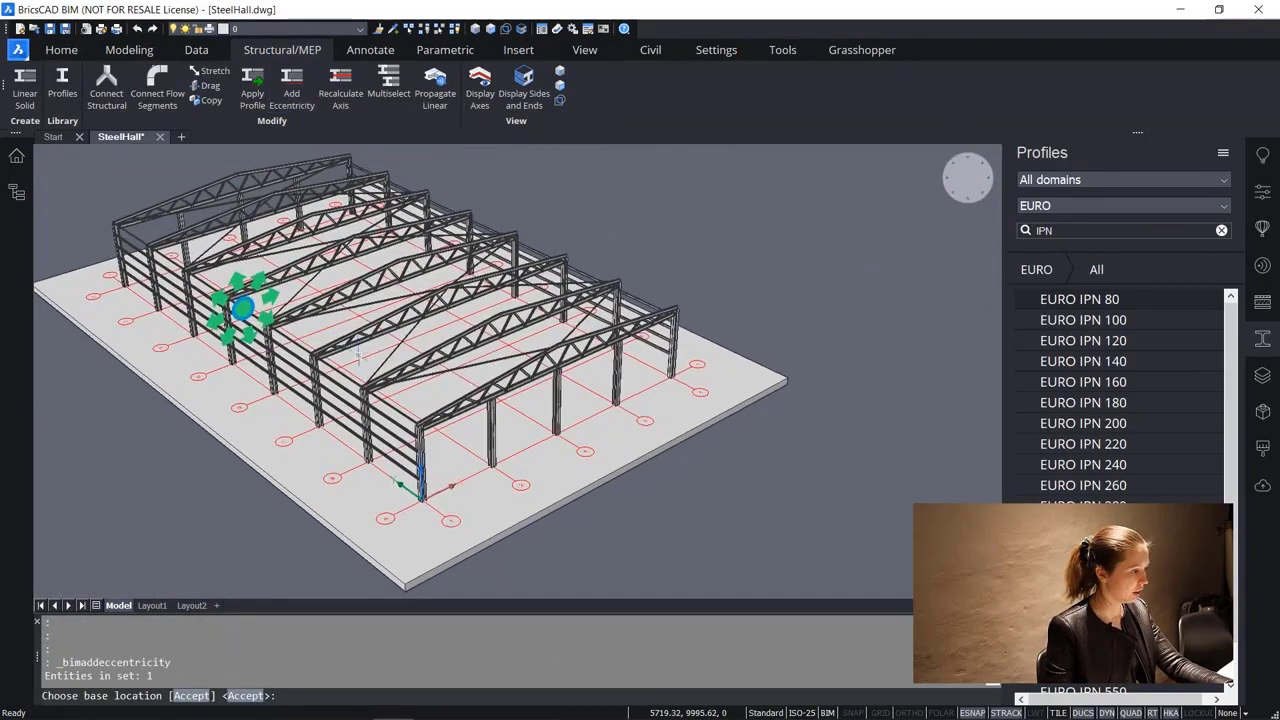
click(260, 281)
scroll(420, 440, up, 10)
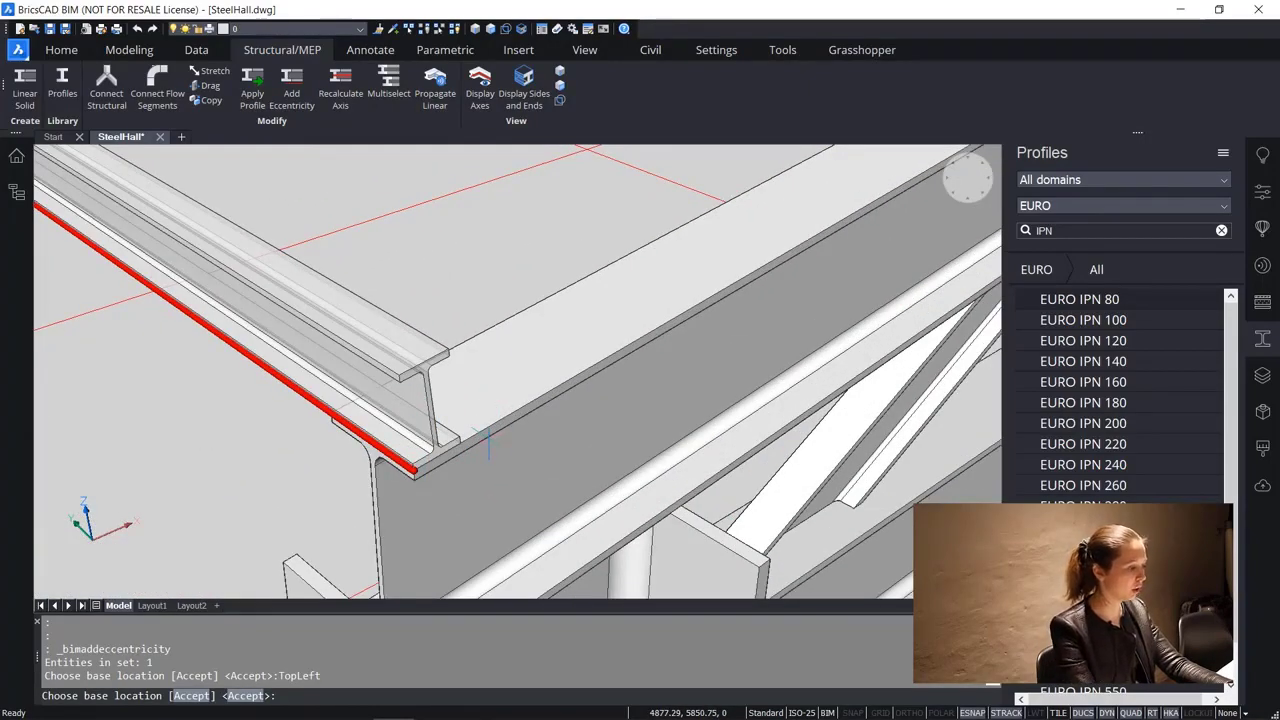
key(Return)
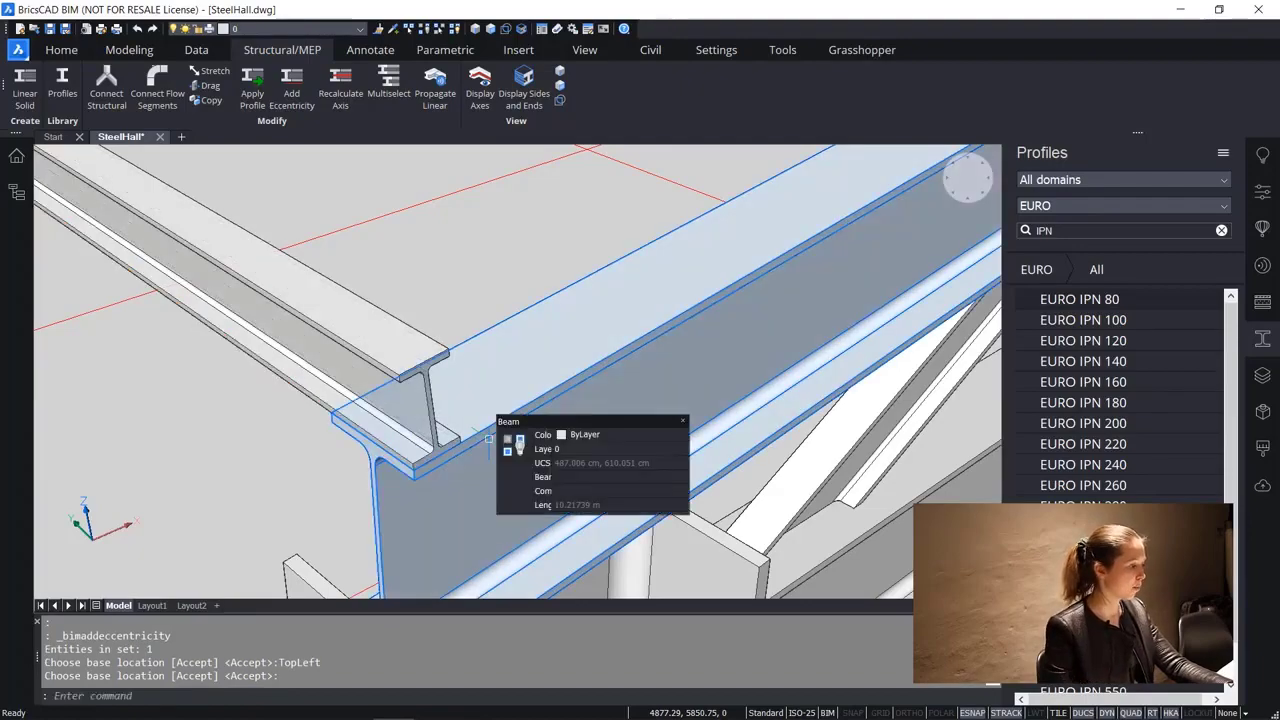
Examine how the shifted IPN 80 beam sits on the top chord at the corner of the end truss.
scroll(386, 403, down, 5)
scroll(388, 403, down, 8)
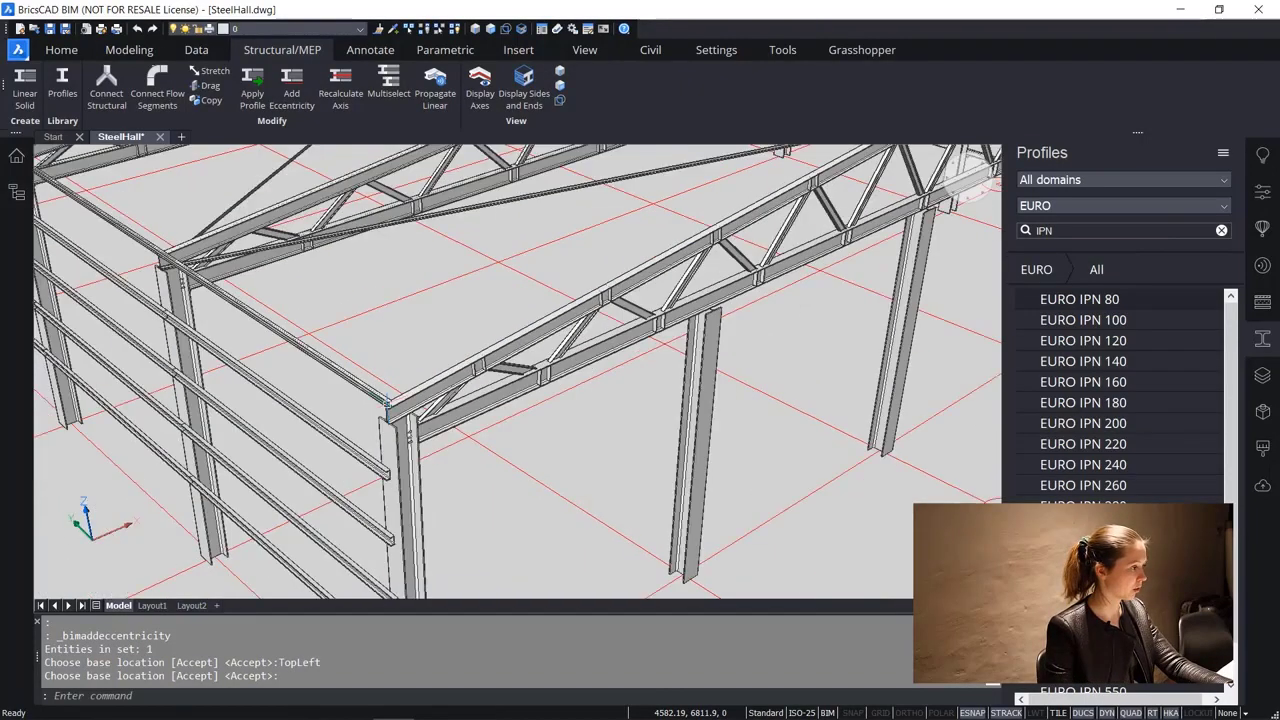
scroll(388, 403, up, 12)
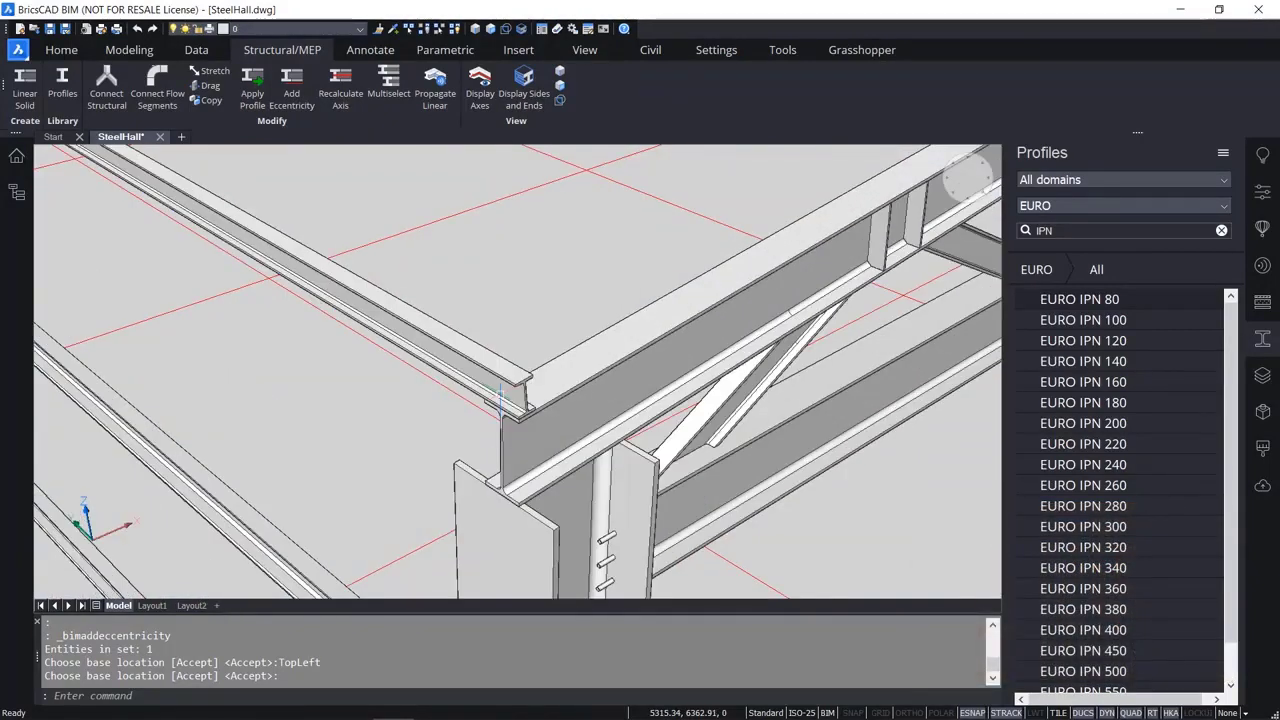
mouse_move(500, 392)
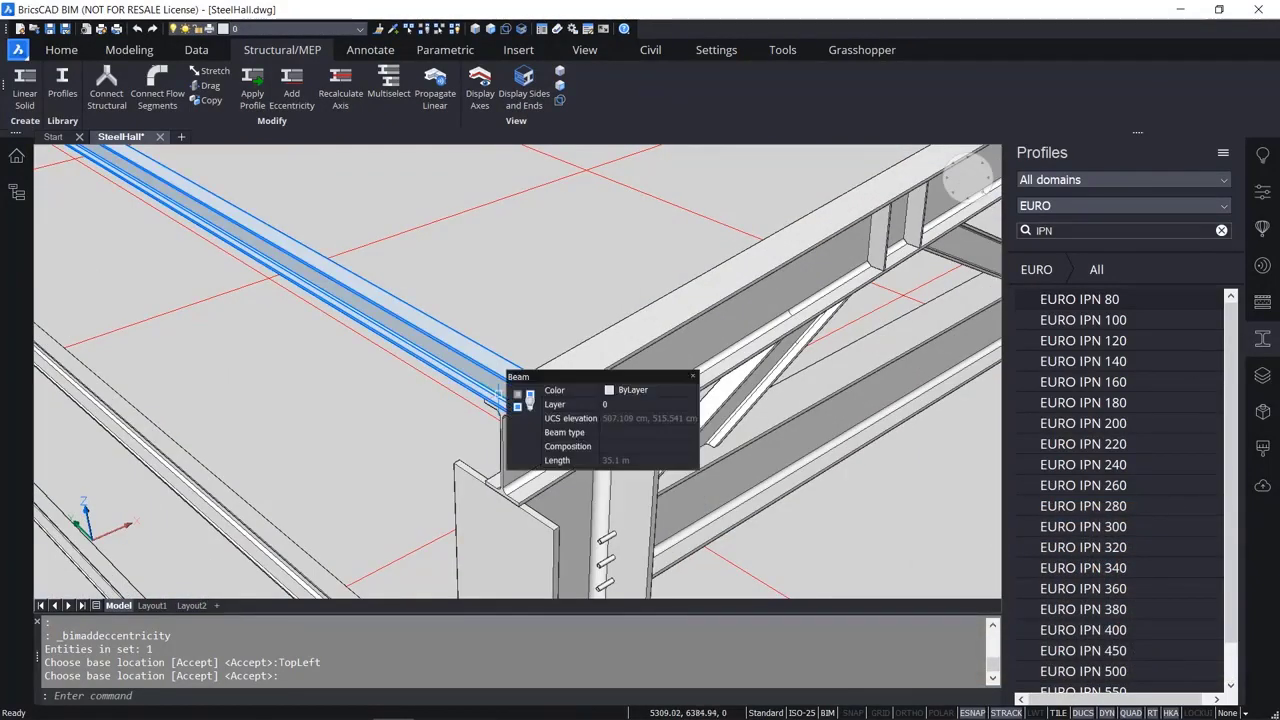
scroll(497, 391, down, 8)
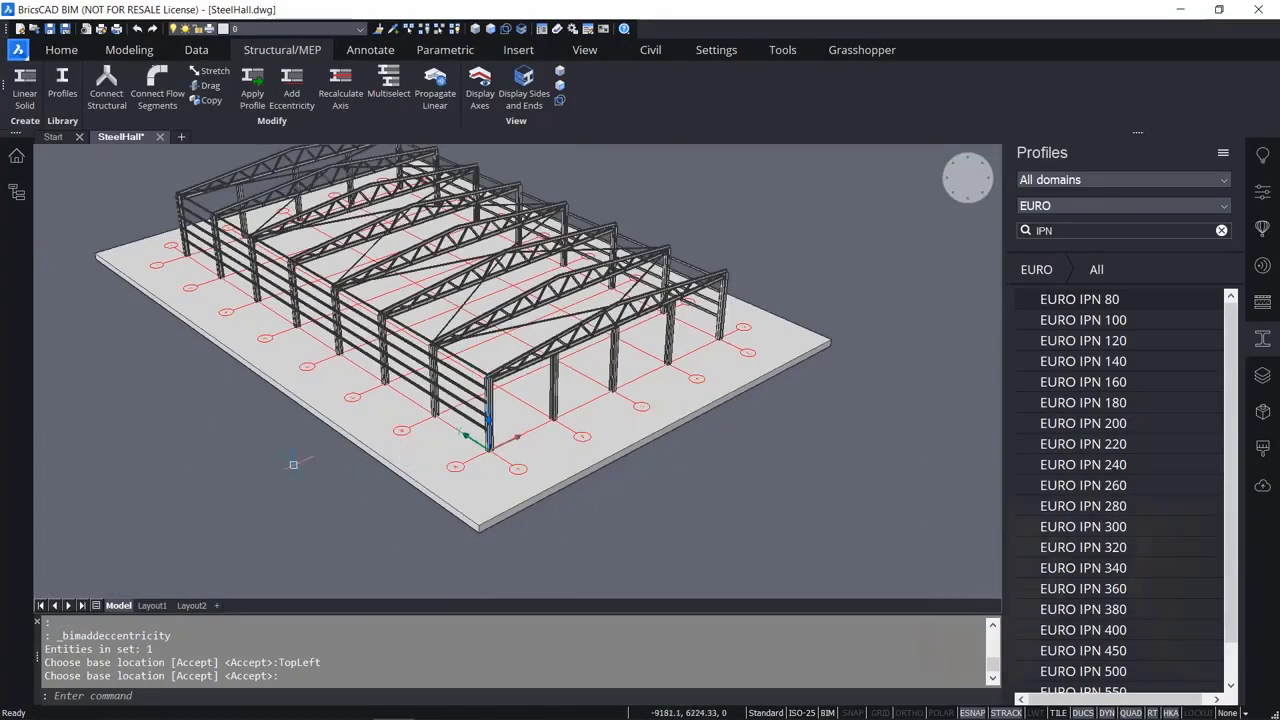
scroll(490, 480, up, 10)
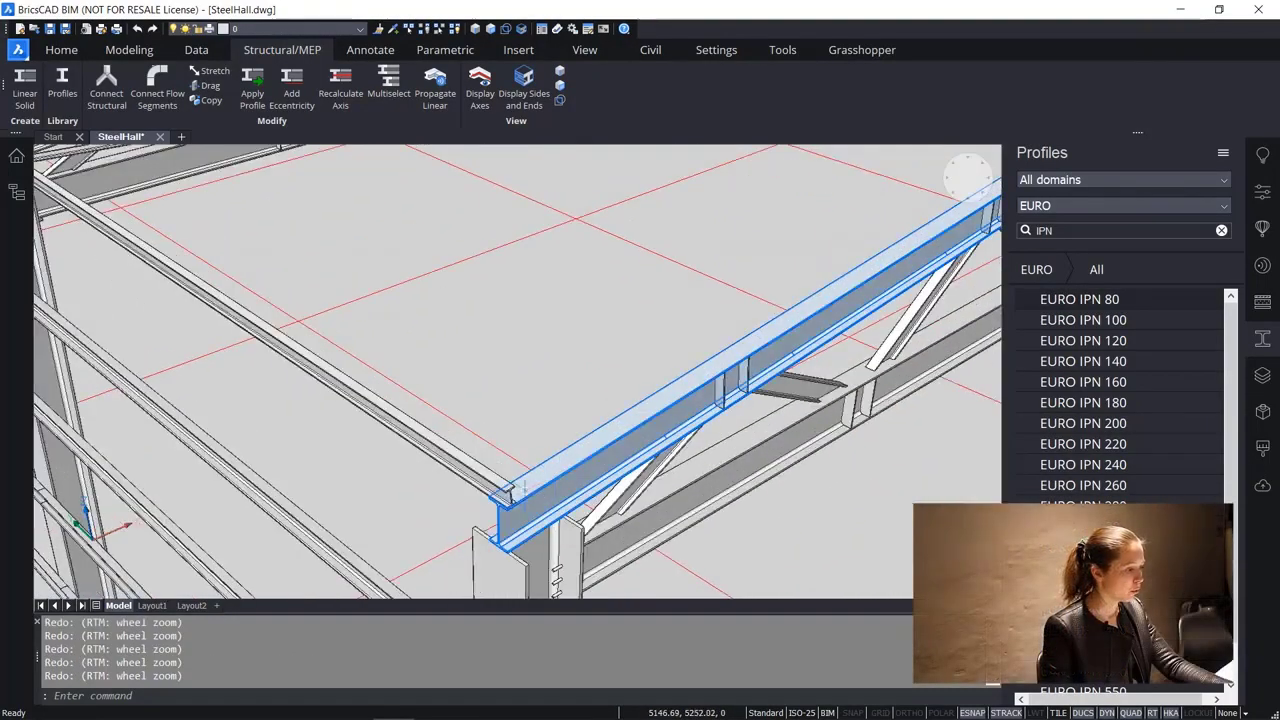
mouse_move(508, 500)
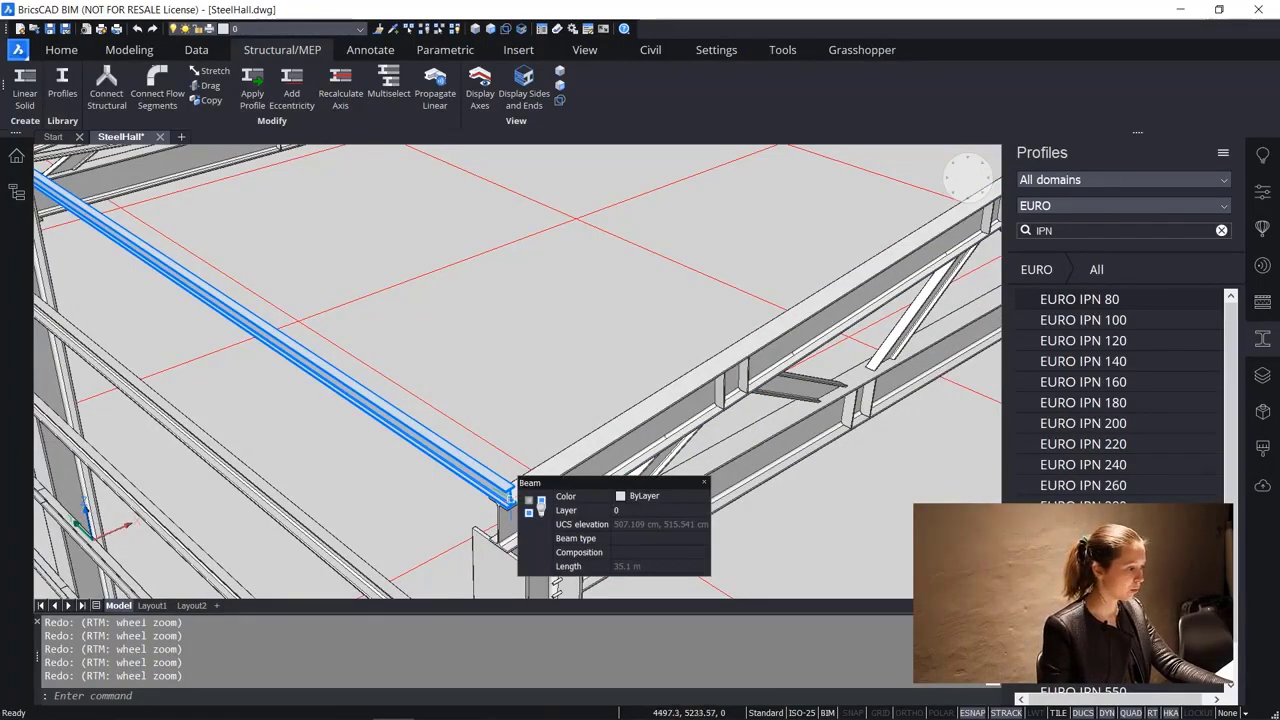
scroll(514, 480, up, 4)
scroll(509, 508, down, 4)
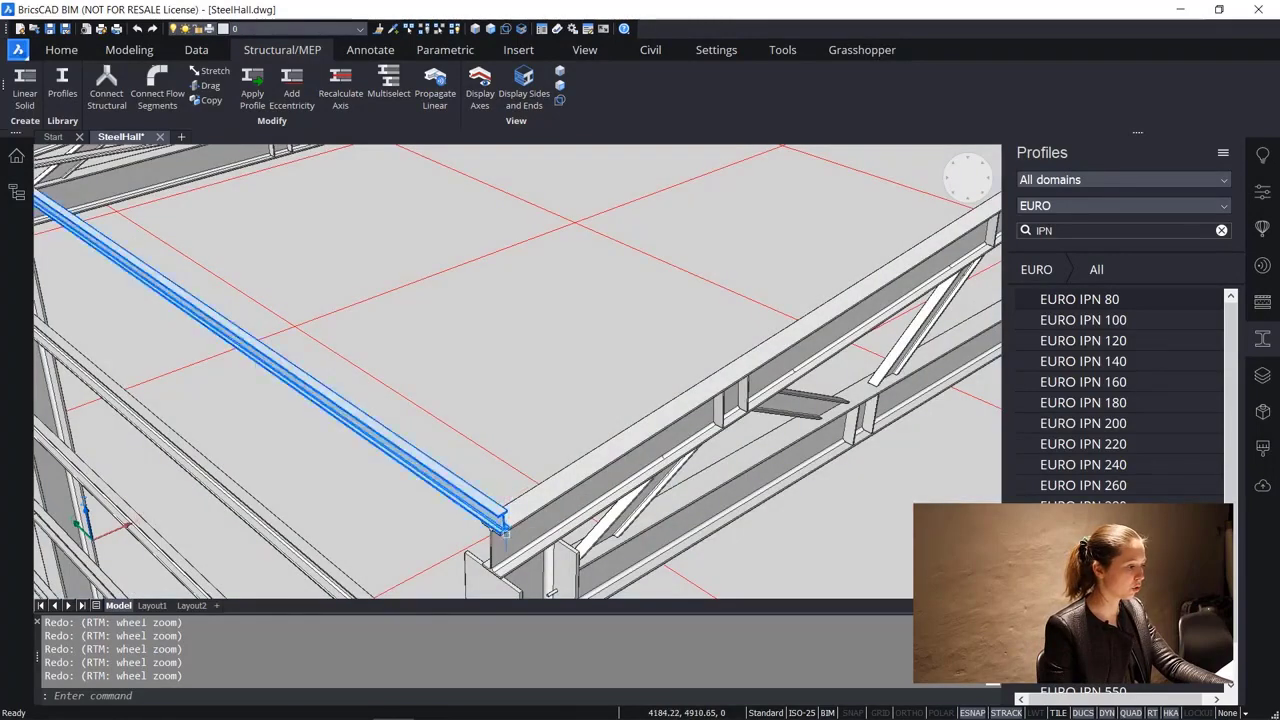
Set the UCS on the sloping top face of the end truss's top chord, with its origin beside the IPN 80 beam.
middle_drag(510, 530, 512, 490)
scroll(512, 490, up, 3)
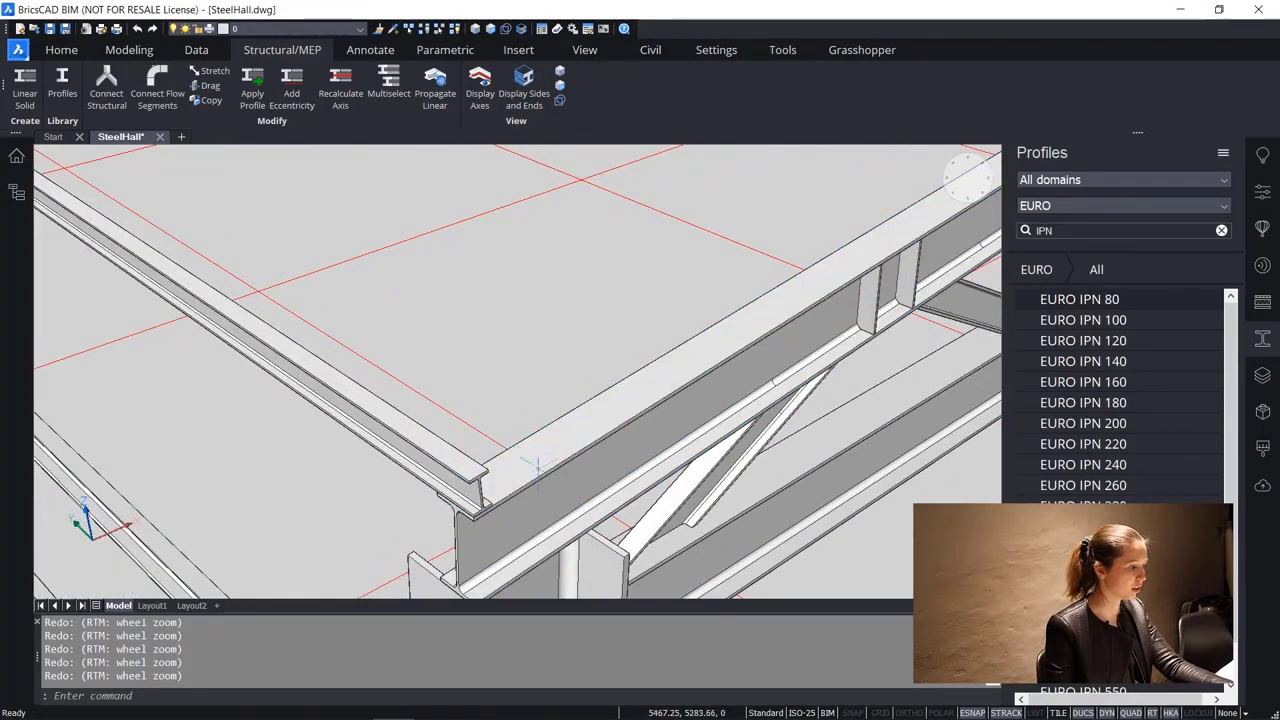
mouse_move(543, 458)
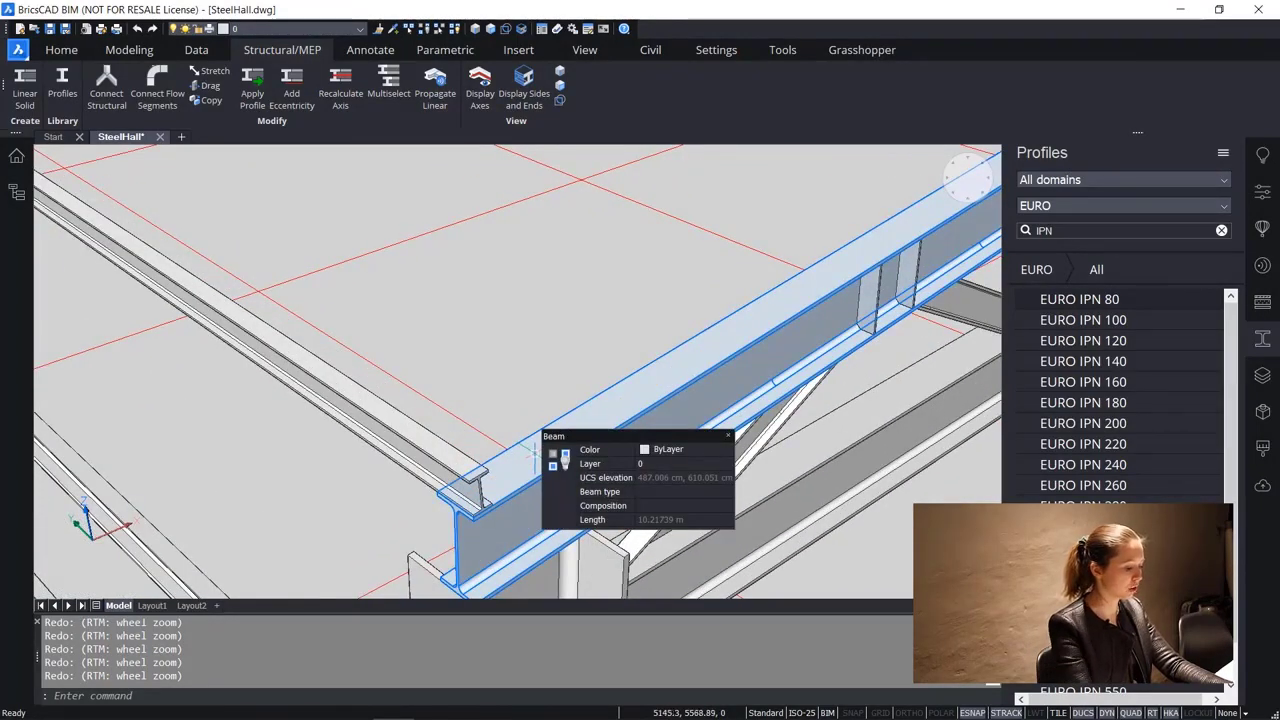
text(ucs)
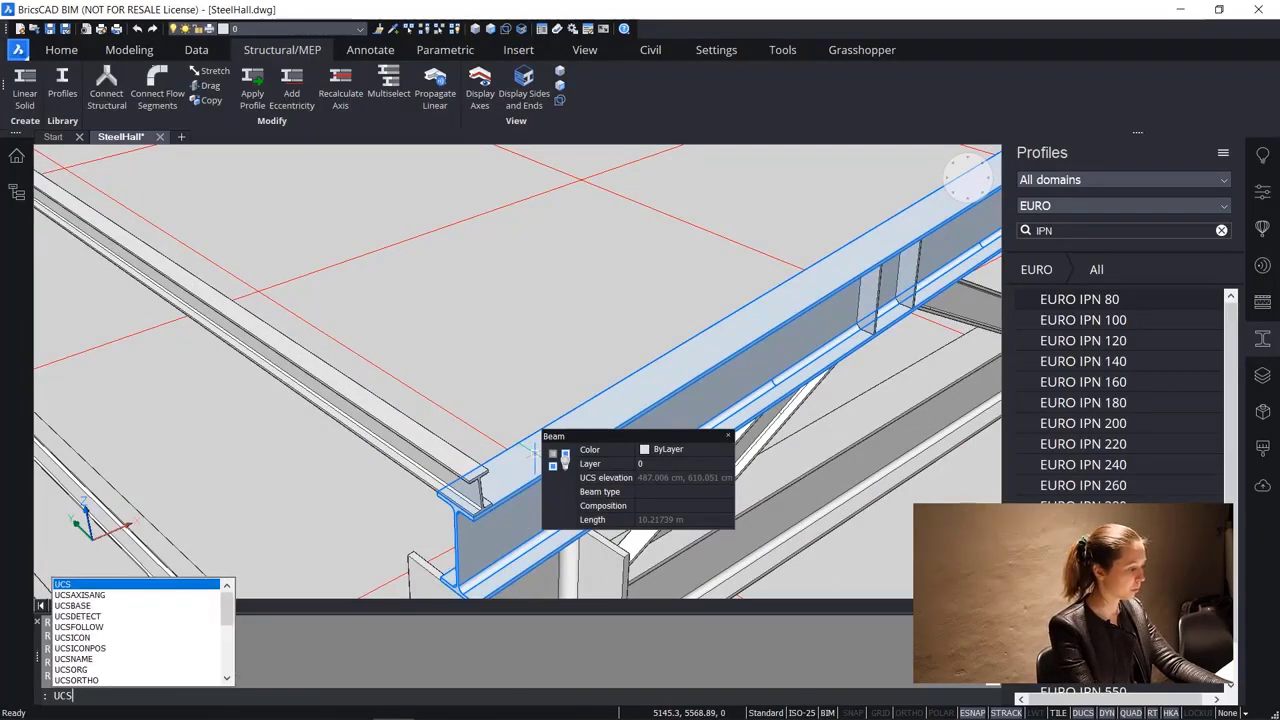
key(Return)
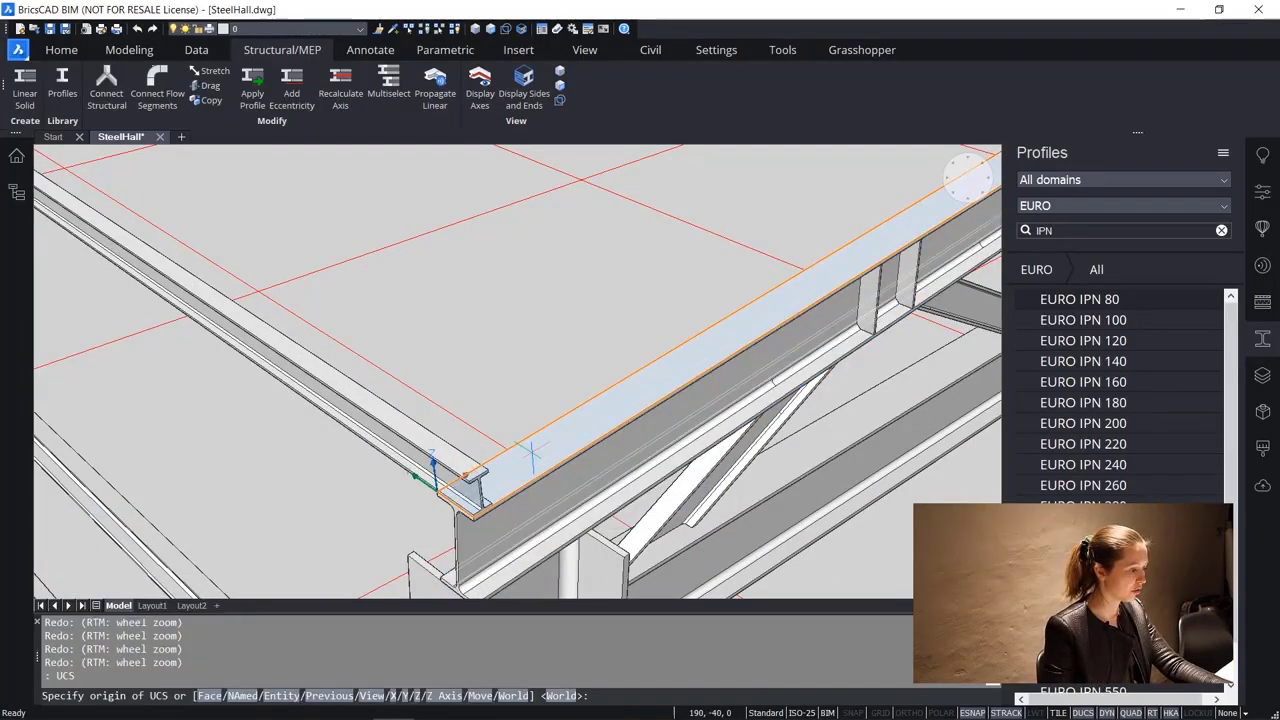
click(530, 452)
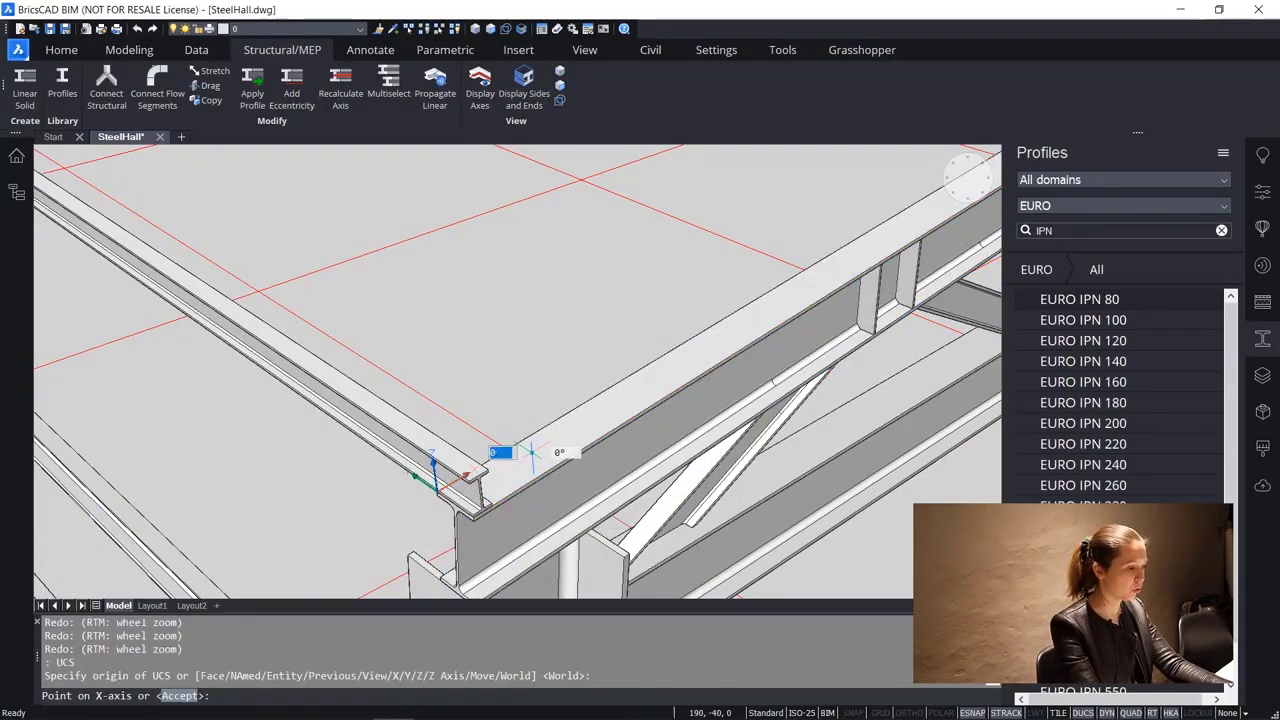
key(Return)
mouse_move(533, 455)
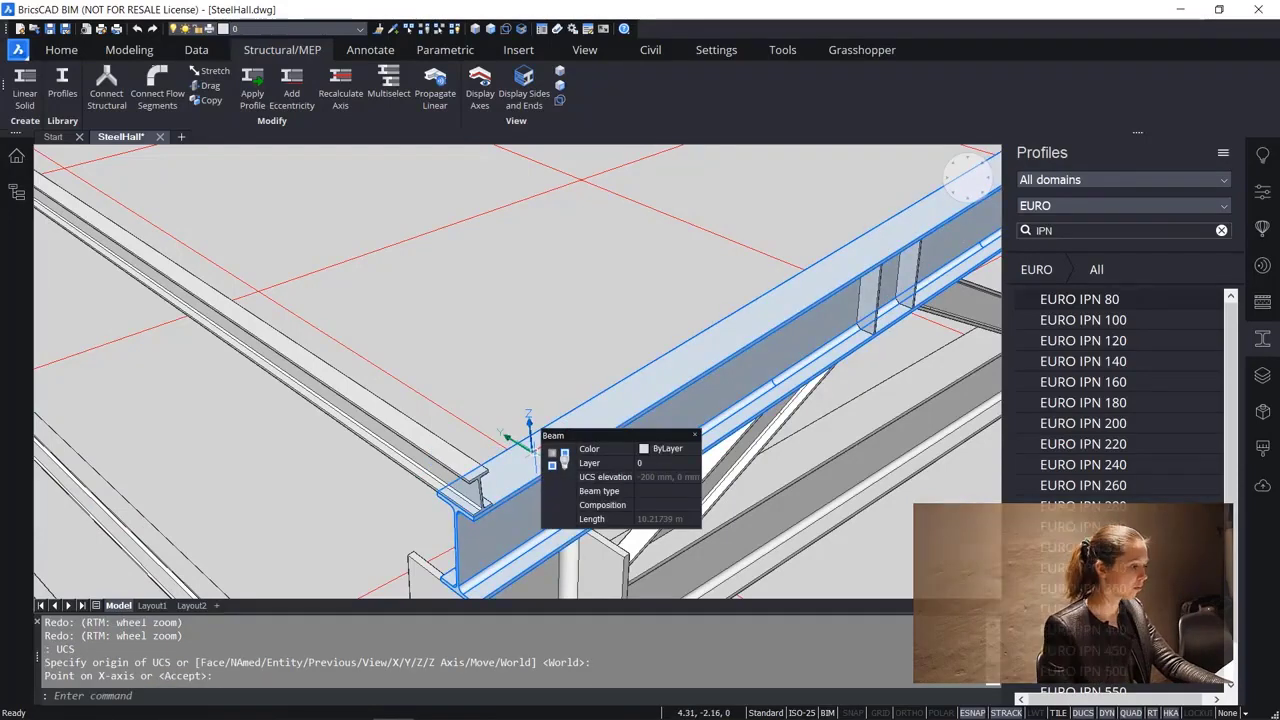
Start a rectangular array of the EURO IPN 80 beam that rests on the truss top chords.
scroll(530, 452, up, 2)
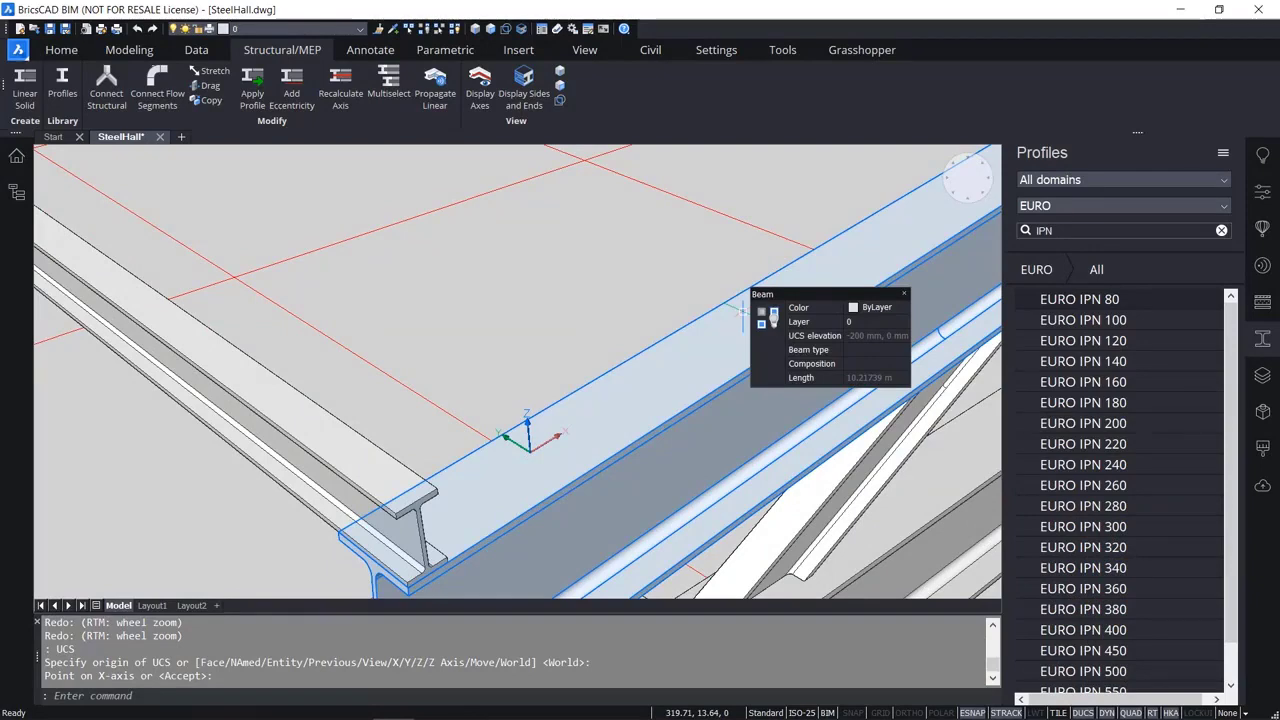
shift+middle_drag(718, 338, 663, 395)
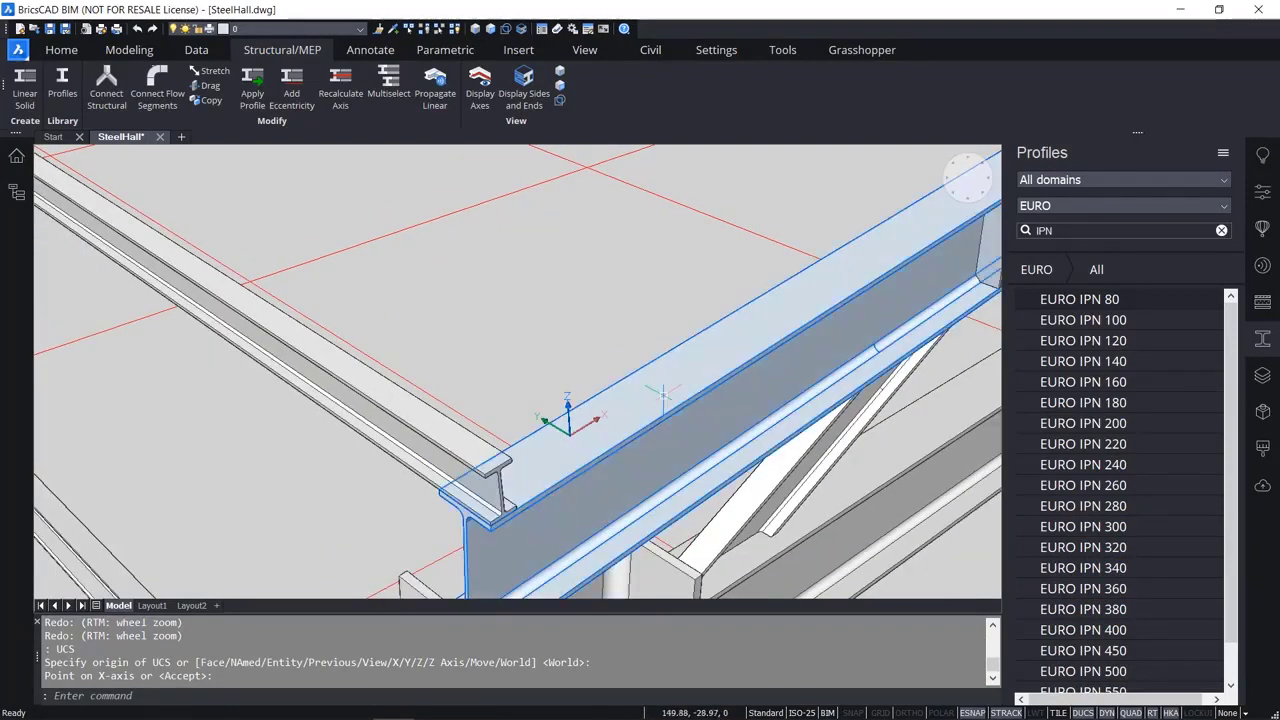
scroll(642, 412, down, 2)
scroll(640, 412, down, 6)
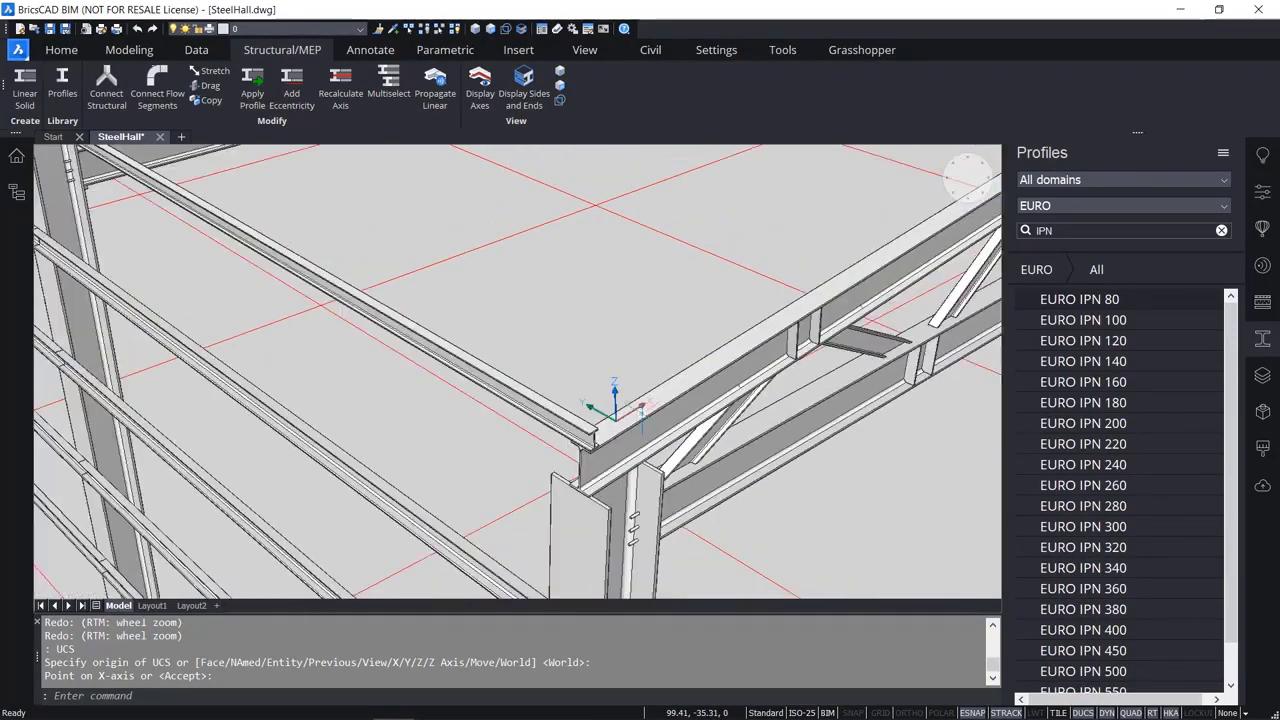
scroll(640, 412, down, 3)
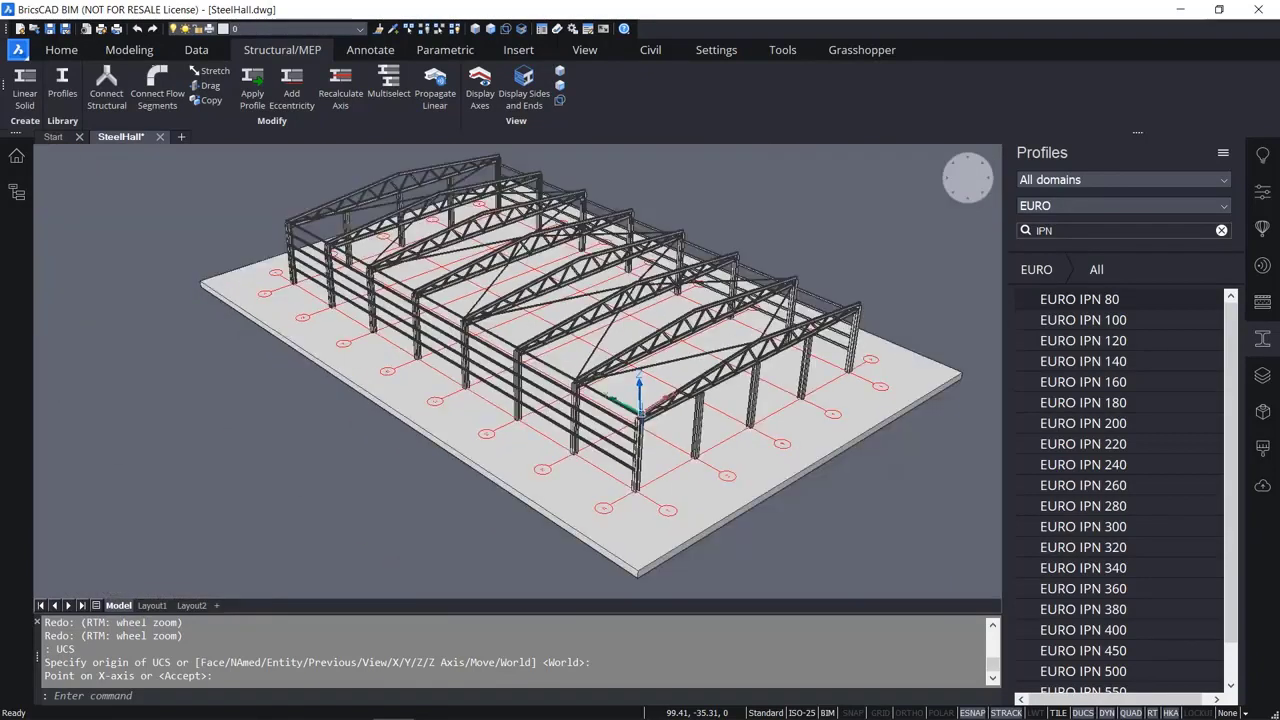
mouse_move(415, 525)
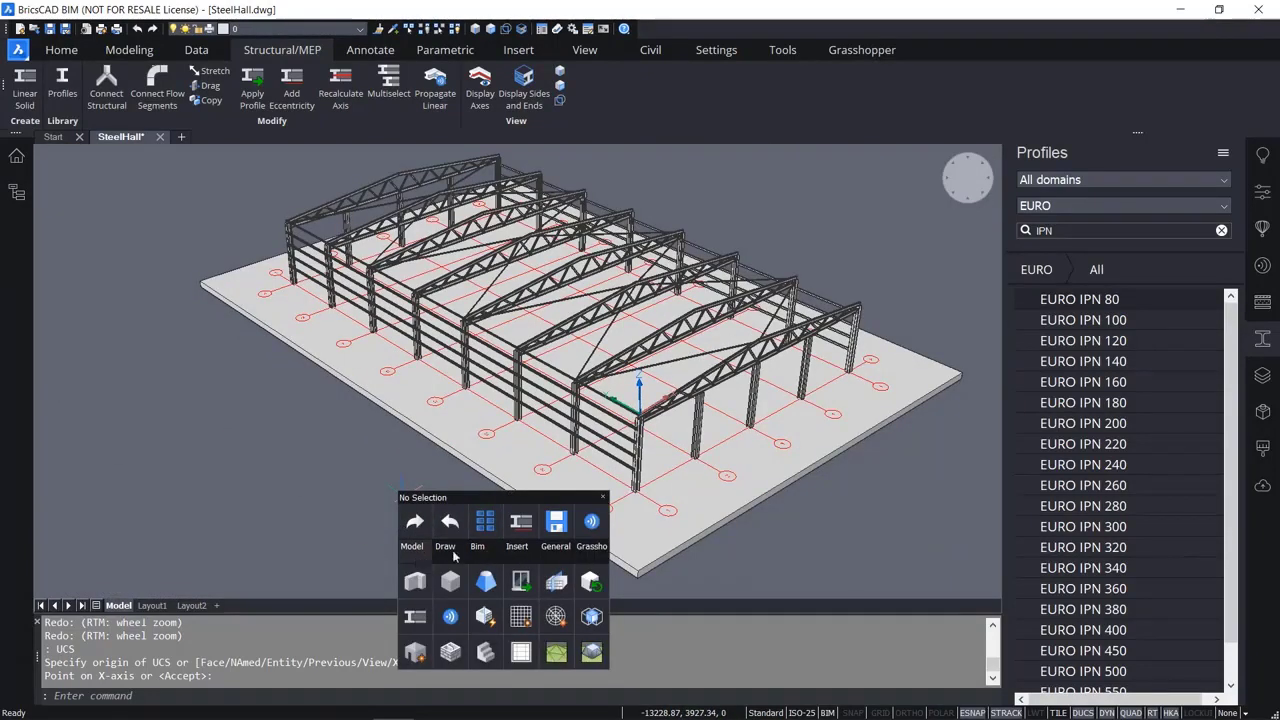
mouse_move(451, 555)
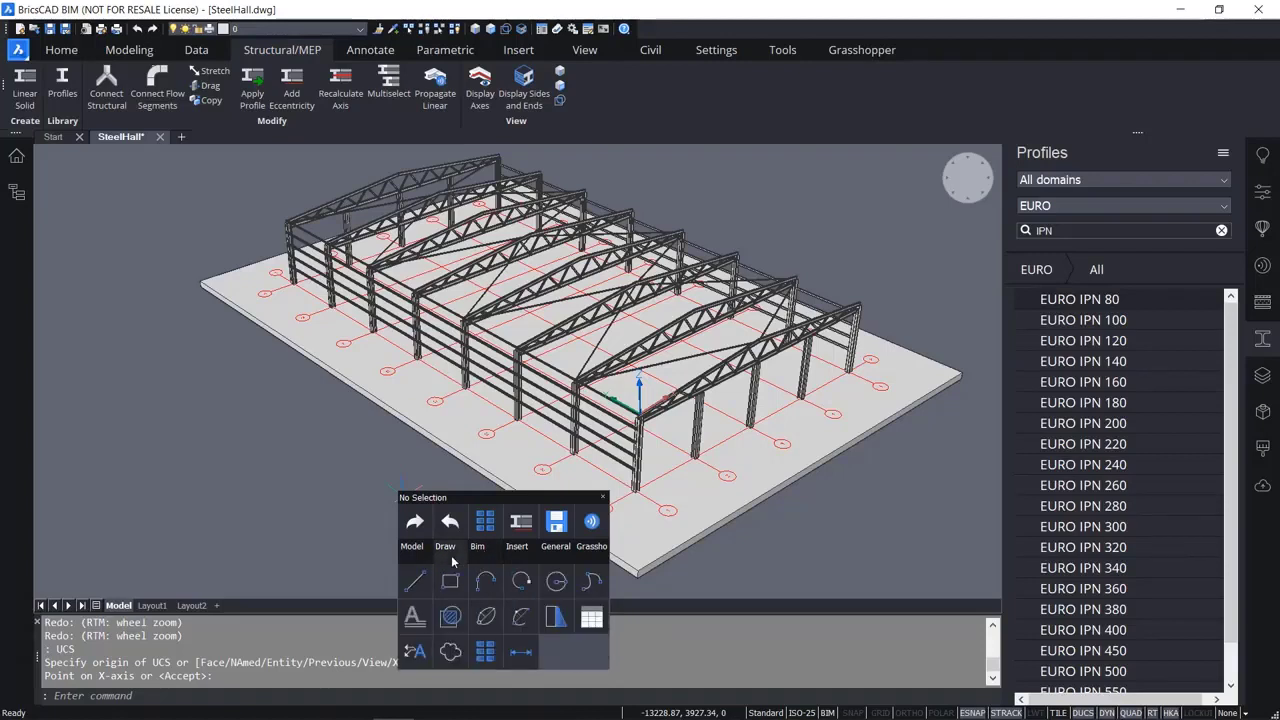
click(495, 653)
scroll(608, 405, up, 3)
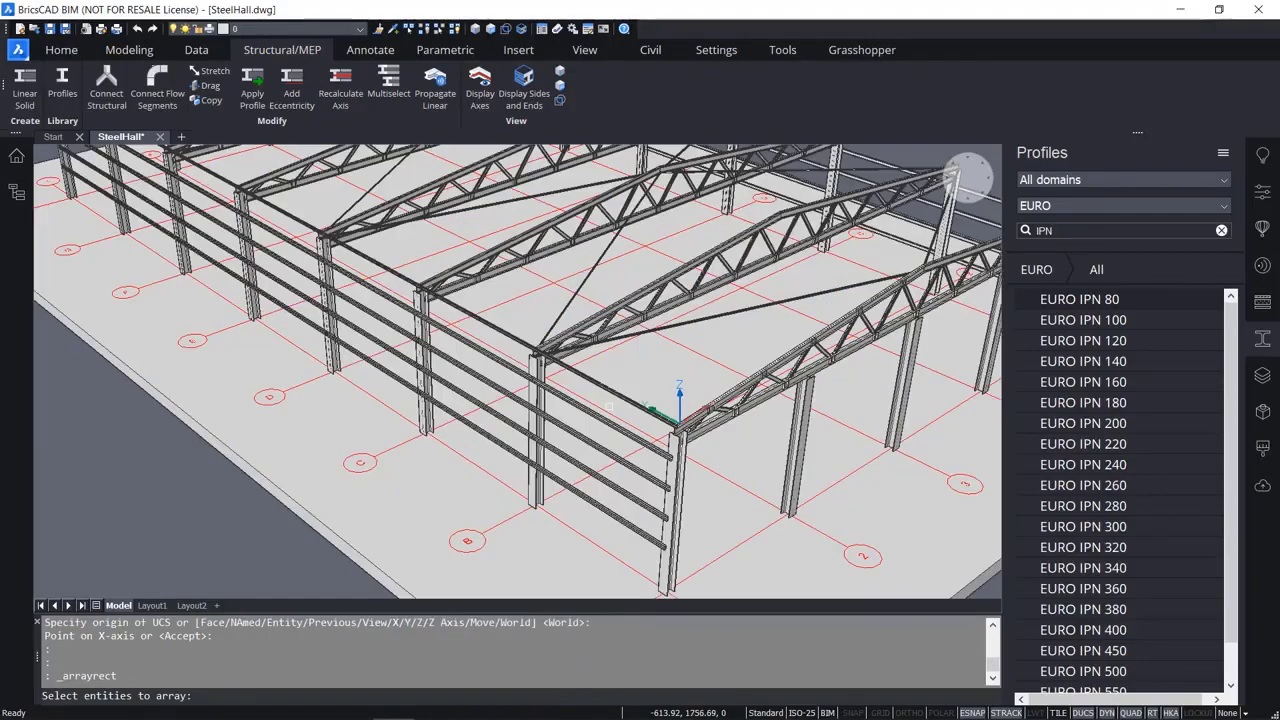
scroll(608, 405, up, 2)
click(618, 387)
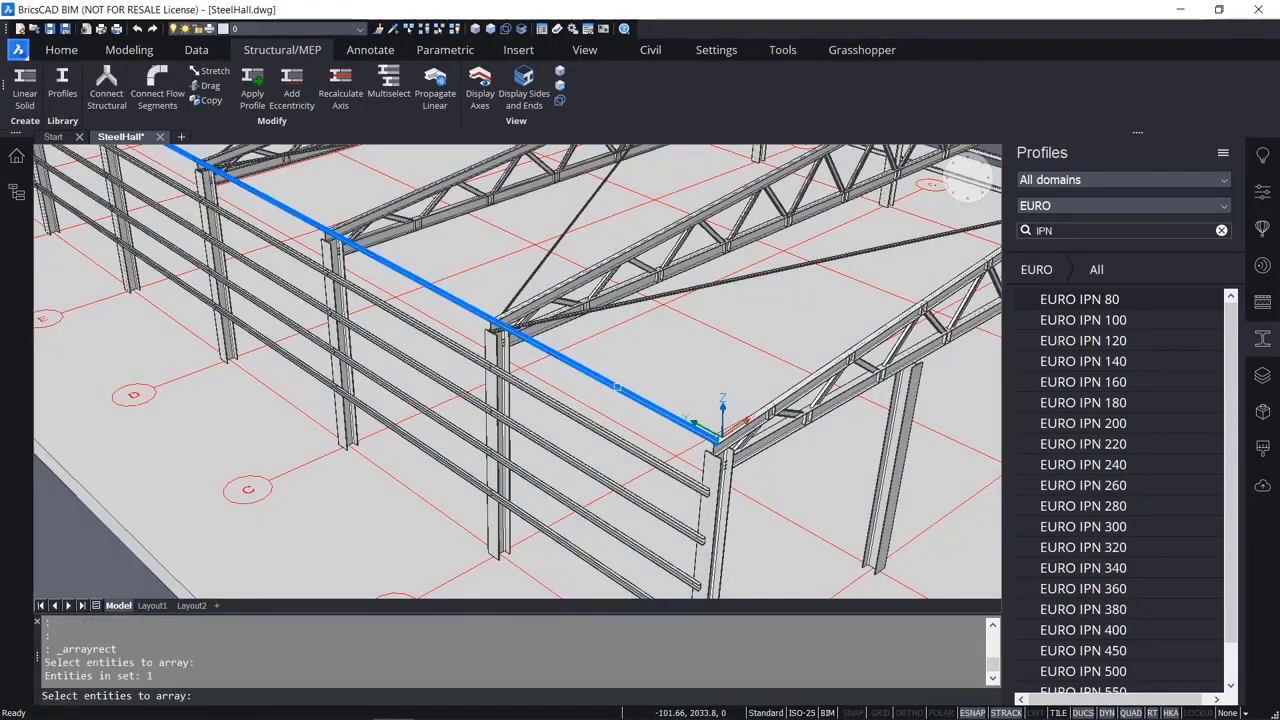
key(Return)
middle_drag(618, 384, 527, 398)
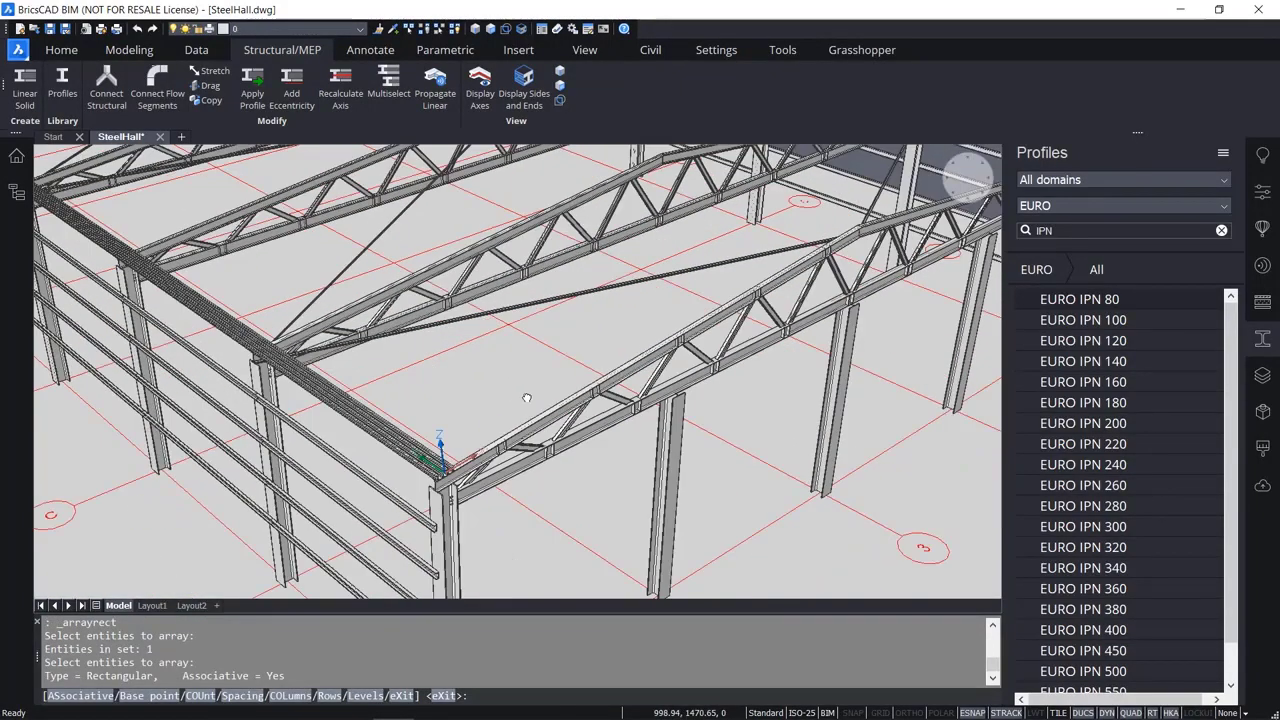
Set the array's number of columns to 10.
scroll(421, 477, up, 4)
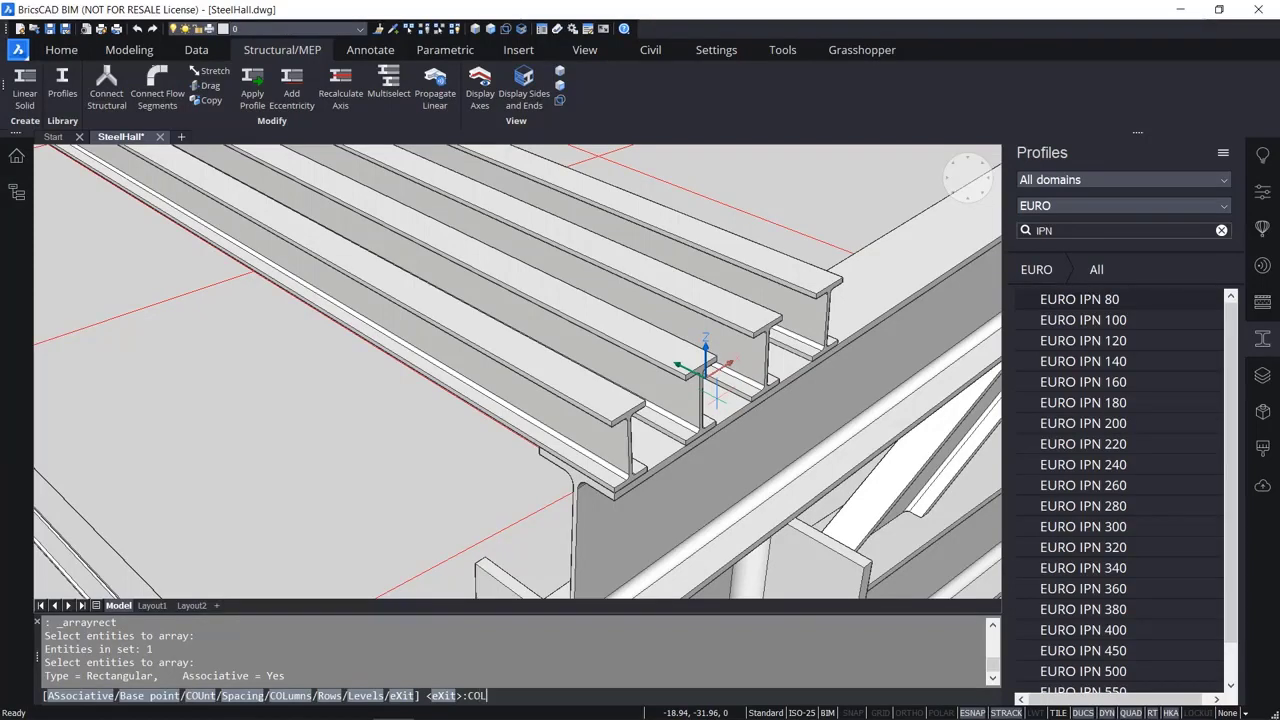
key(Return)
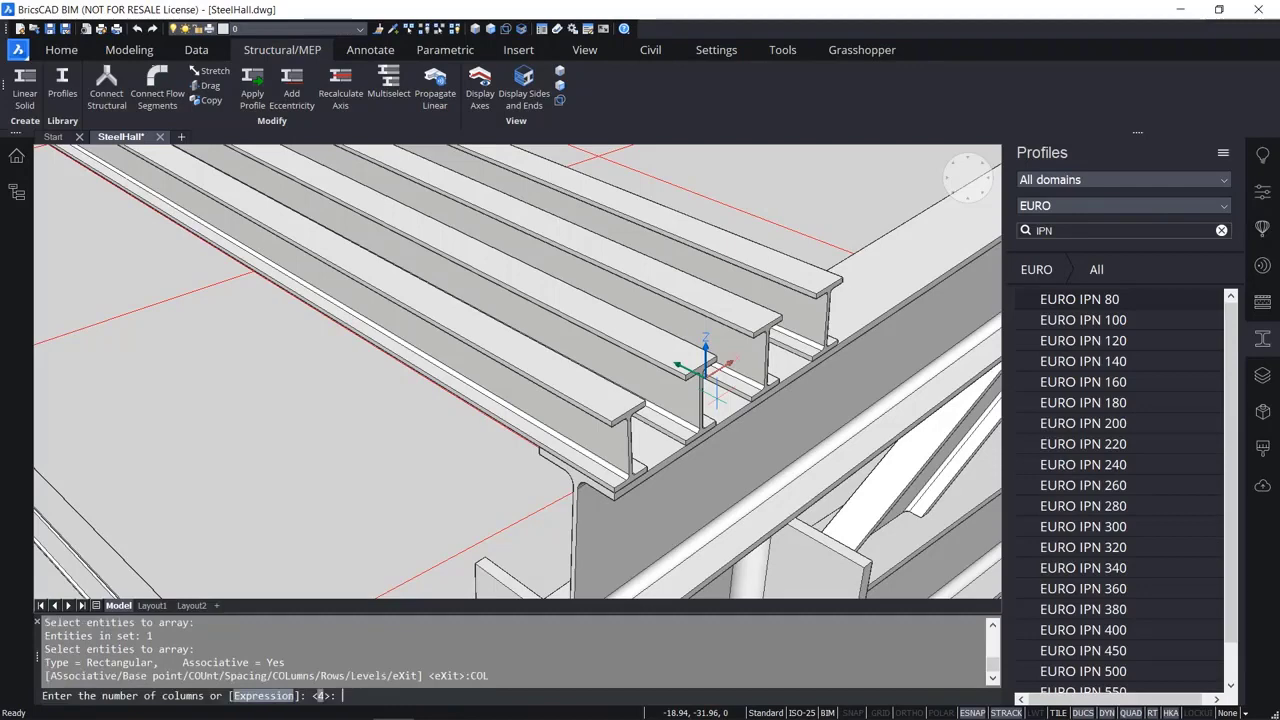
text(10)
key(Return)
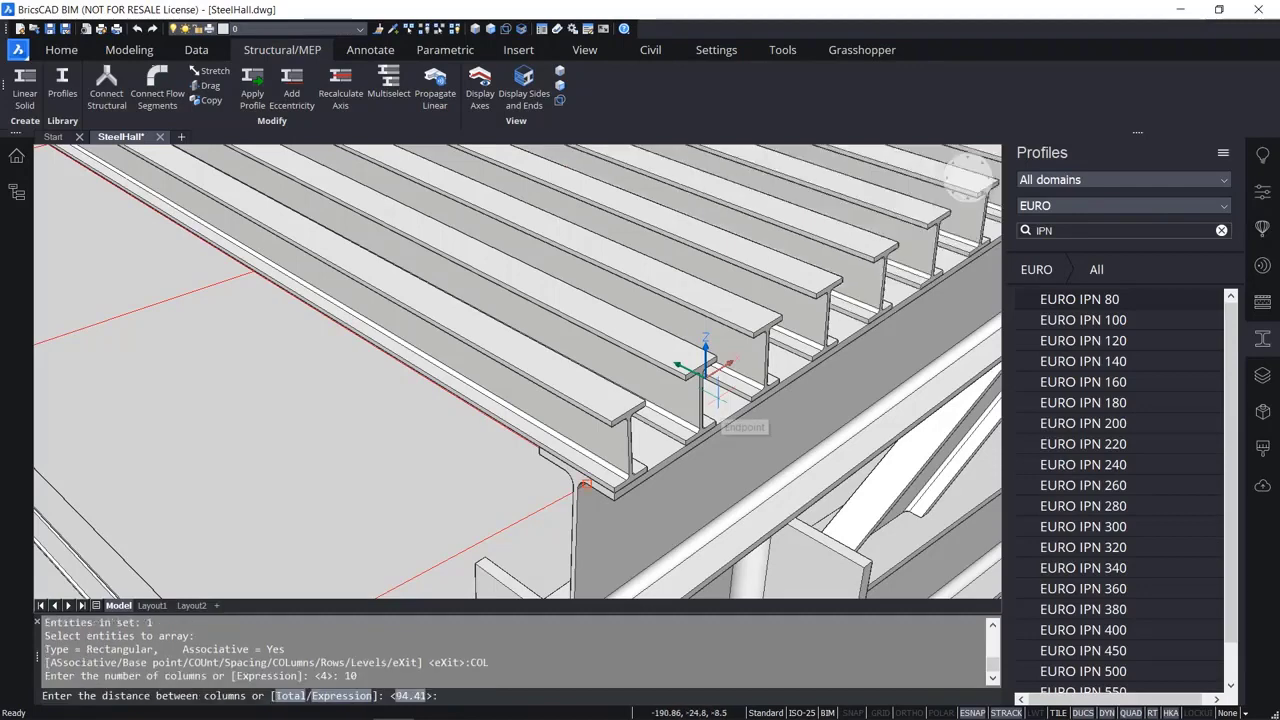
Define the total column distance from the first beam's inner bottom-flange corner to the ridge corner of the end truss's top chord, and finish the array.
scroll(706, 367, down, 5)
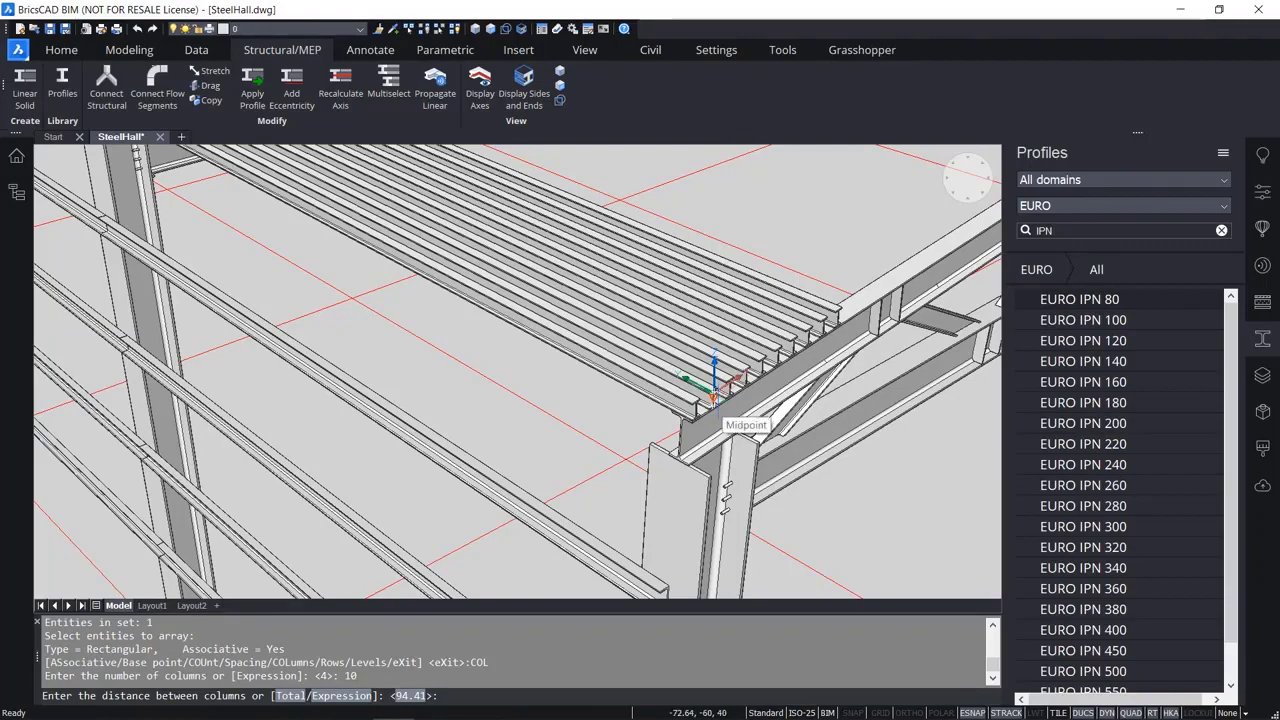
scroll(712, 396, down, 3)
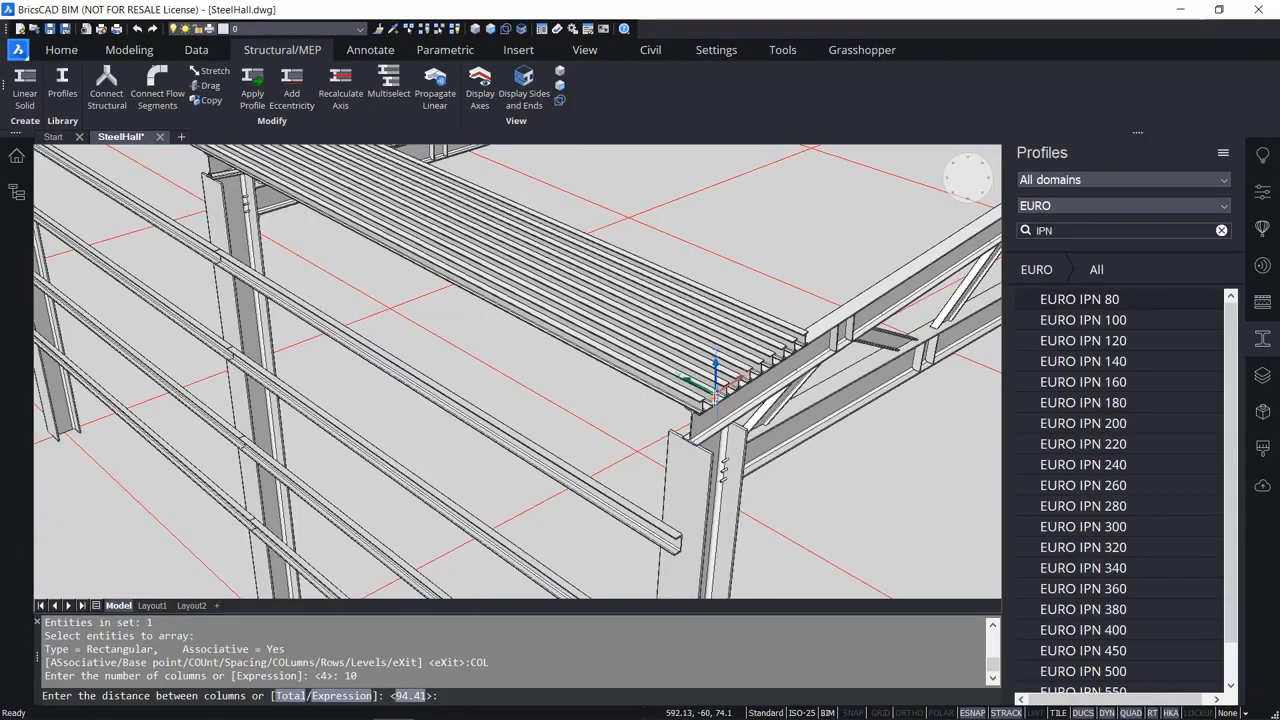
middle_drag(820, 330, 463, 370)
scroll(462, 353, down, 2)
scroll(462, 353, down, 2)
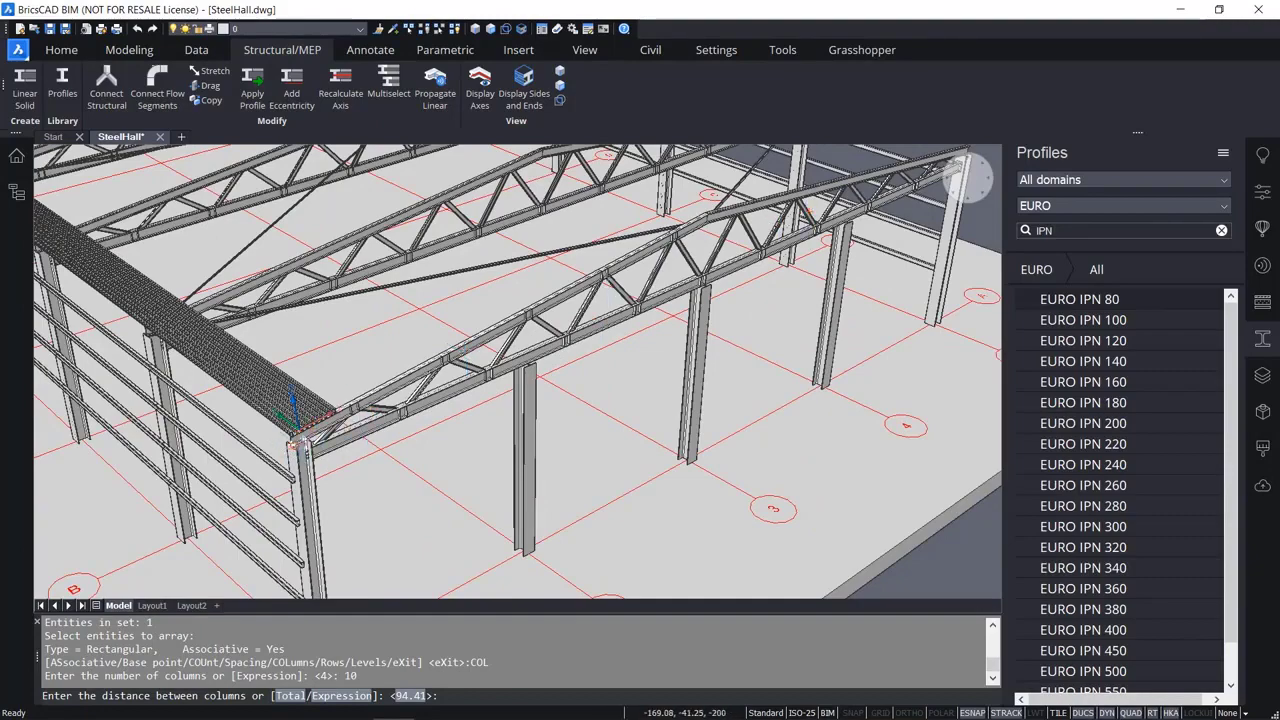
scroll(294, 446, up, 3)
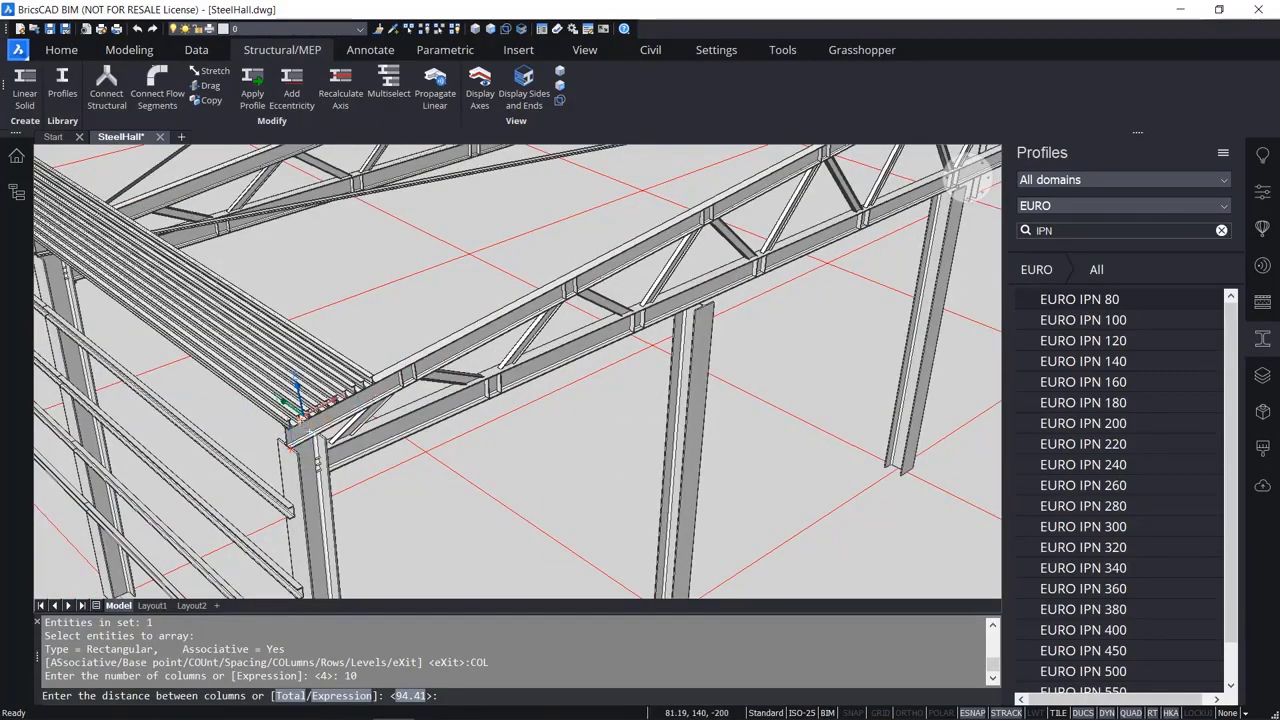
scroll(298, 430, up, 3)
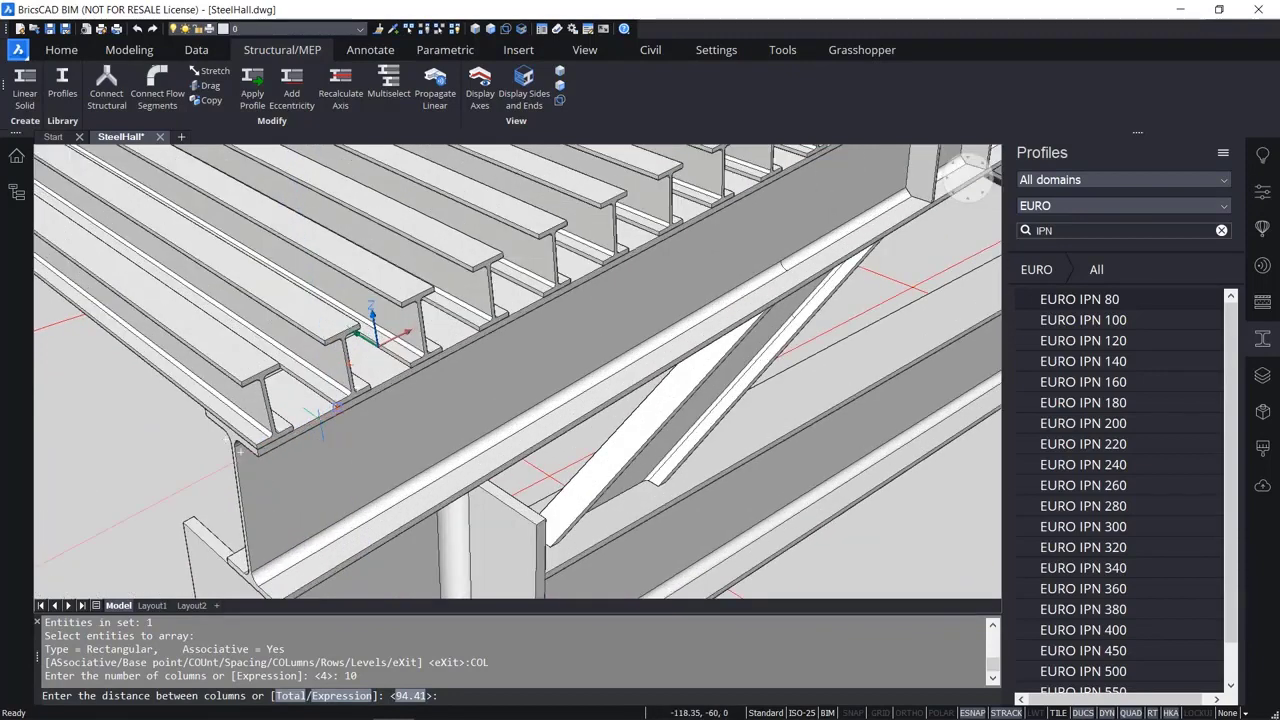
key(Return)
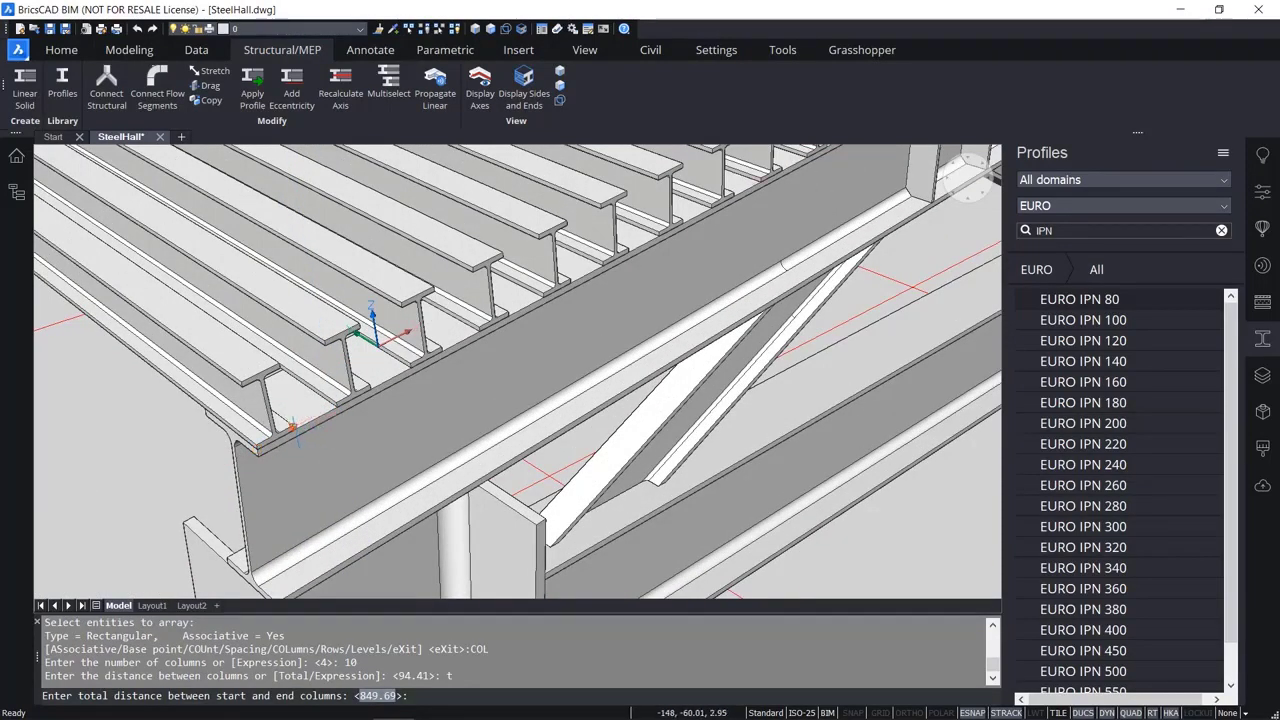
scroll(292, 428, up, 3)
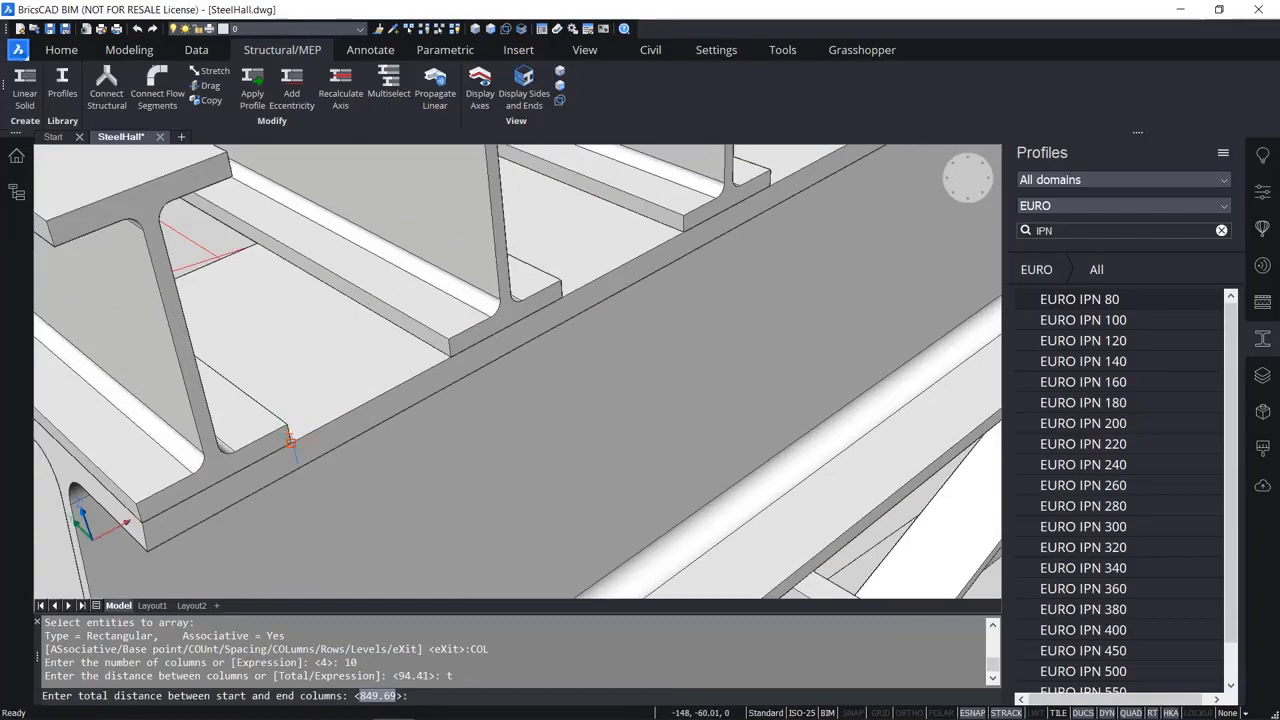
click(290, 440)
scroll(430, 408, down, 5)
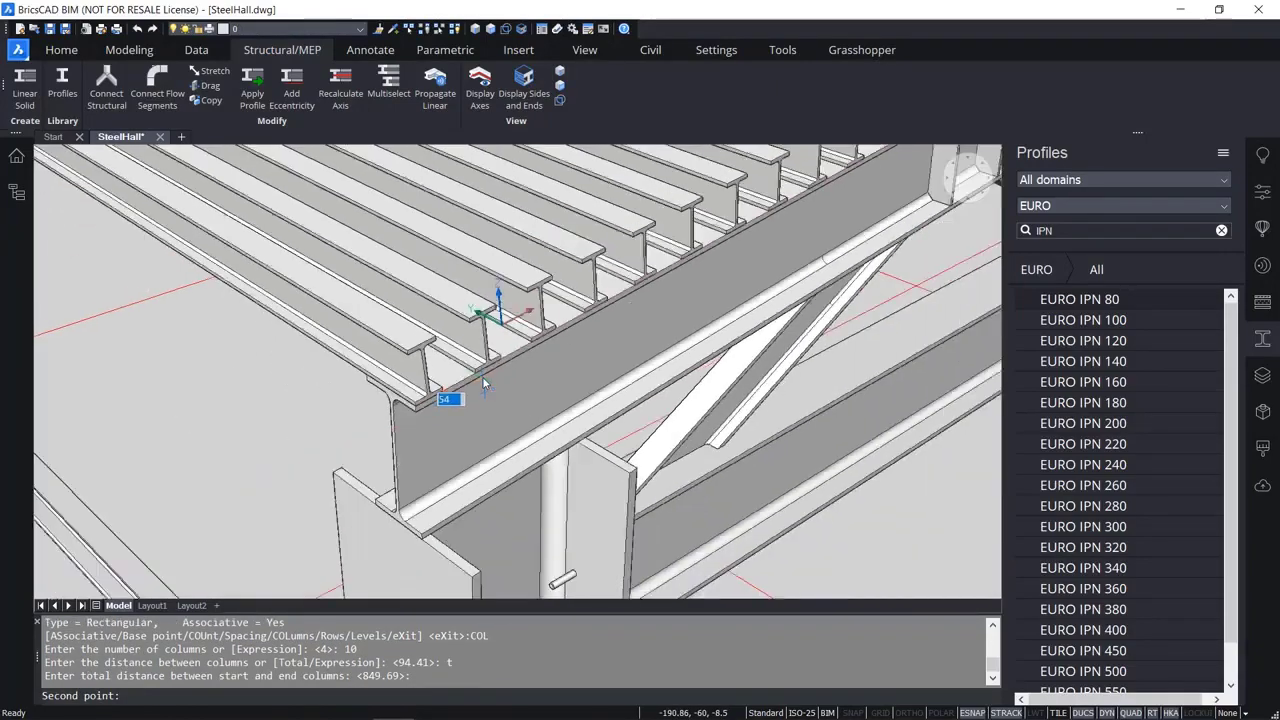
scroll(483, 381, down, 8)
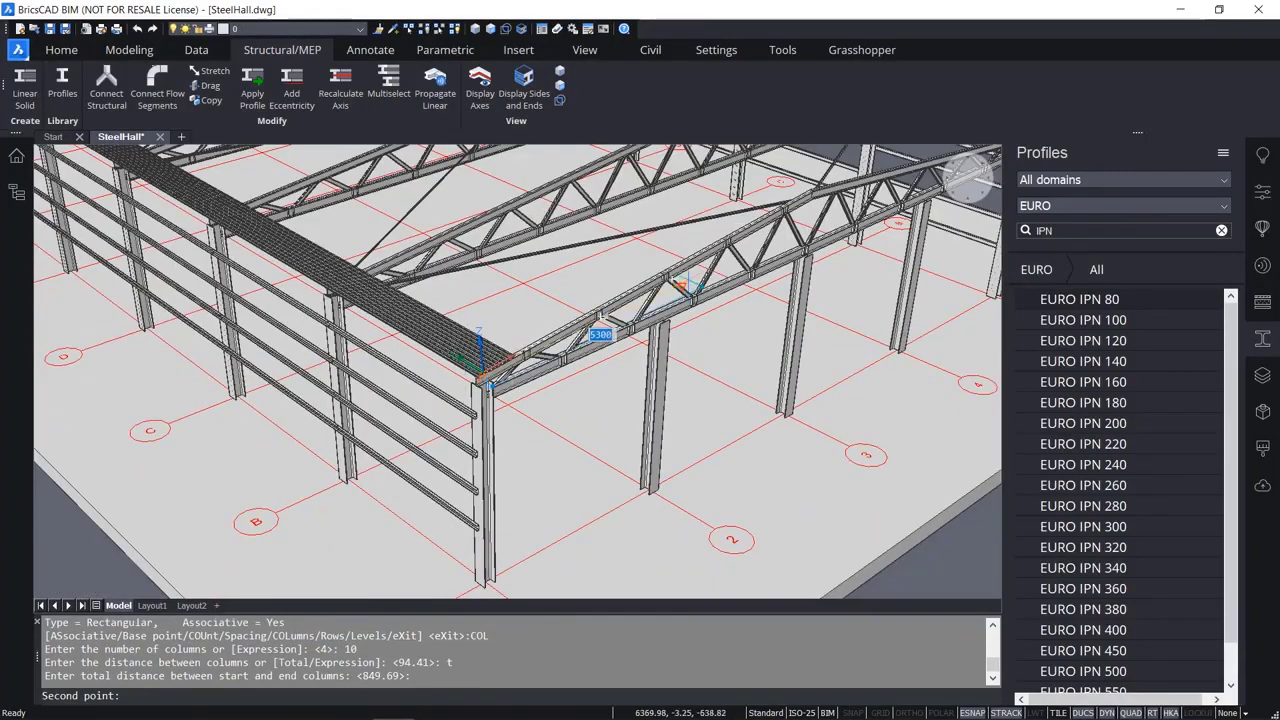
scroll(712, 264, up, 10)
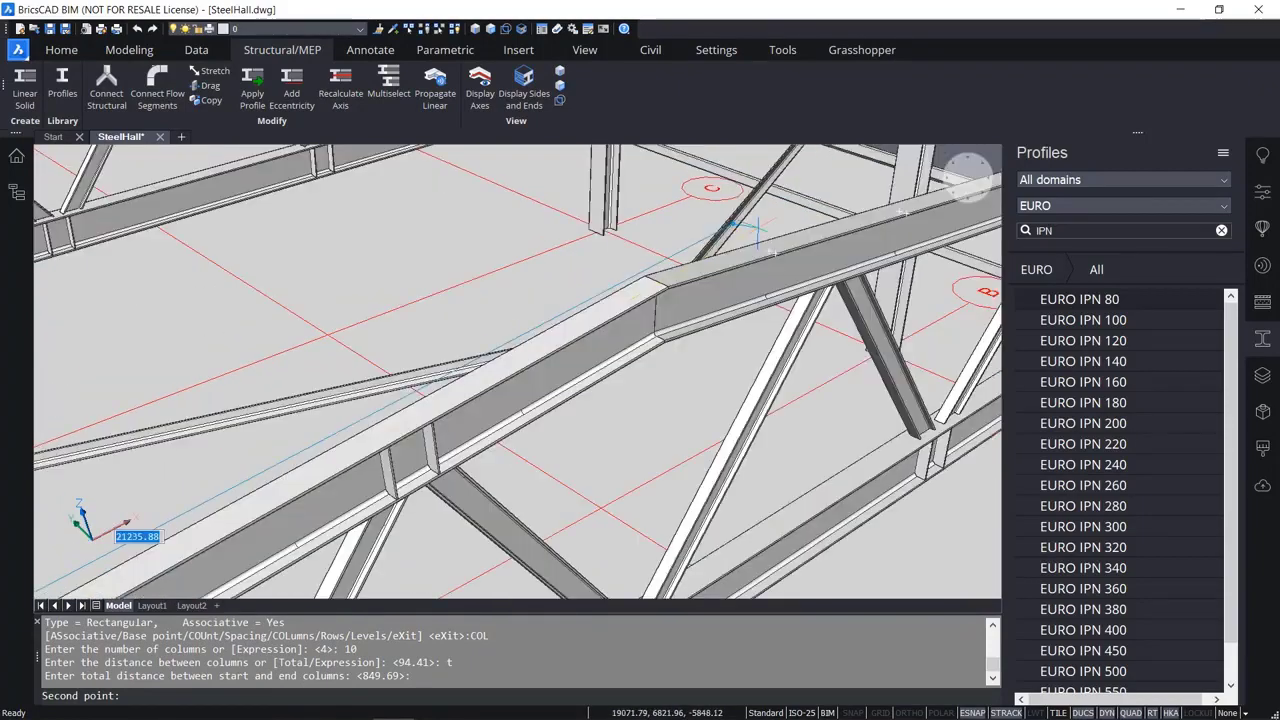
scroll(660, 300, up, 4)
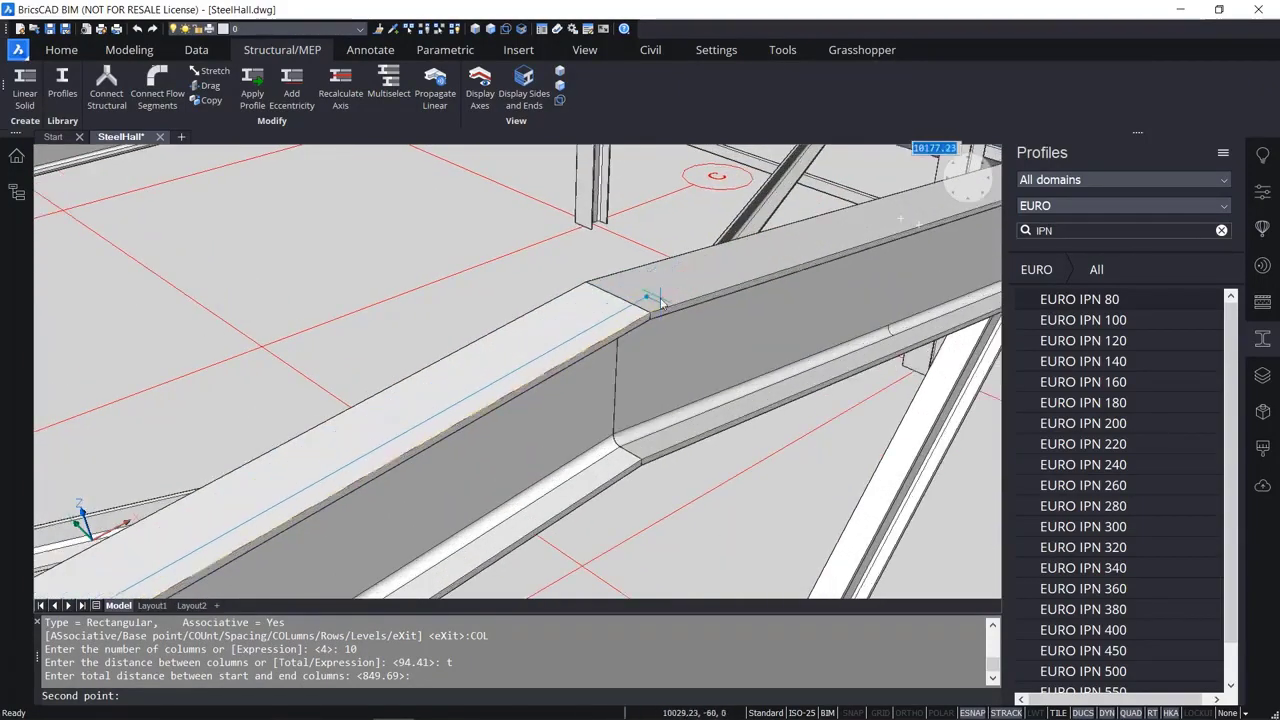
click(640, 315)
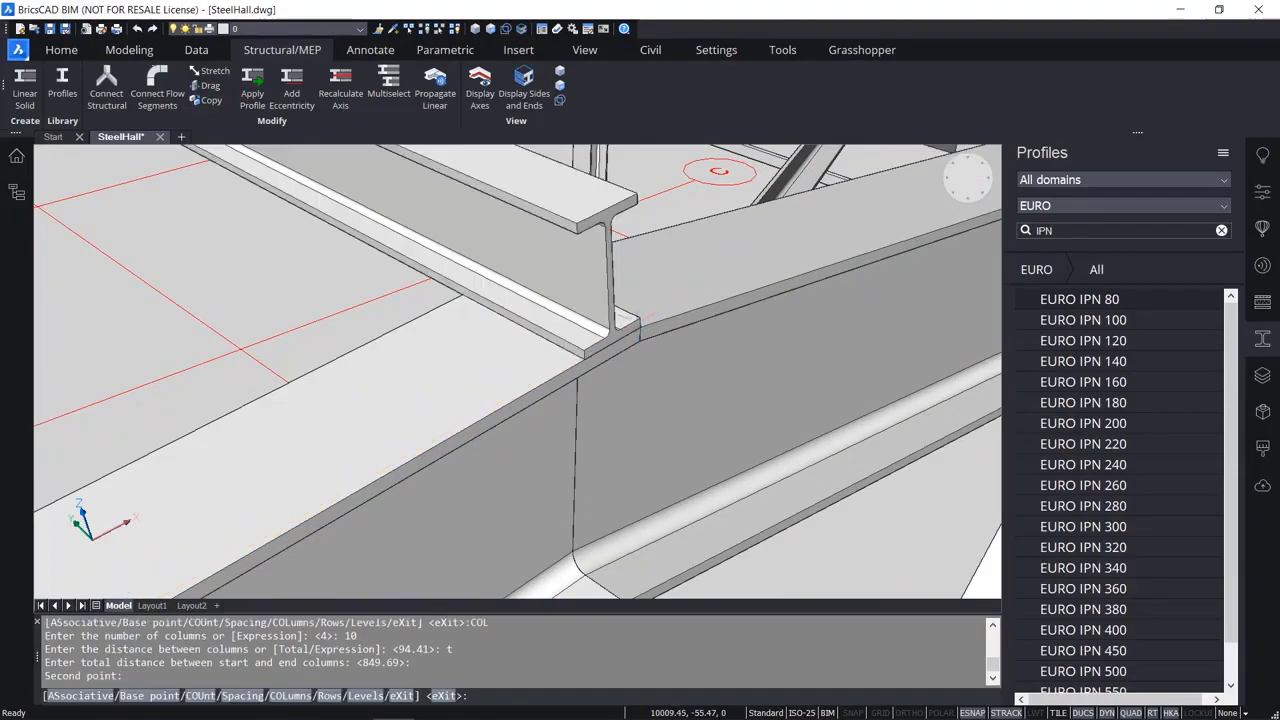
scroll(458, 392, down, 14)
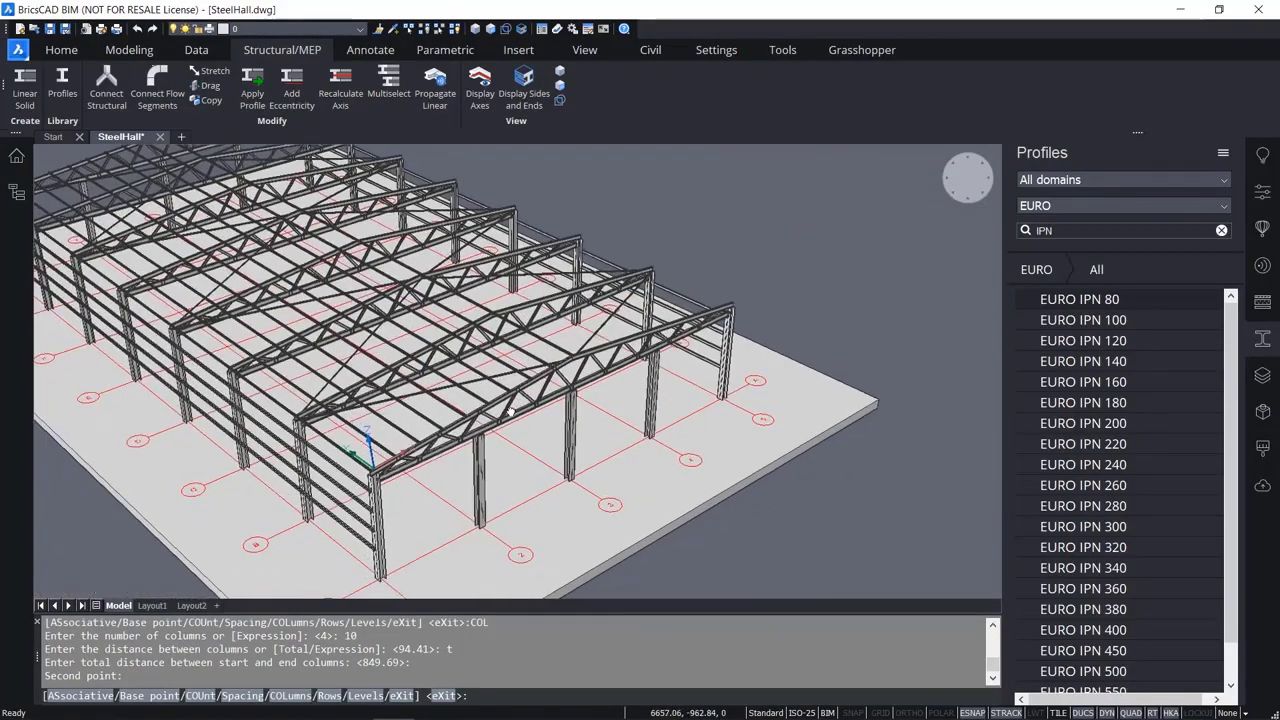
scroll(510, 411, up, 4)
scroll(411, 461, down, 2)
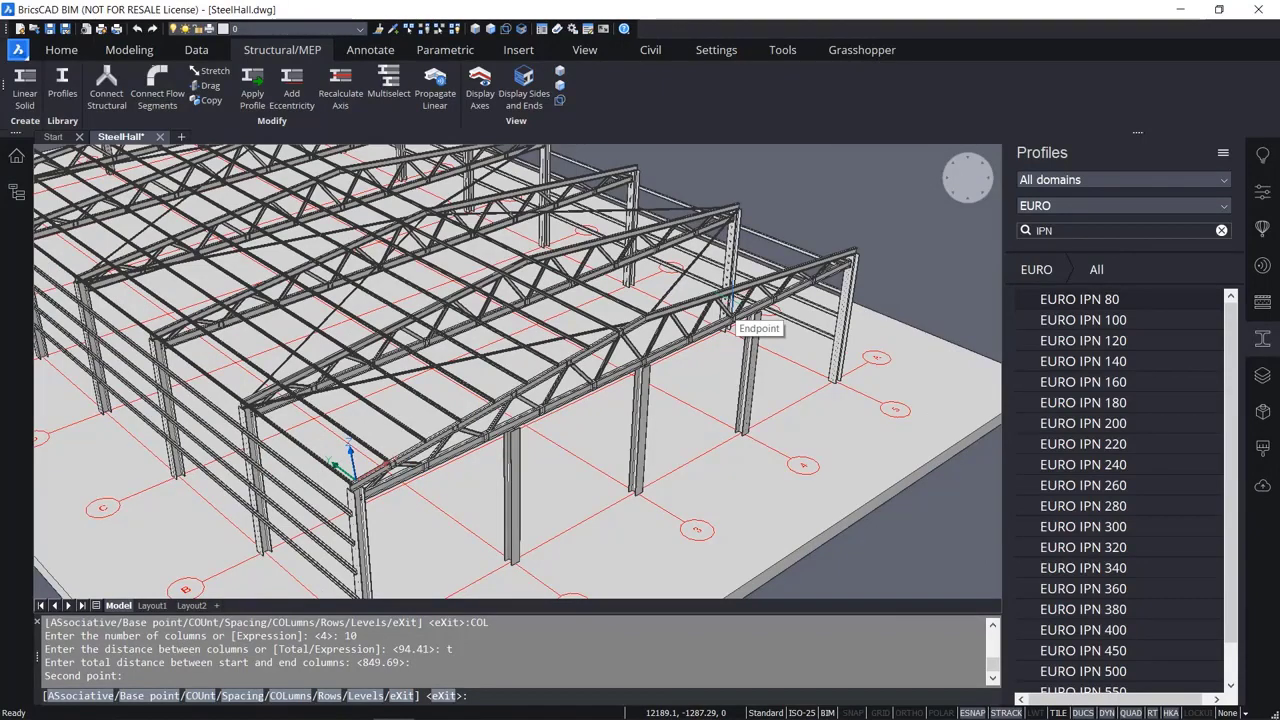
key(Return)
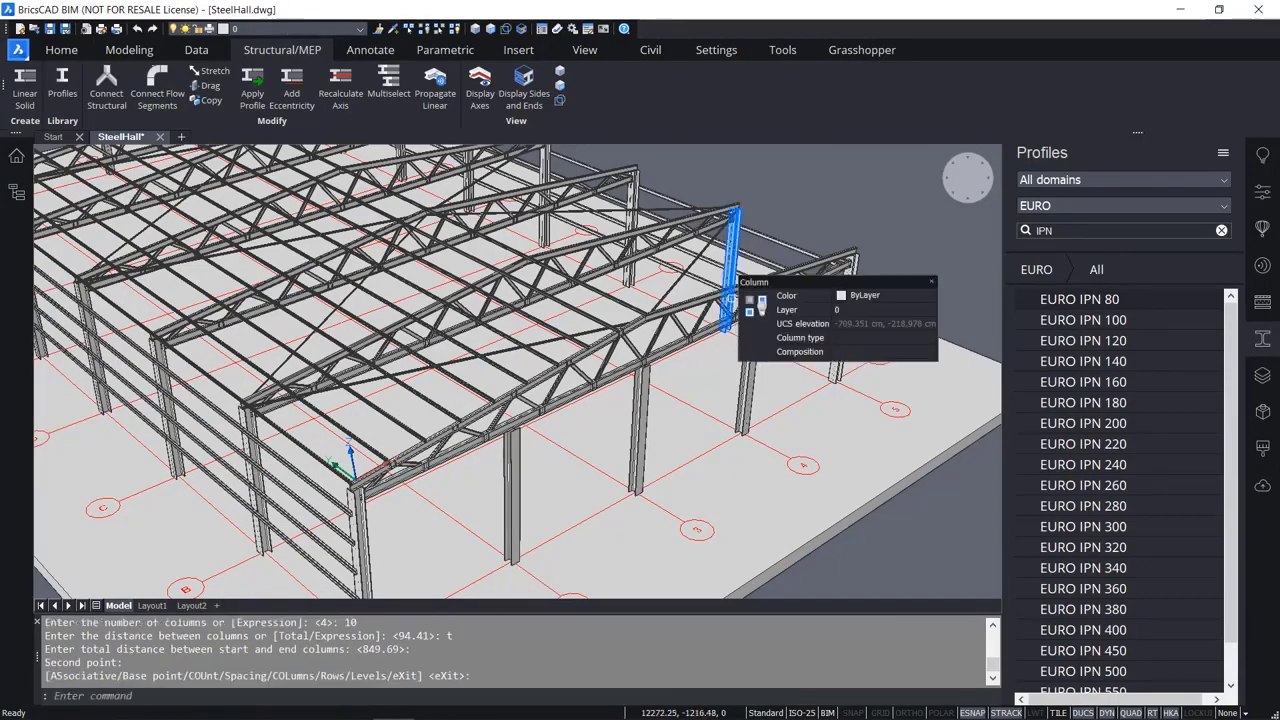
Set the number of rows of the IPN 80 purlin array to 1 to remove the copies beyond the hall.
scroll(730, 300, down, 10)
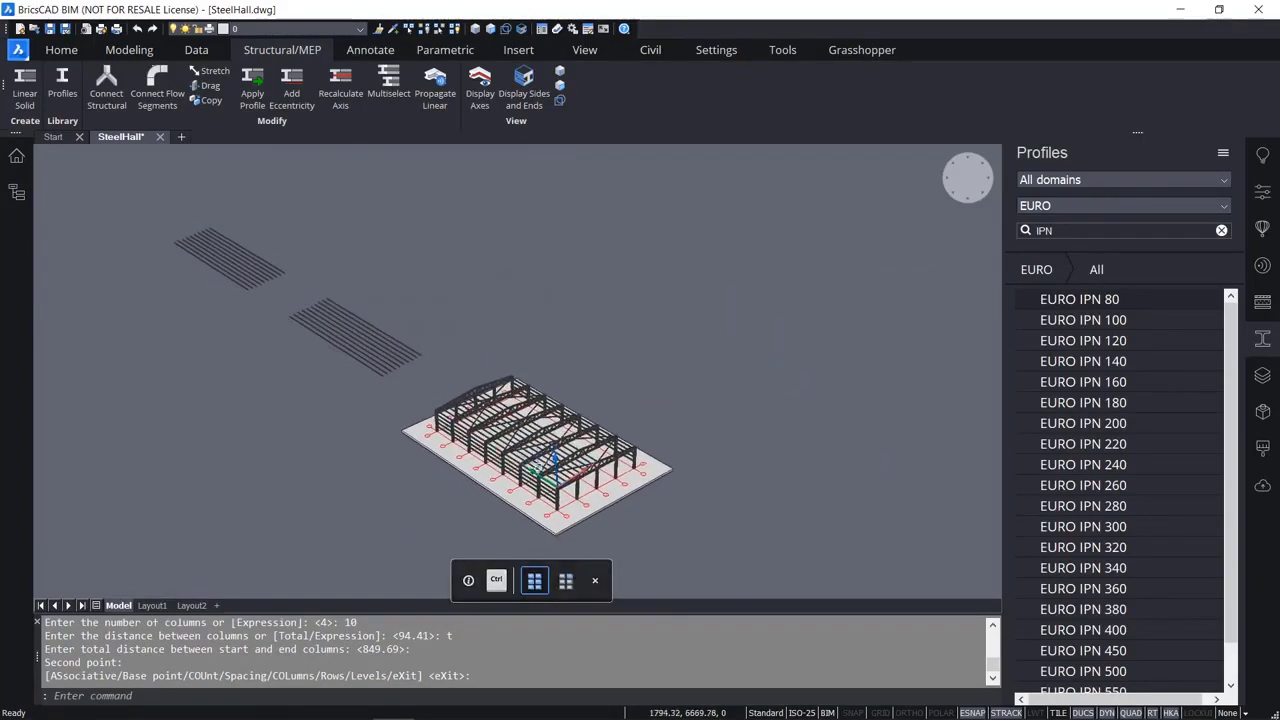
shift+middle_drag(538, 469, 588, 452)
drag(310, 391, 299, 357)
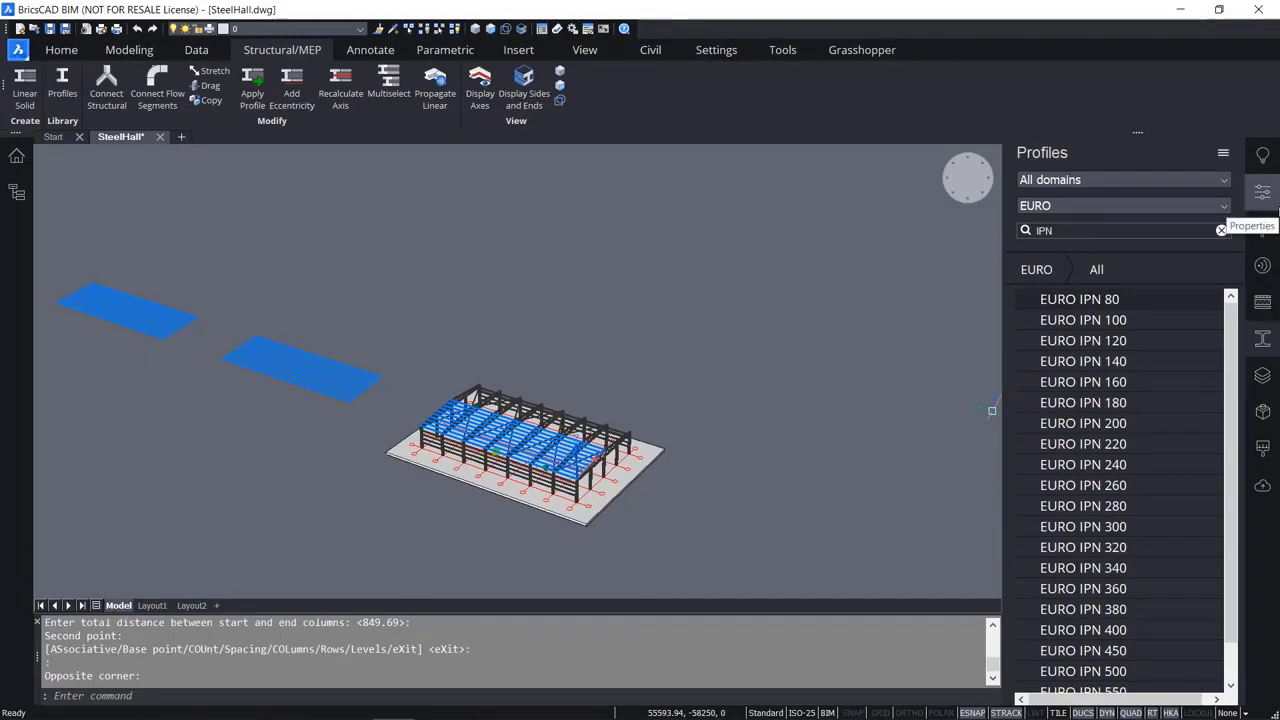
click(1263, 192)
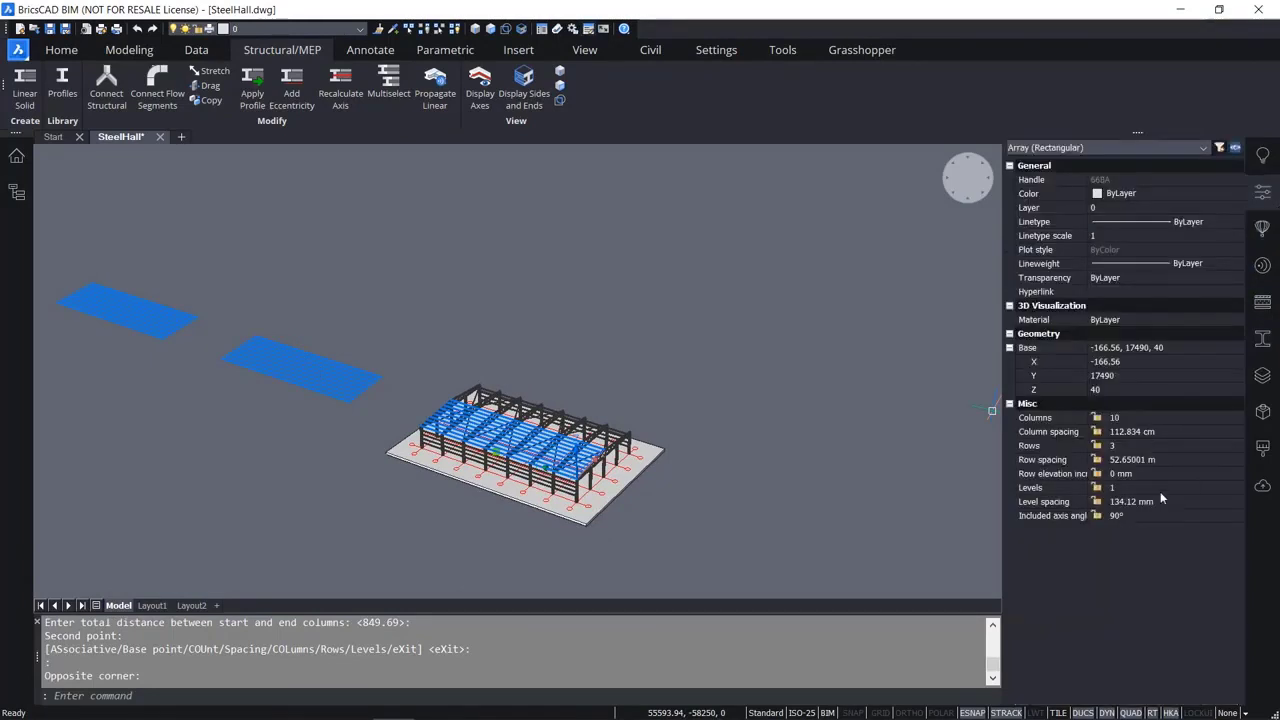
click(1144, 445)
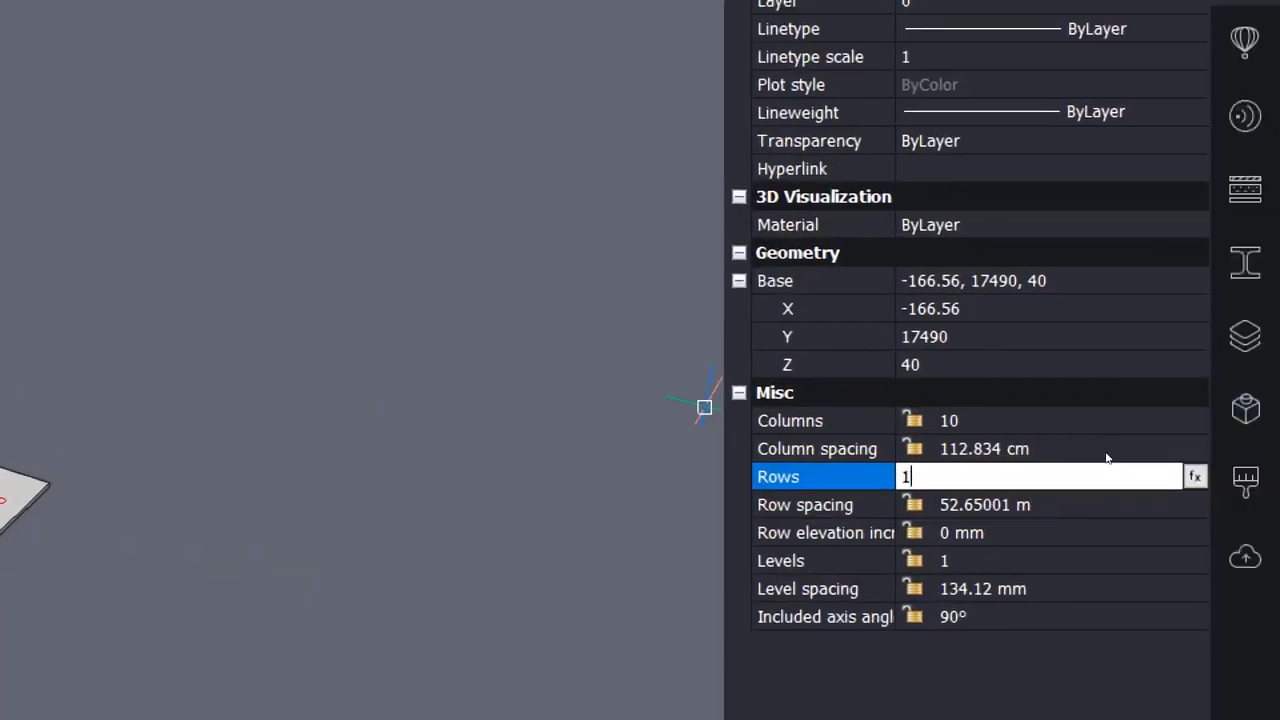
key(Return)
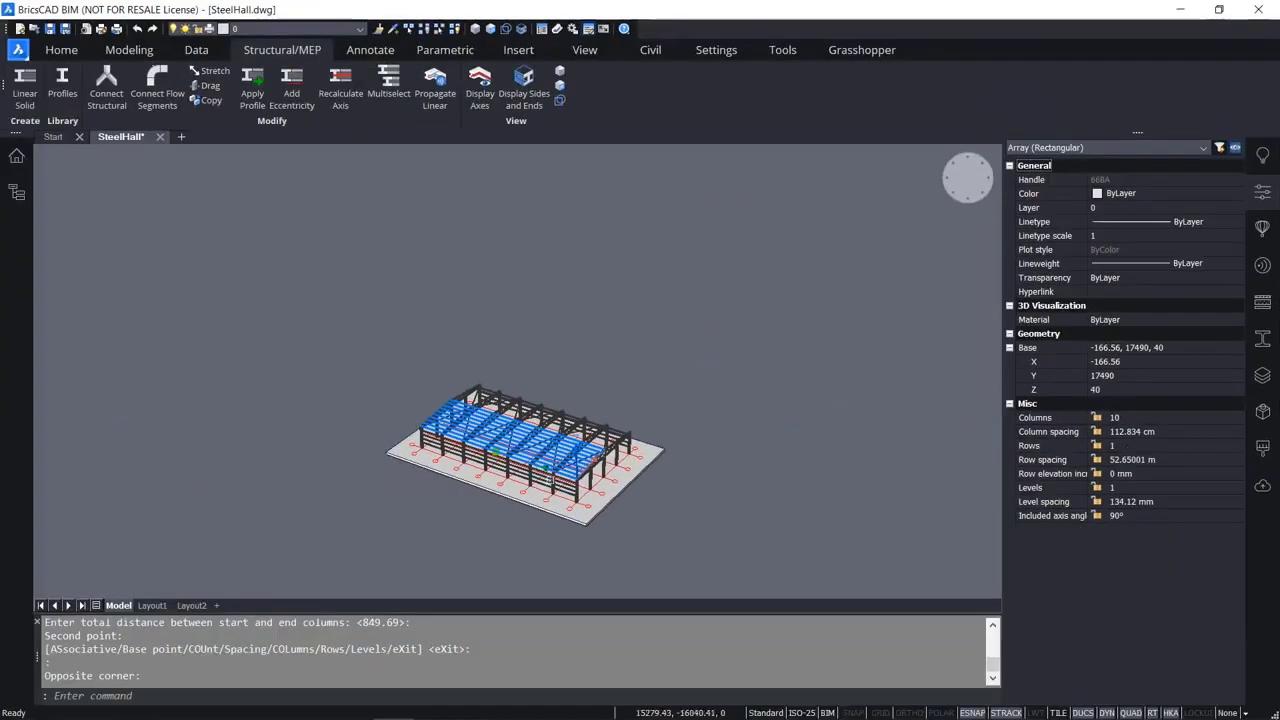
key(Escape)
scroll(548, 478, up, 8)
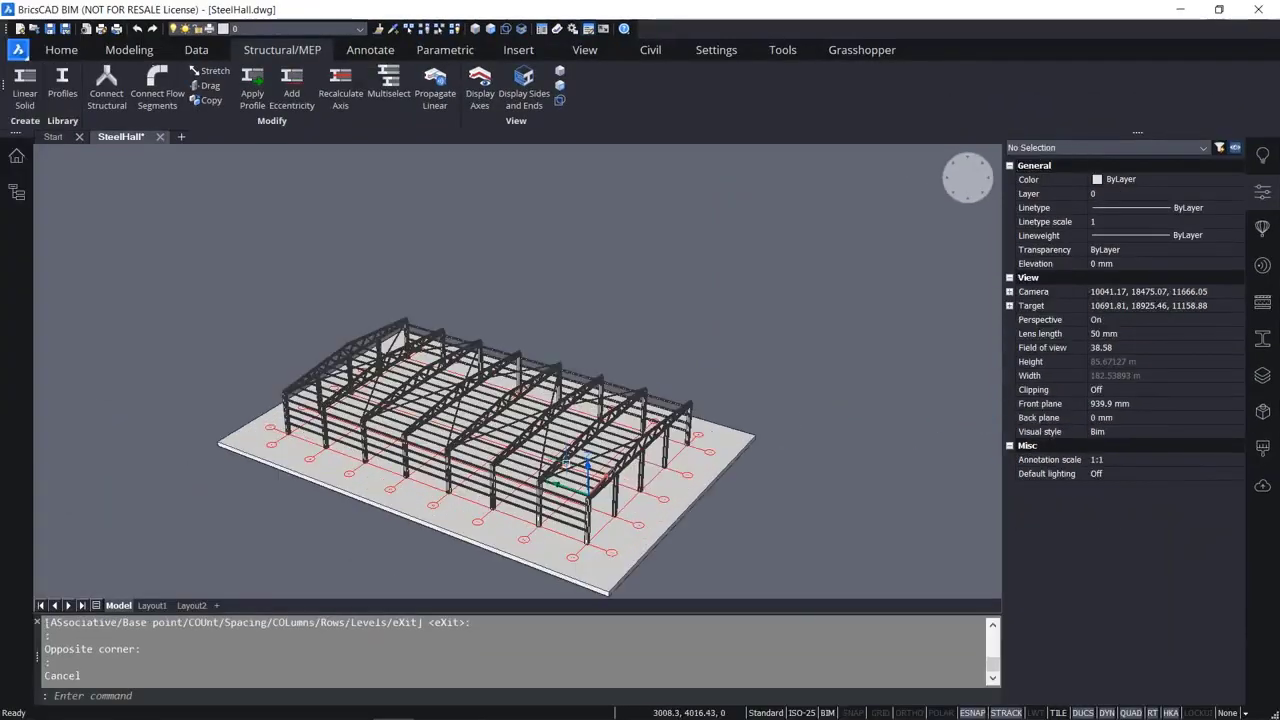
scroll(534, 462, up, 5)
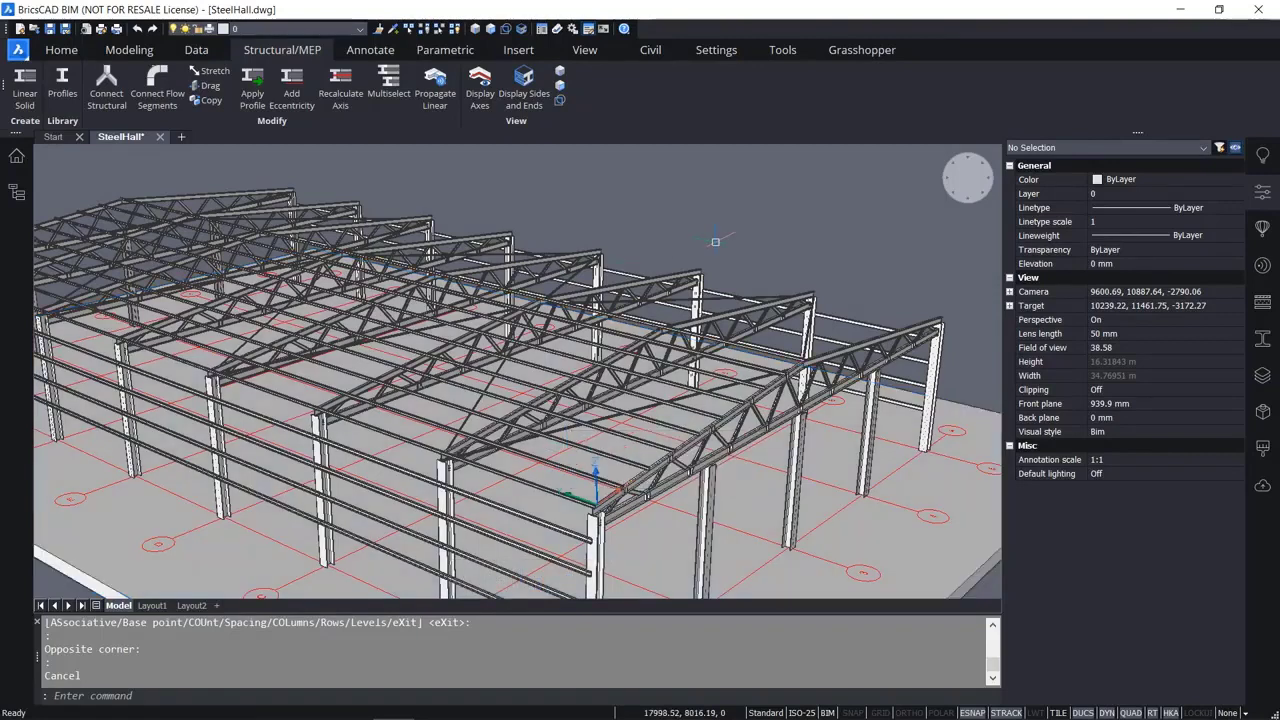
click(687, 217)
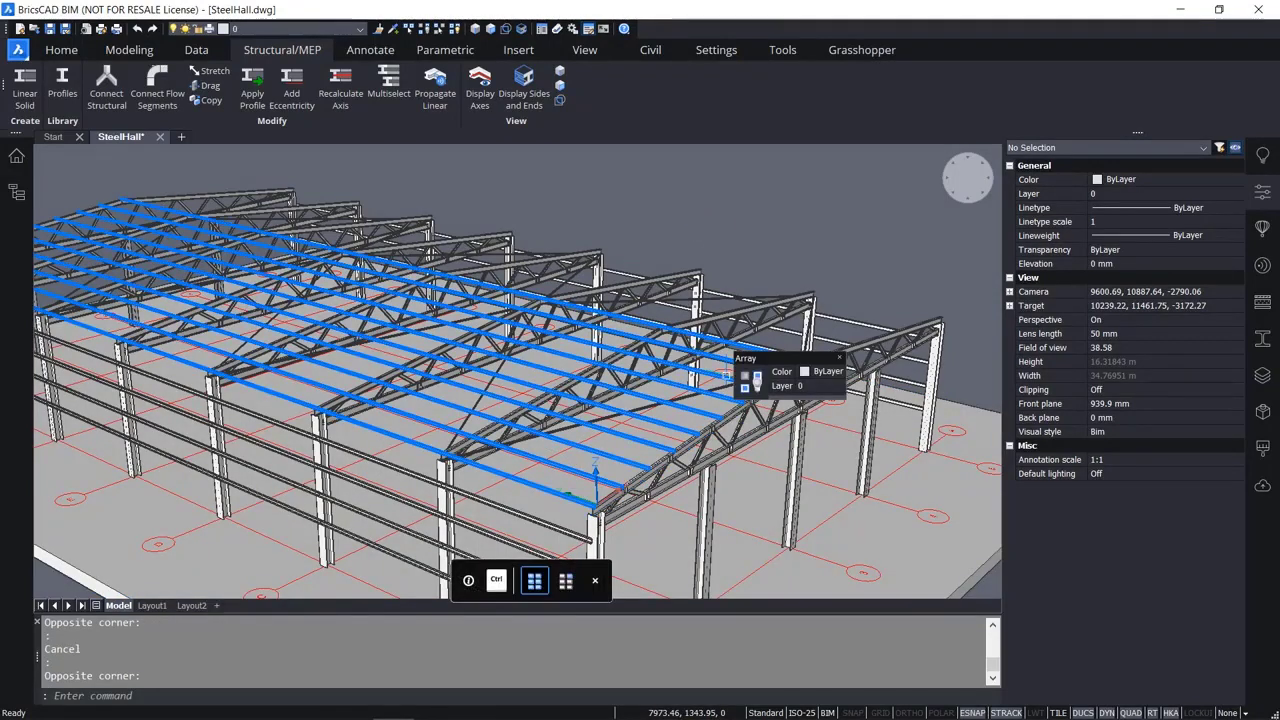
Reset the UCS to the World coordinate system.
text(p)
key(Return)
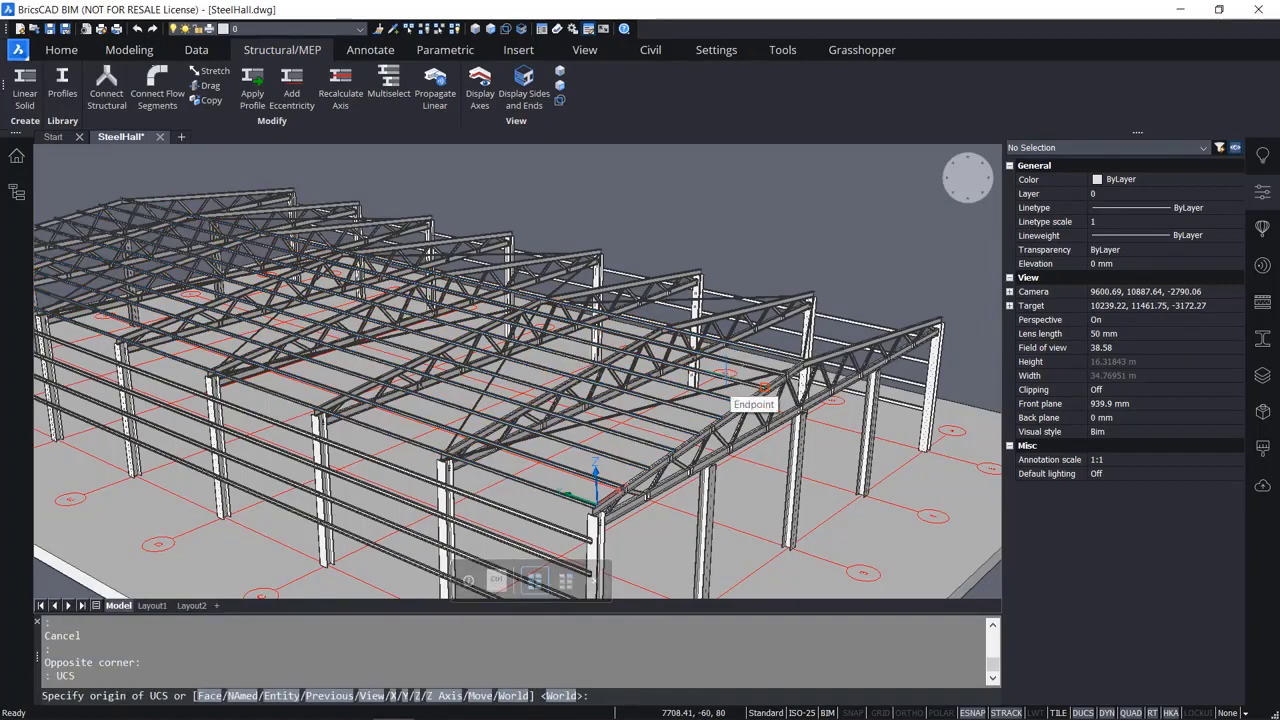
key(Return)
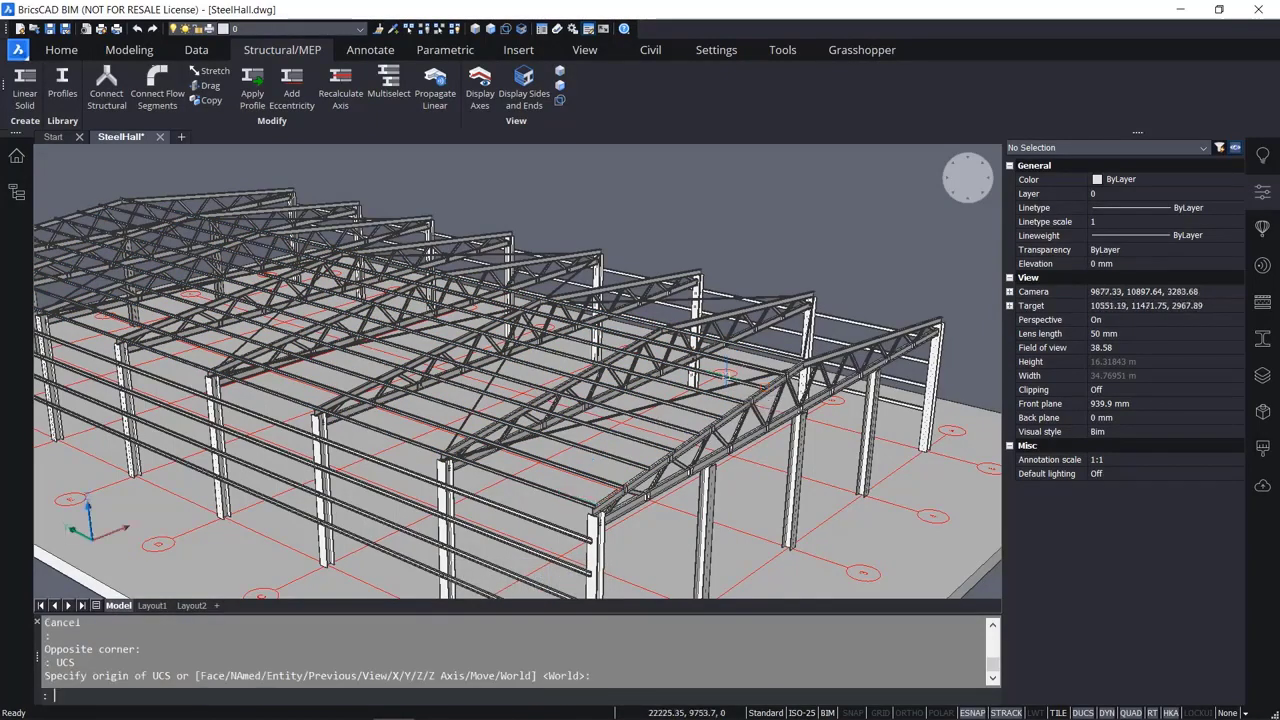
Mirror the roof purlin array to the opposite roof slope about the hall's lengthwise centre grid line, keeping the original array.
shift+middle_drag(735, 325, 726, 413)
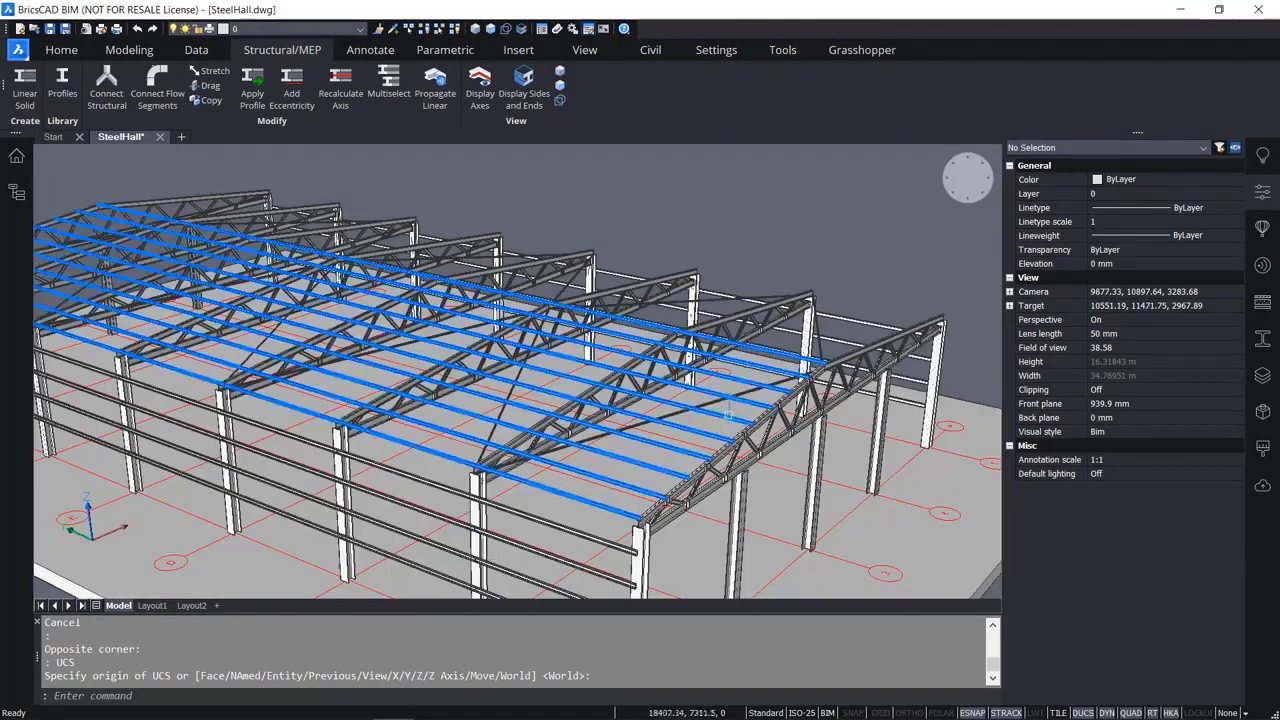
text(mir)
key(Return)
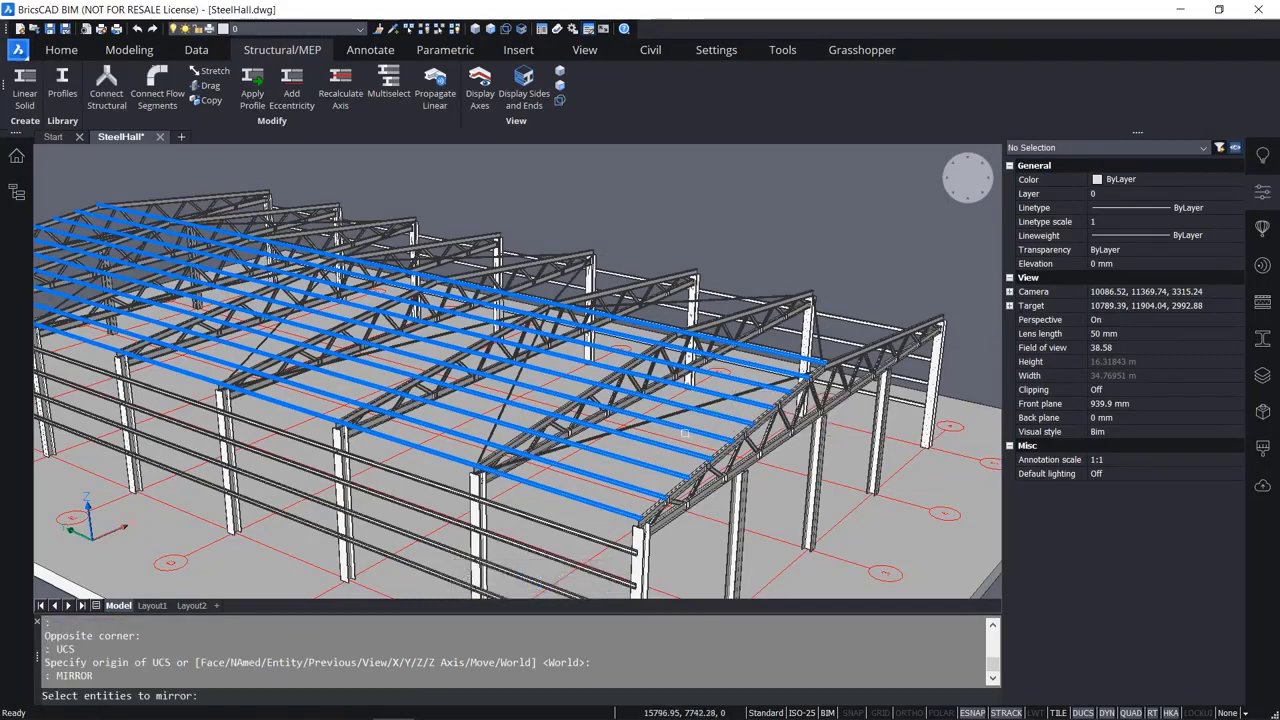
click(685, 433)
key(Return)
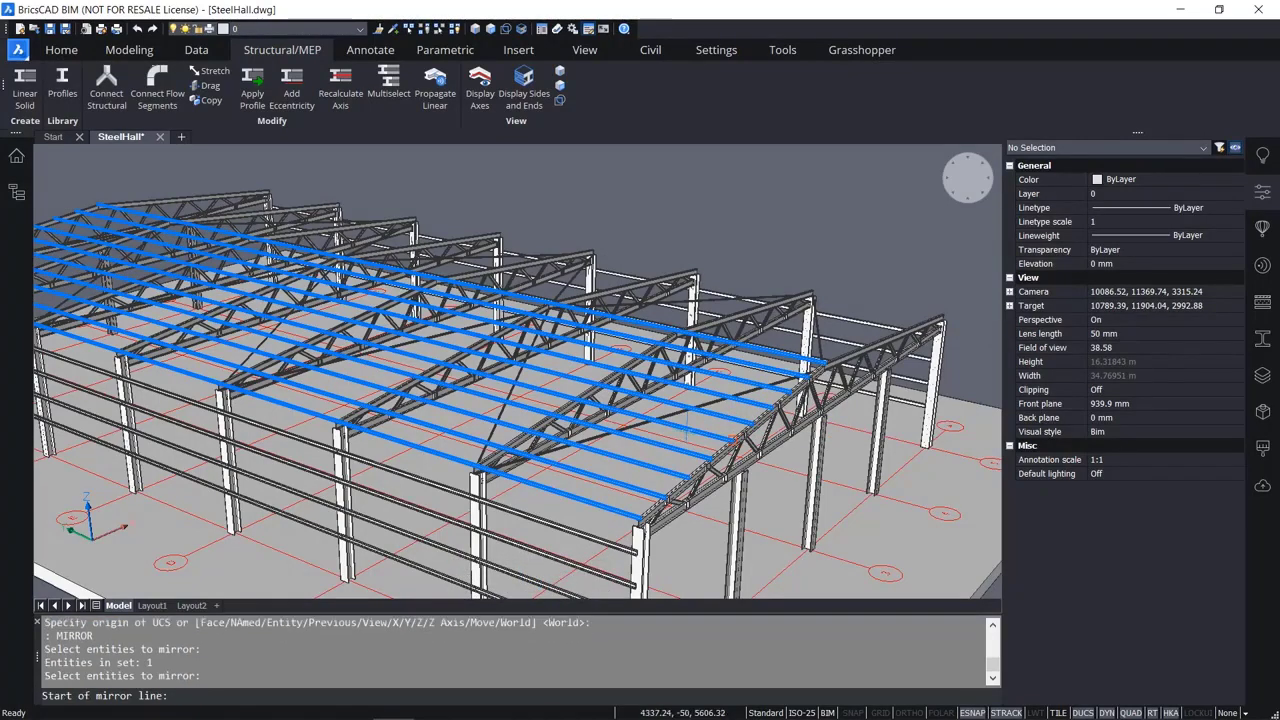
shift+middle_drag(772, 532, 642, 533)
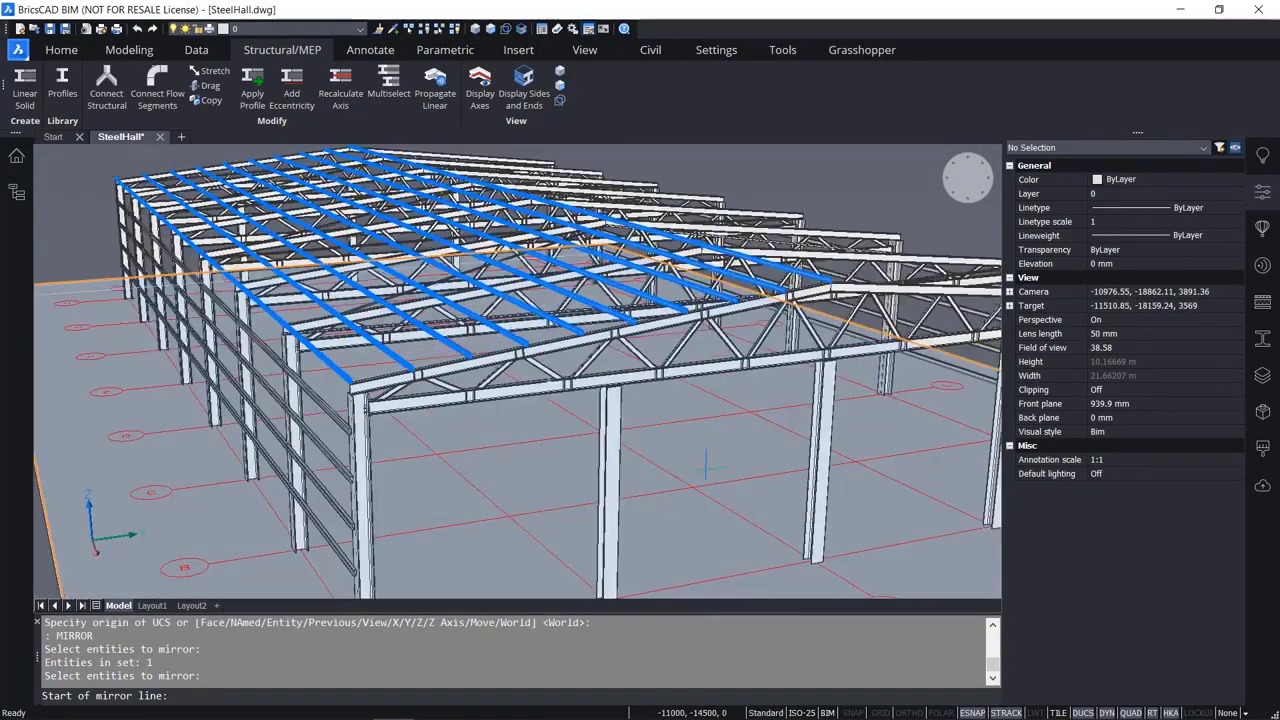
scroll(702, 467, up, 4)
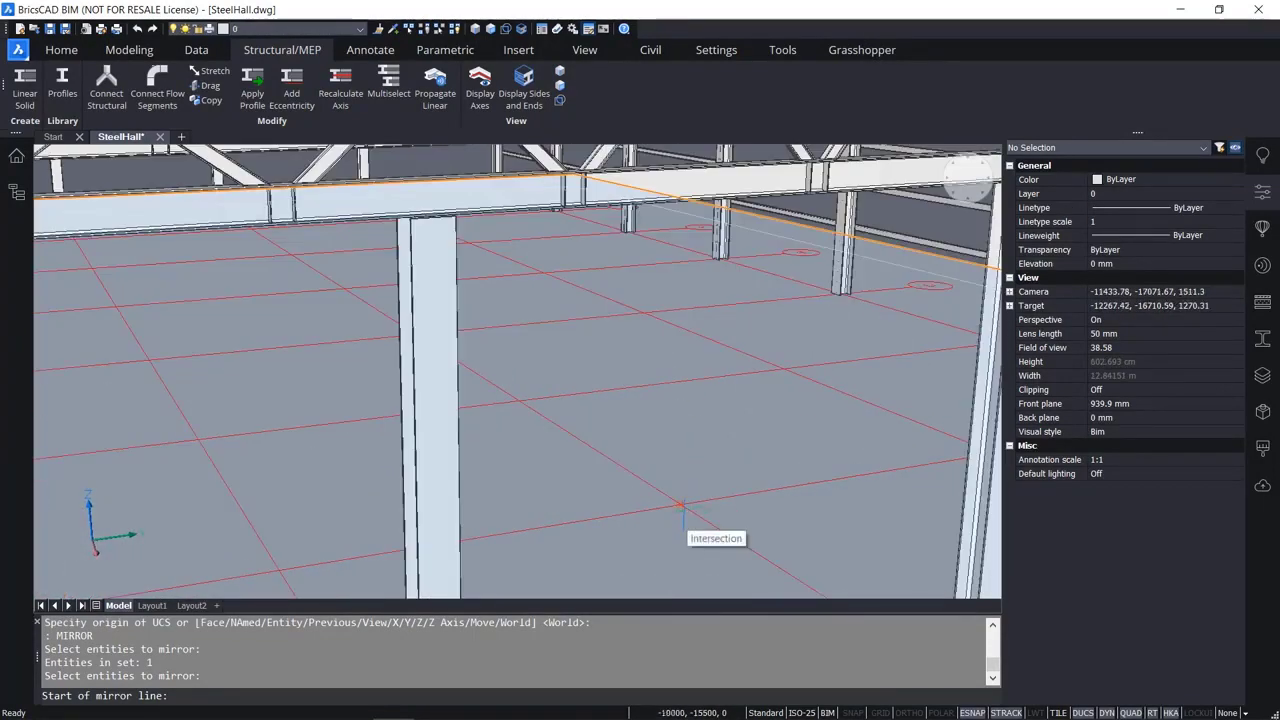
click(681, 507)
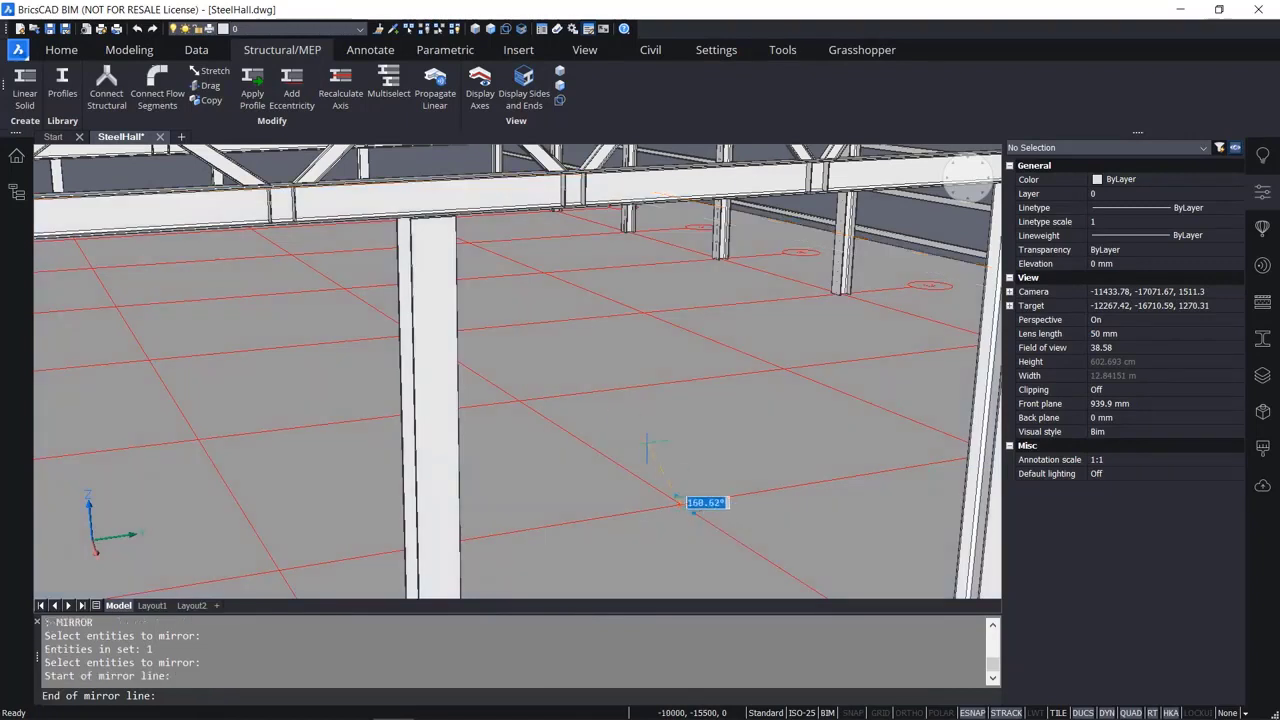
click(520, 400)
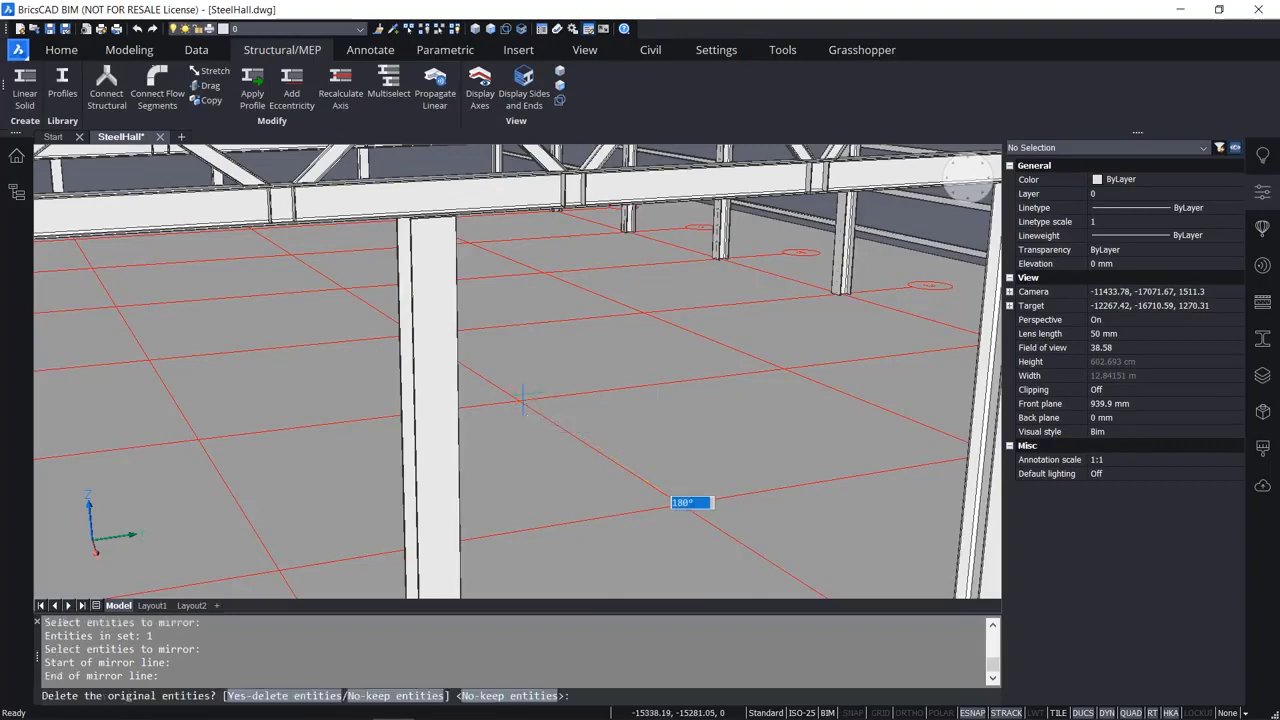
scroll(530, 395, down, 5)
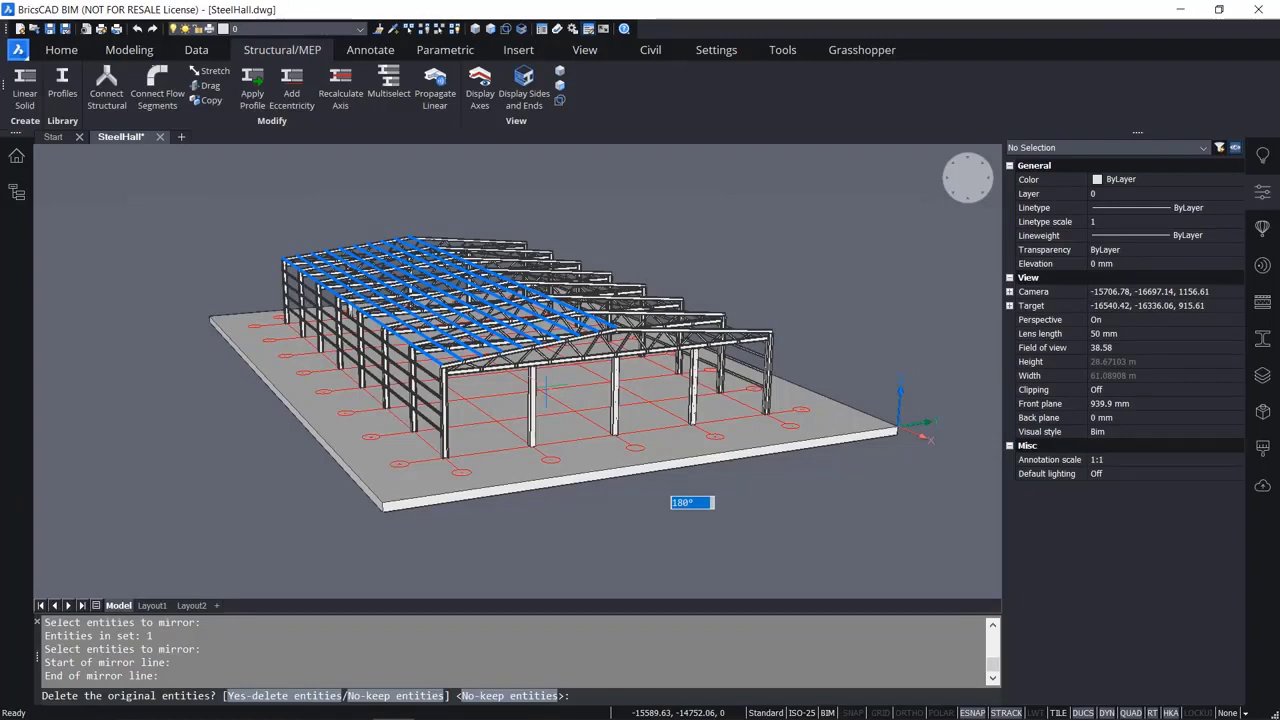
key(Return)
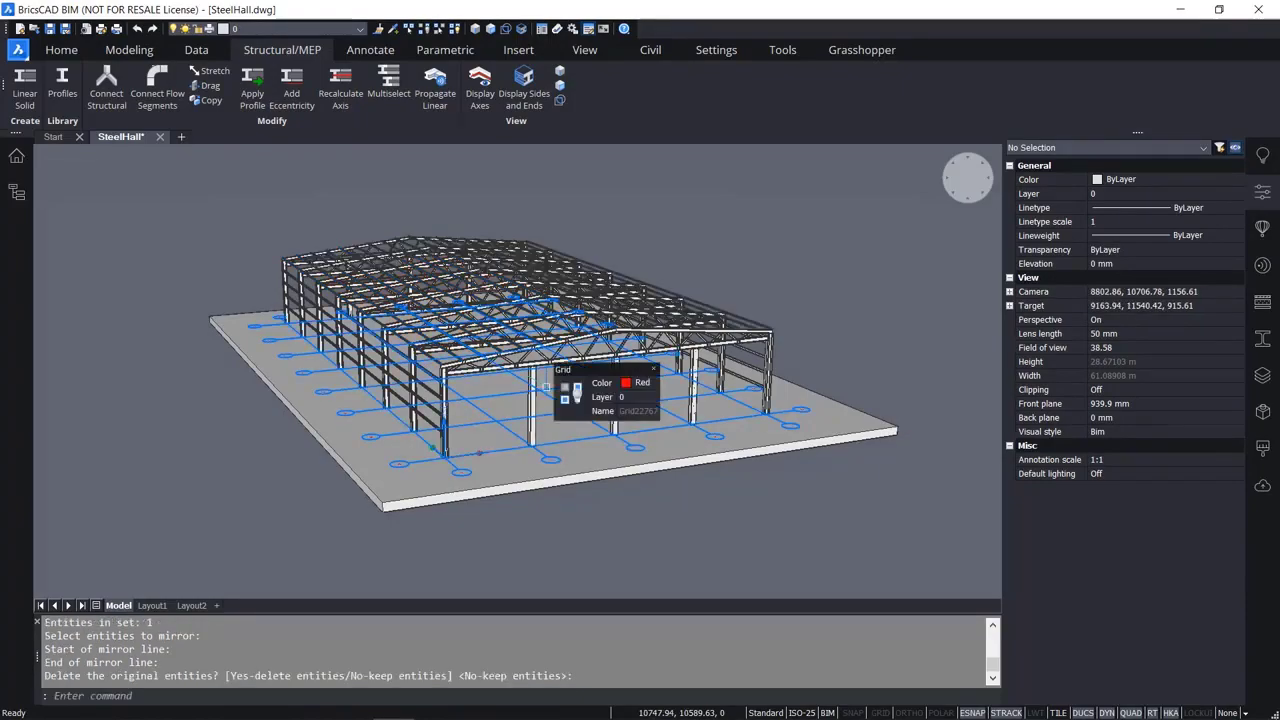
Examine how the original and mirrored purlins meet on the truss top chords at the ridge.
scroll(680, 310, up, 3)
shift+middle_drag(679, 311, 514, 320)
scroll(514, 320, up, 6)
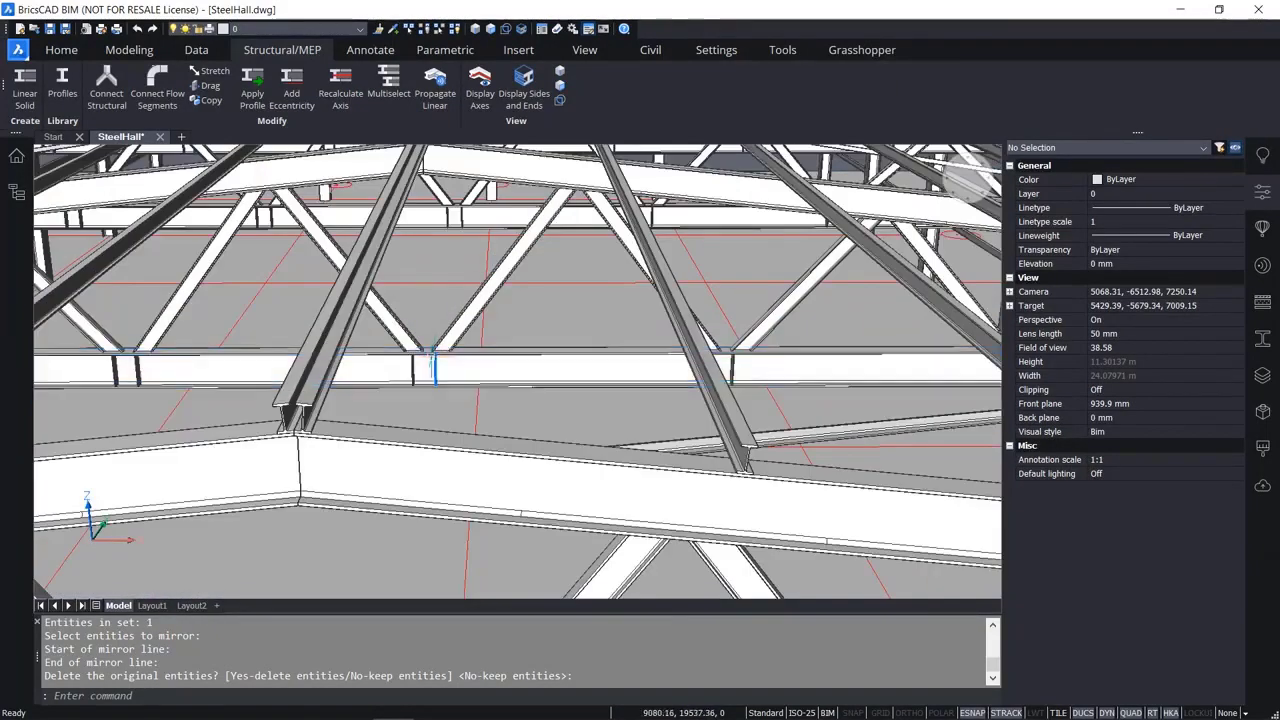
scroll(432, 358, down, 8)
shift+middle_drag(432, 358, 565, 375)
scroll(464, 358, down, 4)
scroll(565, 376, up, 3)
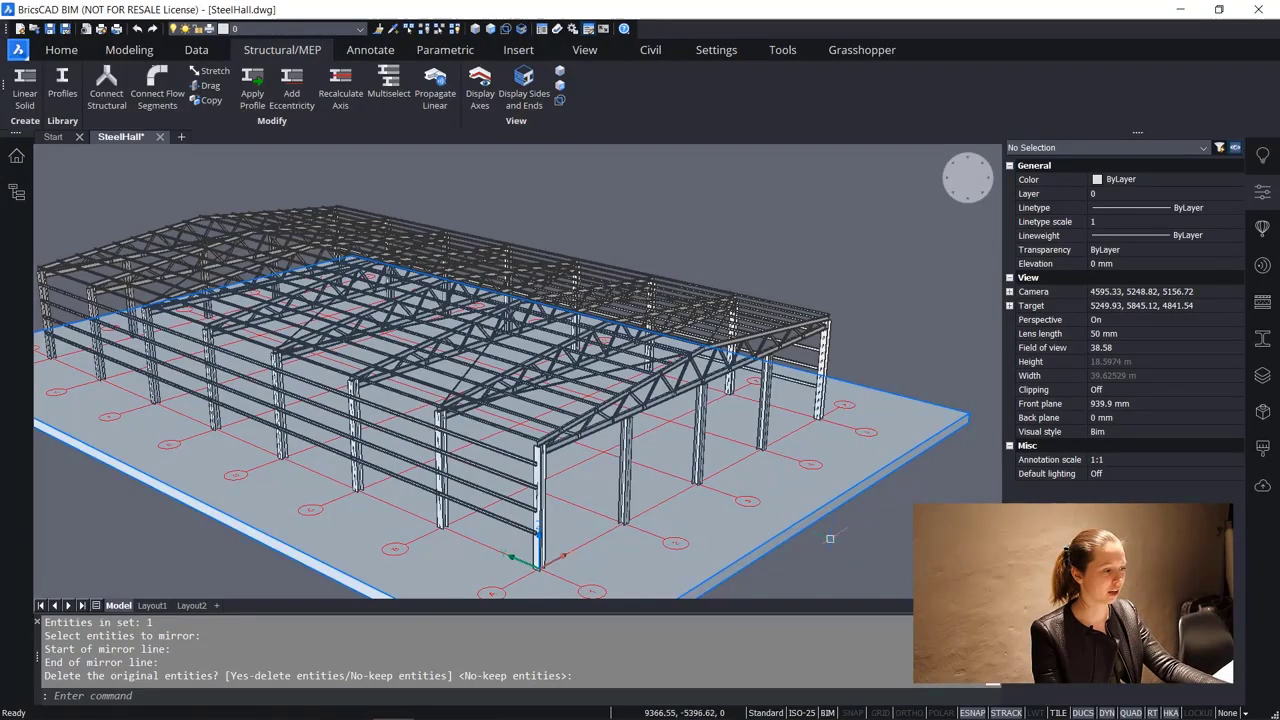
Hide the floor slab and the structural grid so only the steel frame is displayed.
click(838, 558)
click(728, 470)
right_click(846, 559)
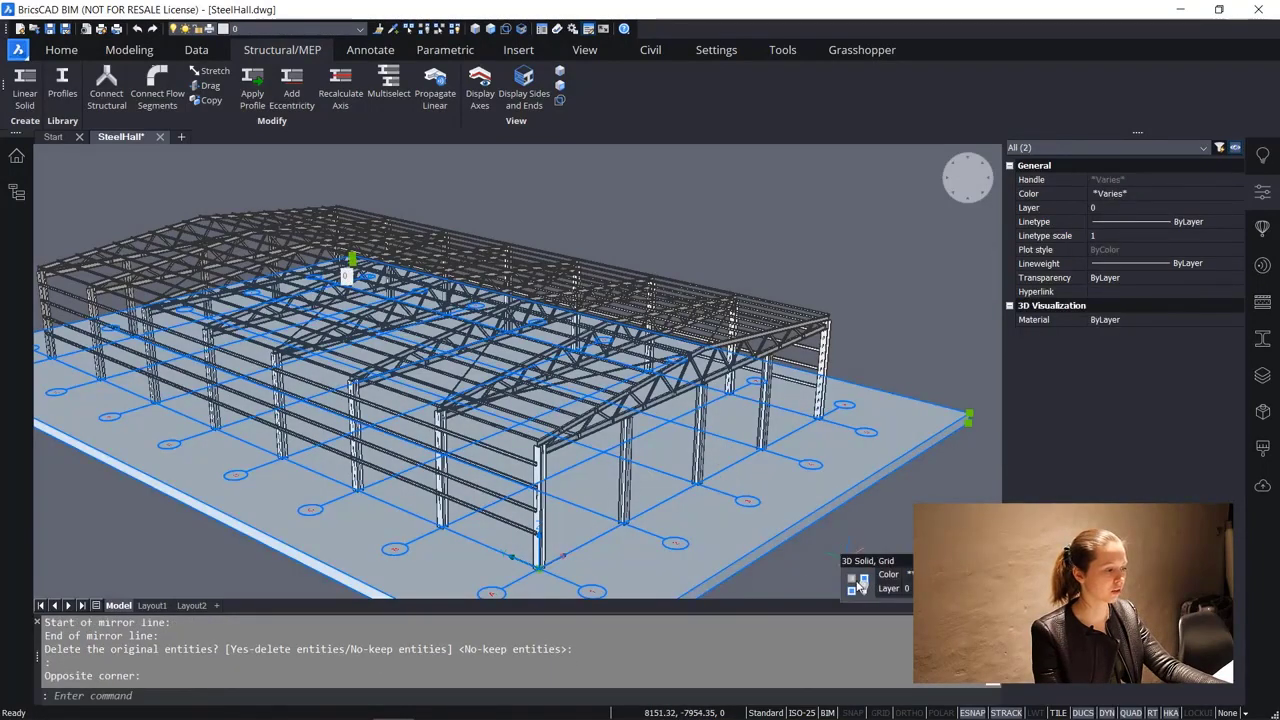
click(854, 578)
Collapse the properties display and examine the complete steel frame from the Top Front Left view and a lower angle.
shift+middle_drag(684, 514, 725, 511)
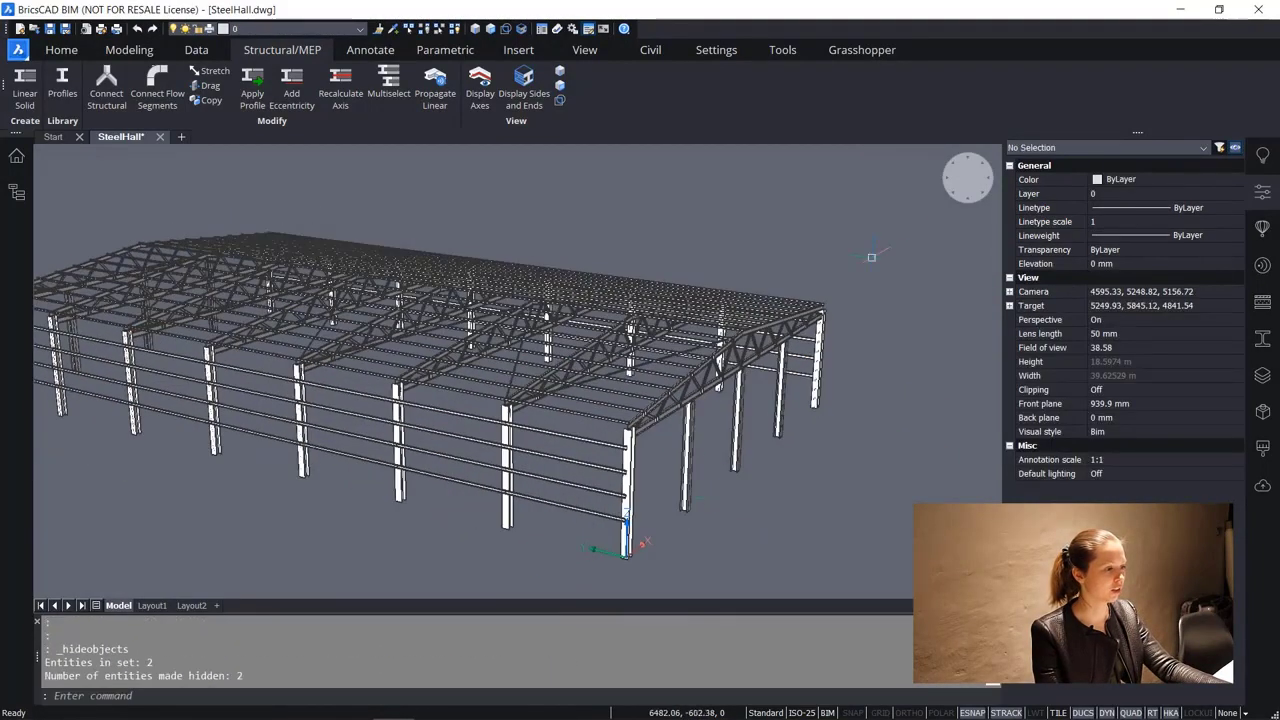
click(1265, 195)
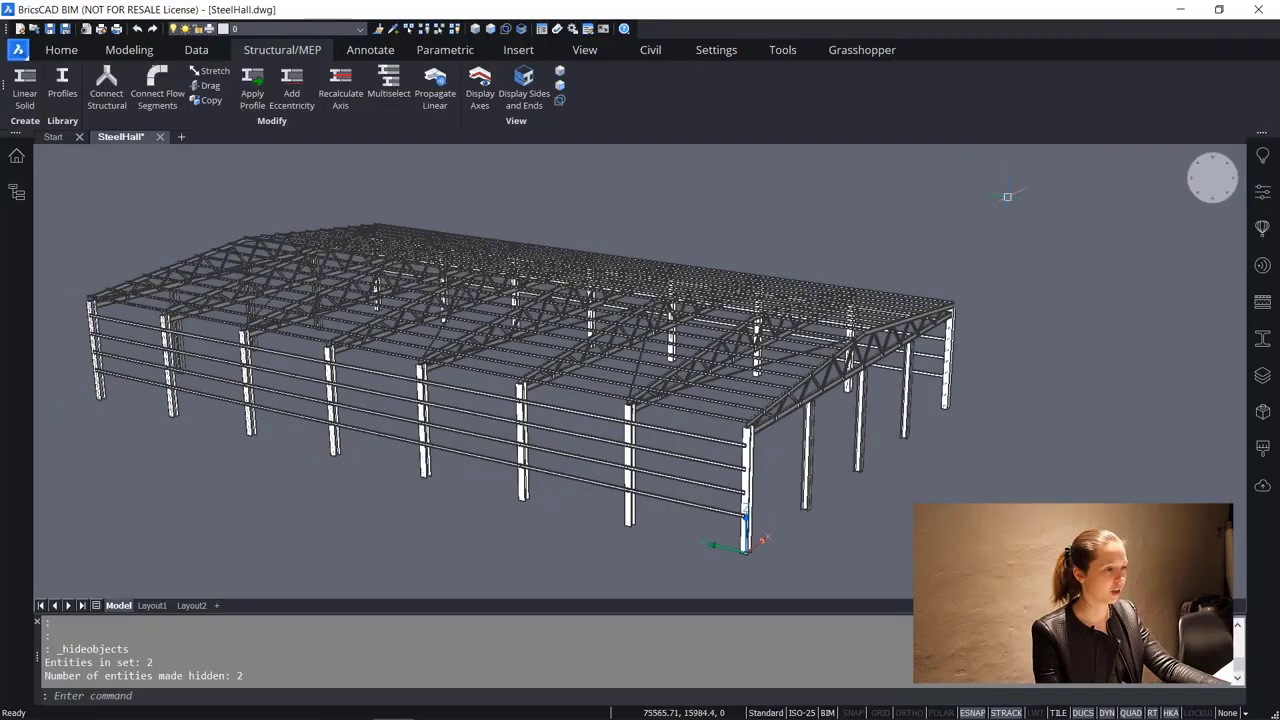
click(1210, 180)
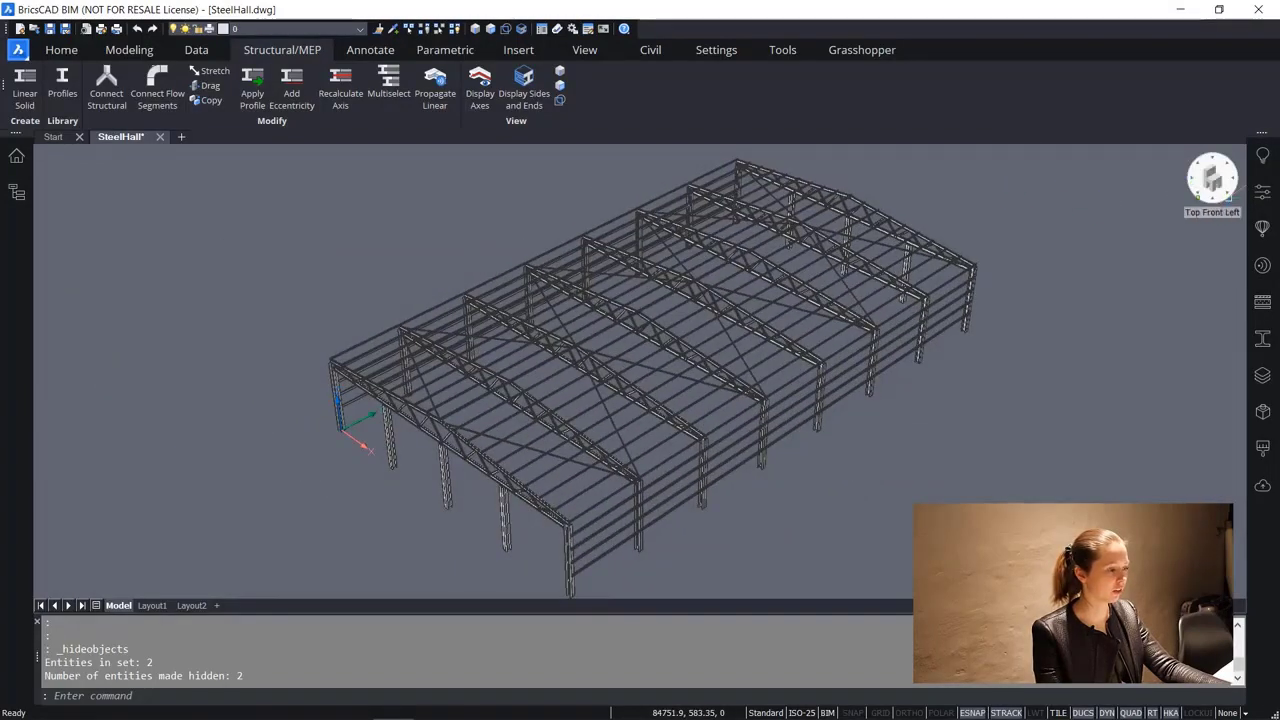
click(1198, 192)
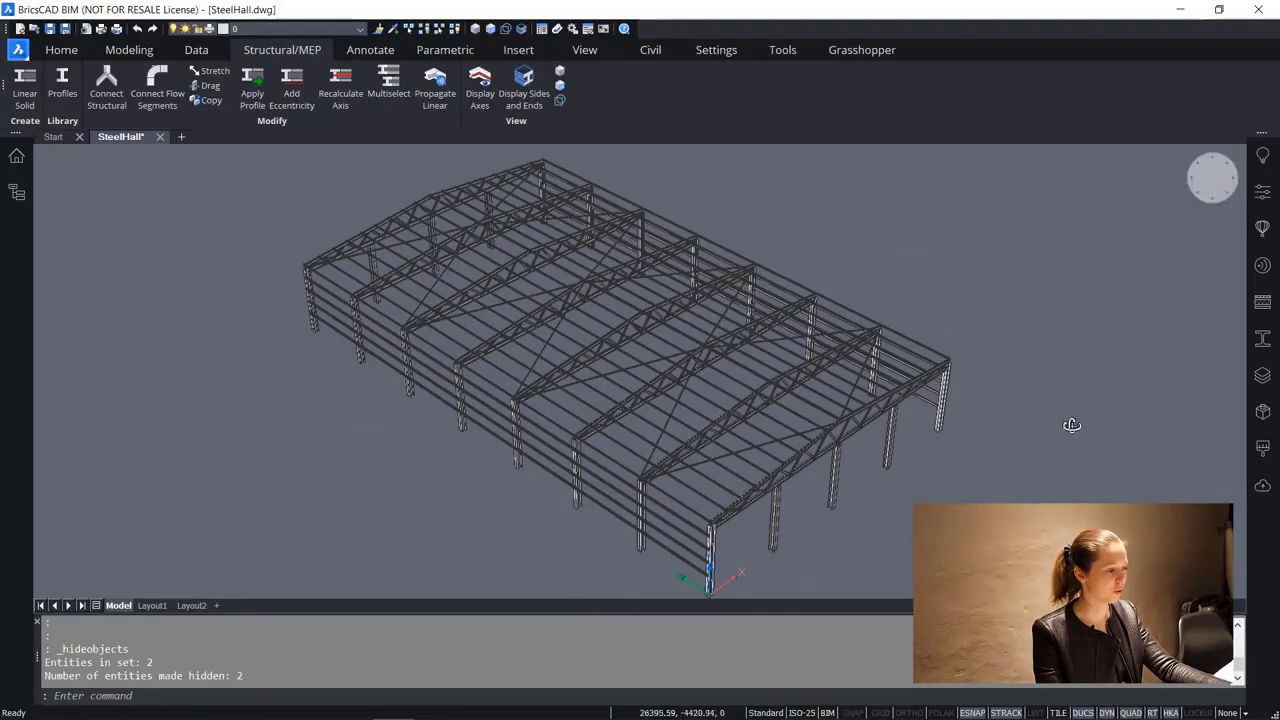
shift+middle_drag(1076, 421, 1143, 385)
scroll(1082, 391, up, 2)
scroll(1082, 391, down, 2)
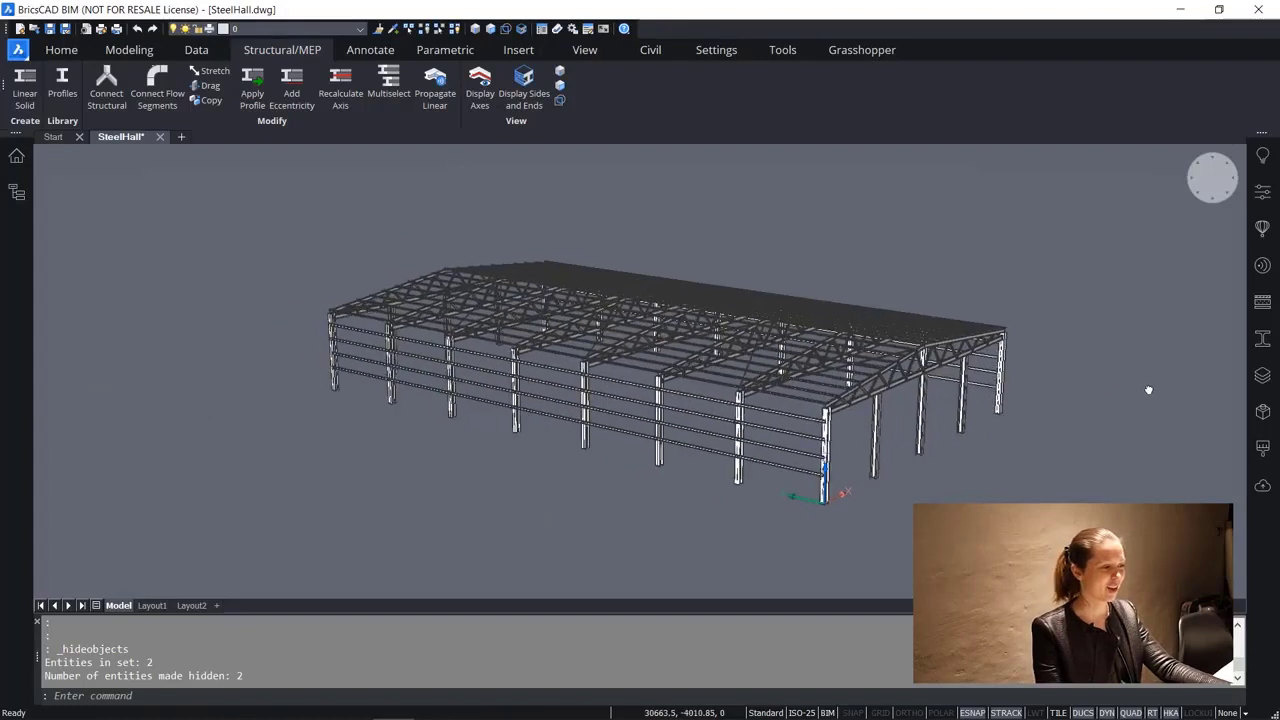